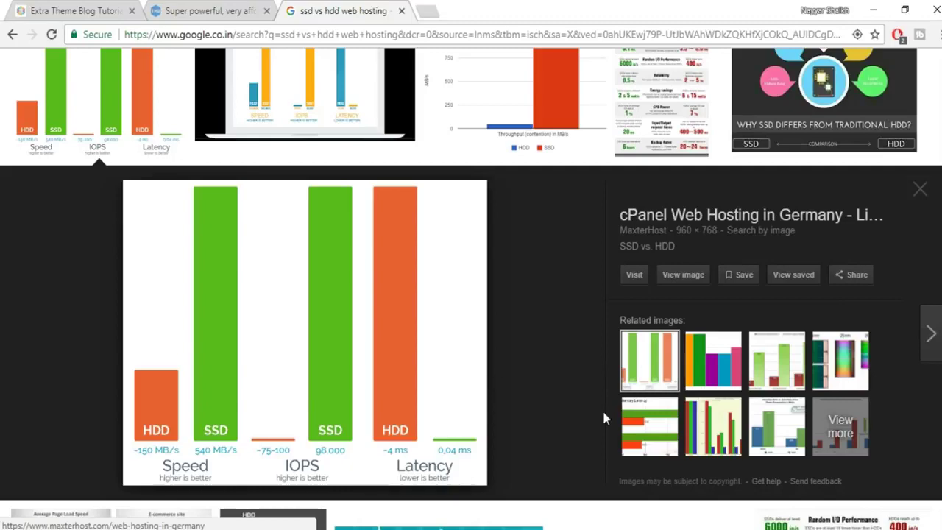
Leave the Google Images results and return to the TMDHosting cloud hosting pricing page.
scroll(602, 412, up, 2)
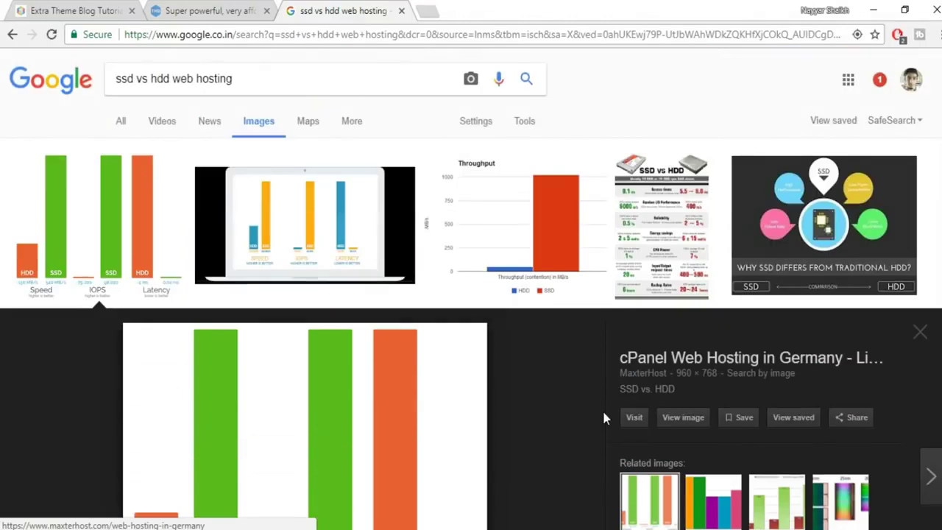
click(250, 9)
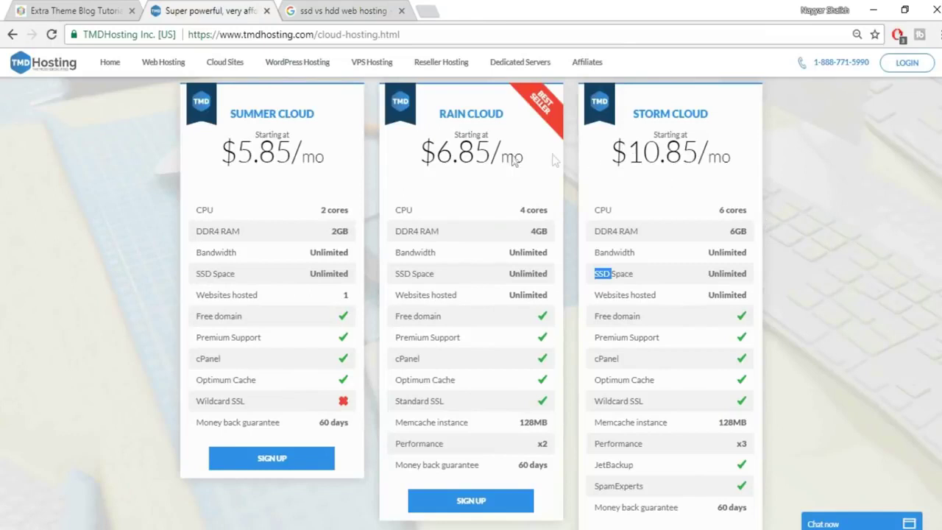
drag(438, 155, 534, 166)
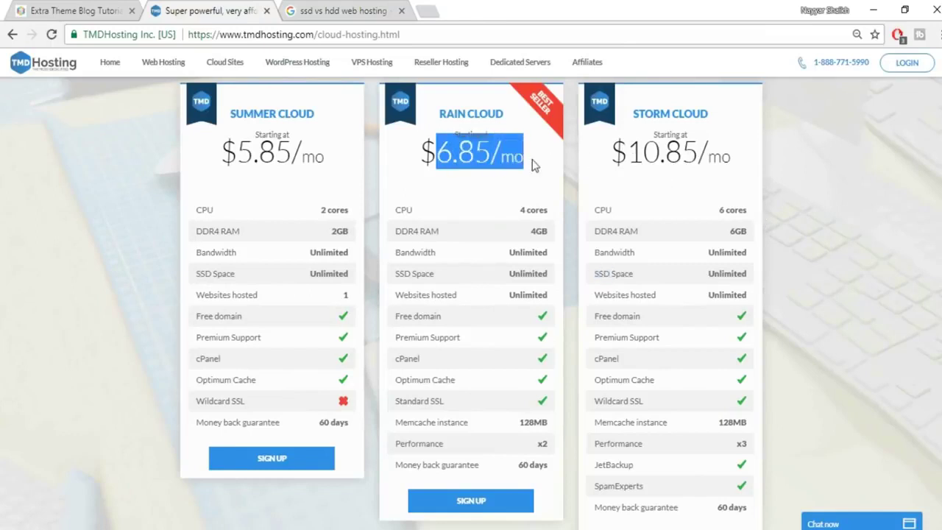
click(676, 257)
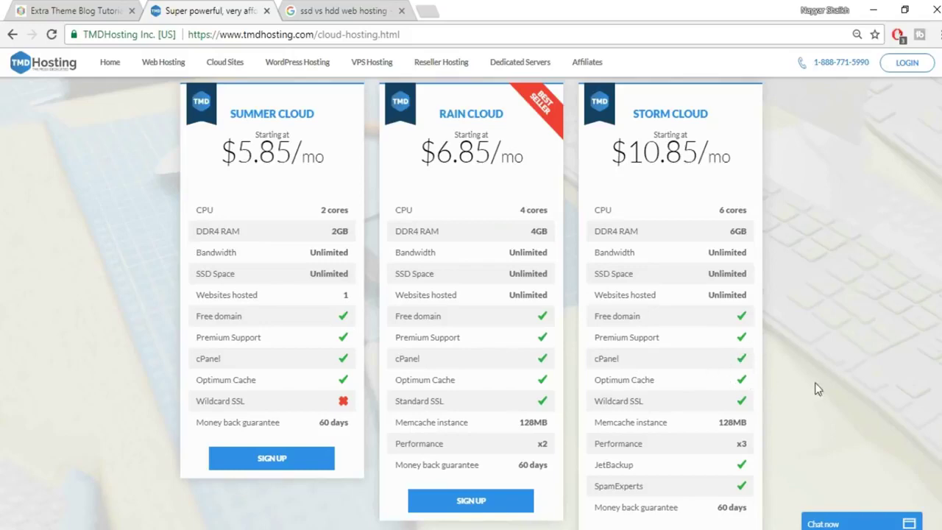
scroll(917, 410, down, 1)
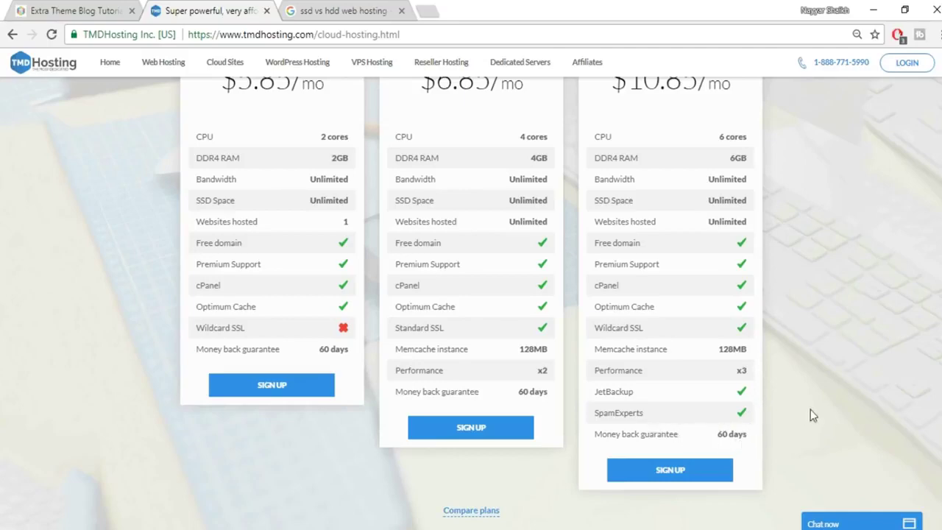
scroll(670, 266, up, 2)
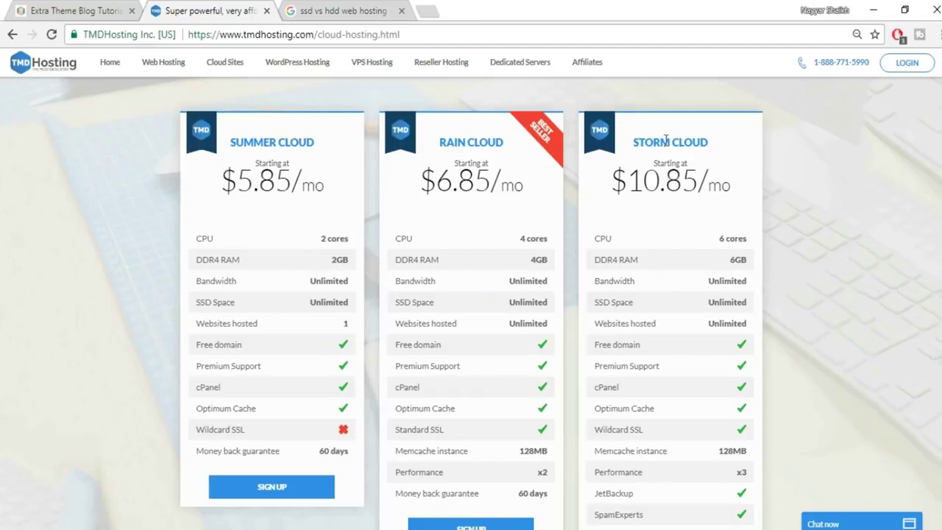
scroll(789, 221, down, 3)
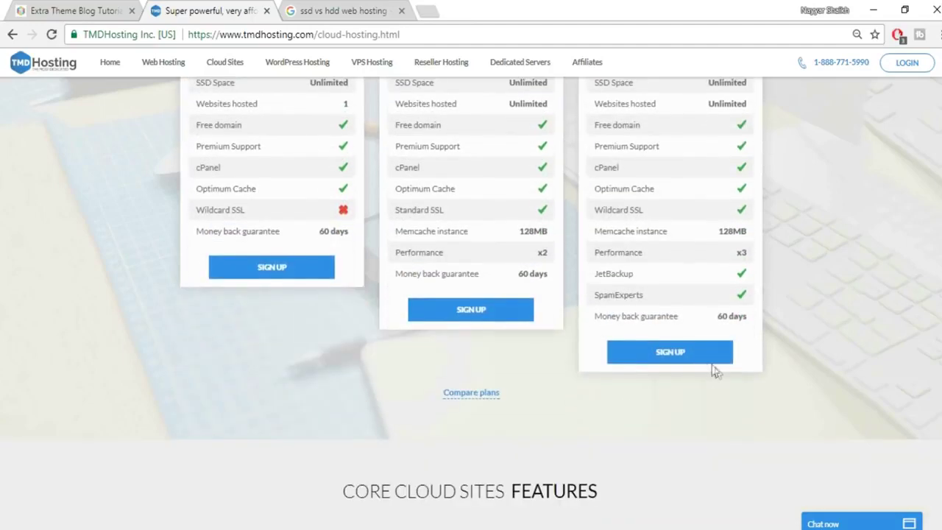
scroll(800, 388, up, 4)
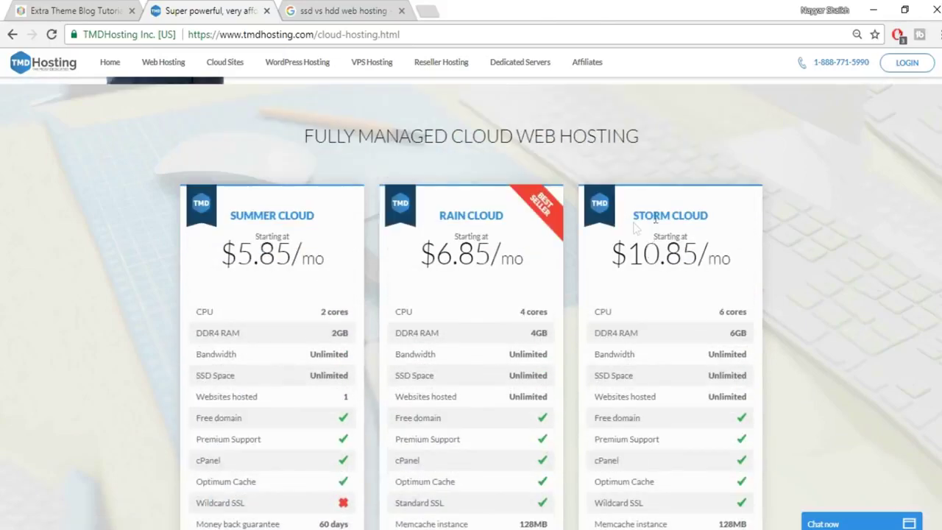
scroll(797, 351, down, 4)
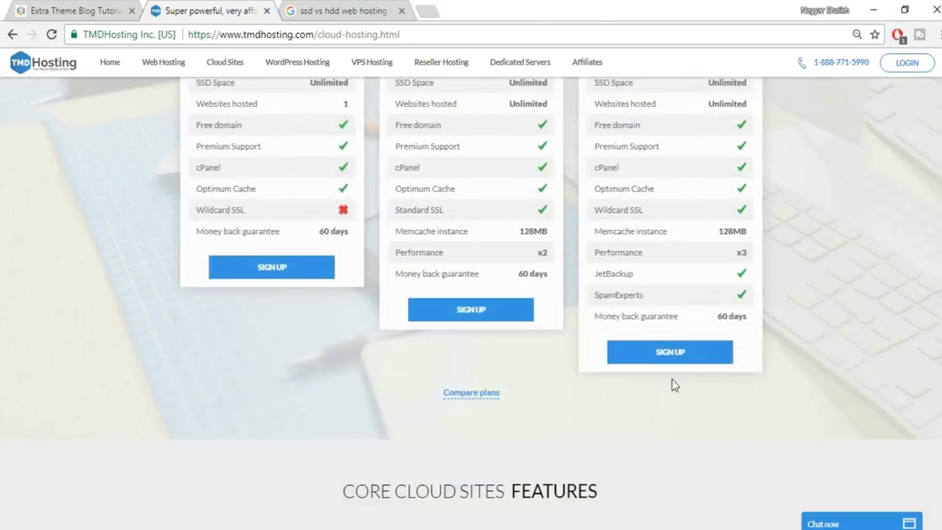
Order the Storm Cloud plan and submit a free domain name.
click(671, 352)
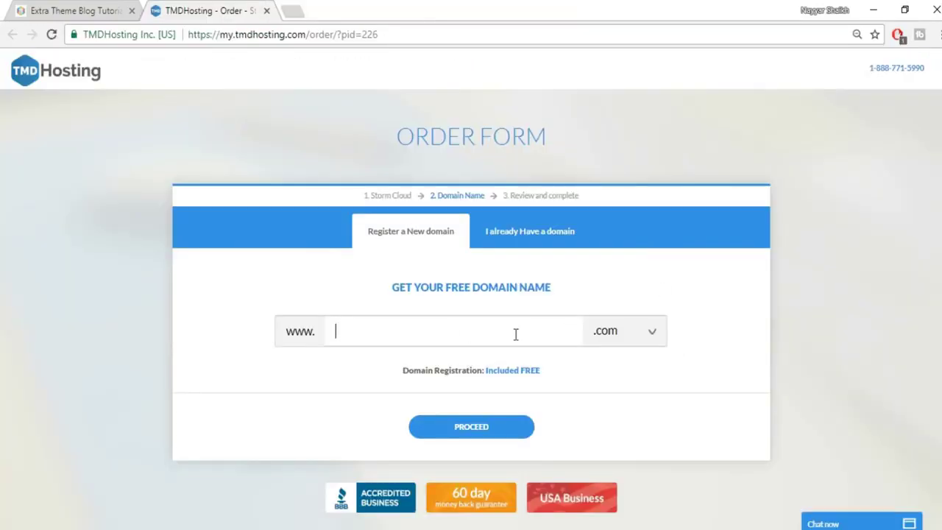
click(516, 334)
text(nayyarshaikj2)
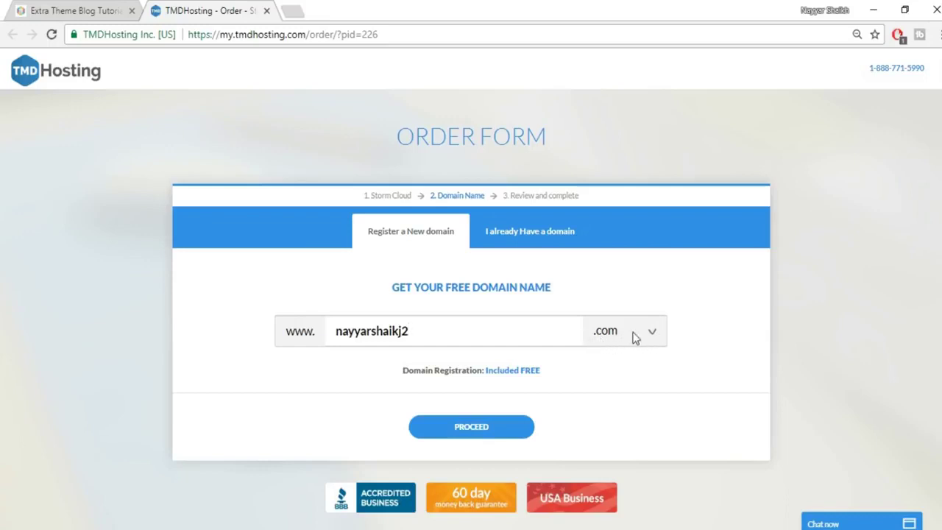
click(490, 432)
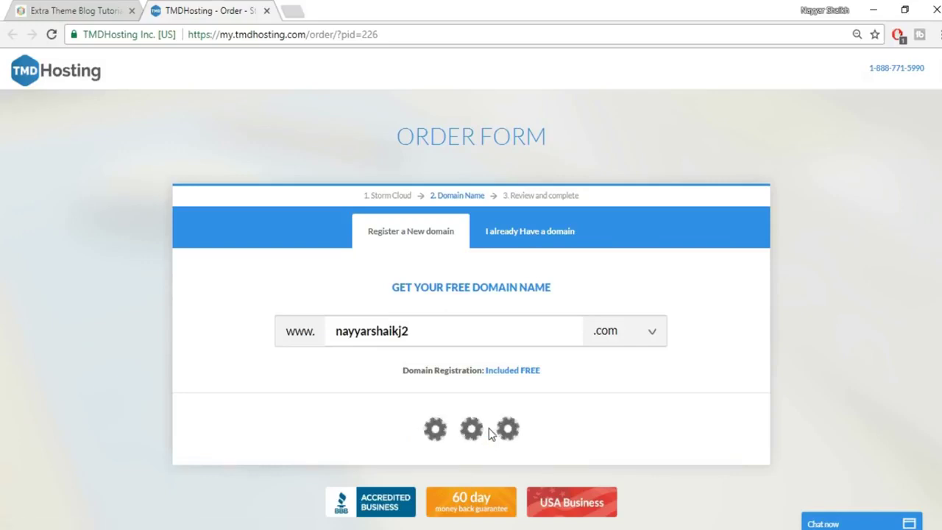
Choose PayPal as the payment method on the order page.
scroll(836, 287, down, 3)
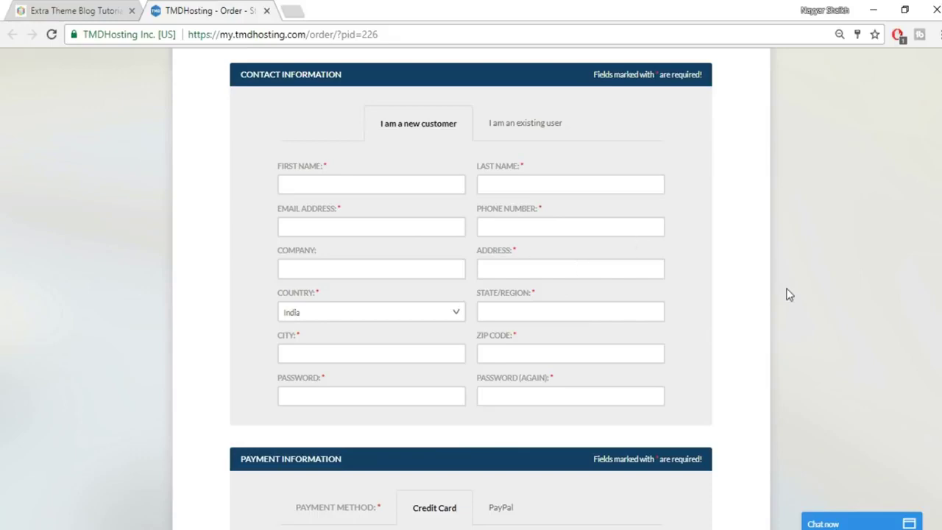
scroll(789, 295, down, 2)
scroll(789, 294, down, 3)
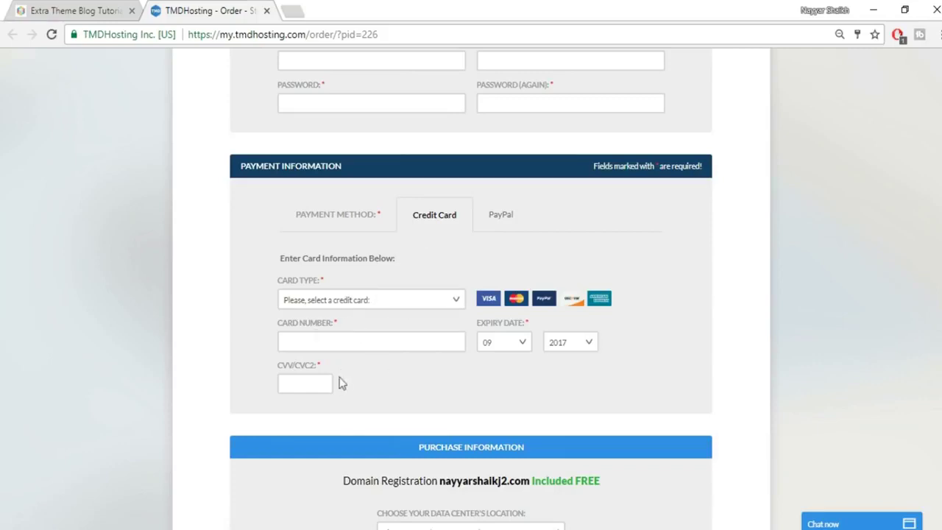
click(503, 222)
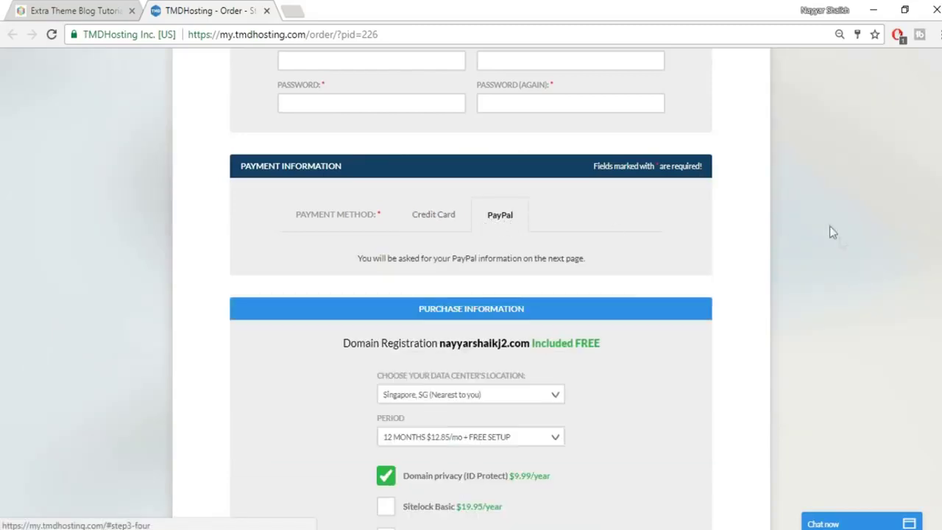
scroll(857, 277, down, 3)
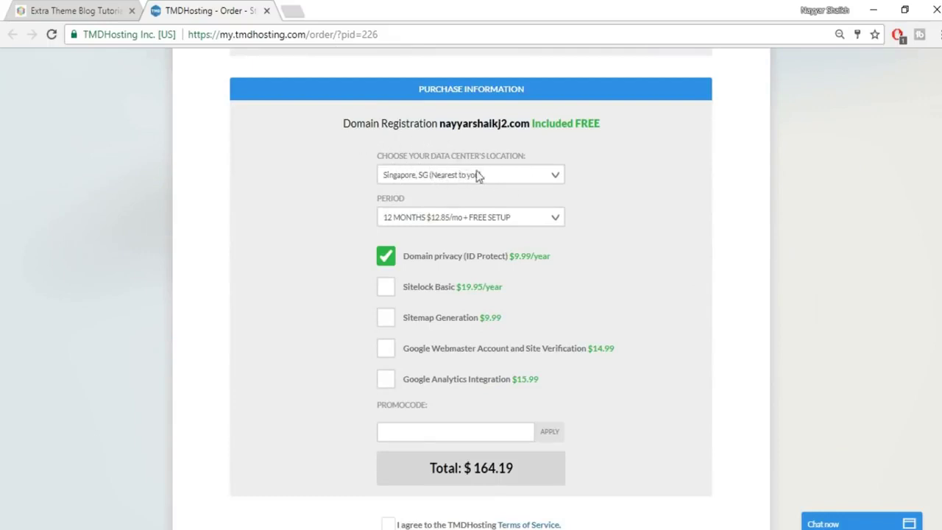
Keep the Singapore data center and 12-month billing, and turn off domain privacy.
click(527, 175)
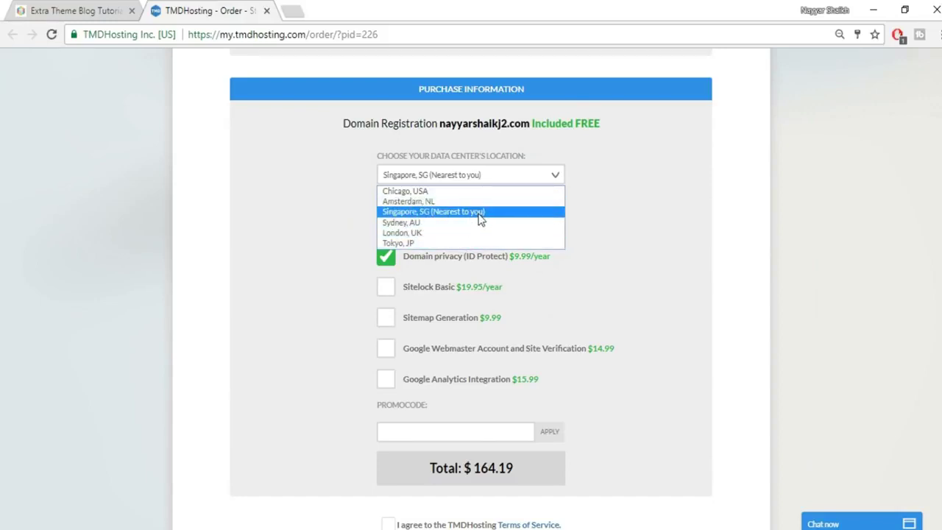
click(632, 208)
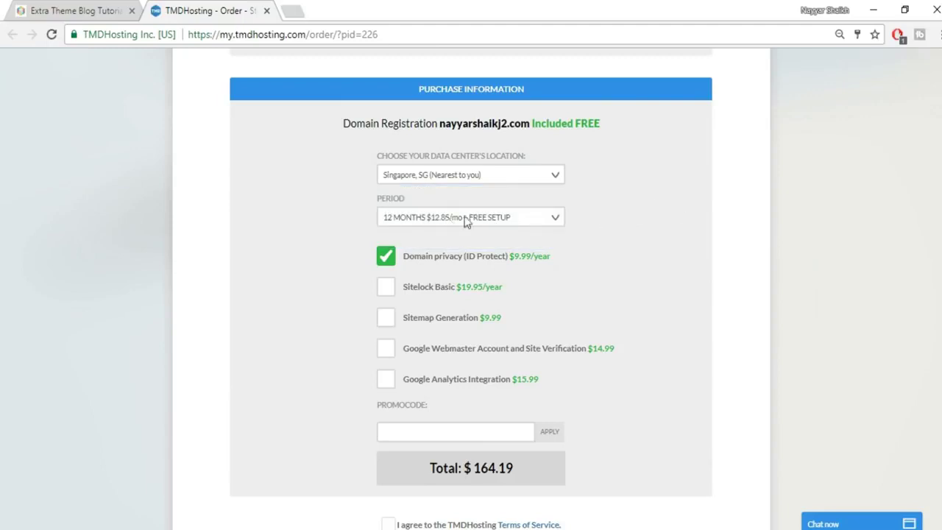
click(467, 220)
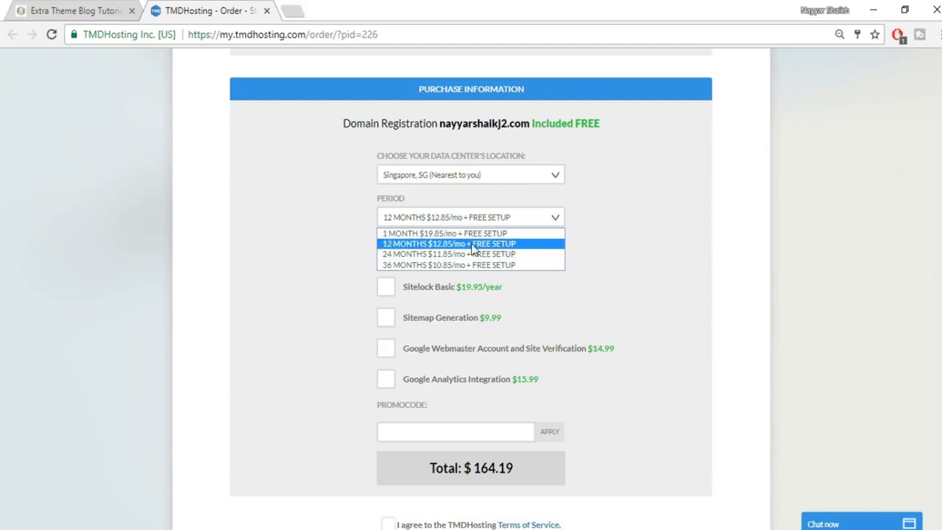
click(470, 244)
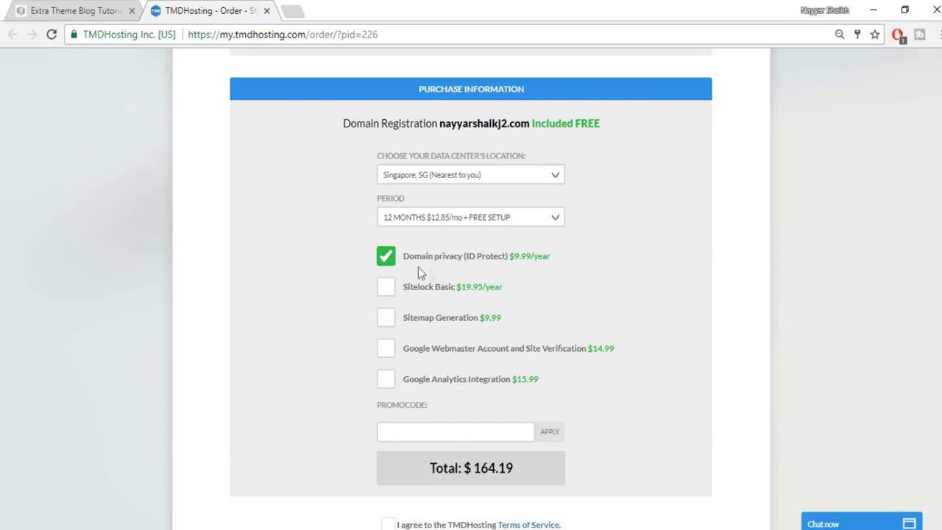
click(386, 267)
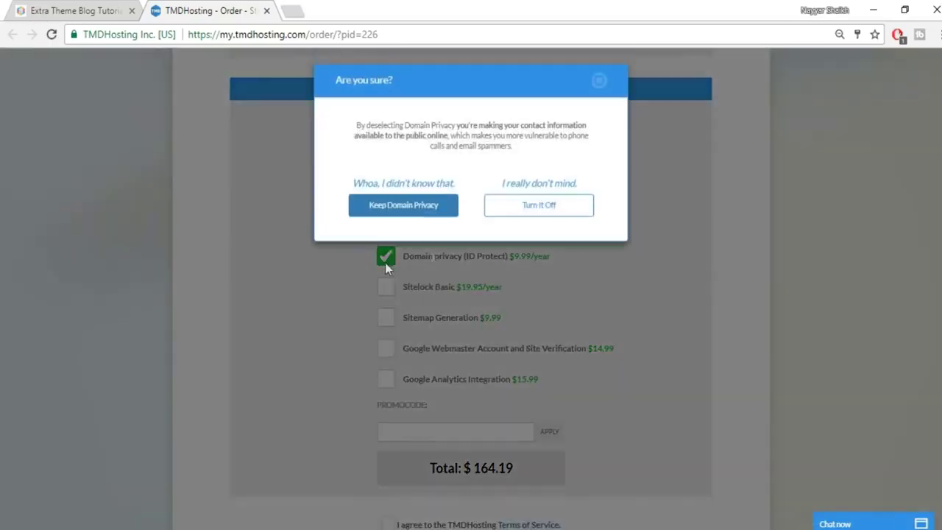
click(529, 205)
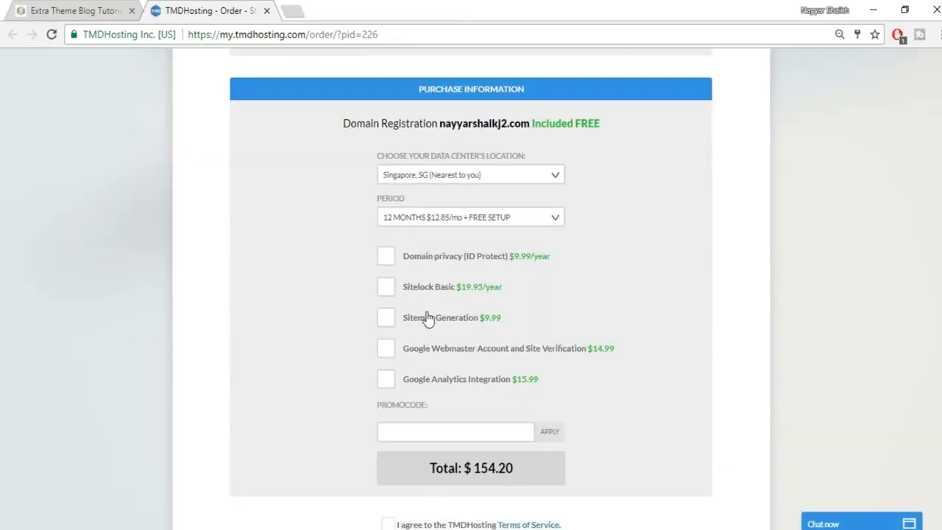
Apply the promo code for the 7% discount and accept the Terms of Service.
scroll(654, 307, down, 3)
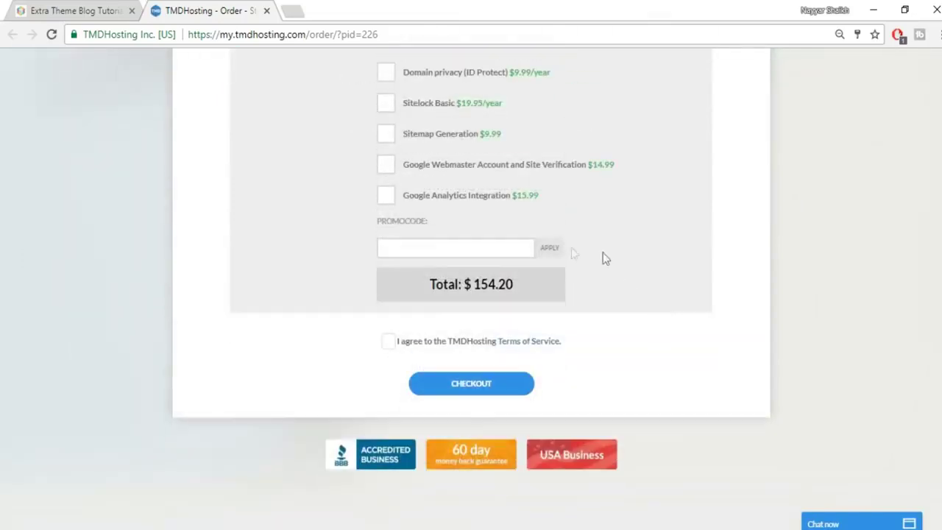
click(471, 247)
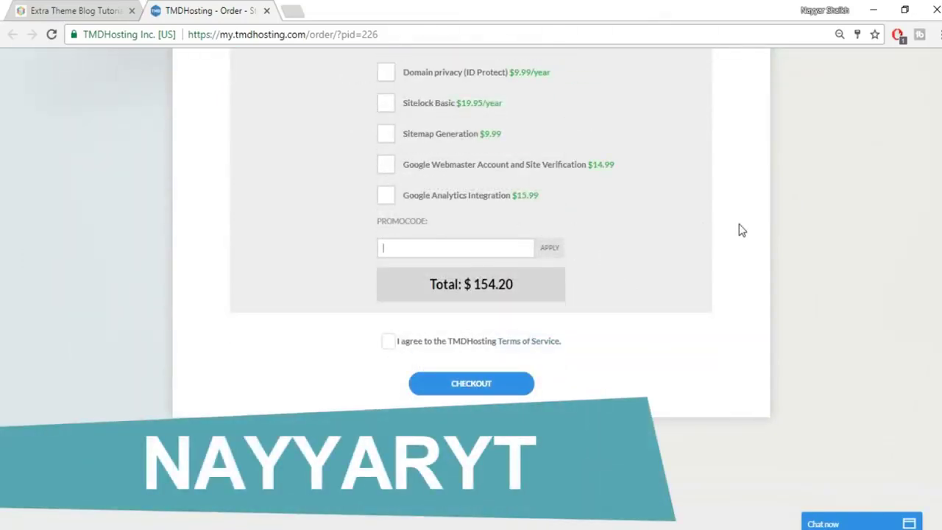
text(nayyaryt)
click(556, 252)
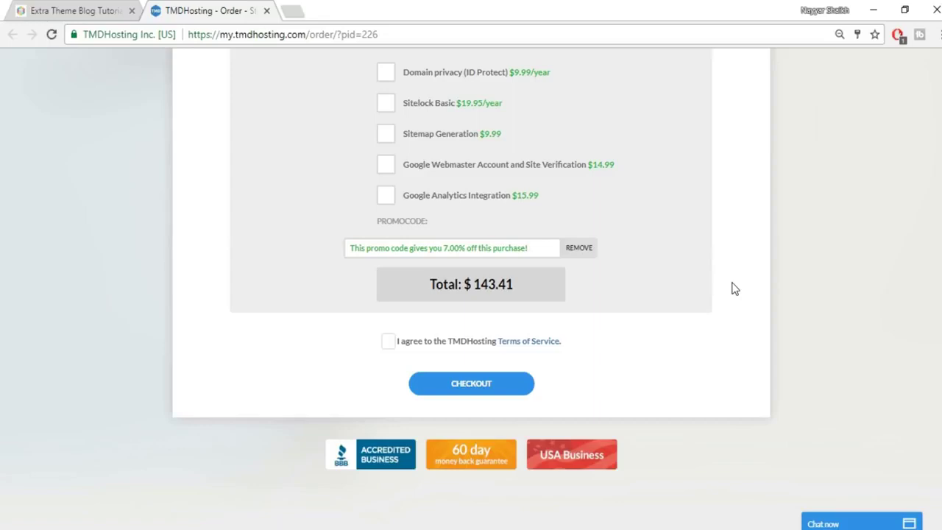
click(388, 345)
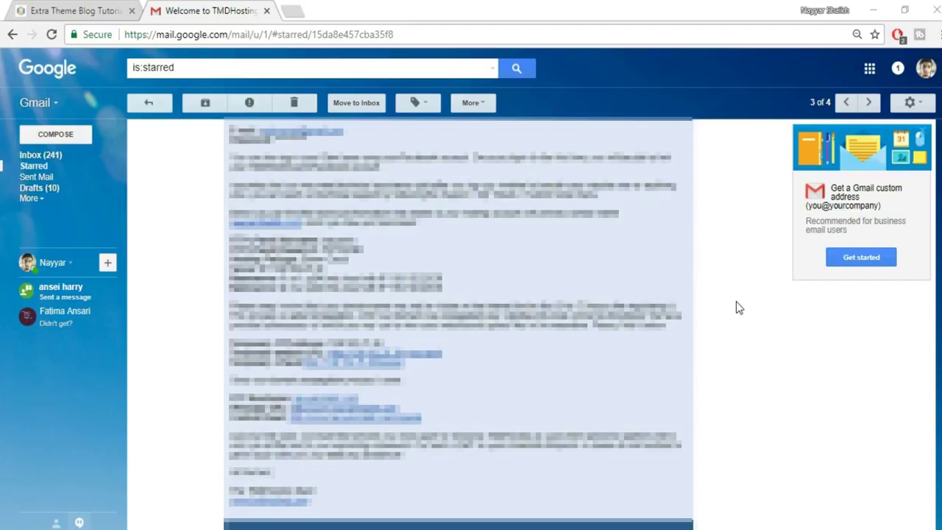
Open the welcome email's cPanel link in a new tab and switch to it.
right_click(333, 420)
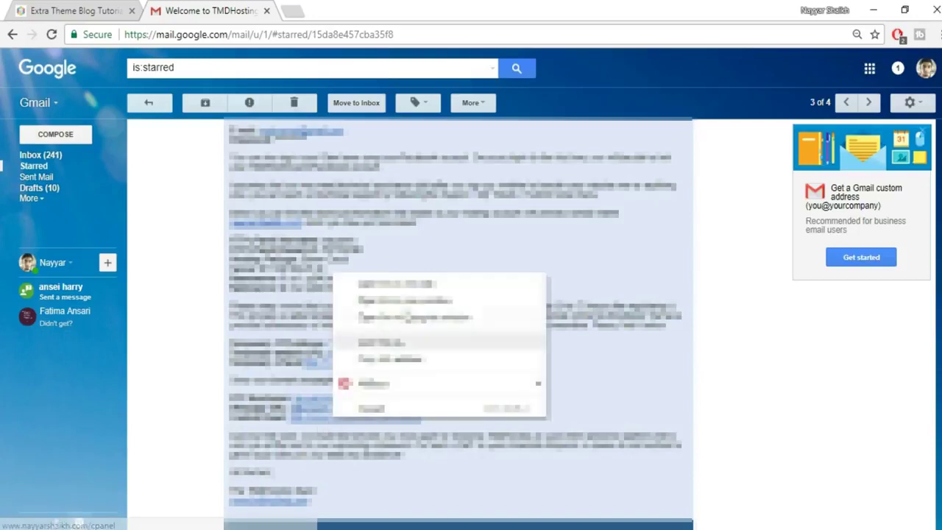
click(419, 282)
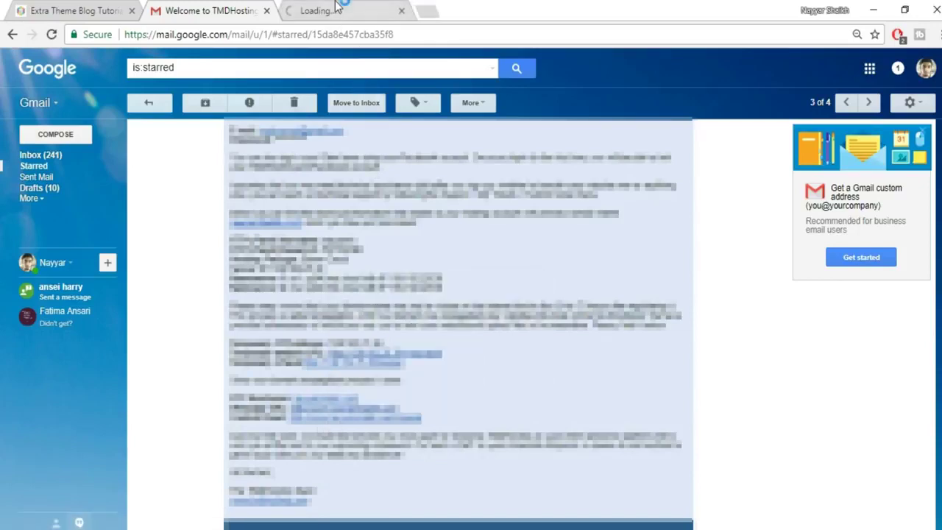
click(338, 10)
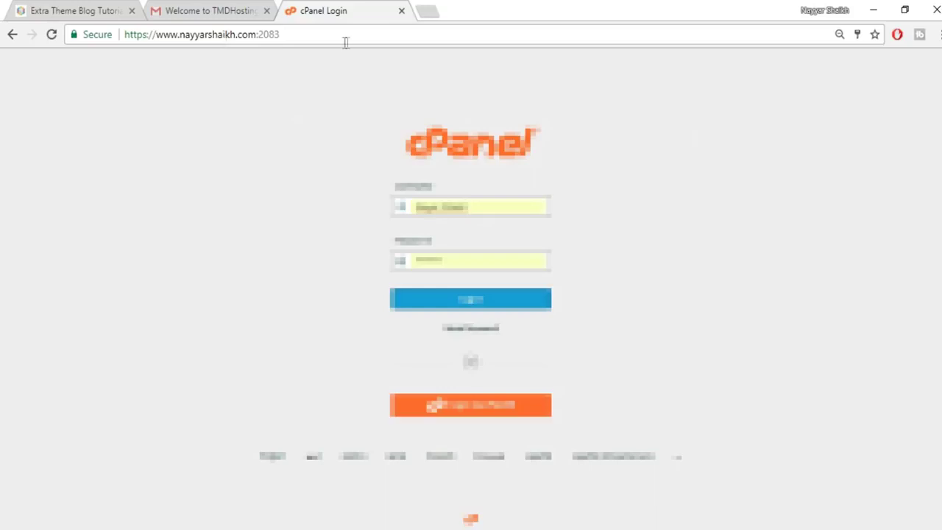
Log in to cPanel using the saved login details.
click(156, 9)
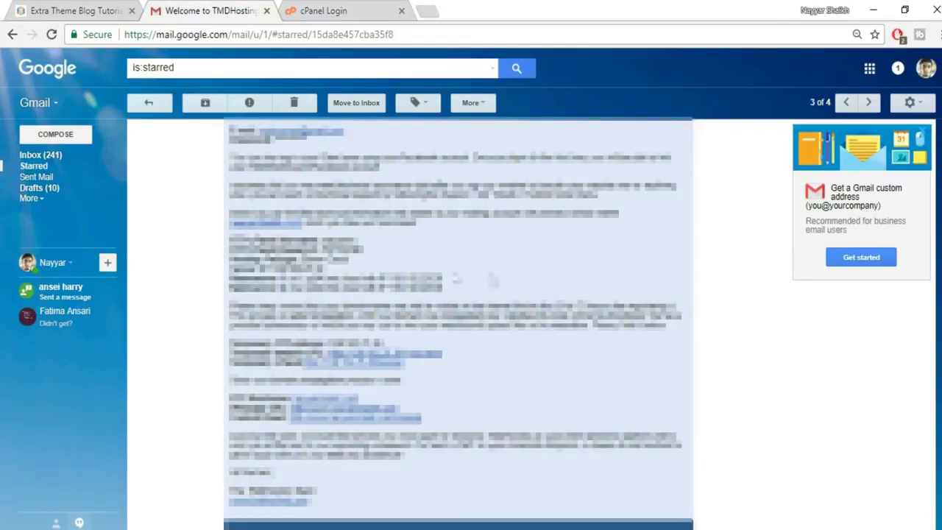
click(346, 10)
drag(497, 205, 382, 202)
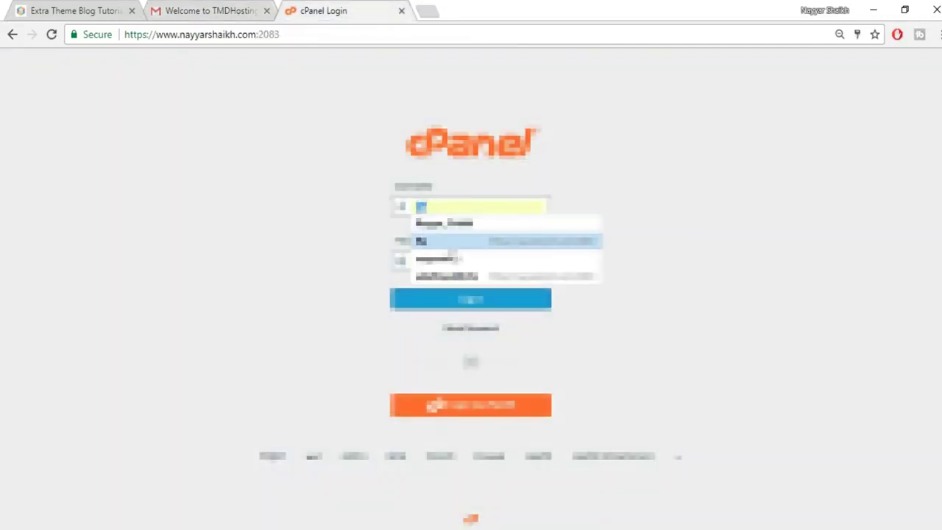
click(451, 252)
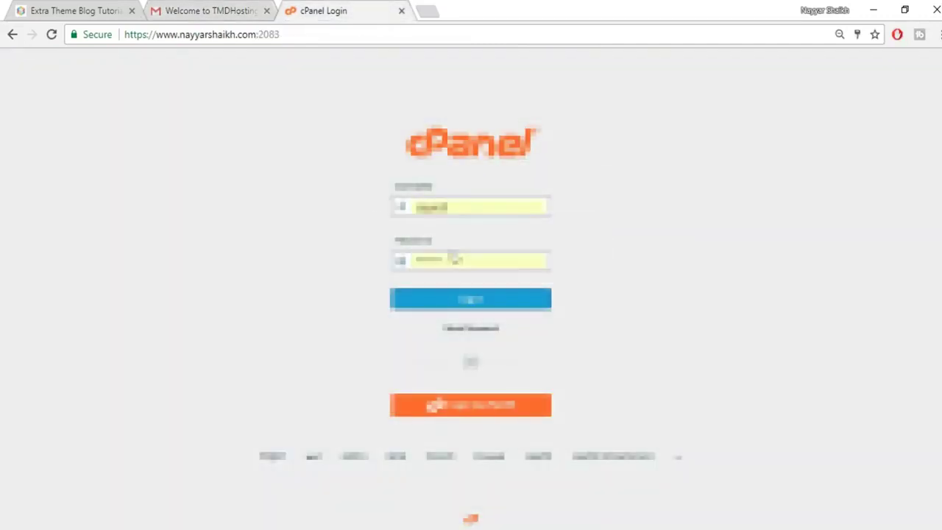
click(445, 306)
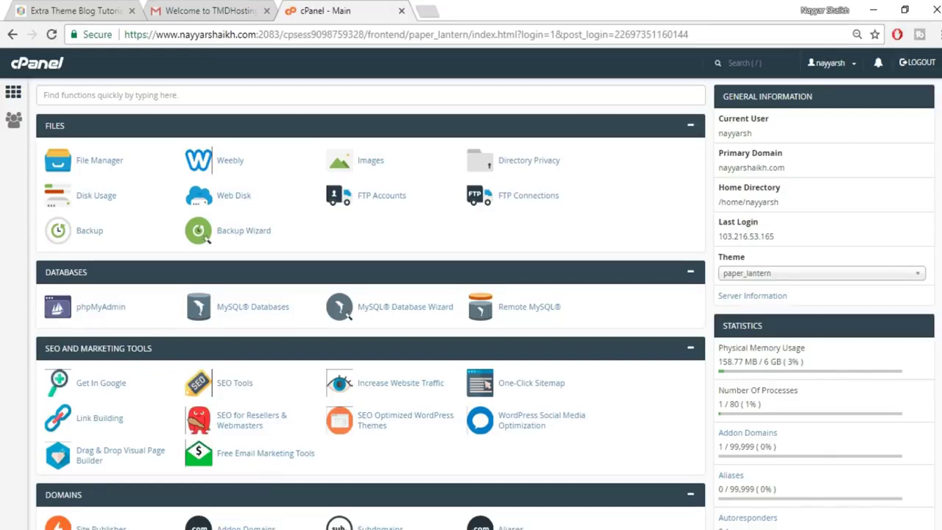
Open the WordPress installer under Softaculous Apps Installer.
scroll(371, 304, down, 10)
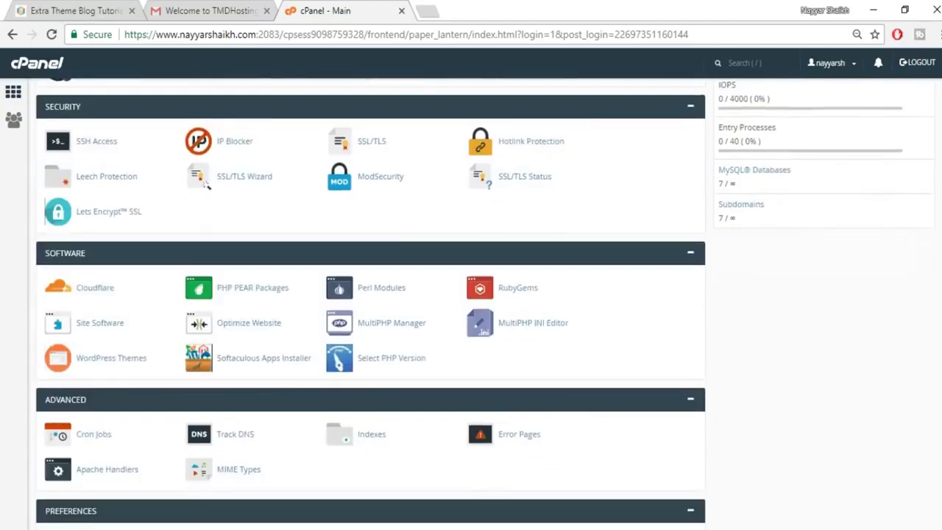
scroll(157, 345, down, 4)
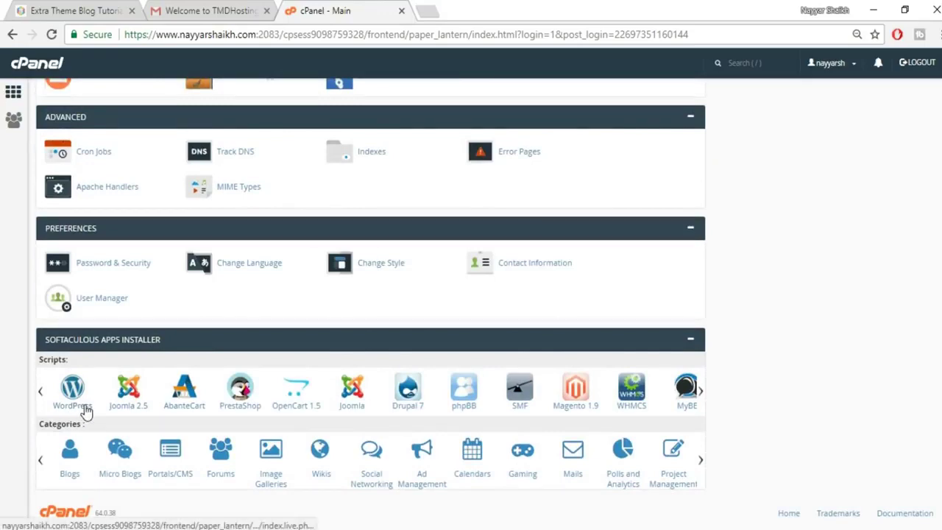
click(79, 407)
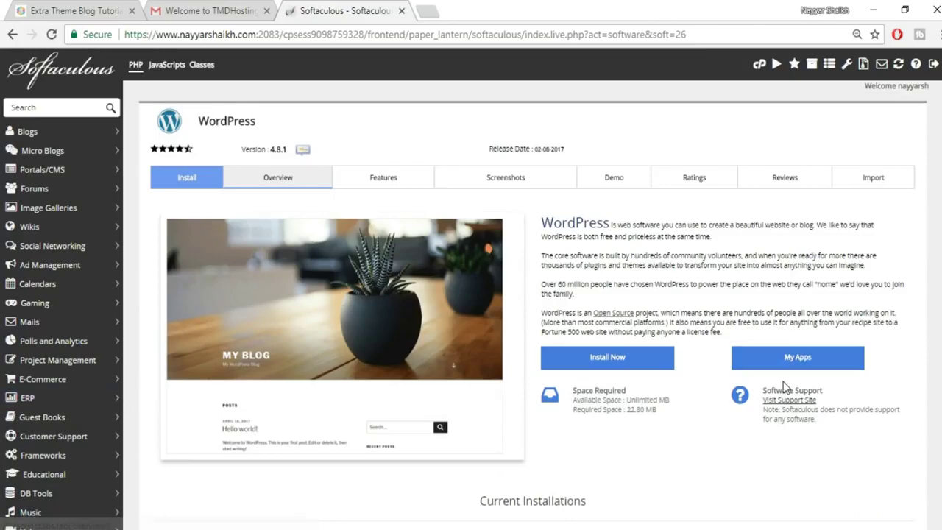
scroll(784, 384, down, 3)
scroll(782, 381, up, 3)
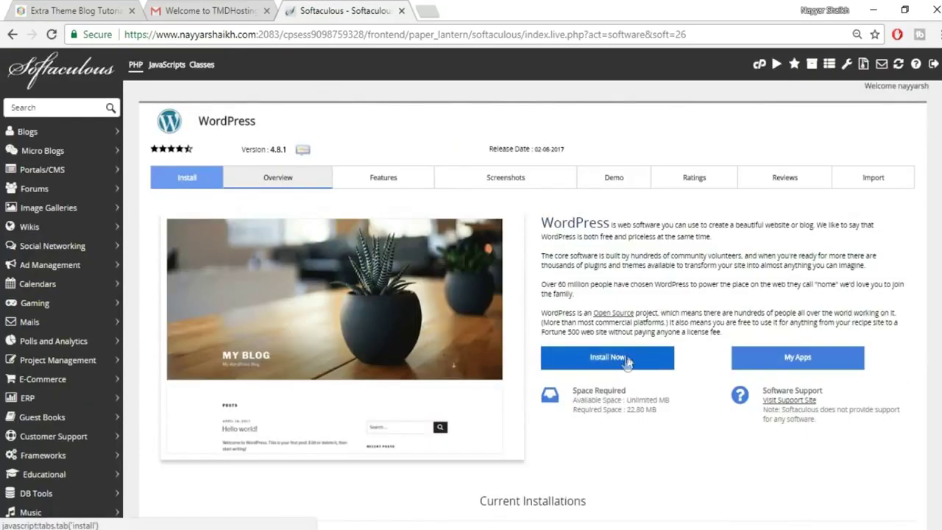
click(630, 362)
click(738, 339)
click(556, 301)
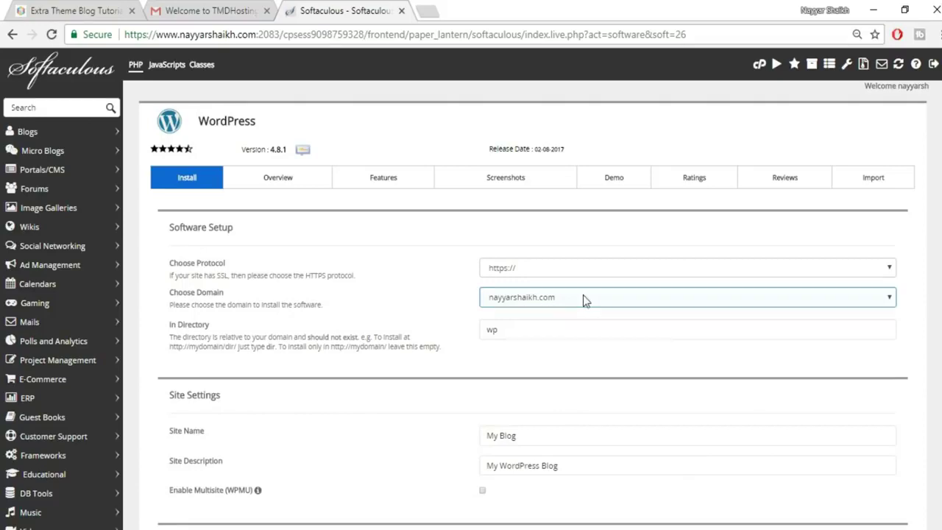
click(585, 300)
click(583, 297)
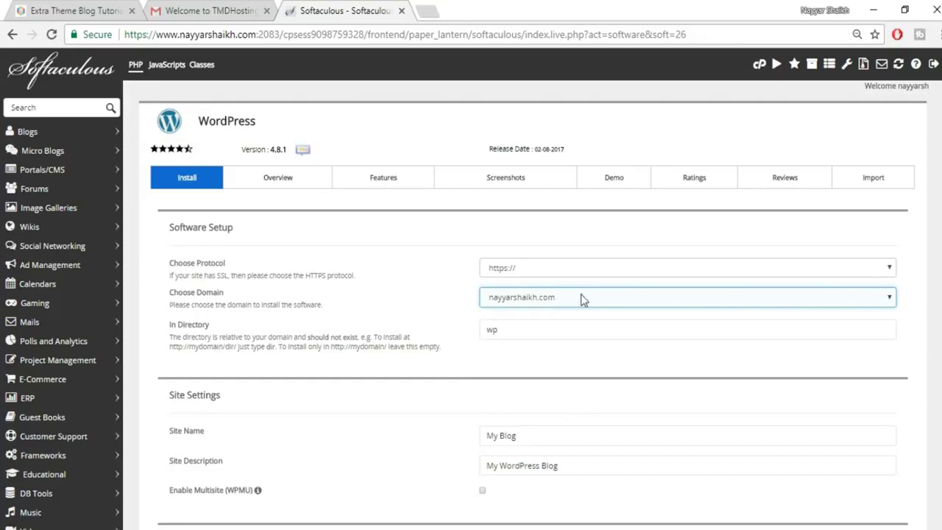
click(578, 301)
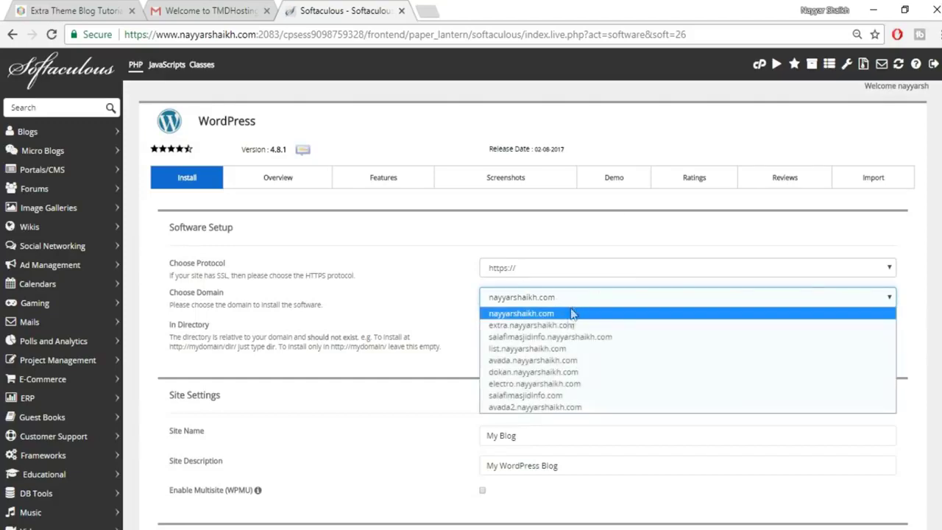
click(531, 324)
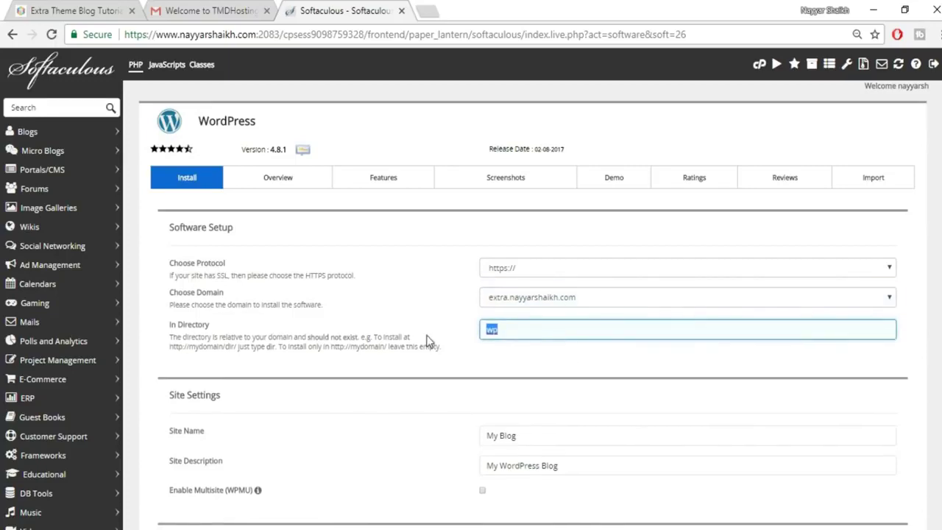
Clear the In Directory field so WordPress installs at the domain root.
key(BackSpace)
click(535, 352)
click(537, 330)
click(517, 361)
scroll(658, 383, down, 3)
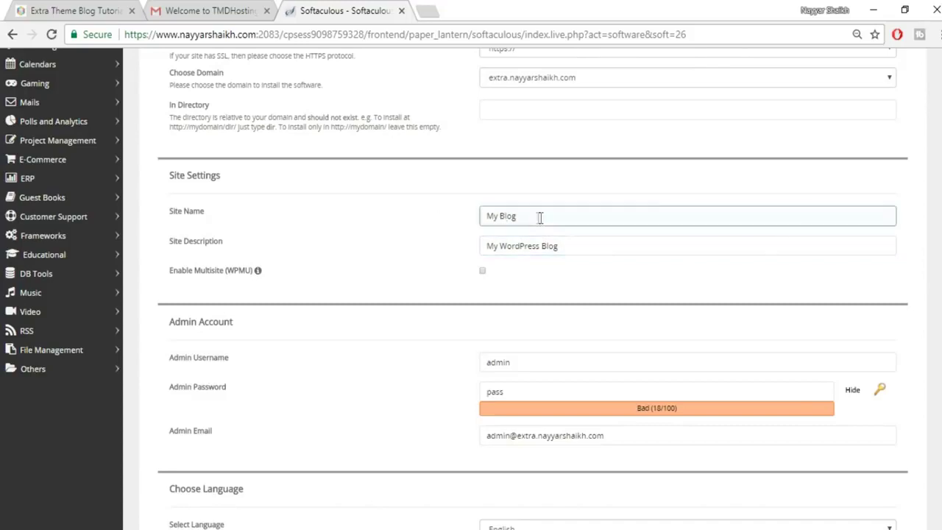
click(49, 9)
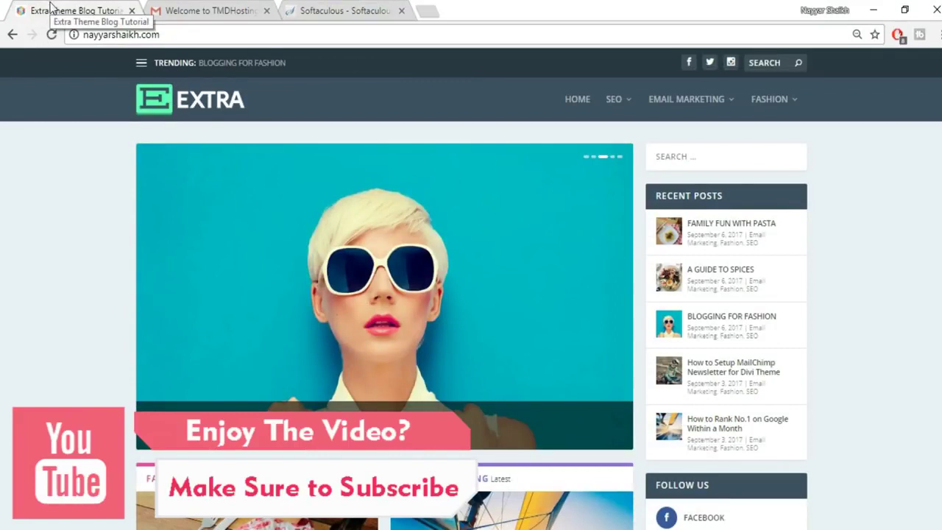
click(333, 10)
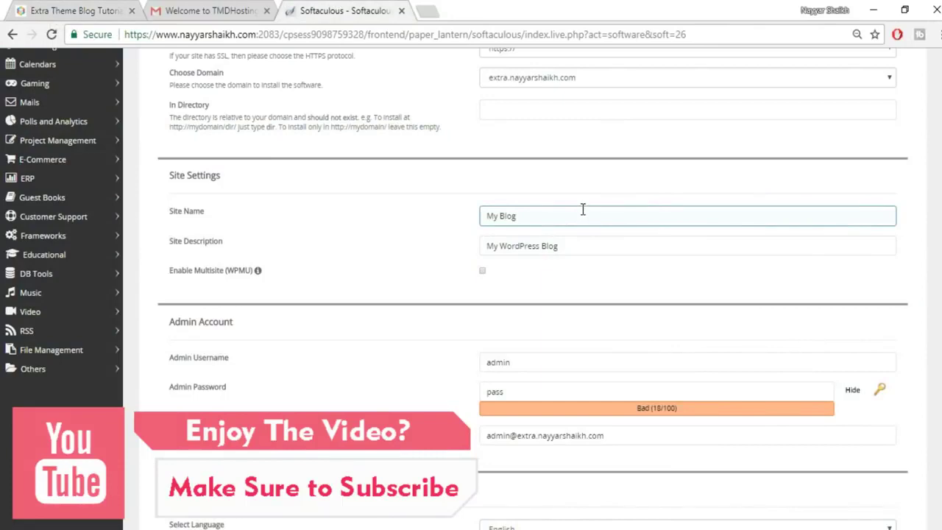
click(530, 246)
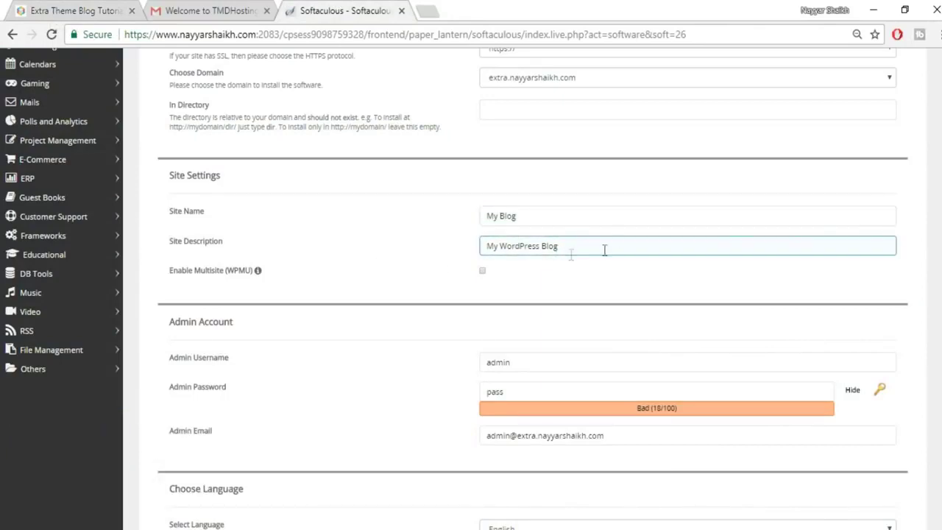
scroll(645, 309, down, 1)
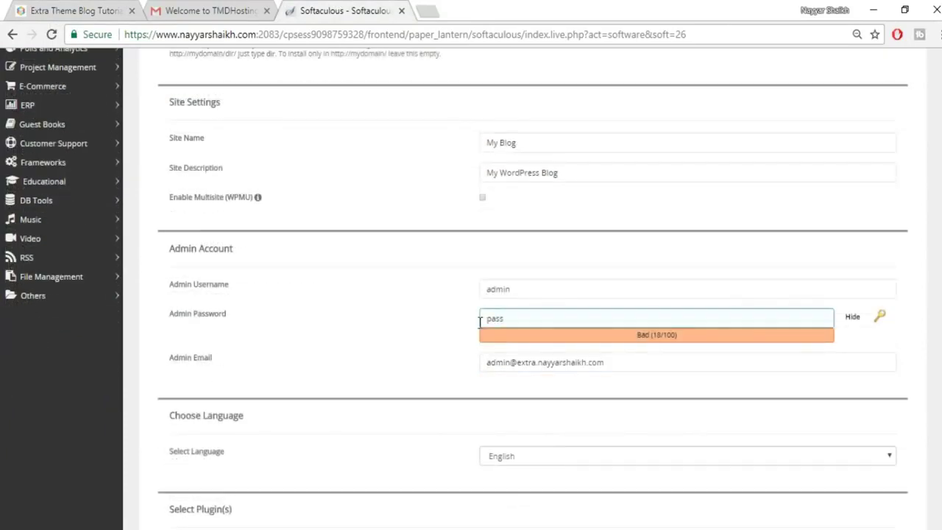
scroll(735, 313, down, 1)
Replace the default admin username with the autofilled suggestion.
click(542, 217)
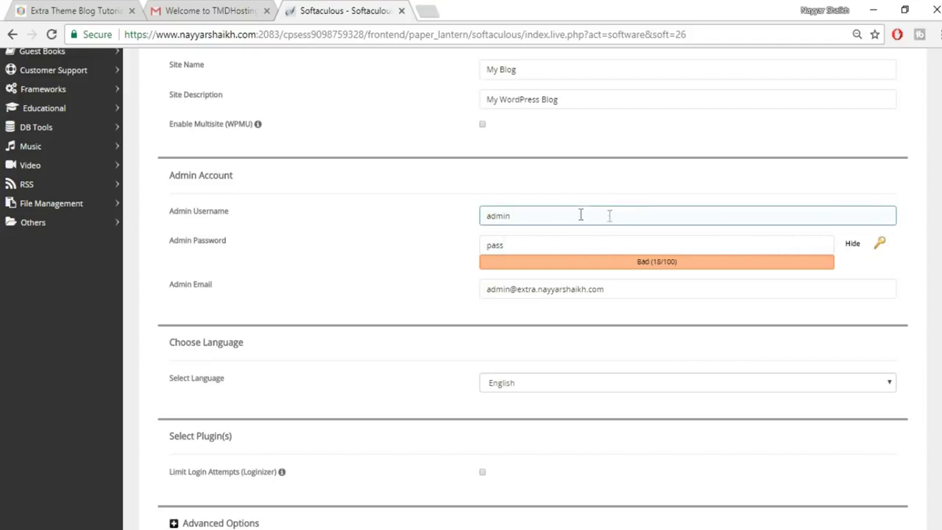
drag(554, 212, 466, 223)
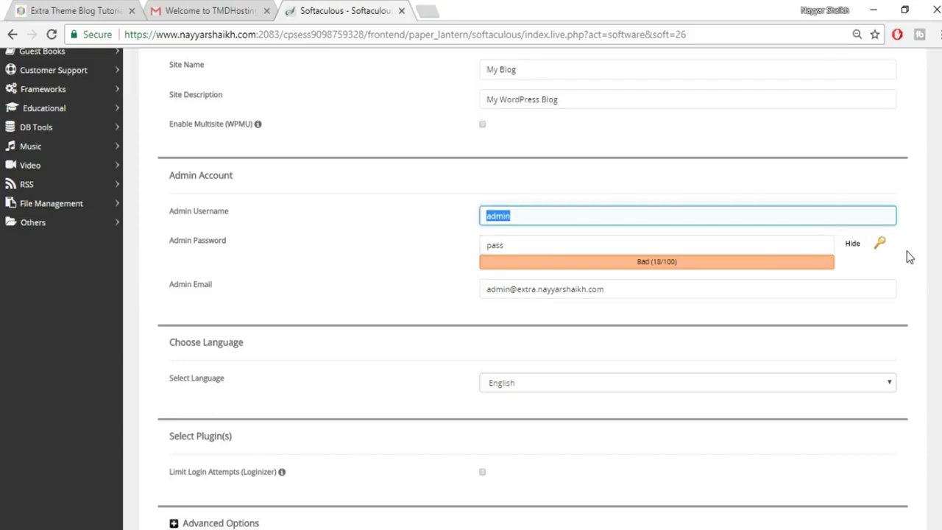
key(BackSpace)
text(N)
click(731, 237)
Set a new admin password and autofill the admin e-mail address.
click(852, 243)
click(630, 250)
key(ctrl+a)
text(1234567890)
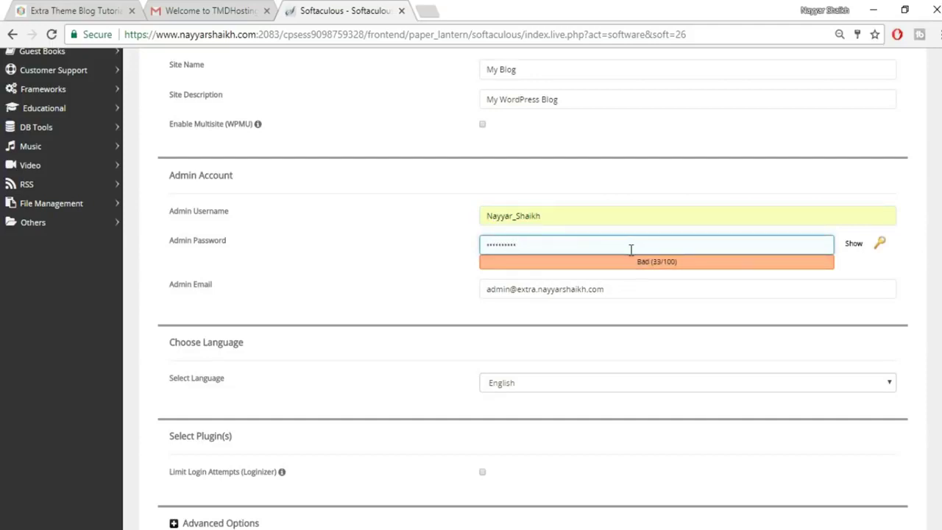
drag(660, 286, 444, 287)
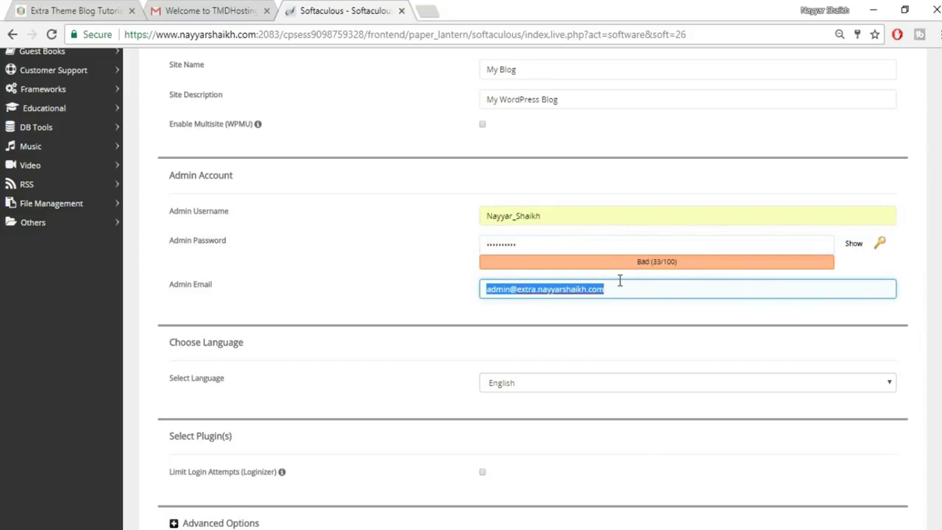
text(r)
click(578, 307)
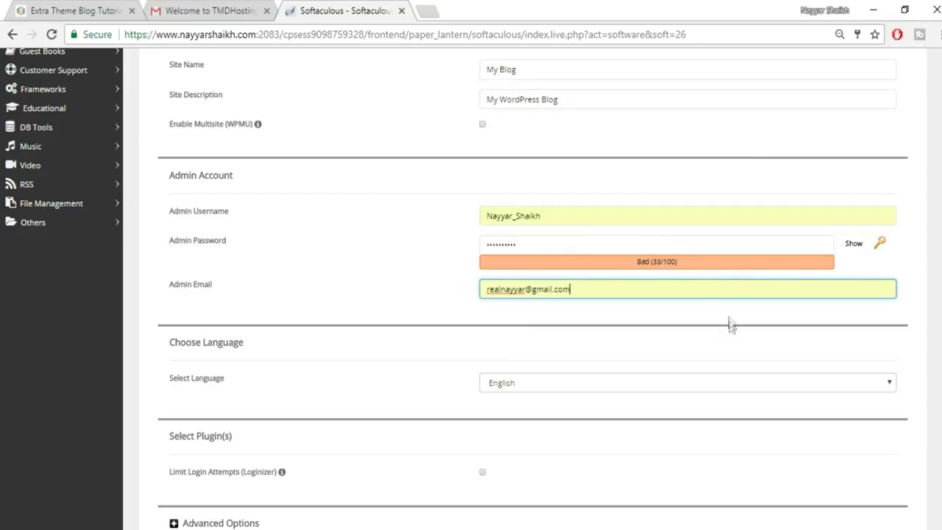
scroll(807, 341, down, 6)
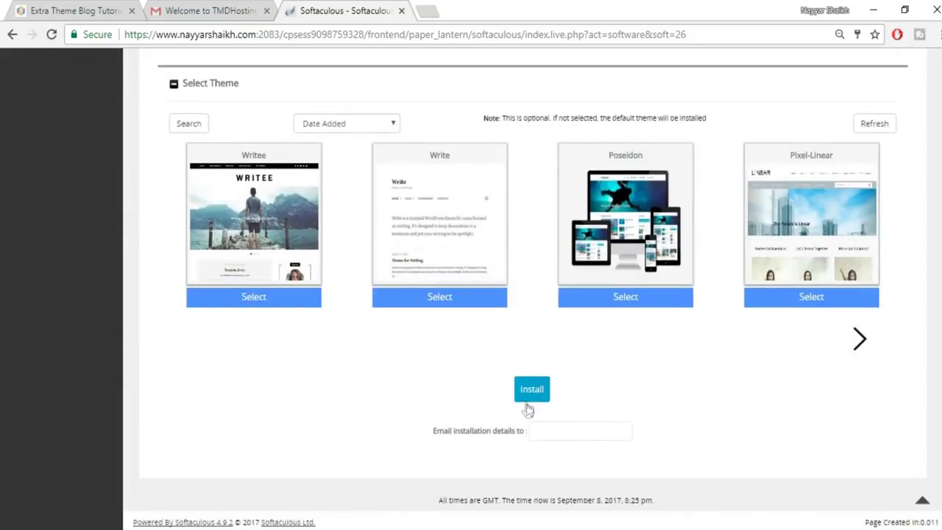
Install WordPress, then open the Administrative URL (wp-admin) in a new tab.
click(536, 392)
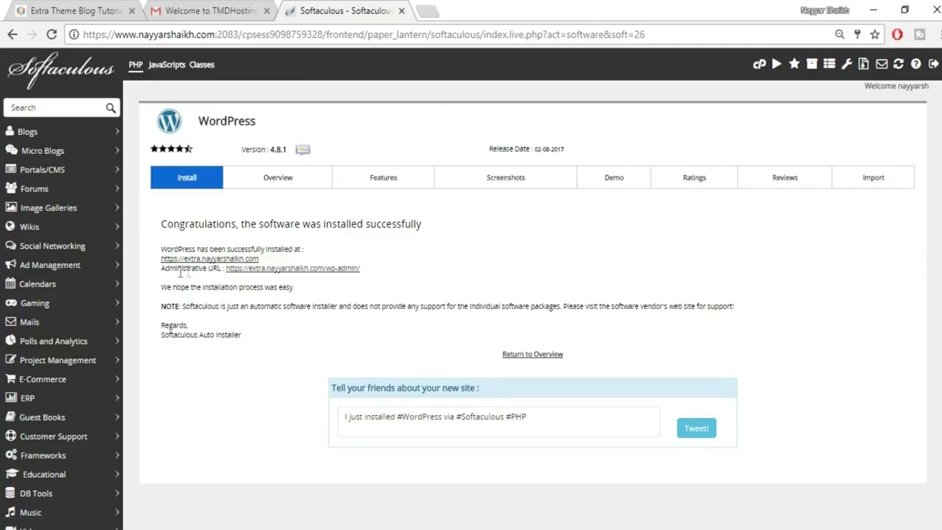
right_click(322, 272)
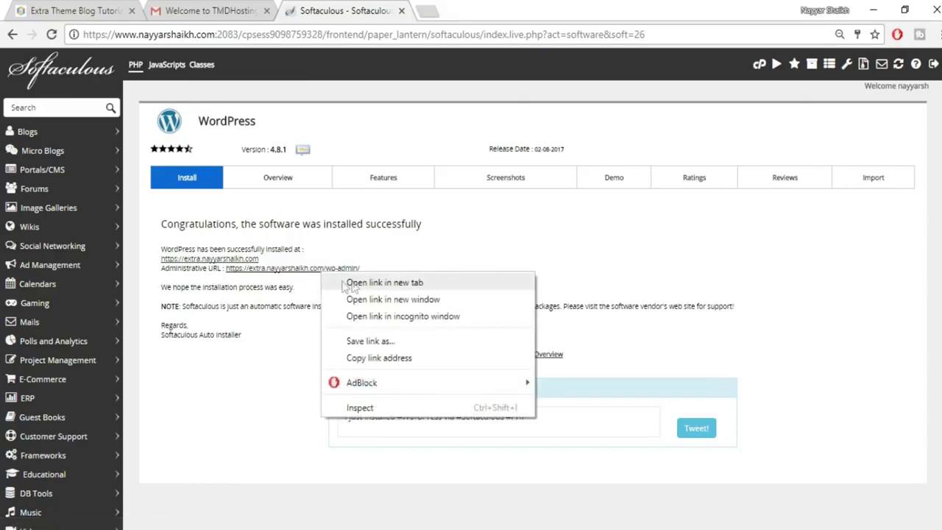
click(362, 284)
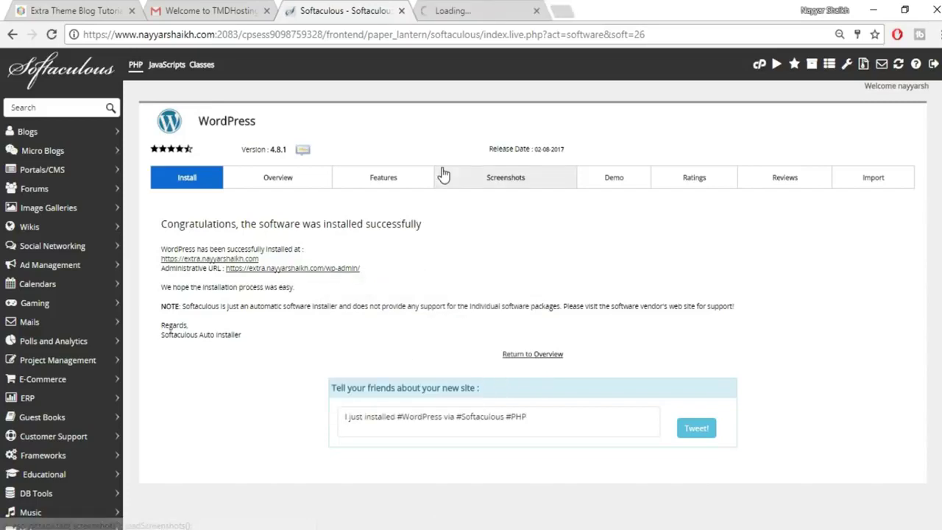
key(ctrl+Tab)
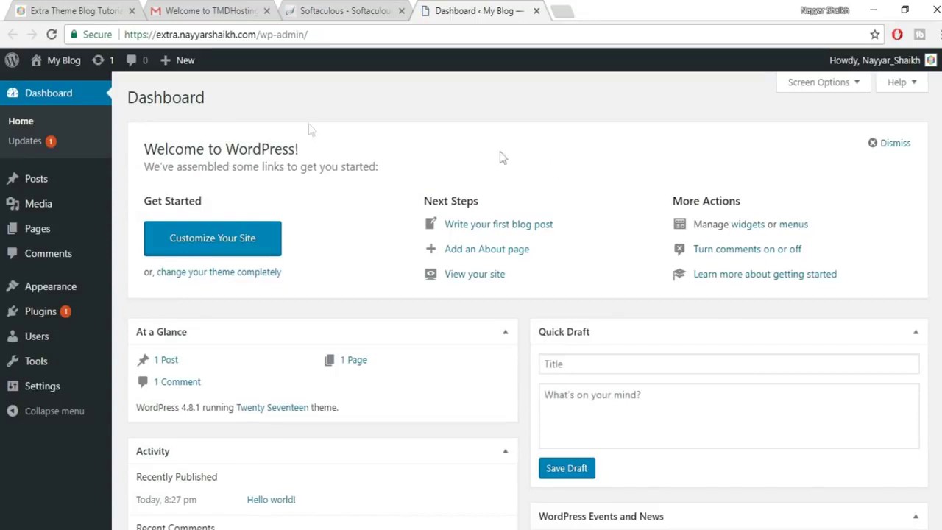
Open the live My Blog site in a new tab from the dashboard's visit-site link.
mouse_move(39, 65)
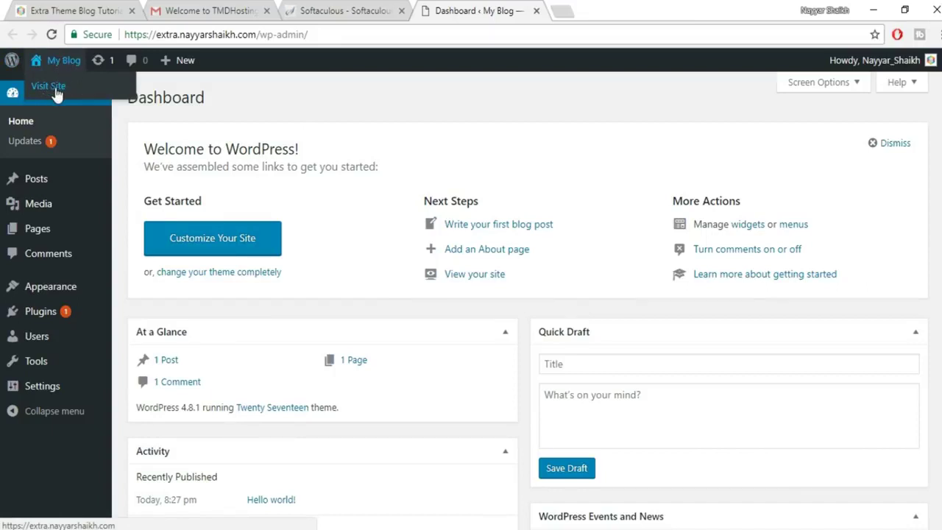
right_click(55, 89)
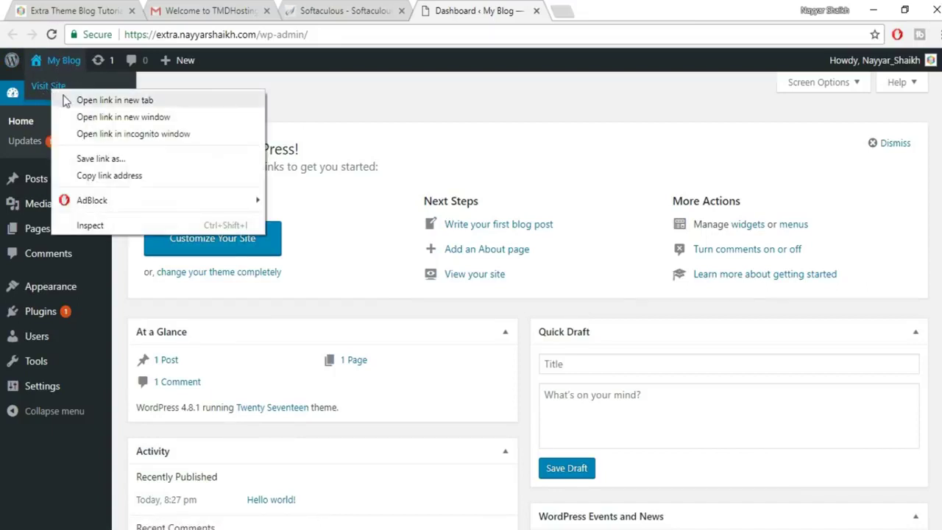
click(126, 96)
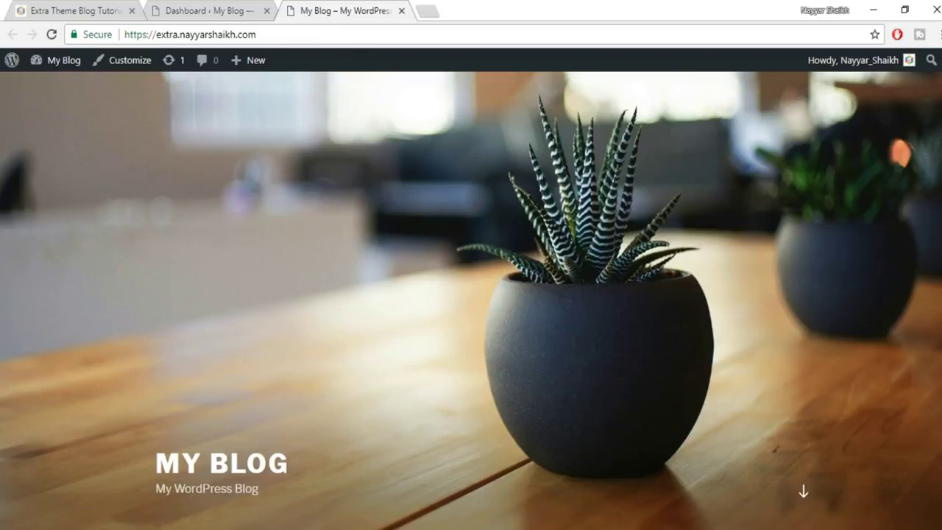
scroll(471, 295, down, 15)
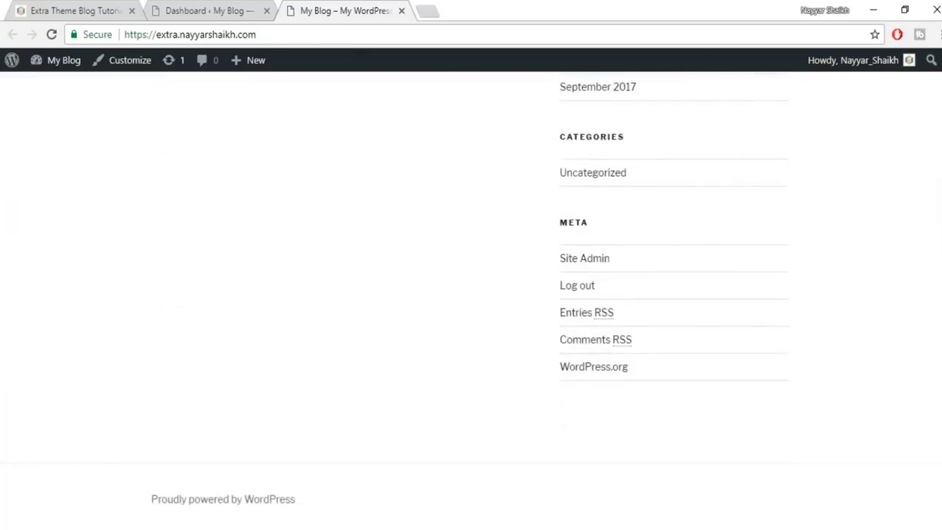
scroll(785, 135, up, 15)
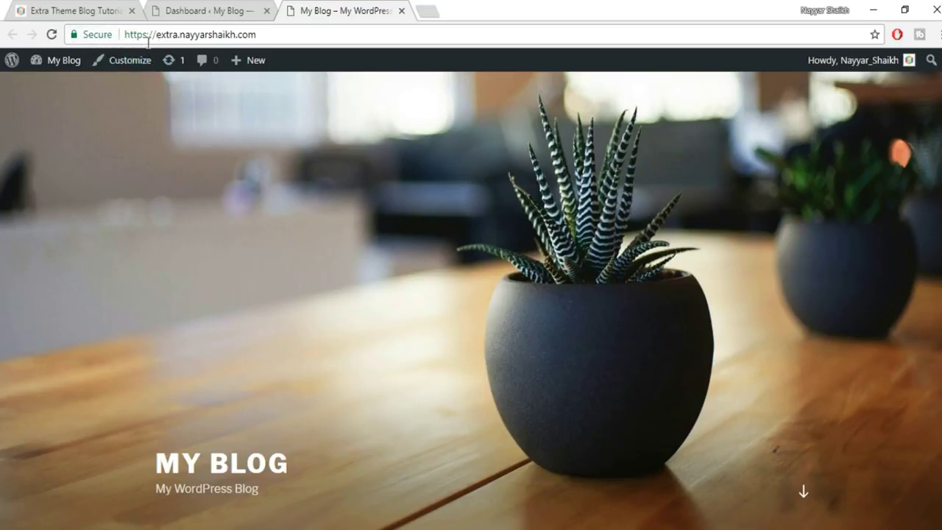
Compare the Extra and My Blog sites, then open a blank browser tab.
click(206, 6)
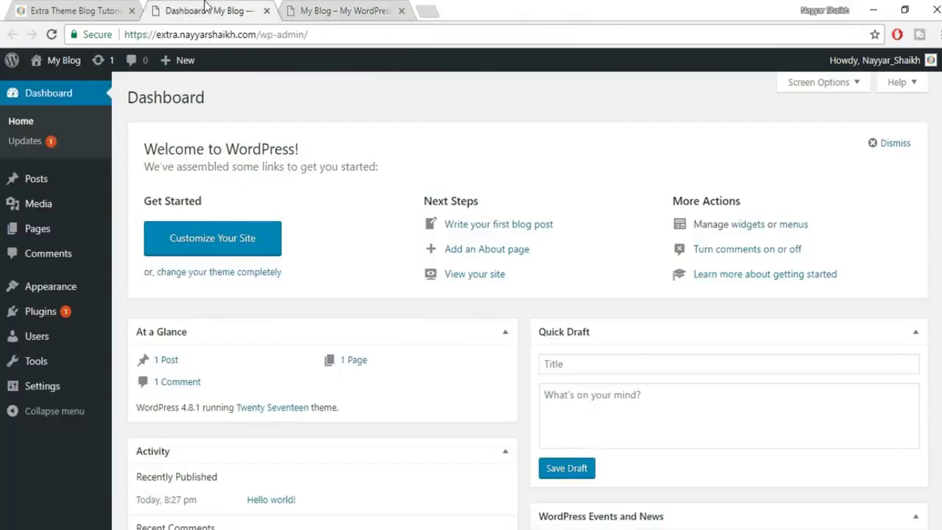
click(311, 10)
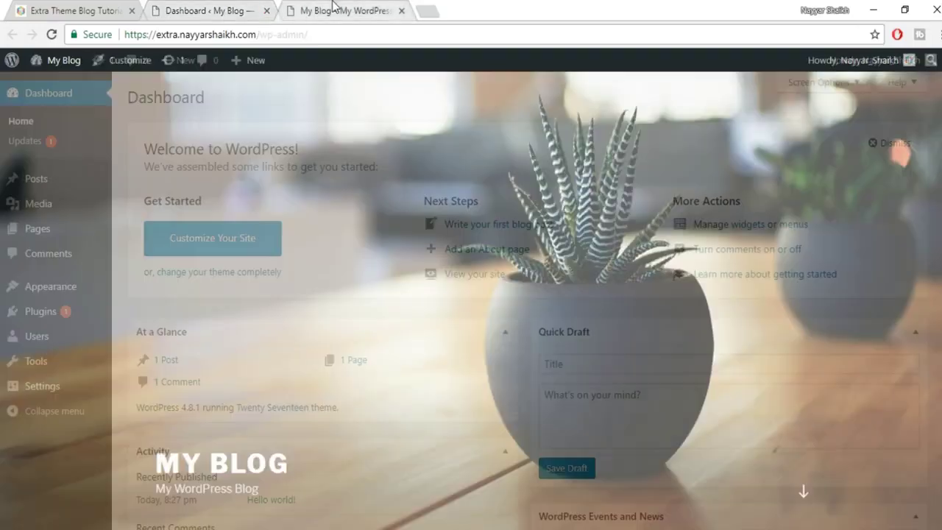
click(85, 9)
scroll(616, 260, down, 6)
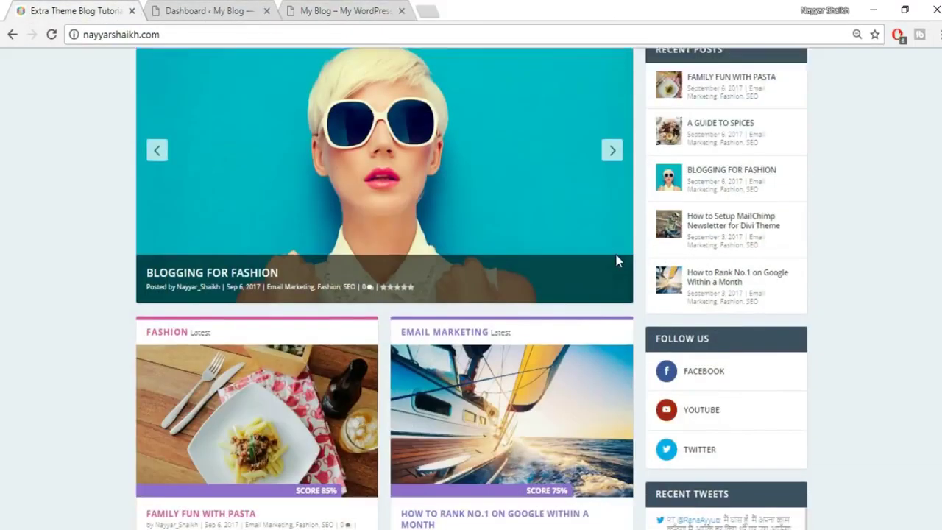
scroll(536, 349, up, 10)
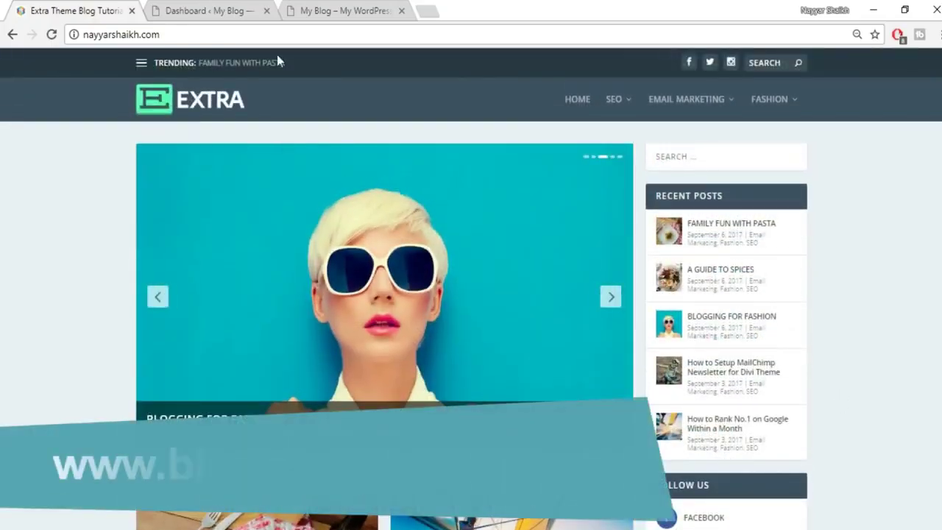
click(356, 9)
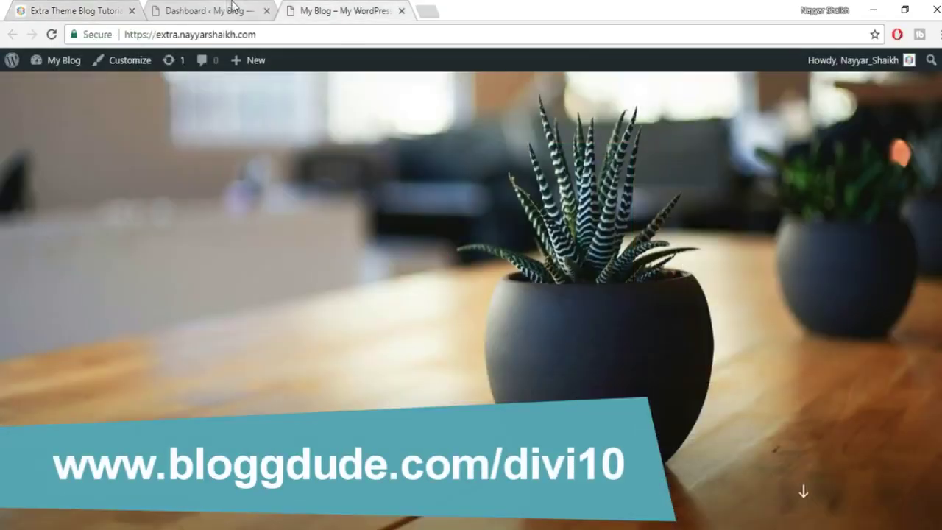
click(429, 12)
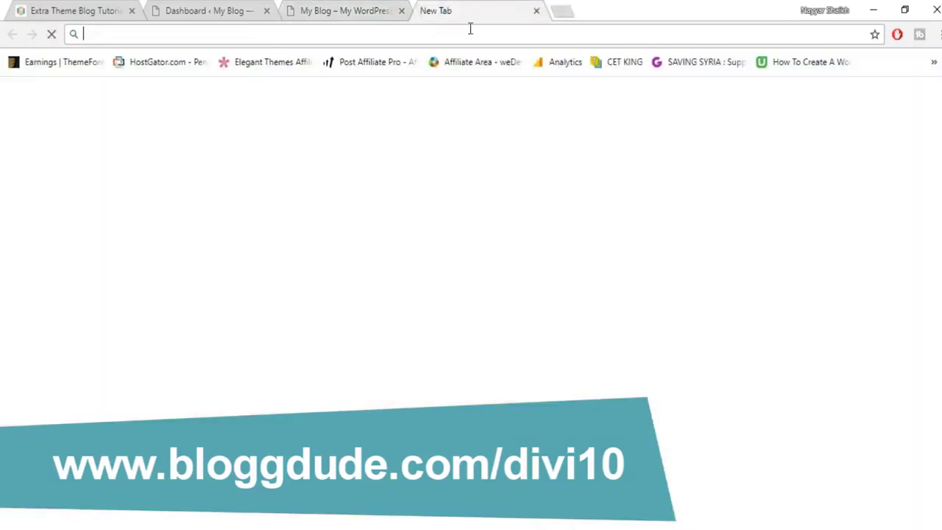
Load bloggdude.com/divi10 to see the 10% off pricing: Yearly $80, Lifetime $224.
text(bloggdude.com/divi)
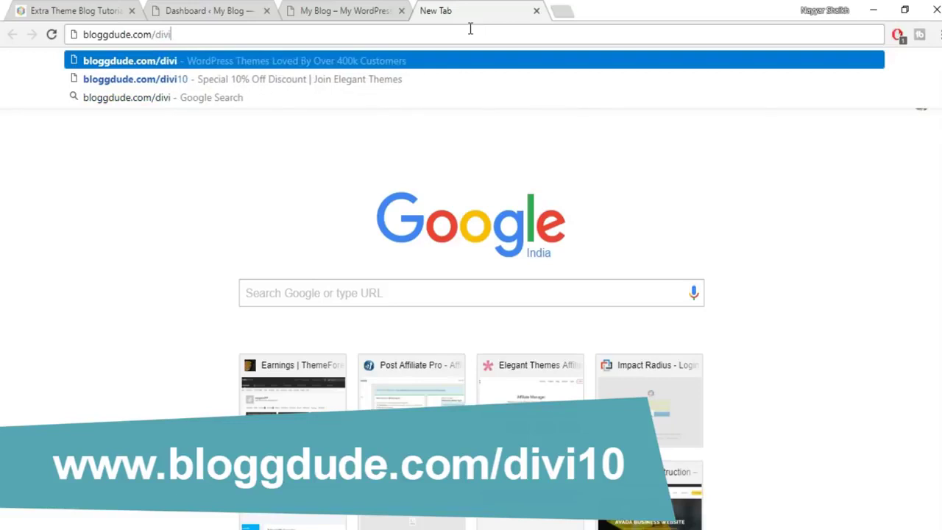
text(10)
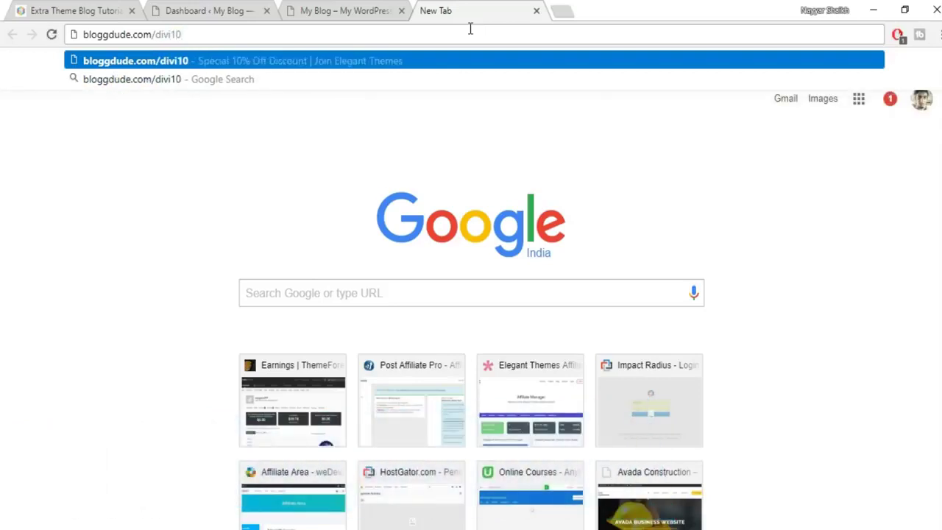
key(Return)
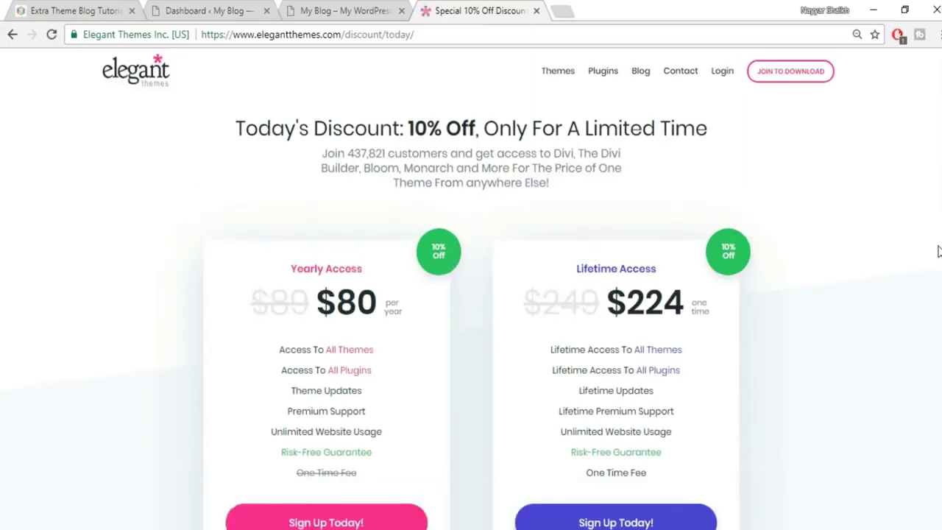
scroll(471, 294, down, 3)
scroll(470, 294, up, 1)
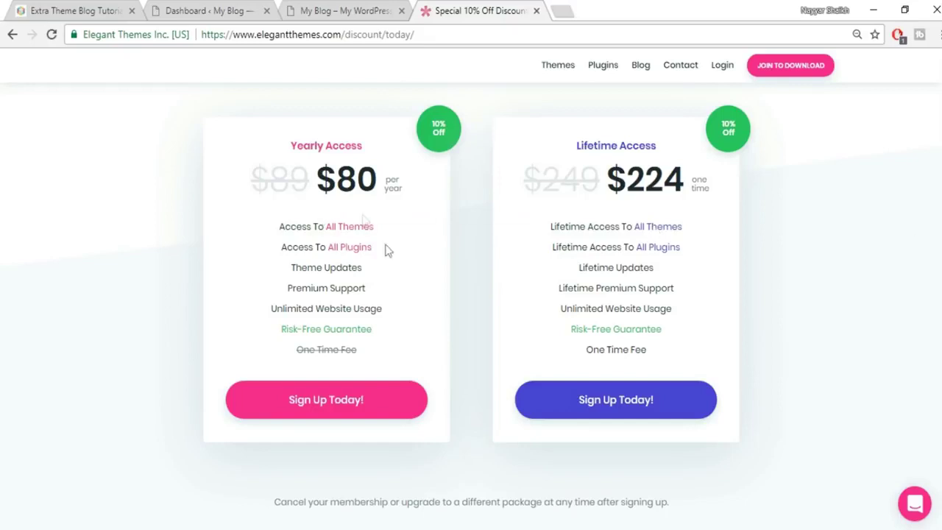
mouse_move(352, 237)
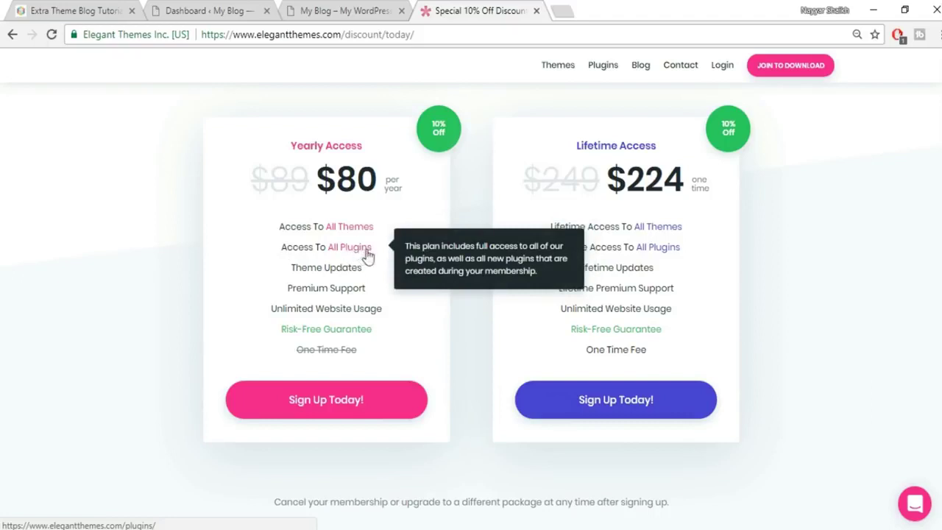
mouse_move(677, 248)
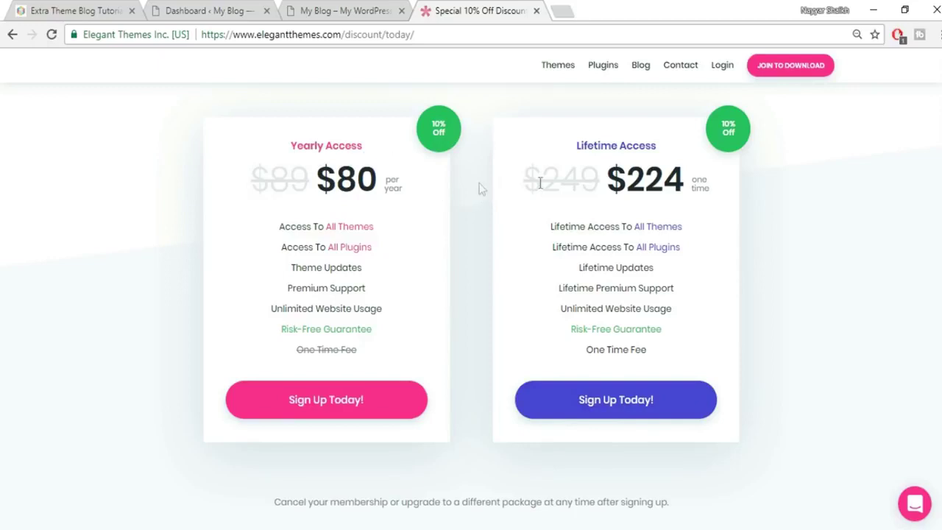
Sign up for $224 Lifetime Access, look over the registration form, then return to the Extra blog.
click(626, 402)
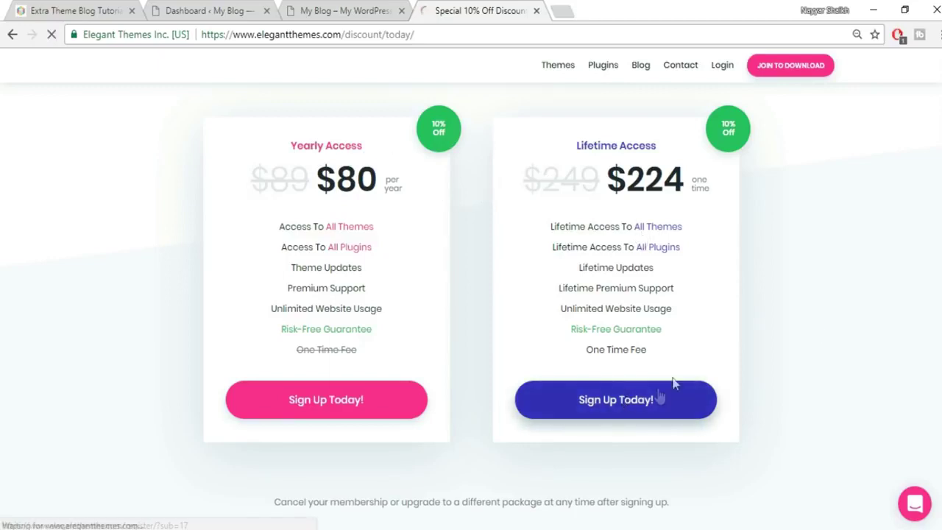
click(427, 238)
scroll(475, 242, down, 1)
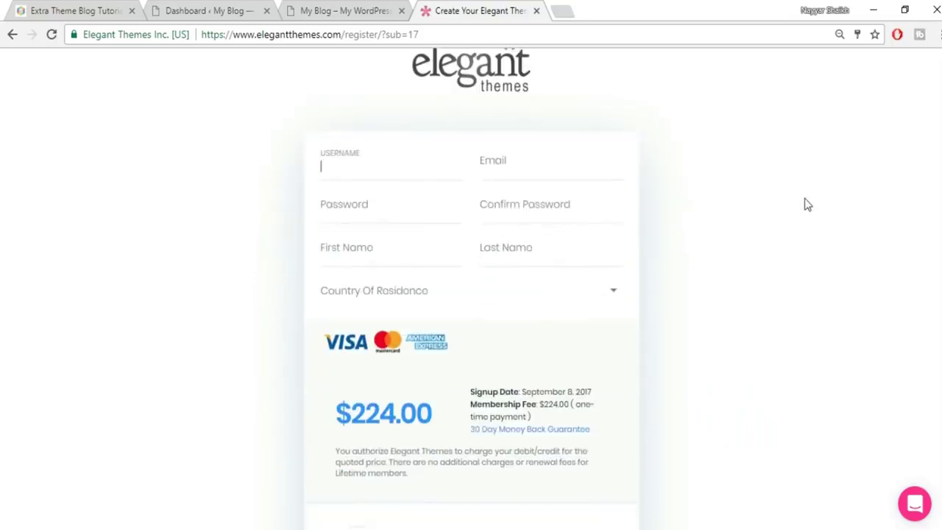
scroll(658, 265, down, 2)
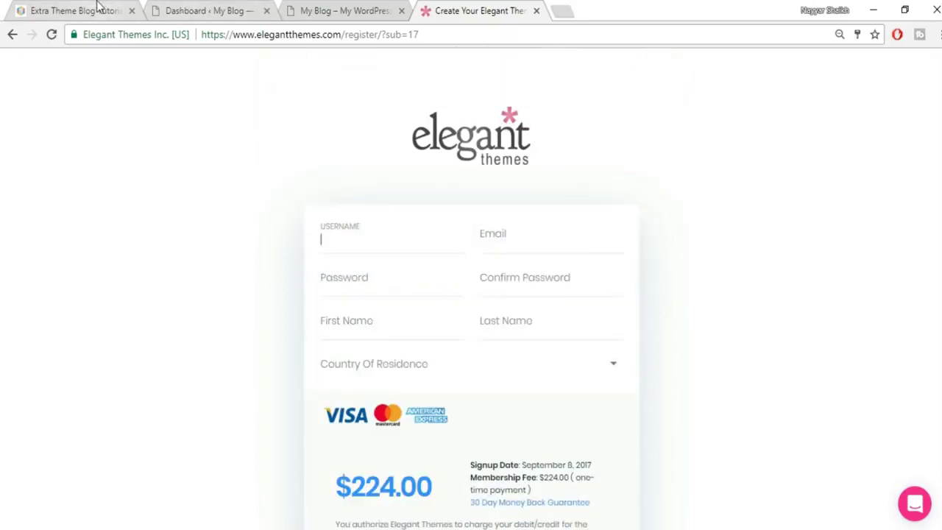
click(102, 9)
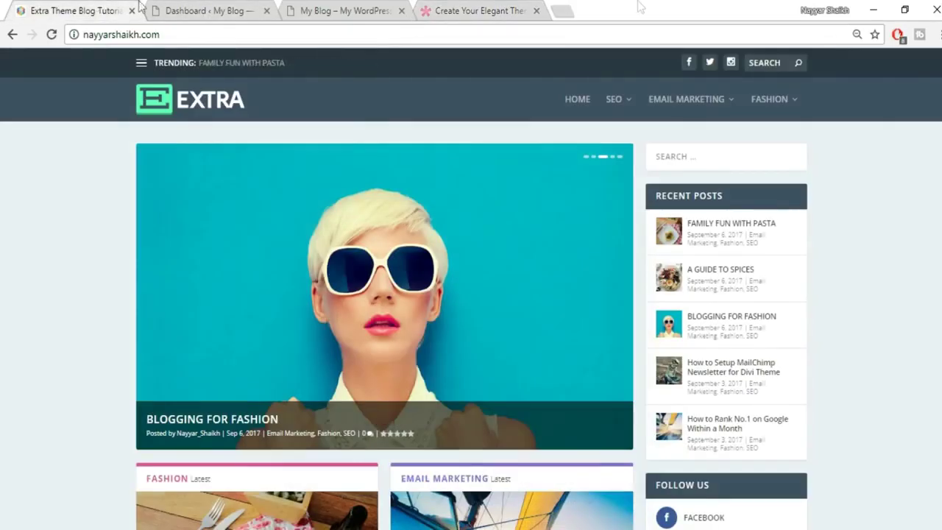
Close the registration tab and go to the Appearance > Themes page in the dashboard.
click(536, 12)
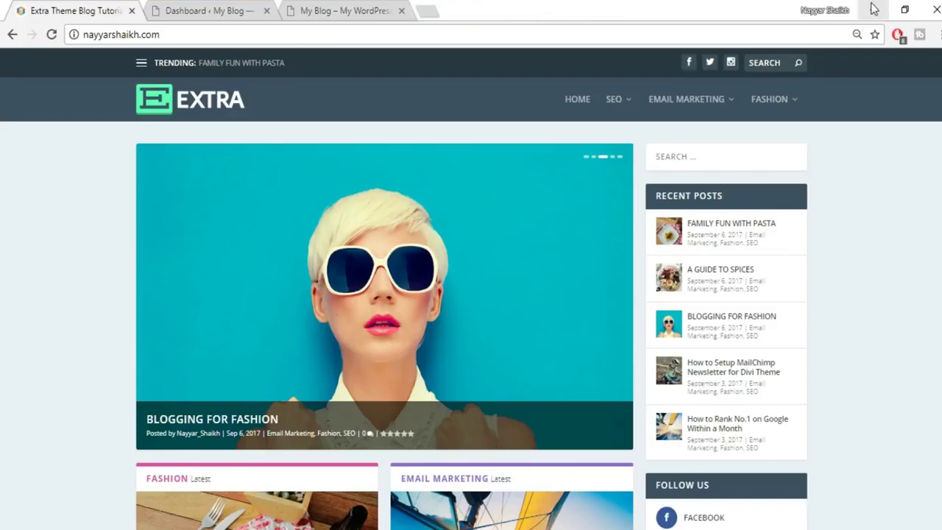
click(250, 10)
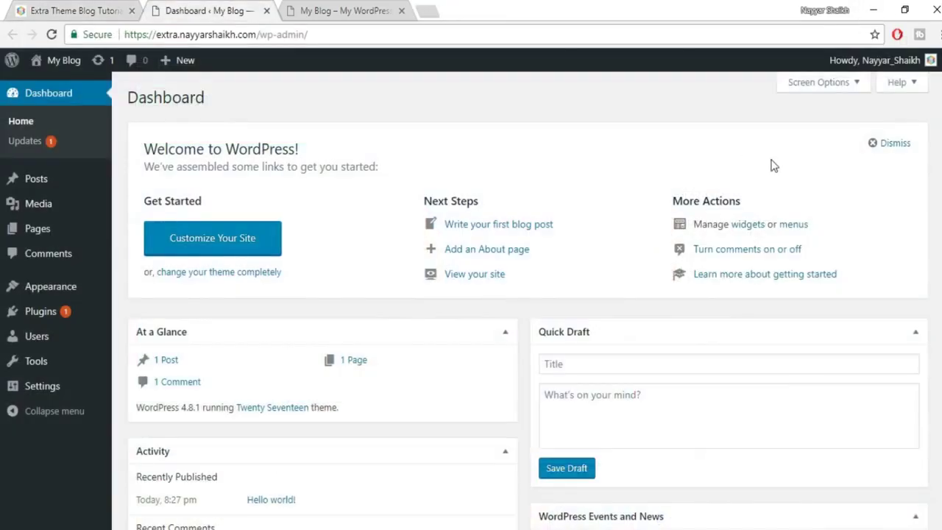
mouse_move(60, 290)
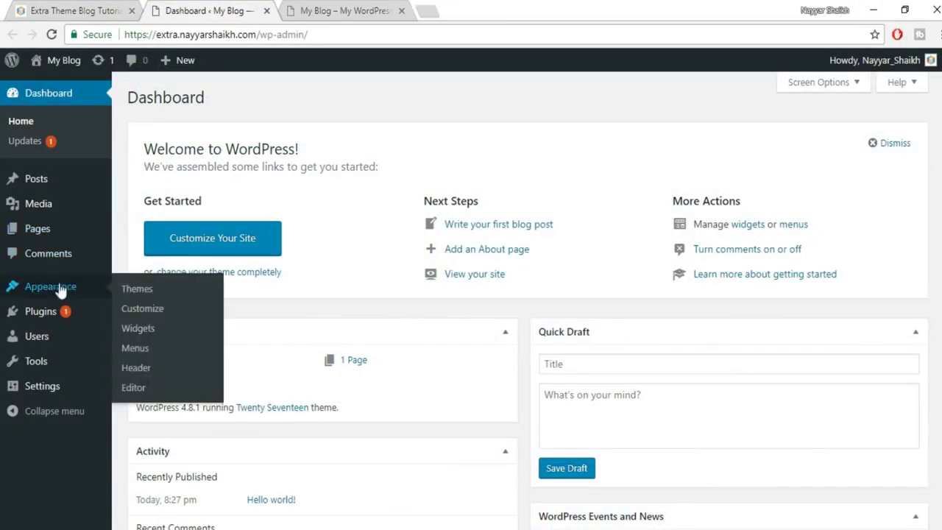
click(150, 291)
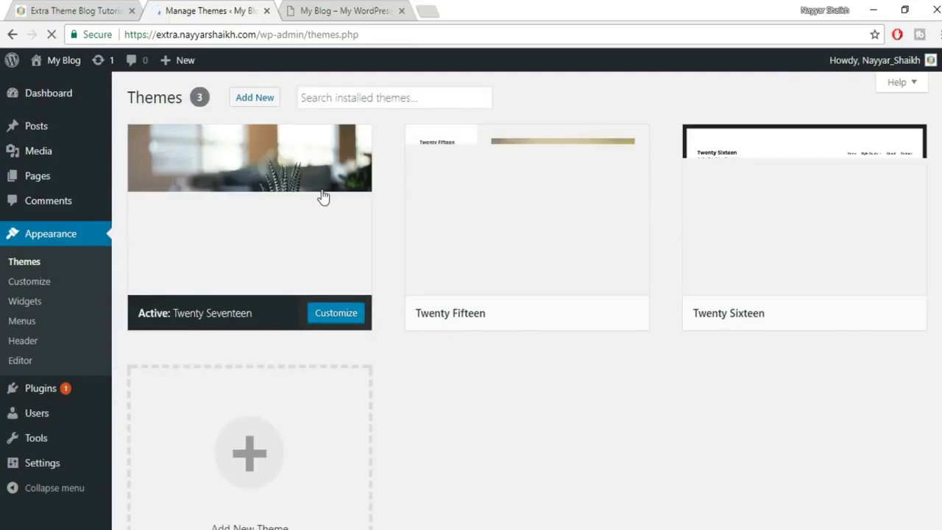
Upload Extra.zip as a new theme, install it, and activate Extra.
click(250, 103)
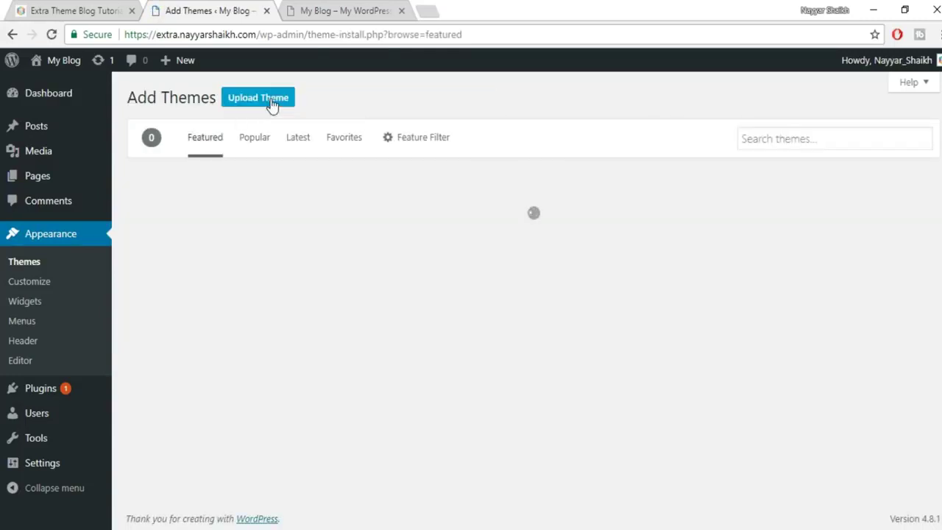
click(270, 102)
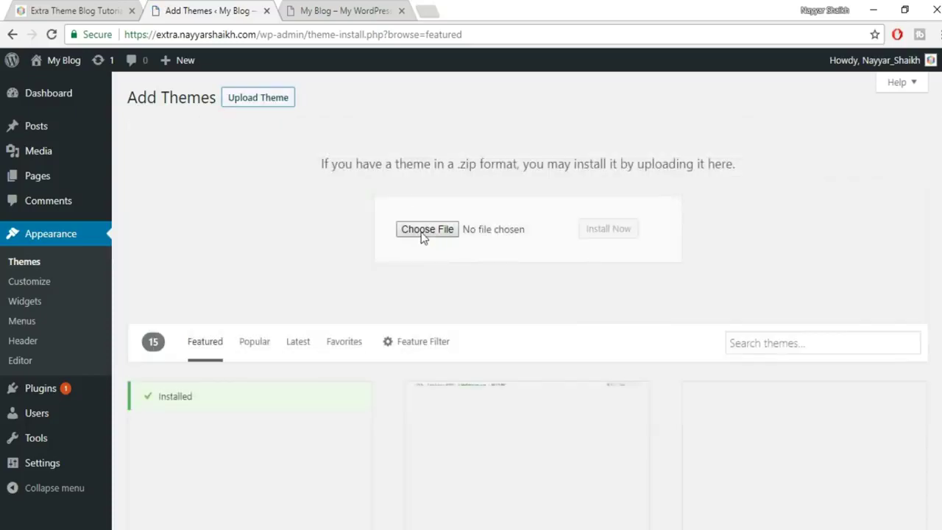
click(423, 231)
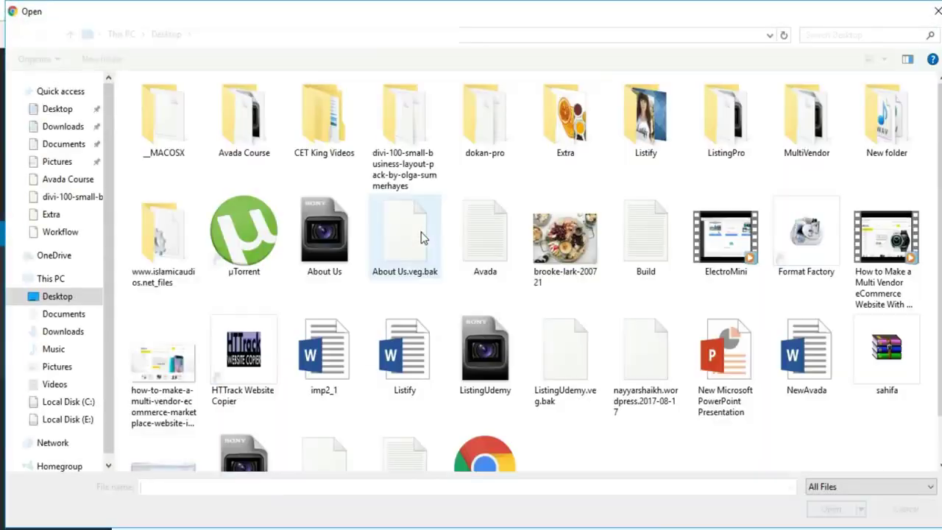
double_click(589, 150)
scroll(872, 351, down, 3)
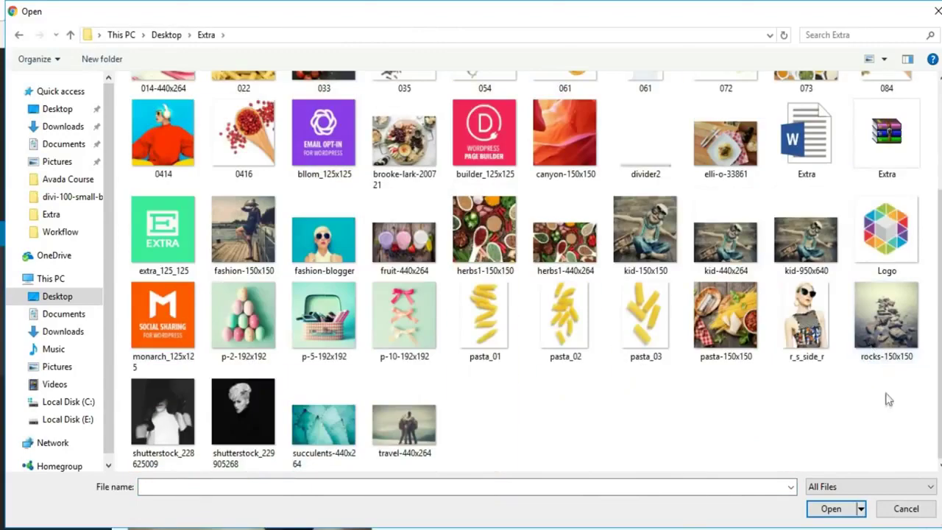
click(889, 150)
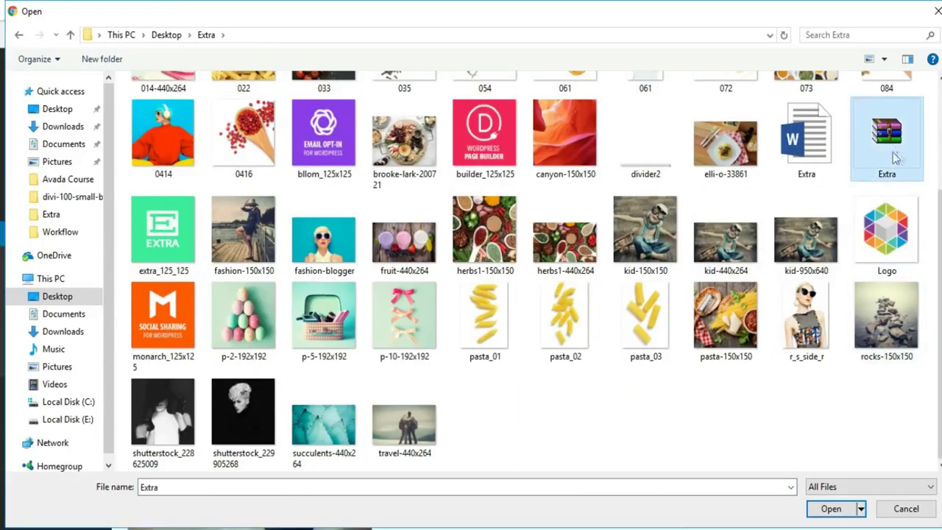
click(828, 507)
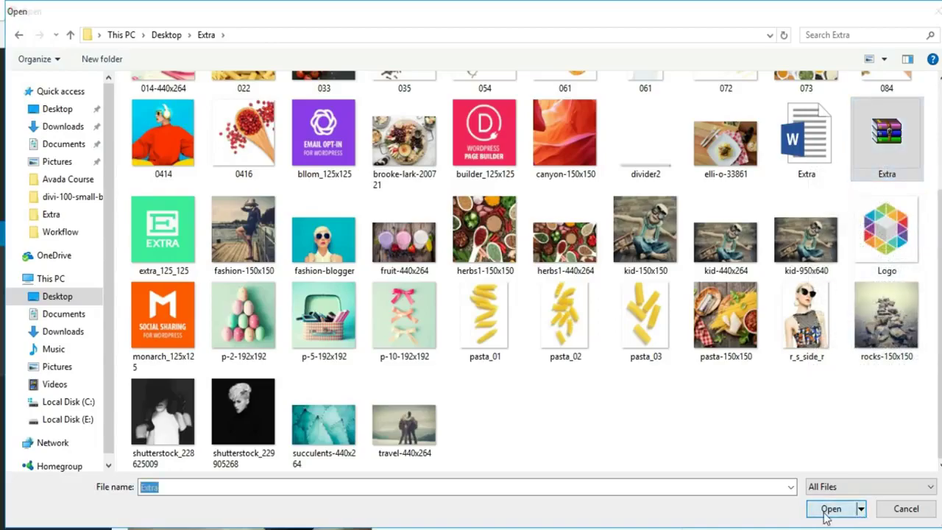
click(616, 232)
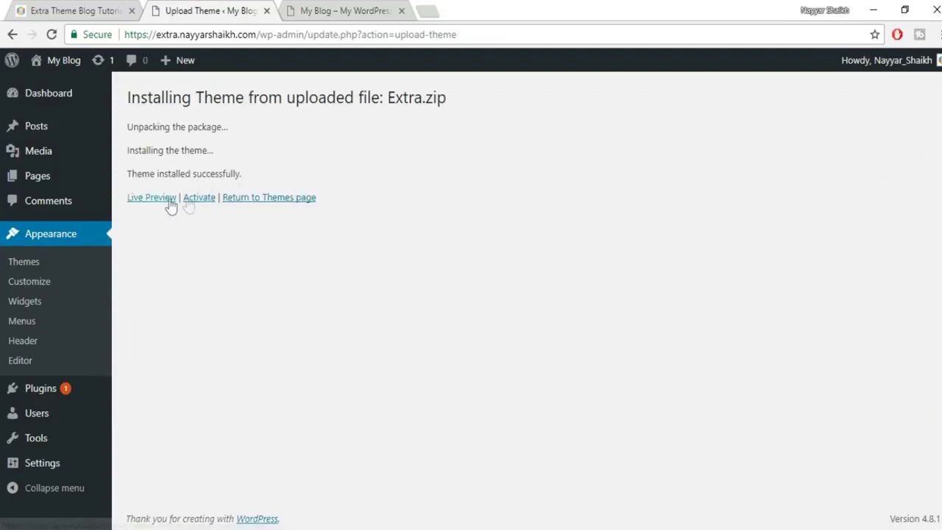
click(200, 205)
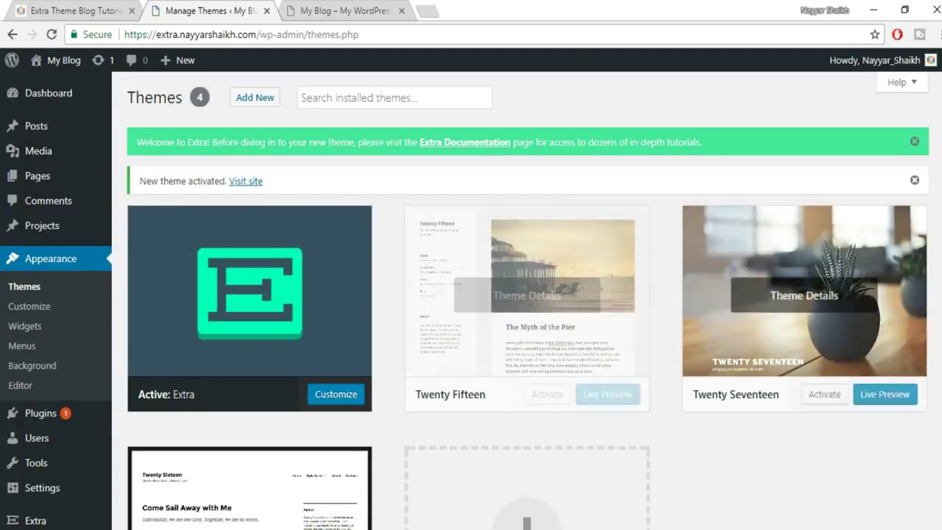
Delete Twenty Fifteen, Twenty Seventeen and Twenty Sixteen from their Theme Details panels, confirming each.
scroll(861, 309, down, 1)
click(552, 250)
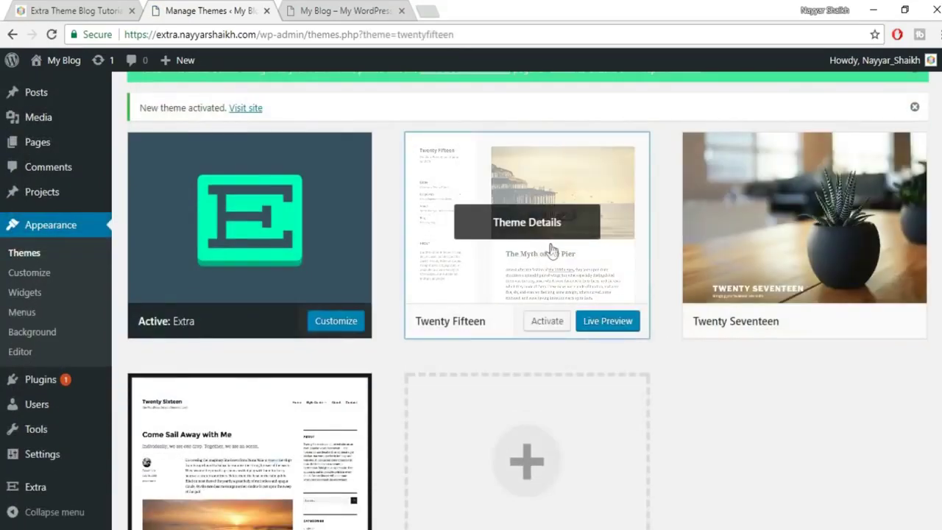
click(902, 500)
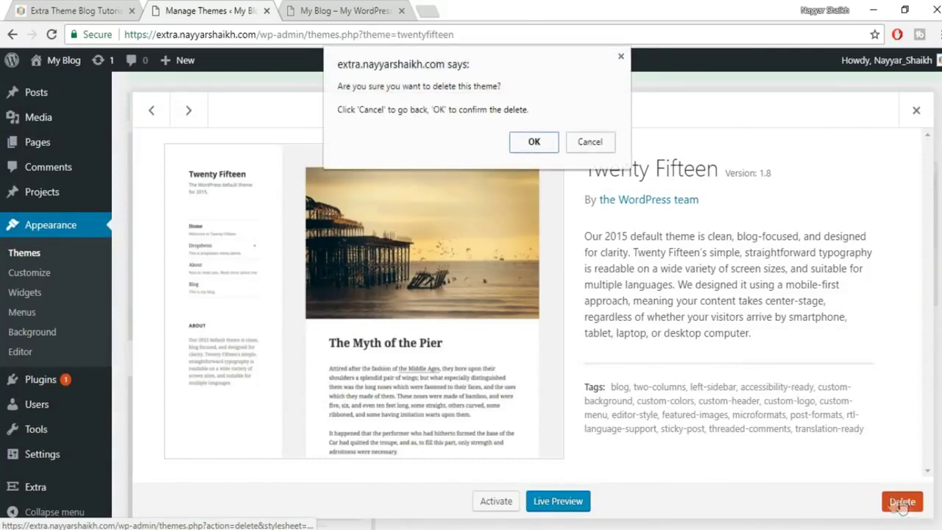
click(534, 142)
click(521, 236)
click(902, 503)
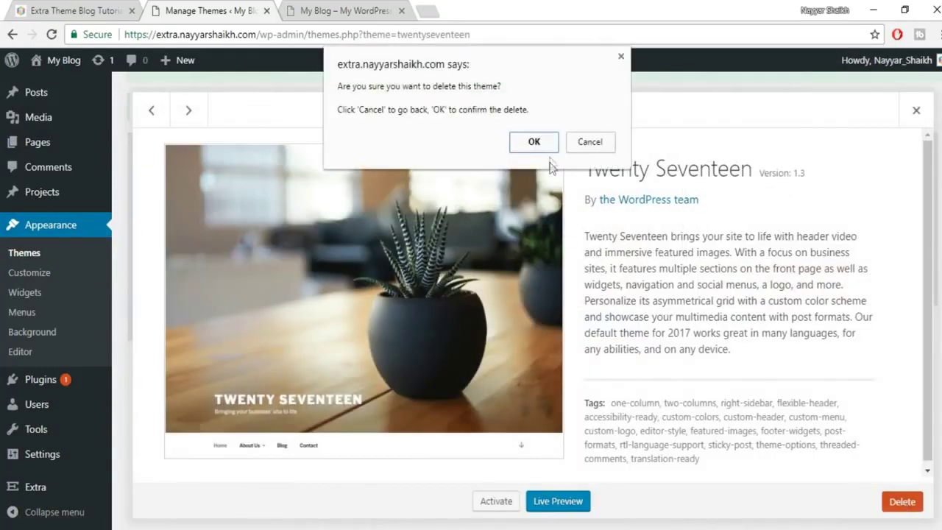
click(533, 140)
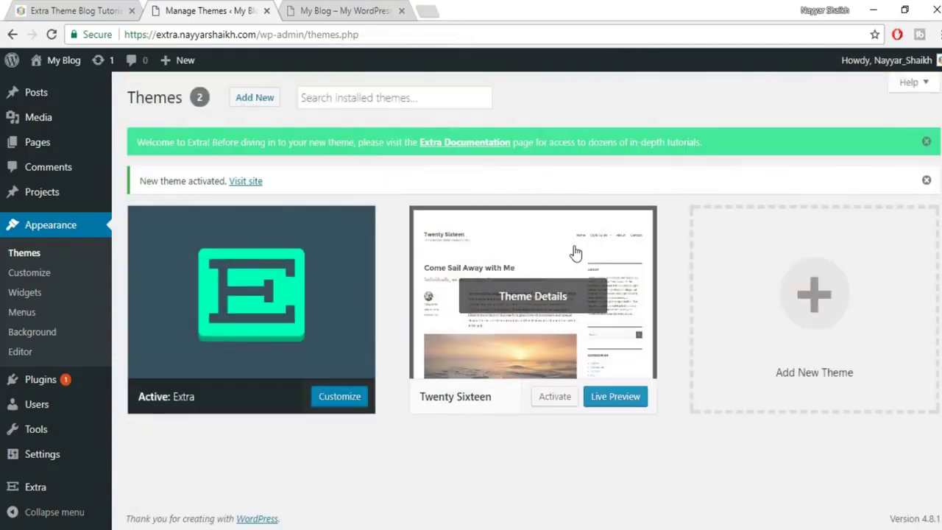
click(568, 260)
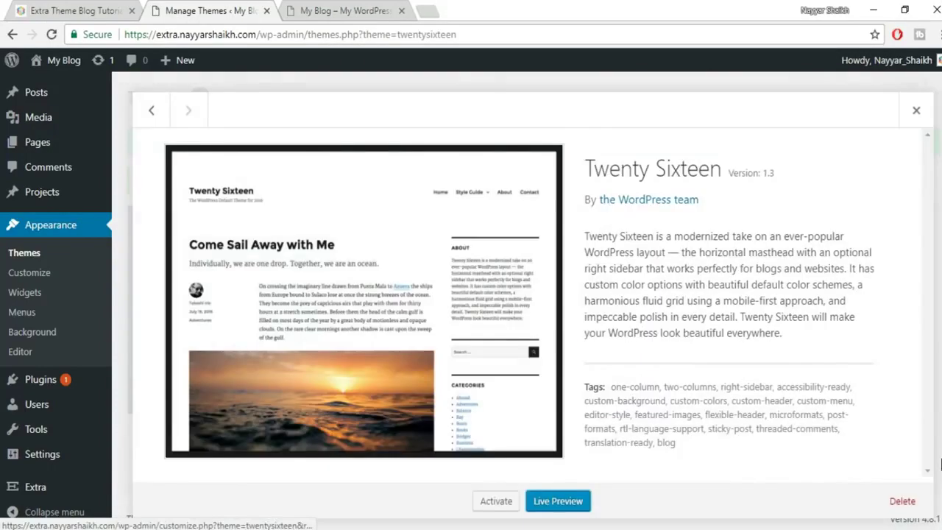
click(902, 501)
click(534, 142)
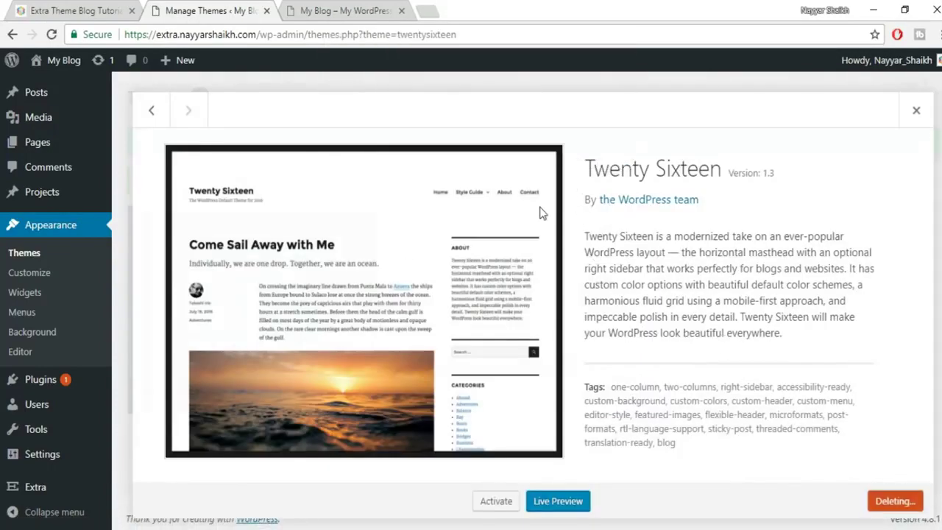
Reload the My Blog homepage and zoom out to view its new Extra layout.
click(331, 9)
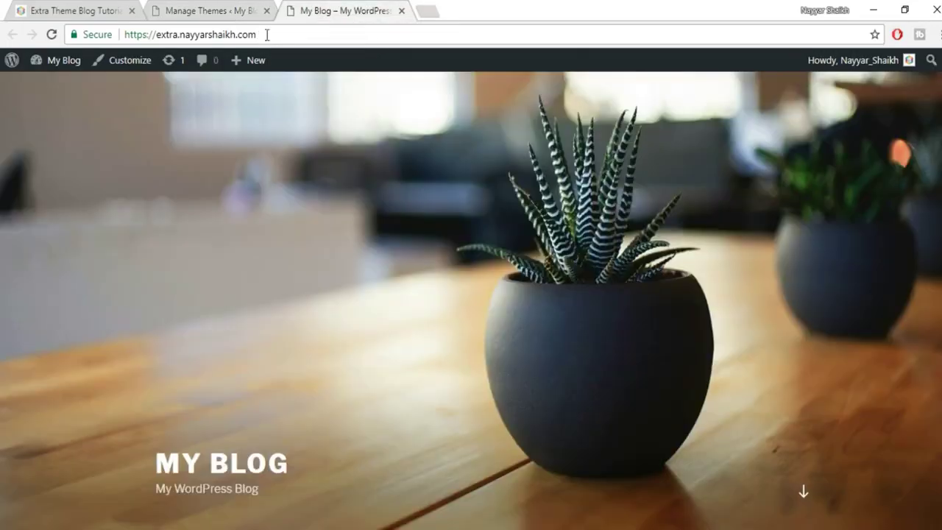
click(51, 34)
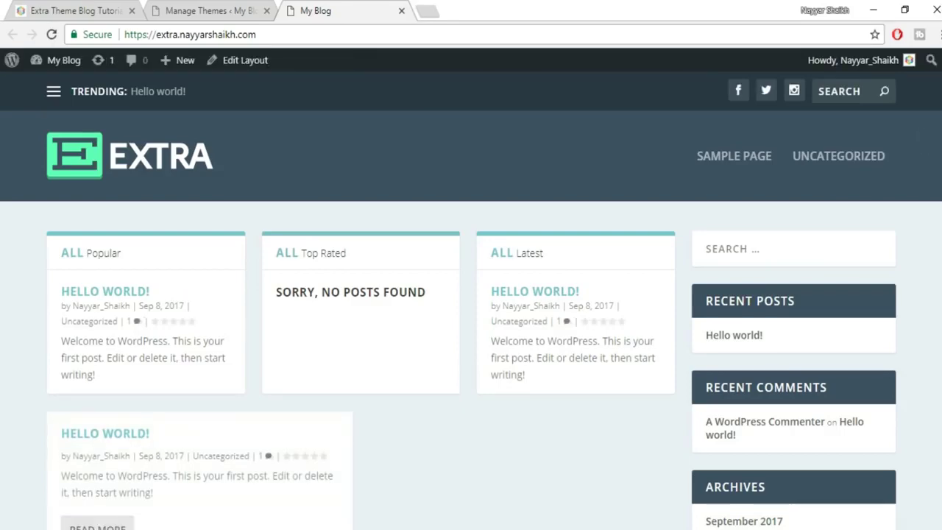
key(ctrl+minus)
key(ctrl+minus)
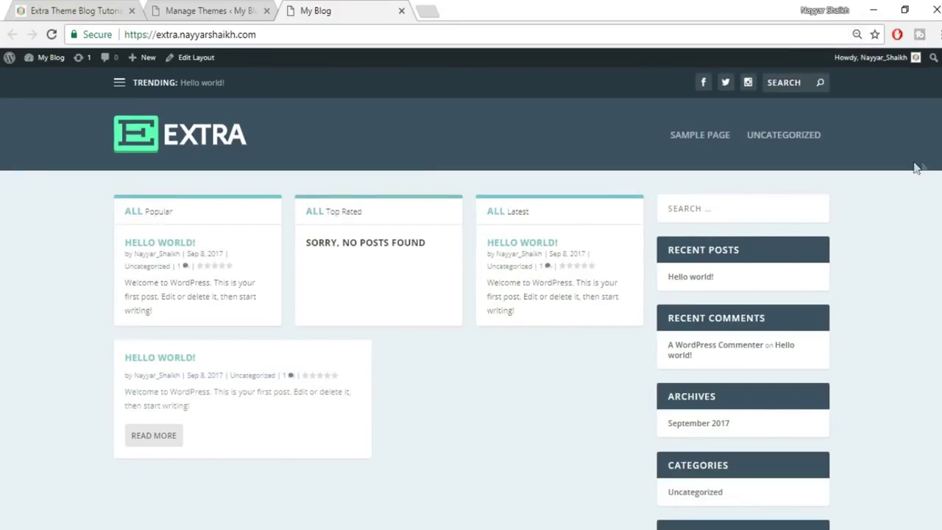
scroll(471, 294, down, 3)
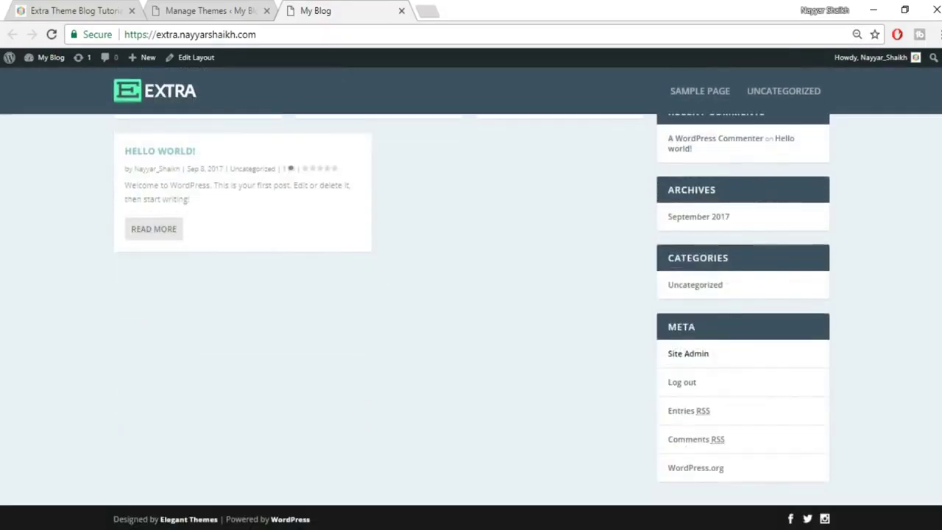
scroll(471, 294, up, 2)
scroll(471, 294, up, 1)
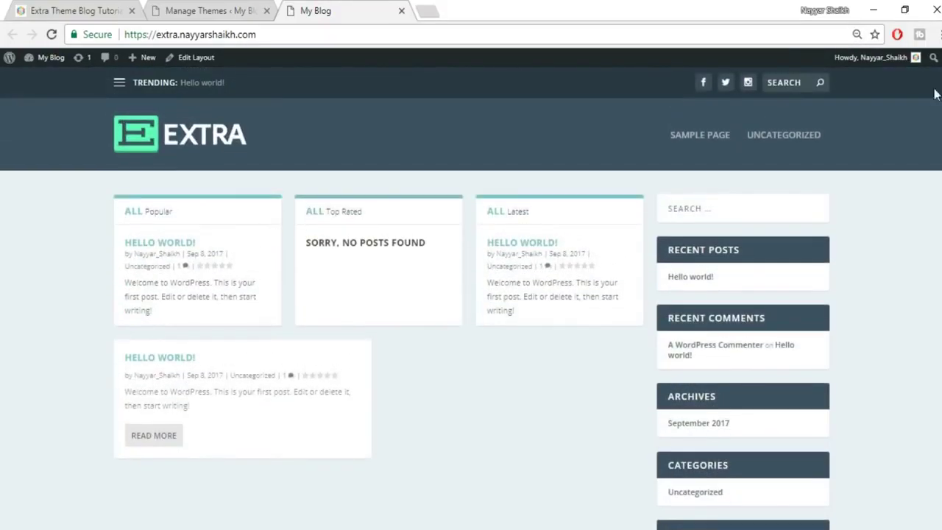
Compare with the Extra demo site, then go back to the Themes admin page.
click(187, 10)
click(304, 9)
key(ctrl+1)
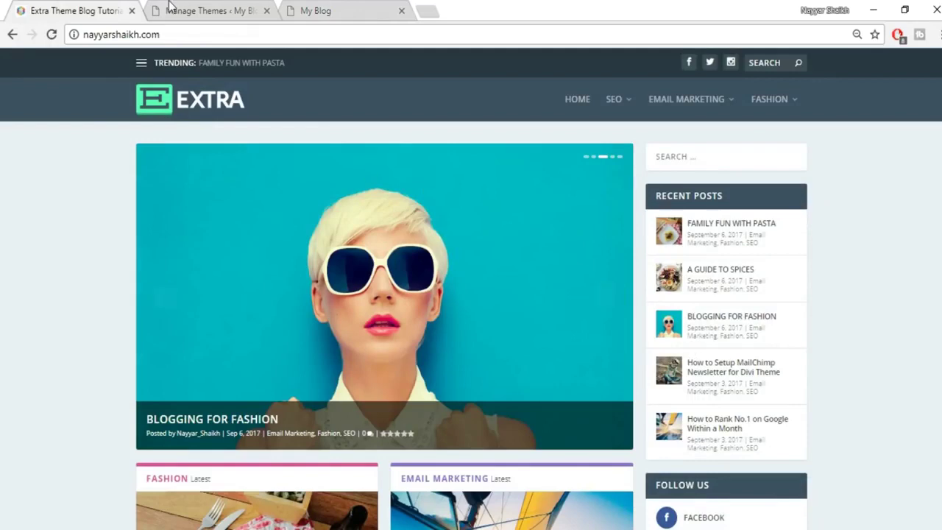
click(192, 10)
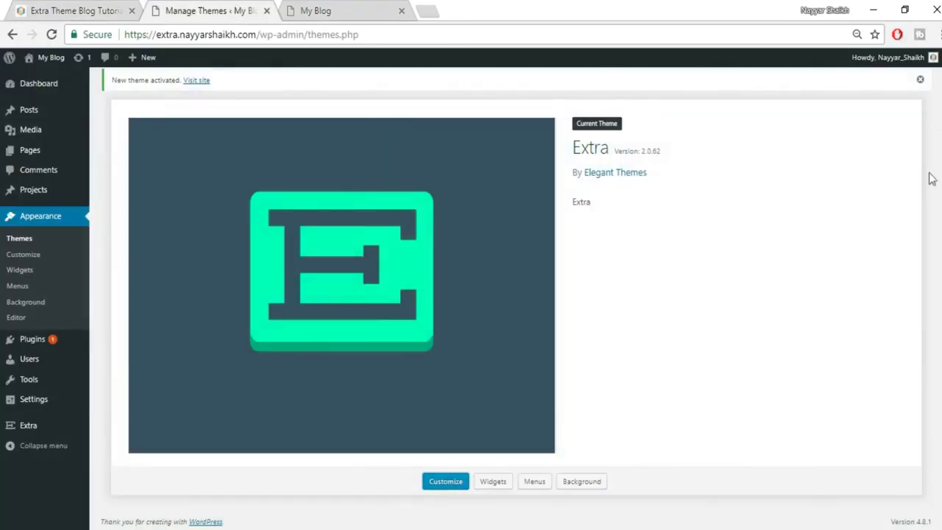
scroll(901, 270, up, 2)
scroll(901, 270, up, 1)
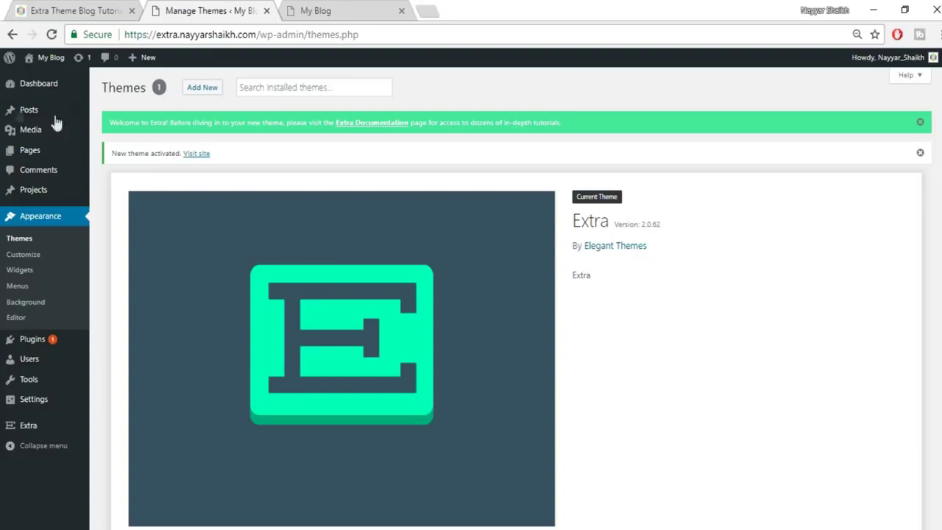
mouse_move(22, 112)
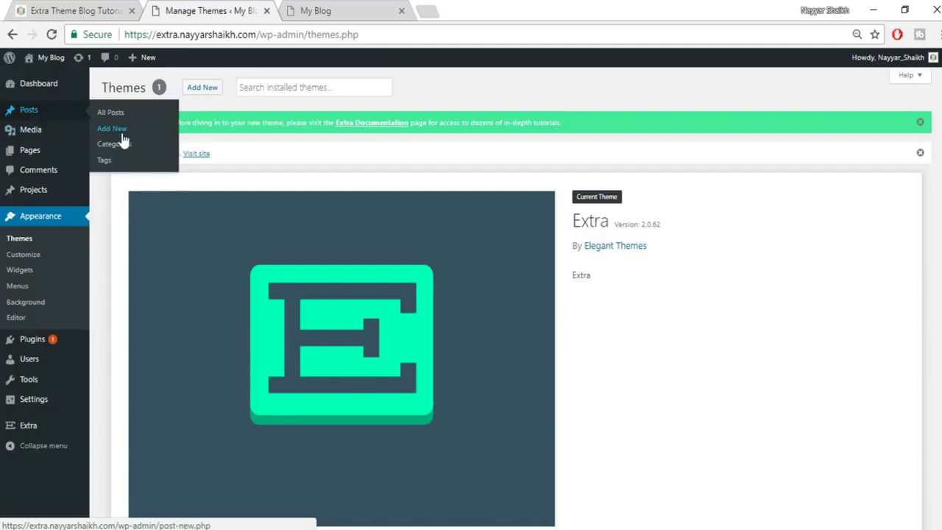
Open Posts > Add New, read the demo's Family Fun With Pasta post, and return to the editor.
click(112, 129)
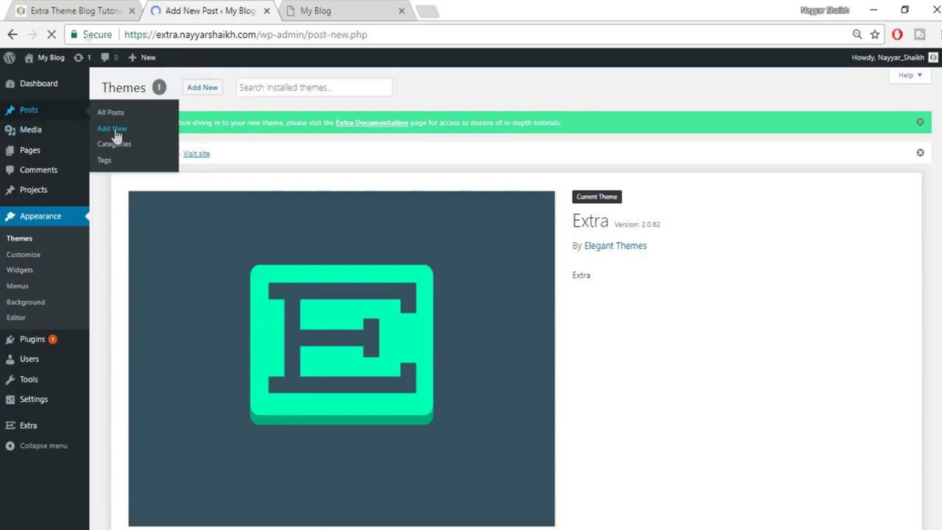
click(61, 9)
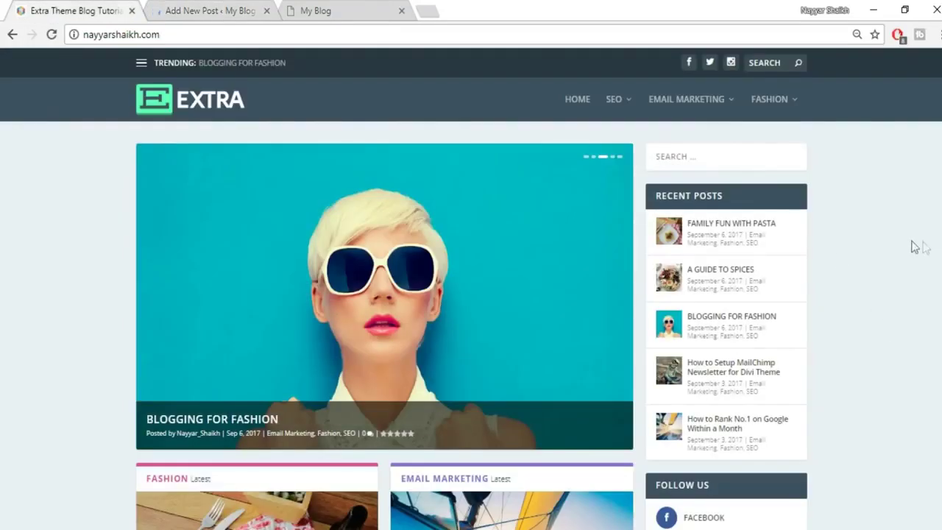
click(739, 230)
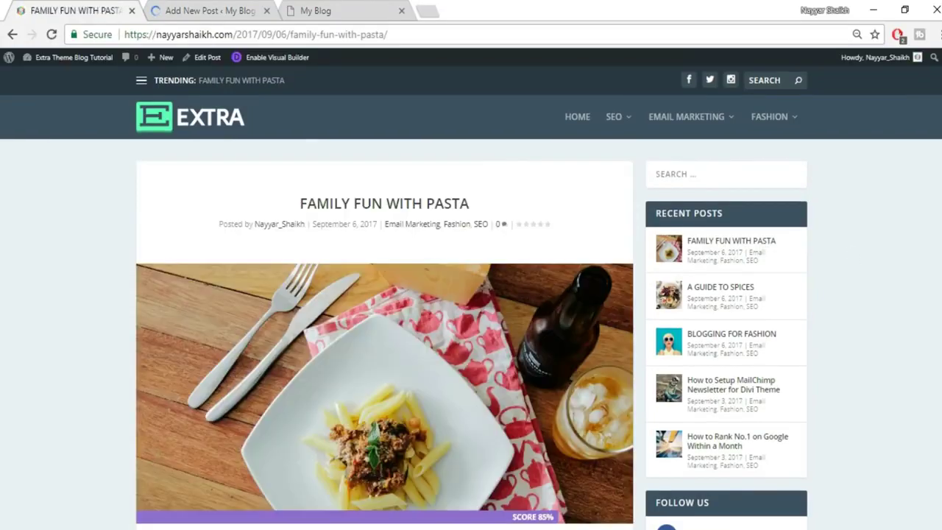
scroll(471, 309, down, 15)
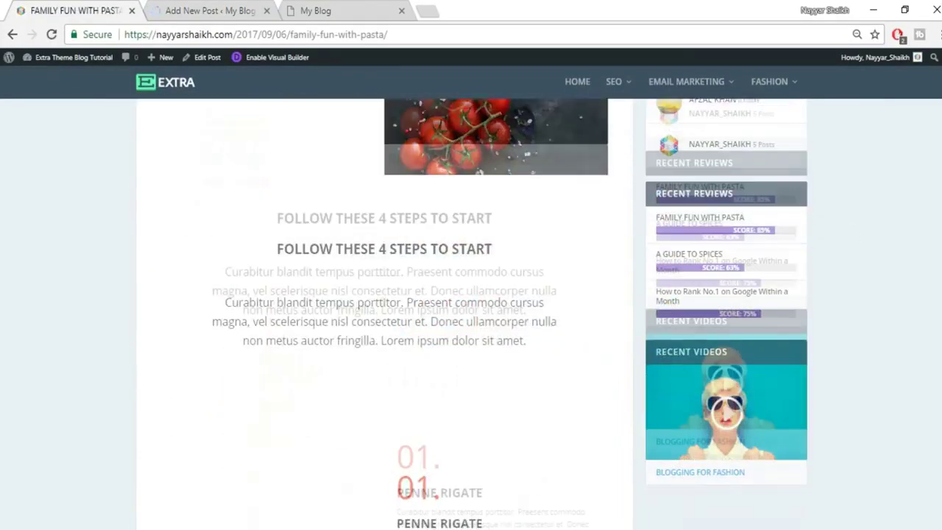
scroll(471, 308, down, 10)
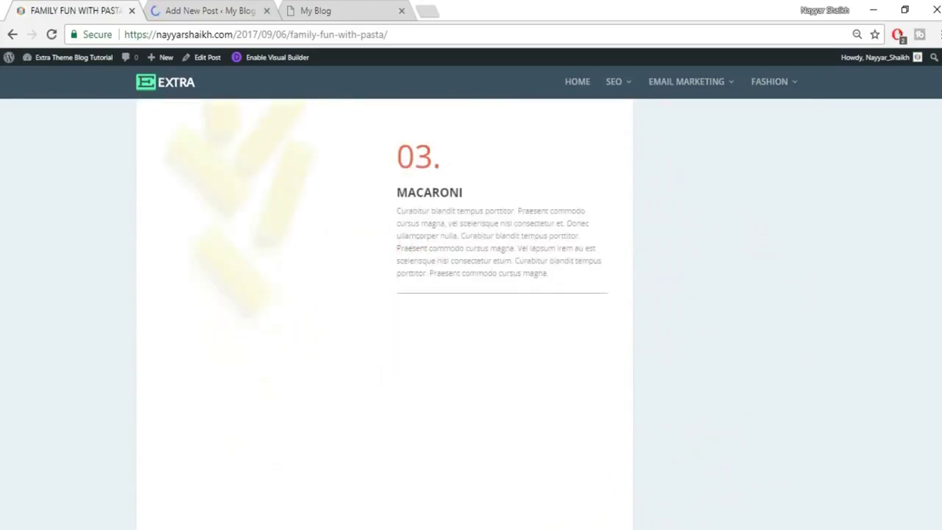
scroll(470, 309, down, 3)
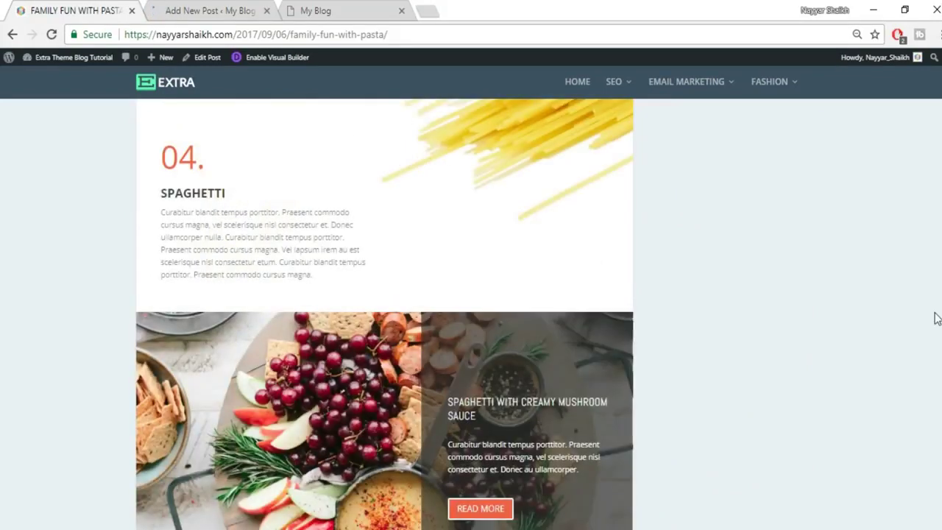
scroll(935, 324, down, 5)
scroll(936, 324, up, 20)
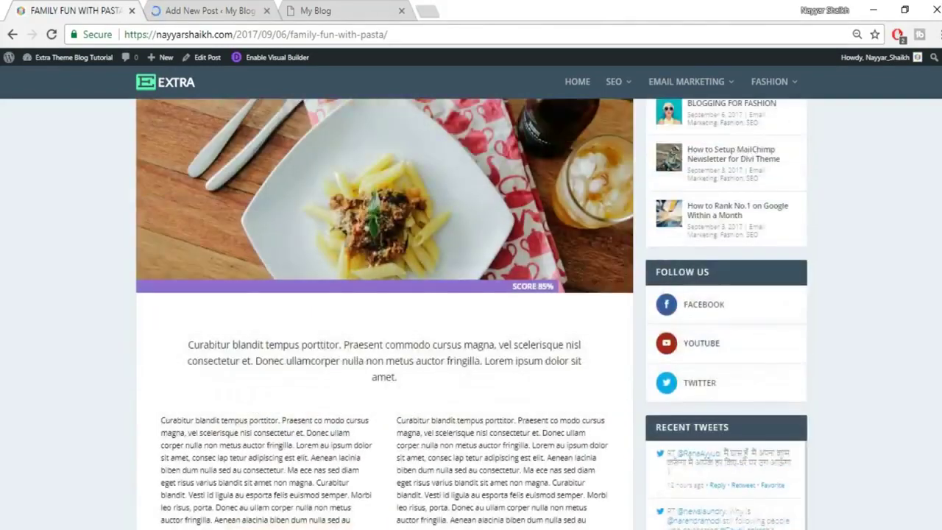
scroll(935, 323, up, 5)
click(195, 6)
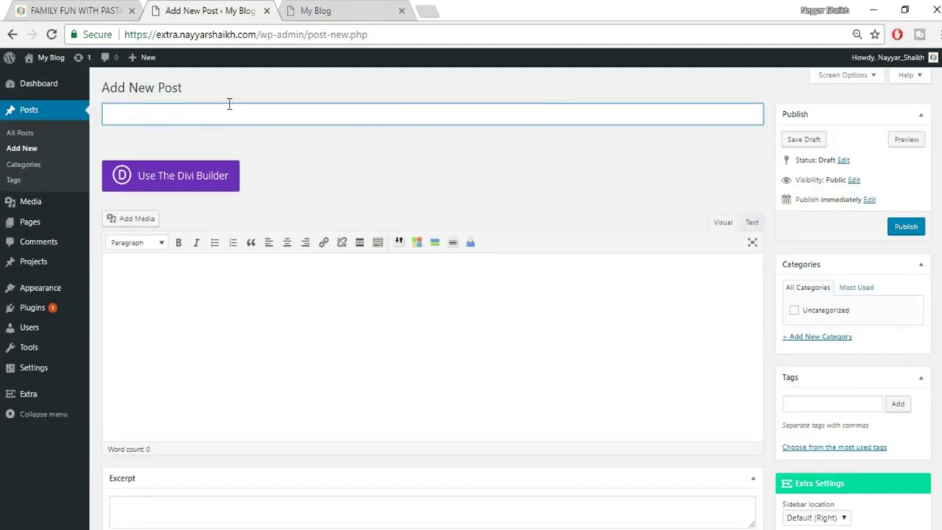
Title the post 'Family Fun With Pasta' and copy the demo post's left body paragraph.
text(Family Fun With Pasta)
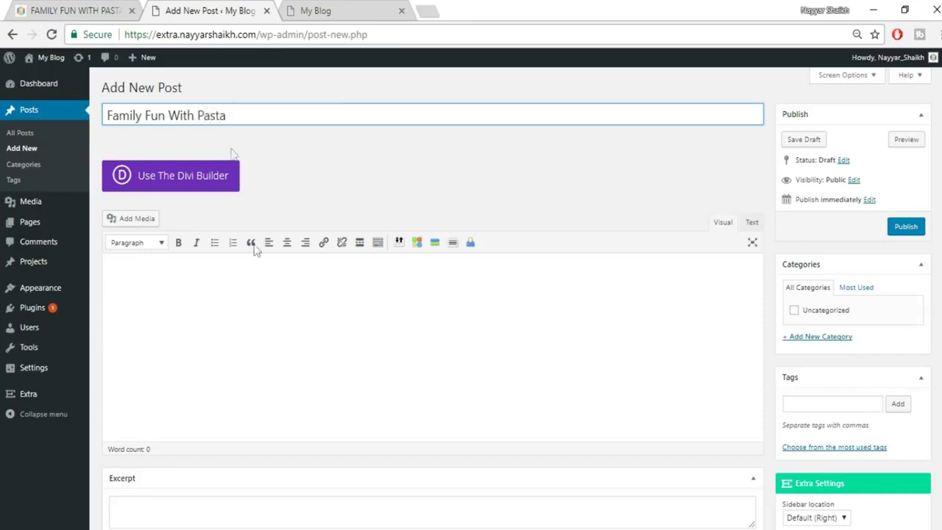
click(257, 301)
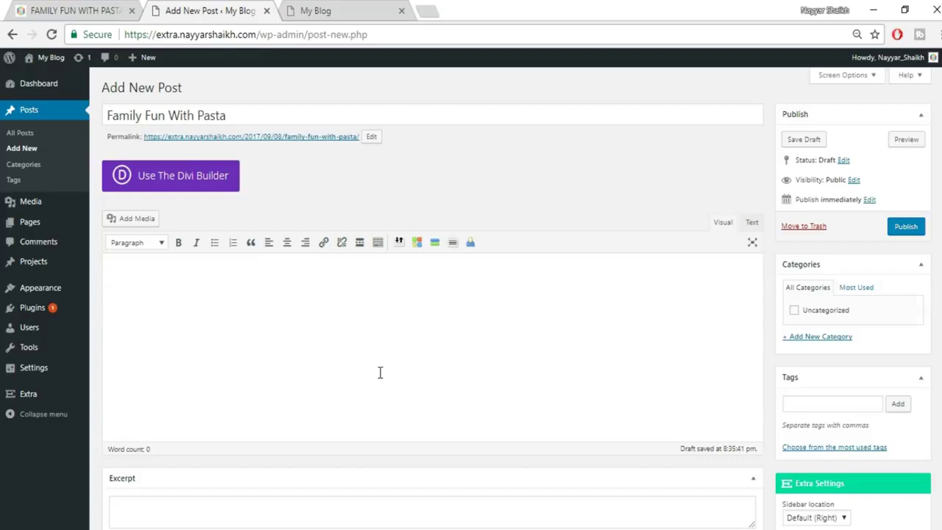
click(74, 11)
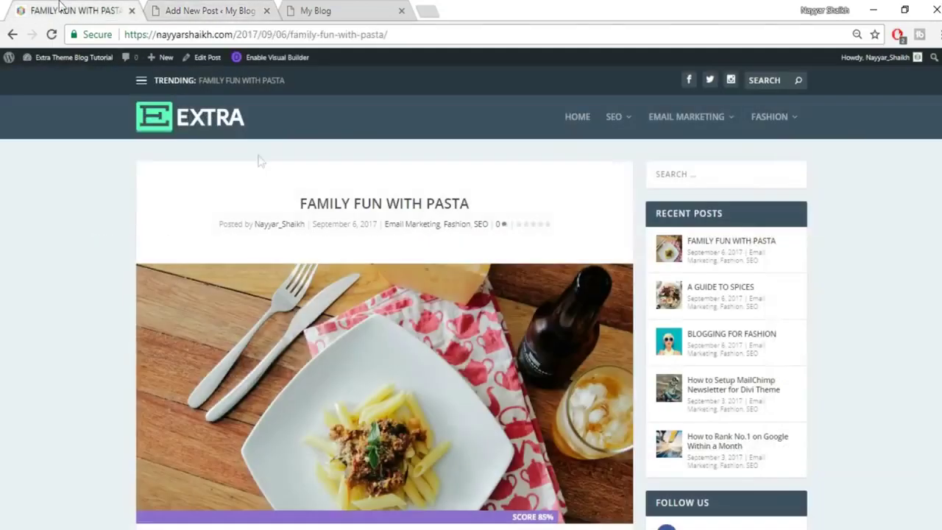
scroll(317, 338, down, 5)
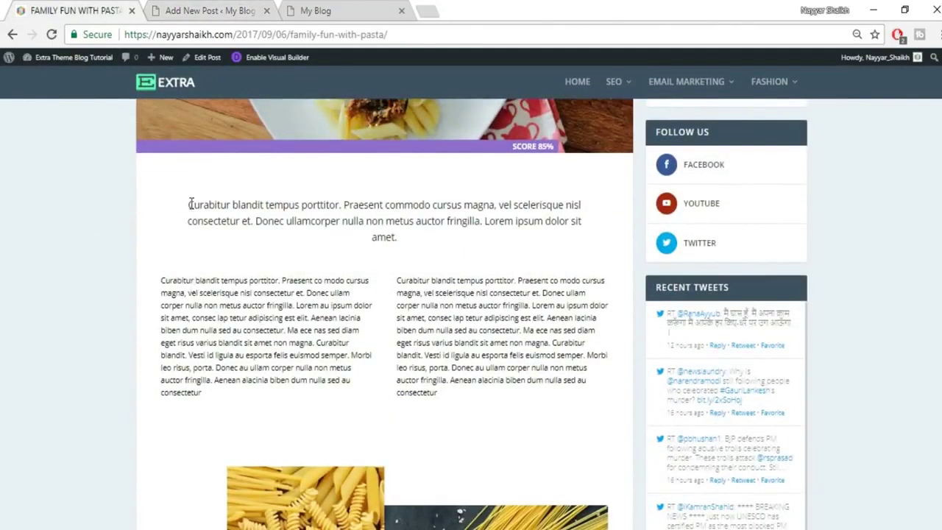
drag(160, 280, 250, 411)
key(ctrl+c)
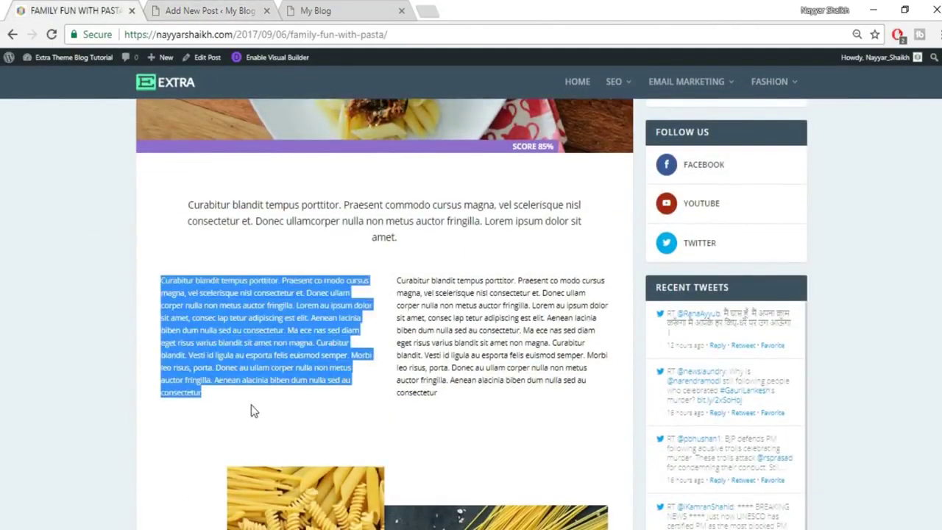
Paste the copied paragraph into the post body twice, as two separate paragraphs.
click(210, 10)
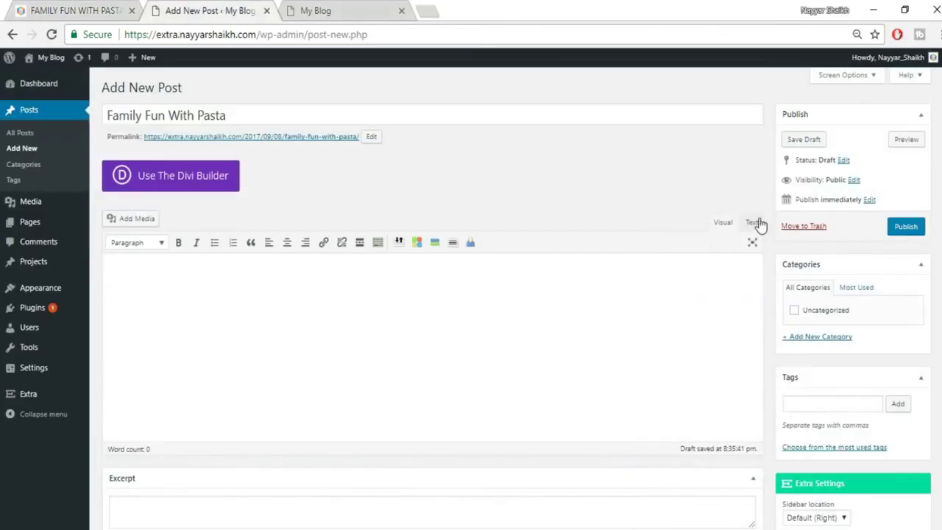
click(753, 223)
key(ctrl+v)
click(723, 223)
key(Return)
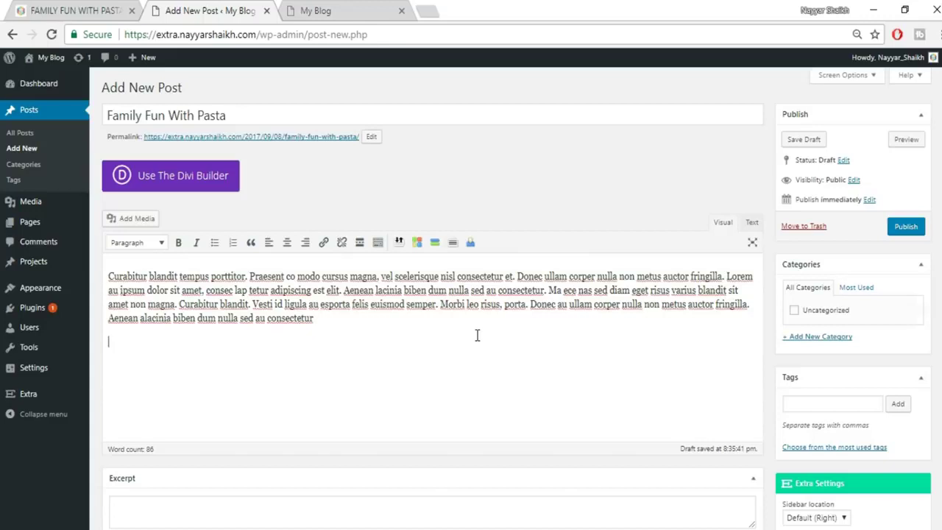
key(ctrl+v)
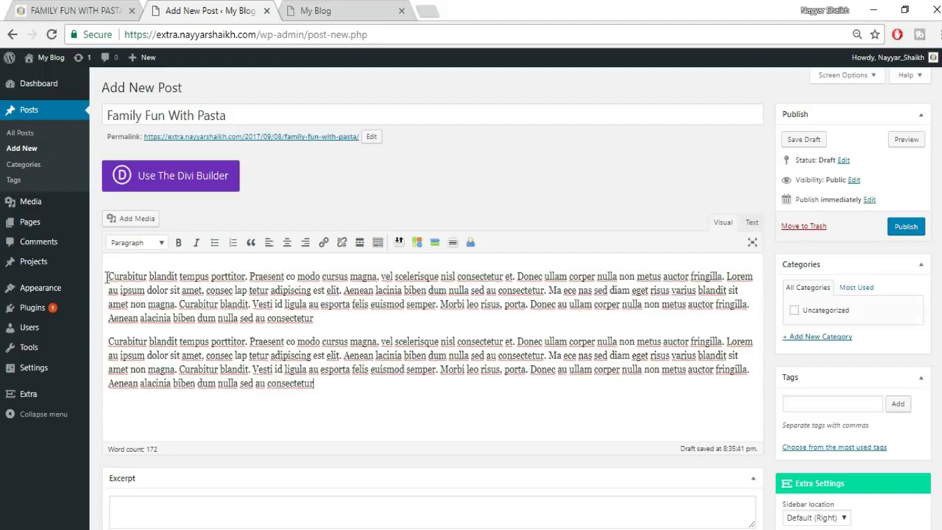
Make 'Curabitur blandit tempus porttitor.' a standalone Heading 2 above the first paragraph.
drag(245, 276, 103, 278)
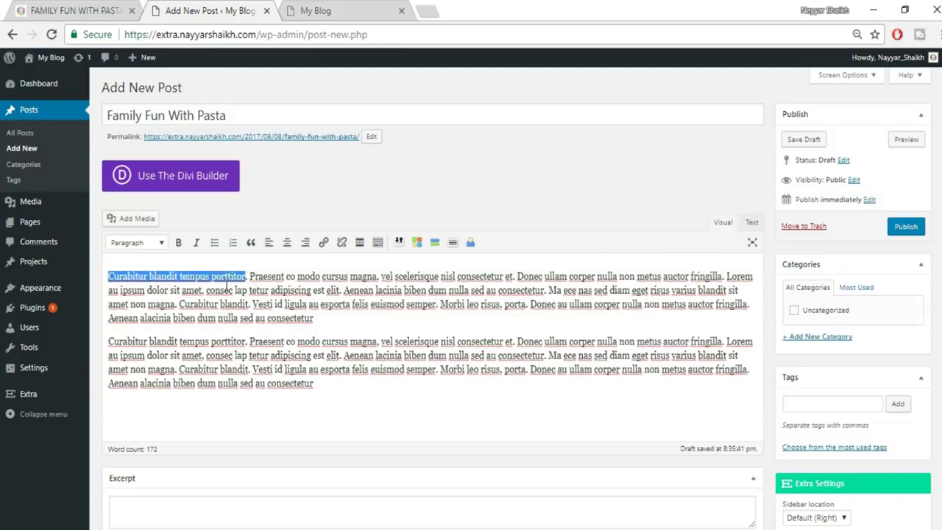
click(148, 244)
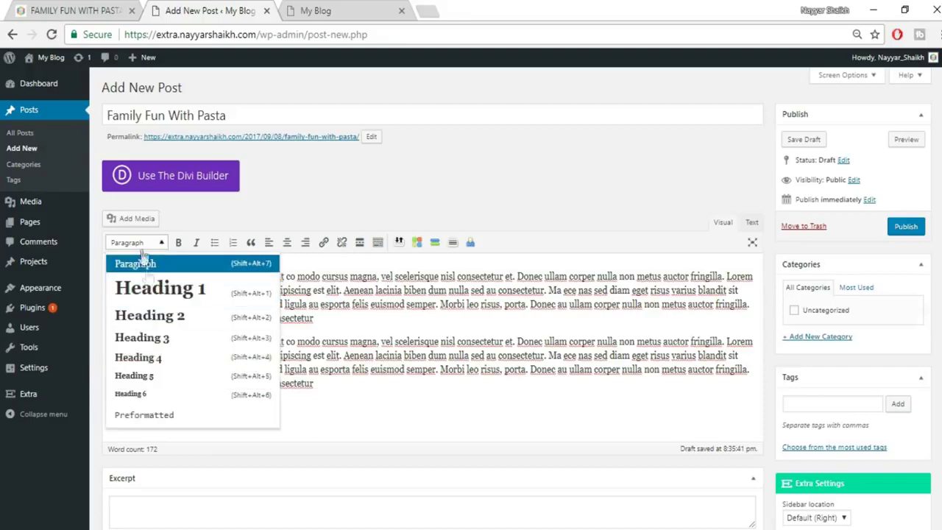
click(150, 316)
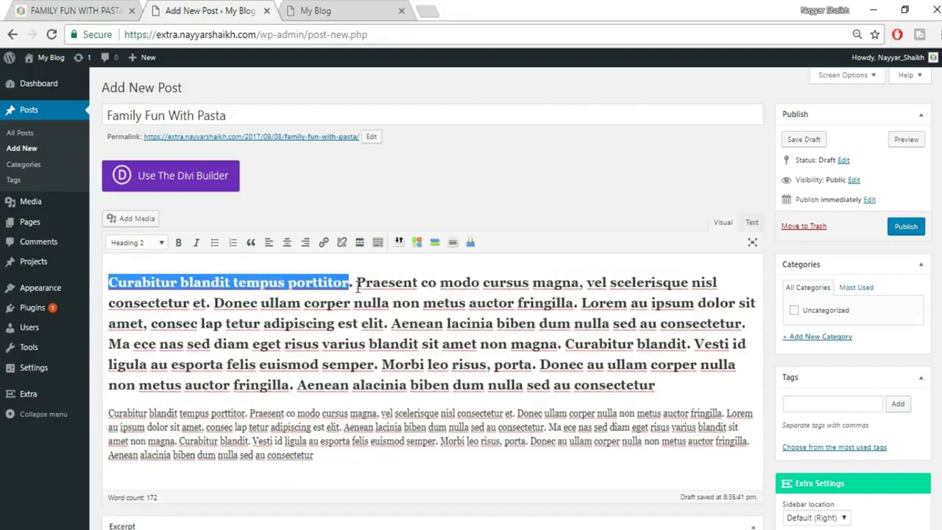
click(358, 287)
key(Return)
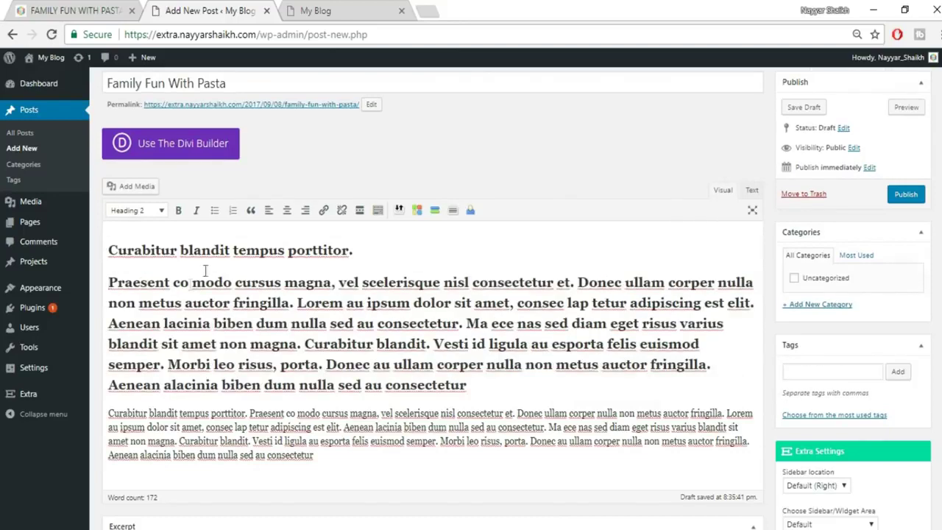
drag(110, 286, 524, 378)
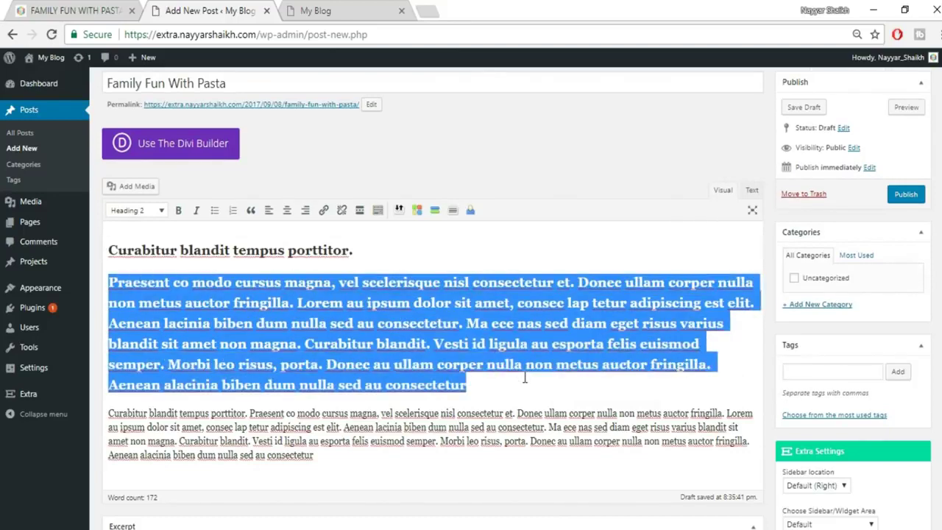
click(151, 212)
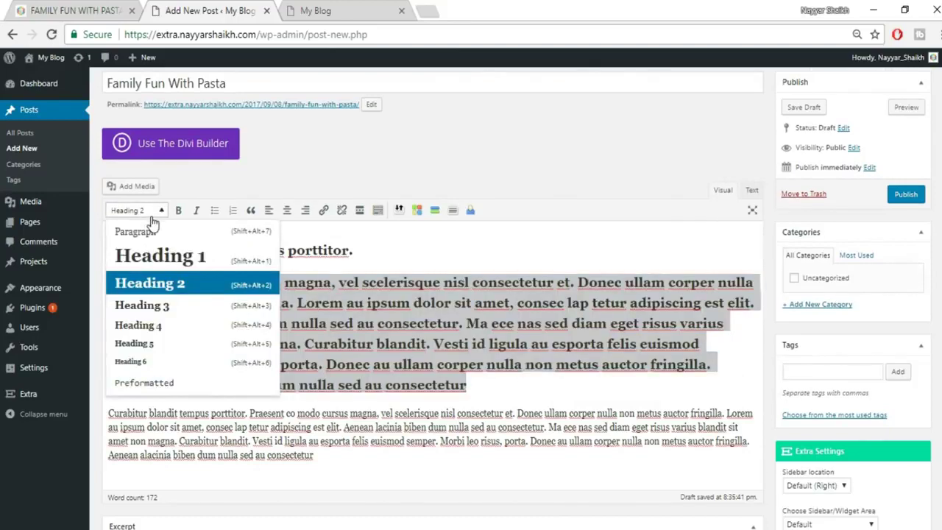
click(157, 233)
click(341, 306)
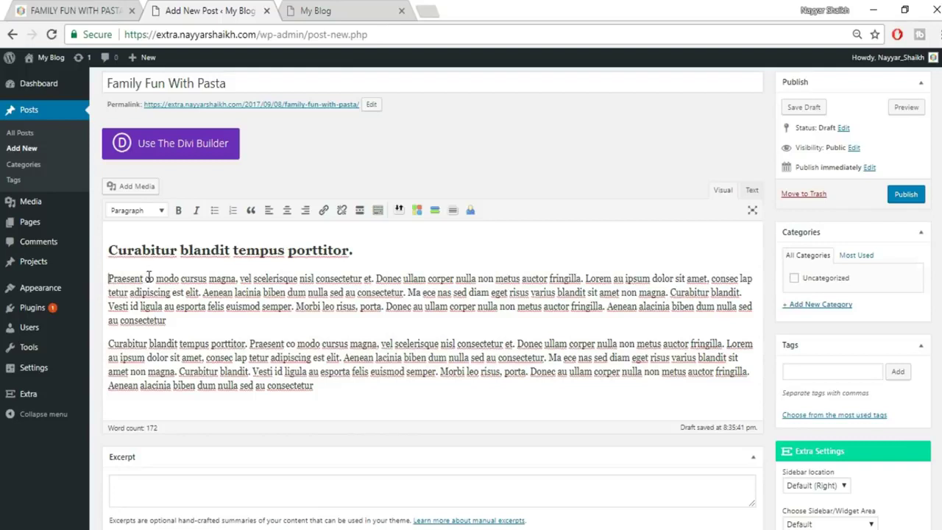
Make the first paragraph's opening word Praesent bold and italic.
drag(143, 278, 103, 278)
click(178, 211)
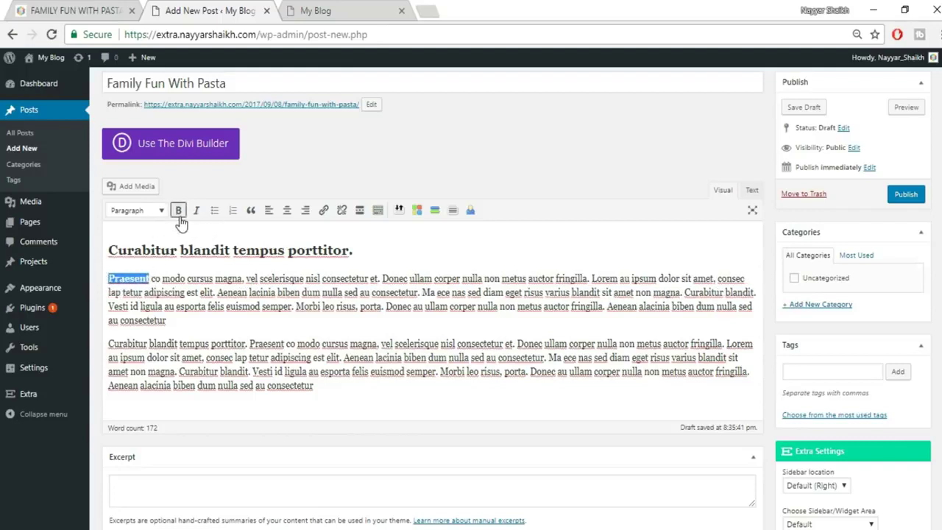
click(197, 212)
click(304, 307)
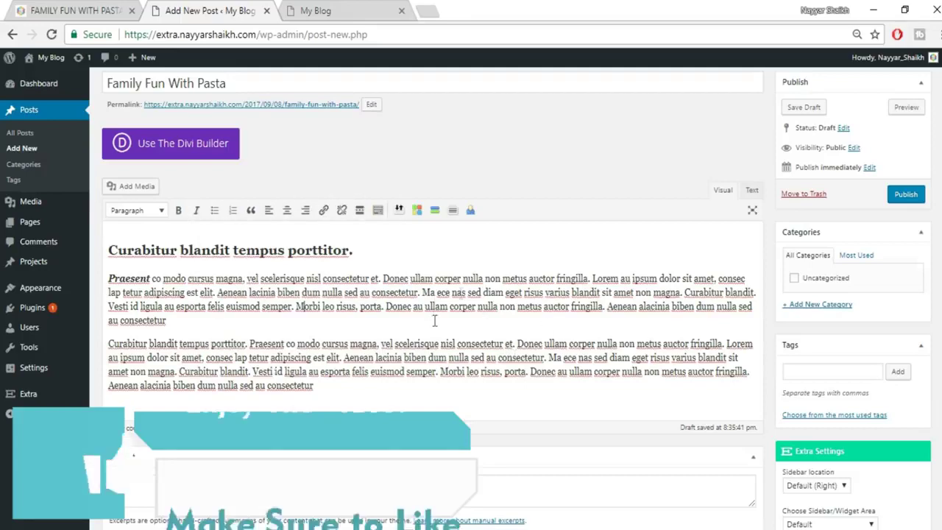
Strike through Curabitur in the second paragraph, add a closing horizontal line, and select the second Praesent.
click(378, 211)
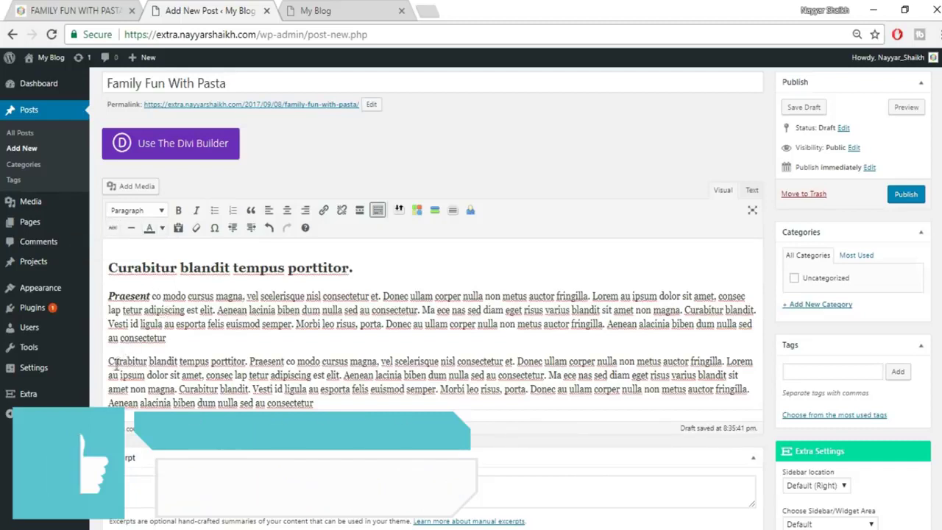
drag(148, 361, 108, 361)
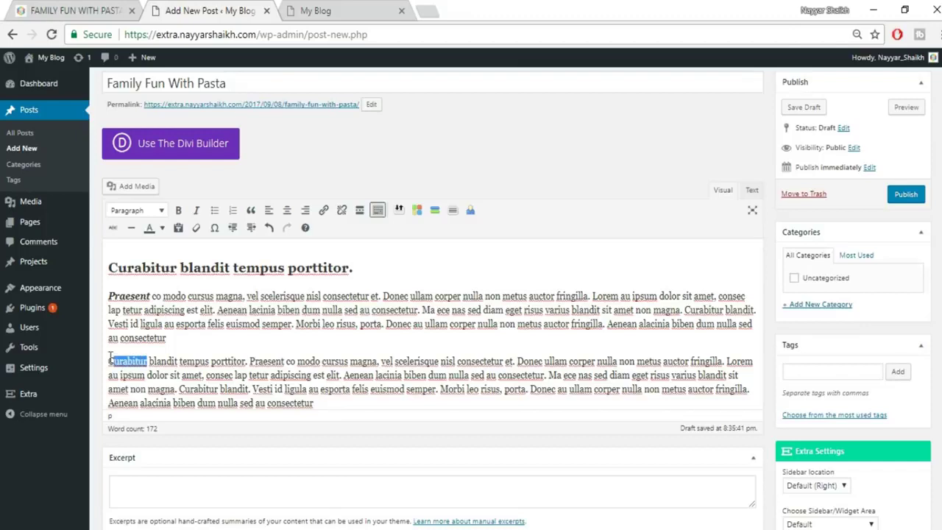
click(114, 229)
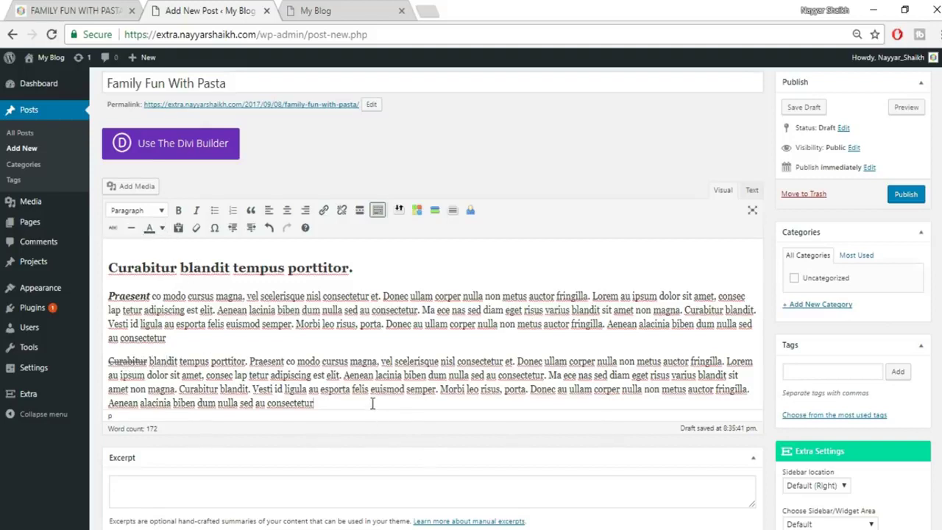
key(Return)
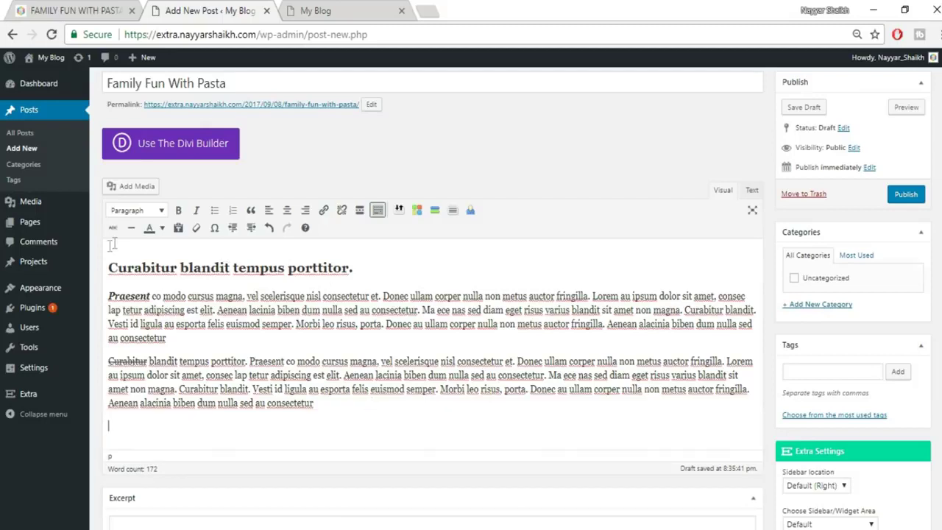
click(131, 227)
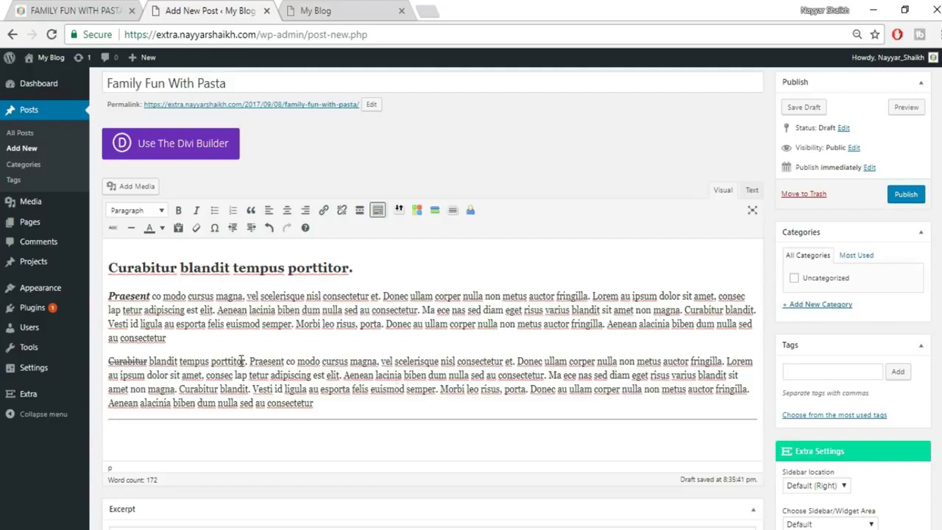
drag(250, 360, 293, 359)
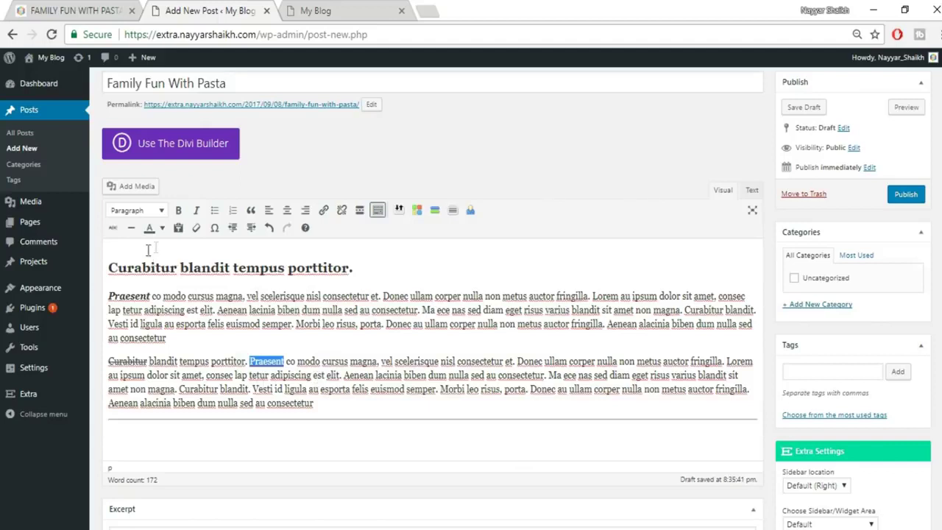
Colour the second paragraph's Praesent red and close the Special character window.
click(162, 229)
click(151, 269)
click(287, 366)
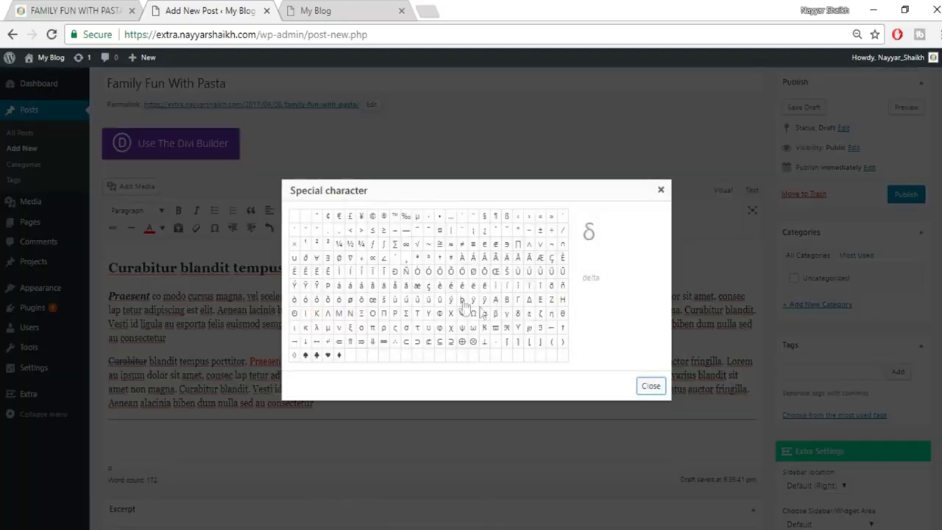
scroll(275, 374, down, 1)
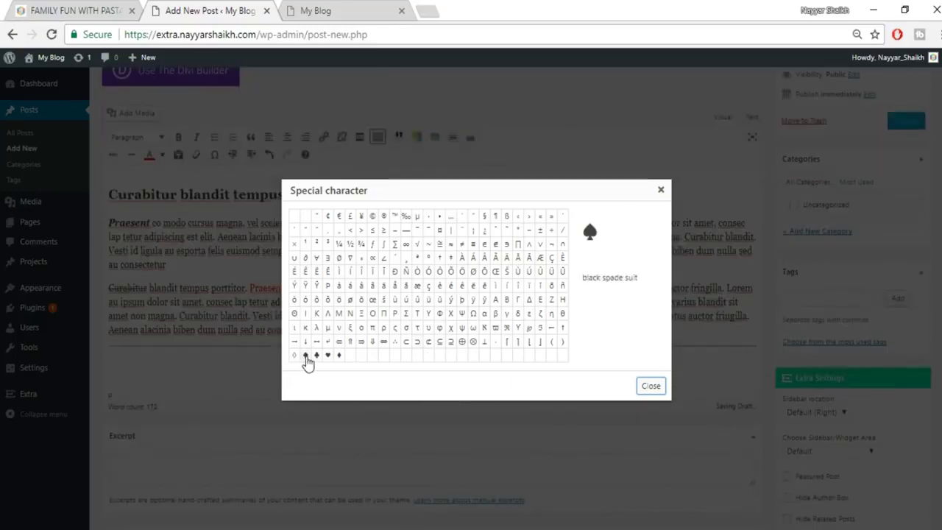
click(660, 190)
scroll(679, 332, up, 1)
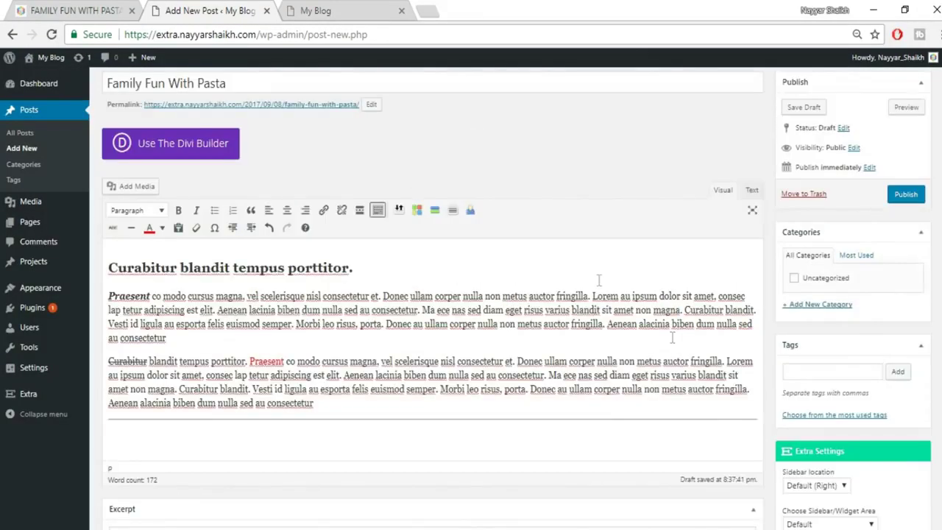
scroll(332, 145, up, 1)
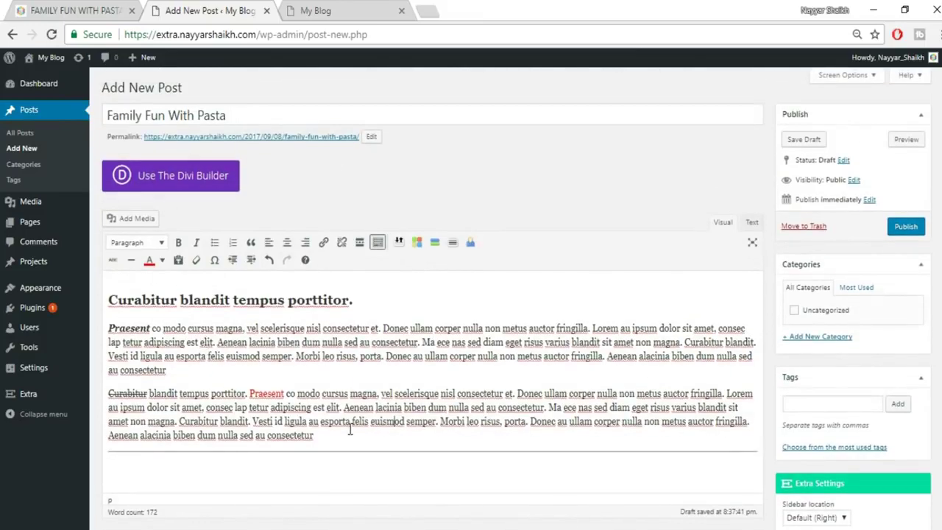
Create and assign a new Famous category, then add the tags SEO and Website.
click(807, 339)
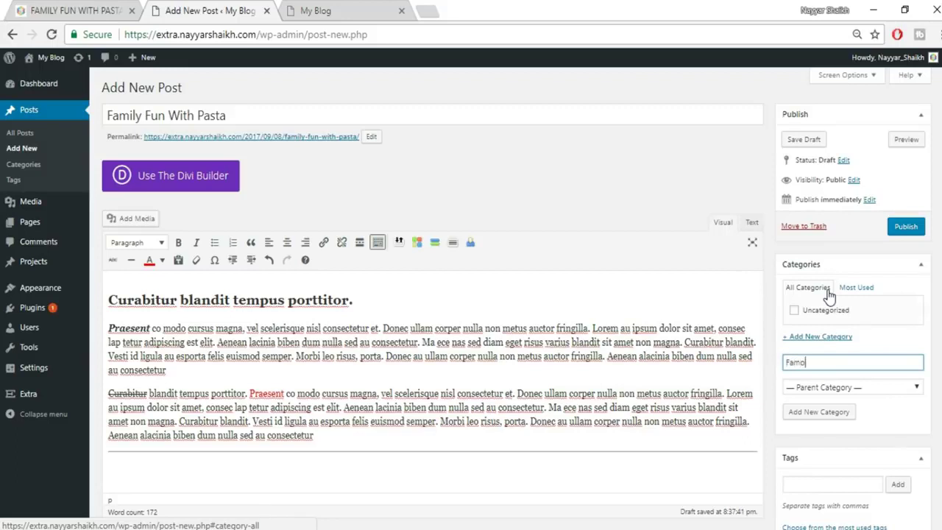
click(841, 413)
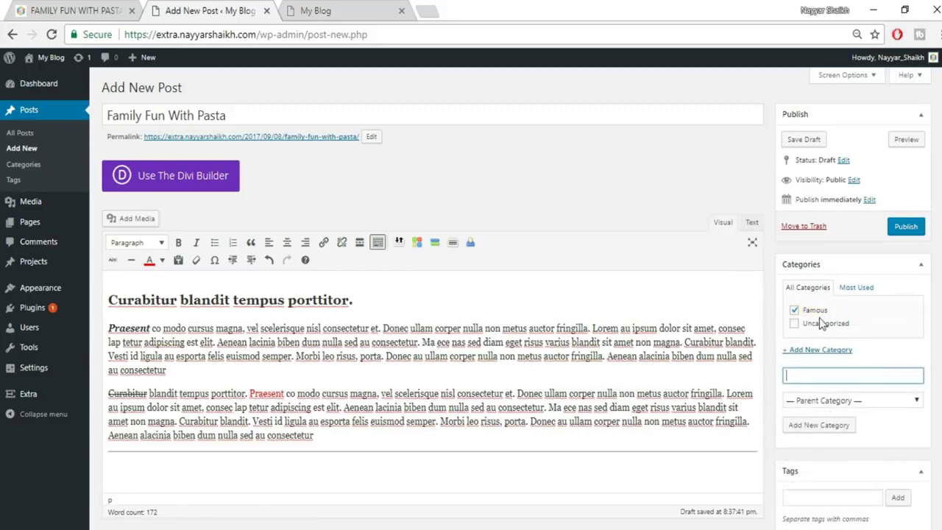
scroll(434, 331, down, 3)
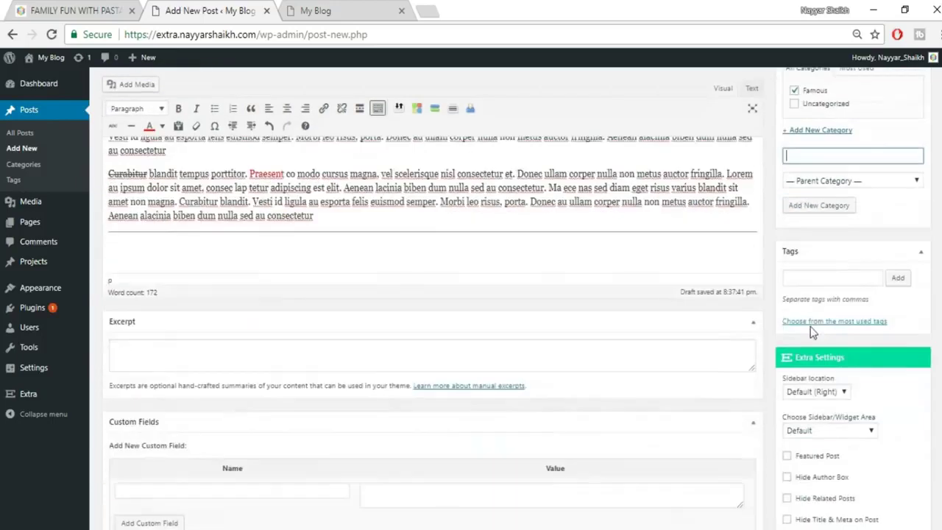
click(817, 285)
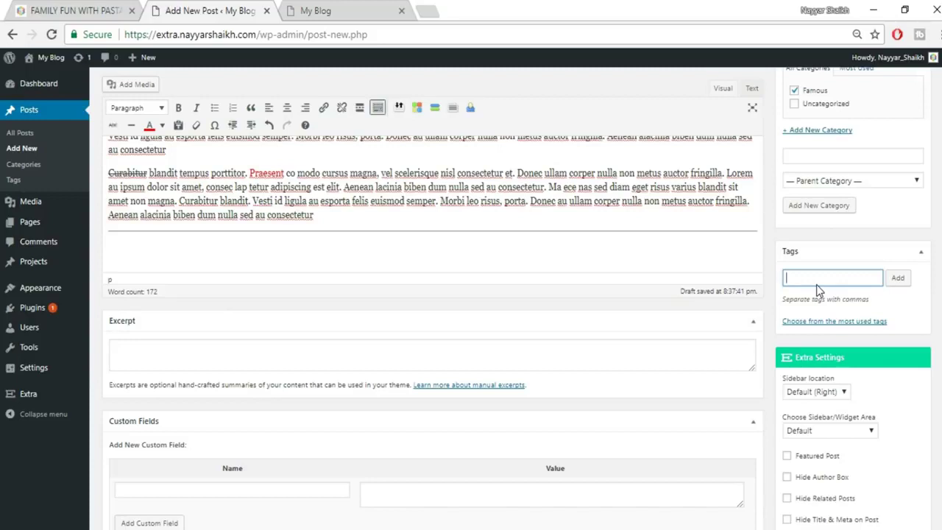
text(SEO, Website)
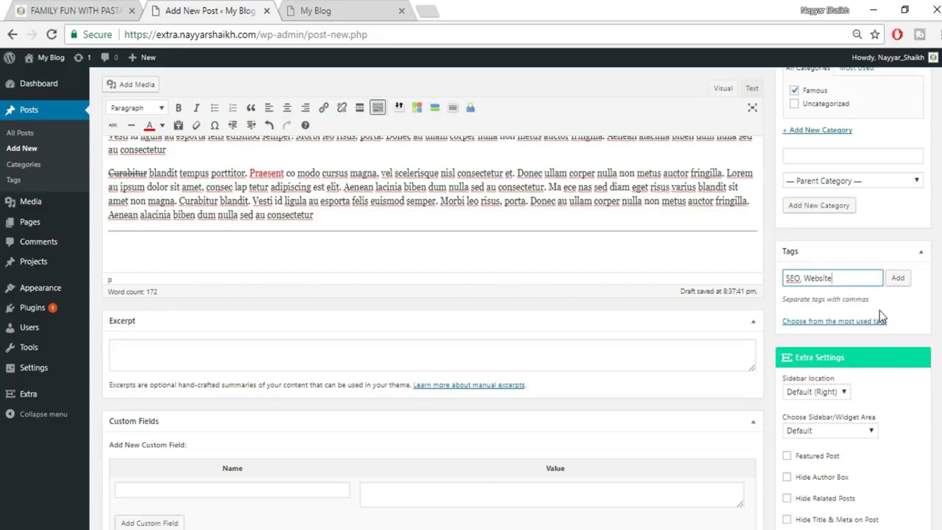
click(899, 278)
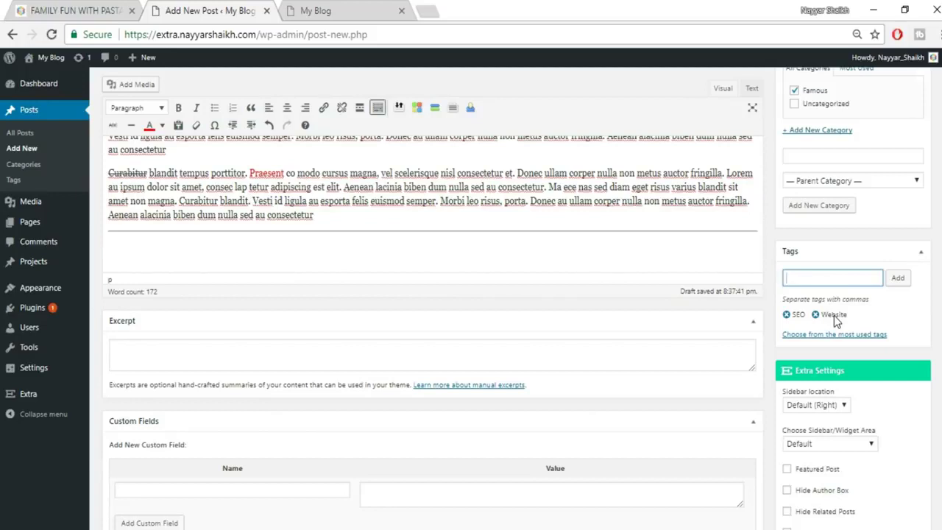
scroll(846, 198, down, 3)
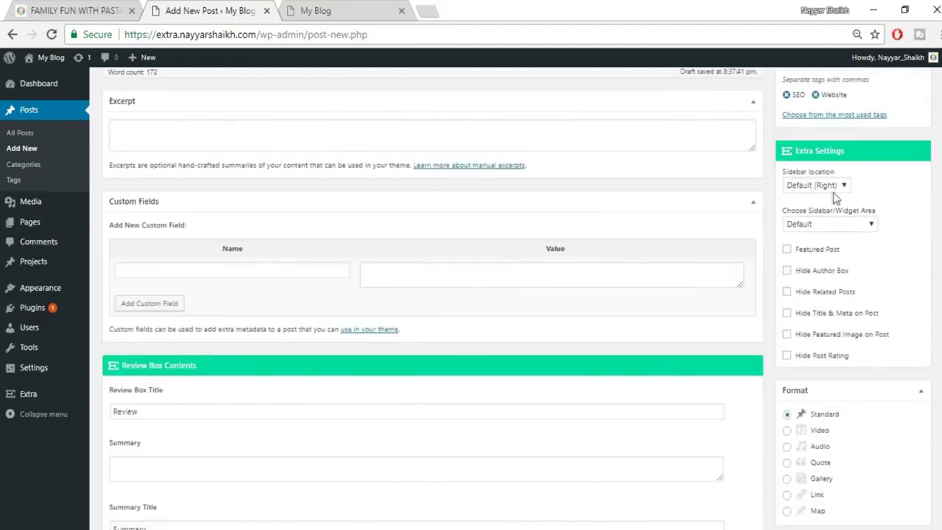
click(838, 190)
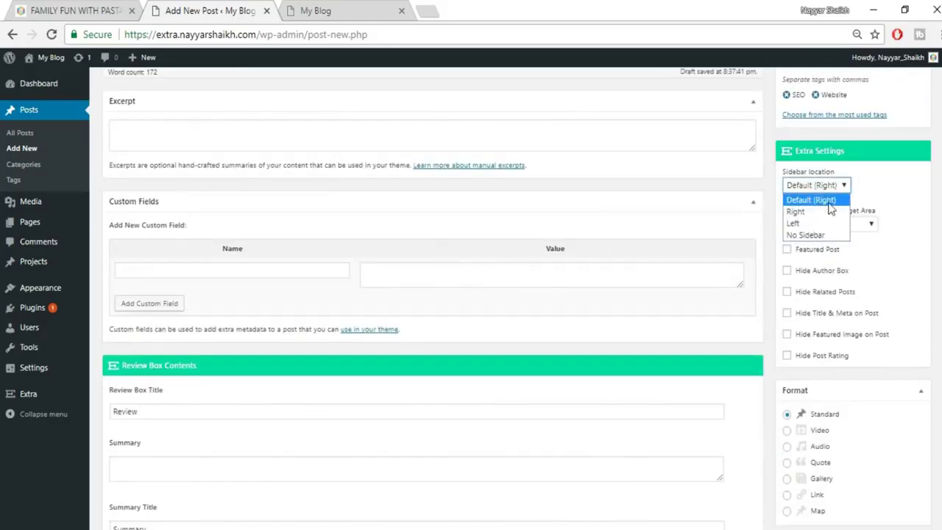
click(826, 199)
click(820, 189)
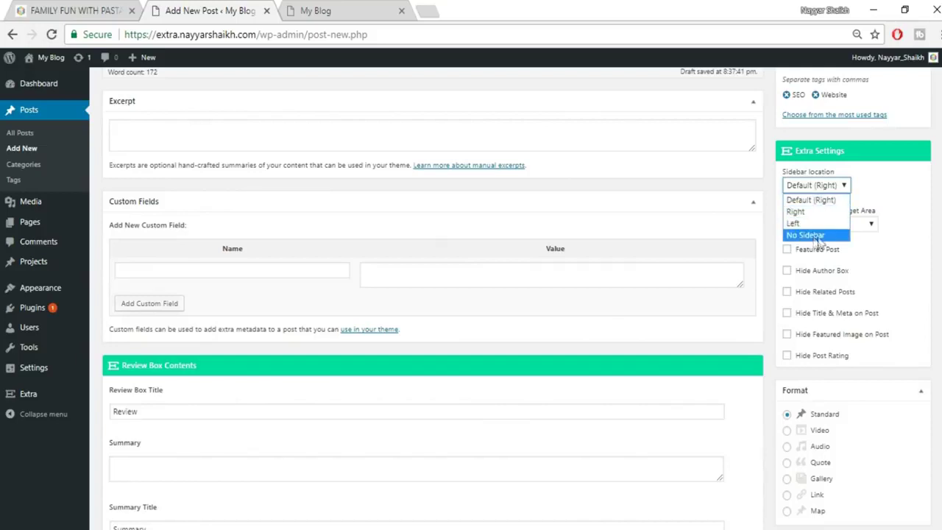
click(875, 196)
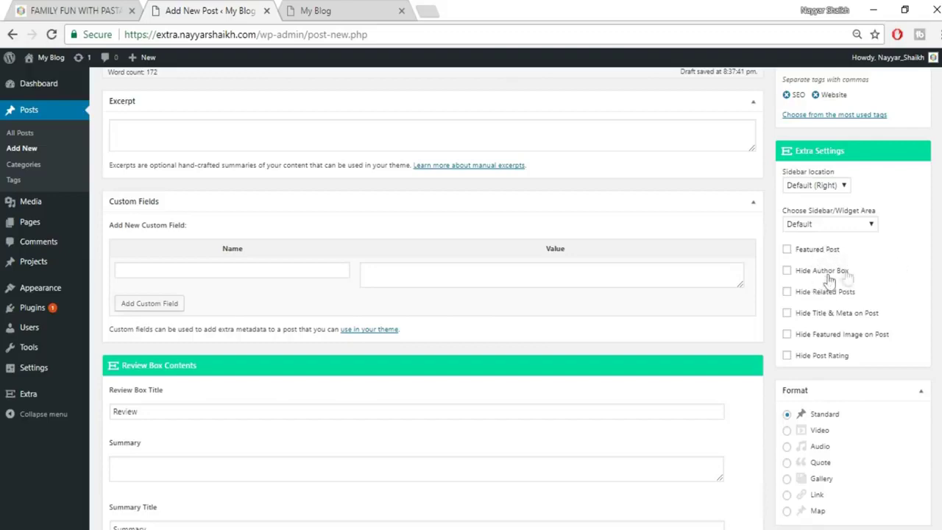
click(112, 9)
scroll(383, 294, down, 3)
scroll(383, 309, down, 15)
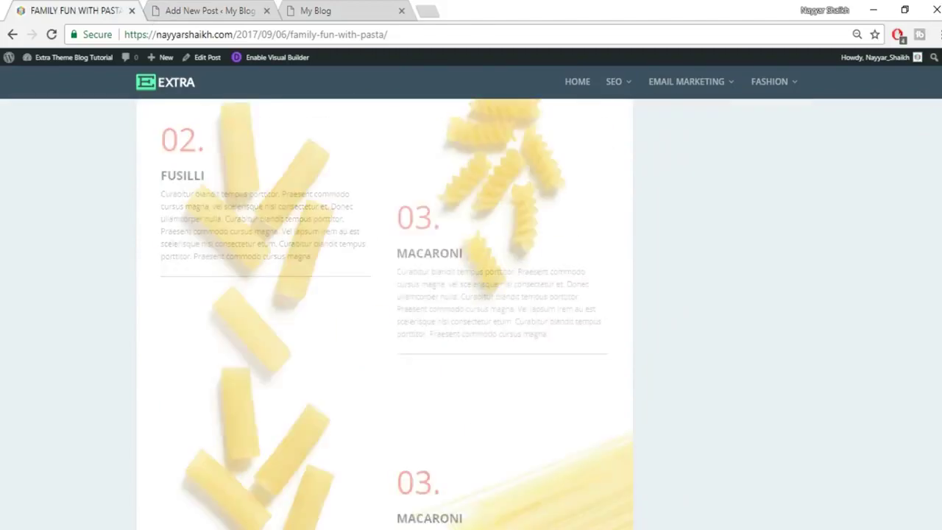
scroll(383, 294, down, 10)
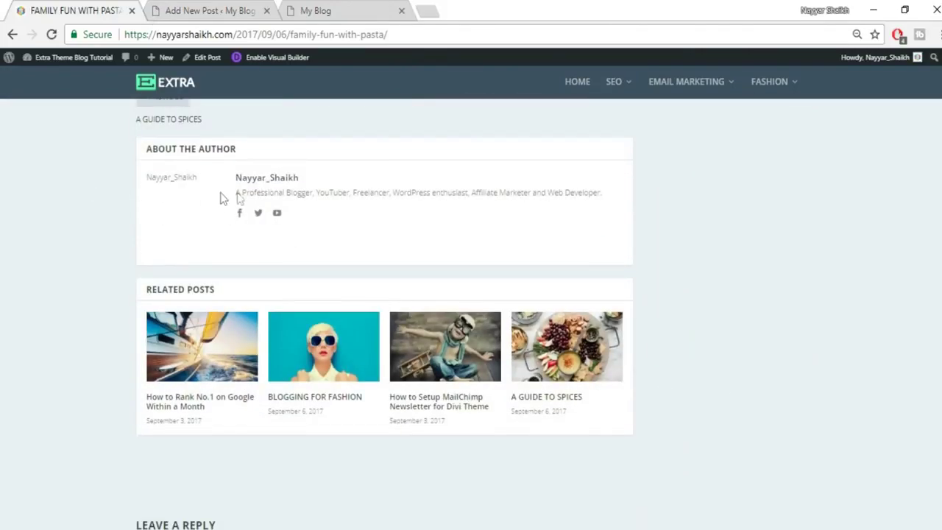
click(206, 10)
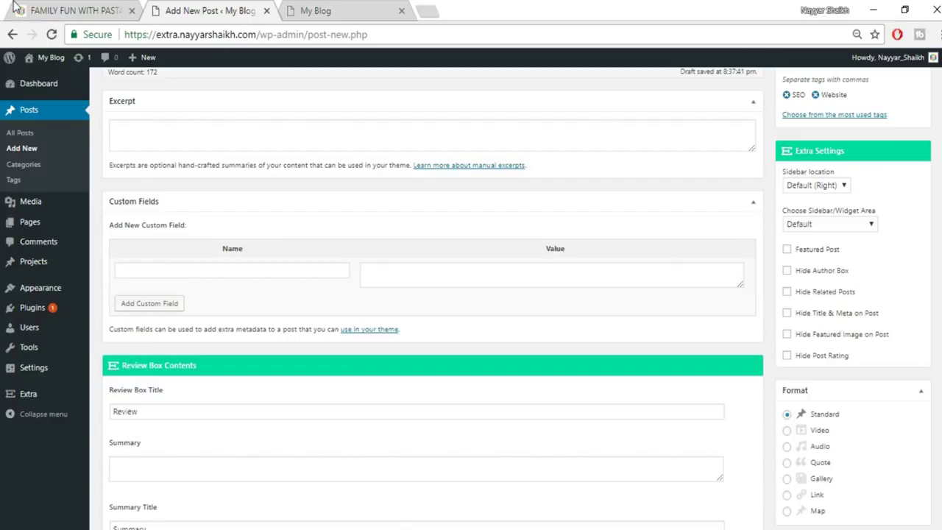
click(81, 10)
scroll(384, 309, up, 10)
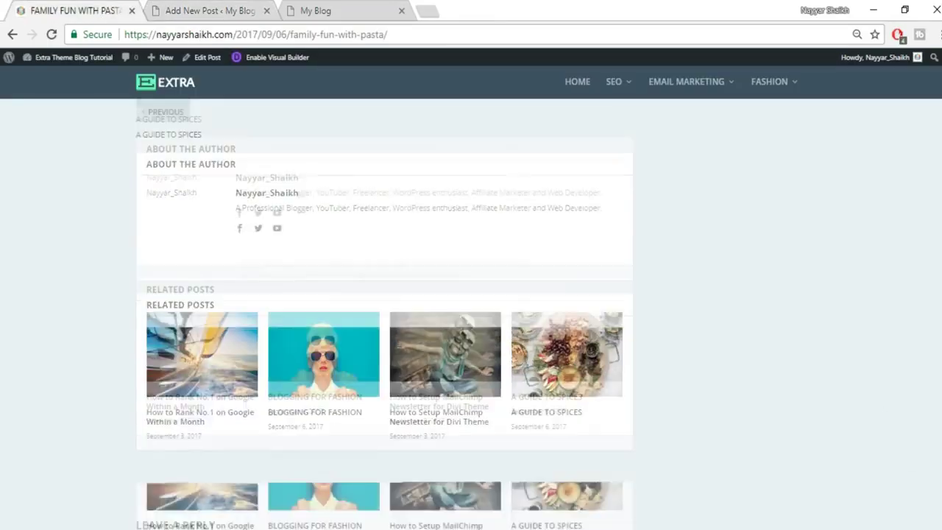
scroll(532, 275, up, 5)
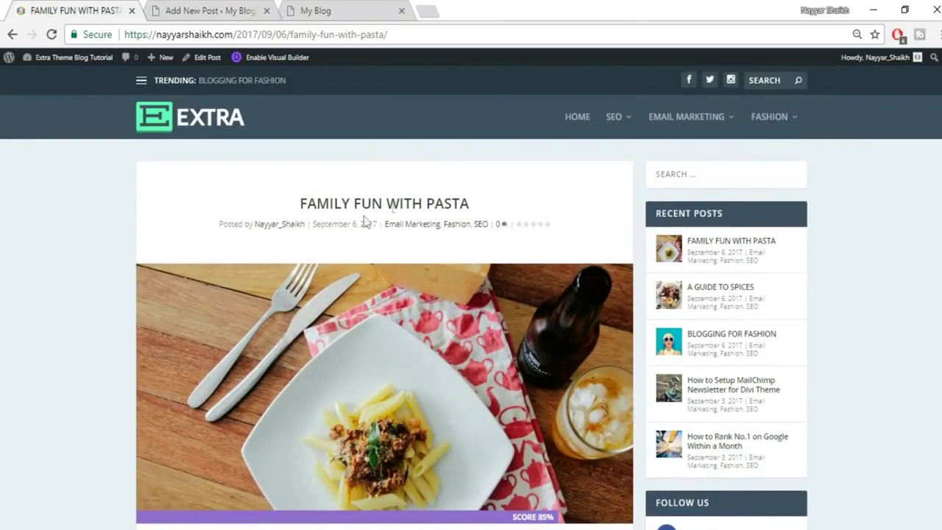
click(235, 9)
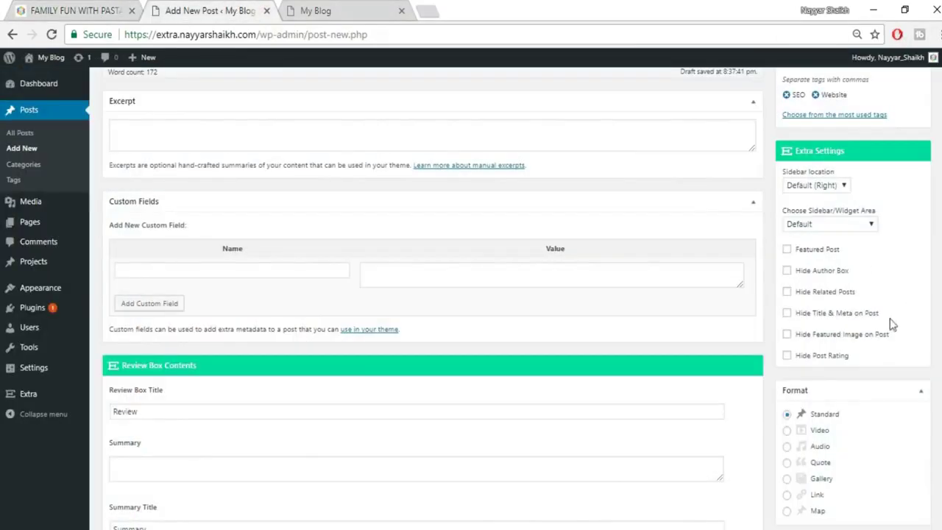
click(28, 9)
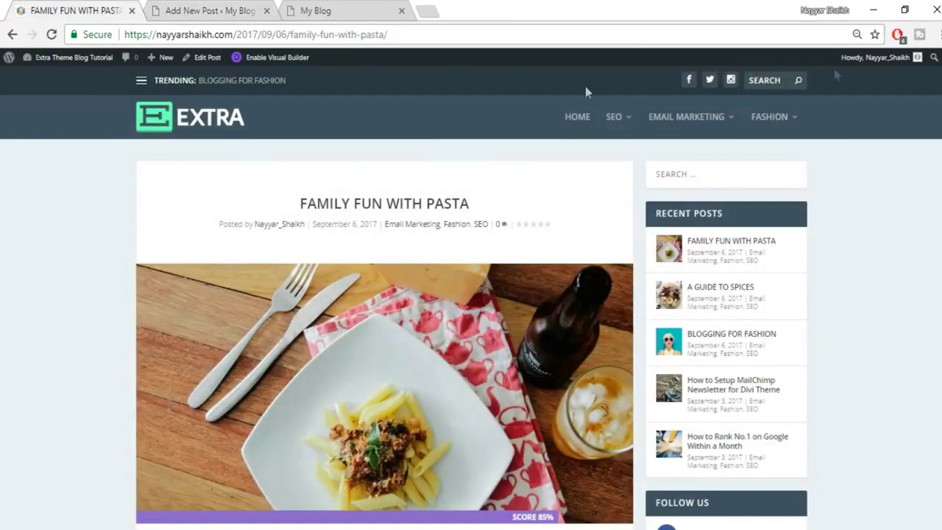
scroll(471, 297, down, 15)
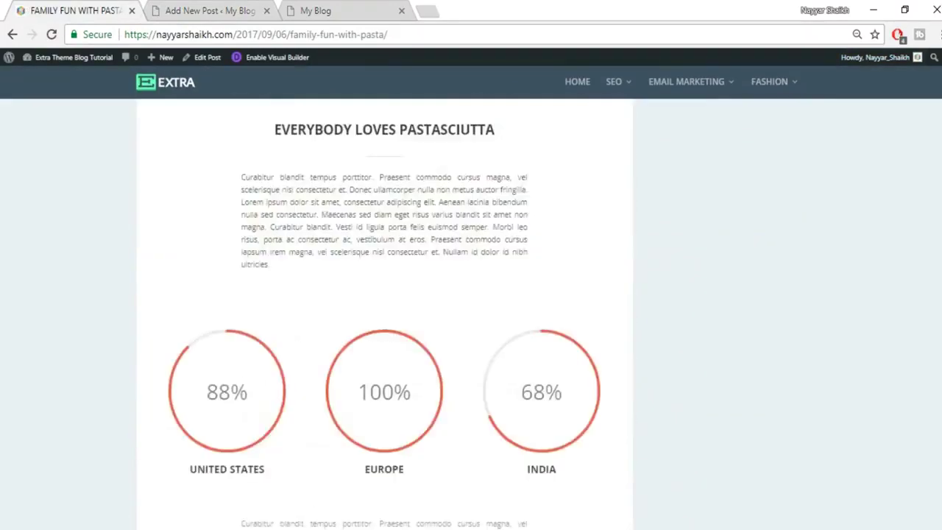
scroll(332, 311, down, 4)
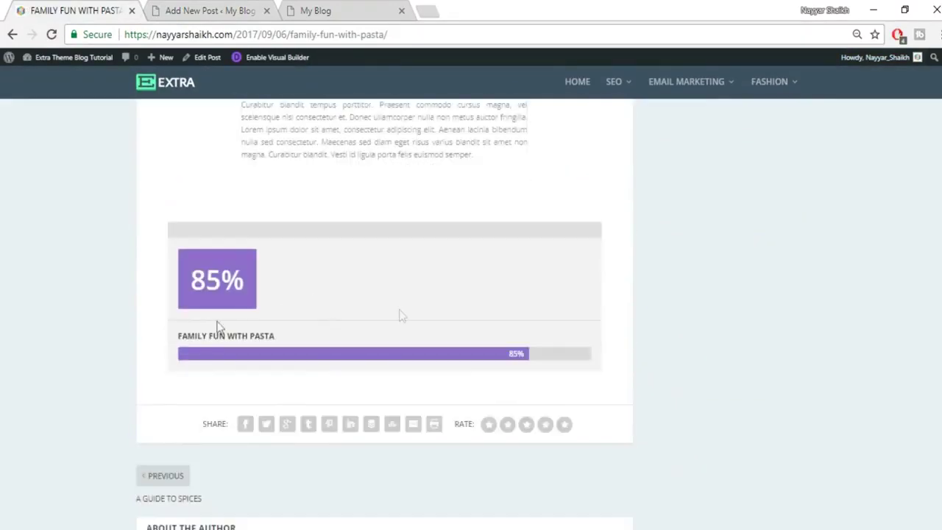
click(152, 9)
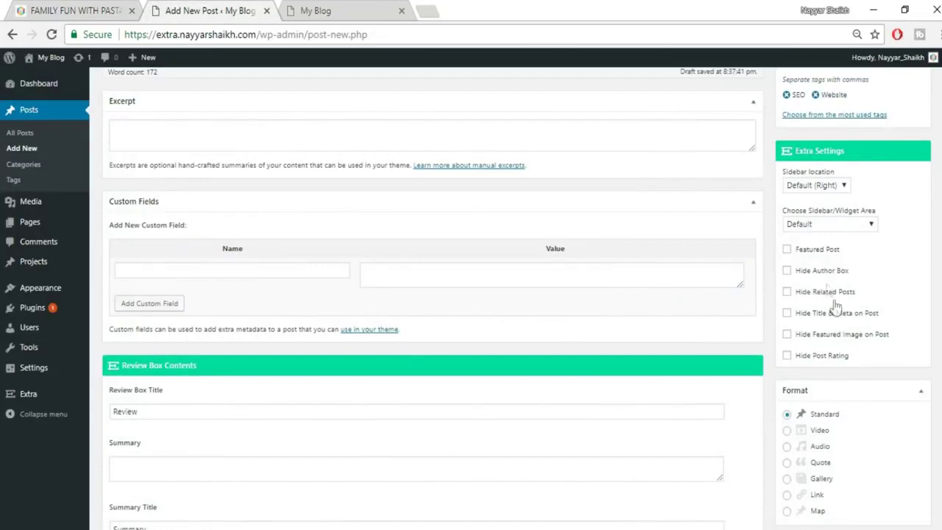
scroll(835, 324, down, 1)
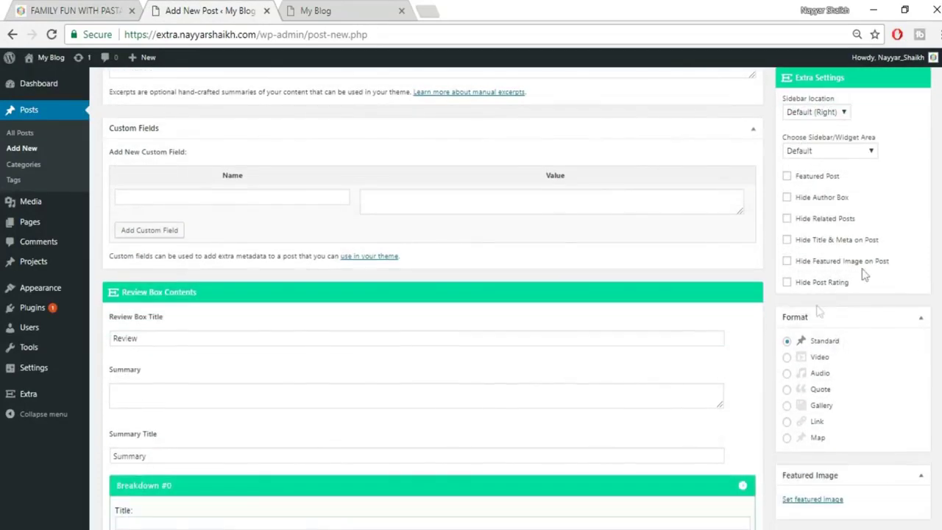
click(72, 9)
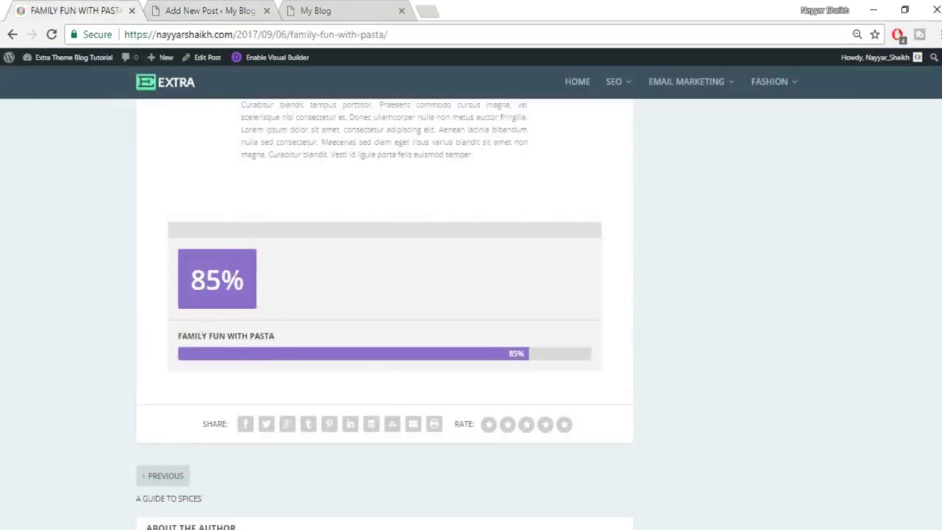
click(213, 10)
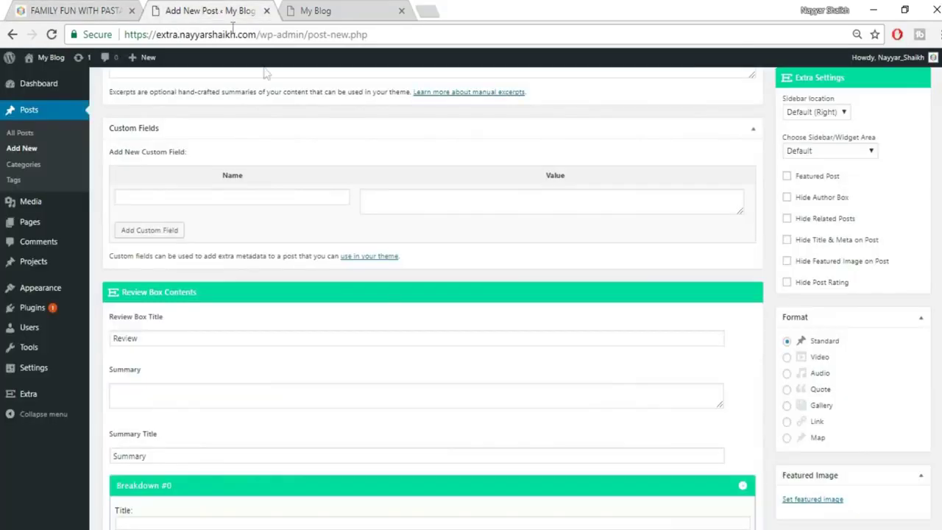
scroll(344, 356, down, 2)
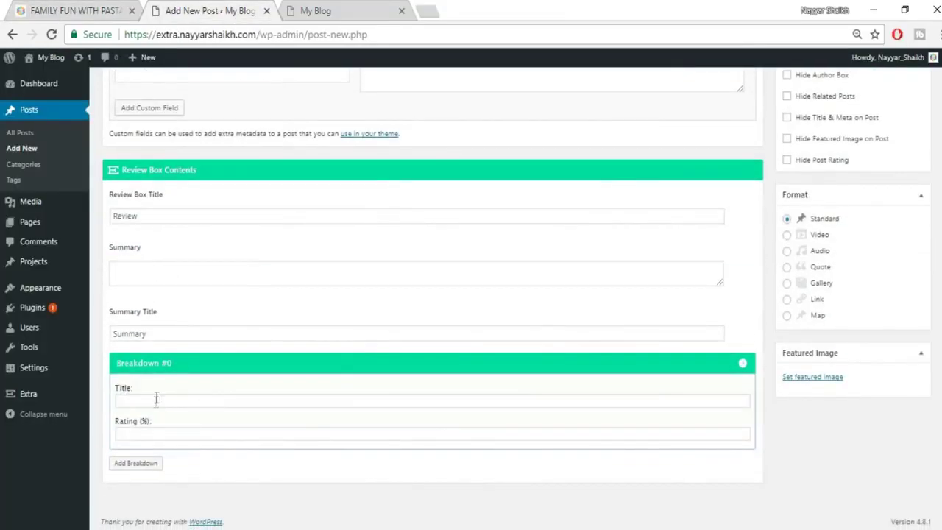
Enter review breakdowns Design at 90 and Easy at 80.
click(156, 406)
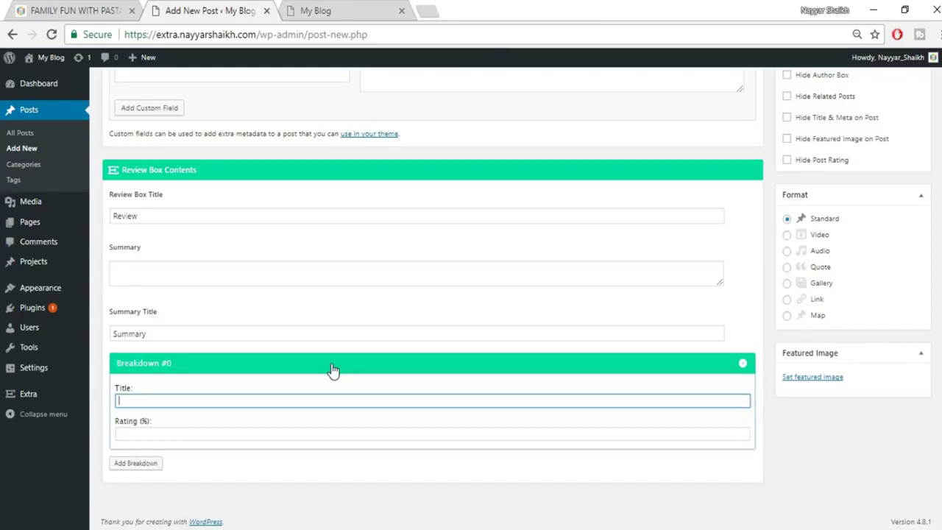
text(esign)
click(287, 447)
click(295, 434)
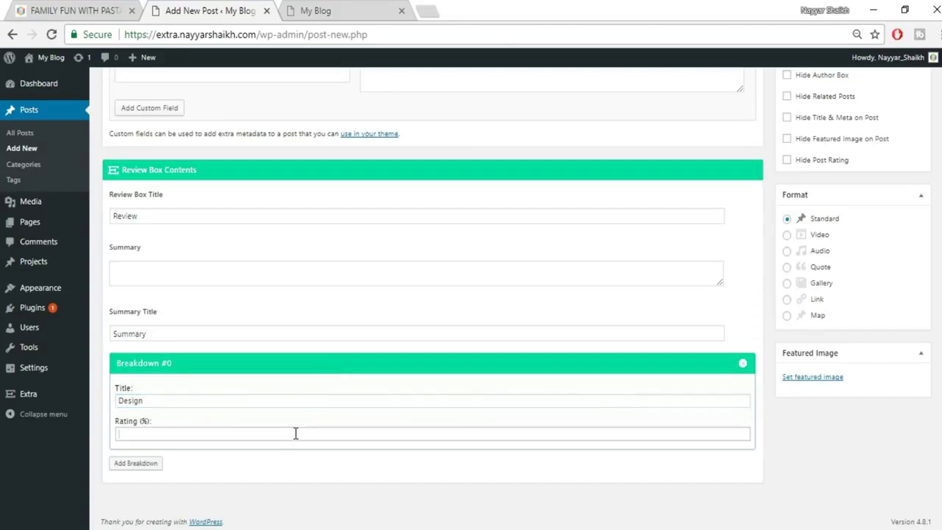
text(90)
key(Return)
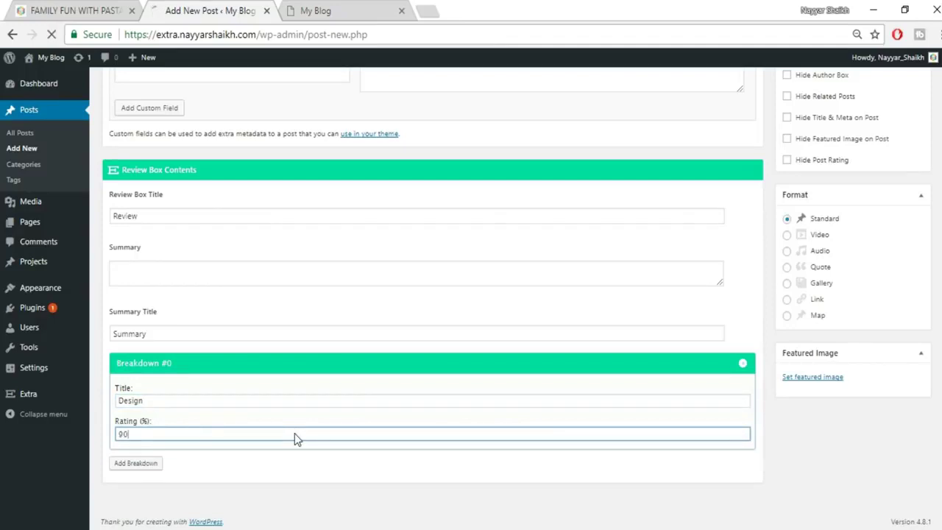
click(149, 469)
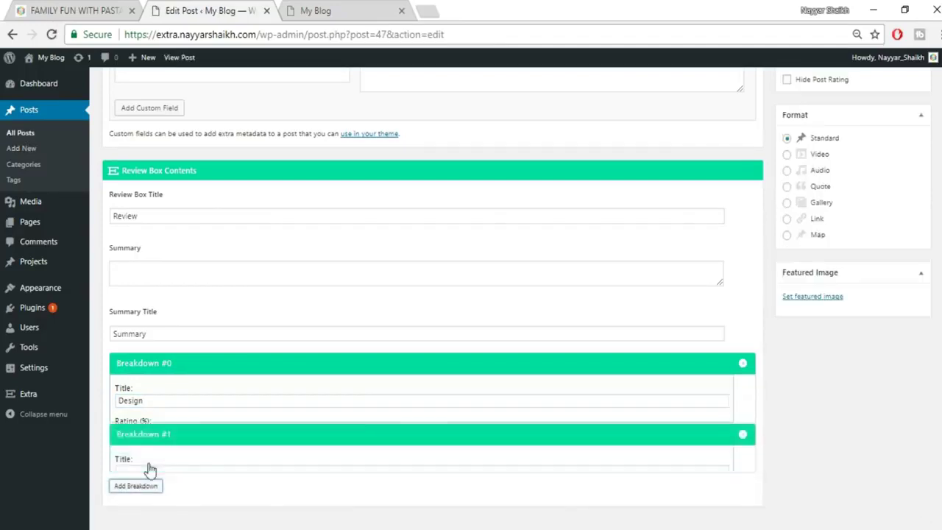
click(184, 423)
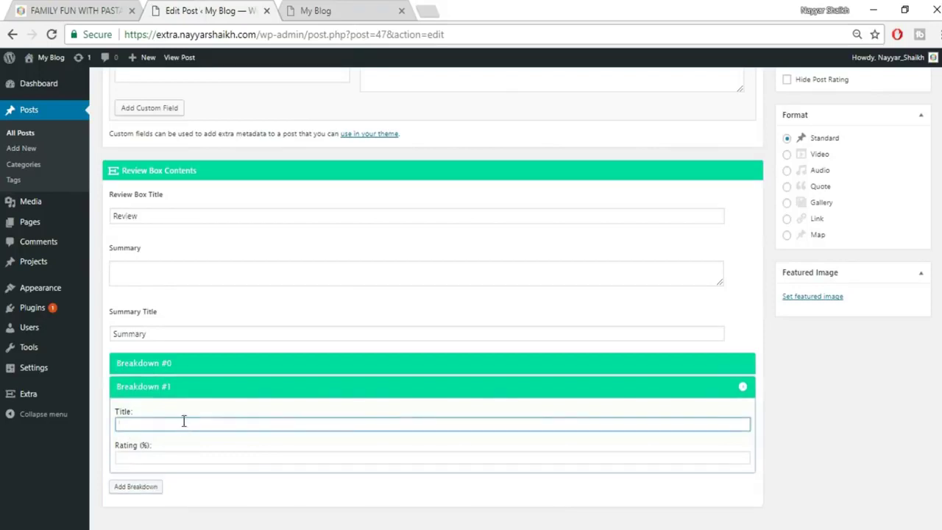
text(Easy)
key(Tab)
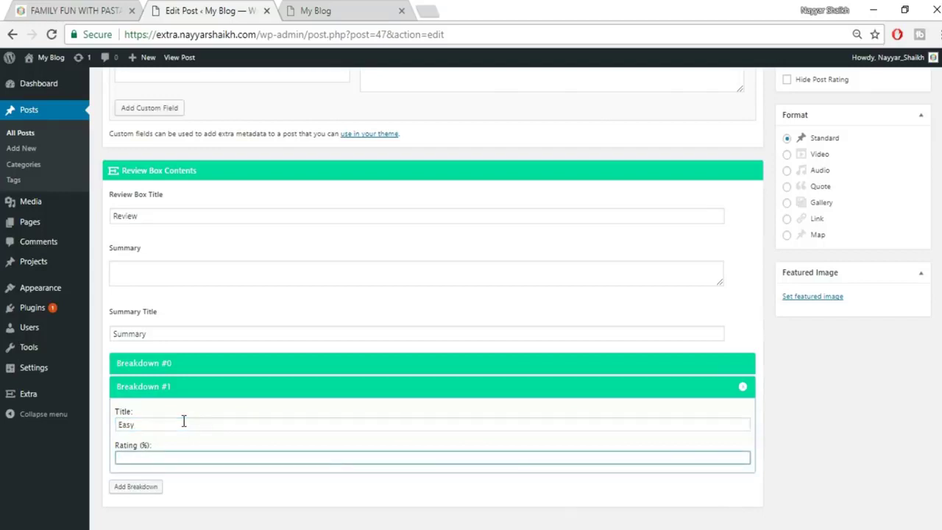
text(80)
Add a Mobile Friendly breakdown at 70 and an empty fourth breakdown.
click(144, 487)
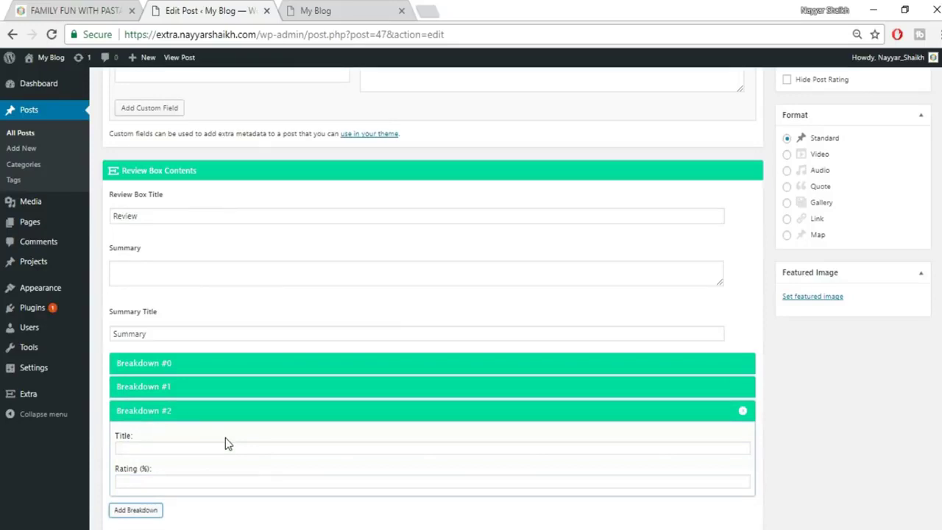
click(292, 448)
text(Mobile )
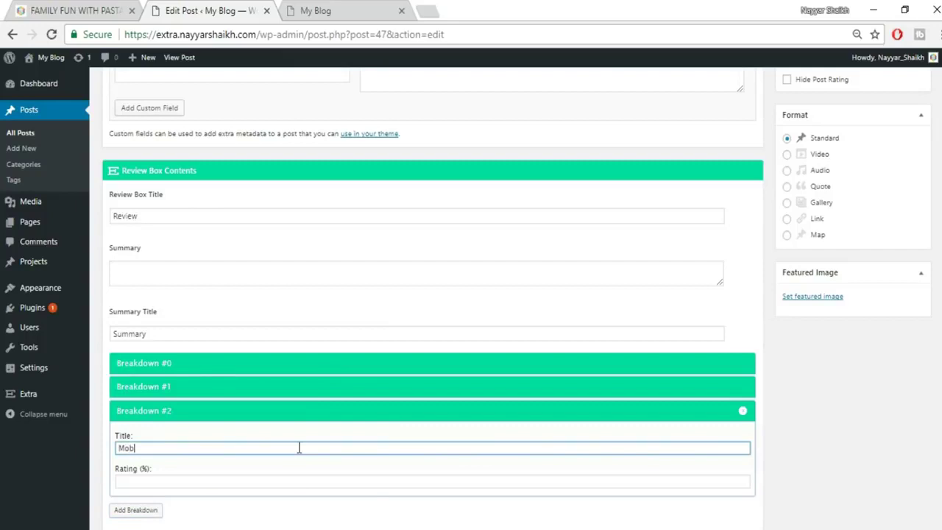
text(Friendly)
click(264, 482)
text(70)
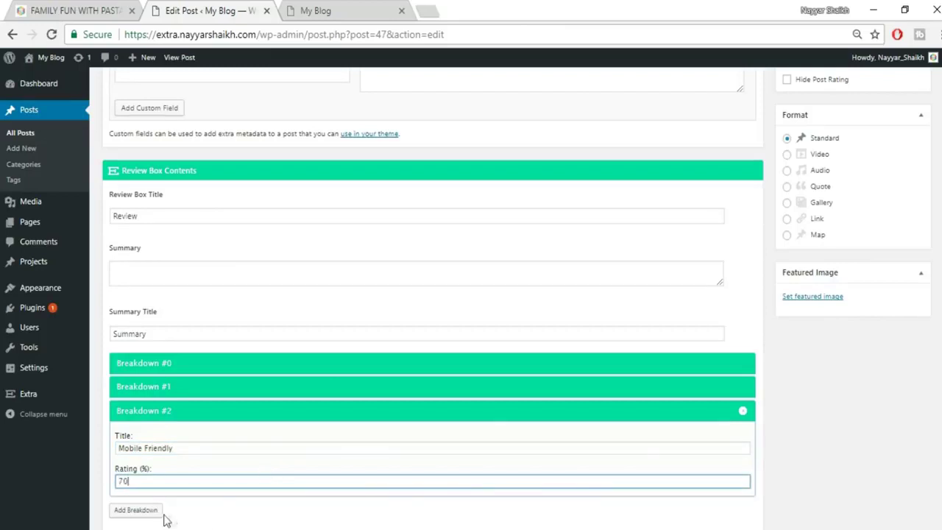
click(137, 510)
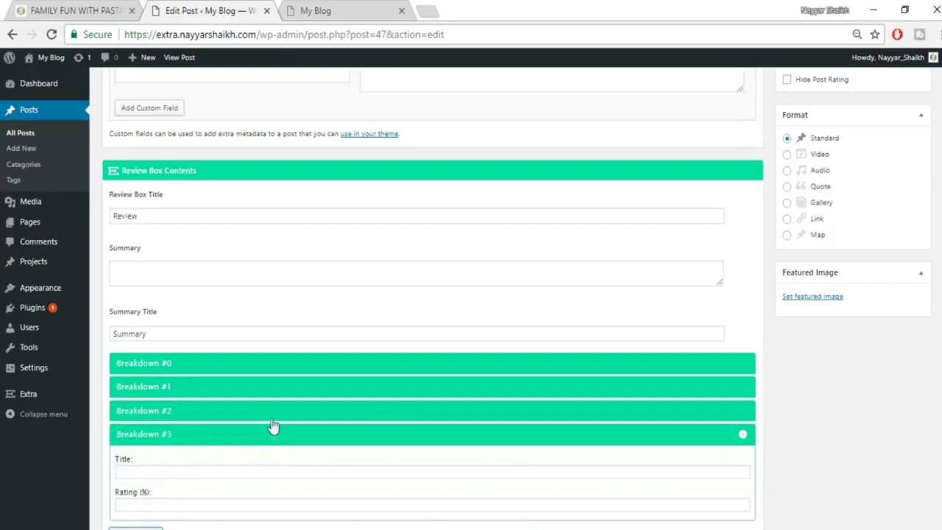
scroll(299, 341, up, 1)
click(196, 287)
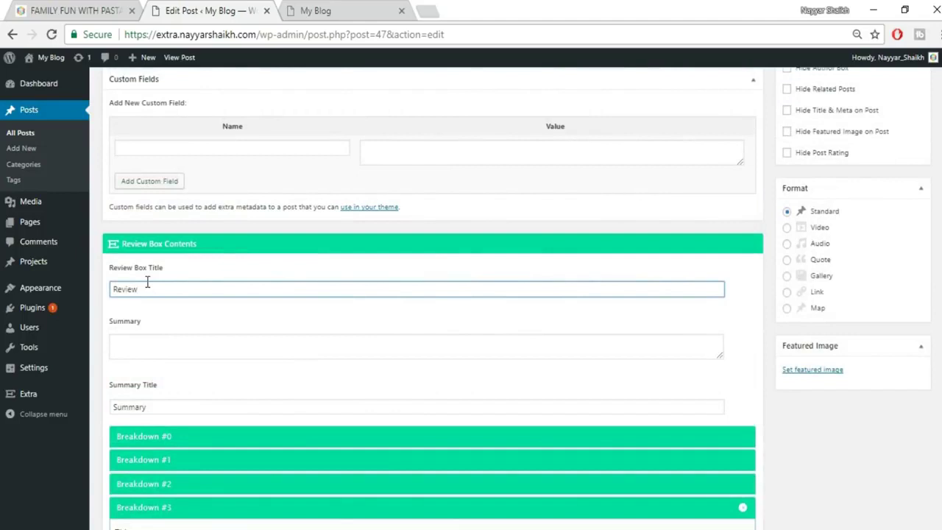
Enter 'This theme is just Amazing!' in the review box Summary field.
click(160, 350)
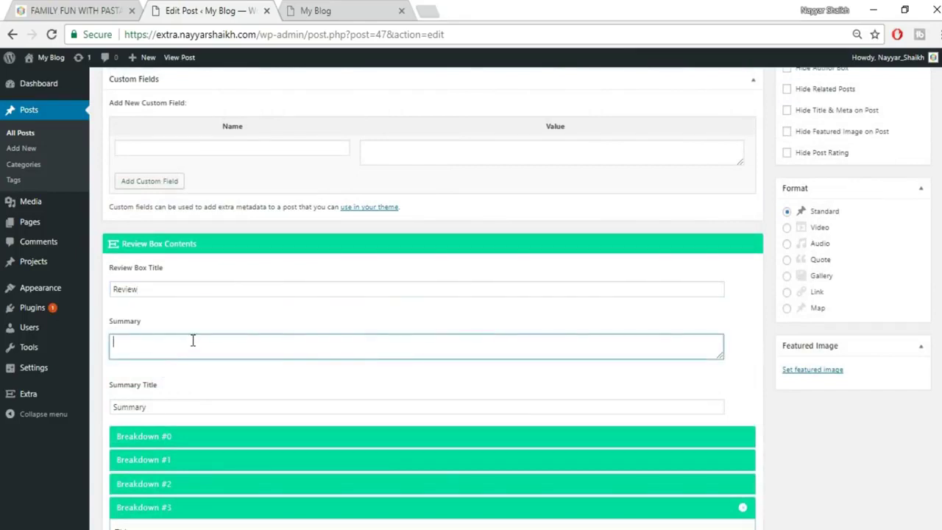
text(This theme is just Amazing!)
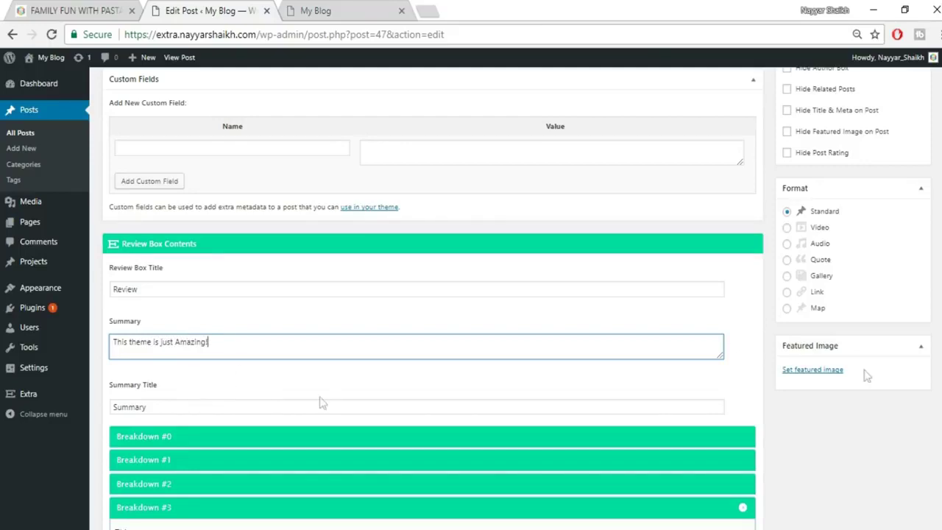
scroll(826, 466, down, 2)
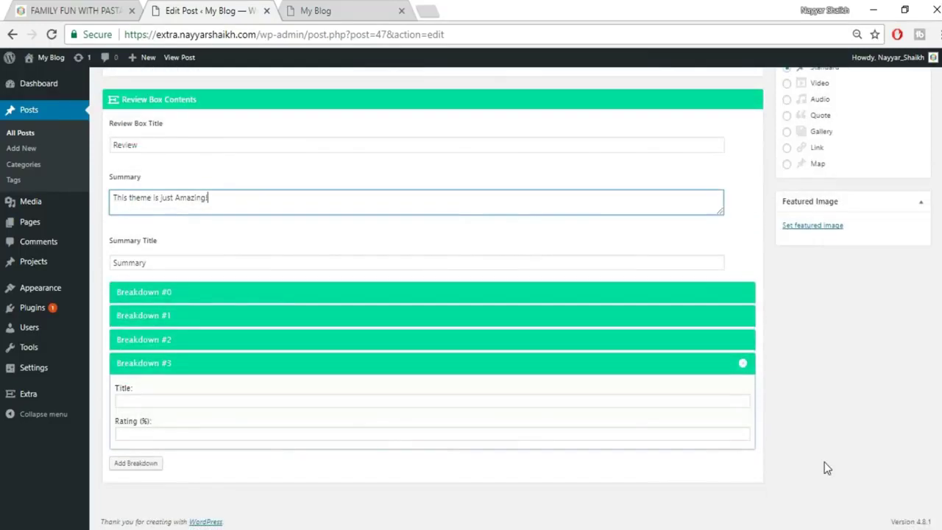
scroll(827, 466, up, 5)
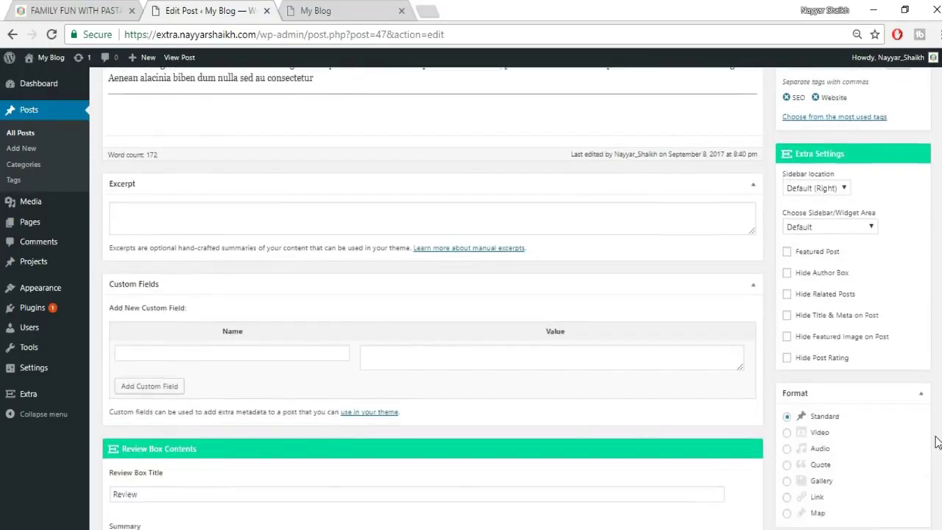
scroll(833, 270, down, 3)
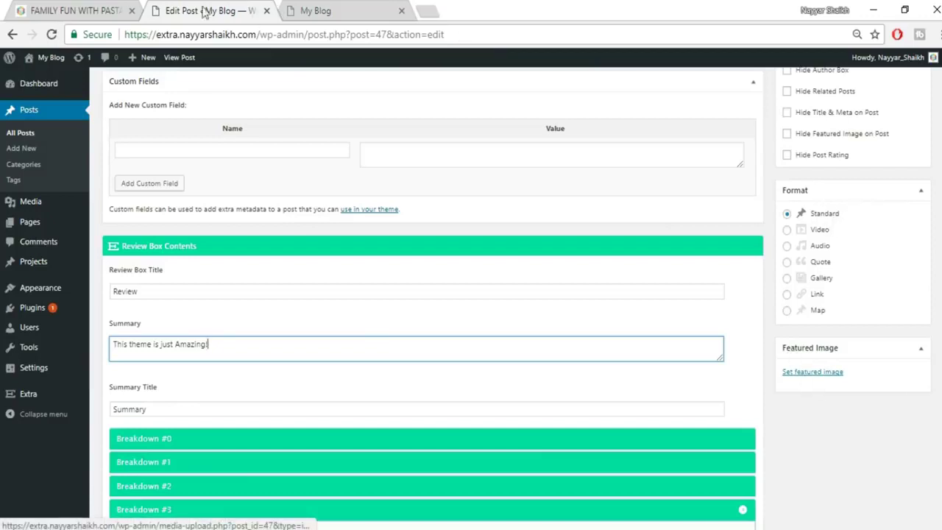
Look over the published Family Fun With Pasta post, then open the editor's Featured Image dialog.
click(76, 9)
scroll(550, 338, up, 15)
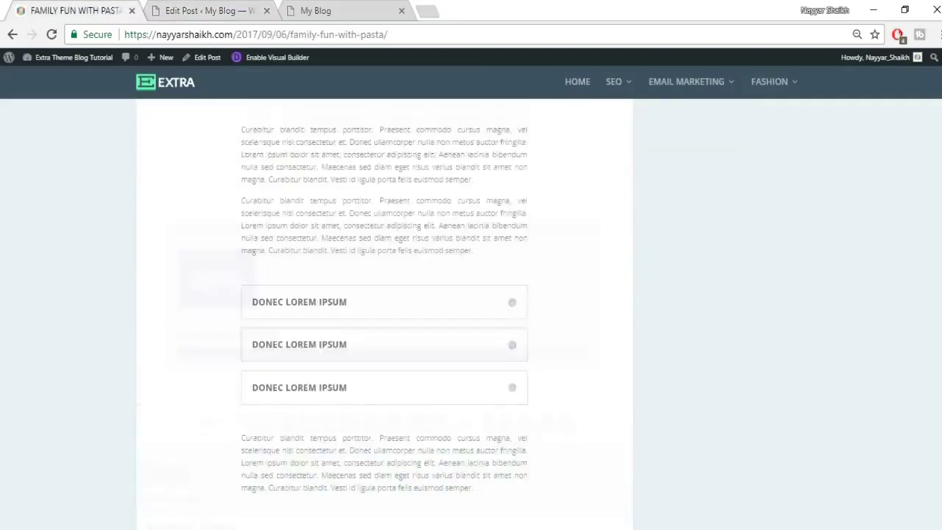
scroll(548, 343, down, 2)
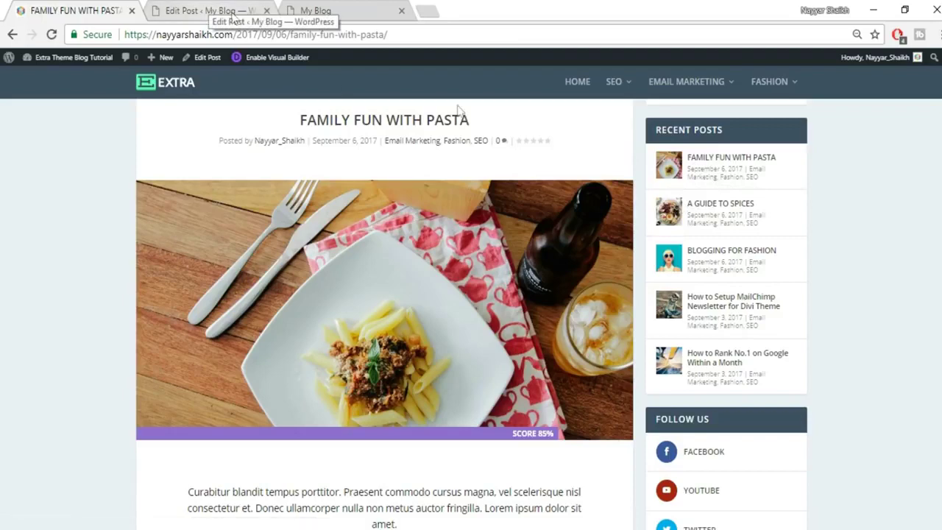
scroll(521, 326, up, 2)
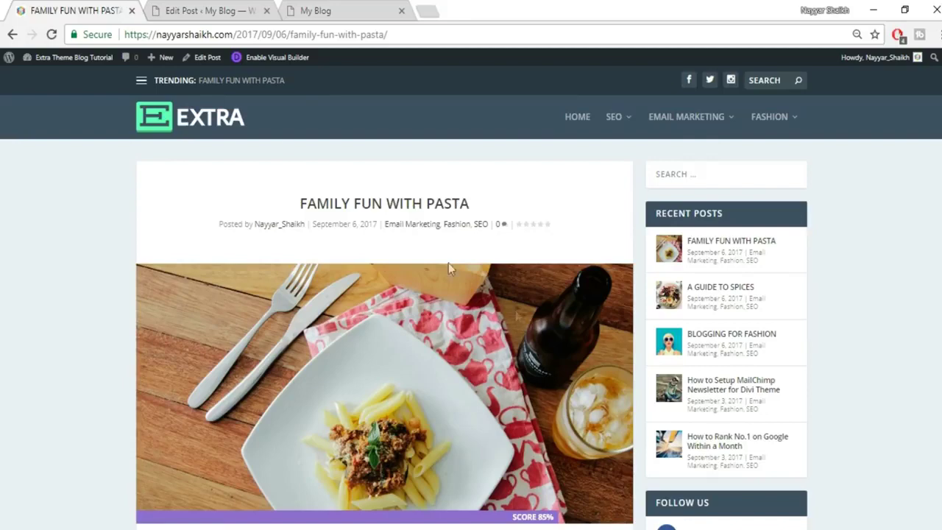
click(232, 11)
click(811, 372)
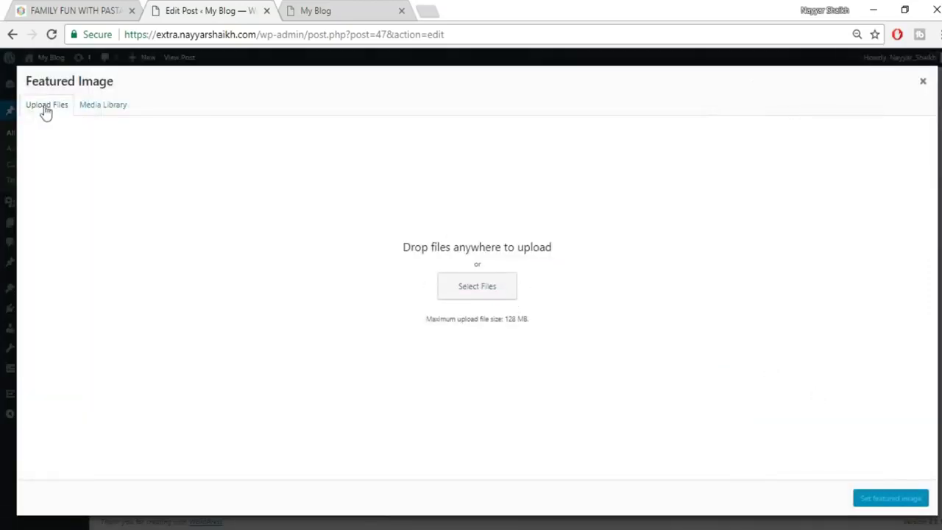
Upload the kid-950x640 image from the computer into the media dialog.
click(485, 287)
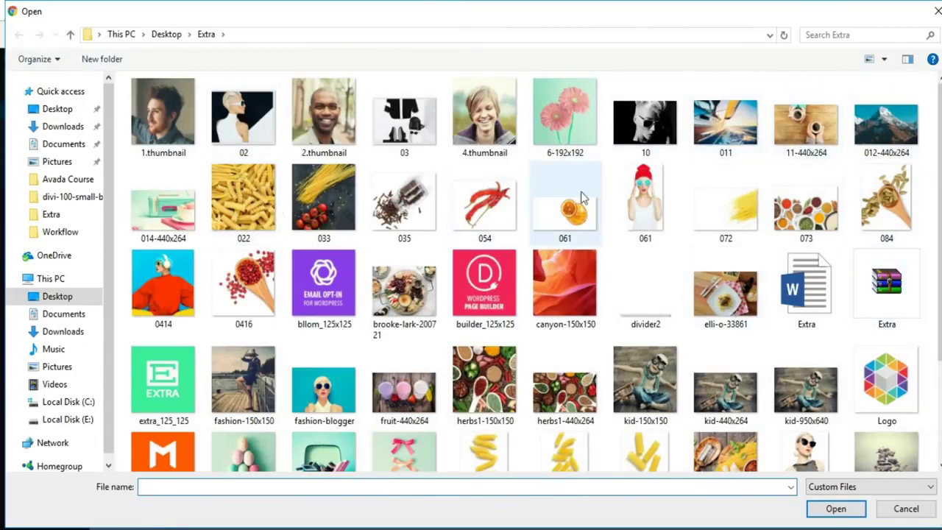
scroll(586, 215, down, 2)
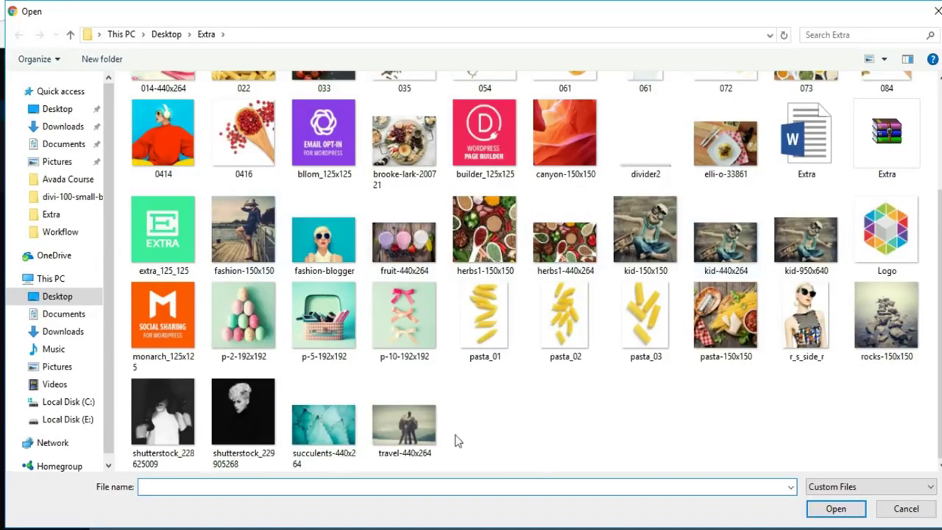
scroll(550, 440, up, 2)
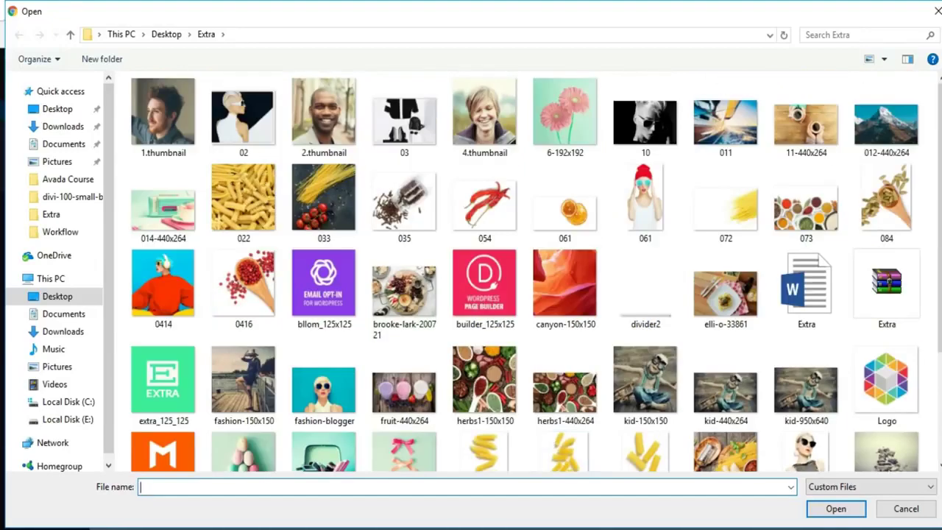
scroll(928, 399, down, 2)
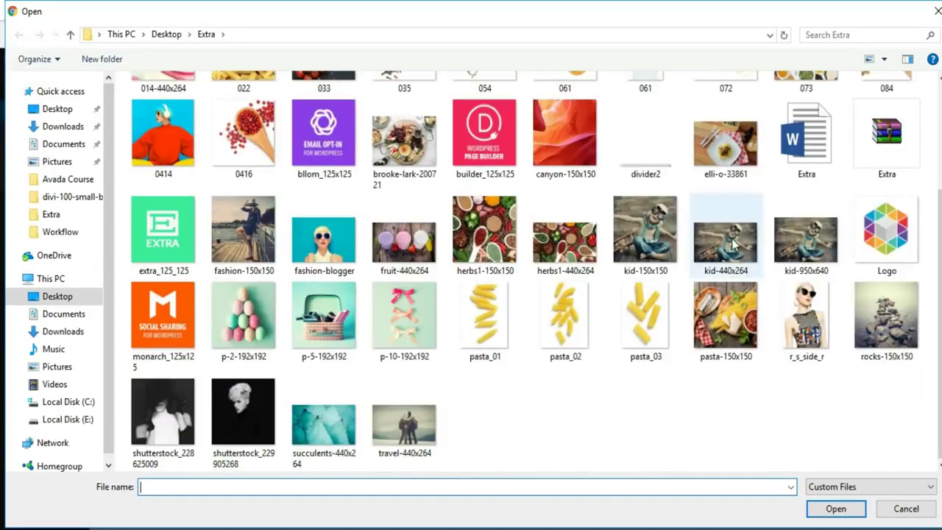
click(805, 242)
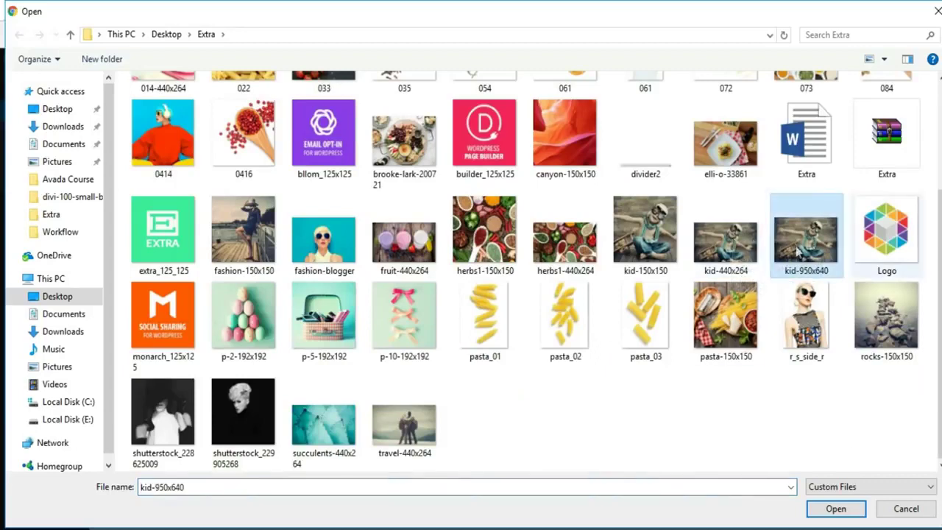
click(834, 508)
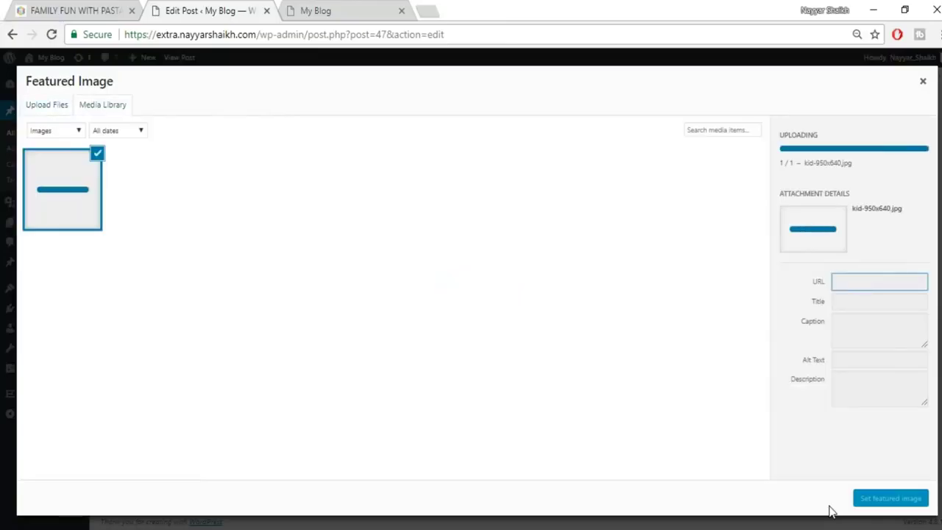
Make kid-950x640 the featured image, publish the post, and bring up the View post link menu.
click(860, 496)
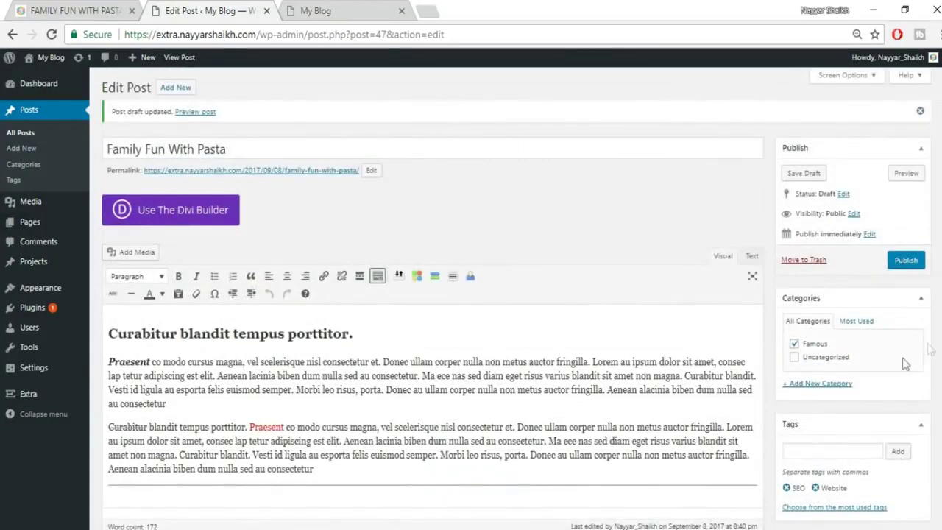
click(904, 261)
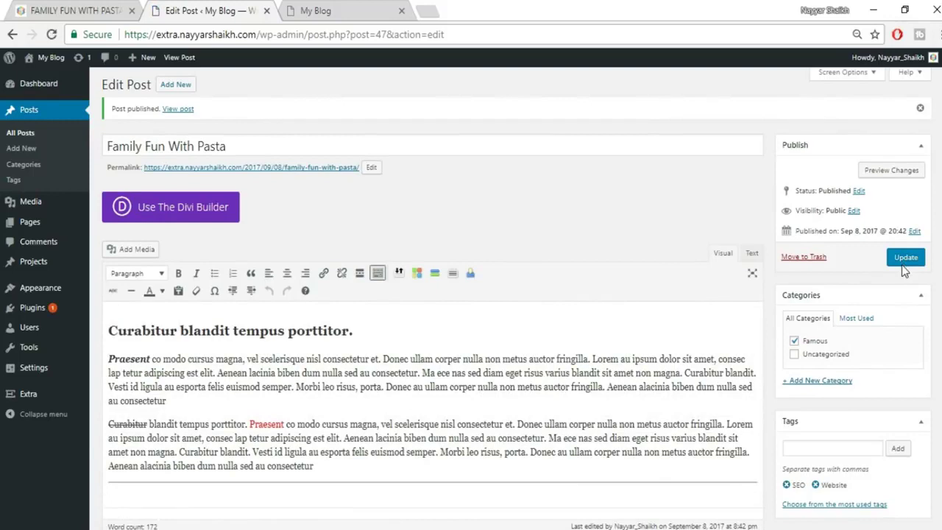
right_click(178, 112)
Open the live post in a new tab and read its title and opening paragraphs.
click(221, 122)
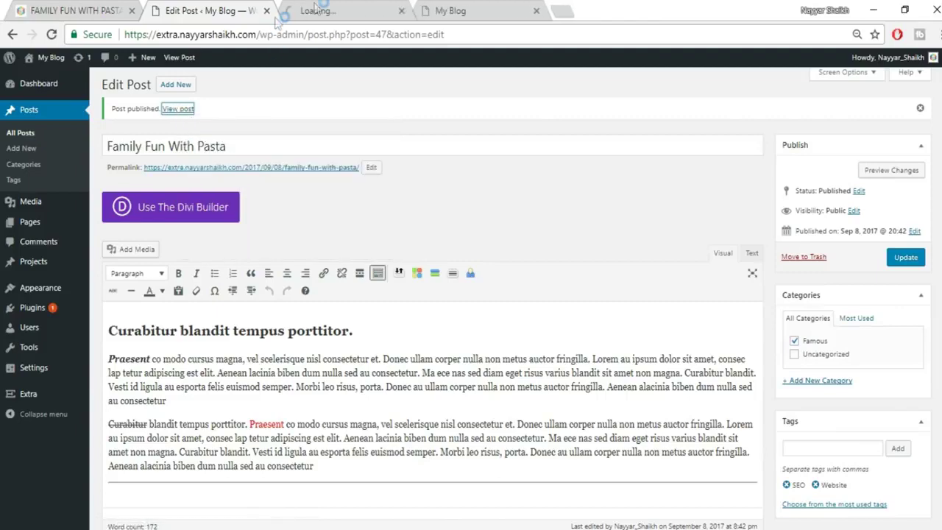
click(316, 8)
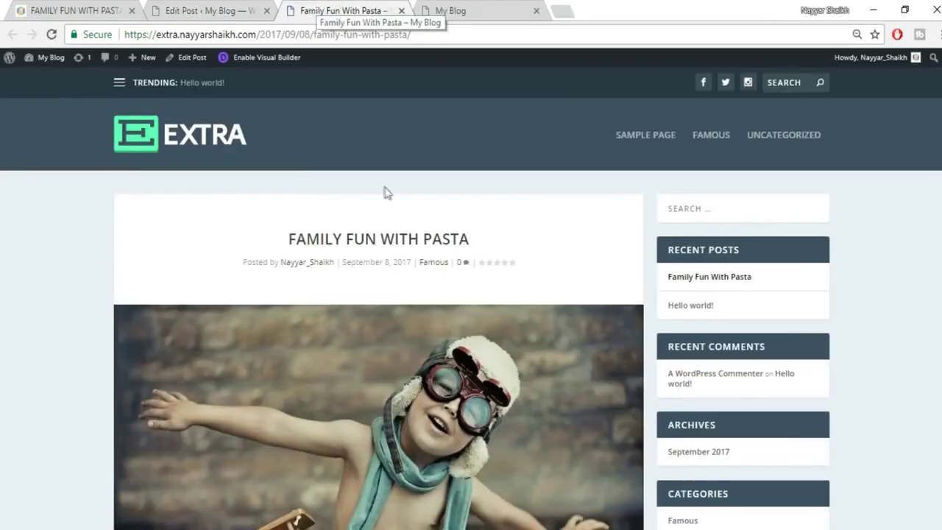
drag(285, 245, 515, 248)
click(515, 248)
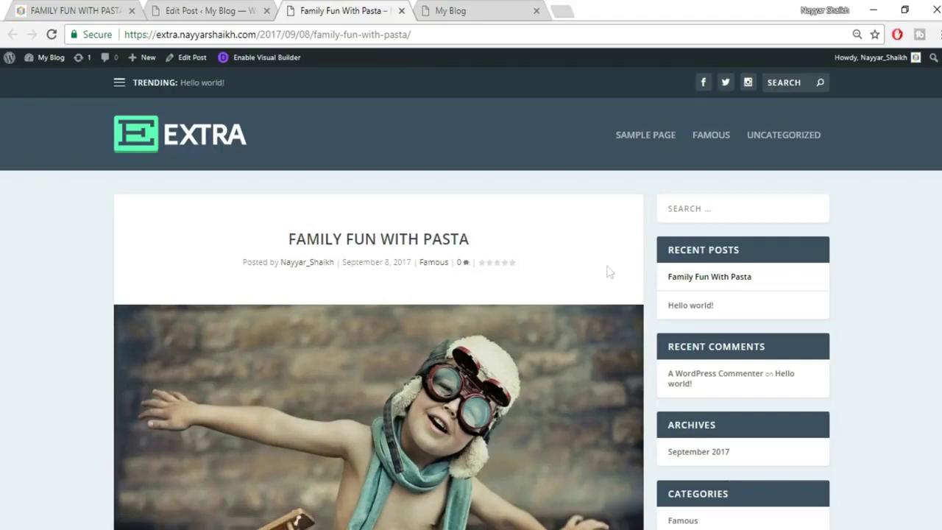
scroll(289, 229, down, 3)
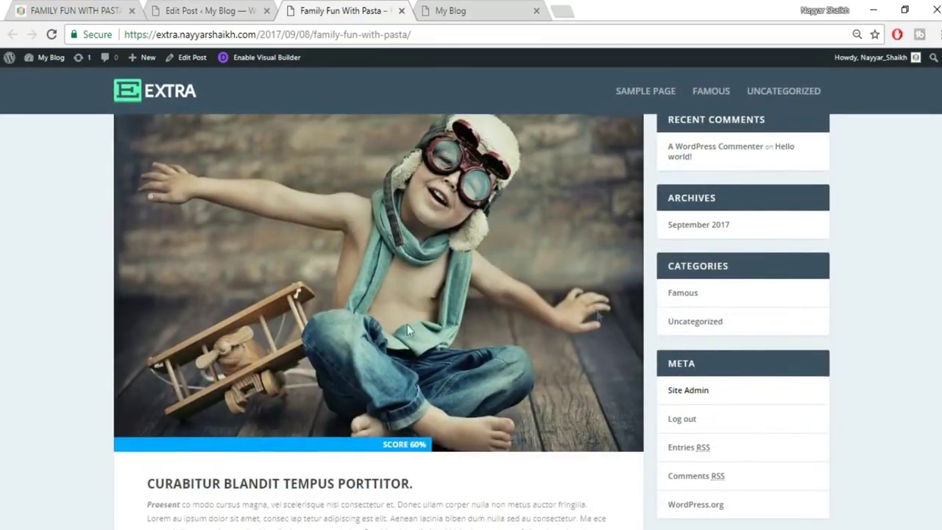
scroll(464, 281, down, 1)
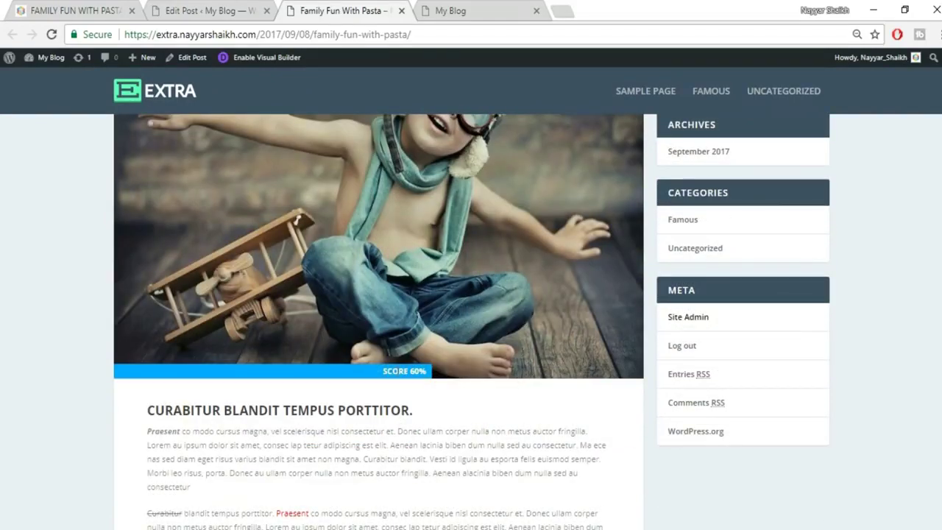
scroll(309, 350, down, 3)
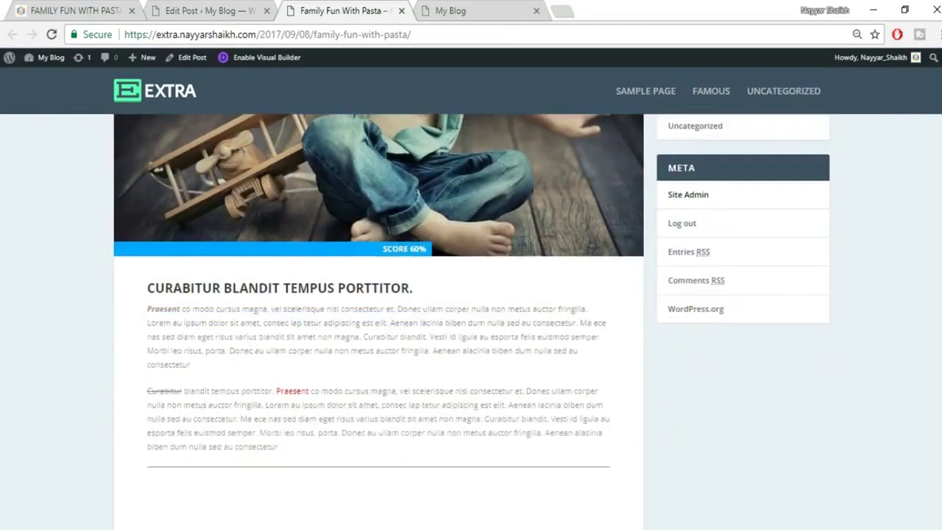
drag(141, 225, 458, 391)
click(458, 391)
Back on the live post, highlight Curabitur, Praesent and the Curabitur Blandit Tempus Porttitor heading.
click(213, 11)
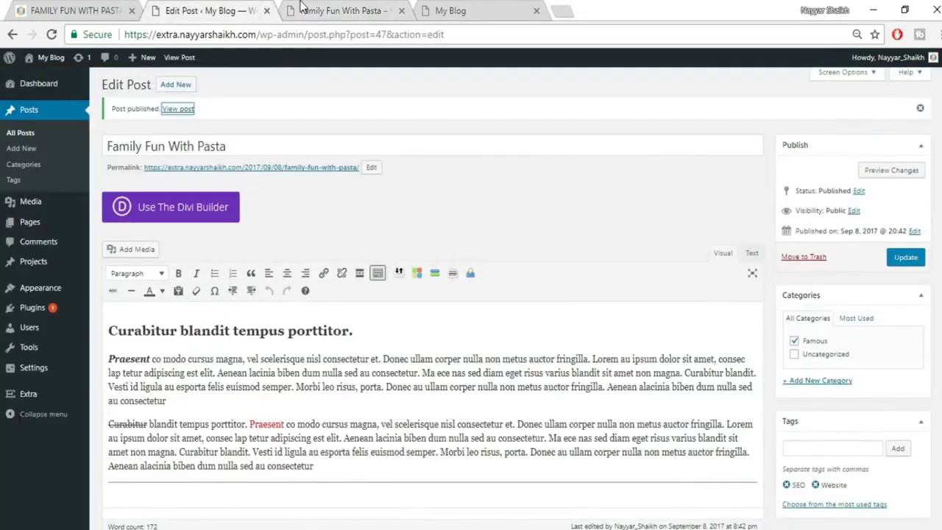
click(301, 7)
double_click(166, 321)
double_click(292, 322)
click(331, 297)
drag(423, 222, 175, 239)
click(147, 250)
click(175, 241)
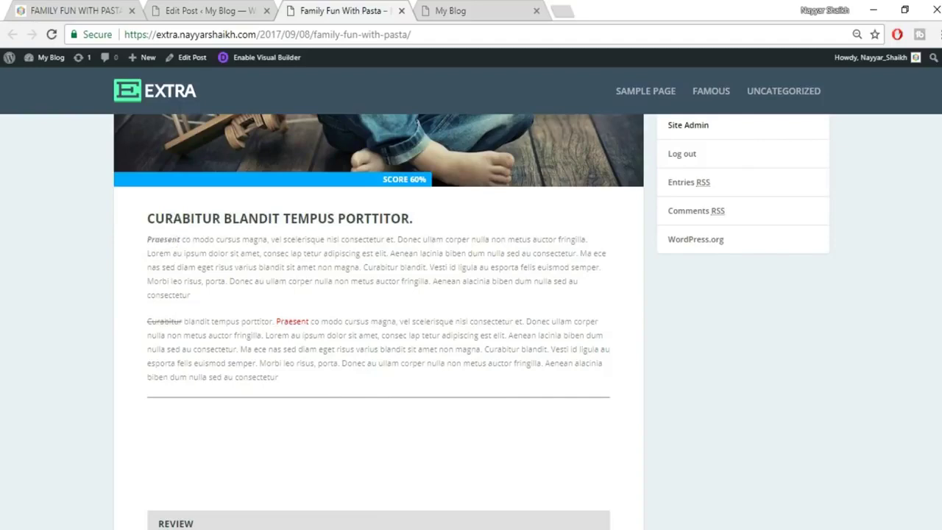
Scroll down the live post to its author box.
scroll(378, 323, down, 5)
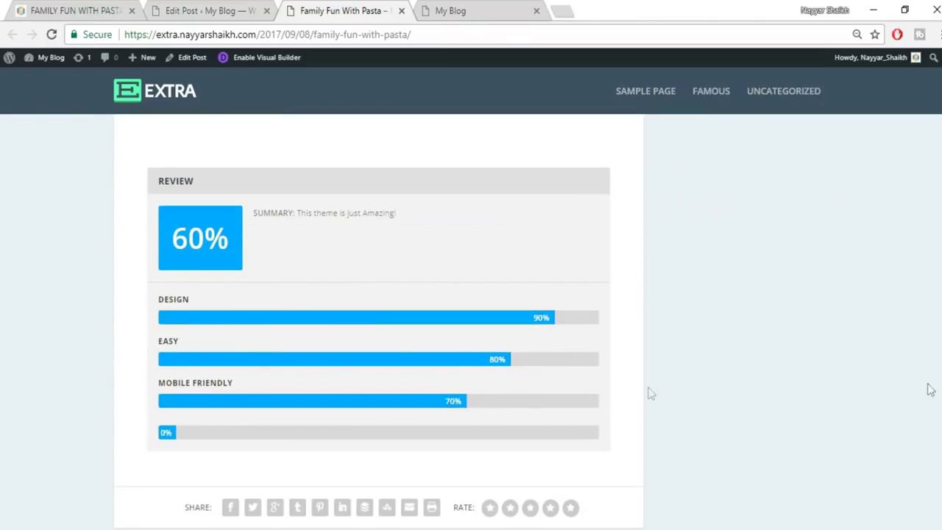
scroll(378, 331, down, 5)
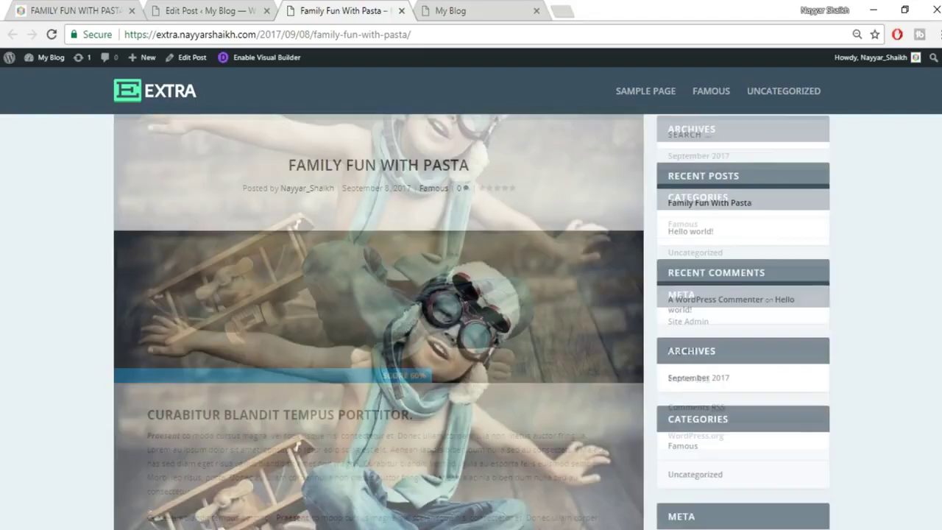
scroll(378, 331, down, 15)
scroll(378, 331, up, 15)
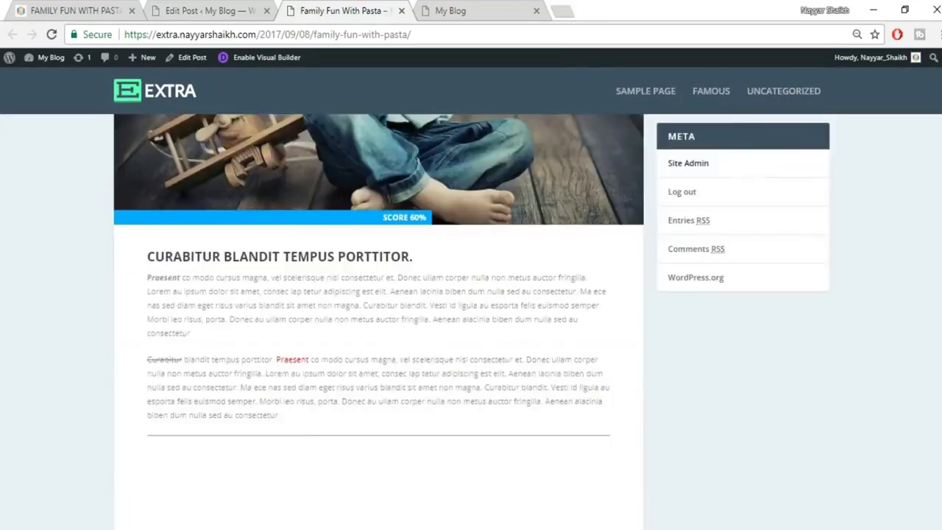
scroll(931, 284, up, 2)
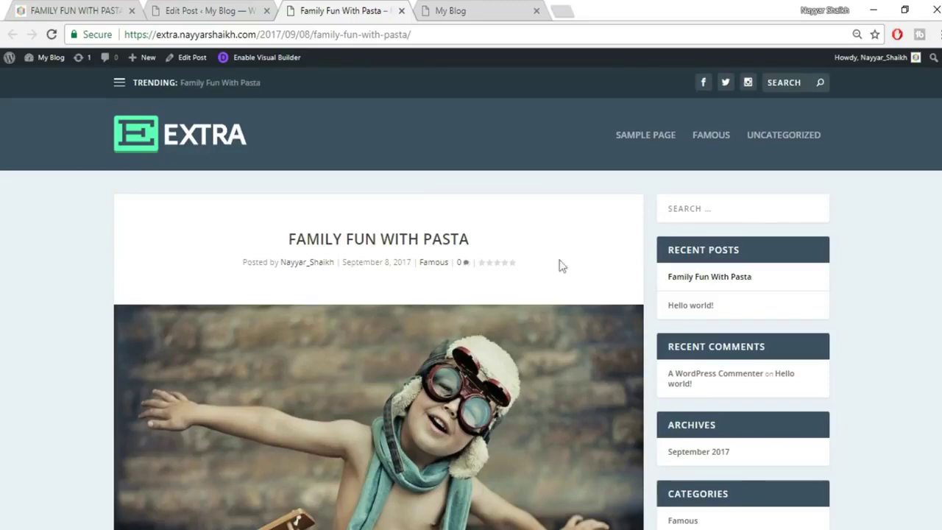
scroll(934, 141, down, 1)
scroll(378, 331, down, 10)
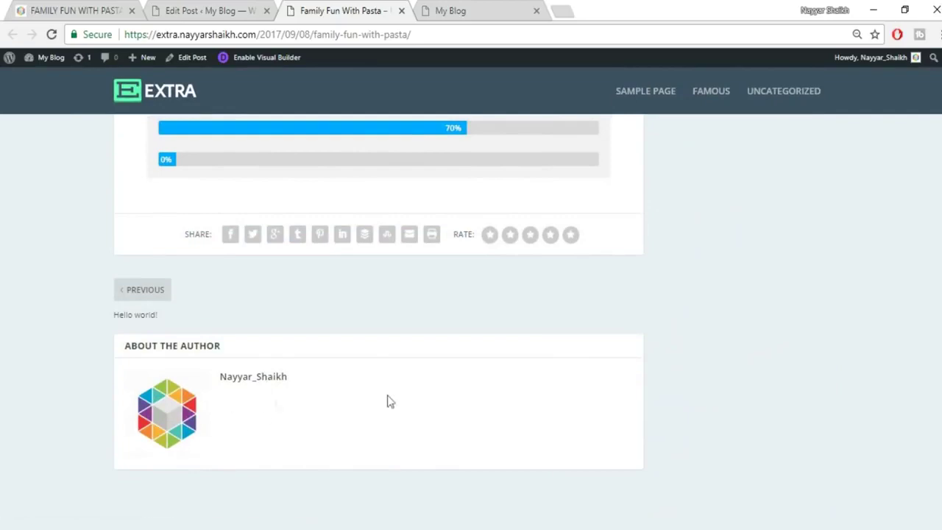
Scroll the reference post to About the Author and highlight the author's bio line.
click(73, 9)
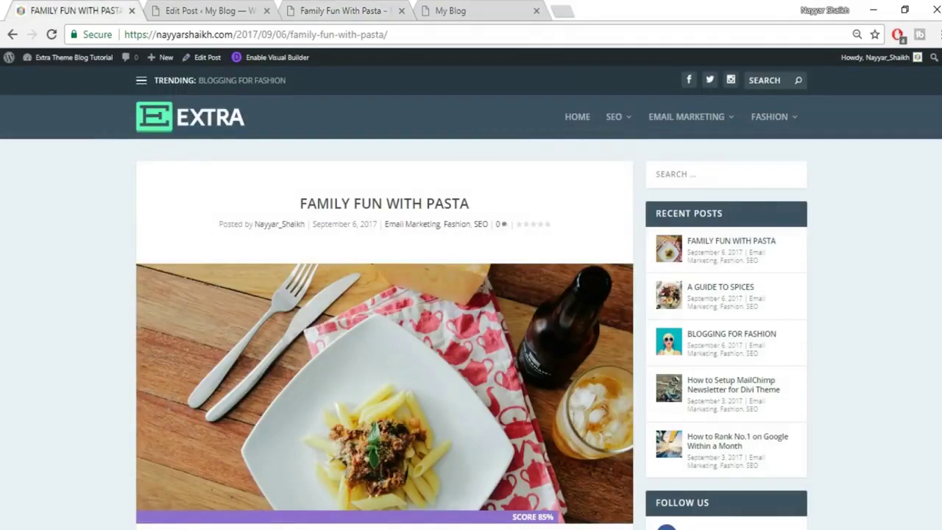
scroll(471, 294, down, 15)
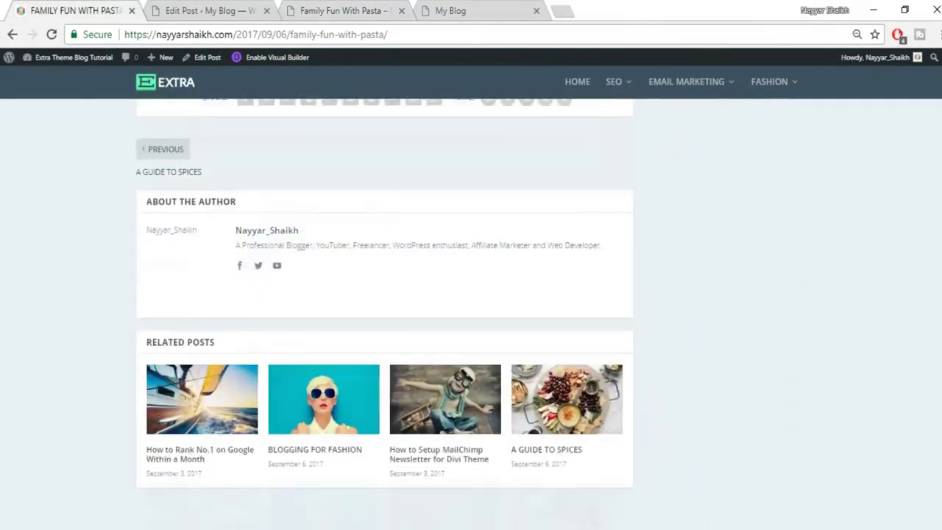
triple_click(269, 236)
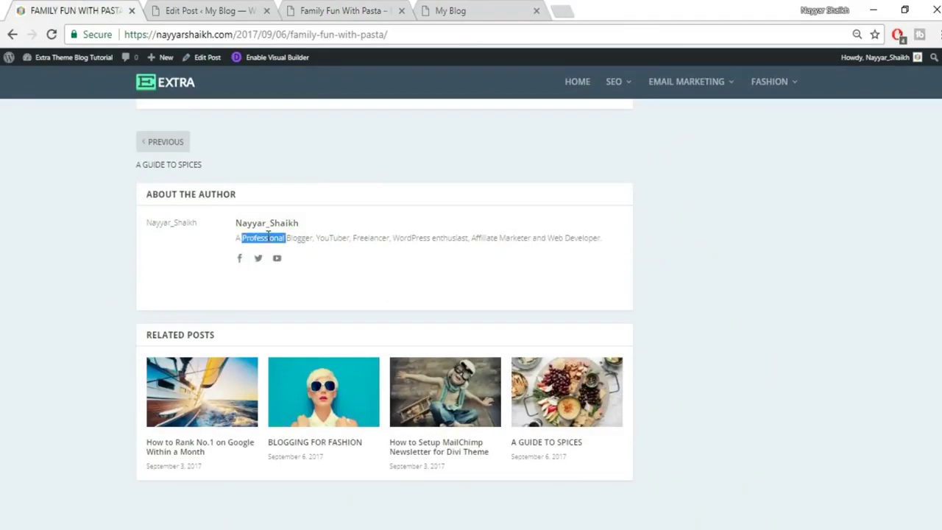
Return to the post editor and open the Users admin page.
click(190, 9)
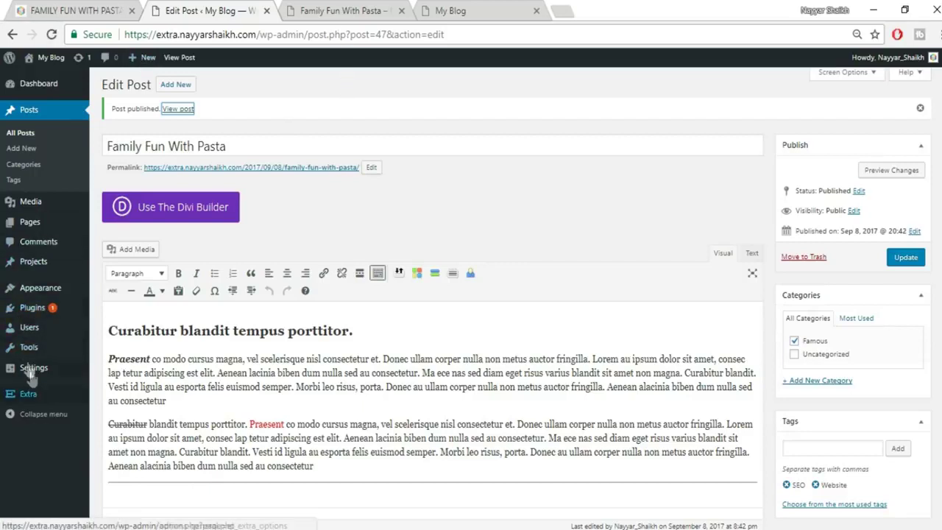
mouse_move(48, 333)
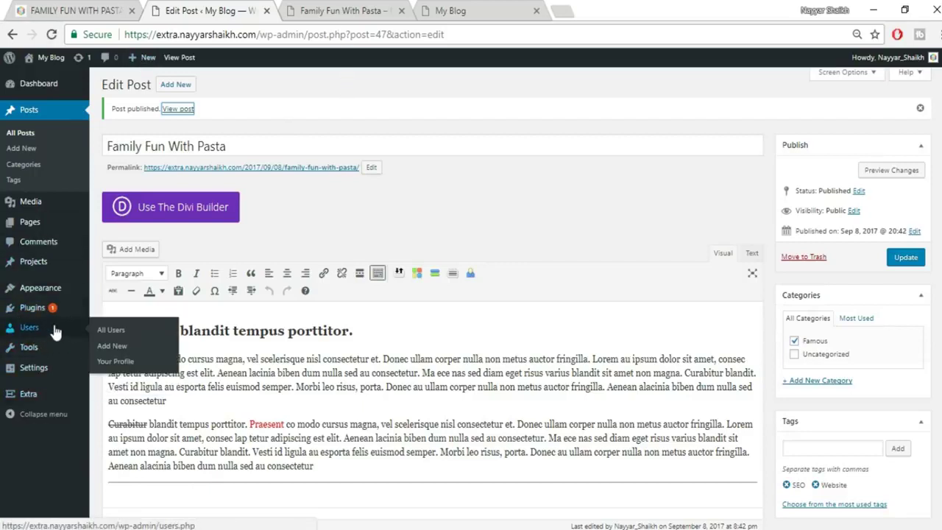
click(42, 326)
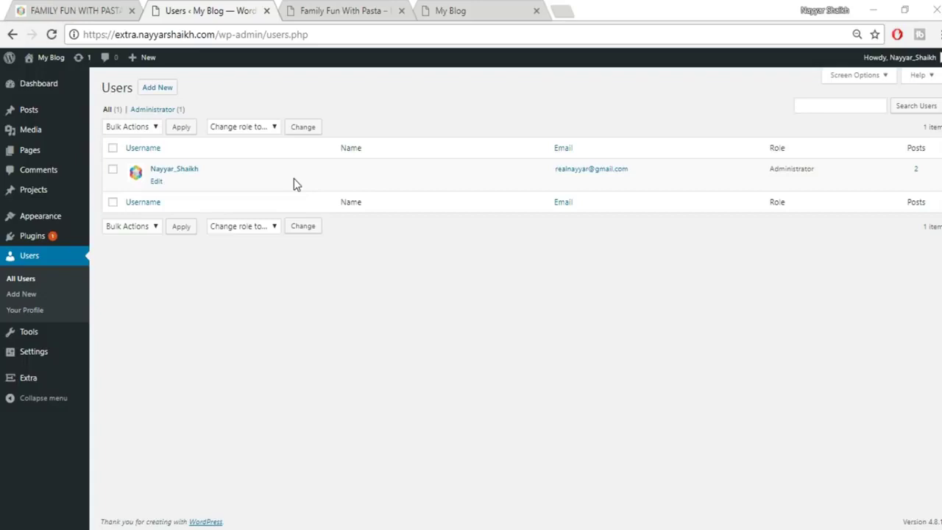
Edit the administrator's profile, preview Coffee, Ectoplasm and Sunrise colour schemes, then keep Default.
click(155, 181)
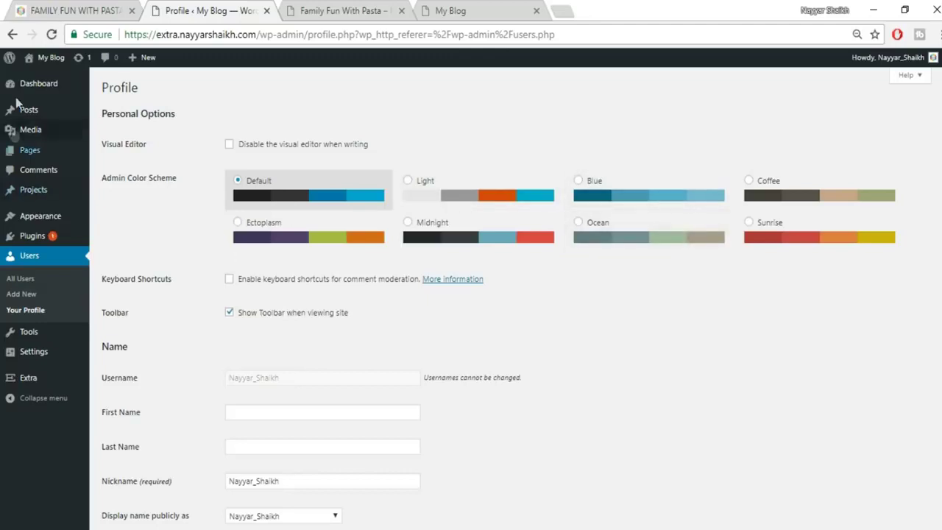
click(777, 197)
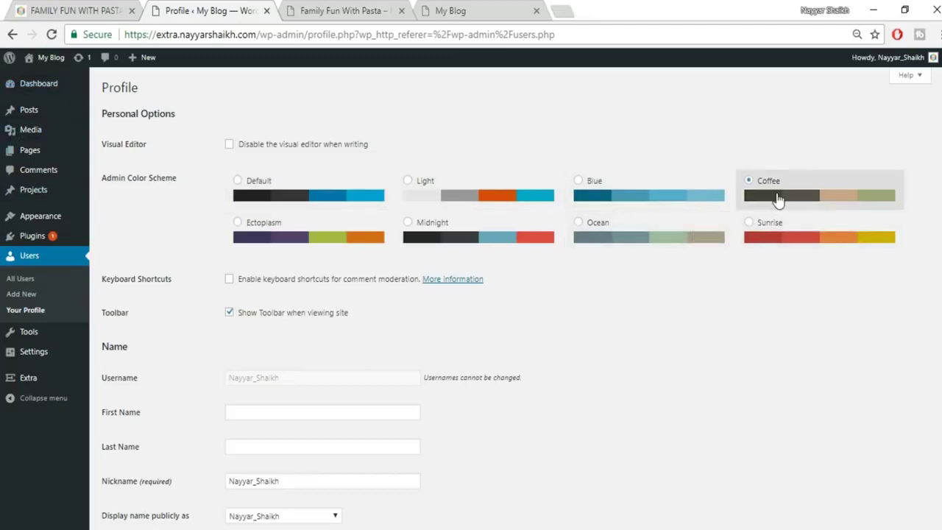
click(315, 250)
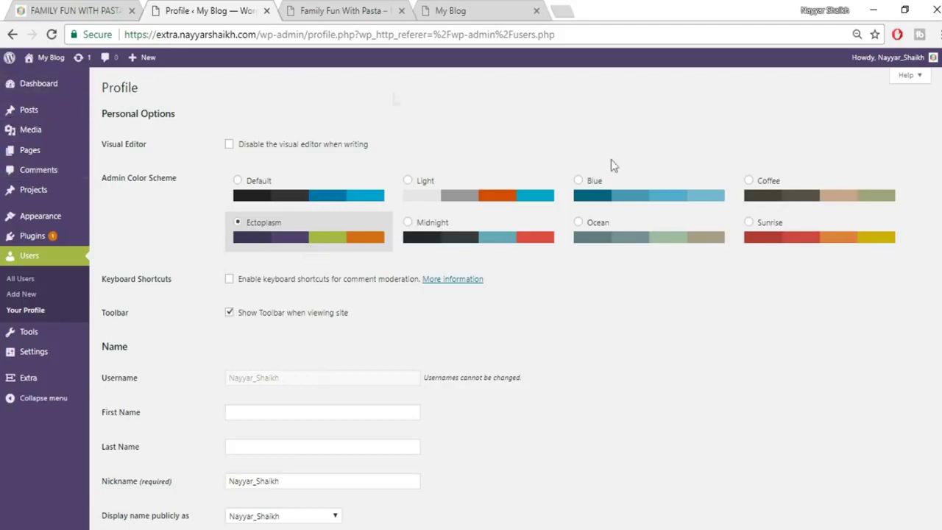
click(822, 241)
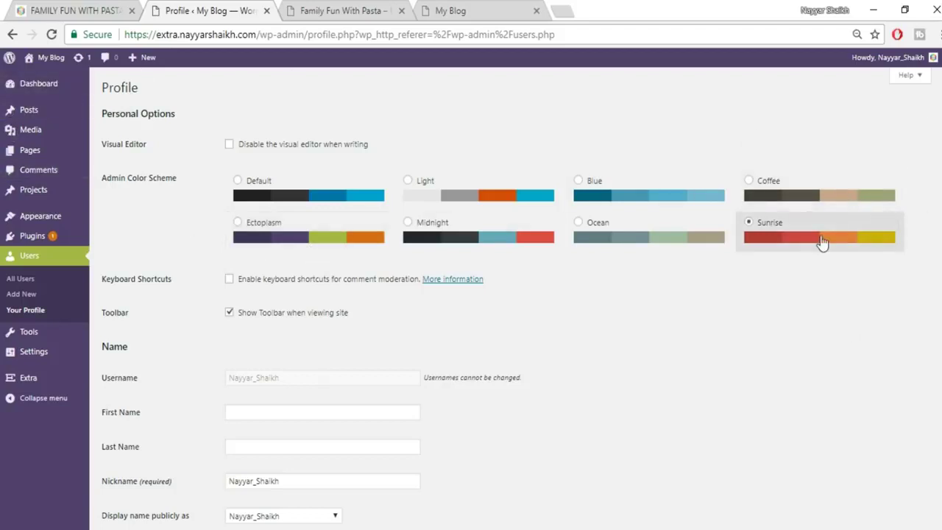
click(324, 203)
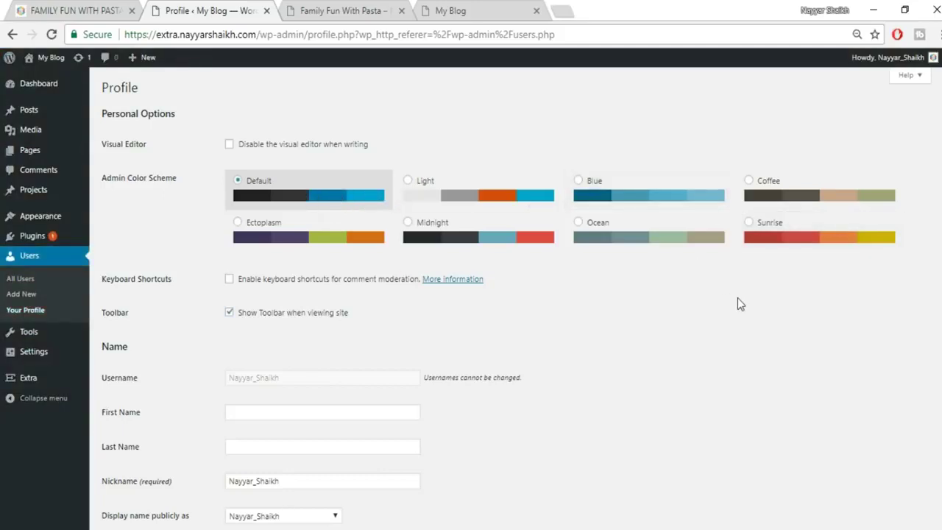
Enter the admin's first and last name and display the full name publicly.
scroll(744, 331, down, 3)
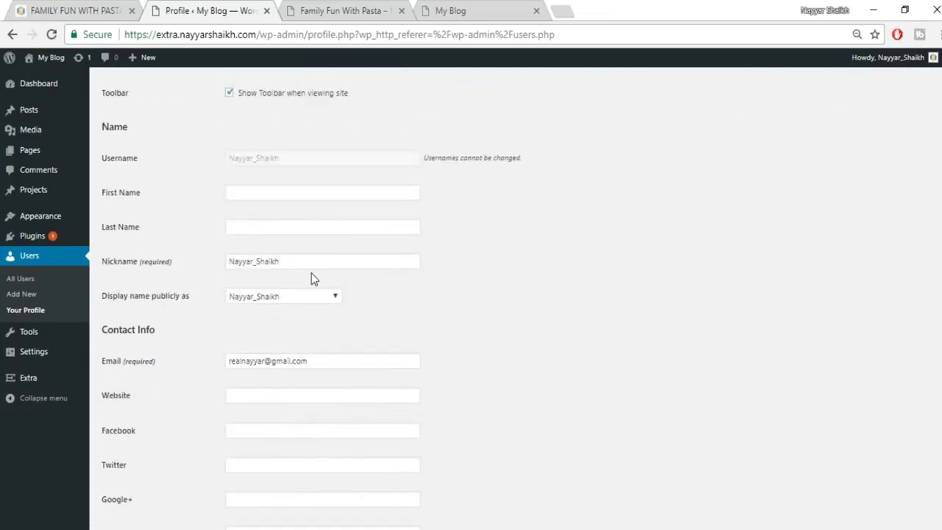
click(258, 196)
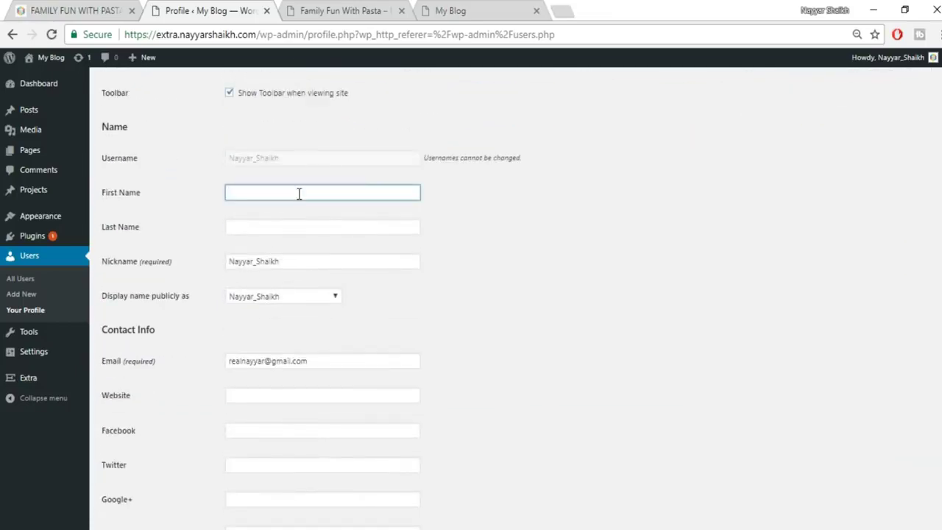
text(Nayya)
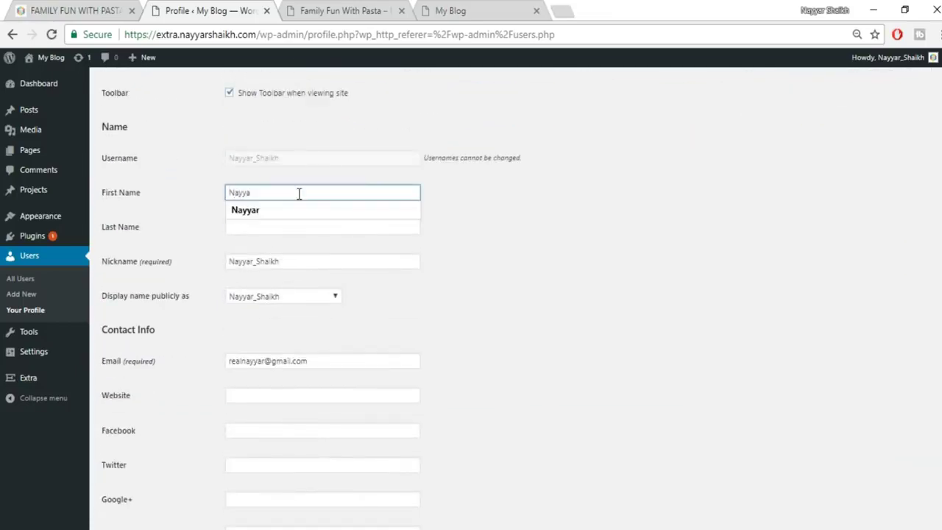
text(r)
key(Tab)
text(S)
key(Down)
key(Tab)
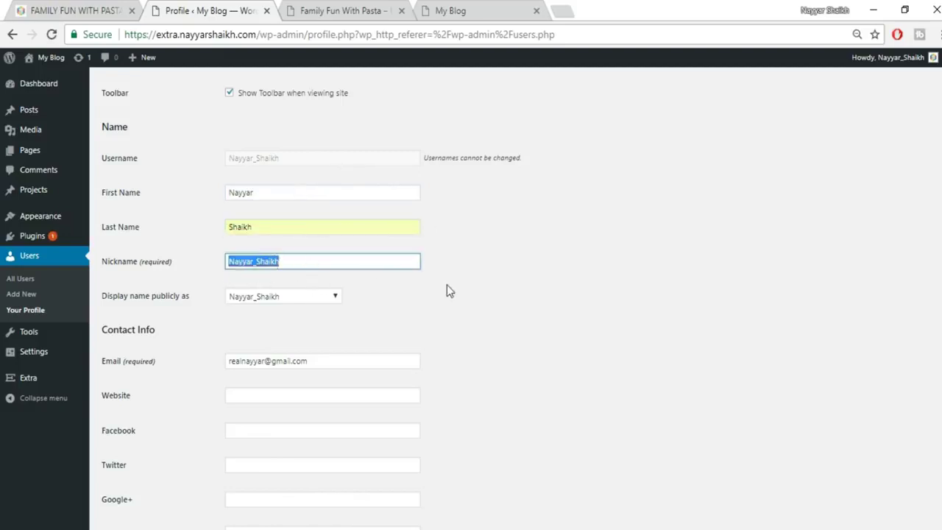
click(278, 297)
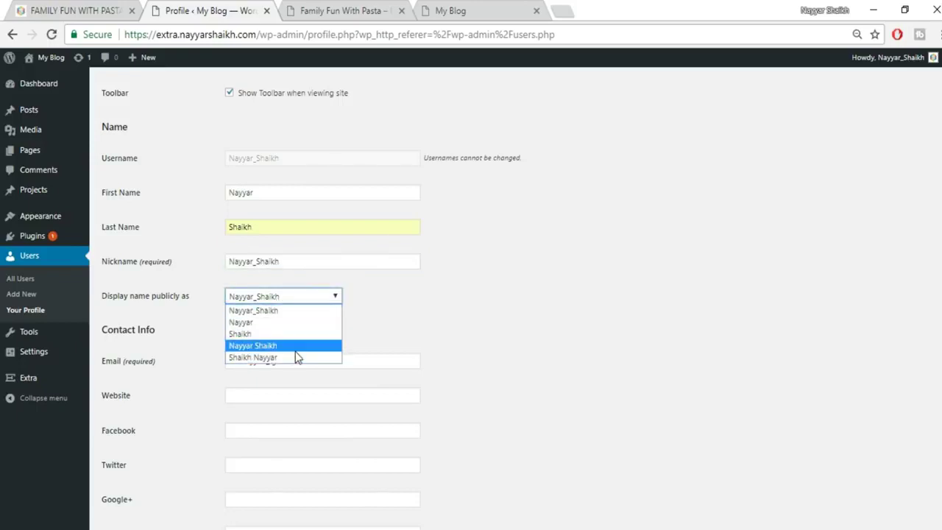
click(295, 351)
Autofill the website, Facebook link corrected with .com, and Twitter link in contact info.
scroll(517, 303, down, 2)
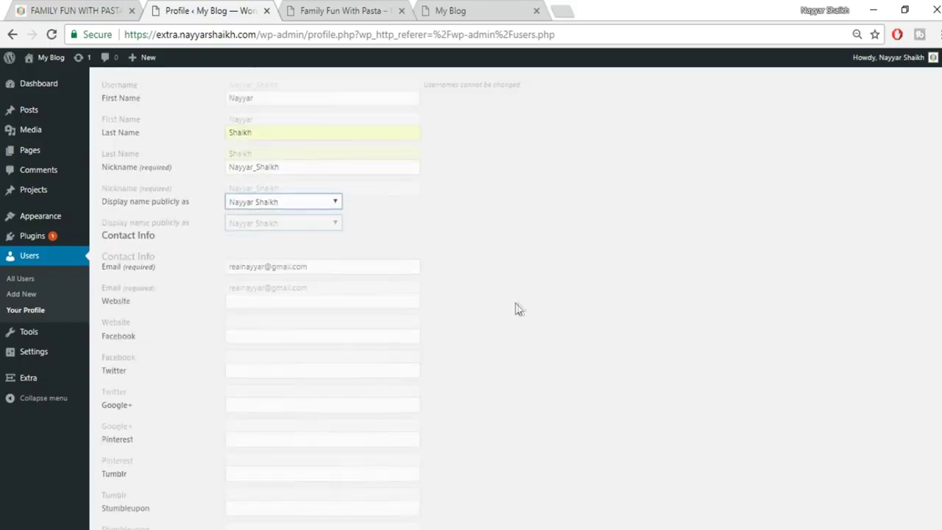
click(312, 252)
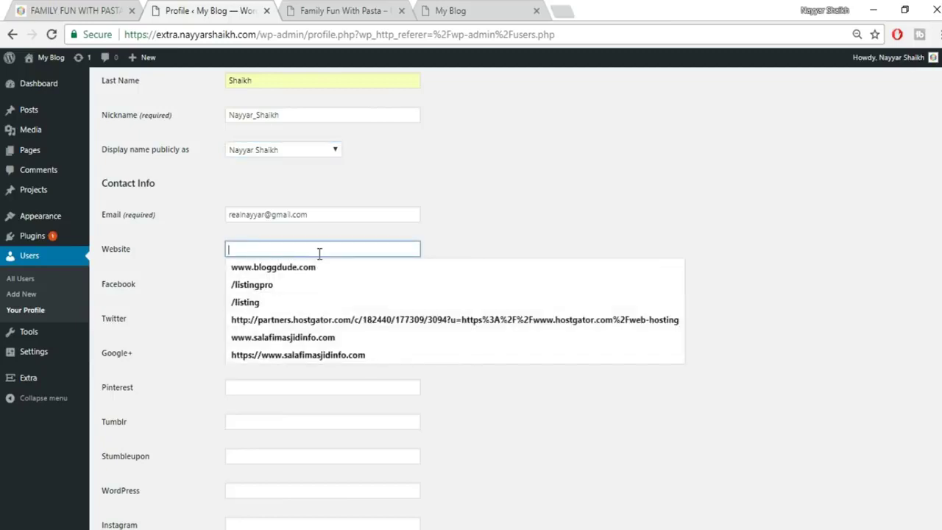
click(321, 272)
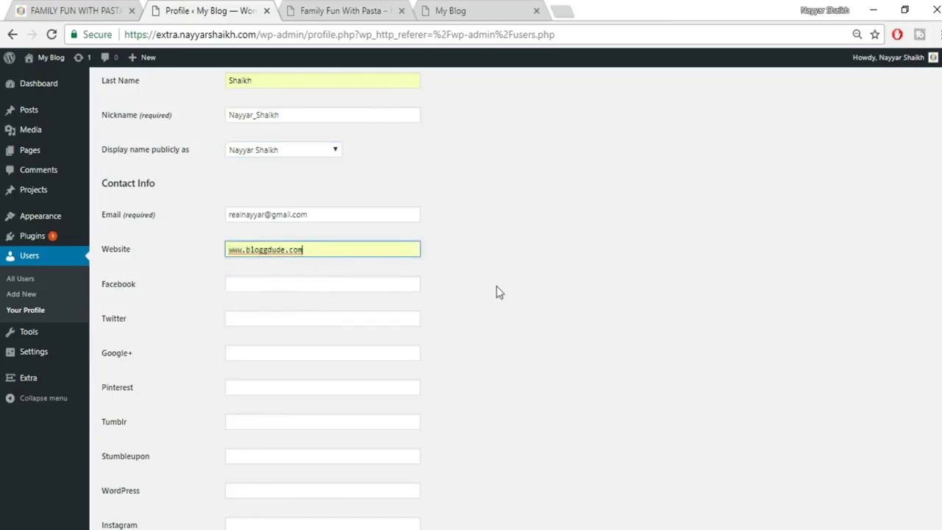
click(346, 288)
click(332, 312)
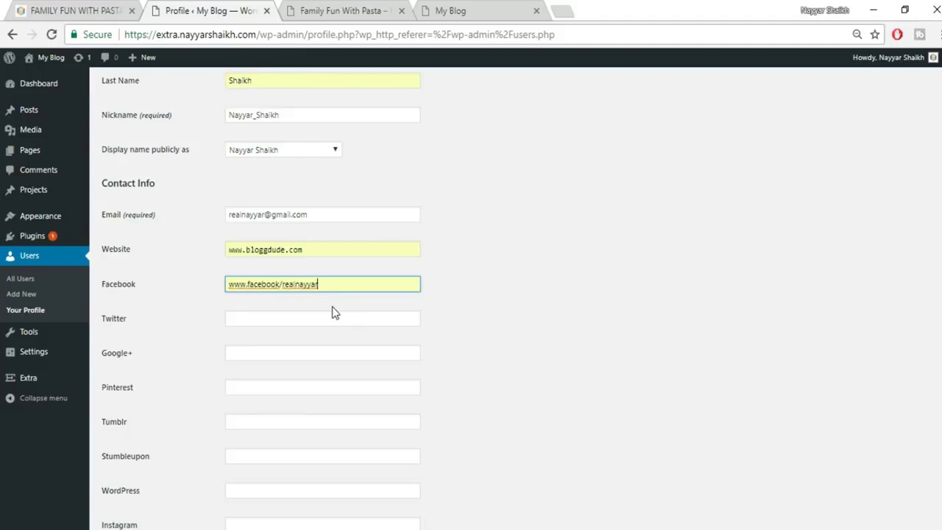
click(279, 283)
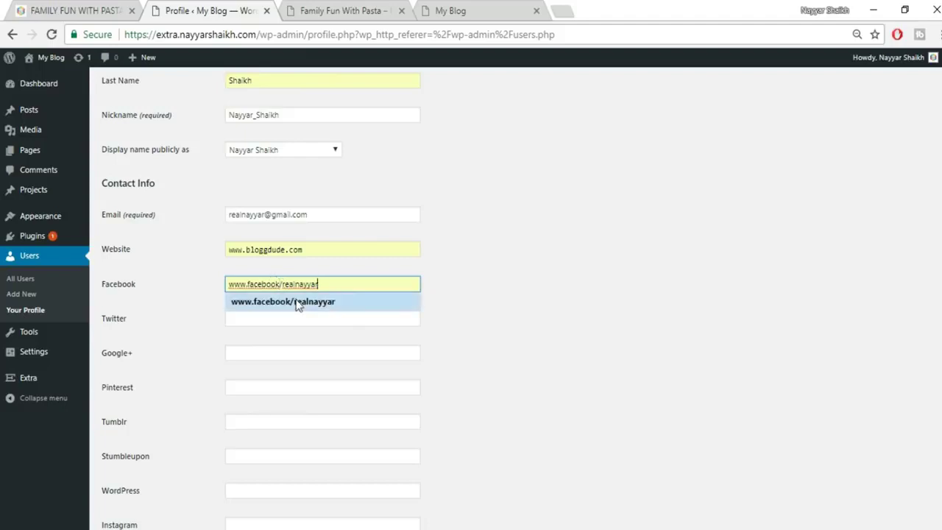
key(Left)
key(Left)
key(Left)
key(Left)
text(.com)
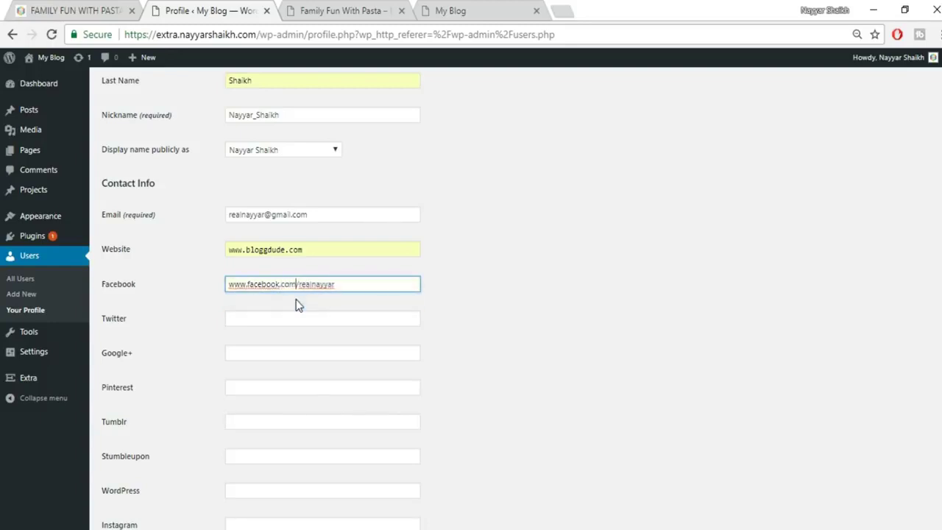
click(300, 313)
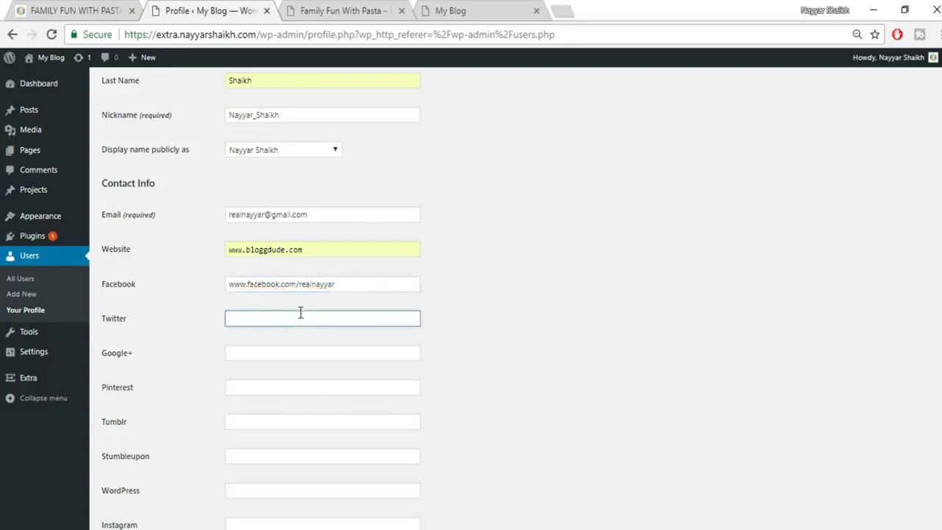
key(Down)
key(Tab)
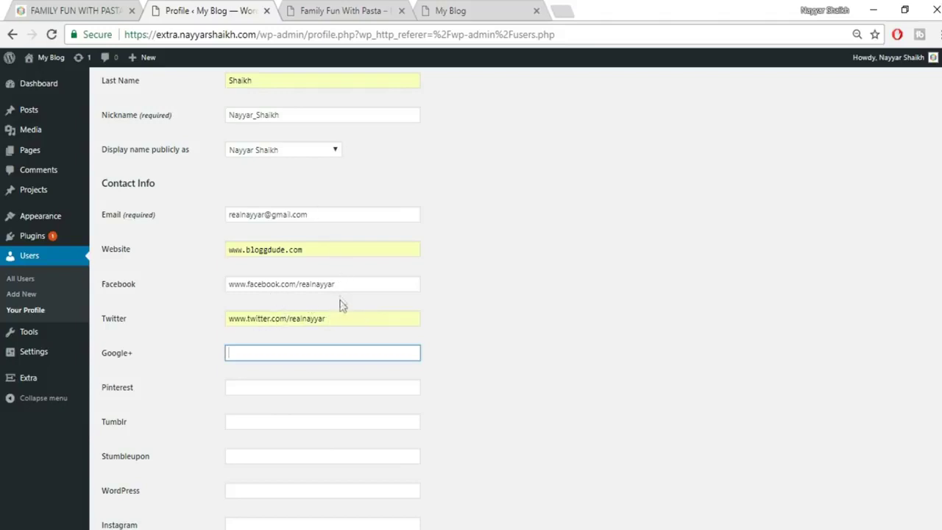
Select the About the Author bio on the other blog's pasta post.
scroll(301, 423, down, 10)
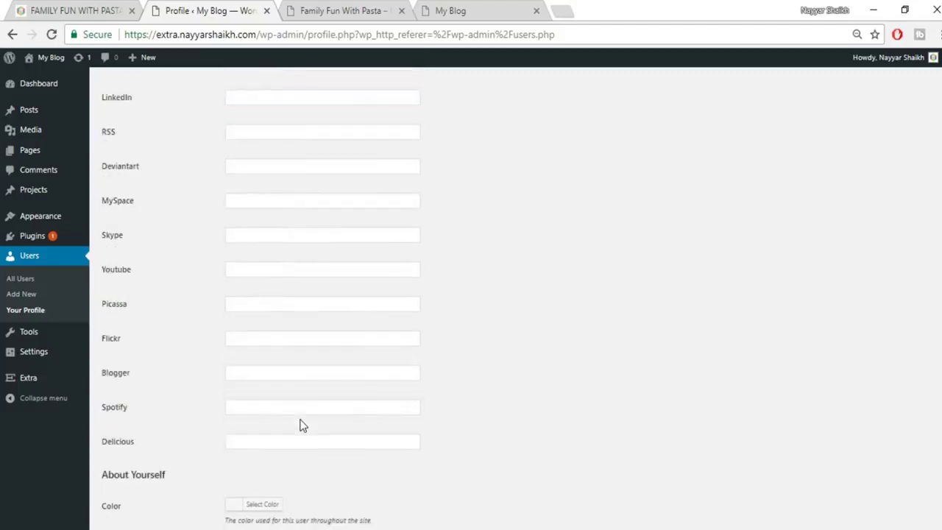
scroll(301, 425, down, 2)
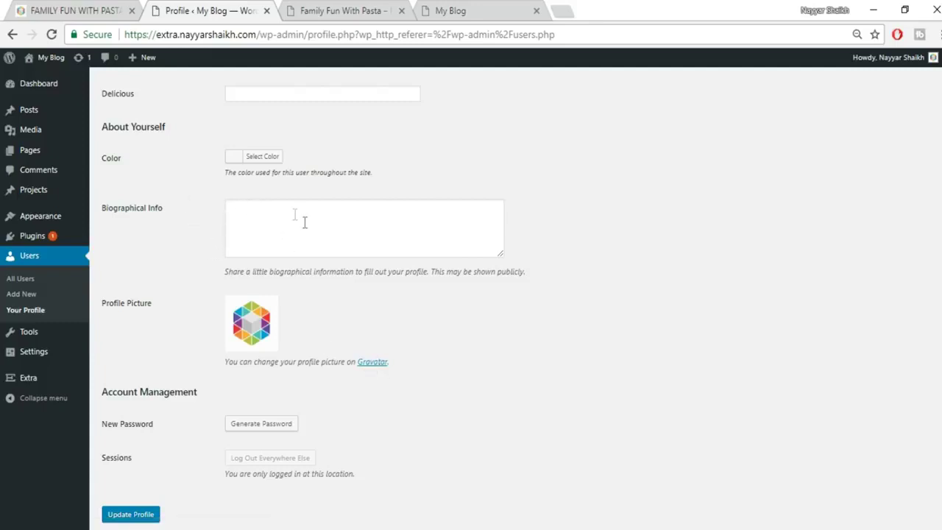
click(342, 10)
click(158, 9)
click(62, 11)
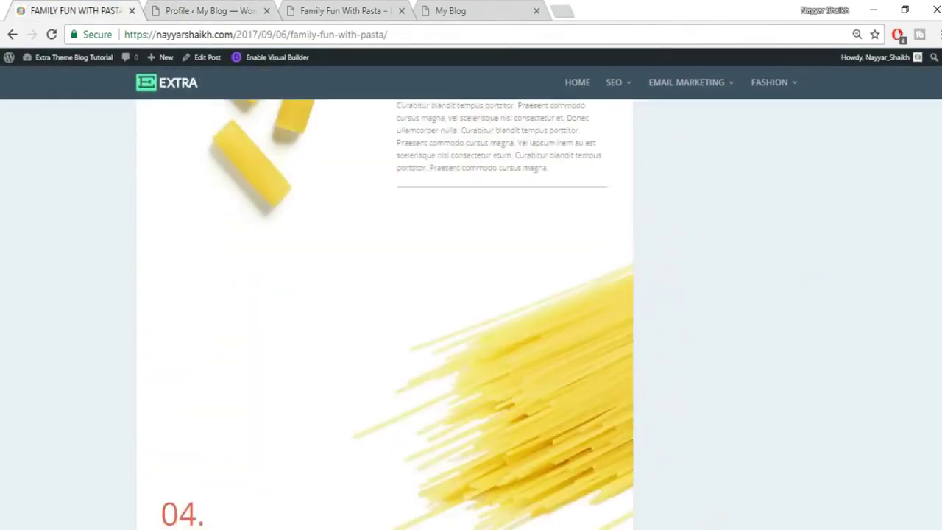
scroll(938, 420, down, 15)
scroll(938, 419, up, 5)
scroll(937, 419, down, 10)
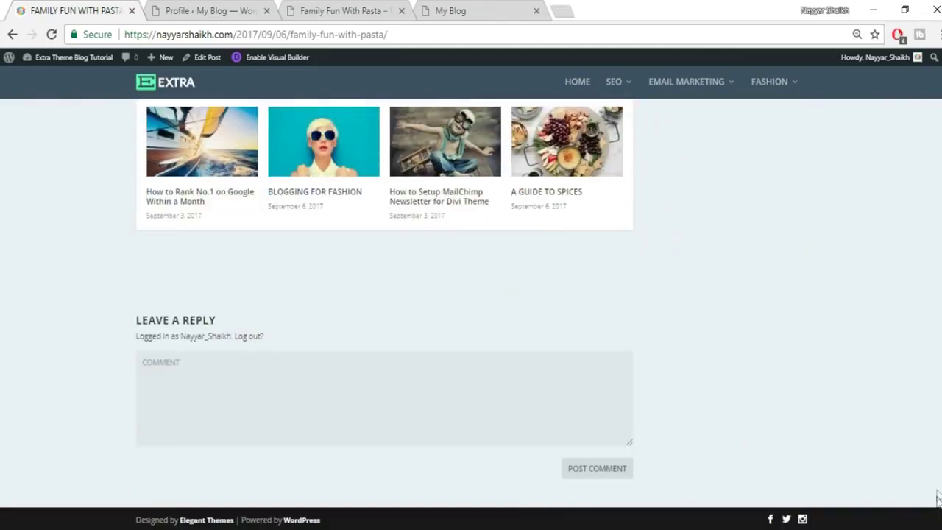
scroll(938, 471, up, 3)
scroll(938, 471, up, 1)
drag(233, 277, 631, 286)
key(ctrl+c)
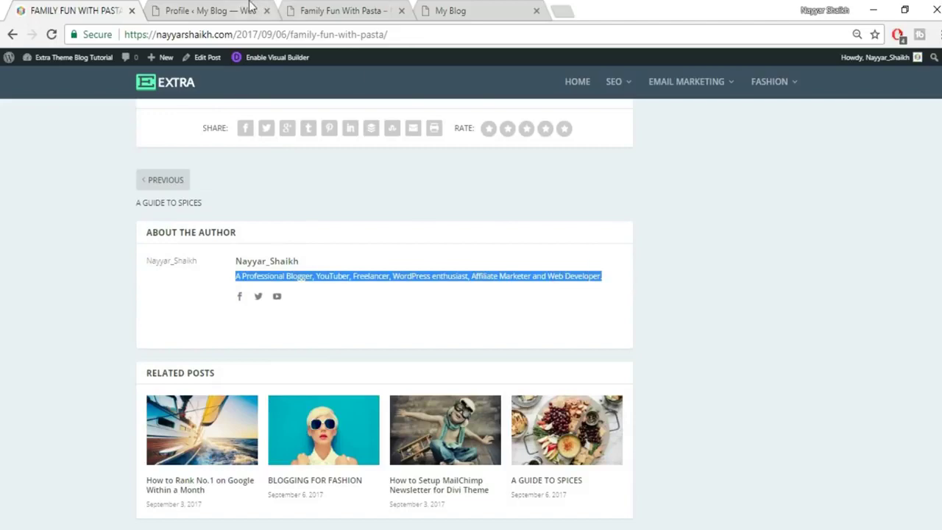
Paste the 'A Professional Blogger, YouTuber, Freelancer…' bio into Biographical Info.
click(252, 9)
click(373, 244)
key(ctrl+v)
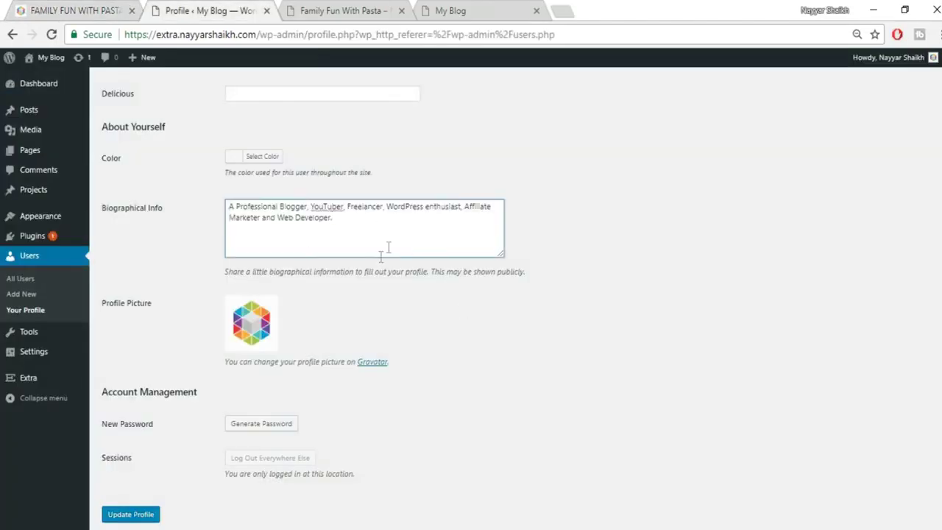
scroll(618, 366, down, 1)
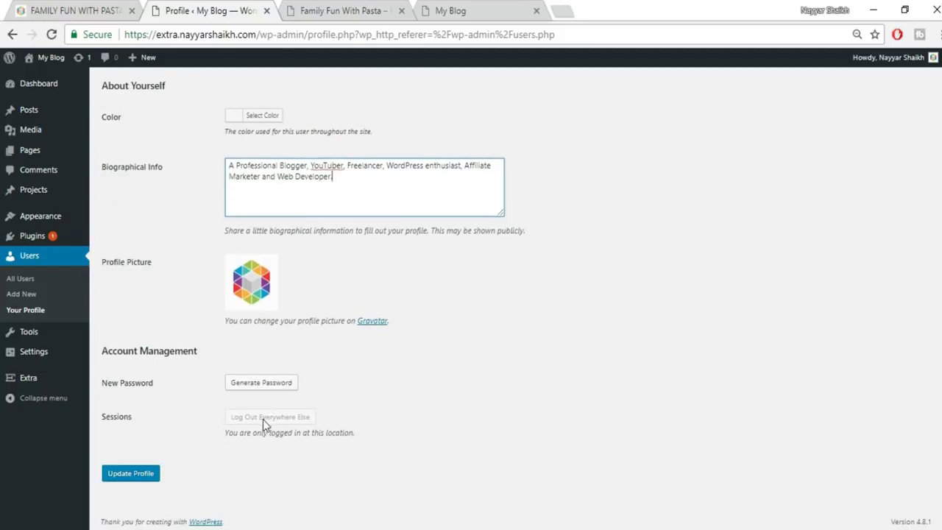
Update the profile, reload the pasta post to check its author box, then return to Profile.
click(147, 480)
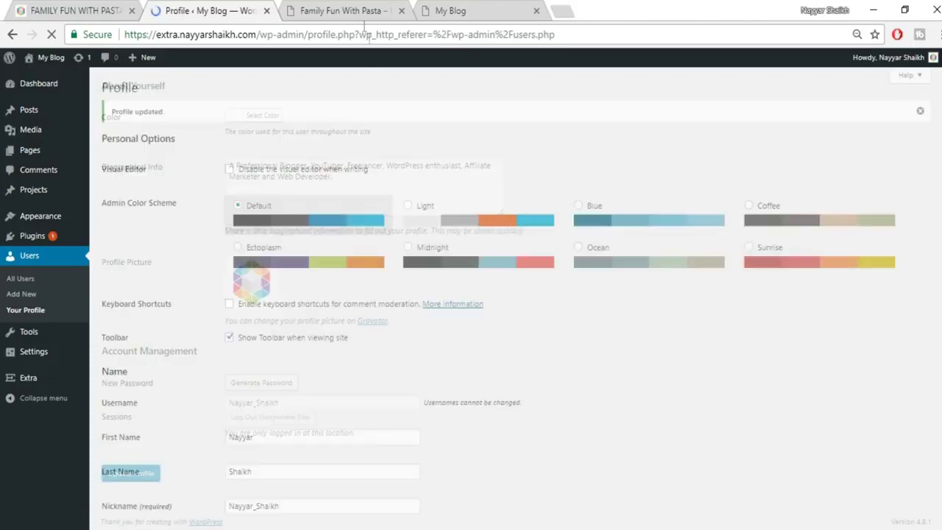
click(351, 11)
click(50, 35)
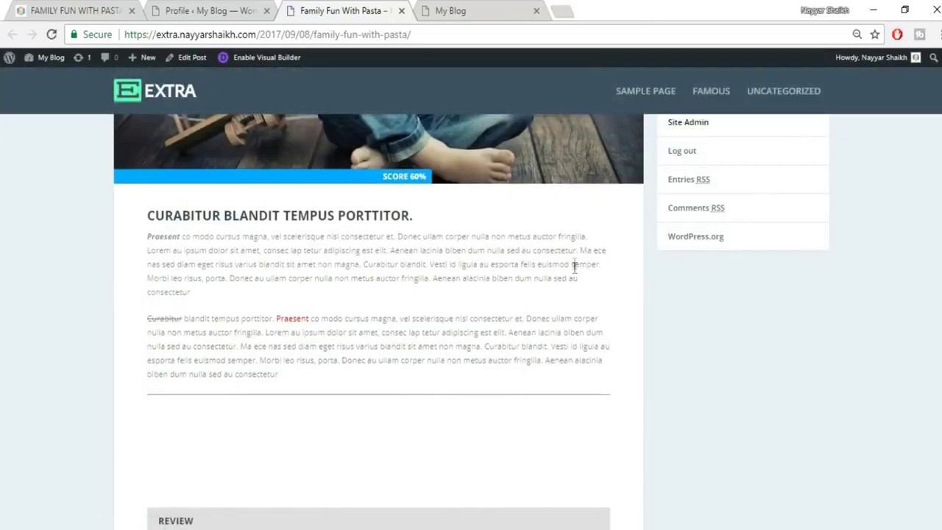
scroll(573, 268, down, 10)
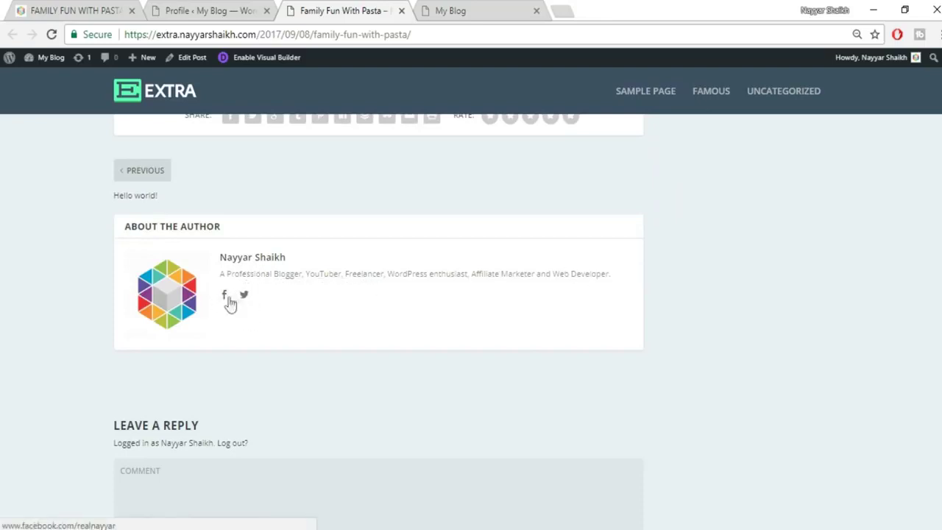
click(177, 11)
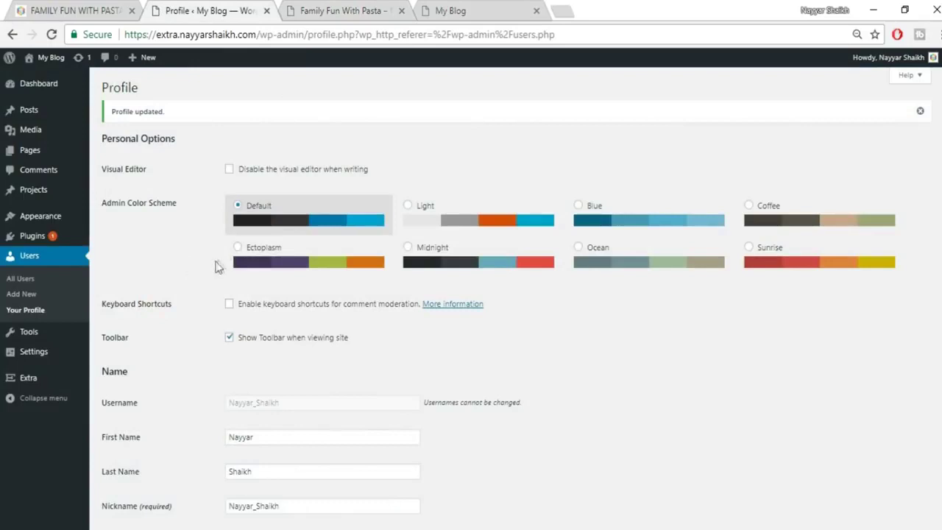
Start a new user, entering the username and an autocompleted email address.
click(18, 298)
click(263, 142)
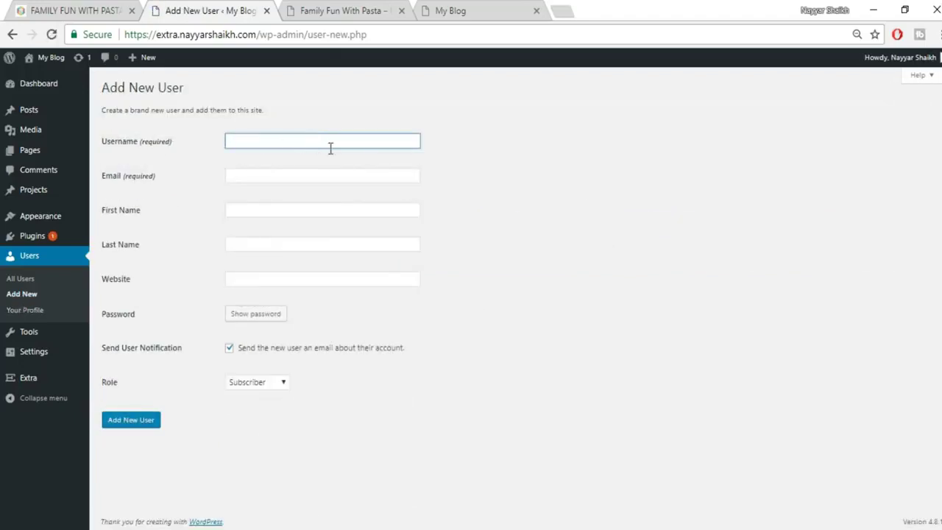
text(nayyars777)
key(Tab)
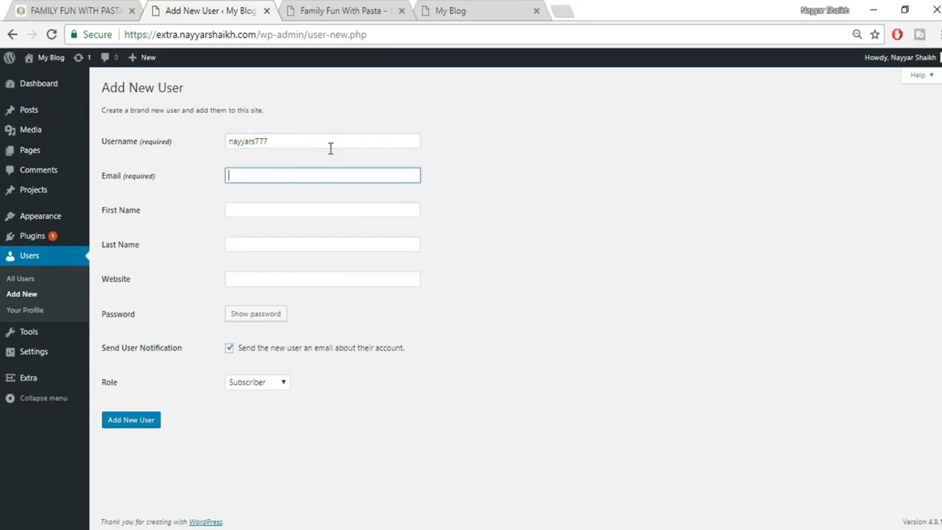
text(na)
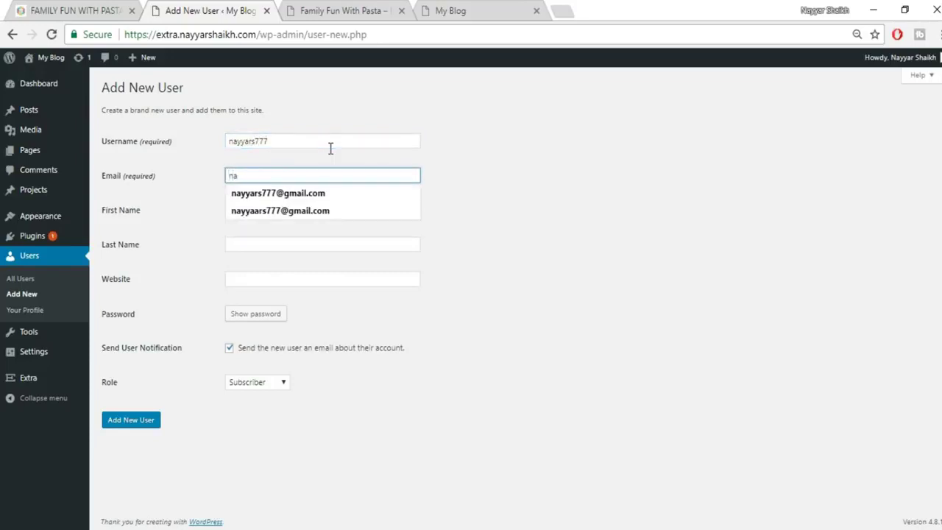
key(Down)
key(Return)
key(Tab)
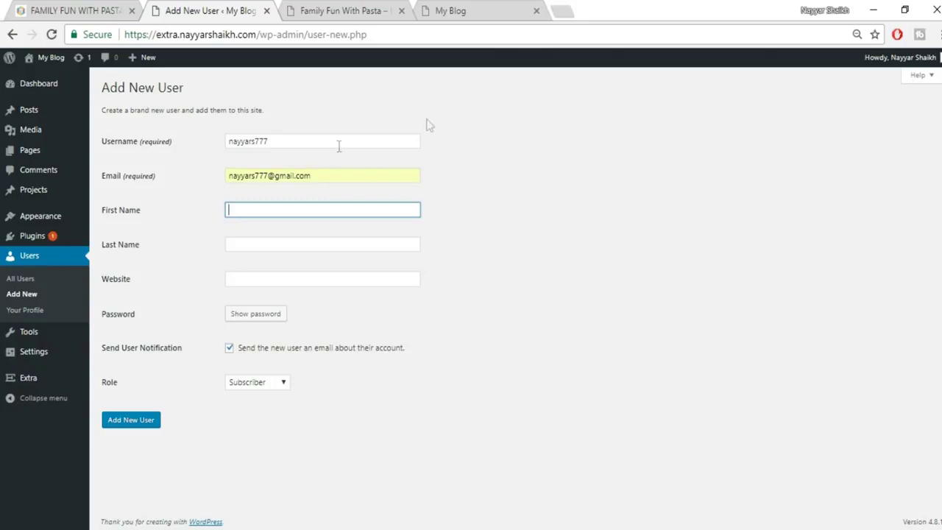
text(Nayyar)
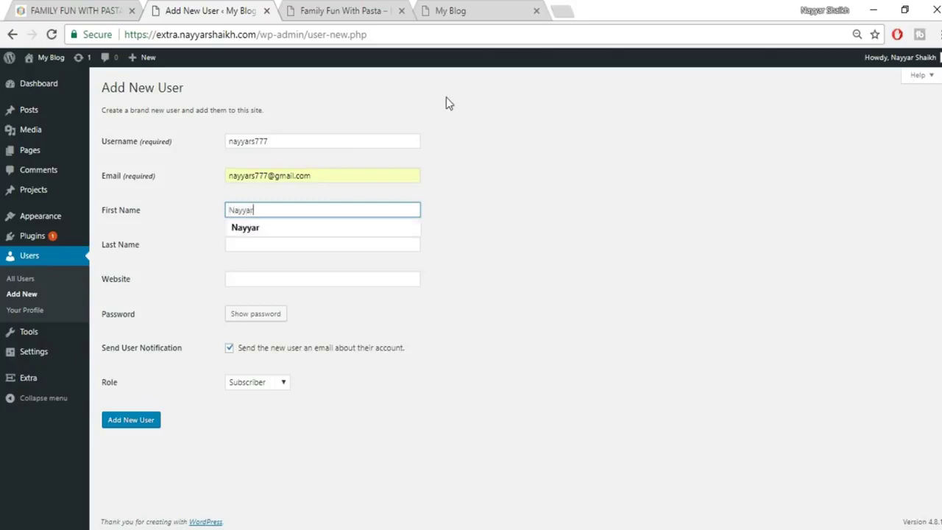
text(a)
key(BackSpace)
key(BackSpace)
key(BackSpace)
key(BackSpace)
key(BackSpace)
key(Tab)
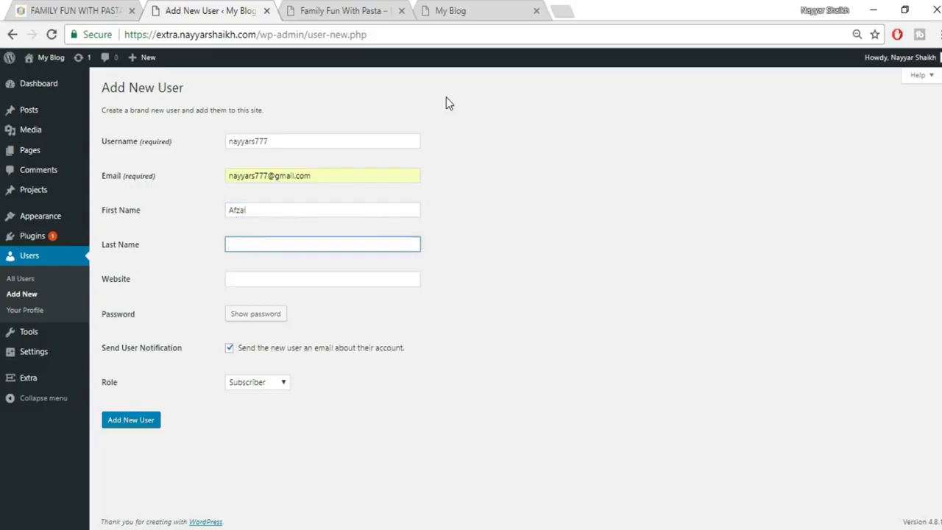
key(Tab)
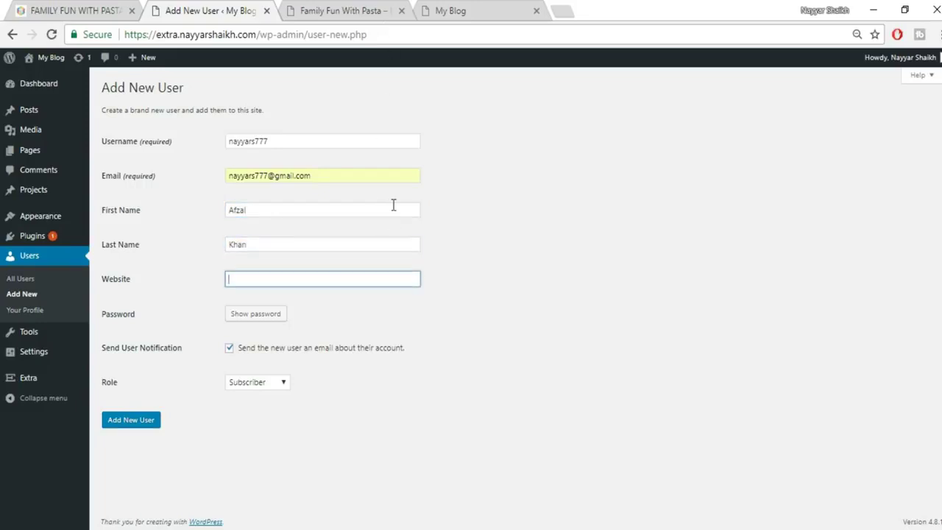
text(www.)
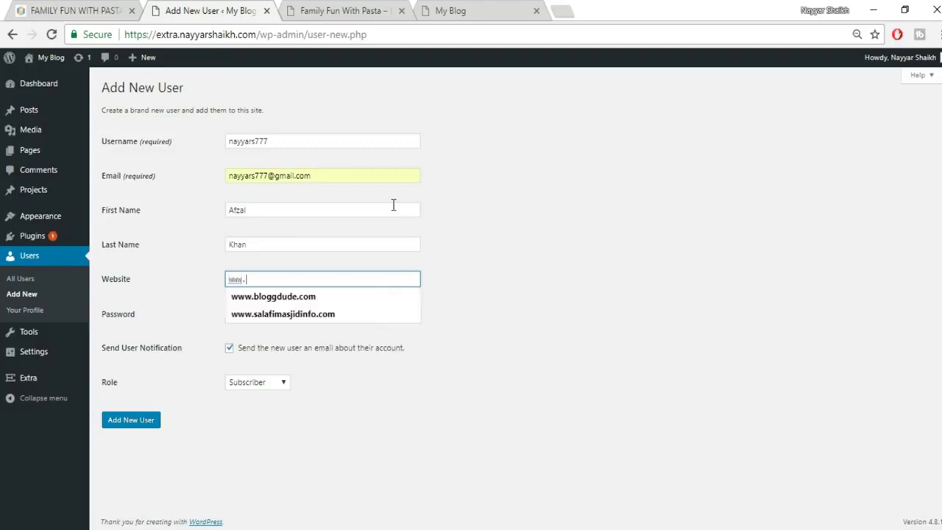
text(google.com)
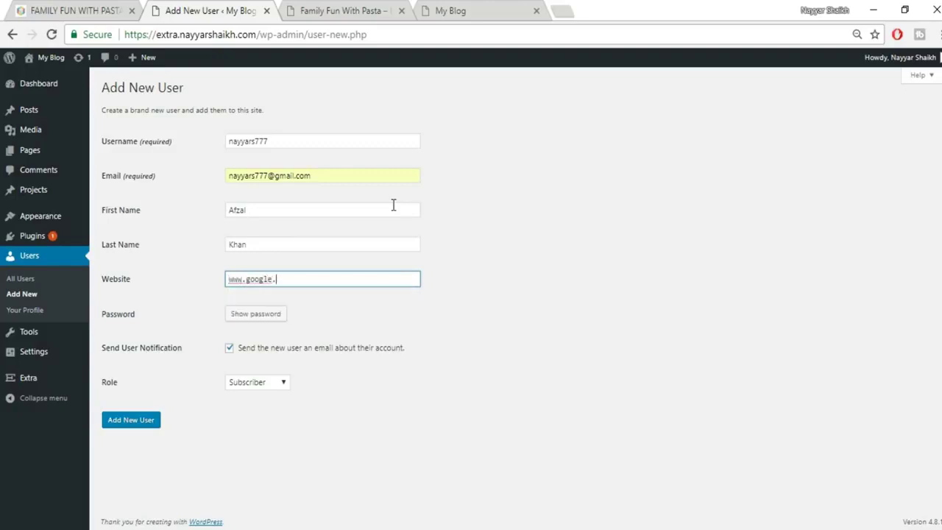
Replace the generated password with a custom one and set the role to Author.
click(255, 314)
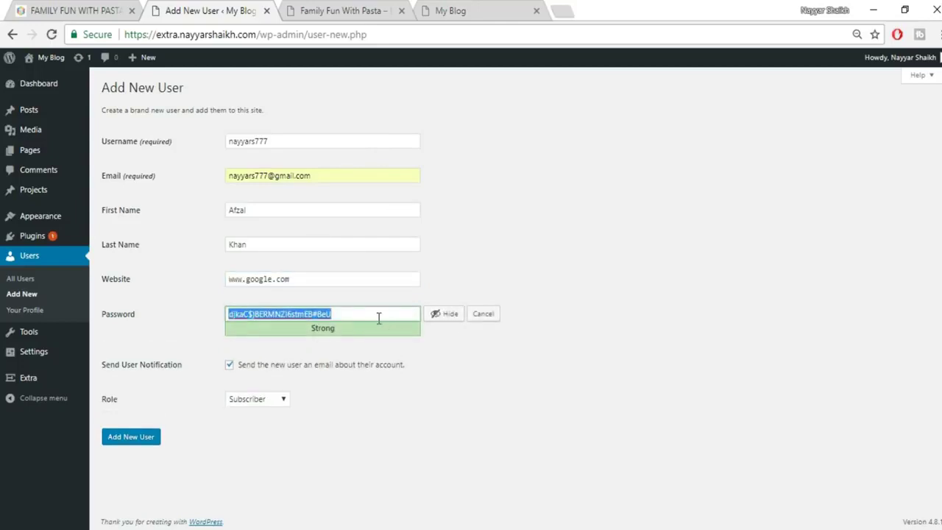
click(446, 316)
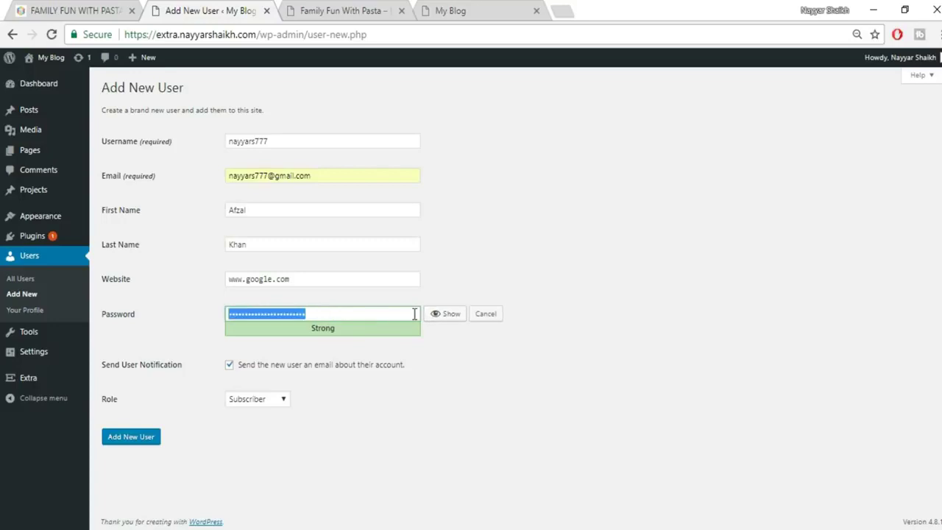
text(1234567890)
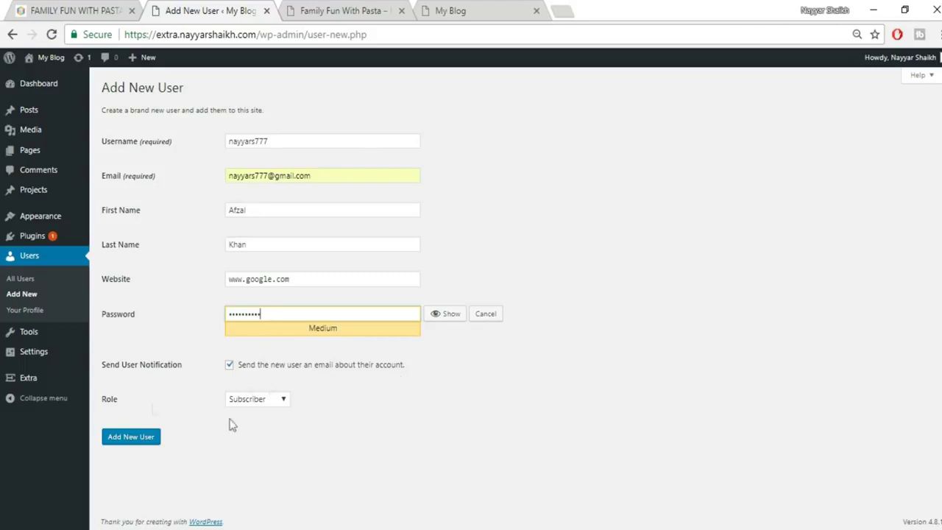
click(250, 398)
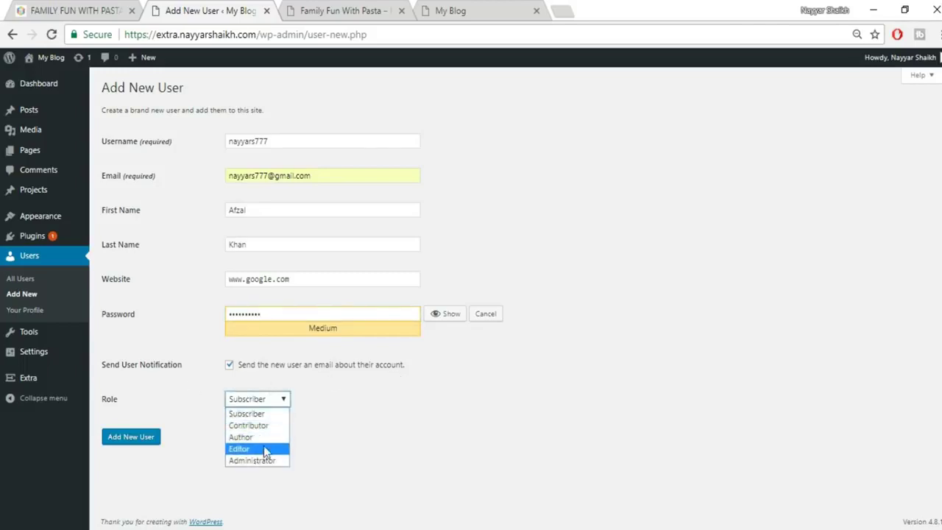
click(264, 436)
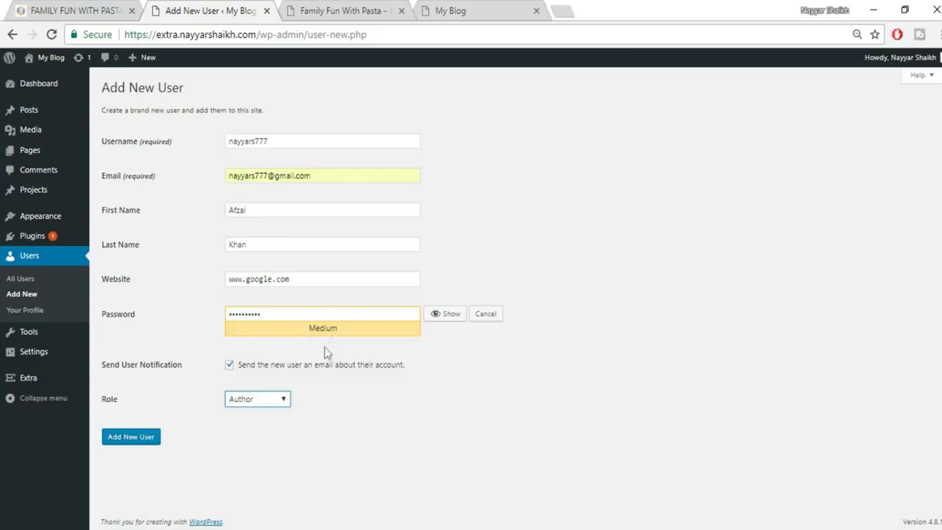
Keep Author as the role and create the new user account.
click(259, 399)
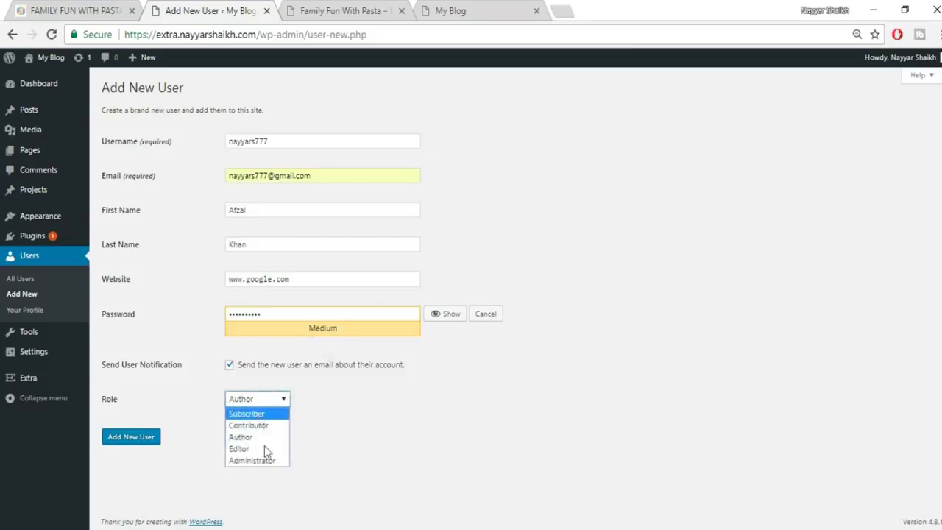
click(345, 425)
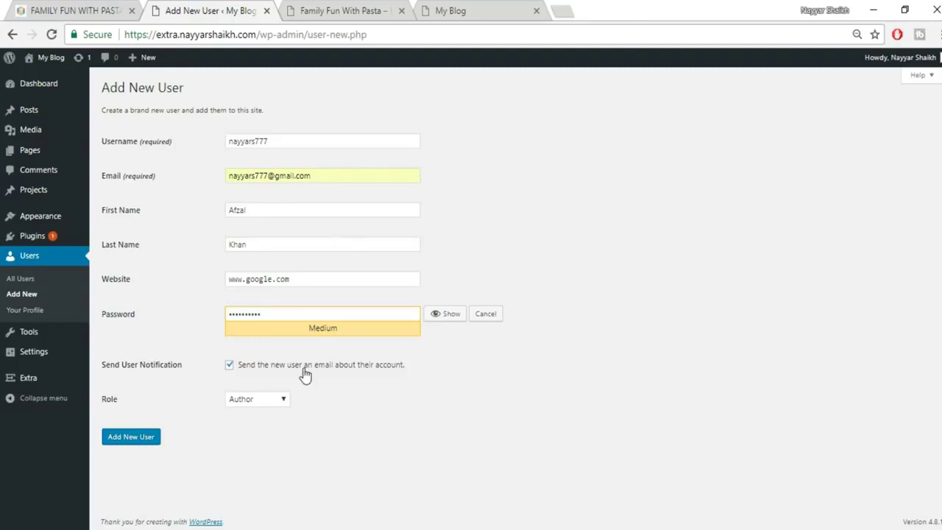
click(133, 439)
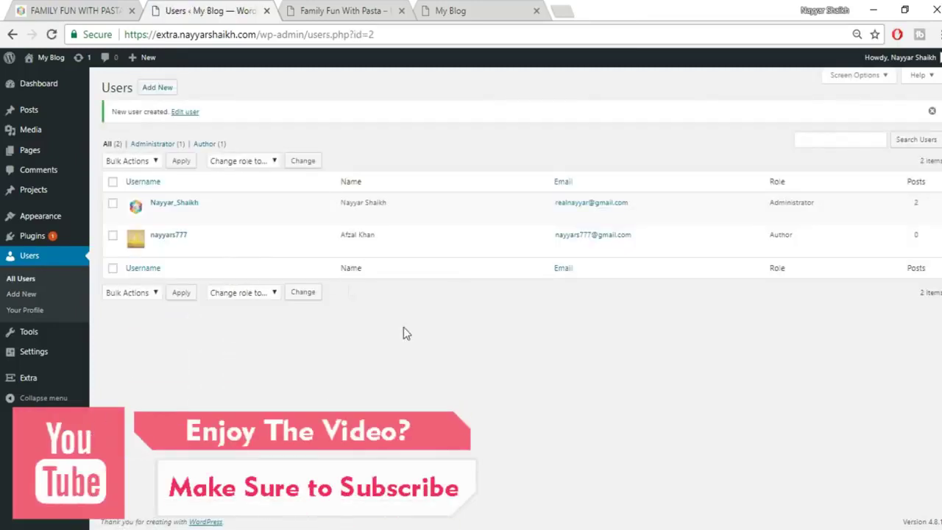
mouse_move(163, 253)
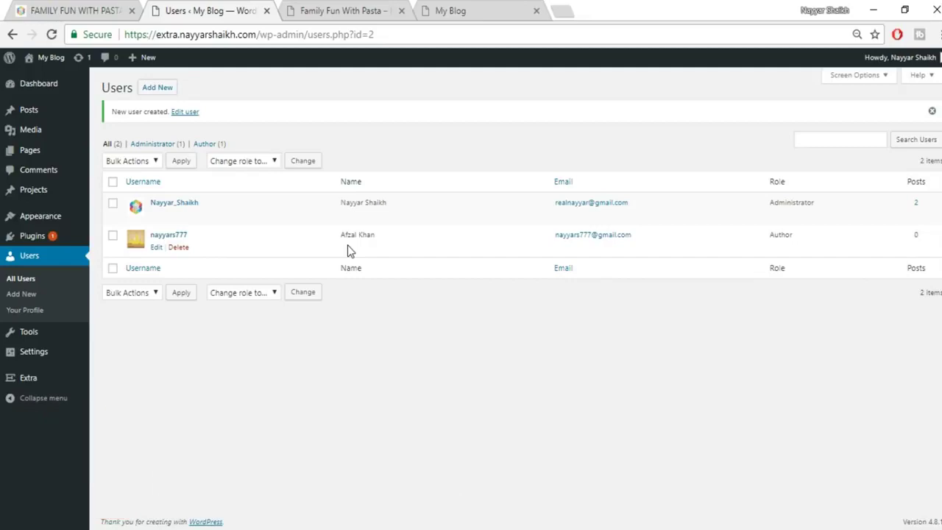
click(337, 10)
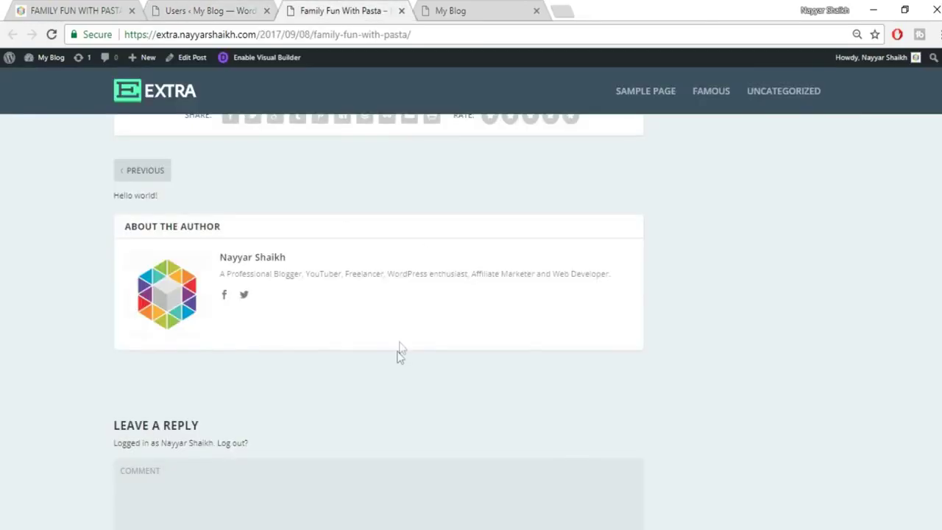
scroll(397, 355, up, 5)
scroll(396, 352, up, 10)
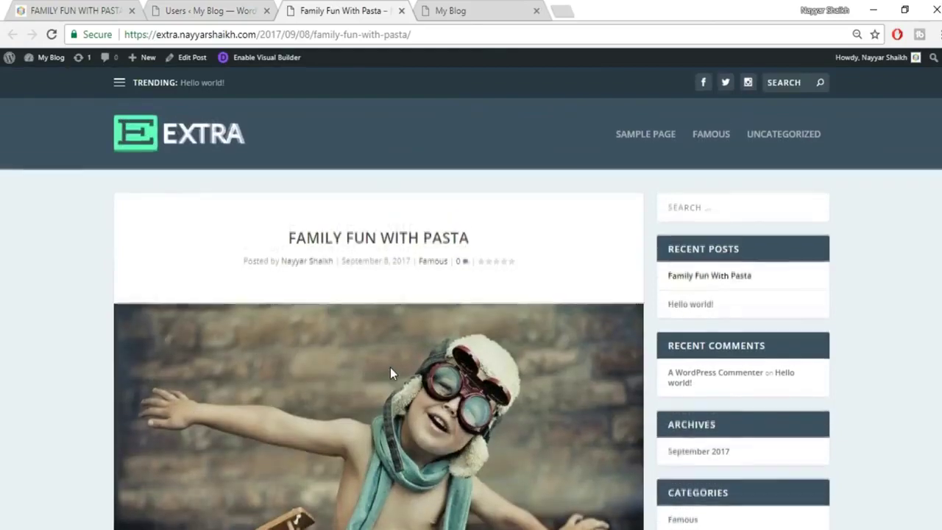
scroll(445, 304, down, 6)
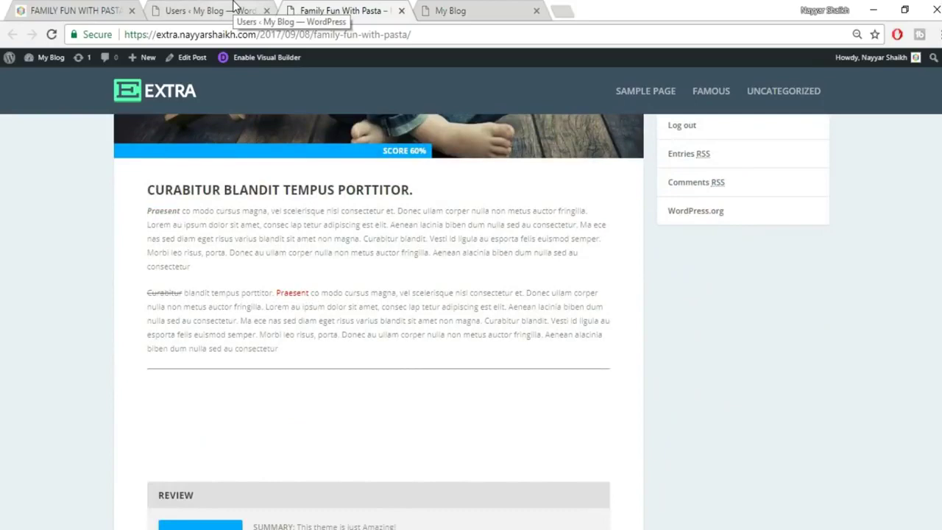
click(234, 7)
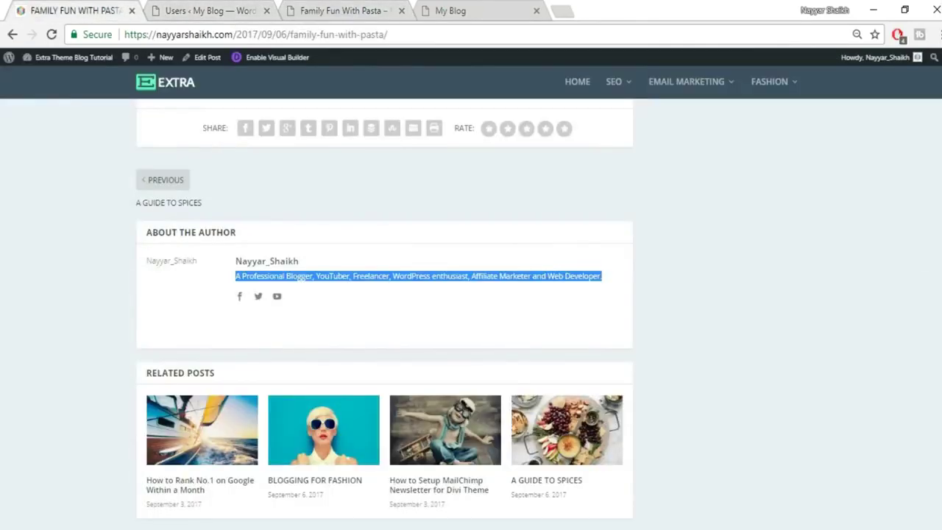
scroll(384, 313, up, 20)
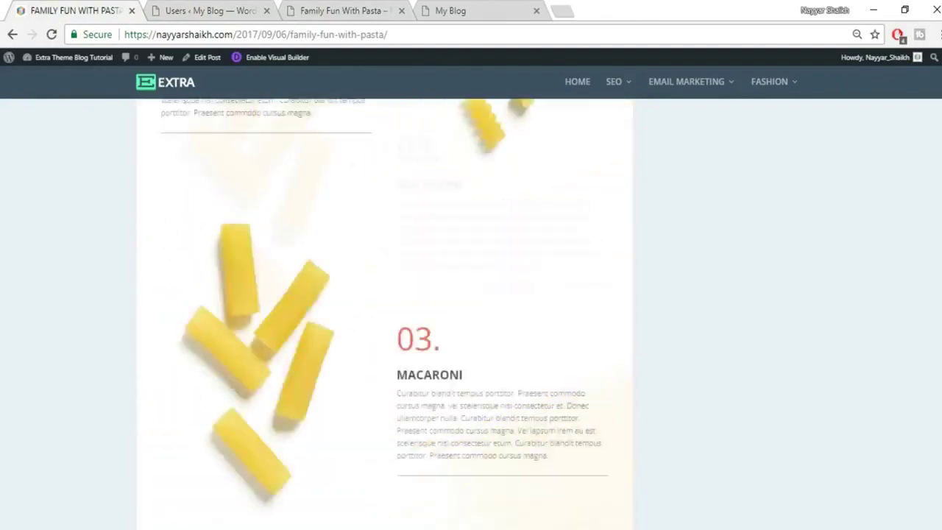
scroll(384, 313, up, 15)
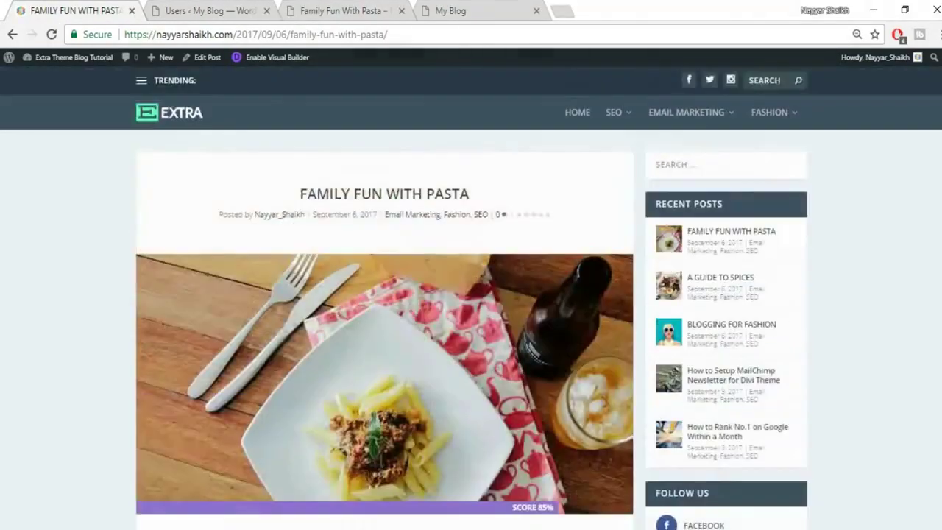
scroll(384, 314, down, 3)
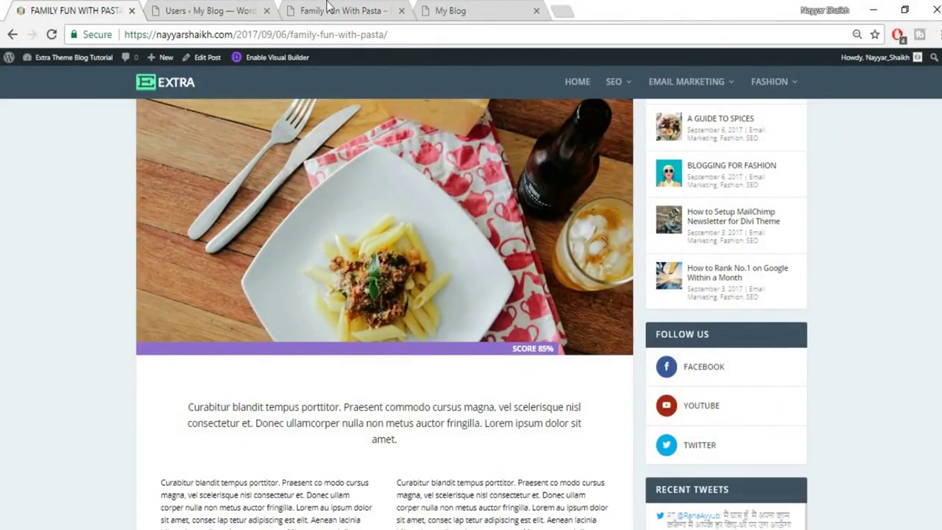
click(189, 9)
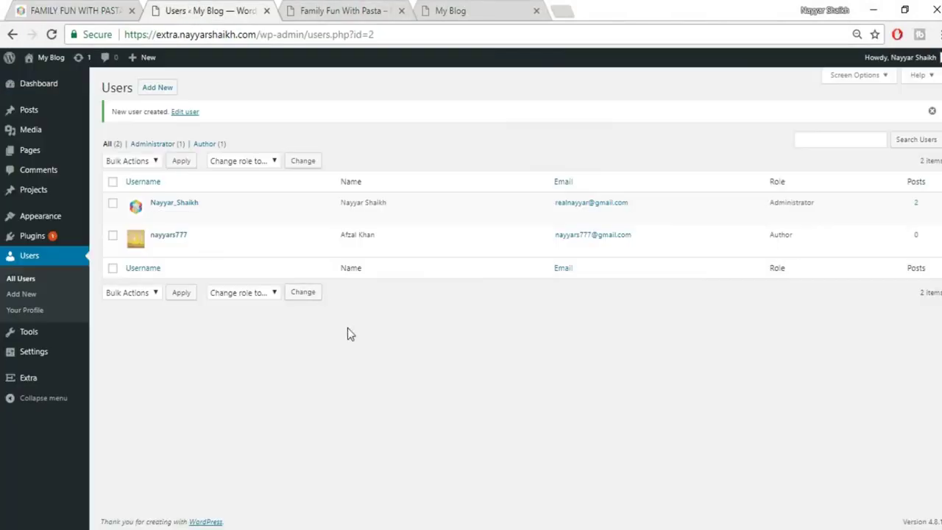
mouse_move(17, 118)
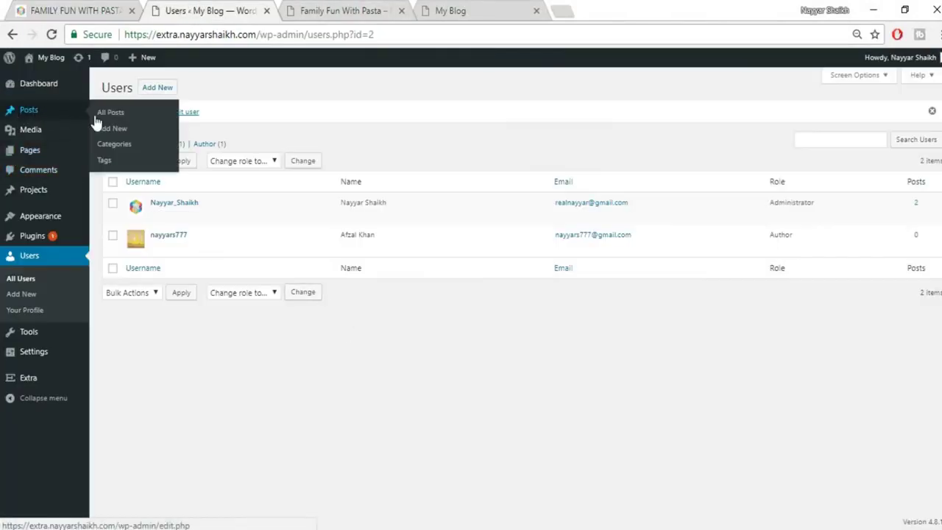
Start a new post and paste in the title FAMILY FUN WITH PASTA from the reference post.
click(125, 130)
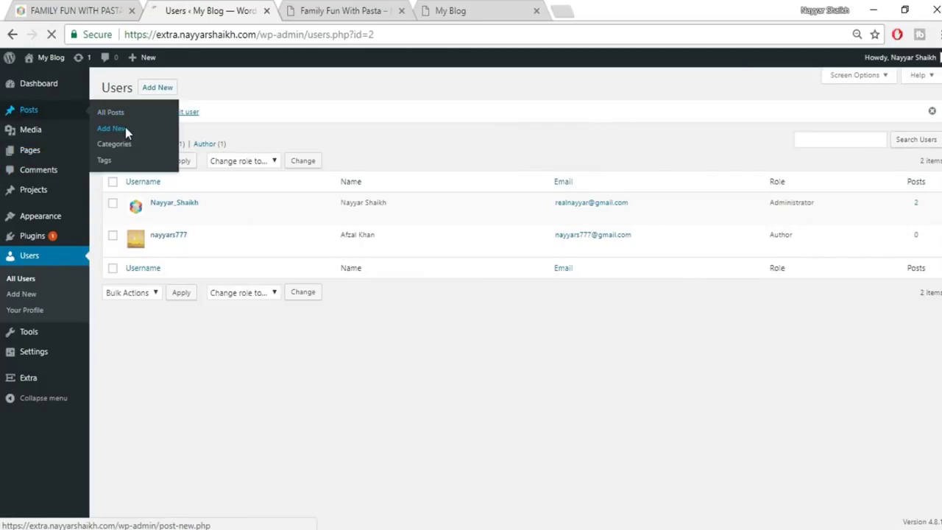
click(74, 9)
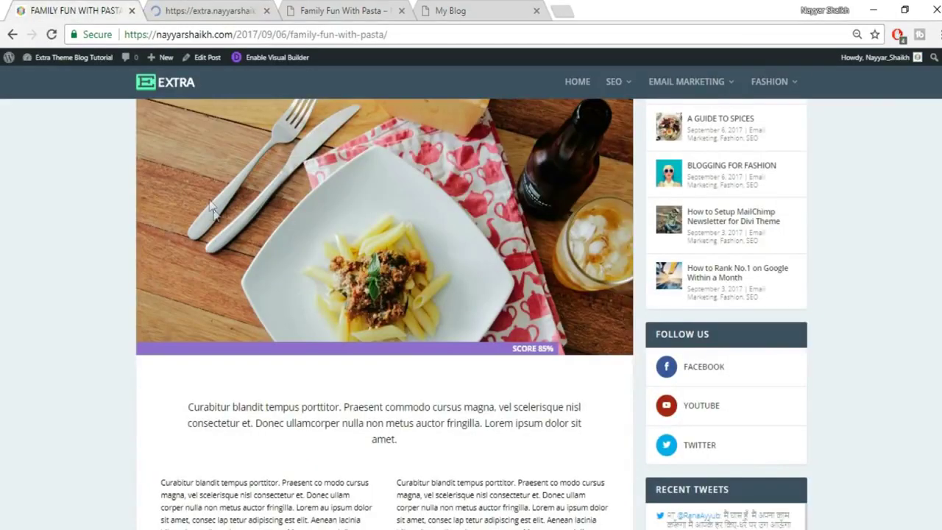
scroll(214, 213, up, 2)
drag(301, 204, 526, 200)
key(ctrl+c)
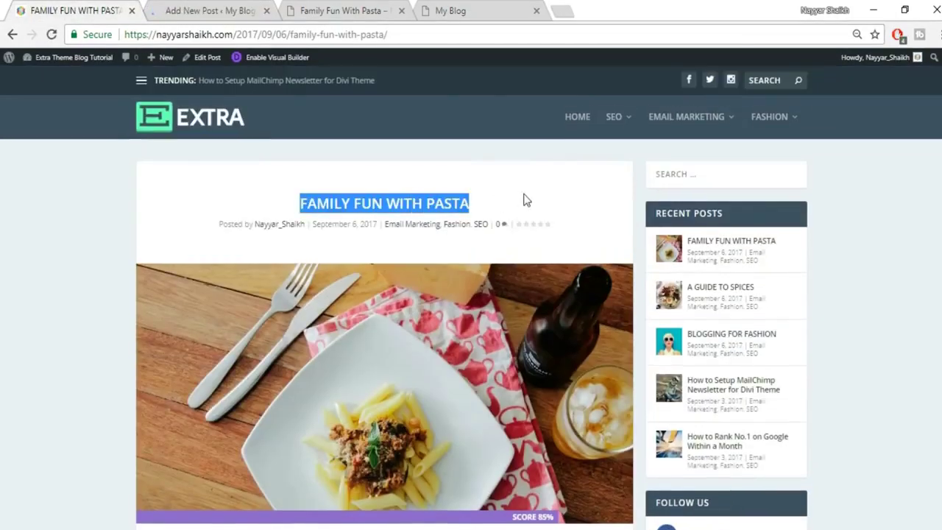
click(243, 6)
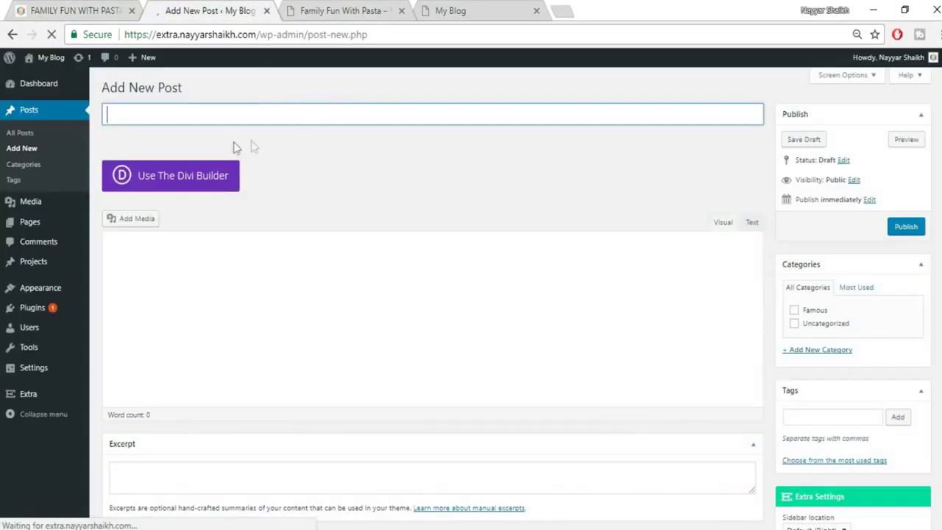
key(ctrl+v)
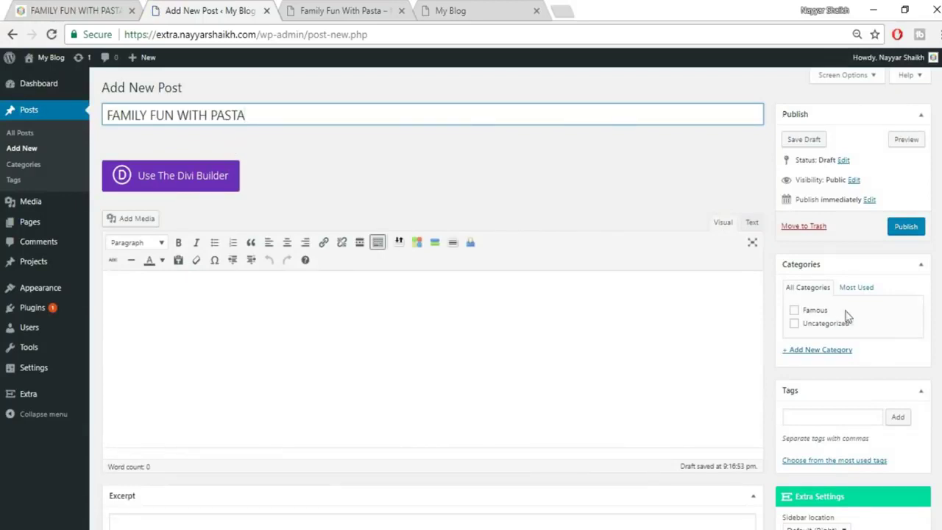
File the post under the Famous category and check the reference post's header image.
click(818, 311)
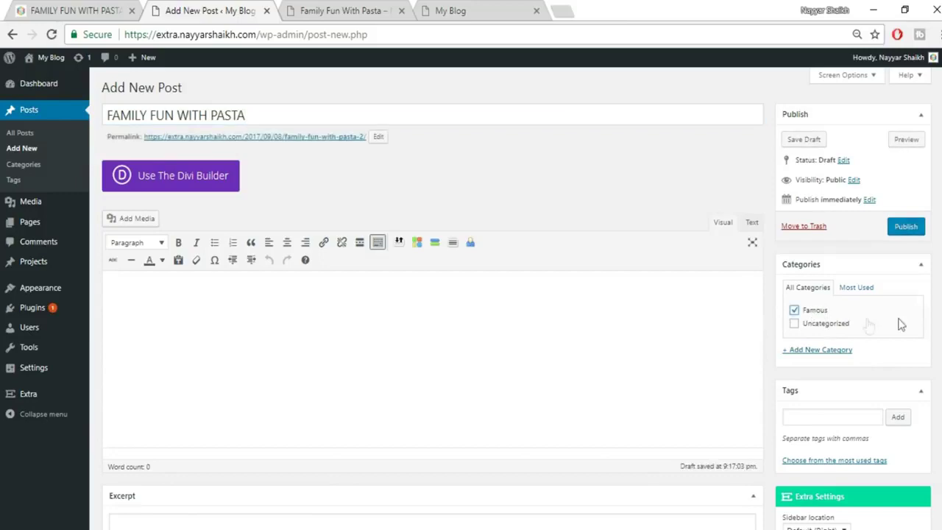
scroll(471, 295, down, 5)
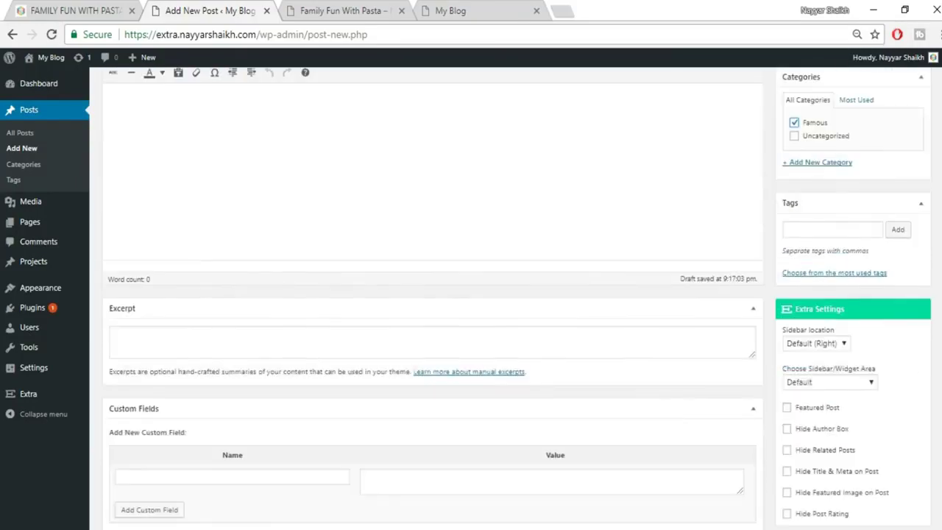
scroll(750, 389, down, 2)
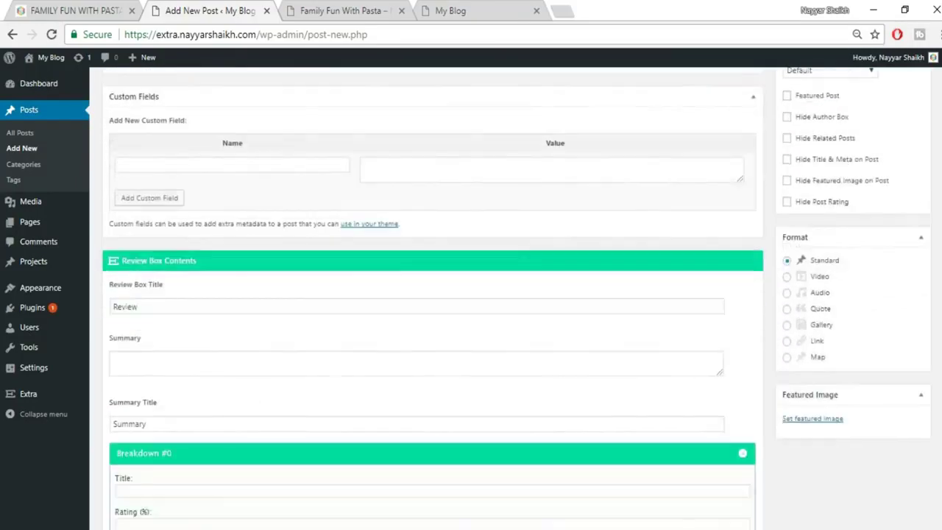
click(98, 7)
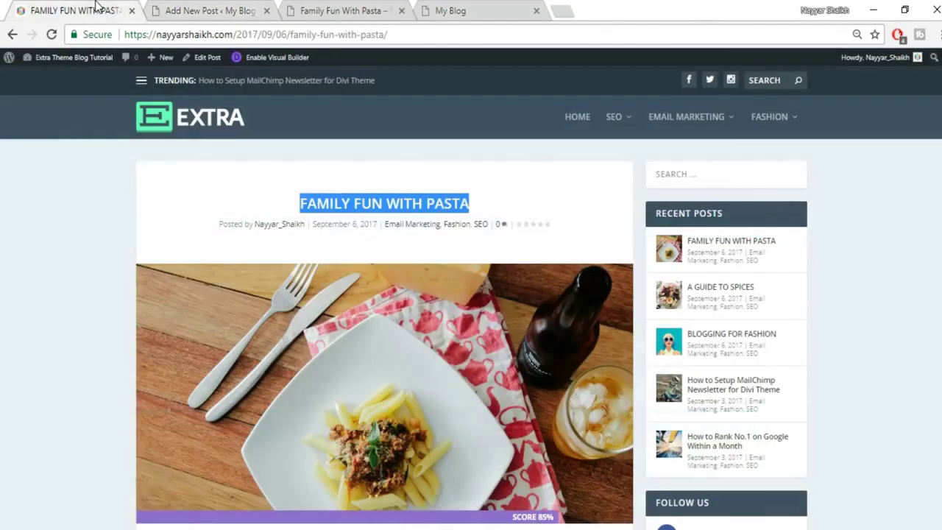
click(202, 11)
Upload the pasta photo elli-o-33861 and set it as the featured image.
click(831, 385)
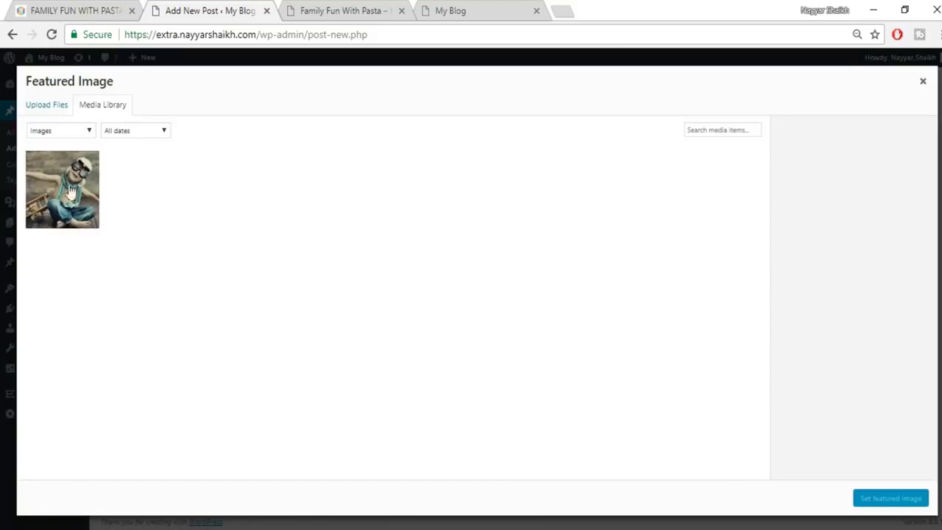
click(36, 106)
click(470, 285)
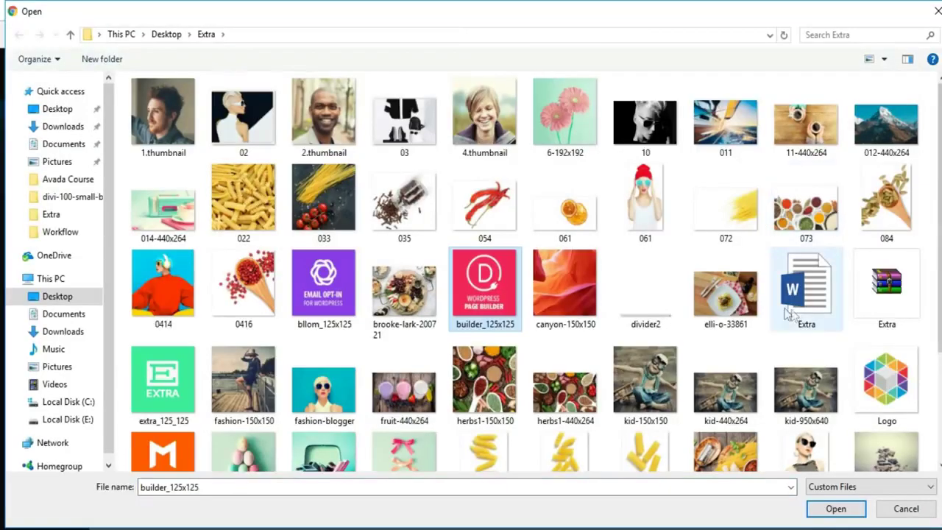
click(726, 300)
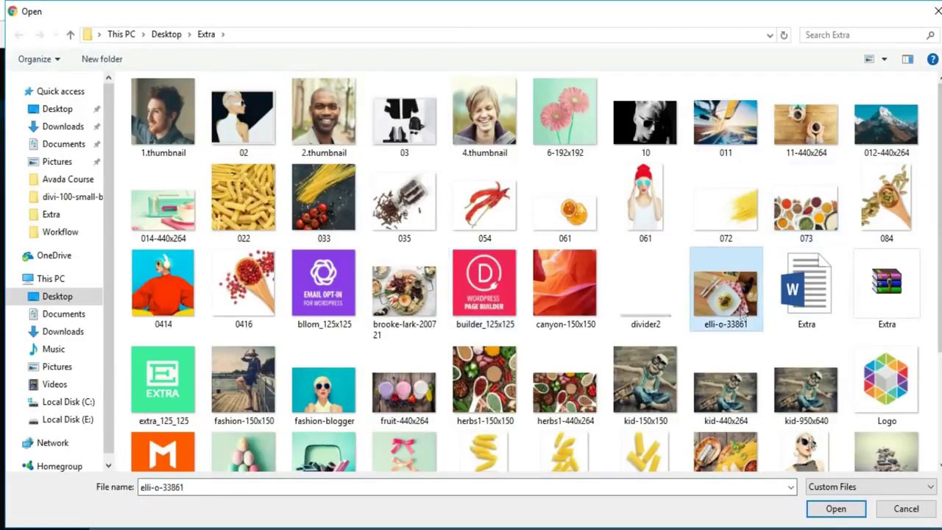
click(831, 509)
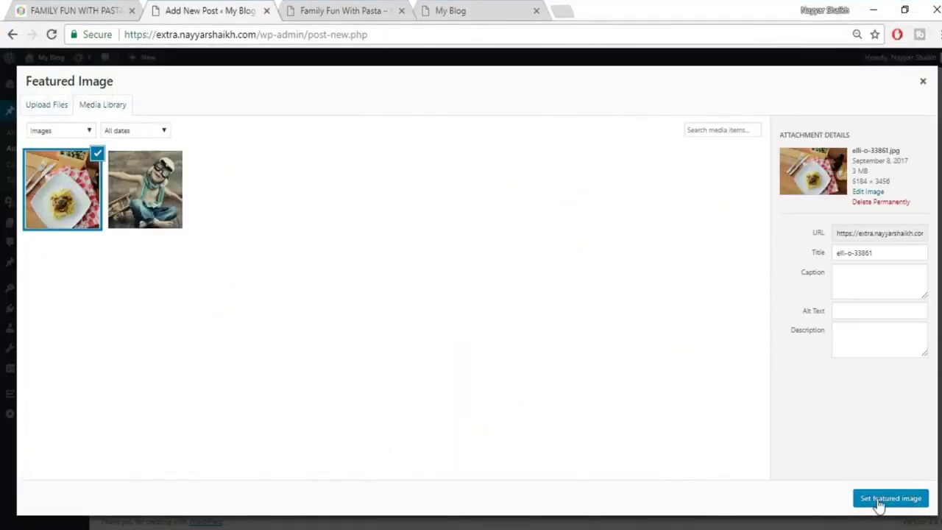
click(882, 499)
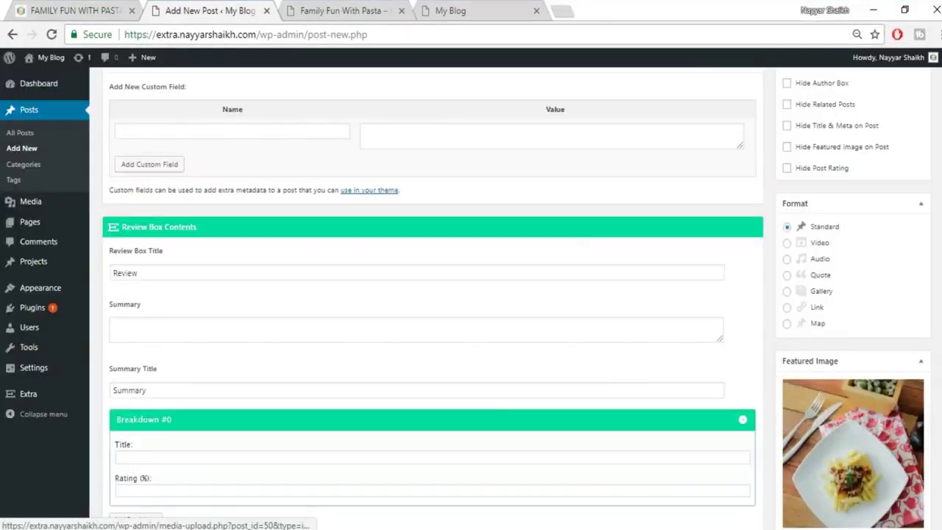
Publish the FAMILY FUN WITH PASTA post.
scroll(865, 483, down, 1)
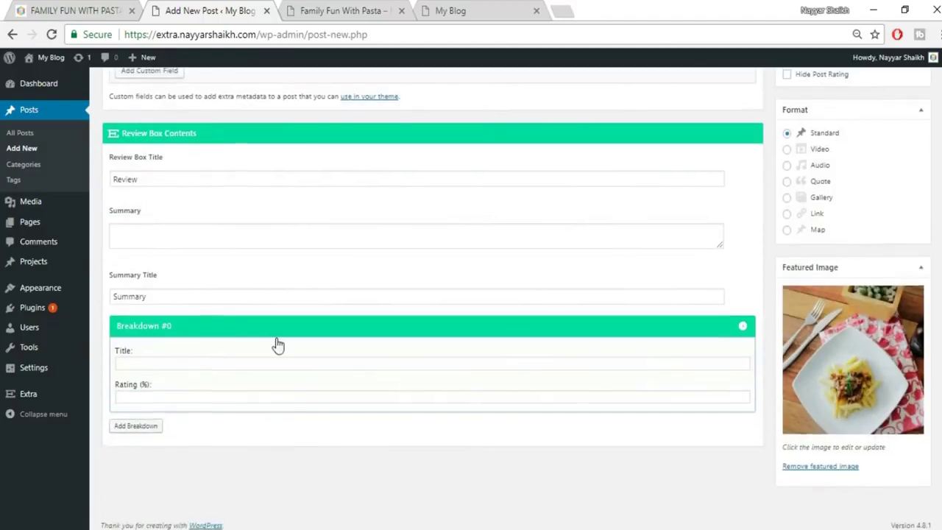
scroll(276, 340, up, 2)
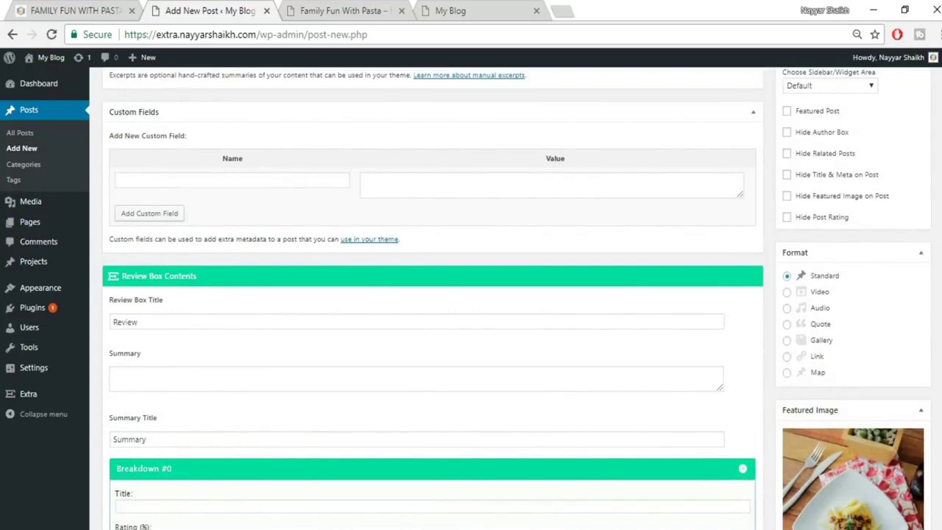
scroll(433, 295, up, 10)
click(905, 228)
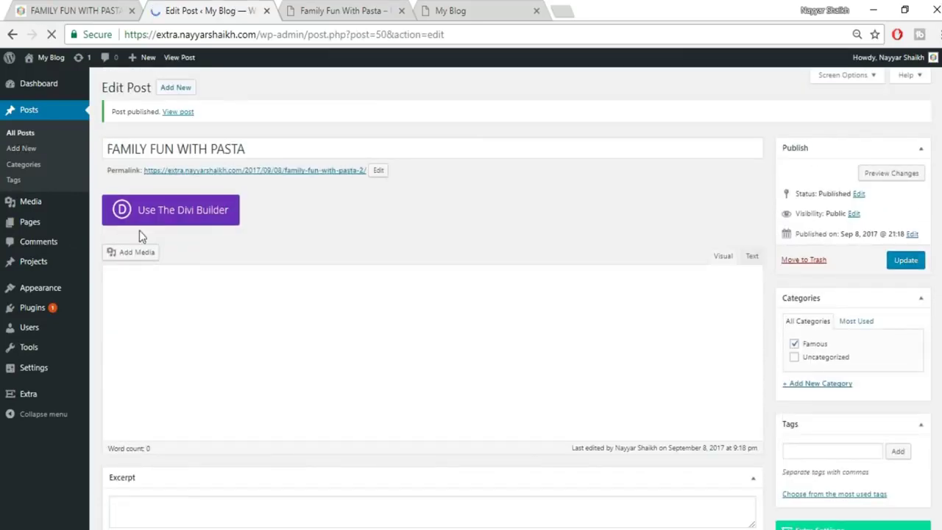
Switch the post to the Divi Builder and open it in the Visual Builder.
click(201, 223)
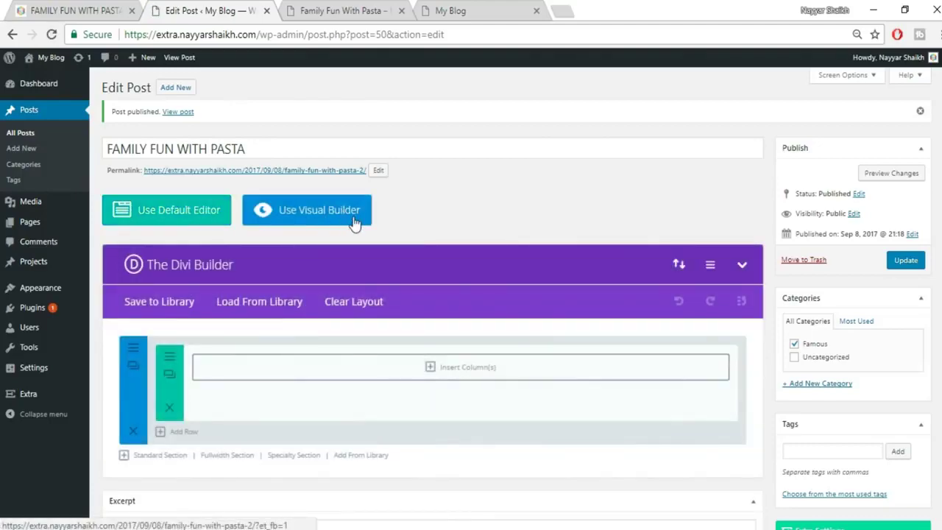
click(354, 223)
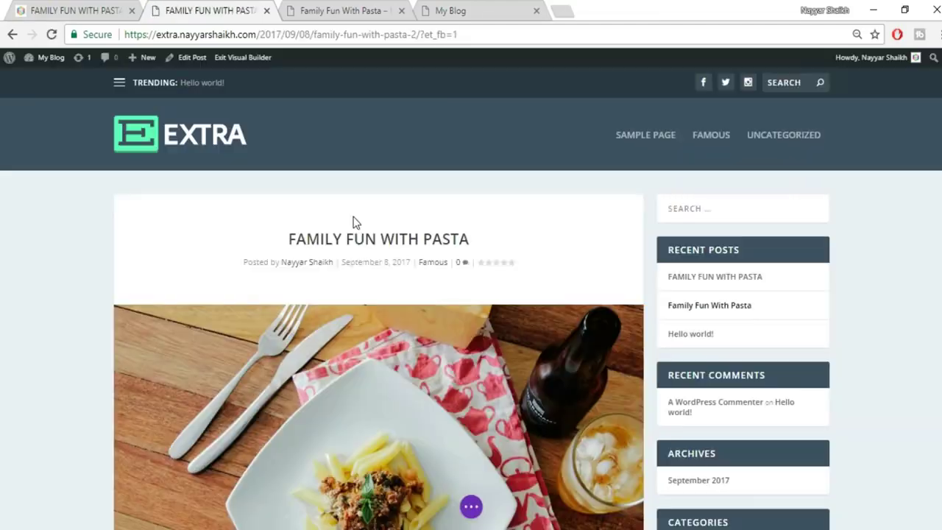
scroll(470, 294, down, 6)
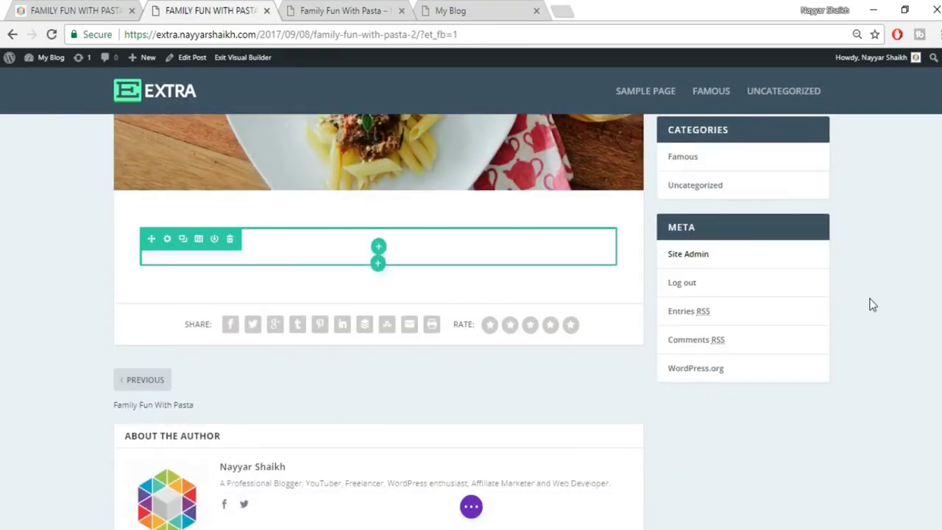
scroll(871, 304, up, 5)
Copy the intro paragraph from the live reference post.
click(85, 9)
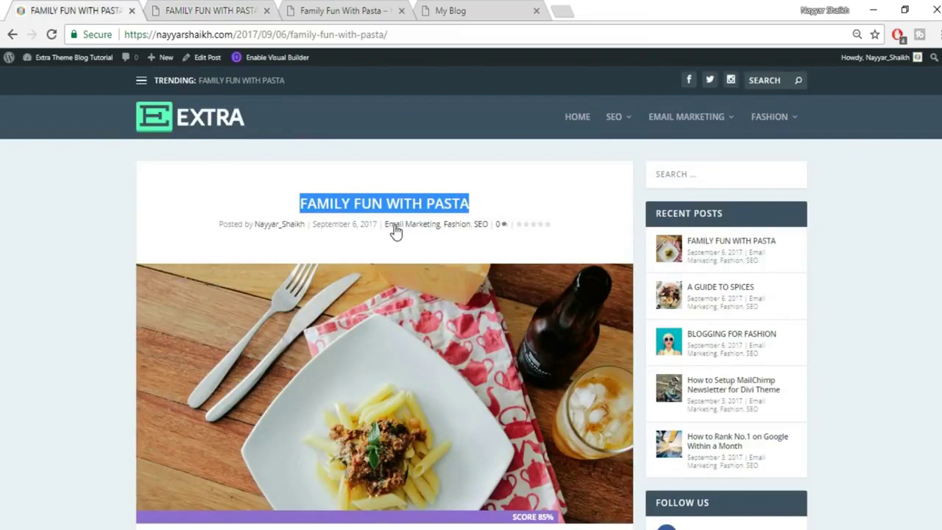
scroll(395, 230, down, 4)
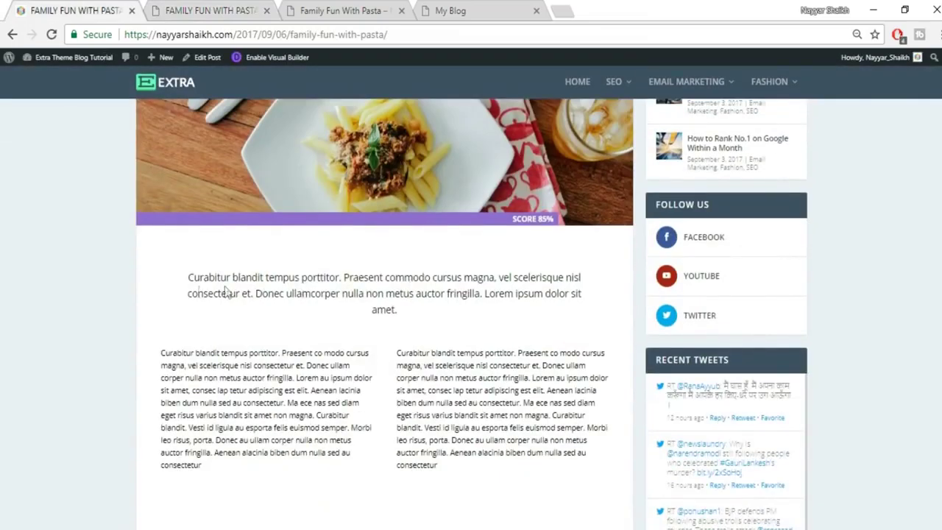
drag(187, 278, 470, 323)
key(ctrl+c)
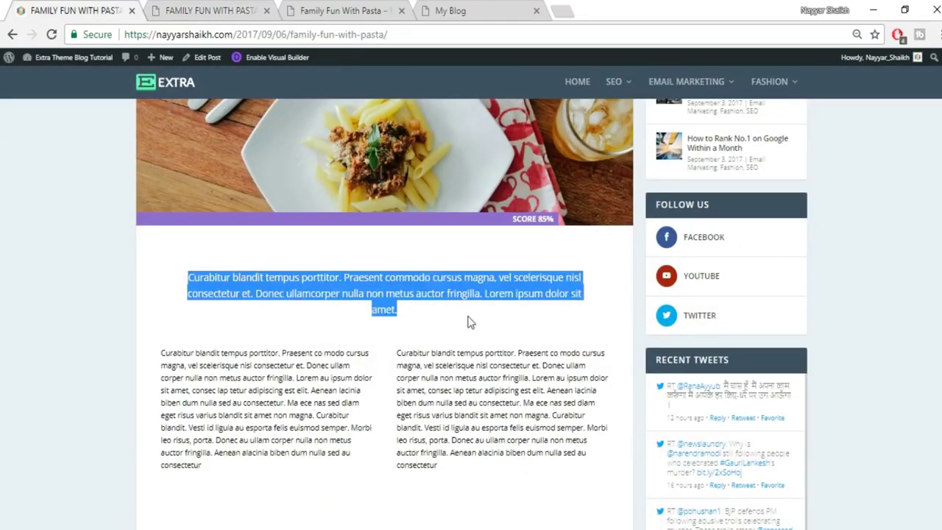
click(220, 10)
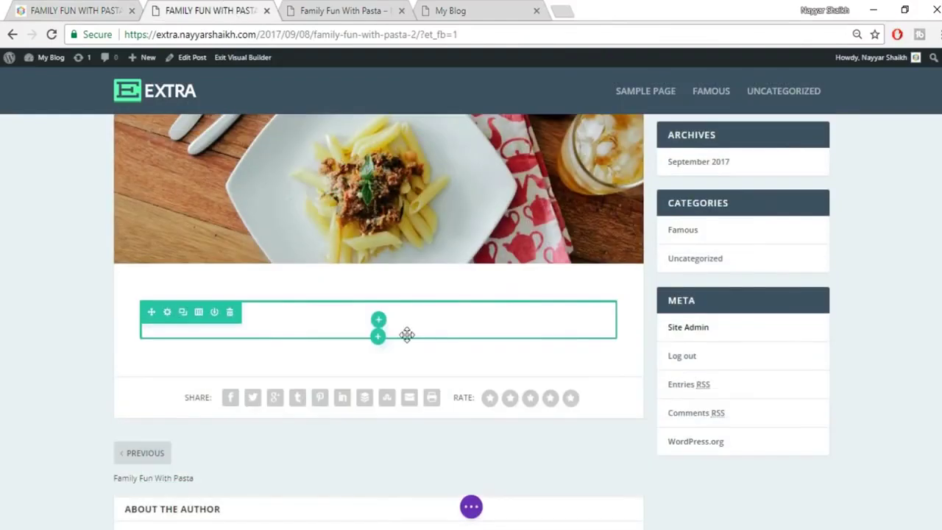
mouse_move(368, 330)
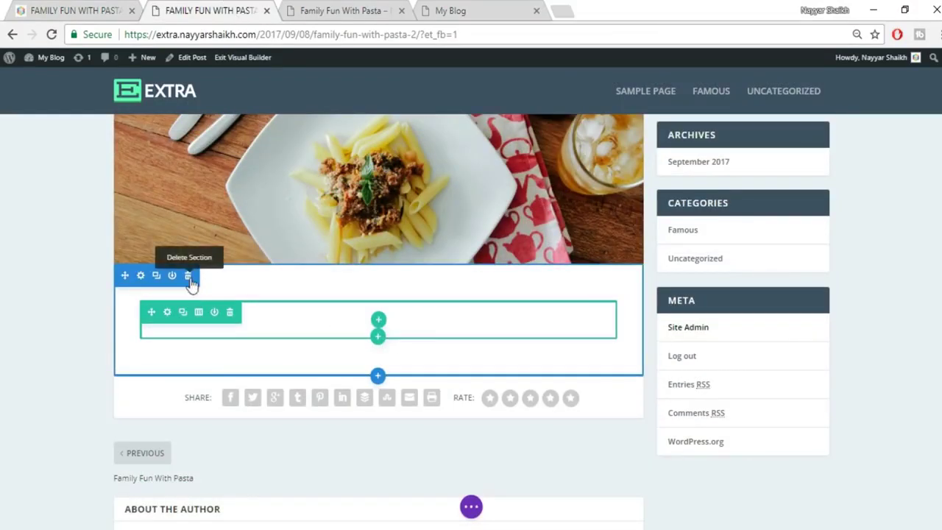
Replace the empty row with a one-column row.
click(188, 277)
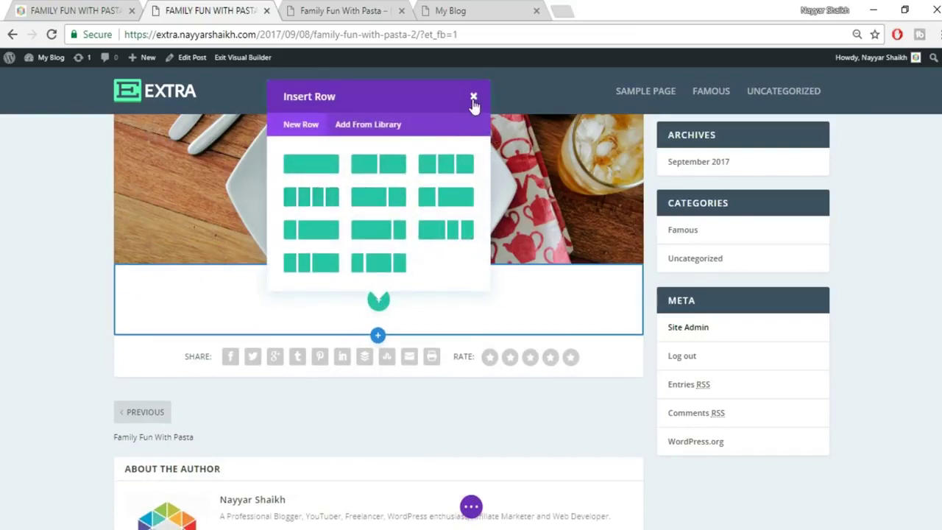
click(319, 162)
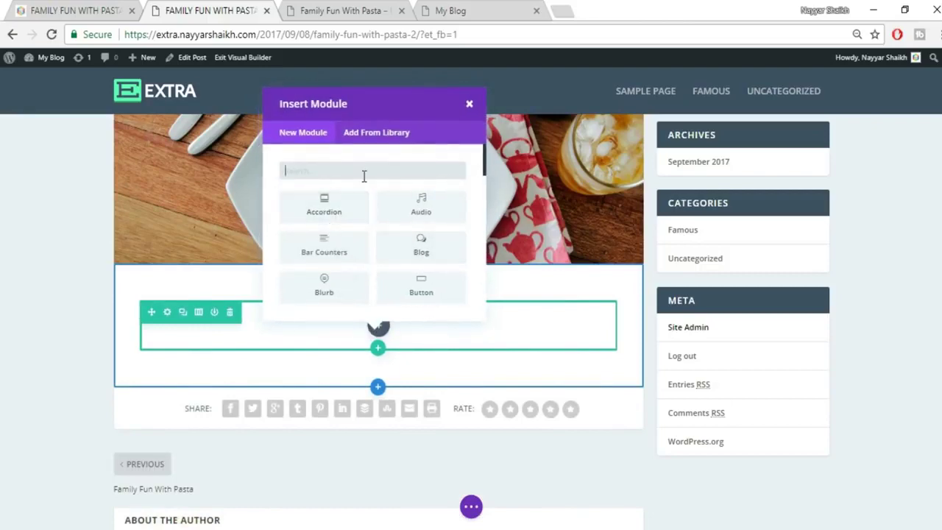
right_click(6, 5)
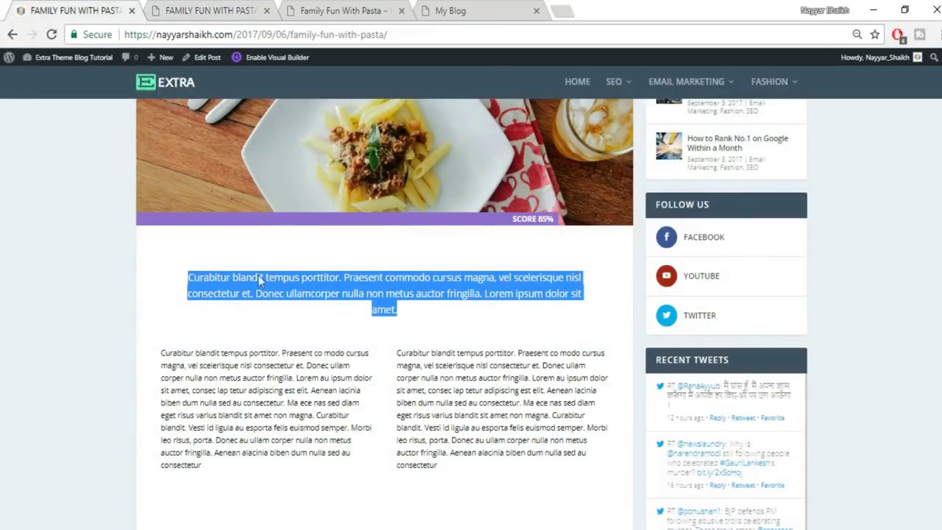
click(223, 9)
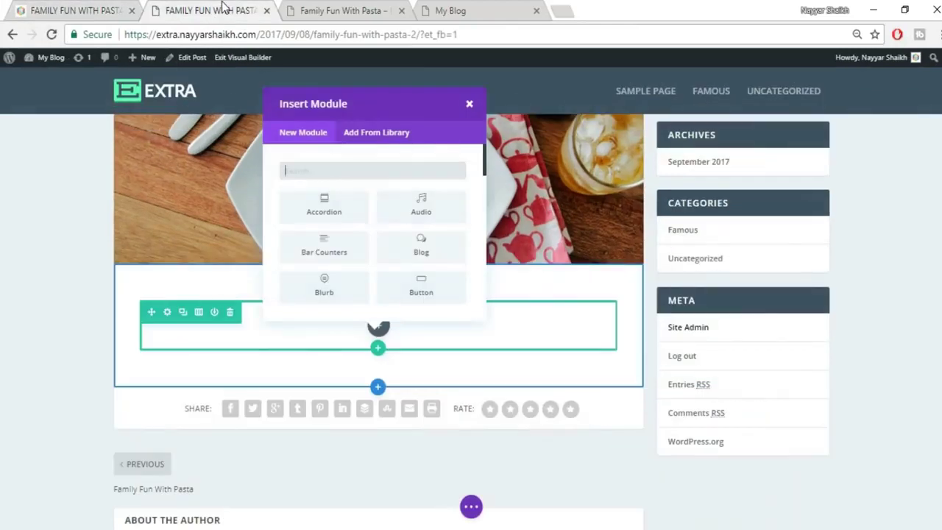
Add a Text module and paste the intro paragraph in Text mode.
text(tex)
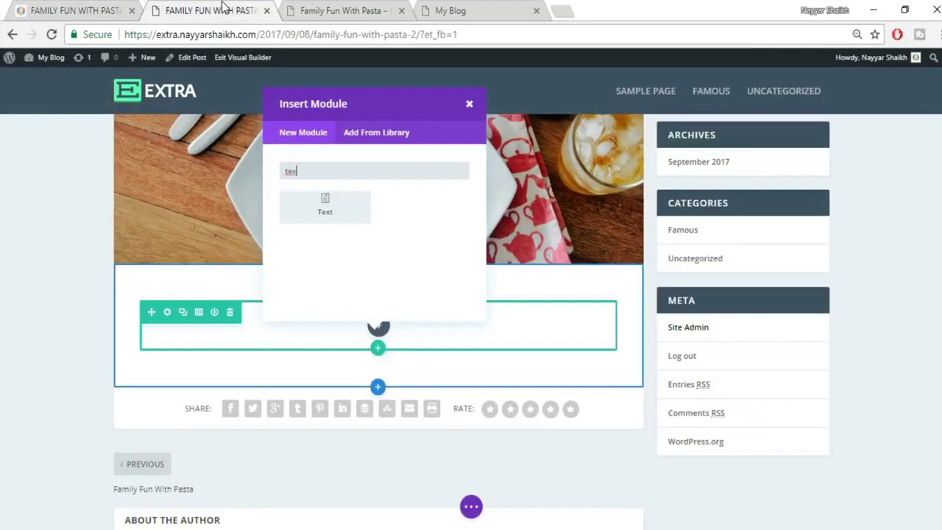
click(331, 221)
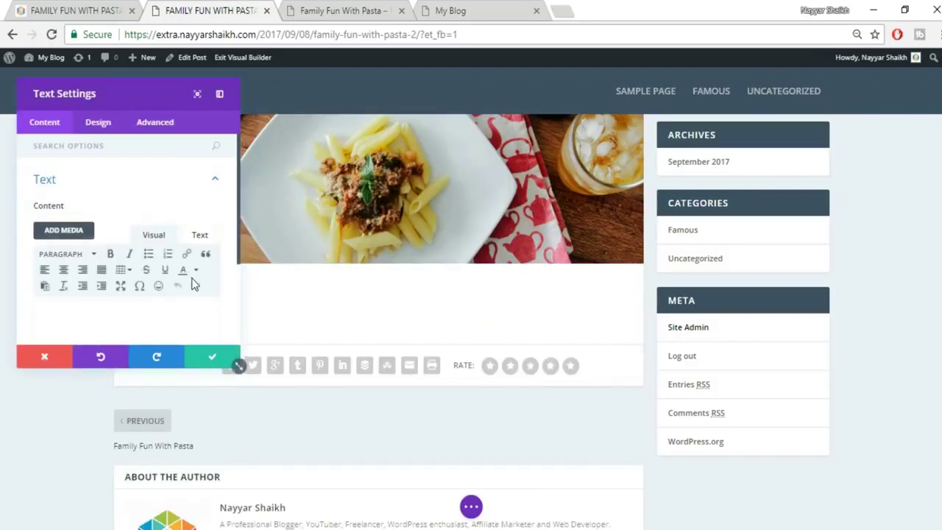
scroll(197, 277, down, 1)
click(202, 169)
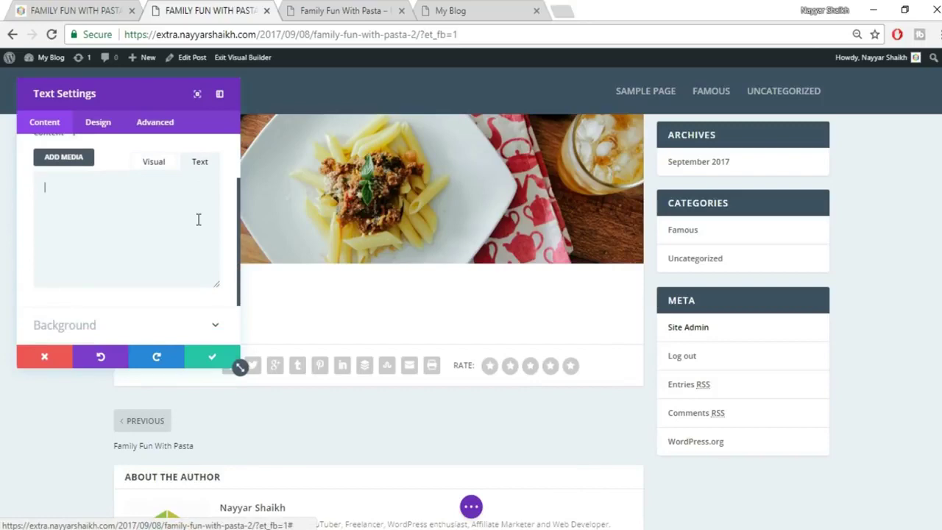
key(ctrl+v)
drag(140, 86, 796, 142)
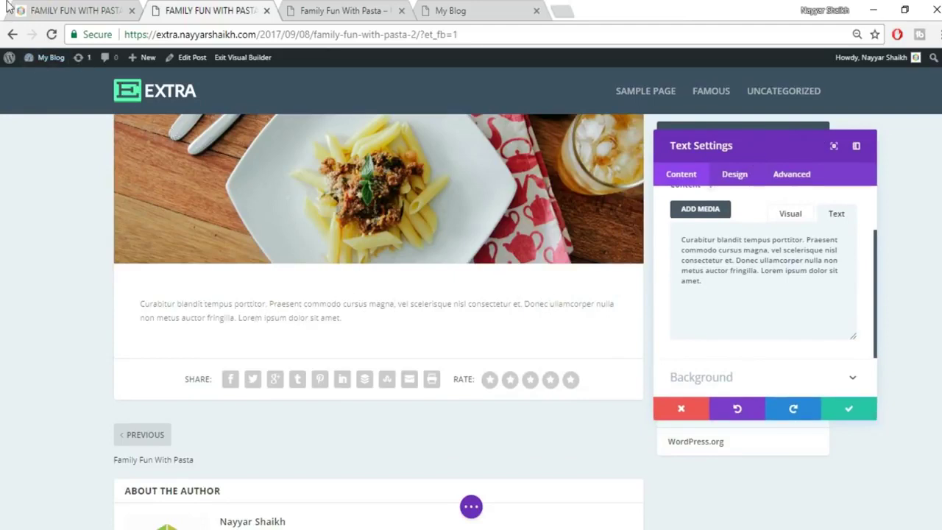
Centre-align the intro paragraph, checking it against the live post.
click(55, 7)
click(413, 296)
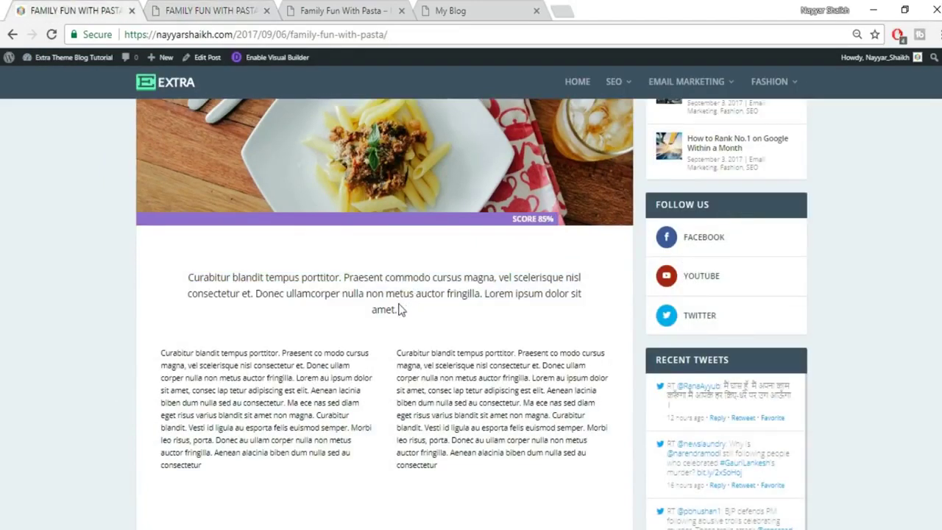
click(219, 7)
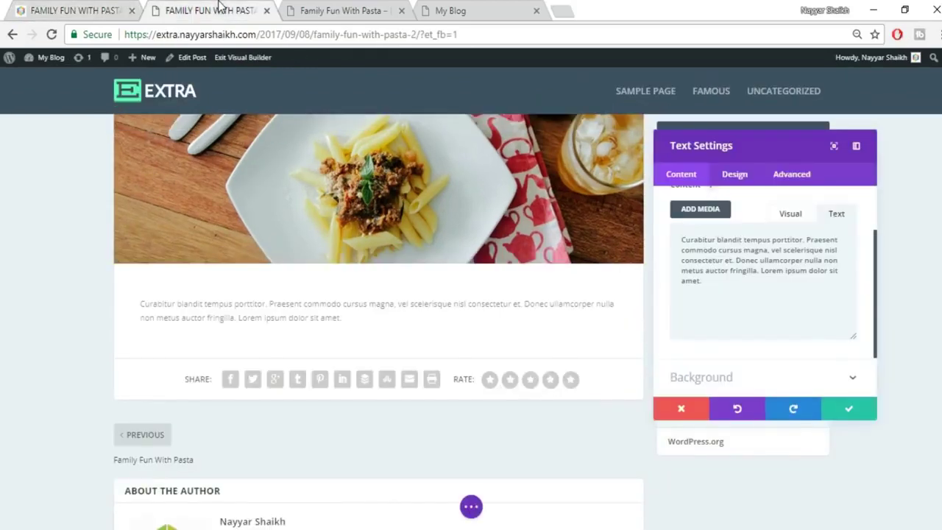
click(790, 213)
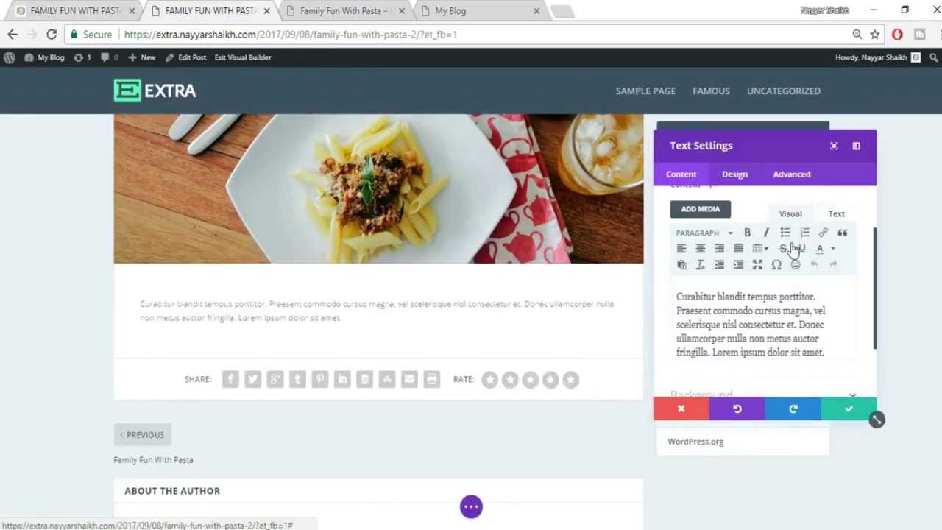
click(700, 250)
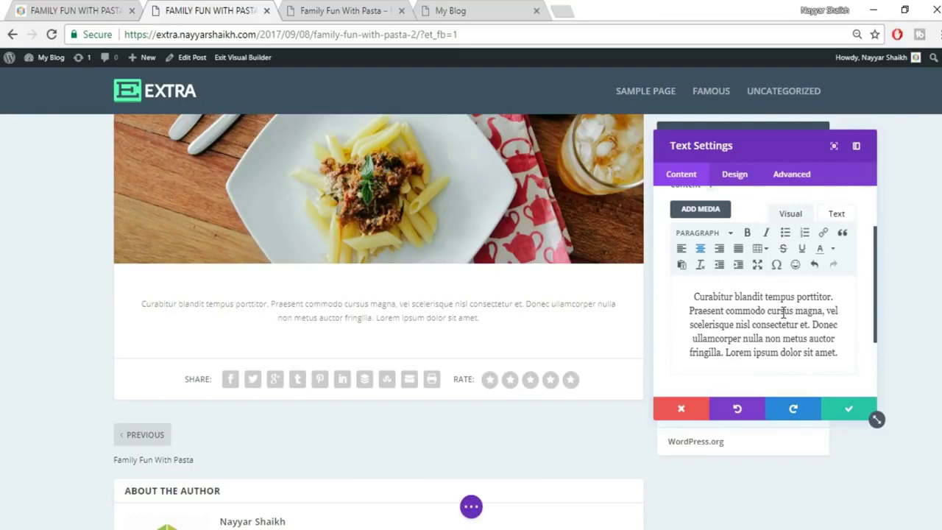
click(118, 10)
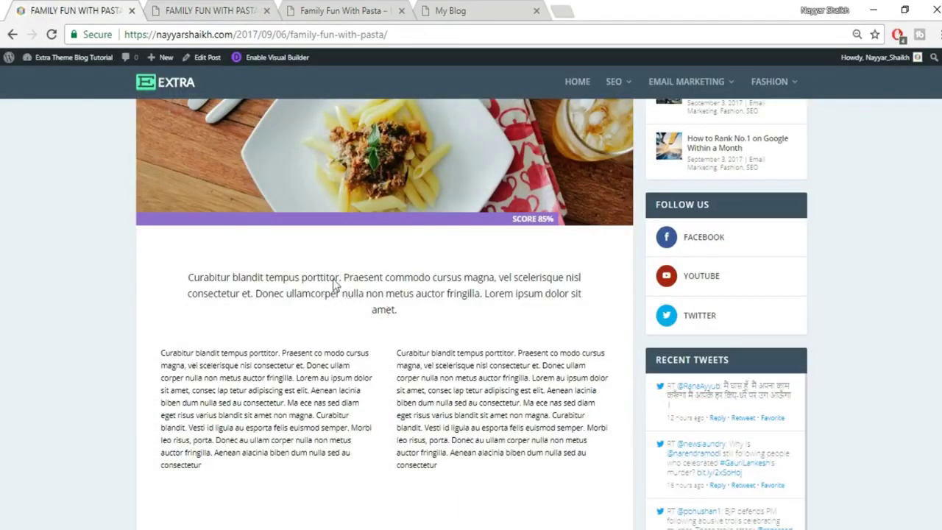
click(169, 9)
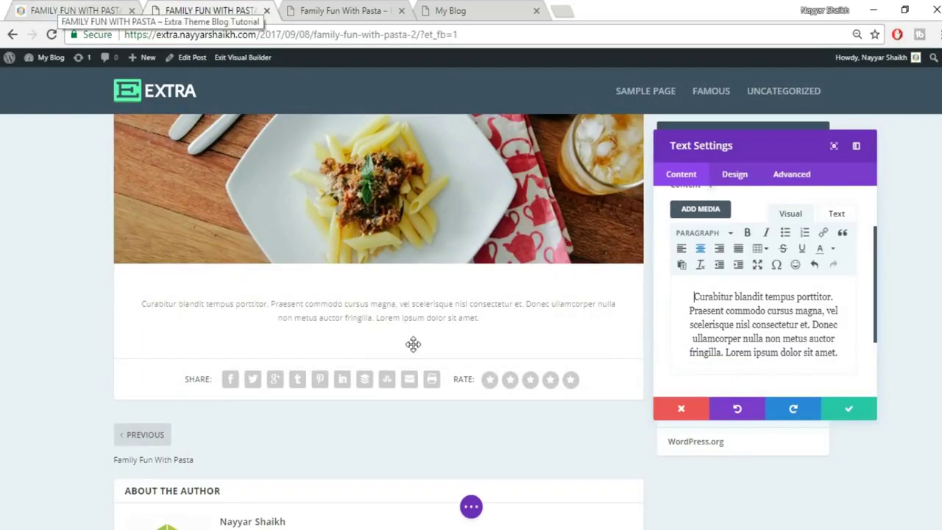
click(77, 10)
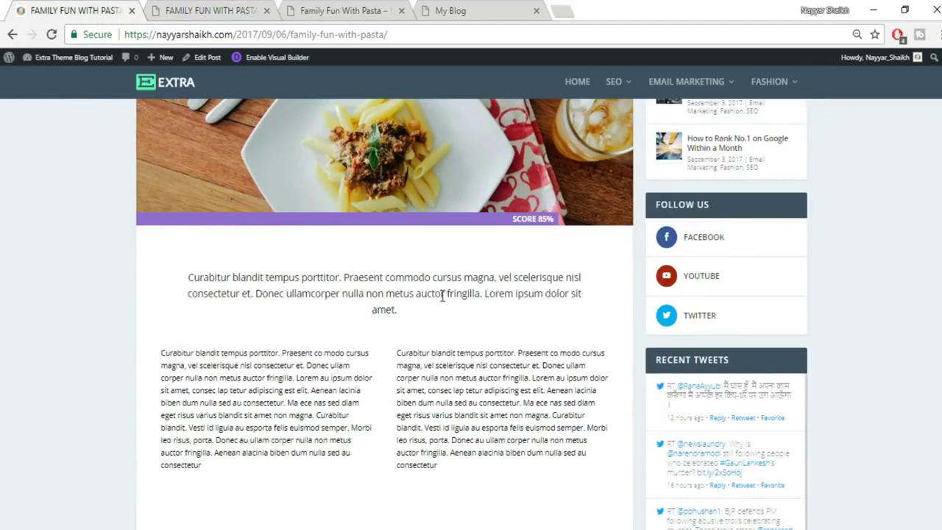
click(256, 12)
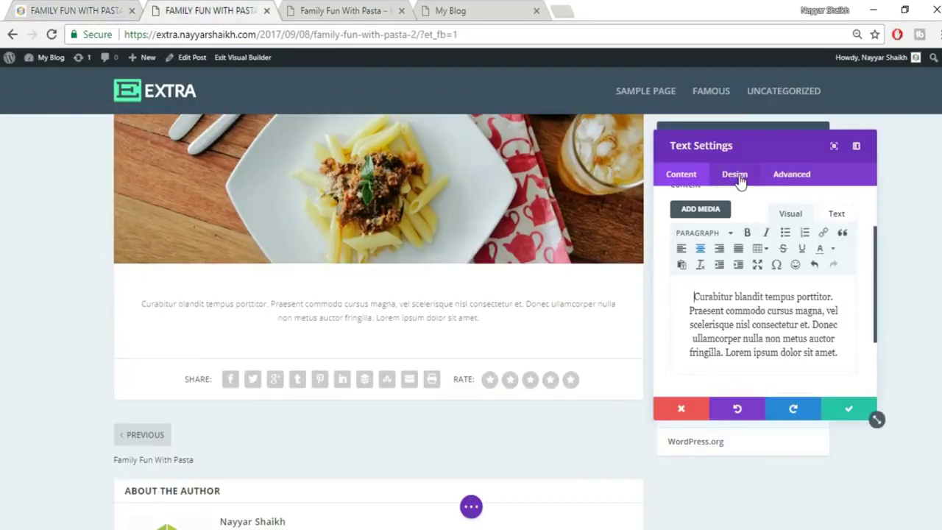
In the Text module's Design settings, set text orientation to Center.
click(738, 177)
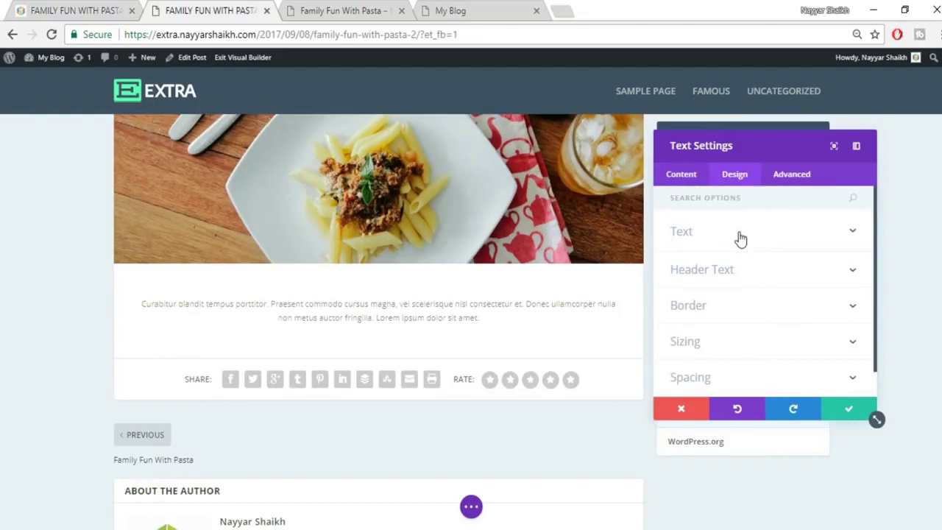
click(740, 239)
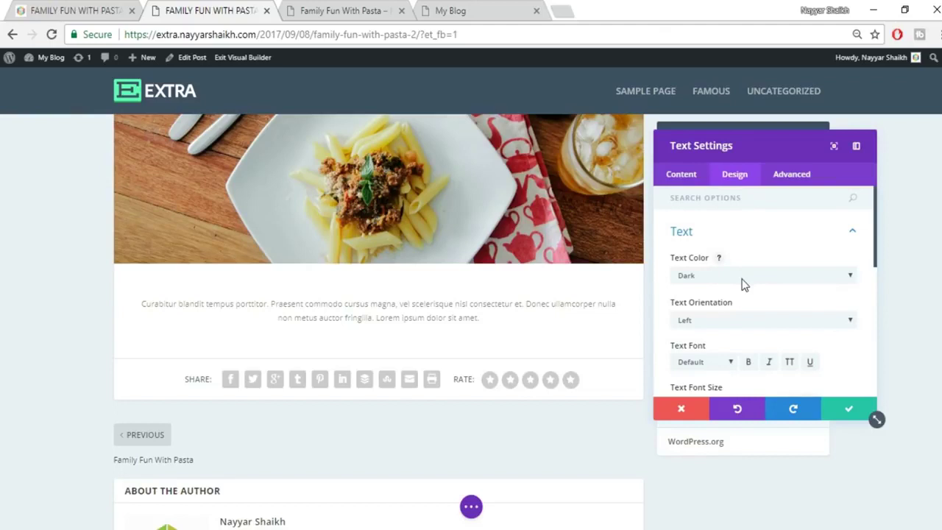
click(741, 276)
click(733, 269)
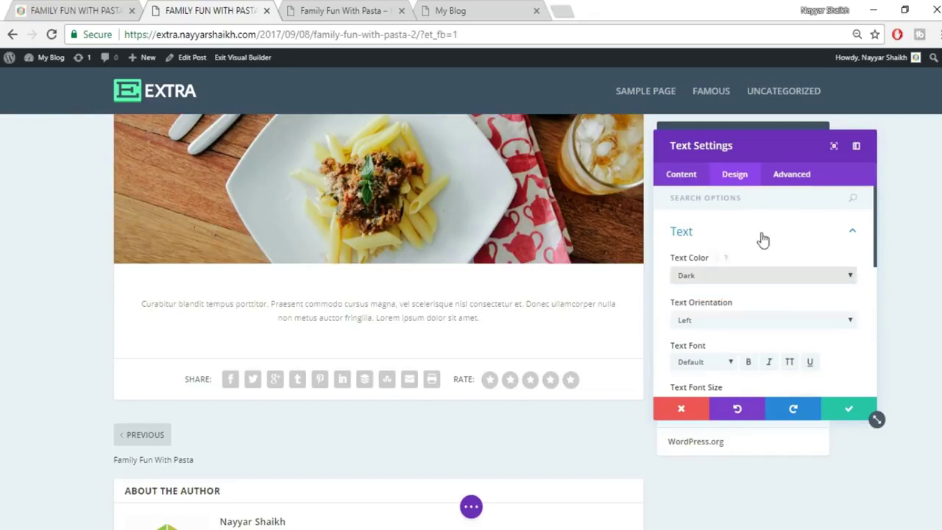
click(762, 236)
click(746, 243)
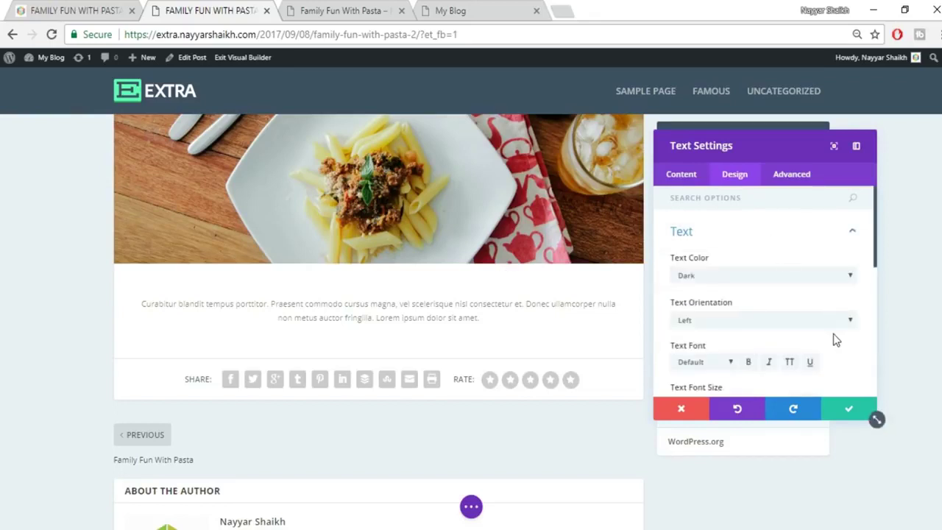
scroll(833, 335, down, 3)
scroll(780, 306, up, 2)
click(733, 247)
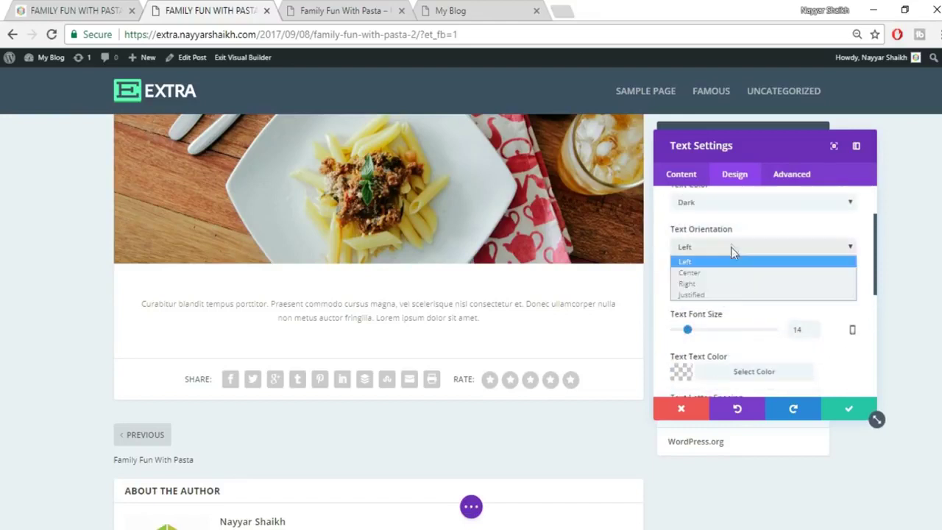
click(726, 272)
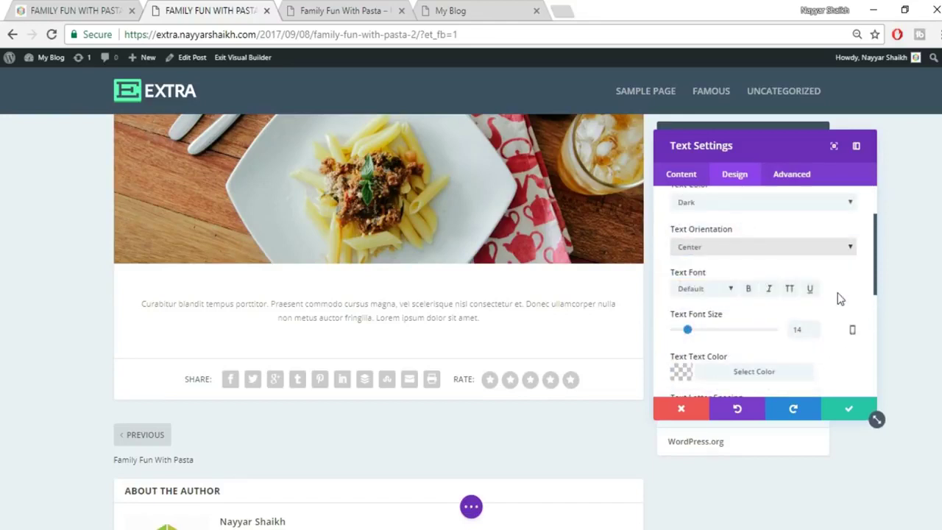
scroll(840, 298, down, 2)
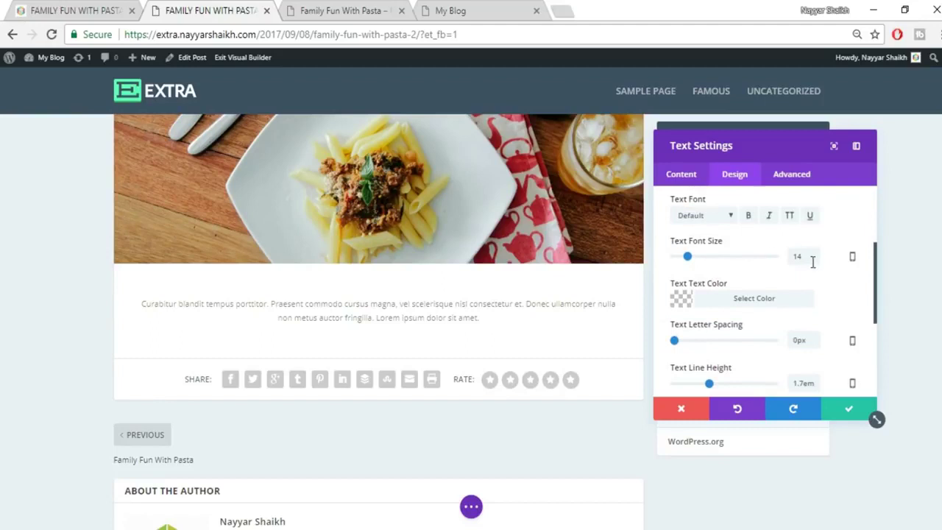
Set the paragraph font size to 18px and the font to Arvo.
drag(802, 256, 784, 263)
text(18)
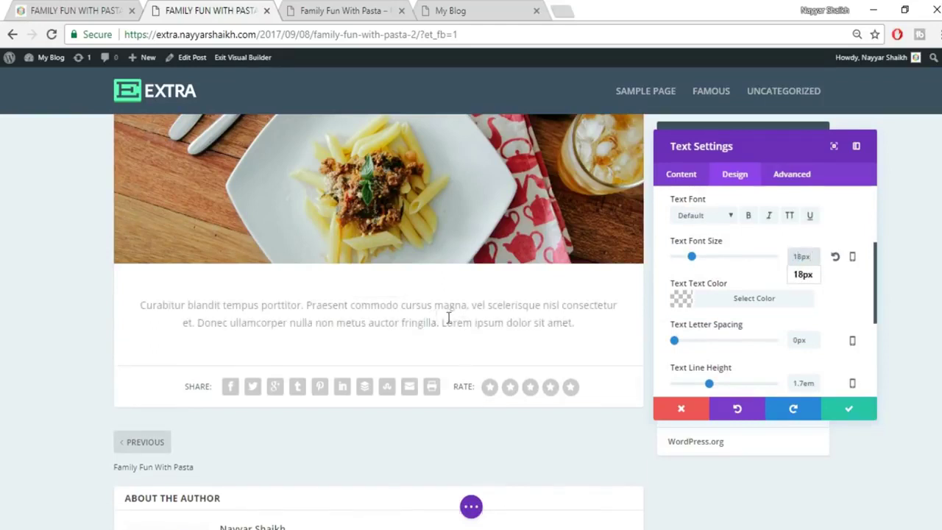
click(704, 216)
click(718, 304)
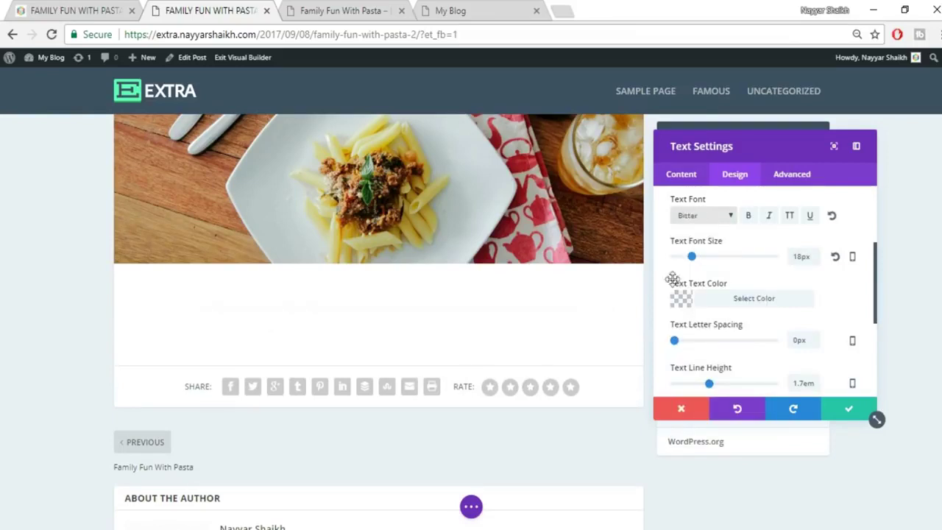
click(692, 215)
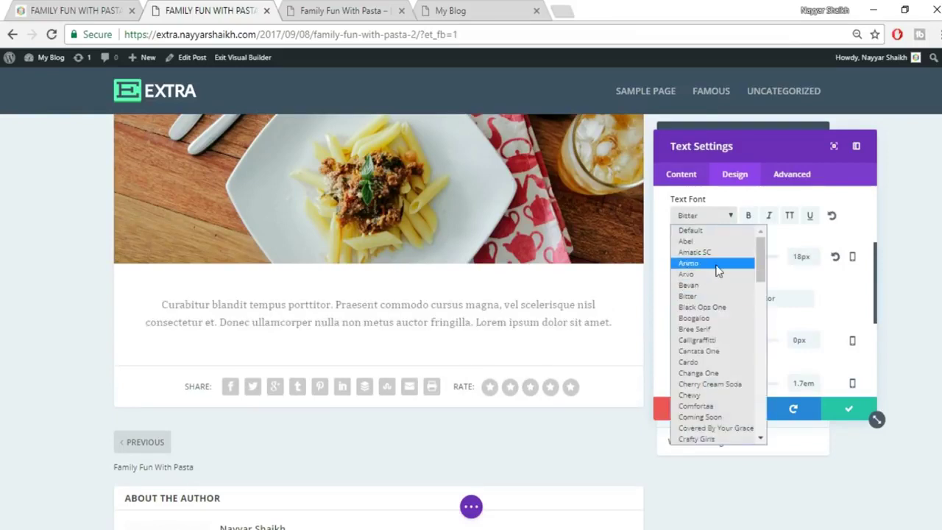
click(718, 274)
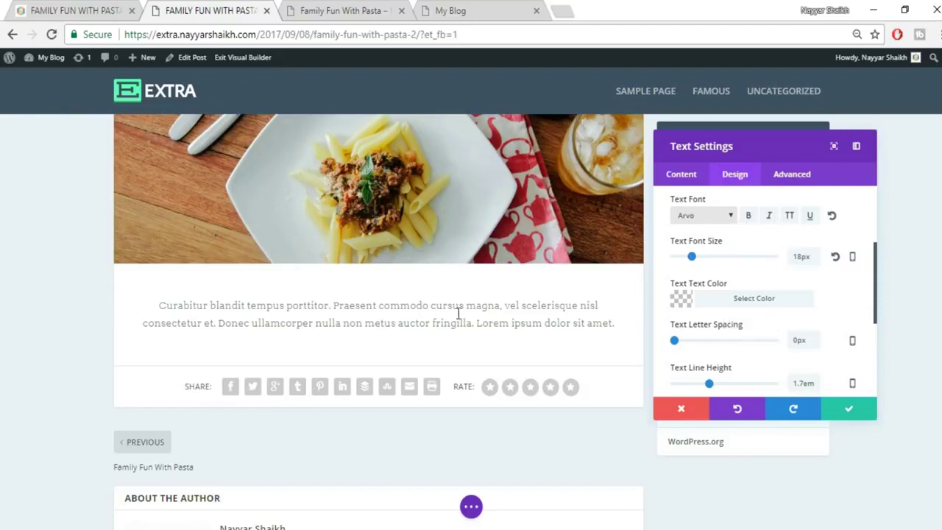
Set the paragraph text colour to translucent black rgba(0,0,0,0.88).
click(748, 303)
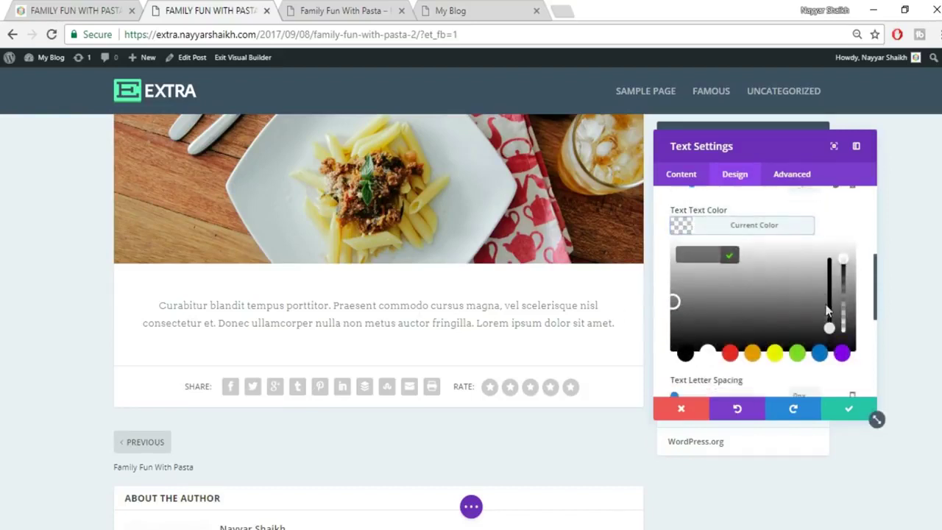
drag(831, 323, 831, 317)
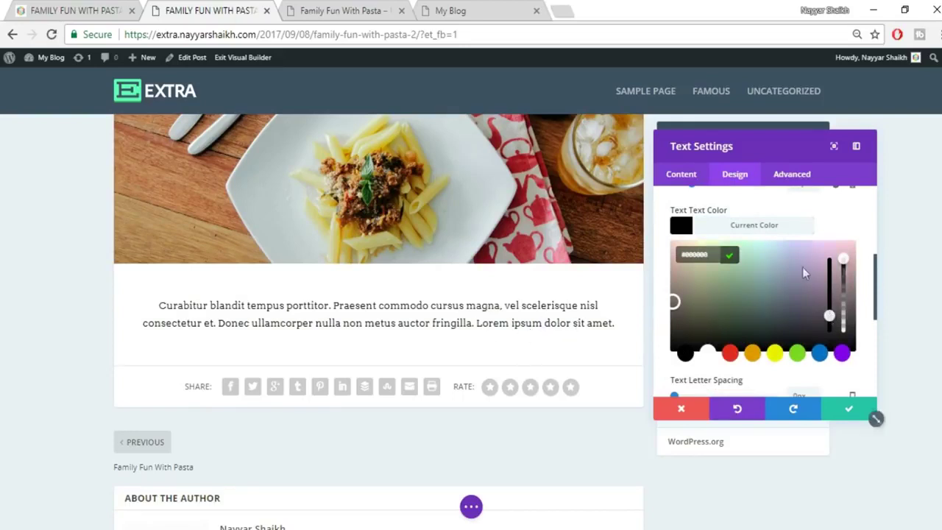
drag(843, 275, 845, 281)
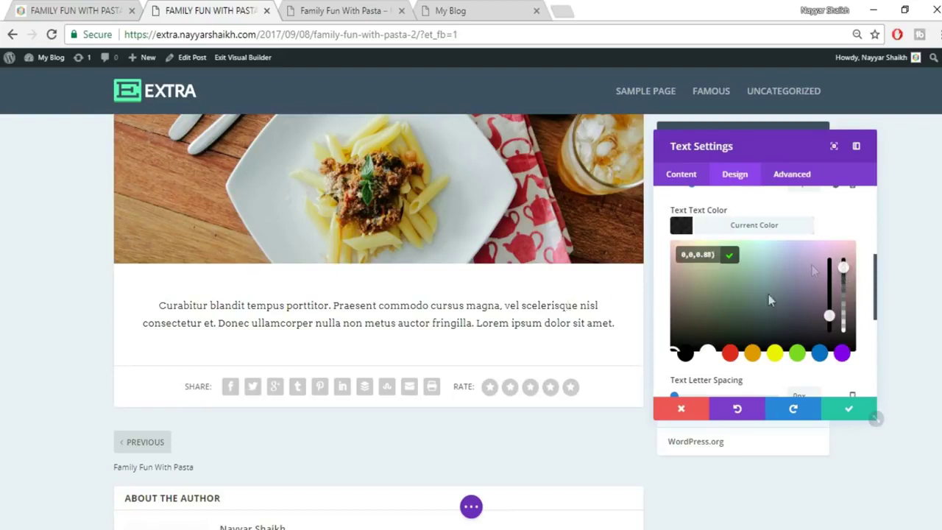
click(752, 226)
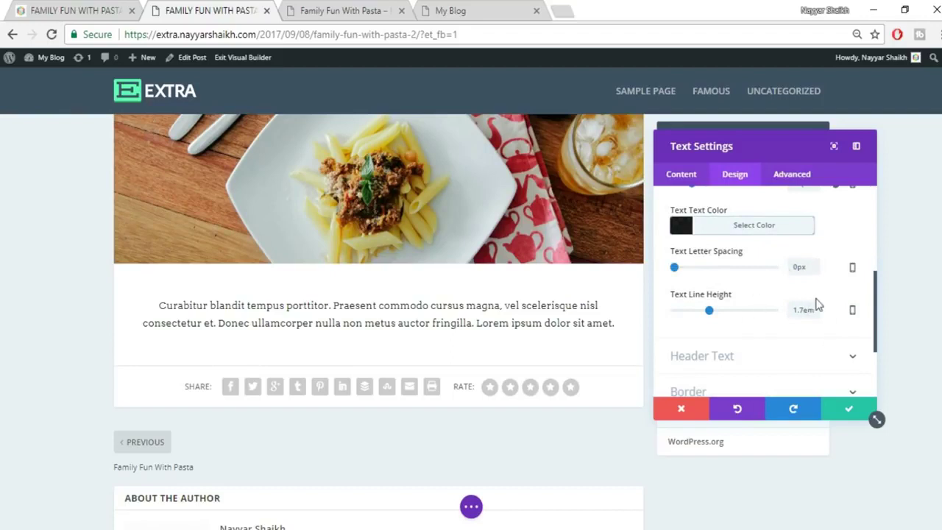
scroll(816, 305, down, 3)
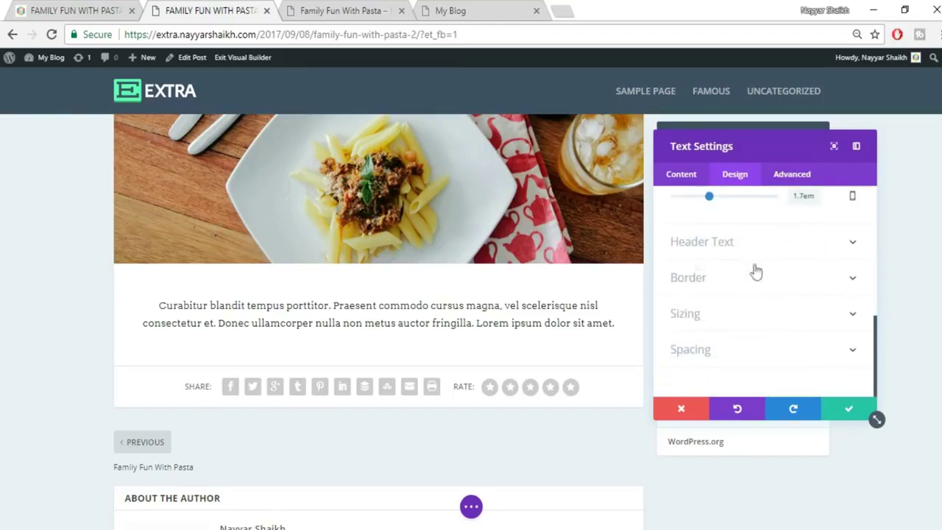
click(96, 11)
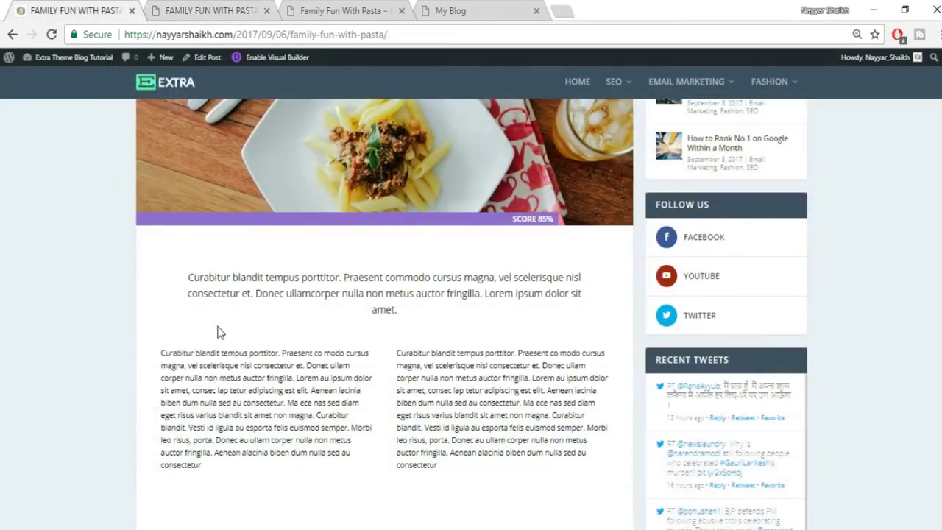
Save the paragraph's Text Settings.
click(214, 10)
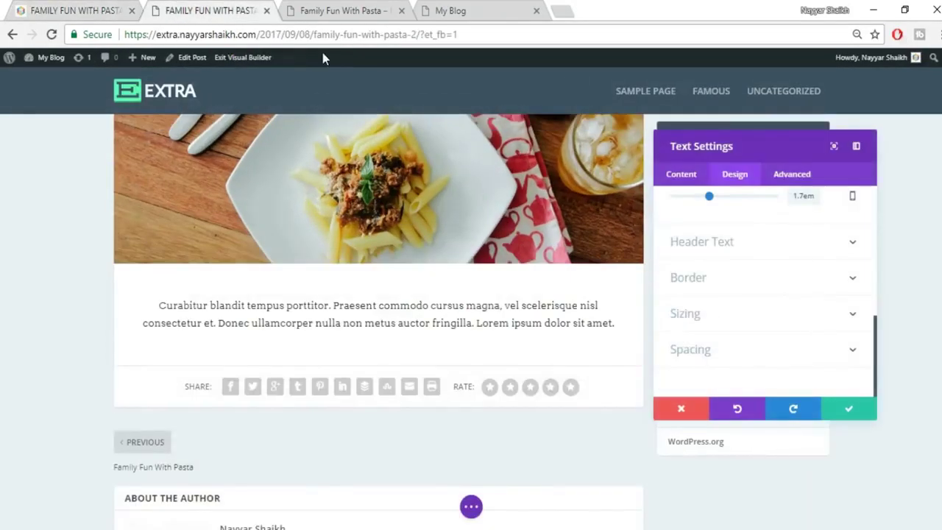
click(850, 410)
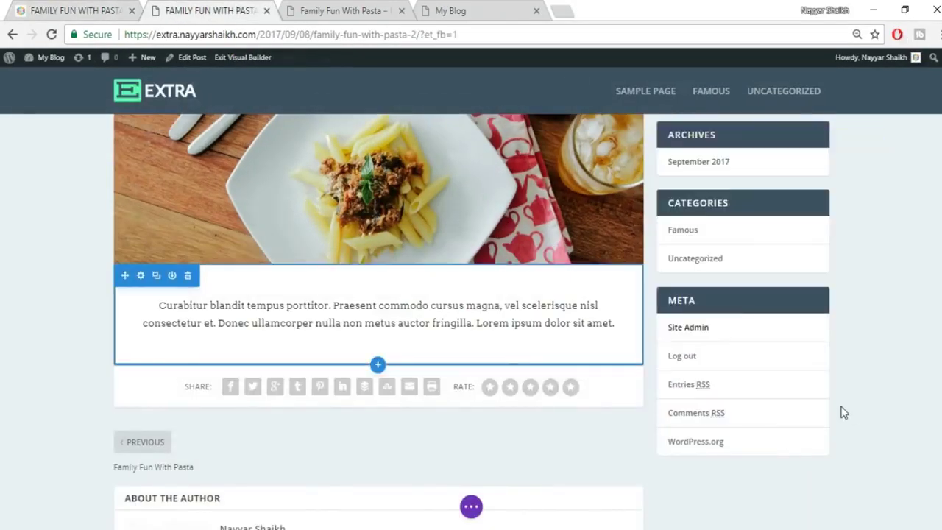
mouse_move(578, 338)
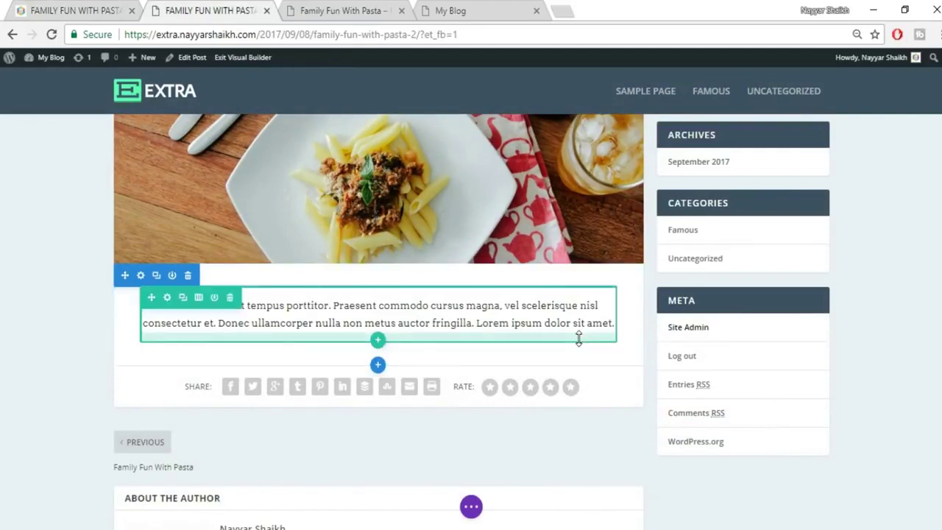
key(ctrl+shift+Tab)
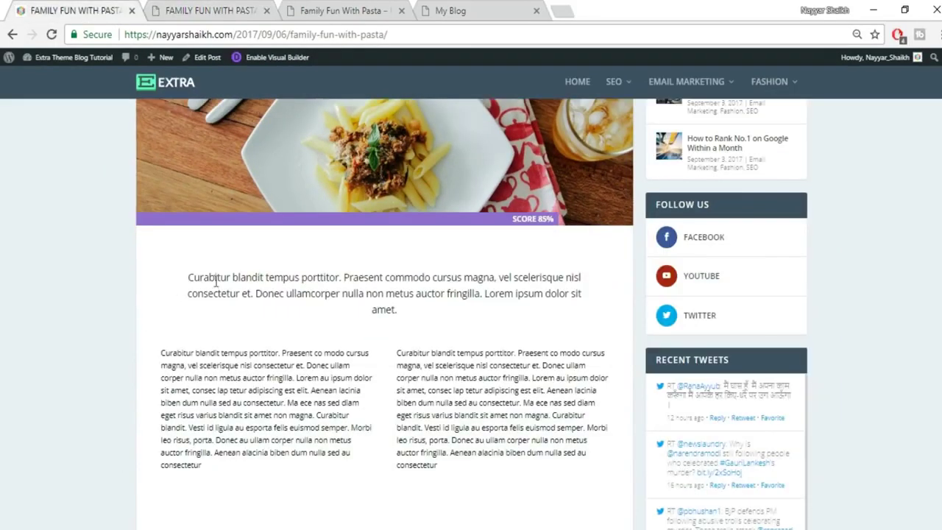
key(ctrl+Tab)
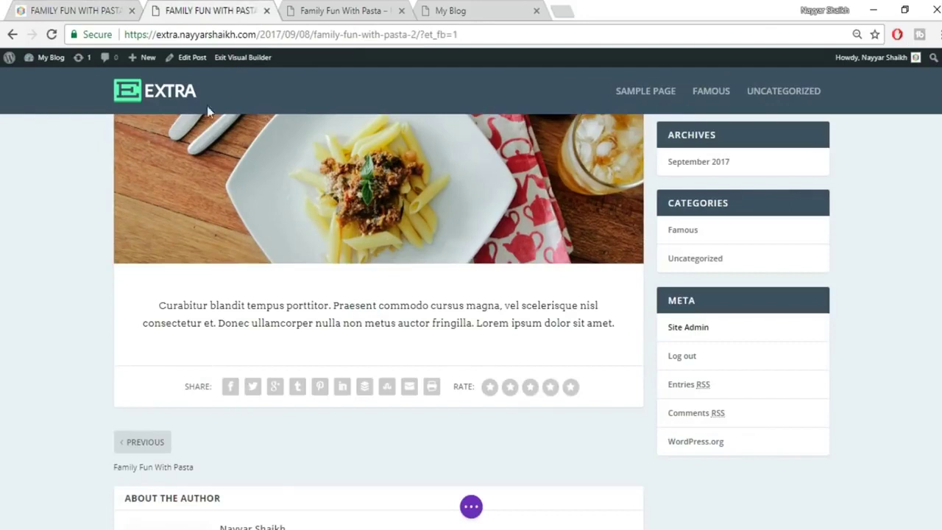
Widen the paragraph's left padding to 50px and right padding to 60px.
drag(140, 315, 171, 314)
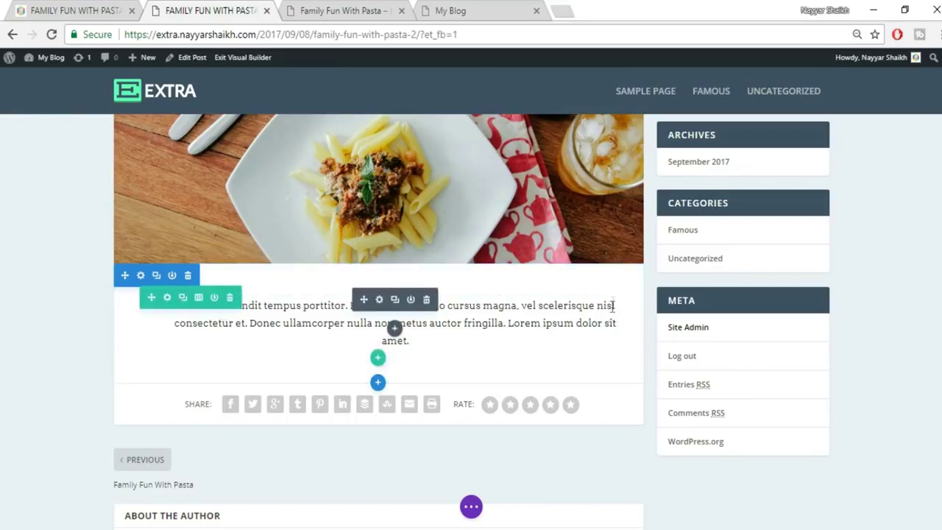
drag(621, 305, 587, 308)
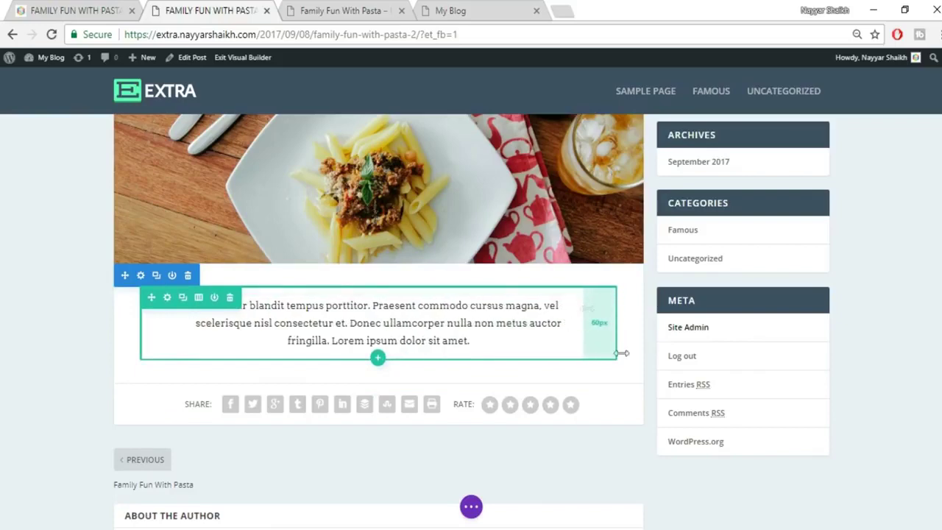
scroll(648, 467, down, 1)
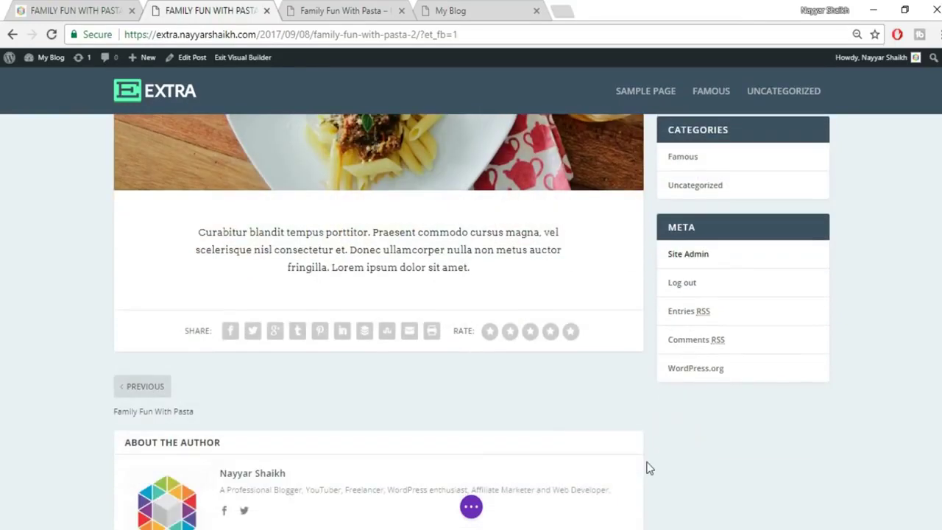
click(138, 6)
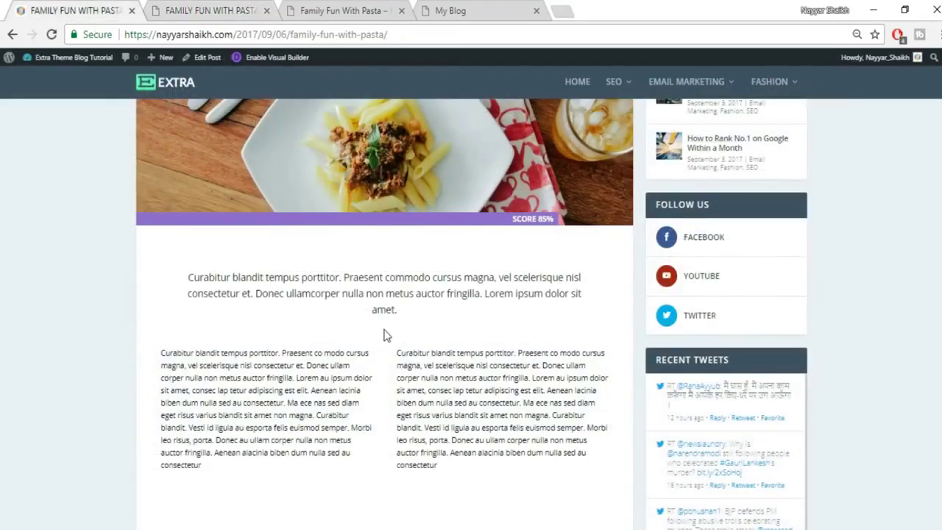
click(211, 10)
Add extra space above the paragraph to match the original post.
drag(374, 194, 374, 211)
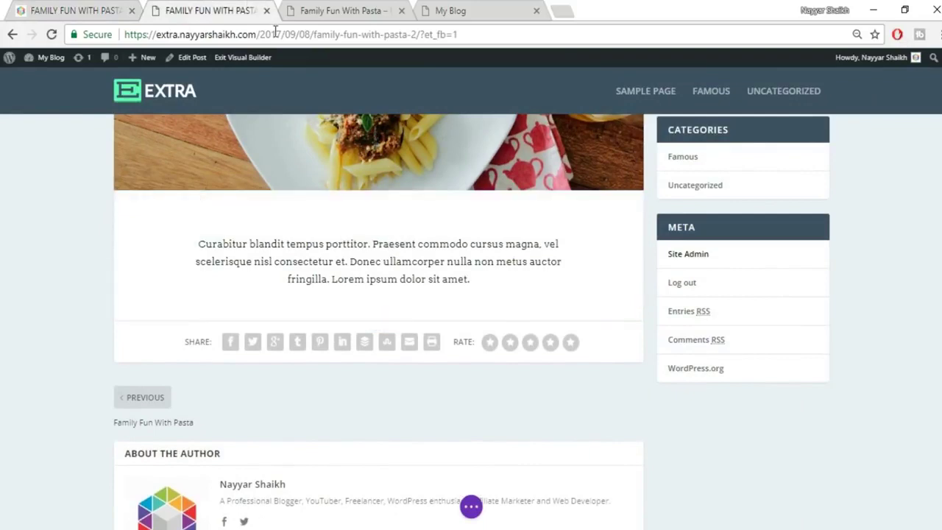
click(107, 8)
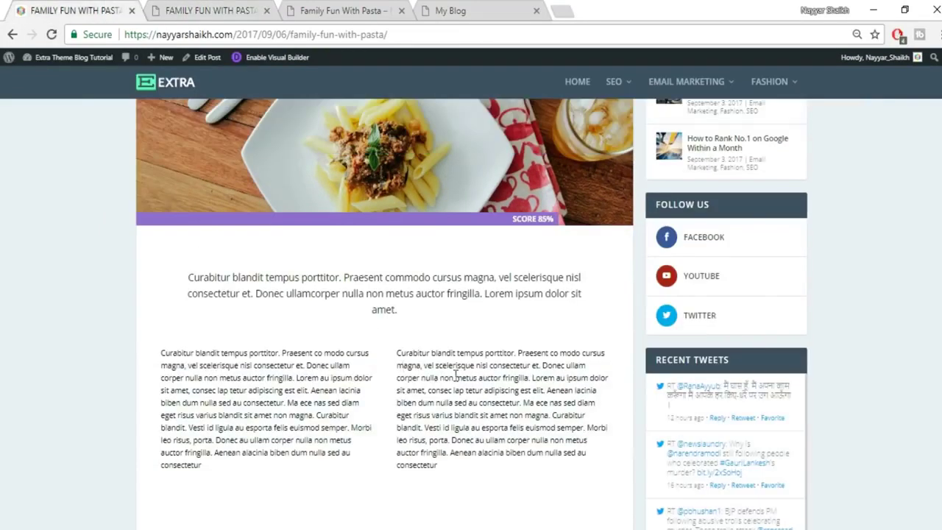
scroll(456, 375, down, 1)
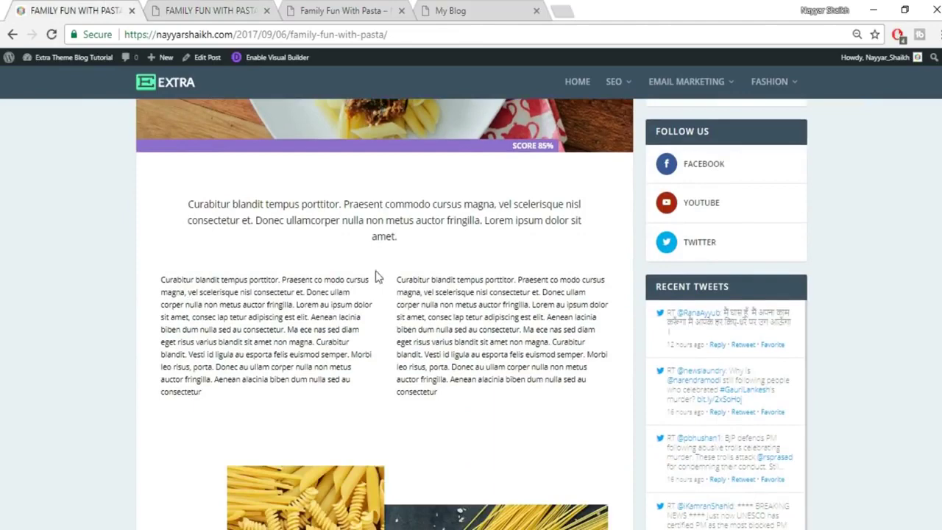
click(223, 7)
mouse_move(378, 322)
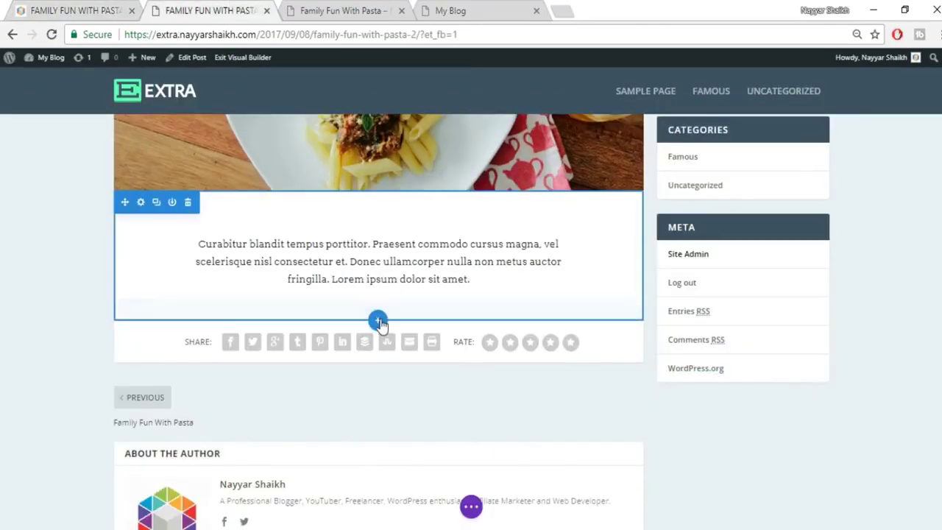
Insert a Regular section with a two-column row below the intro paragraph.
click(378, 321)
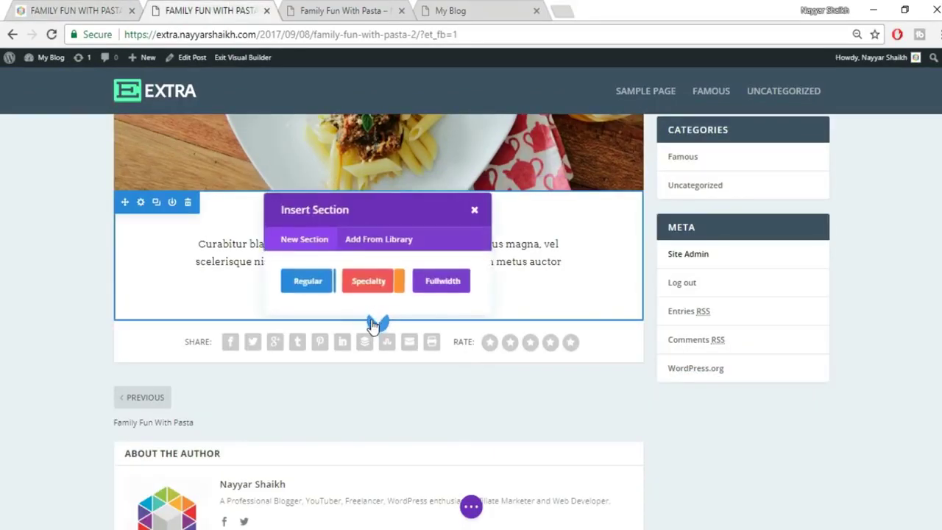
click(307, 287)
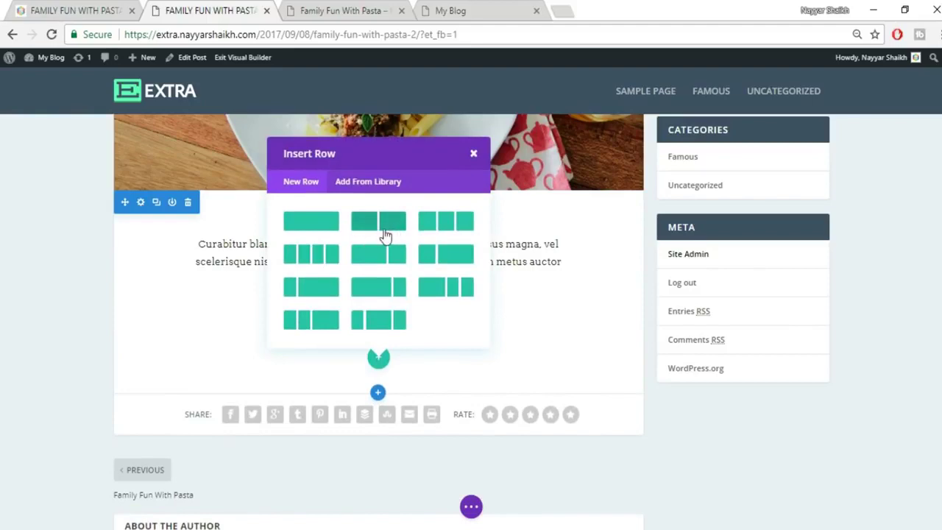
click(397, 228)
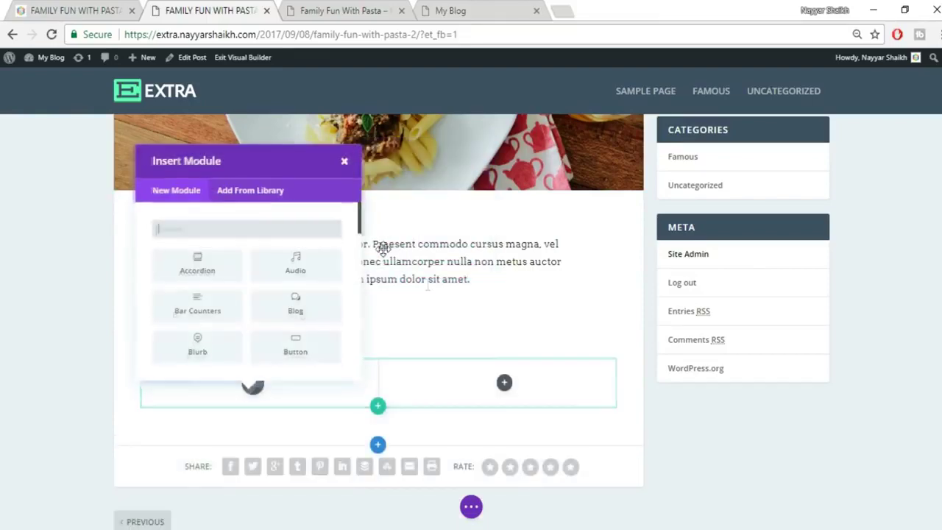
Copy the body paragraph from the original post into a new left-column Text module.
click(49, 6)
drag(158, 285, 274, 399)
key(ctrl+c)
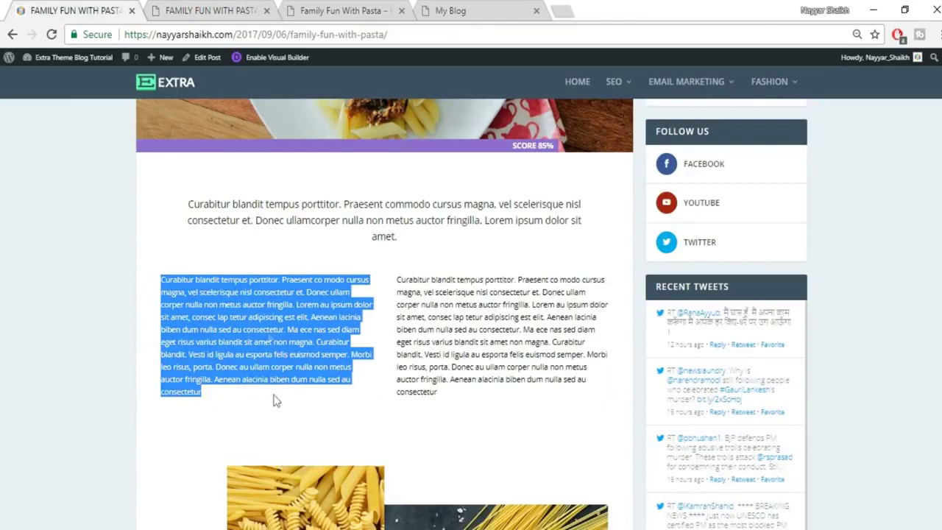
click(204, 12)
text(text)
click(178, 274)
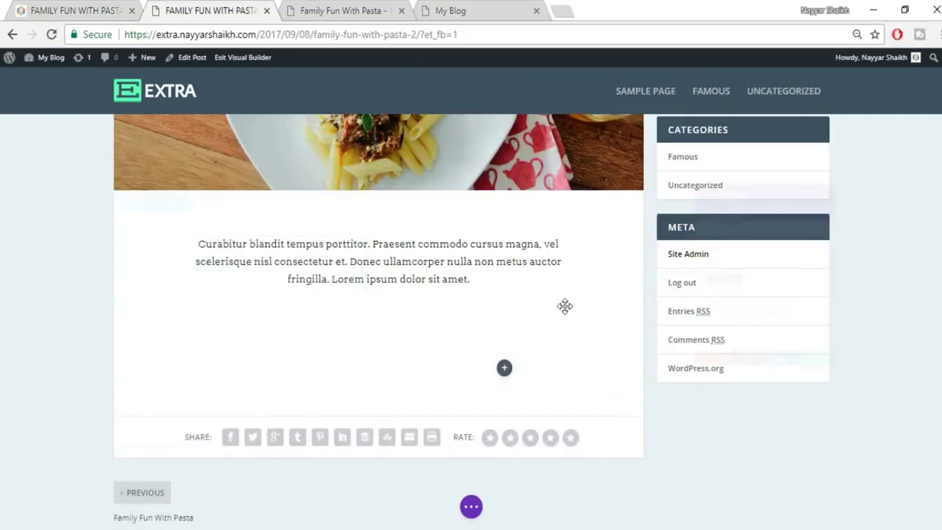
click(836, 287)
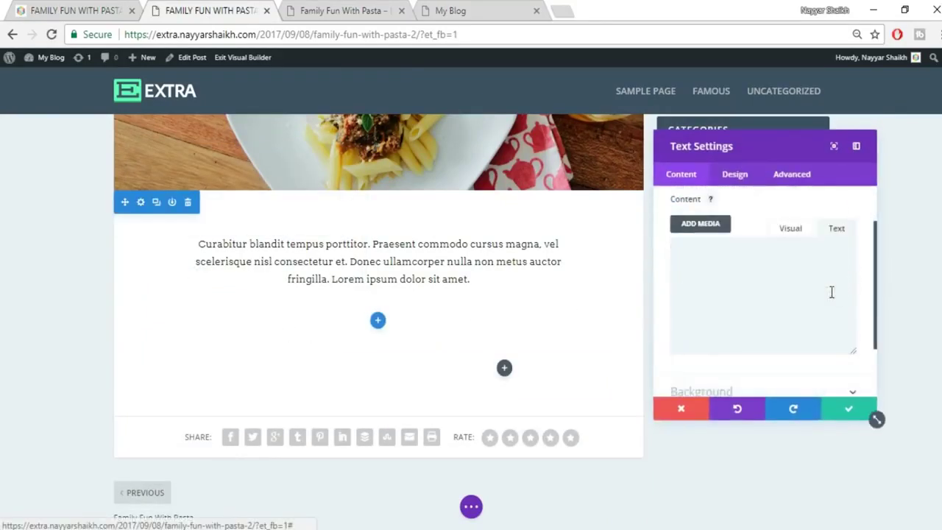
key(ctrl+v)
Set the body paragraph's text orientation to Justified.
click(791, 214)
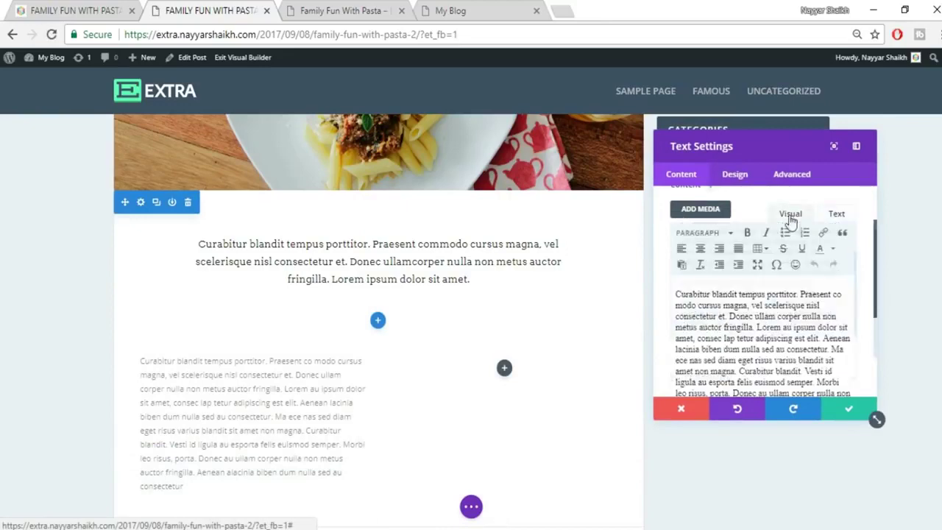
scroll(256, 412, down, 2)
scroll(295, 398, up, 1)
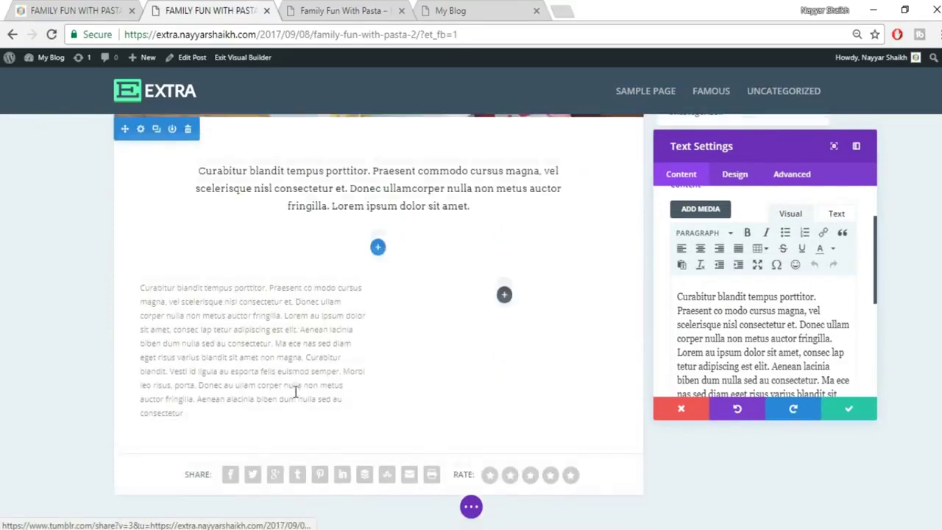
click(735, 174)
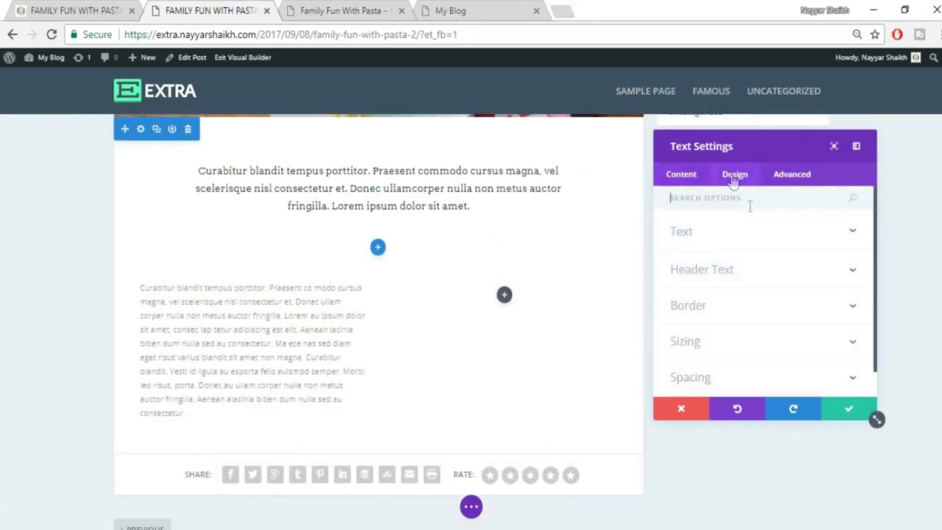
click(755, 241)
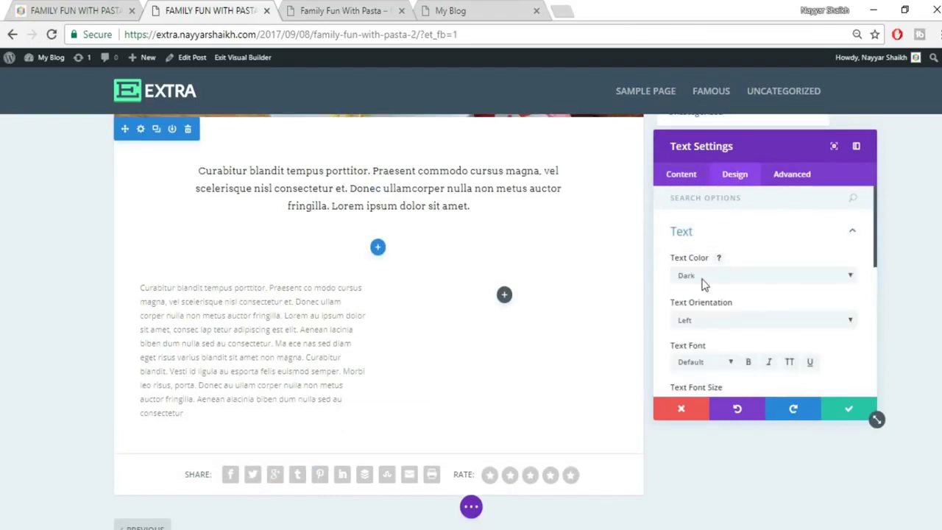
scroll(758, 302, down, 1)
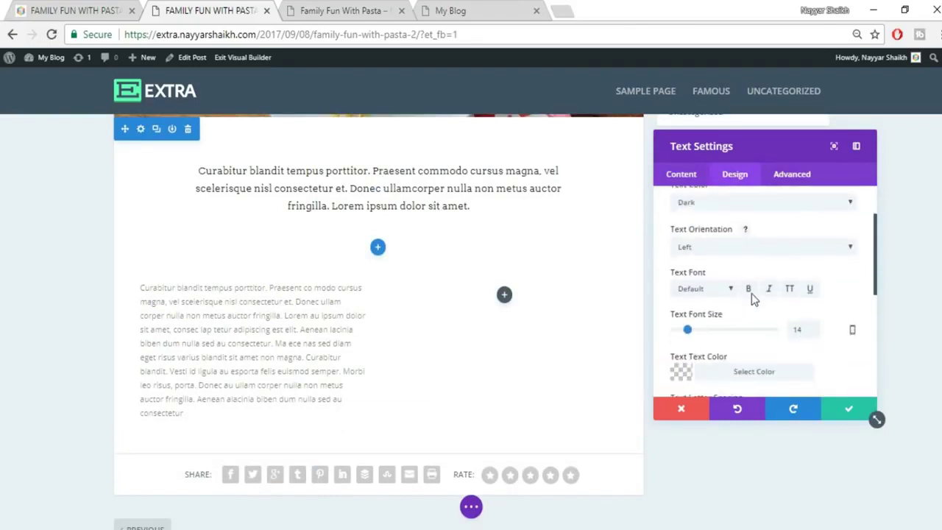
click(718, 249)
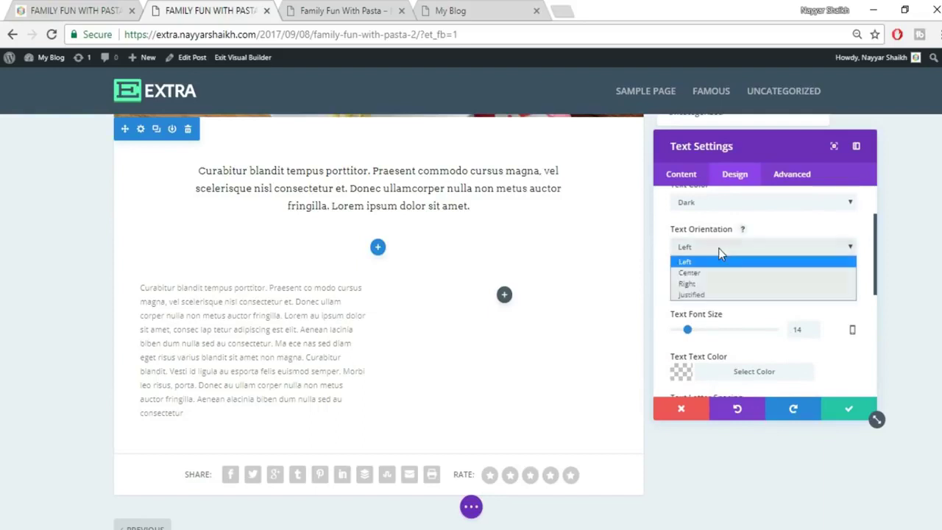
click(706, 295)
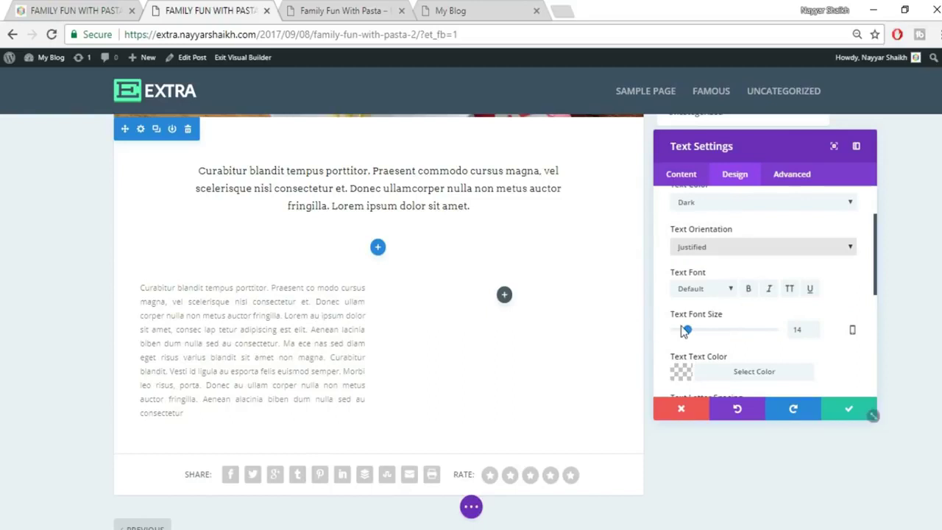
Set the body paragraph's font size to 16px.
drag(807, 329, 774, 340)
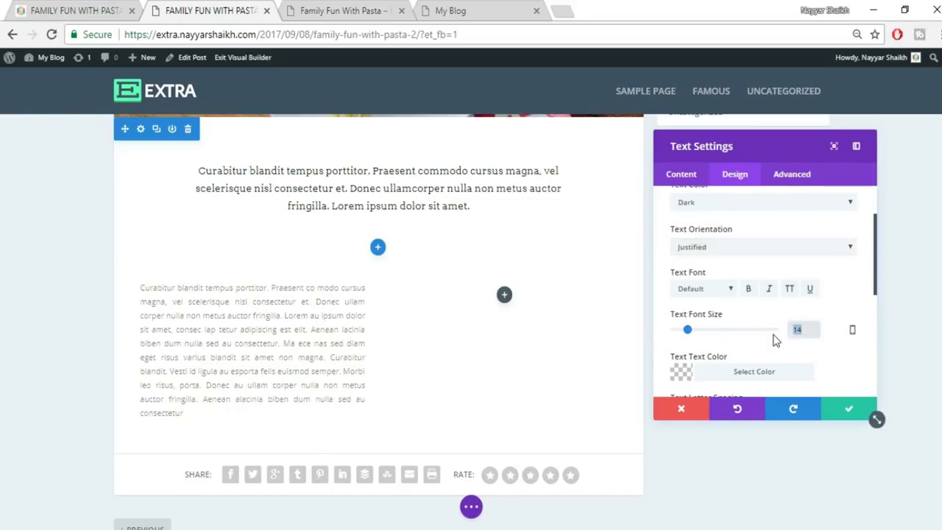
text(15)
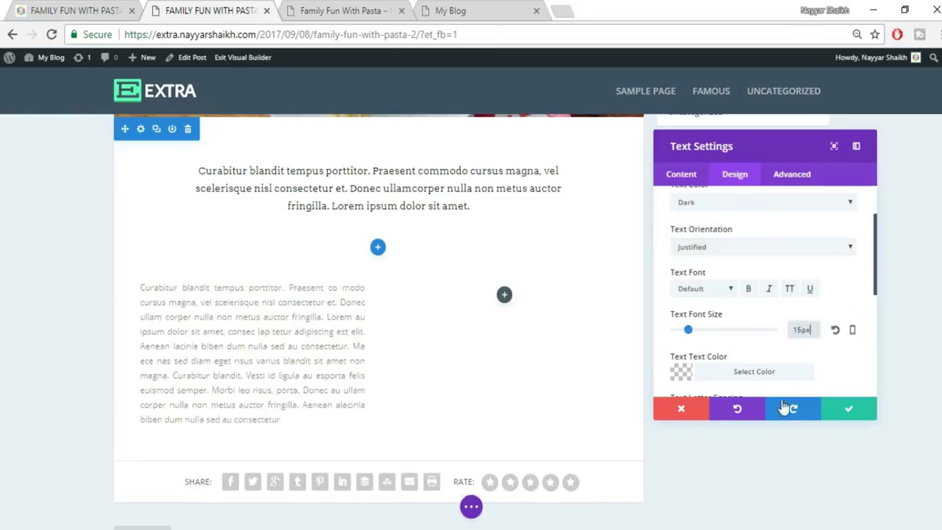
drag(814, 337, 762, 331)
text(16)
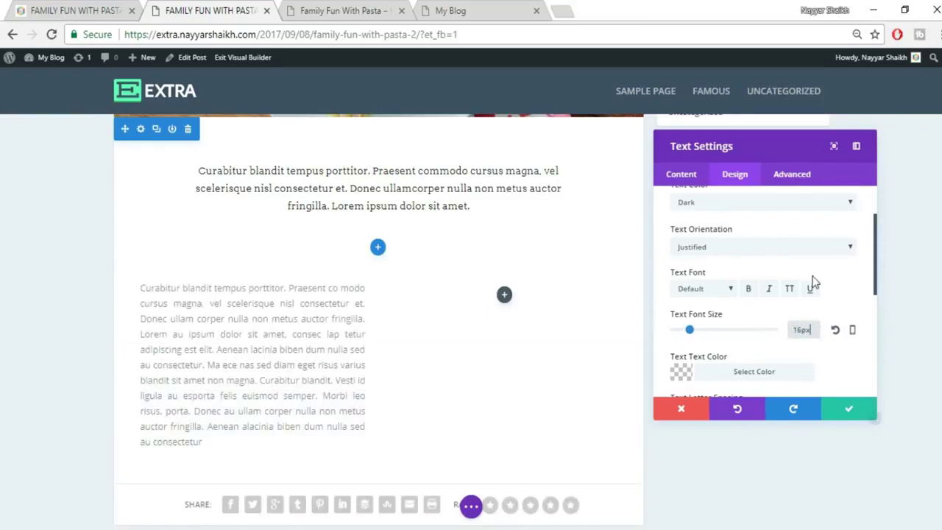
Set the body text colour to near-black rgba(0,0,0,0.85).
scroll(738, 313, down, 2)
click(736, 303)
scroll(868, 346, down, 3)
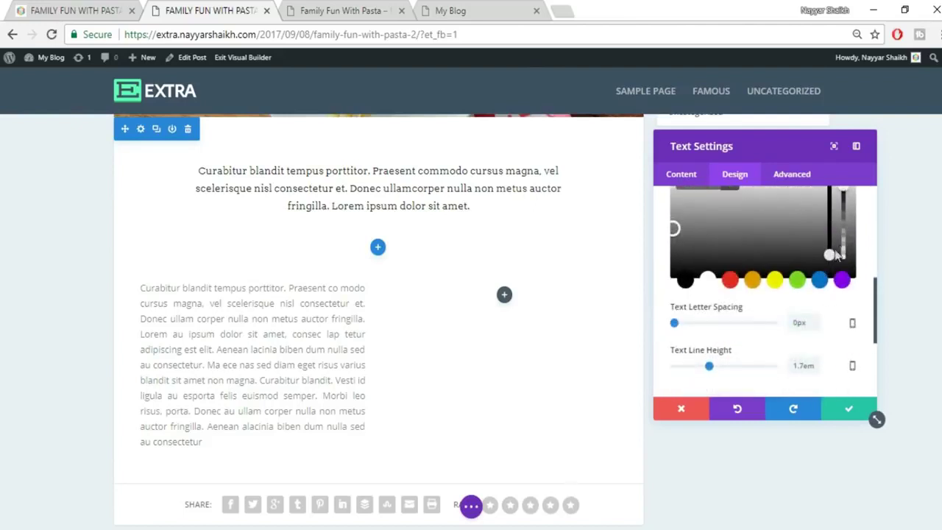
drag(829, 254, 829, 264)
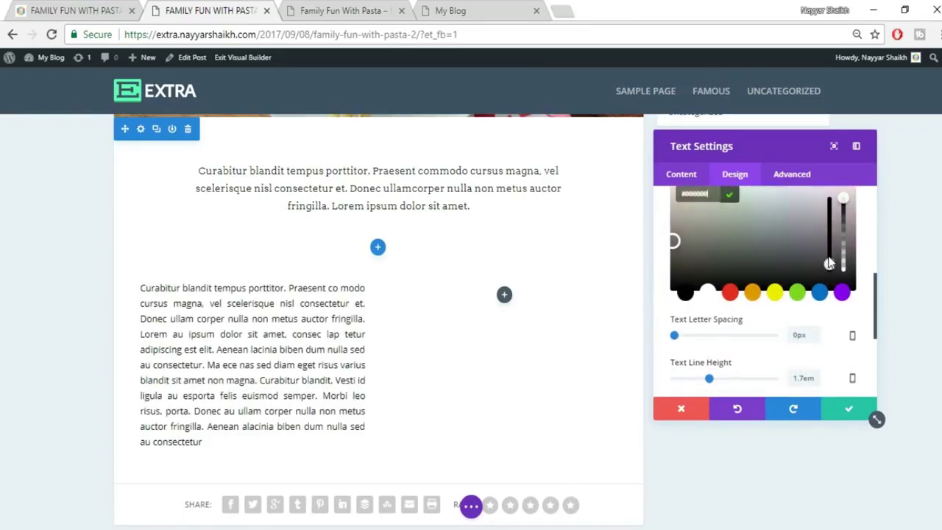
scroll(843, 262, up, 2)
drag(843, 271, 844, 292)
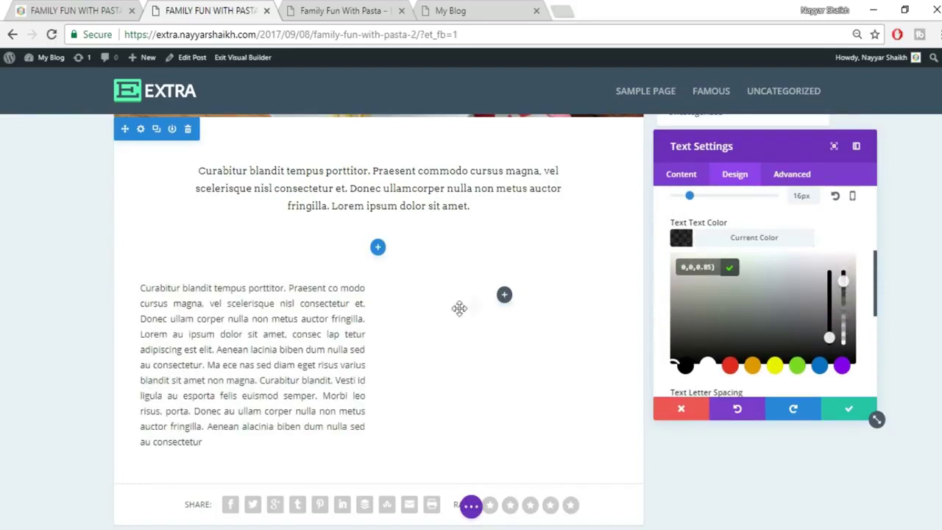
Save, duplicate the body paragraph into the right column, and reduce spacing above the row.
click(845, 416)
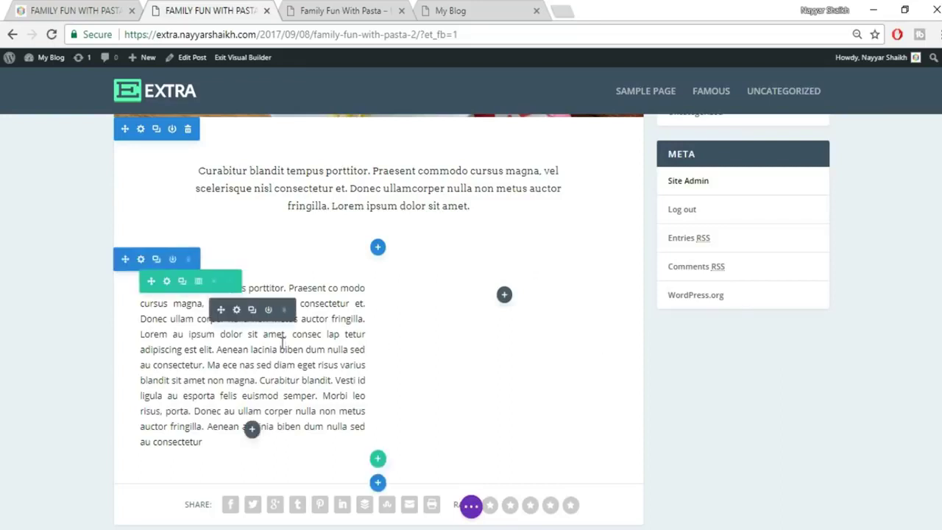
click(252, 310)
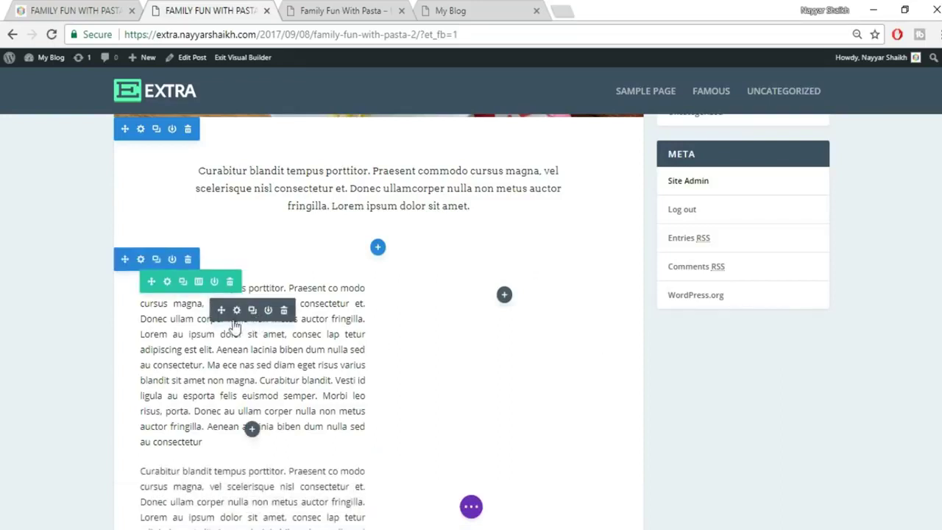
drag(220, 311, 534, 301)
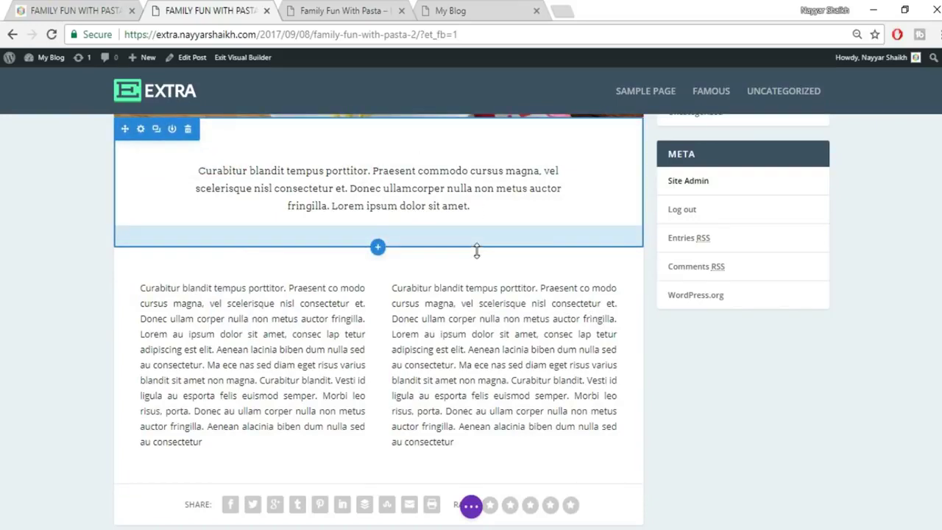
drag(476, 250, 483, 221)
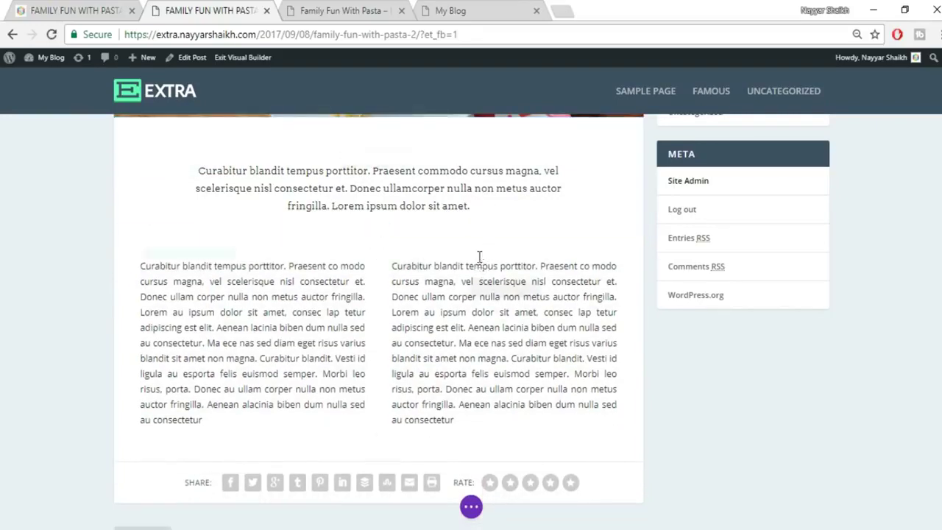
drag(480, 225, 484, 212)
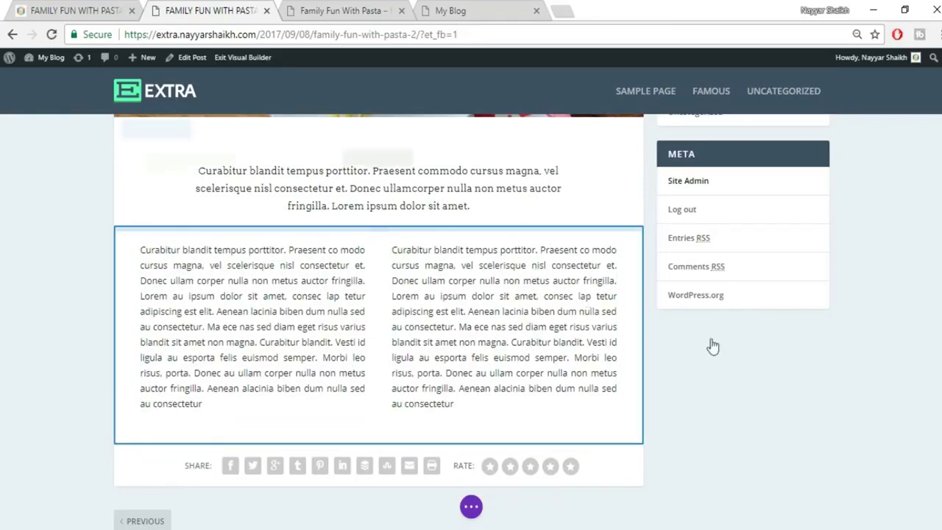
Save the post from the Divi page settings bar.
scroll(722, 358, up, 2)
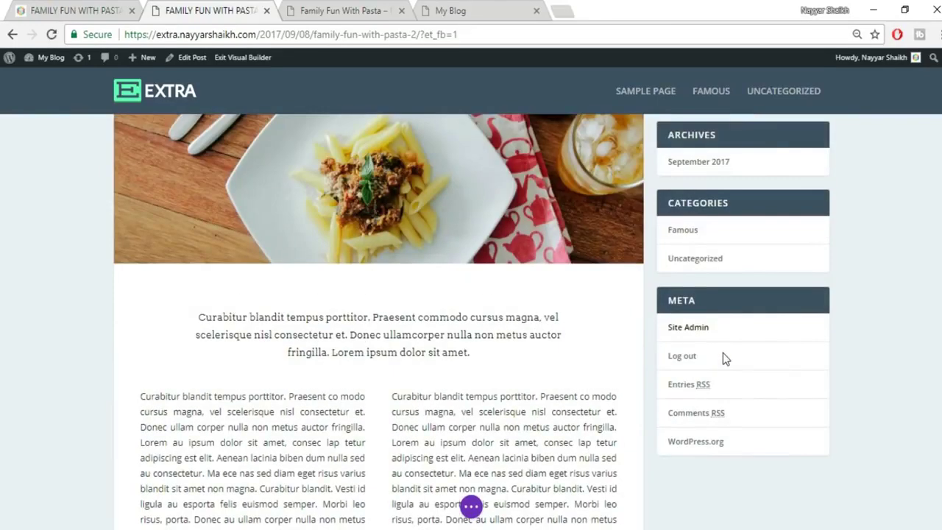
scroll(722, 358, down, 1)
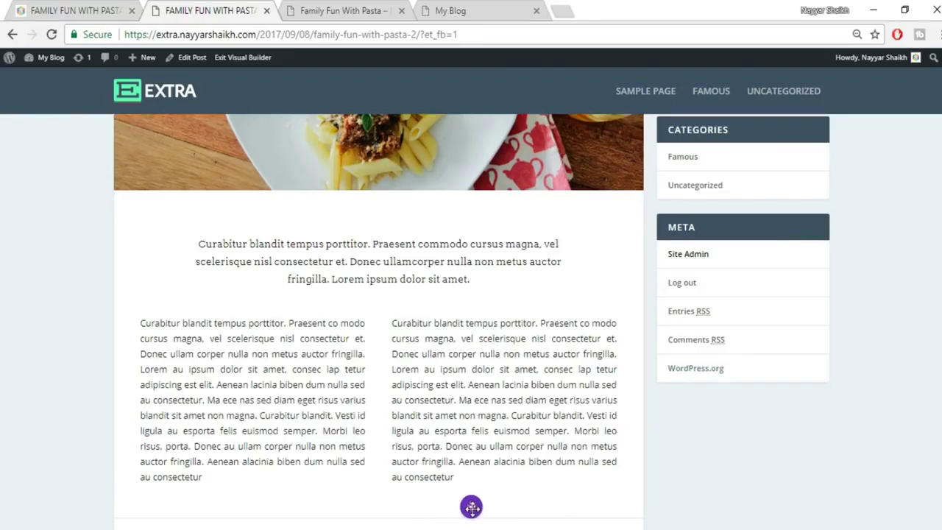
click(471, 507)
click(913, 509)
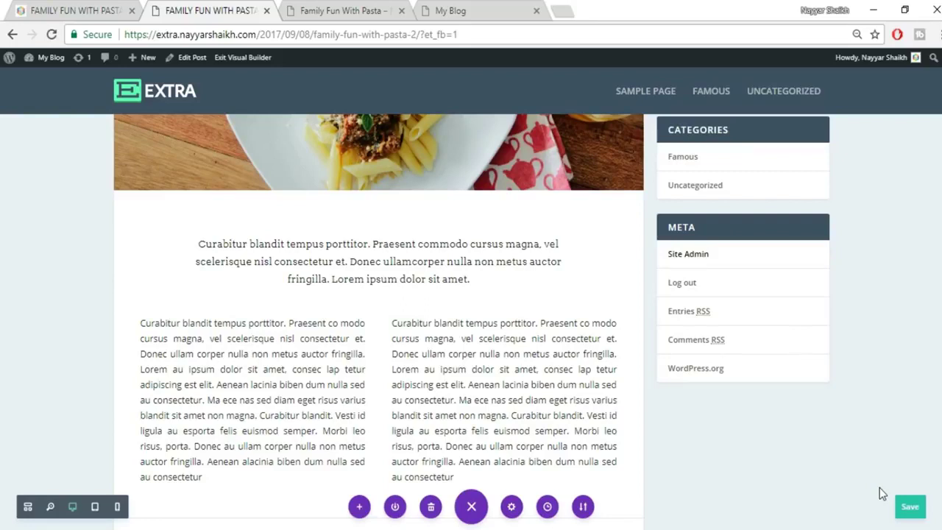
key(ctrl+s)
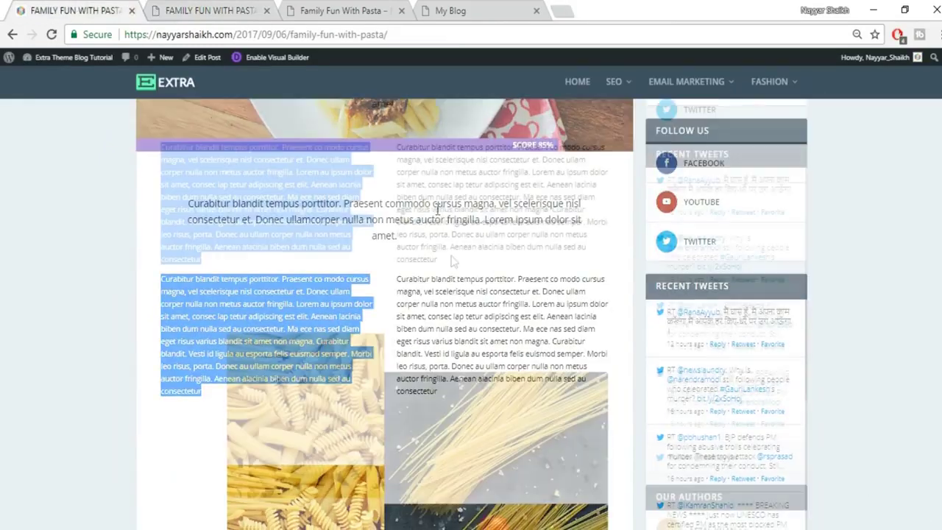
Add a Regular section below the two text columns and start setting up its row.
scroll(452, 261, down, 3)
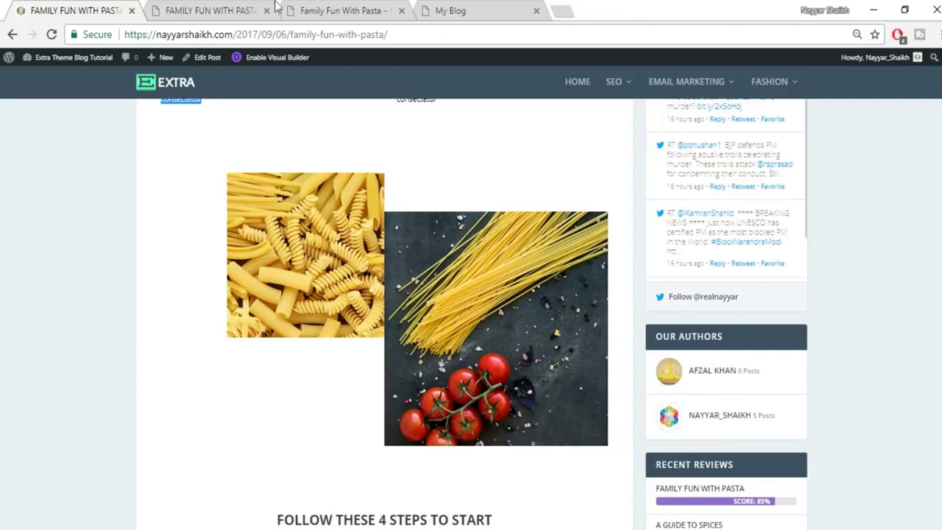
click(214, 6)
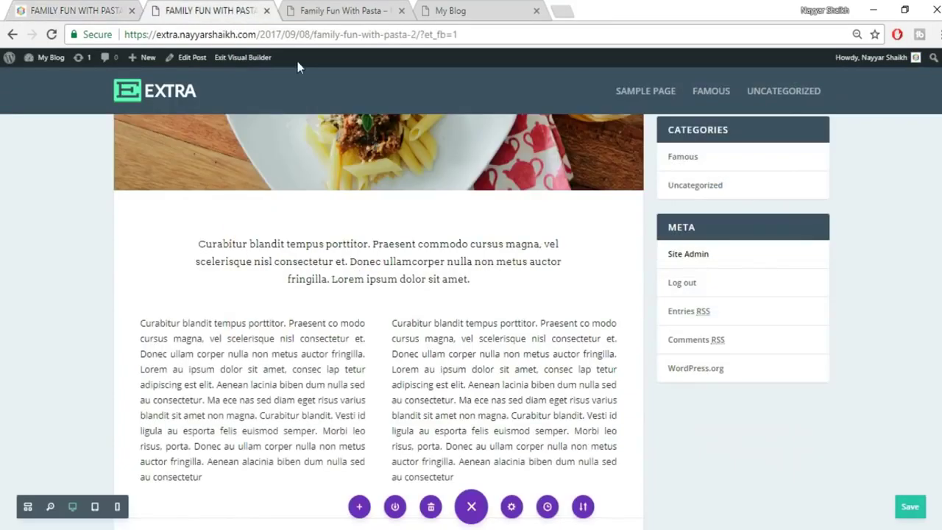
scroll(503, 262, down, 5)
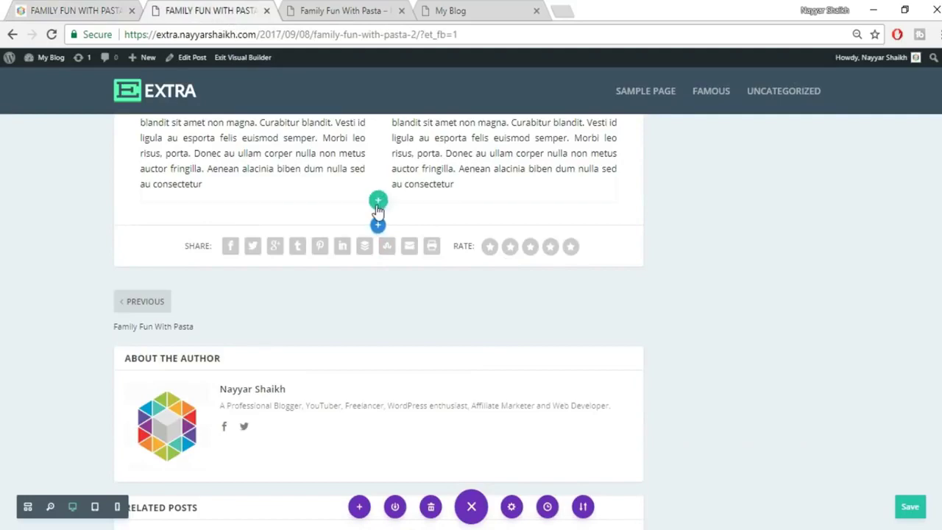
scroll(377, 220, up, 1)
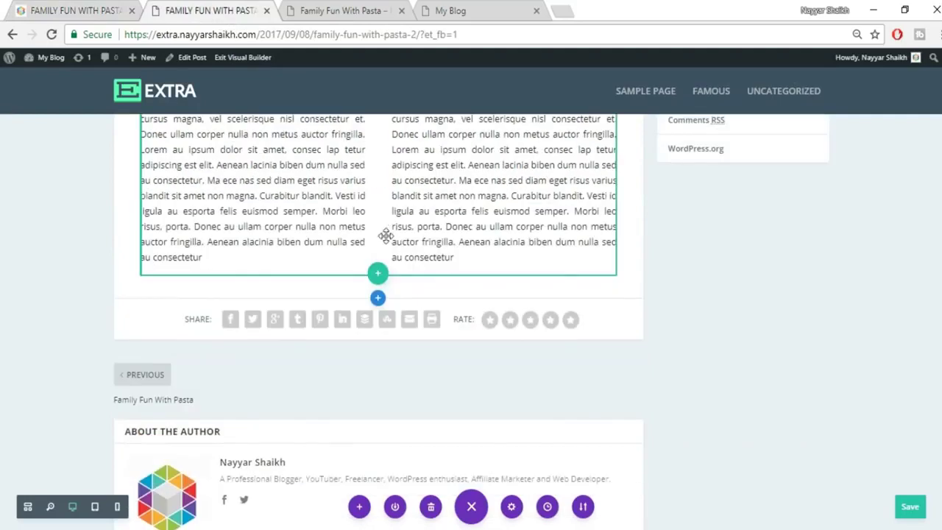
click(377, 299)
click(302, 263)
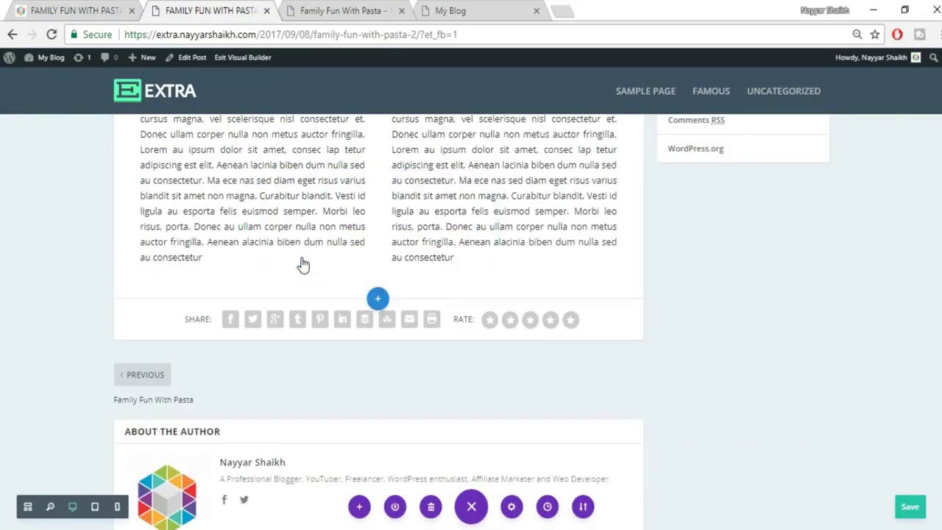
click(362, 199)
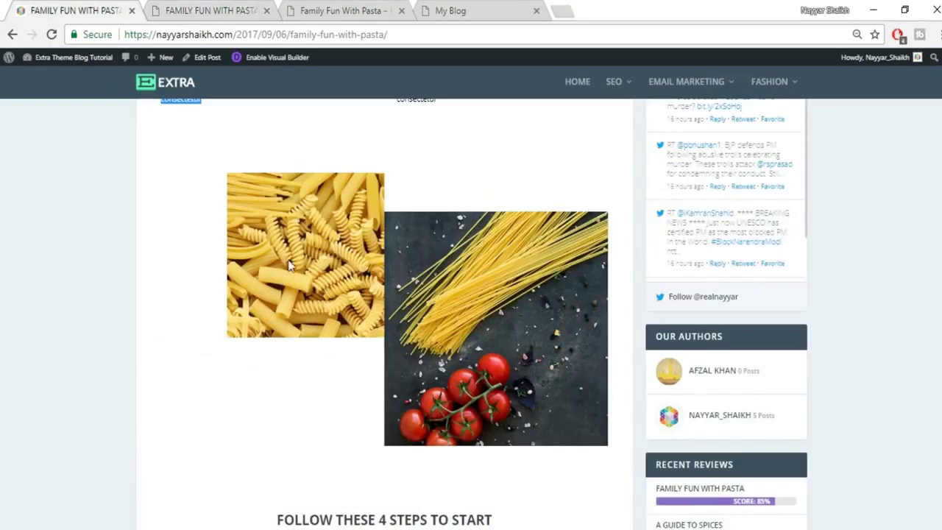
Add an image module to the new row's left column and upload 022.jpg into it.
click(163, 9)
text(ima)
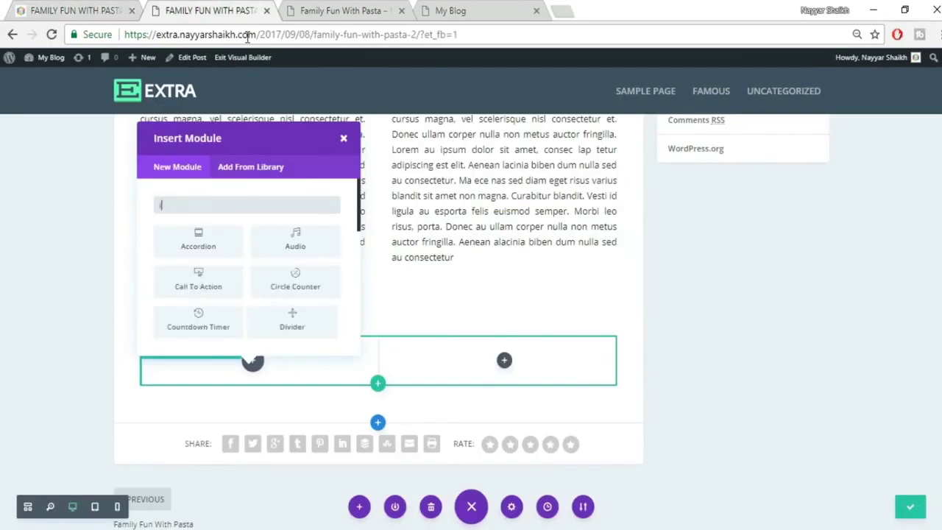
click(204, 239)
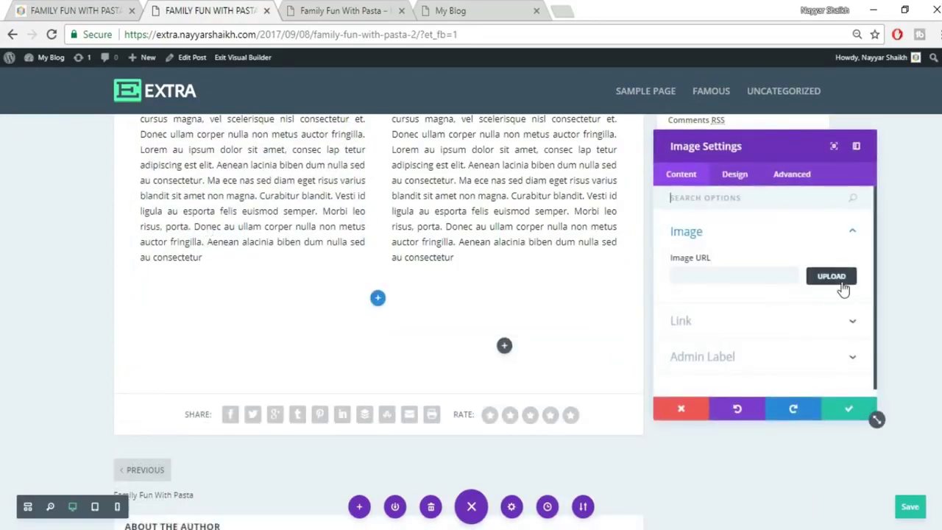
click(831, 277)
click(144, 106)
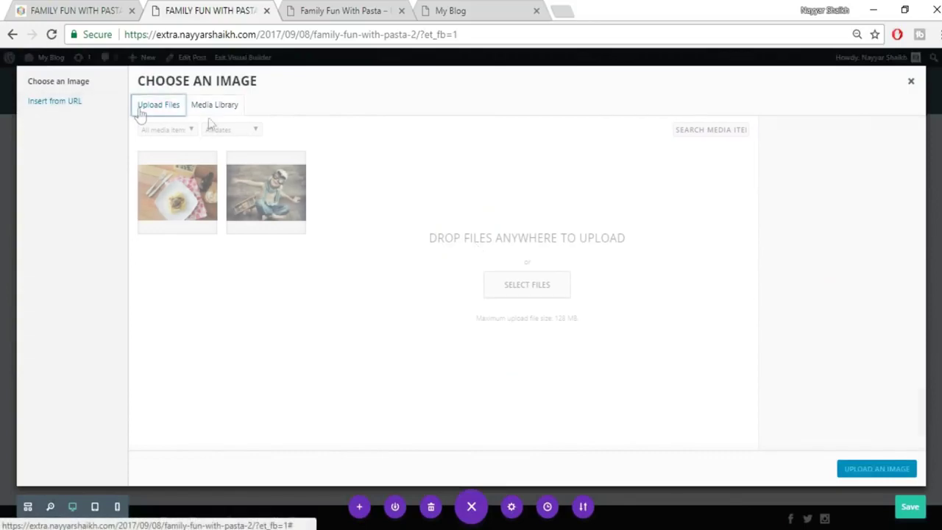
click(507, 288)
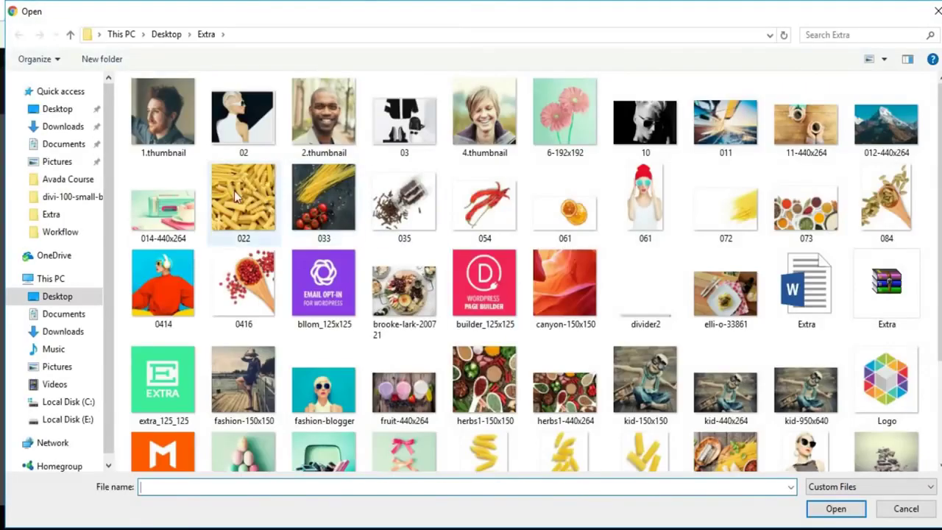
click(242, 202)
click(835, 509)
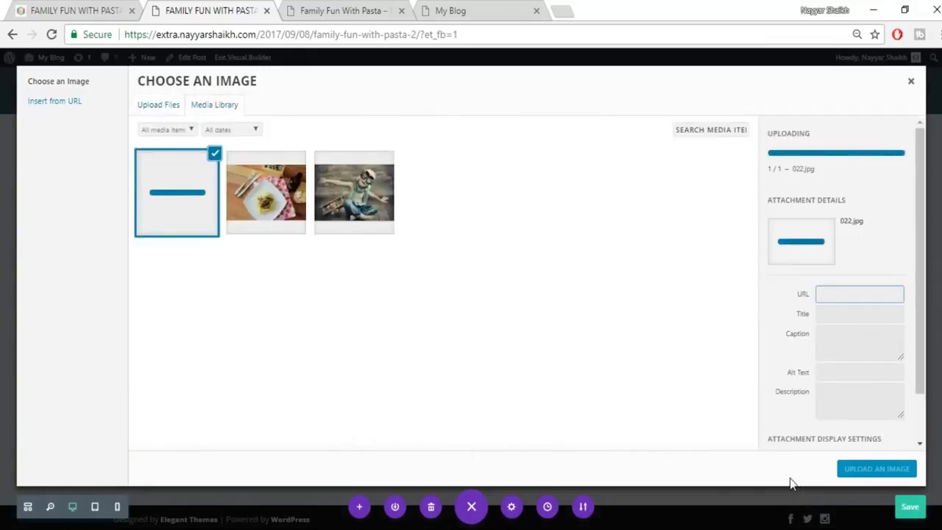
click(865, 481)
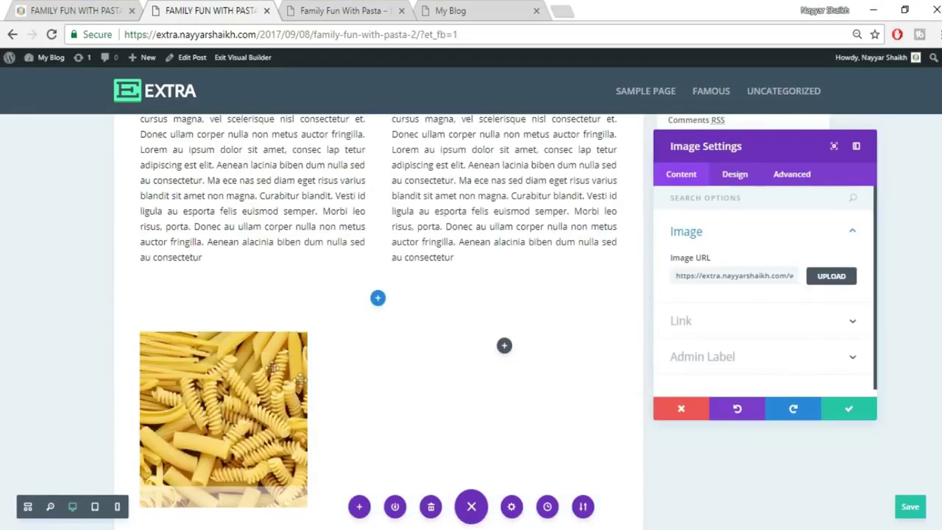
Set the 022 pasta image's alignment to Right.
scroll(300, 379, down, 1)
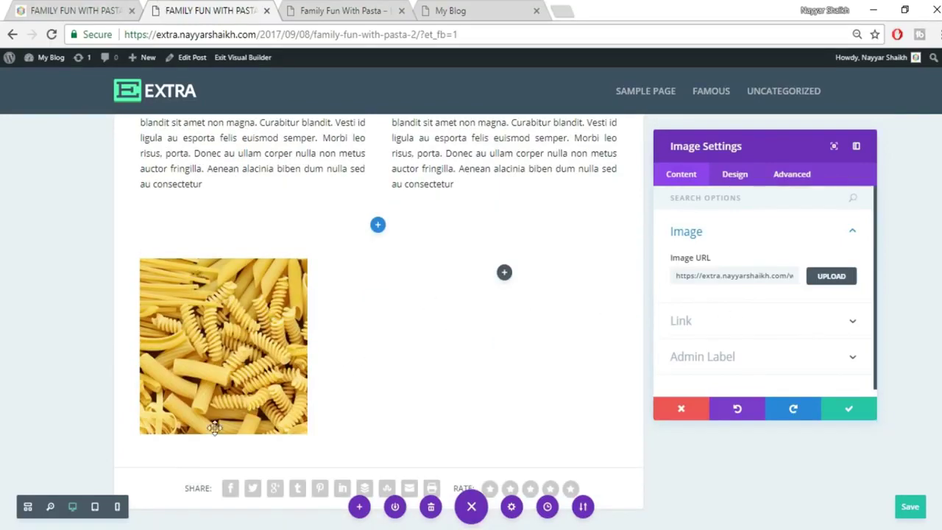
click(74, 7)
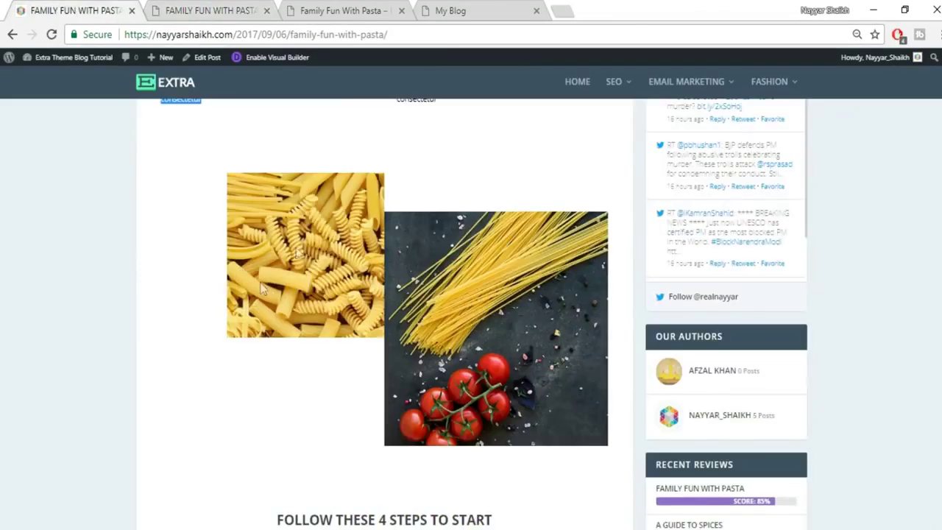
scroll(372, 265, up, 2)
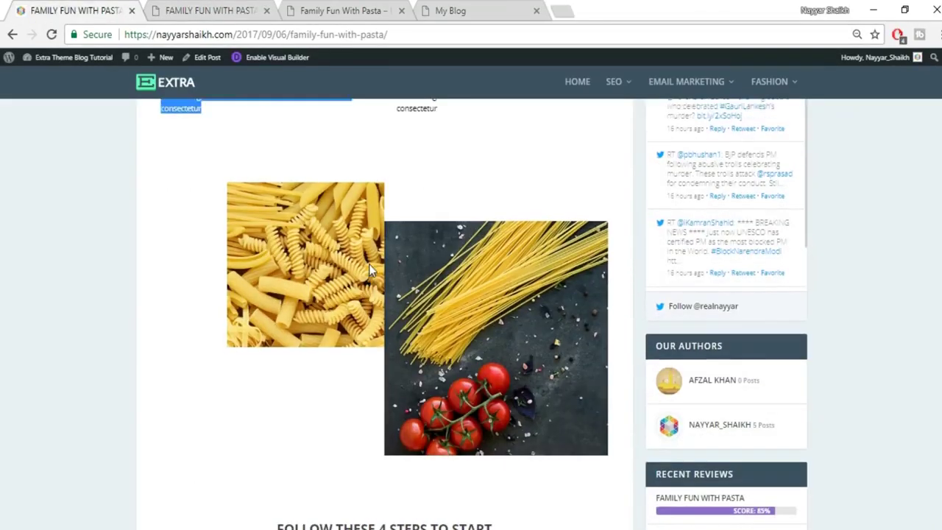
click(244, 10)
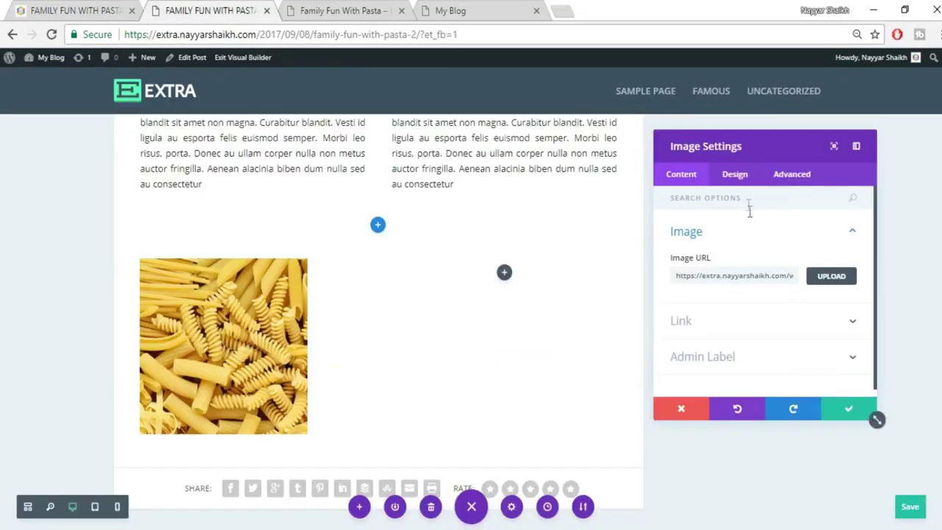
click(733, 177)
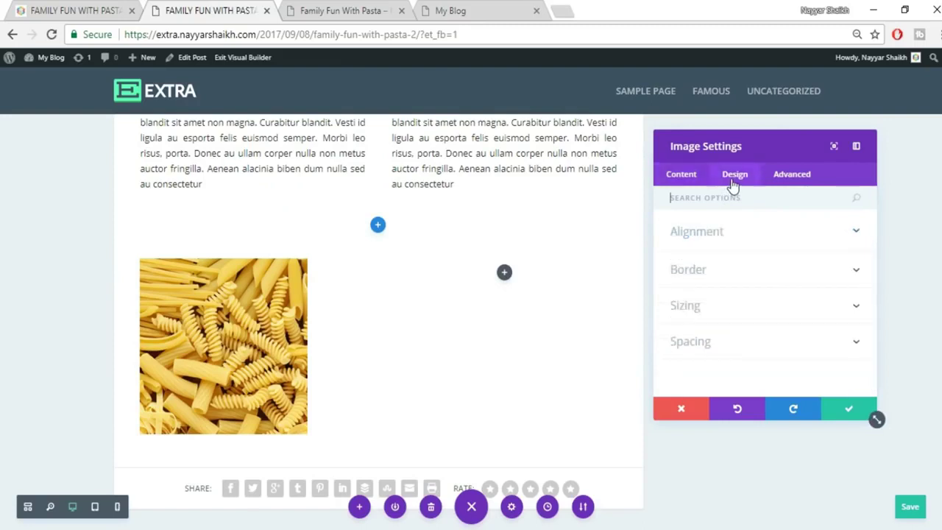
click(756, 345)
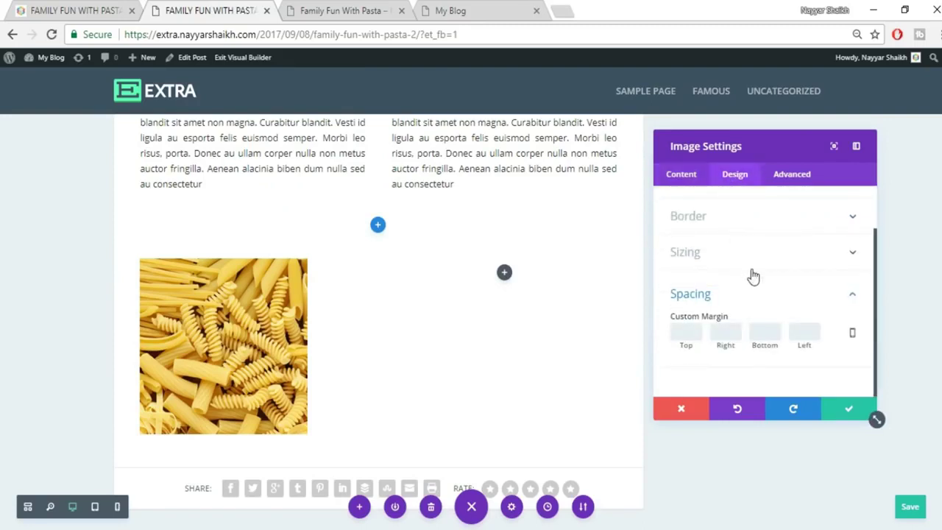
scroll(735, 243, up, 1)
click(736, 234)
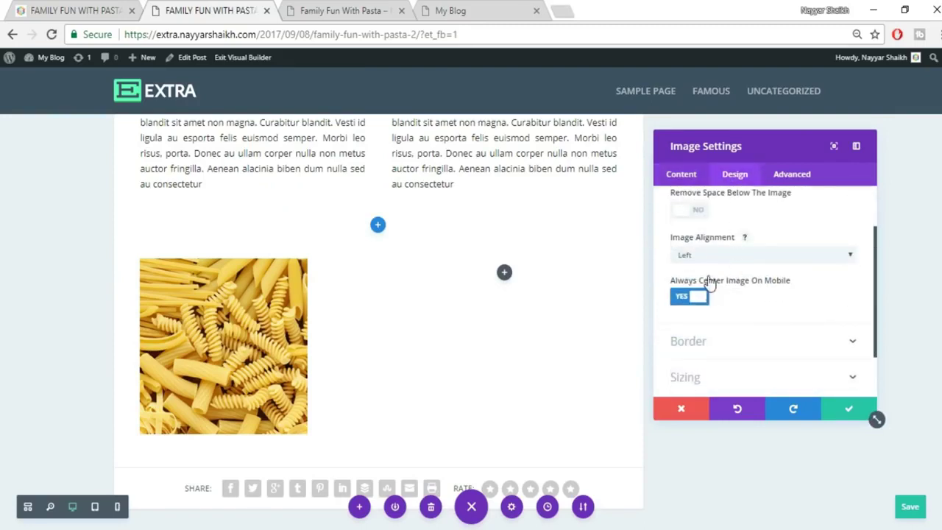
click(715, 262)
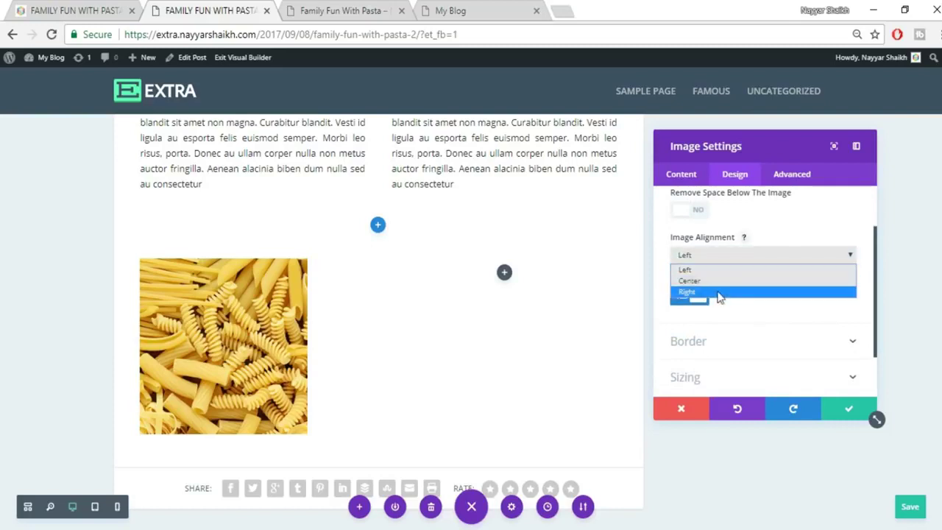
click(718, 292)
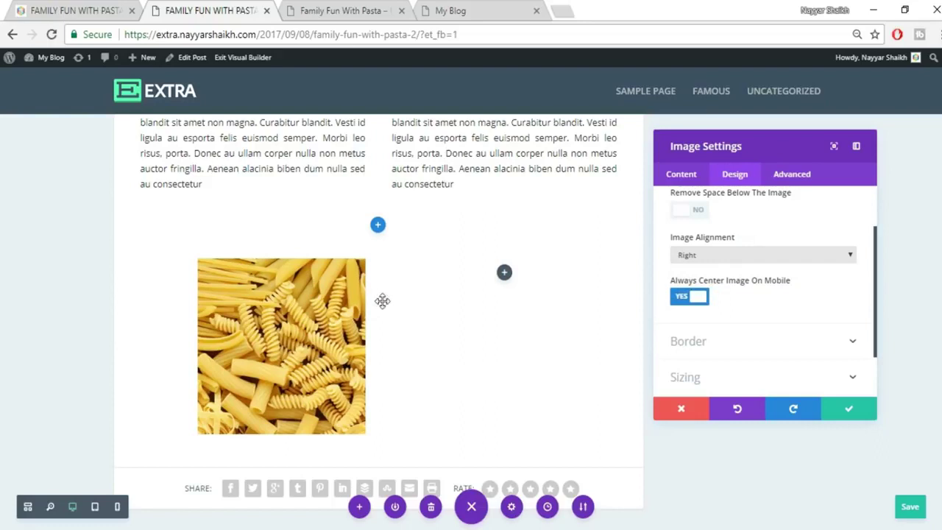
Save the image settings and bring up the pasta row's Design settings.
scroll(782, 323, down, 2)
click(741, 351)
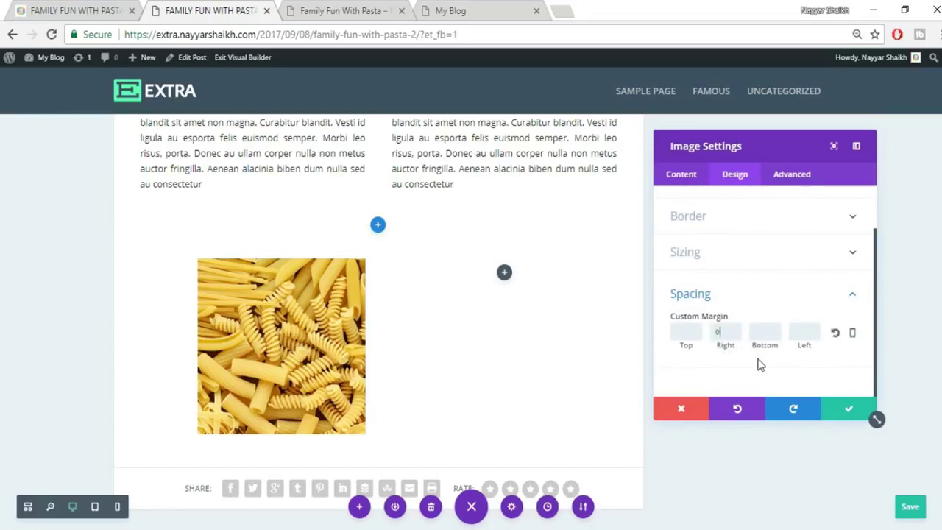
click(848, 410)
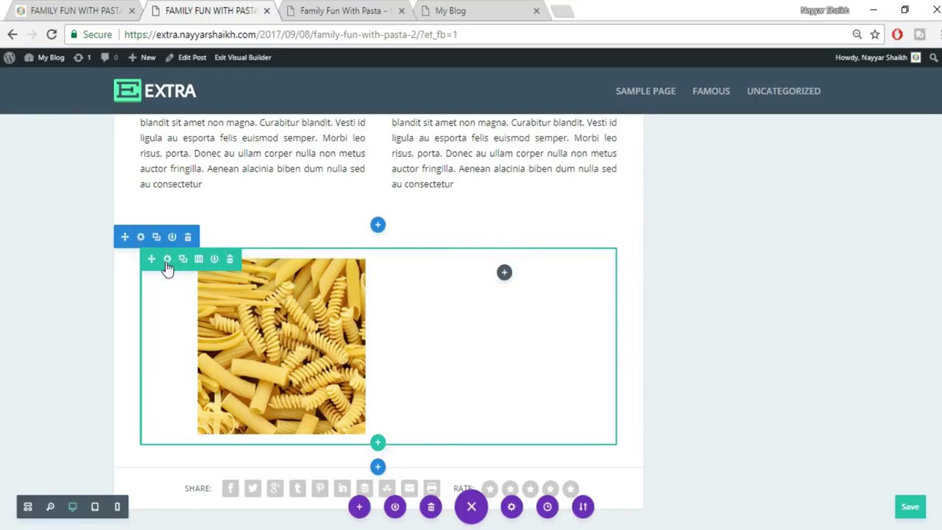
click(167, 259)
click(735, 180)
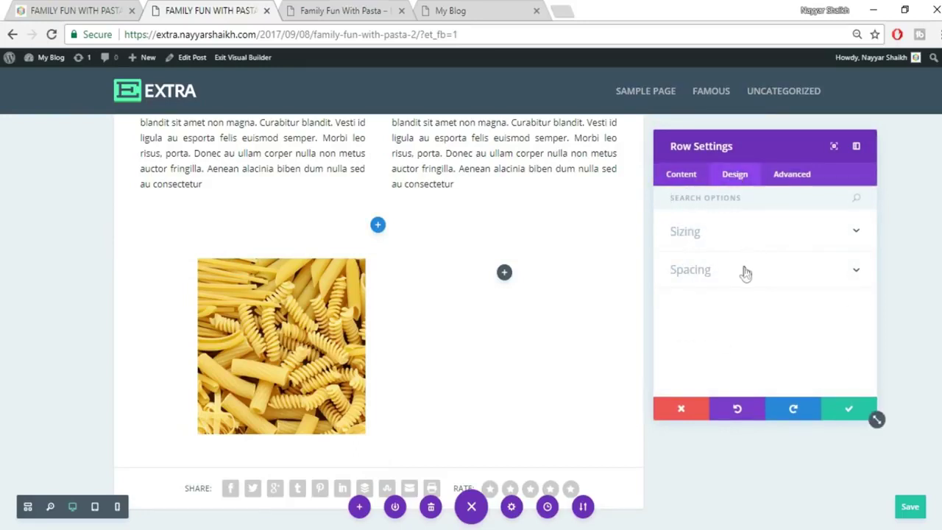
Set Column 2's left padding to 0.
click(745, 272)
scroll(793, 270, up, 3)
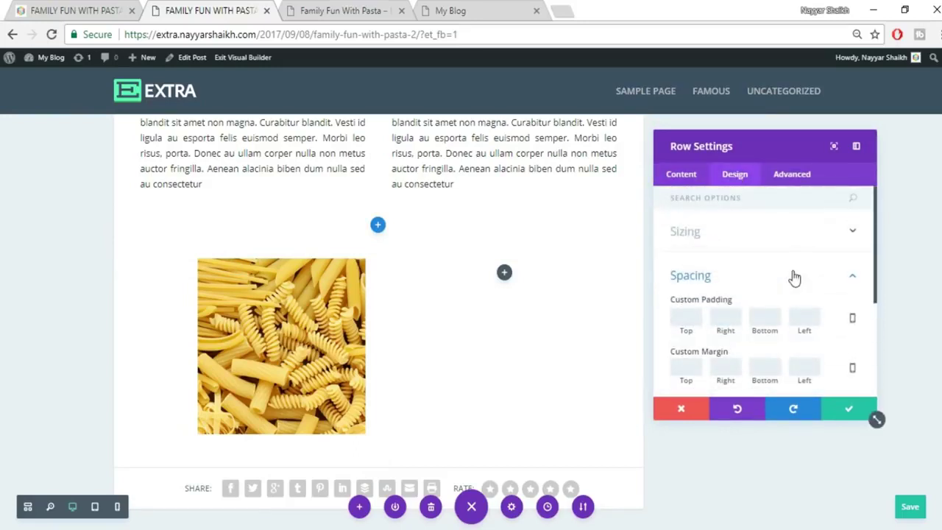
scroll(795, 277, down, 3)
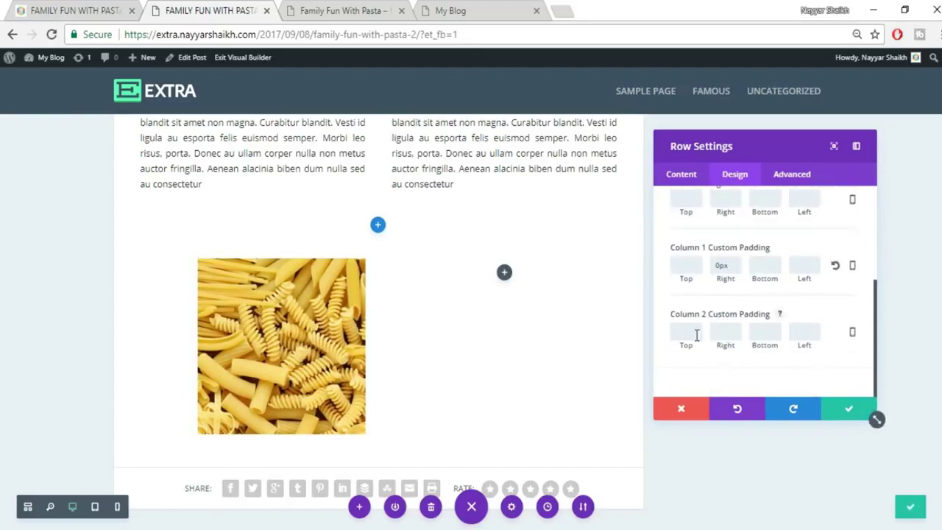
click(816, 335)
text(0)
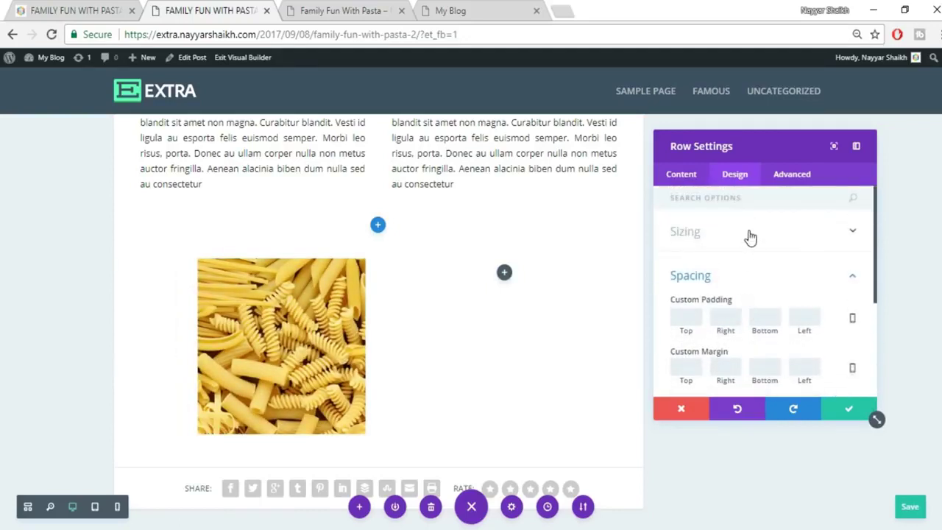
Enable a custom gutter width of 0 and save the row settings.
click(749, 234)
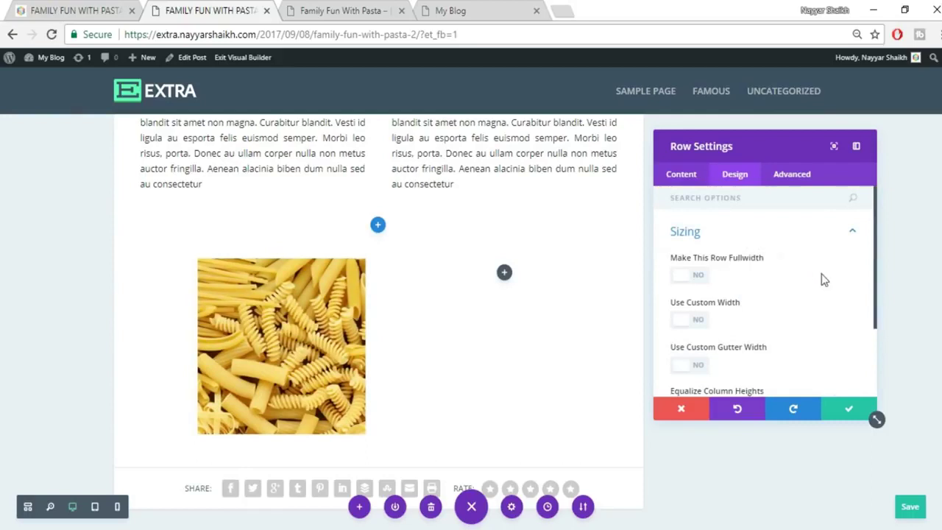
scroll(824, 278, down, 1)
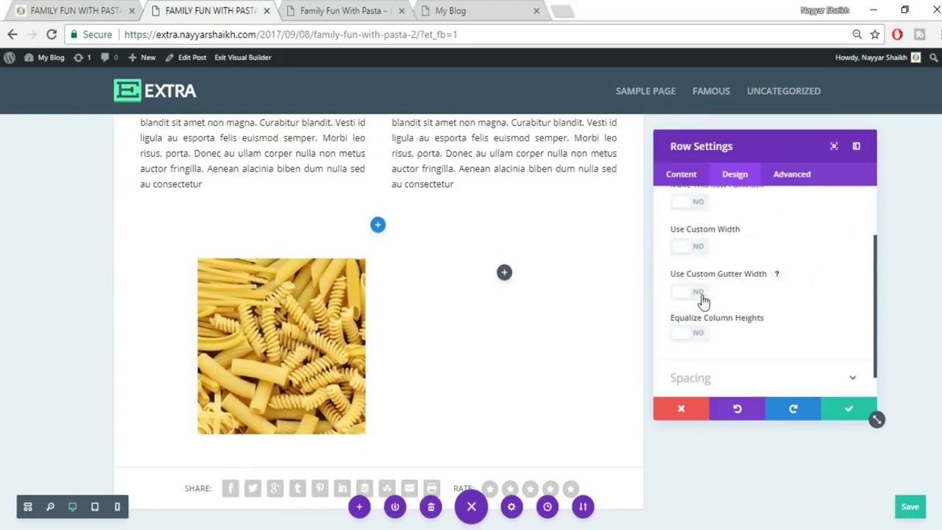
click(703, 297)
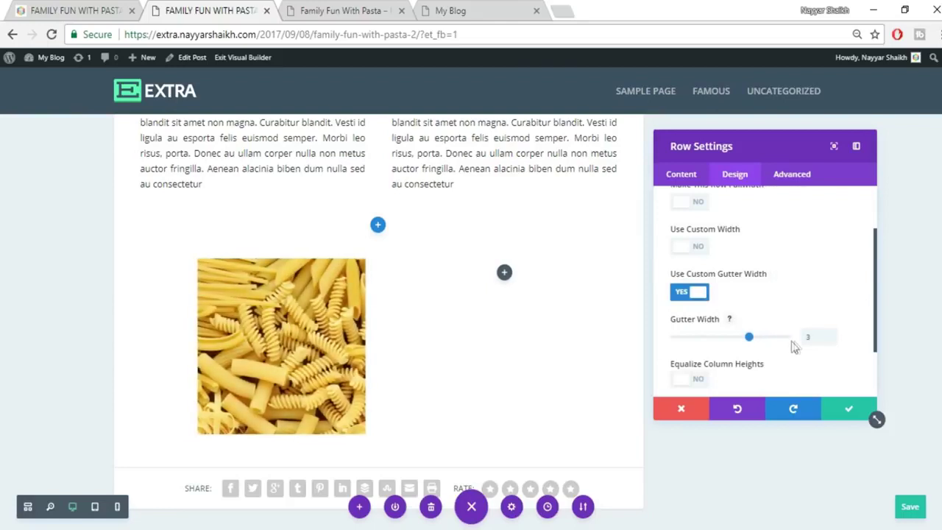
double_click(814, 338)
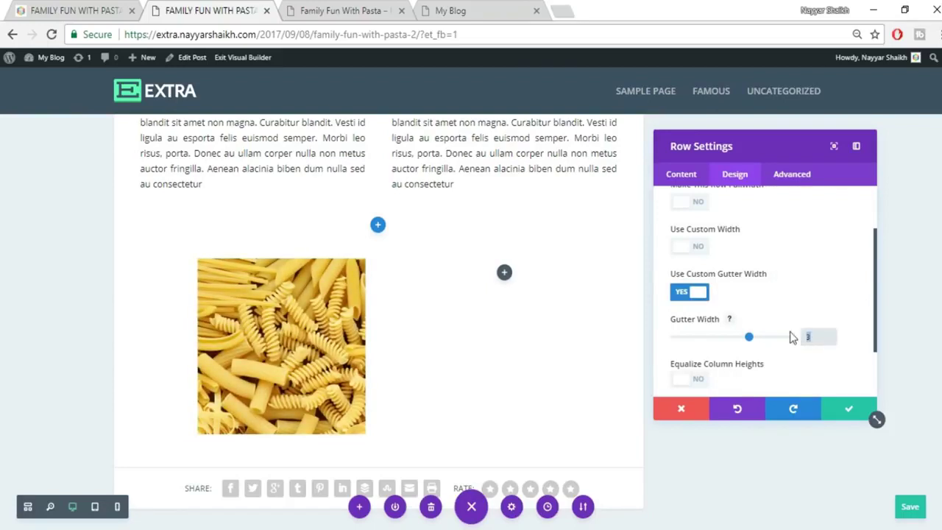
text(0)
click(797, 301)
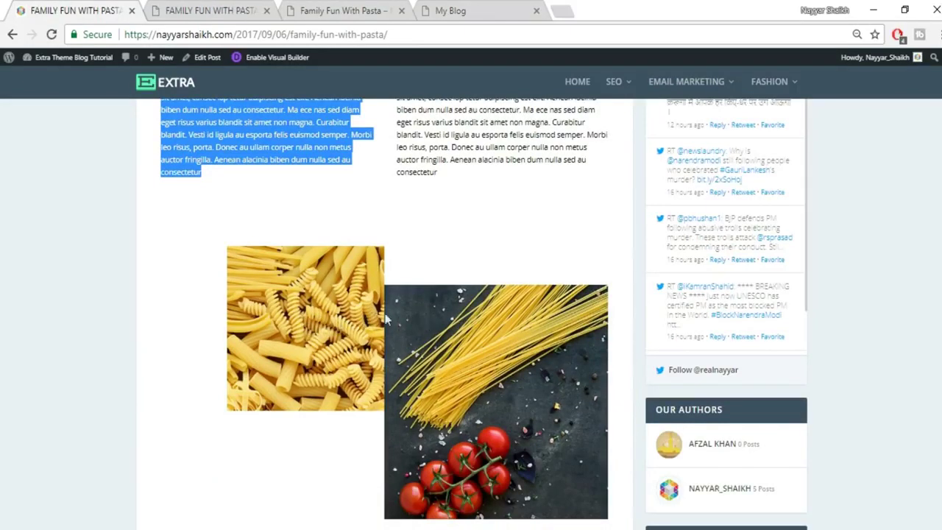
click(175, 10)
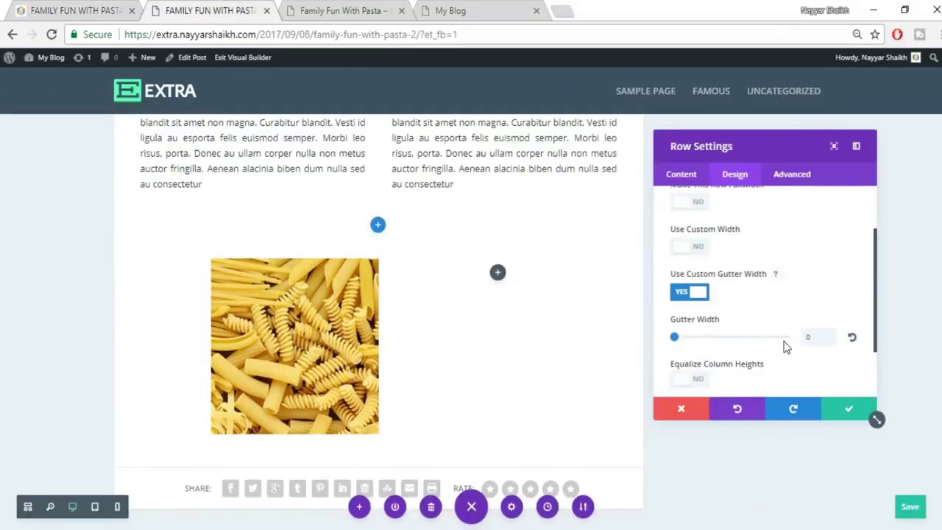
click(846, 410)
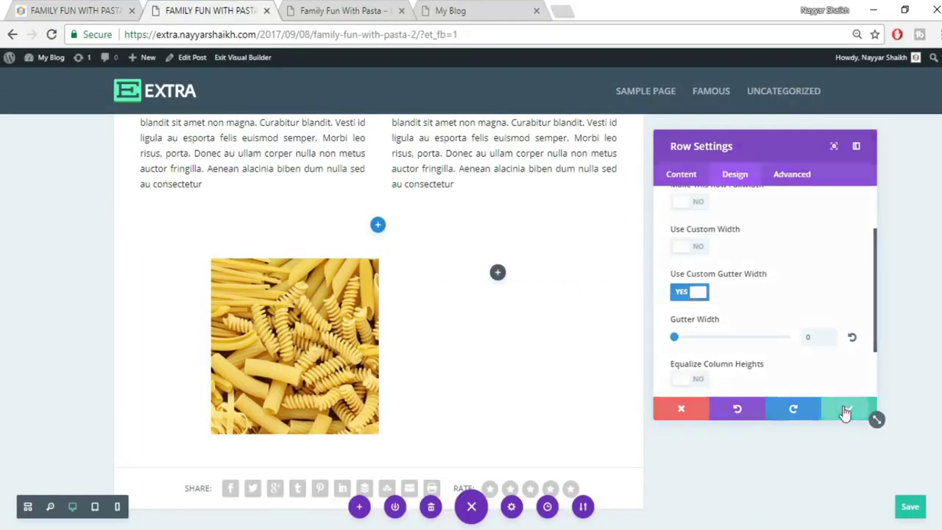
Add an image module to the row's second column.
click(498, 274)
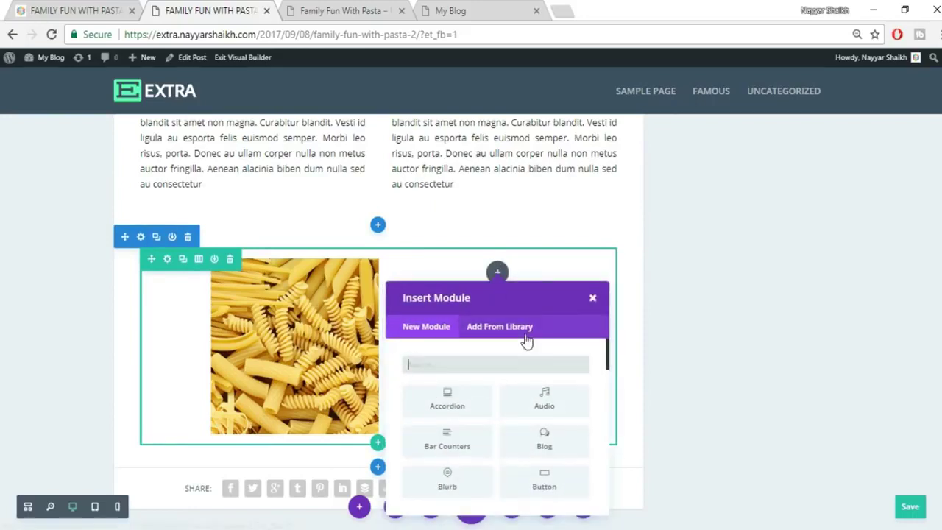
text(imag)
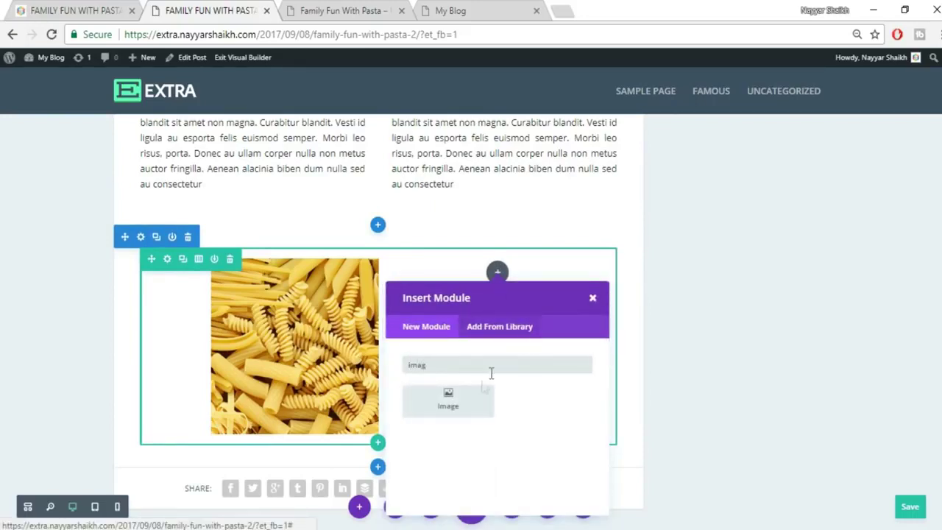
click(467, 400)
click(826, 285)
Upload and insert spaghetti photo 033, then compare it with the original post.
click(155, 110)
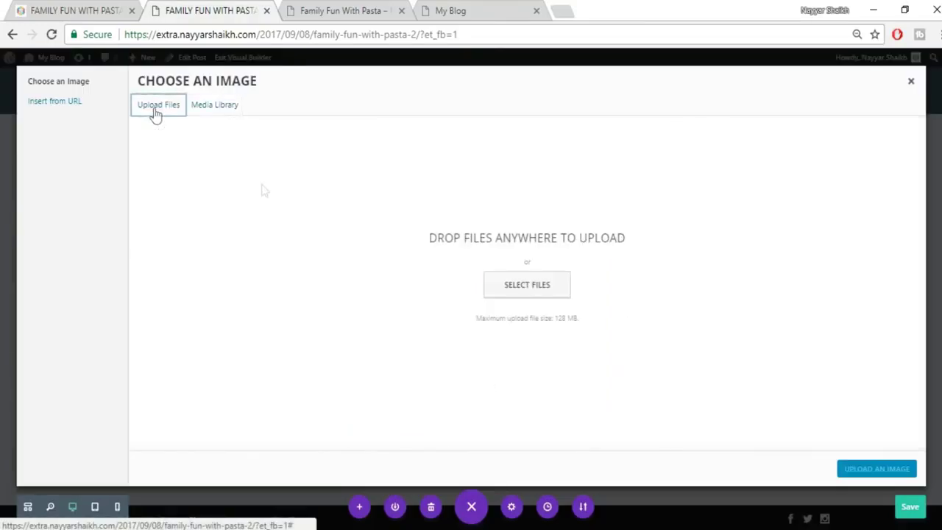
click(526, 284)
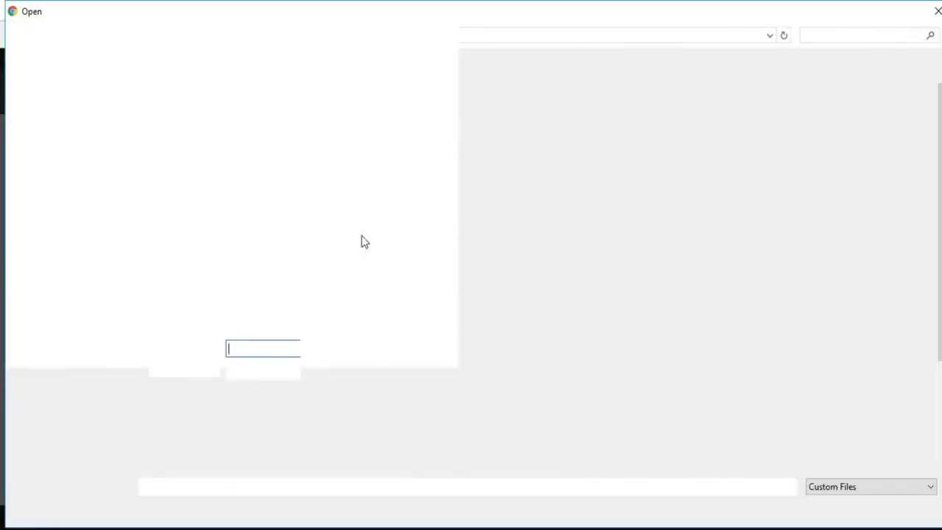
click(346, 221)
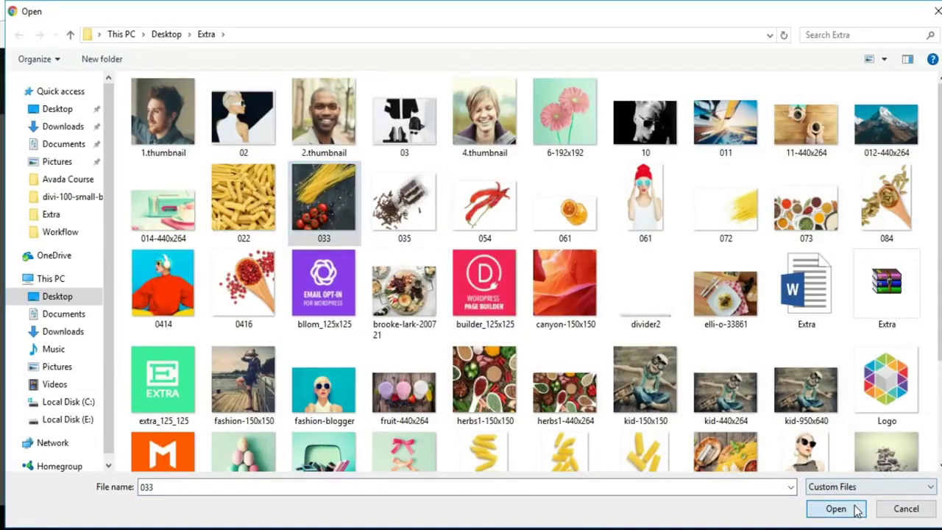
click(835, 508)
click(865, 471)
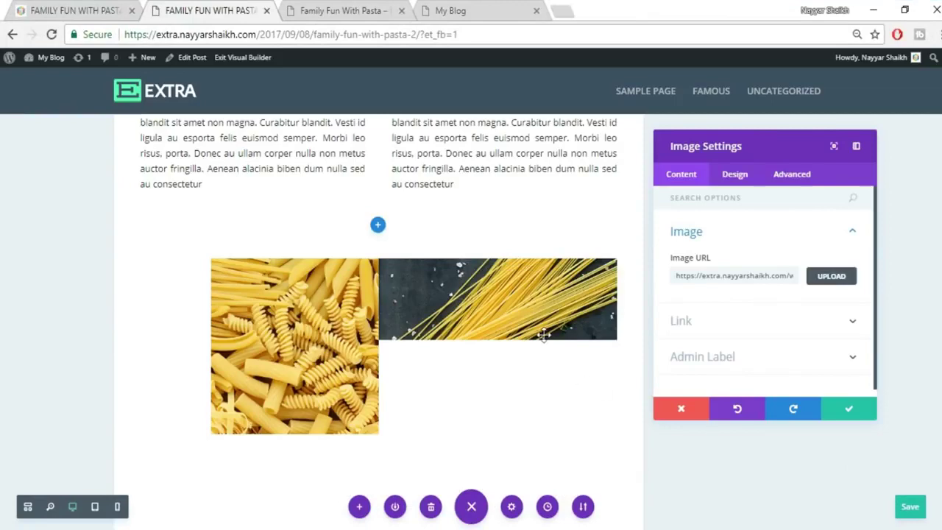
scroll(559, 372, down, 1)
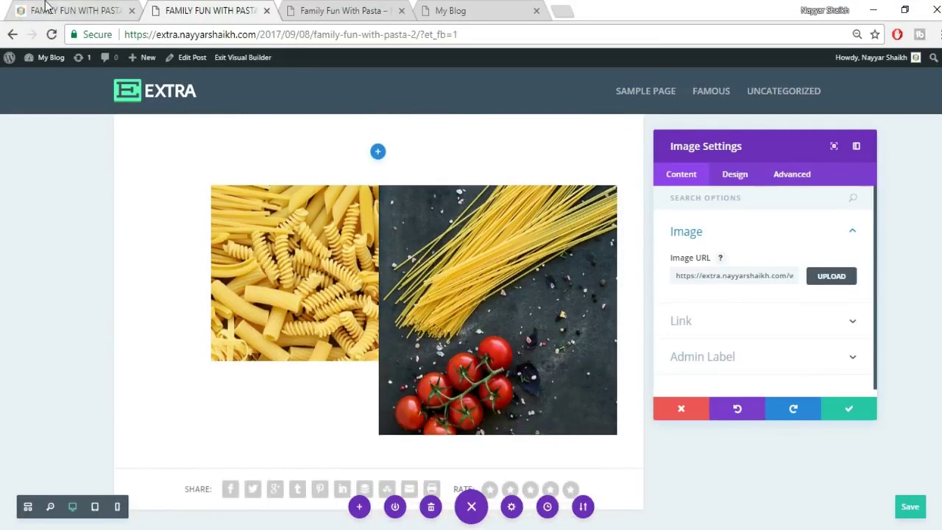
click(46, 9)
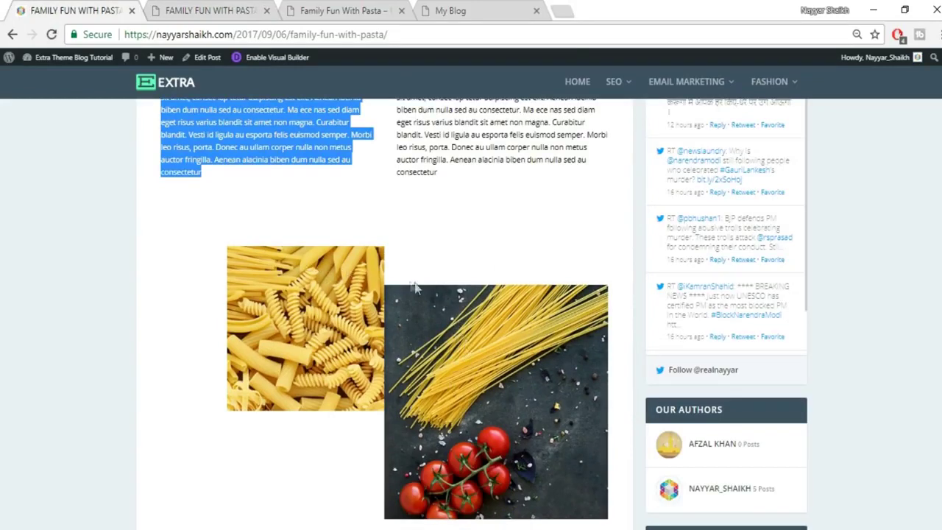
click(237, 6)
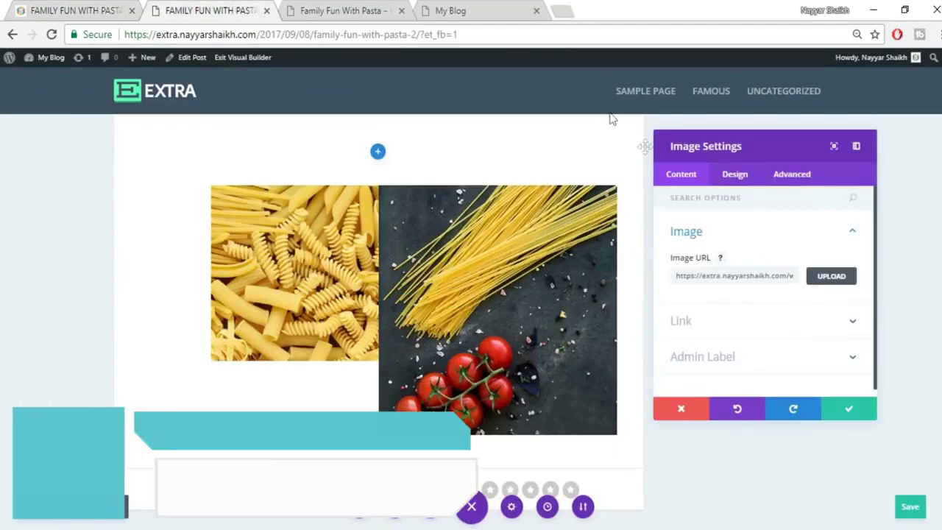
Give the spaghetti image a 60px top margin, checked against the original, and save.
click(738, 178)
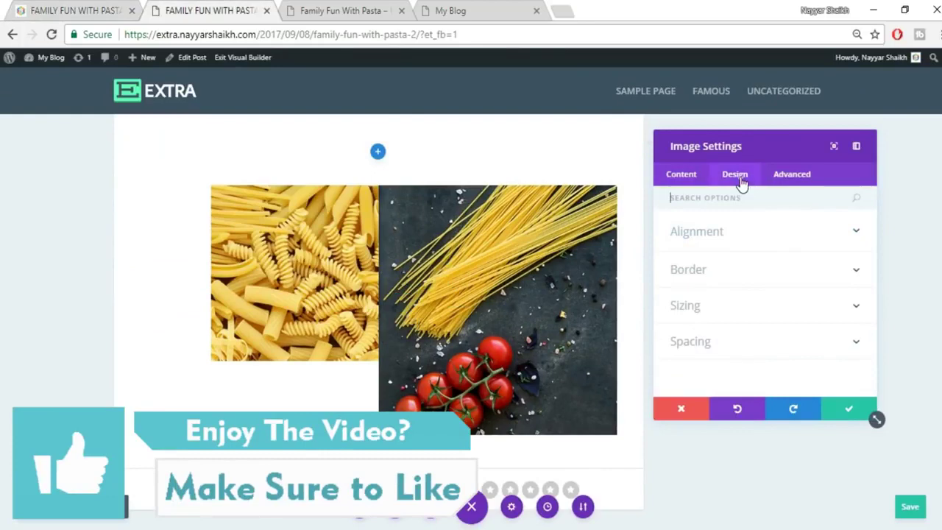
click(716, 349)
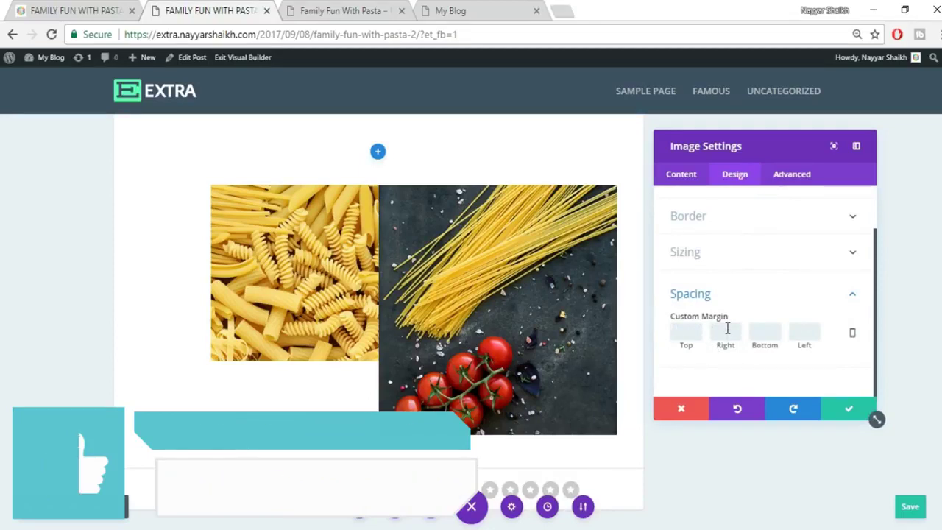
text(30)
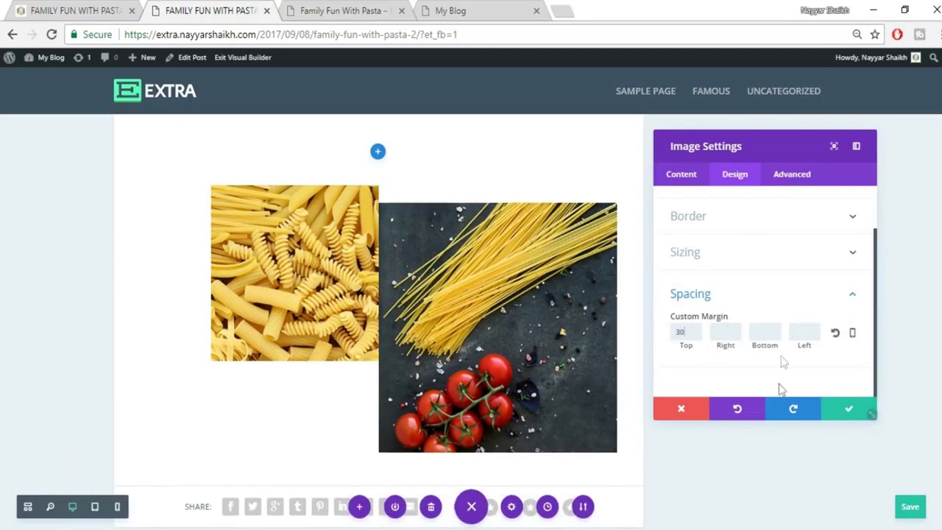
click(88, 7)
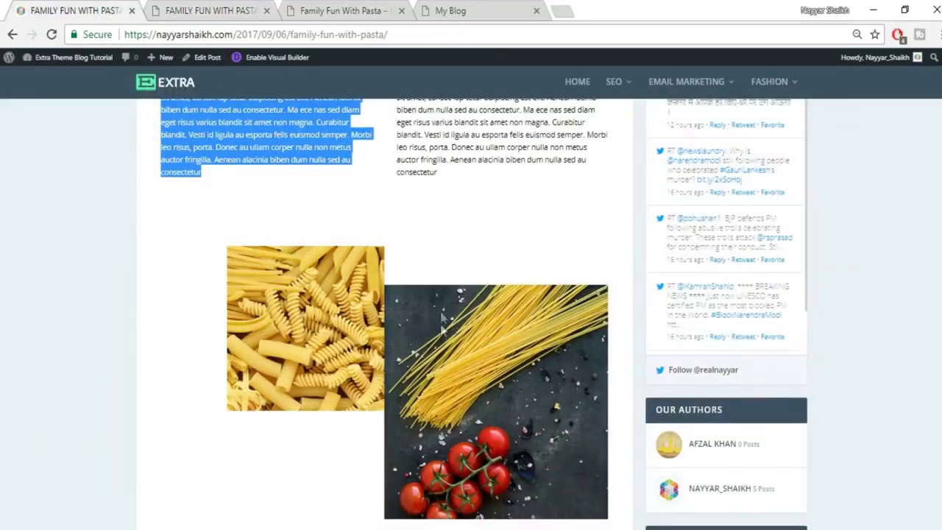
click(205, 17)
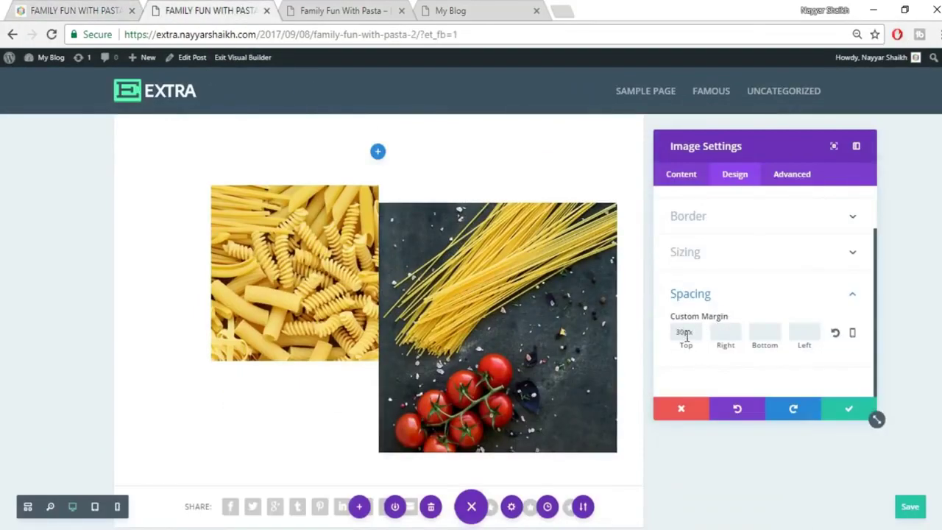
drag(684, 333, 642, 336)
text(60)
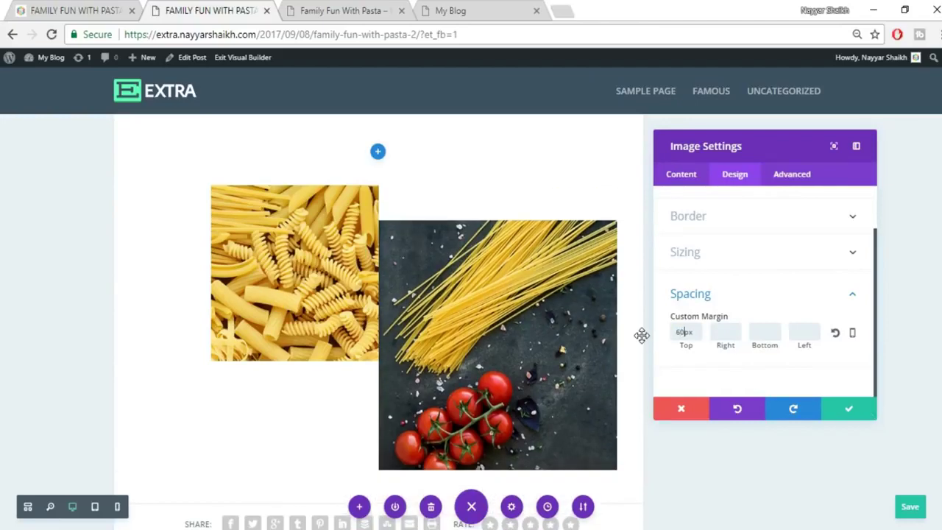
click(843, 409)
Add a Regular section with a single-column row below the image row.
scroll(827, 398, down, 2)
scroll(827, 398, up, 3)
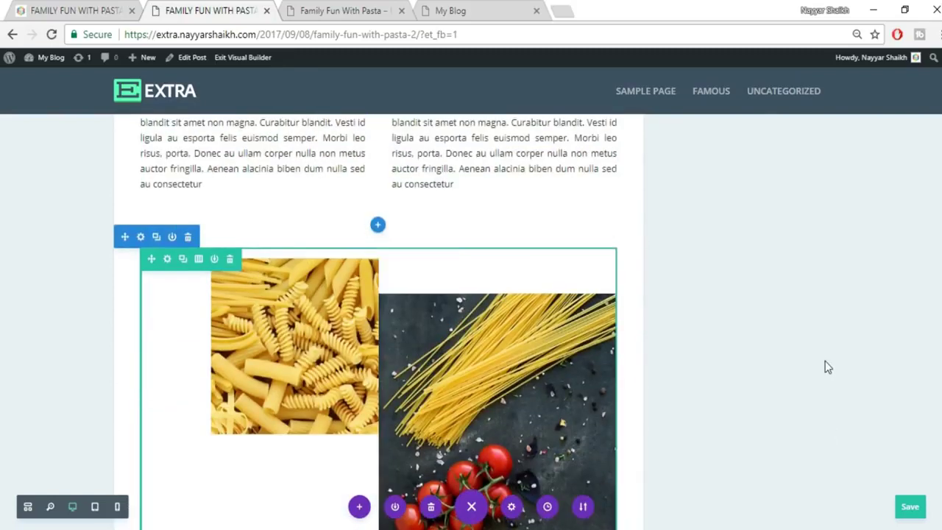
scroll(824, 362, down, 1)
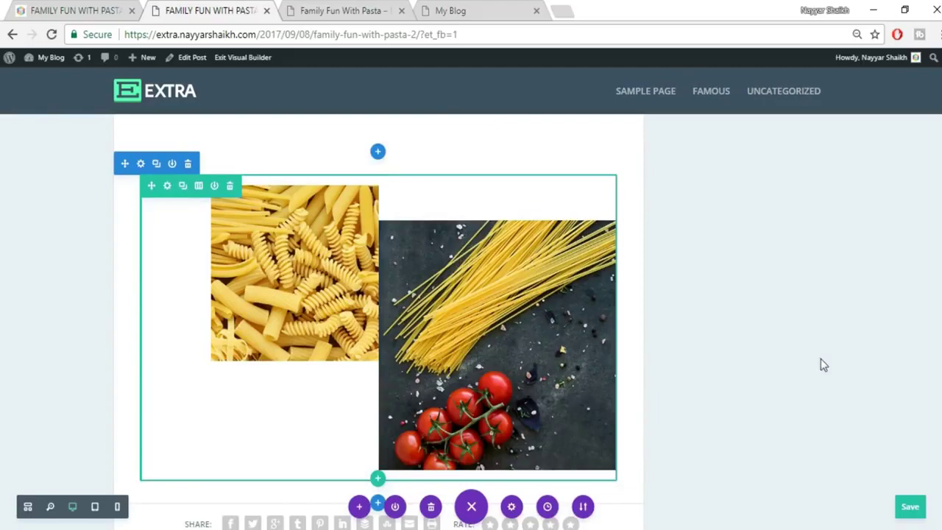
scroll(819, 357, up, 3)
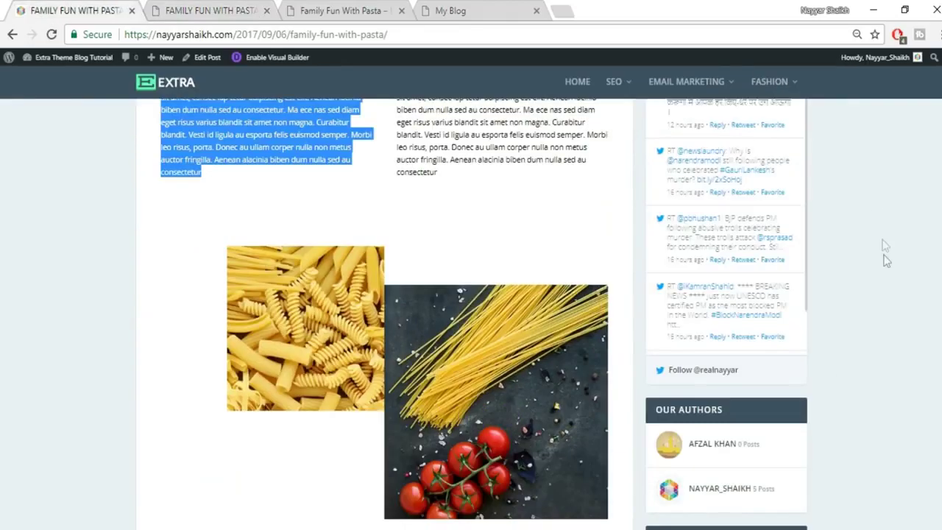
scroll(885, 259, down, 5)
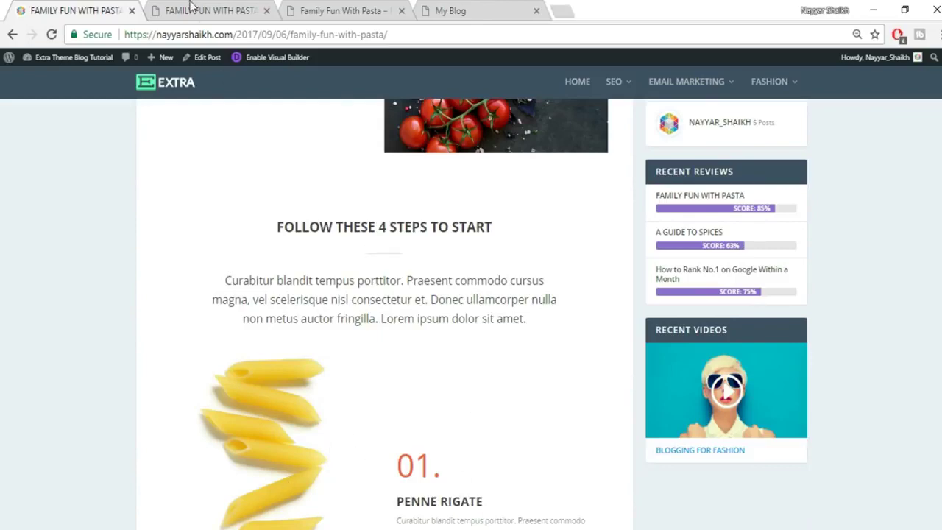
click(192, 9)
scroll(588, 324, down, 5)
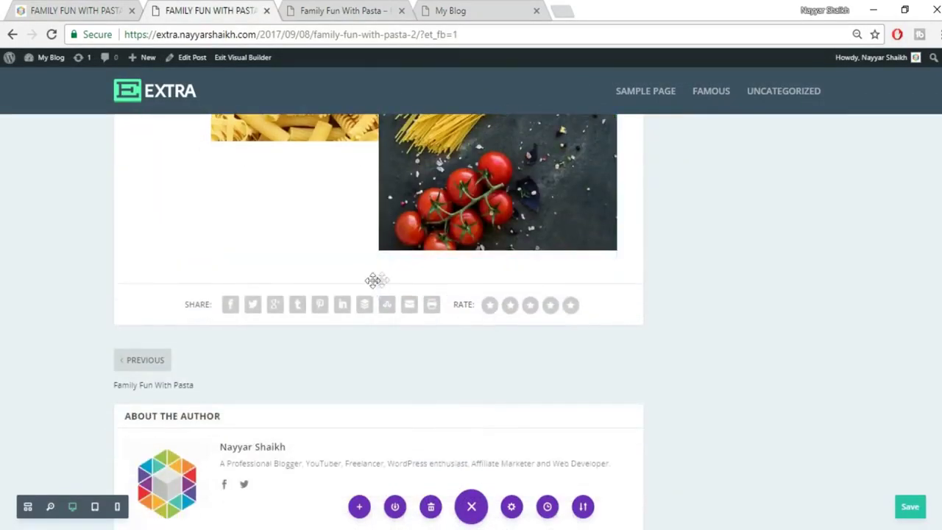
click(377, 284)
click(315, 247)
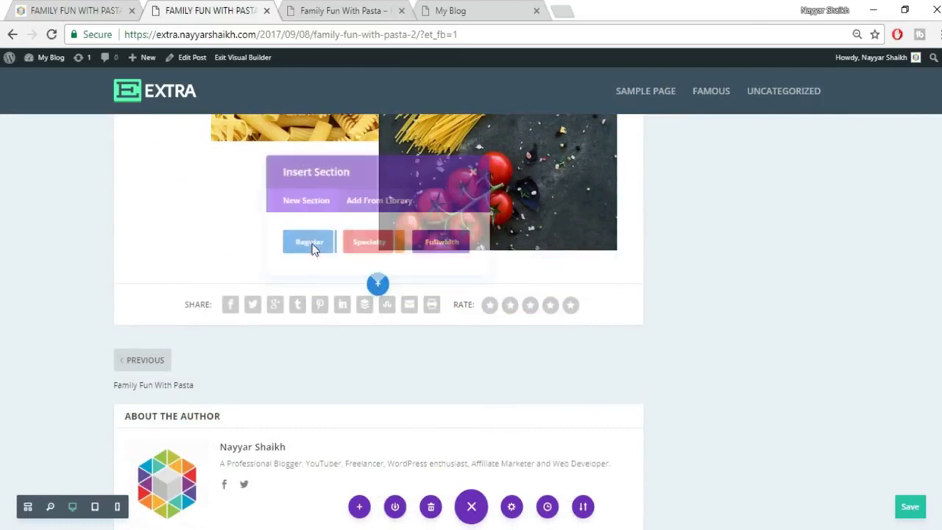
click(323, 195)
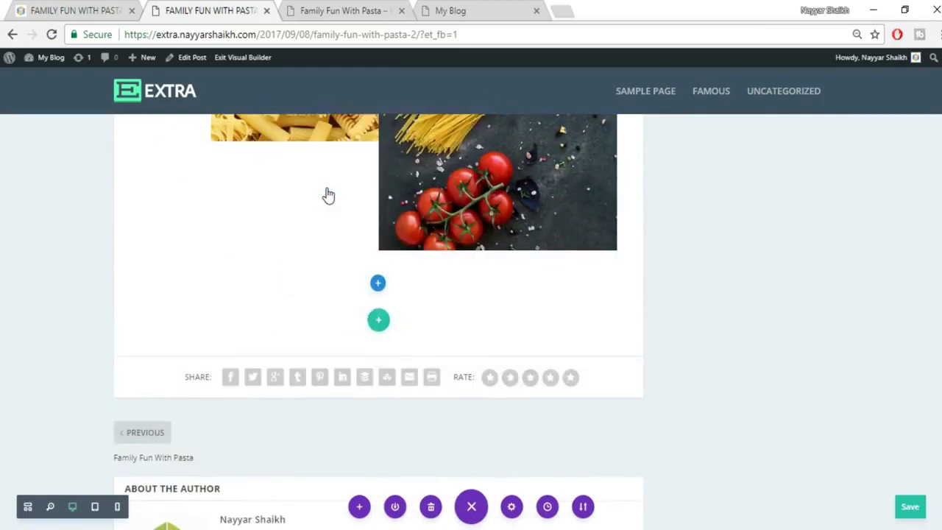
Add a Text module and select the original post's FOLLOW THESE 4 STEPS TO START heading.
text(tex)
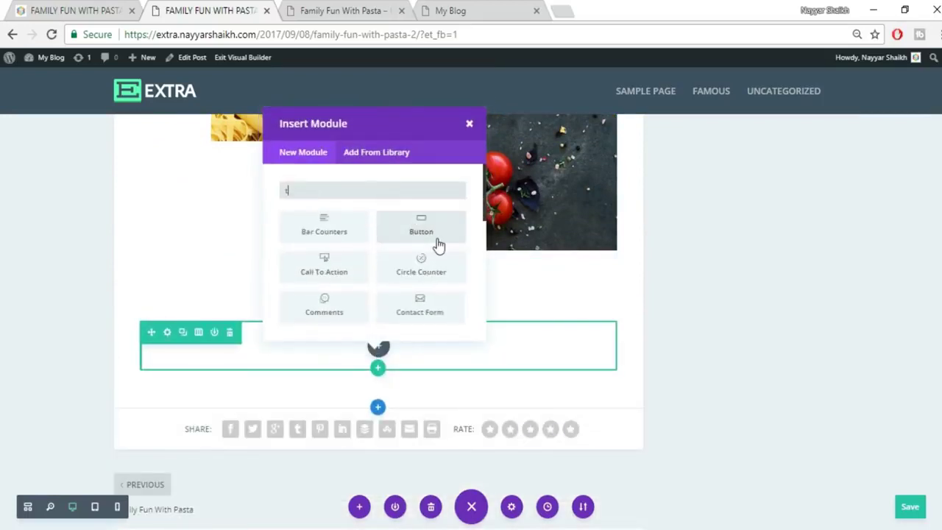
click(331, 232)
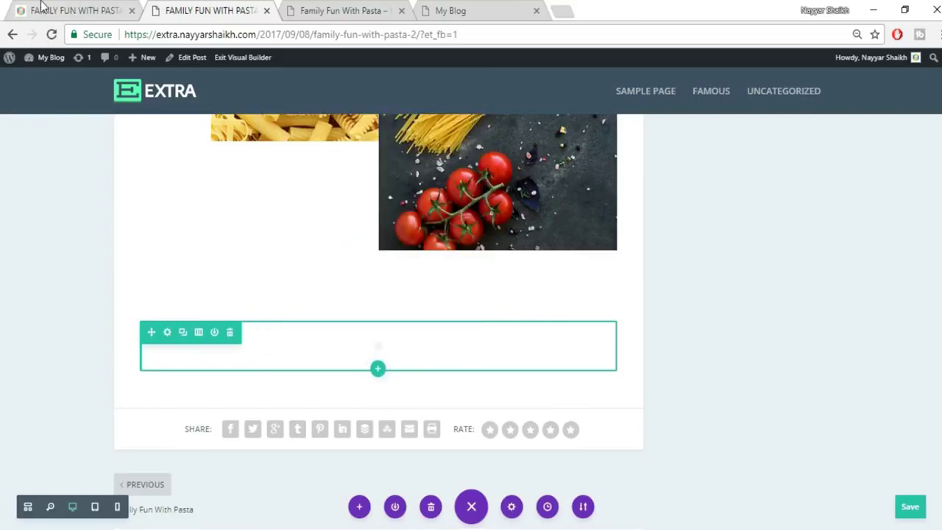
click(40, 10)
triple_click(392, 230)
key(ctrl+c)
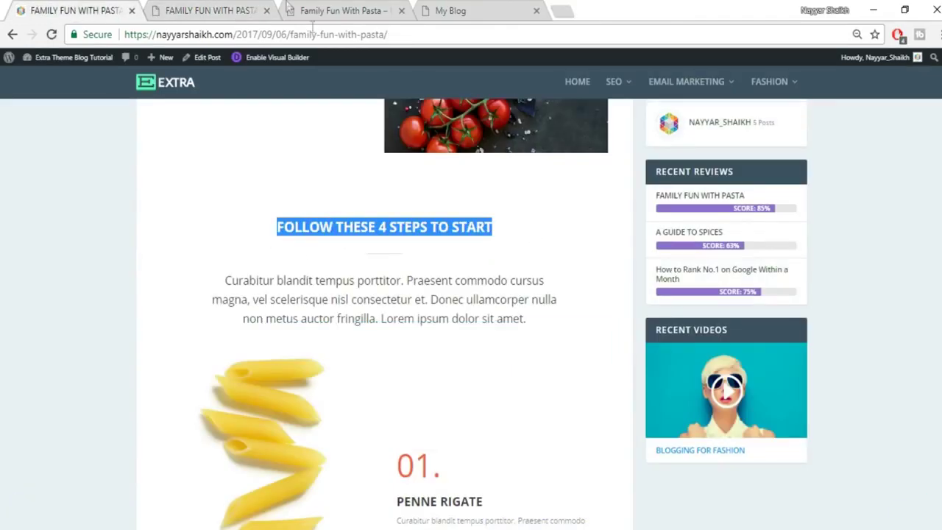
Paste the FOLLOW THESE 4 STEPS TO START heading into the text module.
click(239, 10)
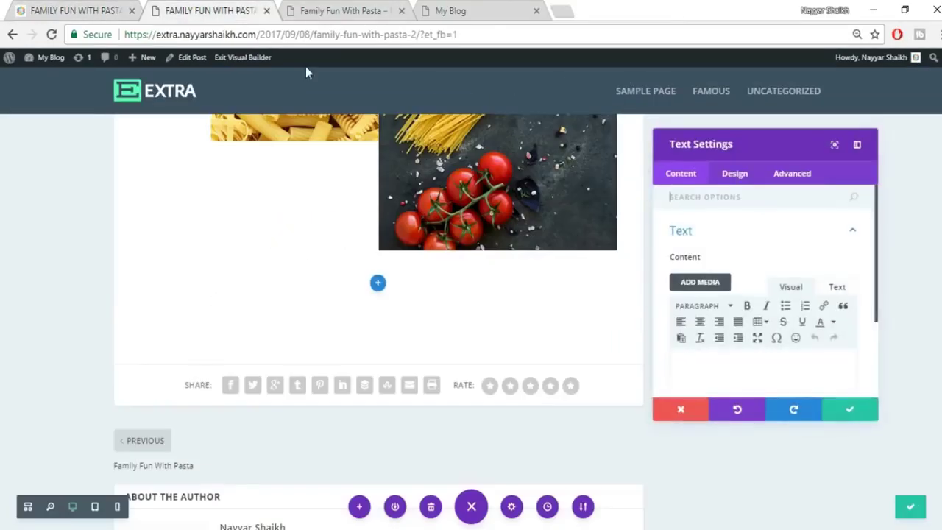
click(836, 287)
key(ctrl+v)
click(795, 290)
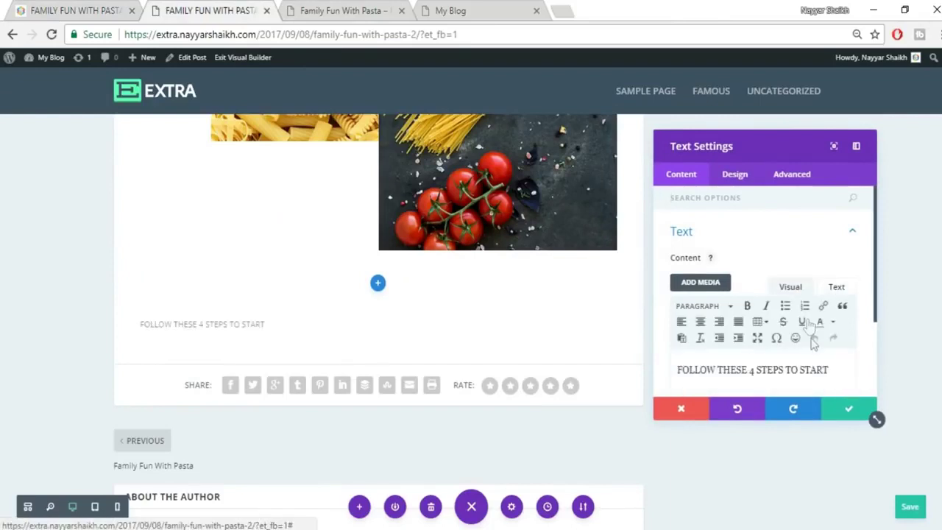
Center the heading and set its font size to 25px.
scroll(813, 349, down, 3)
click(734, 177)
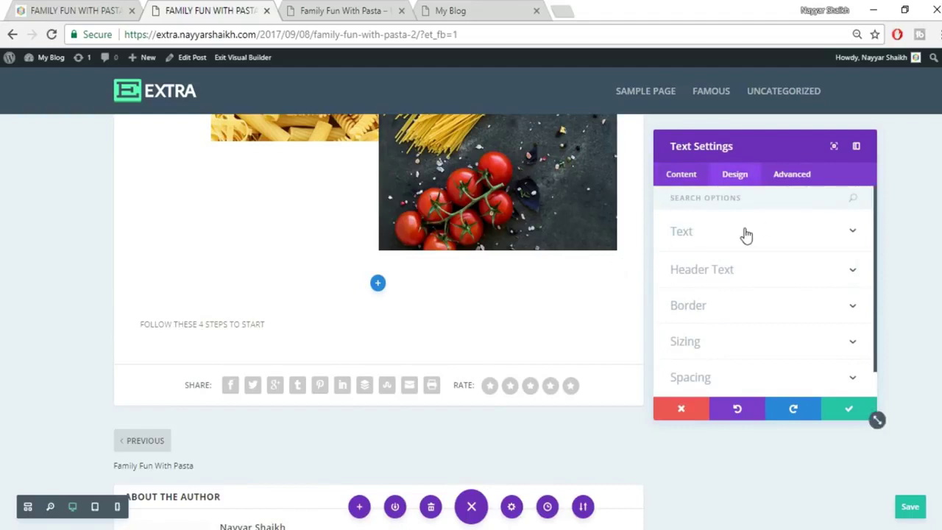
click(744, 233)
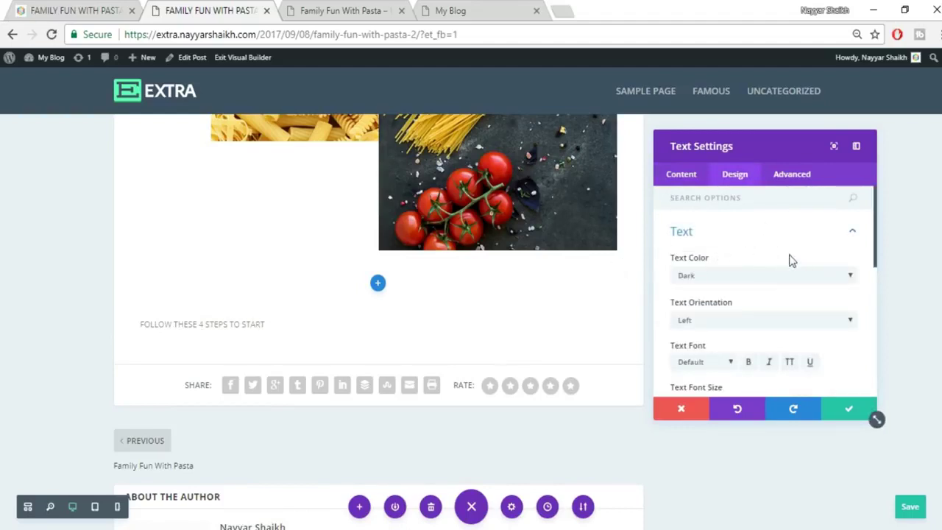
scroll(811, 269, down, 1)
click(732, 247)
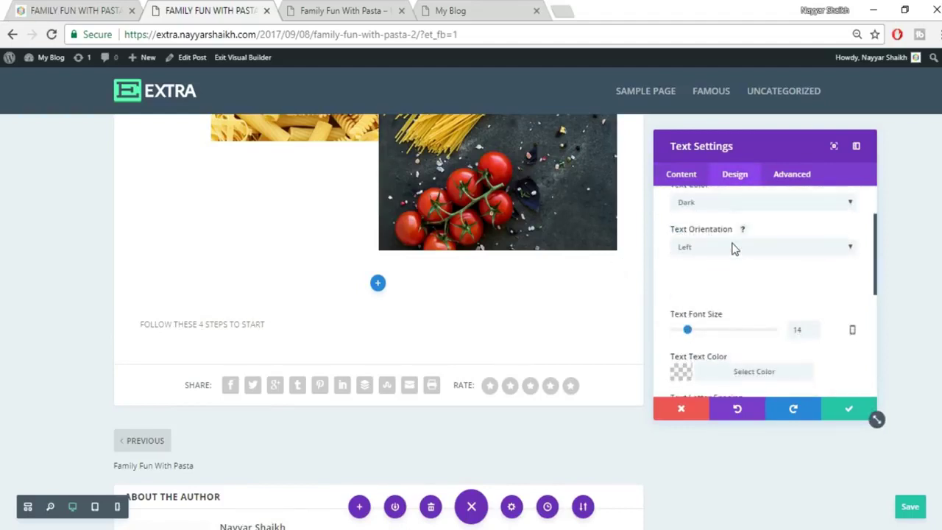
click(721, 276)
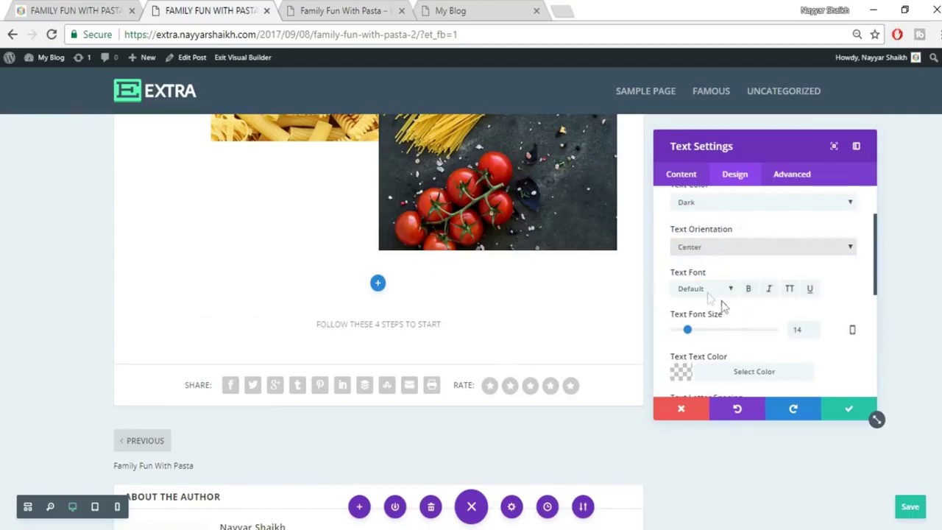
scroll(758, 298, down, 1)
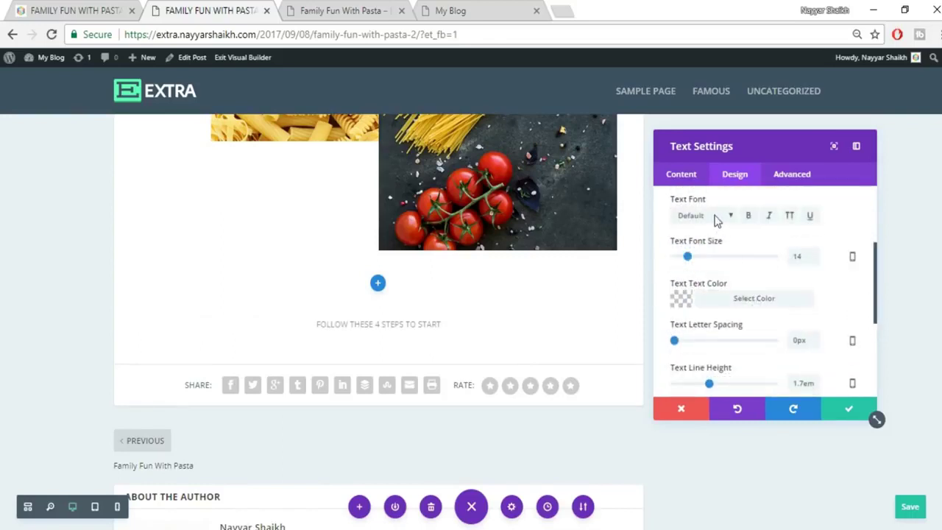
double_click(798, 257)
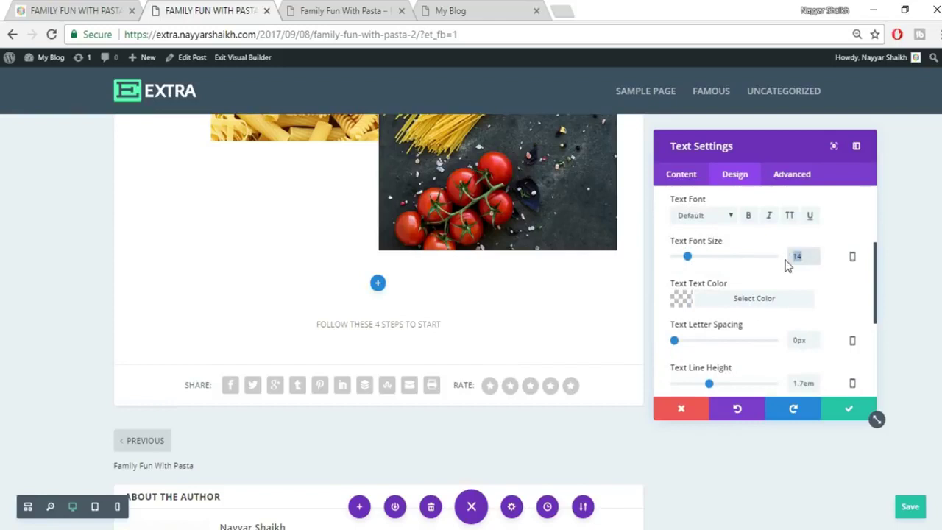
text(20)
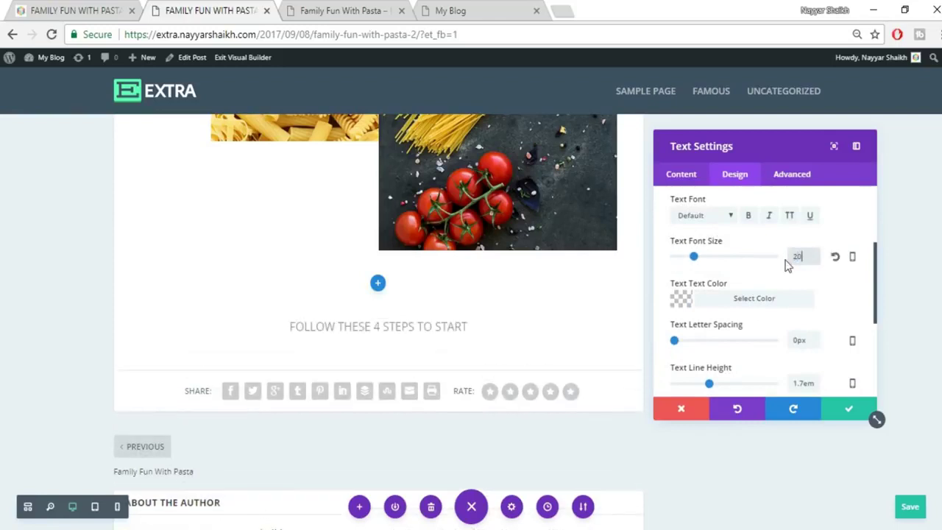
double_click(800, 257)
text(25px)
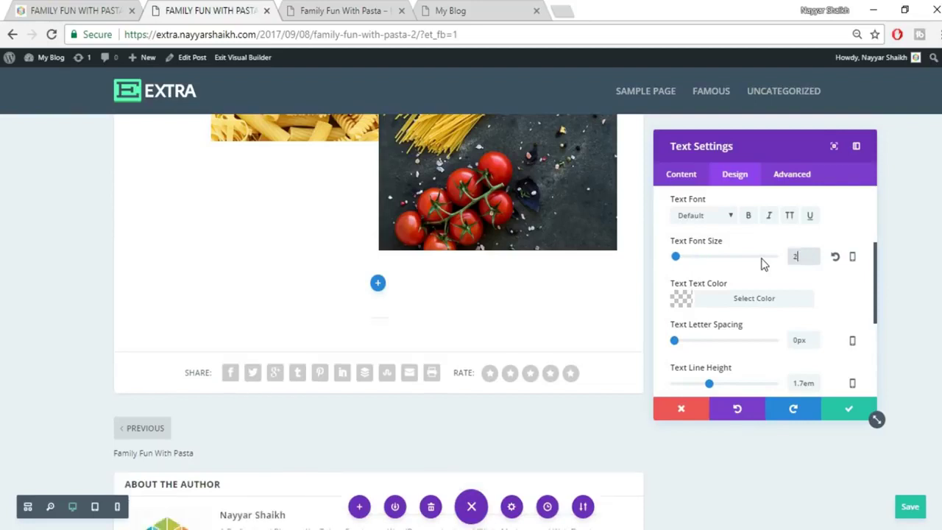
click(784, 284)
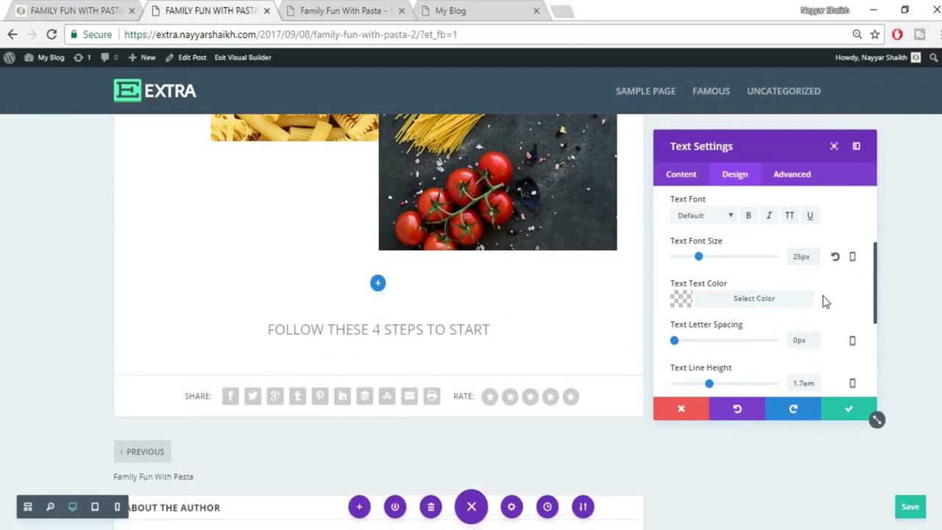
Color the heading text black with slightly reduced opacity.
scroll(822, 299, down, 2)
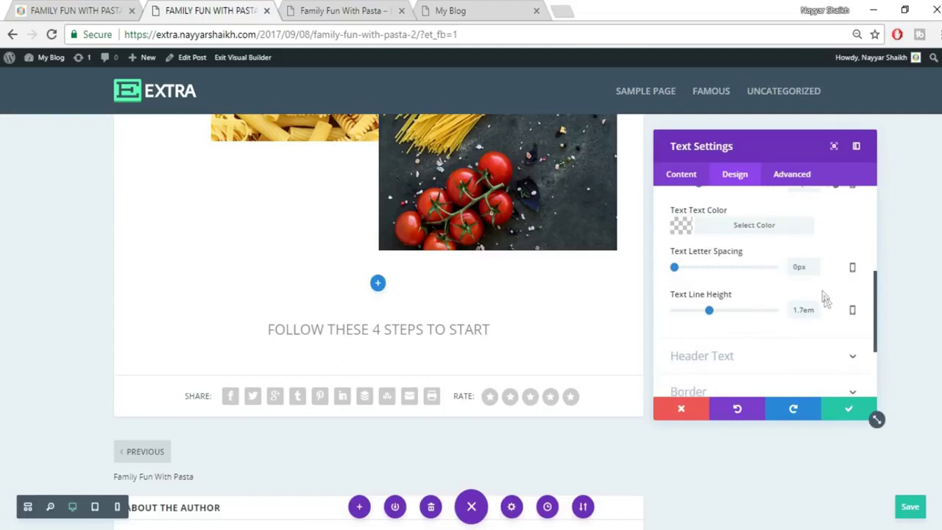
click(749, 228)
click(730, 356)
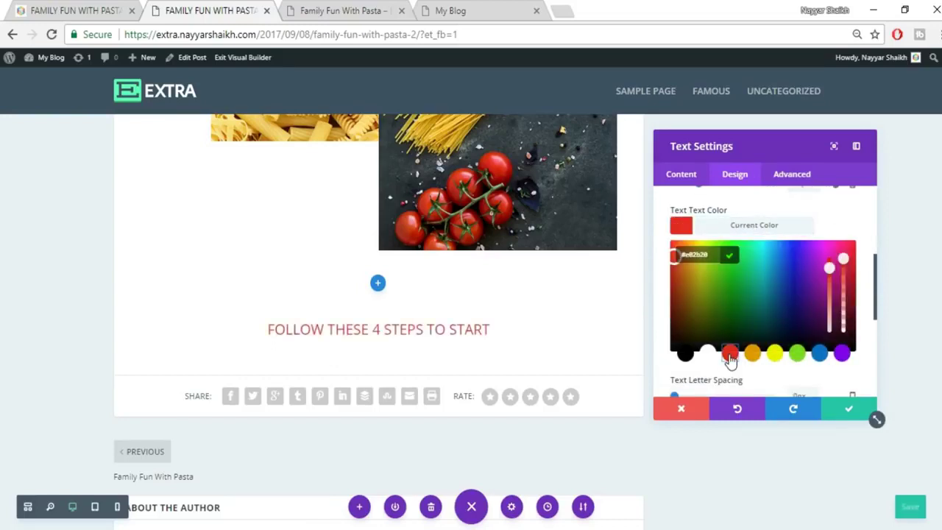
click(778, 358)
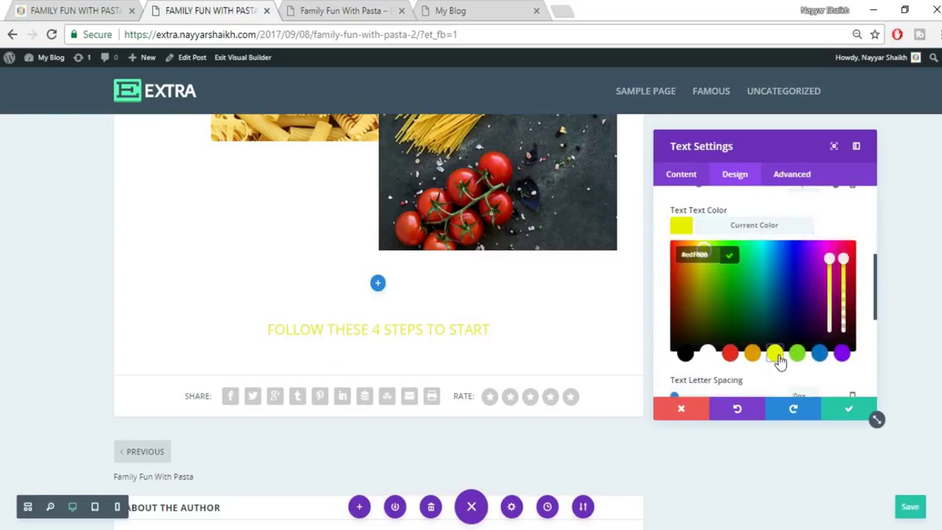
click(684, 354)
drag(846, 259, 843, 271)
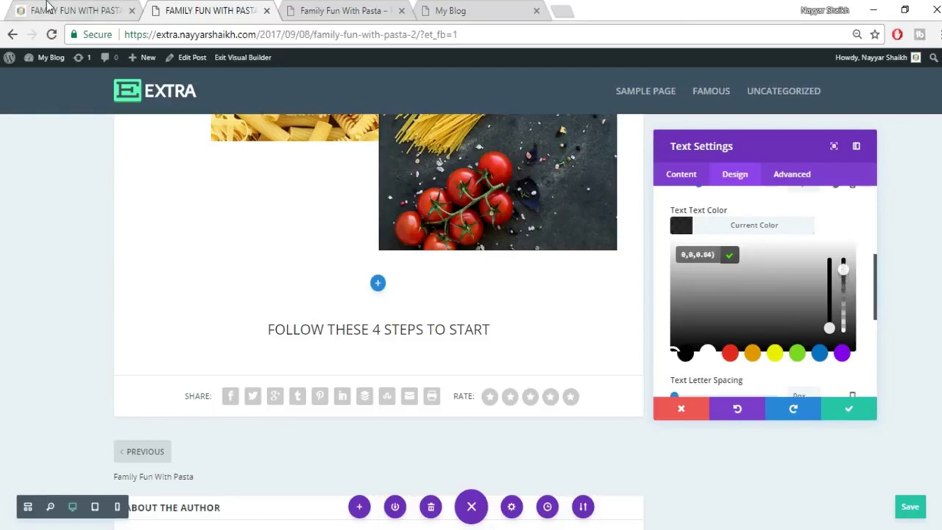
click(48, 8)
click(307, 229)
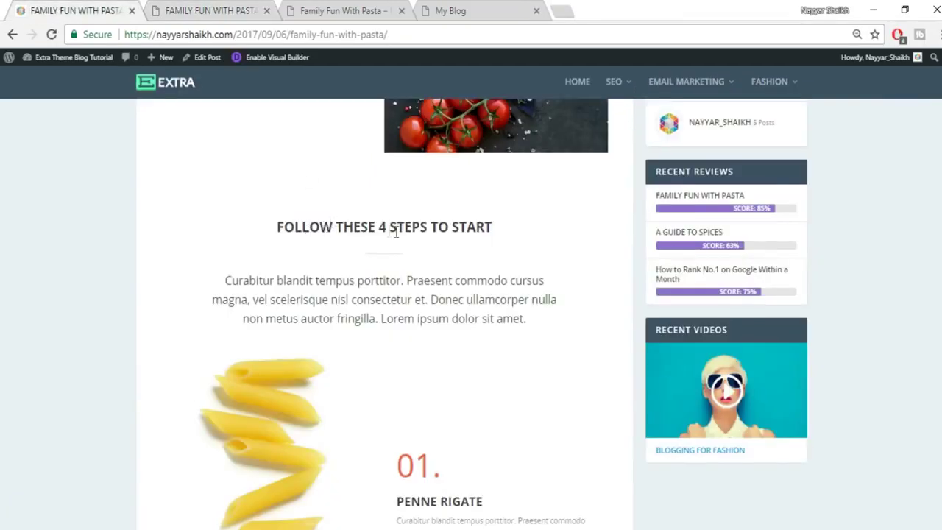
click(188, 6)
Make the heading bold and compare it with the published post.
scroll(758, 257, up, 4)
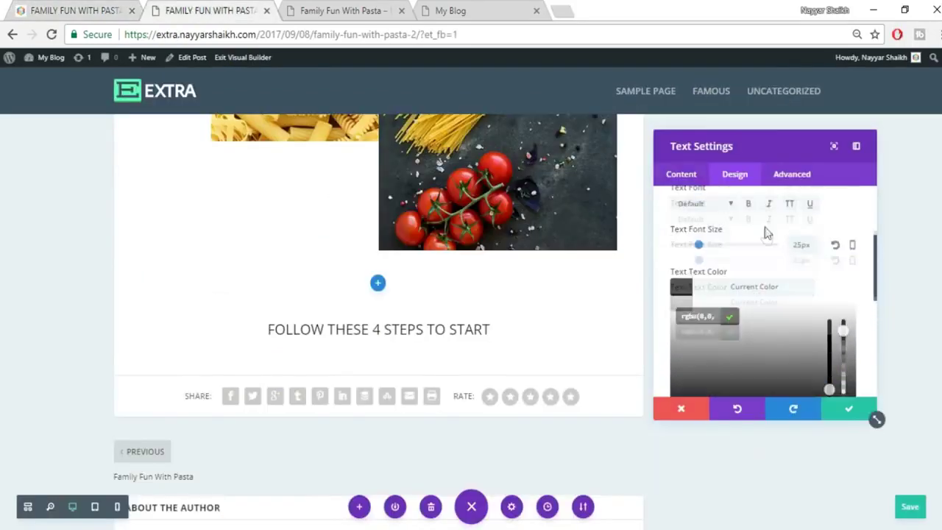
click(748, 289)
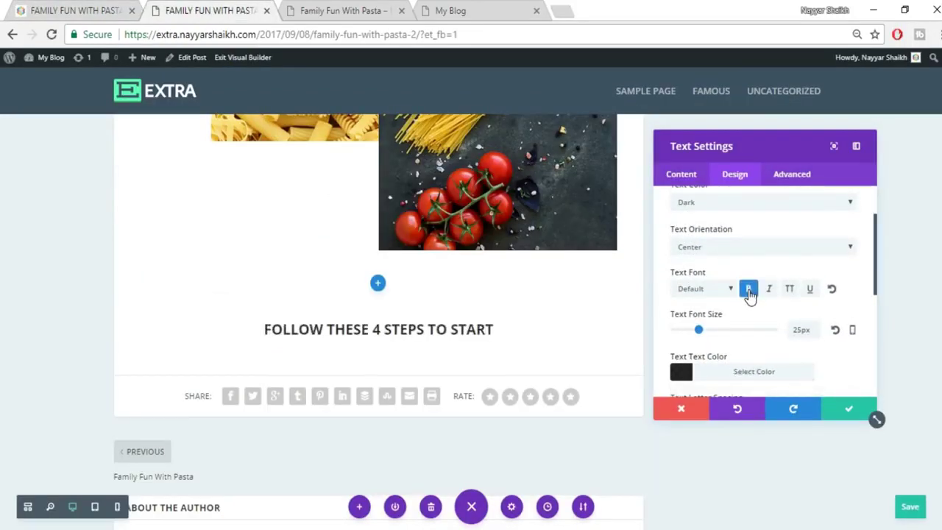
click(79, 6)
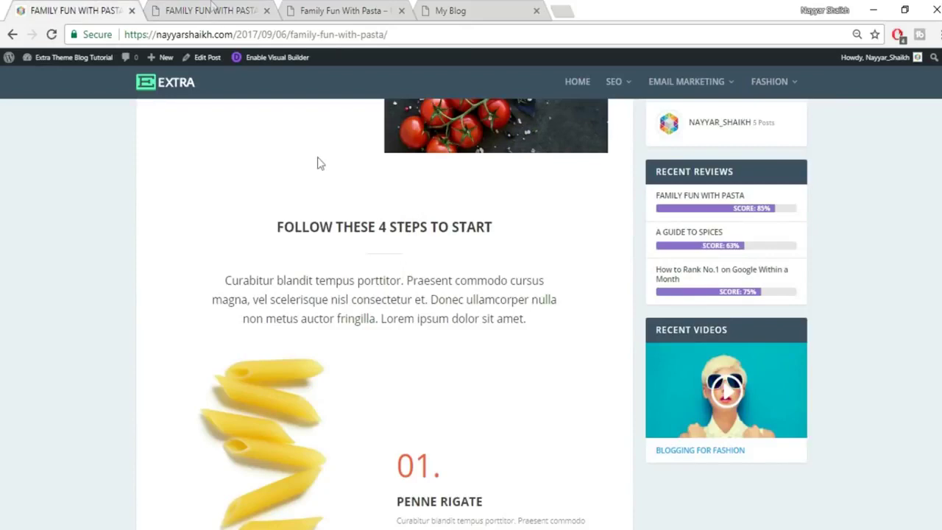
click(213, 7)
scroll(836, 371, down, 8)
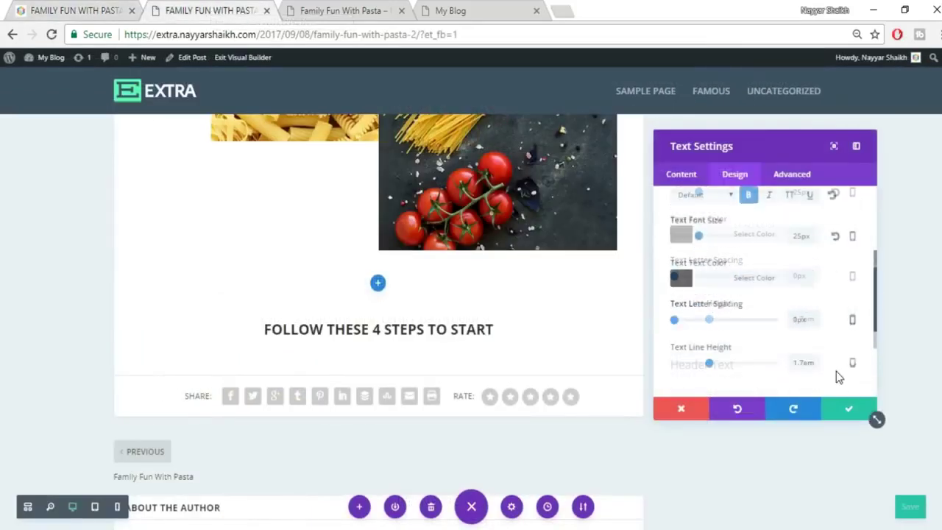
Upload divider2.jpg and insert it into the heading's text content.
click(675, 175)
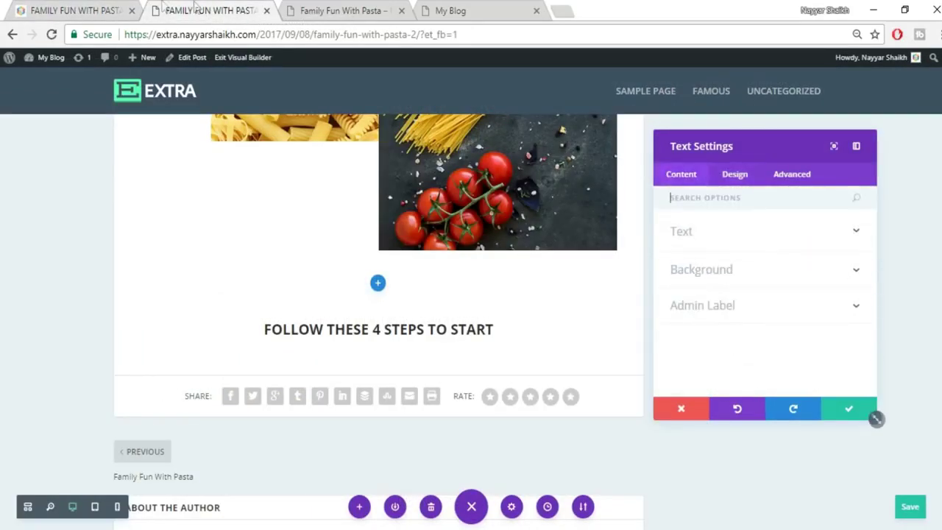
click(74, 9)
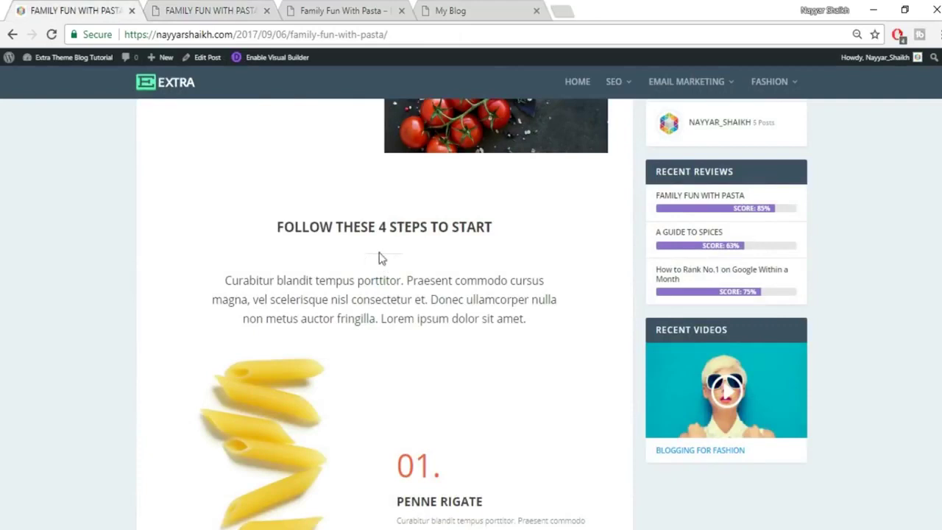
click(243, 9)
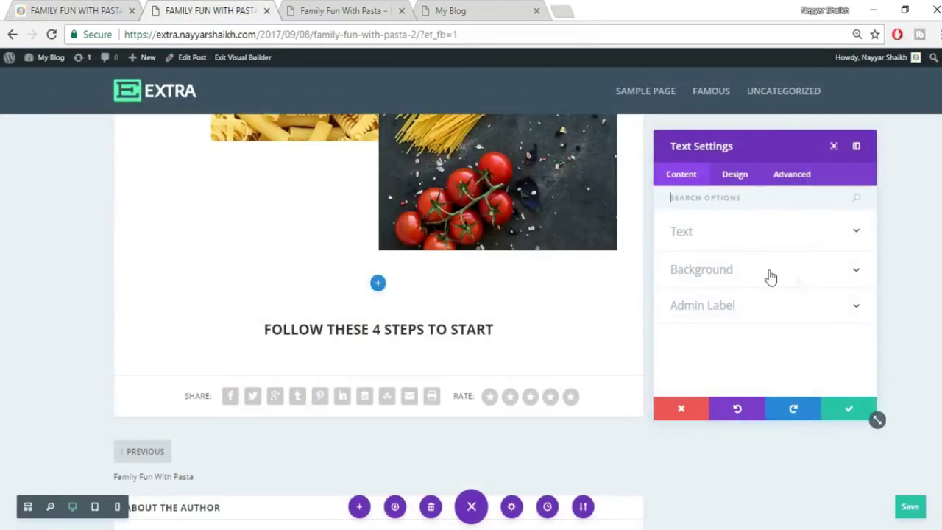
click(728, 234)
scroll(807, 328, down, 2)
scroll(807, 327, down, 1)
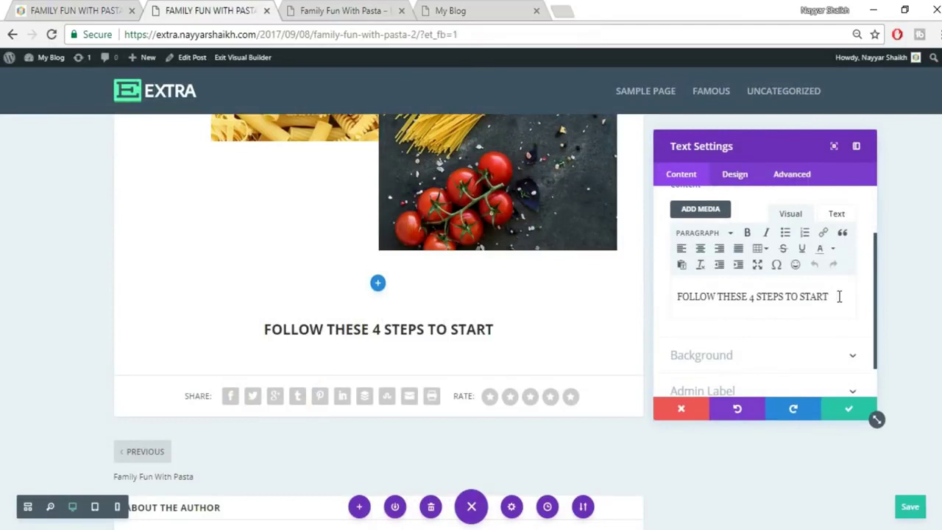
click(706, 211)
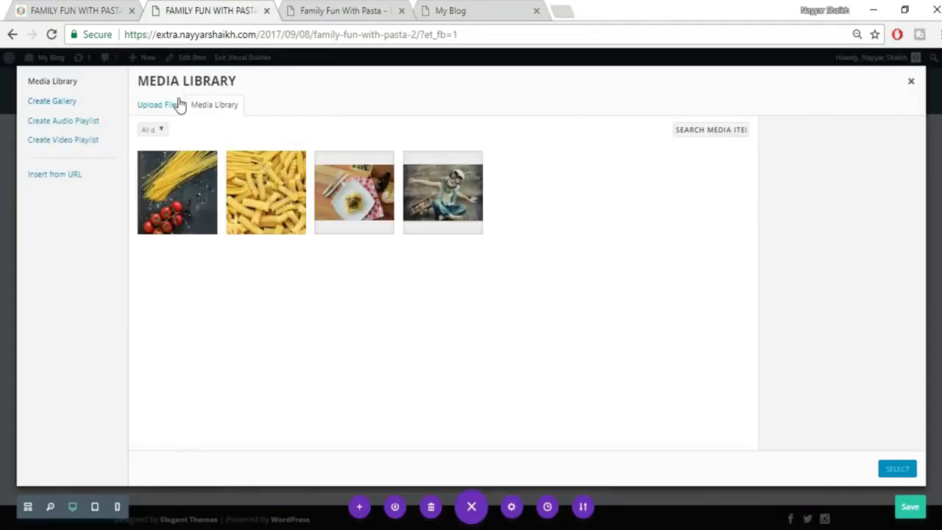
click(177, 104)
click(561, 289)
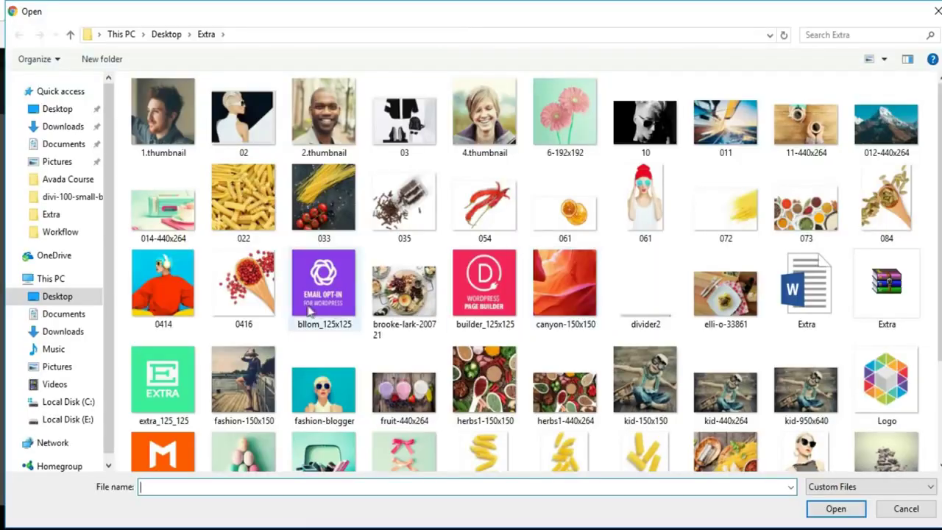
click(644, 323)
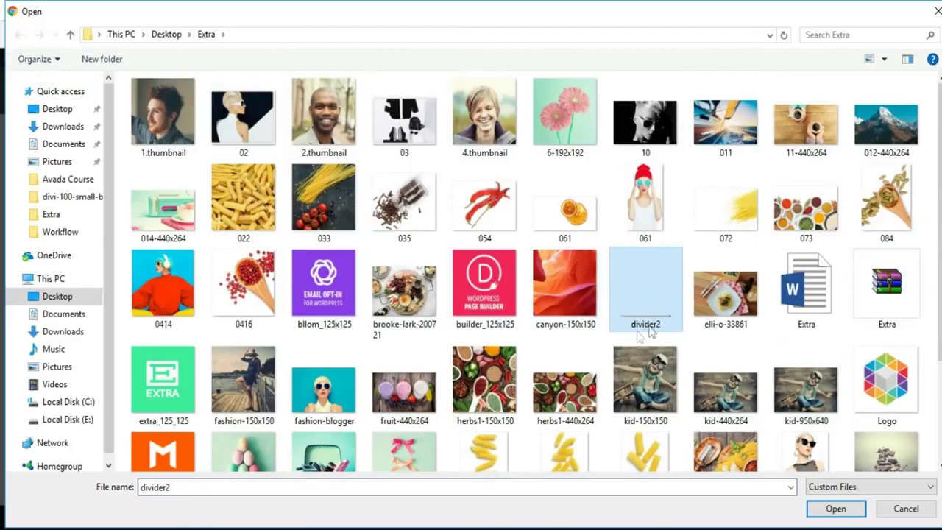
click(834, 509)
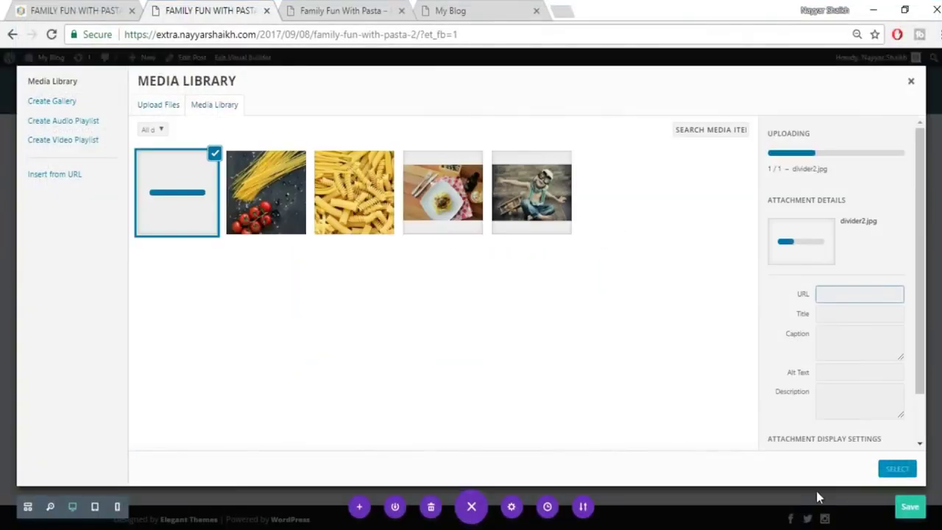
click(898, 471)
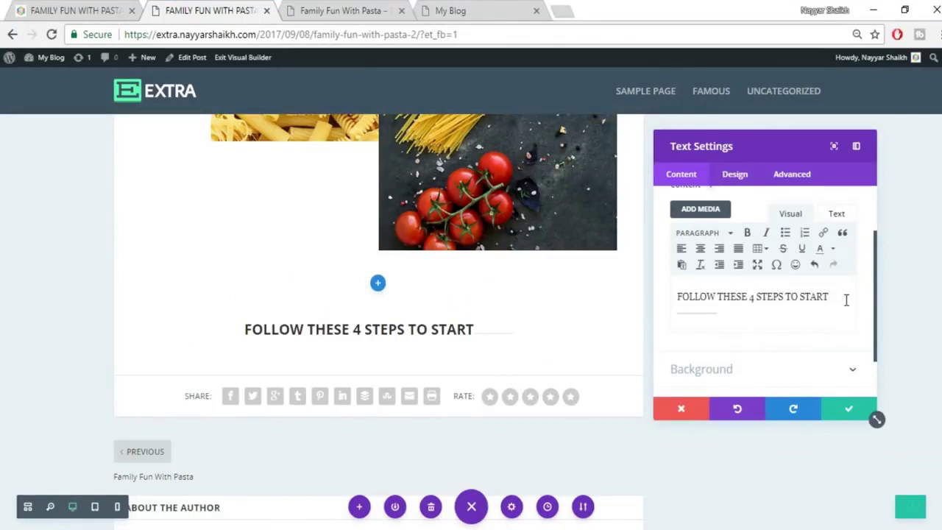
Put the divider on its own line below the heading and save the module.
key(Return)
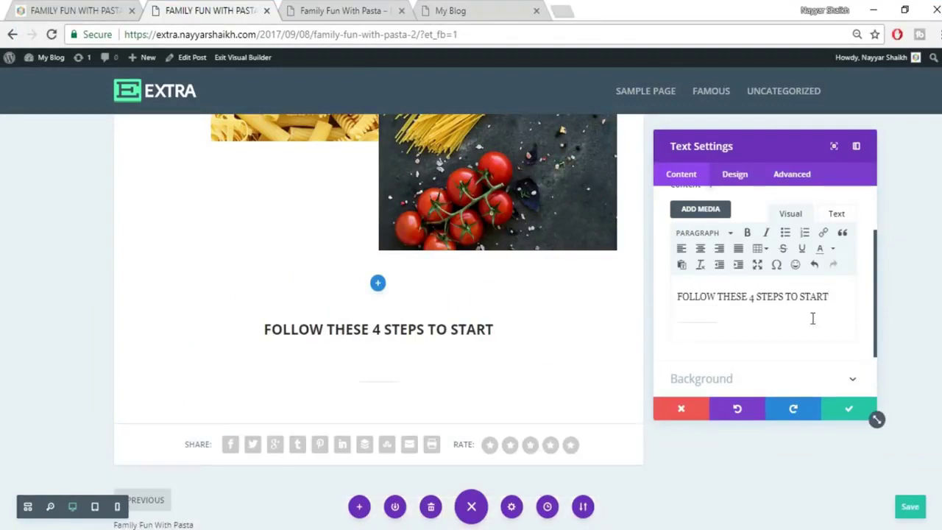
key(BackSpace)
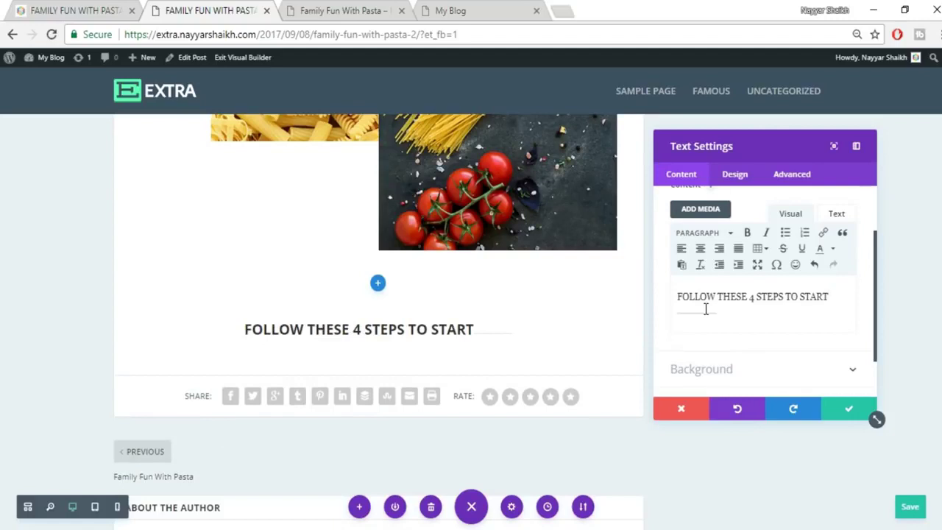
key(Return)
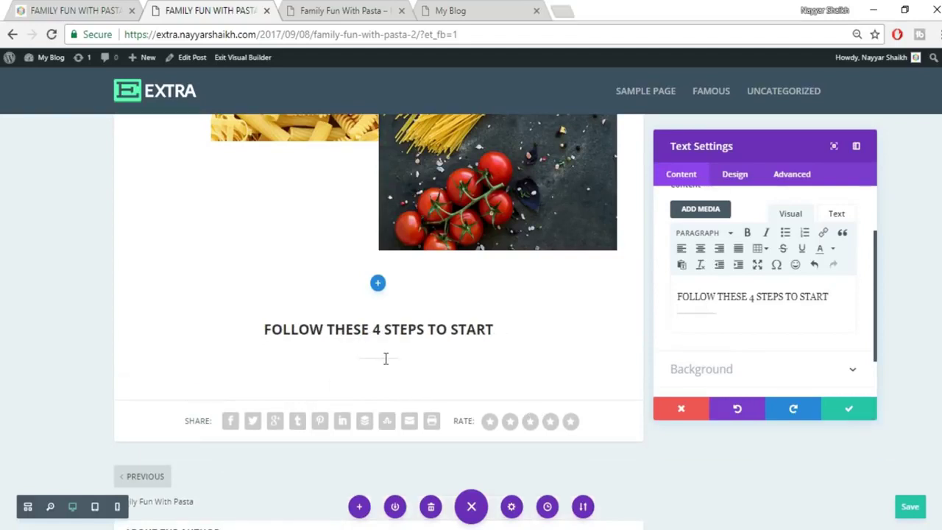
click(851, 414)
scroll(841, 384, down, 2)
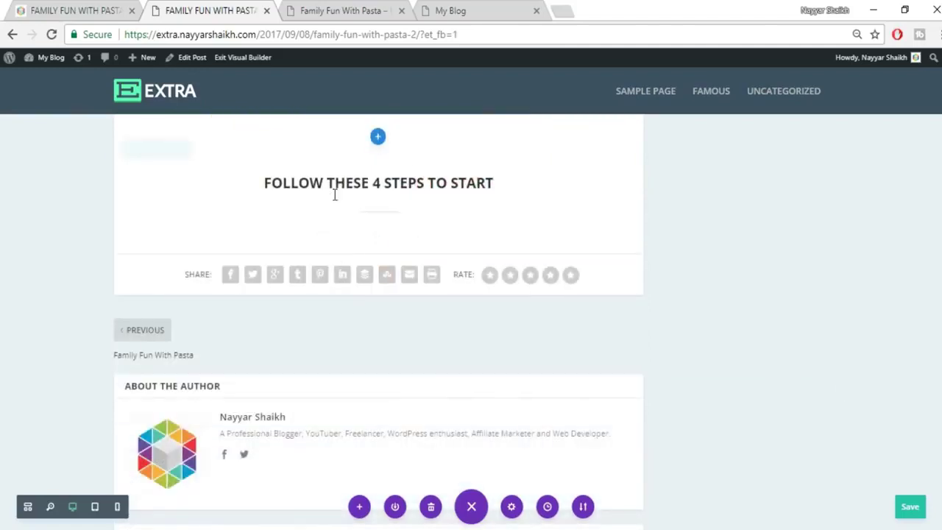
click(99, 8)
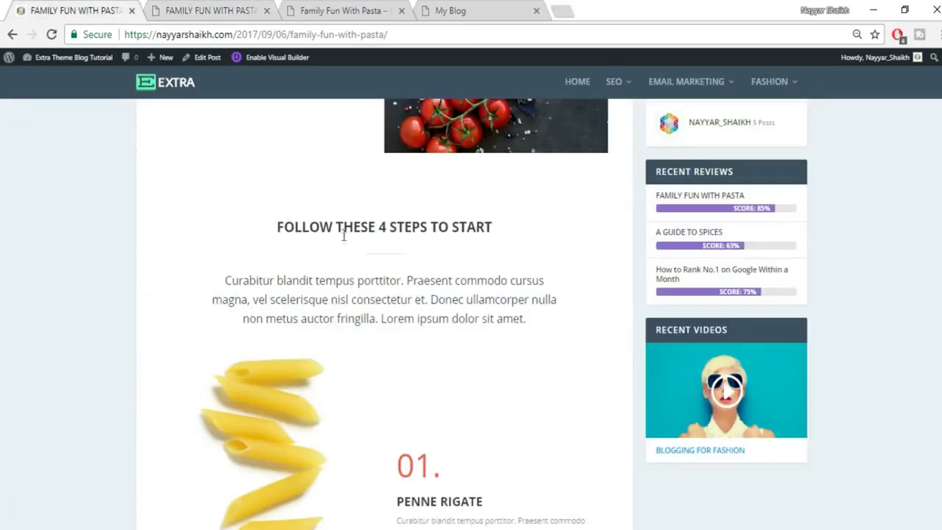
drag(222, 282, 576, 320)
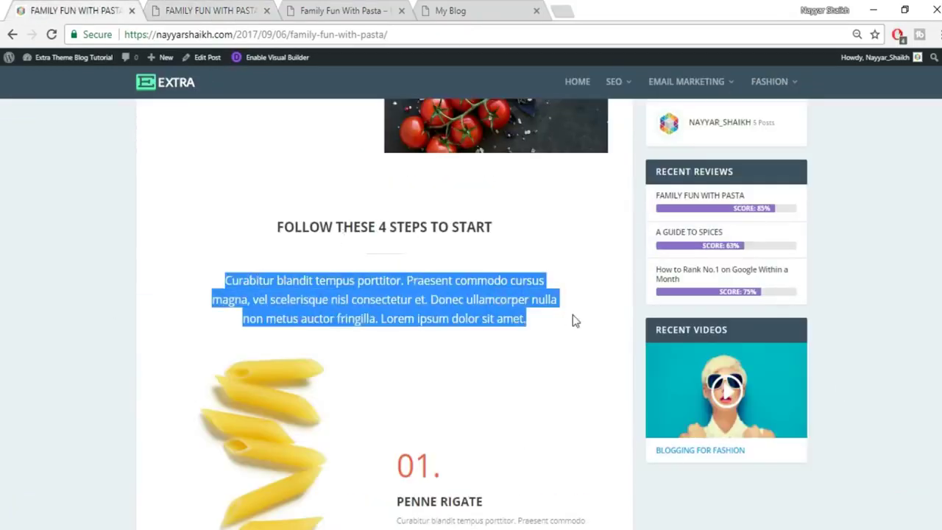
click(206, 10)
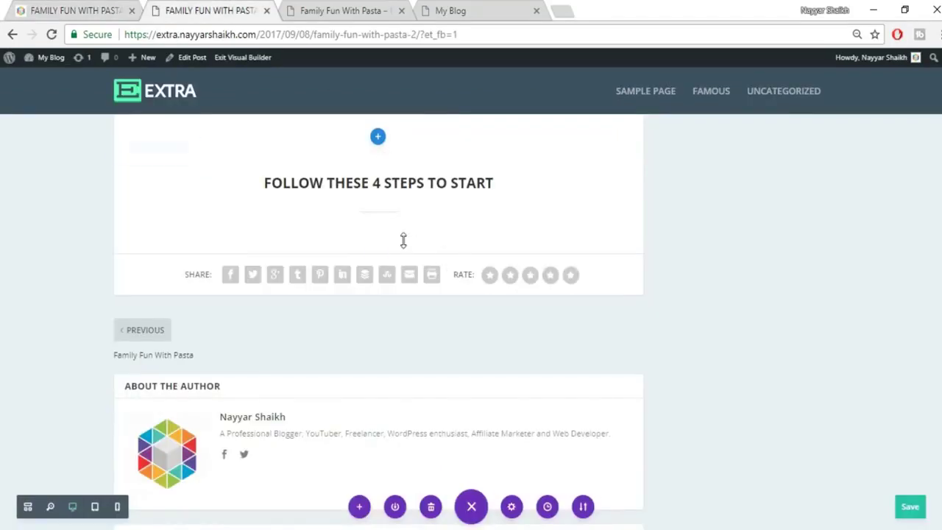
mouse_move(380, 206)
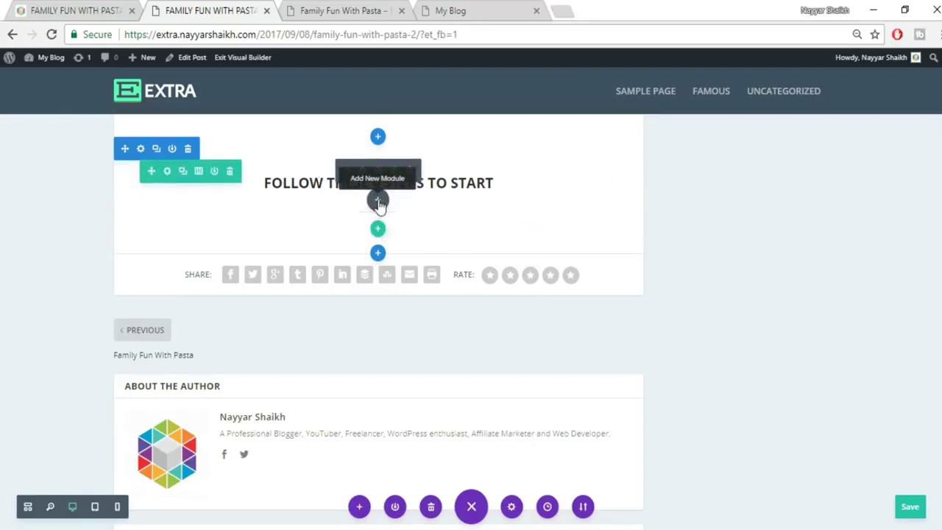
Add a text module beneath the FOLLOW THESE 4 STEPS TO START heading.
click(377, 201)
text(tex)
click(337, 349)
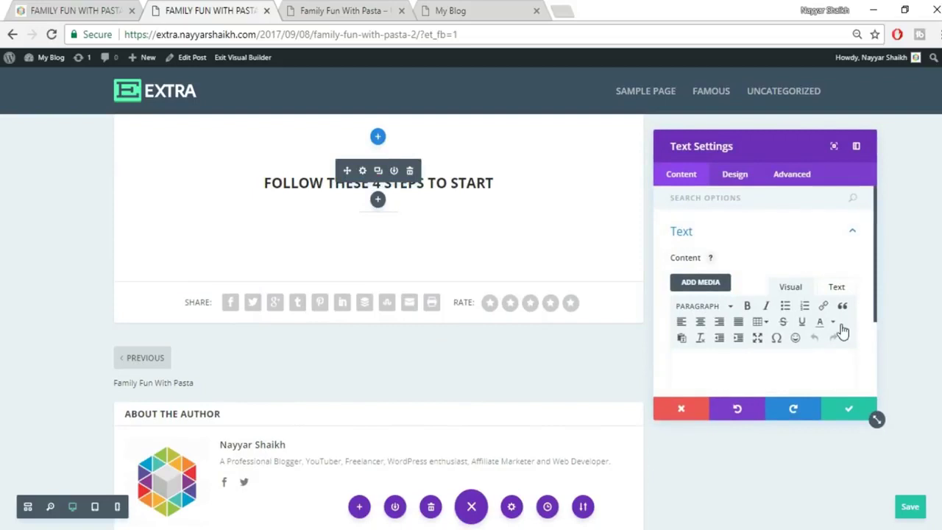
click(837, 288)
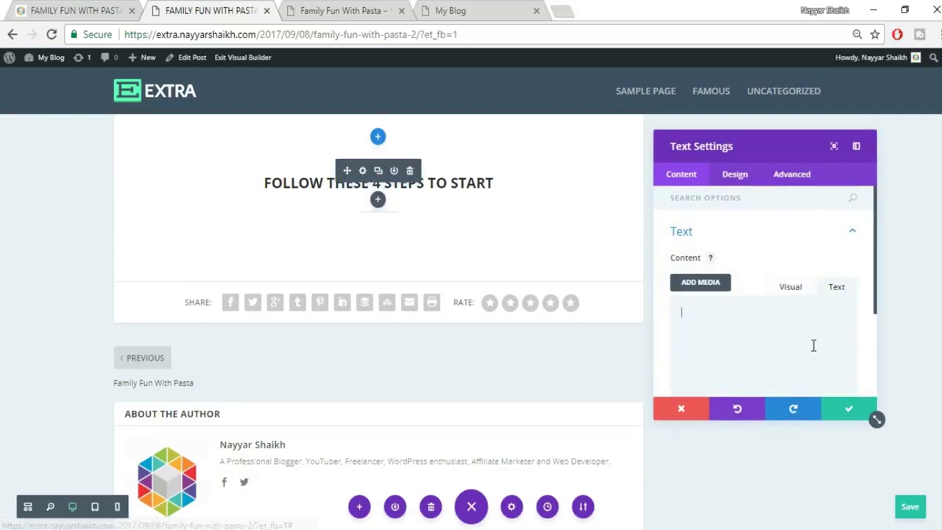
click(792, 289)
Set the paragraph's text font size to 18px and its text colour to black.
click(732, 175)
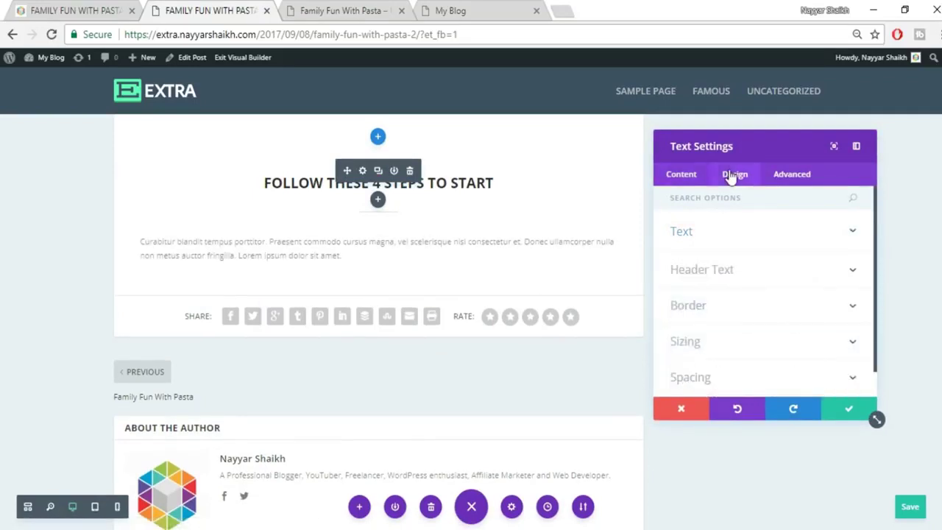
click(752, 243)
scroll(809, 278, down, 3)
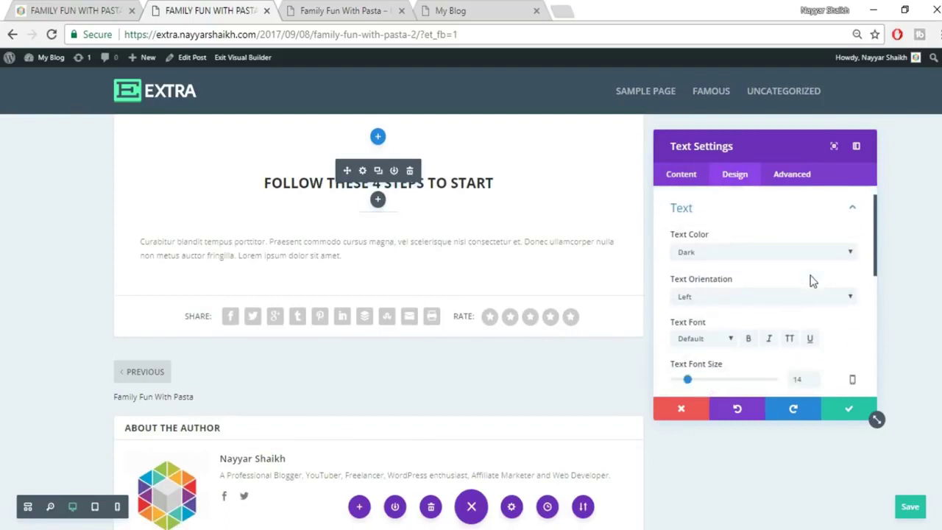
drag(807, 259, 761, 265)
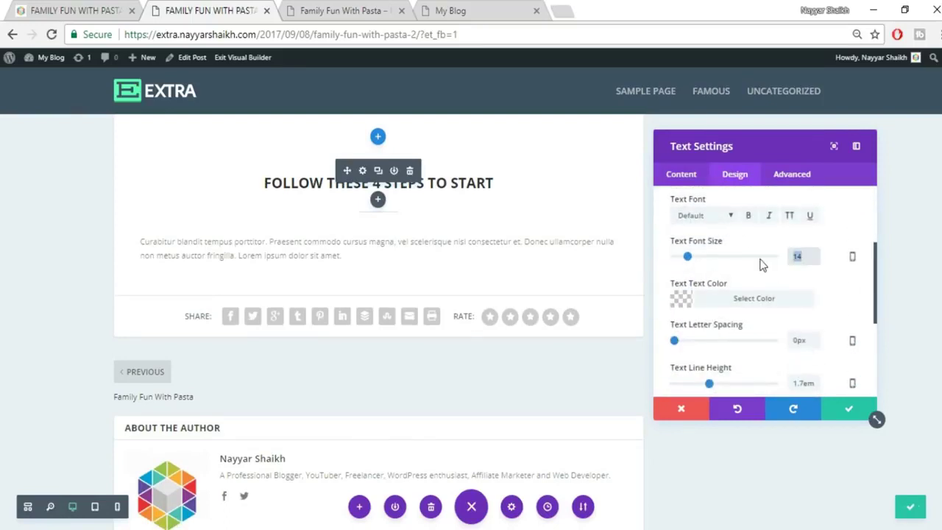
text(18)
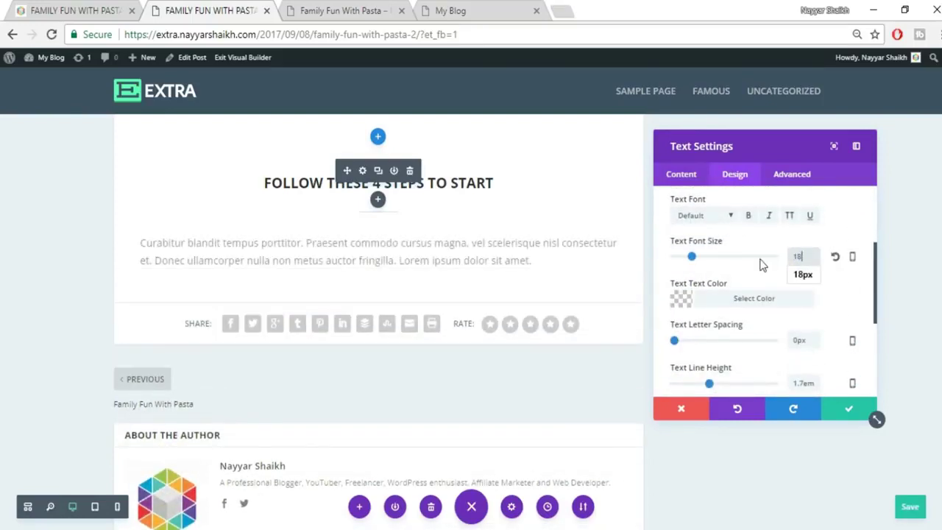
click(757, 298)
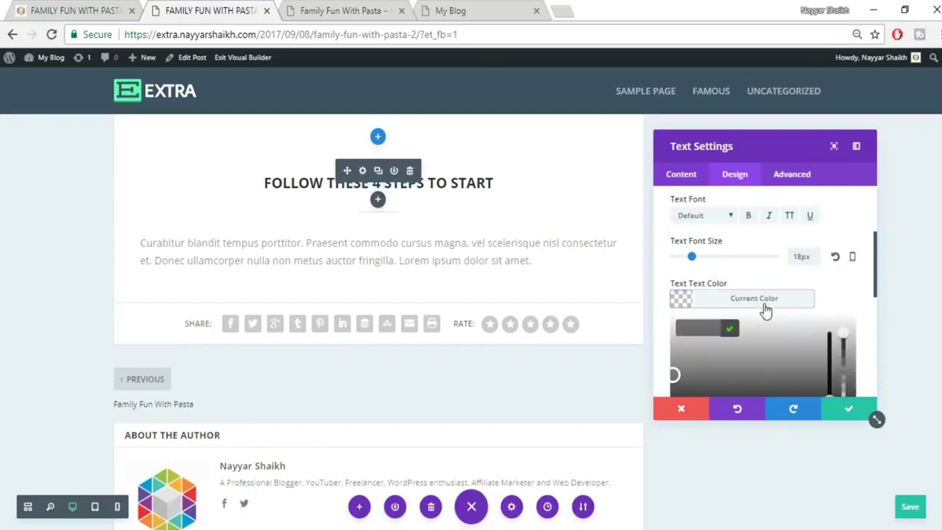
scroll(790, 331, down, 2)
click(685, 354)
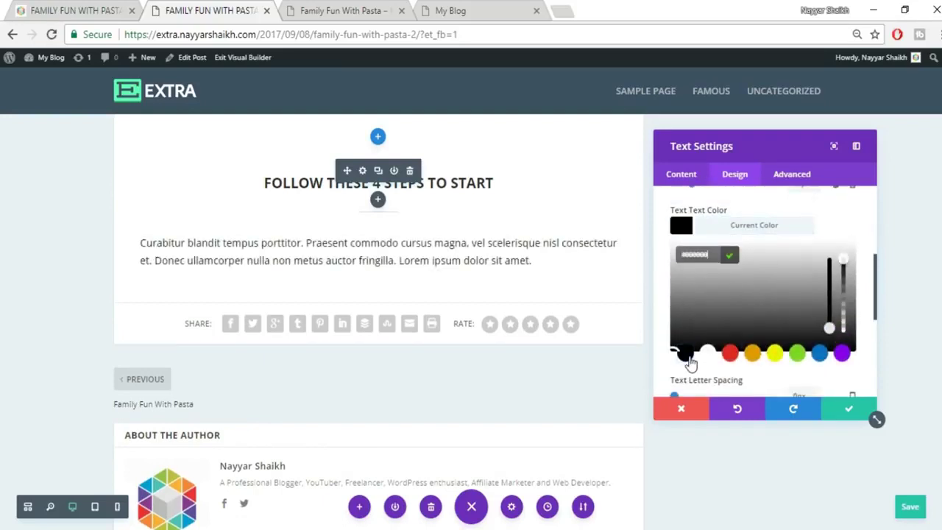
click(831, 224)
Centre the paragraph text, compare it with the live post, and save the module.
scroll(765, 257, up, 3)
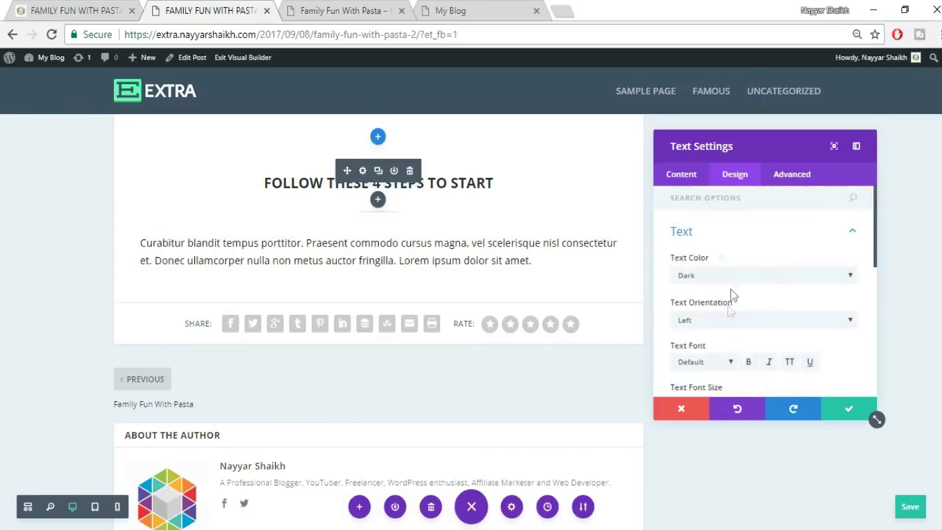
click(728, 321)
click(706, 357)
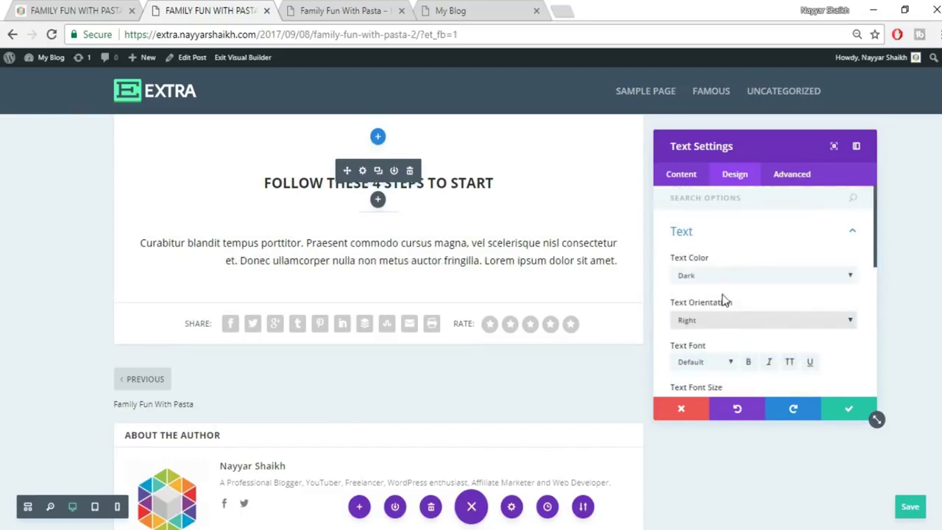
click(723, 320)
click(721, 345)
click(109, 10)
click(259, 7)
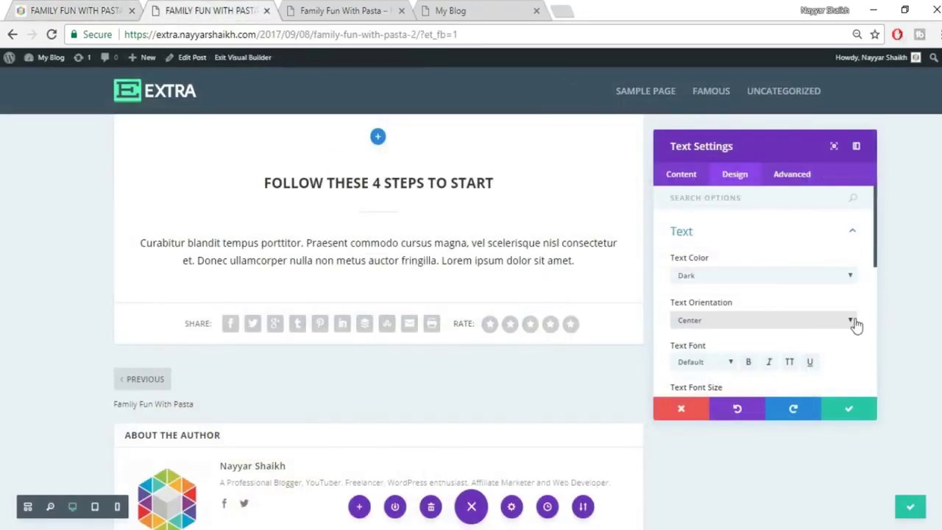
click(849, 418)
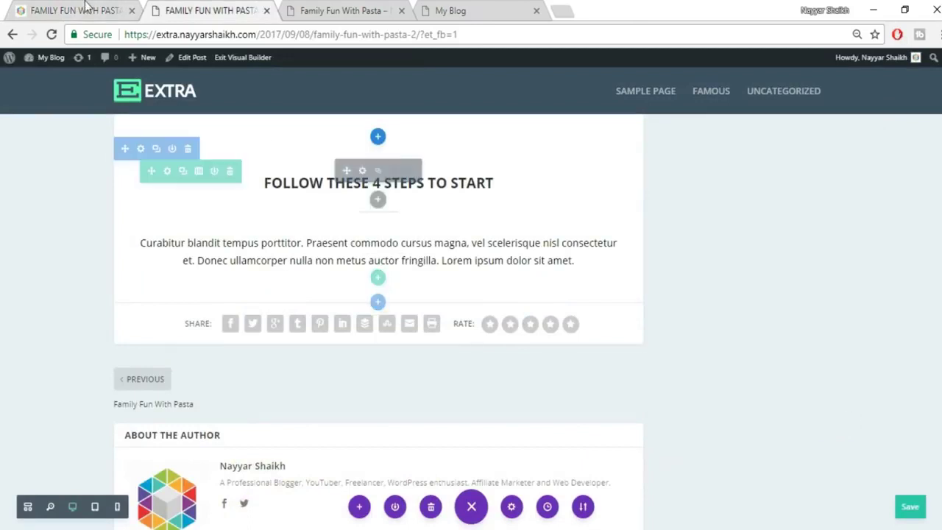
click(109, 10)
Pad the text module about 96px on the left and 81px on the right.
click(195, 298)
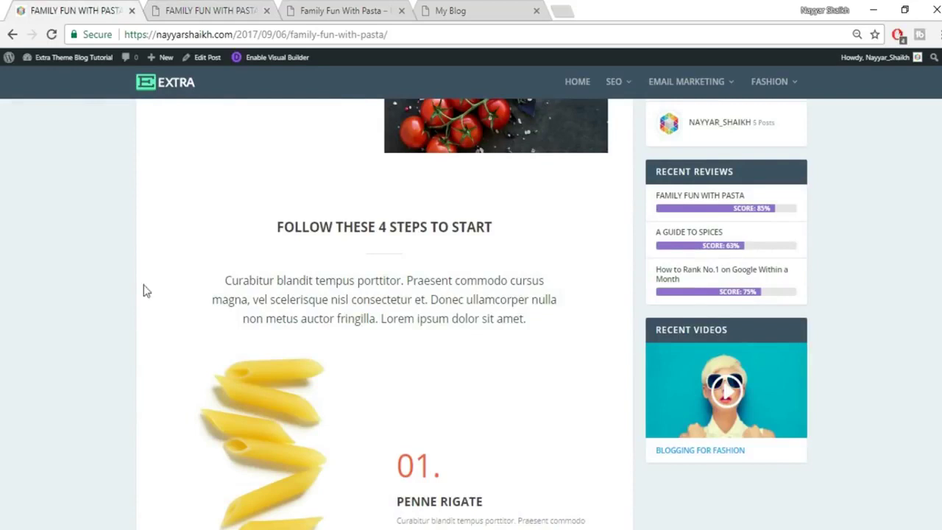
click(218, 6)
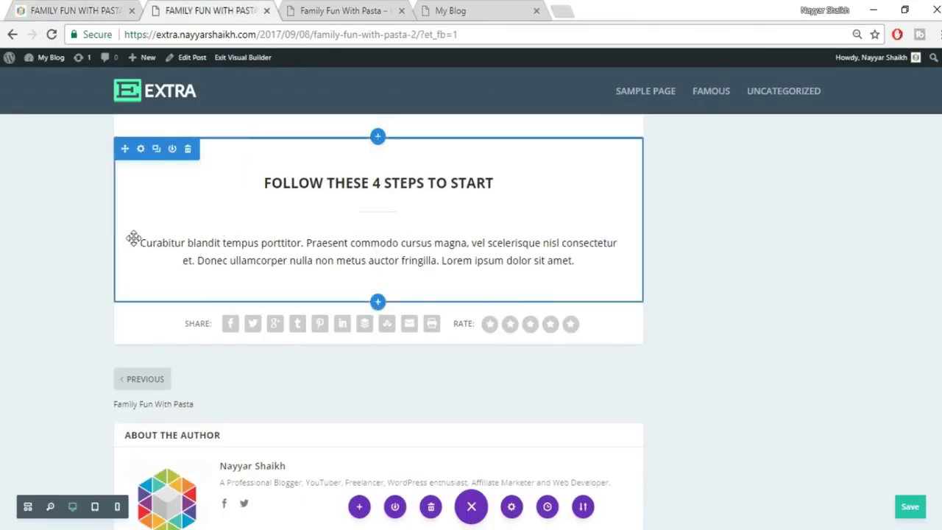
drag(117, 242, 172, 249)
drag(634, 228, 588, 233)
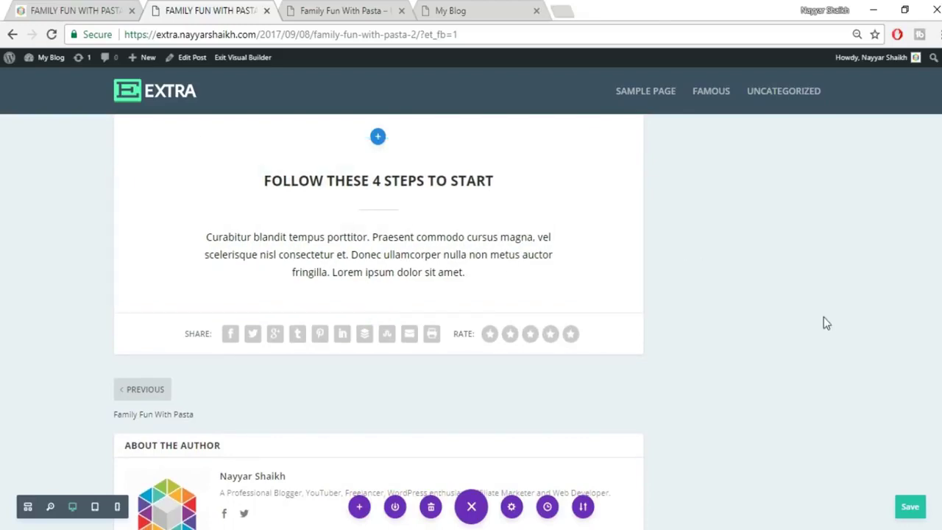
Compare against the live post's penne section and start a new section below the text.
scroll(823, 319, up, 2)
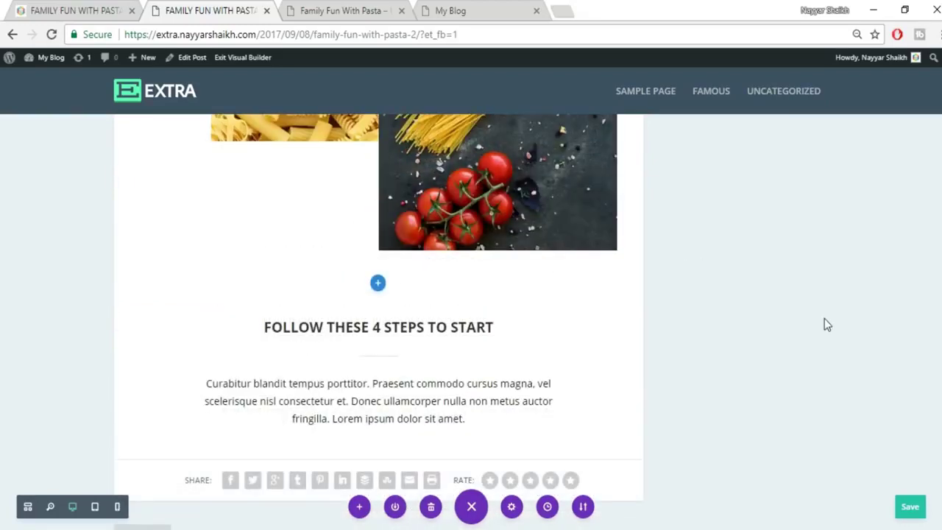
scroll(817, 330, down, 1)
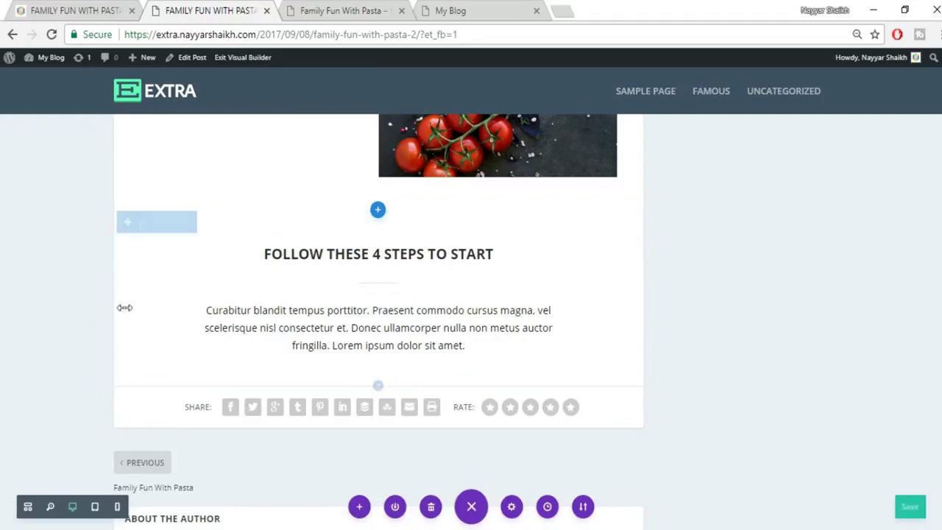
click(67, 9)
scroll(641, 270, down, 3)
scroll(331, 228, up, 1)
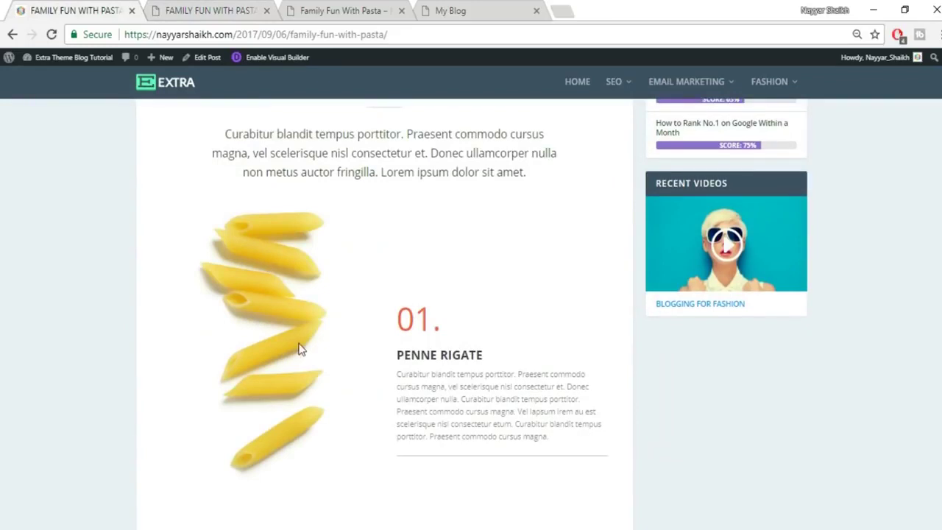
click(171, 6)
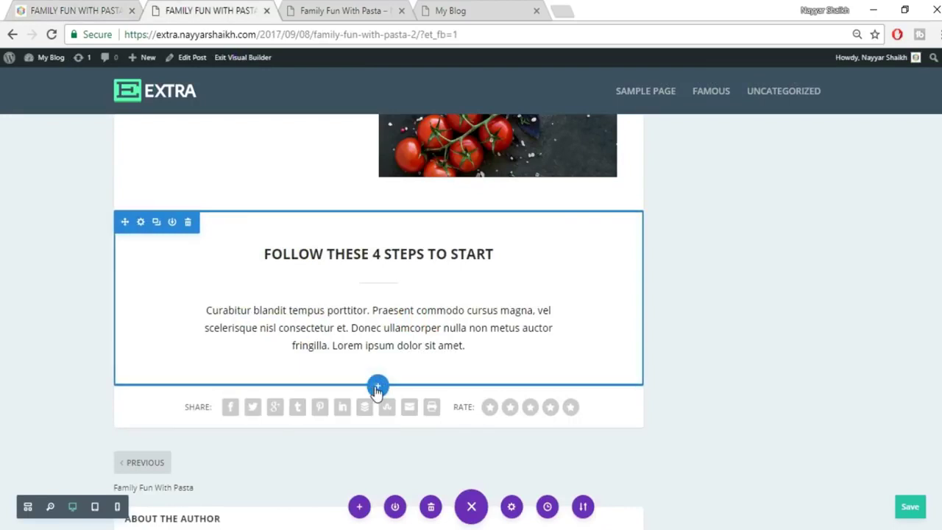
click(377, 388)
Add a regular section with a two-column row and an Image module in the left column.
click(308, 346)
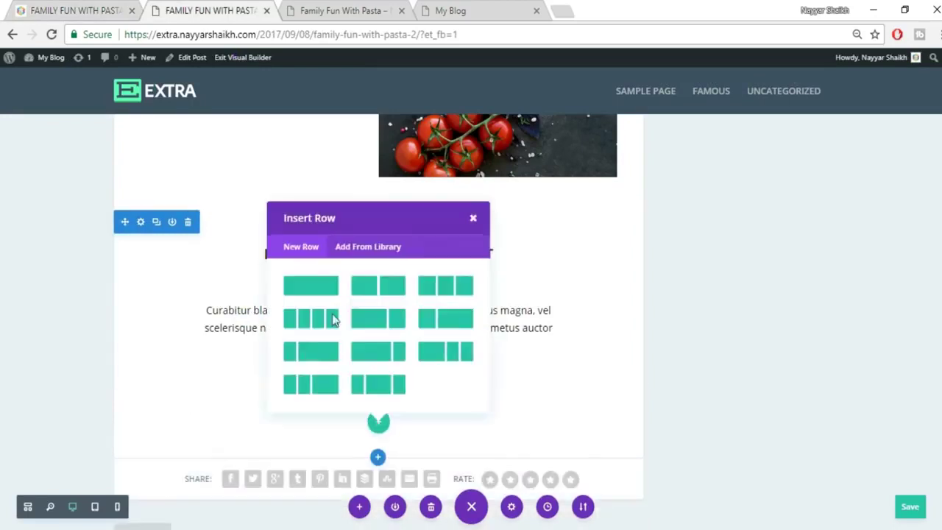
click(373, 288)
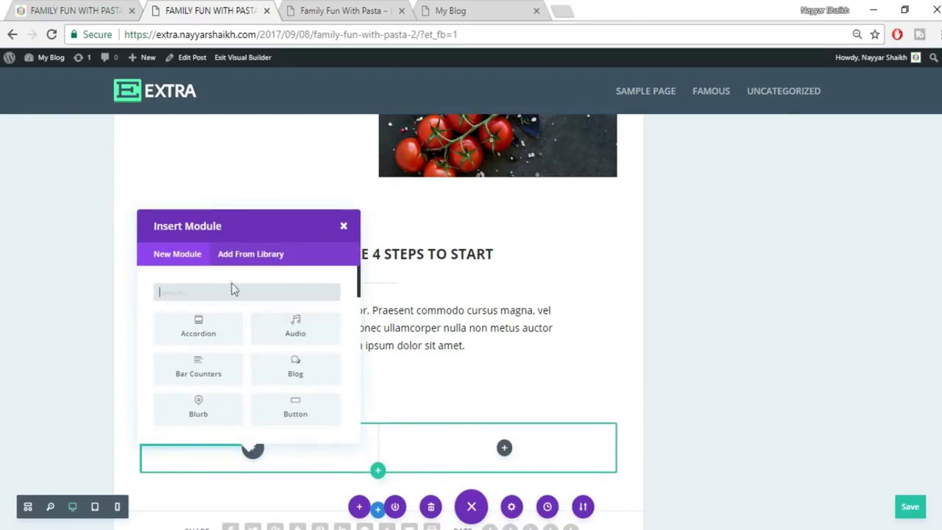
text(imag)
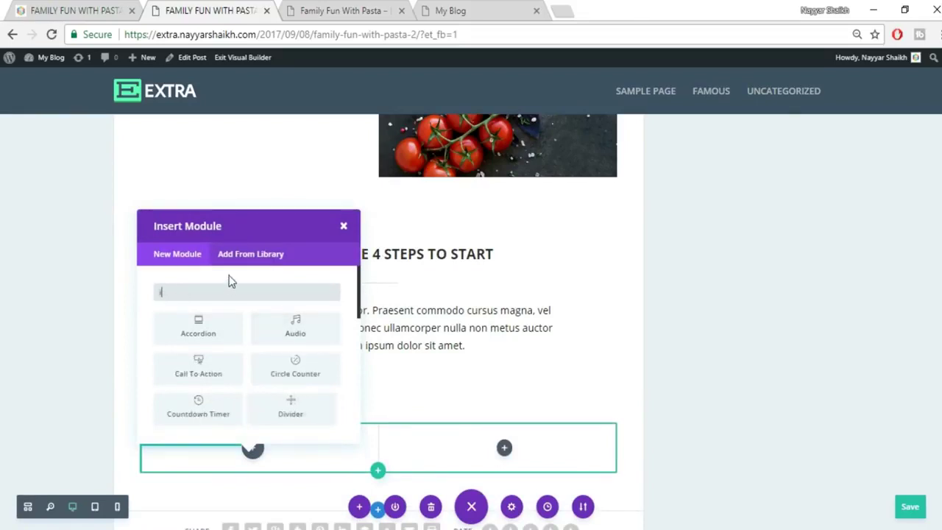
click(223, 330)
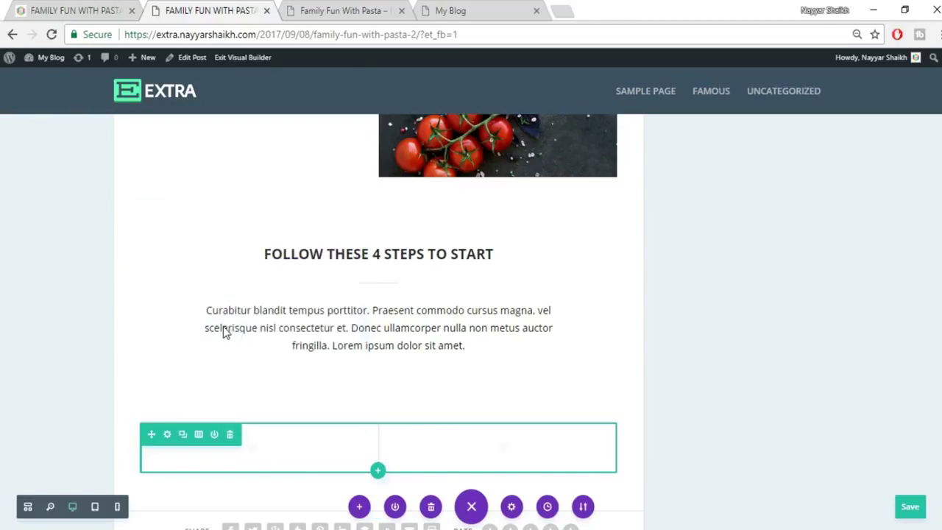
Upload the pasta_01 penne photo and insert it into the image module.
click(829, 278)
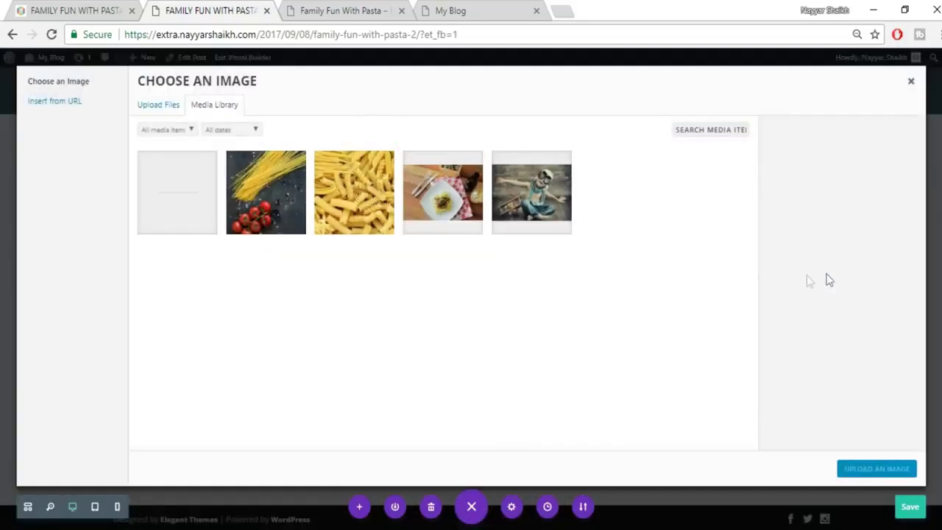
click(87, 9)
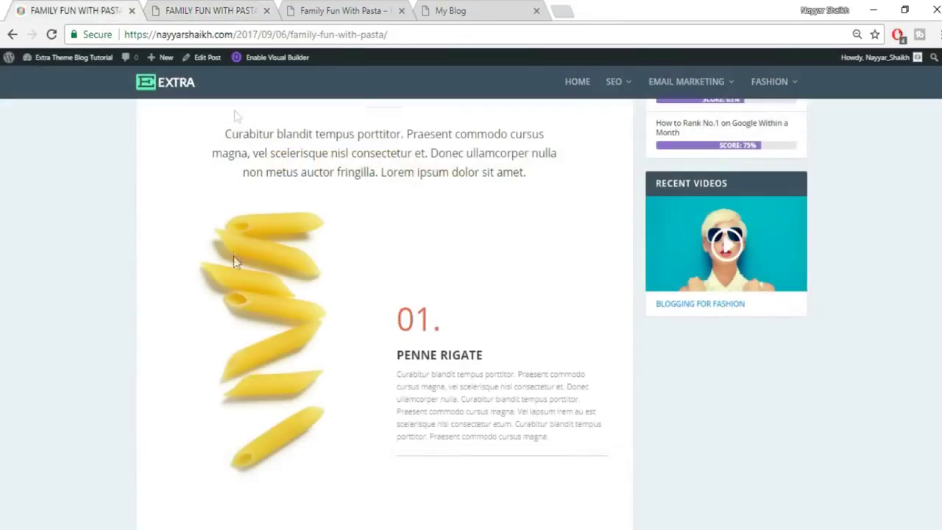
click(236, 9)
click(170, 108)
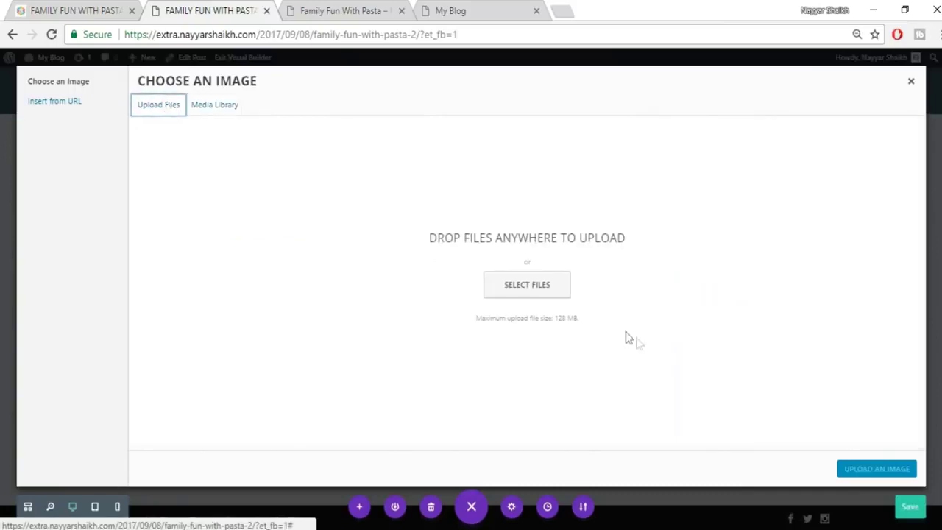
click(526, 292)
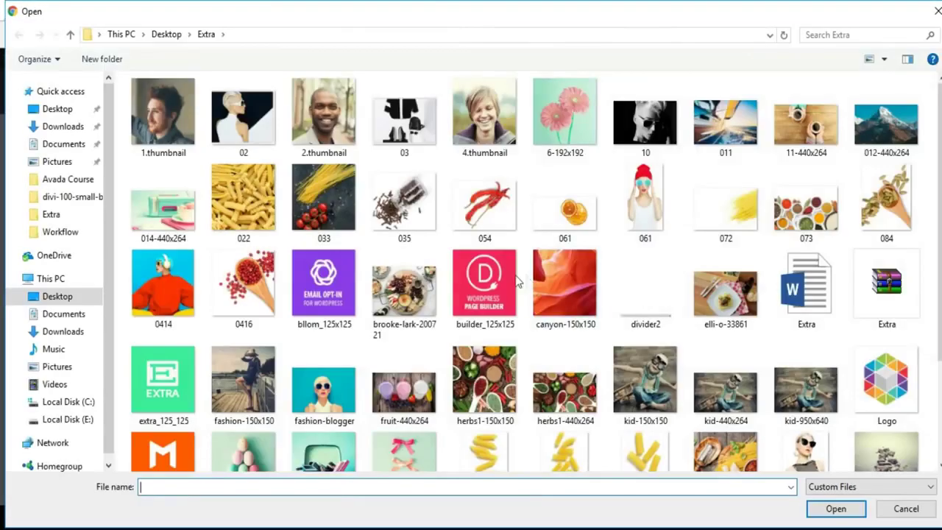
scroll(645, 412, down, 2)
click(486, 331)
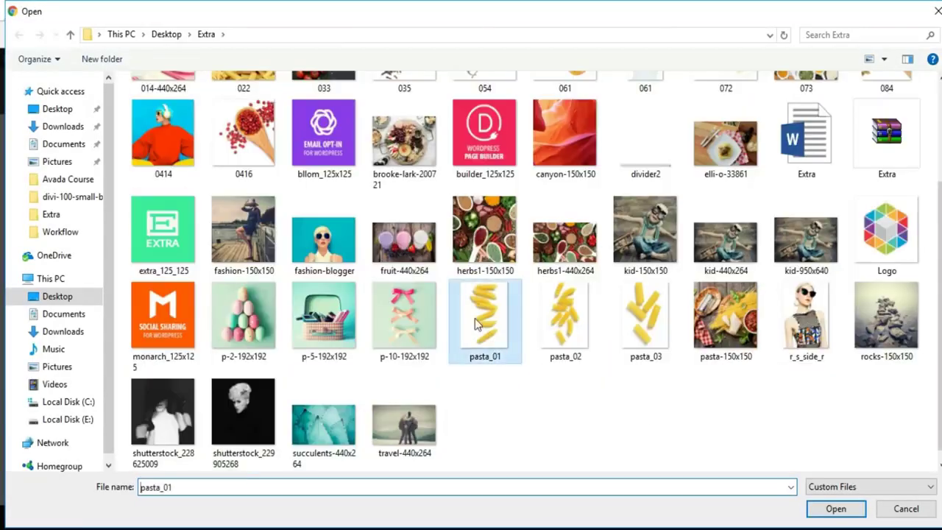
click(839, 507)
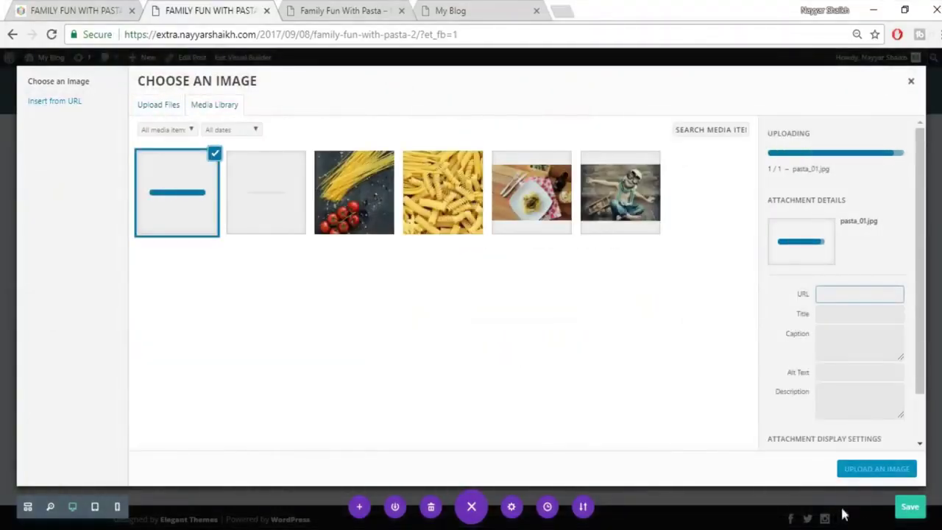
click(876, 471)
scroll(309, 382, down, 2)
scroll(325, 399, down, 2)
Save the image module and add a Text module to the row's right column.
click(851, 415)
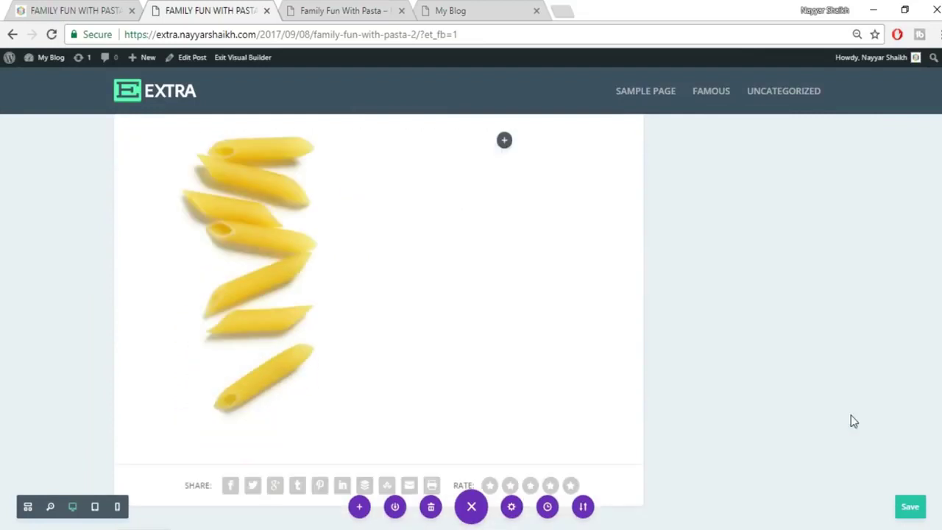
scroll(851, 415, up, 1)
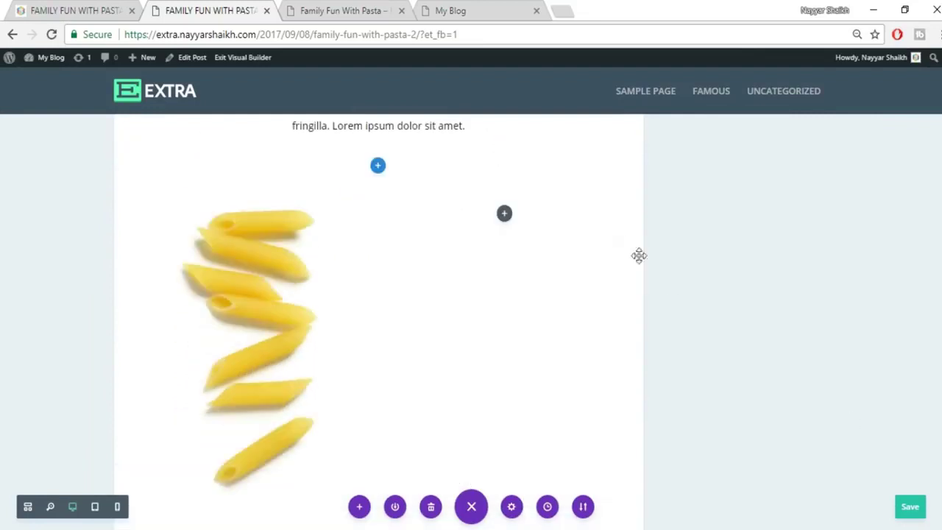
click(504, 215)
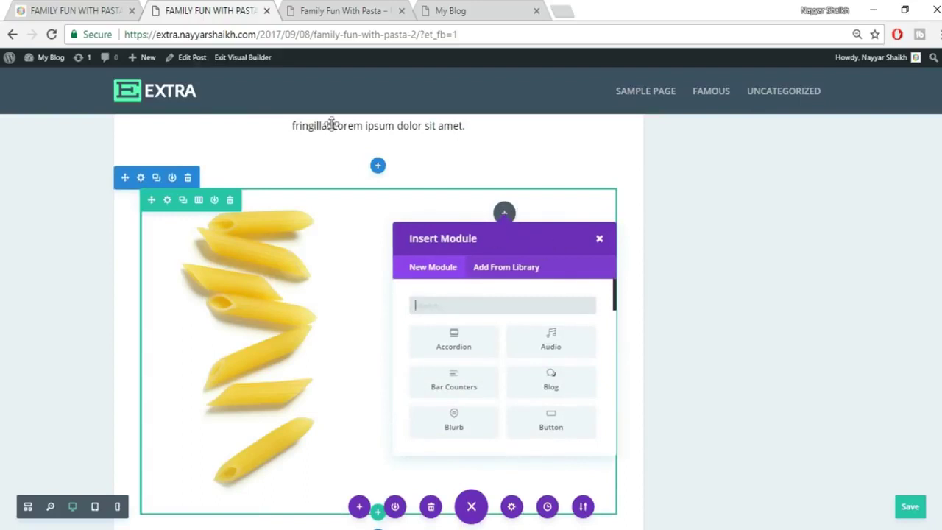
text(tex)
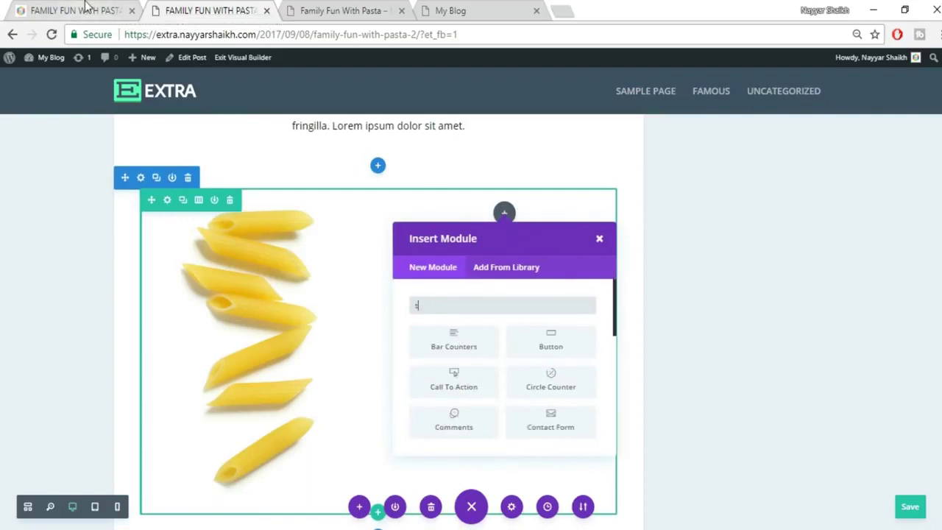
click(444, 346)
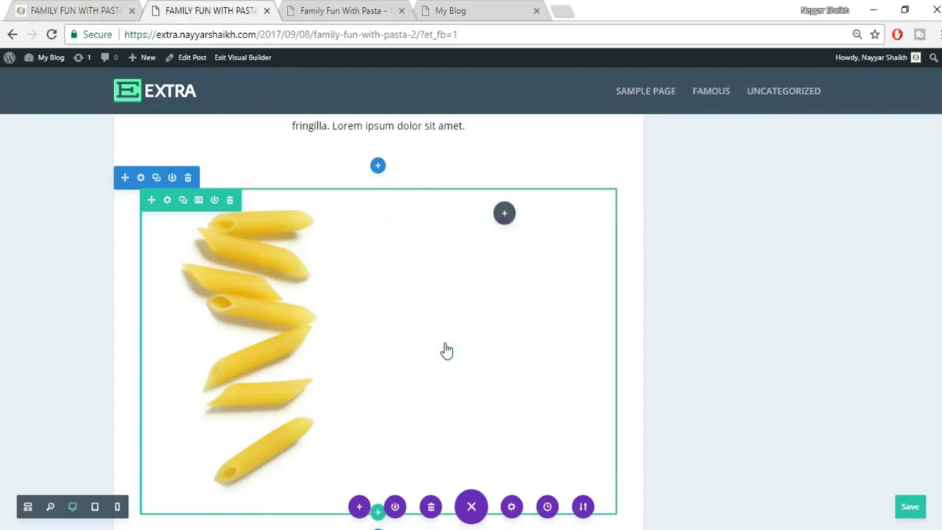
Copy the 01., PENNE RIGATE and step paragraph from the original post into the text module.
click(81, 10)
drag(398, 322, 587, 445)
click(504, 350)
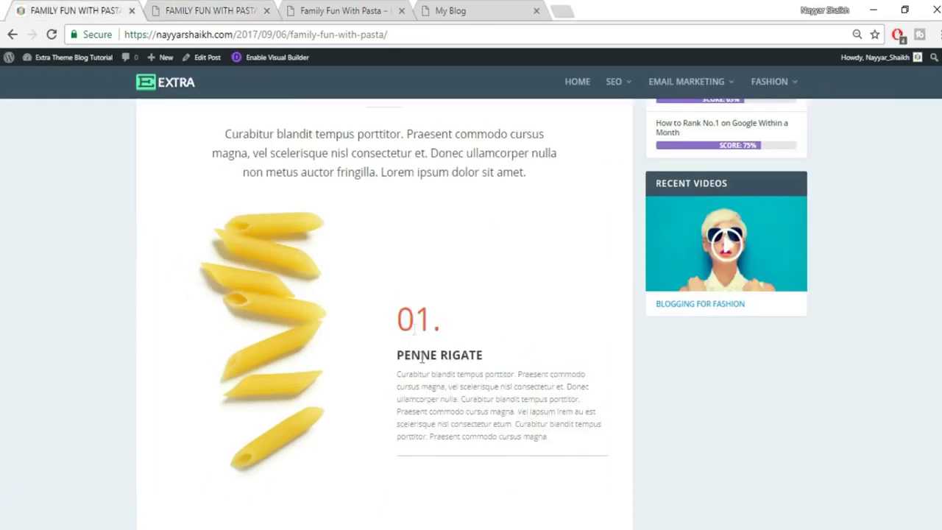
click(206, 10)
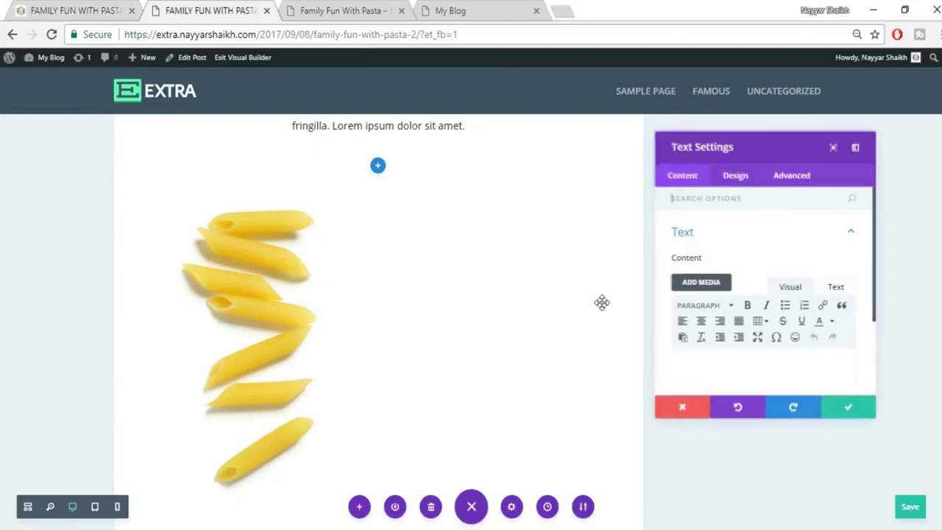
scroll(819, 340, down, 2)
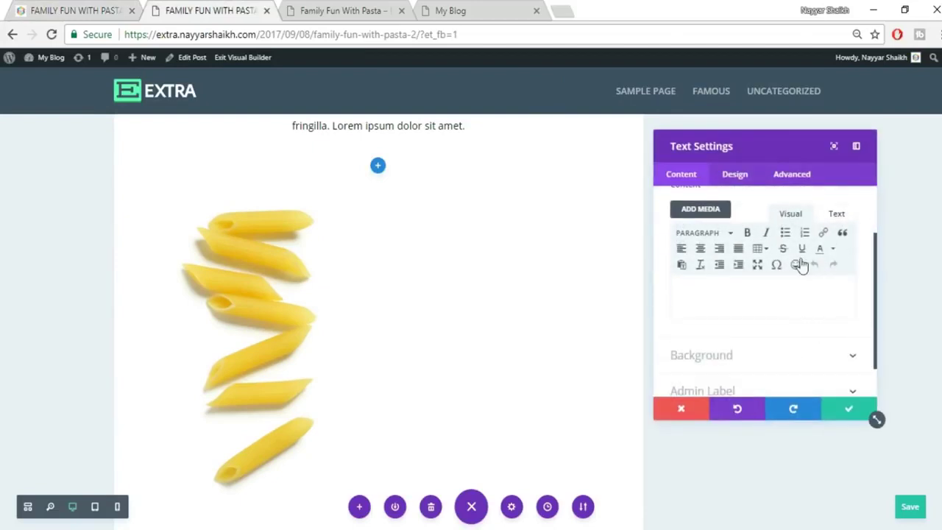
click(837, 215)
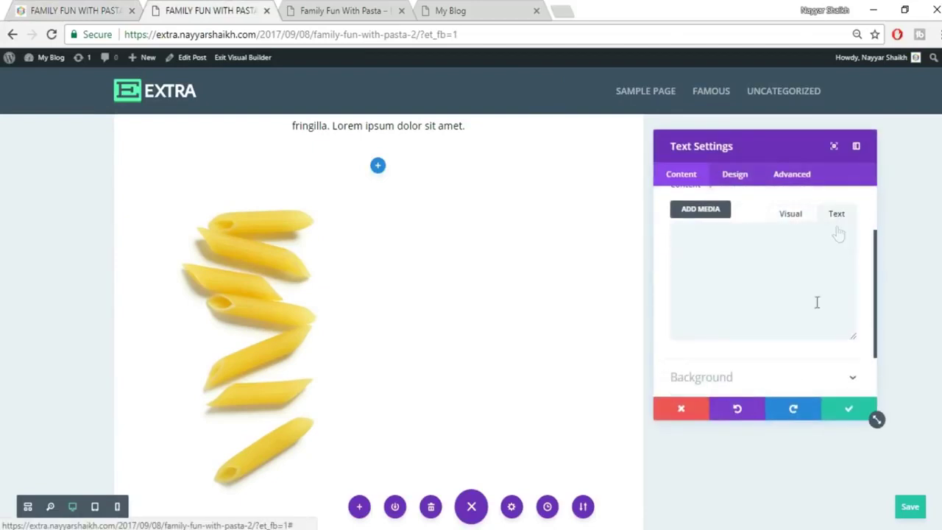
click(791, 214)
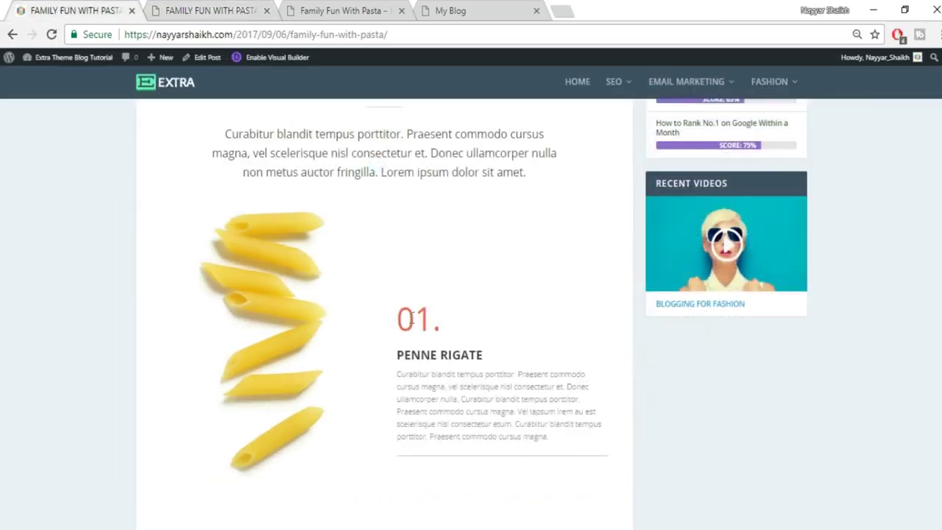
Recheck the 01. number and PENNE RIGATE heading on the original post.
drag(397, 318, 458, 327)
click(453, 333)
drag(395, 361, 486, 355)
click(481, 346)
click(220, 10)
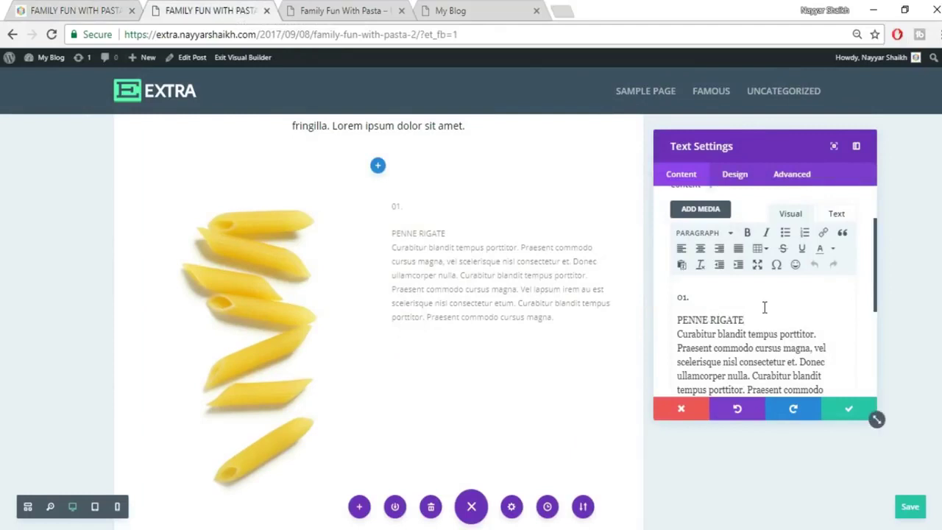
Format PENNE RIGATE as Heading 2 and 01. as Heading 1.
key(Return)
drag(679, 321, 743, 319)
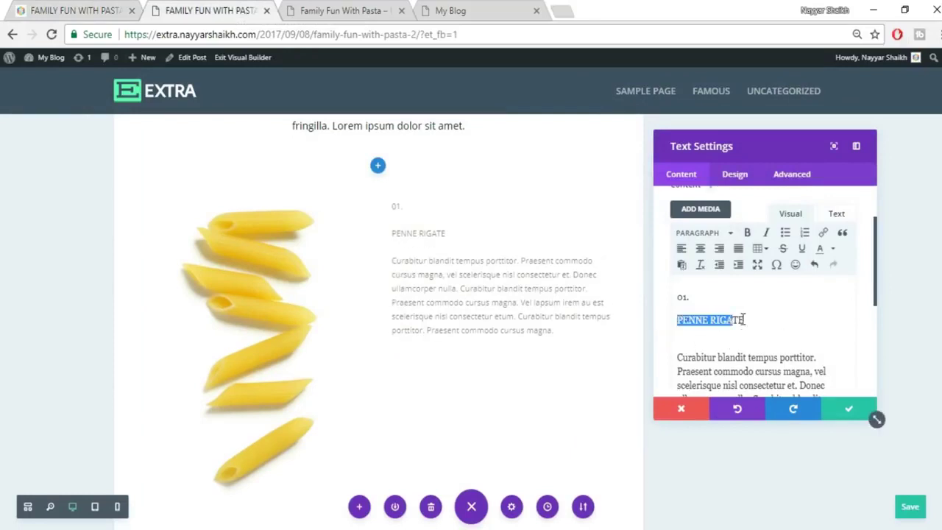
click(712, 236)
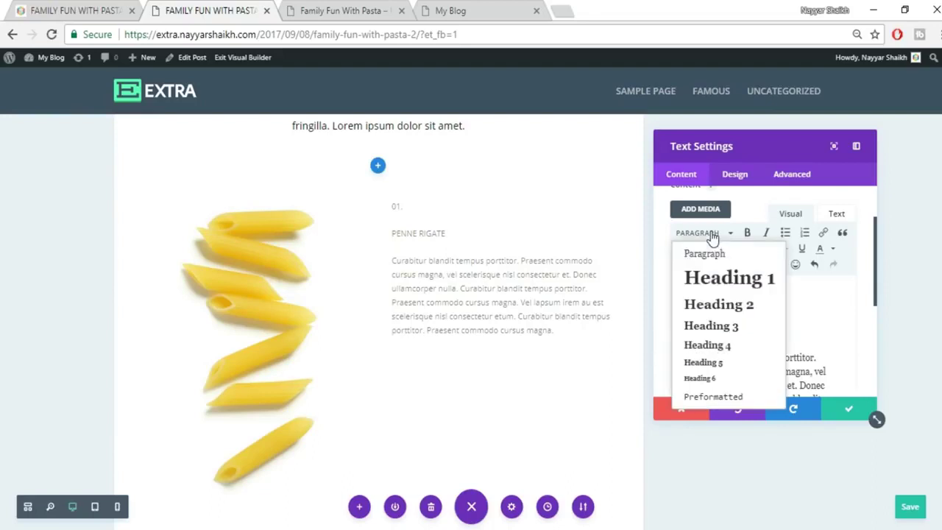
click(723, 306)
drag(721, 298, 665, 302)
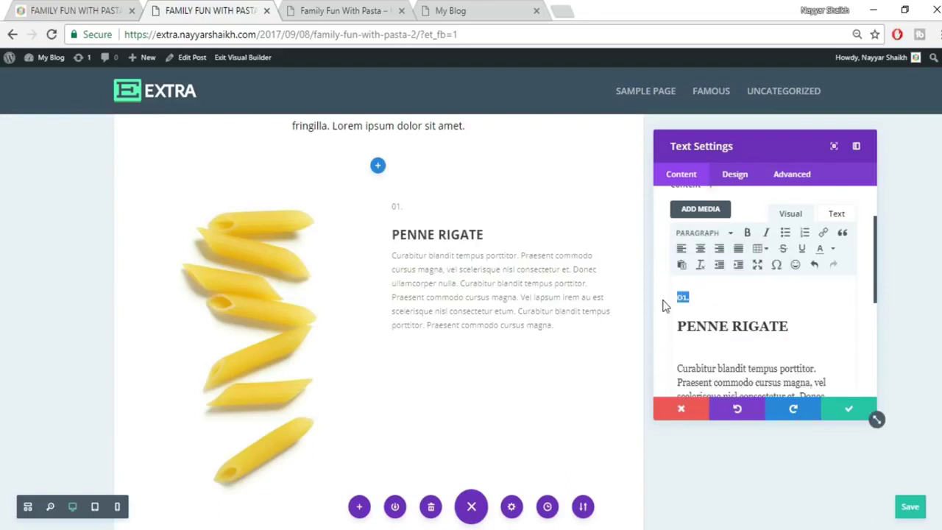
click(699, 234)
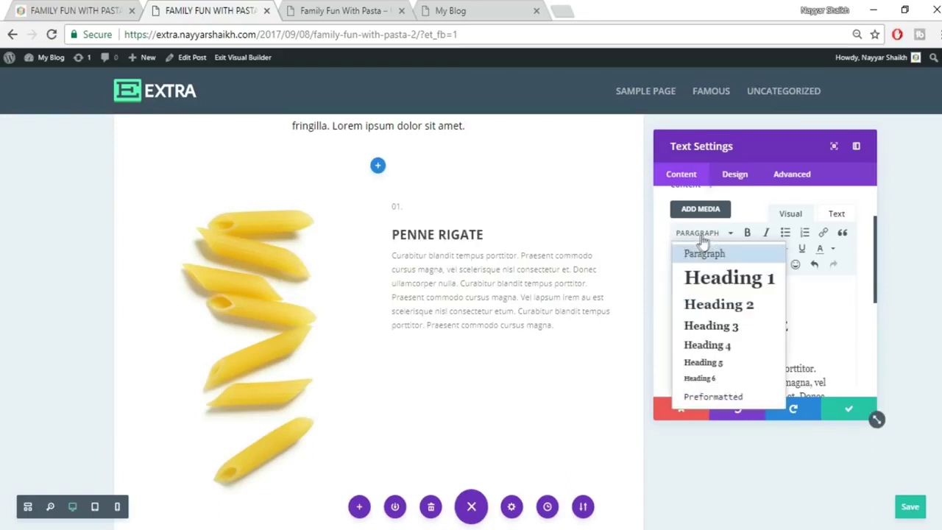
click(732, 278)
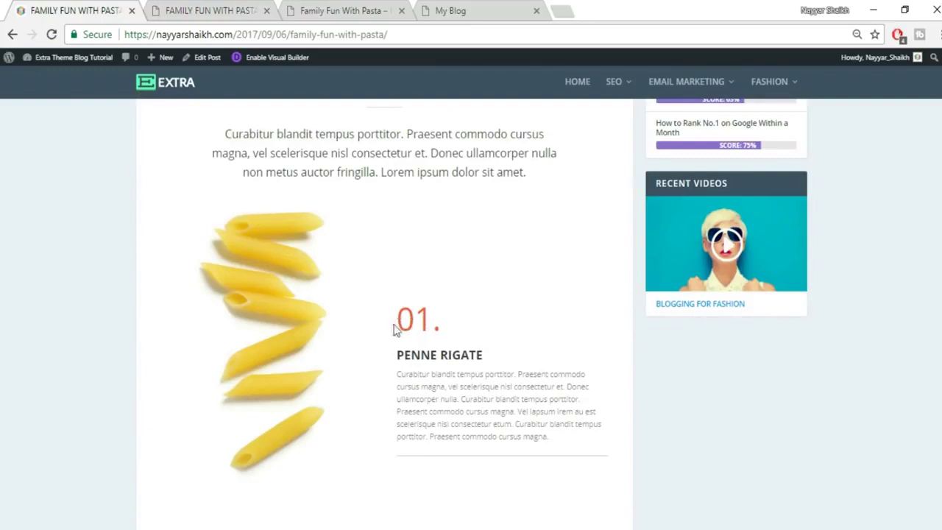
Remove the extra line and turn 01. back into a plain paragraph.
drag(393, 329, 467, 328)
click(468, 328)
click(220, 9)
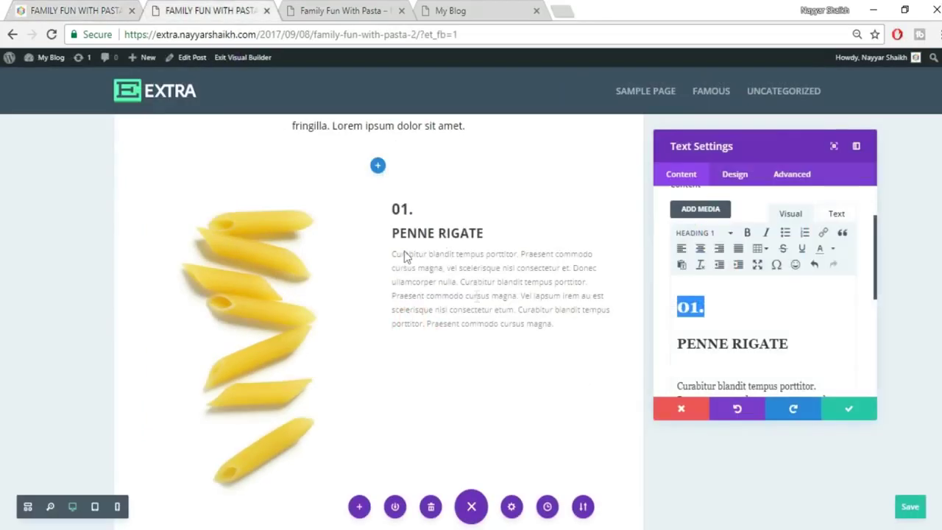
click(412, 209)
key(BackSpace)
click(794, 315)
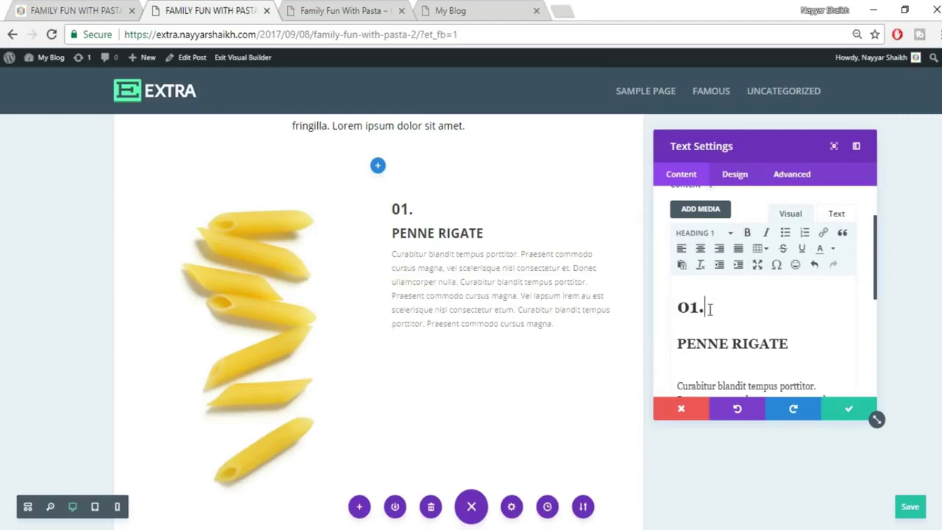
drag(709, 308, 675, 310)
click(698, 234)
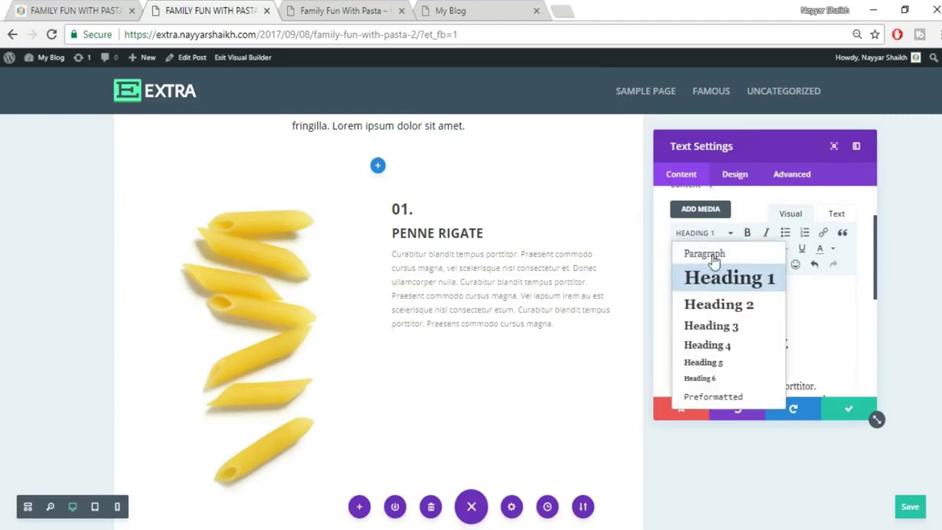
click(718, 256)
click(815, 286)
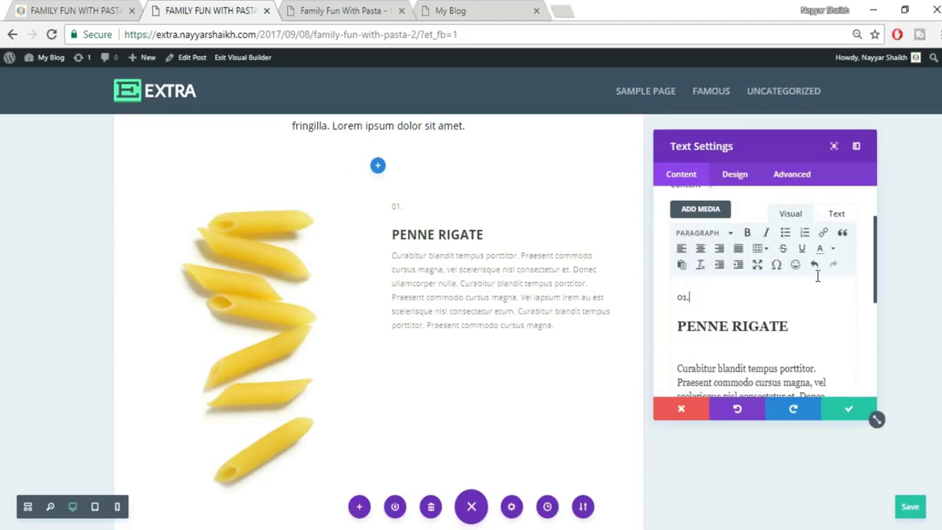
Check the module's raw HTML, select 01., and bring up the original post.
click(837, 215)
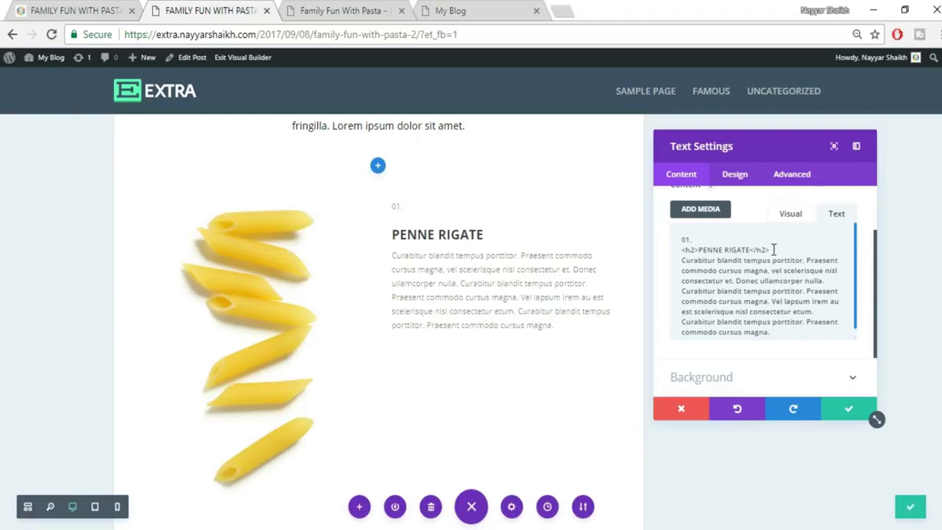
click(792, 223)
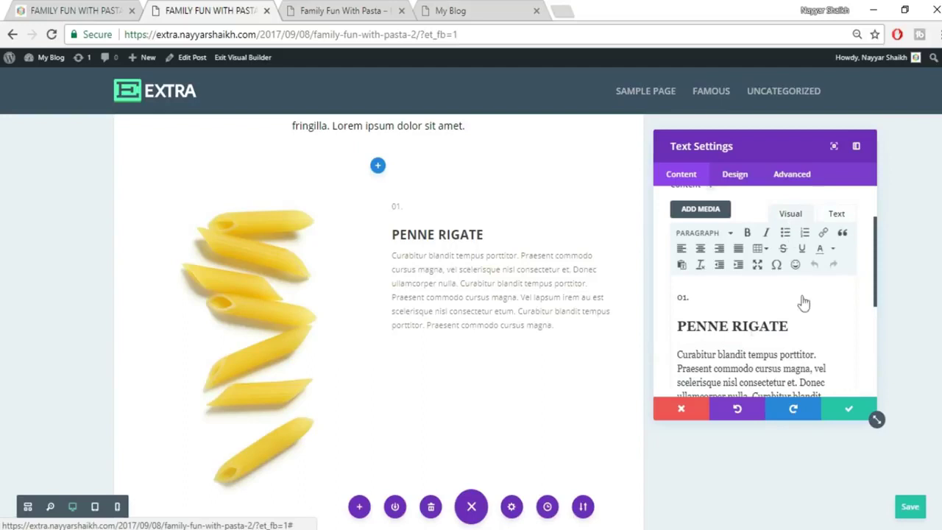
drag(695, 299, 668, 298)
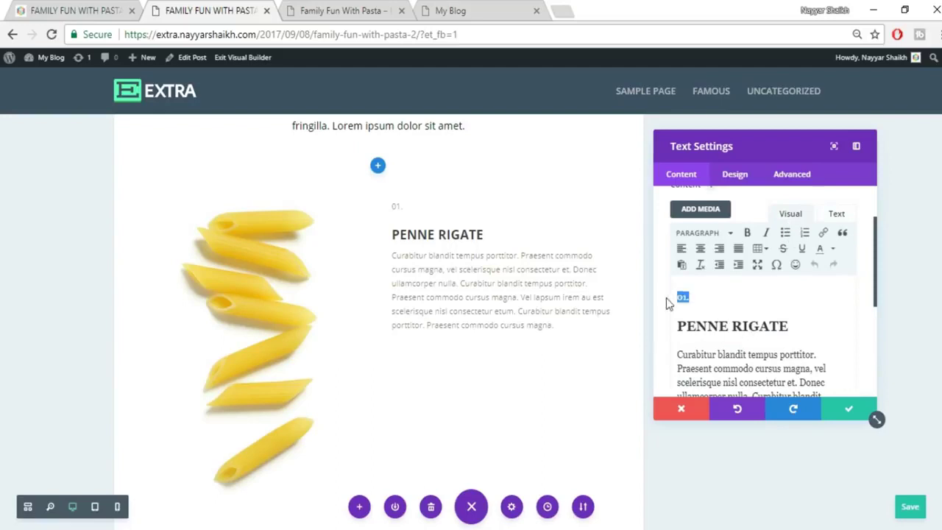
click(114, 7)
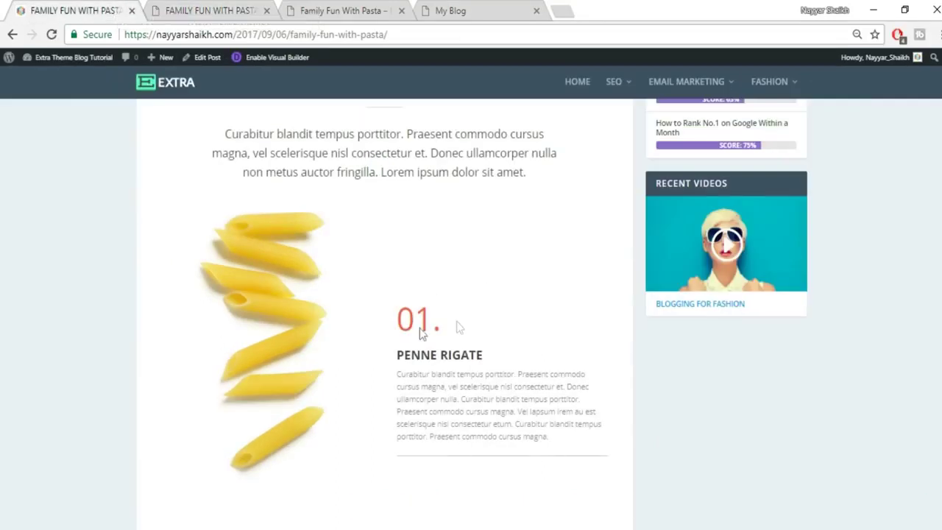
Colour the selected 01. orange (#ff6600) and verify the colour span in the HTML.
click(255, 12)
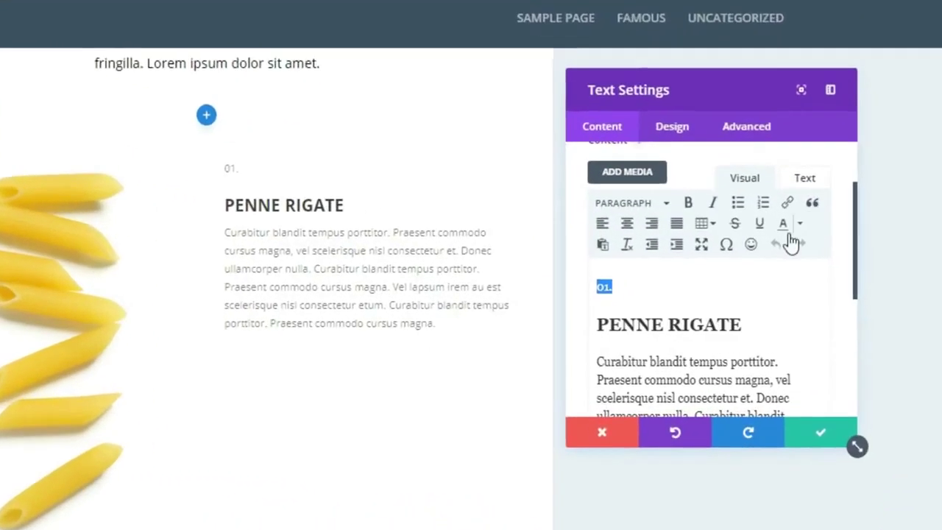
click(800, 224)
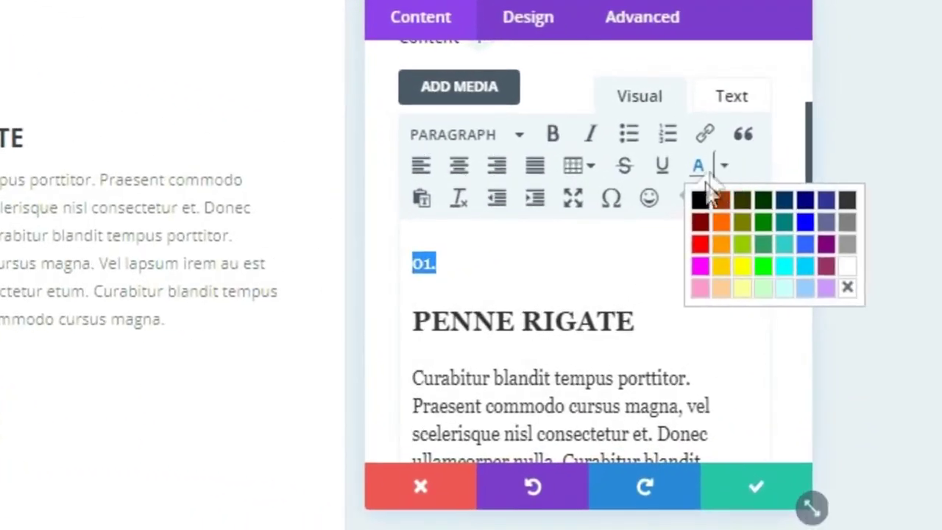
click(721, 221)
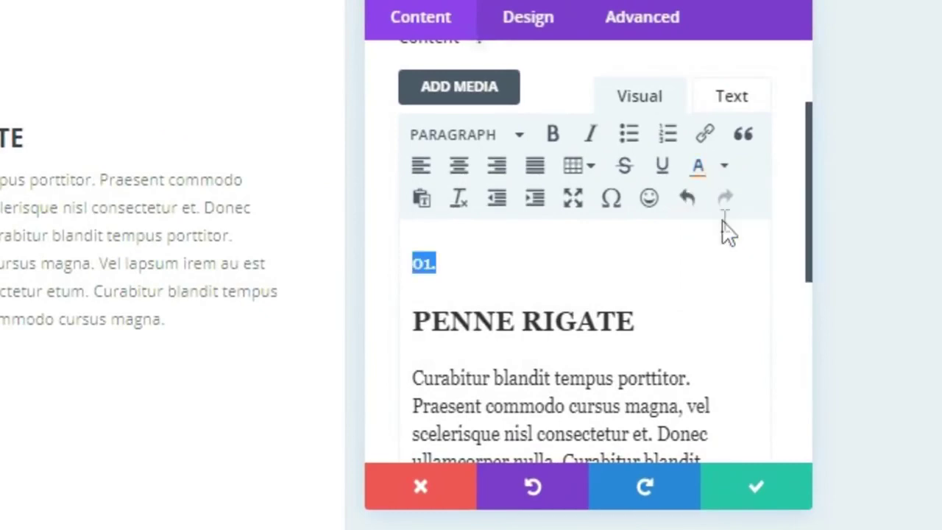
click(747, 102)
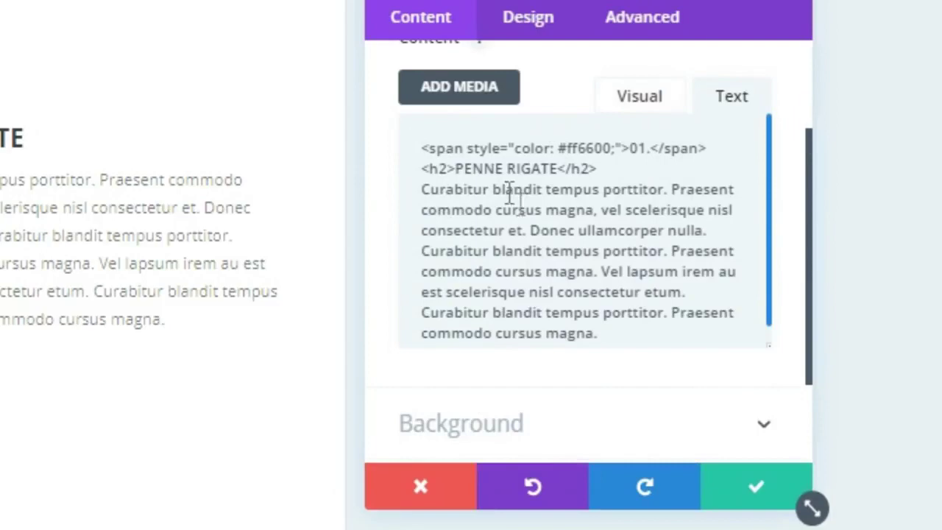
scroll(515, 199, up, 3)
scroll(713, 353, down, 1)
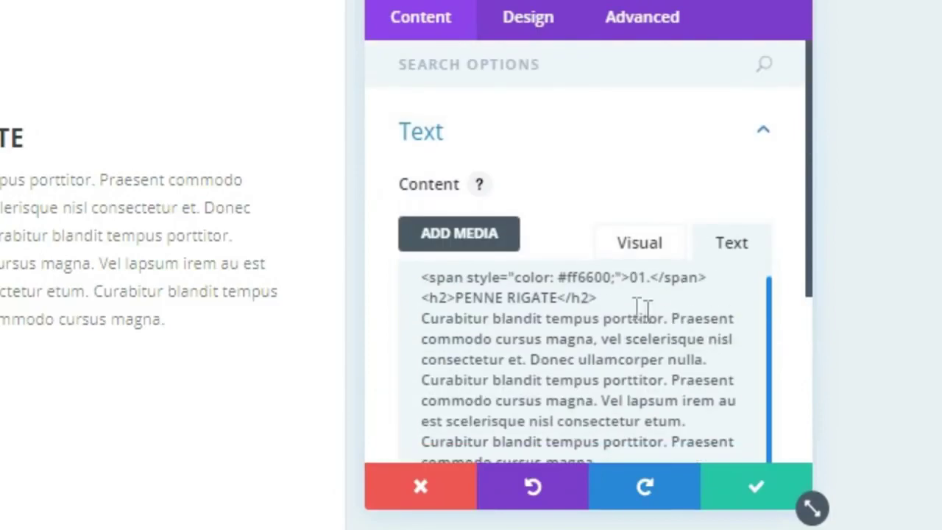
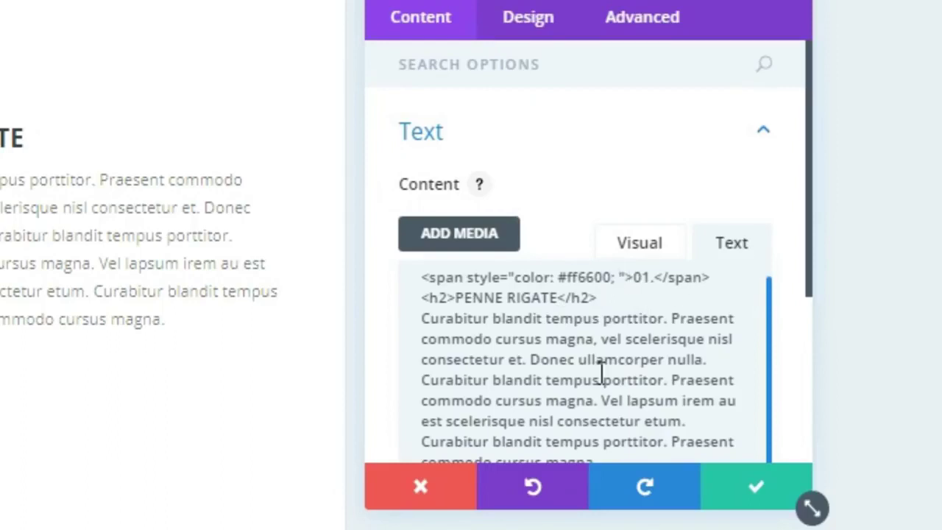
Add a font-size to the orange 01. span's style and set it to 60px.
text(font-s)
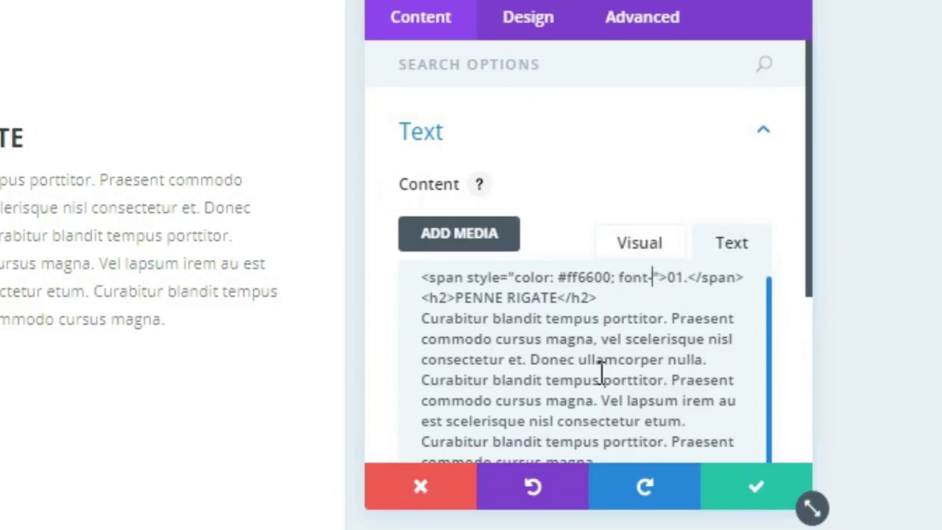
text(ize: )
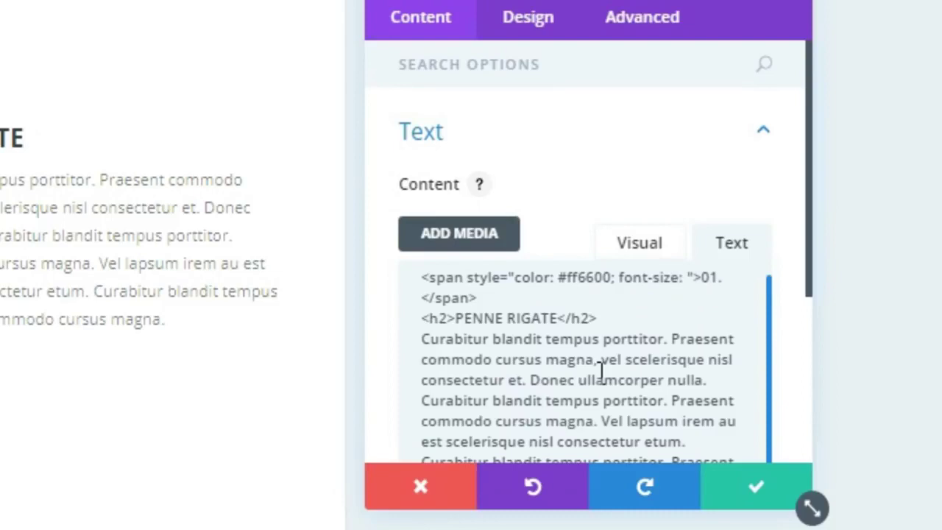
text(30px)
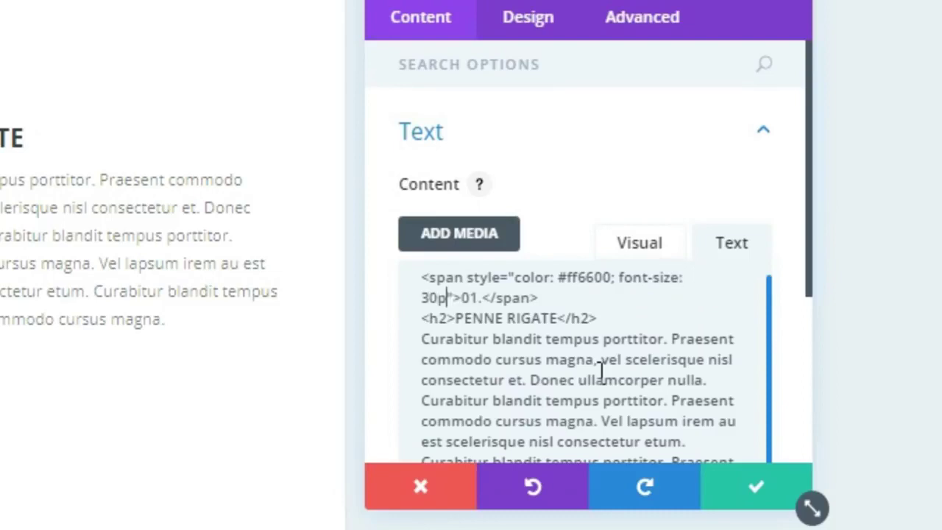
text(;)
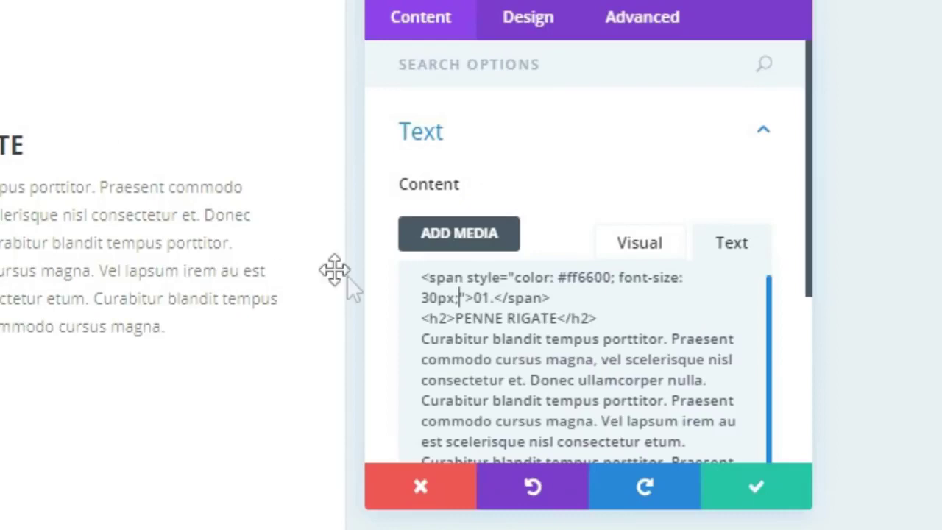
key(Left)
key(Left)
key(Left)
key(BackSpace)
key(BackSpace)
text(60)
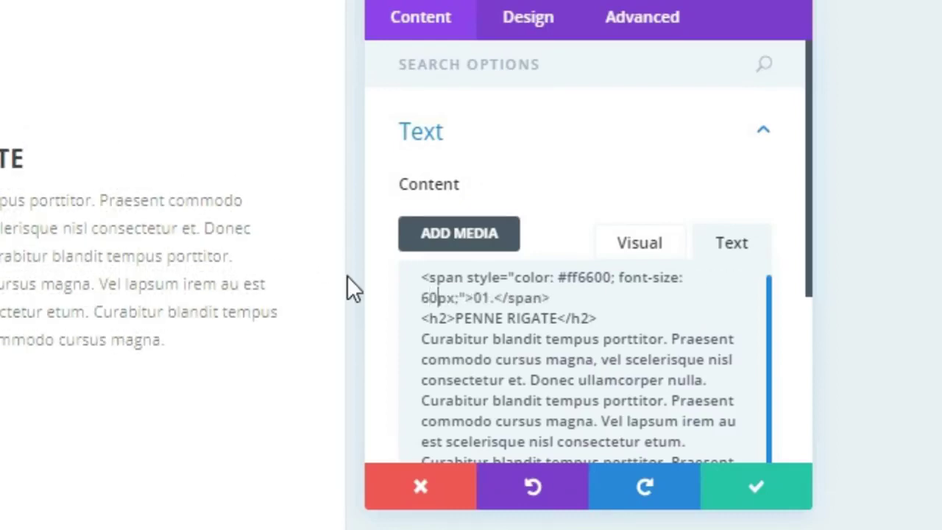
scroll(78, 227, up, 4)
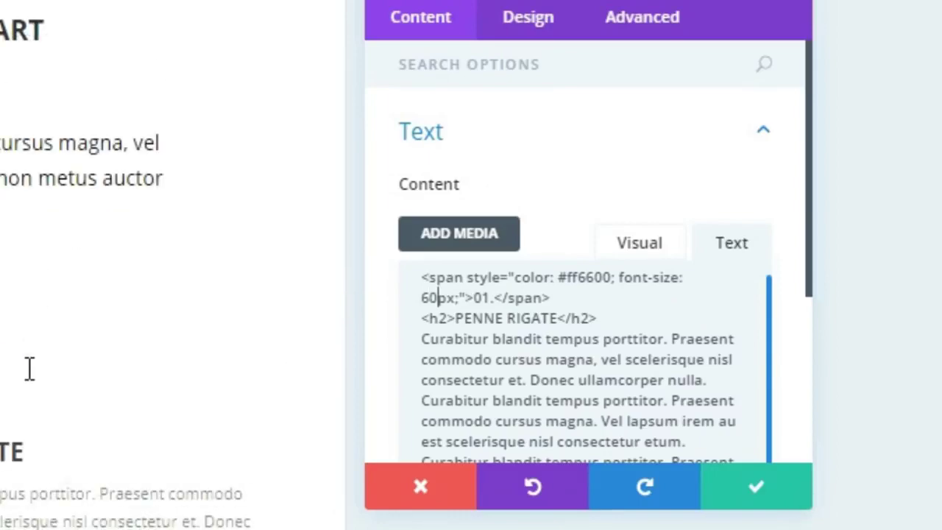
scroll(29, 368, down, 2)
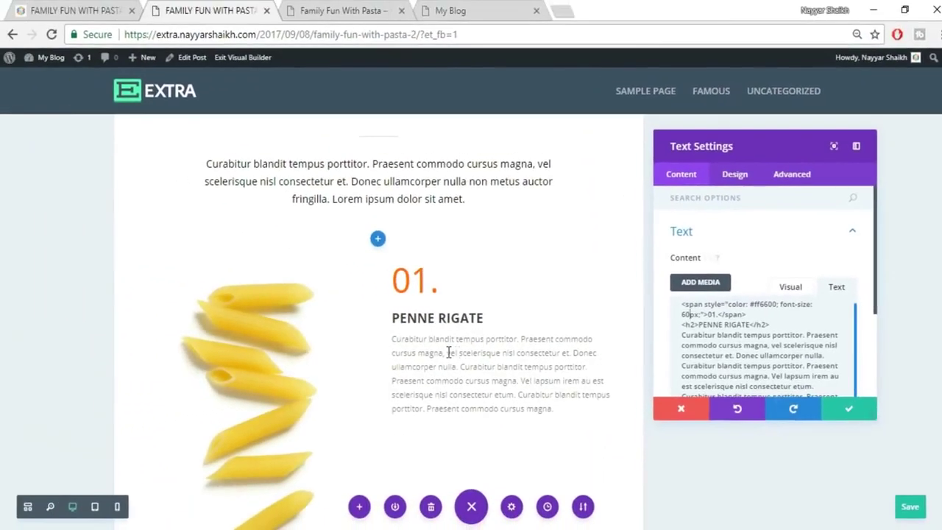
Apply the PENNE RIGATE text settings and check the result against the published post.
click(52, 9)
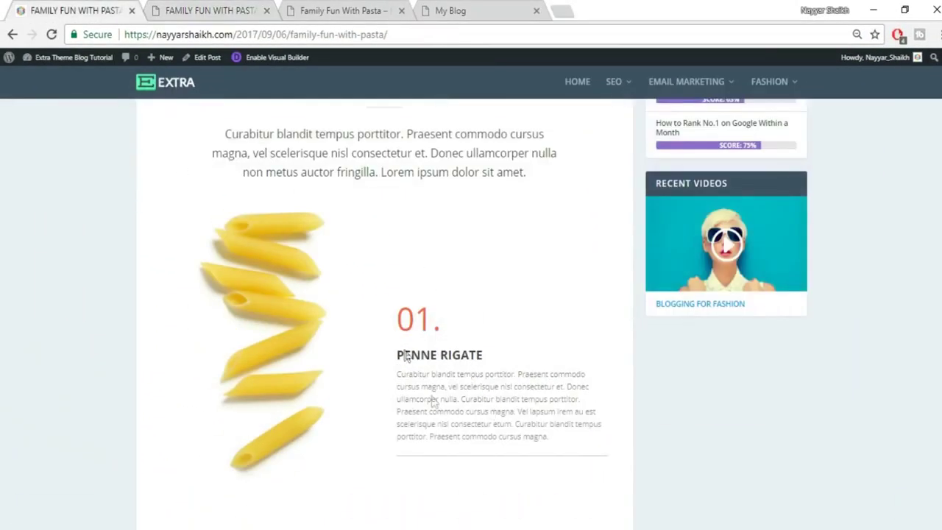
click(213, 10)
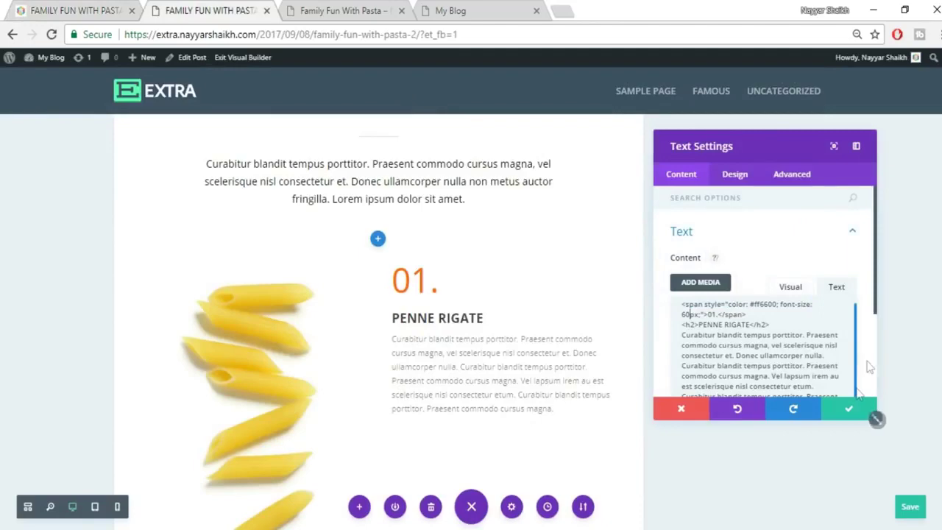
click(849, 417)
click(97, 9)
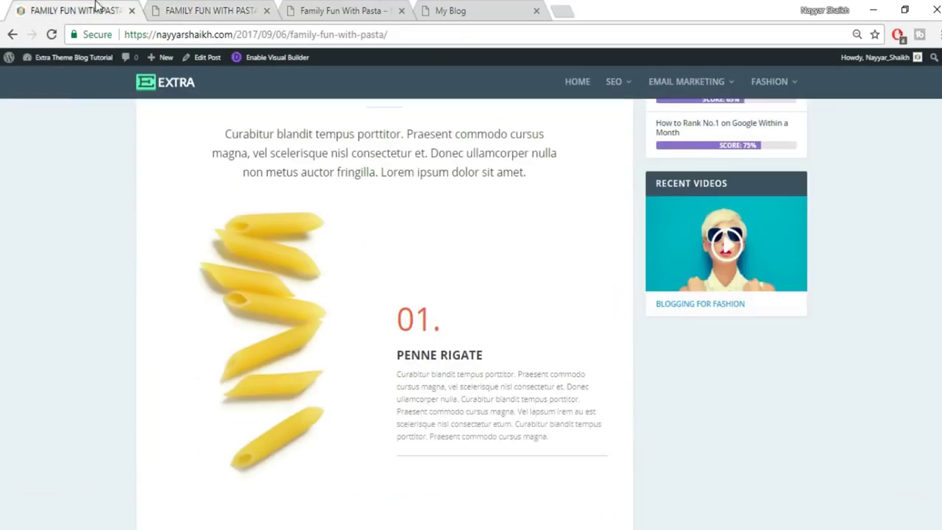
scroll(541, 284, down, 2)
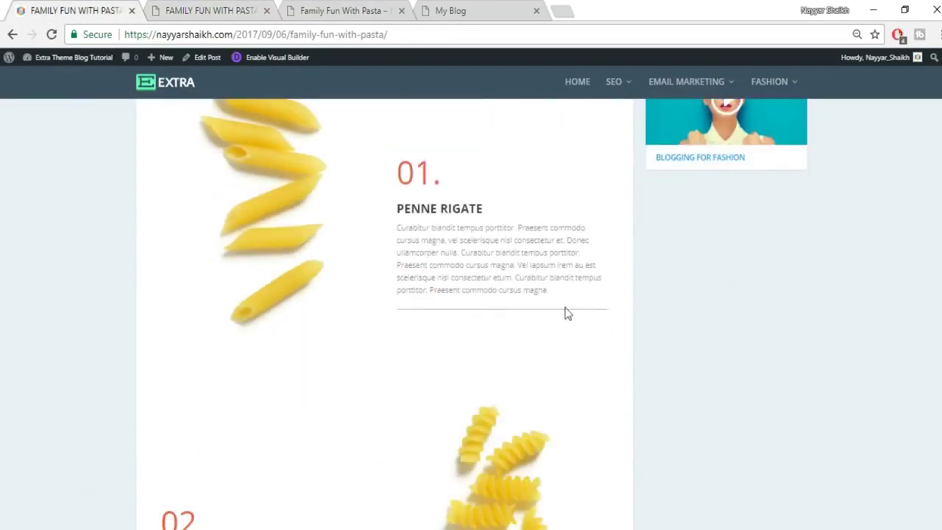
scroll(569, 343, up, 2)
click(206, 8)
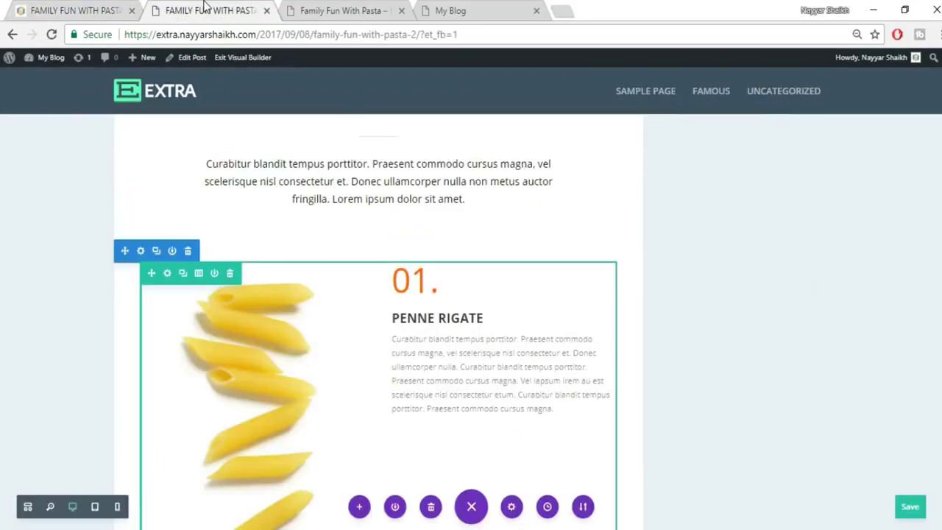
scroll(608, 257, down, 2)
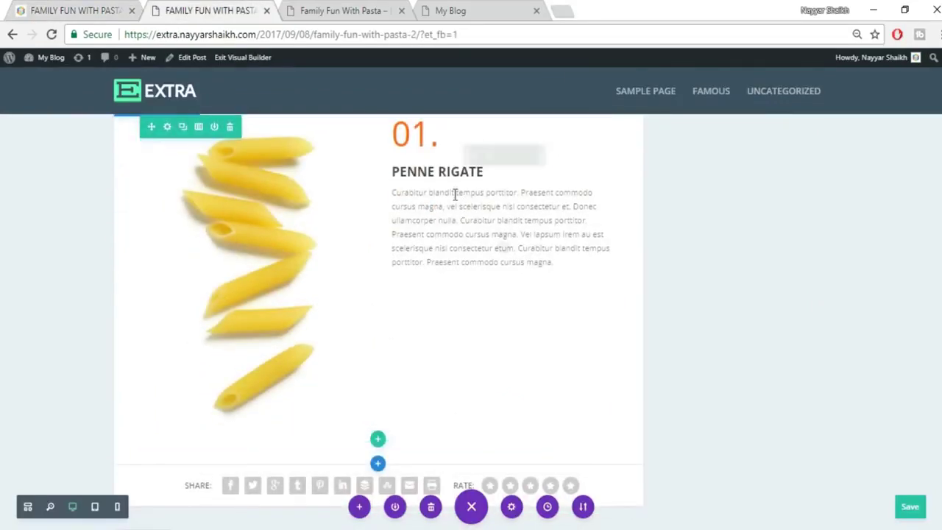
Insert a Divider module below the Penne Rigate text and set it to Show Divider.
click(501, 250)
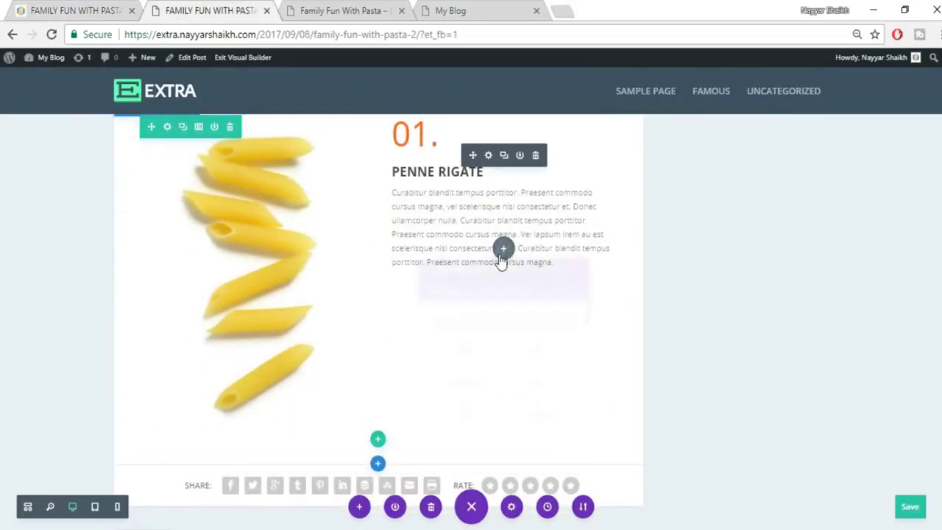
text(di)
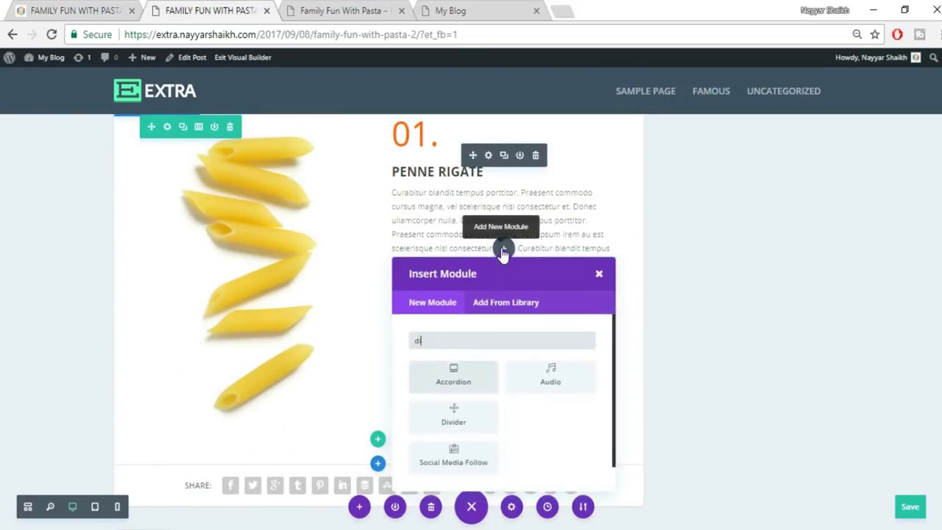
click(459, 426)
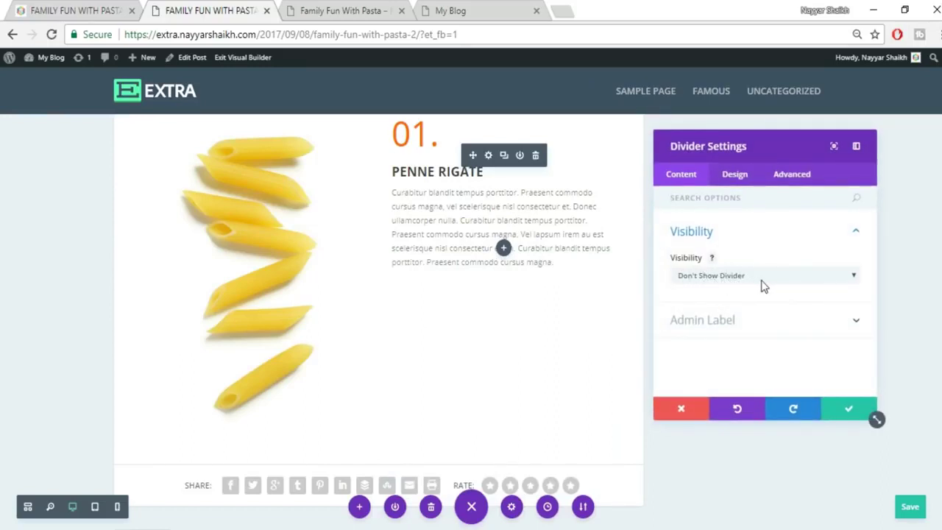
click(762, 285)
click(735, 299)
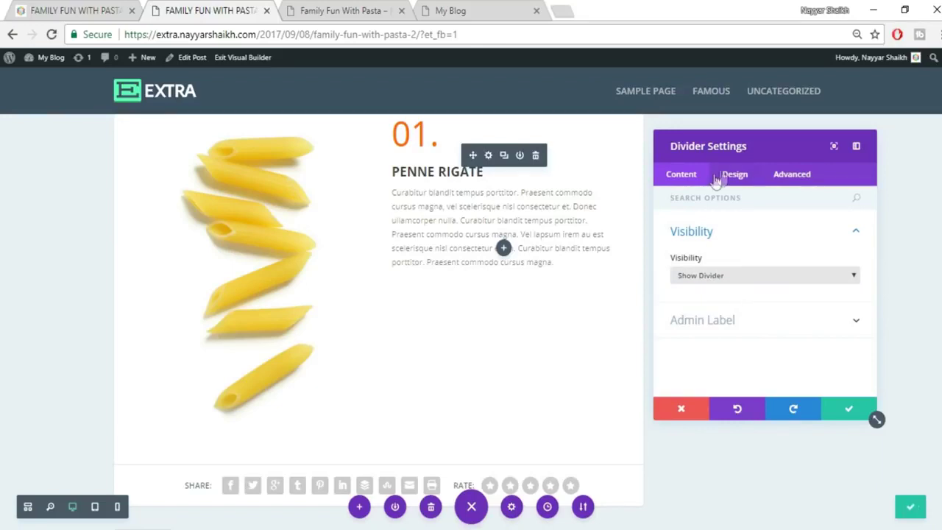
Color the divider light grey #c4c4c4, save it, and compare with the published post.
click(732, 175)
click(769, 231)
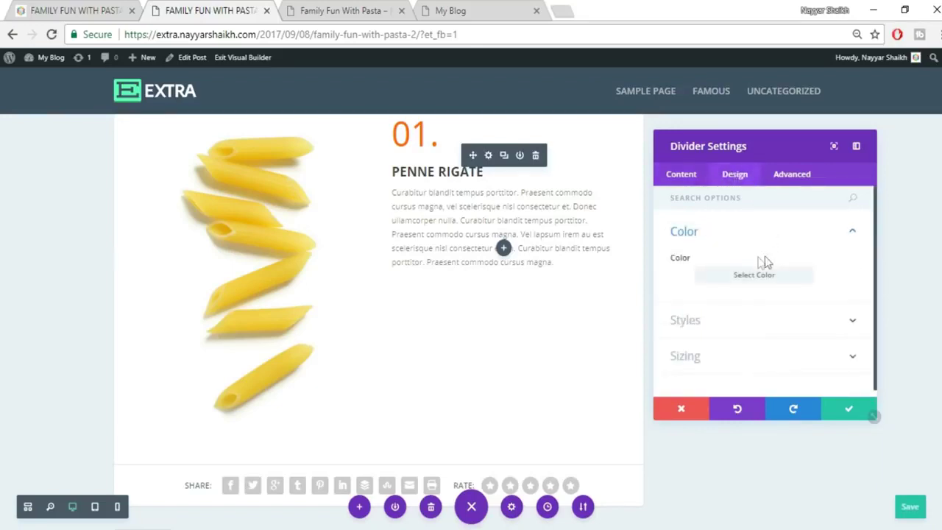
click(754, 275)
mouse_move(681, 331)
mouse_down()
mouse_move(685, 309)
mouse_move(684, 318)
mouse_up()
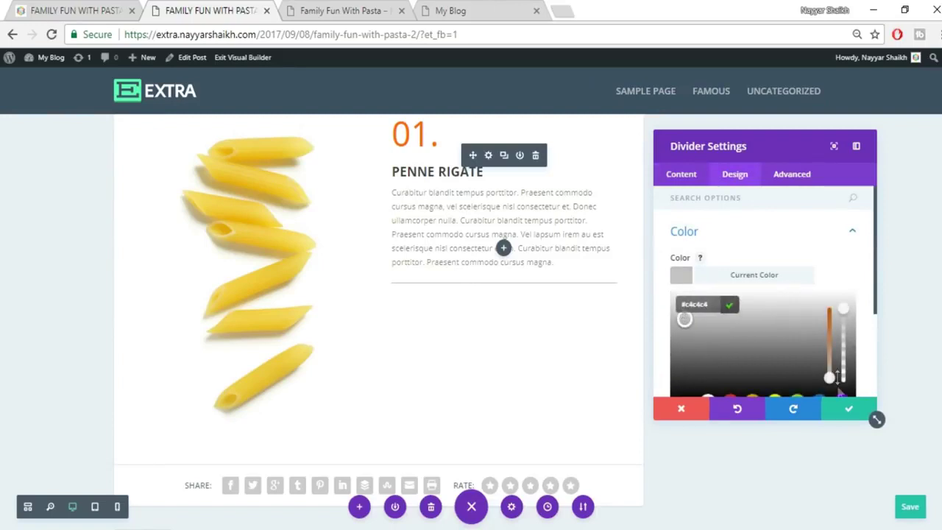
click(845, 413)
scroll(478, 258, up, 1)
click(112, 6)
scroll(515, 247, up, 1)
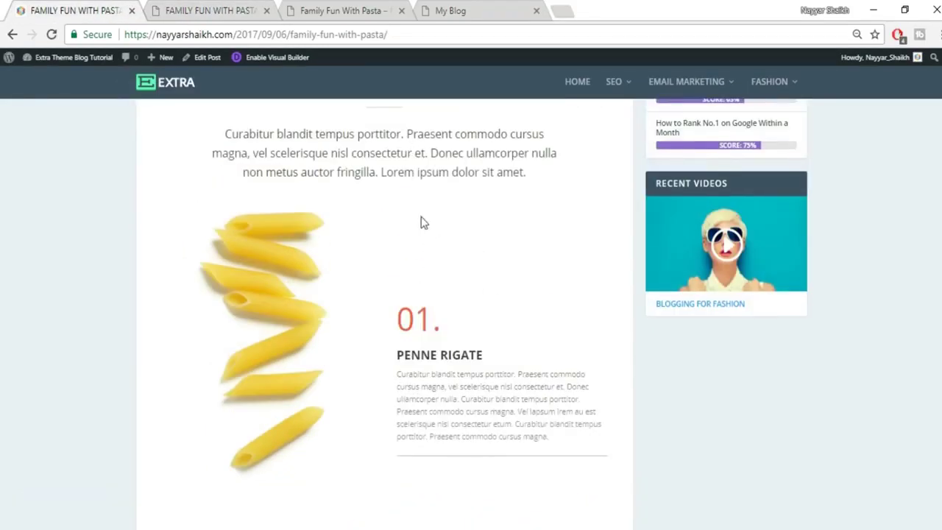
key(ctrl+Tab)
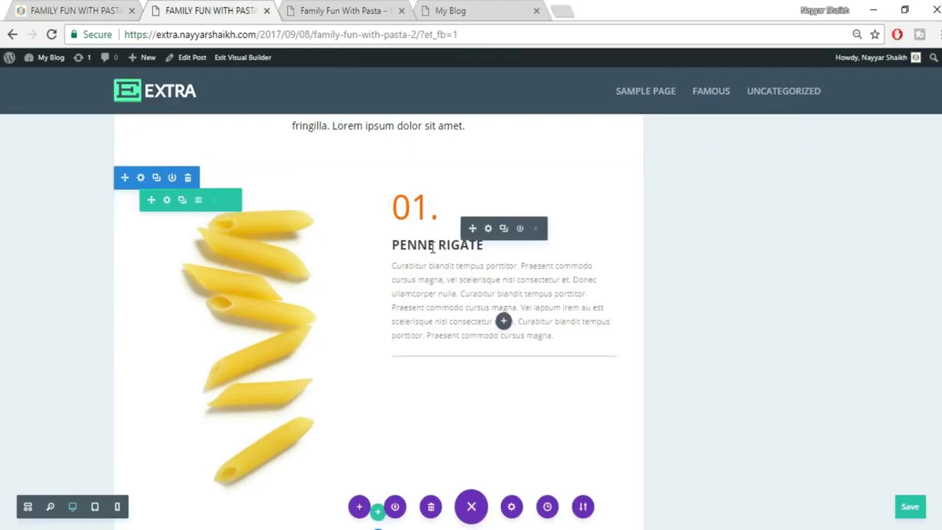
Open the Penne Rigate text's spacing settings and enter a 150px top padding.
click(488, 230)
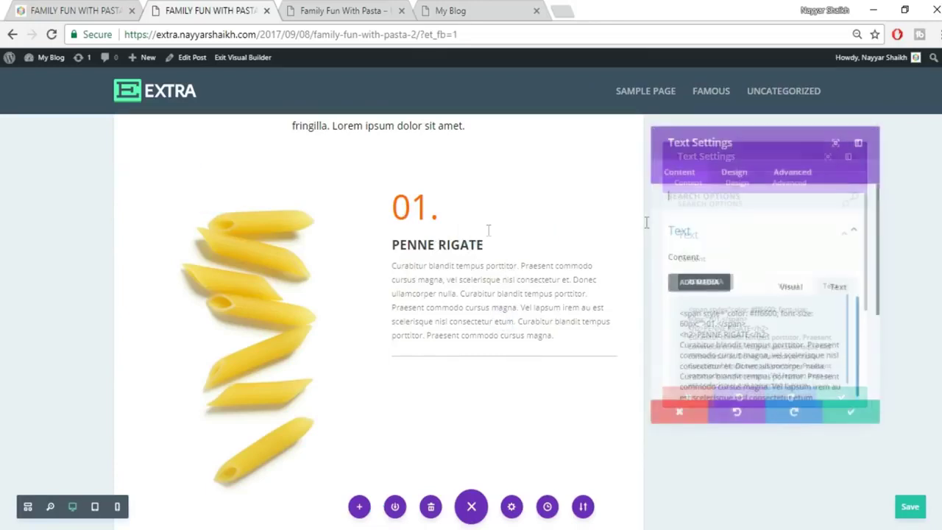
click(736, 174)
scroll(797, 375, down, 1)
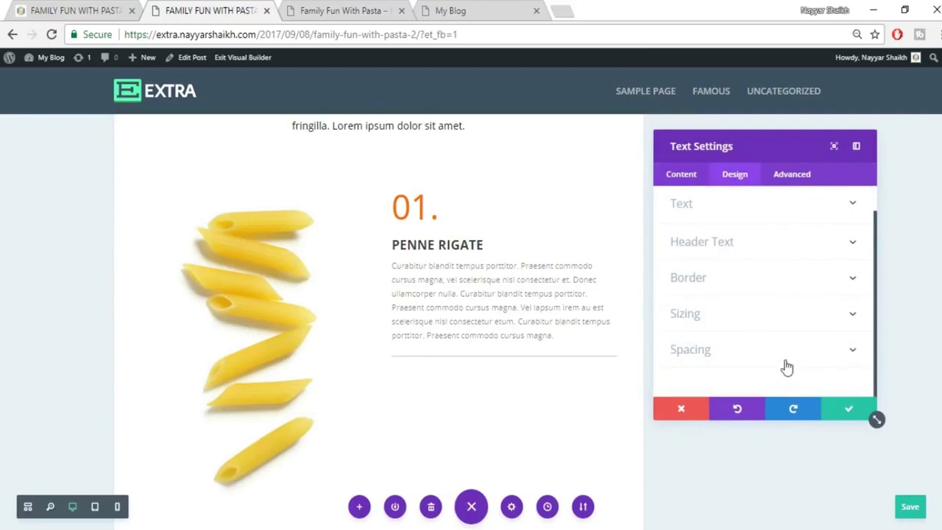
click(784, 364)
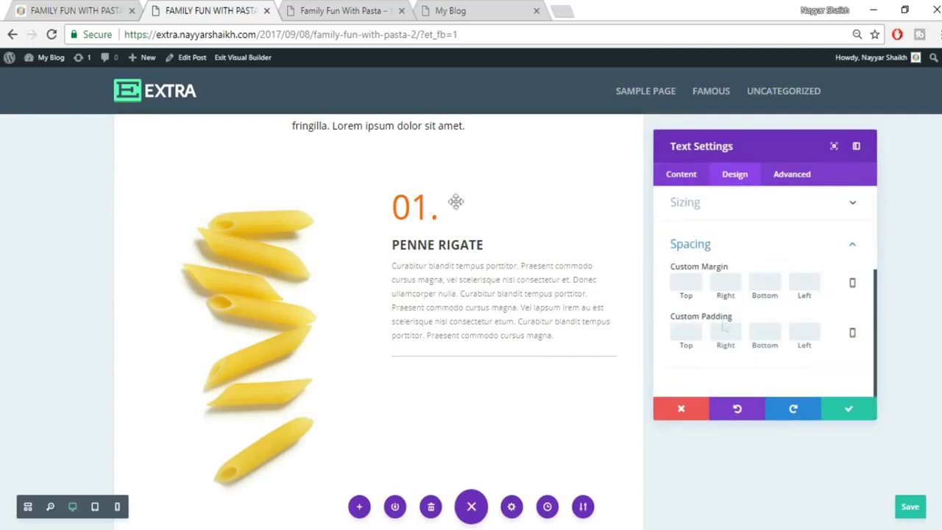
click(678, 333)
text(60)
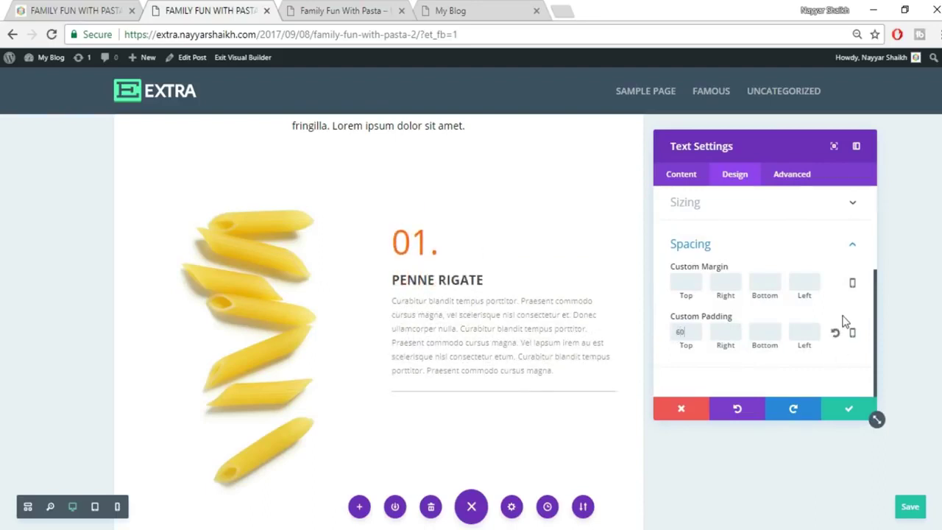
key(BackSpace)
key(BackSpace)
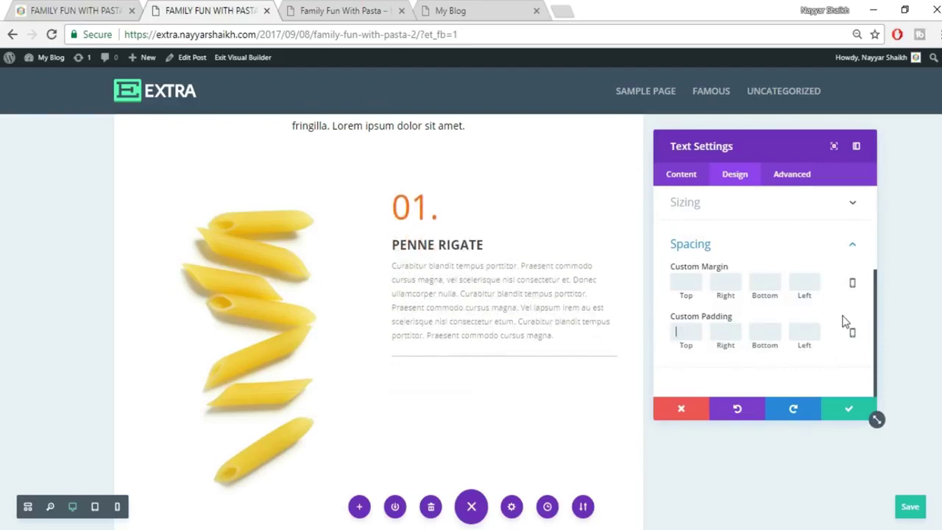
text(150)
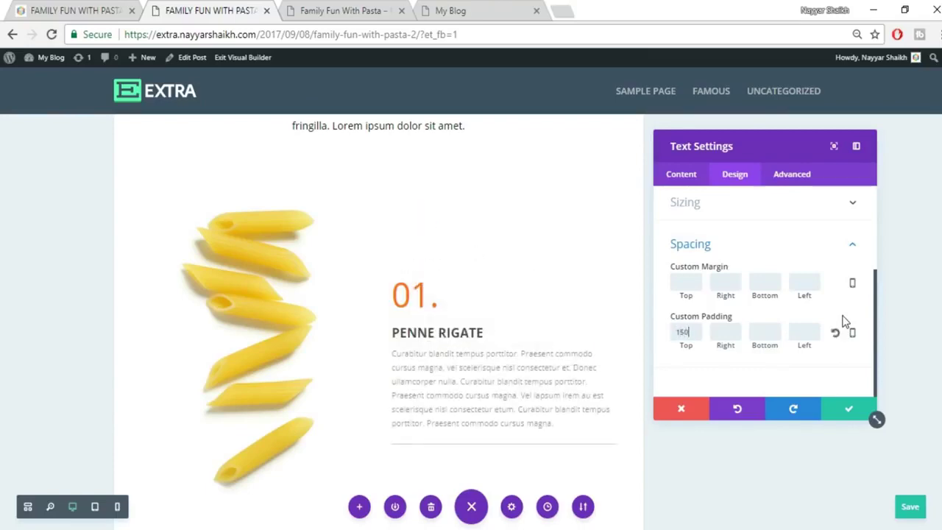
scroll(500, 216, down, 1)
scroll(505, 255, up, 2)
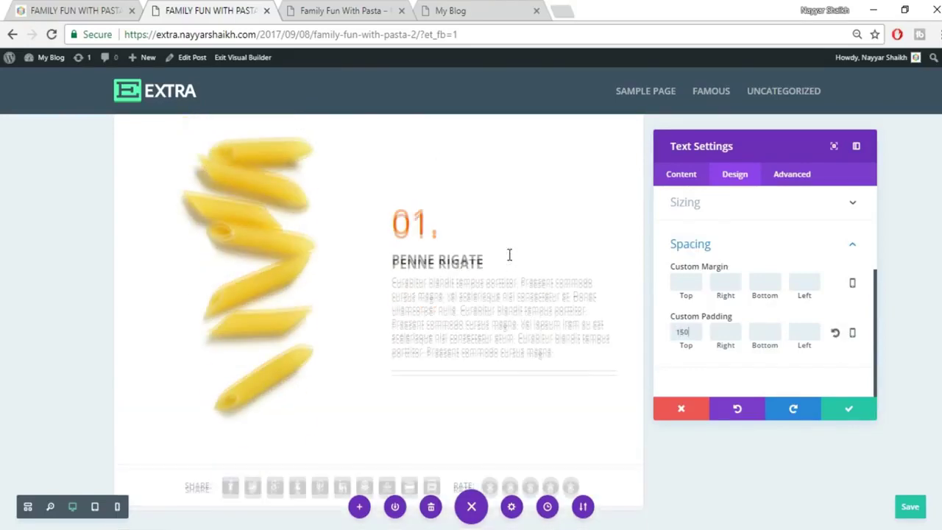
Check the live post, change the top padding to 200px, and save the text settings.
click(100, 9)
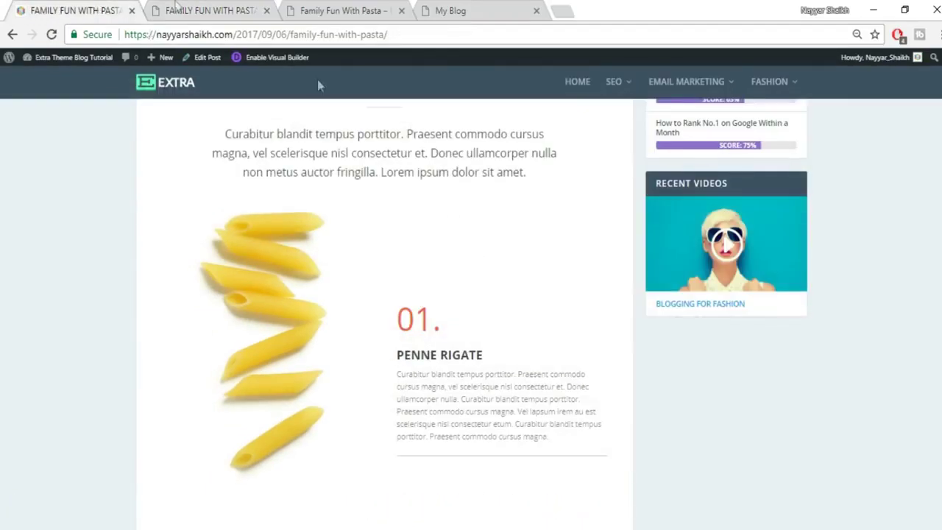
click(211, 9)
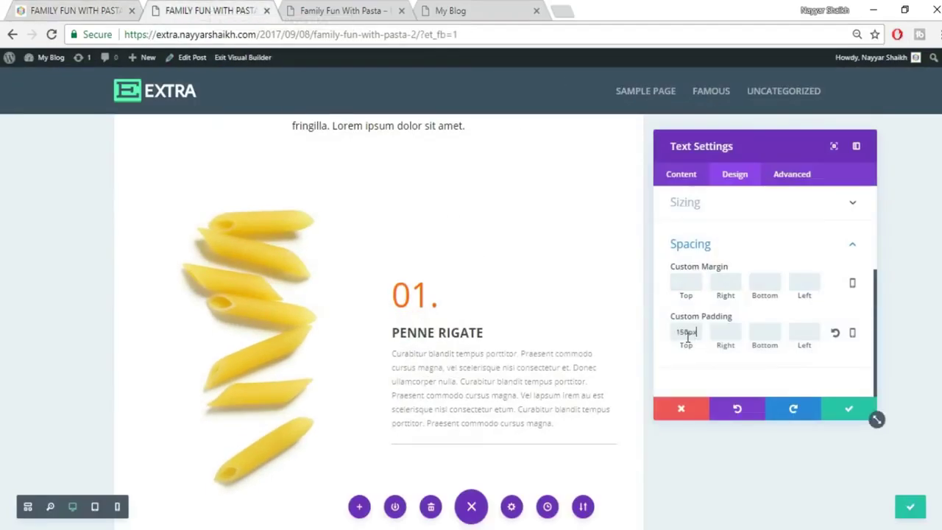
text(200p)
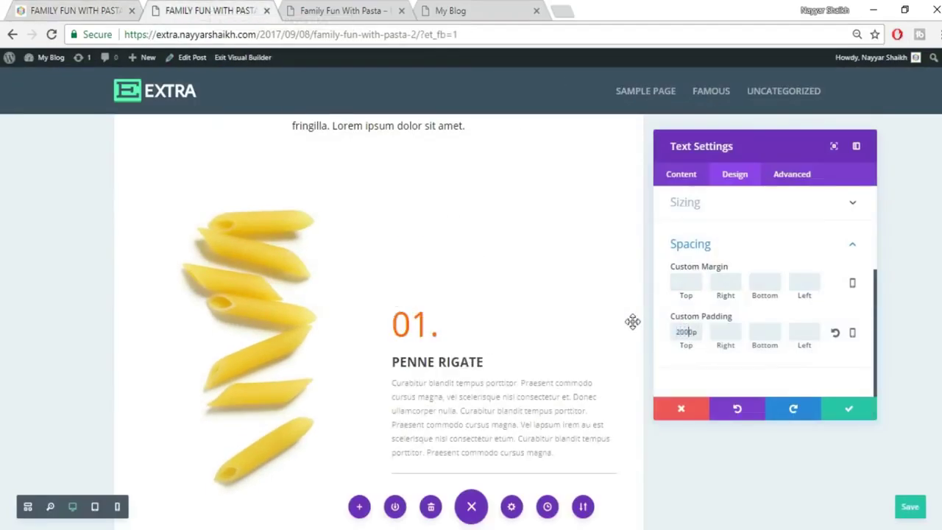
key(BackSpace)
click(94, 8)
click(168, 9)
click(851, 410)
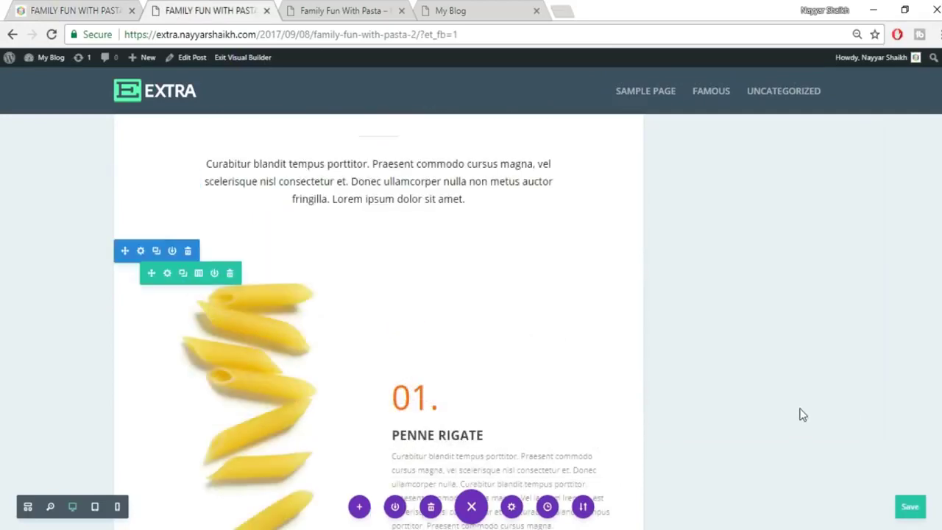
scroll(362, 267, up, 1)
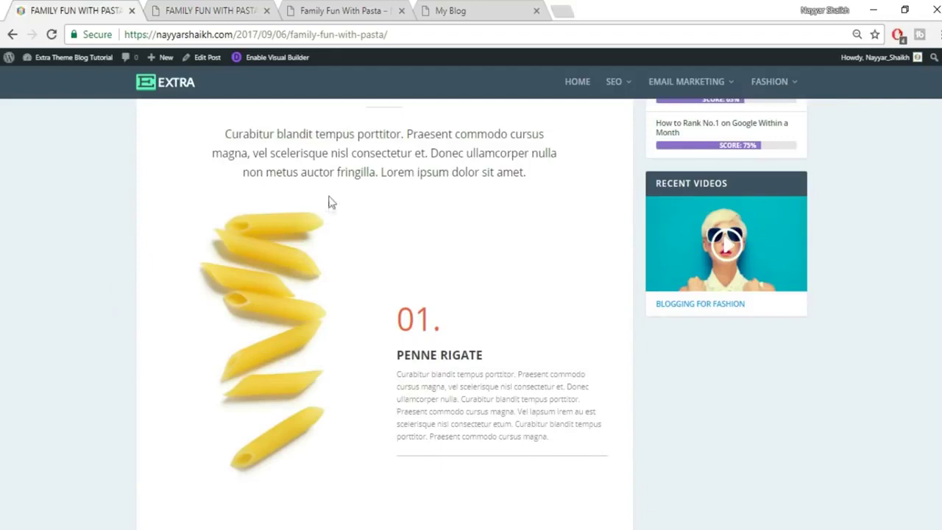
Drag the section's bottom padding to zero and shrink the Penne Rigate row's top padding.
click(215, 11)
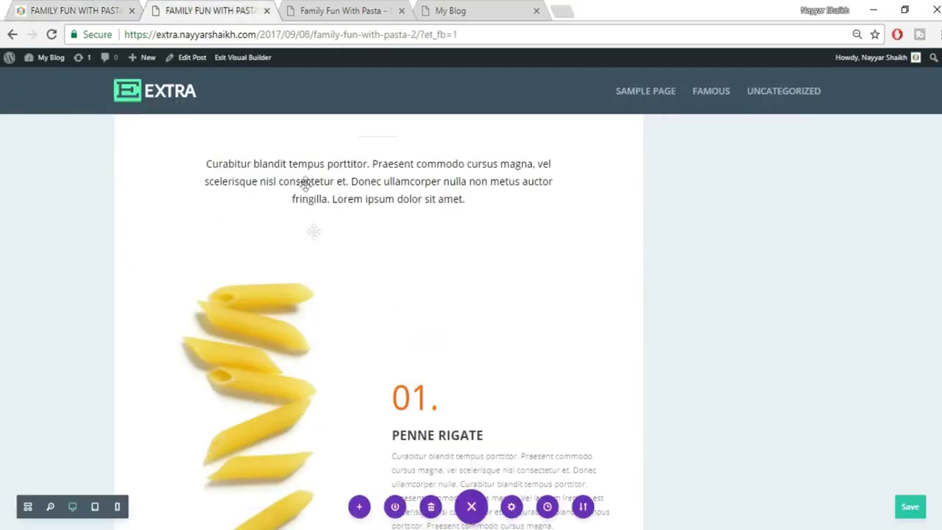
drag(421, 231, 426, 162)
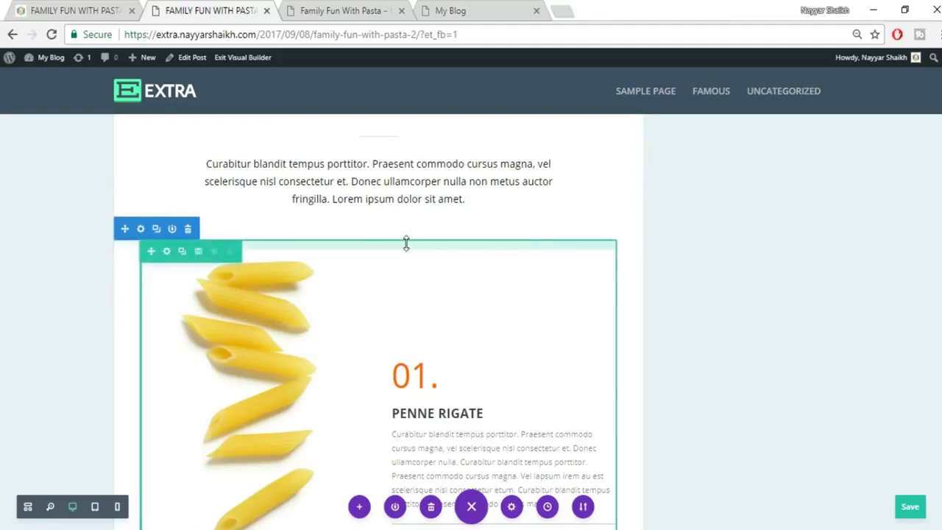
drag(410, 203, 412, 195)
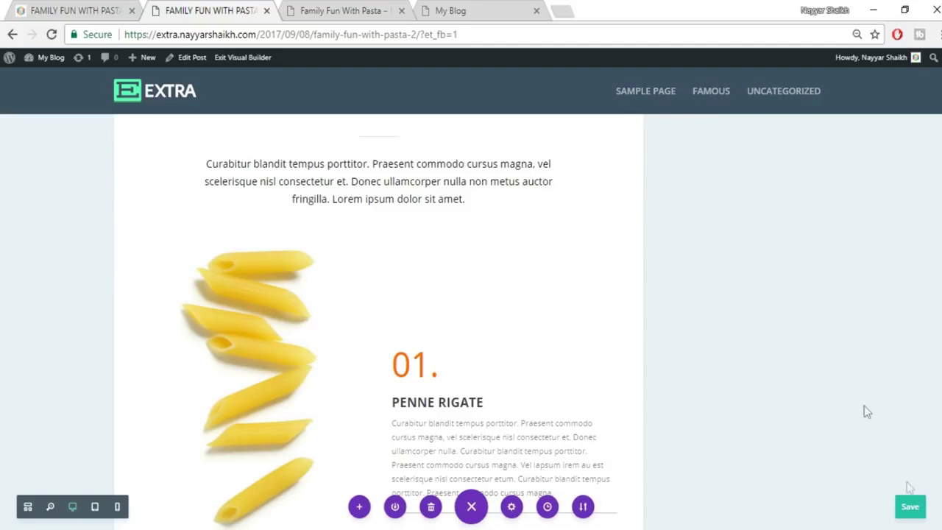
scroll(746, 344, down, 3)
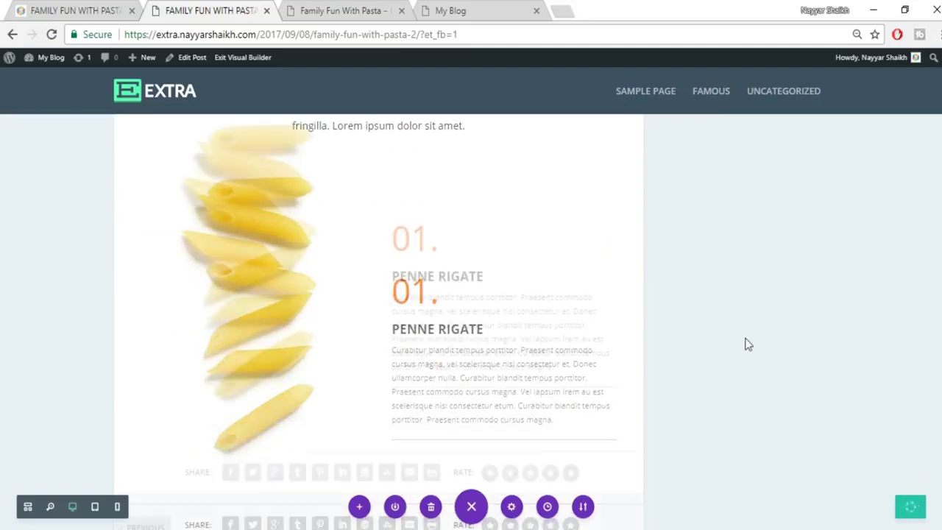
Review the reference post's next pasta row, then return to the builder.
click(96, 8)
scroll(610, 316, down, 5)
scroll(610, 314, down, 1)
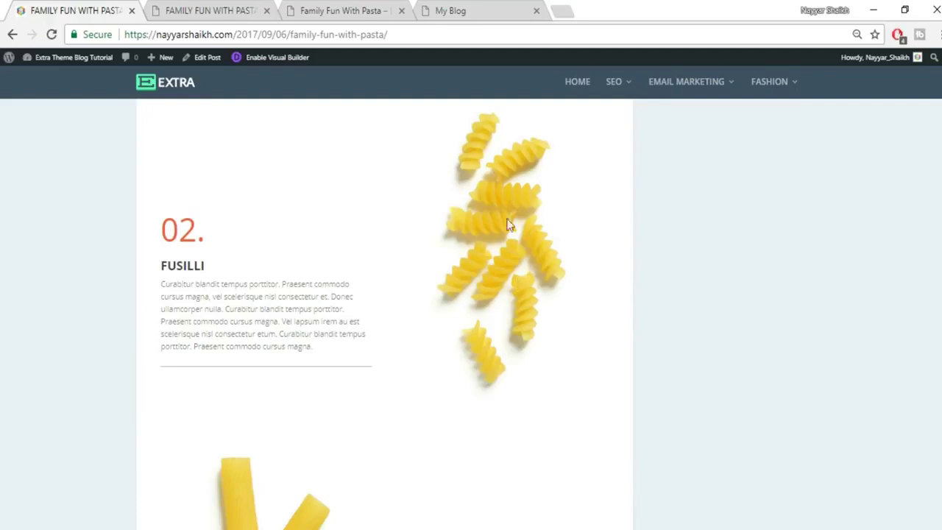
click(208, 9)
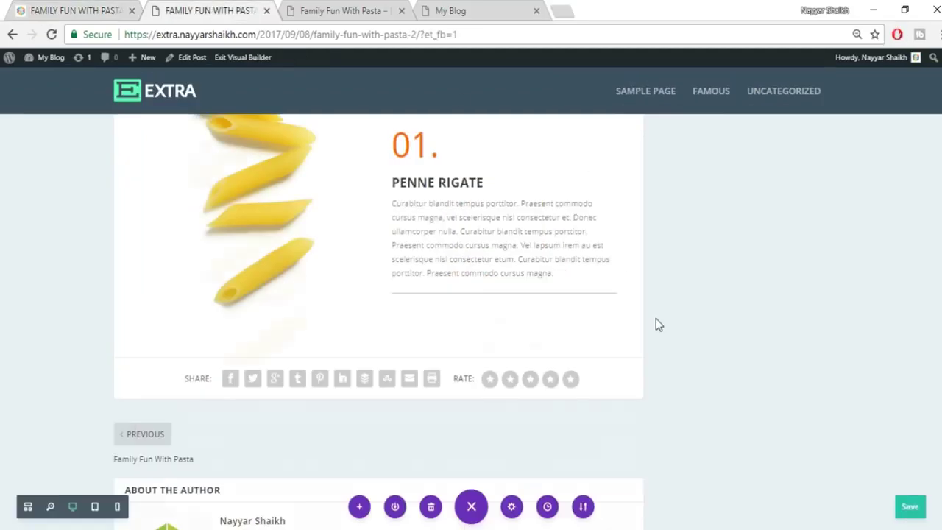
scroll(656, 320, up, 3)
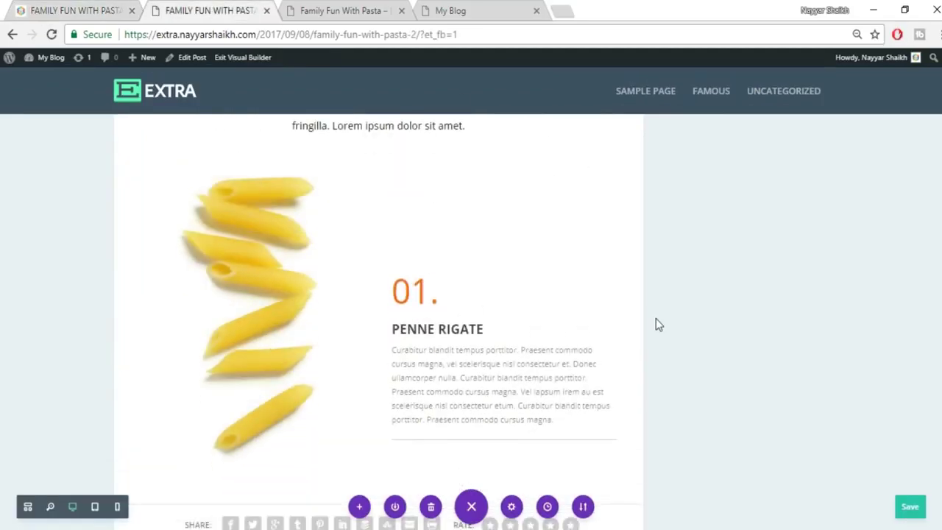
mouse_move(272, 205)
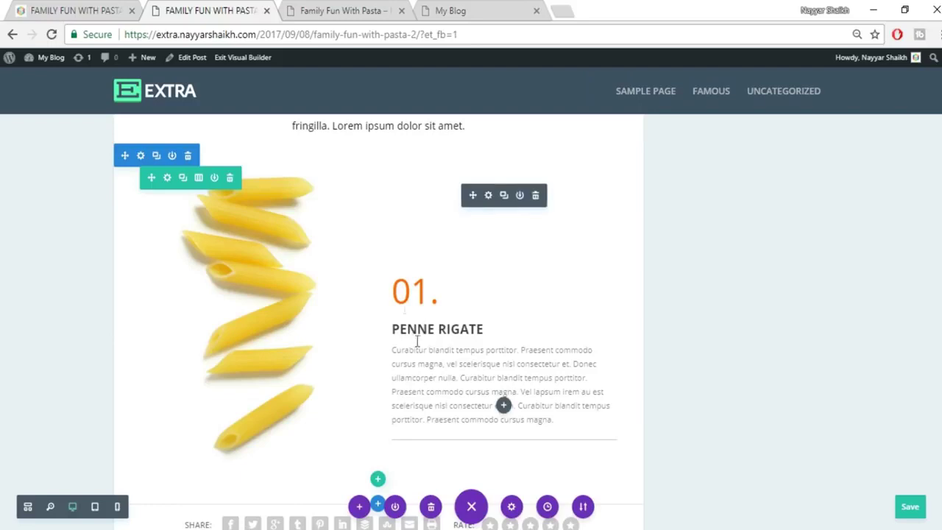
Duplicate the Penne Rigate row and check the Fusilli row on the reference post.
click(184, 178)
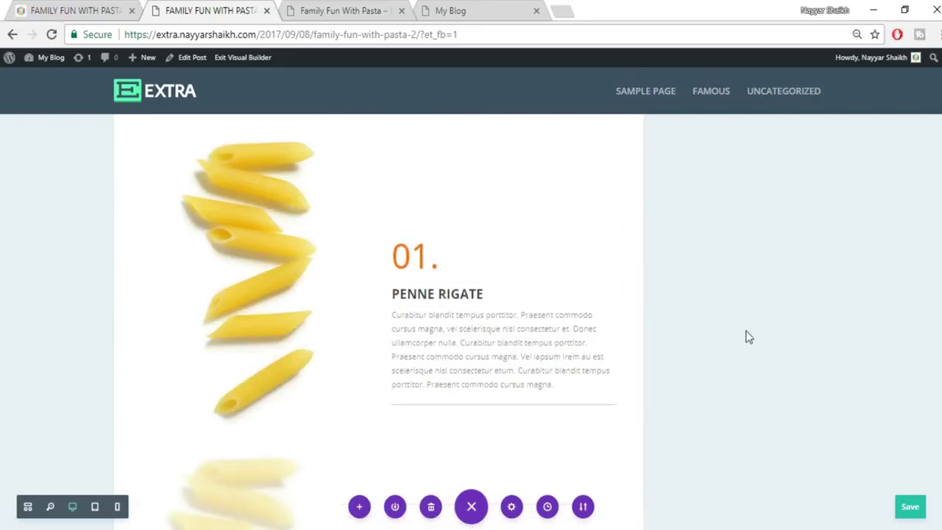
scroll(460, 401, down, 4)
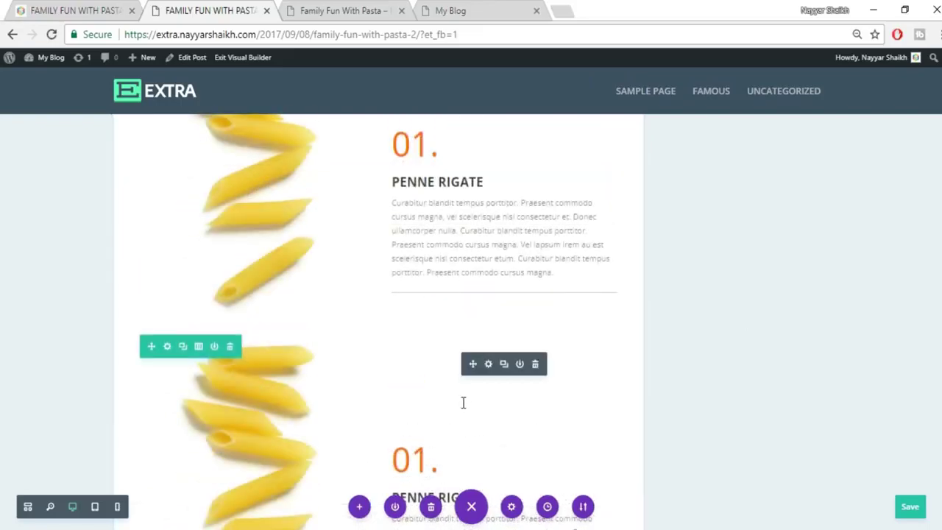
scroll(286, 299, down, 3)
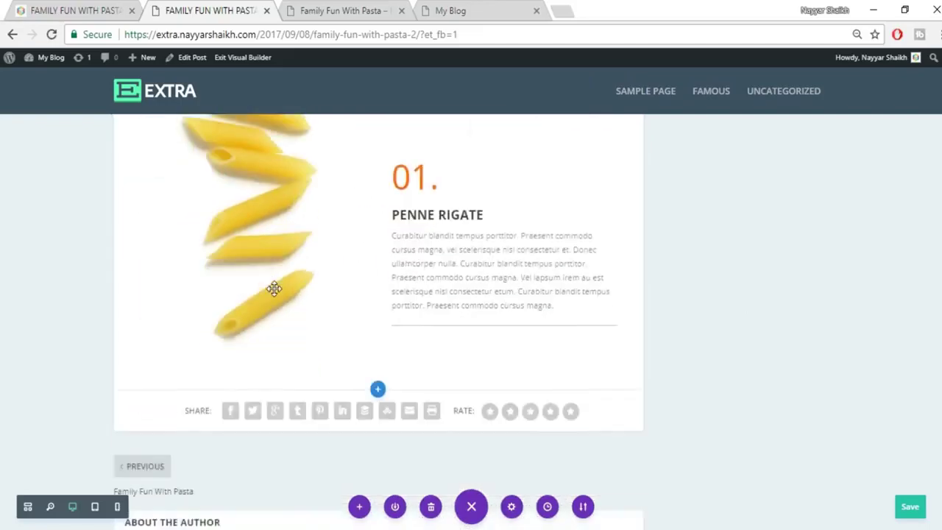
scroll(280, 294, up, 2)
click(82, 7)
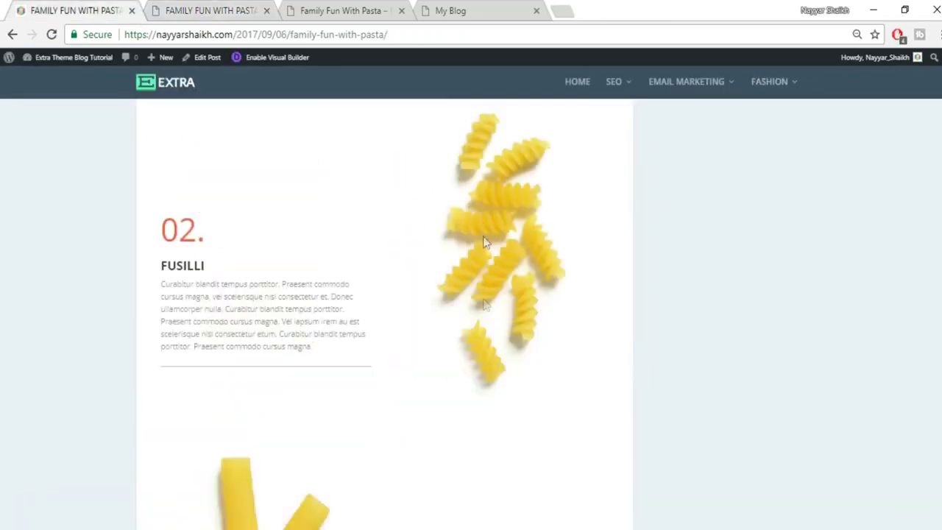
click(214, 10)
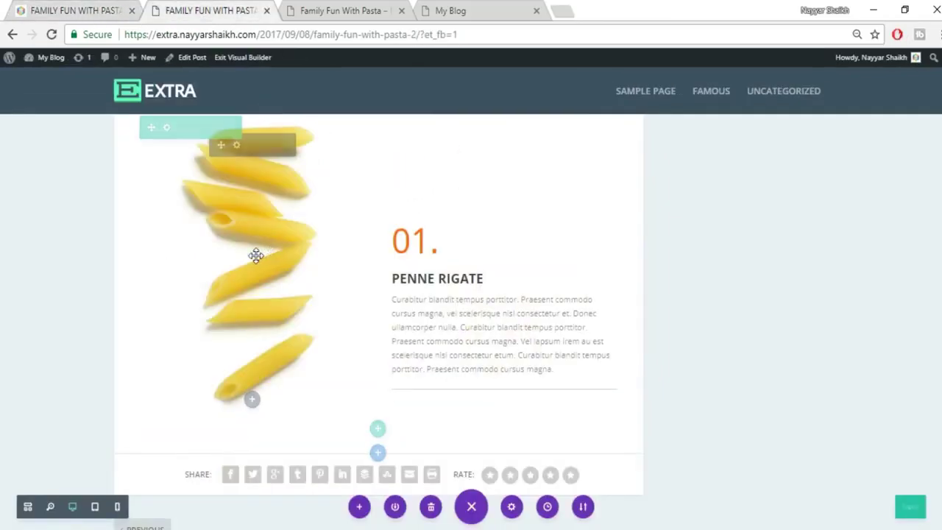
In the copied row, move the text and divider to the left column and the pasta image right.
drag(334, 263, 507, 280)
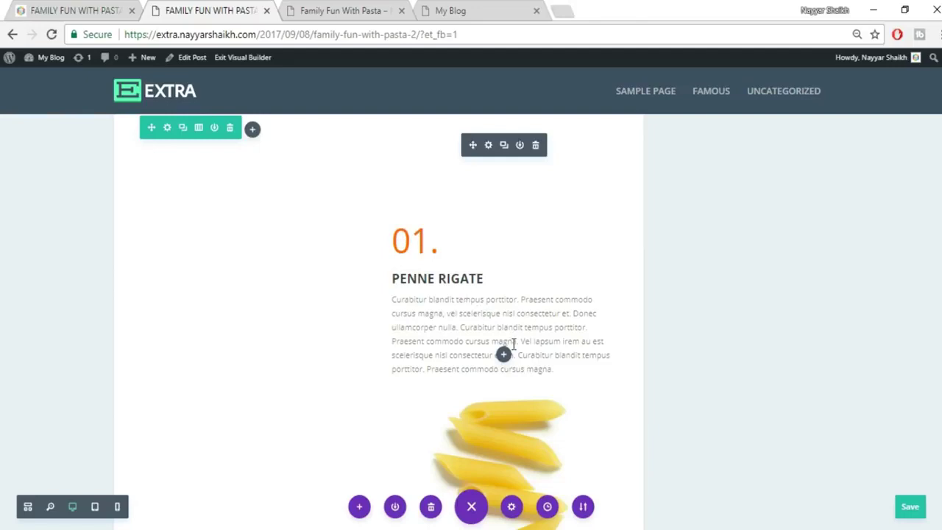
drag(332, 184, 260, 214)
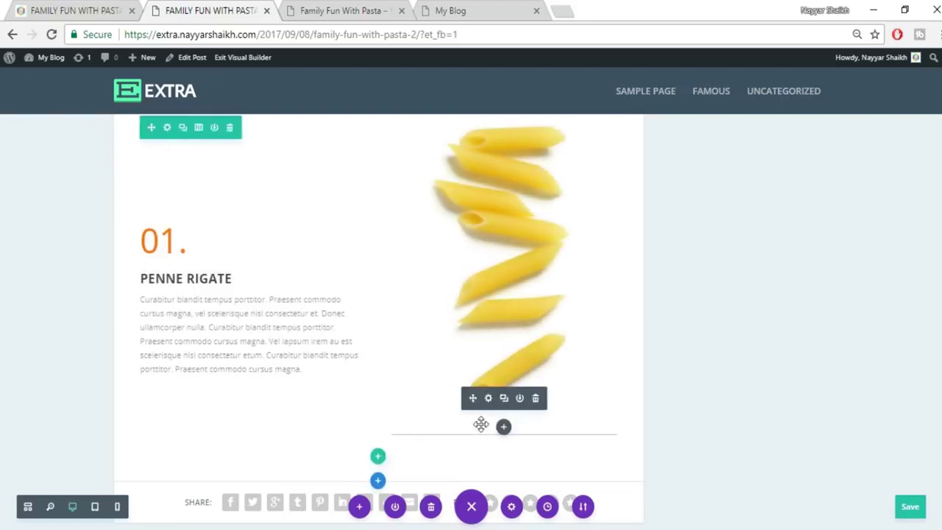
drag(469, 397, 312, 390)
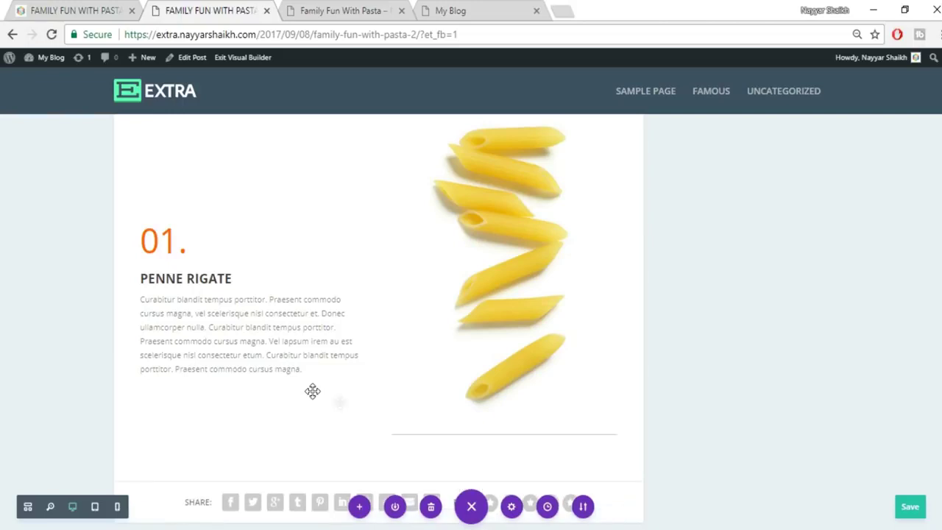
drag(414, 434, 213, 364)
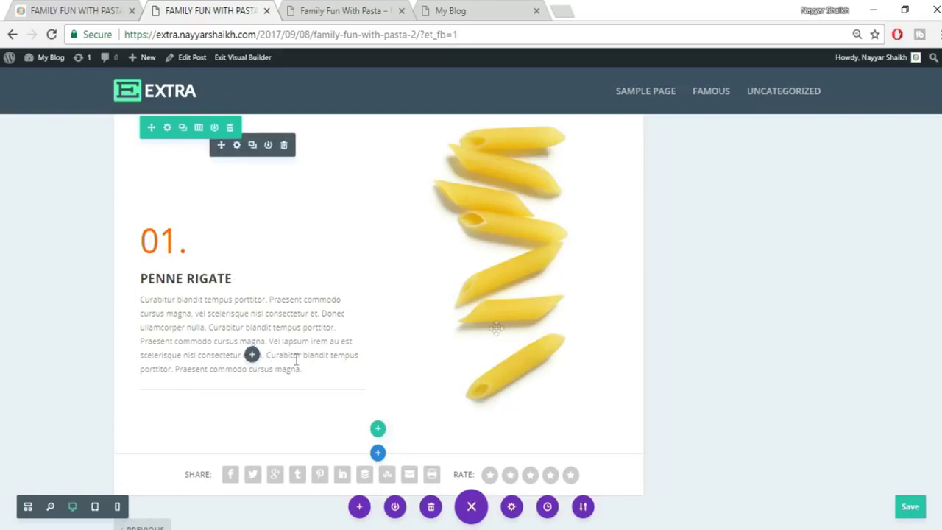
scroll(654, 291, up, 1)
scroll(653, 291, down, 3)
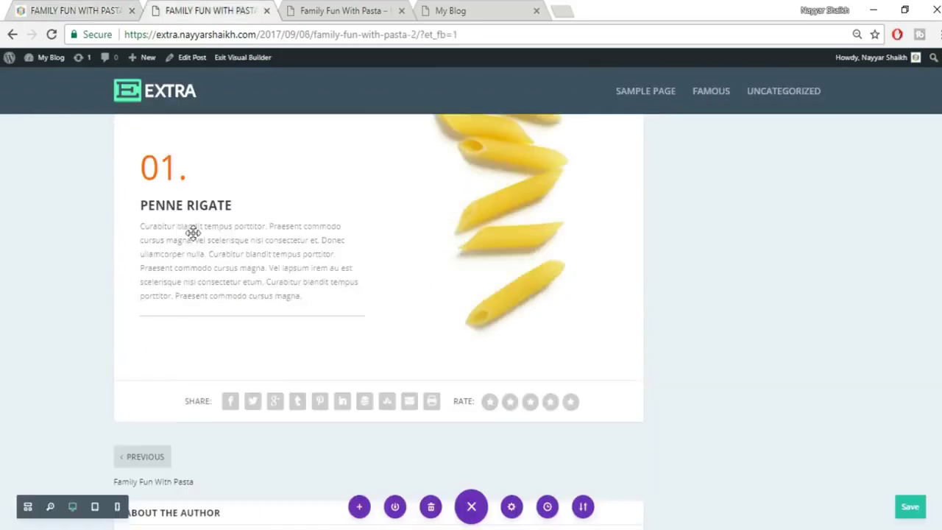
drag(159, 168, 175, 168)
text(2)
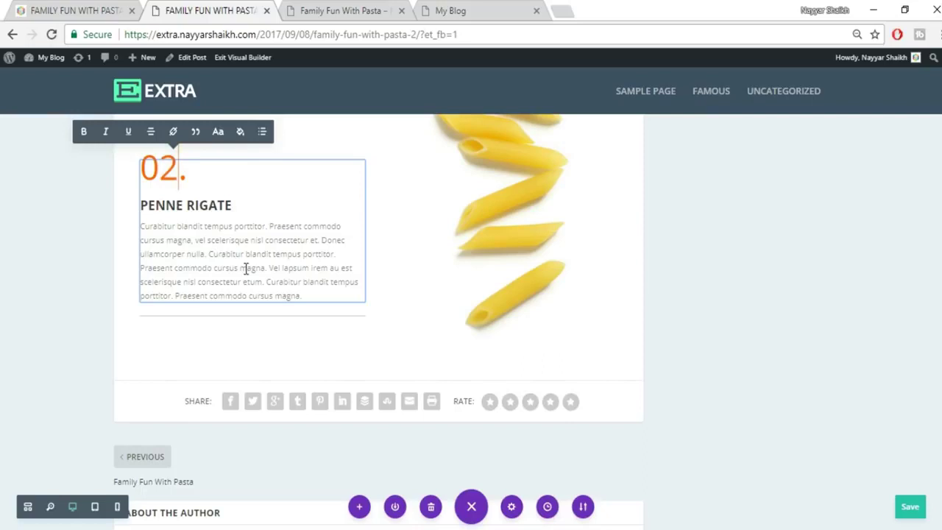
click(83, 9)
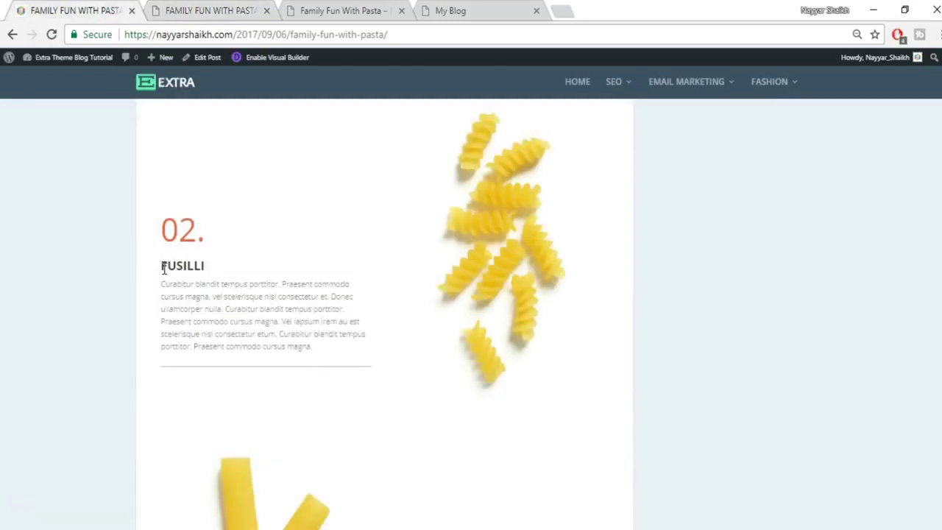
double_click(187, 267)
key(ctrl+c)
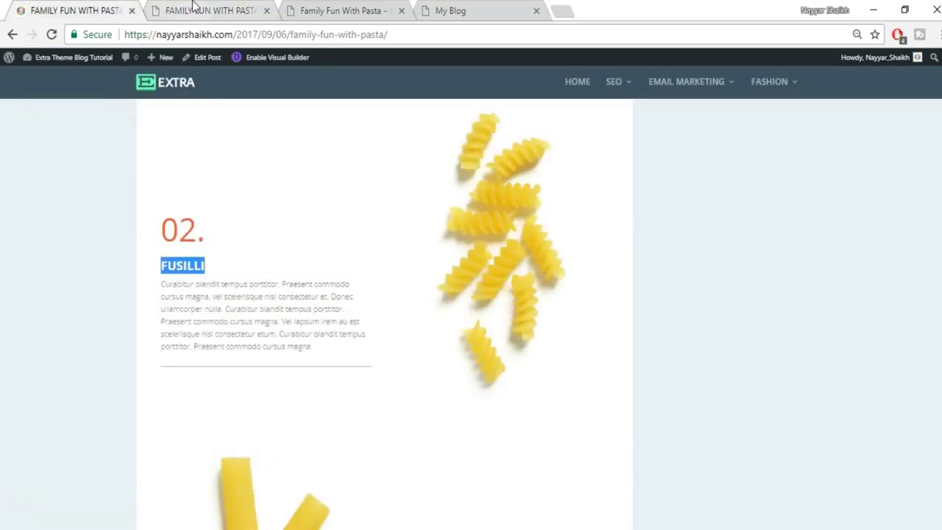
click(194, 6)
drag(143, 205, 228, 205)
key(ctrl+v)
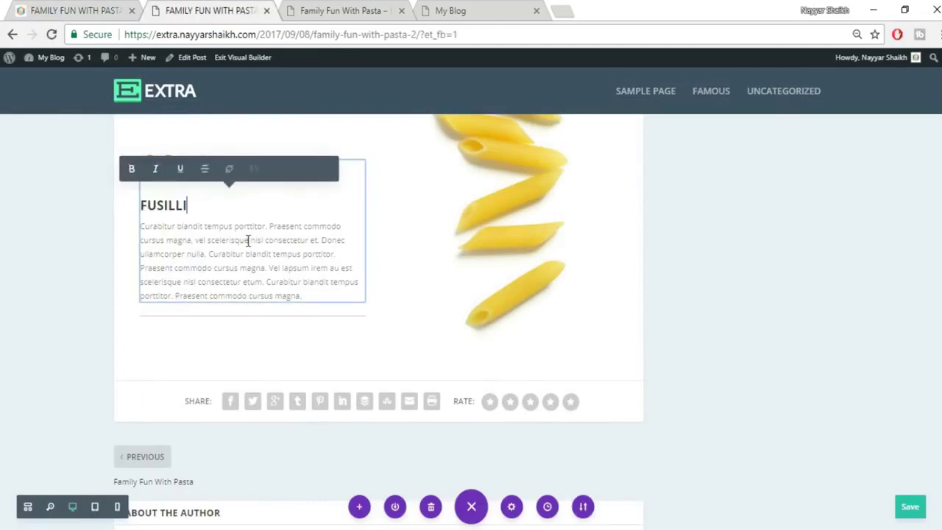
click(740, 267)
scroll(805, 345, up, 2)
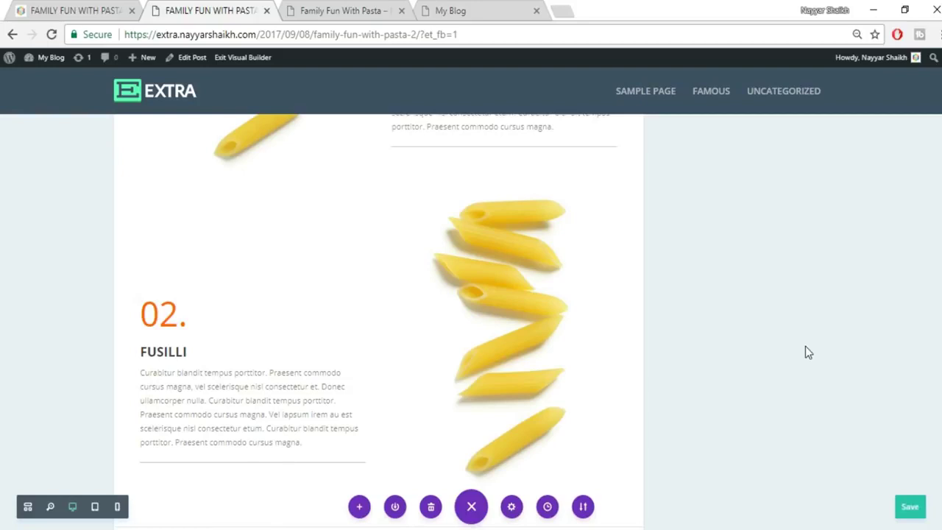
mouse_move(517, 306)
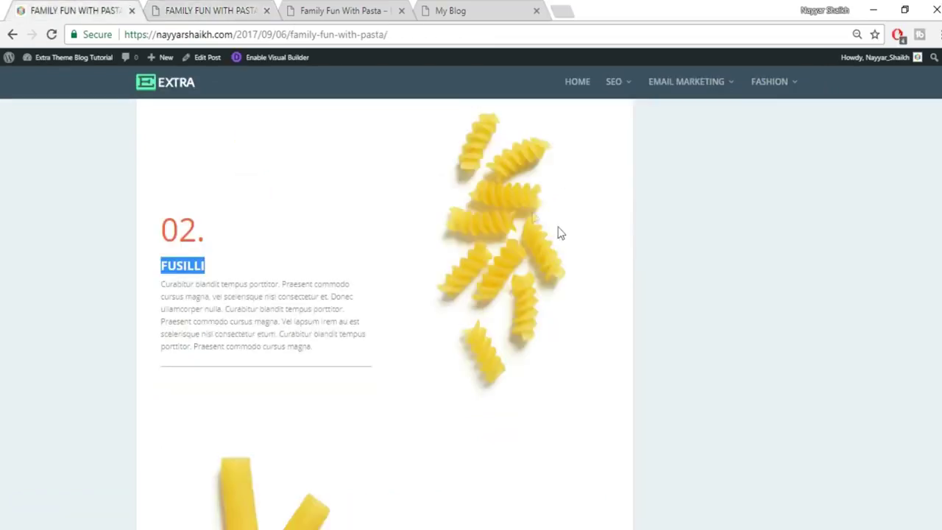
Replace the Fusilli row's penne image with the uploaded pasta_02.jpg and save the module.
click(197, 9)
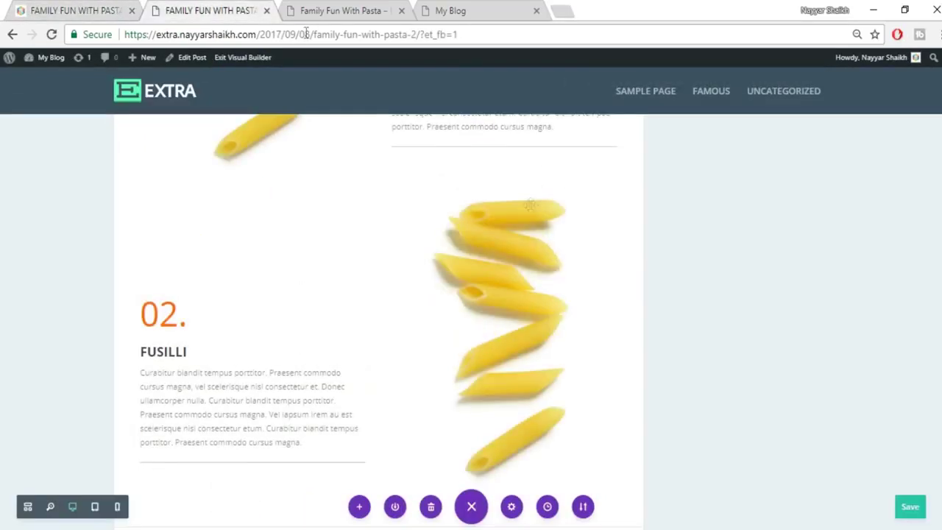
mouse_move(499, 234)
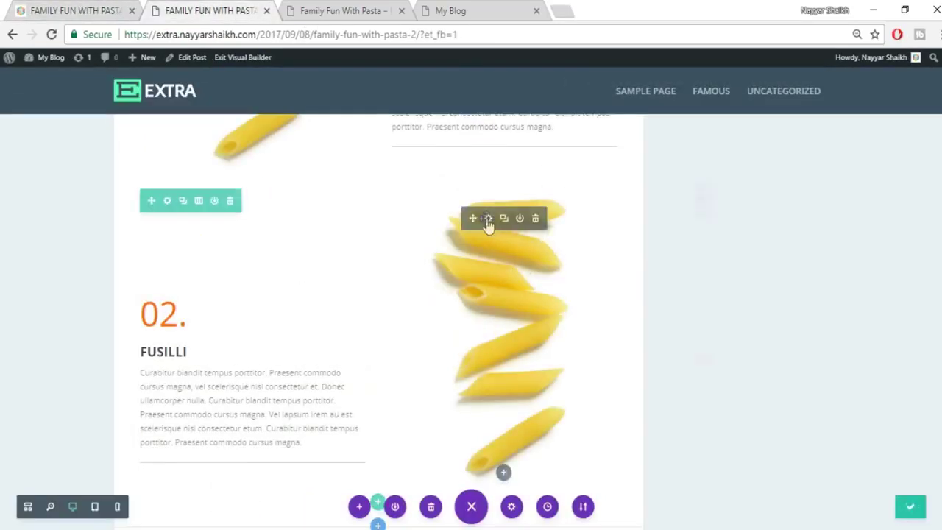
click(488, 220)
click(843, 275)
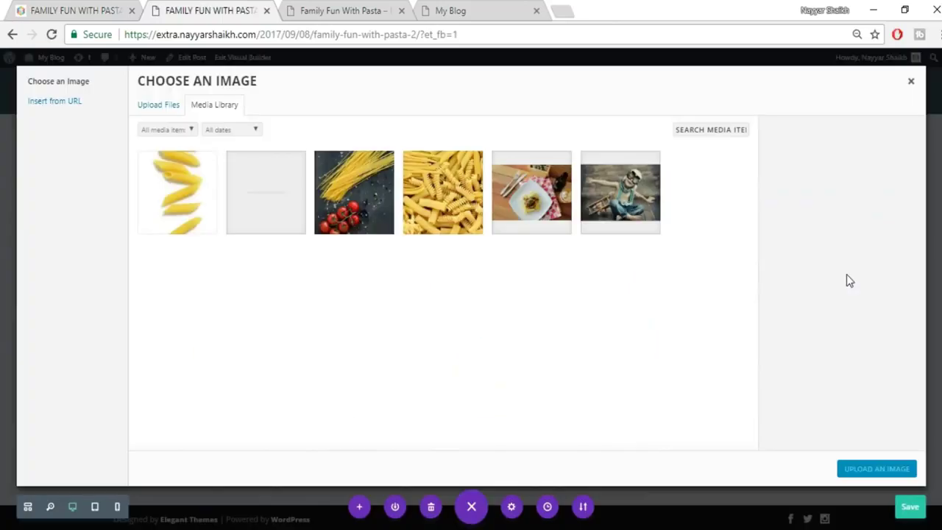
click(168, 105)
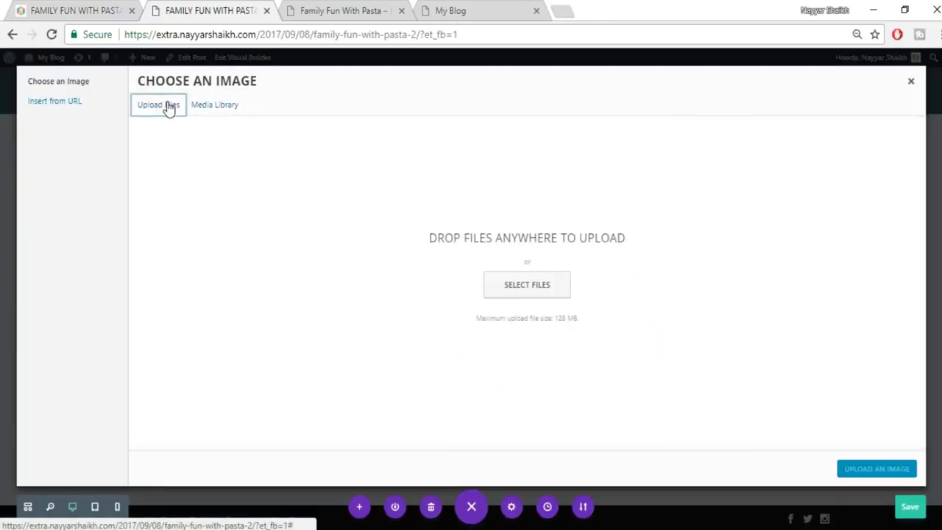
click(536, 285)
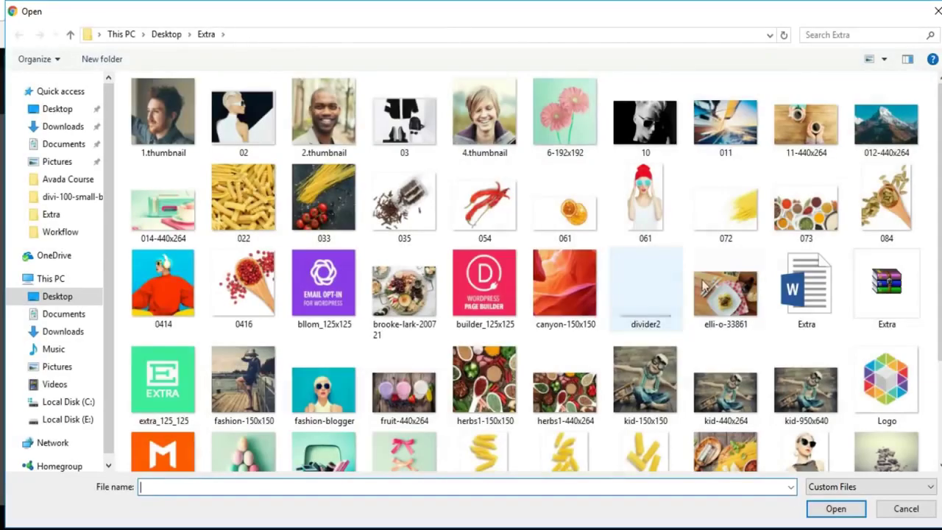
scroll(673, 410, down, 3)
click(566, 331)
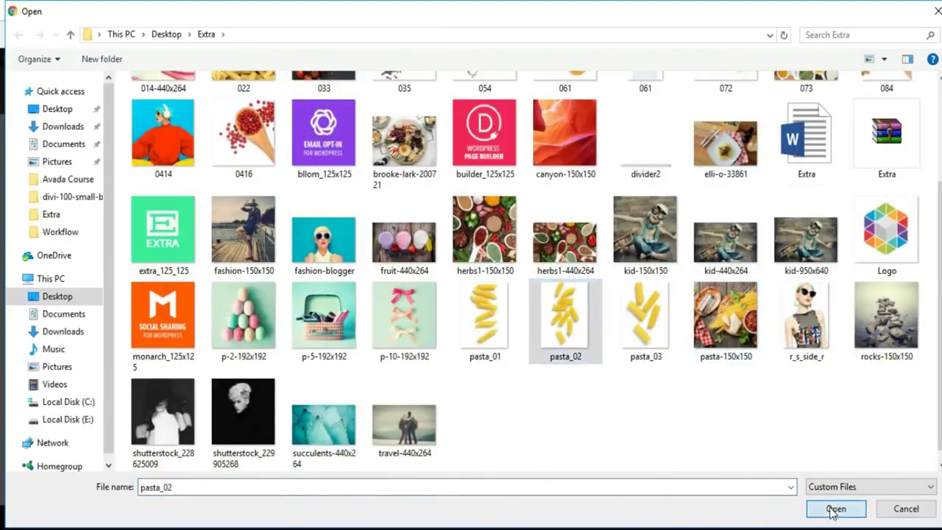
click(835, 507)
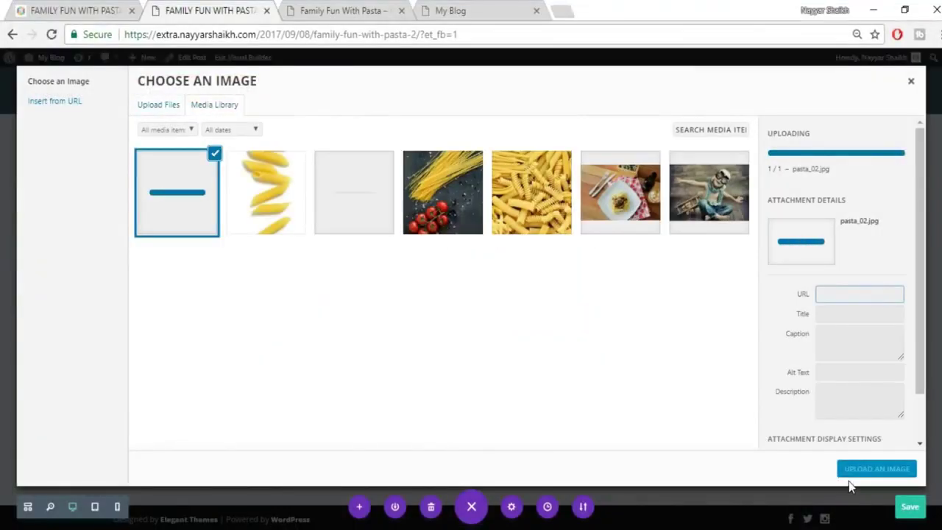
click(860, 475)
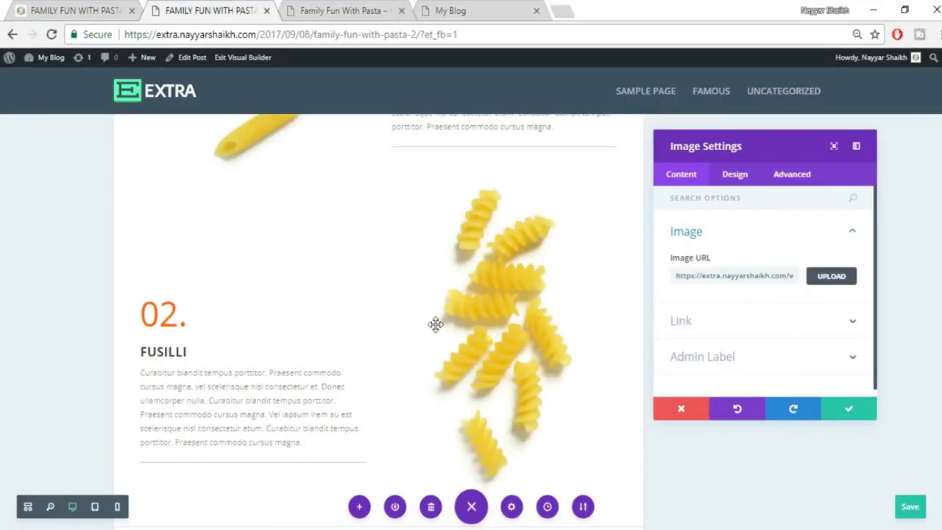
click(840, 418)
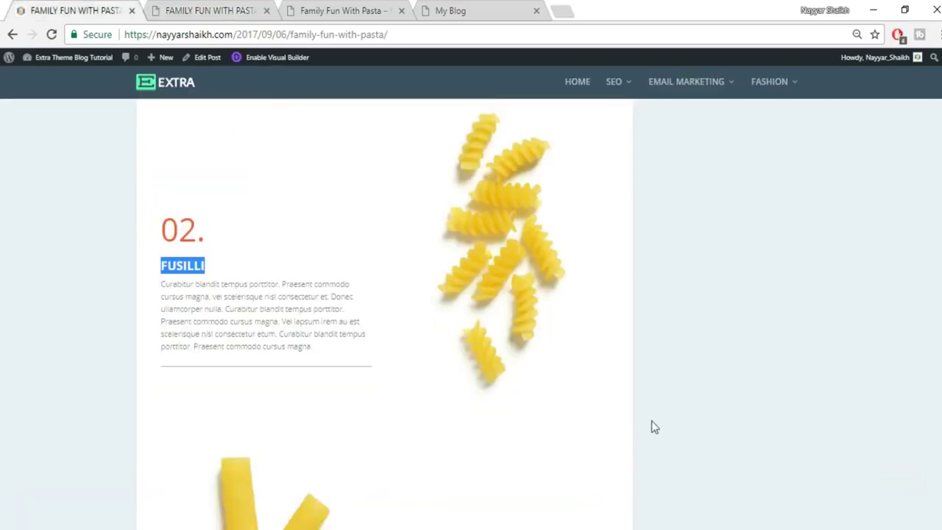
Drag the Penne Rigate row's bottom padding down toward 83px to widen the gap.
scroll(651, 427, down, 5)
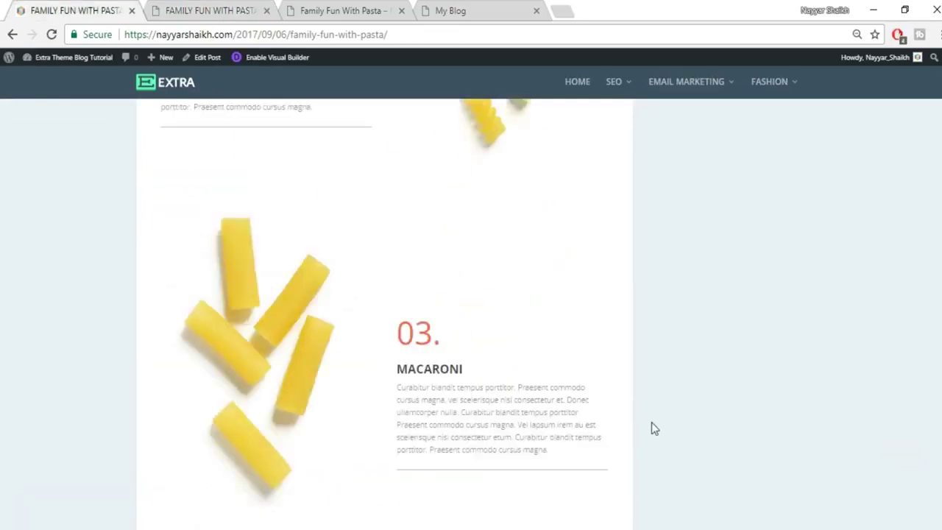
scroll(466, 312, up, 1)
scroll(412, 398, up, 7)
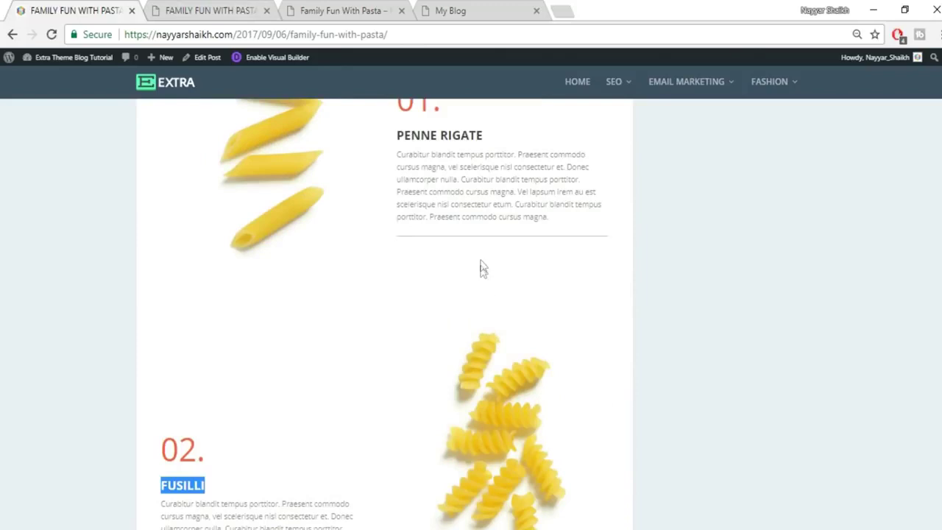
click(260, 8)
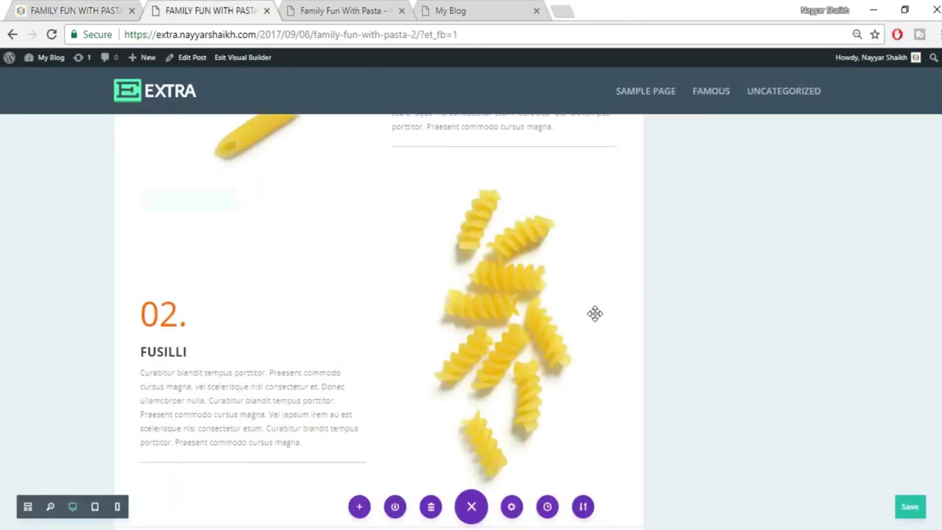
scroll(594, 314, up, 1)
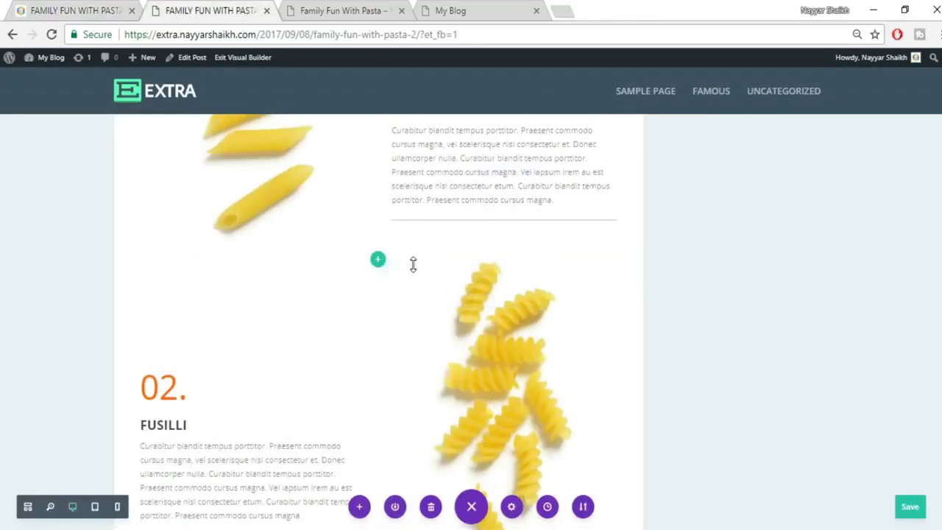
drag(412, 273, 409, 315)
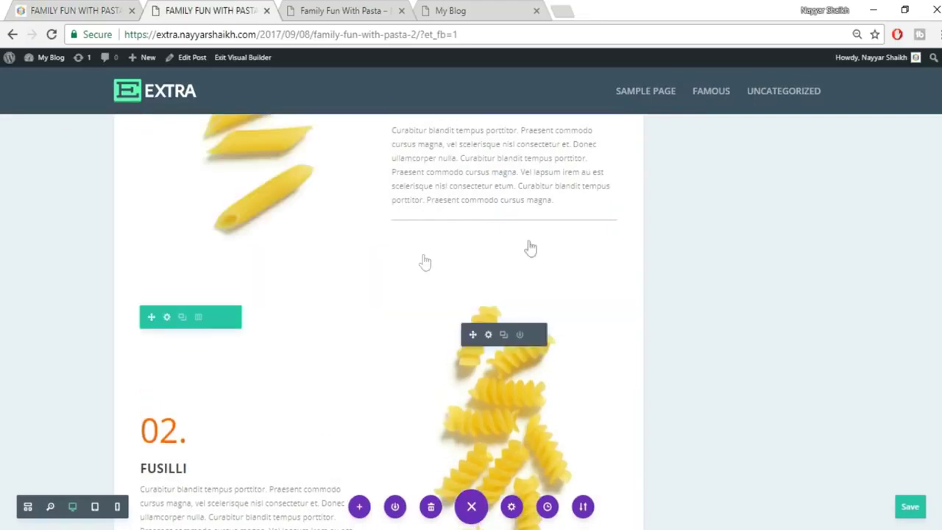
scroll(621, 346, up, 1)
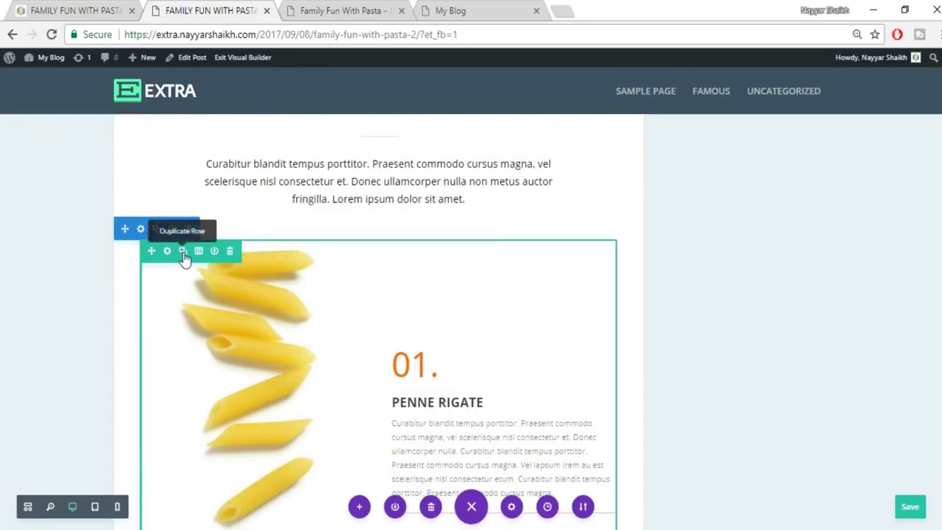
Drag the Fusilli row above the copied Penne Rigate row, leaving penne just above the share bar.
scroll(401, 311, down, 2)
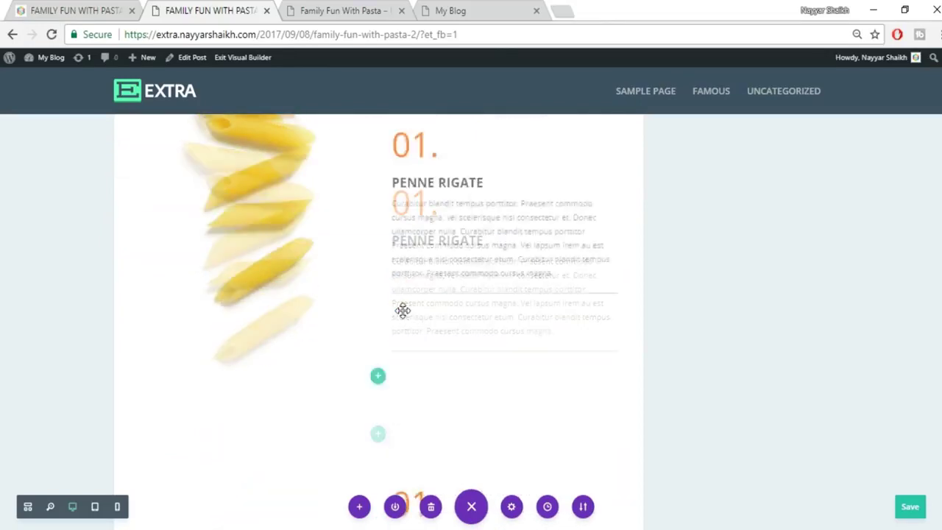
scroll(448, 376, down, 5)
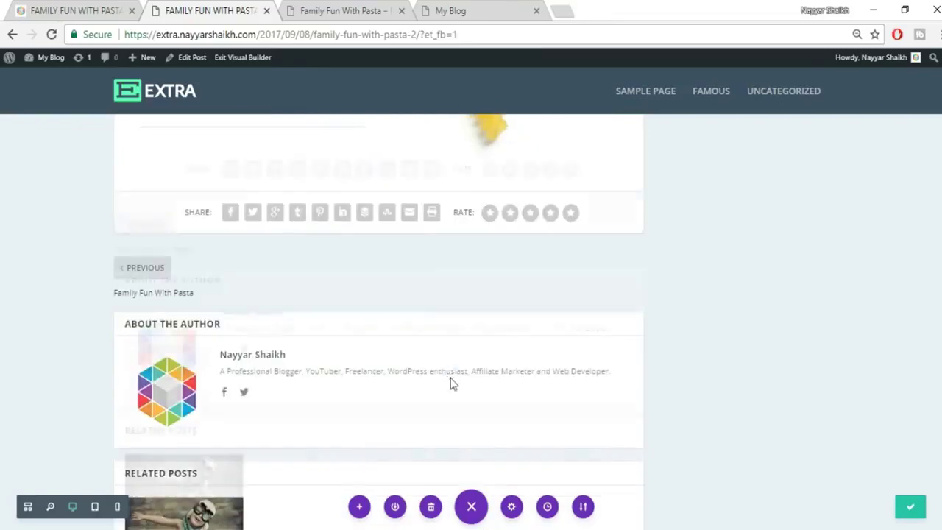
scroll(452, 382, up, 5)
mouse_move(164, 468)
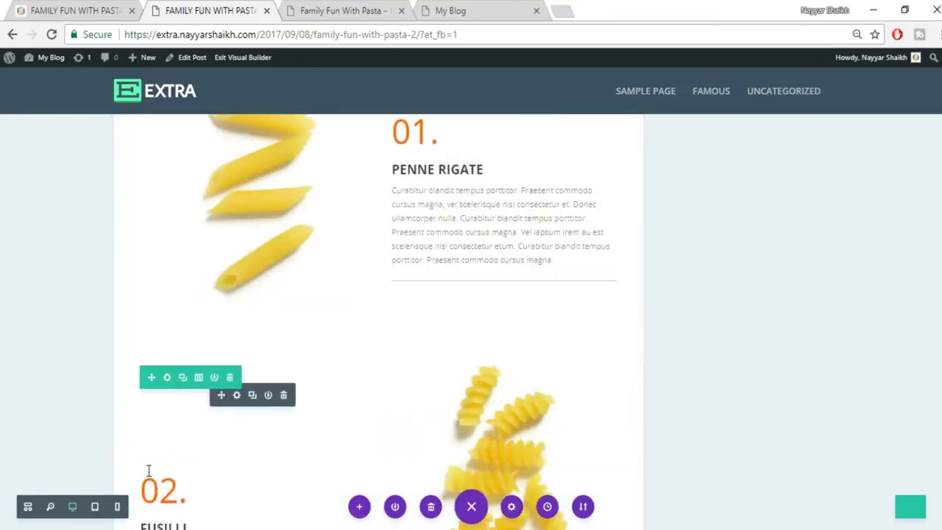
drag(157, 377, 203, 194)
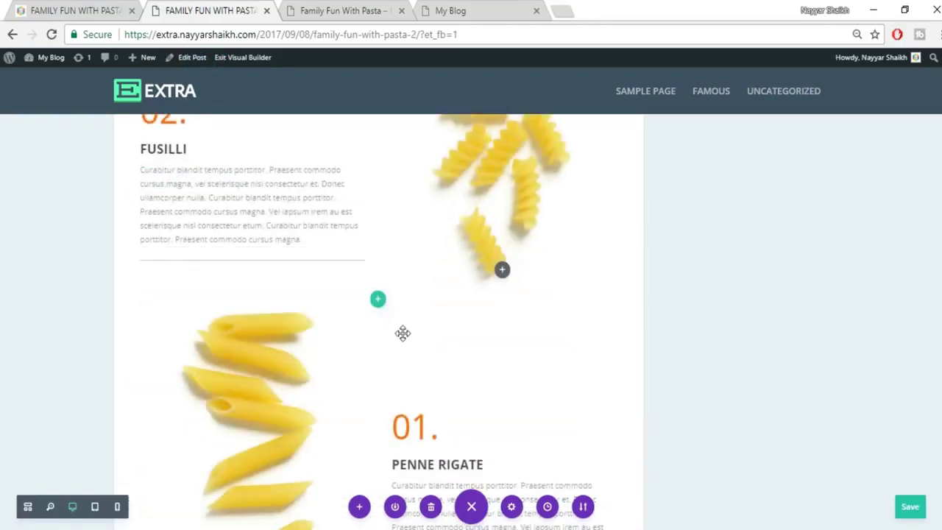
scroll(402, 333, down, 10)
scroll(418, 351, up, 10)
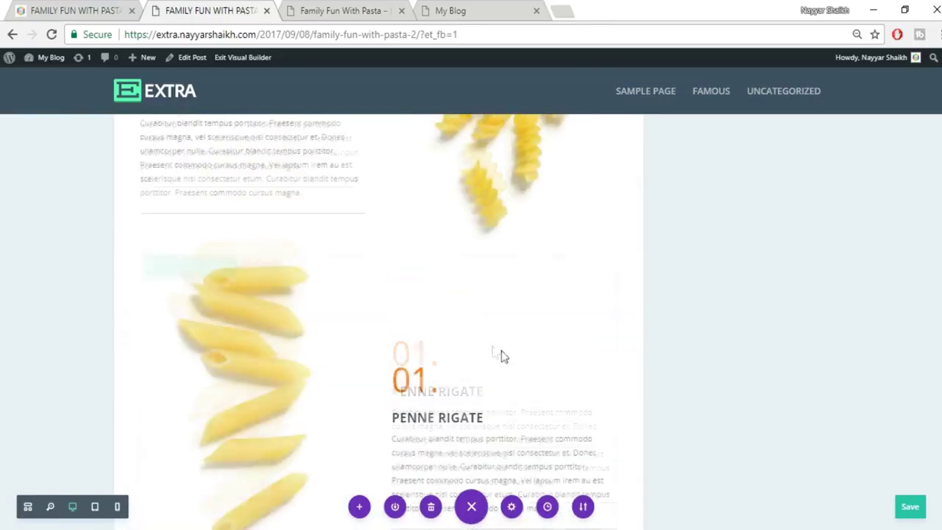
scroll(493, 356, up, 8)
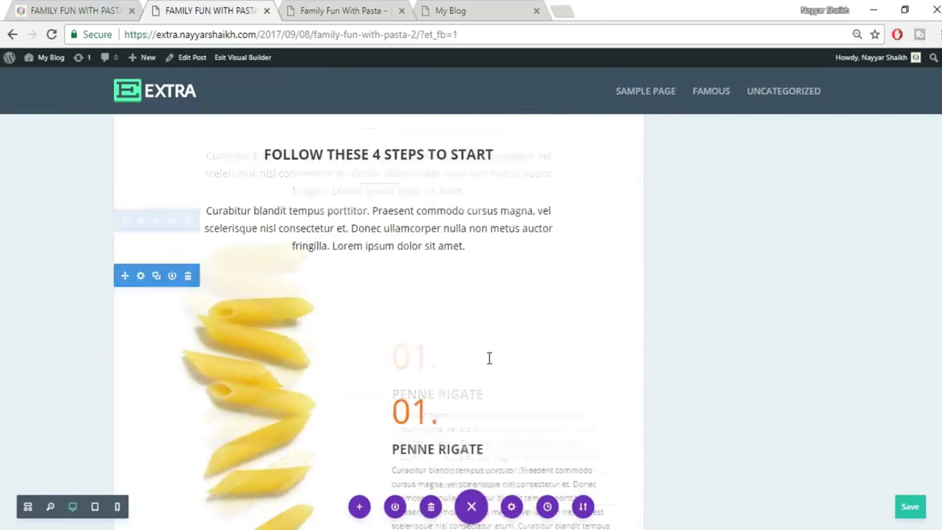
scroll(489, 358, down, 4)
scroll(488, 358, up, 2)
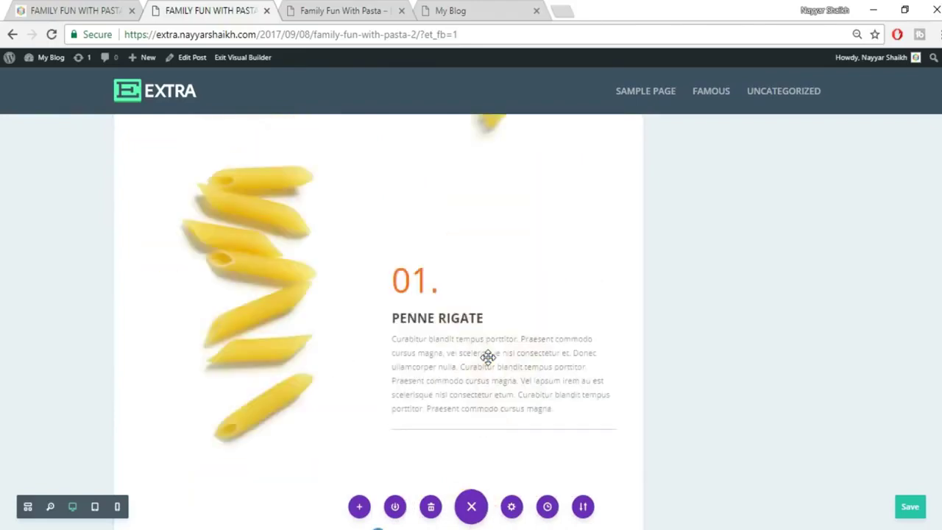
scroll(488, 357, down, 5)
scroll(488, 356, up, 3)
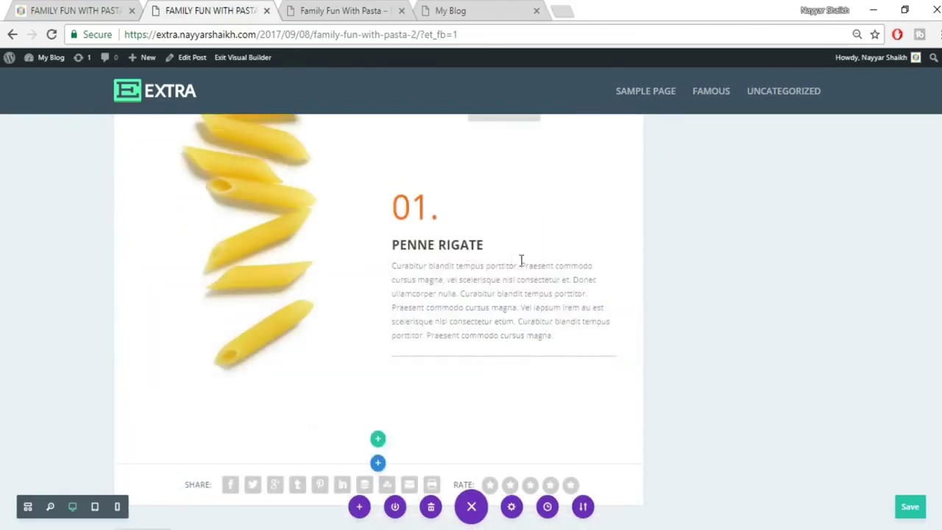
Copy MACARONI from the live post and paste it over the copied row's PENNE RIGATE heading.
click(73, 11)
scroll(849, 468, down, 1)
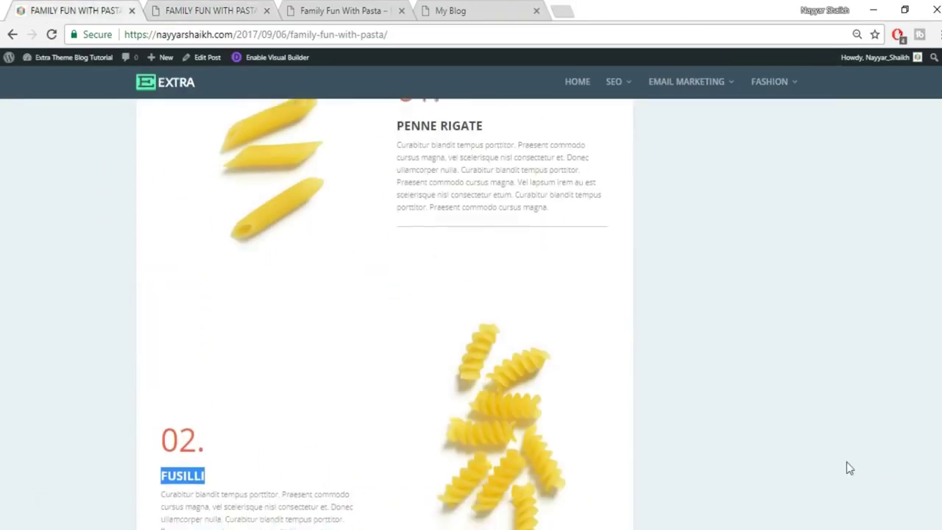
scroll(846, 467, down, 7)
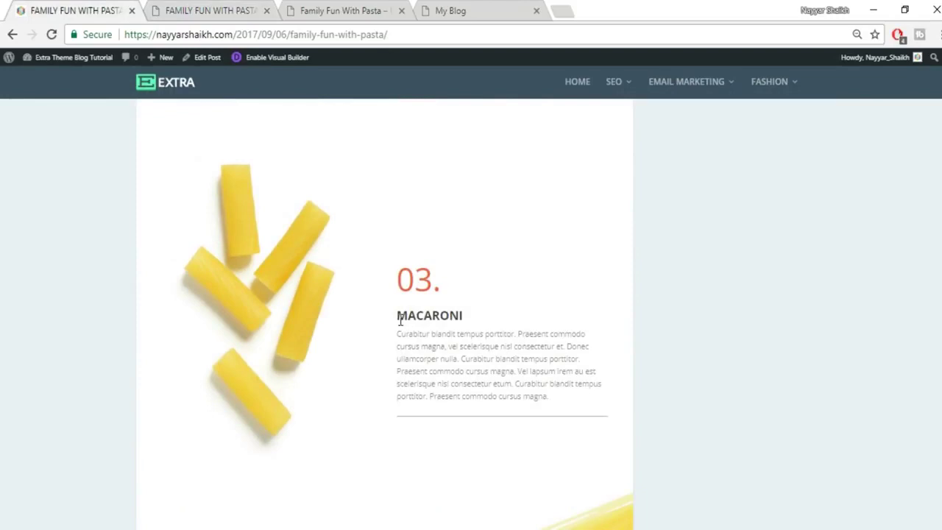
drag(399, 320, 460, 311)
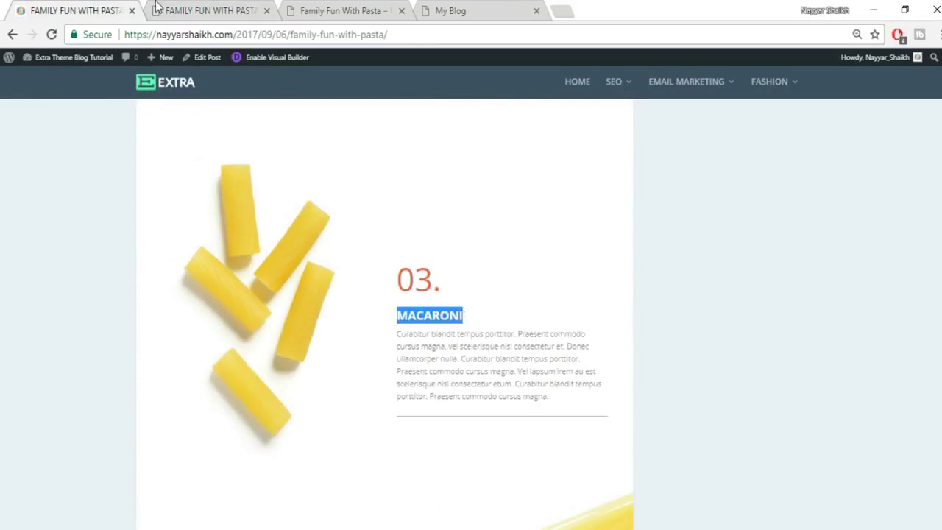
click(156, 9)
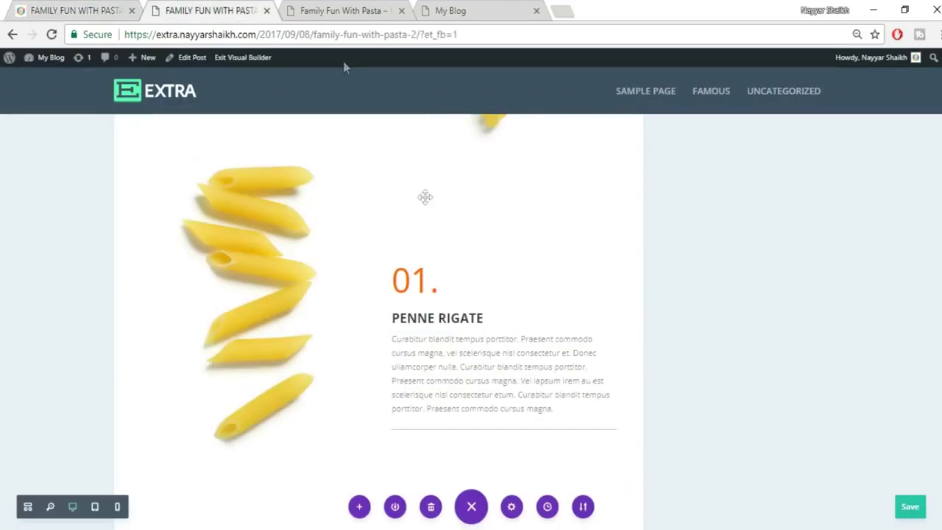
click(388, 319)
drag(391, 318, 482, 318)
text(MACARONI)
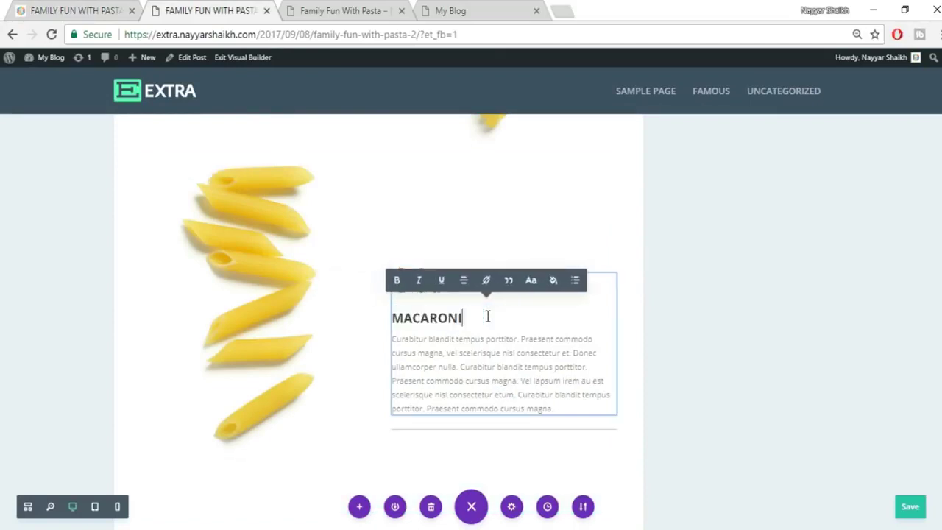
Change the row number from 01. to 03., save the post, and check the live post.
click(441, 370)
drag(410, 280, 427, 289)
text(3.)
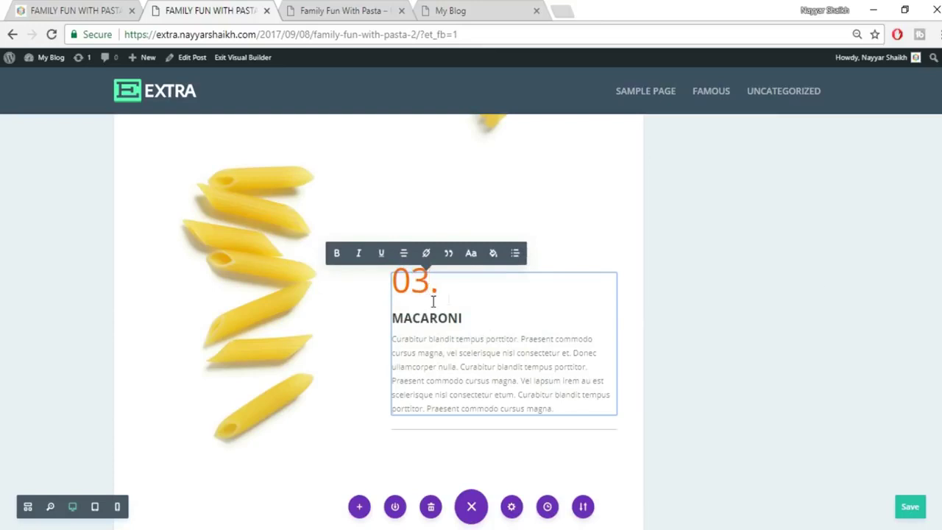
key(ctrl+s)
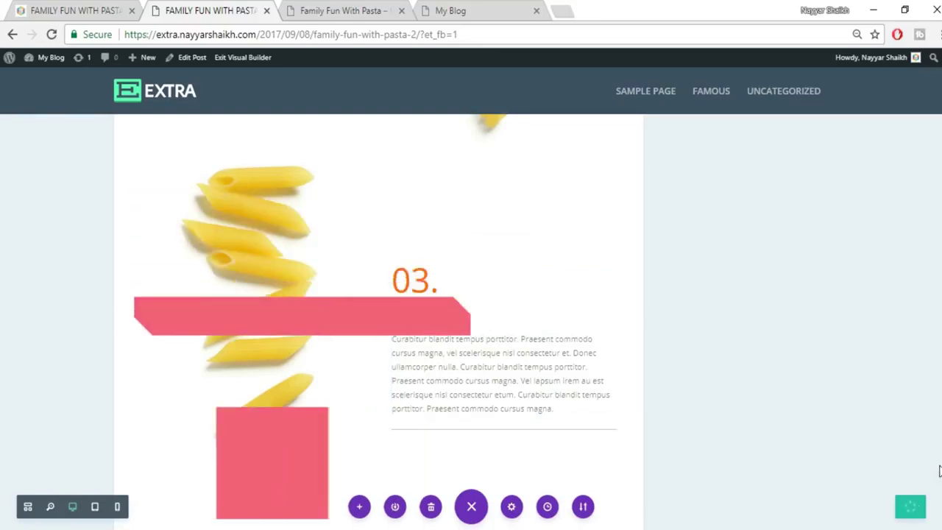
click(127, 8)
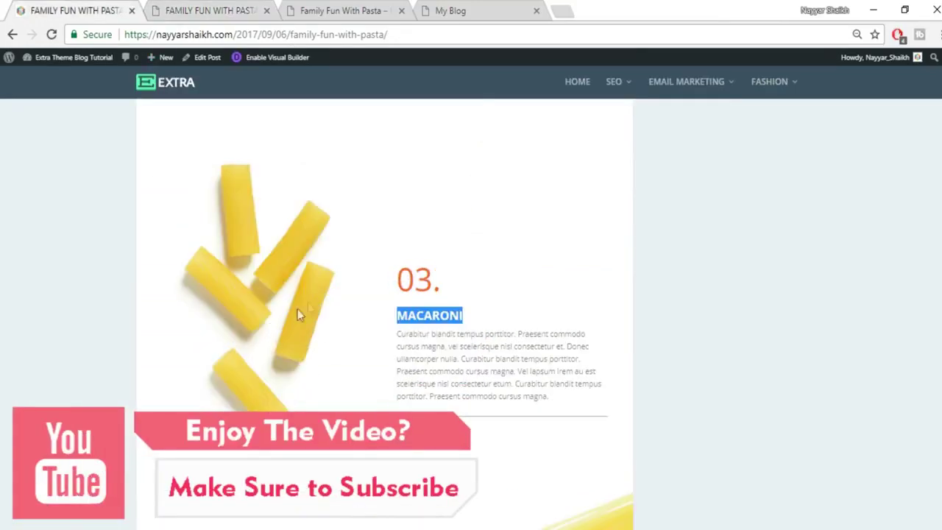
click(212, 9)
mouse_move(242, 215)
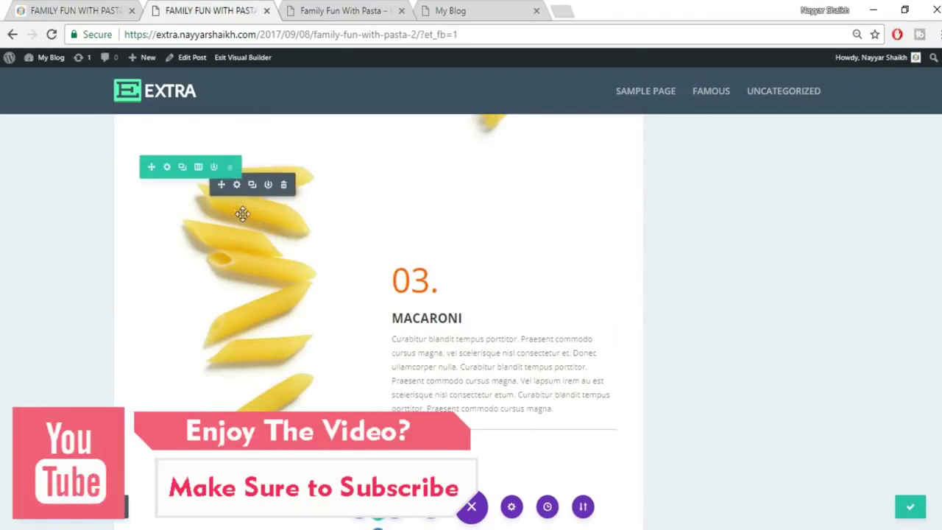
Replace the Macaroni row's penne image with pasta_03.jpg uploaded from Desktop\Extra.
click(237, 184)
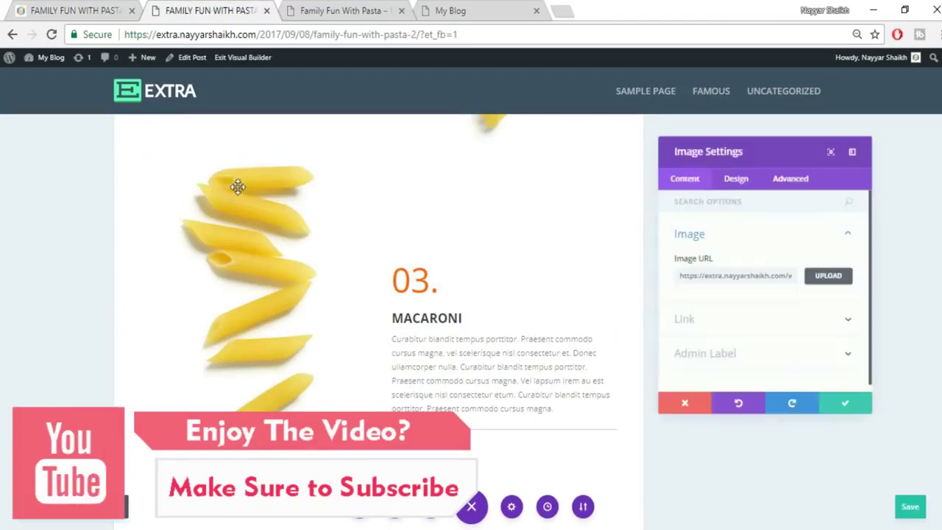
click(831, 279)
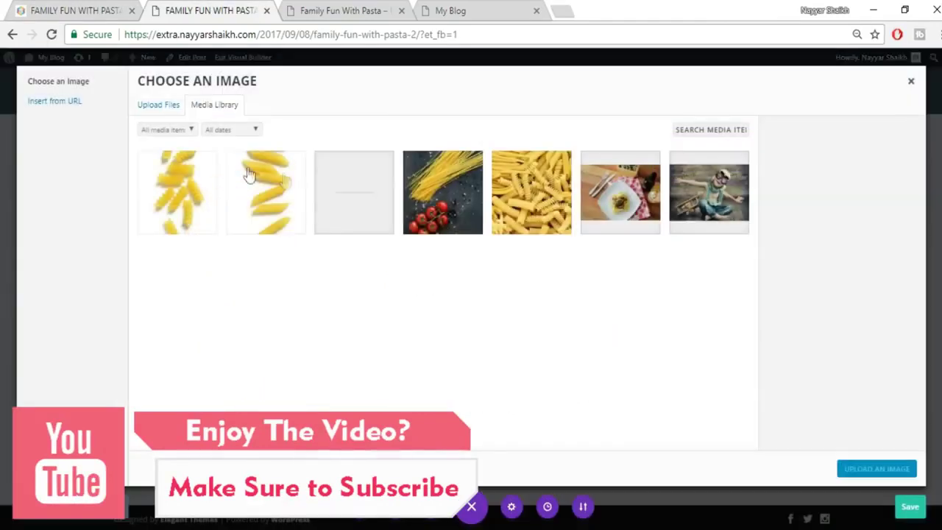
click(157, 106)
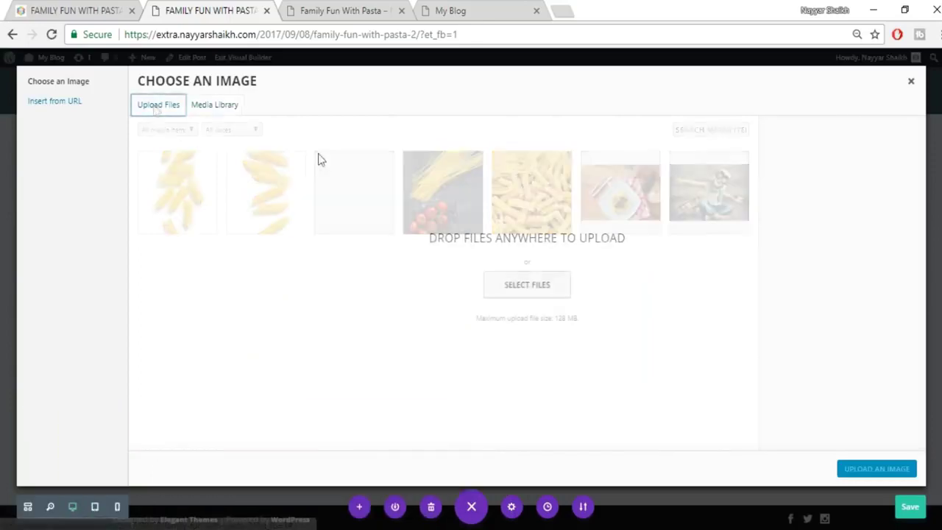
click(527, 284)
scroll(552, 317, down, 3)
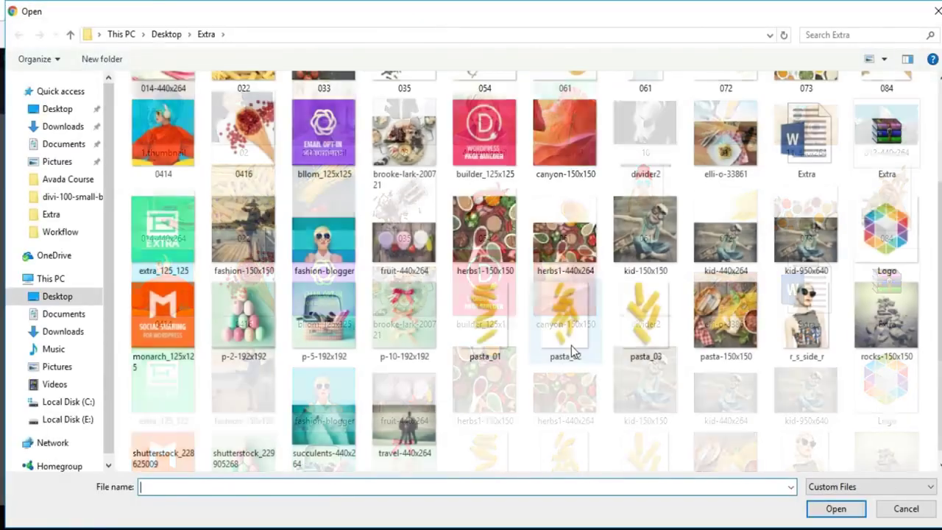
click(645, 345)
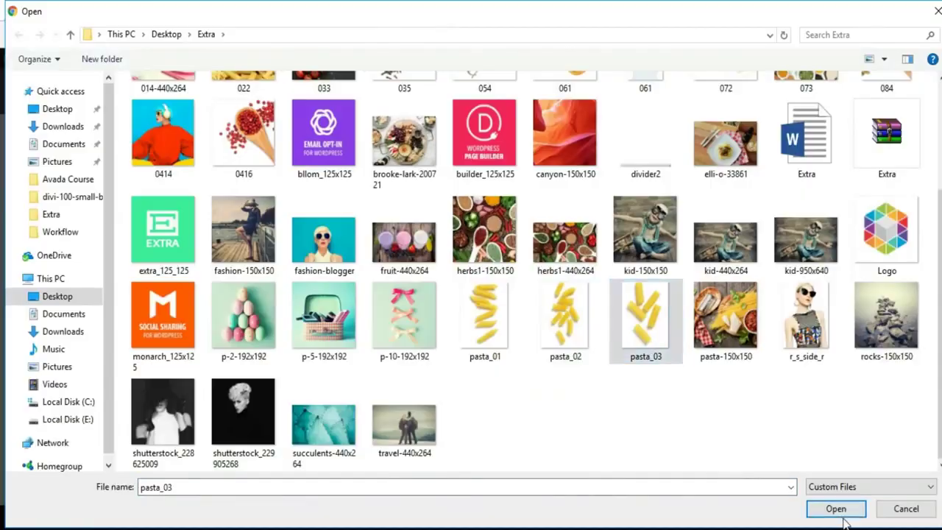
click(842, 515)
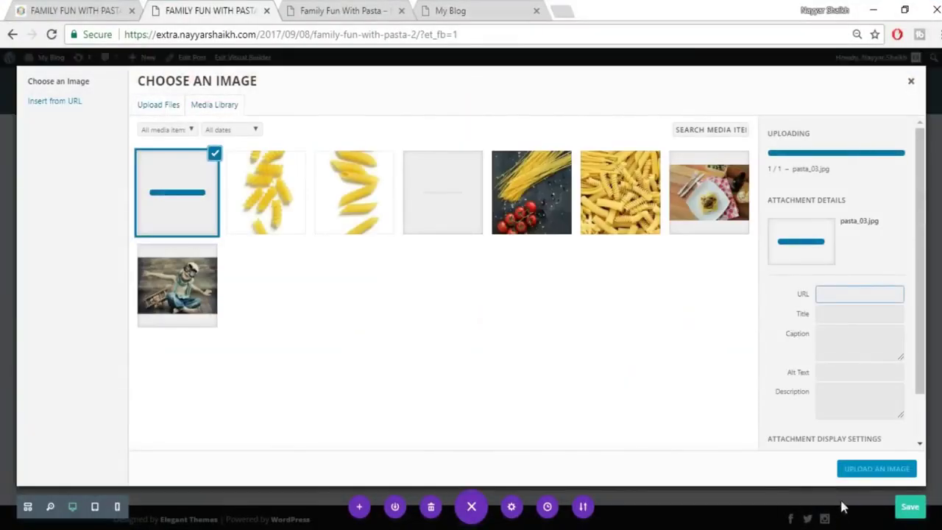
click(853, 471)
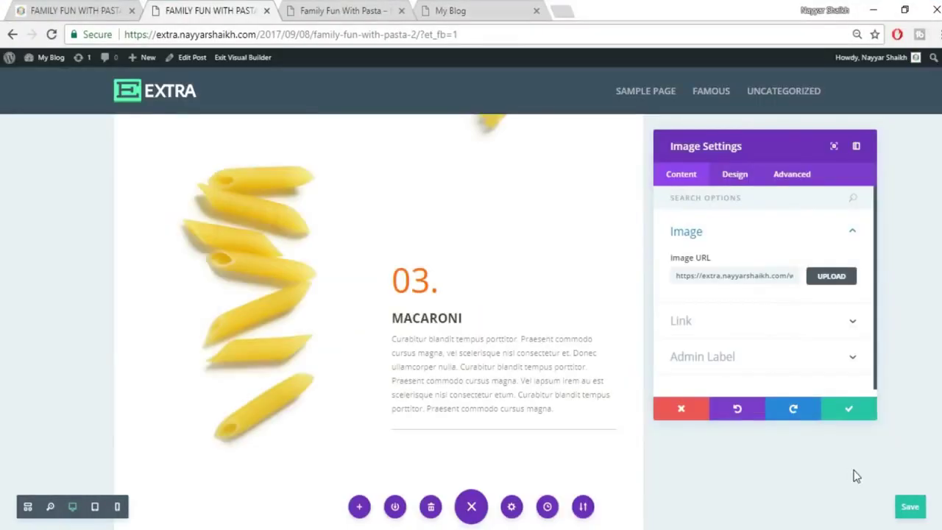
click(833, 413)
Drag the section's bottom padding to 92px and compare the spacing with the live post.
scroll(826, 437, up, 1)
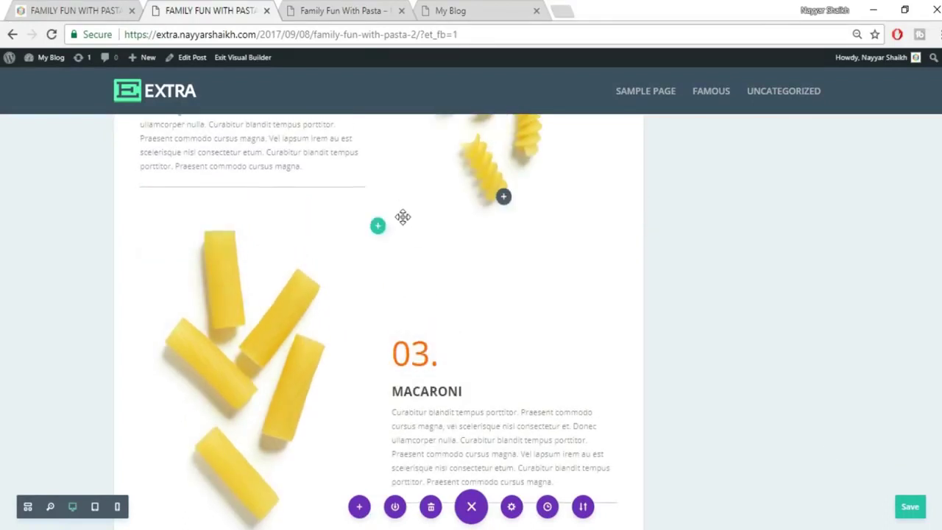
drag(395, 247, 395, 268)
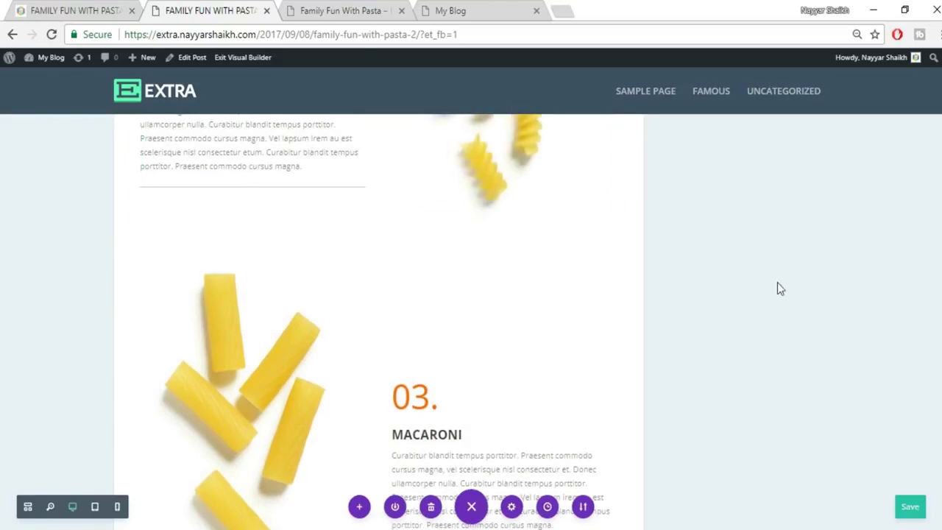
click(70, 9)
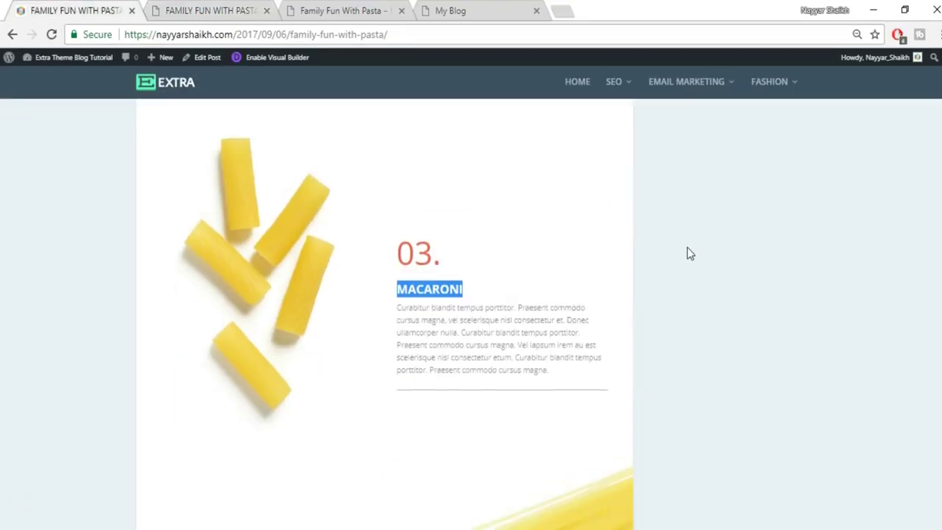
scroll(687, 252, down, 5)
scroll(711, 314, up, 1)
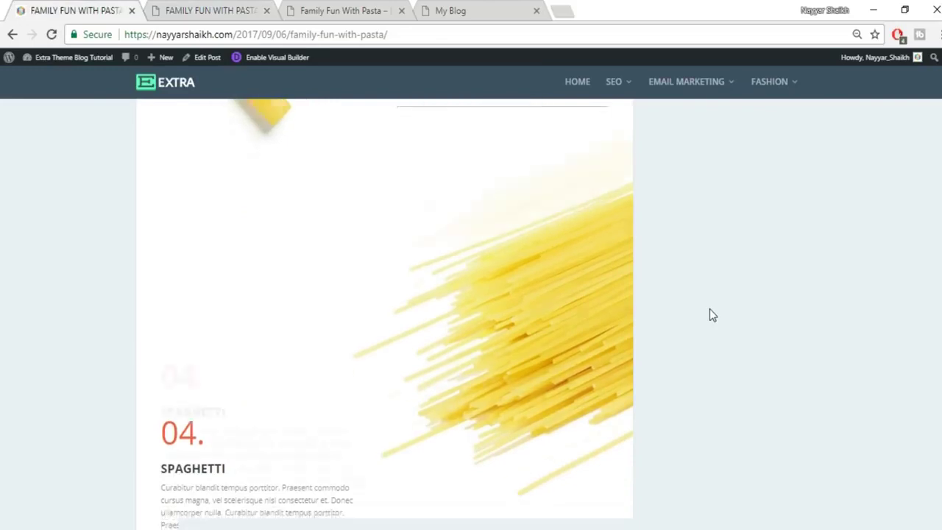
scroll(625, 287, down, 1)
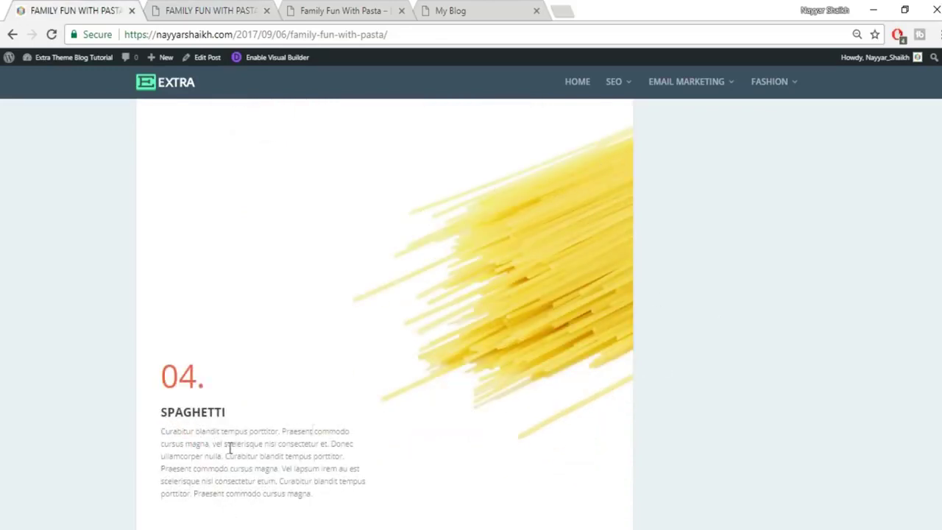
click(243, 14)
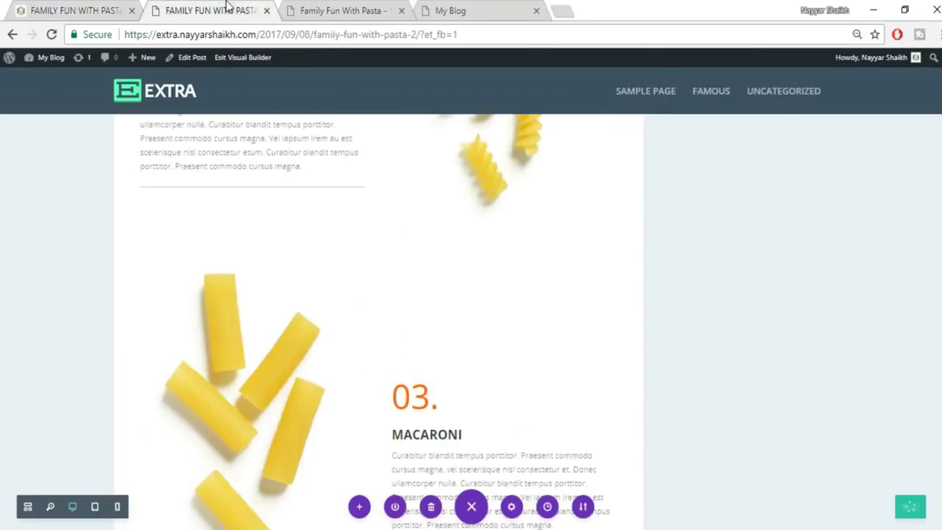
scroll(751, 298, down, 10)
scroll(735, 309, up, 2)
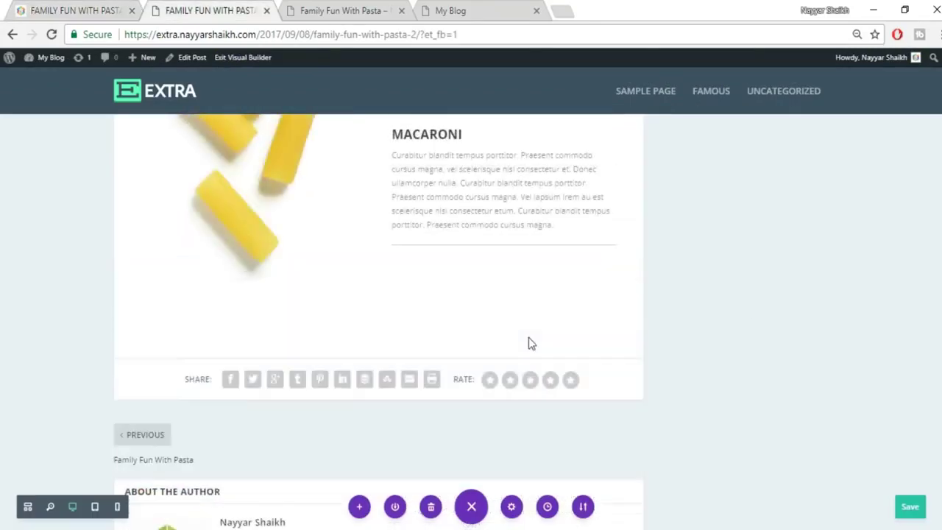
Add a fullwidth section with a Fullwidth Image module below the Macaroni row.
click(376, 367)
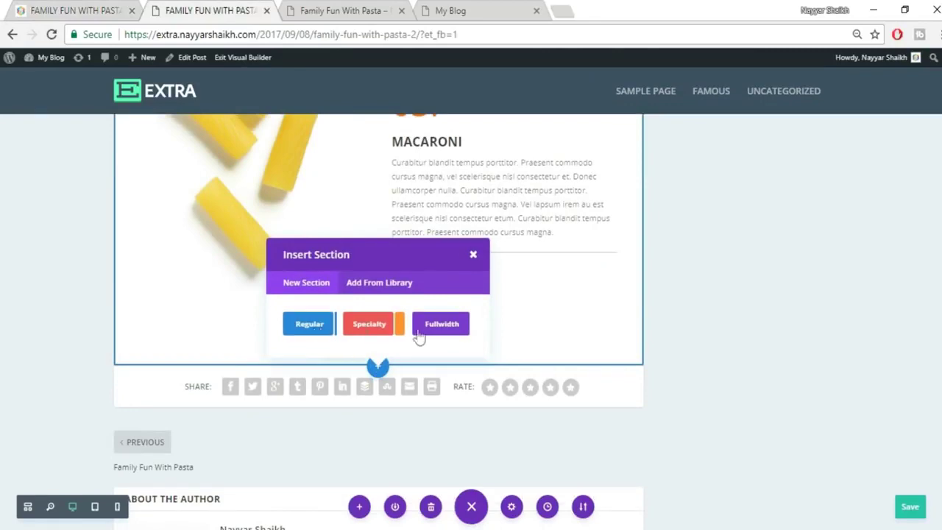
click(59, 10)
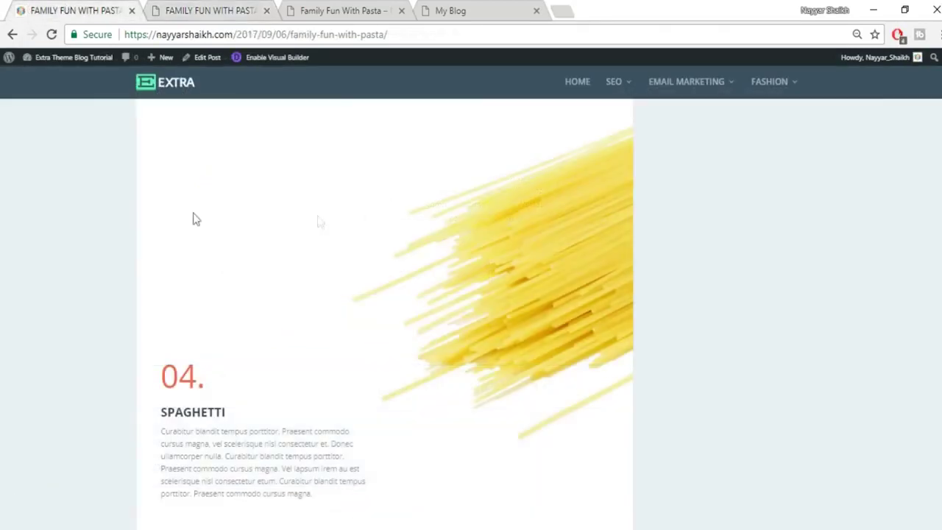
click(224, 7)
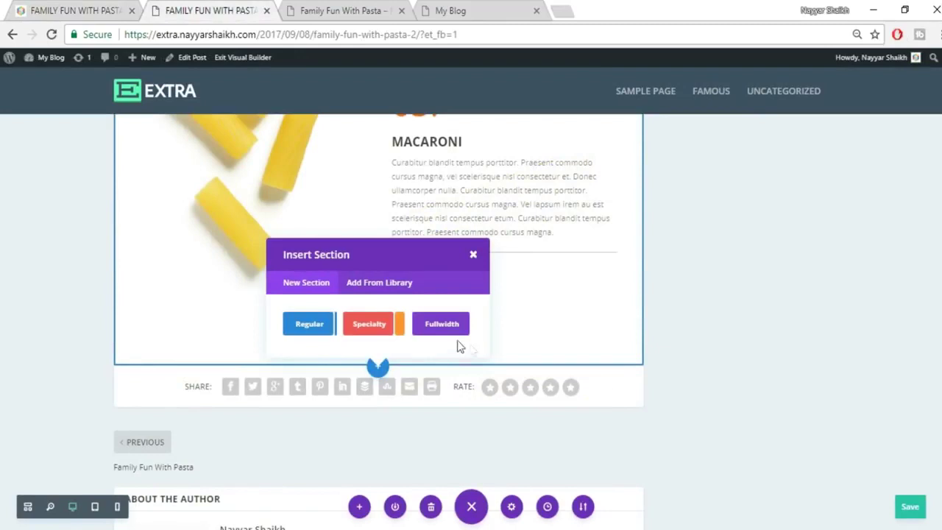
click(442, 324)
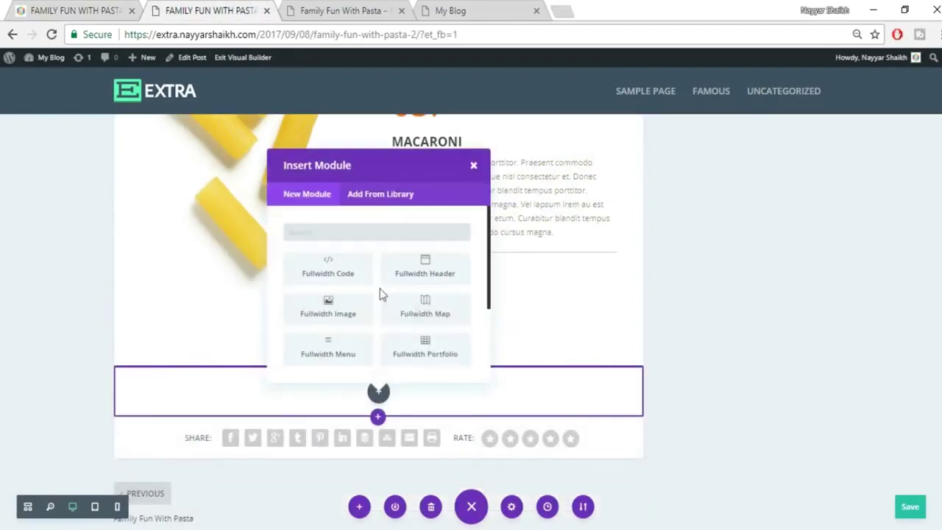
click(329, 317)
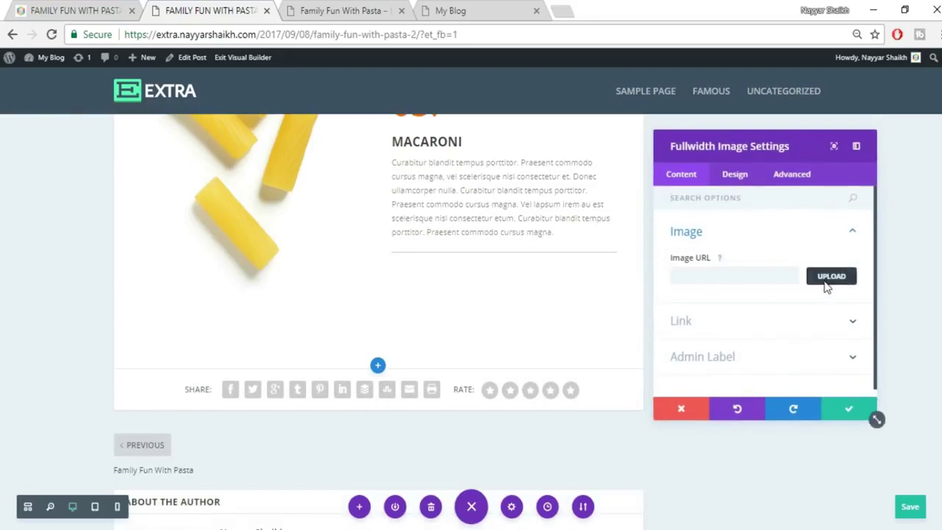
Upload the spaghetti image 072.jpg into the fullwidth image and save its settings.
click(821, 281)
click(158, 106)
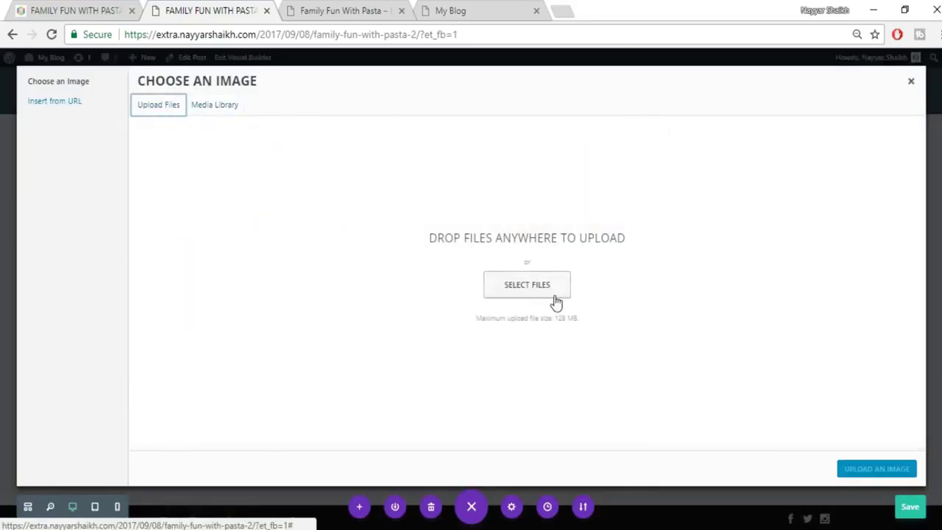
click(527, 285)
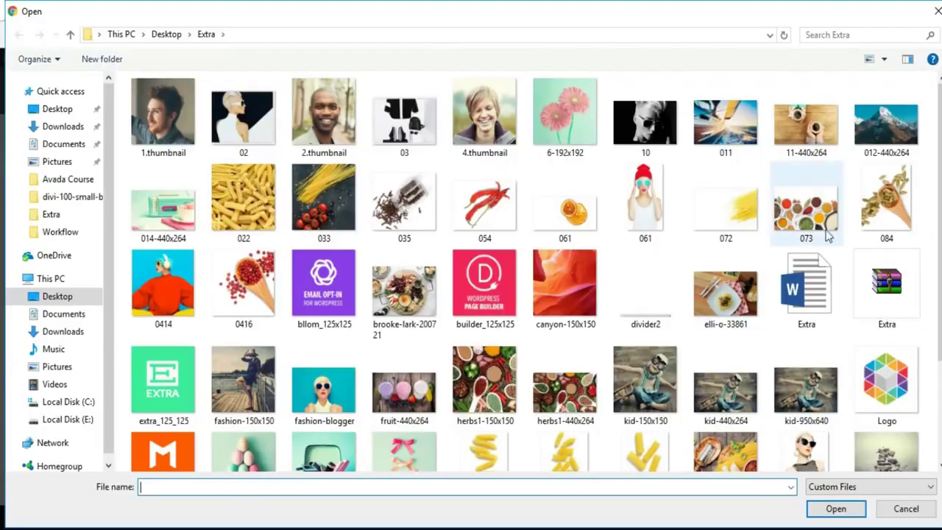
click(725, 202)
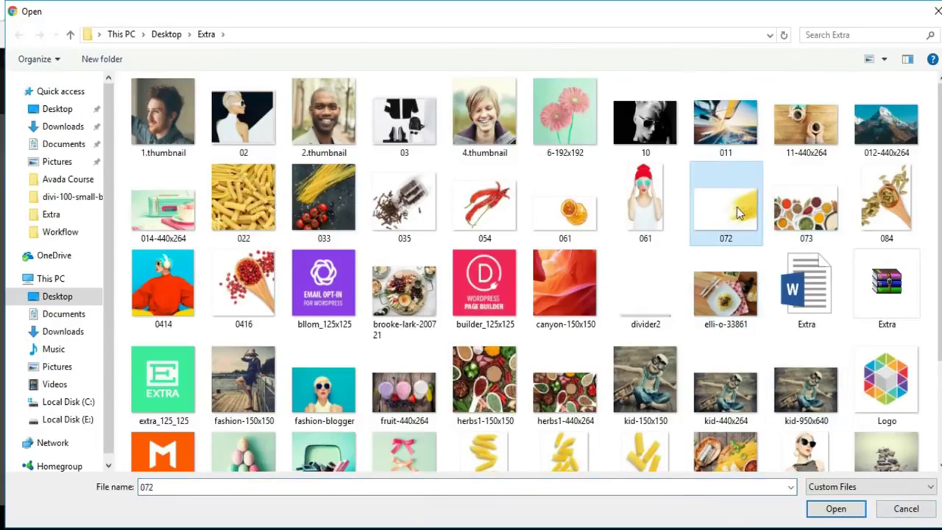
click(837, 511)
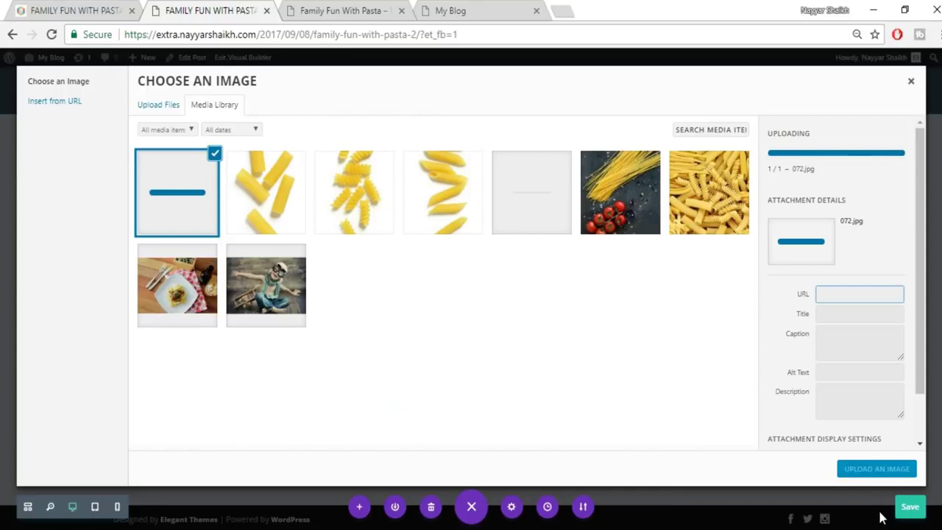
click(877, 469)
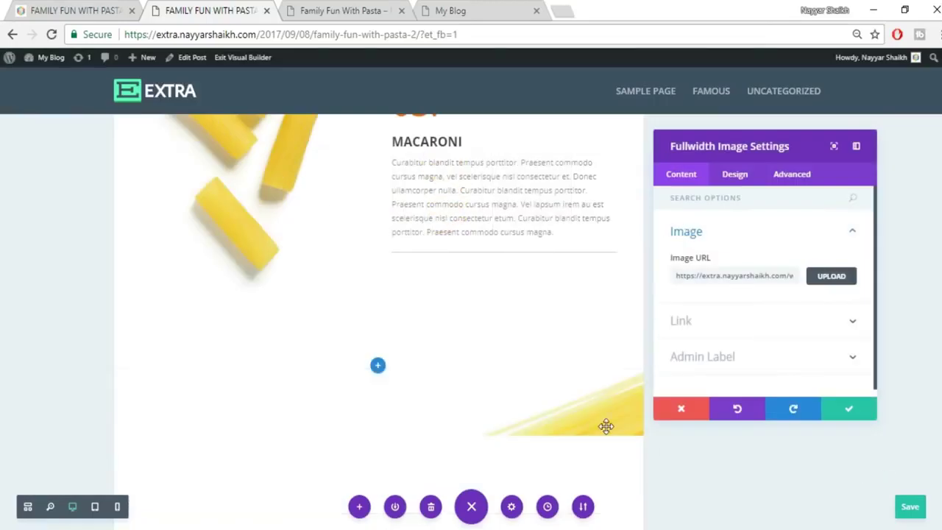
scroll(605, 425, down, 2)
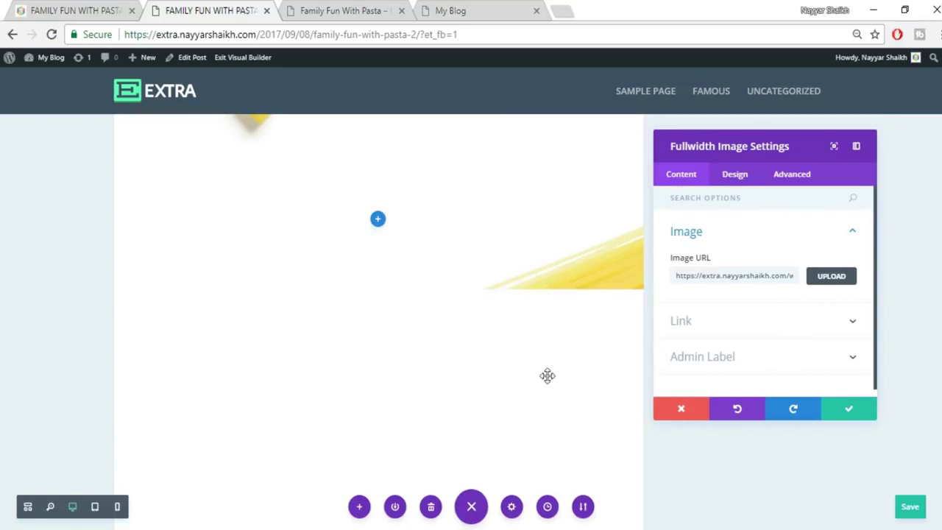
scroll(575, 367, down, 1)
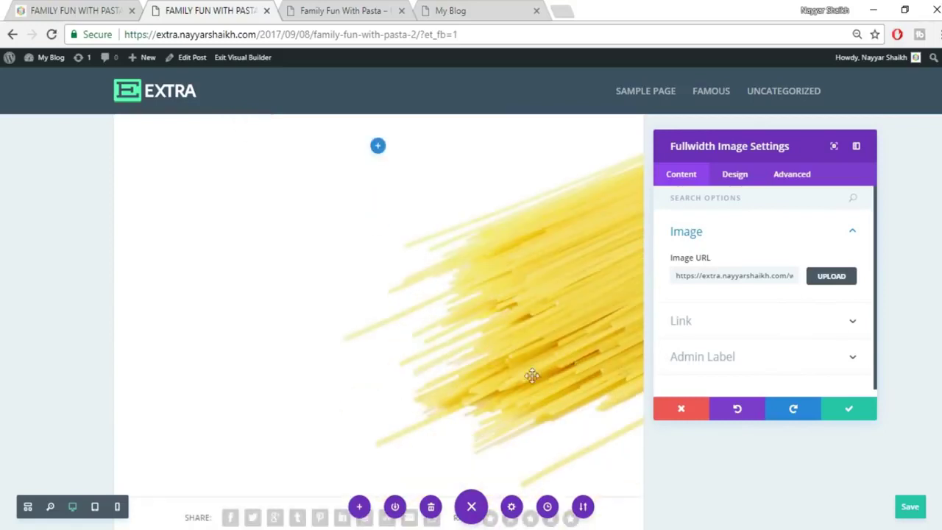
click(851, 409)
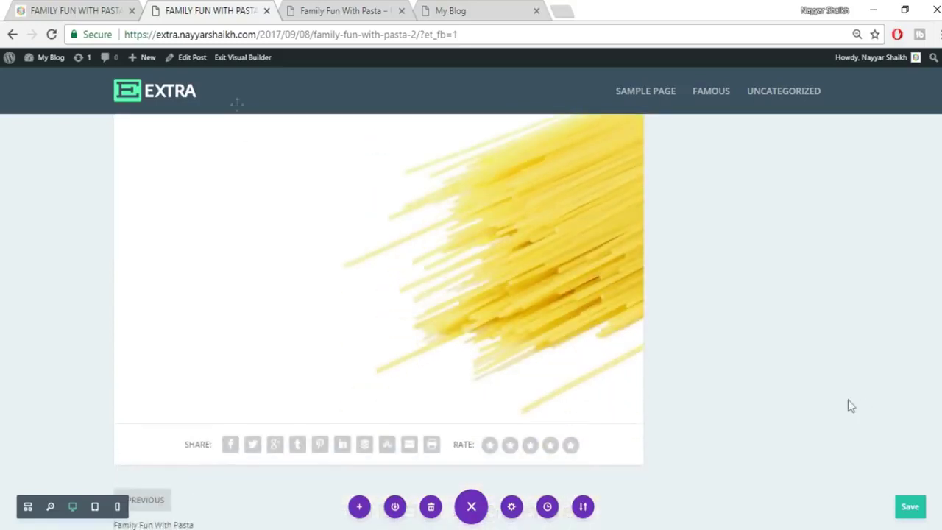
Insert a regular section with an empty two-column row beneath the spaghetti image.
click(87, 11)
scroll(294, 401, down, 1)
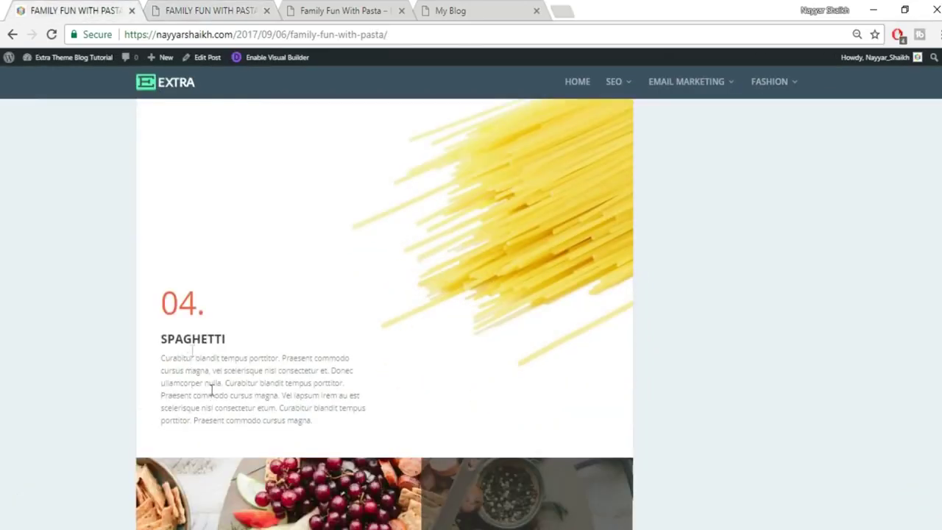
click(186, 6)
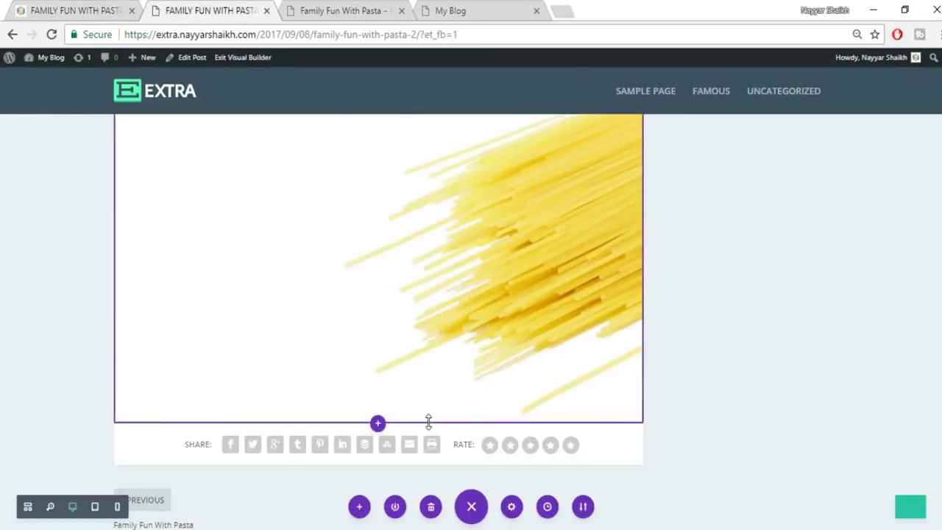
scroll(429, 422, down, 5)
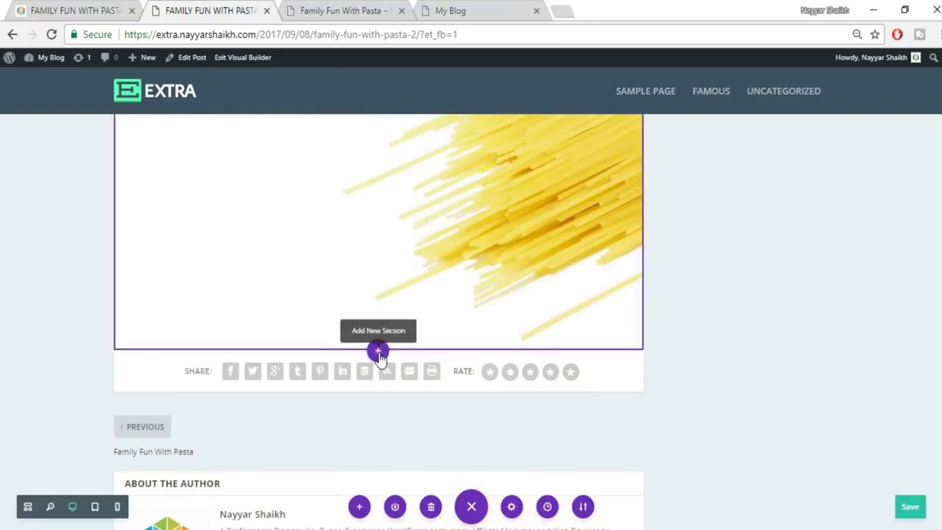
click(377, 352)
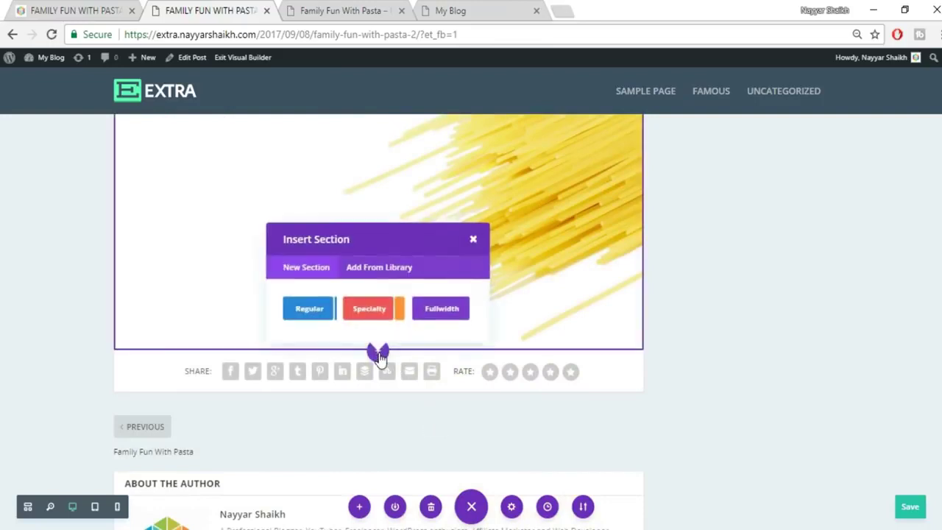
click(309, 313)
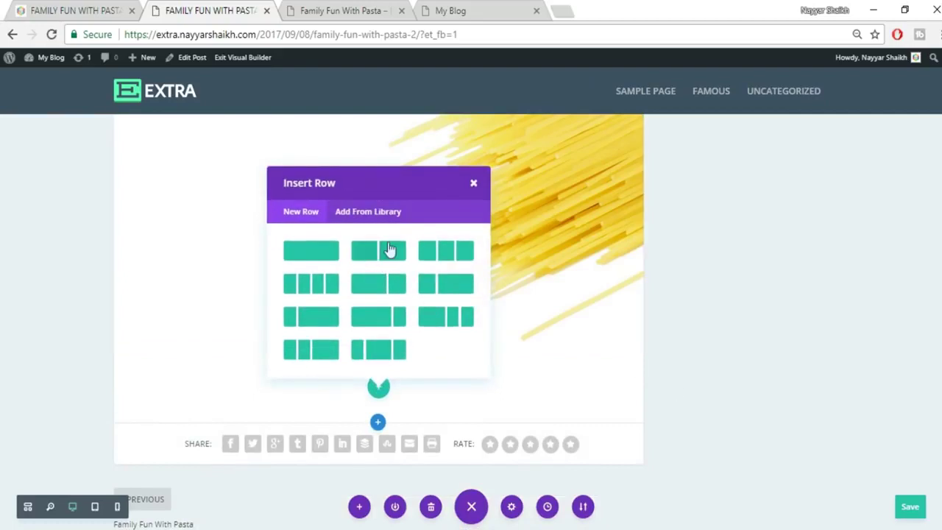
click(384, 254)
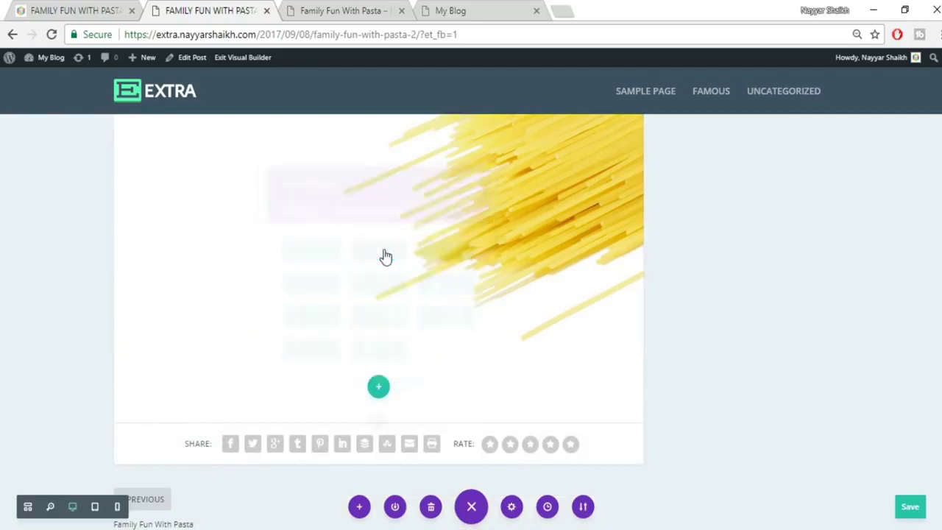
scroll(410, 237, down, 1)
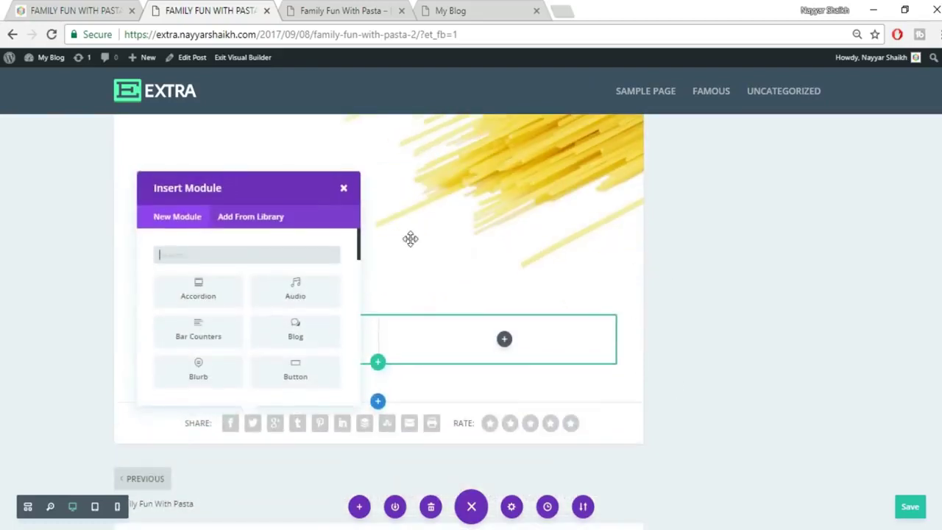
click(342, 119)
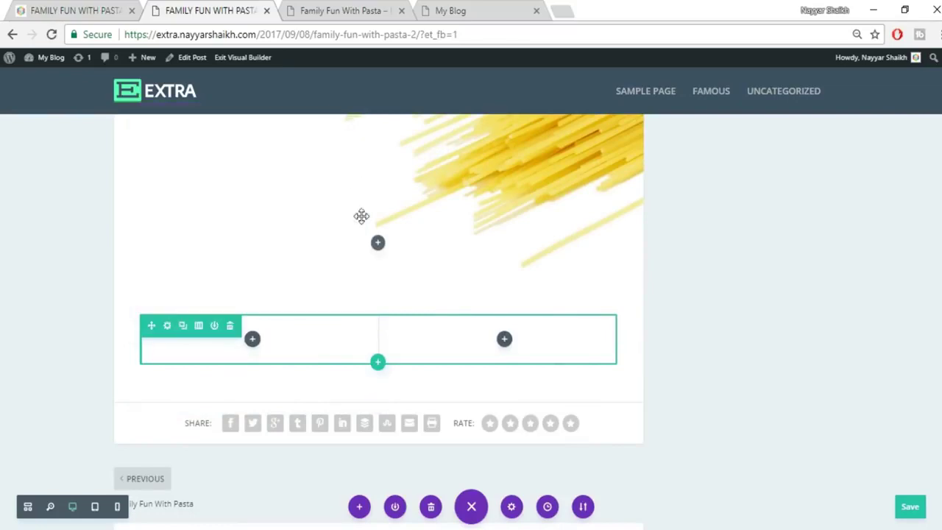
scroll(506, 456, up, 5)
scroll(507, 452, up, 5)
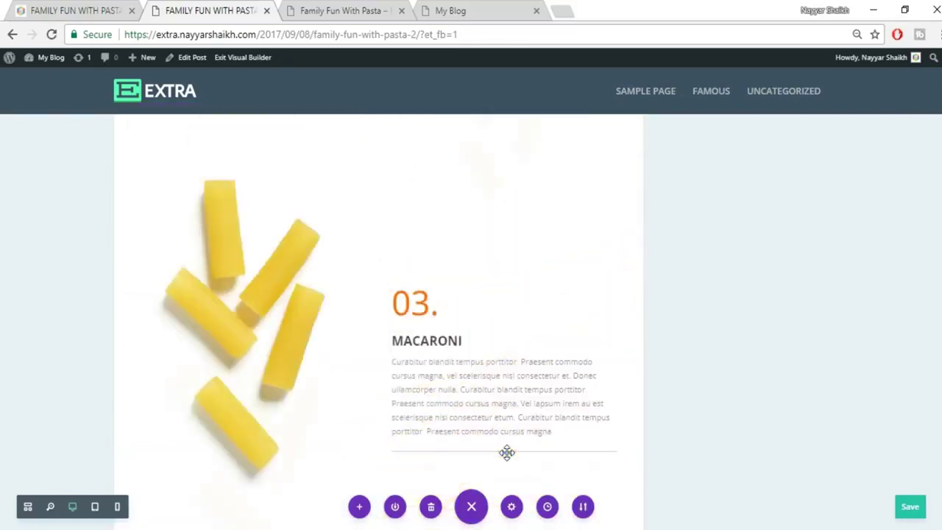
Duplicate the 03. MACARONI text module and move the copy into the new row's left column.
scroll(452, 337, down, 2)
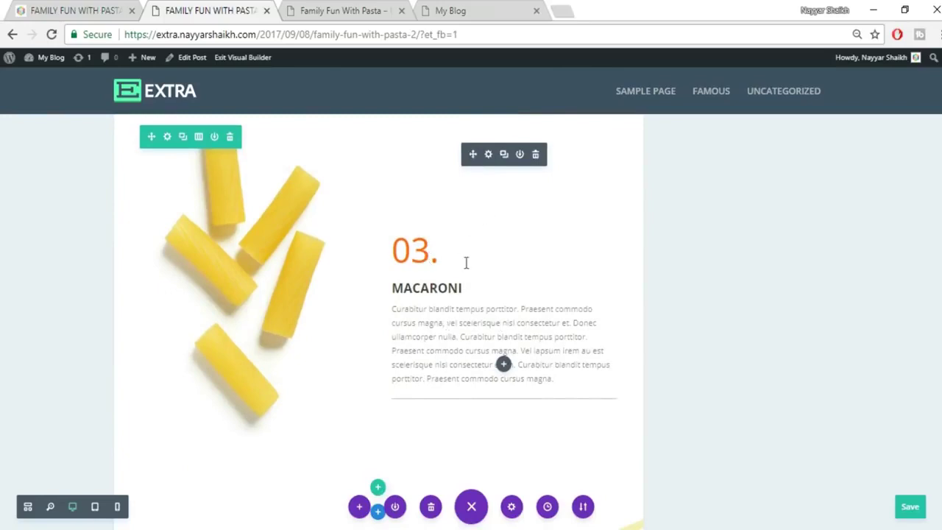
click(504, 154)
scroll(573, 336, down, 2)
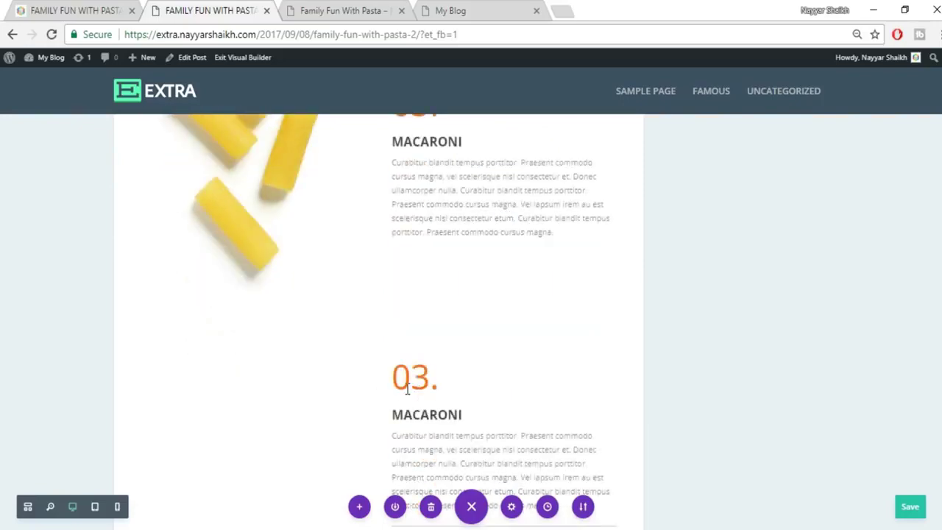
scroll(407, 390, down, 1)
drag(473, 206, 309, 399)
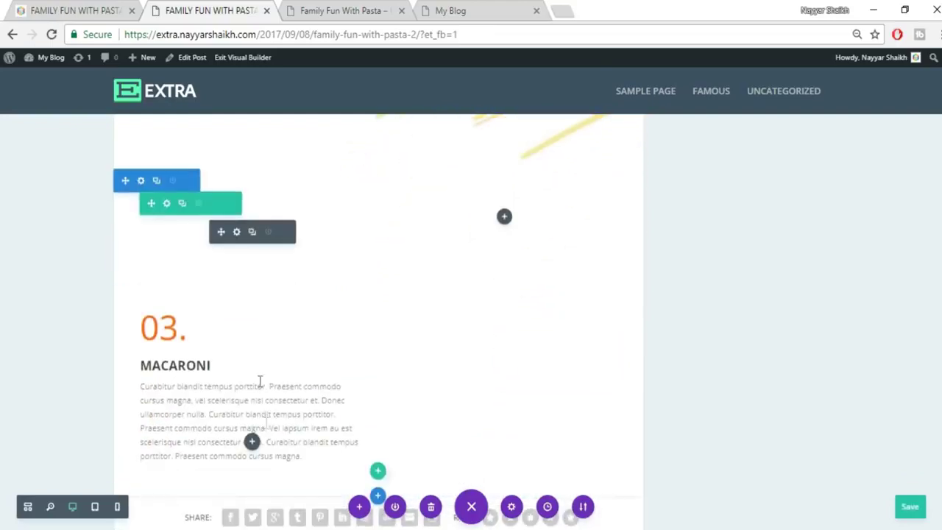
click(88, 9)
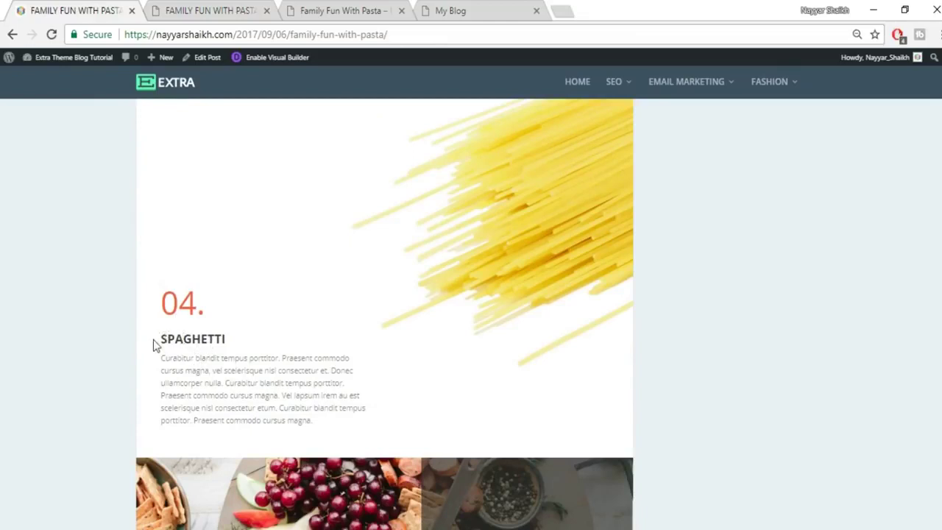
Copy SPAGHETTI from the live post and paste it over the MACARONI heading.
drag(162, 337, 251, 343)
key(ctrl+c)
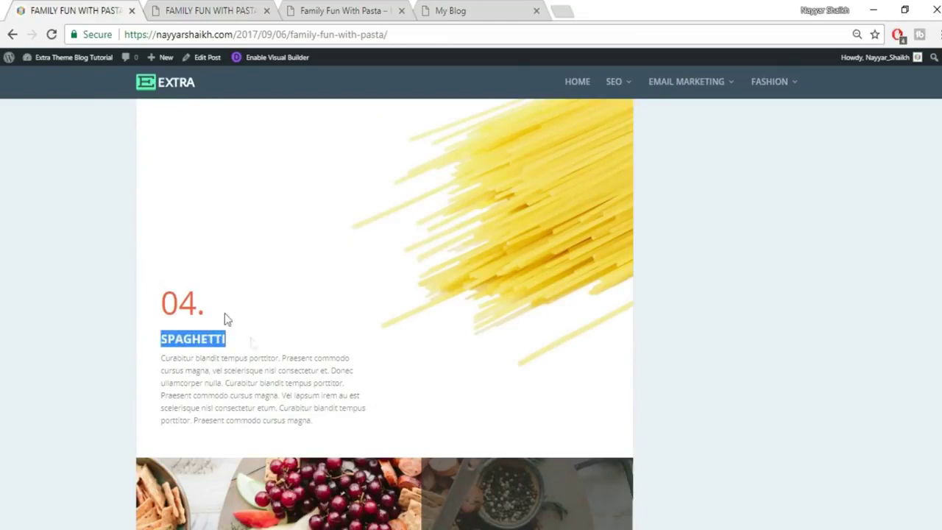
click(186, 7)
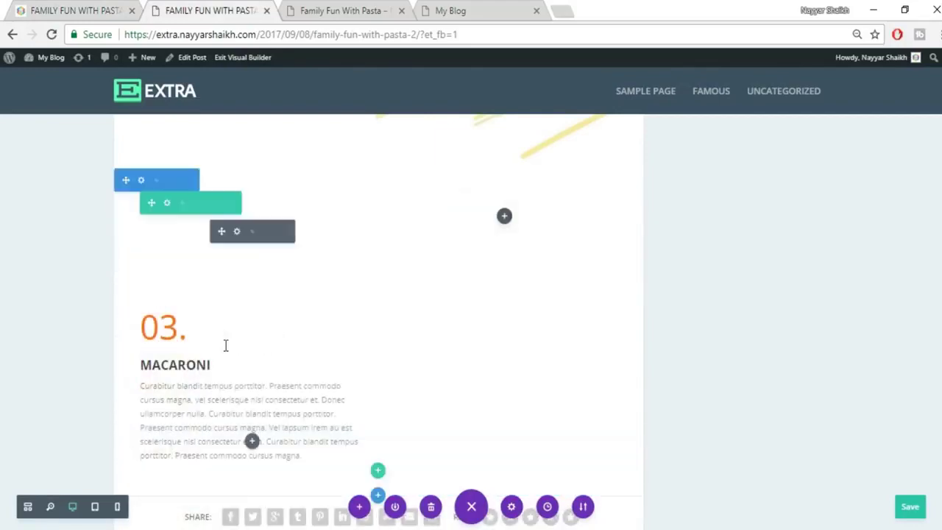
scroll(228, 451, down, 2)
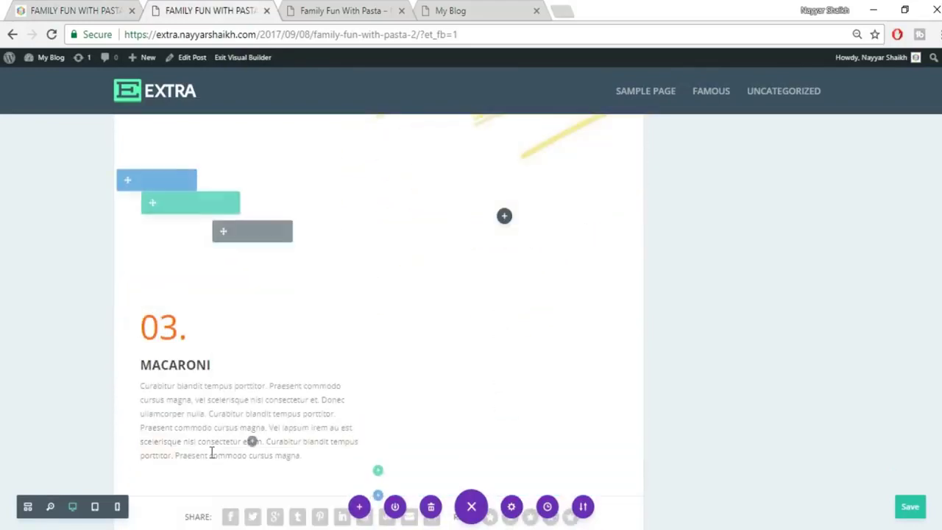
double_click(186, 368)
key(ctrl+v)
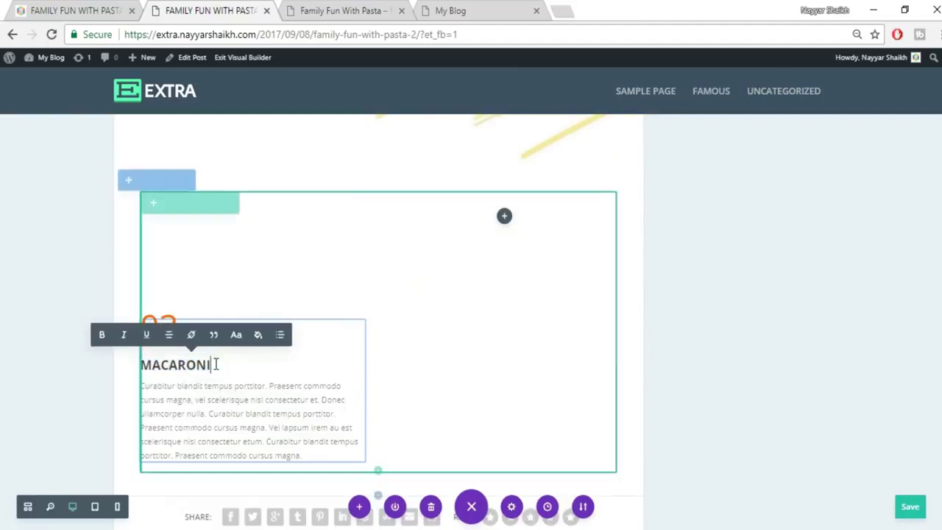
drag(211, 365, 141, 365)
key(ctrl+v)
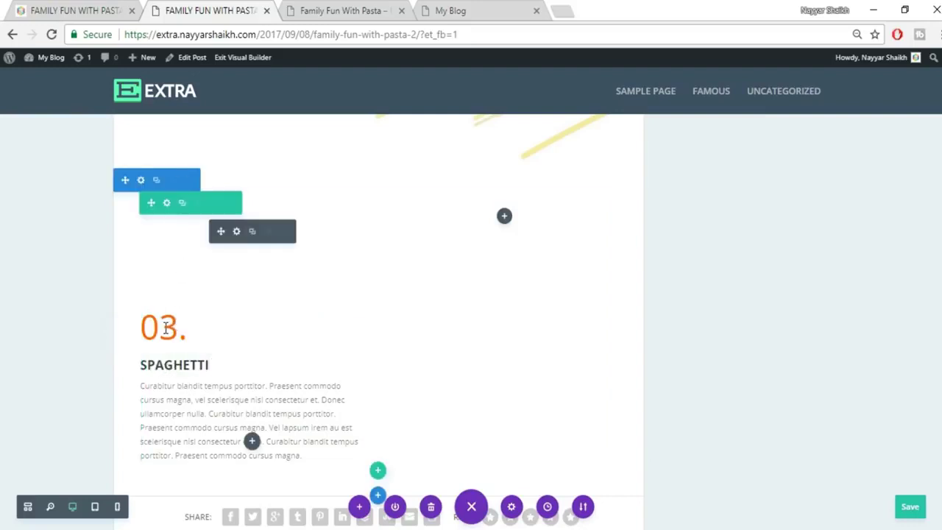
Change the number 03. to 04. and compare with the published post.
drag(178, 328, 168, 328)
text(4)
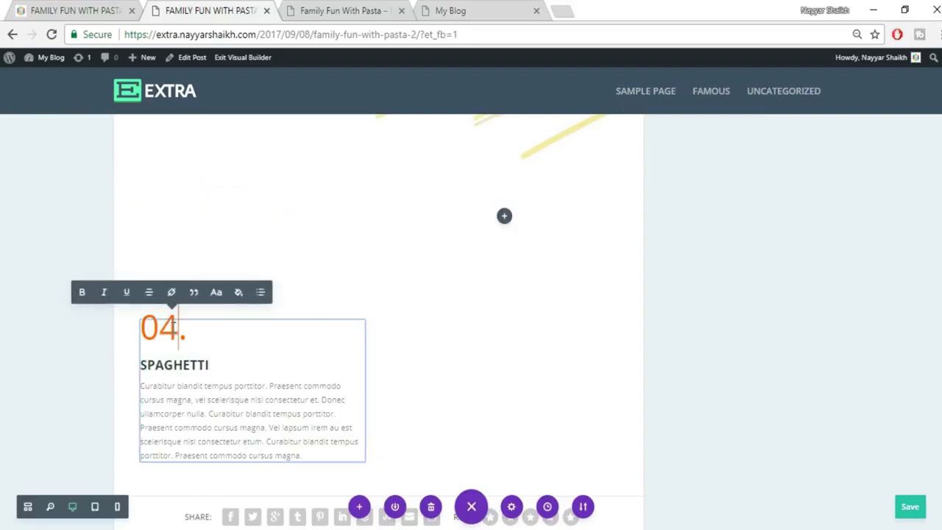
click(732, 339)
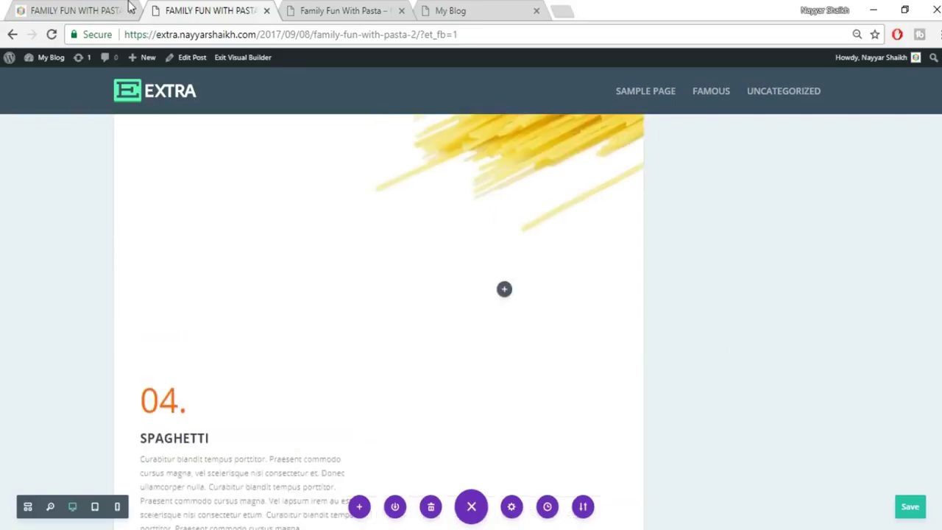
click(131, 9)
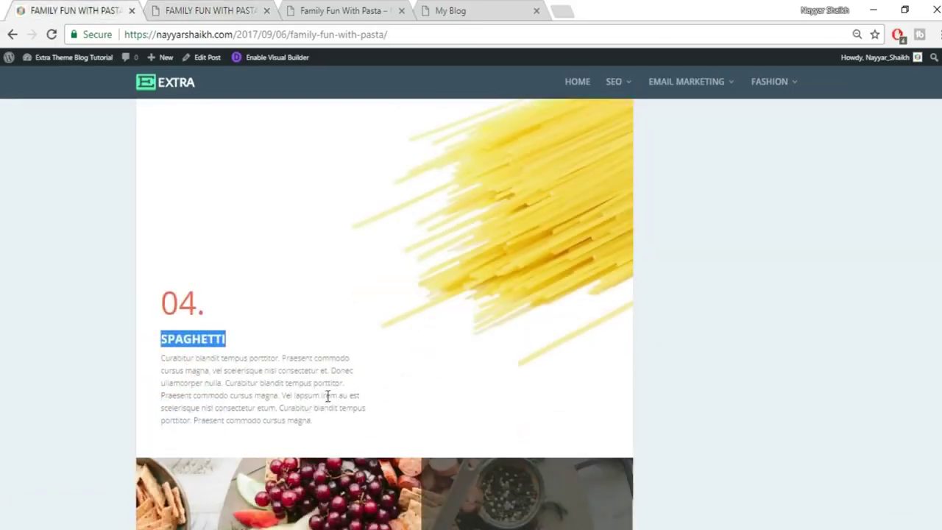
click(206, 10)
Open the Spaghetti text's Design spacing options and clear its 200px top padding.
mouse_move(216, 305)
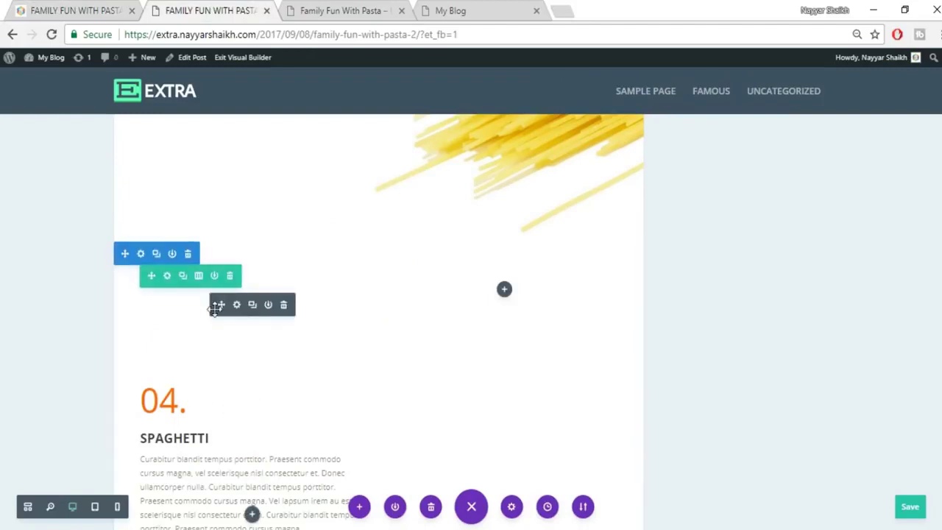
click(236, 305)
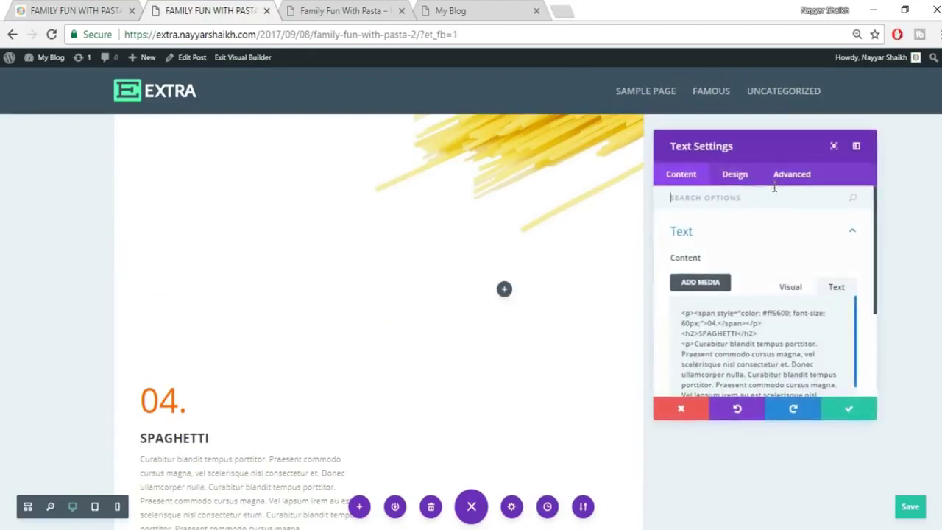
click(748, 177)
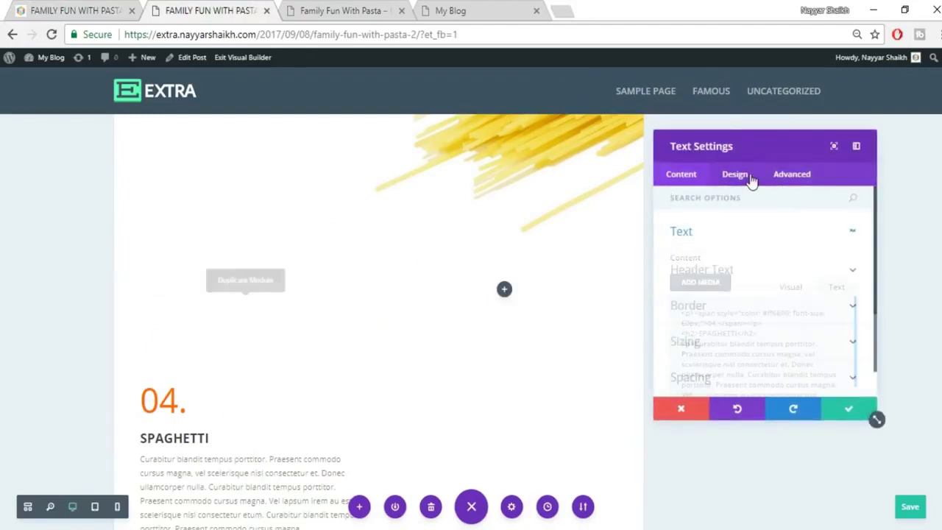
click(748, 376)
drag(702, 334, 644, 334)
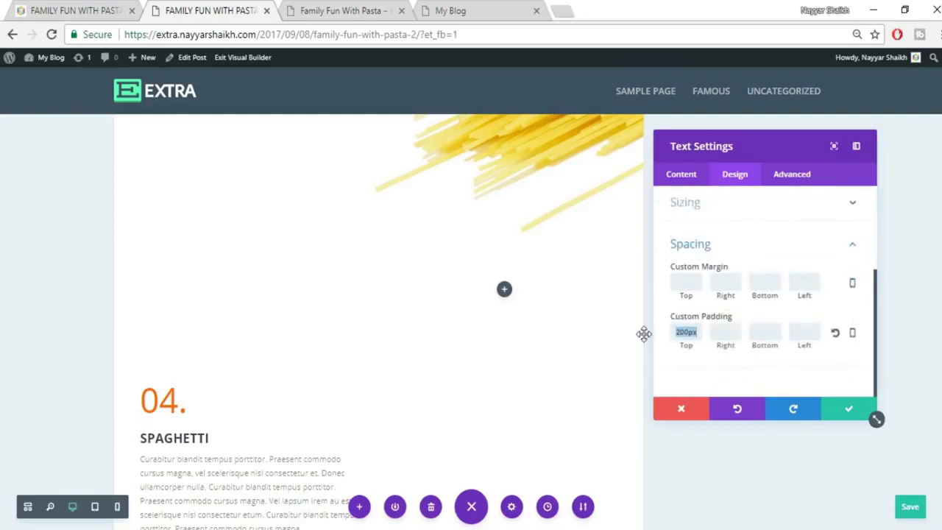
key(BackSpace)
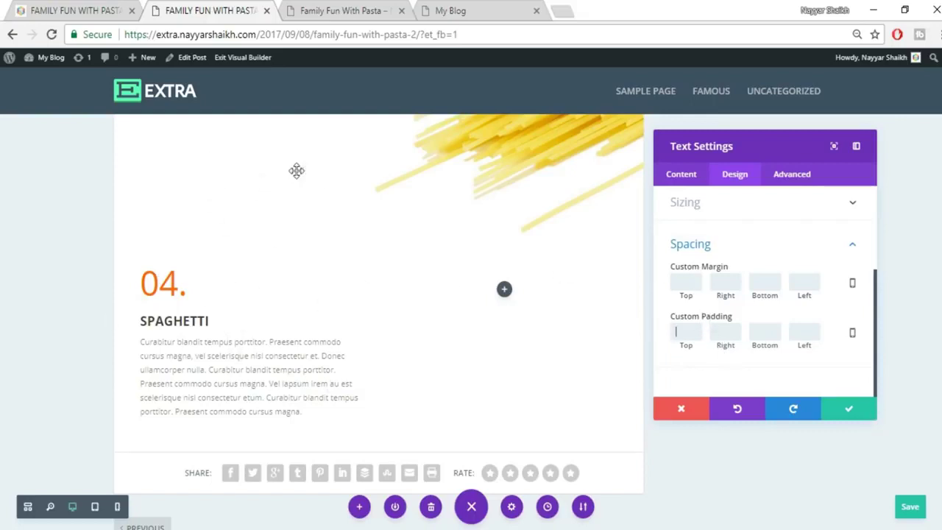
Set the text module's Custom Margin Top to -200px and save the settings.
scroll(283, 255, up, 1)
scroll(283, 255, up, 2)
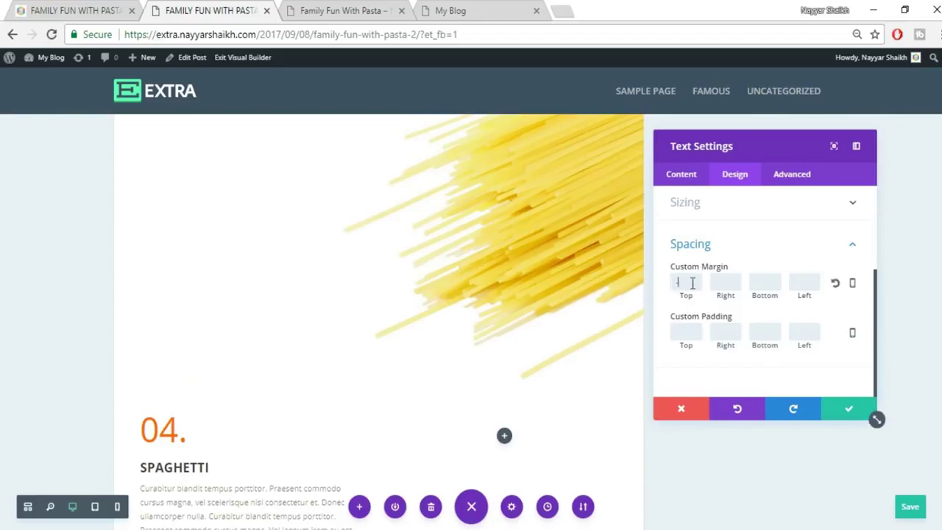
text(100)
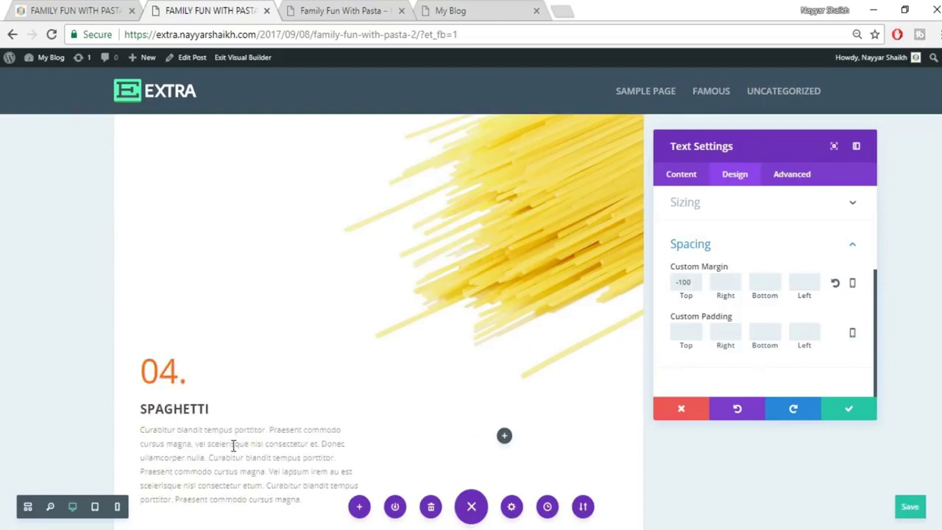
scroll(233, 445, down, 1)
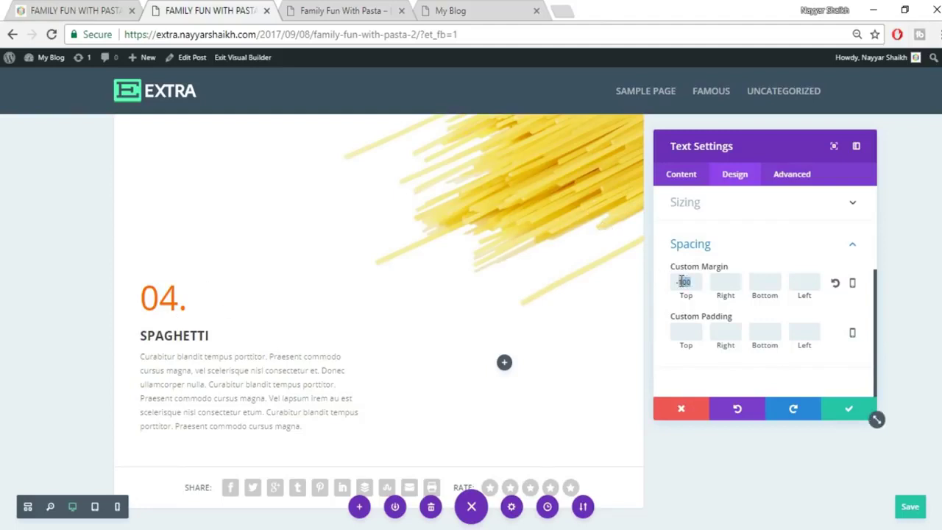
text(-200)
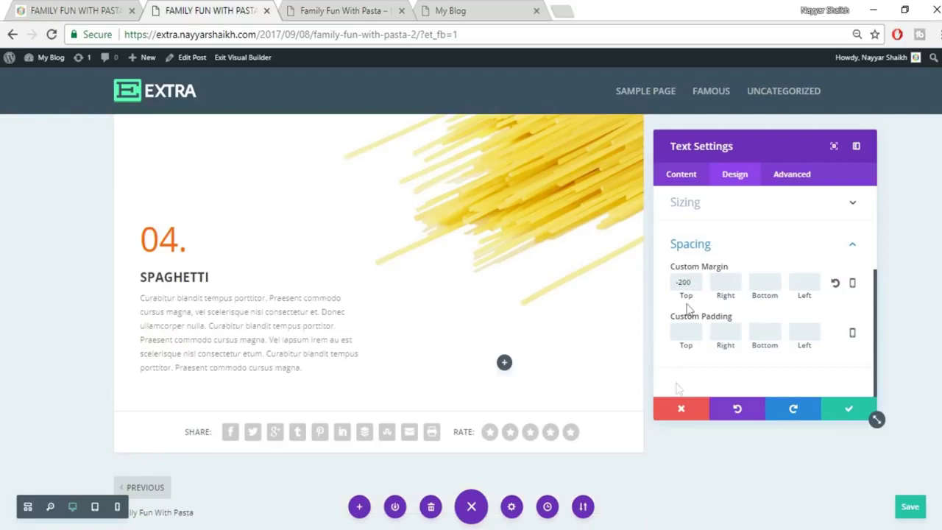
text(px)
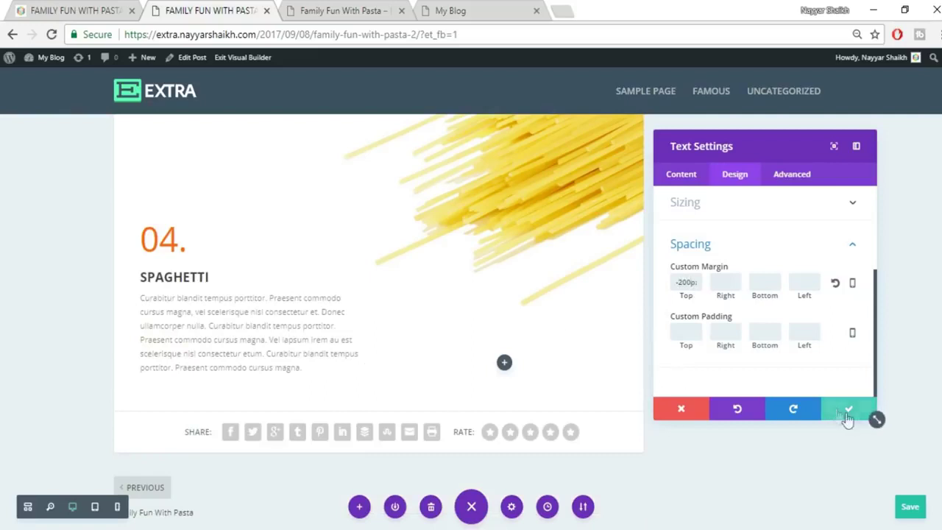
click(846, 416)
scroll(855, 424, up, 1)
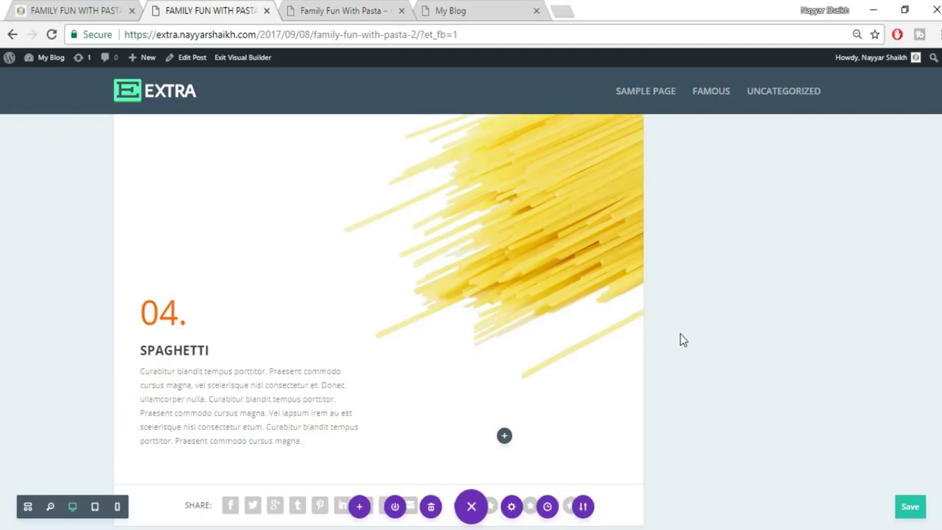
Add a regular section with a two-column row below the Spaghetti content.
click(68, 10)
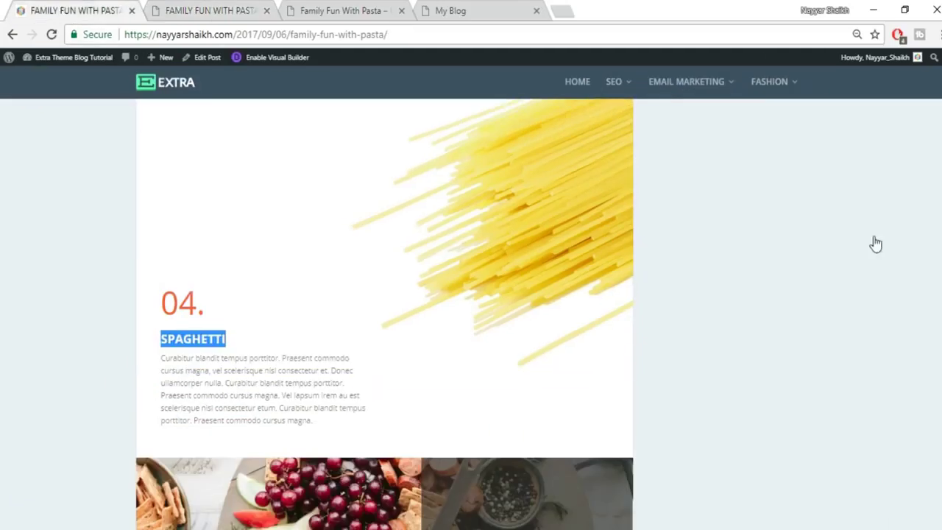
scroll(879, 266, down, 5)
scroll(878, 268, up, 1)
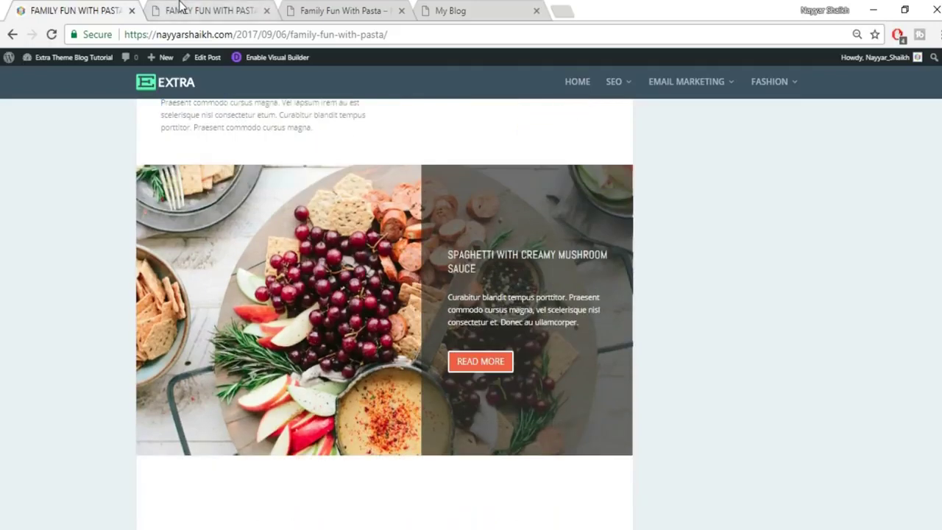
click(180, 7)
scroll(537, 417, down, 3)
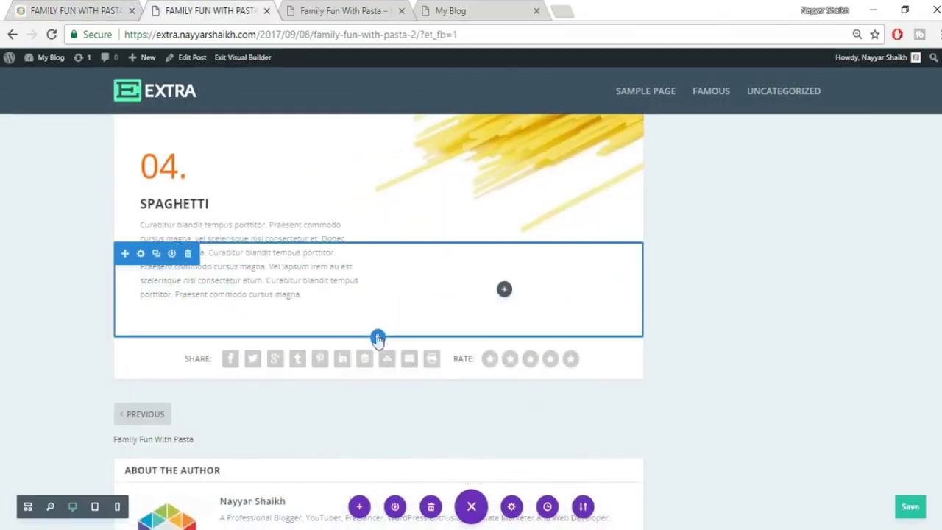
click(378, 341)
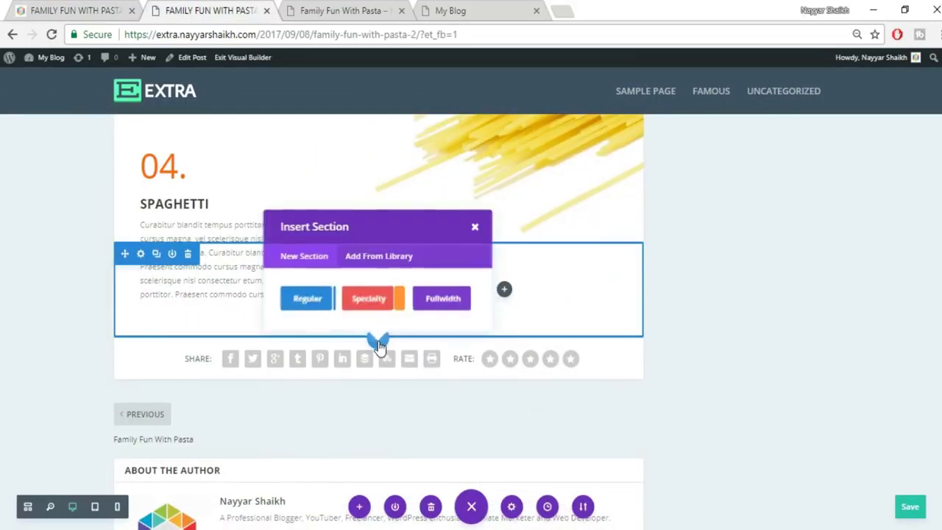
click(70, 8)
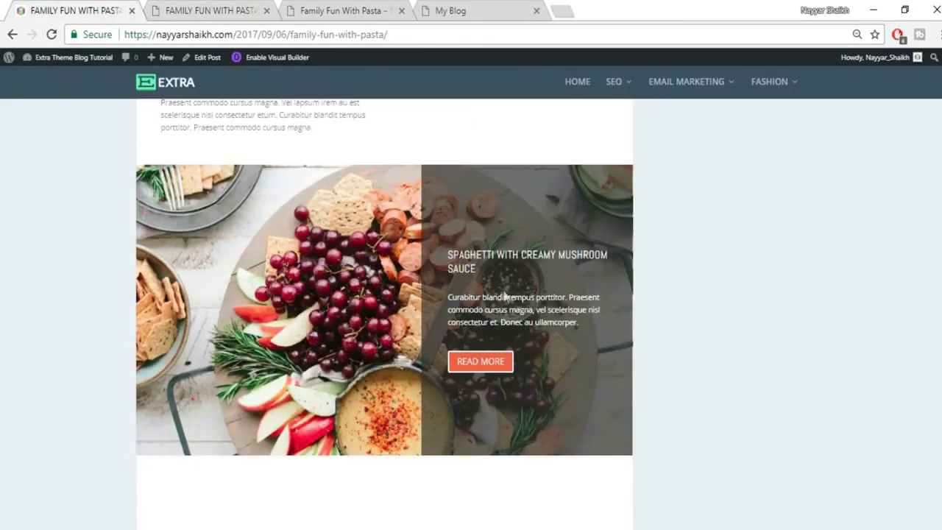
click(244, 9)
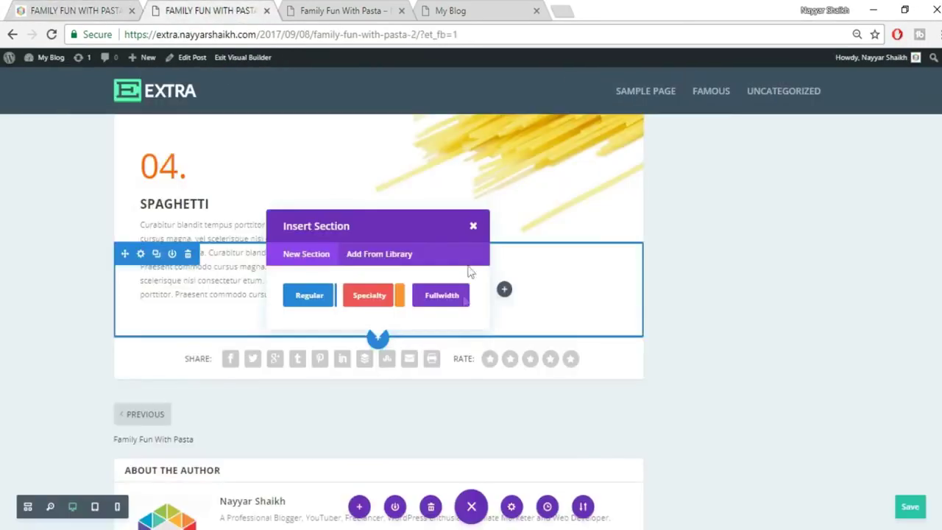
click(310, 301)
click(384, 241)
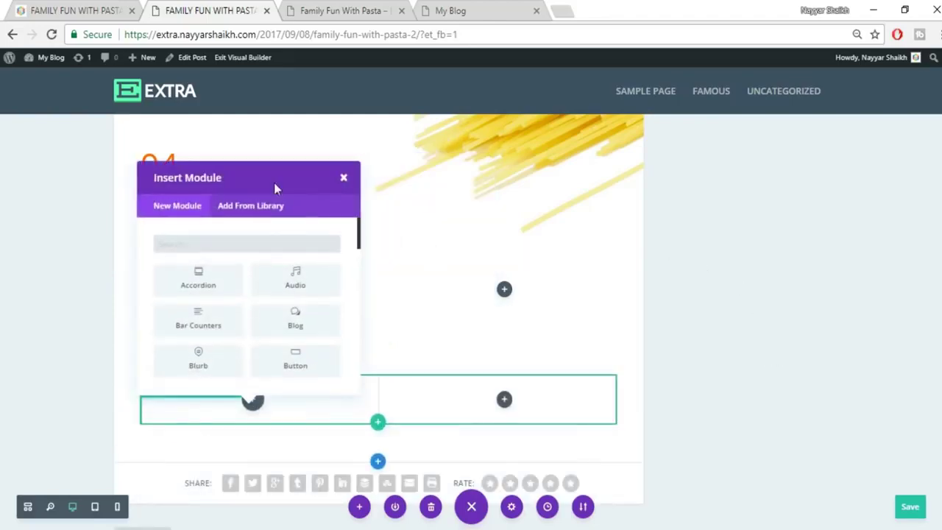
Skip the left column and search 'call' in the right column's module picker.
key(ctrl+shift+Tab)
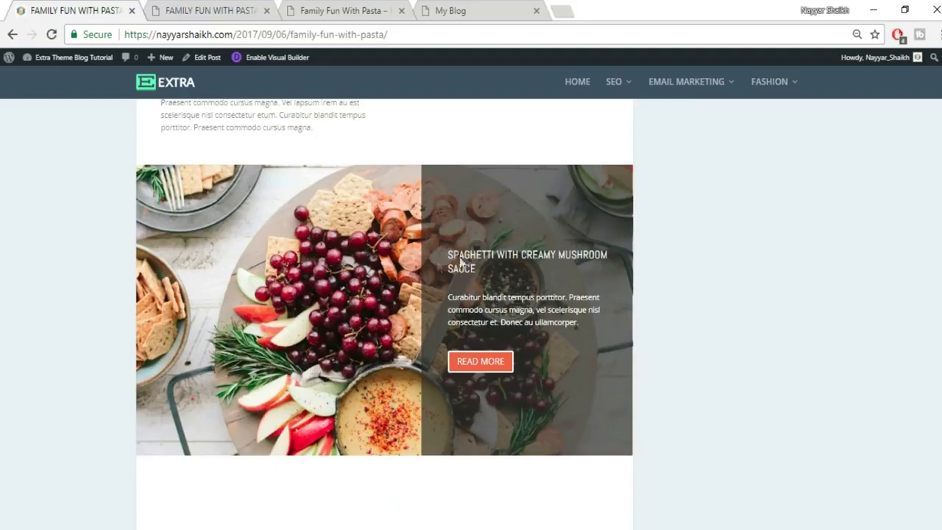
click(157, 9)
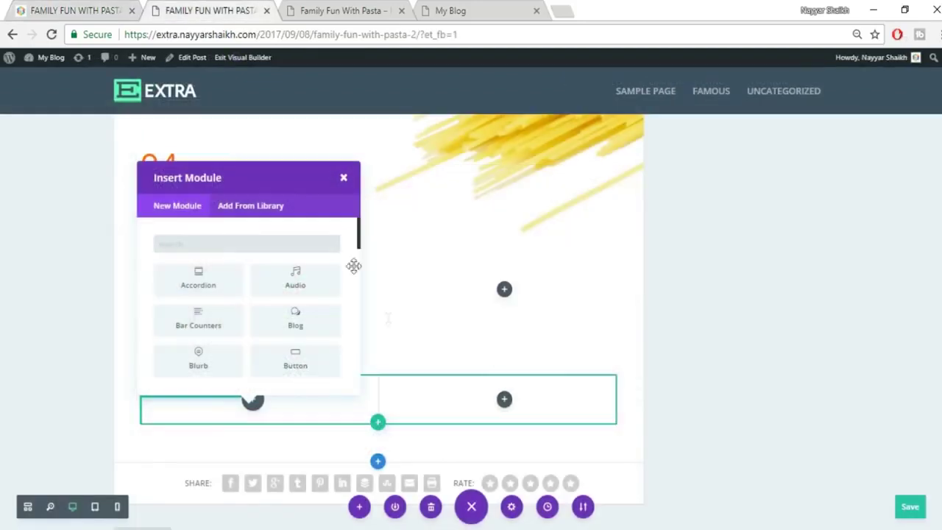
click(344, 178)
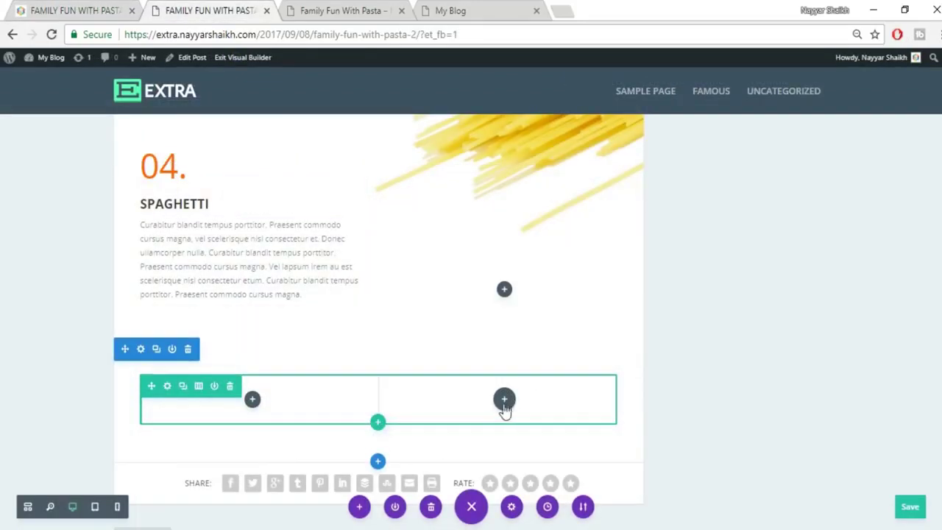
click(504, 400)
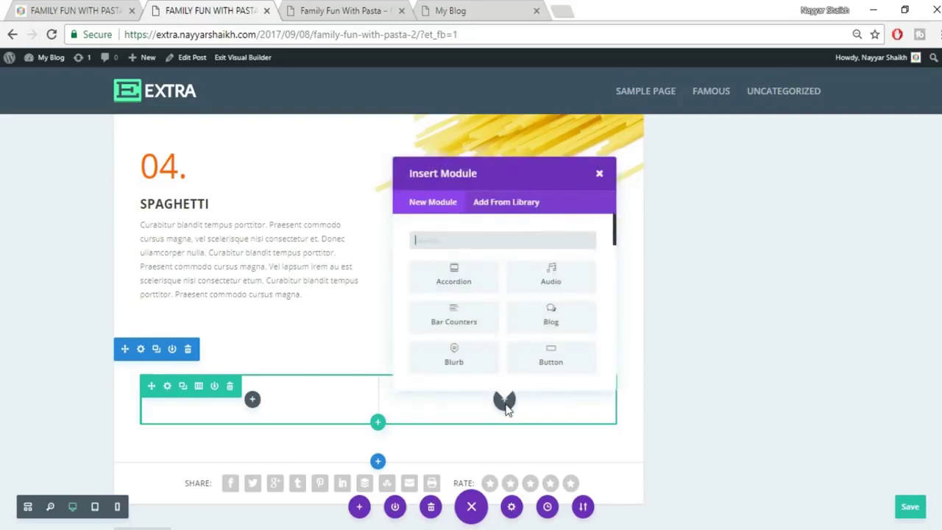
click(81, 9)
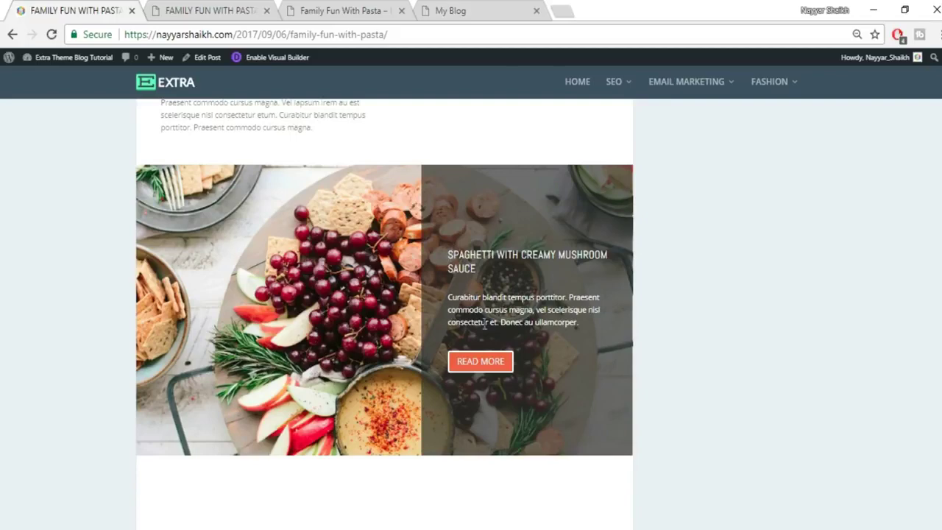
click(192, 11)
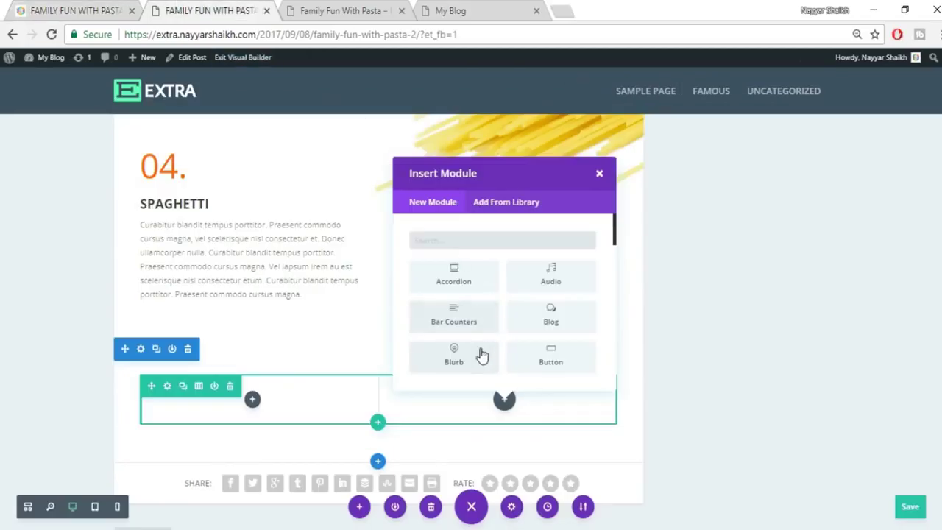
text(call)
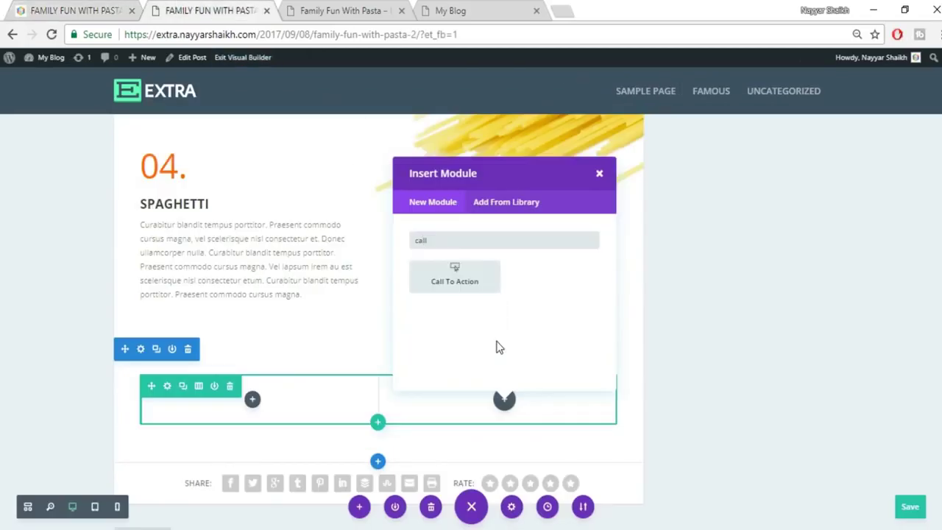
Insert a Call To Action titled SPAGHETTI WITH CREAMY MUSHROOM SAUCE, copied from the live post.
click(479, 280)
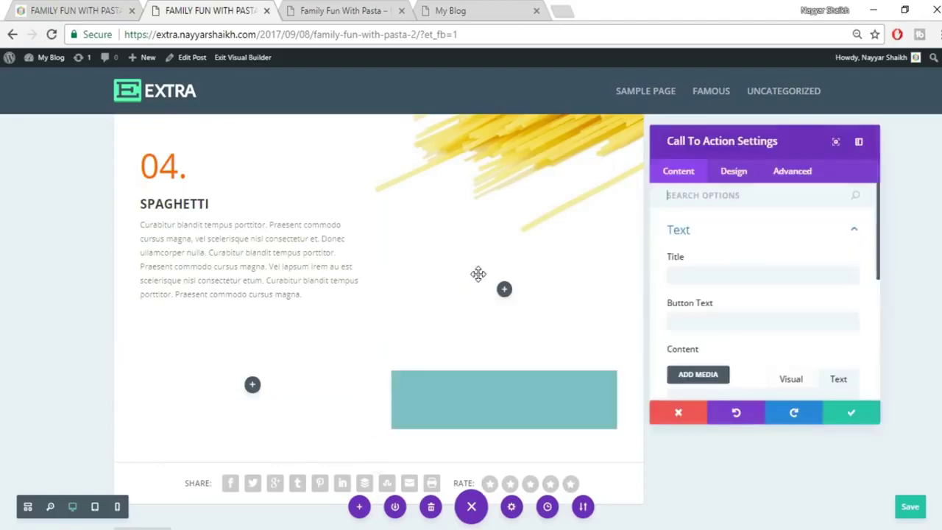
click(746, 272)
click(137, 11)
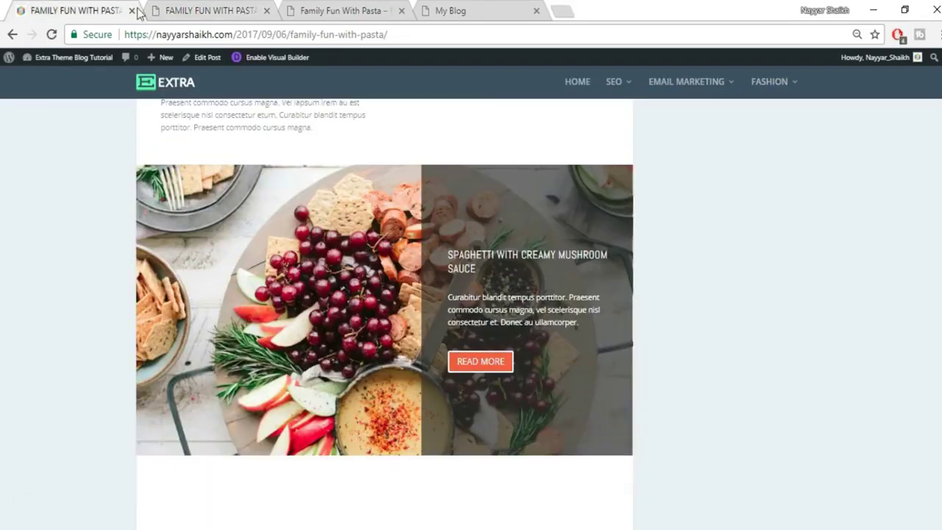
mouse_move(451, 254)
mouse_down()
mouse_move(498, 270)
mouse_move(448, 256)
mouse_up()
key(ctrl+c)
click(206, 11)
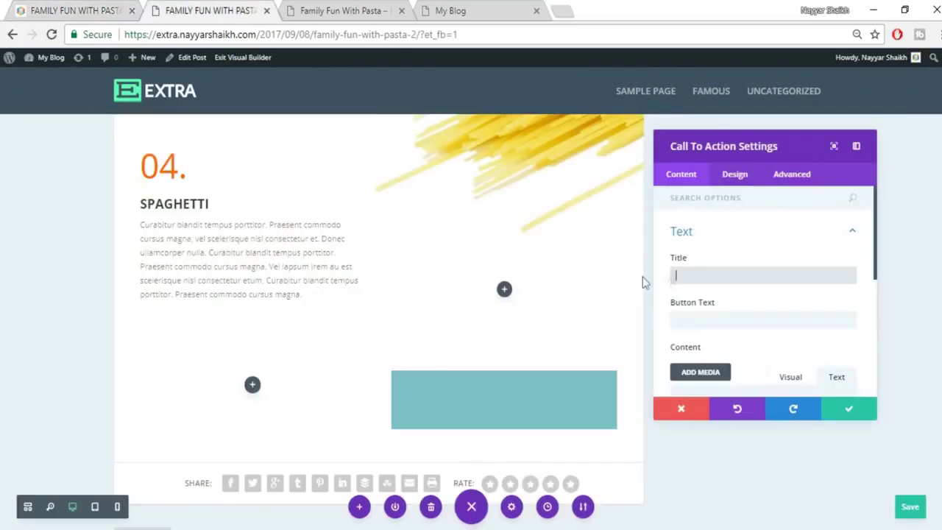
key(ctrl+v)
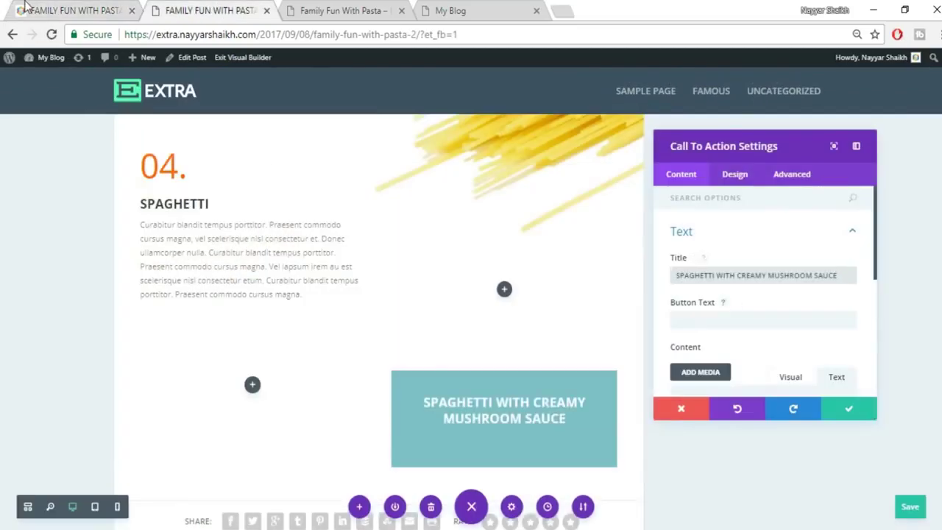
Paste the reference post's paragraph as the call to action's body text.
click(29, 10)
drag(448, 296, 594, 325)
key(ctrl+c)
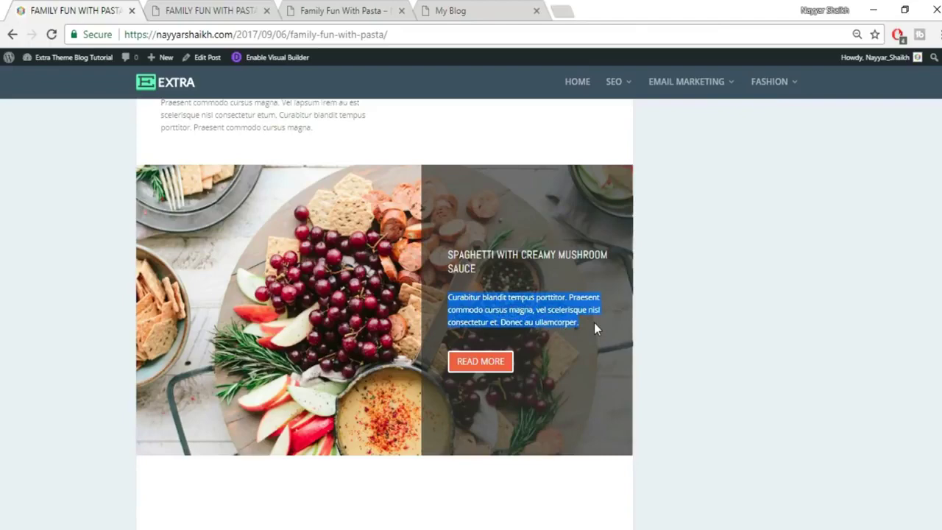
click(250, 11)
scroll(736, 323, down, 3)
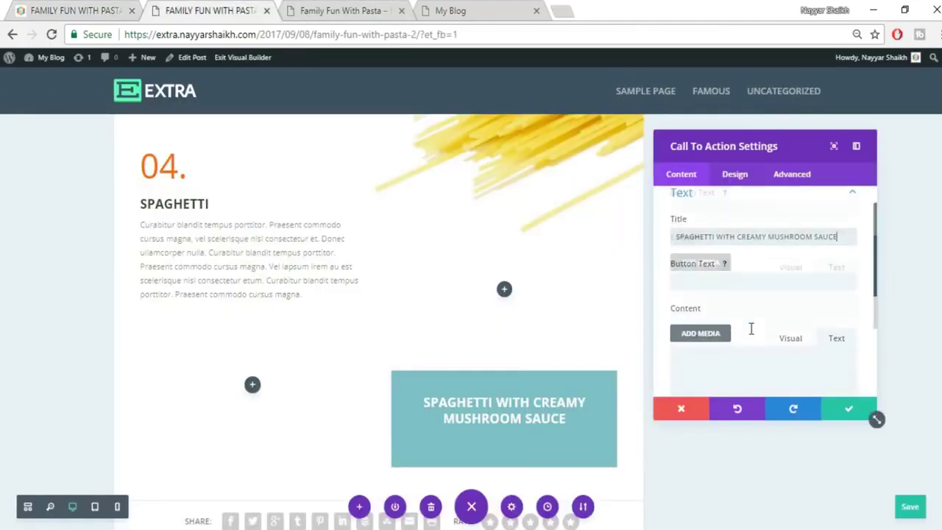
key(ctrl+v)
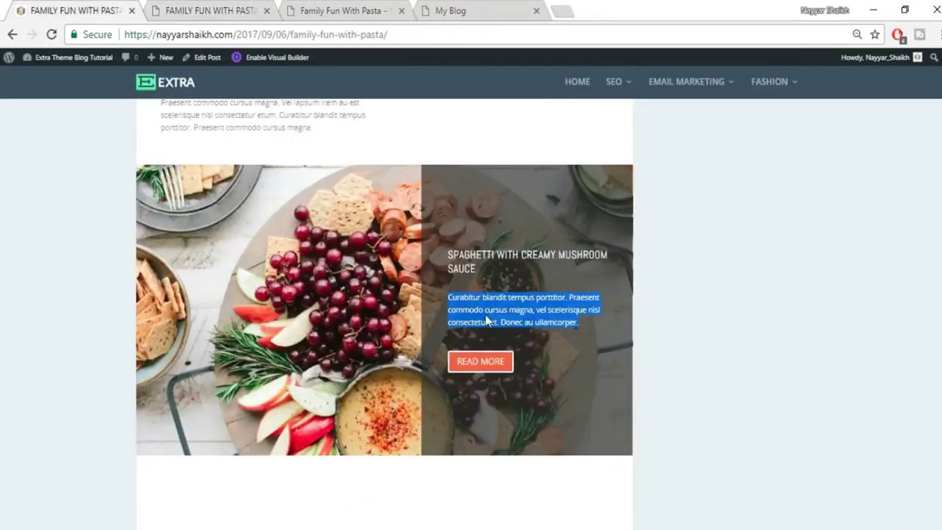
click(68, 10)
click(166, 8)
scroll(692, 276, up, 2)
Set the button text to READ MORE and the Button URL to #.
click(723, 243)
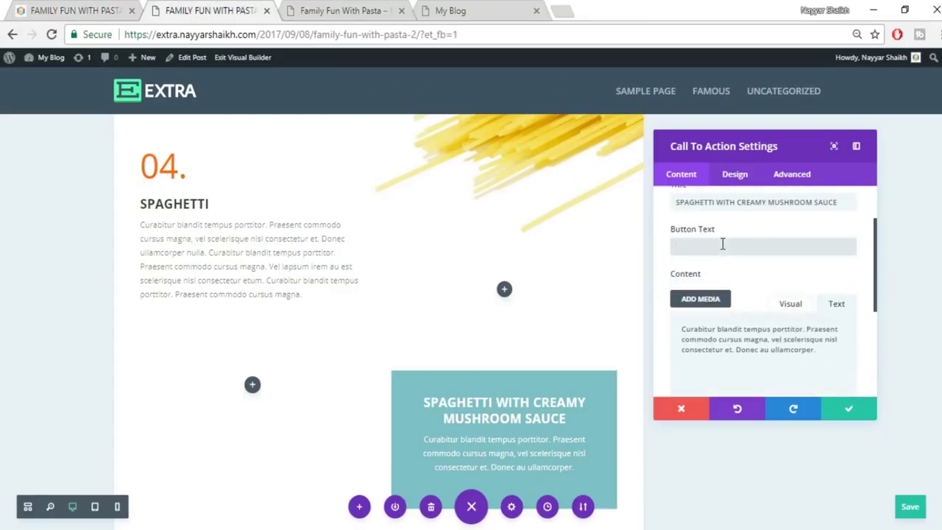
text(READ MORE)
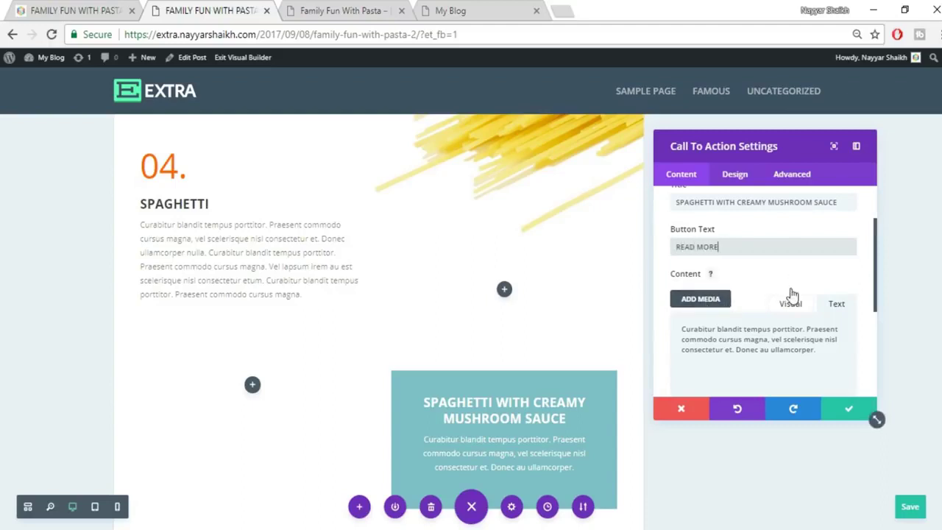
scroll(795, 293, down, 2)
scroll(798, 295, down, 3)
click(724, 328)
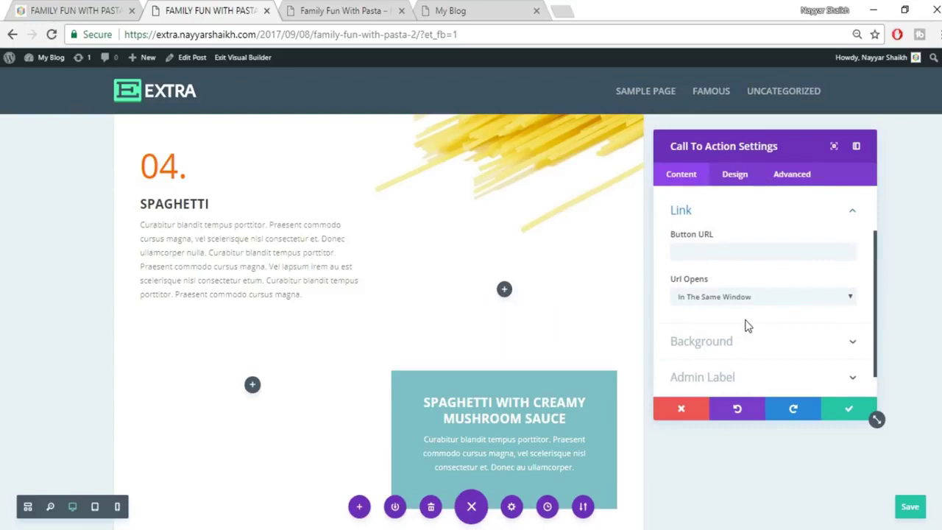
click(743, 245)
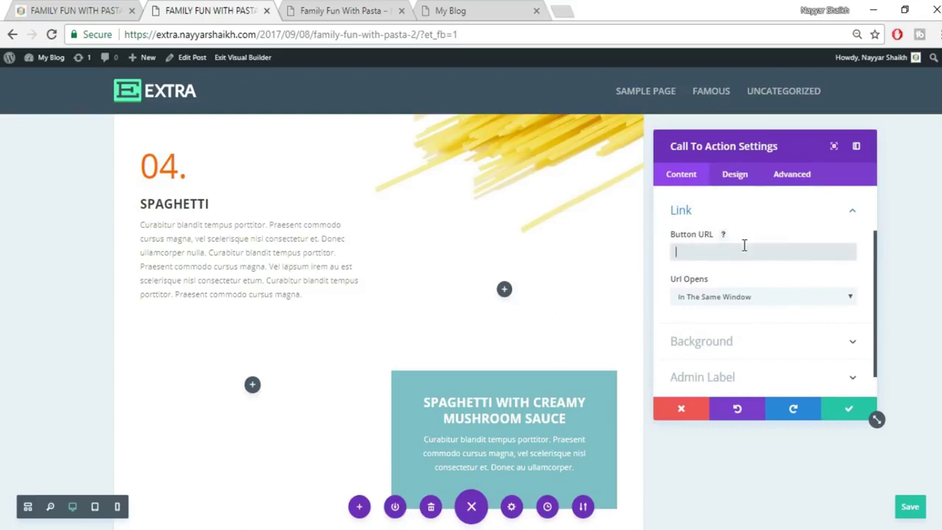
text(#)
scroll(741, 281, down, 1)
scroll(503, 386, down, 2)
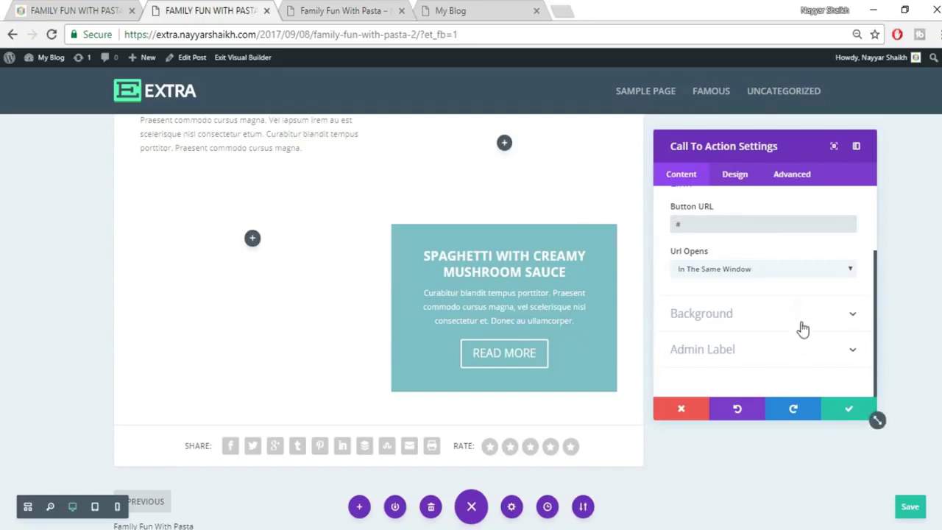
Compare the call to action's Design options with the reference post, then return to Content.
click(735, 175)
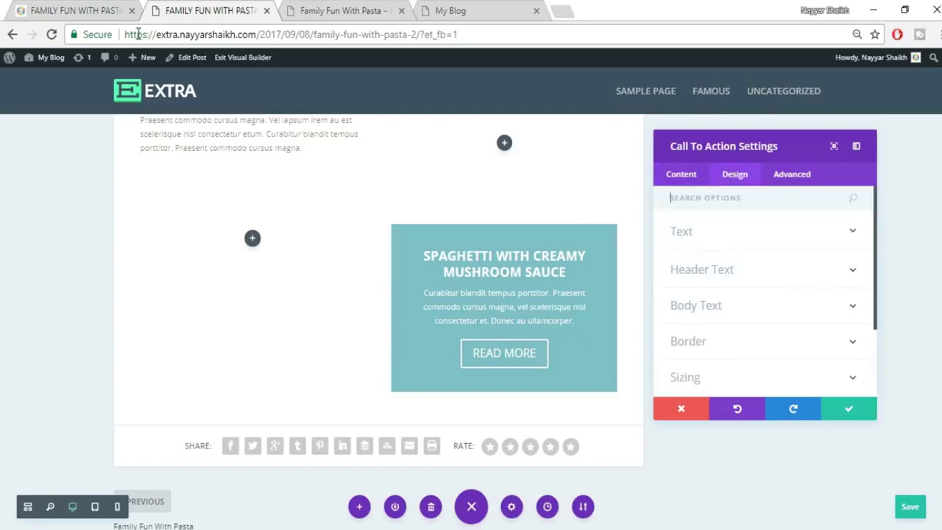
click(121, 8)
click(225, 8)
click(681, 175)
scroll(776, 351, down, 2)
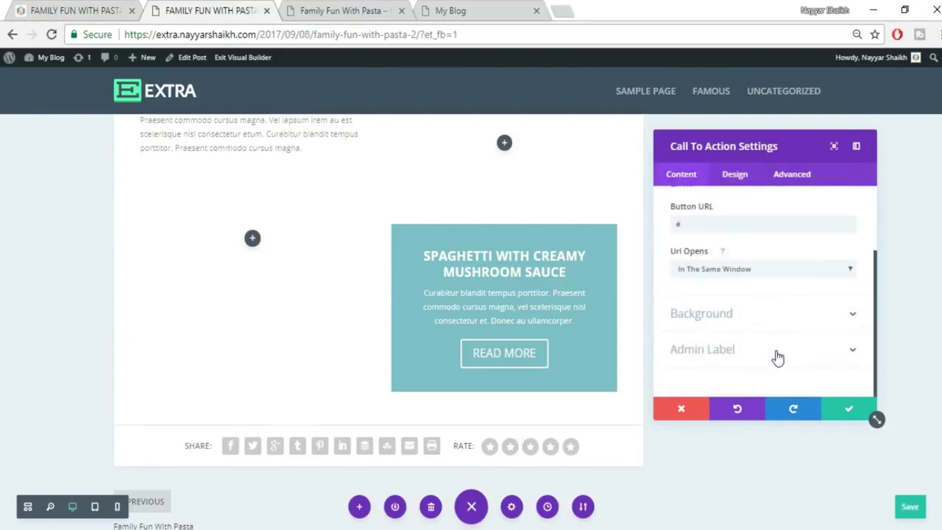
Set Use Background Color to No on the call to action and save its settings.
click(746, 322)
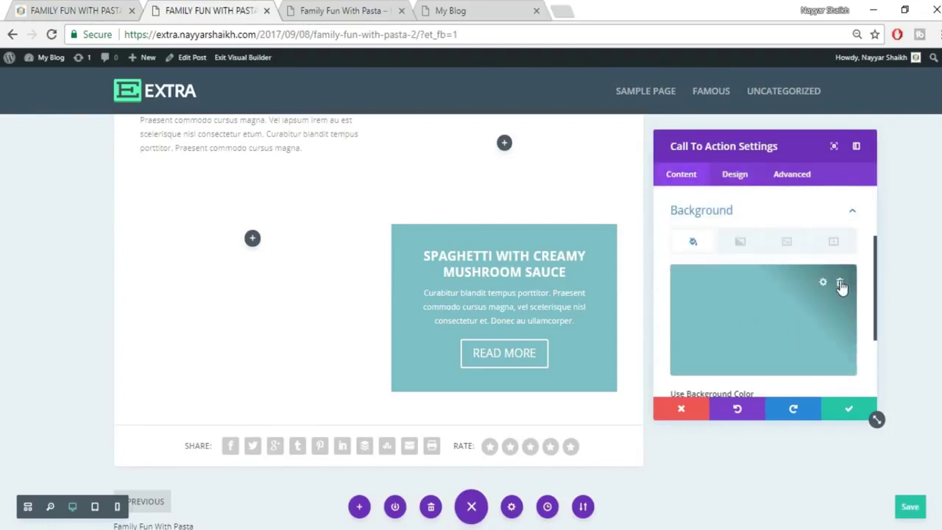
click(822, 284)
scroll(758, 315, down, 2)
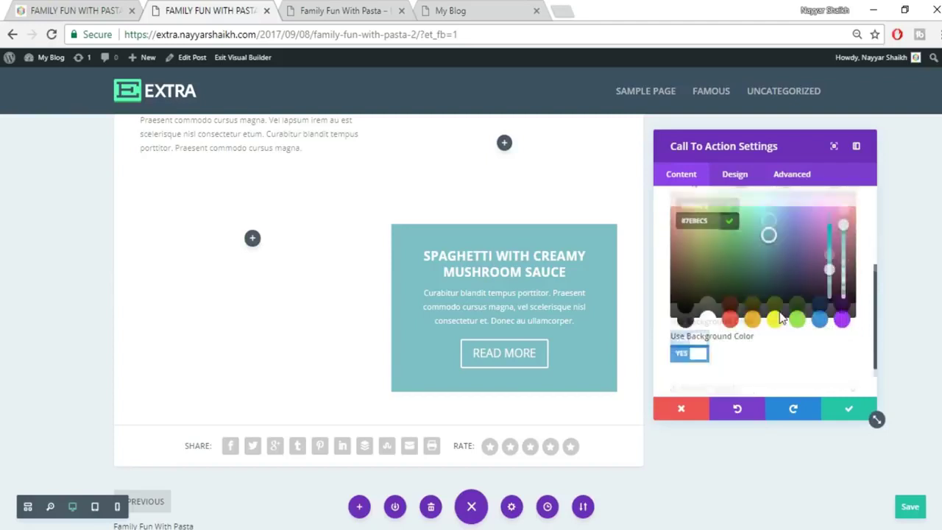
click(688, 350)
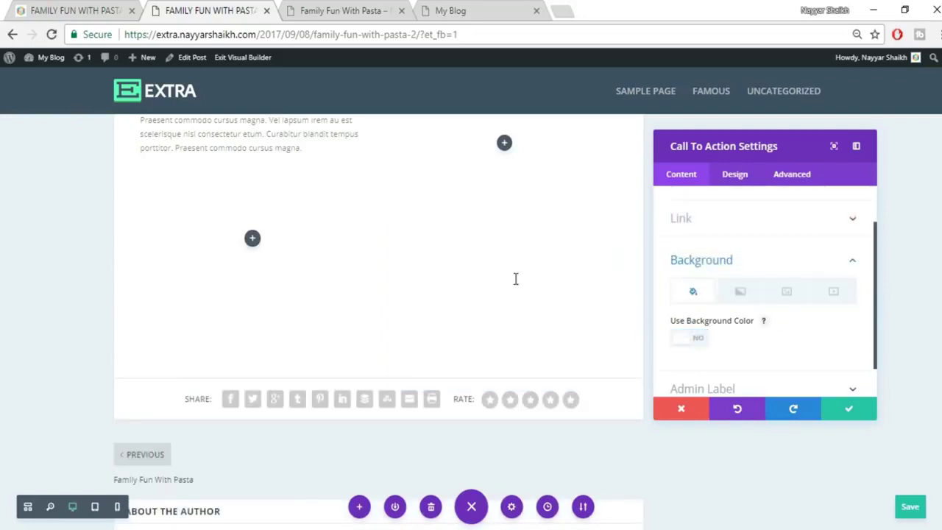
click(734, 177)
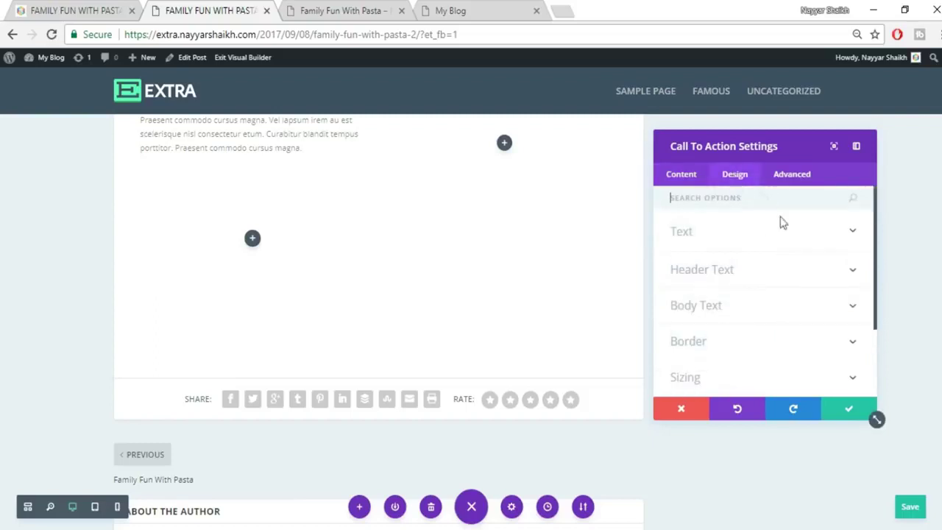
scroll(797, 284, down, 3)
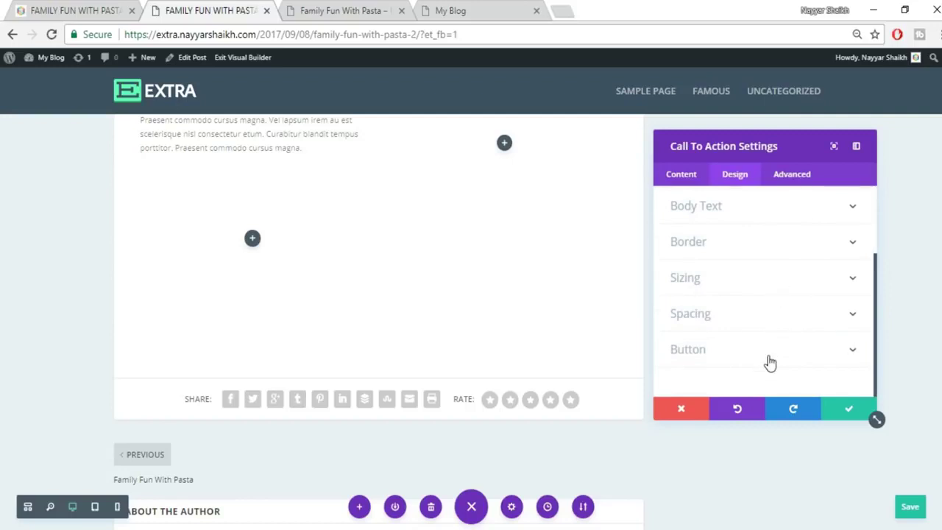
scroll(759, 338, up, 3)
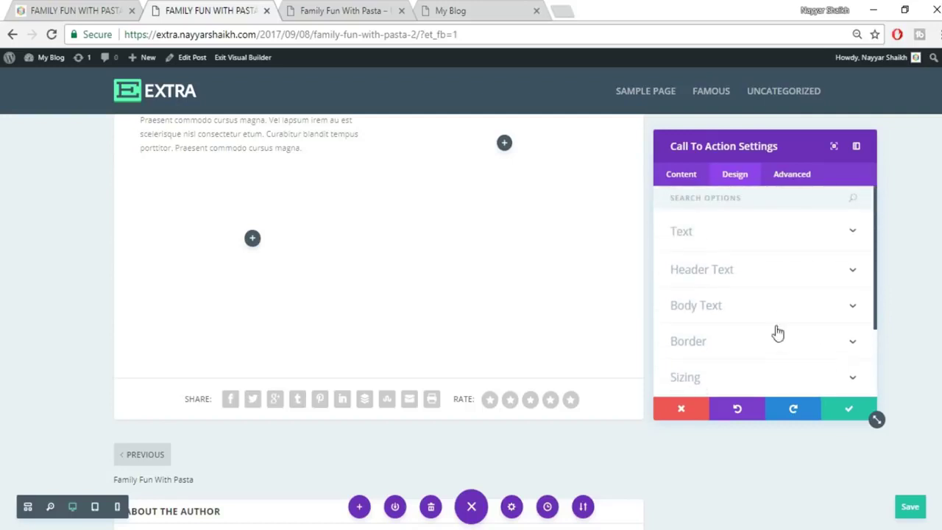
scroll(797, 328, down, 3)
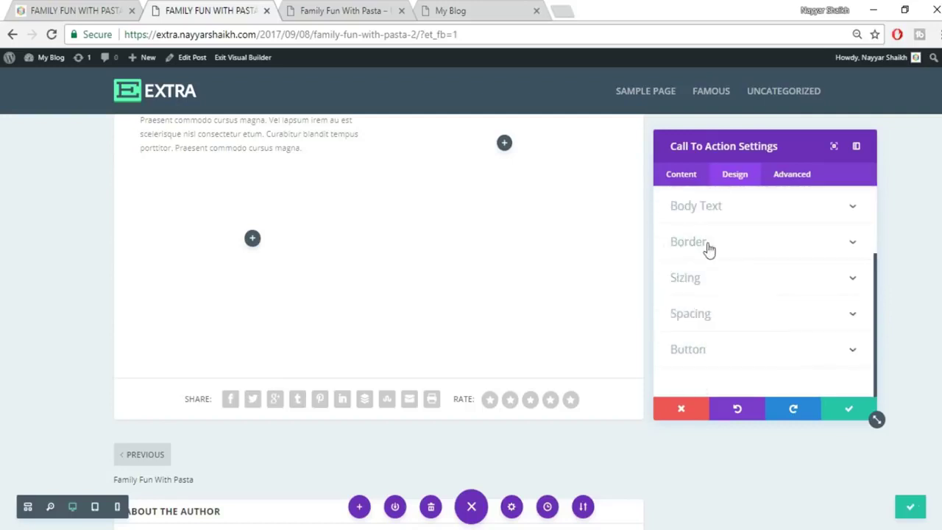
click(843, 414)
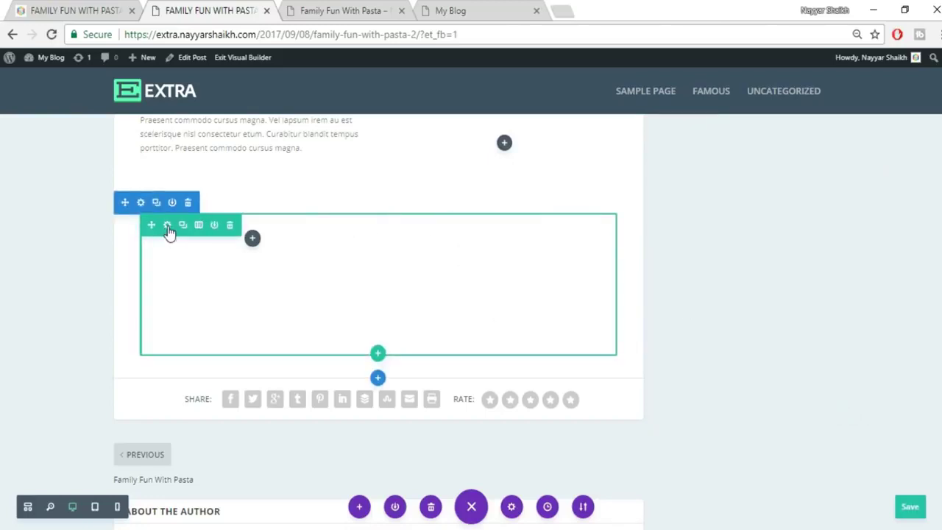
Give the row's column 2 a black rgba(0,0,0,0.52) background and save the row settings.
click(168, 227)
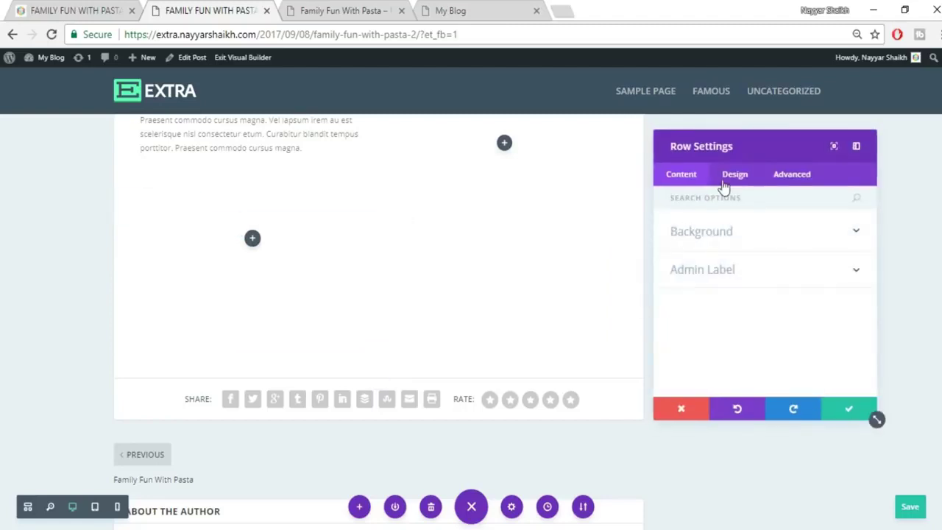
click(745, 236)
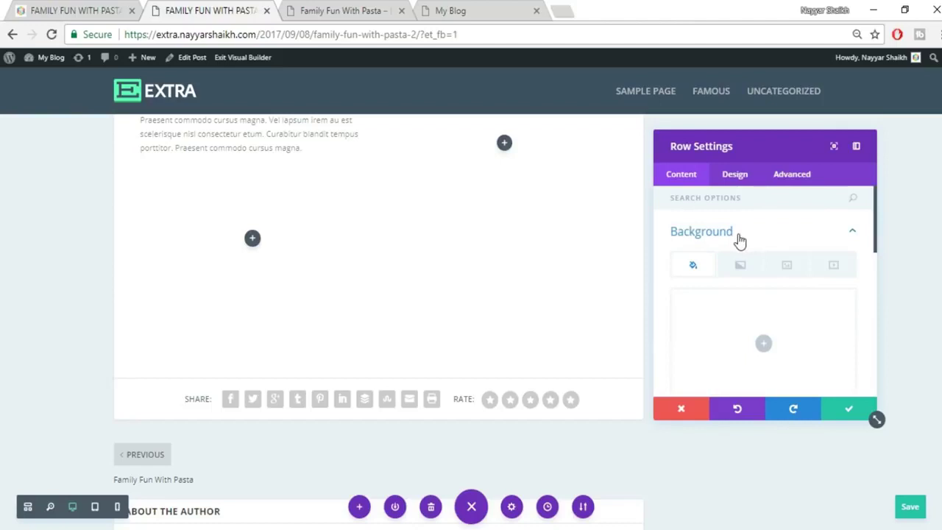
scroll(803, 265, down, 2)
scroll(802, 265, down, 1)
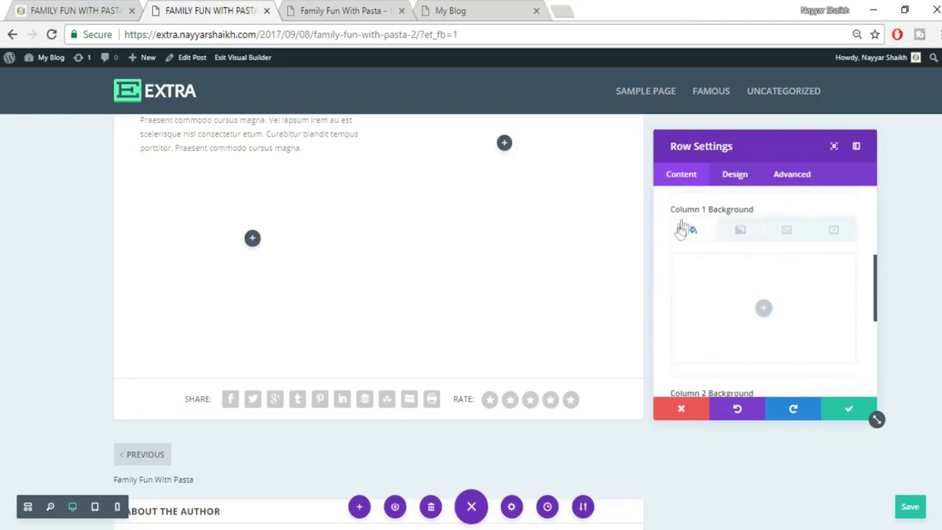
scroll(794, 254, down, 2)
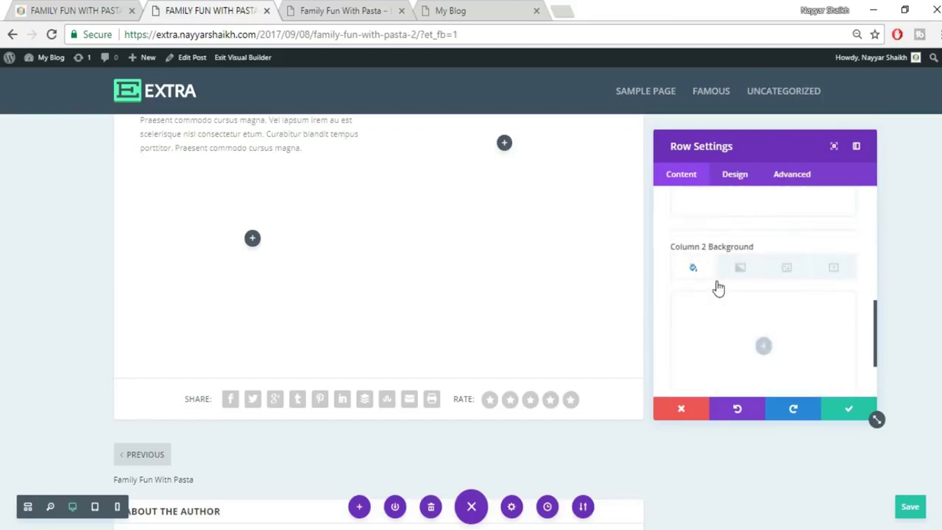
scroll(796, 287, down, 1)
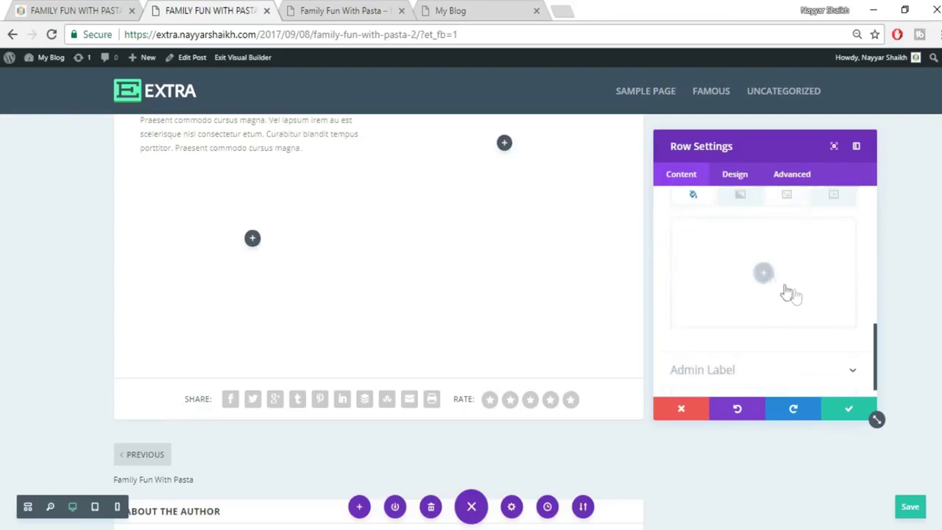
click(765, 278)
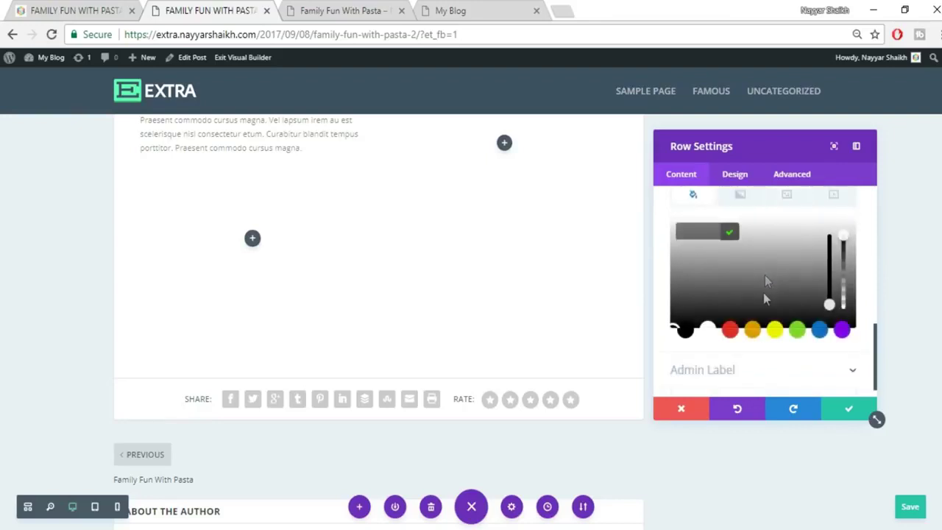
click(699, 302)
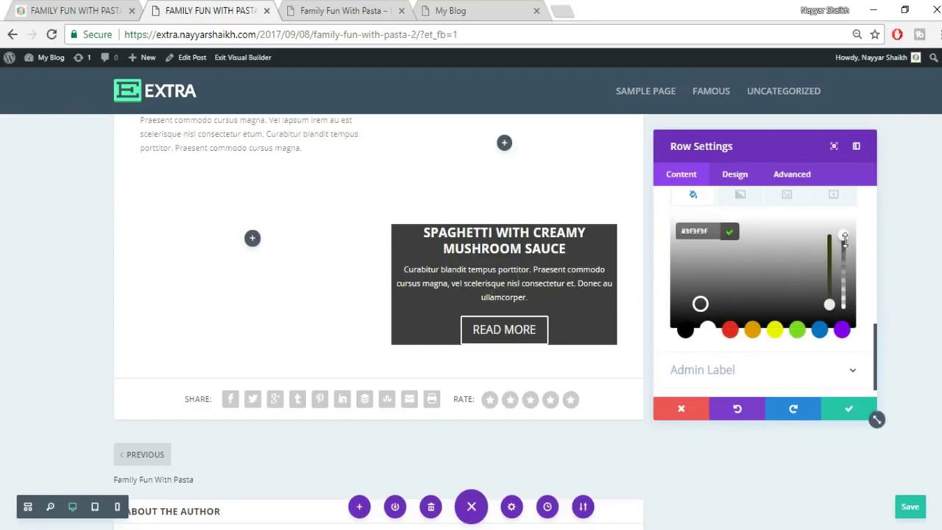
drag(844, 252, 844, 273)
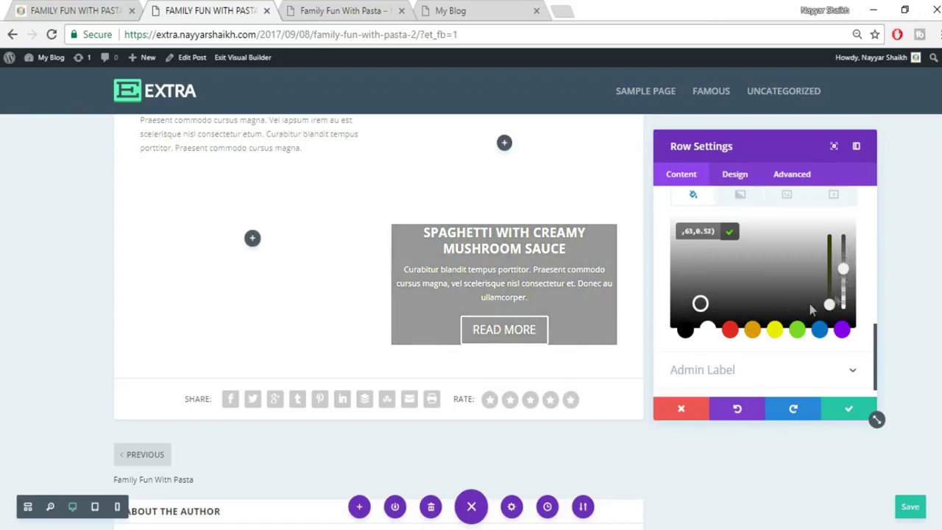
click(682, 331)
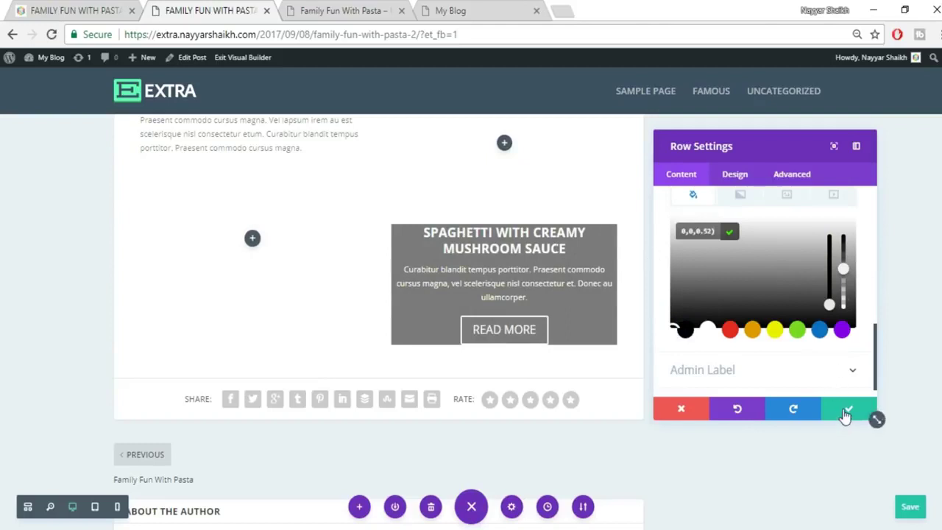
click(736, 176)
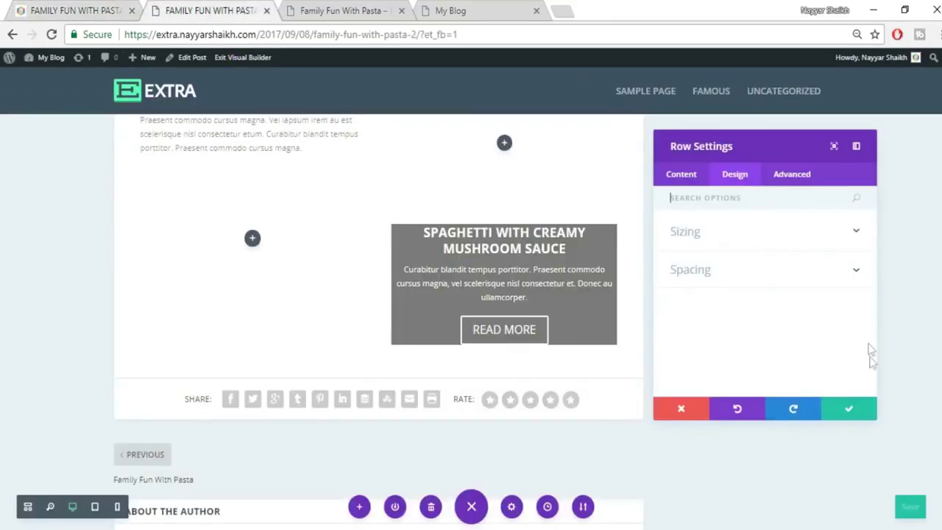
click(849, 415)
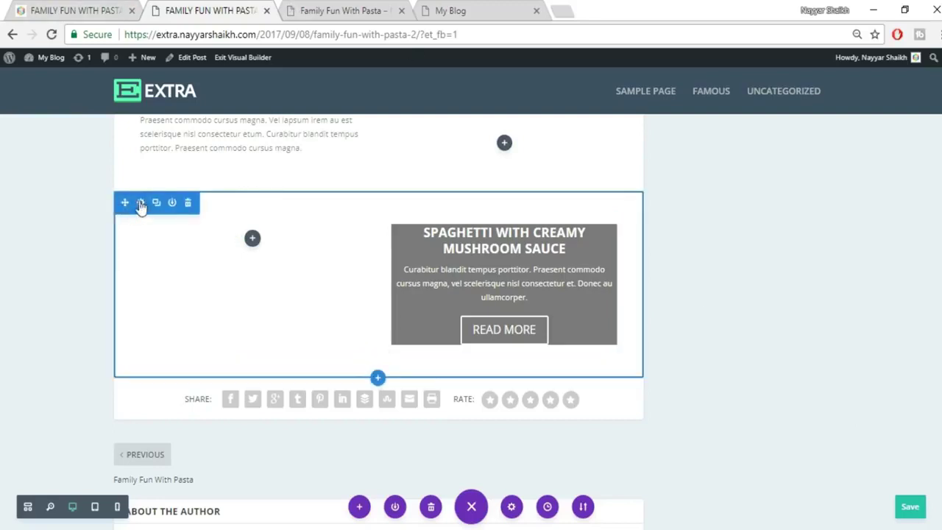
Open the section's background image chooser and switch to Upload Files in the media library.
mouse_move(141, 208)
mouse_down()
mouse_move(357, 168)
mouse_move(626, 256)
mouse_move(140, 203)
mouse_up()
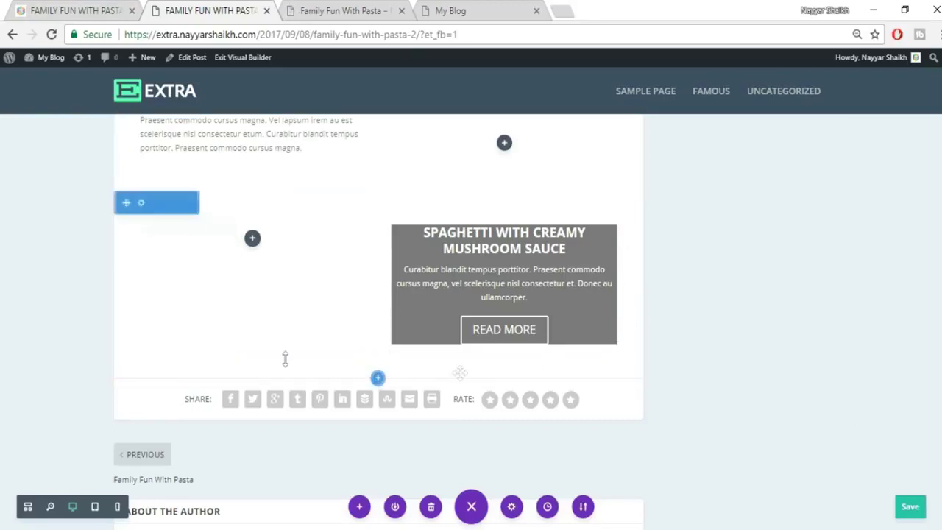
click(141, 205)
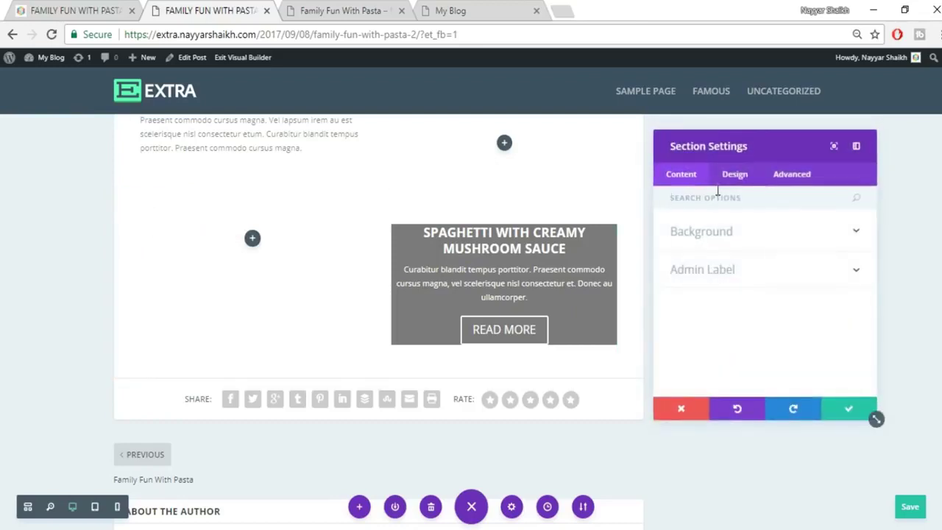
click(728, 234)
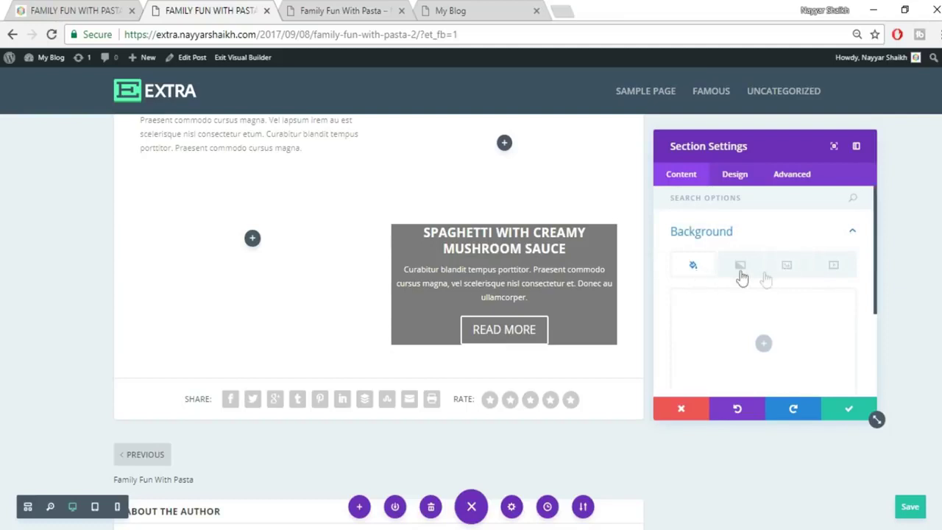
click(787, 266)
scroll(763, 343, down, 1)
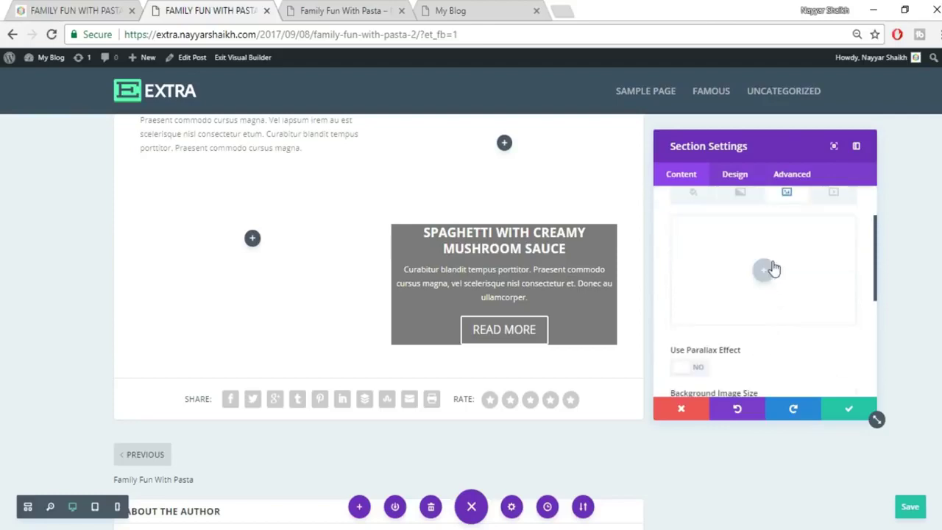
click(769, 269)
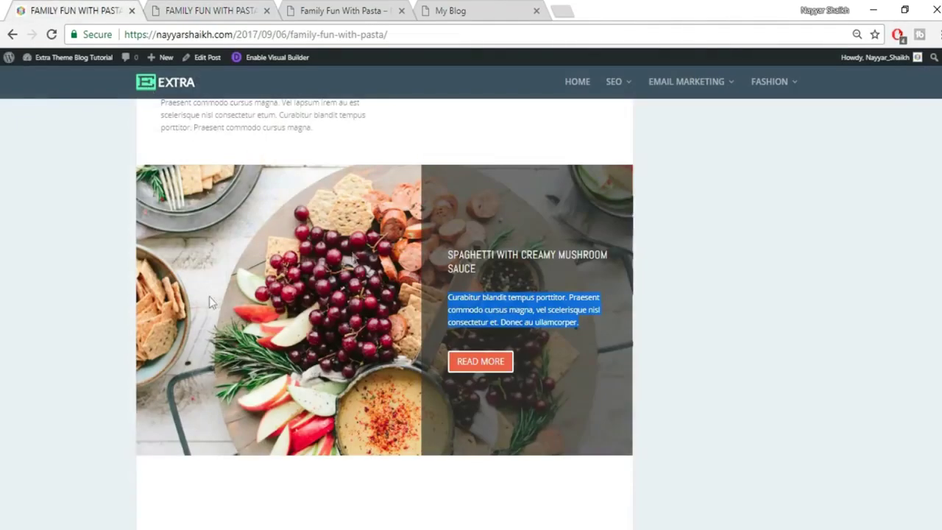
click(168, 9)
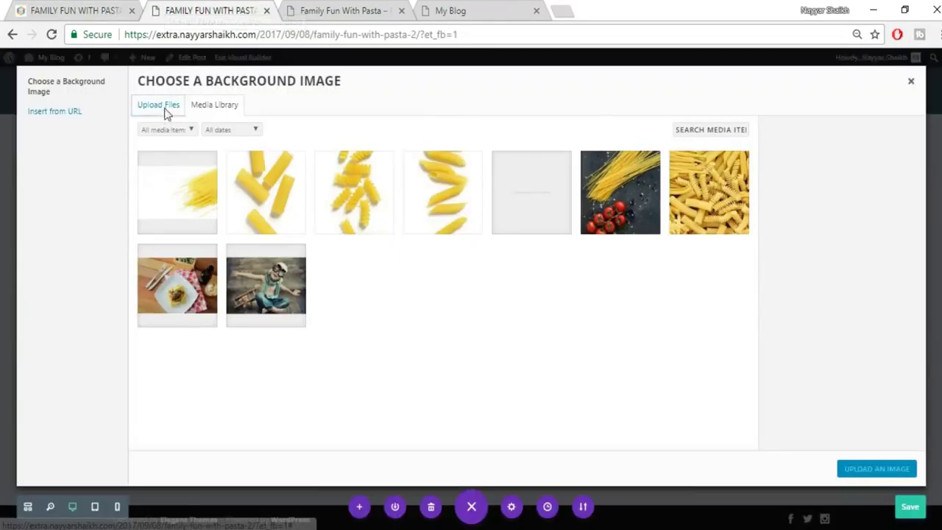
click(166, 110)
Select the sailboat photo 011 from the Extra folder and upload it.
click(552, 288)
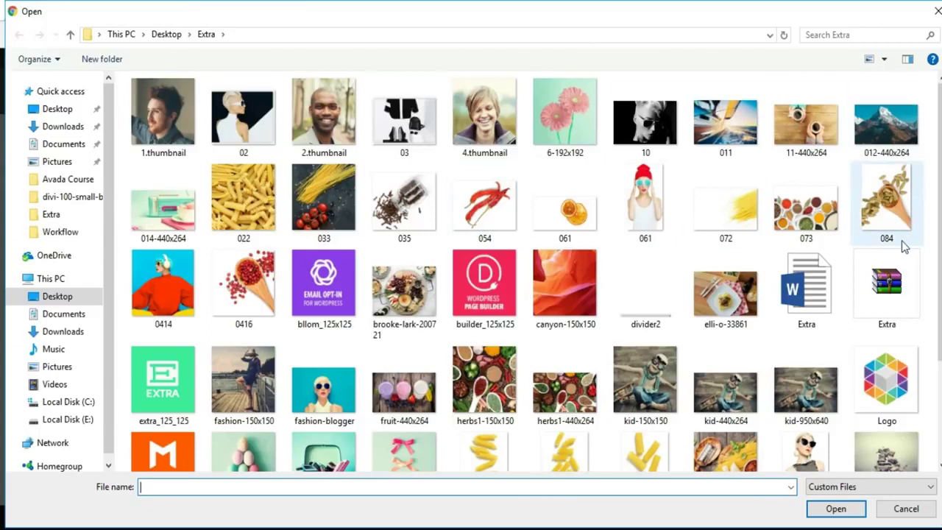
scroll(903, 247, down, 2)
scroll(904, 247, up, 2)
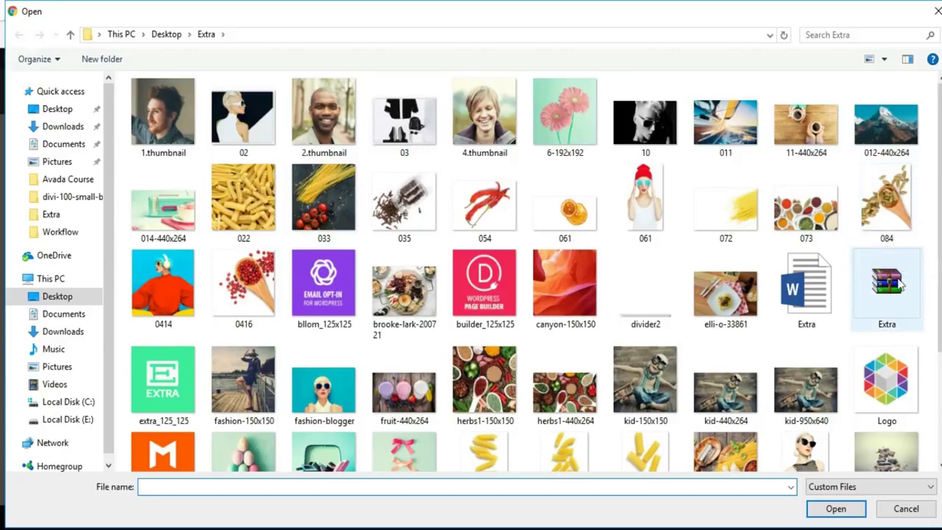
scroll(217, 273, down, 2)
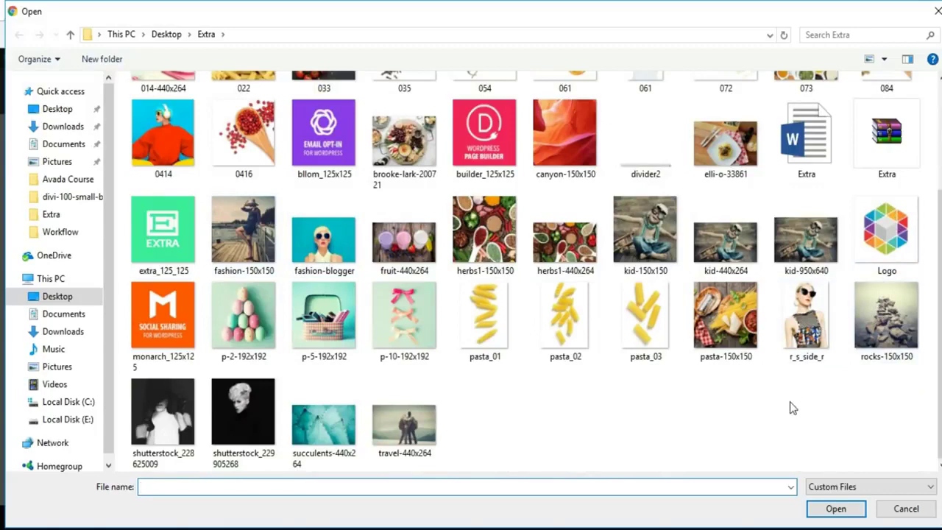
scroll(793, 409, up, 2)
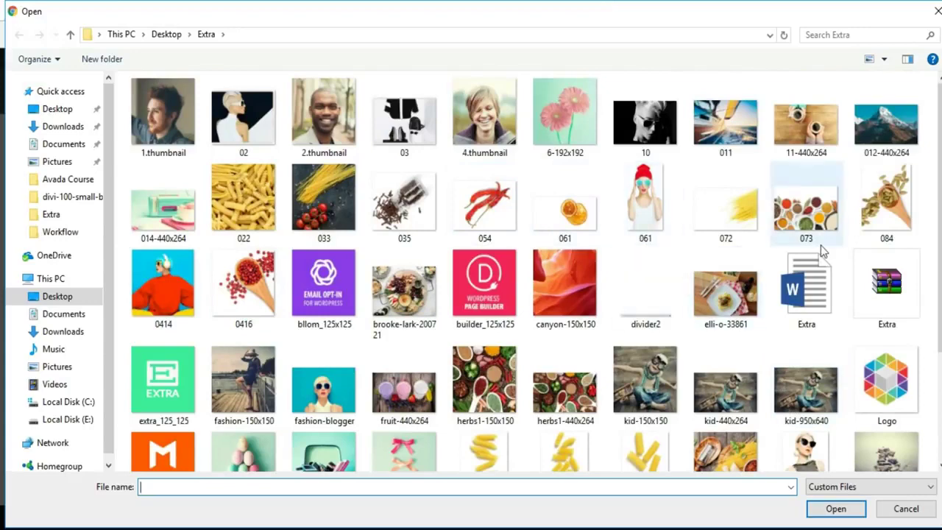
scroll(820, 245, down, 2)
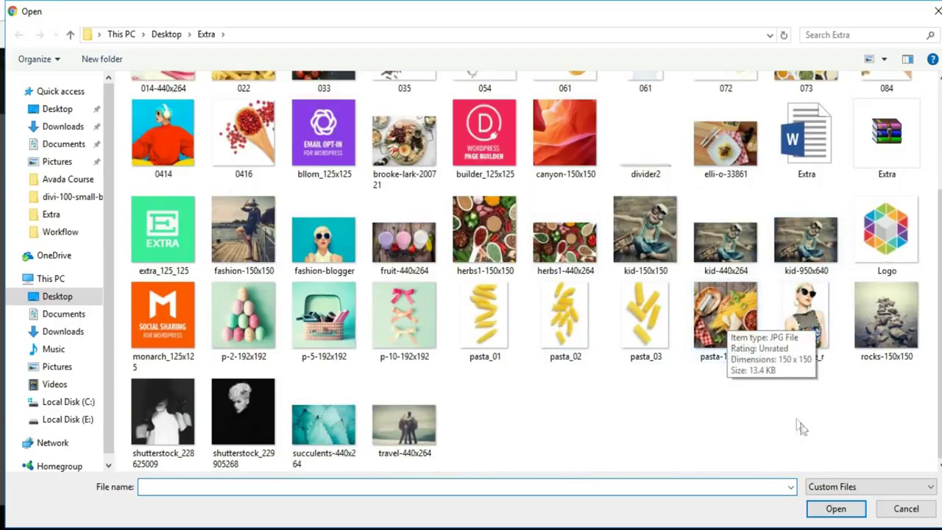
scroll(786, 418, up, 2)
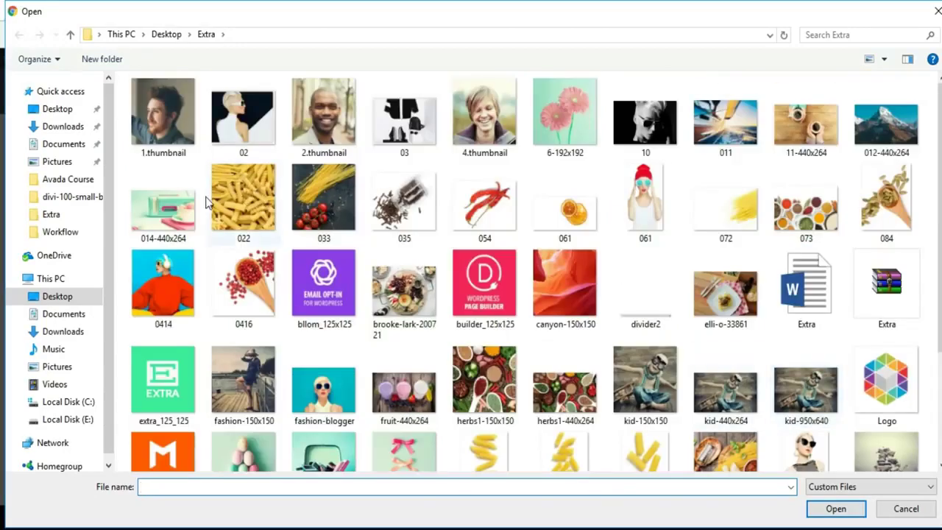
click(732, 146)
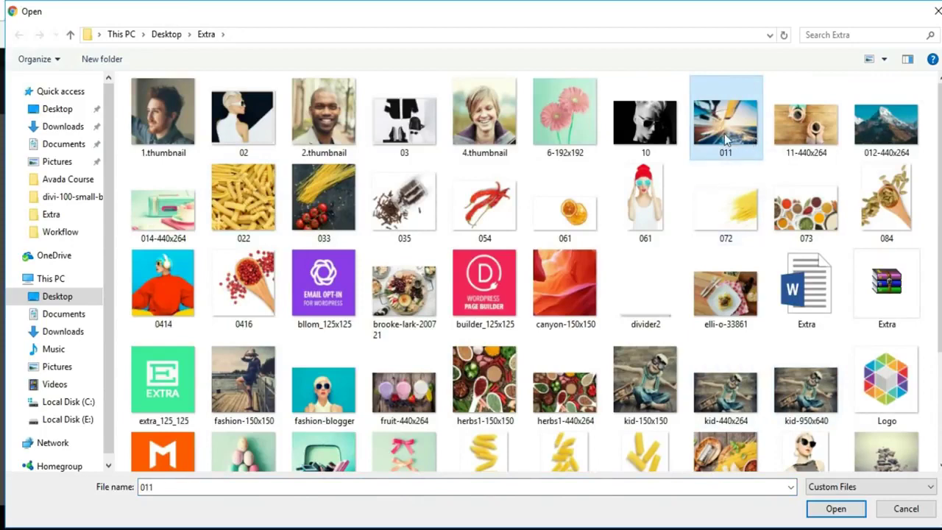
click(835, 508)
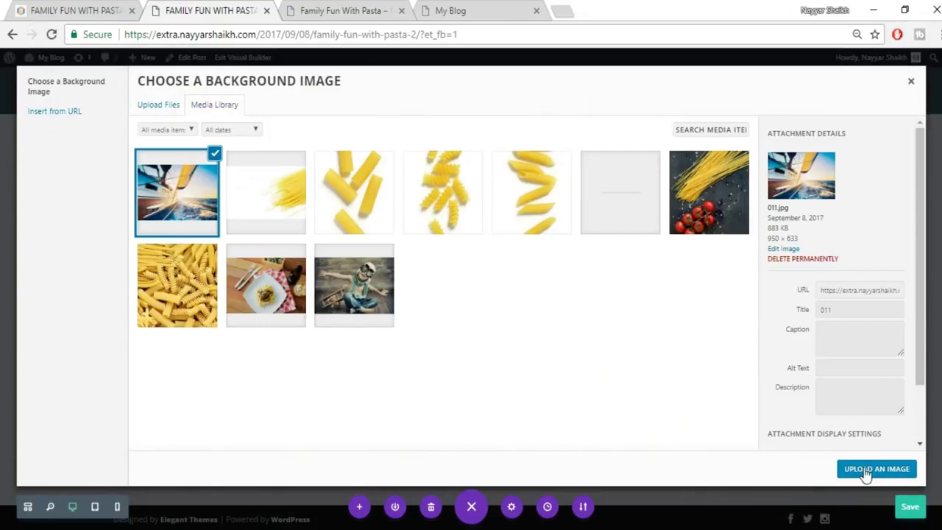
Apply the uploaded sailboat photo as the section background, save it, and reduce the top padding.
click(866, 471)
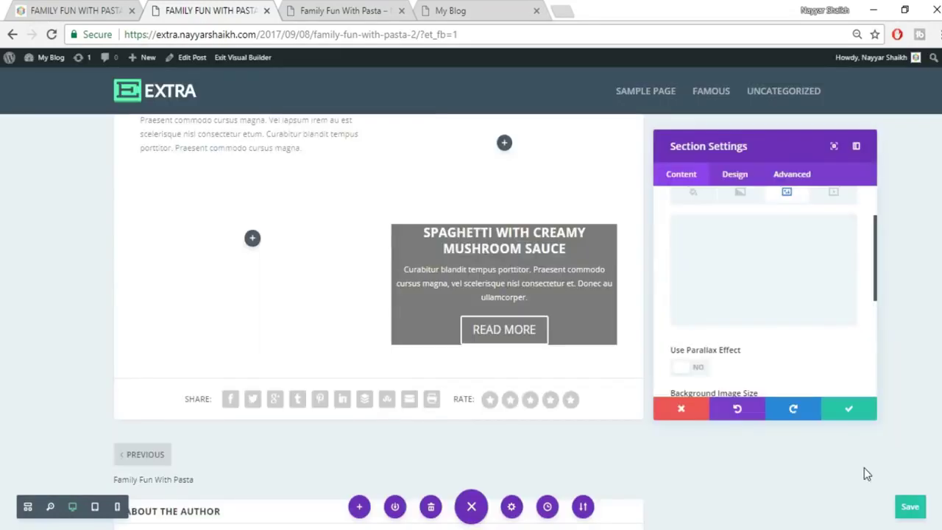
click(847, 409)
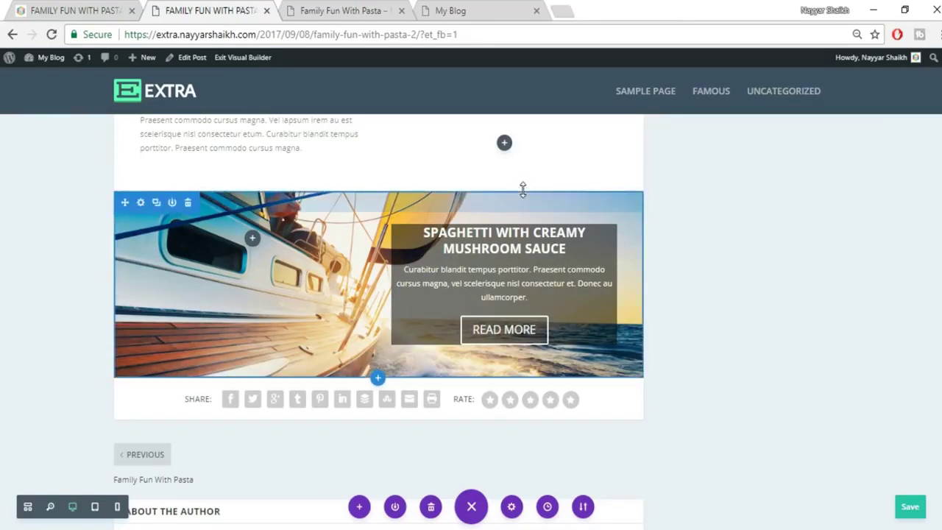
drag(513, 195, 515, 171)
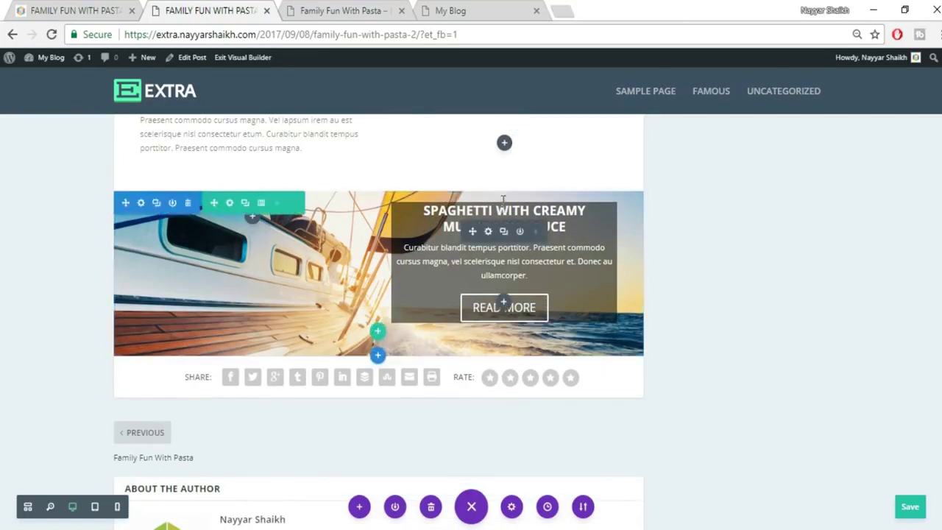
key(ctrl+s)
Shorten the section further by dragging its top and bottom padding smaller.
drag(506, 173, 509, 157)
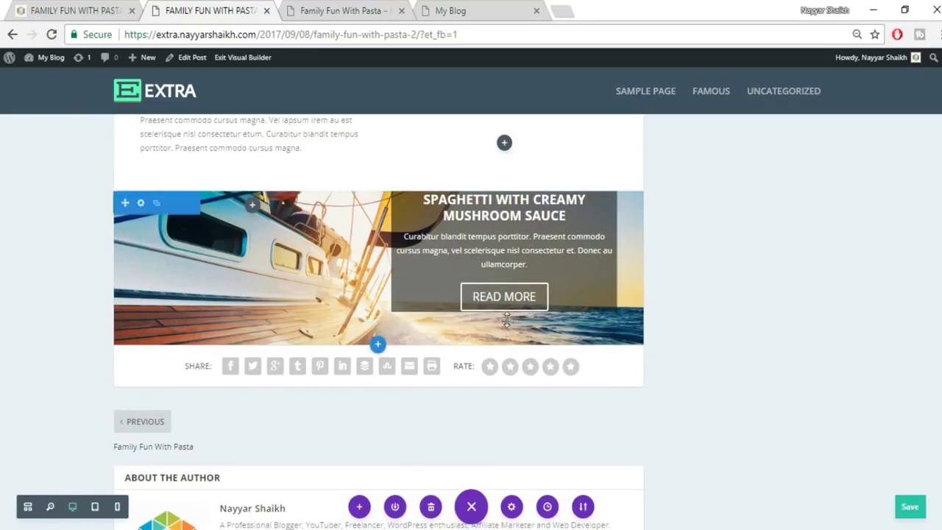
drag(504, 329, 517, 237)
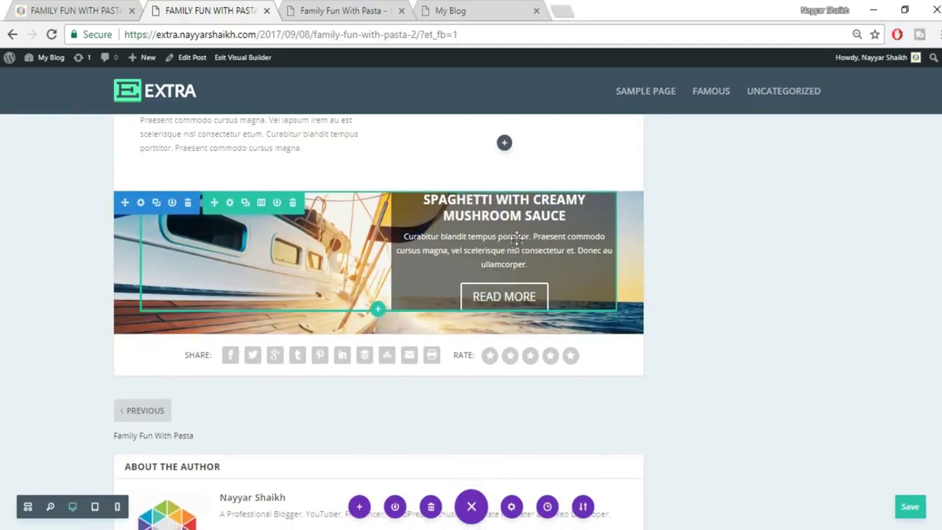
drag(523, 298, 525, 261)
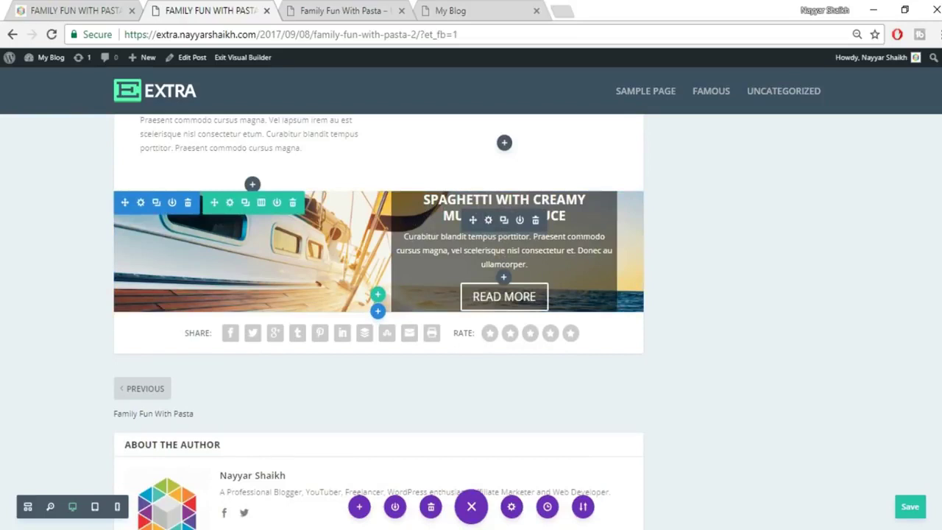
click(488, 219)
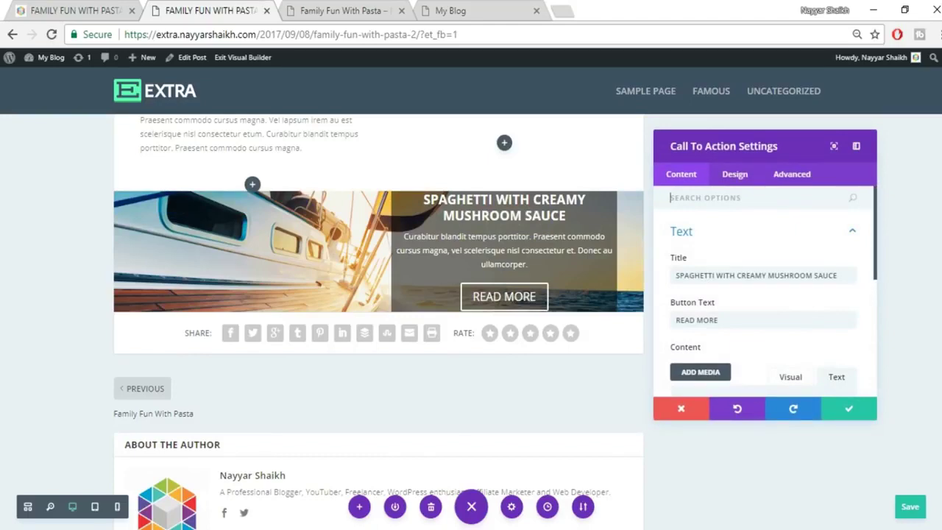
Set the Call To Action text orientation to Left.
click(64, 9)
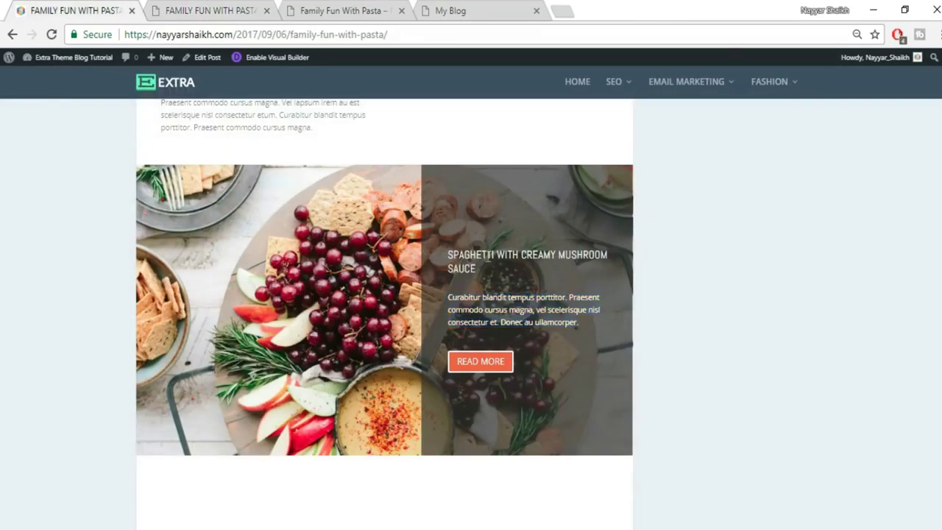
click(195, 10)
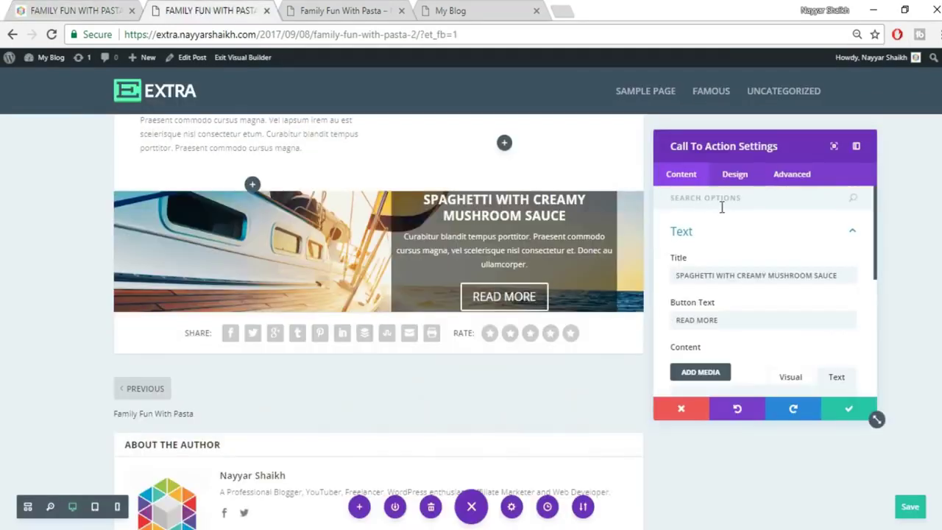
click(735, 176)
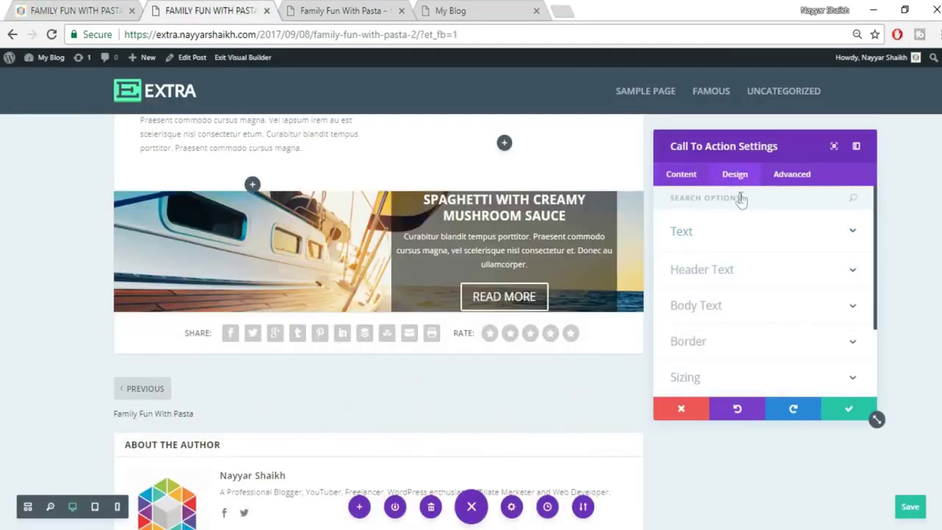
click(735, 241)
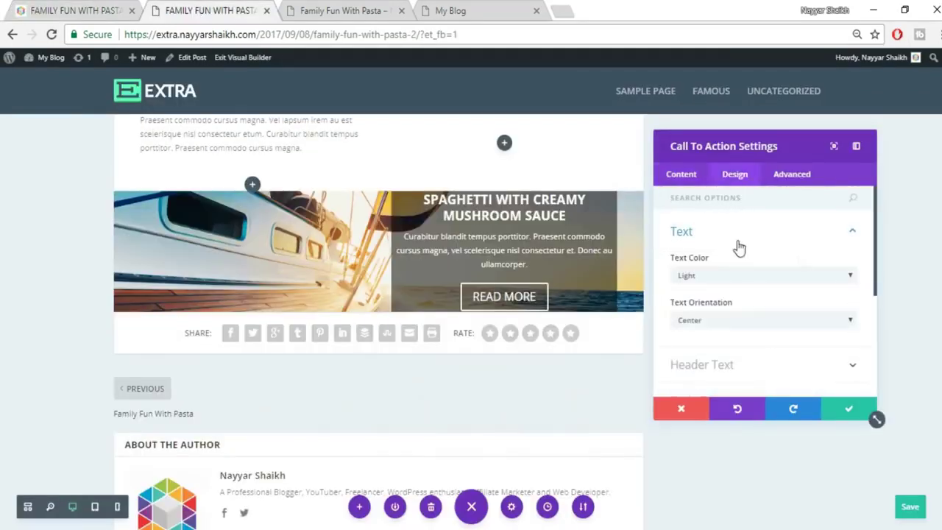
click(735, 321)
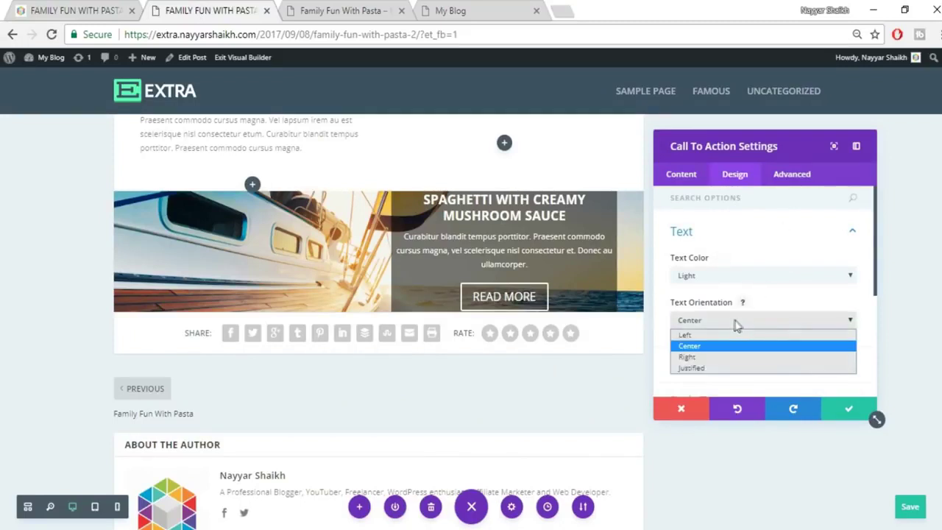
click(715, 336)
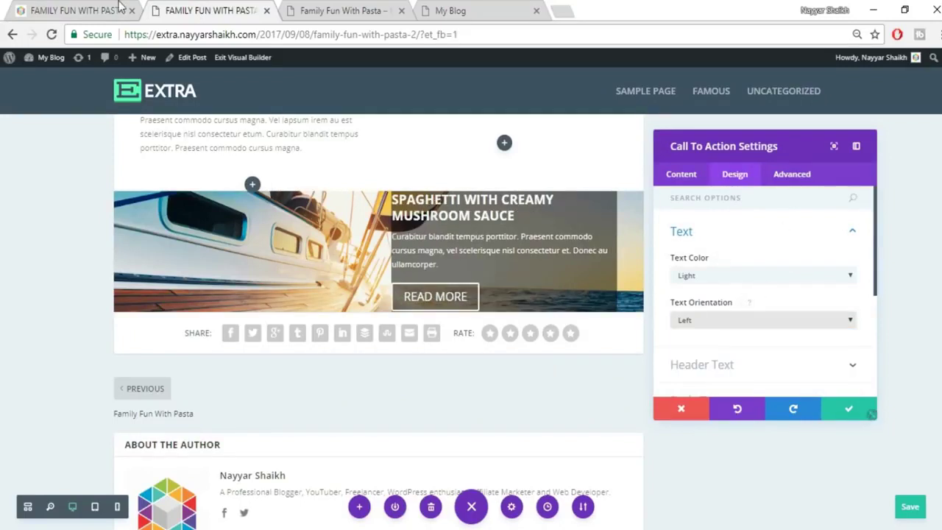
click(120, 6)
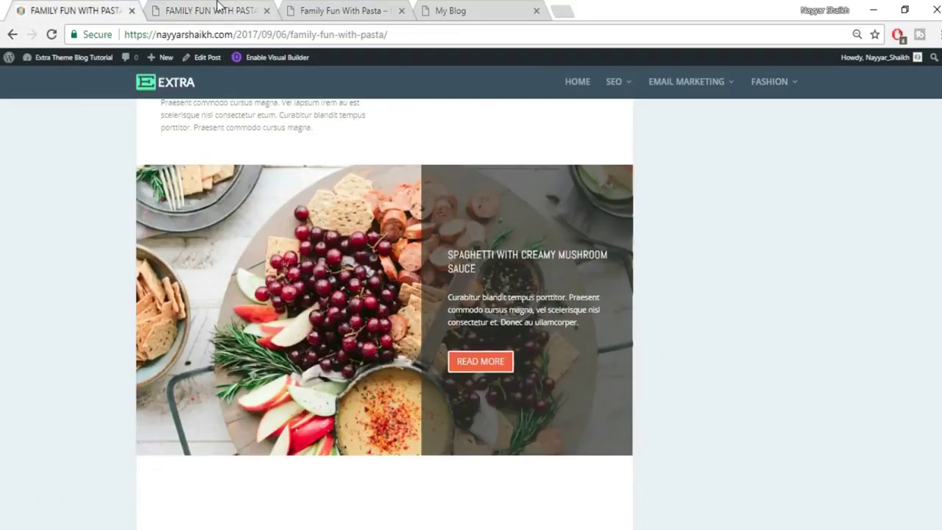
click(219, 7)
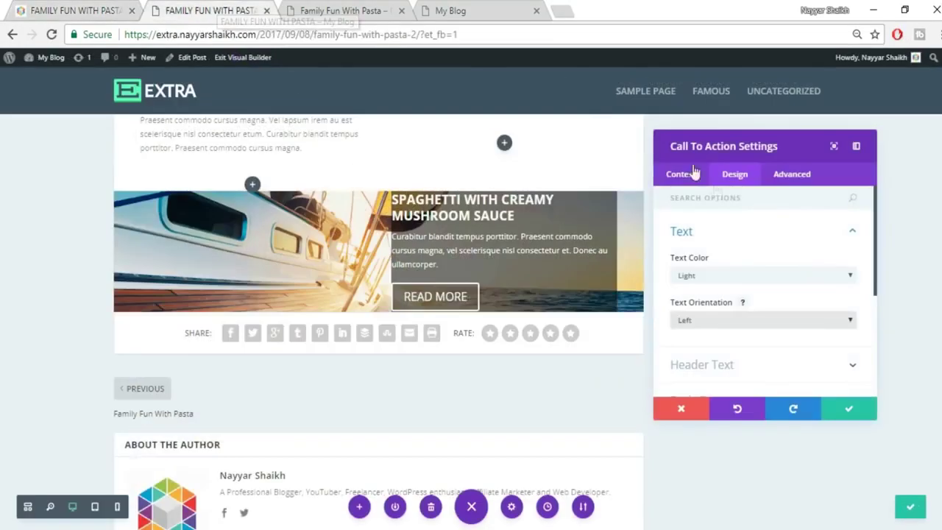
Set the Call To Action header font to Abel.
click(778, 245)
click(763, 271)
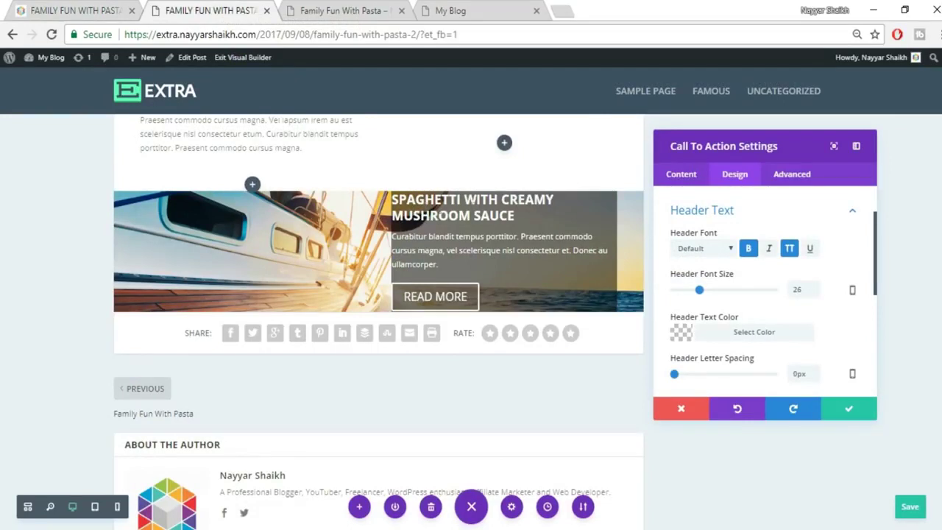
click(709, 249)
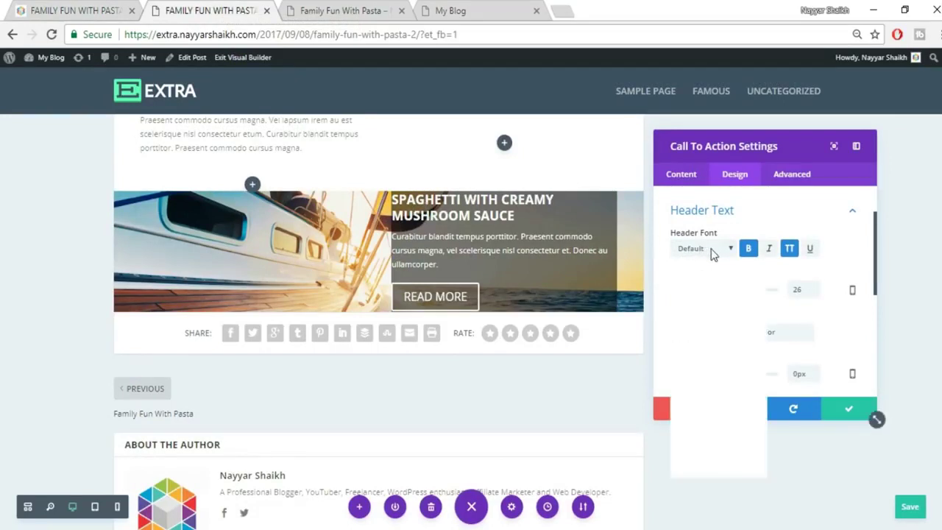
click(721, 275)
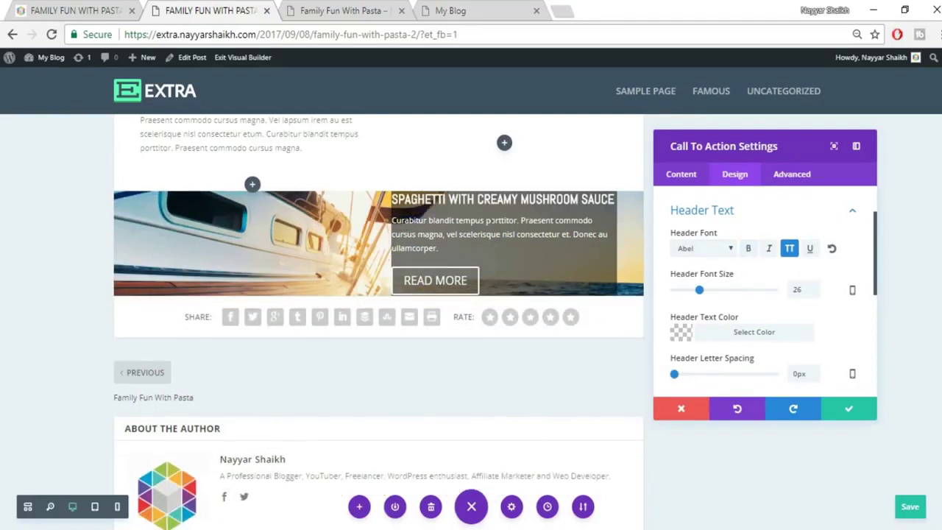
click(81, 9)
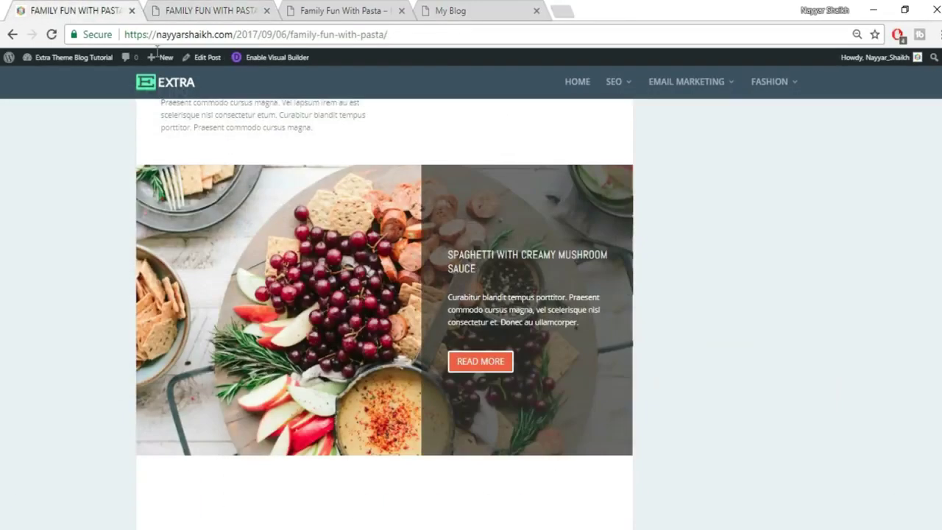
click(216, 9)
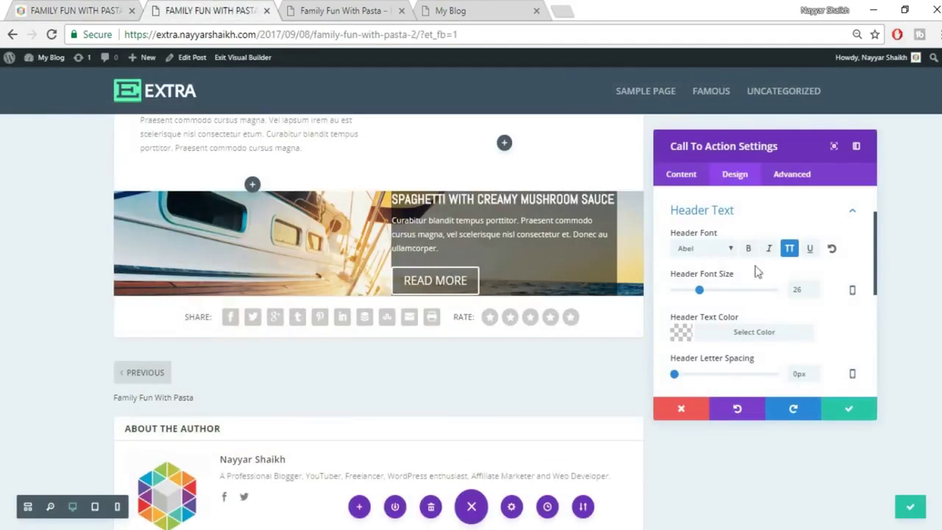
scroll(840, 323, down, 5)
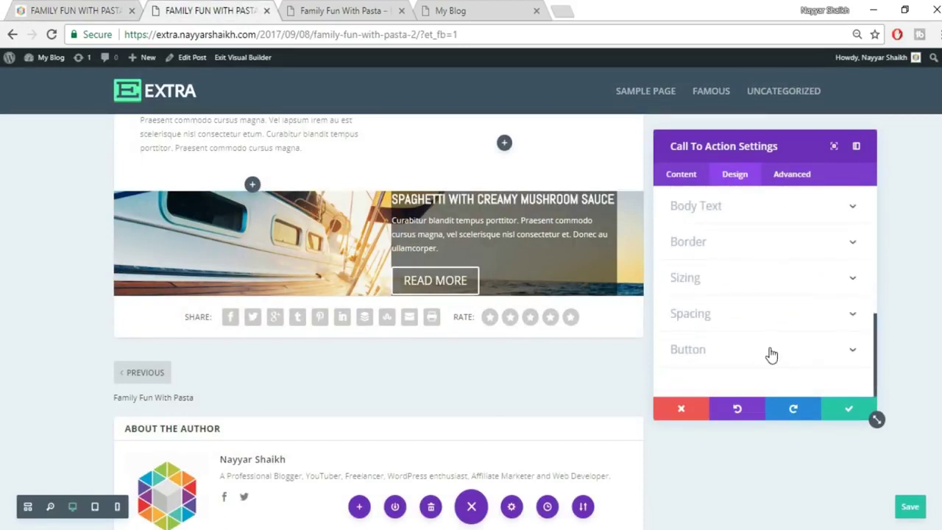
Enable custom styles for the READ MORE button and set its text size to 16px.
click(770, 354)
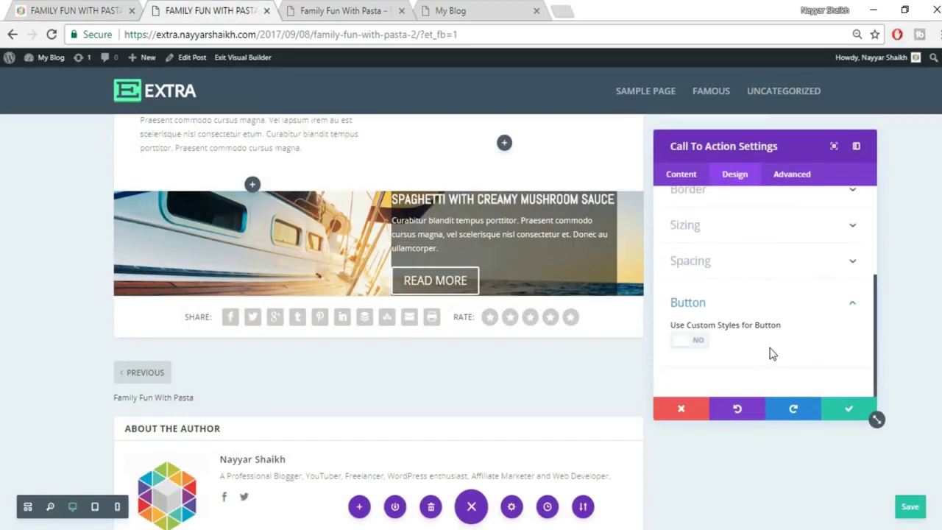
click(708, 344)
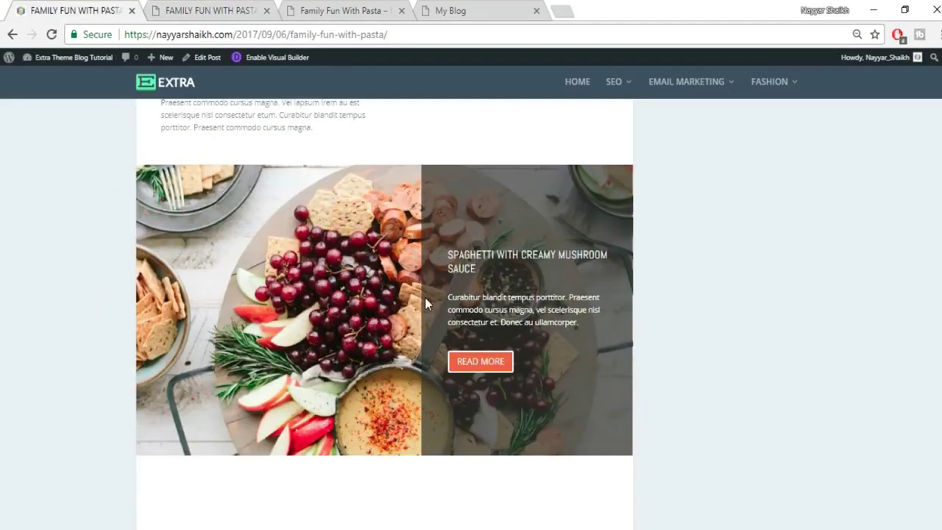
click(221, 11)
scroll(798, 312, down, 1)
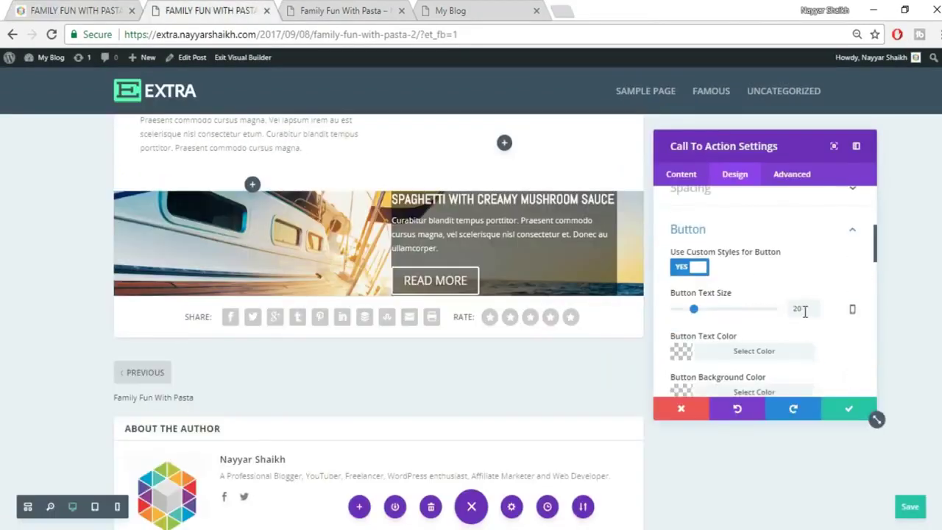
drag(807, 311, 784, 318)
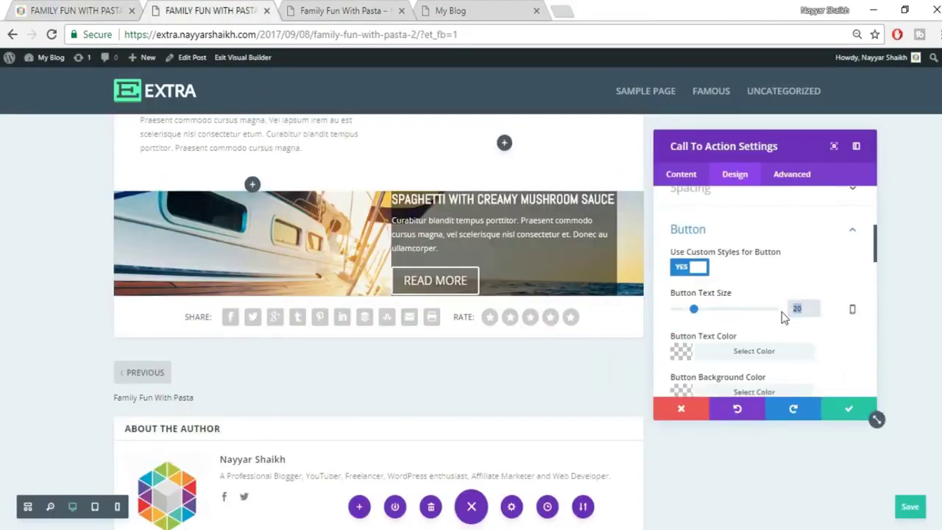
text(16px)
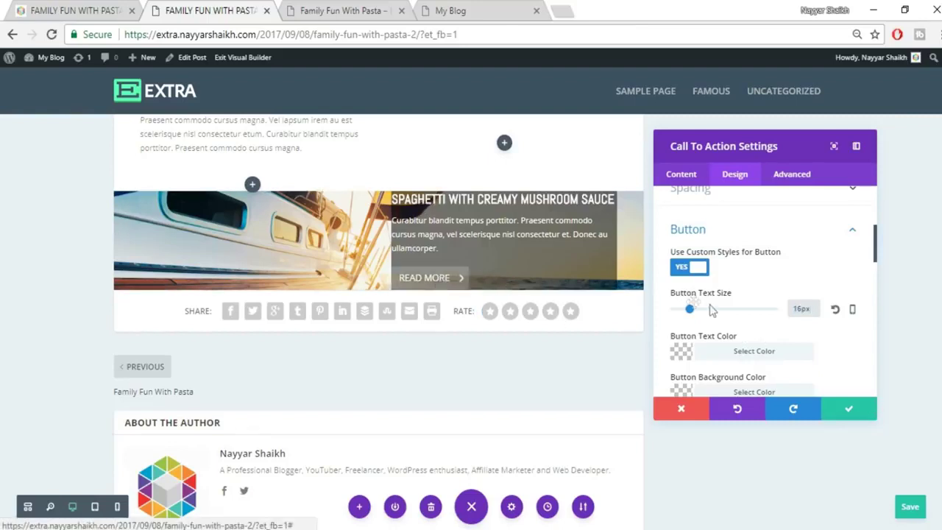
Give the READ MORE button a red #e02b20 background colour.
scroll(800, 351, down, 2)
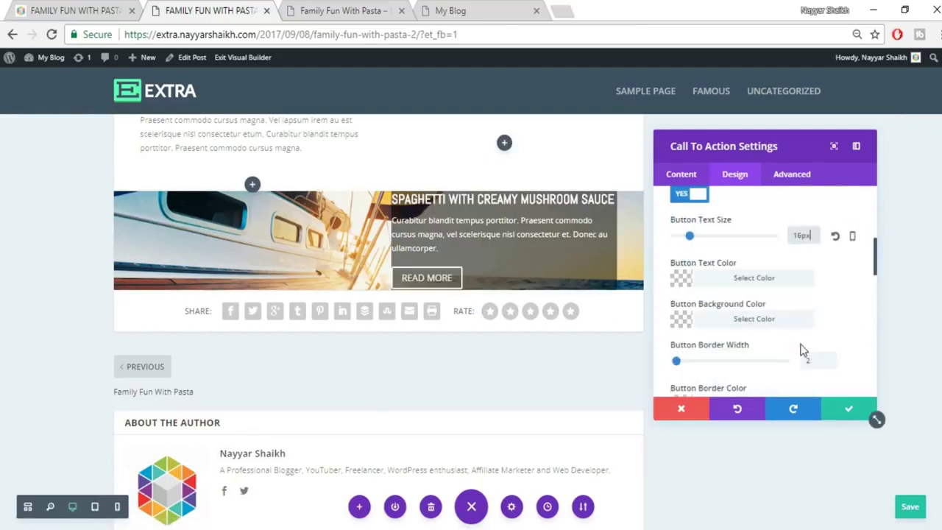
click(762, 324)
scroll(801, 313, down, 3)
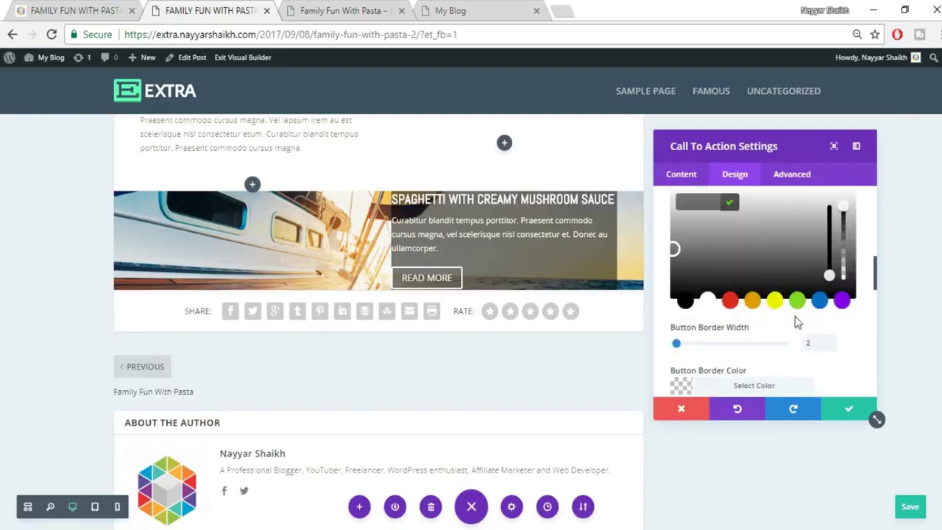
click(732, 307)
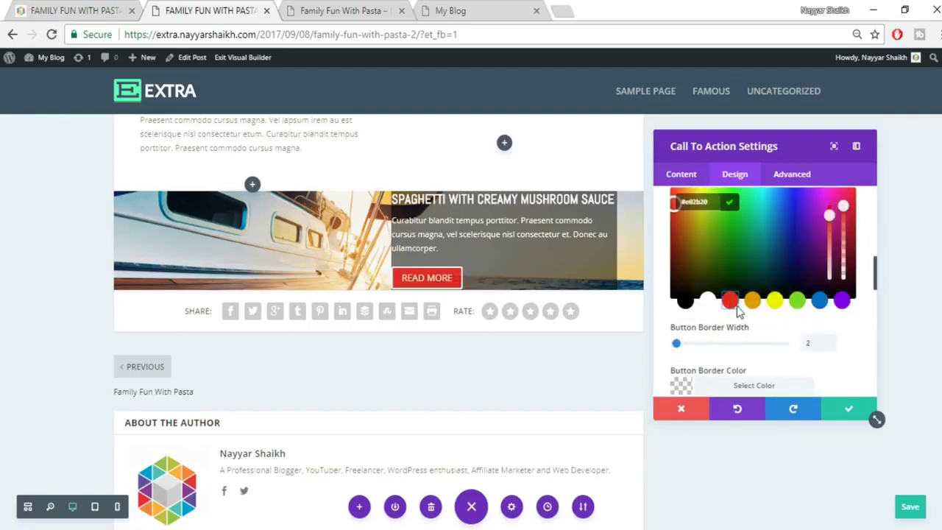
click(862, 242)
scroll(857, 248, up, 2)
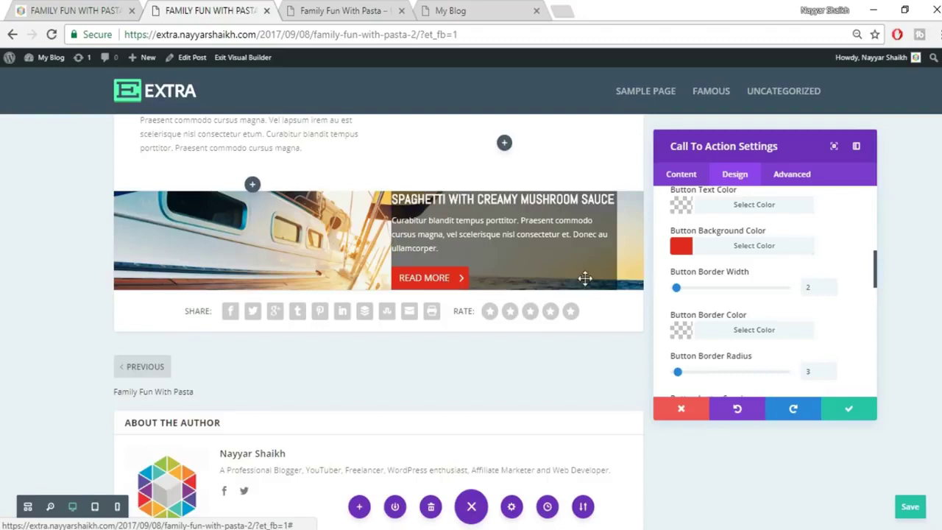
scroll(853, 272, up, 5)
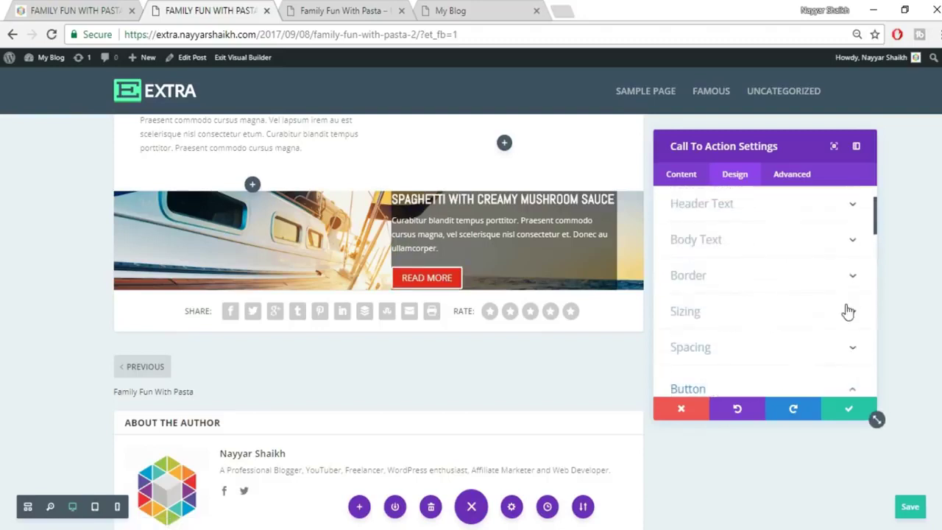
scroll(847, 318, down, 2)
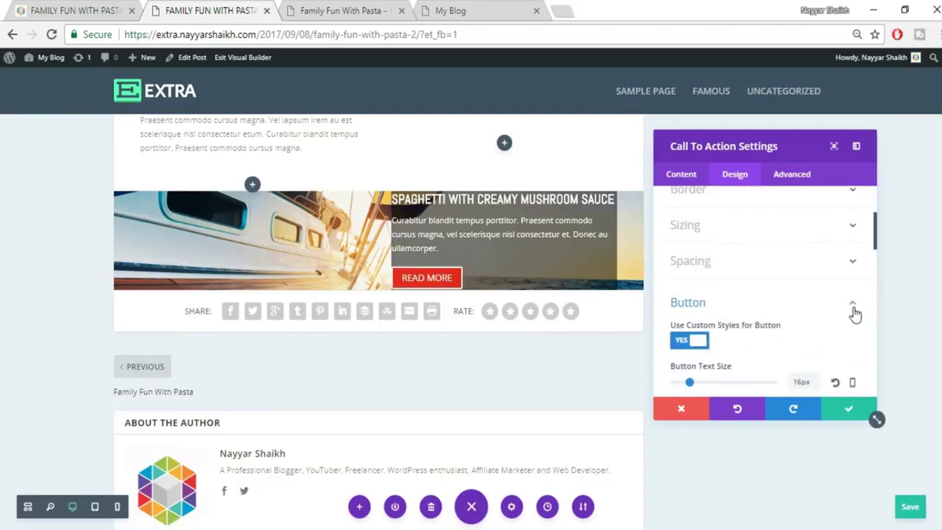
click(852, 308)
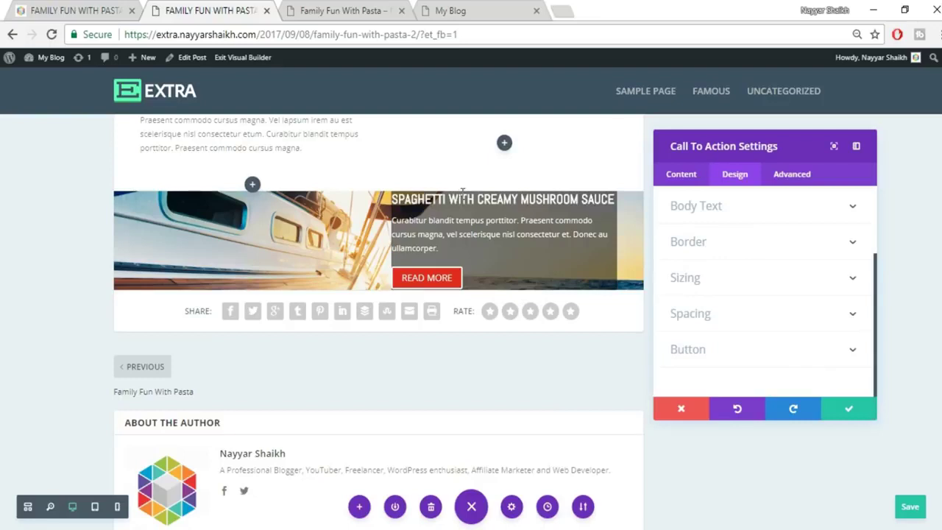
click(816, 314)
Pad the call to action 100px top and bottom, 30px left, clear right padding, and save.
click(686, 300)
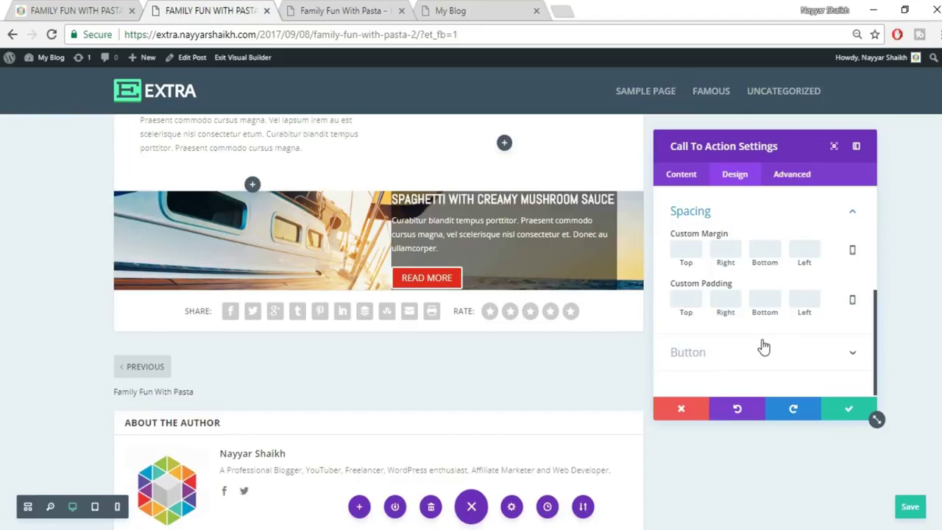
text(100)
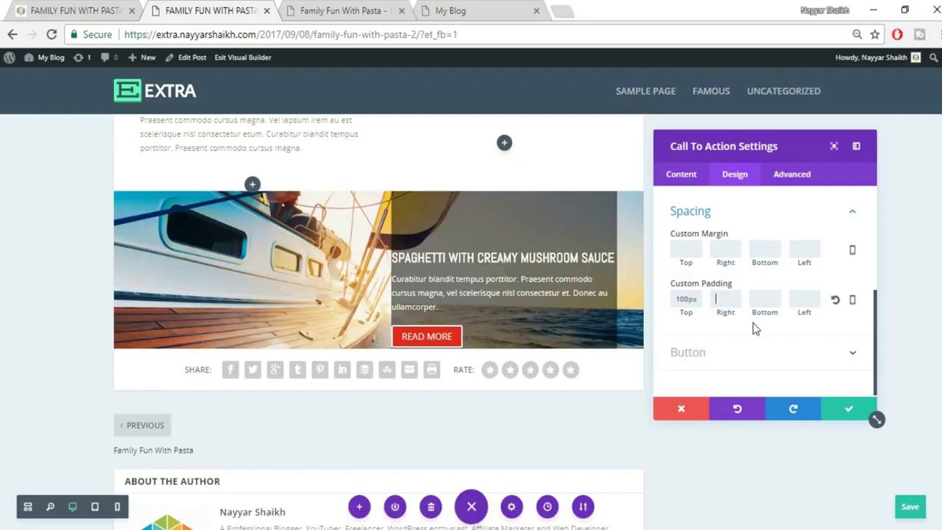
text(30)
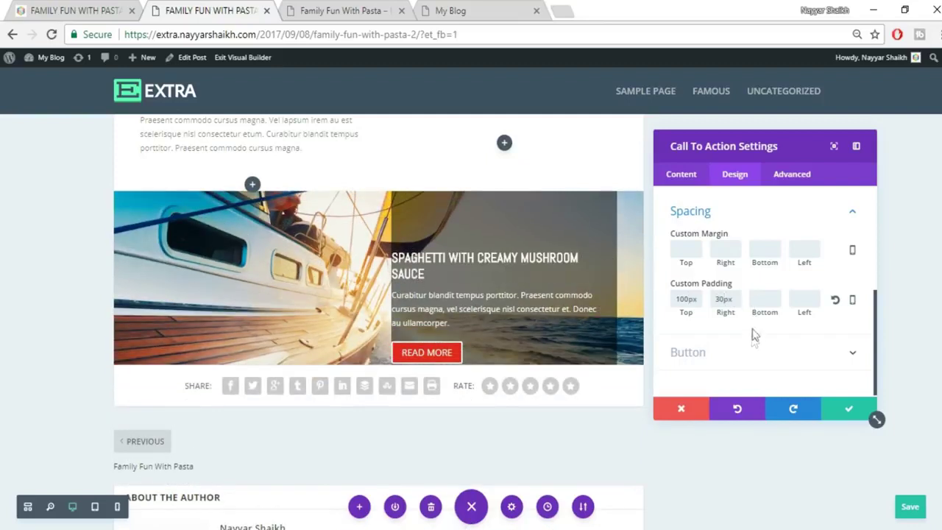
click(804, 298)
text(30)
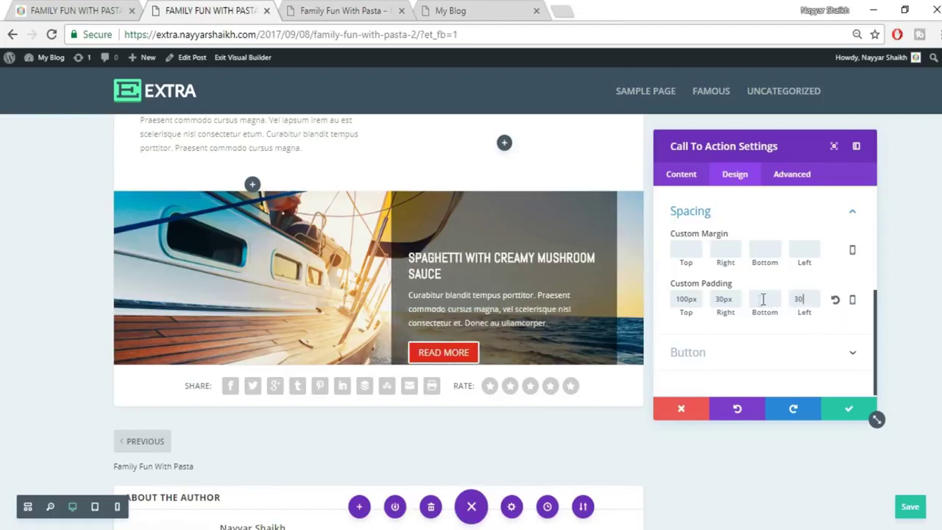
click(765, 299)
text(100)
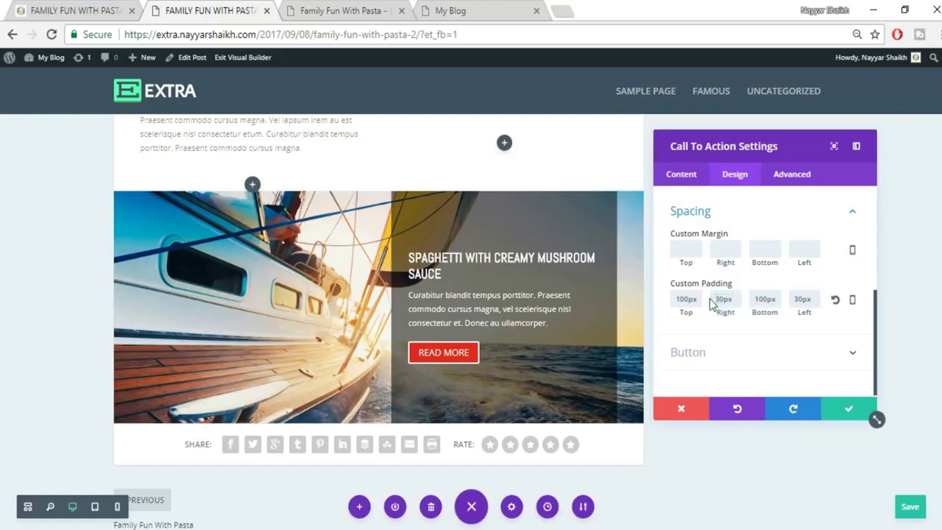
double_click(732, 300)
key(BackSpace)
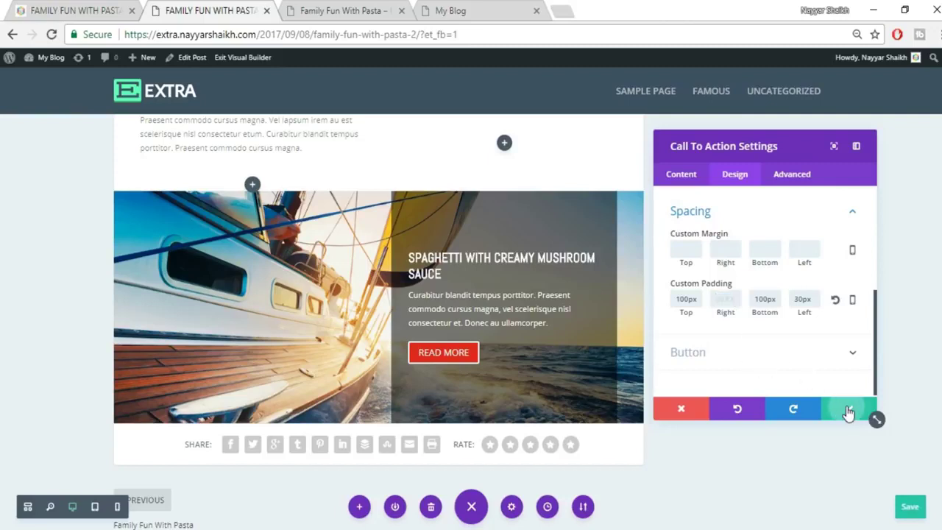
click(847, 412)
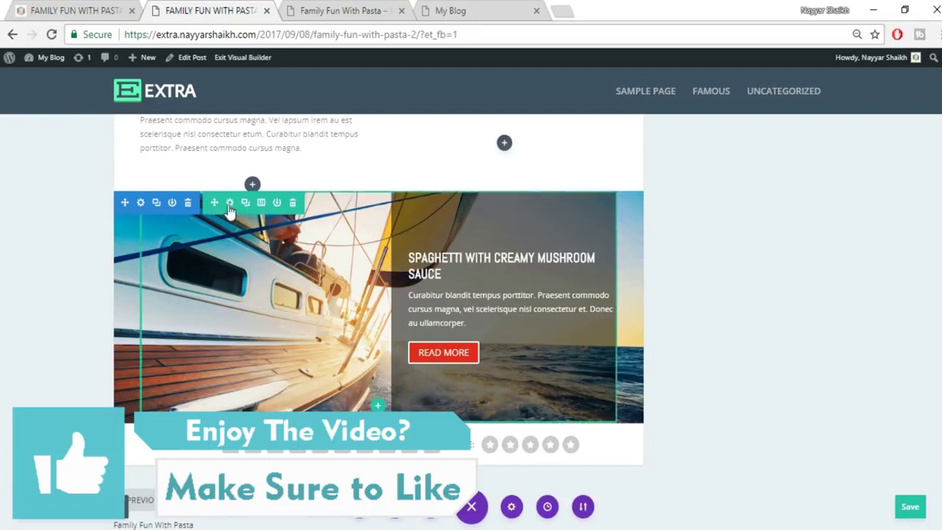
Set the row's Custom Margin Right to 0, close its settings, and save the post.
click(229, 204)
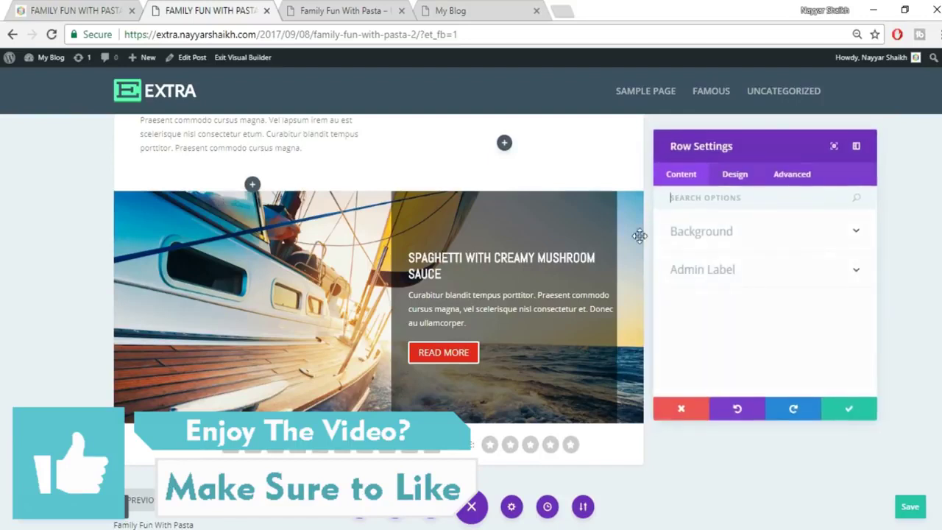
click(734, 175)
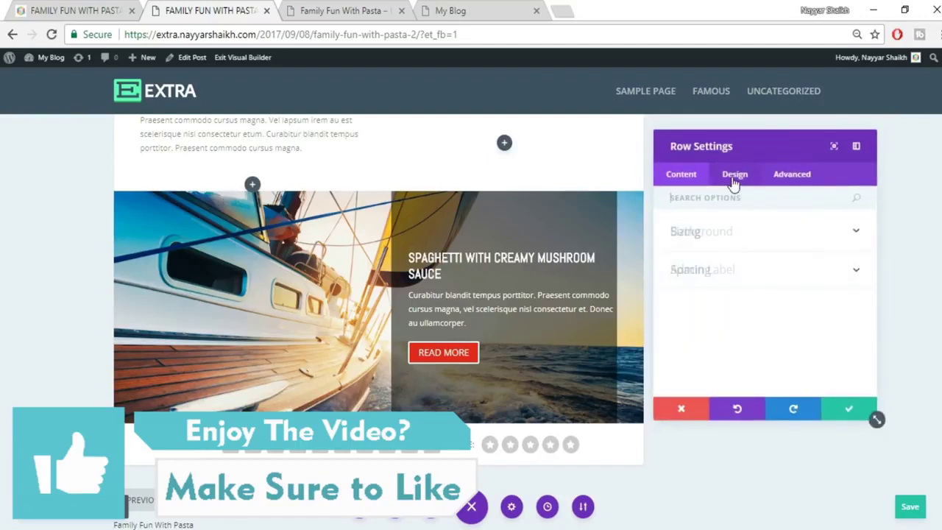
click(758, 278)
scroll(761, 269, down, 1)
scroll(805, 304, up, 1)
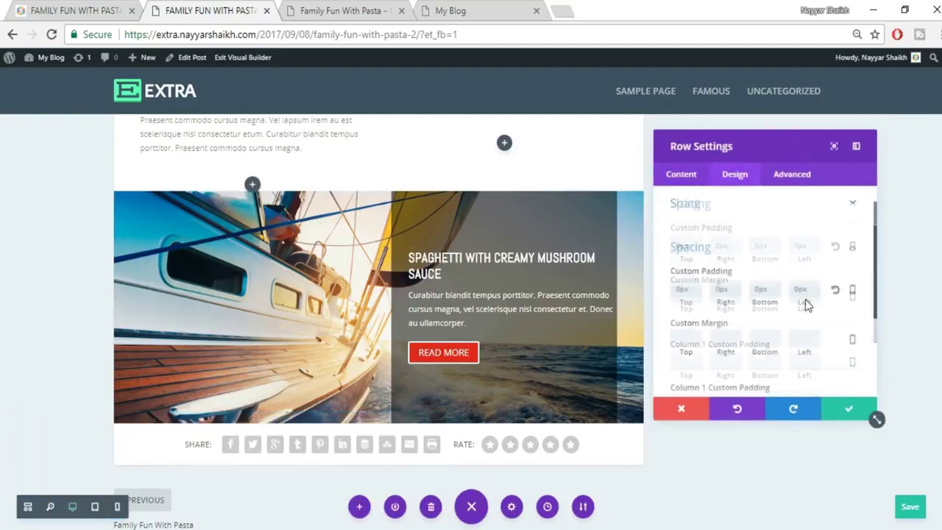
scroll(805, 299, down, 1)
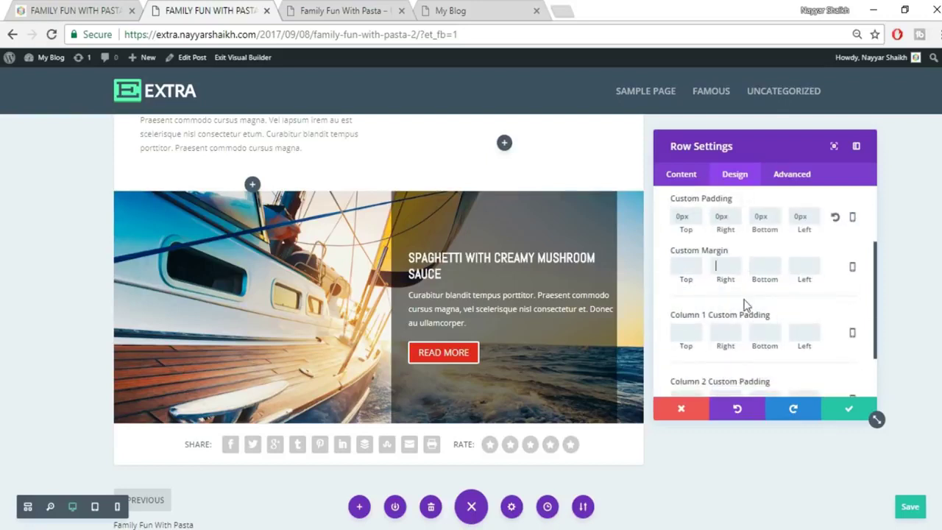
text(0)
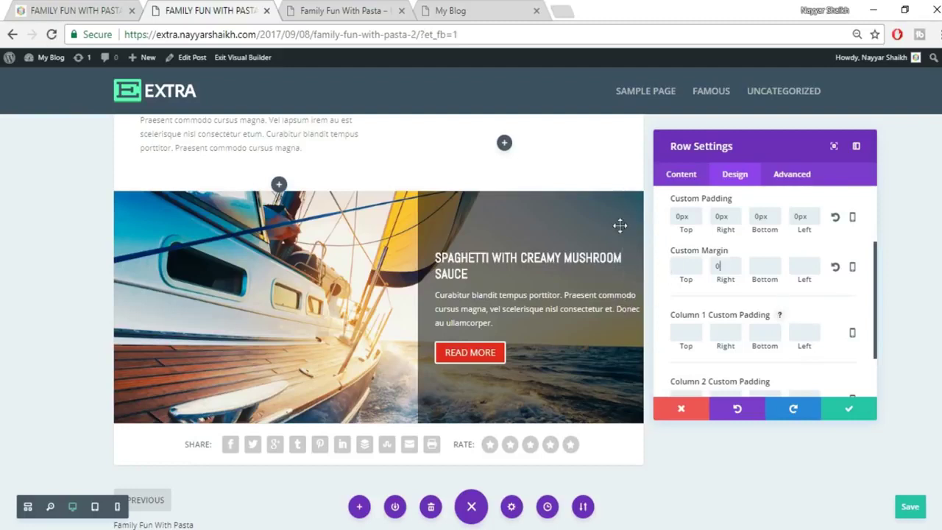
click(850, 409)
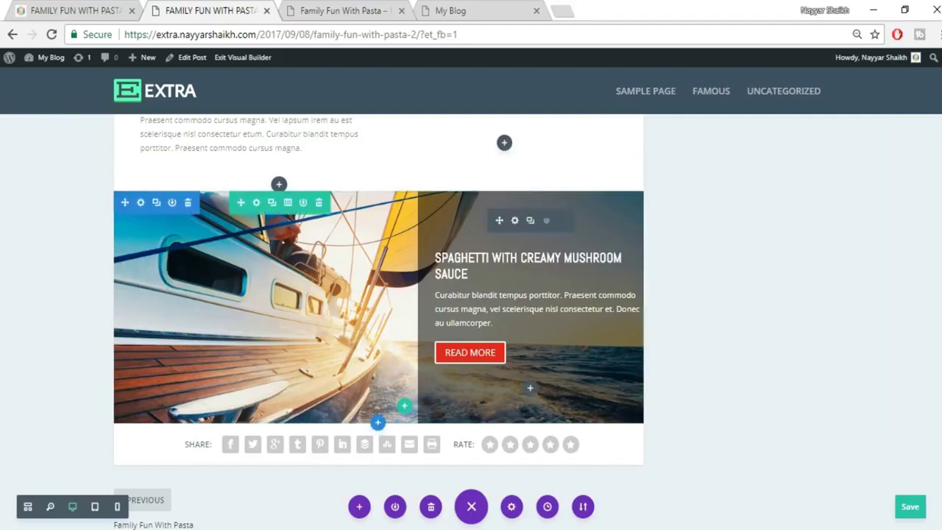
key(ctrl+s)
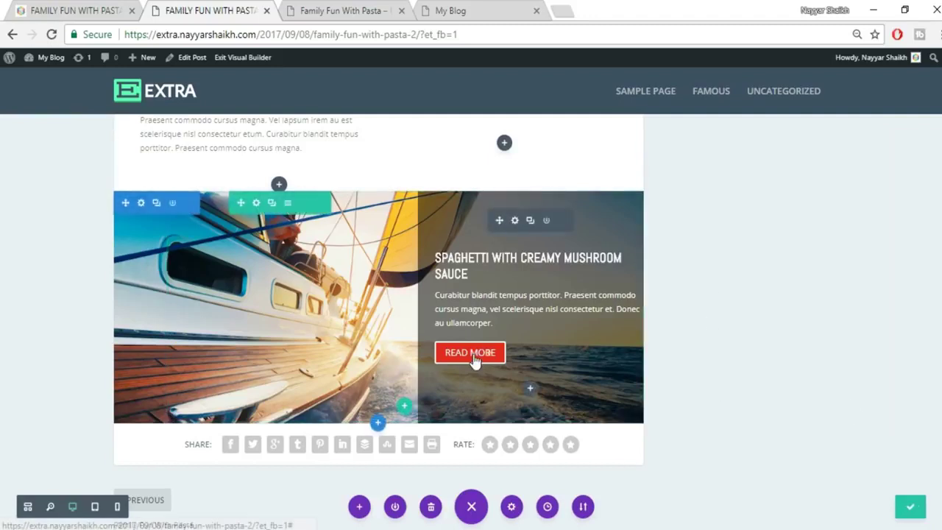
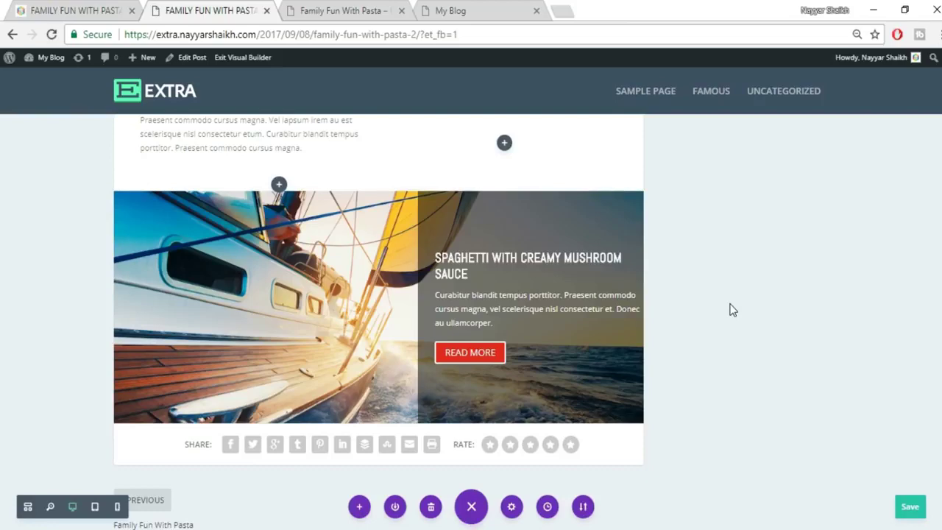
Compare the builder page with the published reference post.
click(96, 9)
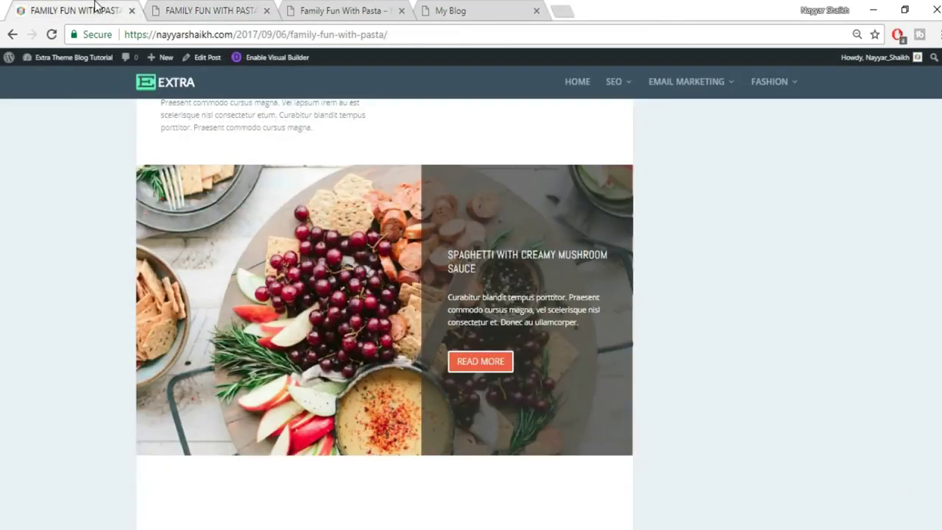
scroll(741, 233, down, 5)
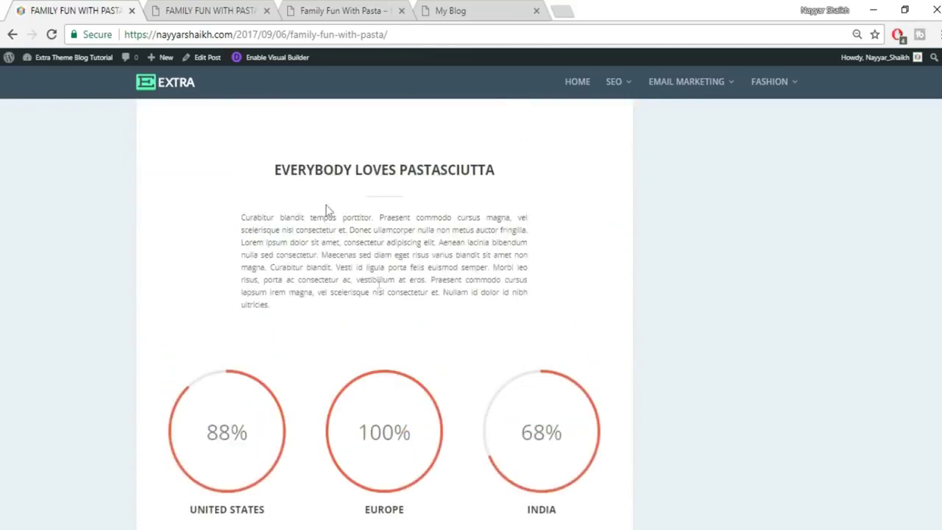
click(208, 11)
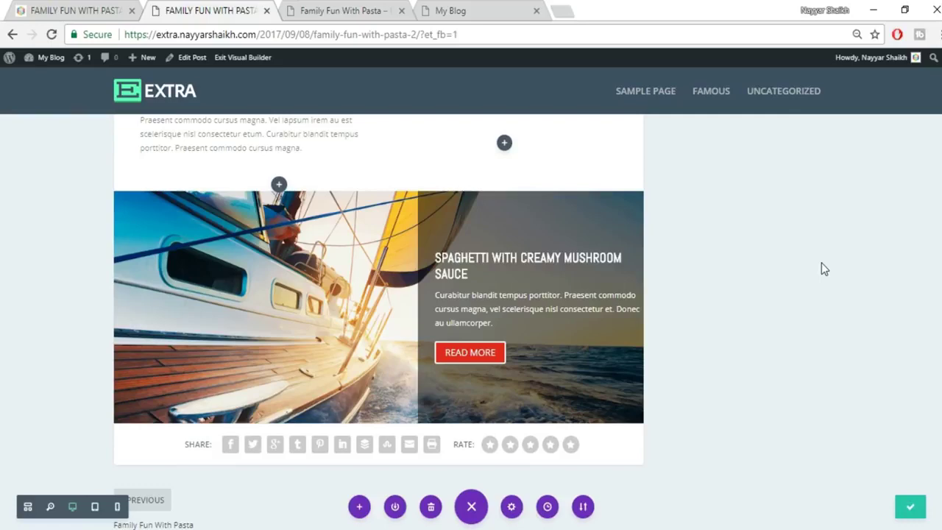
click(78, 10)
click(218, 7)
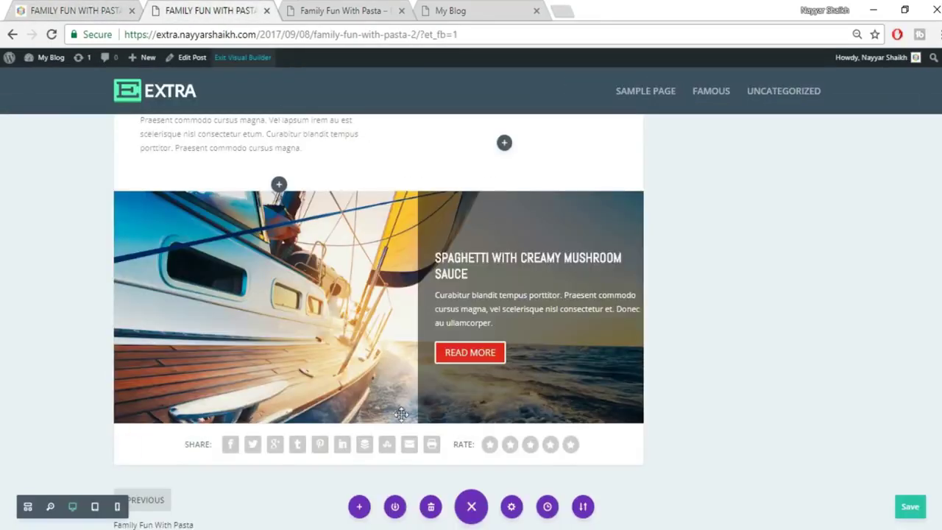
Add a regular section below the boat image card.
mouse_move(373, 424)
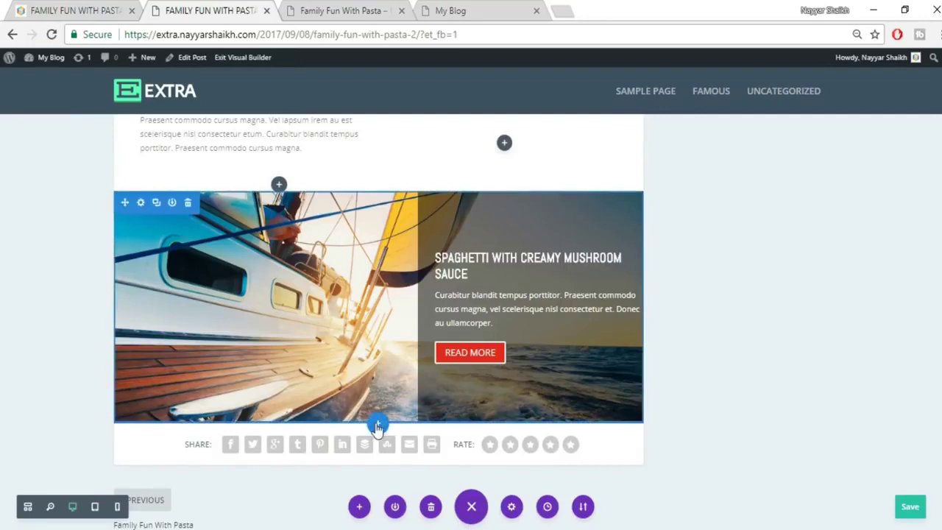
click(376, 425)
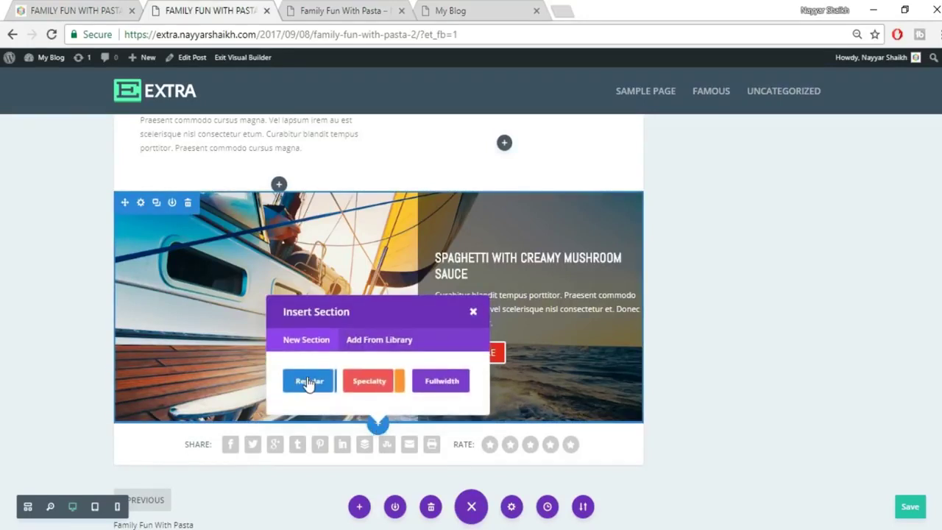
click(308, 381)
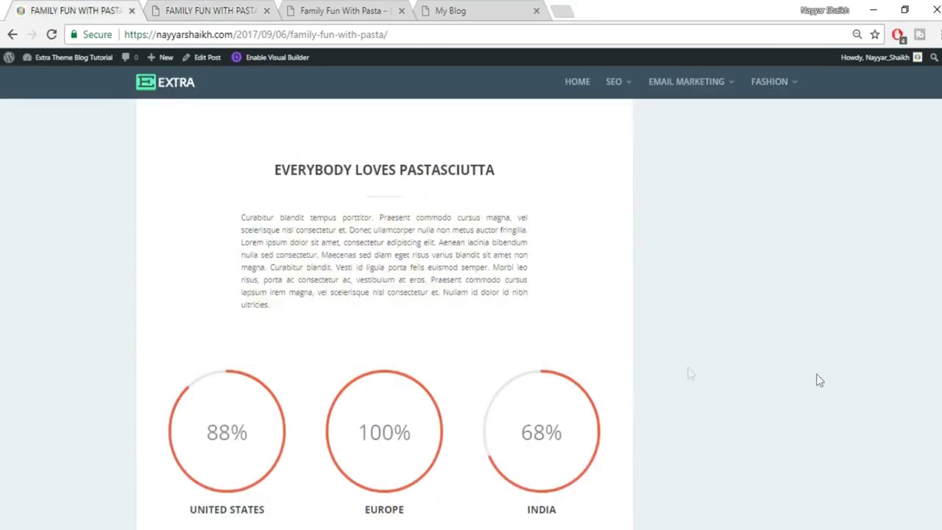
Copy the reference heading, then give the new section a one-column row with a Text module.
drag(276, 180, 543, 183)
key(ctrl+c)
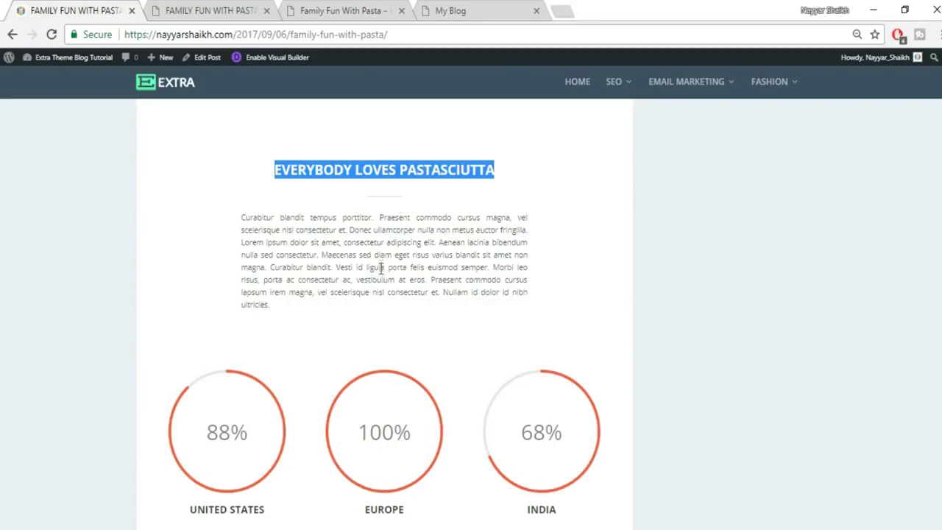
click(262, 7)
click(309, 328)
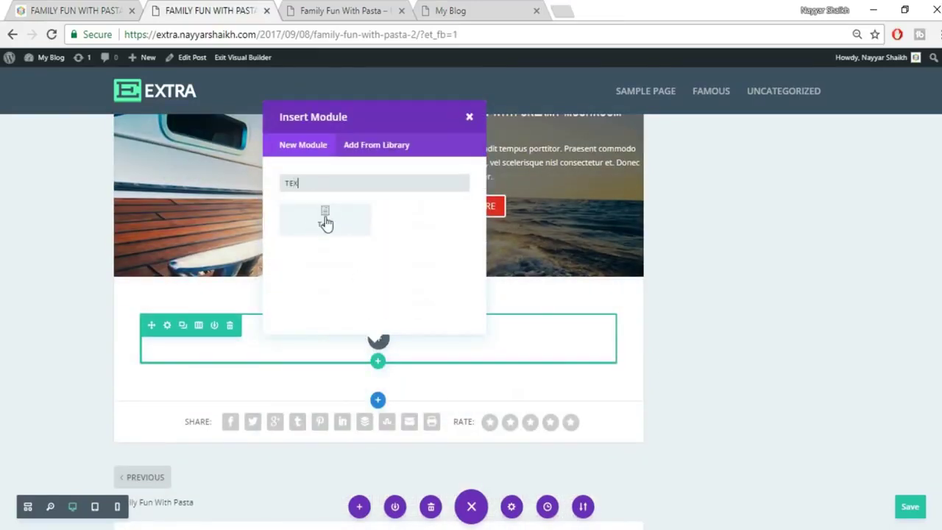
click(326, 218)
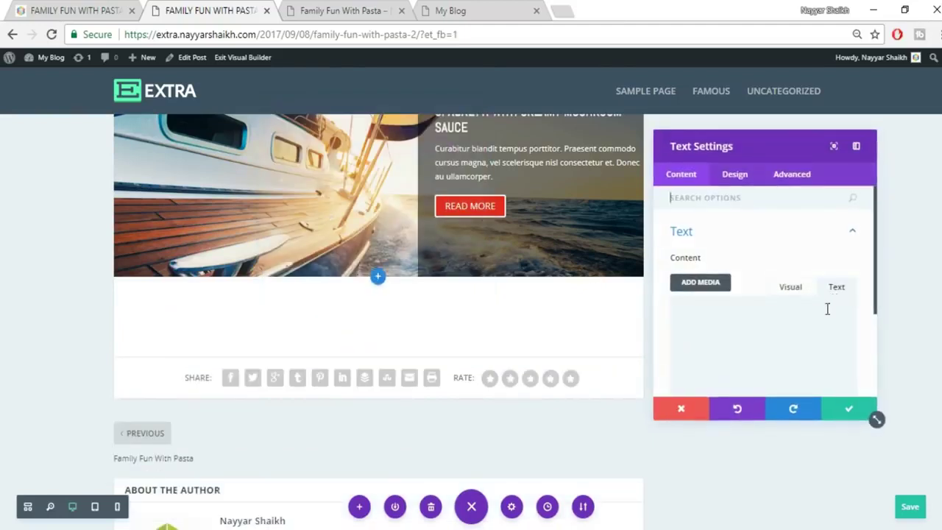
Paste 'EVERYBODY LOVES PASTASCIUTTA' as the text, center it, and set font size 25.
key(ctrl+v)
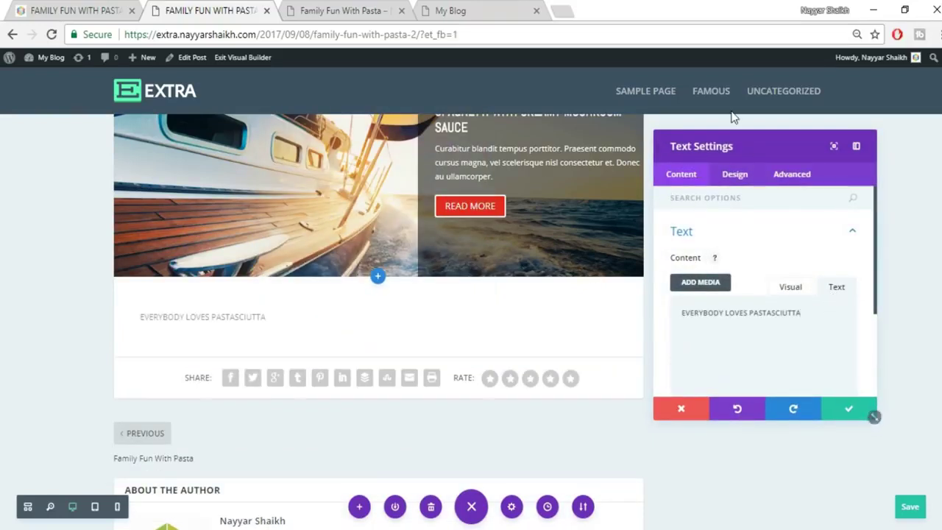
click(730, 175)
click(751, 236)
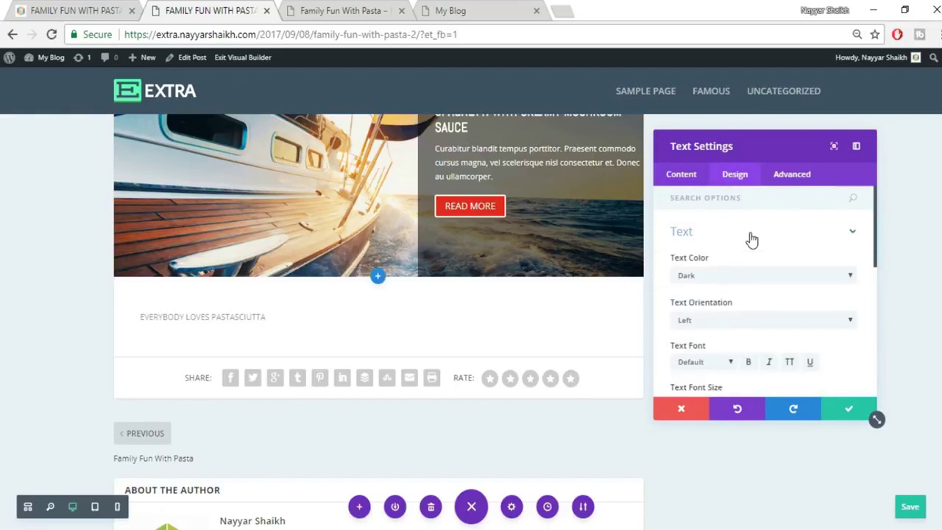
scroll(761, 313, down, 1)
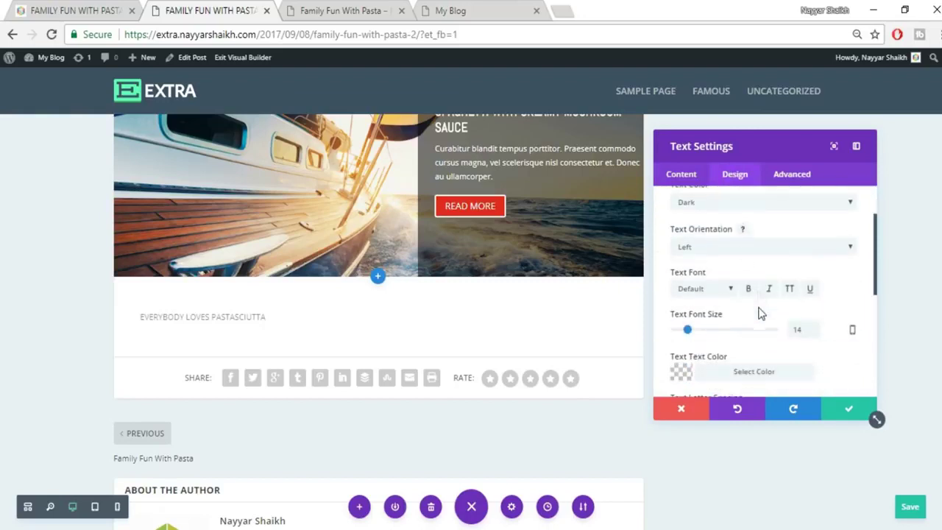
click(736, 244)
click(728, 274)
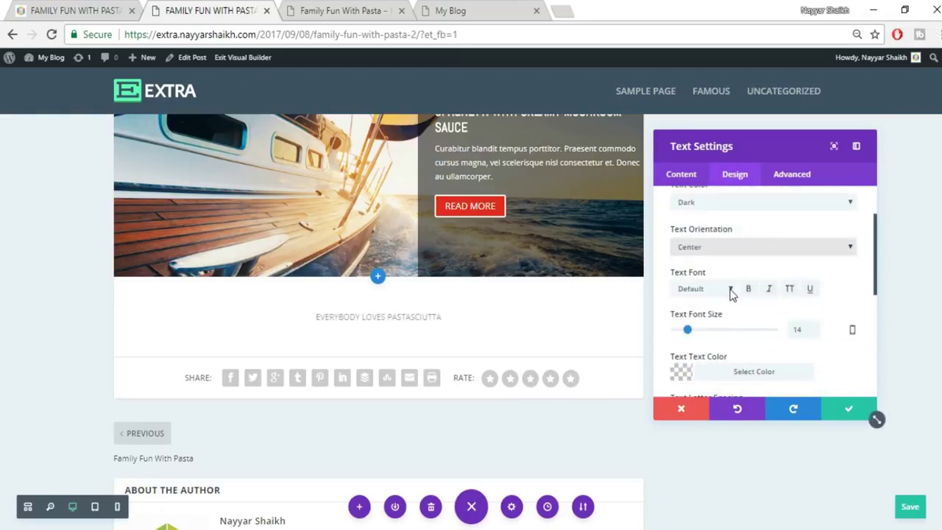
drag(805, 329, 774, 335)
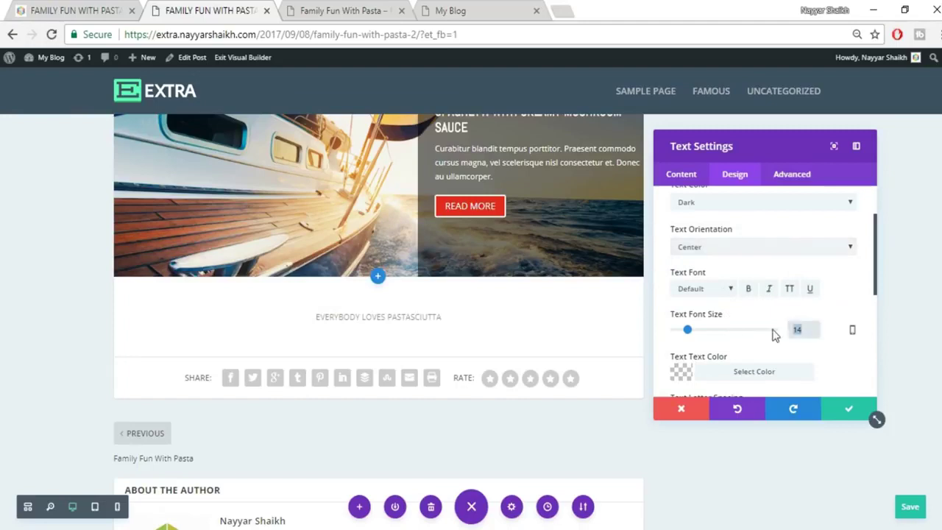
text(25)
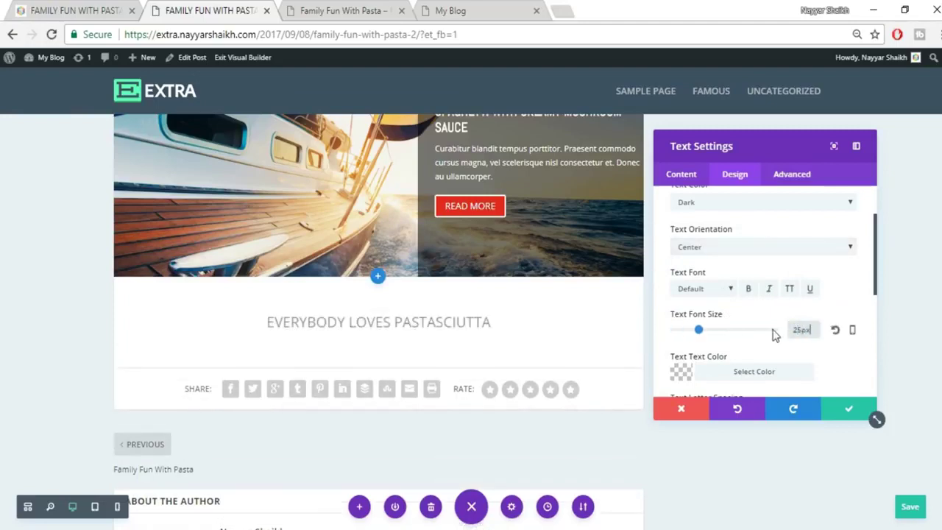
Colour the heading black with slightly lowered opacity and make it bold.
scroll(739, 309, down, 1)
click(739, 298)
scroll(807, 338, down, 2)
click(684, 355)
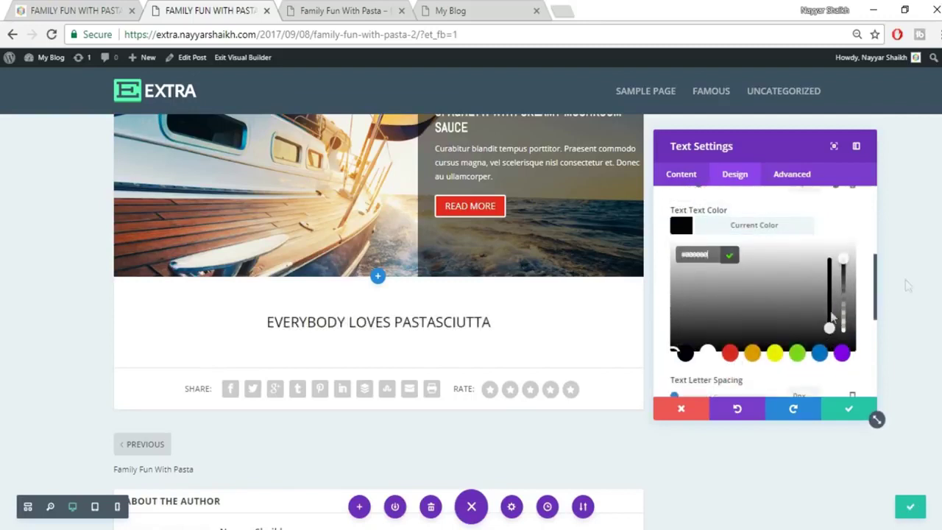
drag(846, 275, 845, 271)
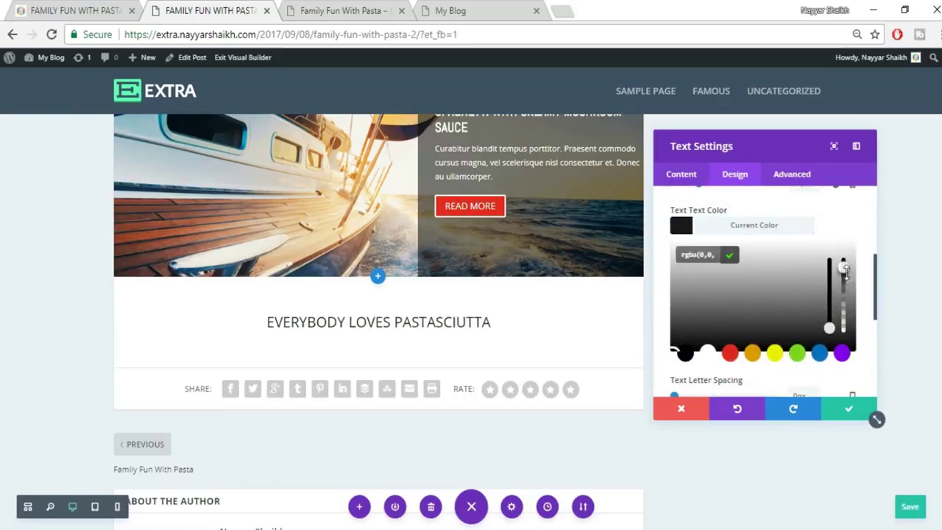
click(785, 230)
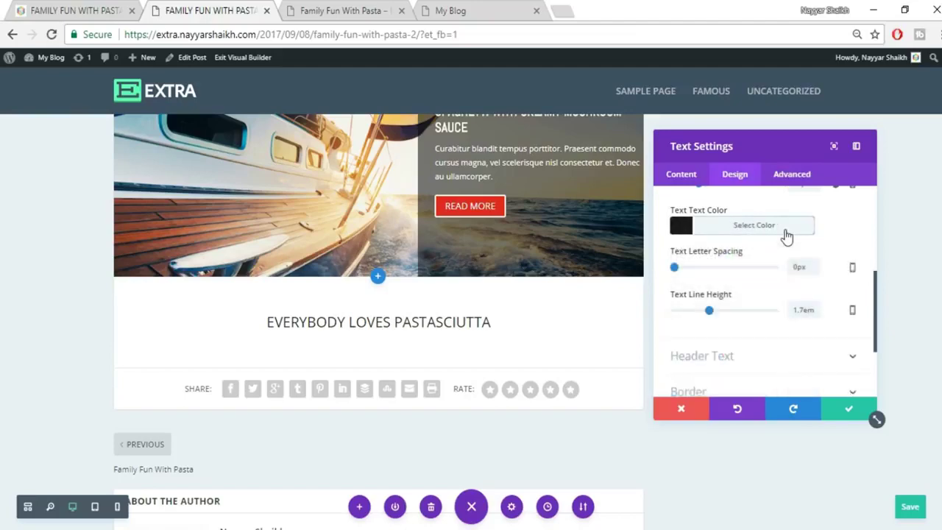
click(92, 8)
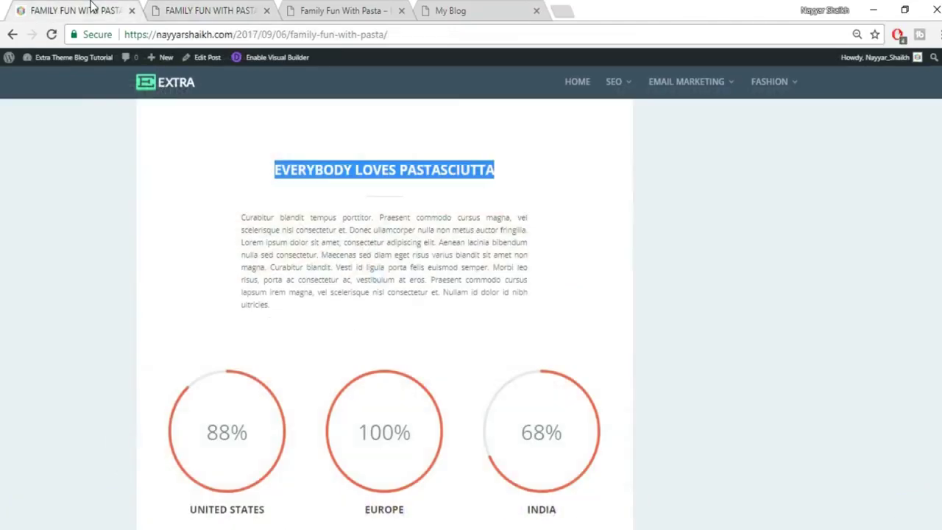
click(473, 237)
click(249, 8)
scroll(847, 265, up, 2)
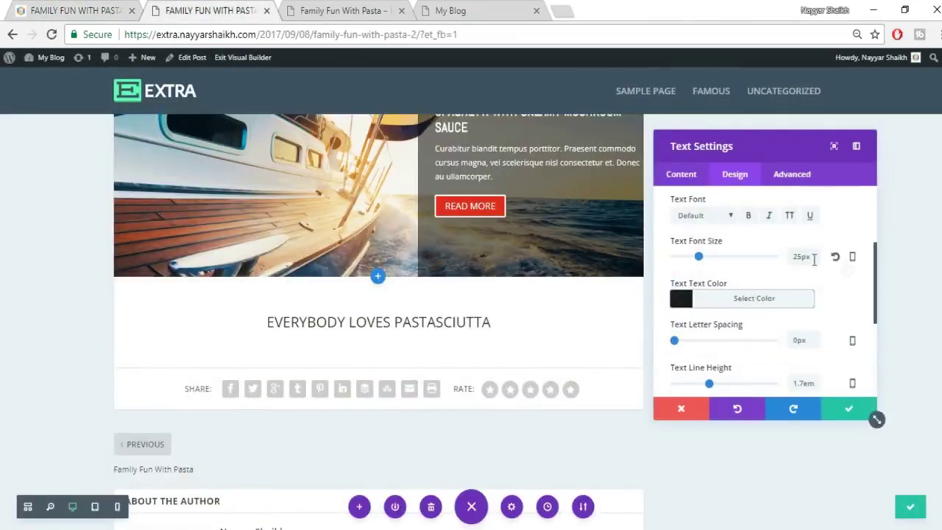
click(750, 217)
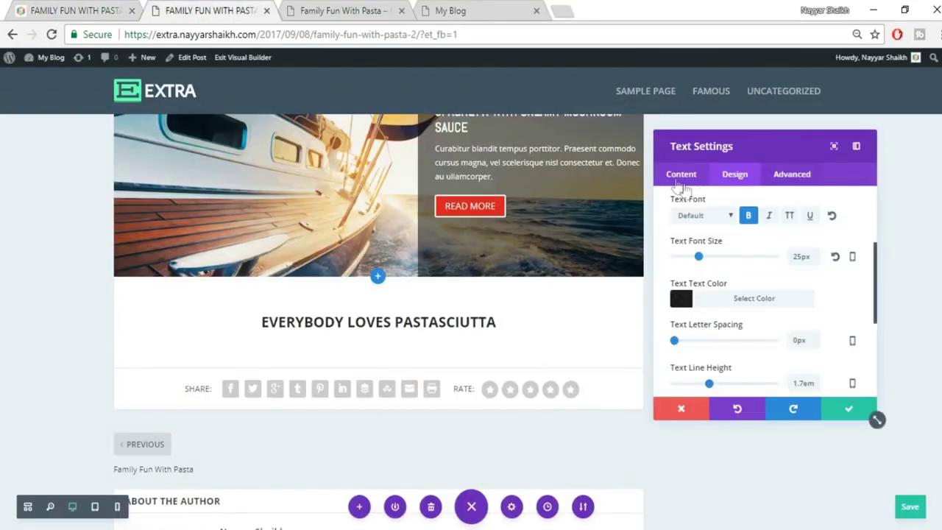
Insert the divider2 image below the heading in the Visual editor and save the module.
click(695, 177)
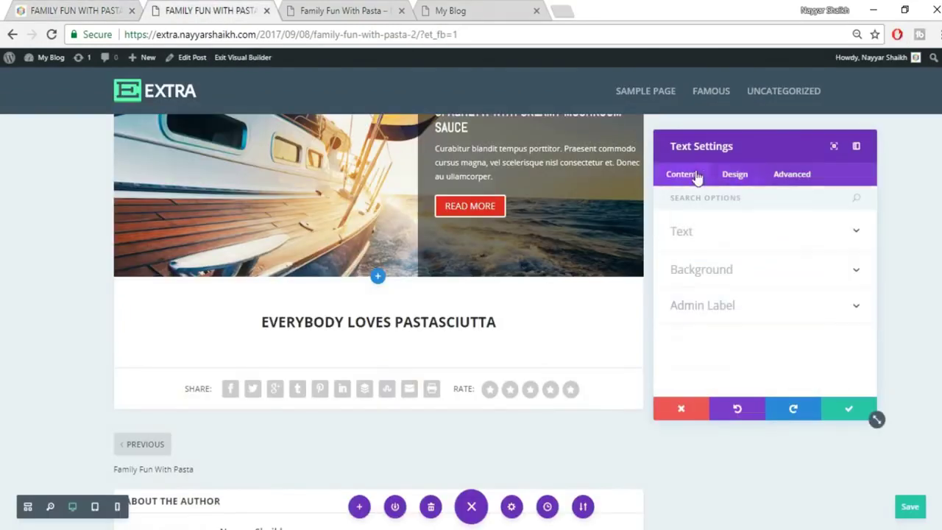
click(782, 249)
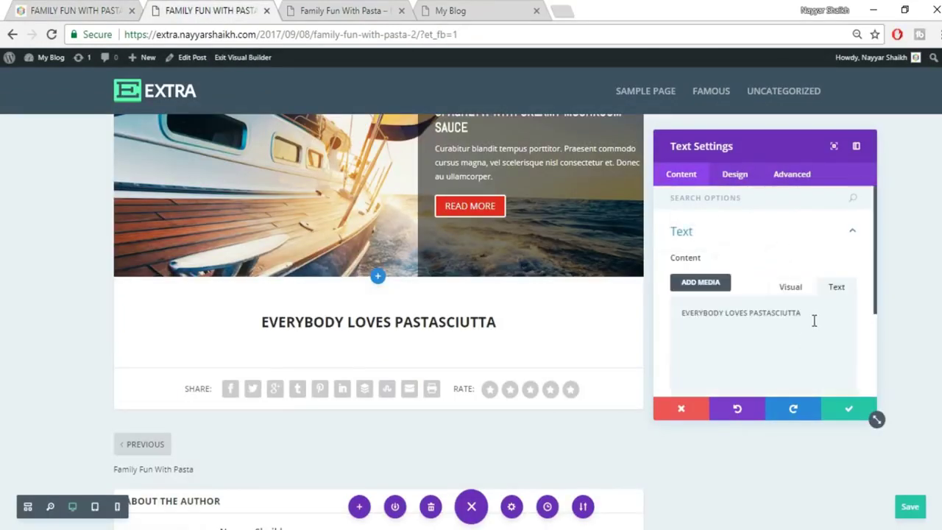
click(790, 296)
click(846, 374)
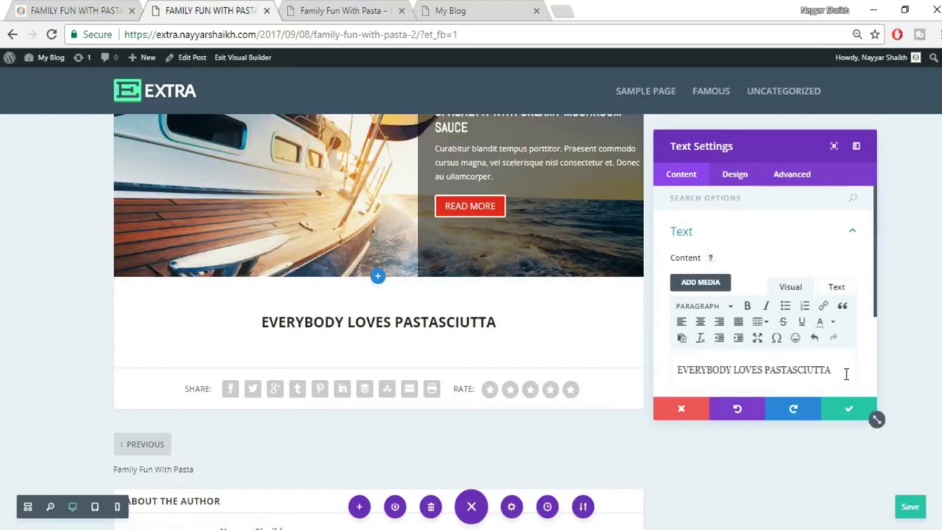
scroll(836, 287, down, 1)
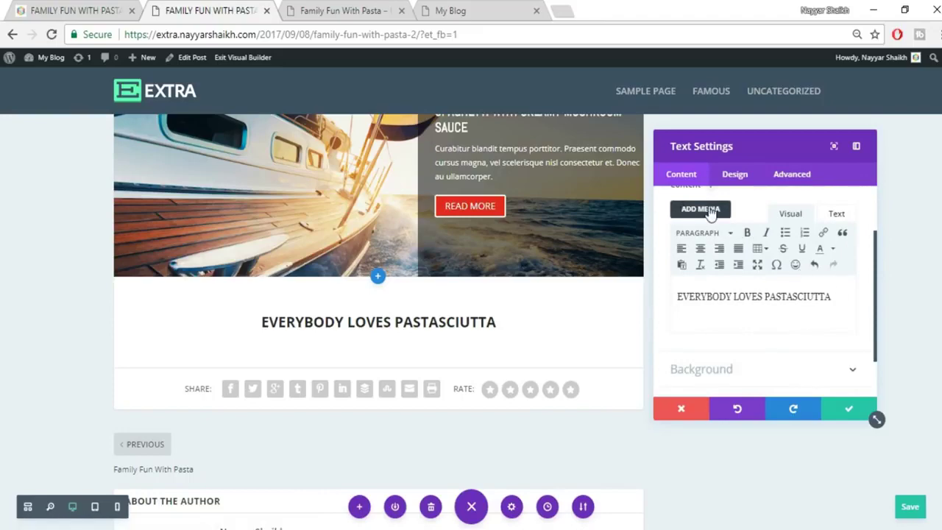
click(710, 210)
click(607, 203)
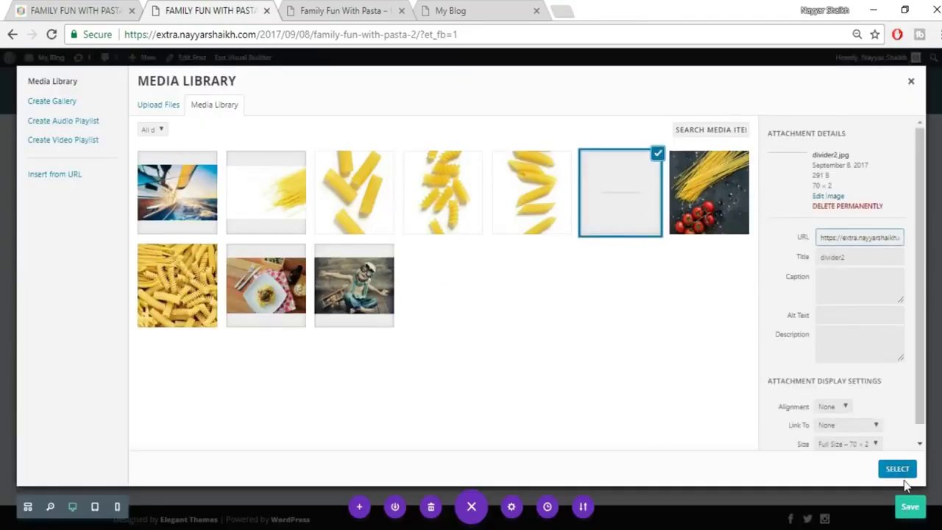
click(897, 475)
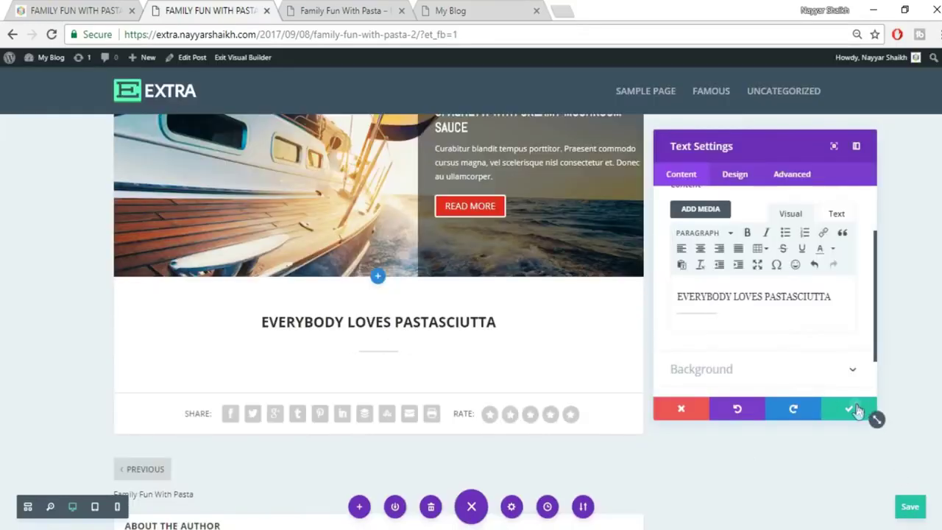
click(853, 409)
click(78, 9)
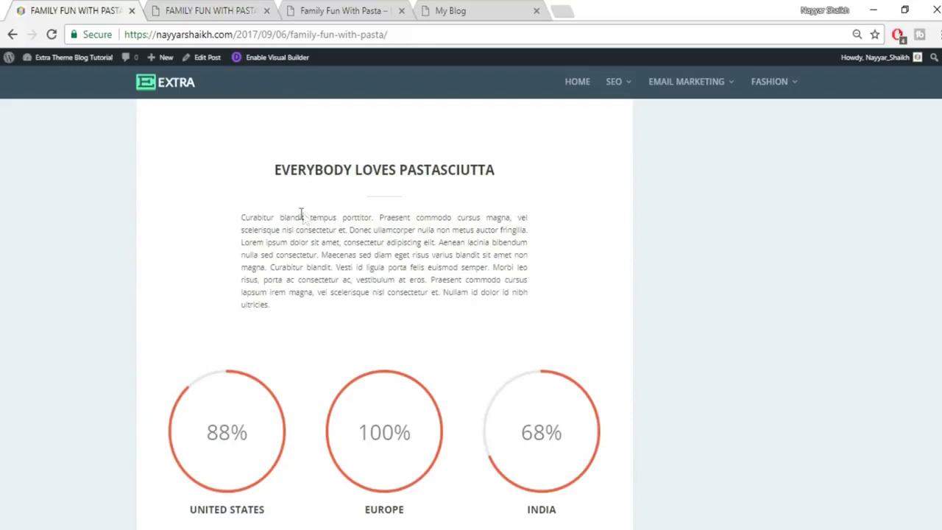
Copy the reference lorem-ipsum paragraph and paste it into a new Text module under the heading.
drag(241, 216, 307, 316)
key(ctrl+c)
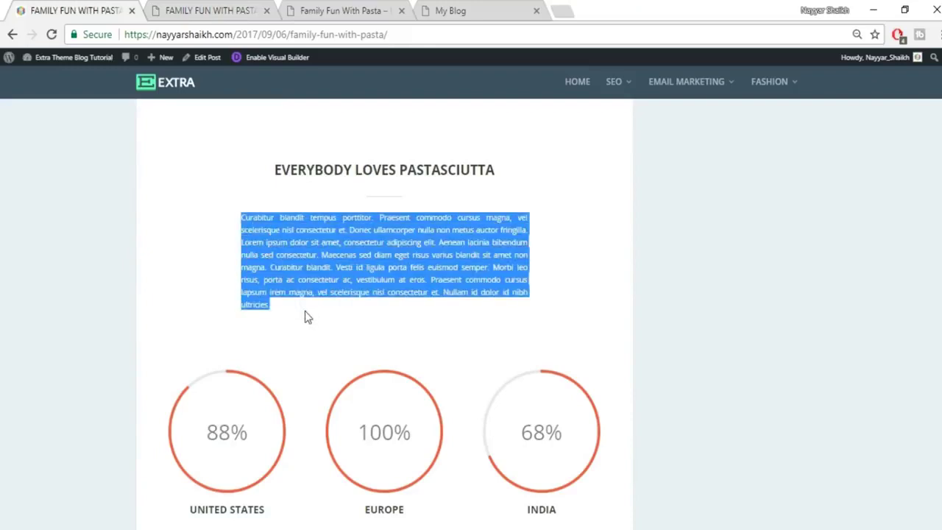
click(170, 9)
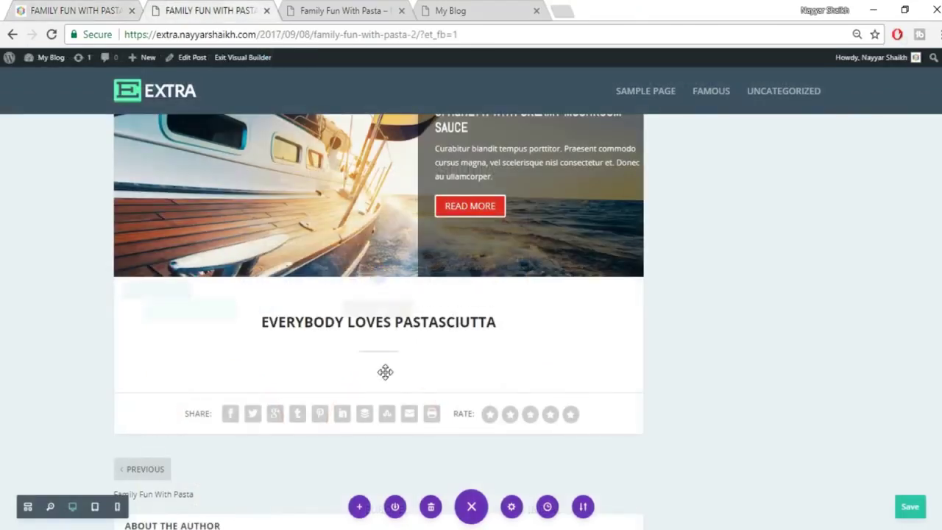
mouse_move(377, 342)
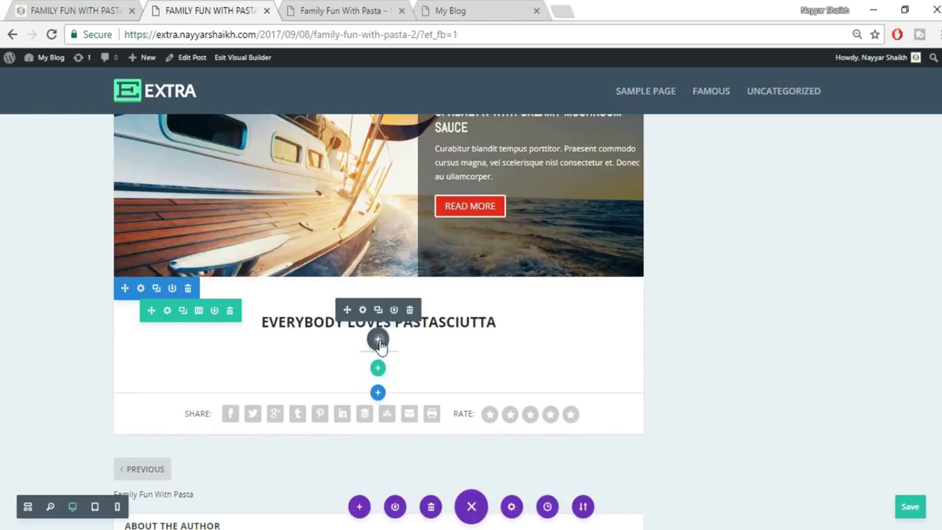
click(377, 340)
text(tex)
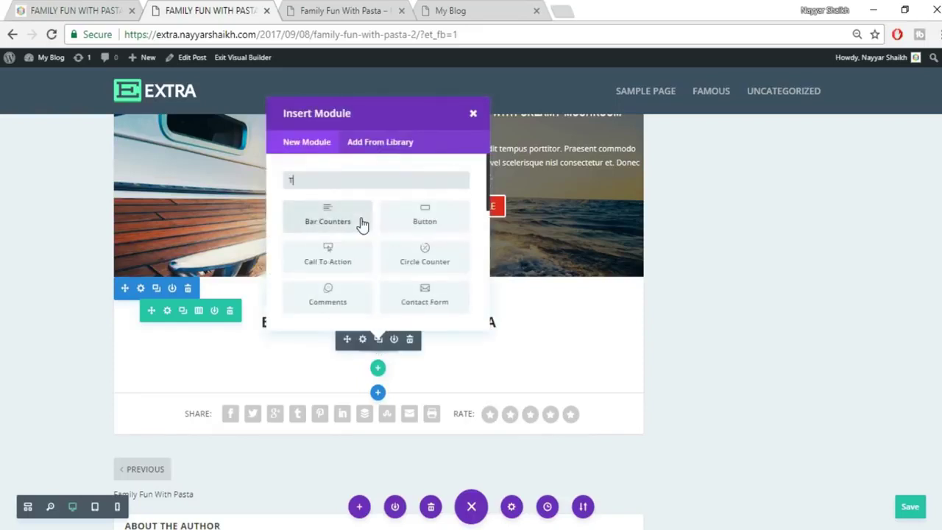
click(328, 217)
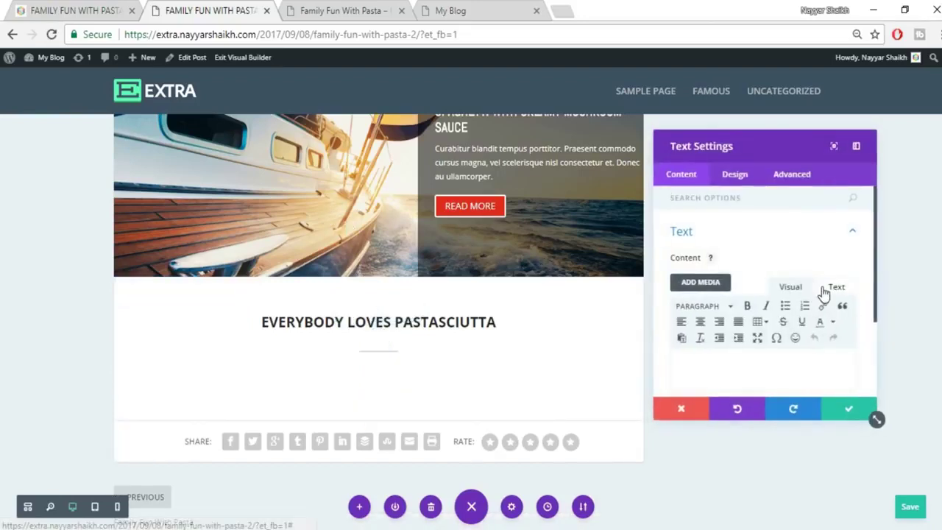
key(ctrl+v)
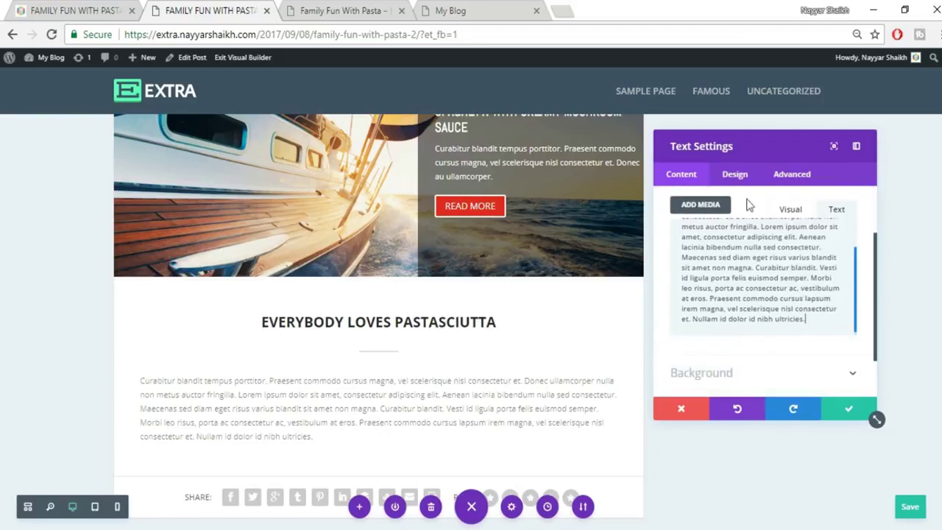
Set the paragraph's Text Orientation to Center and save the module.
click(734, 175)
click(746, 233)
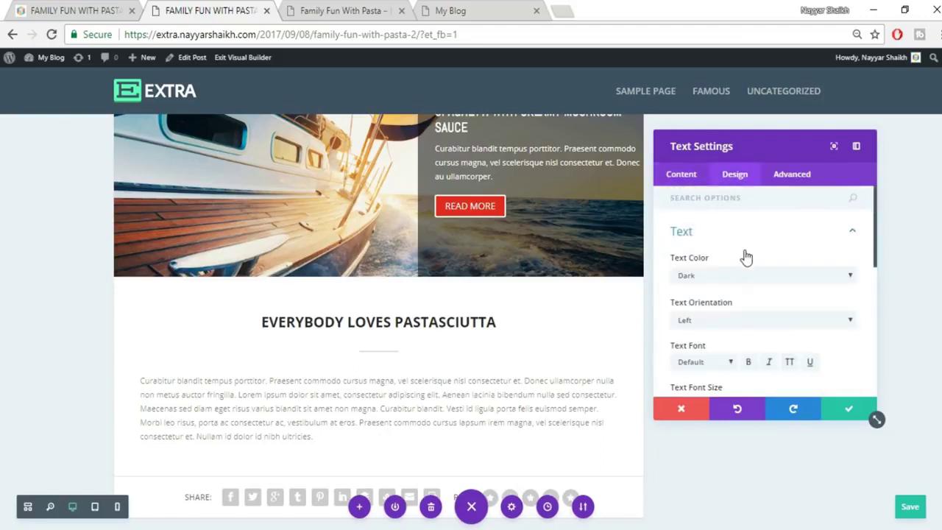
click(733, 320)
click(724, 344)
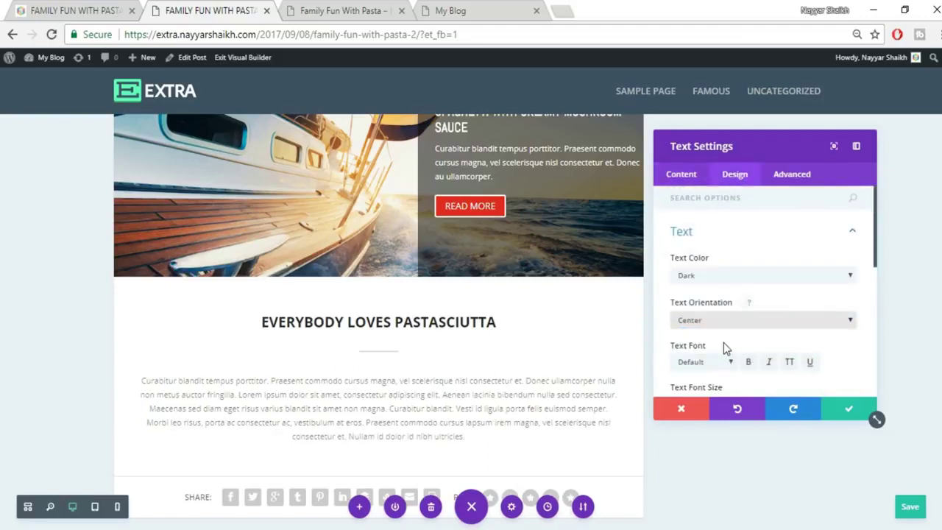
click(844, 415)
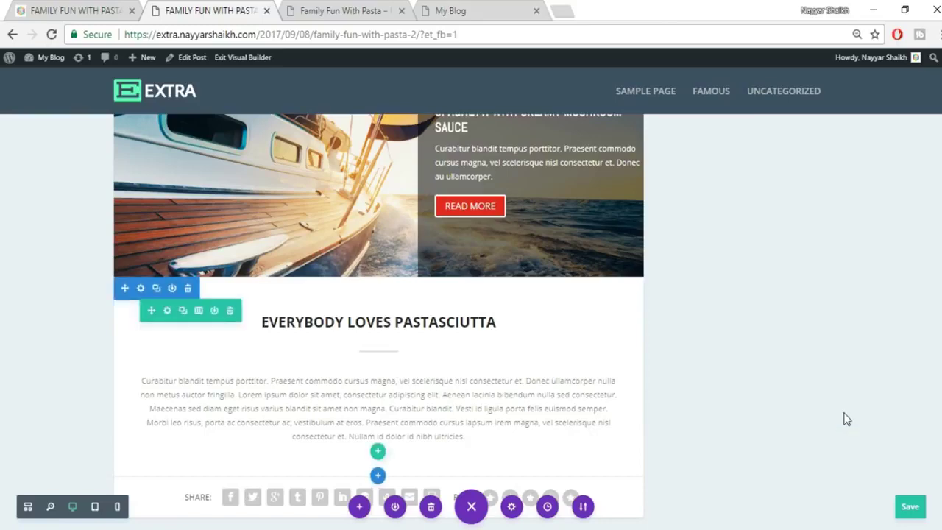
scroll(844, 417, down, 1)
click(40, 7)
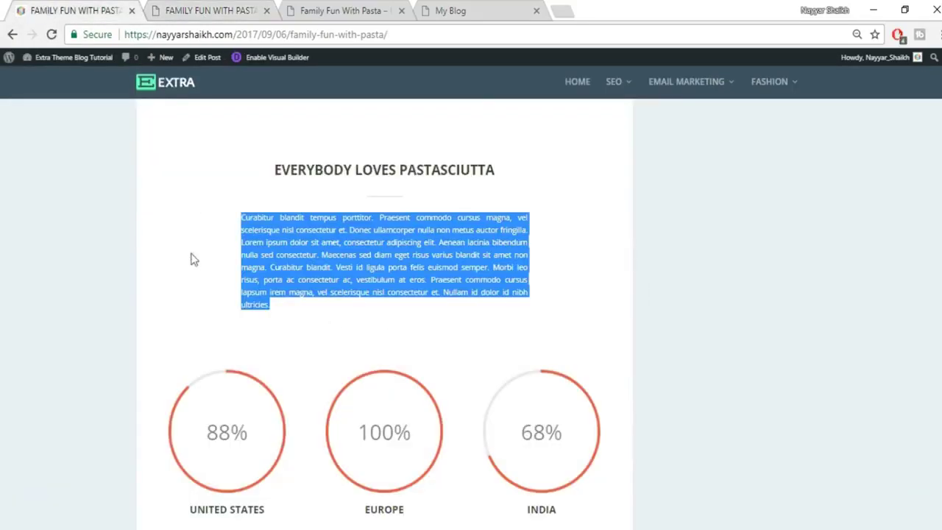
click(635, 207)
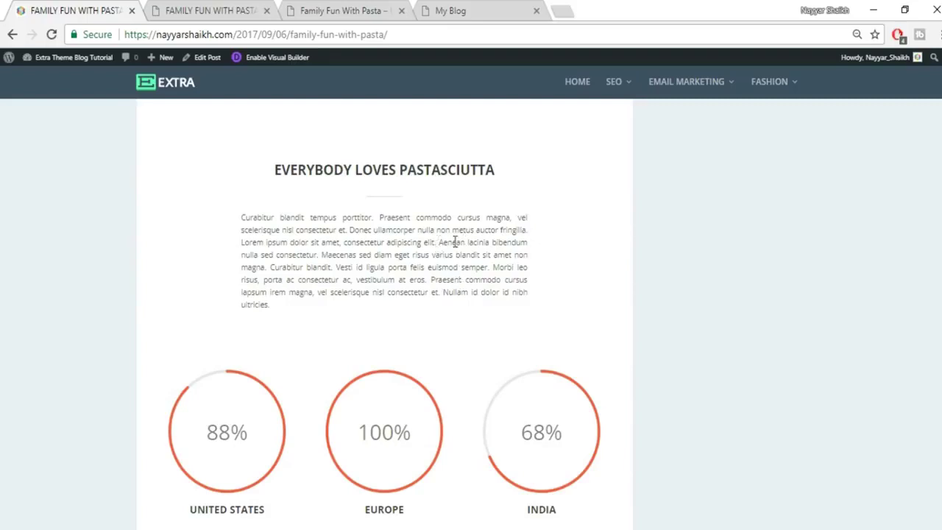
Set the paragraph's Text Orientation to Justified and save the module.
click(213, 10)
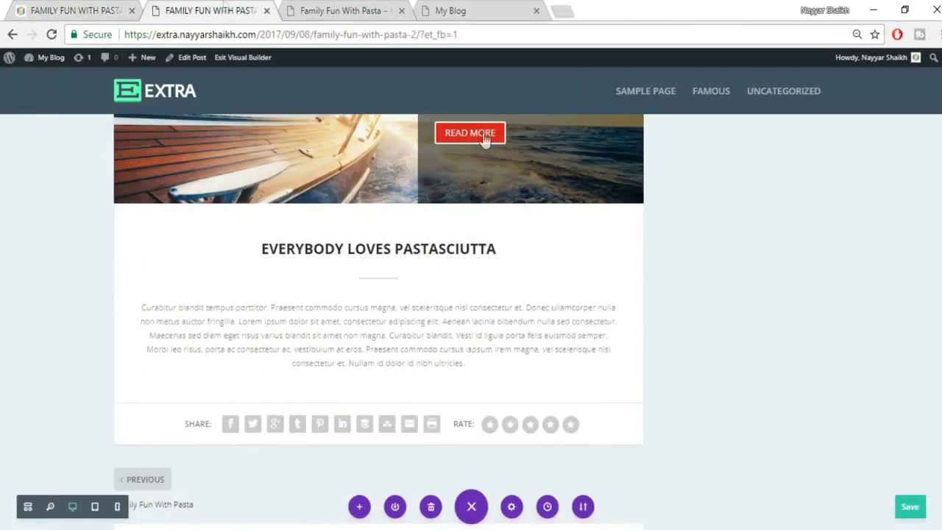
click(360, 320)
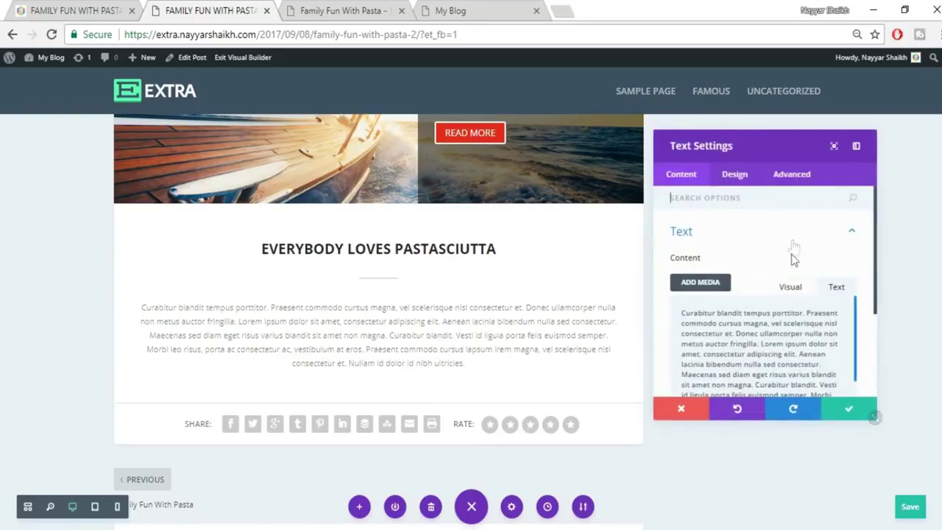
click(725, 175)
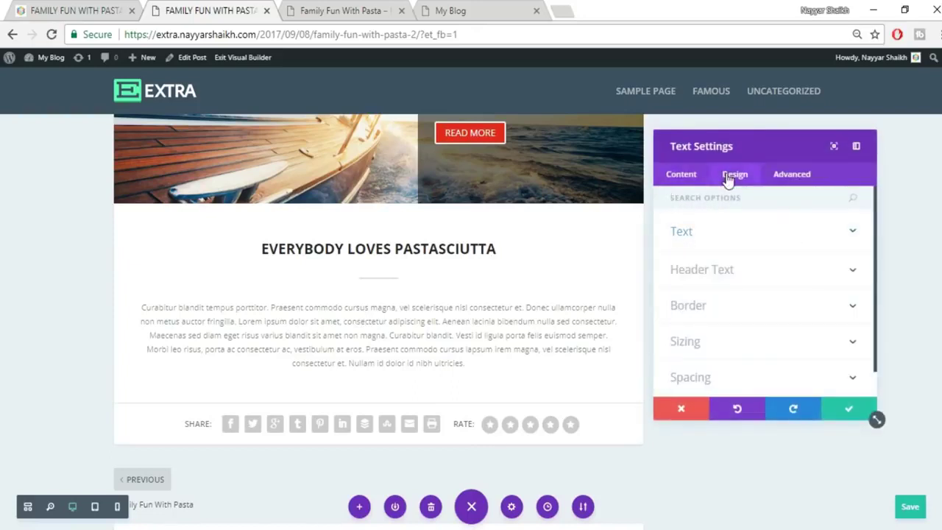
click(745, 237)
click(730, 321)
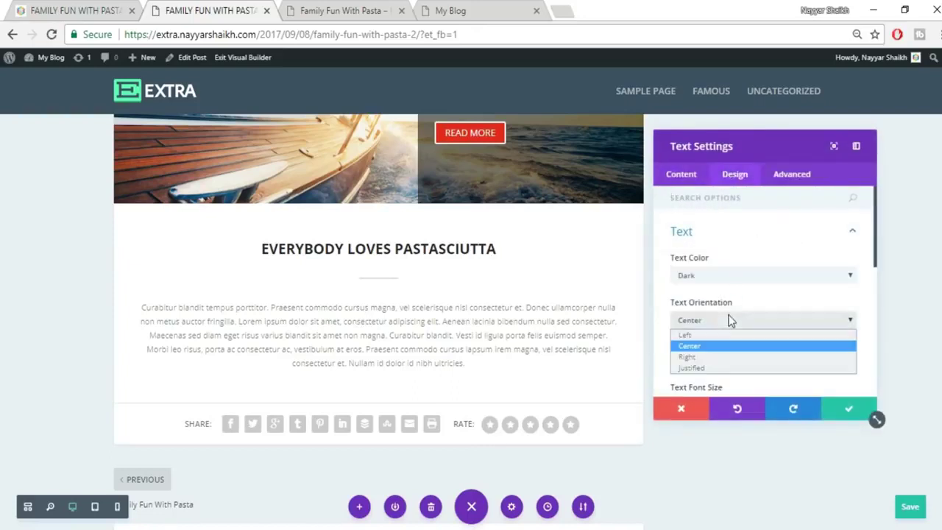
click(720, 370)
click(848, 410)
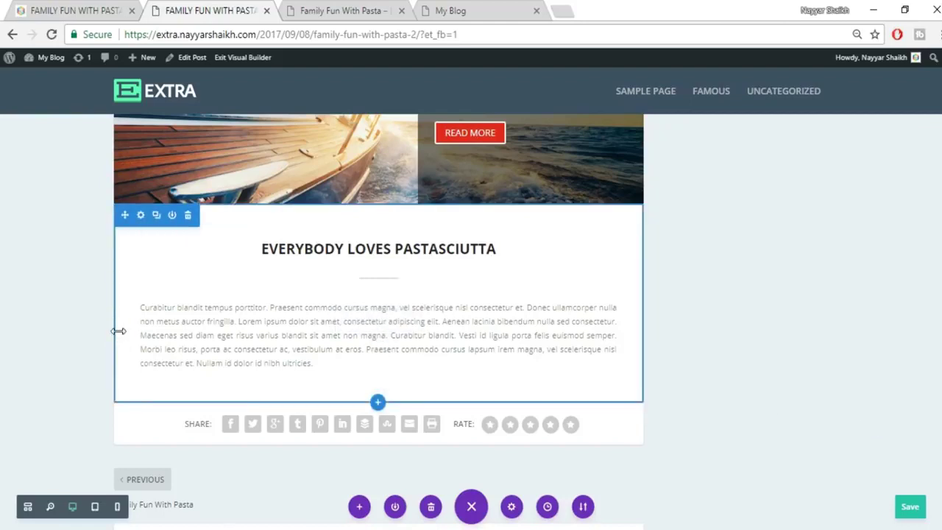
Give the paragraph about 101px left and 123px right padding, save, and add space above the heading.
drag(119, 331, 172, 336)
drag(637, 304, 583, 312)
key(ctrl+s)
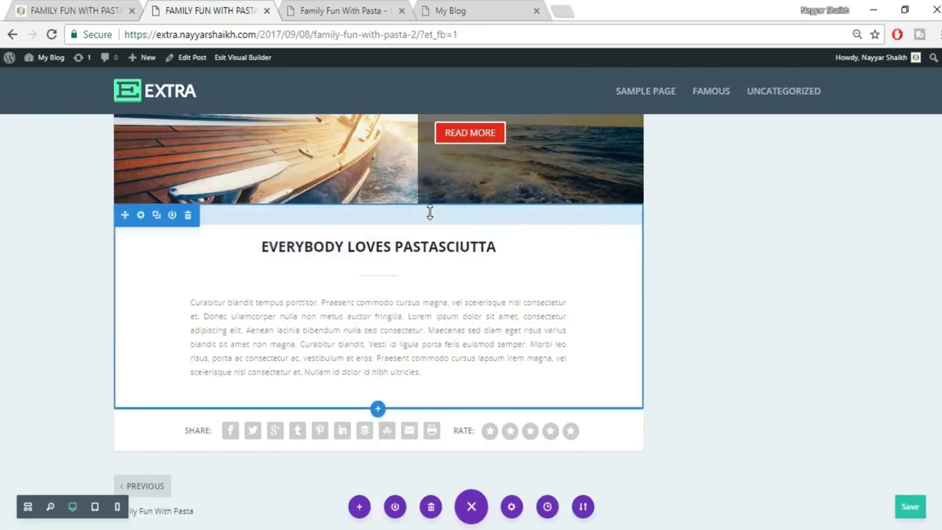
drag(430, 214, 427, 227)
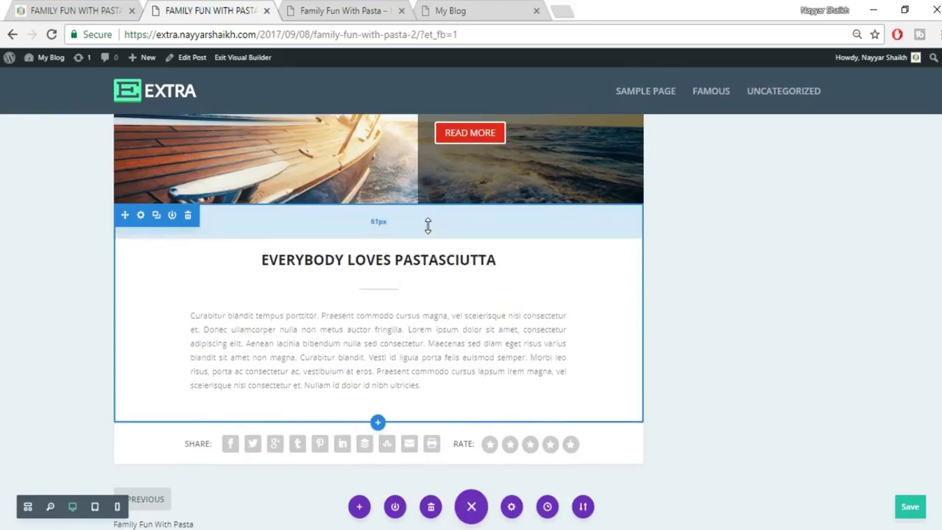
scroll(822, 270, down, 1)
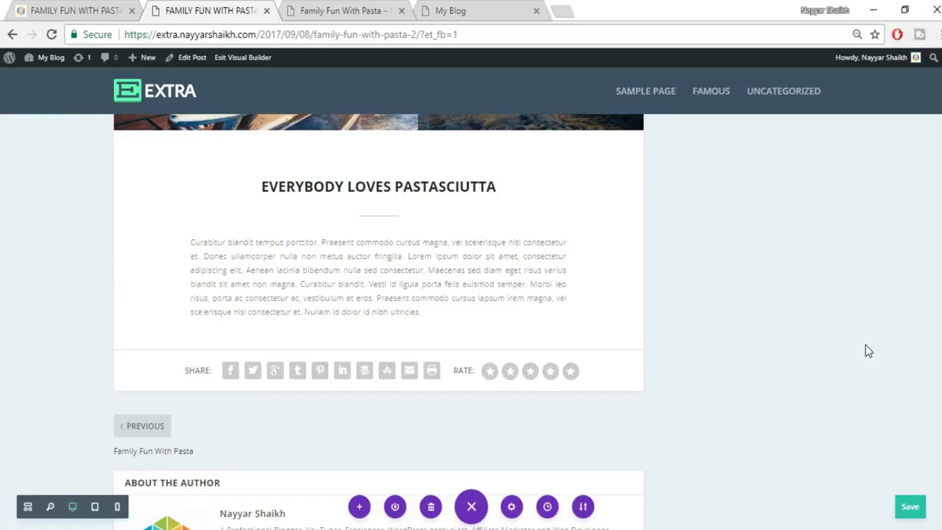
drag(594, 244, 420, 200)
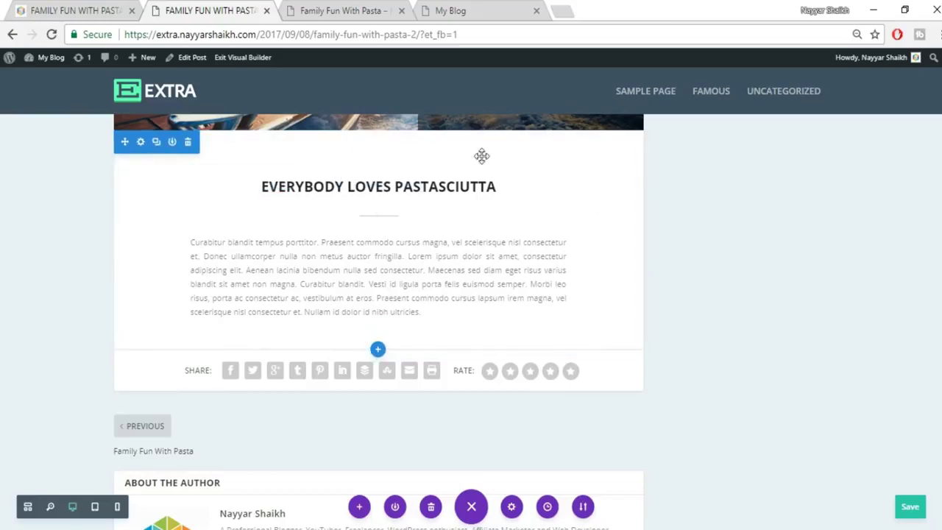
Insert a regular section with a three-column row and search 'ci' to add a Circle Counter.
click(92, 6)
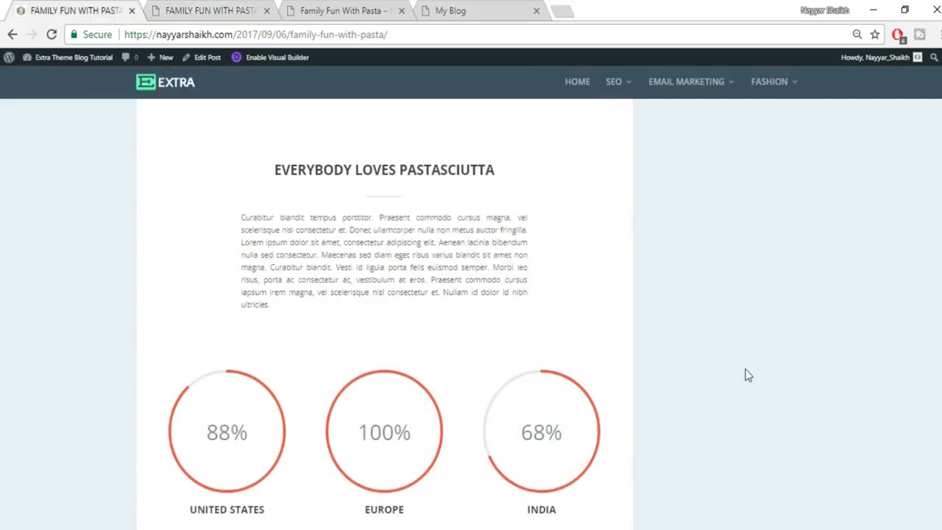
scroll(699, 379, down, 2)
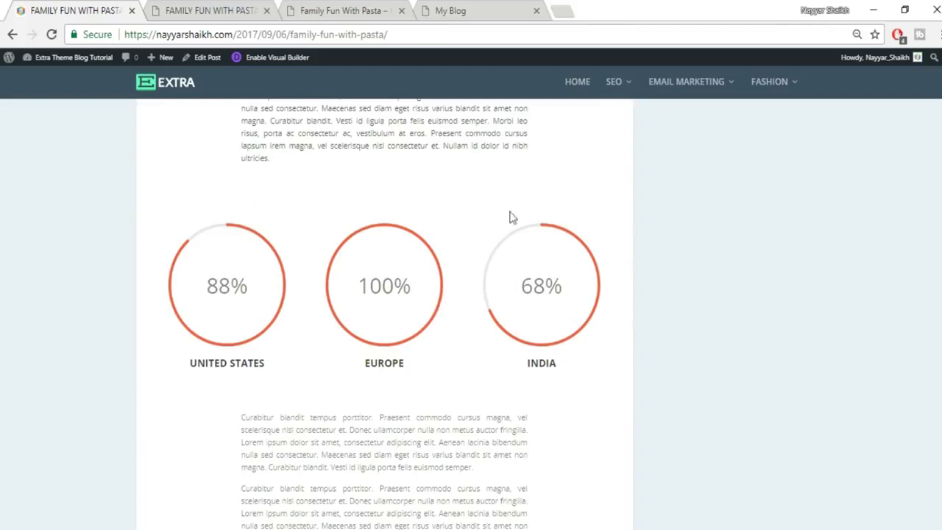
click(246, 7)
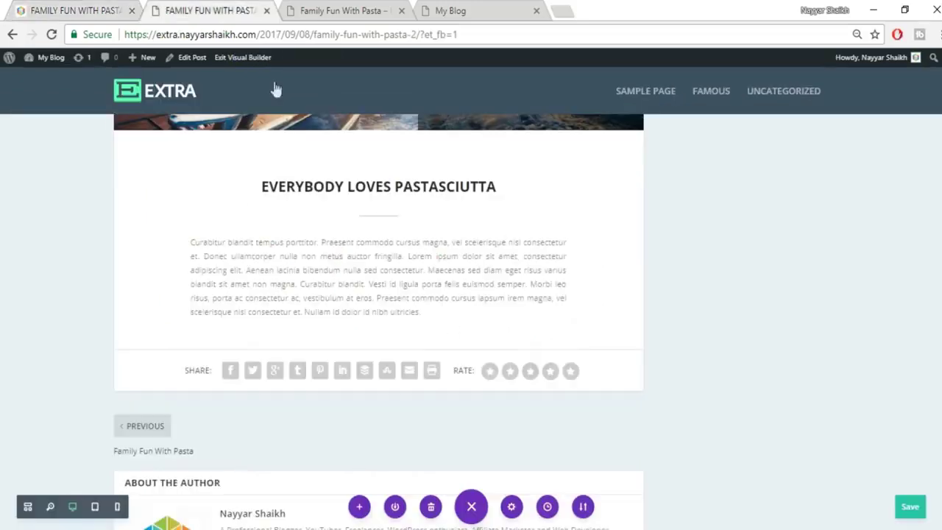
click(377, 350)
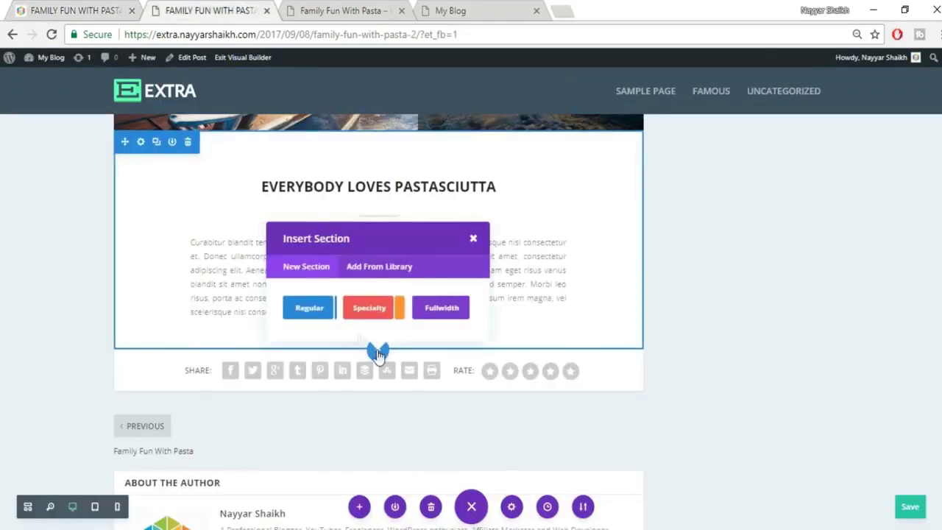
click(323, 315)
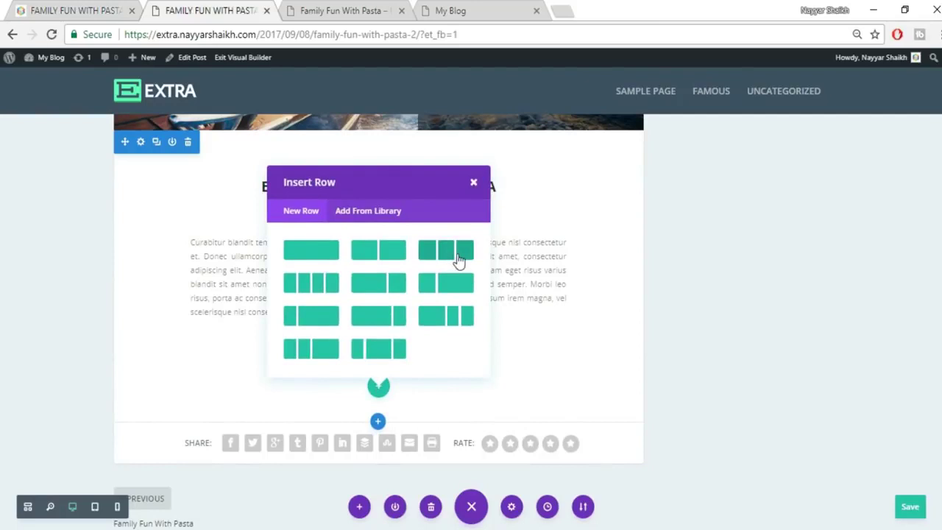
click(457, 256)
text(ci)
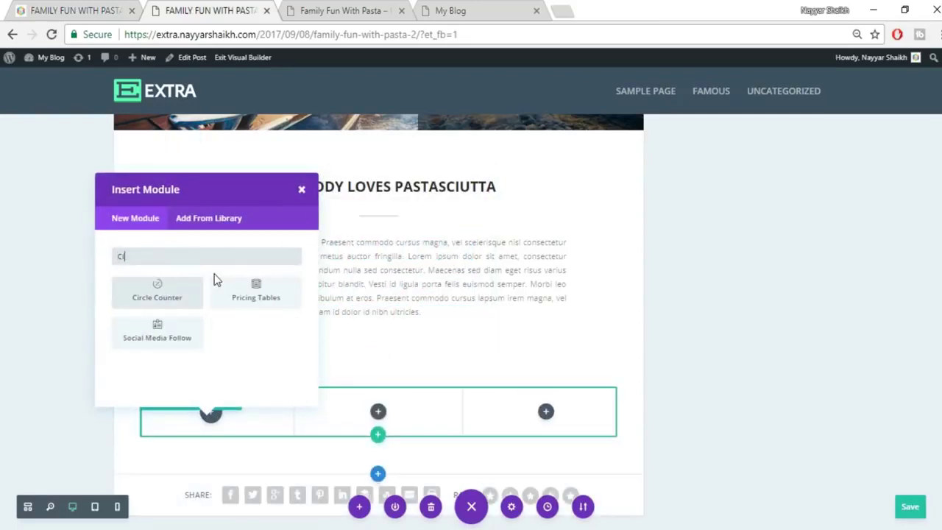
click(154, 305)
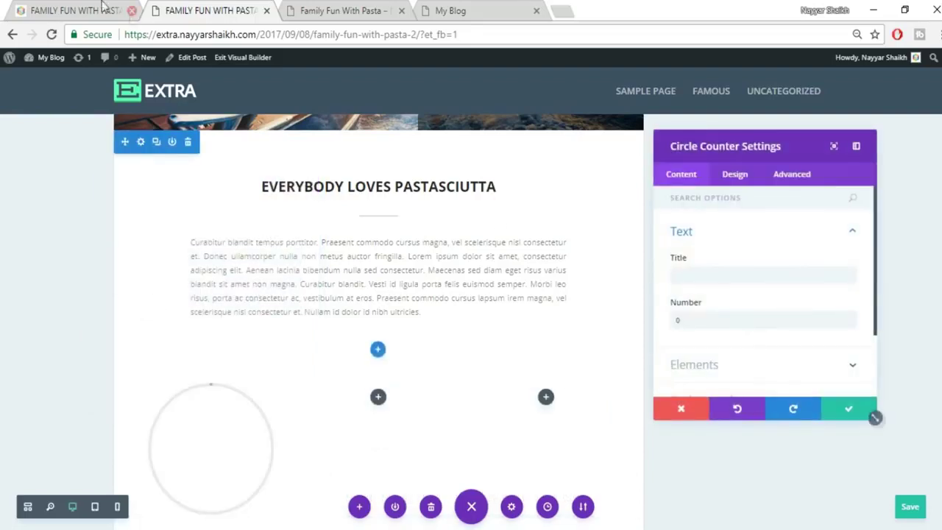
Title the circle counter UNITED STATES, copied from the reference post, and show its Design options.
click(98, 14)
drag(189, 363, 298, 368)
key(ctrl+c)
click(189, 9)
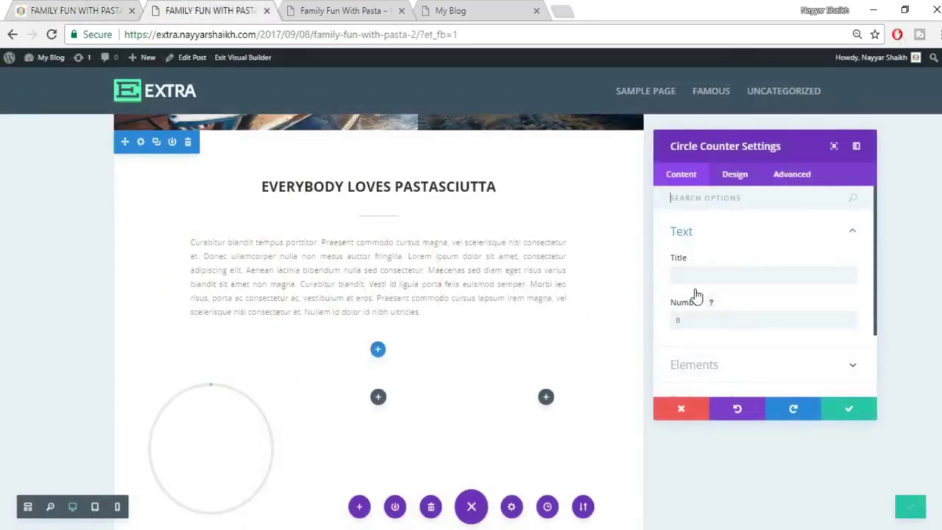
click(672, 274)
key(ctrl+v)
click(73, 7)
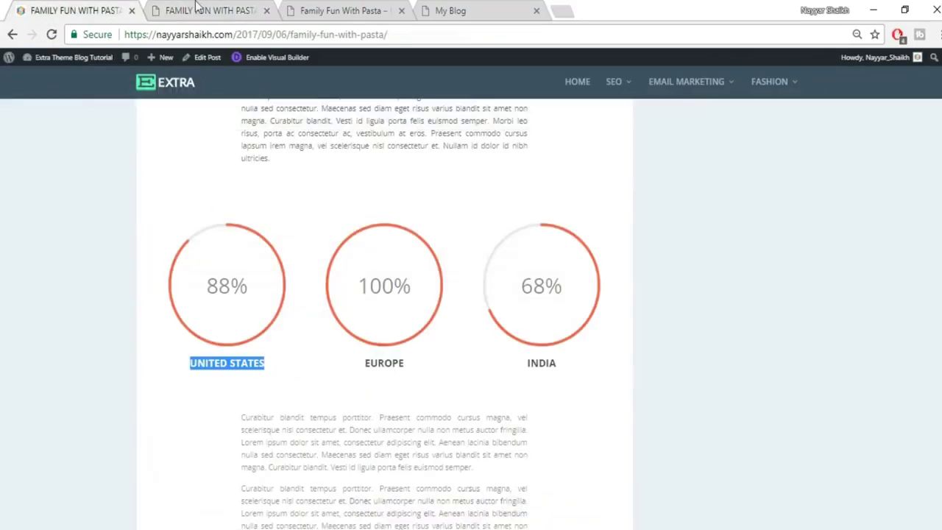
click(195, 9)
key(Tab)
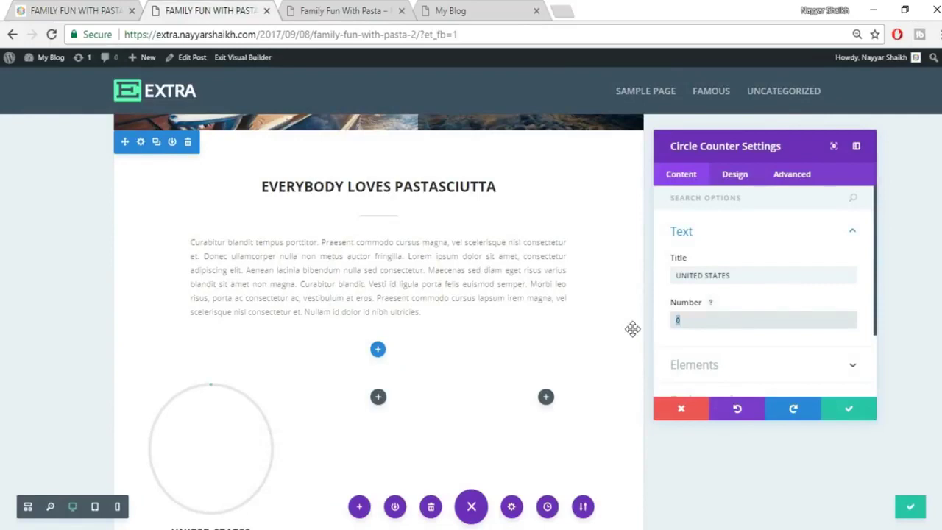
scroll(599, 334, down, 2)
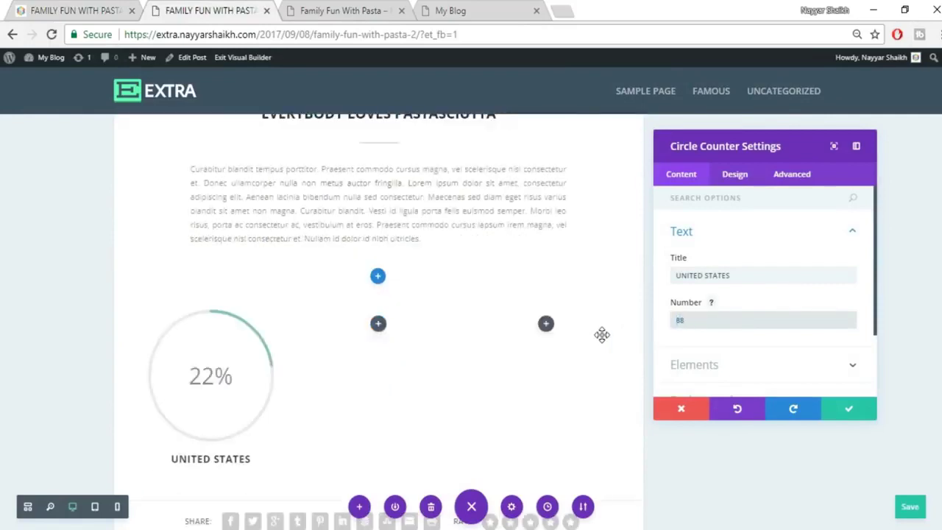
click(736, 176)
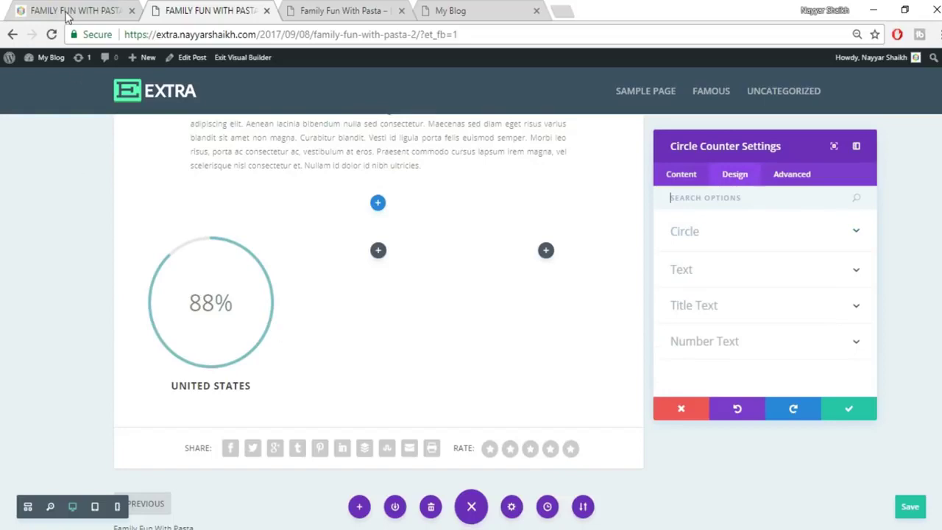
Clear the counter's Circle Color value after briefly trying red.
click(66, 11)
click(206, 11)
click(778, 234)
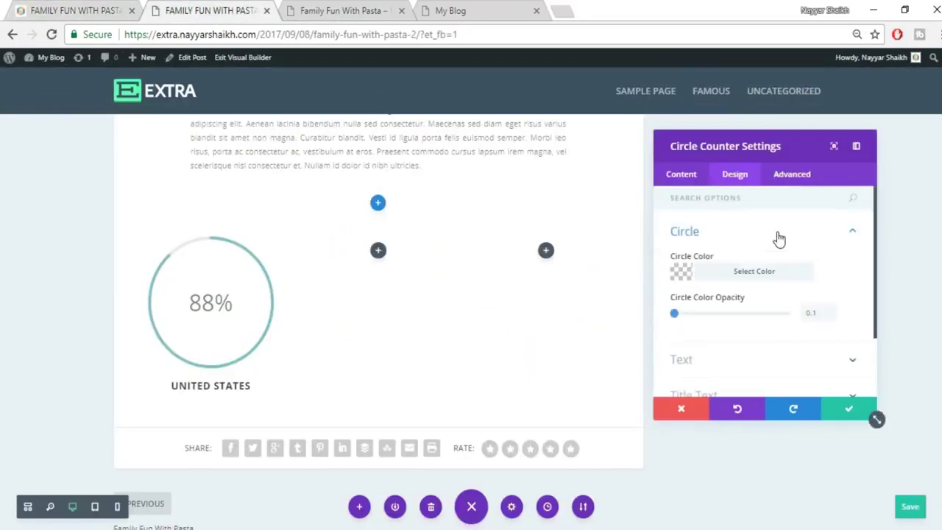
click(705, 278)
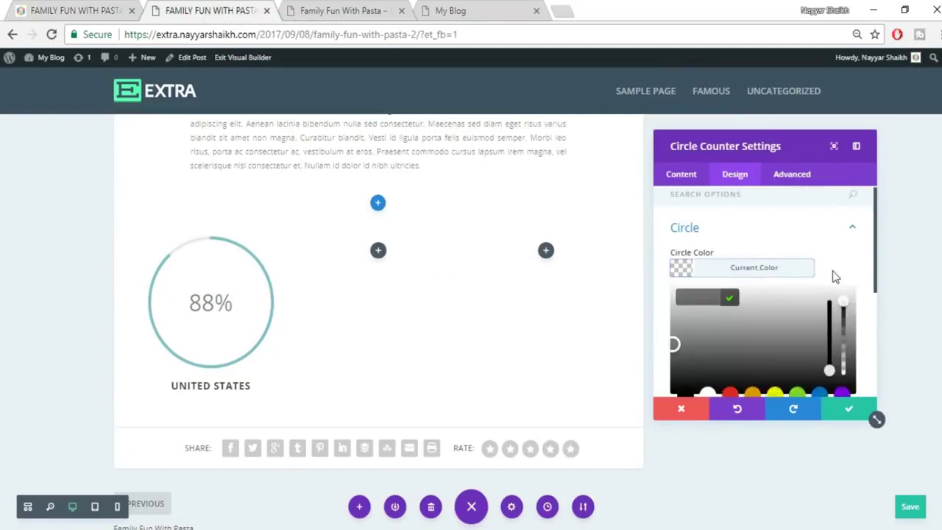
scroll(834, 272, down, 2)
click(739, 330)
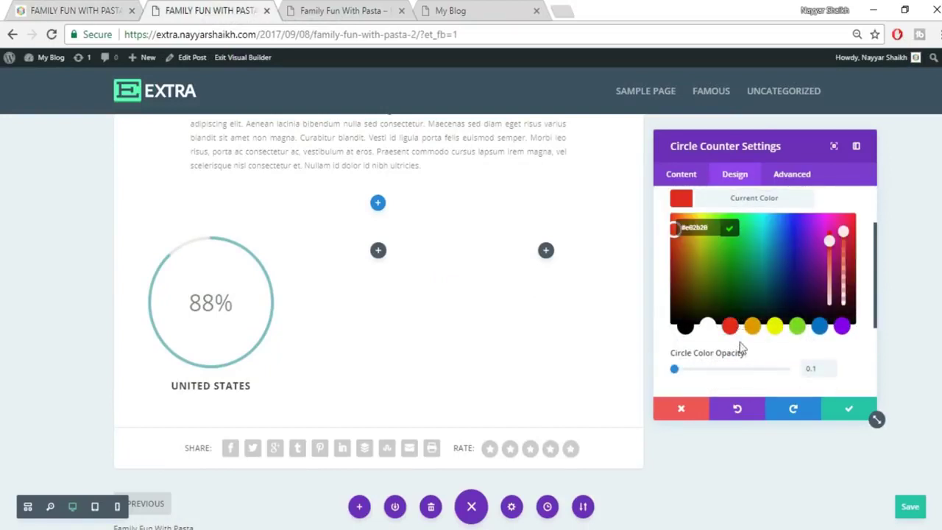
click(754, 350)
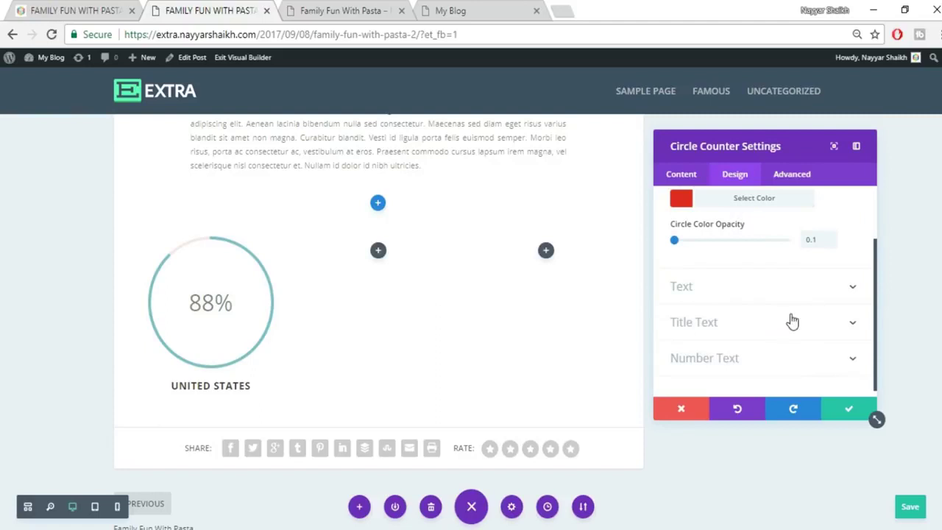
scroll(784, 270, up, 1)
click(792, 274)
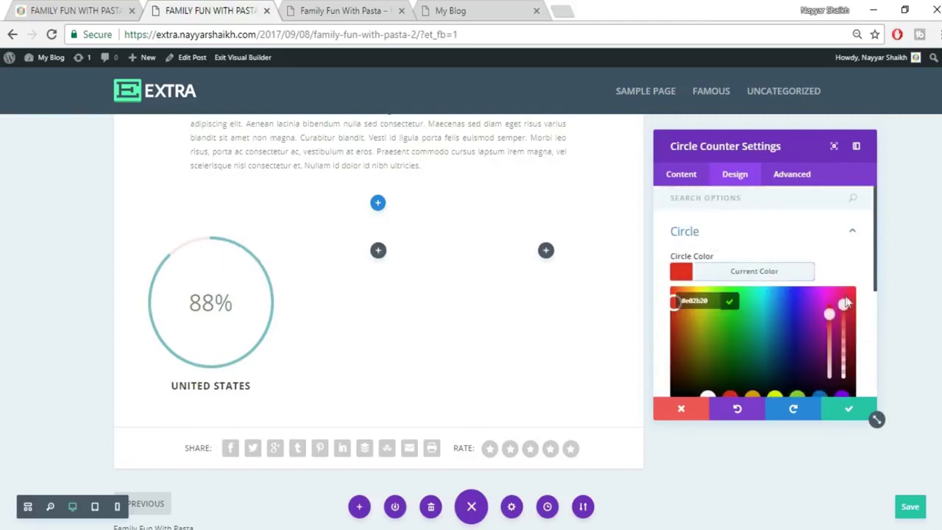
click(764, 279)
click(750, 275)
click(717, 301)
key(BackSpace)
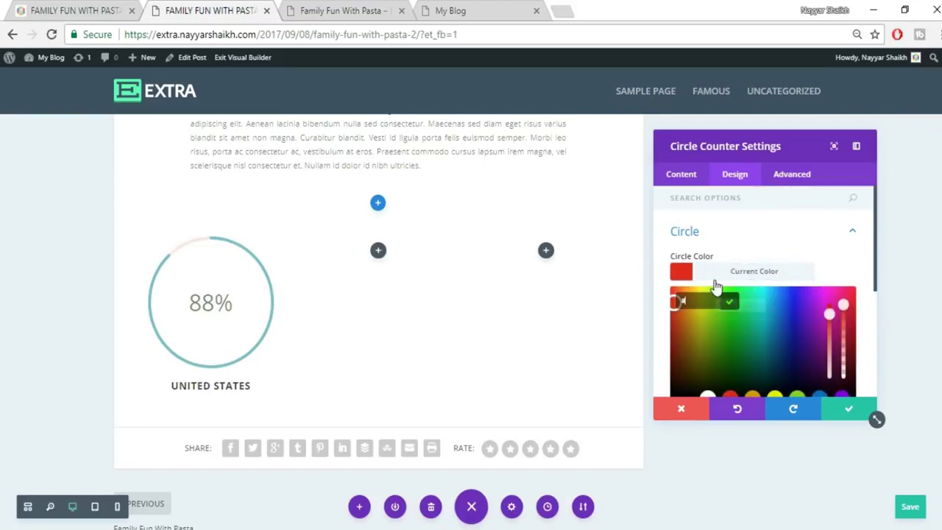
key(Return)
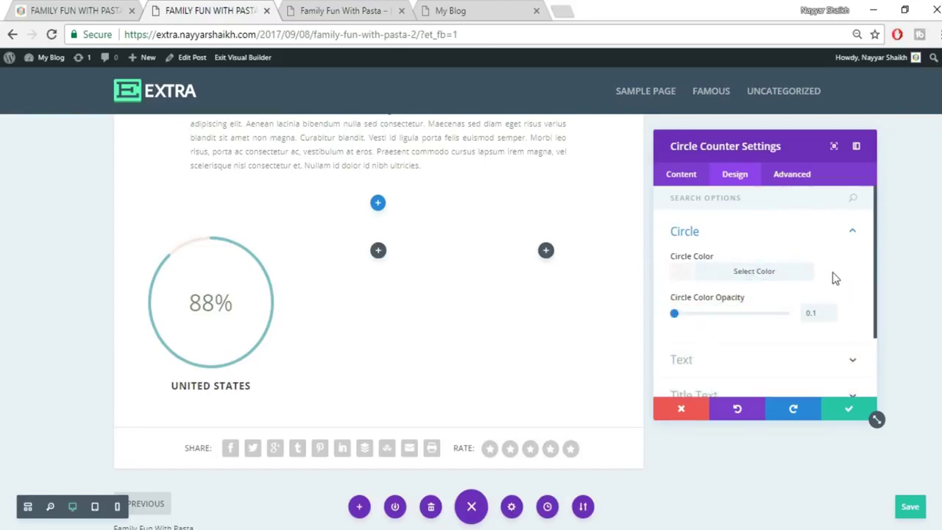
scroll(855, 290, down, 1)
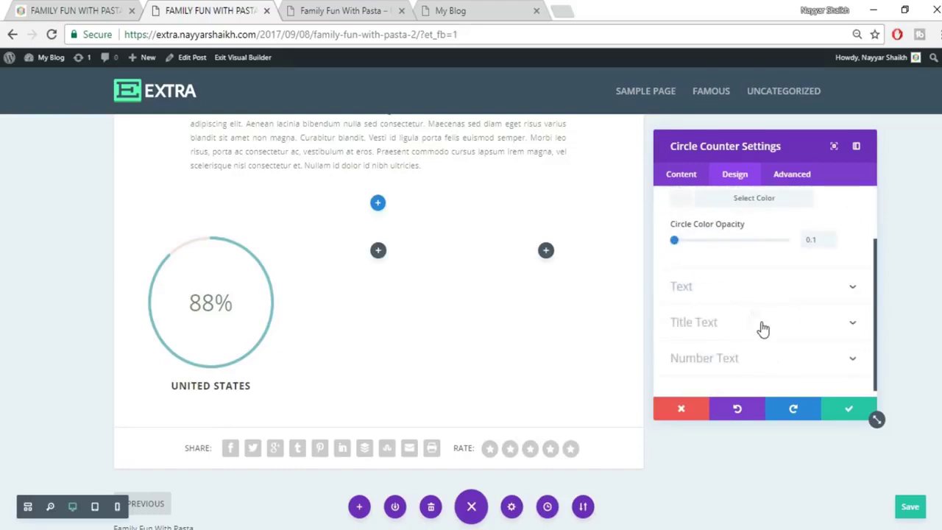
scroll(763, 329, up, 1)
Set the Bar Background Color to red (#e02b20) and save the counter settings.
click(681, 176)
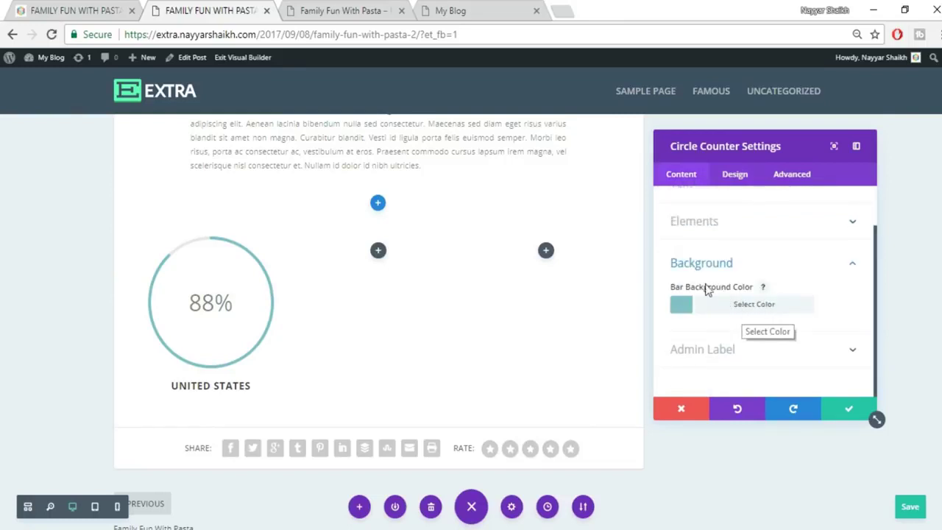
click(762, 315)
click(730, 305)
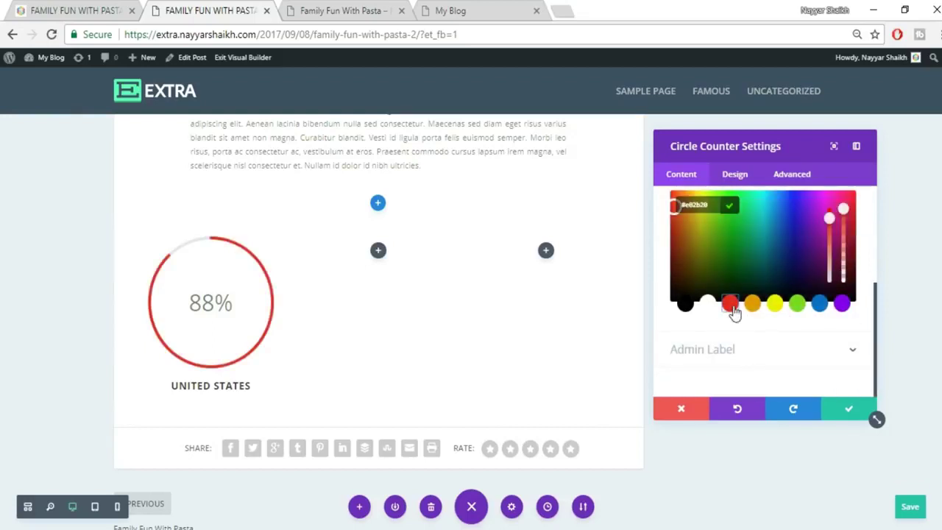
scroll(765, 342, up, 5)
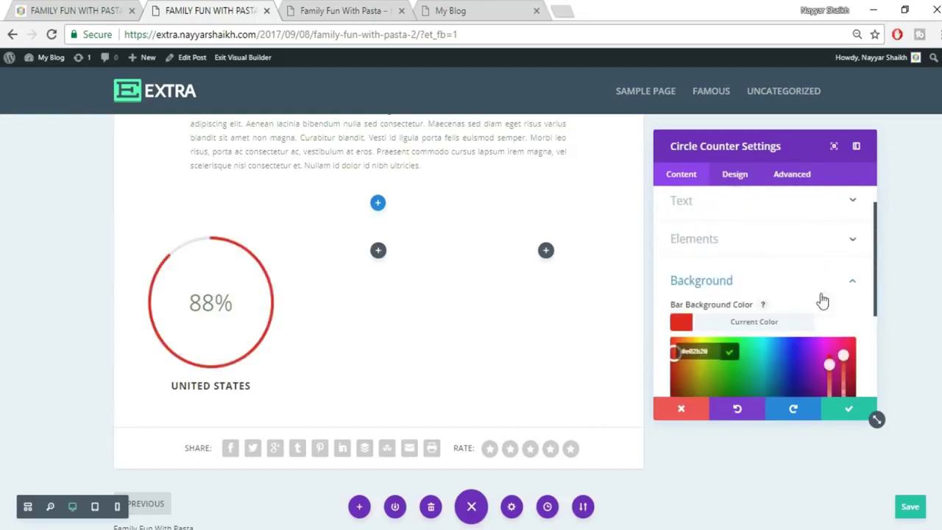
click(825, 295)
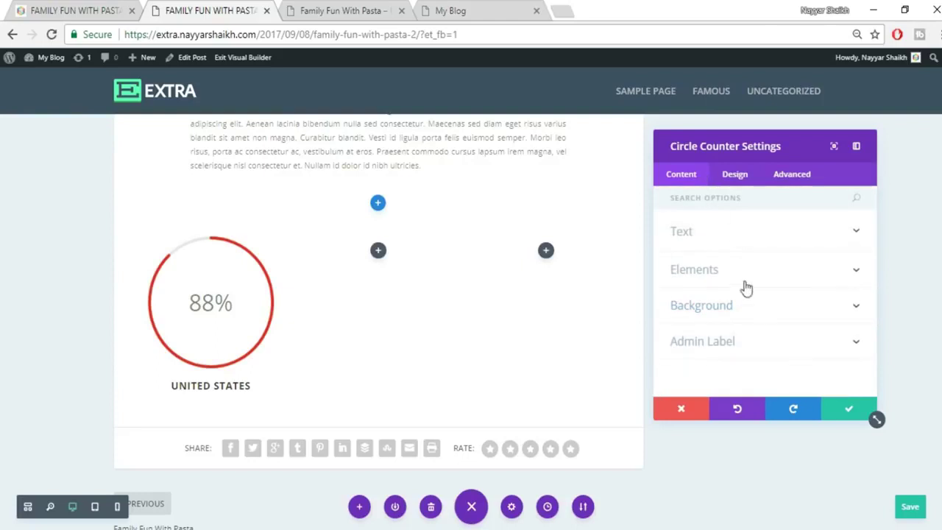
click(742, 308)
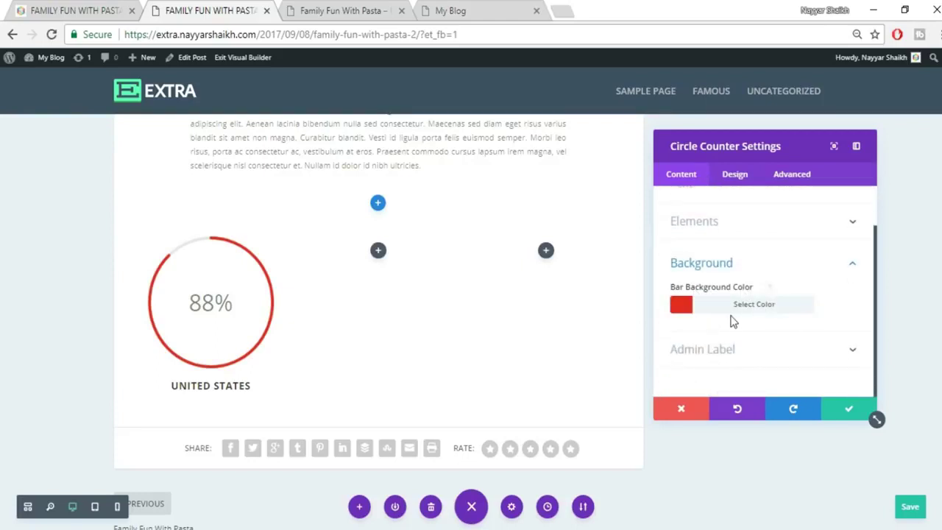
click(848, 415)
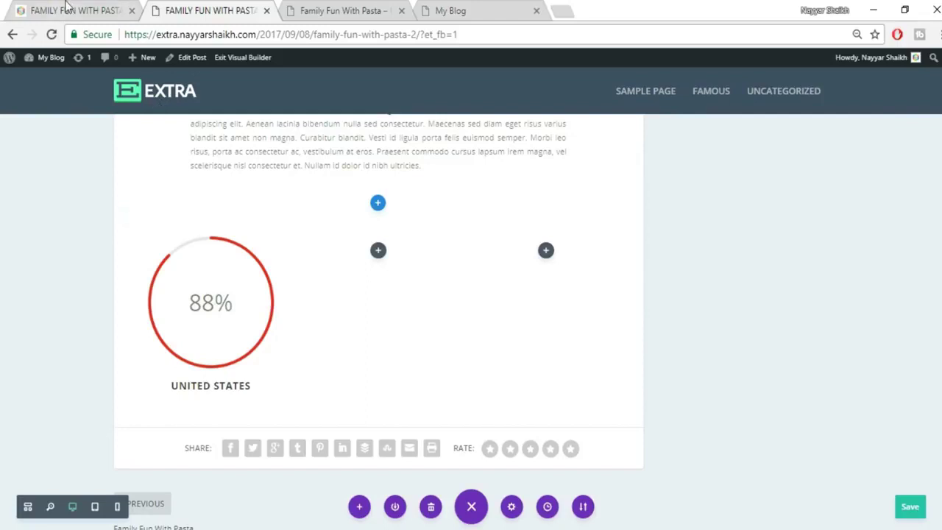
Duplicate the UNITED STATES counter into the second and third columns.
click(66, 9)
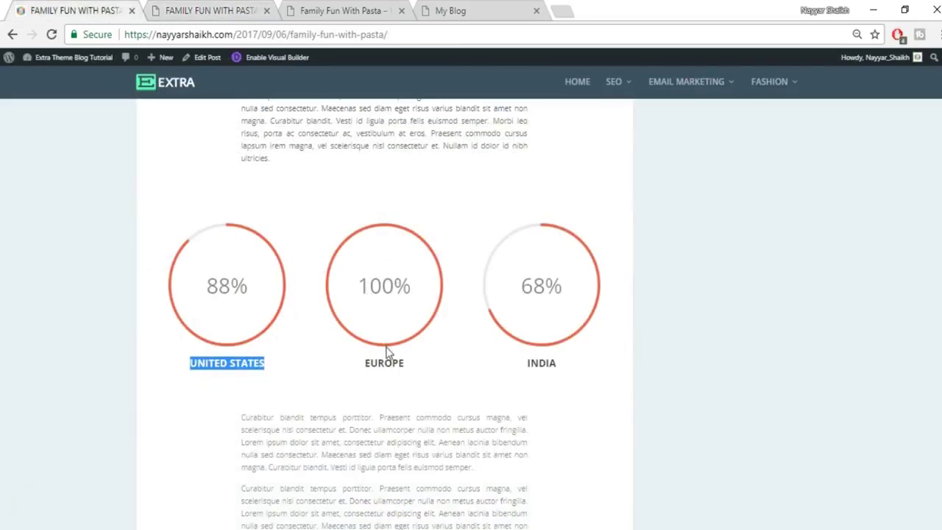
click(158, 7)
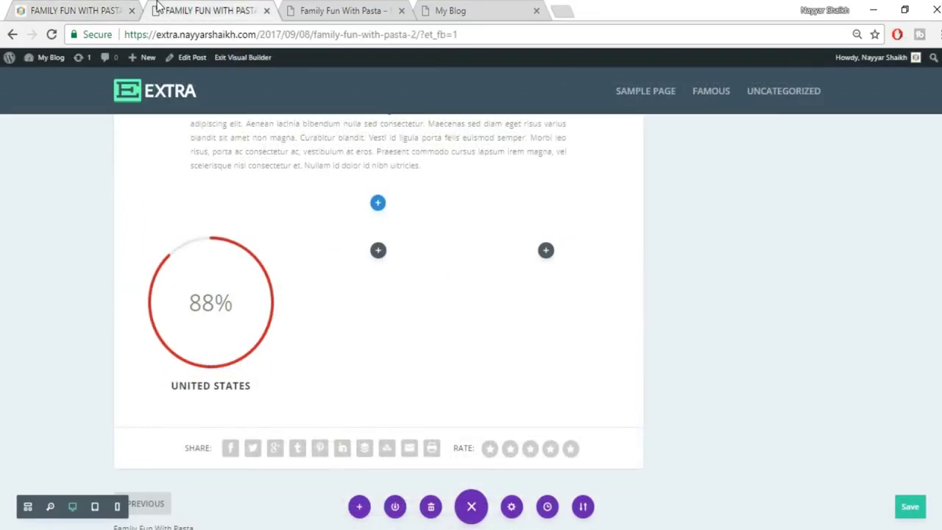
mouse_move(224, 276)
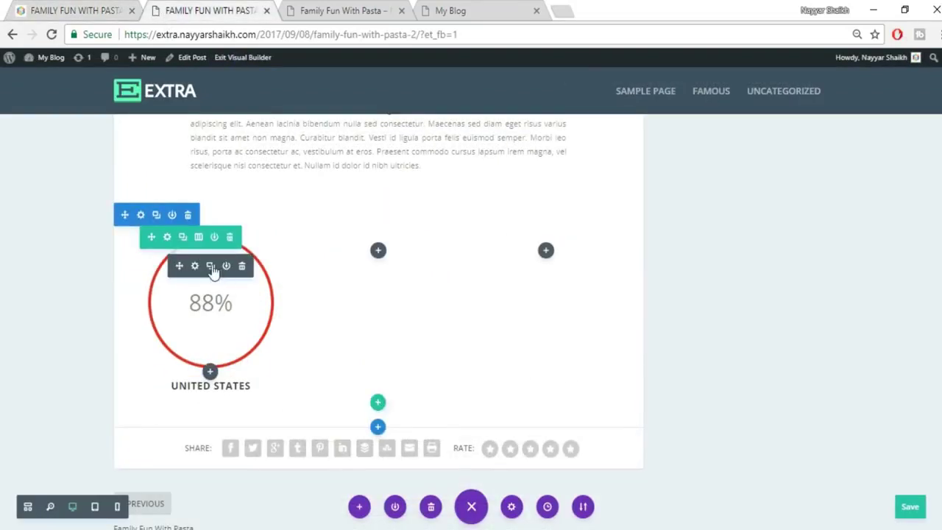
click(211, 267)
drag(175, 265, 420, 299)
drag(478, 275, 576, 287)
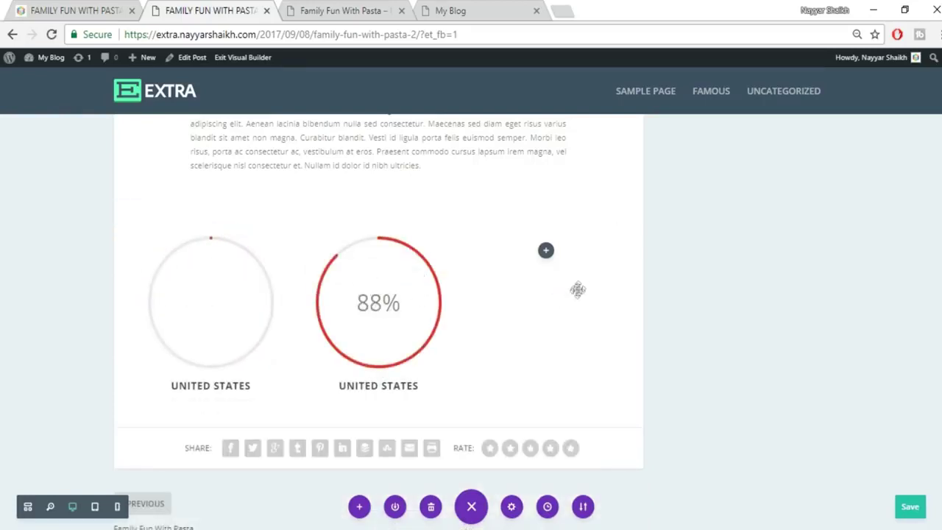
Retitle the second and third counters EUROPE and INDIA.
triple_click(394, 382)
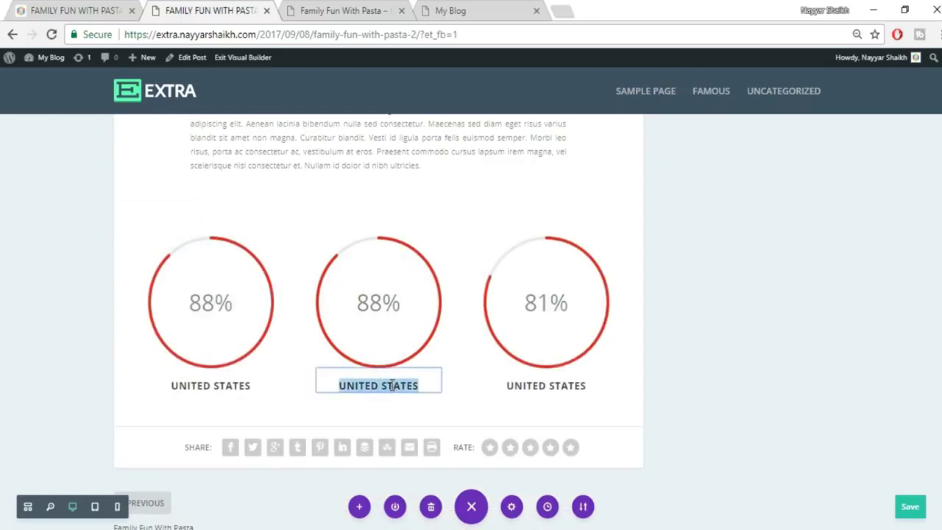
text(EUROPE)
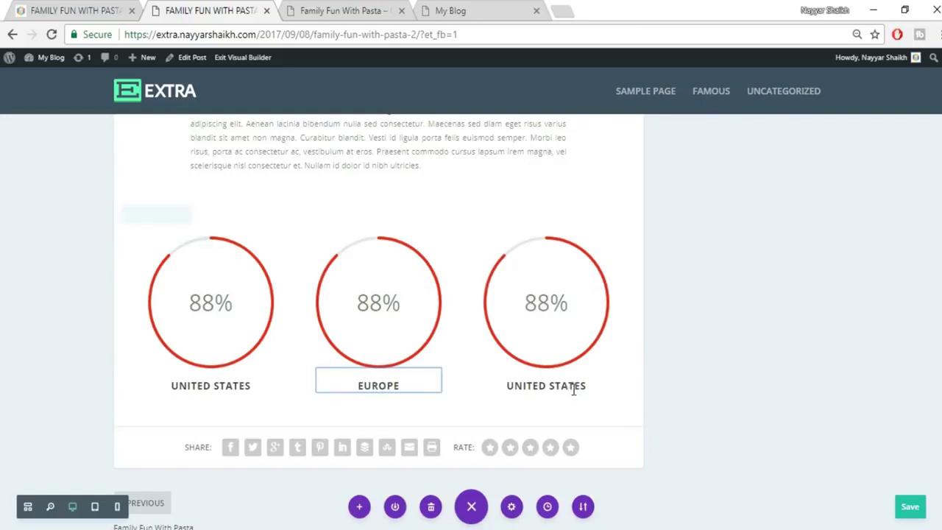
triple_click(573, 389)
text(INDIA)
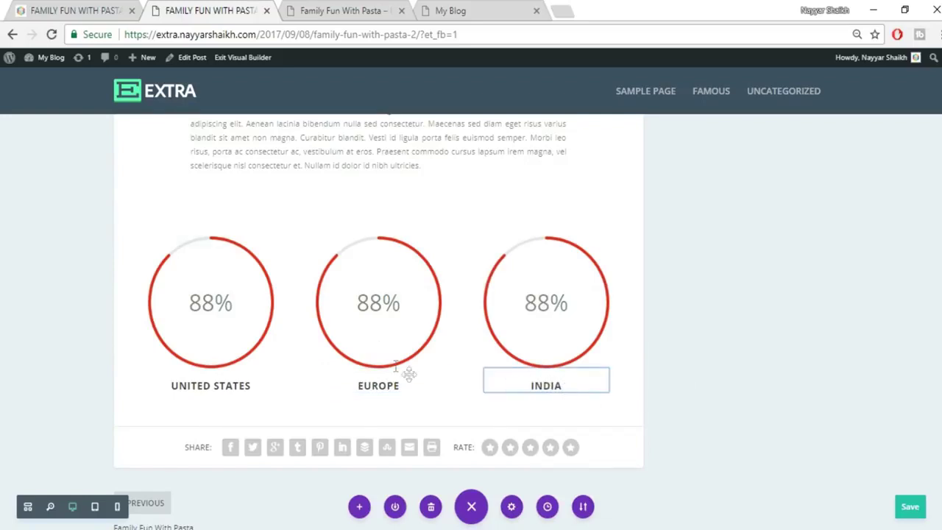
mouse_move(375, 330)
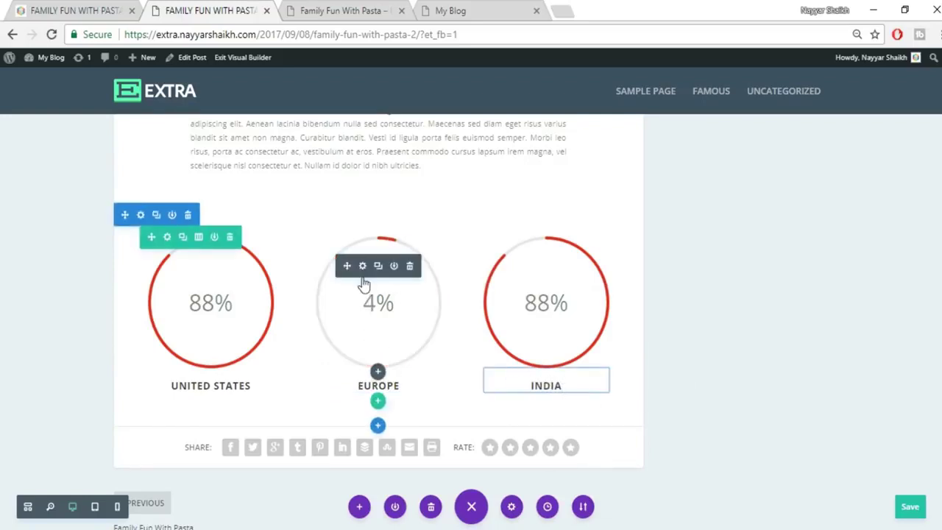
Set the EUROPE counter to 99% and the INDIA counter to 70%.
click(362, 272)
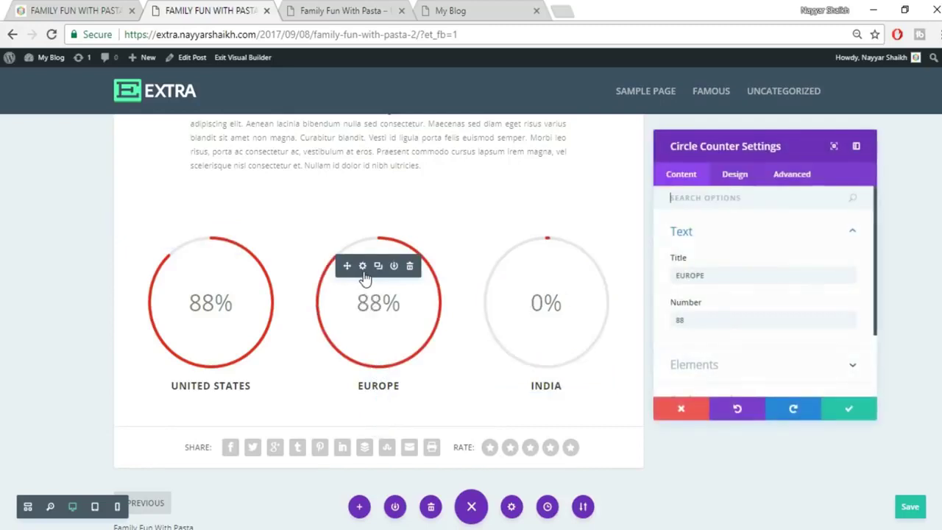
drag(709, 320, 661, 326)
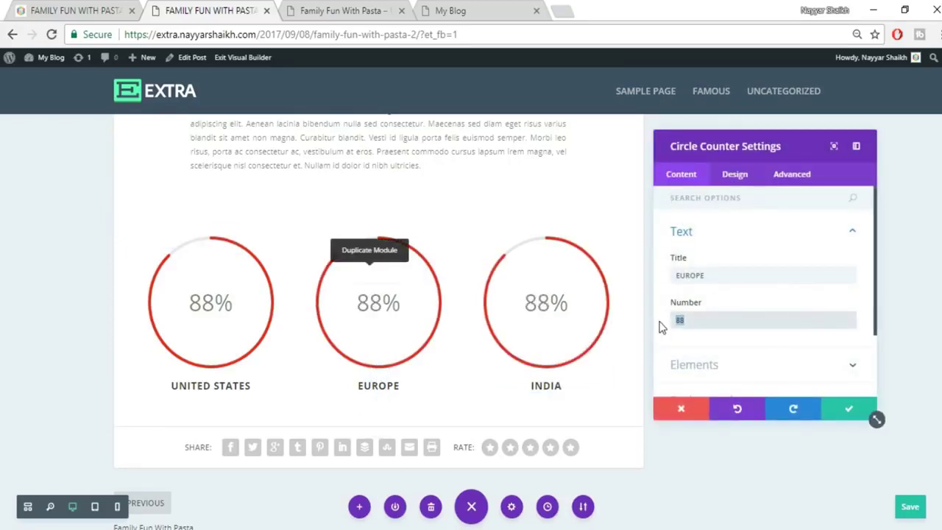
text(99)
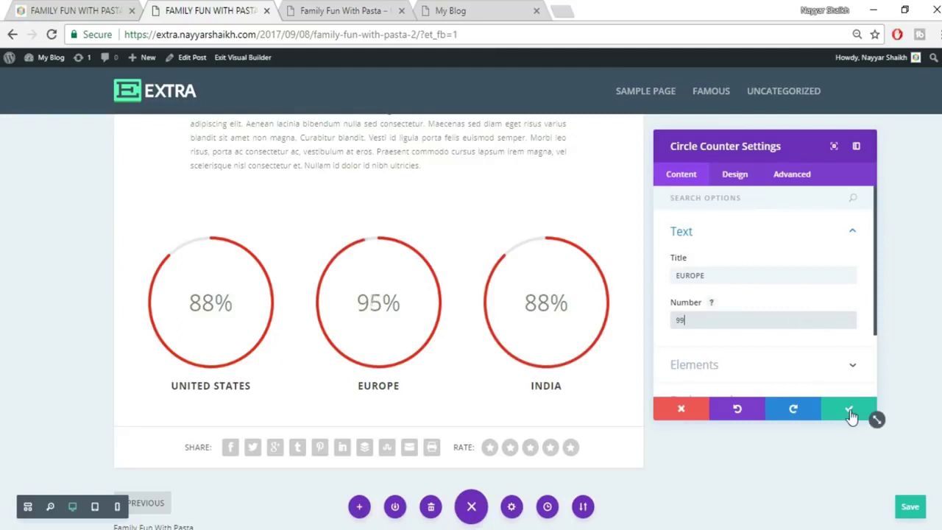
click(848, 410)
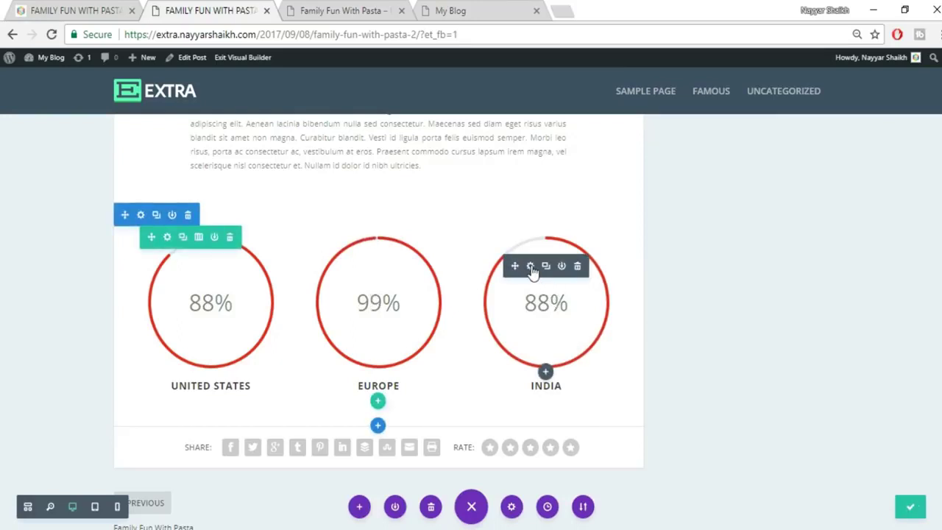
click(530, 268)
double_click(662, 324)
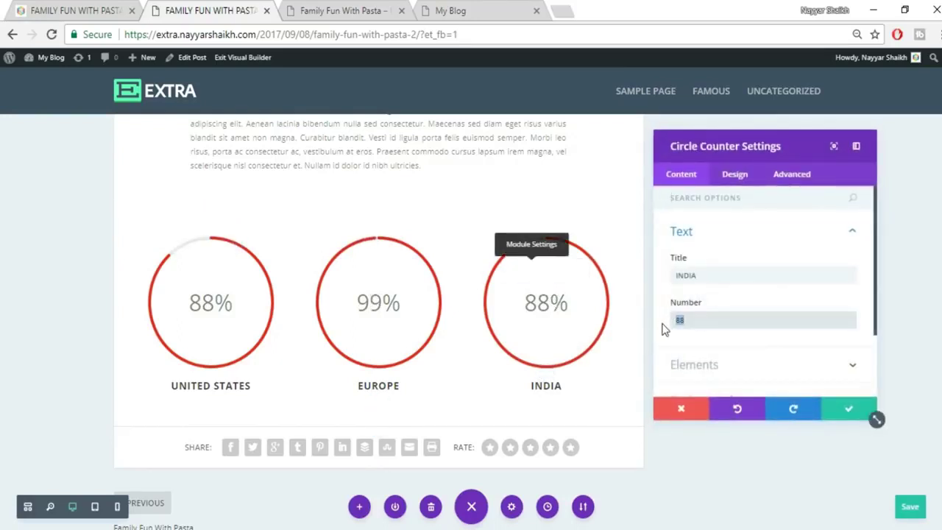
click(848, 412)
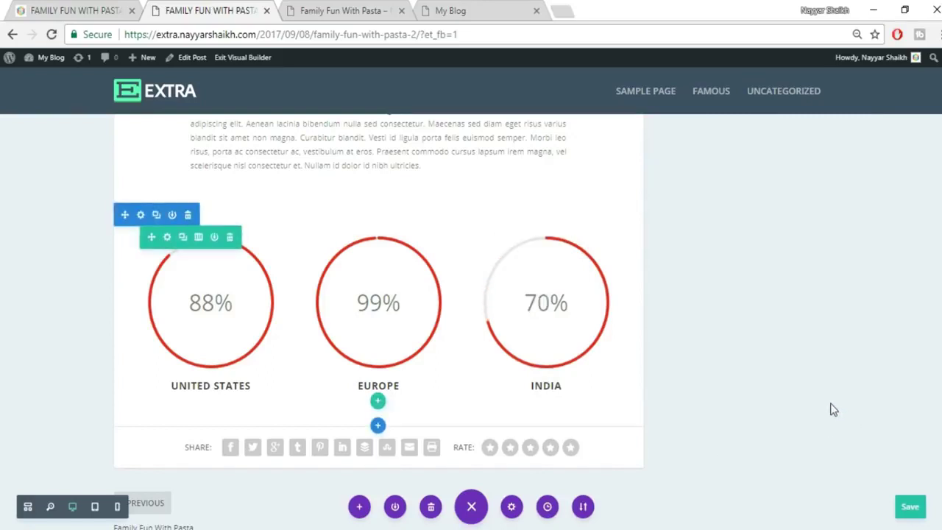
Copy the reference paragraph under the counters, then add a regular section with a one-column row.
click(90, 6)
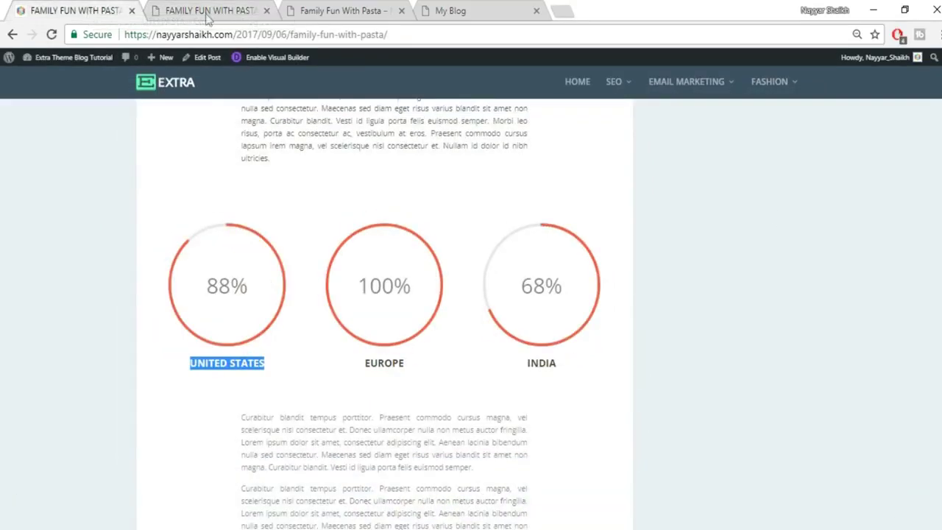
scroll(776, 221, down, 3)
scroll(368, 235, up, 1)
drag(240, 198, 542, 252)
click(184, 7)
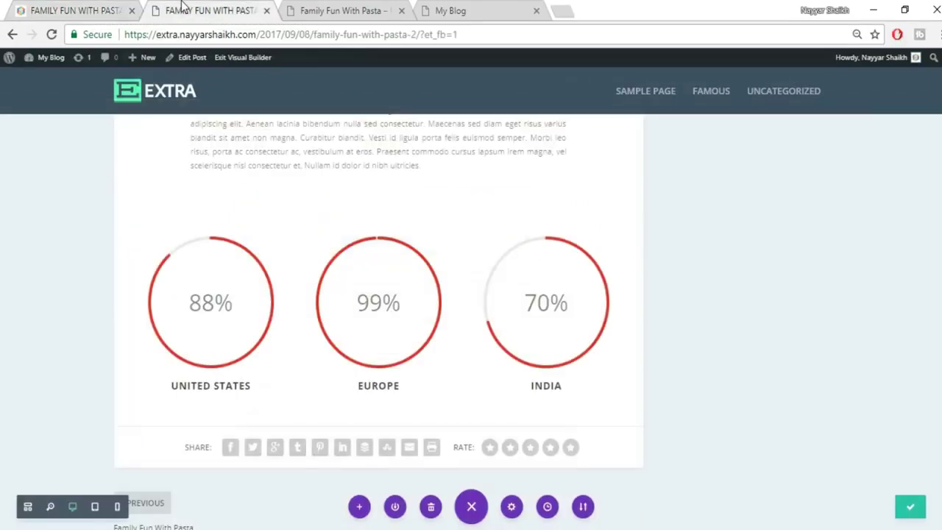
click(376, 428)
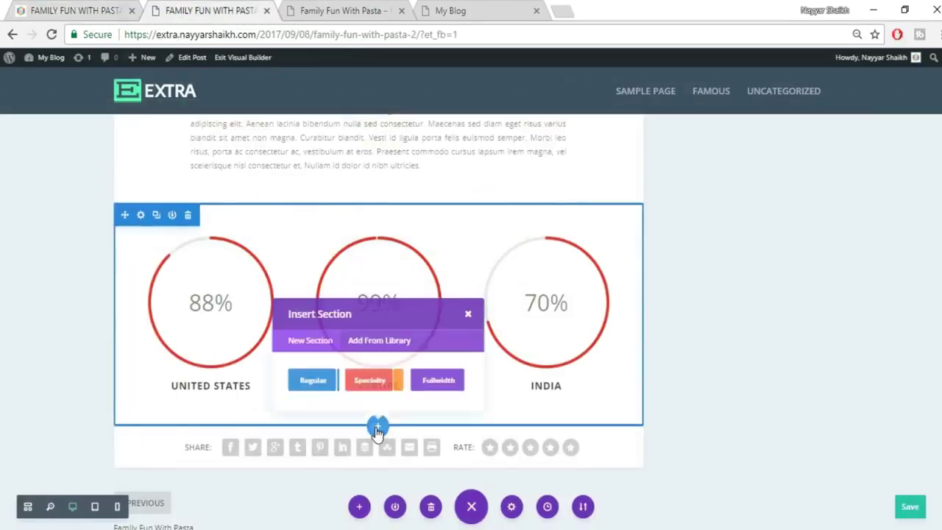
click(289, 390)
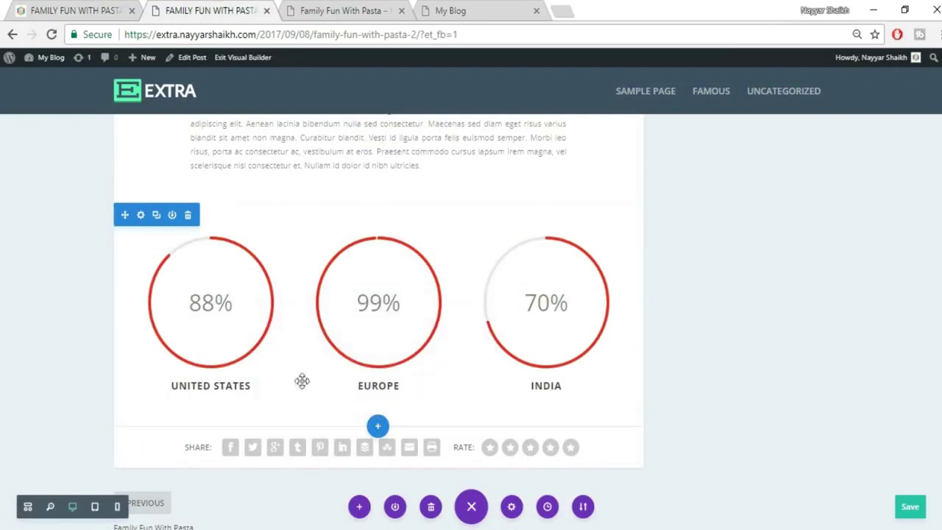
click(314, 331)
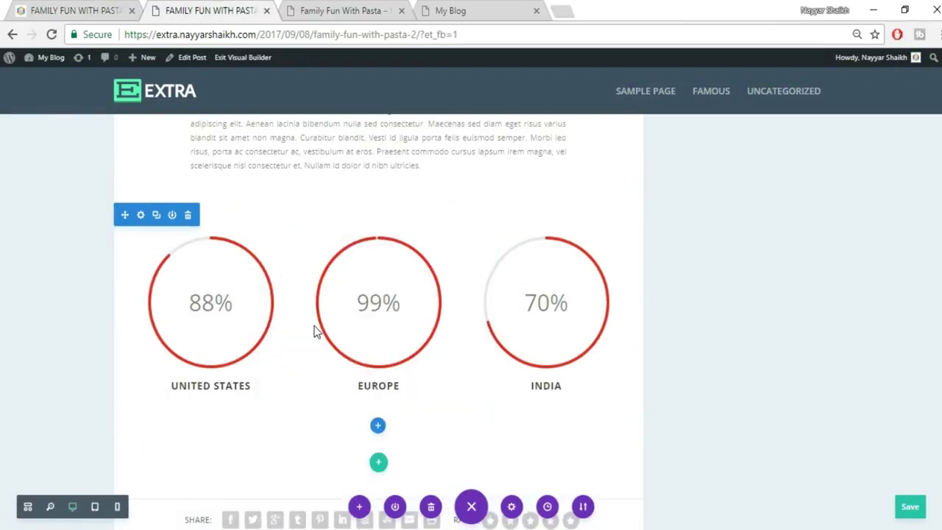
Add a Text module with lorem-ipsum body text below the country counters.
text(TEX)
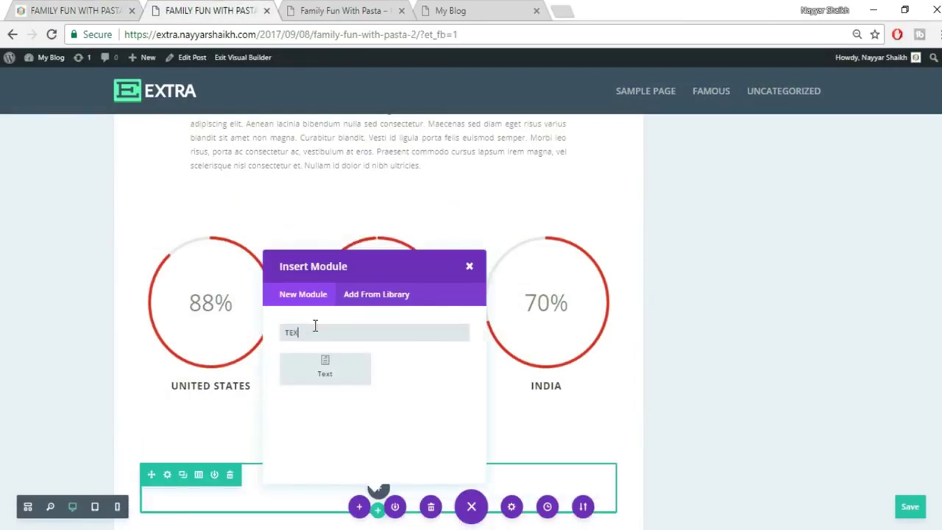
click(339, 366)
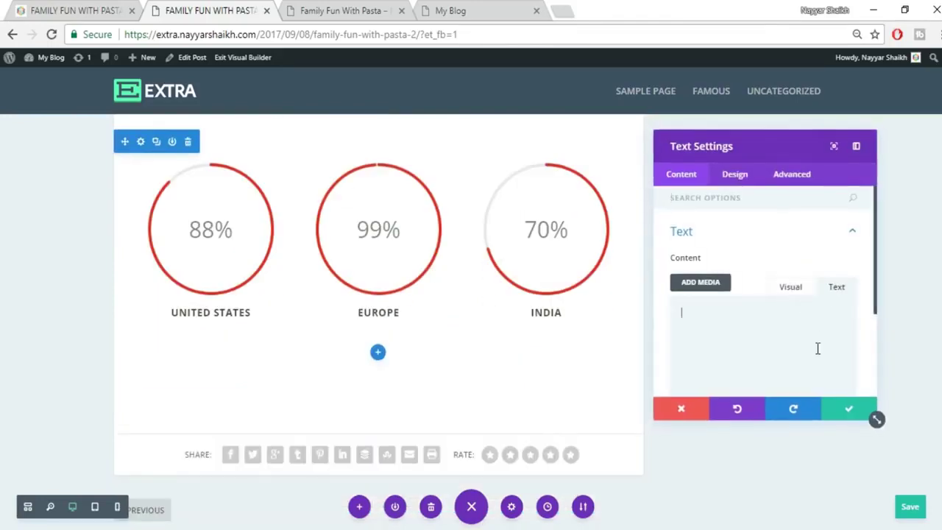
scroll(791, 298, down, 2)
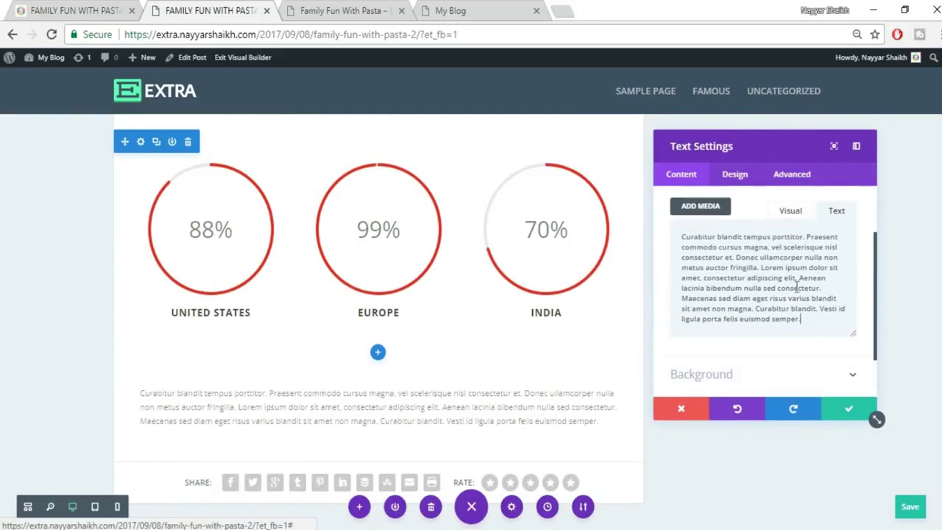
scroll(778, 264, down, 2)
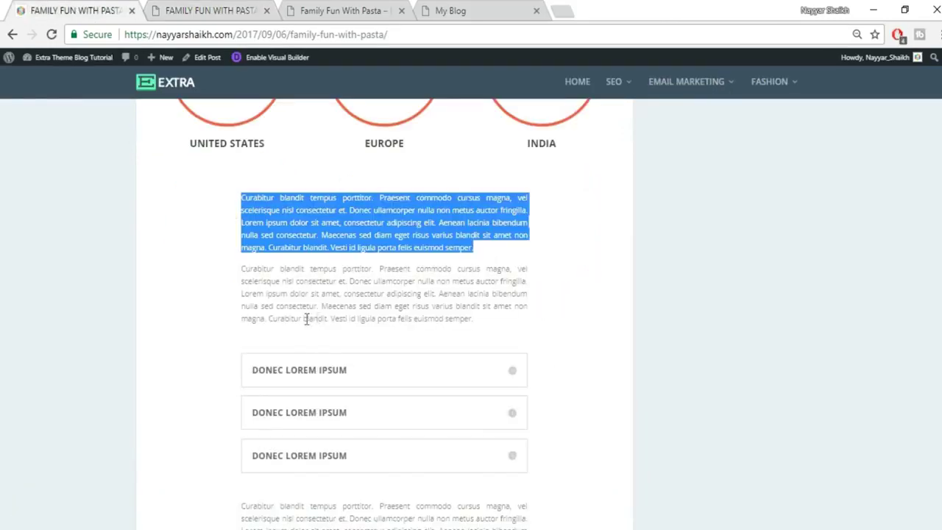
click(239, 10)
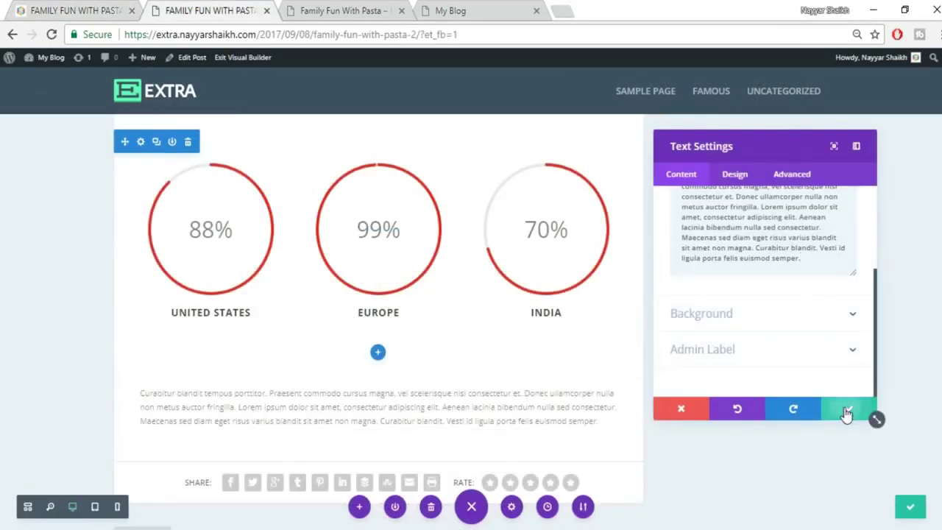
click(846, 411)
Pad the text module about 152px left and 154px right, matching the published post.
drag(365, 329, 205, 339)
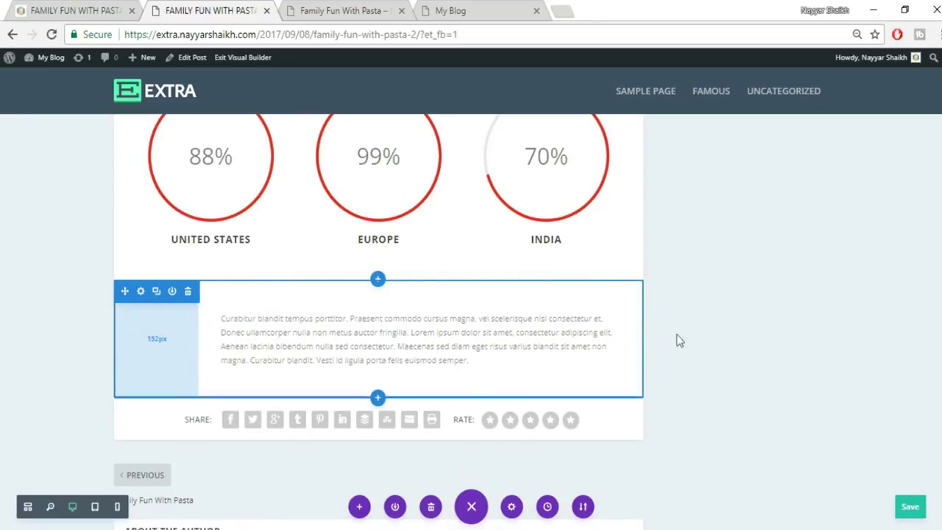
drag(641, 332, 556, 331)
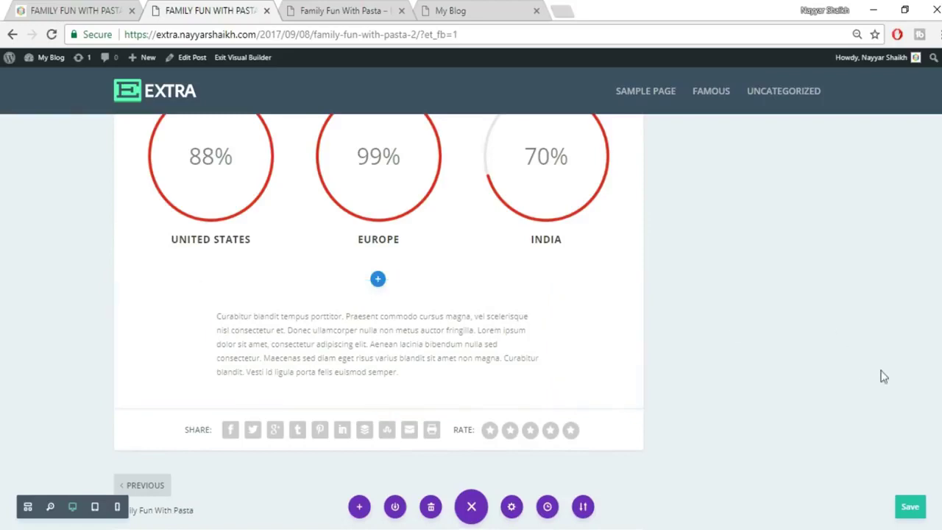
click(83, 10)
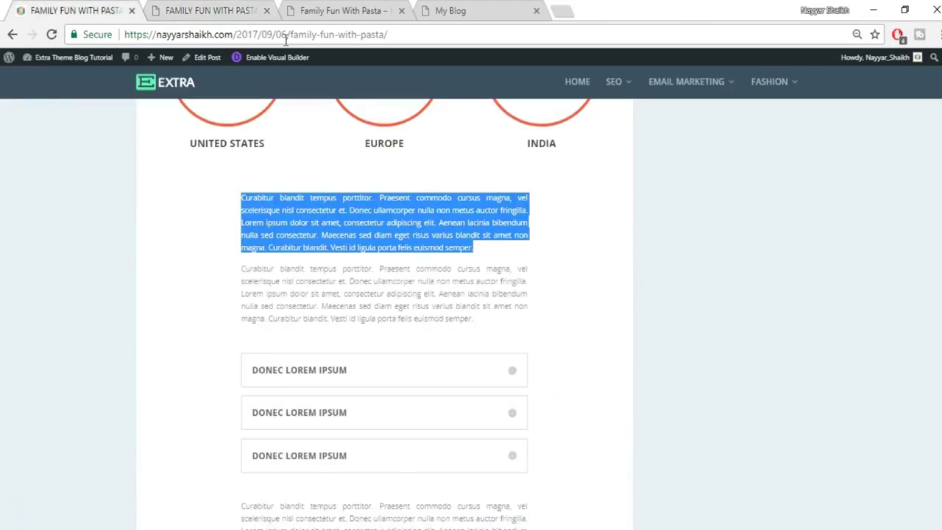
click(192, 10)
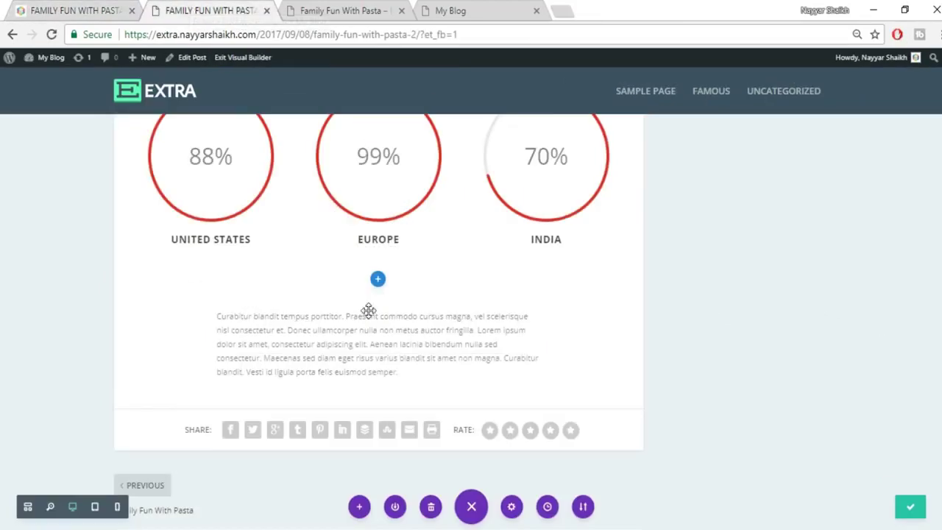
Set the paragraph's Text Orientation to Justified and save the module.
click(363, 331)
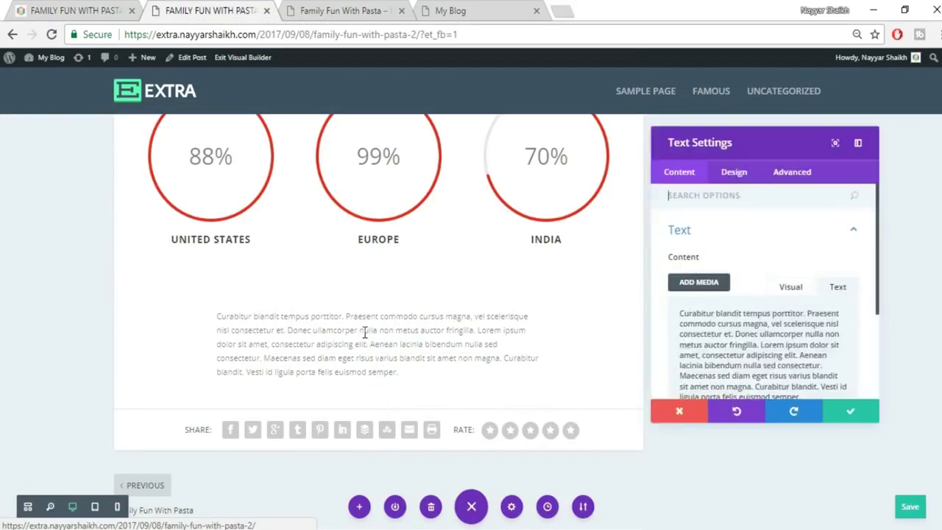
click(780, 175)
click(736, 175)
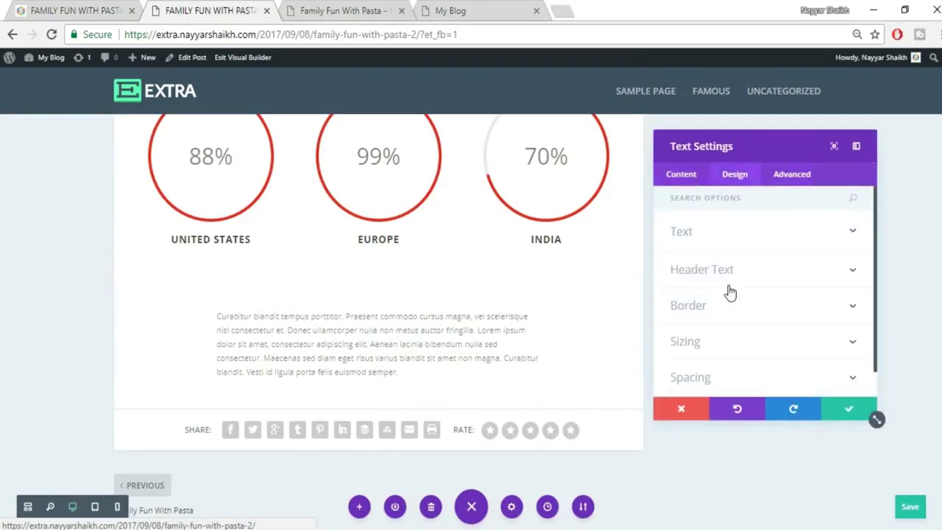
click(722, 232)
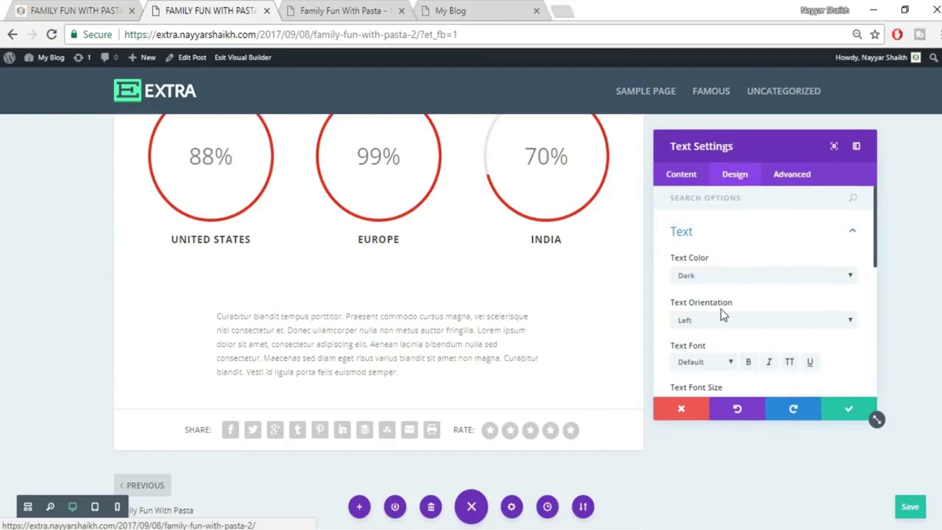
click(721, 316)
click(721, 368)
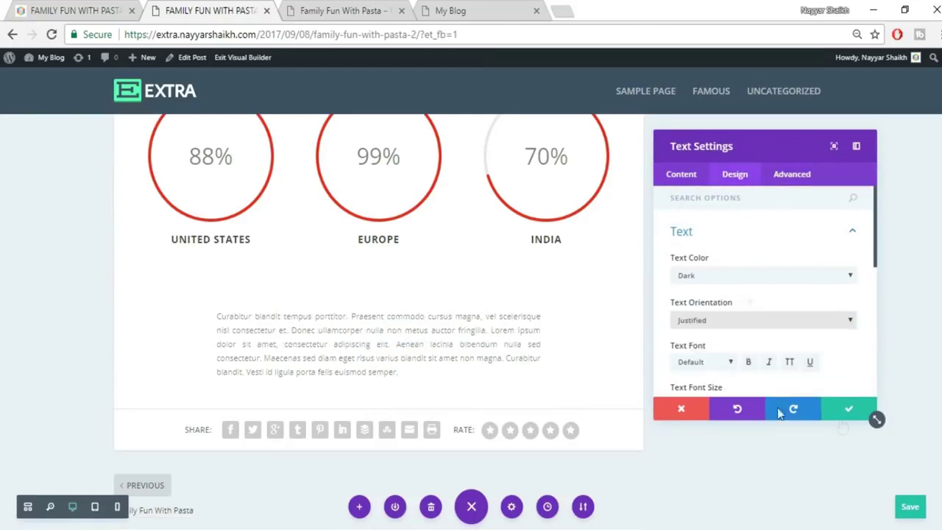
click(847, 409)
scroll(808, 338, down, 1)
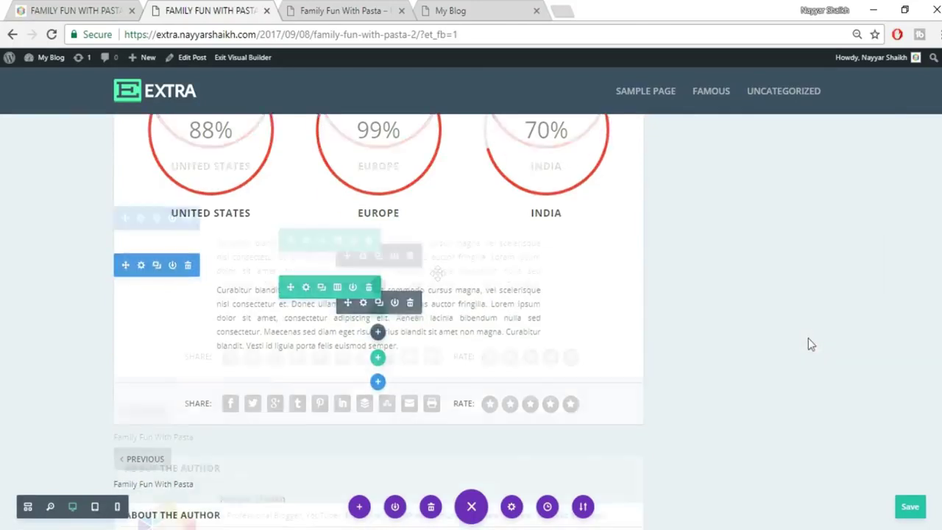
Compare the rebuilt page with the published reference post, ending on the reference tab.
click(99, 9)
click(195, 8)
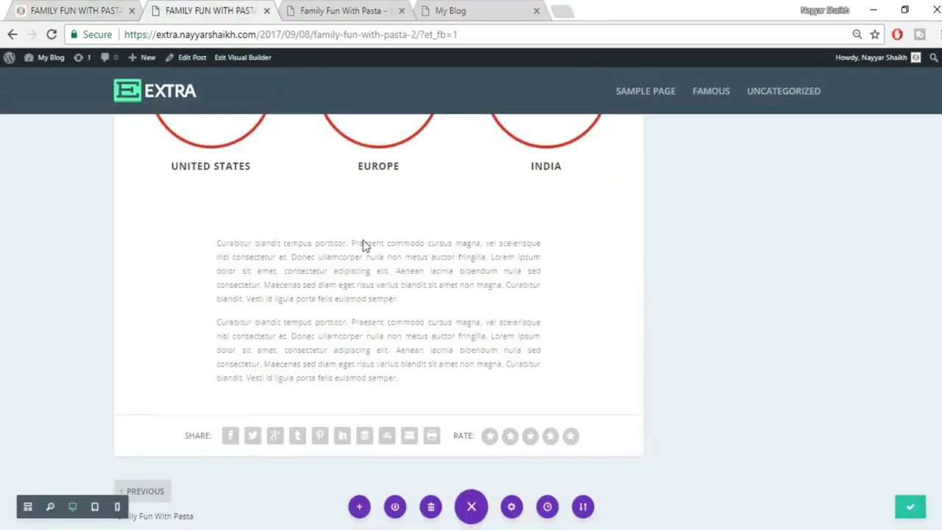
scroll(361, 246, down, 1)
click(94, 7)
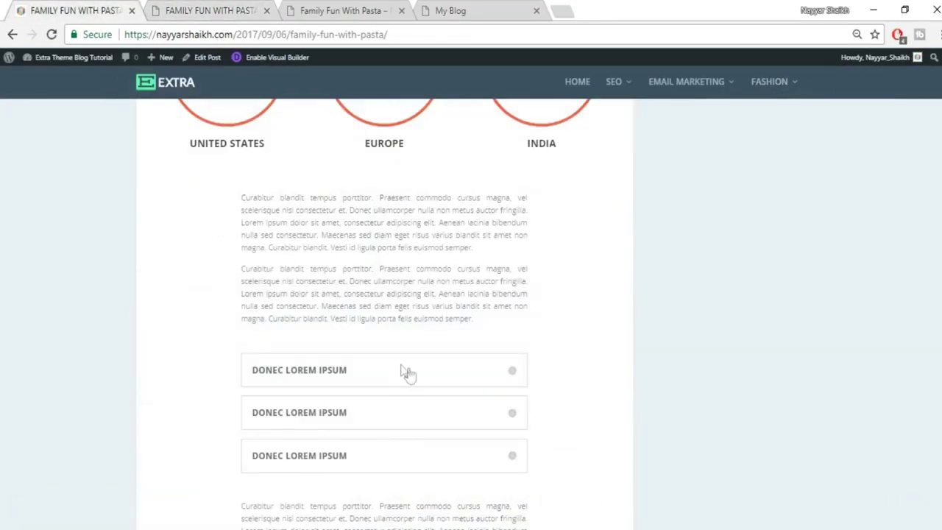
scroll(473, 380, down, 1)
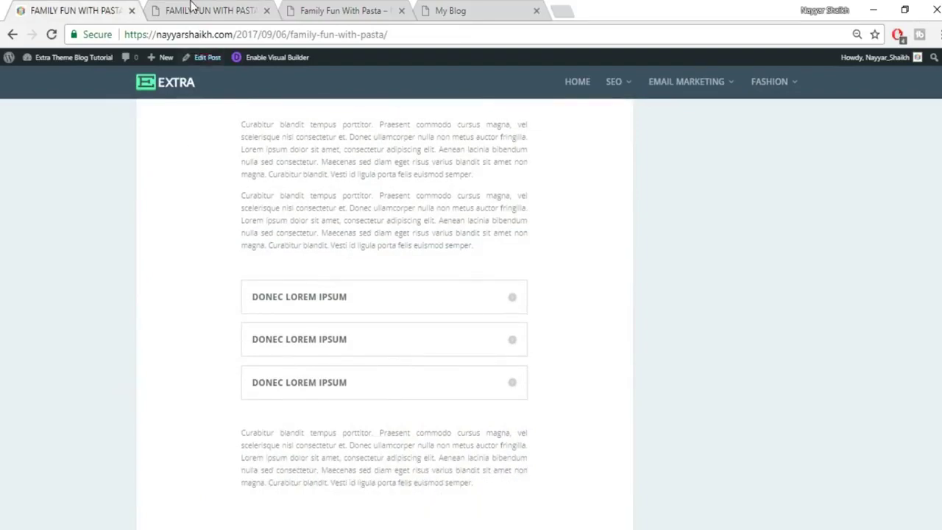
Add a Toggle module below the body paragraphs.
click(191, 8)
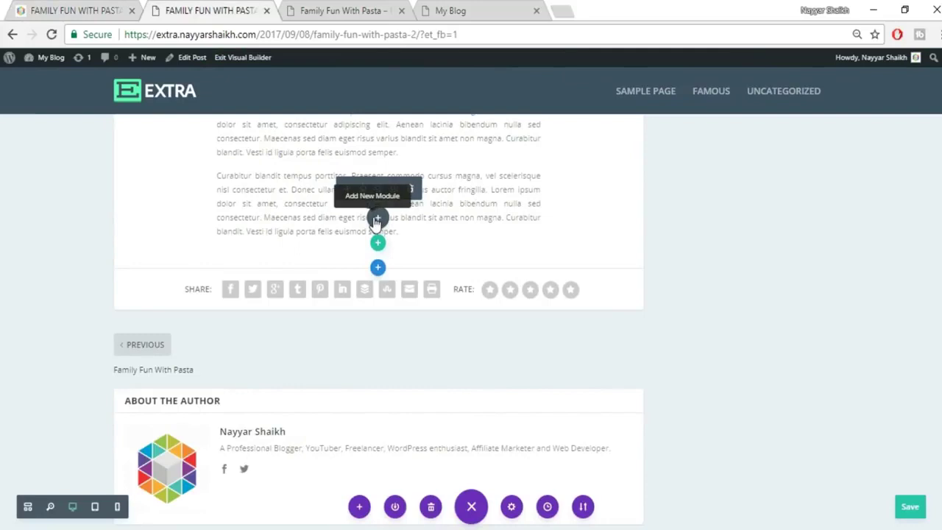
click(377, 219)
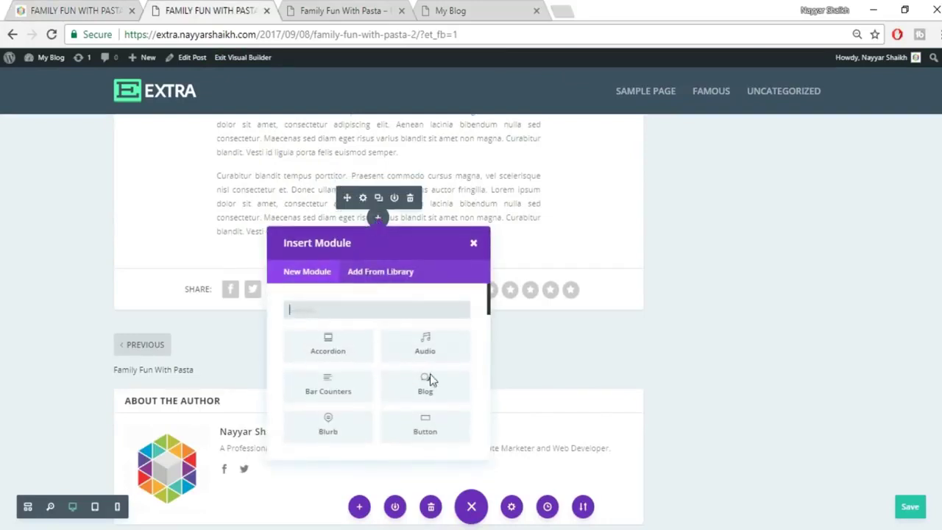
scroll(431, 380, down, 3)
scroll(431, 379, down, 10)
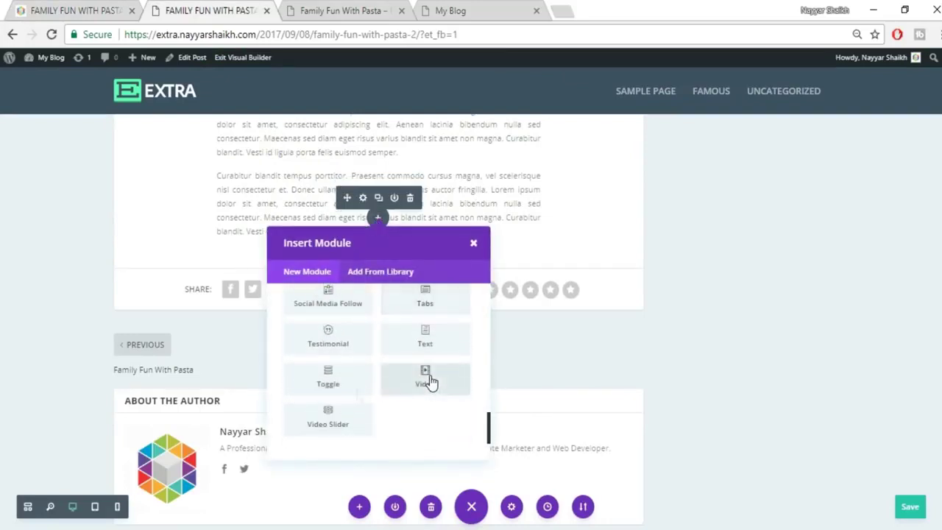
click(339, 395)
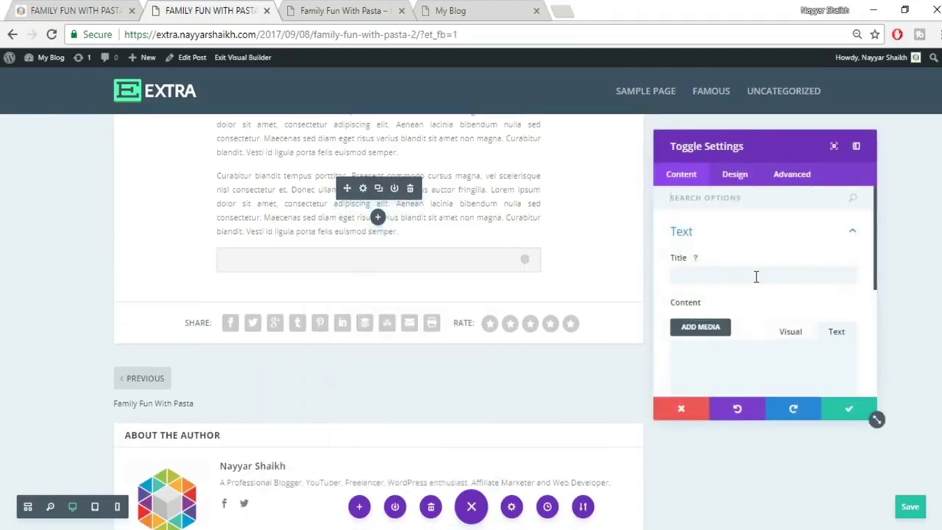
Copy the title 'DONEC LOREM IPSUM' from the published post into the toggle's title.
click(755, 276)
click(98, 8)
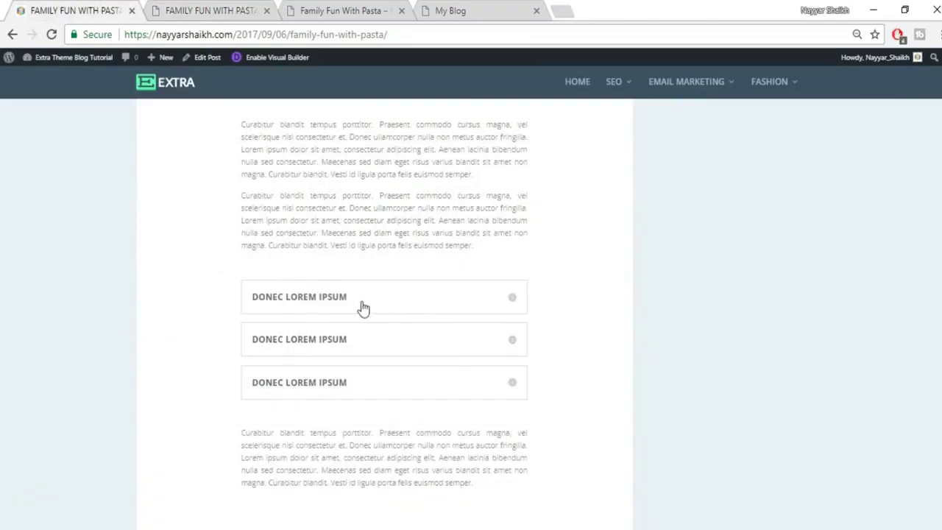
drag(362, 308, 248, 296)
key(ctrl+c)
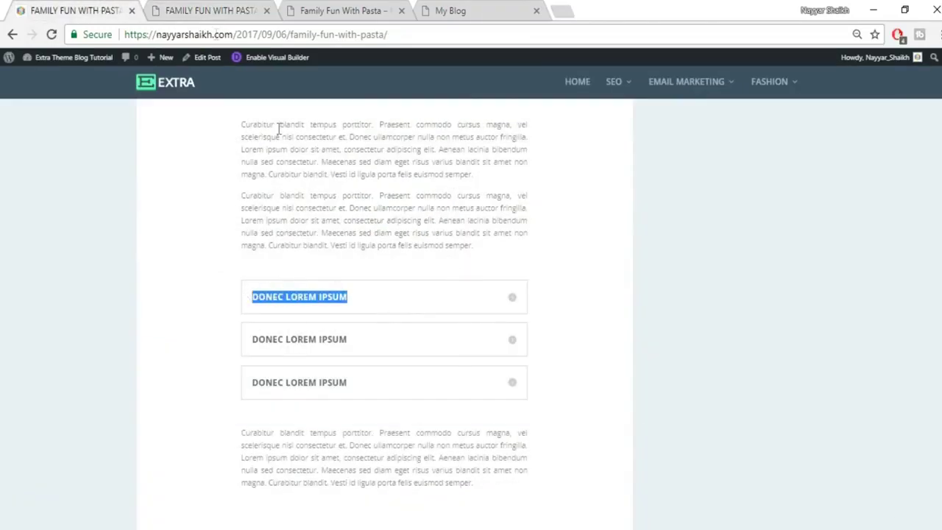
click(212, 15)
key(ctrl+v)
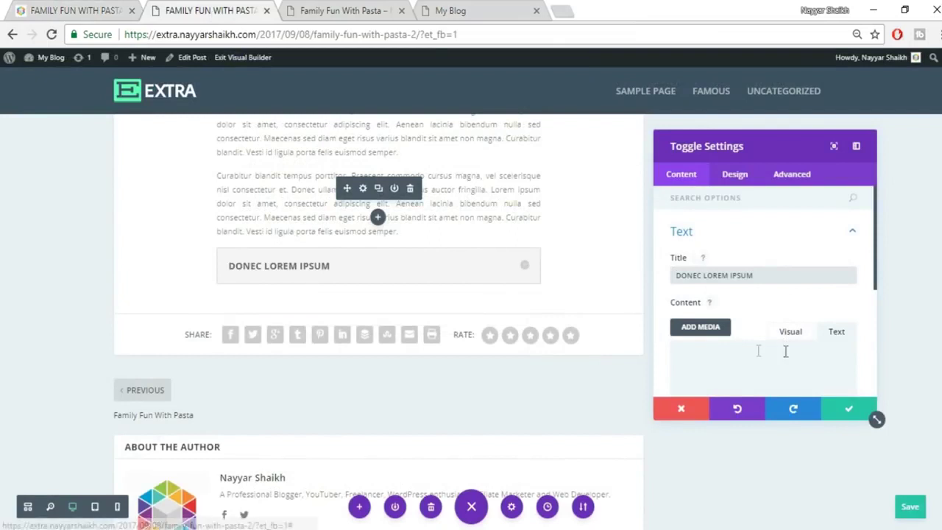
Paste the reference toggle's lorem body paragraph into the toggle's content and save it.
click(88, 7)
click(510, 309)
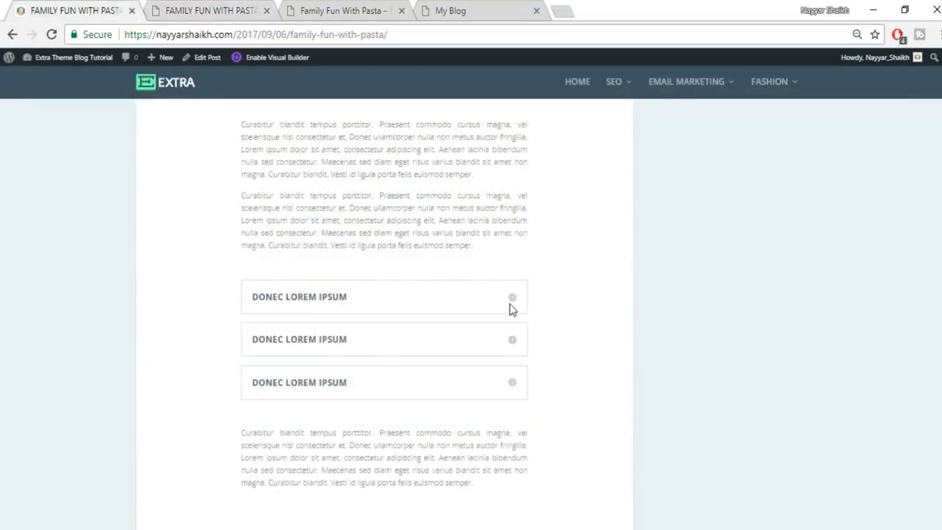
click(513, 302)
drag(256, 321, 410, 374)
key(ctrl+c)
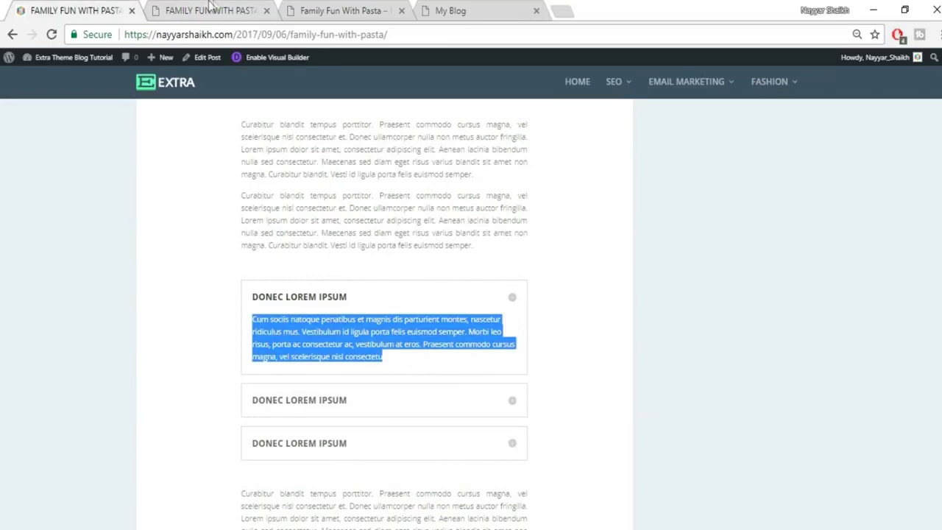
click(211, 11)
key(ctrl+v)
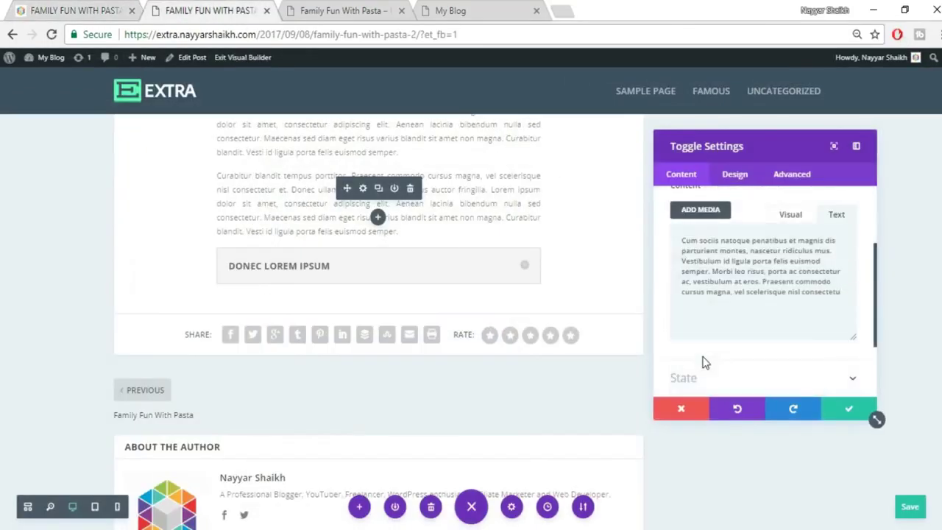
click(529, 271)
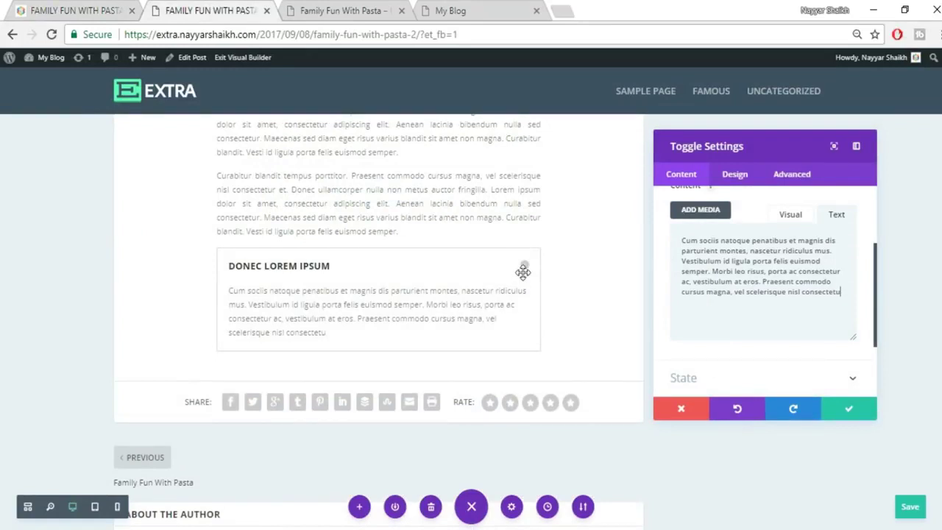
click(525, 269)
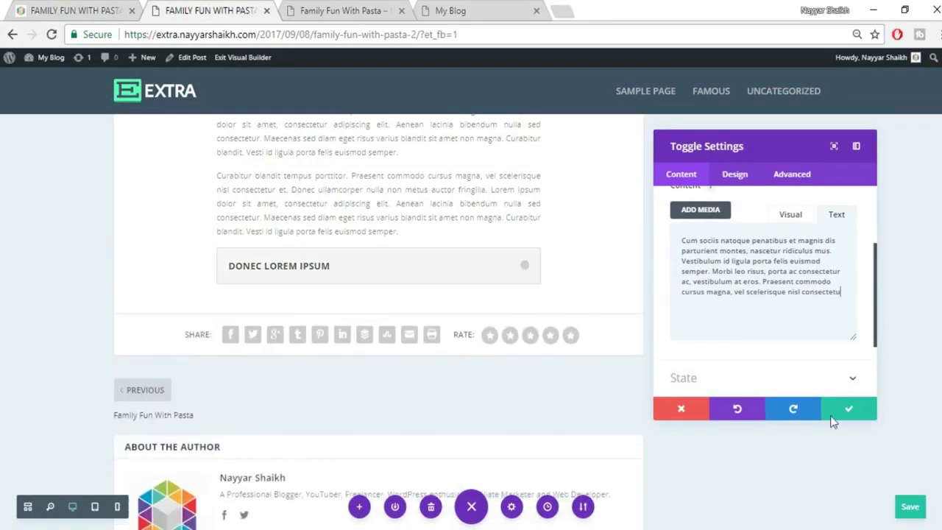
click(841, 410)
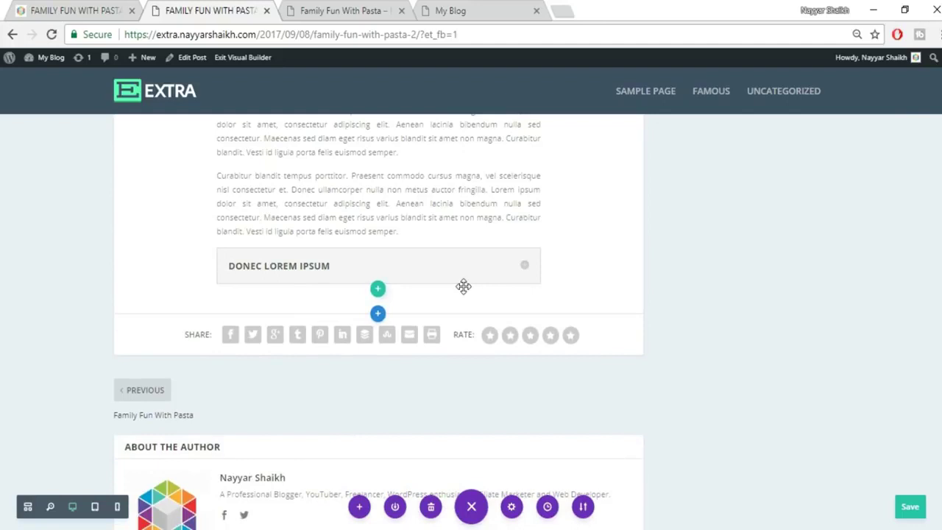
Duplicate the DONEC LOREM IPSUM toggle twice to get three stacked toggles.
mouse_move(424, 277)
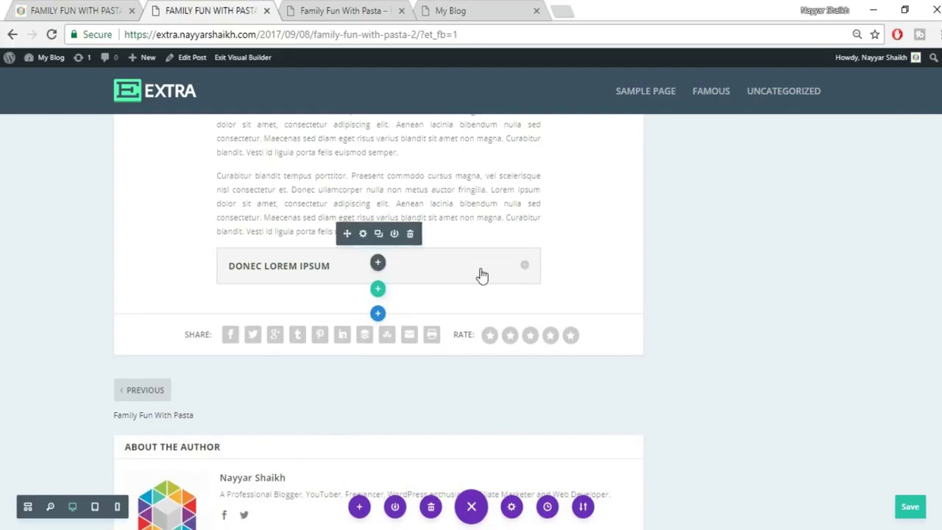
click(378, 234)
click(378, 234)
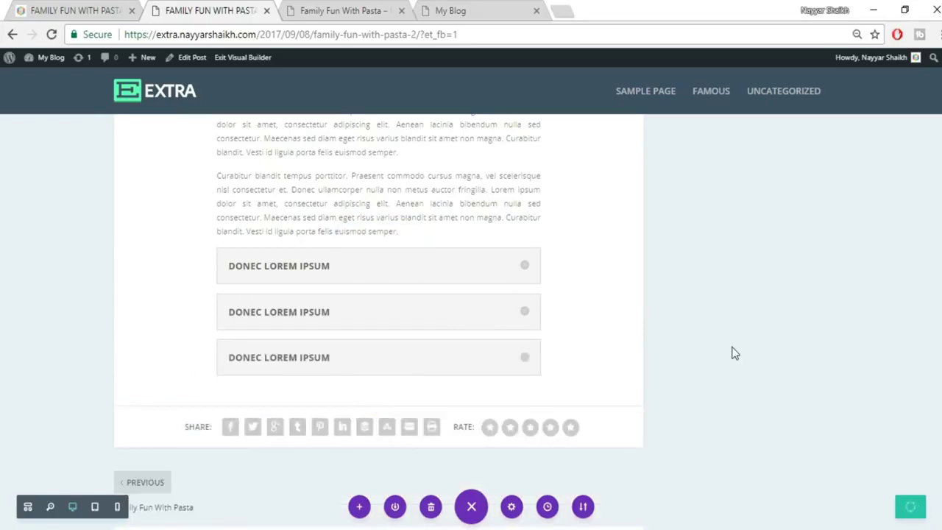
click(102, 8)
Duplicate the second body paragraph and position the copy below the third toggle.
scroll(581, 278, down, 4)
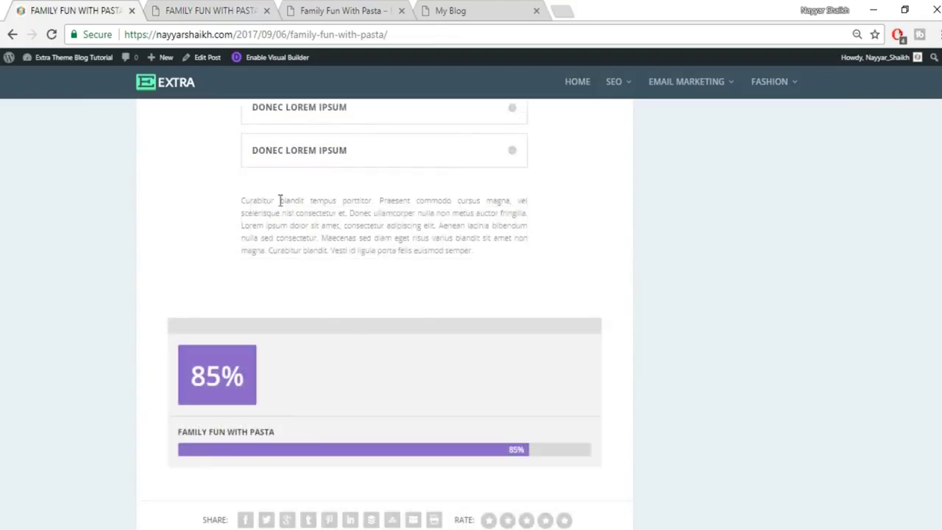
drag(242, 200, 488, 262)
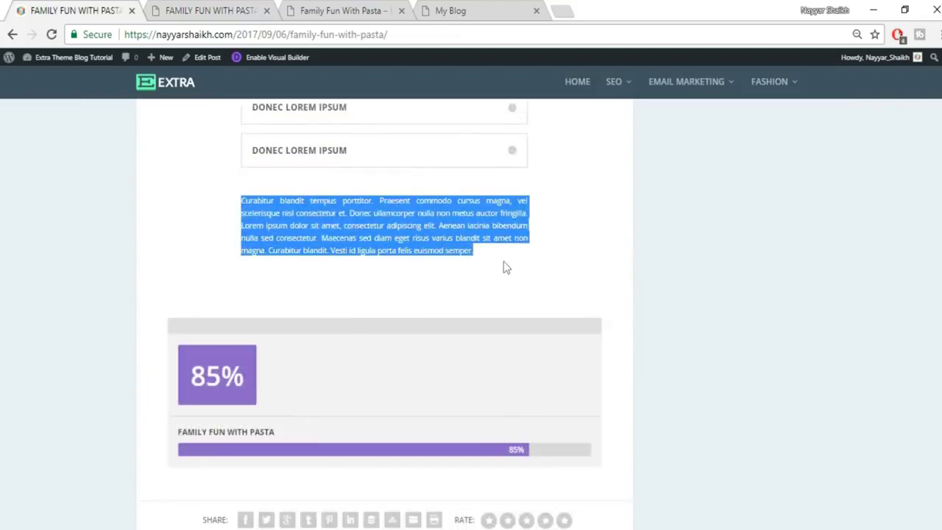
click(213, 10)
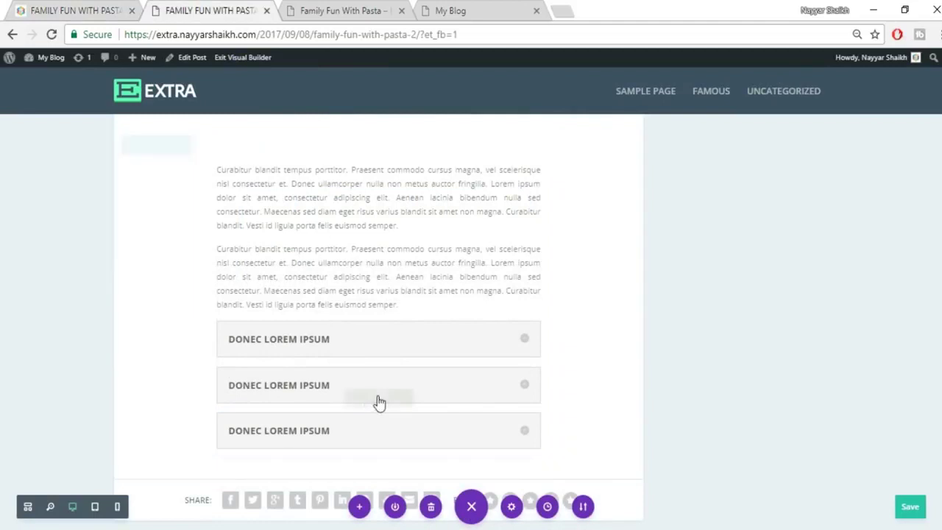
mouse_move(371, 266)
click(379, 262)
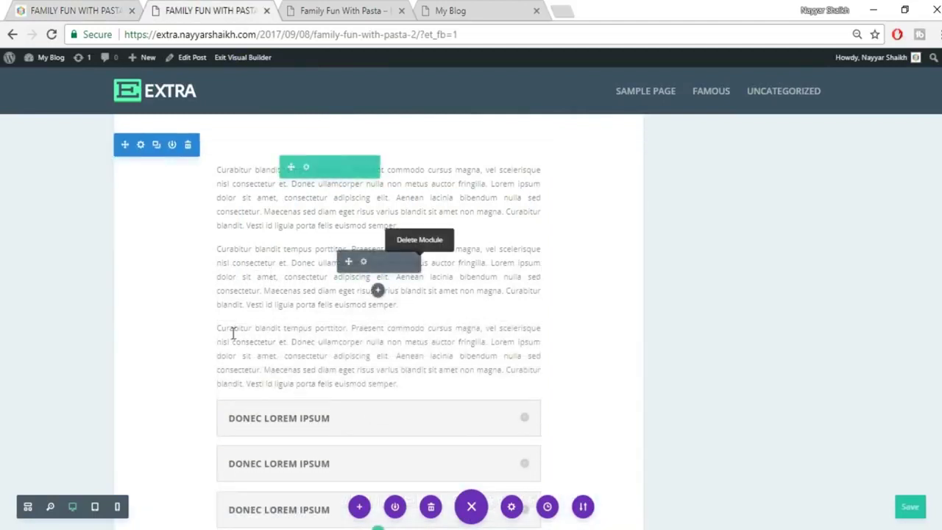
mouse_move(343, 337)
drag(360, 482, 320, 485)
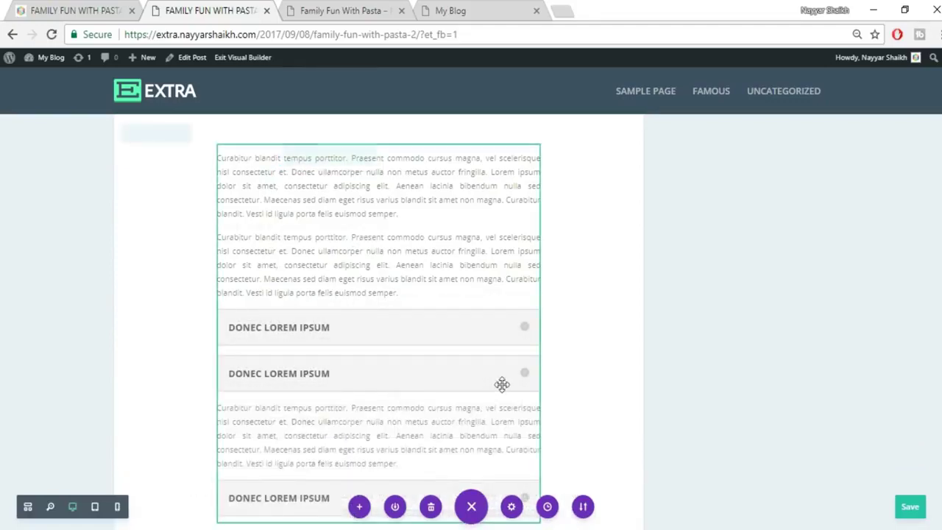
drag(251, 428, 262, 426)
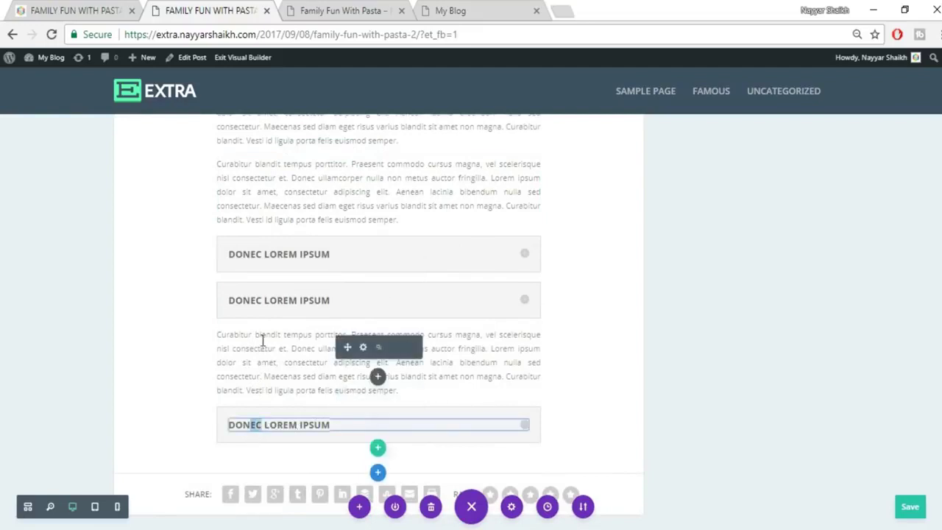
drag(424, 410, 466, 336)
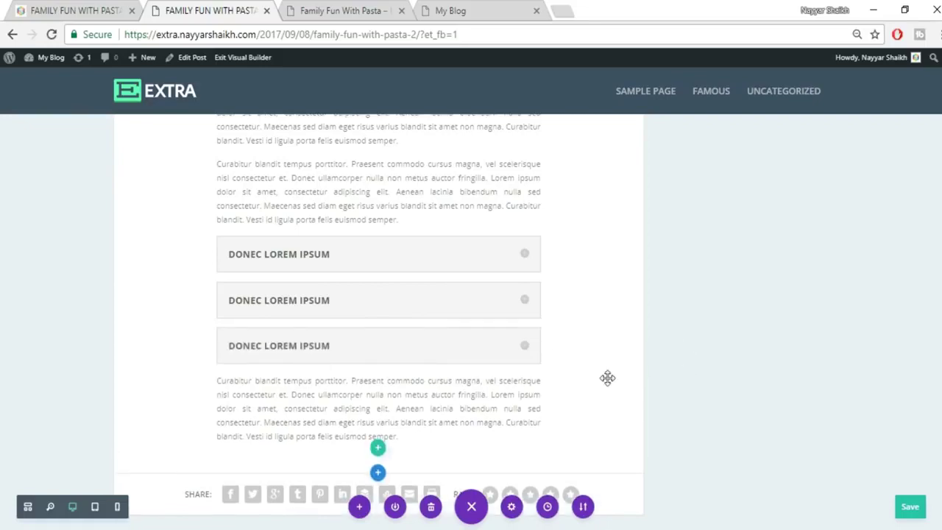
Reload the published reference post to check its layout.
click(110, 8)
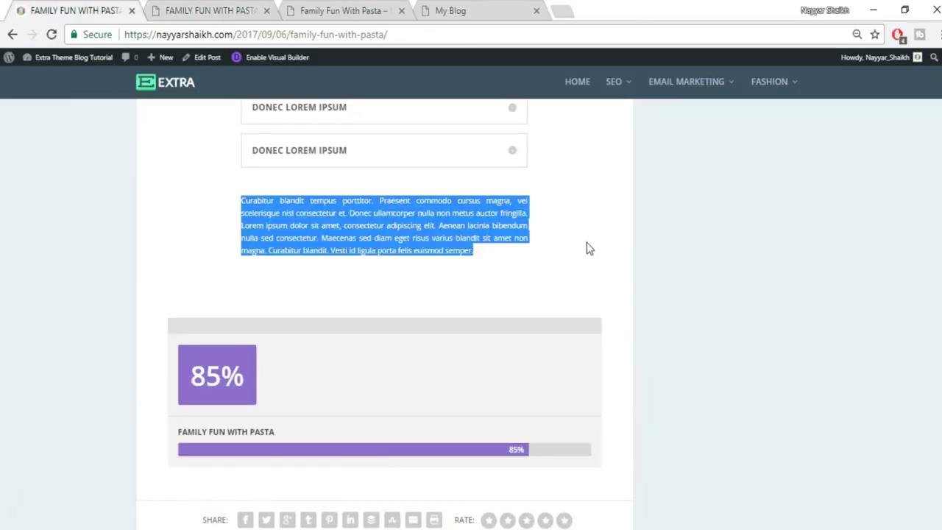
click(665, 284)
key(F5)
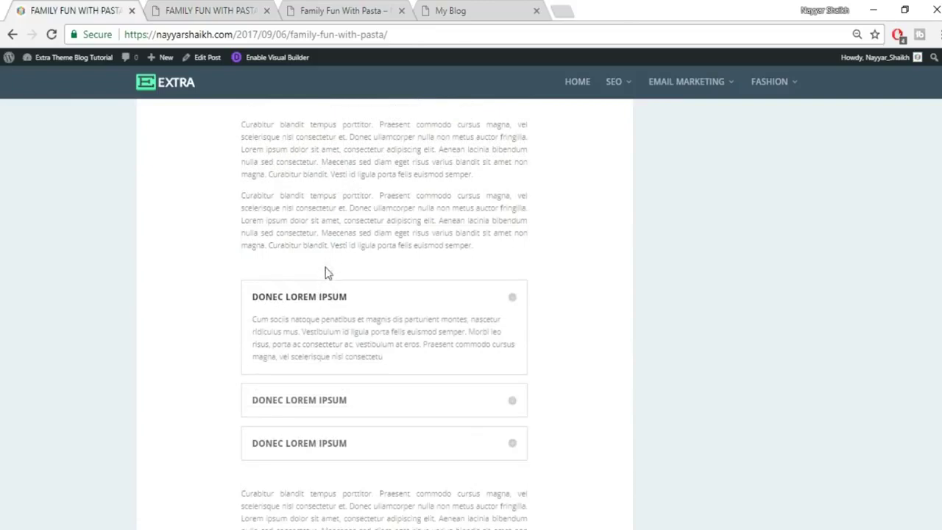
click(211, 9)
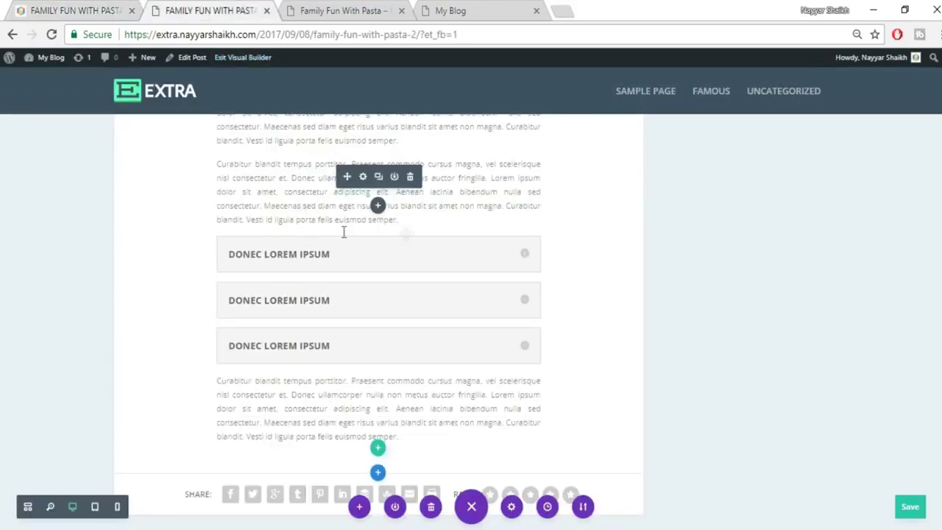
Add blank lines after the upper paragraph and before the lower one around the toggles.
click(416, 220)
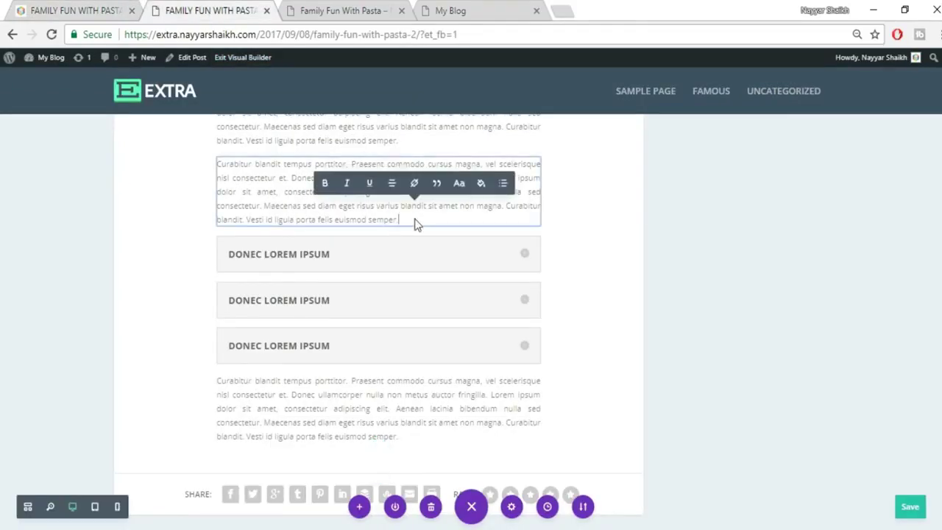
key(Return)
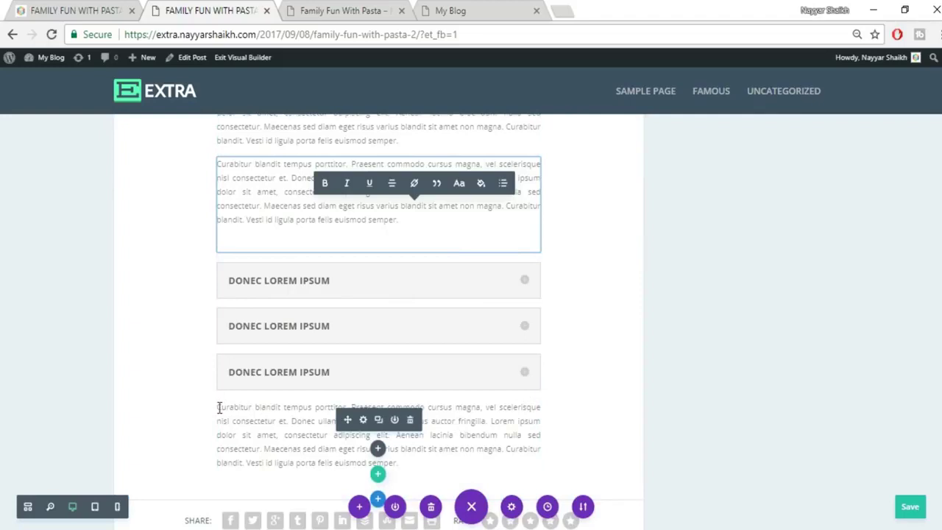
click(248, 447)
key(Return)
key(Return)
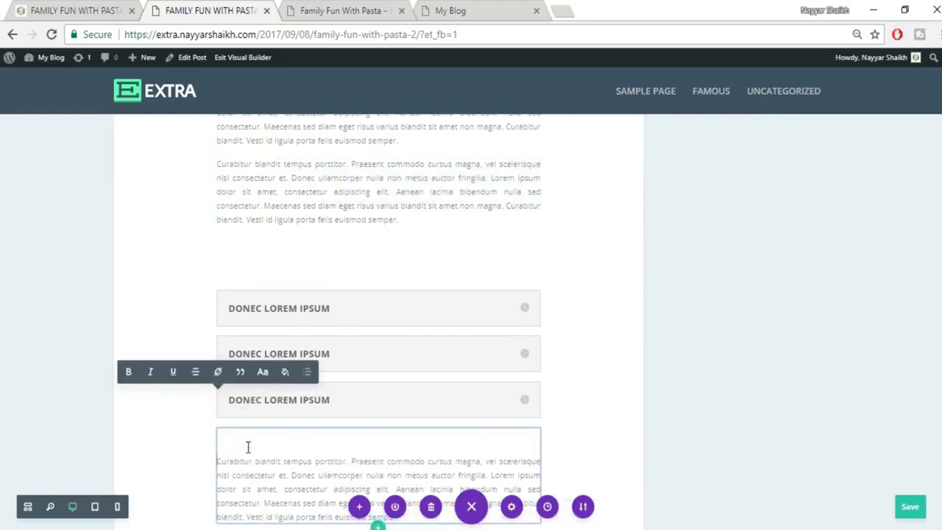
click(708, 412)
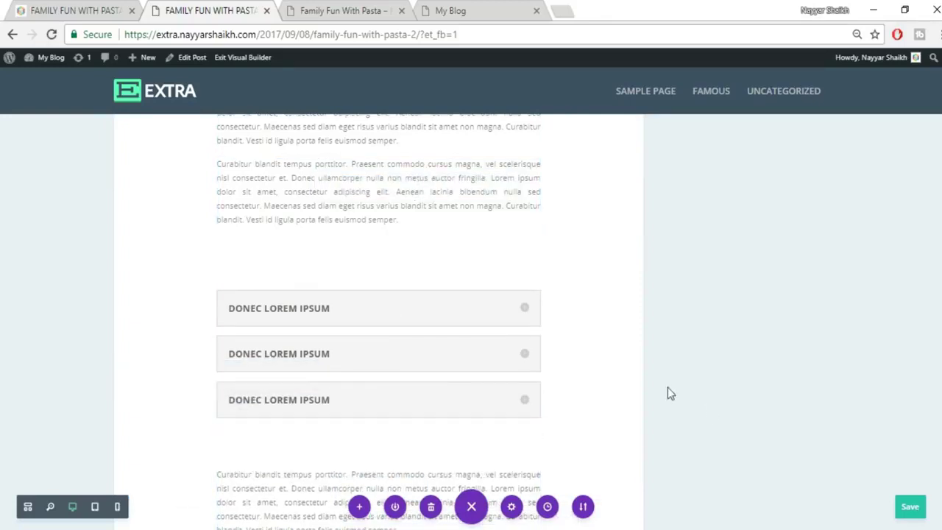
scroll(441, 368, down, 1)
Review the rebuilt pasta post's counters, paragraphs and toggles, then save the layout.
scroll(471, 357, up, 3)
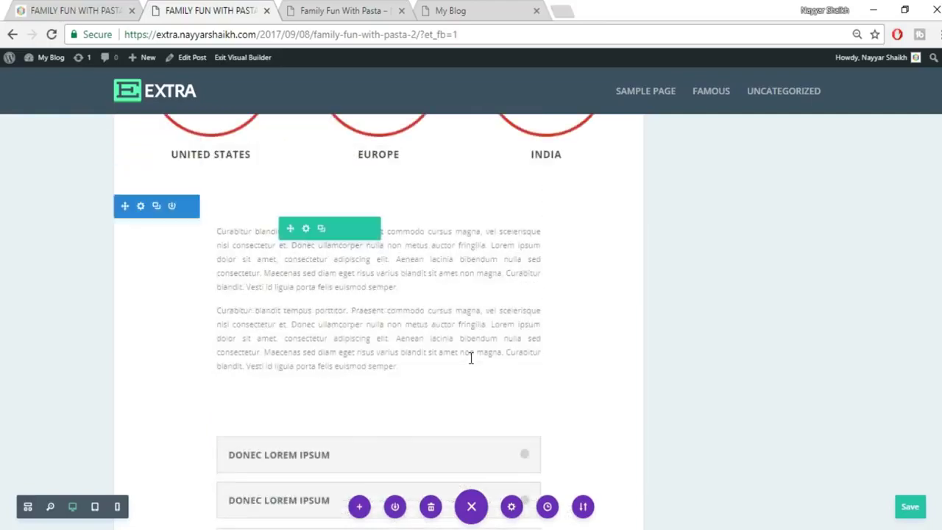
scroll(777, 364, up, 10)
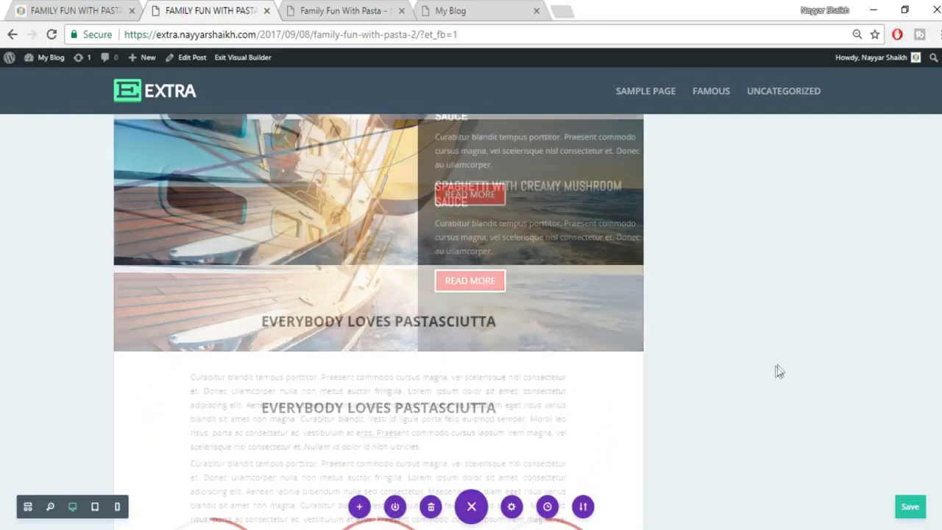
scroll(775, 366, up, 10)
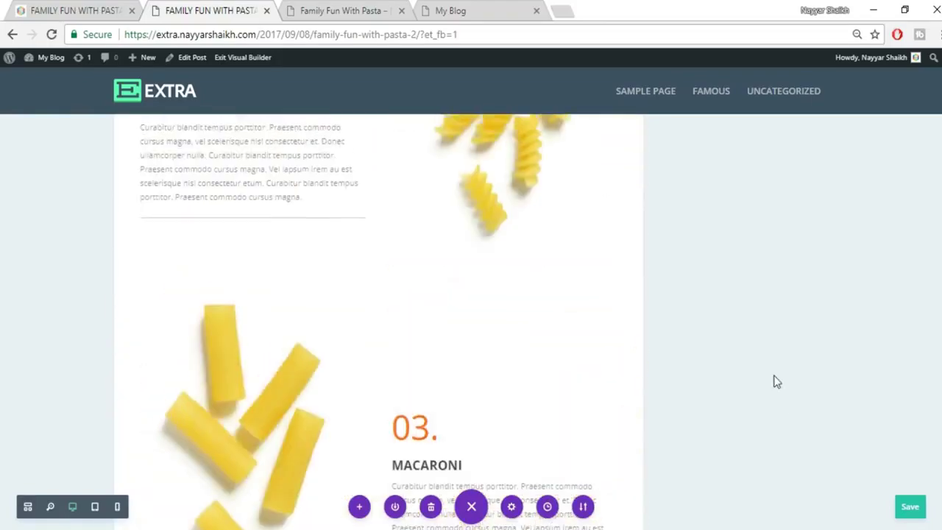
scroll(777, 383, up, 10)
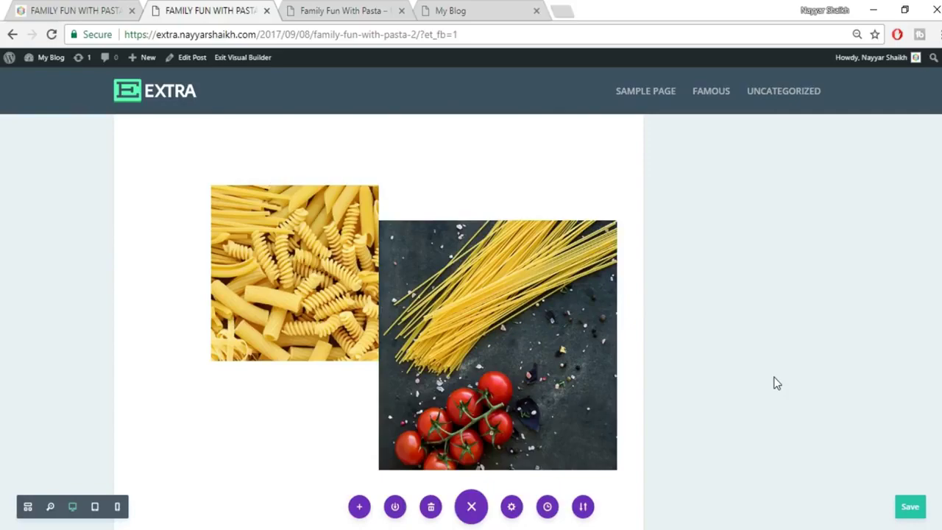
scroll(776, 382, up, 8)
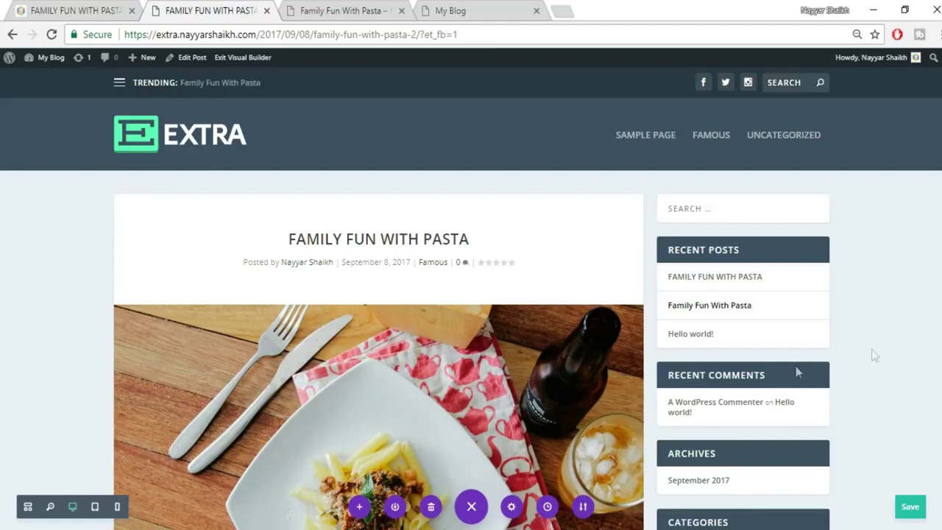
scroll(902, 350, down, 10)
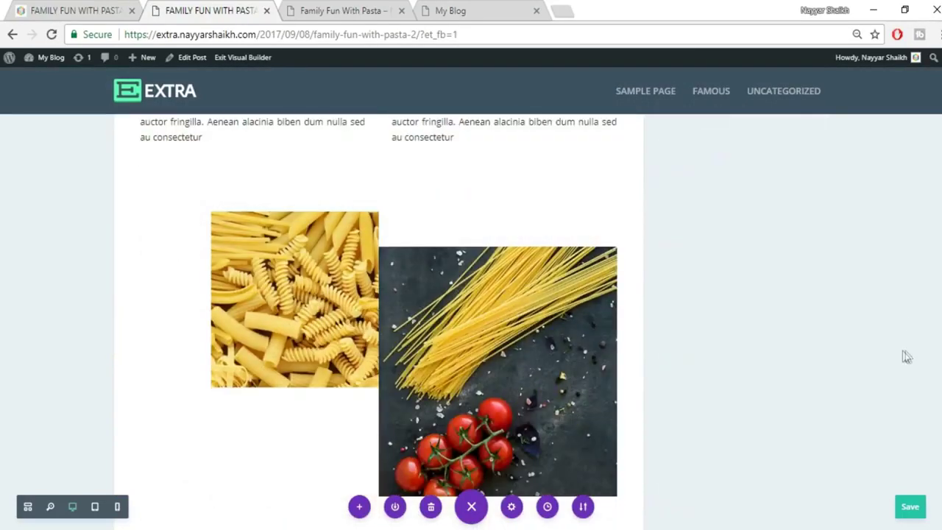
scroll(378, 317, down, 20)
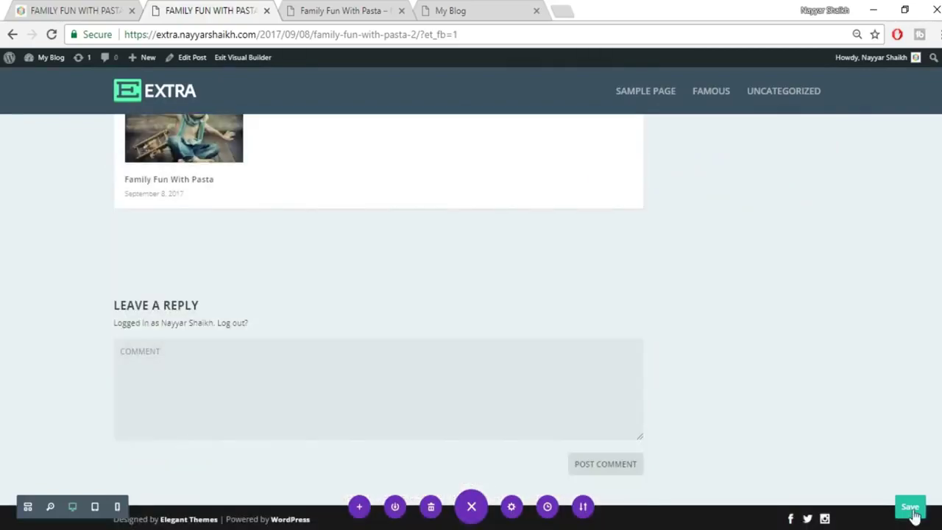
click(911, 508)
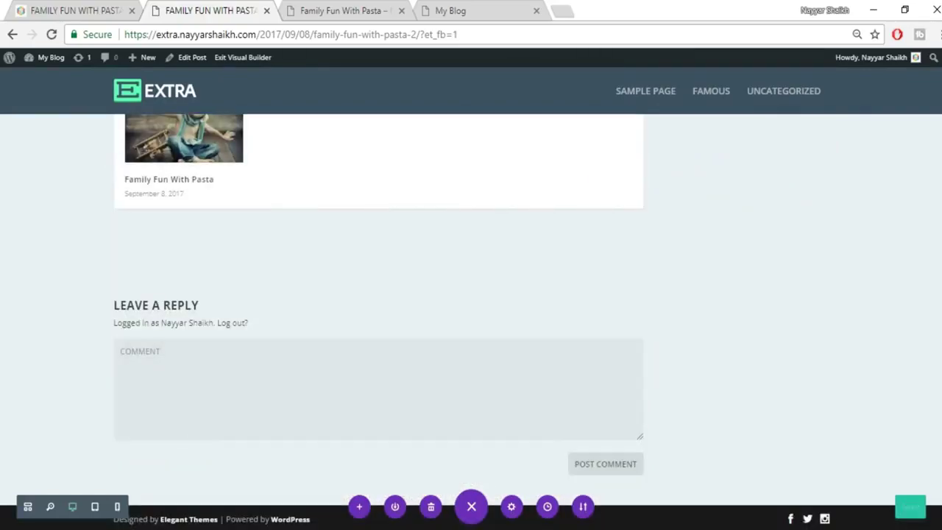
scroll(378, 316, up, 20)
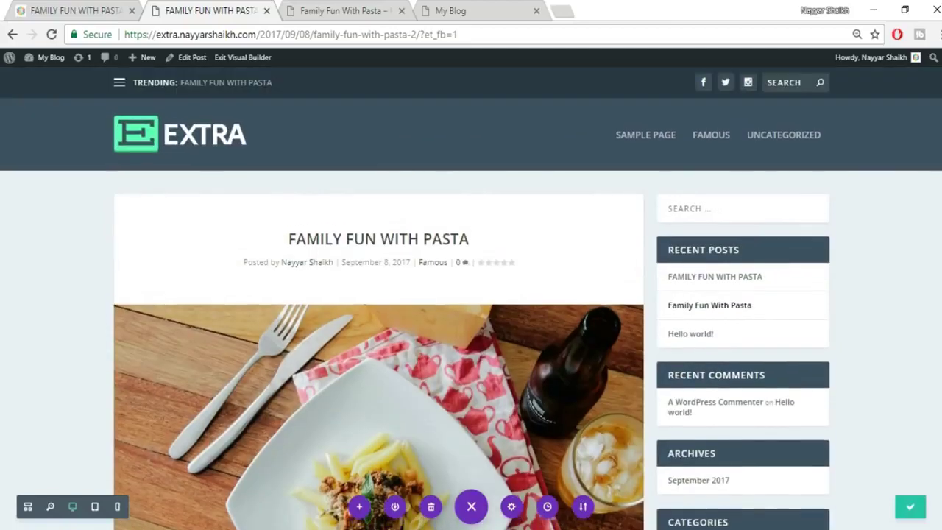
Open the published 'A Guide to Spices' post from Recent Posts, then return to the builder tab.
click(95, 11)
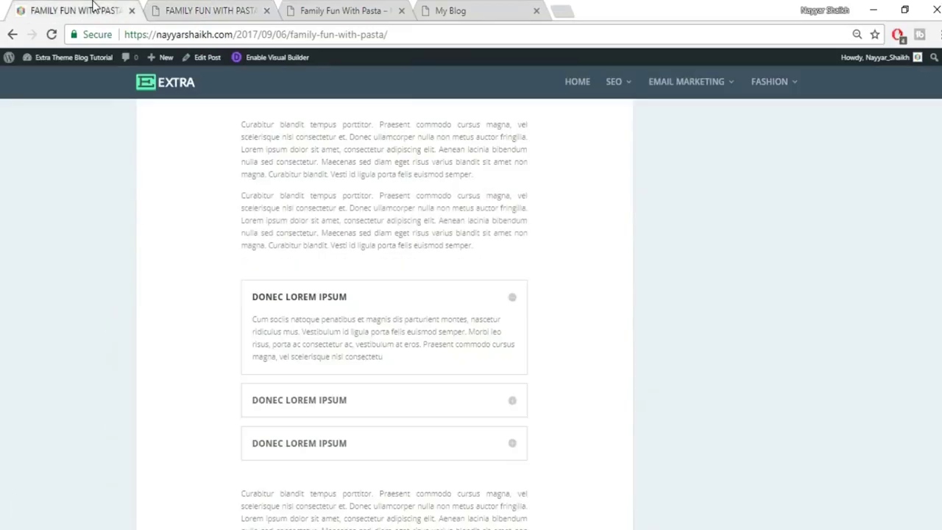
scroll(494, 360, down, 5)
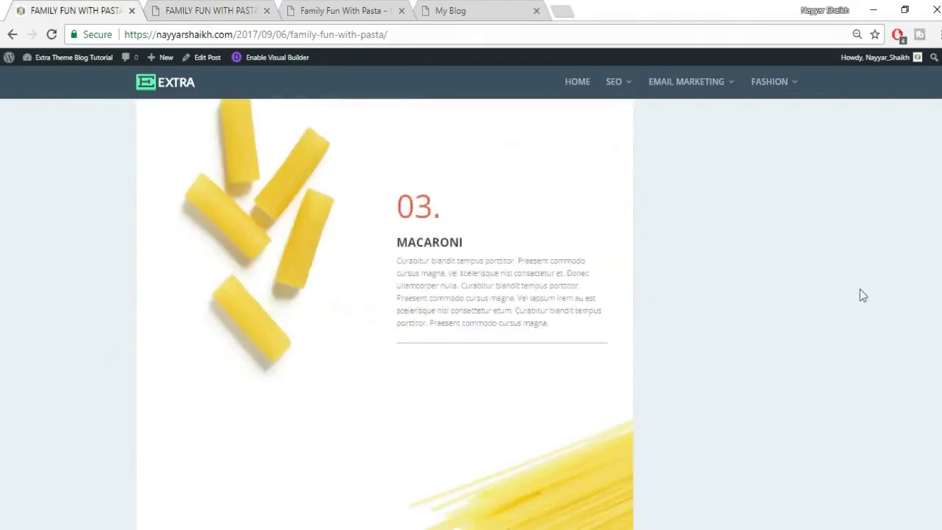
scroll(795, 330, up, 15)
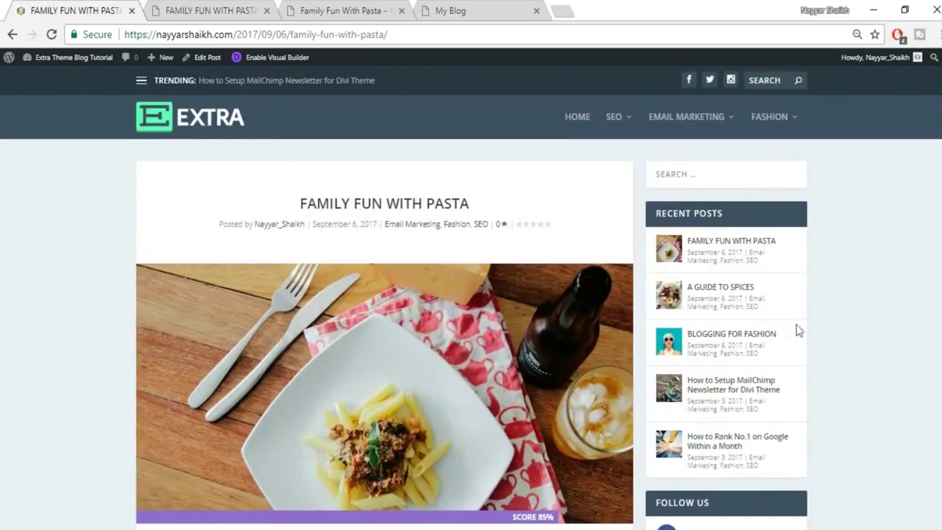
click(725, 292)
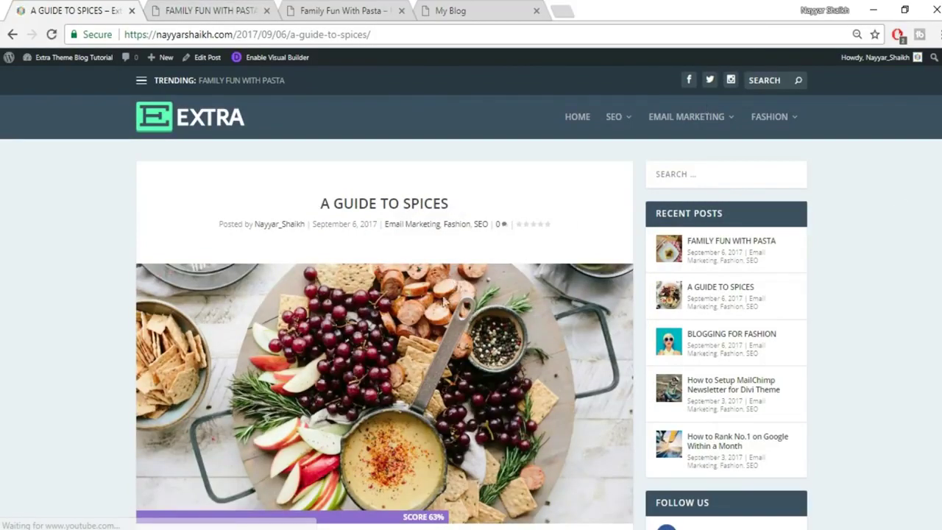
click(207, 9)
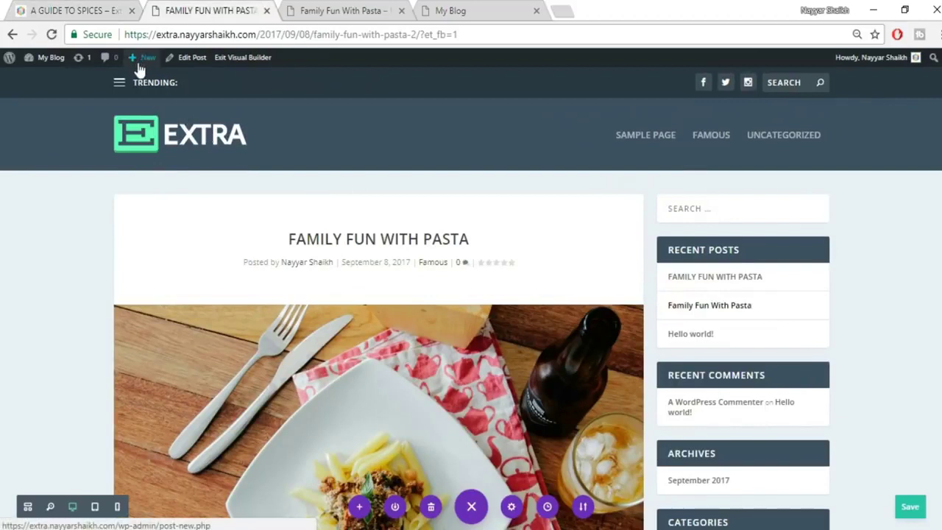
mouse_move(140, 68)
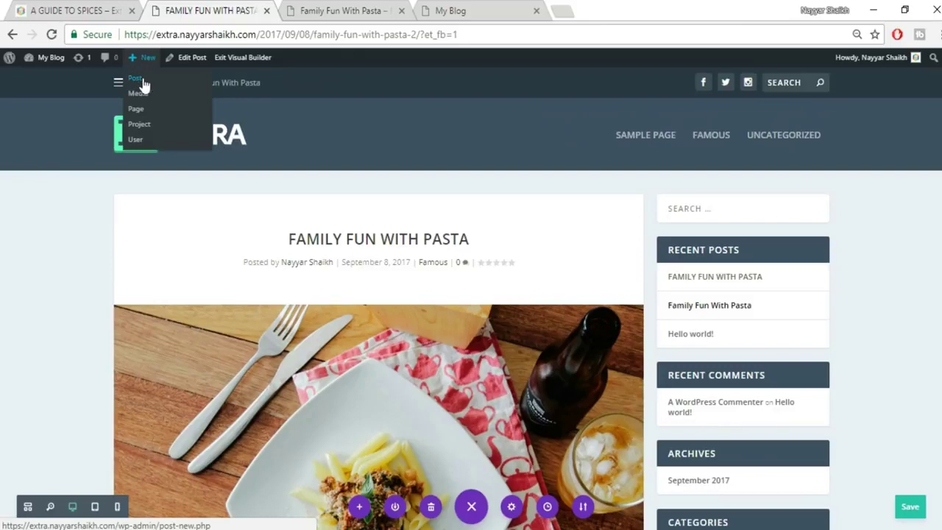
Start a new post titled 'A GUIDE TO SPICES', copied from the reference post.
click(136, 78)
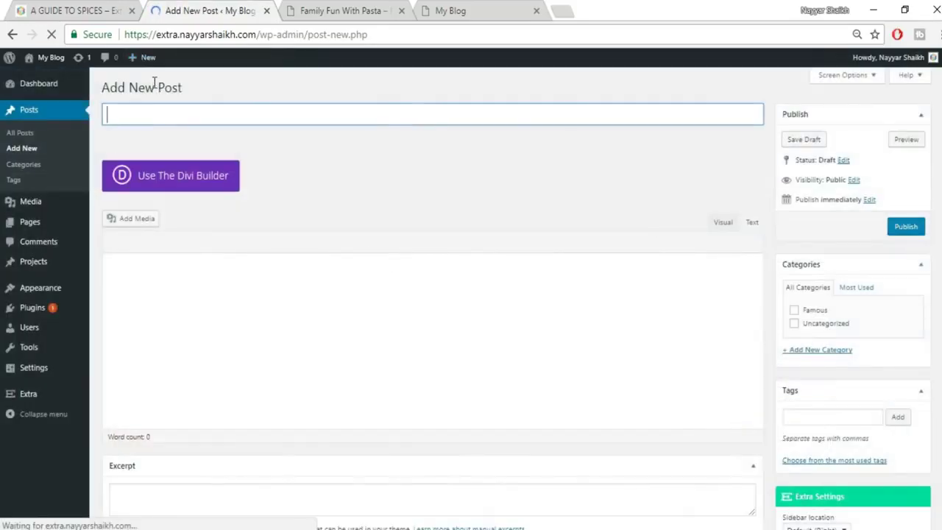
key(ctrl+shift+Tab)
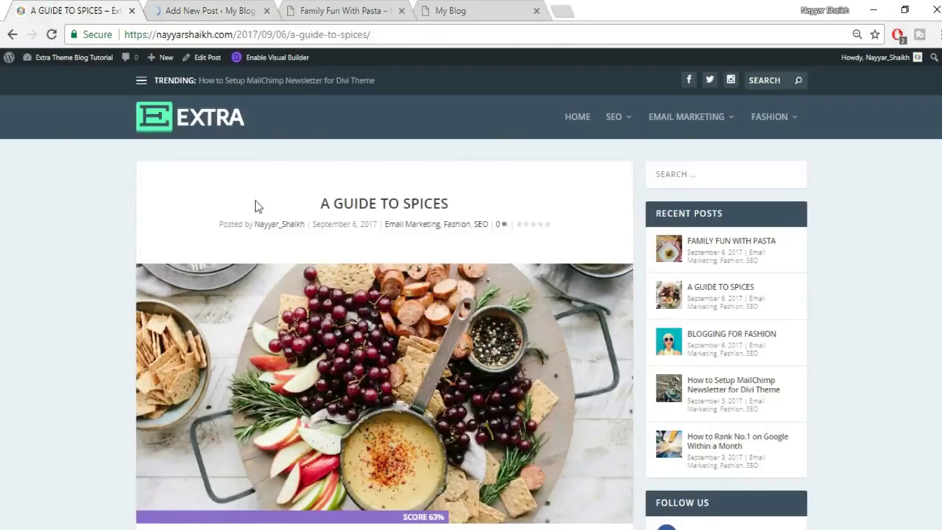
drag(321, 203, 495, 210)
key(ctrl+c)
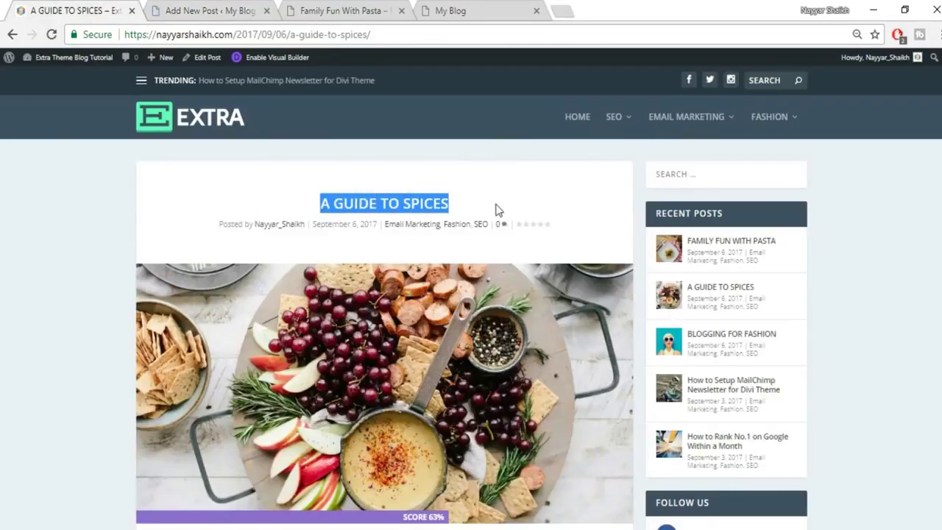
click(169, 9)
key(ctrl+v)
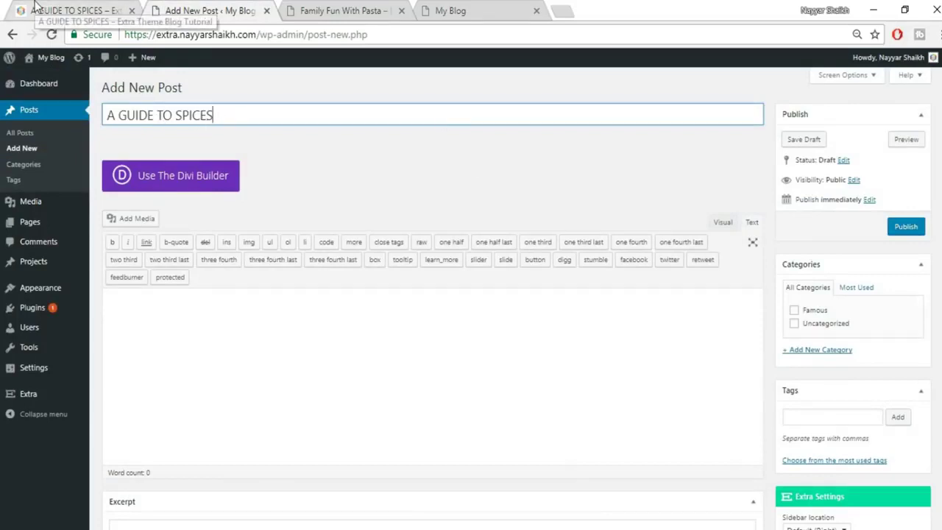
File the post under Famous and a newly created Spices category.
click(815, 312)
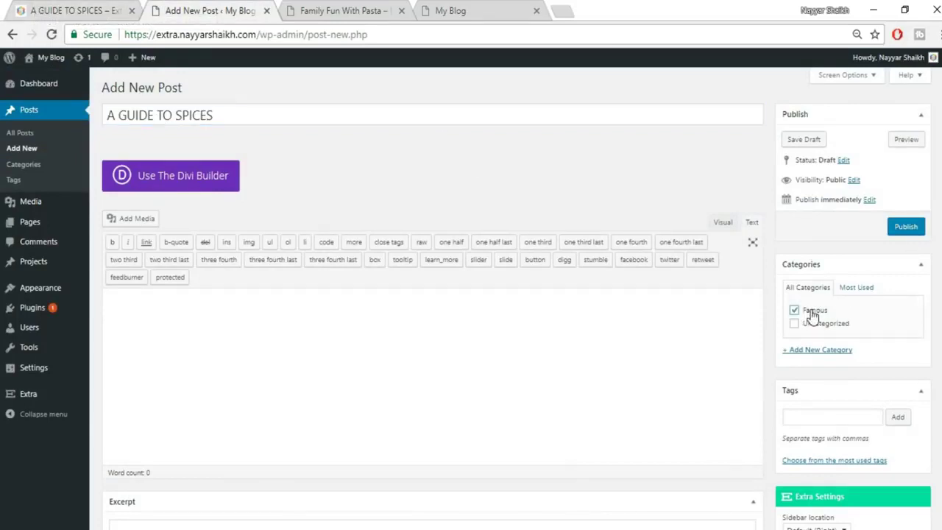
click(822, 350)
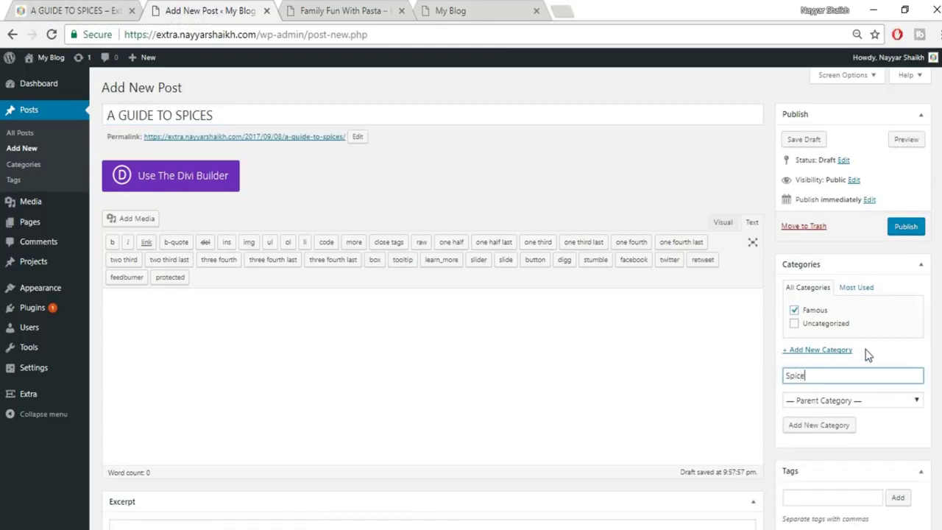
click(829, 427)
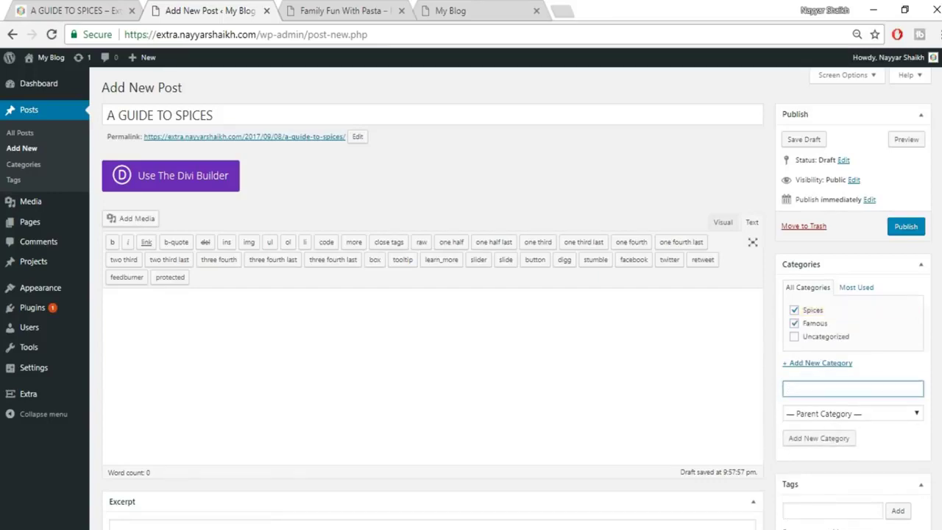
scroll(471, 294, down, 2)
scroll(471, 295, down, 3)
scroll(471, 294, down, 3)
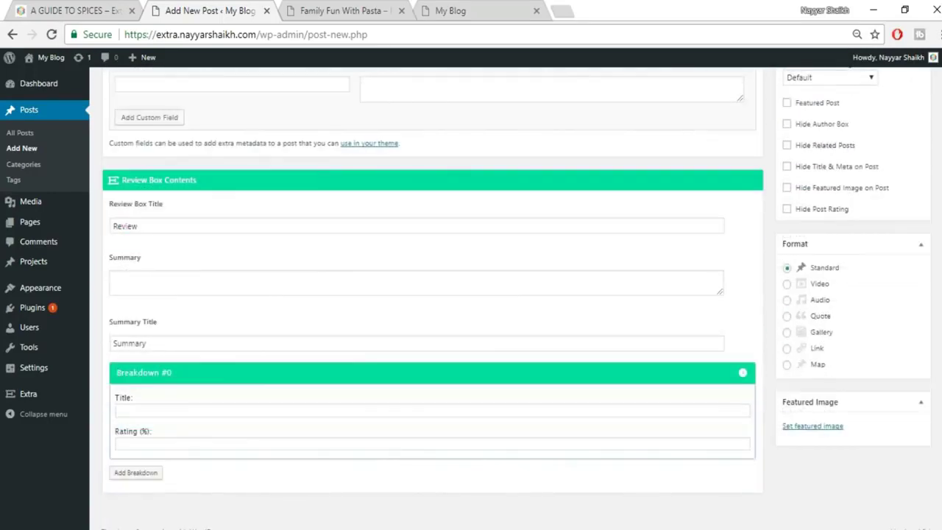
Start choosing a featured image, checking the reference photo and browsing for a file to upload.
click(812, 426)
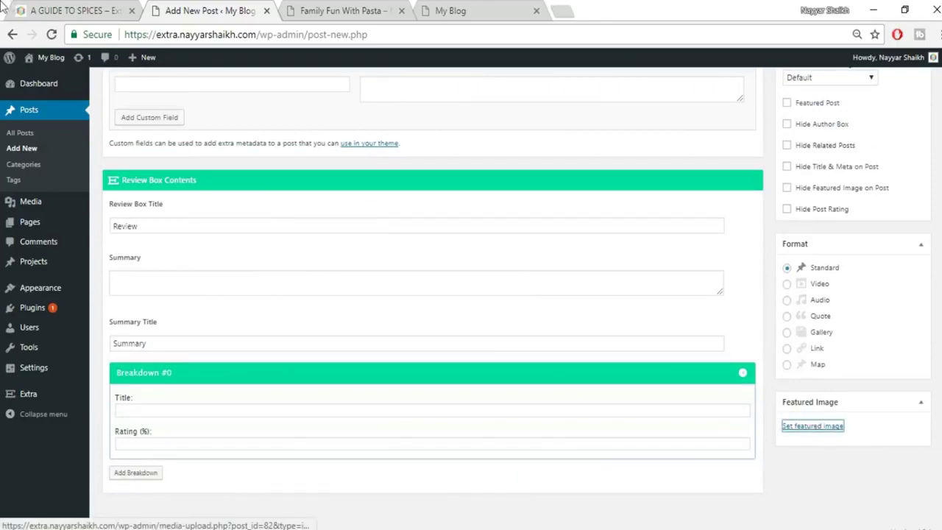
click(63, 9)
scroll(375, 375, down, 2)
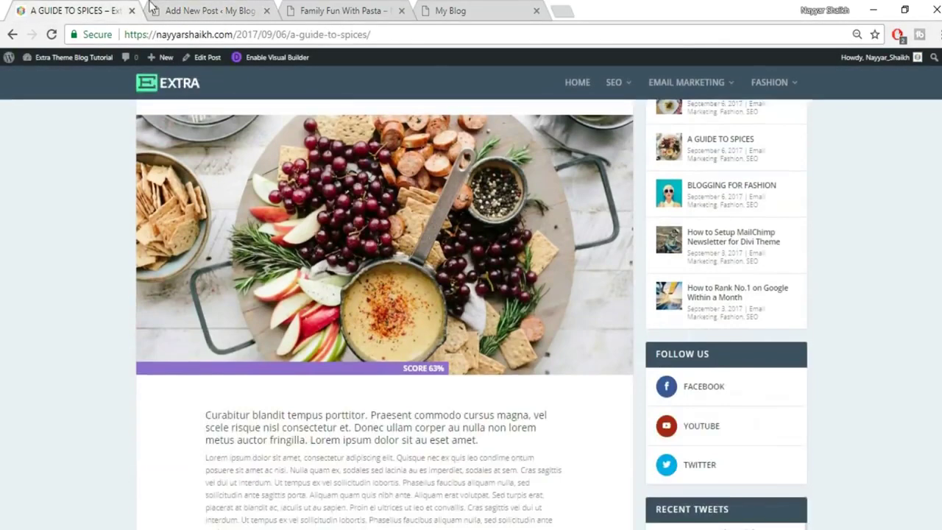
click(206, 11)
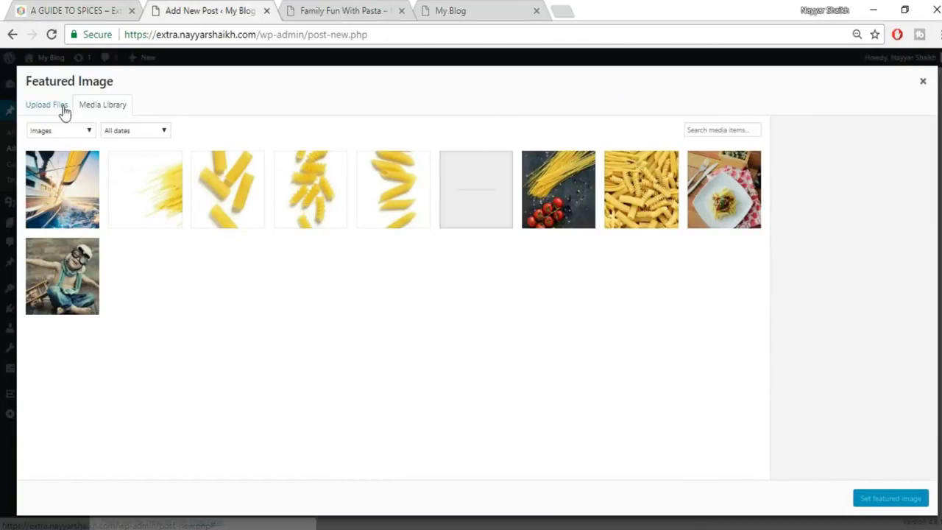
click(64, 110)
click(470, 292)
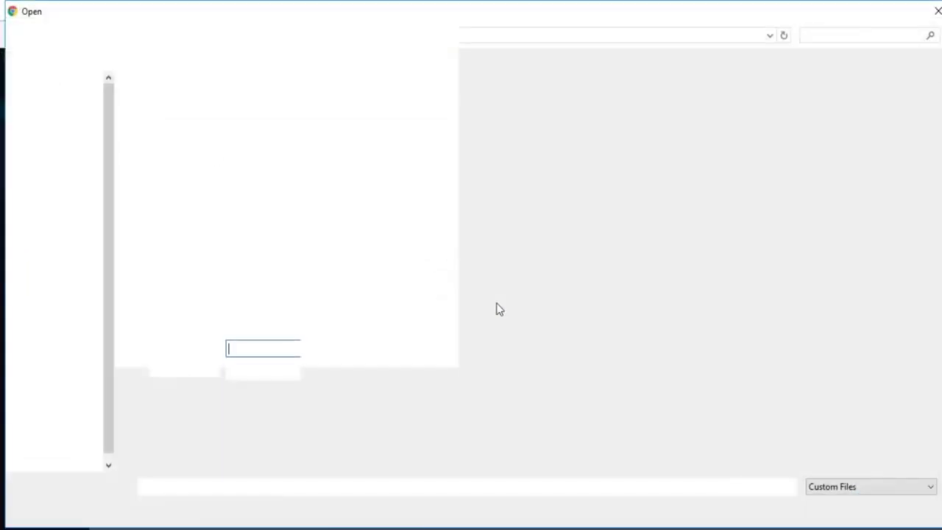
scroll(566, 353, down, 2)
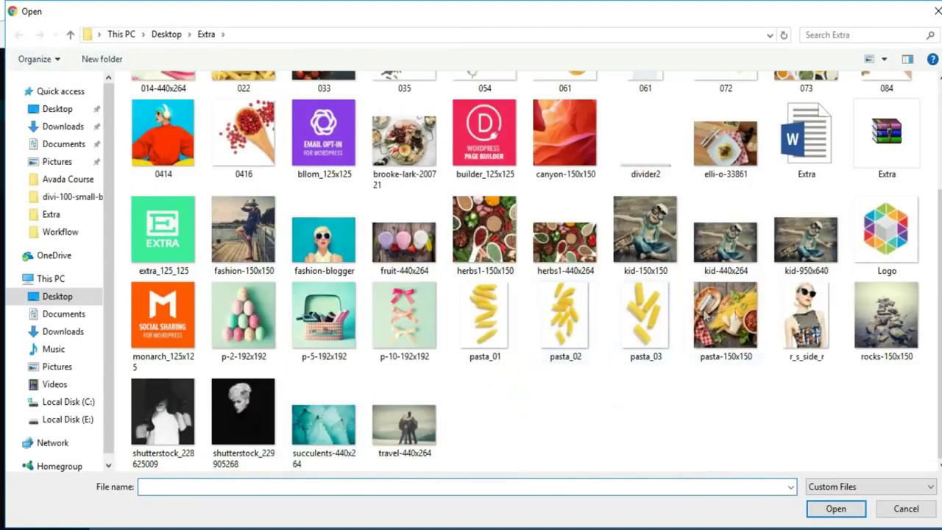
Upload brooke-lark-200721.jpg as the featured image and publish the post.
click(737, 316)
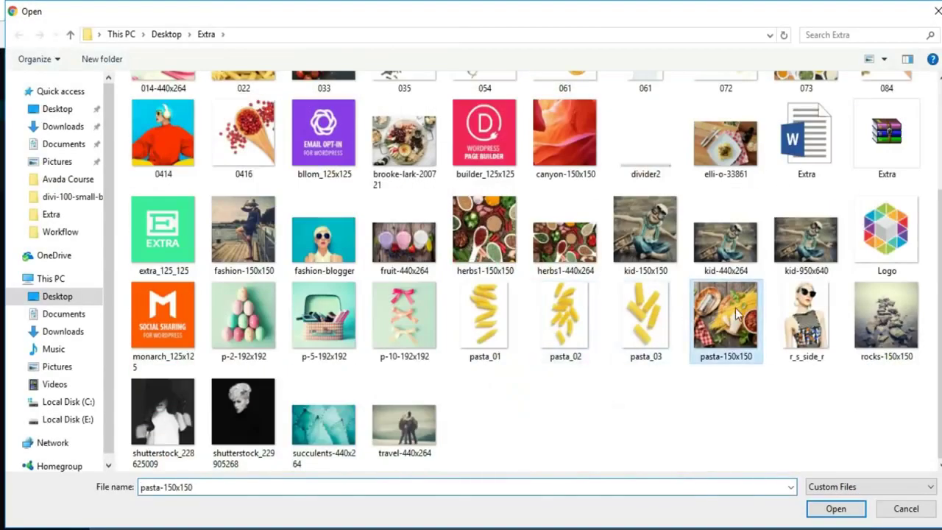
click(566, 258)
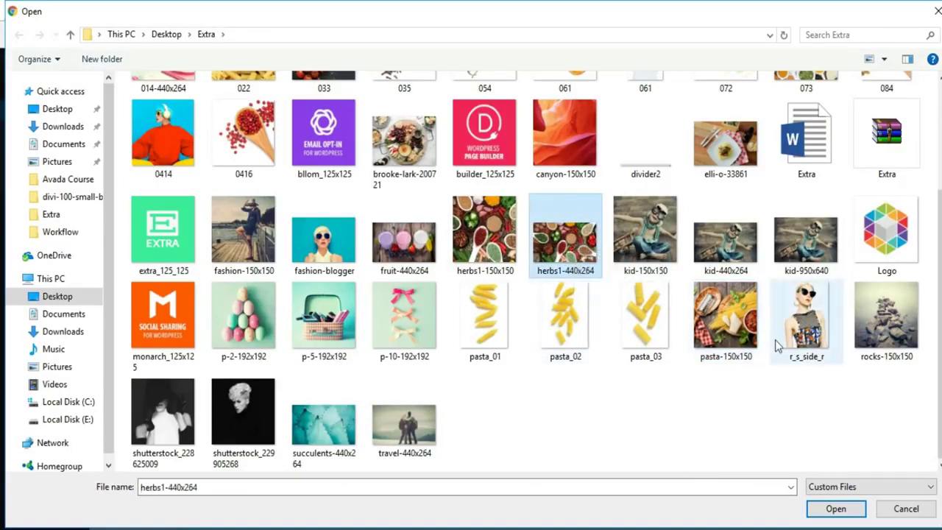
scroll(777, 346, up, 2)
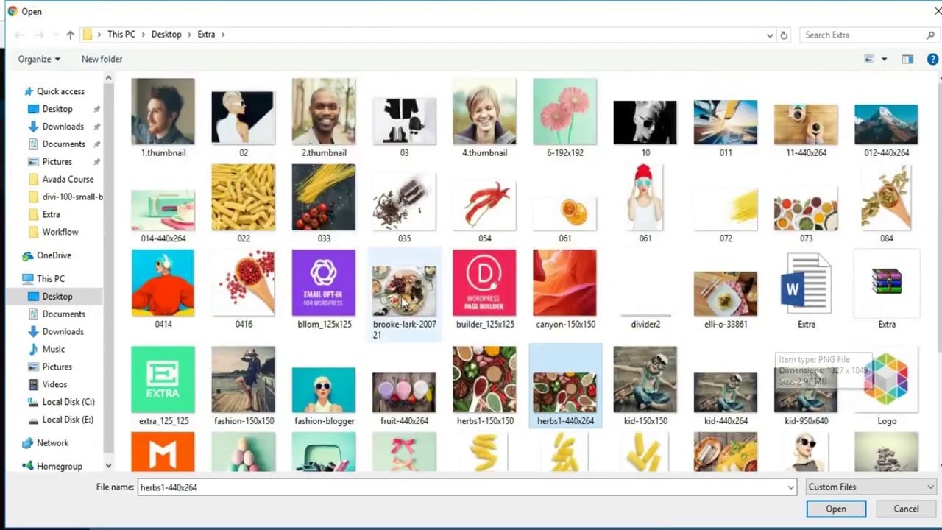
click(421, 331)
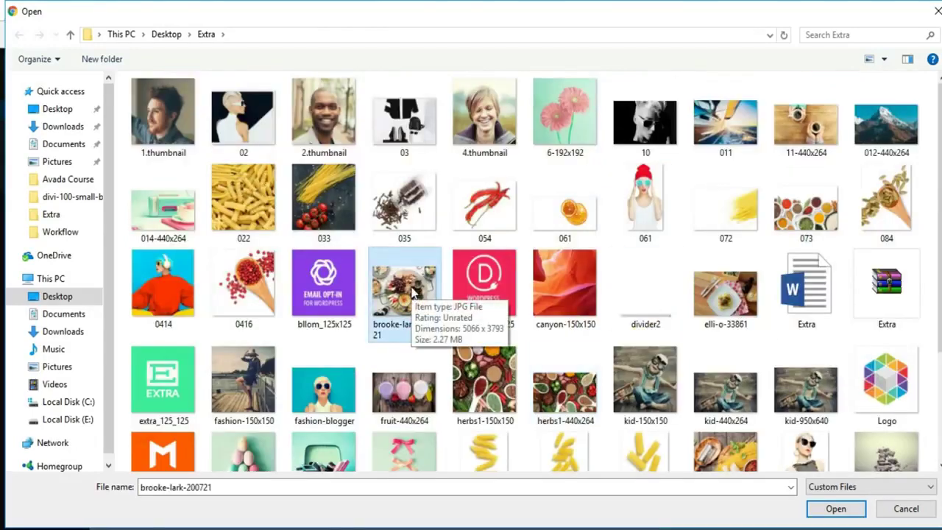
click(835, 509)
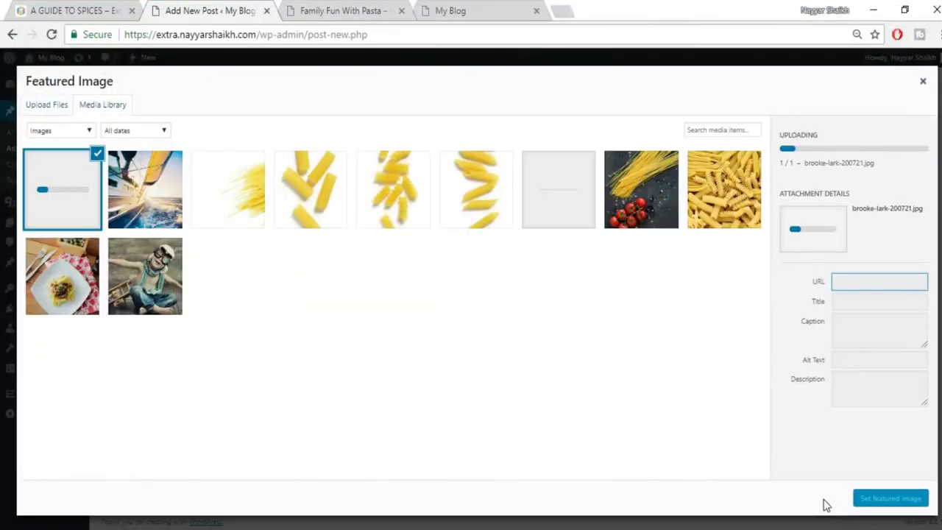
click(901, 499)
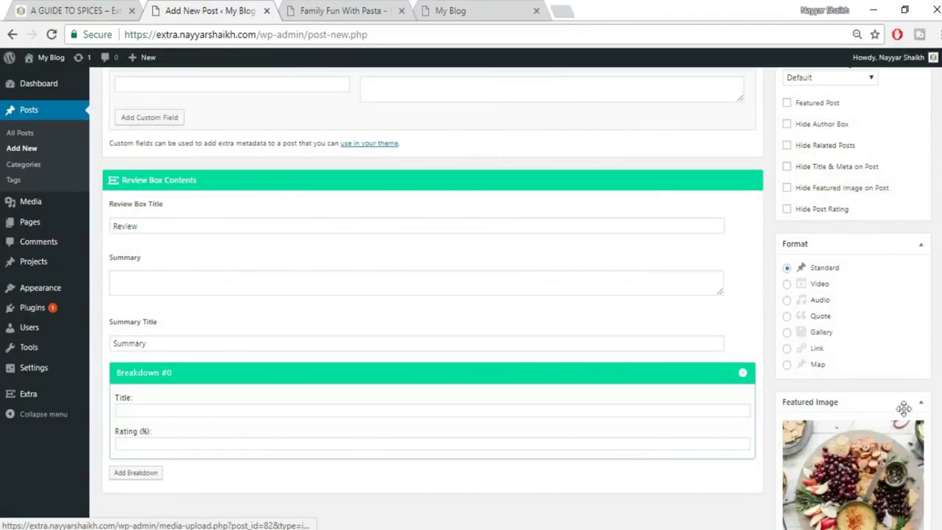
scroll(926, 434, up, 10)
click(906, 227)
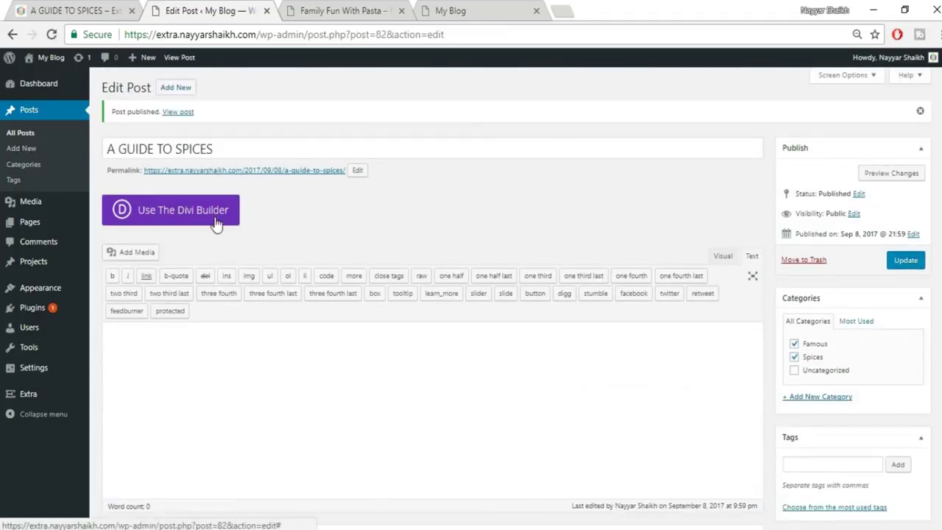
Switch the spices post to the Divi Builder and open it in the visual builder.
click(216, 223)
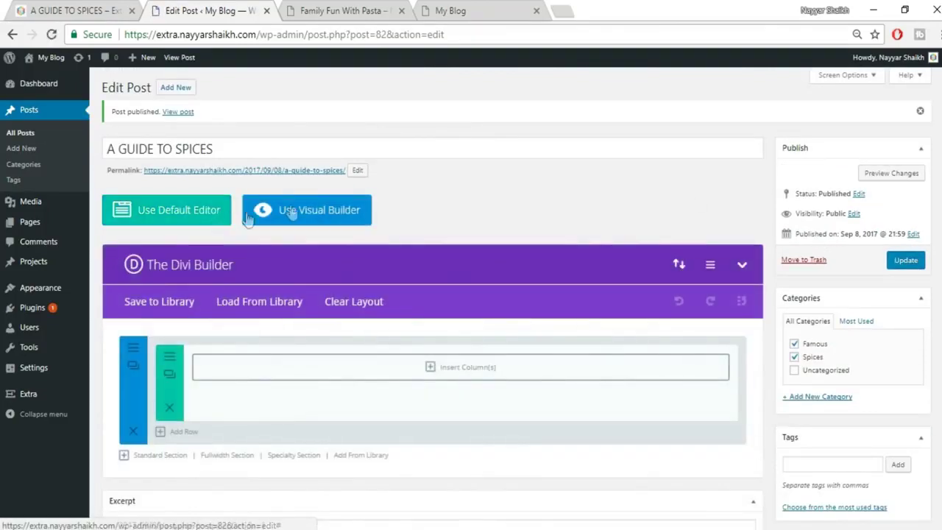
click(345, 215)
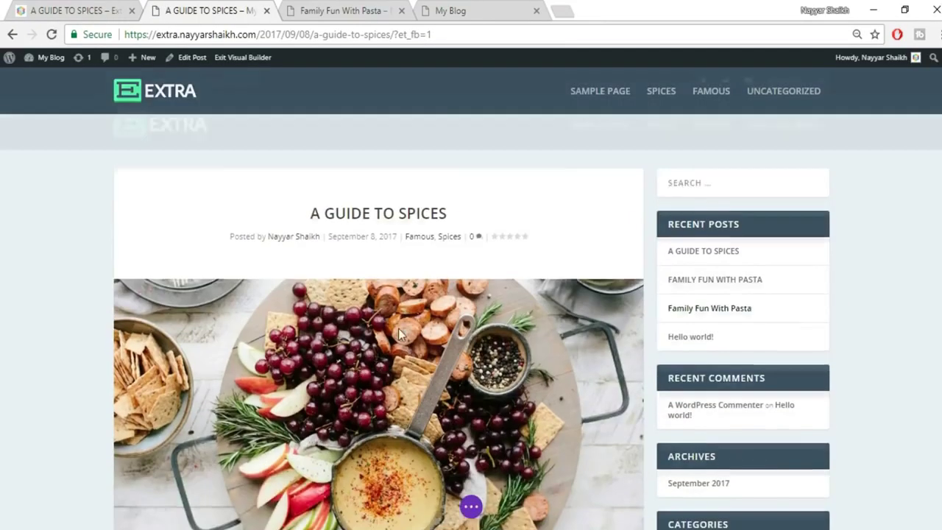
scroll(349, 274, down, 5)
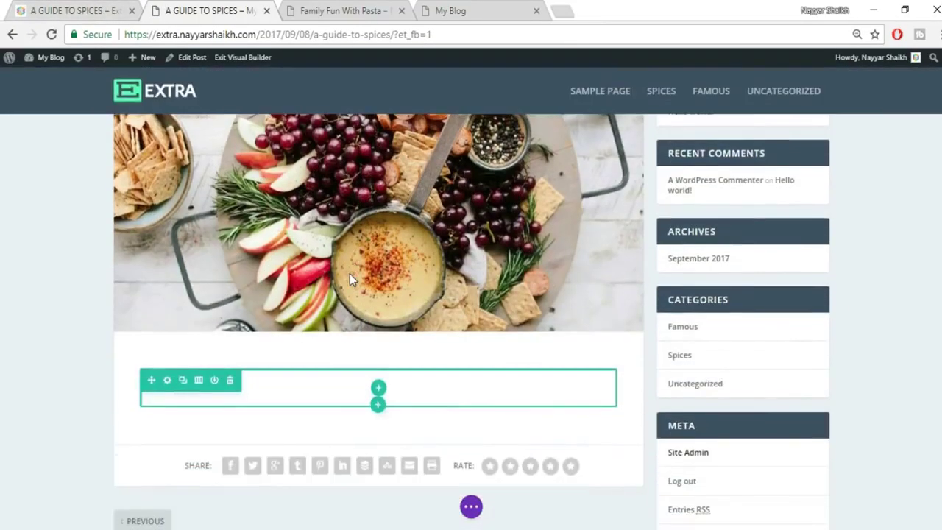
scroll(349, 274, down, 2)
Copy the bold intro paragraph from the reference spices post.
click(78, 10)
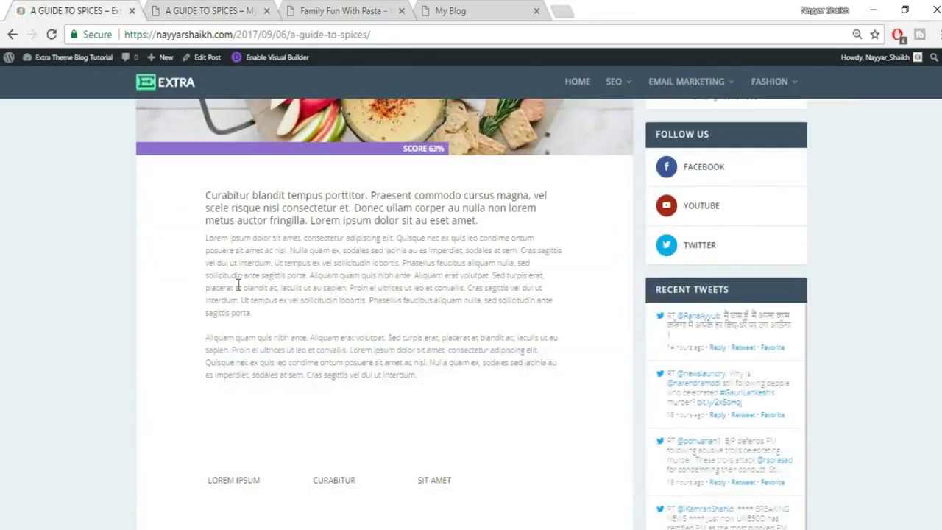
scroll(237, 283, up, 2)
scroll(237, 284, down, 1)
drag(201, 273, 531, 296)
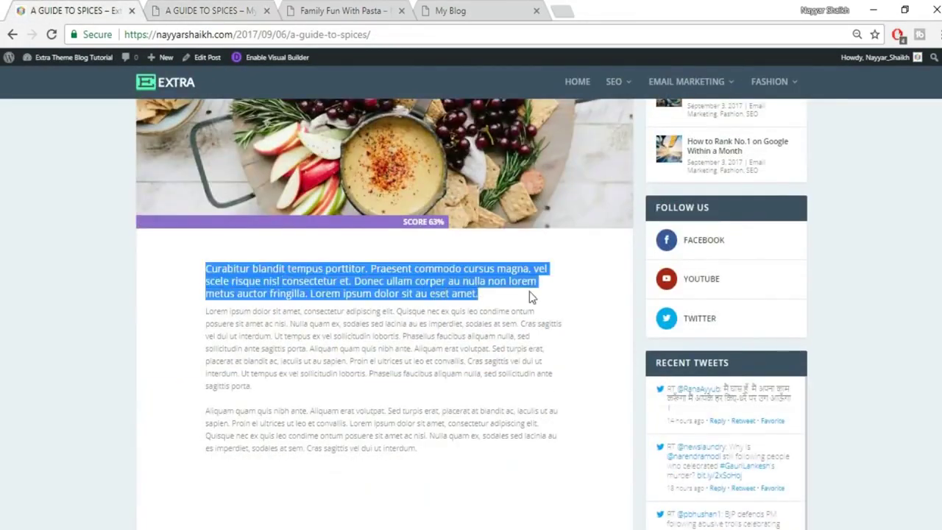
click(529, 336)
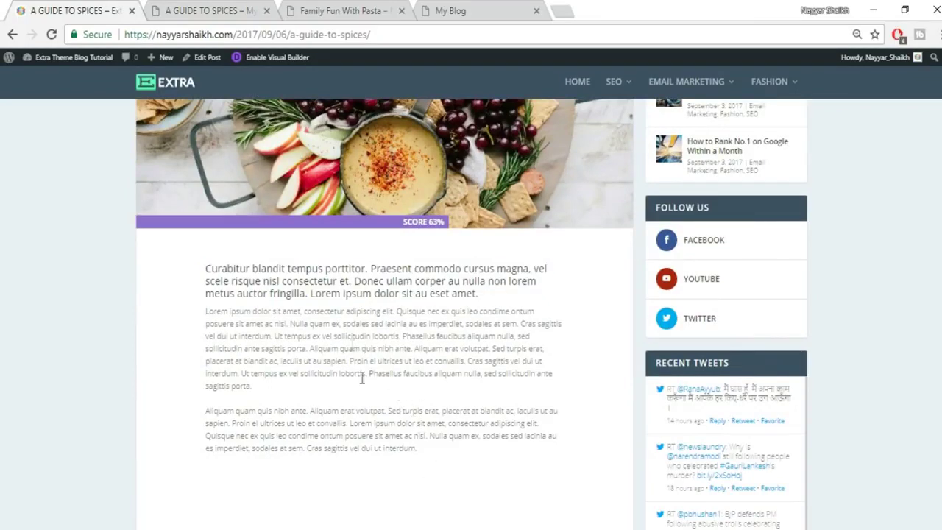
Give the empty row a single full-width column layout.
click(211, 9)
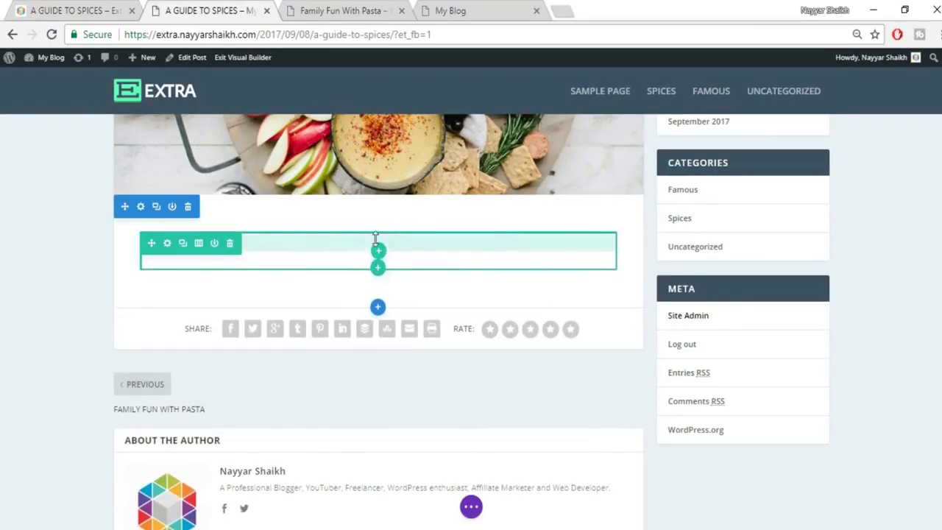
drag(378, 250, 384, 263)
click(379, 260)
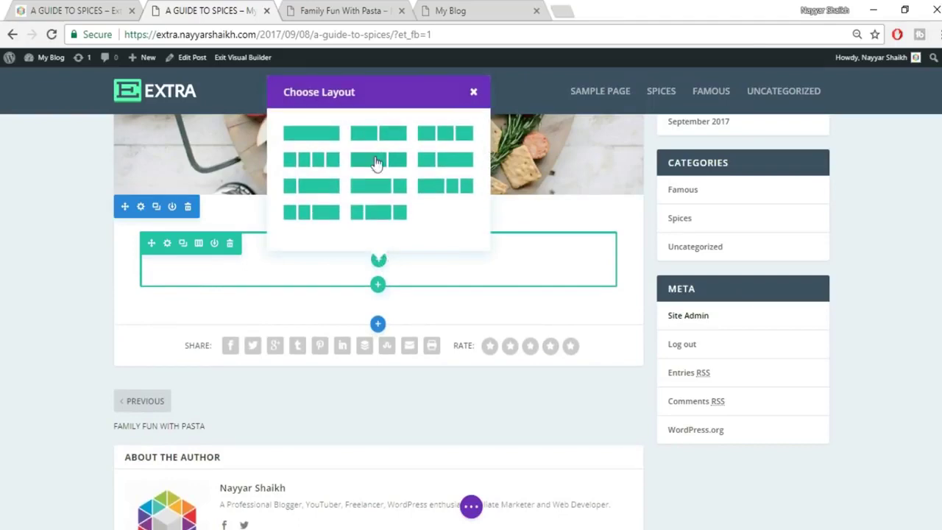
click(74, 10)
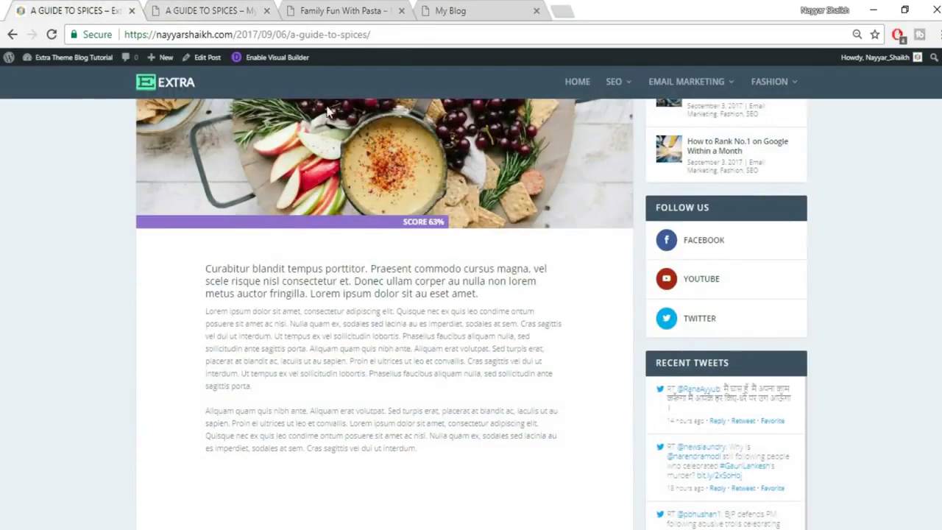
key(ctrl+Tab)
click(304, 128)
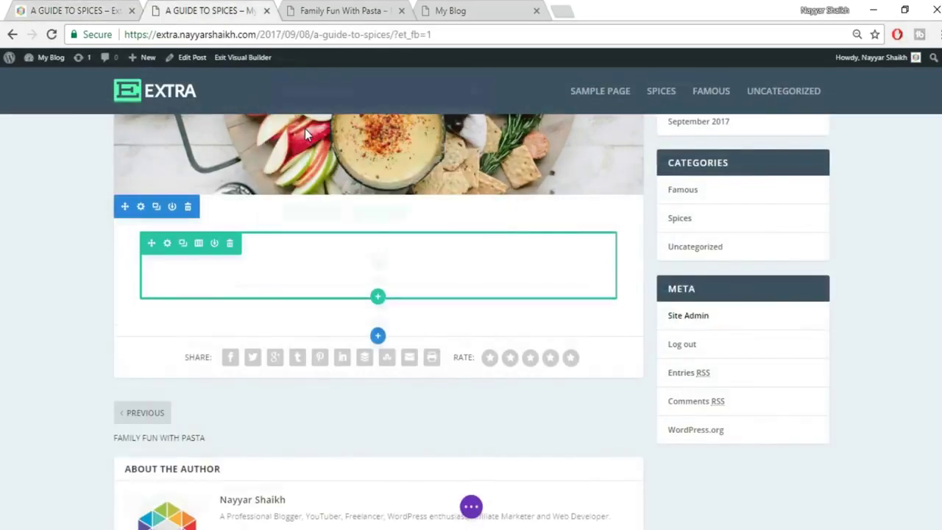
Add a Text module to the column for the intro paragraph.
click(379, 265)
text(tex)
click(348, 391)
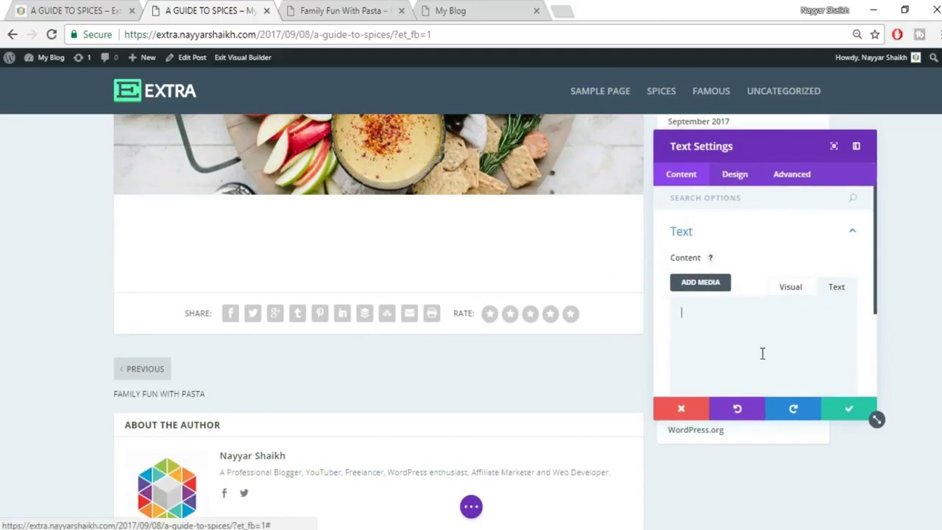
click(51, 10)
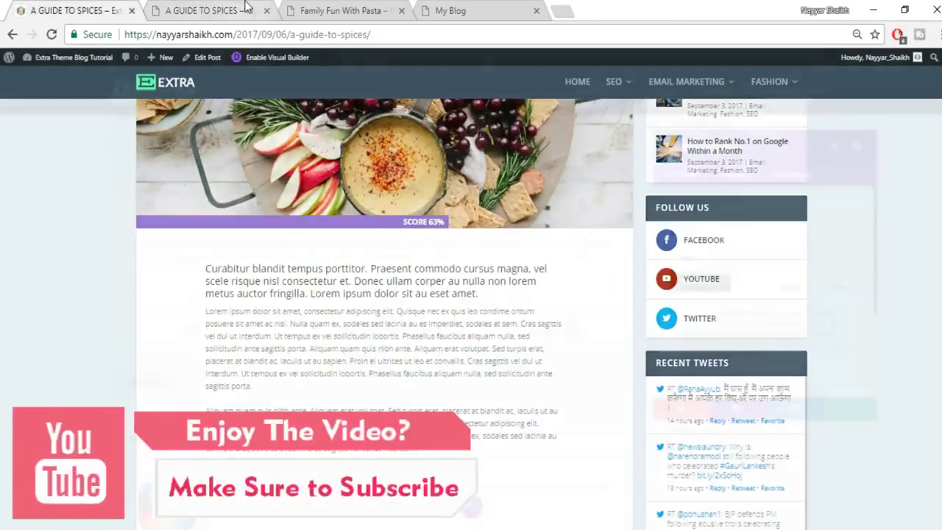
key(ctrl+Tab)
Set the intro text module's text orientation to Center.
click(736, 175)
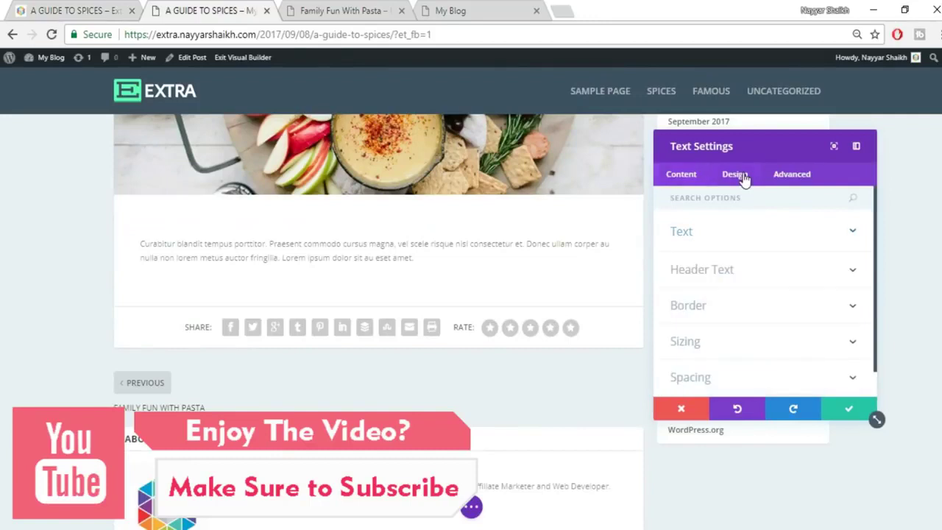
click(745, 235)
click(733, 320)
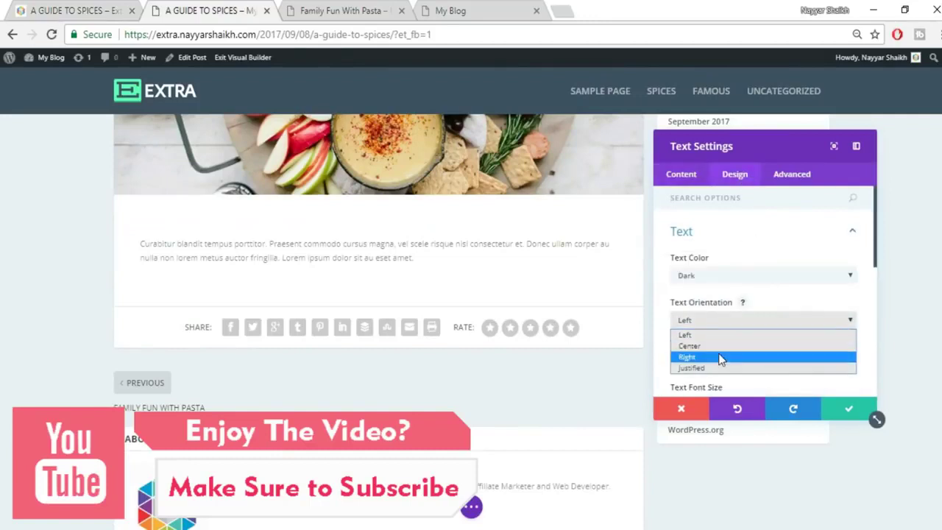
click(718, 346)
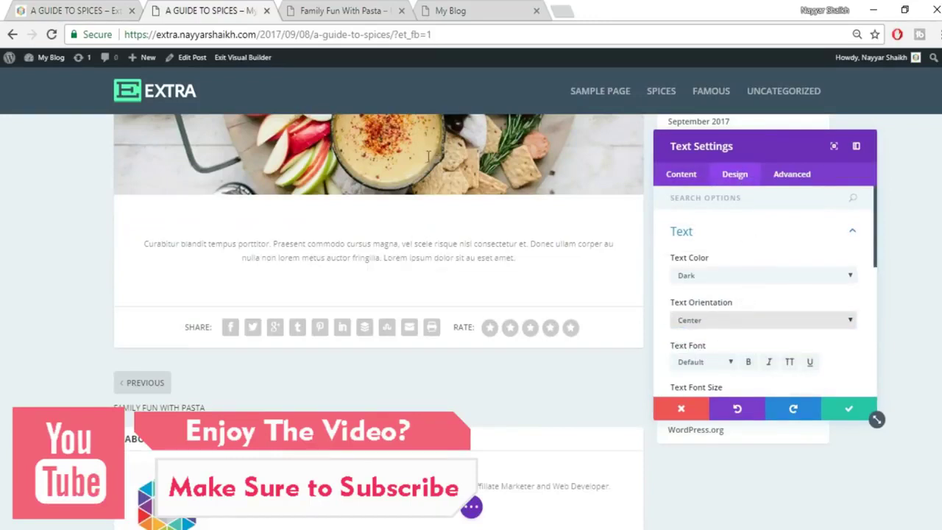
click(114, 10)
click(237, 8)
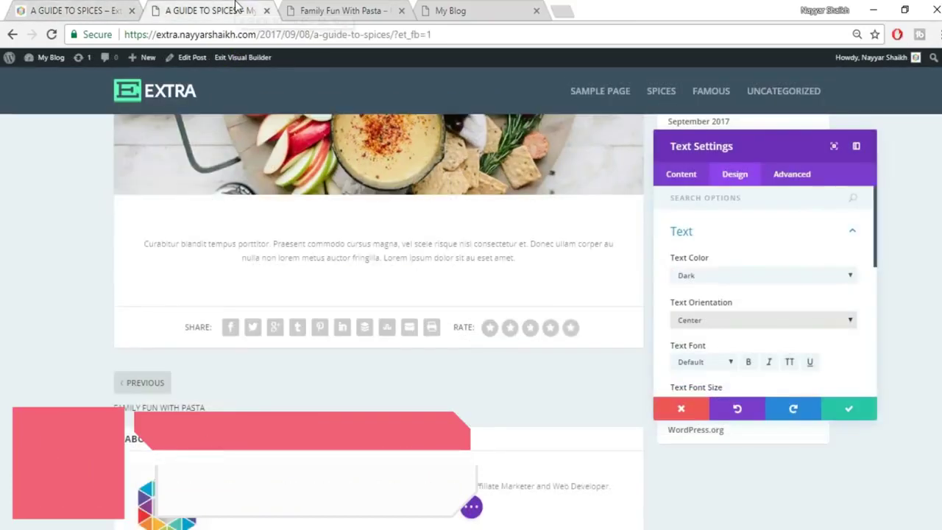
click(71, 8)
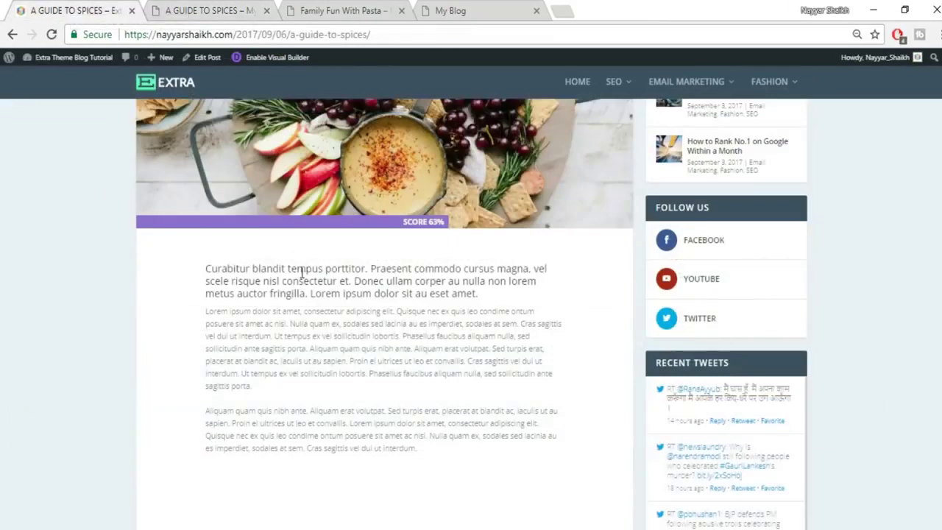
click(166, 7)
click(752, 235)
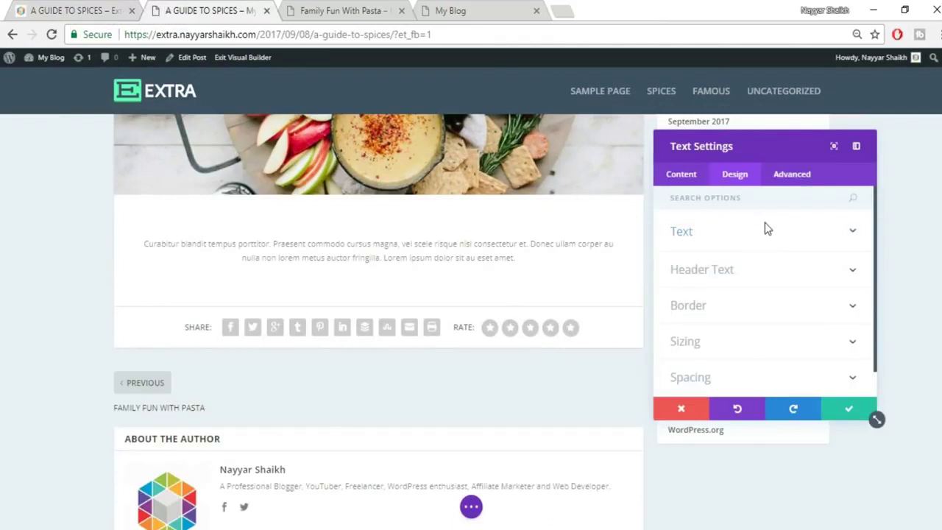
click(766, 239)
Make the intro text 18px and #000000 black, save, then copy the reference post's first body paragraph.
scroll(793, 289, down, 1)
click(789, 332)
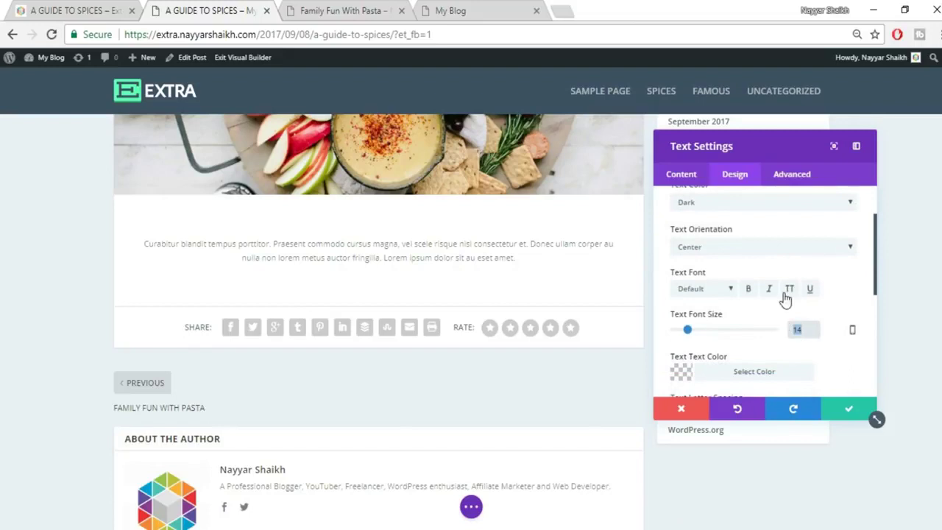
text(18)
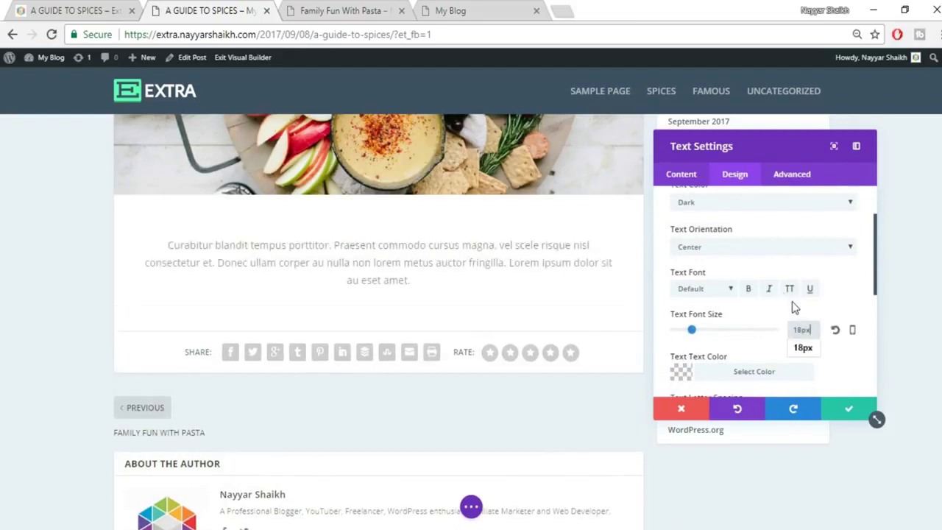
scroll(795, 308, down, 1)
click(754, 298)
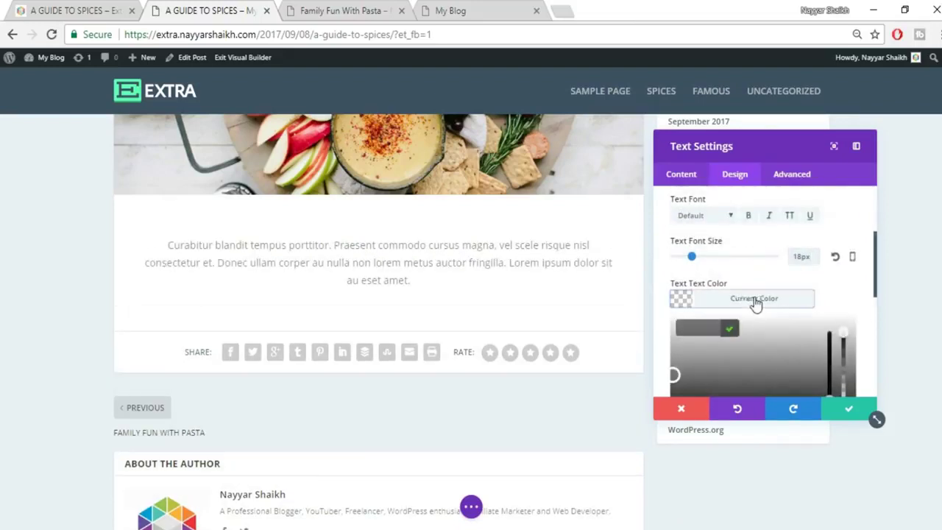
scroll(701, 360, down, 1)
click(684, 354)
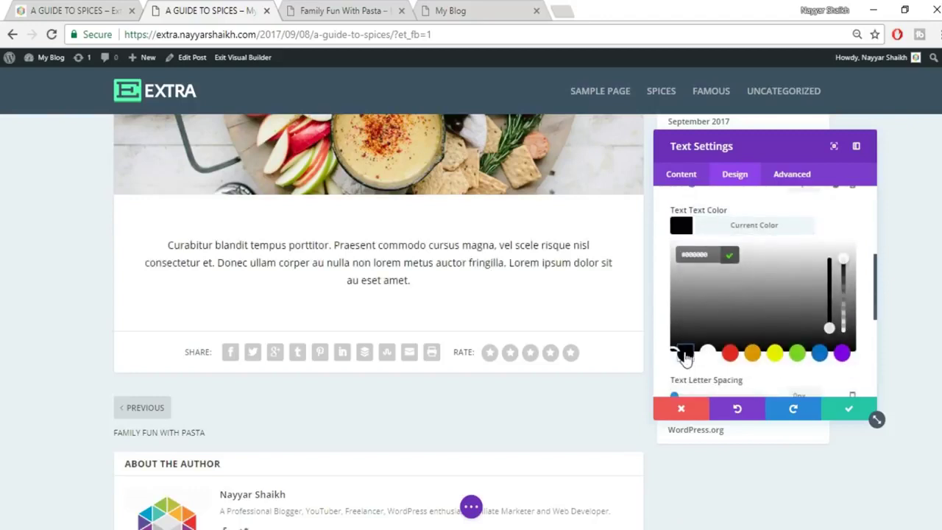
click(848, 416)
key(ctrl+shift+Tab)
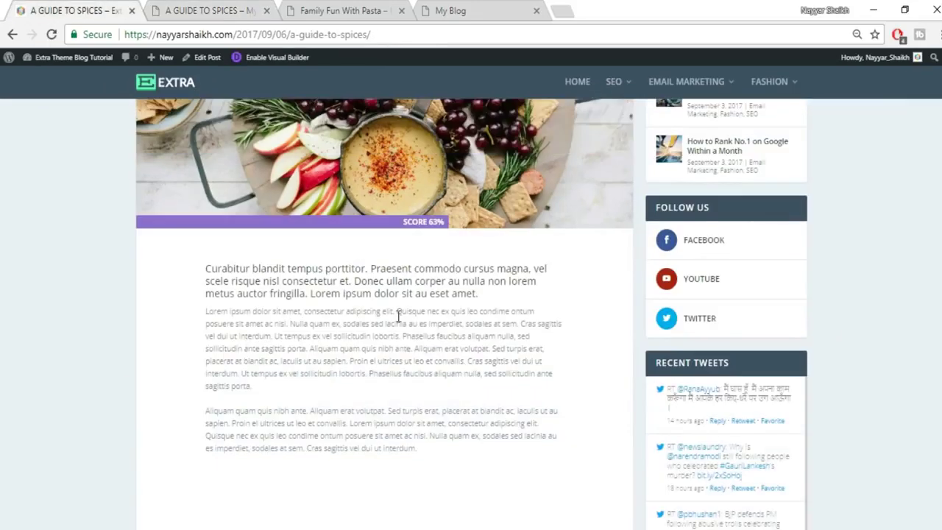
drag(204, 314, 294, 390)
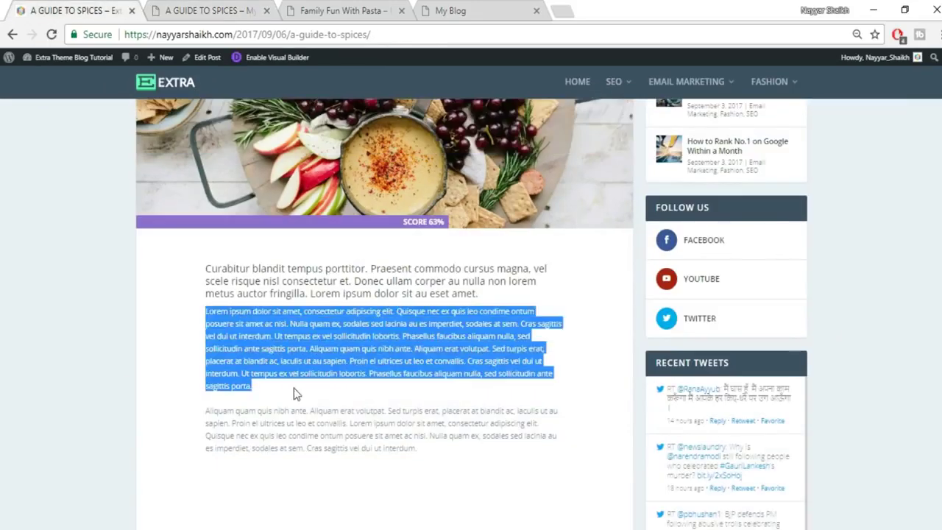
Add a Text module below the intro and paste in the first body paragraph.
click(184, 7)
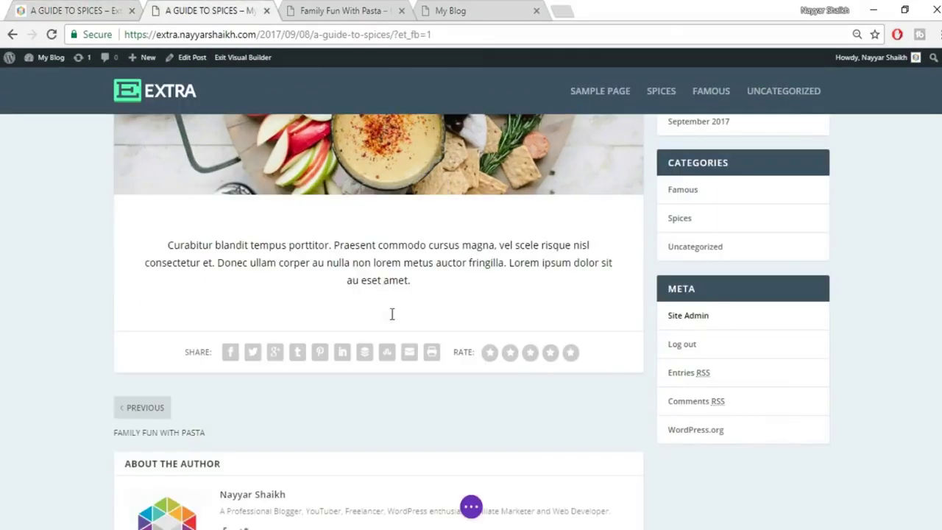
click(376, 266)
text(tr)
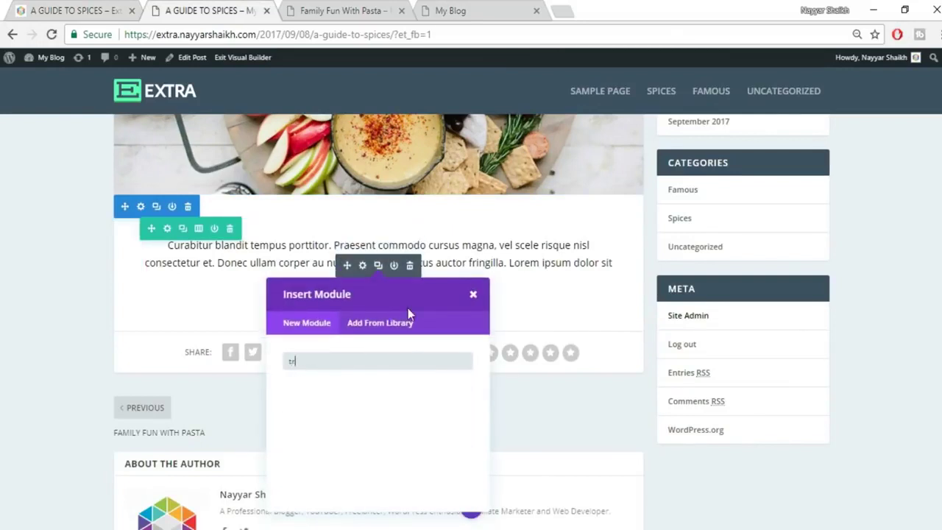
key(BackSpace)
text(ex)
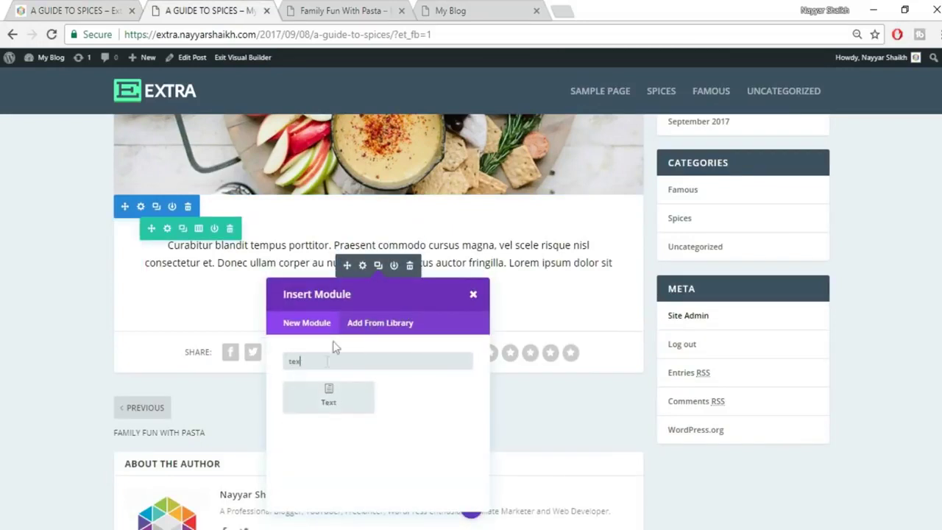
click(328, 406)
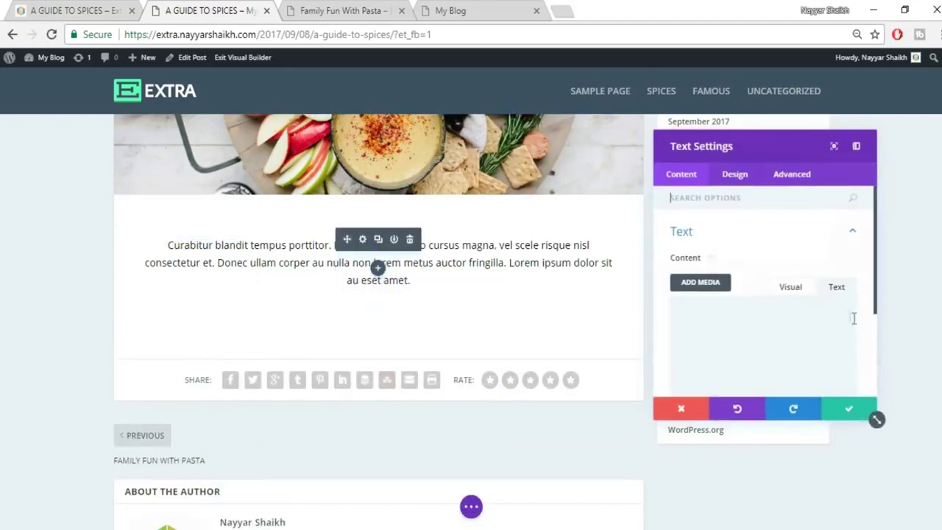
key(ctrl+v)
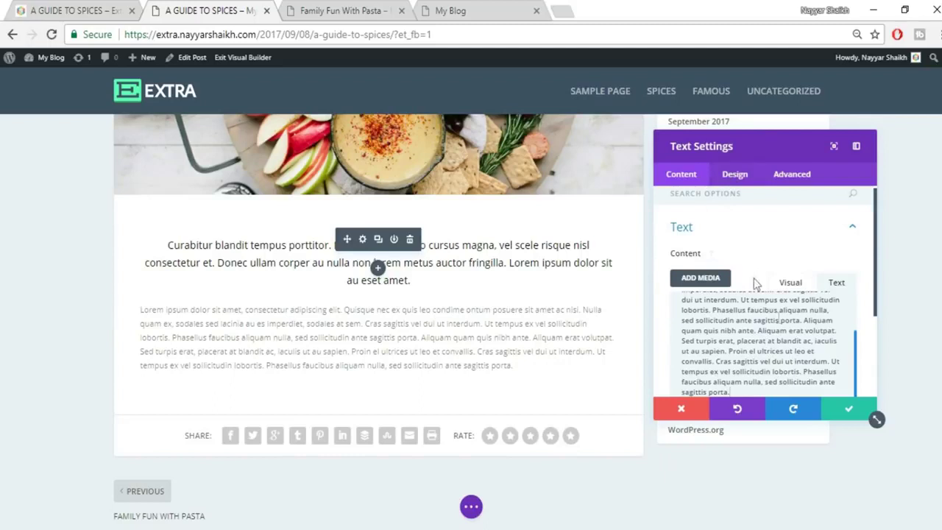
Justify the body paragraph text and save the module.
click(734, 174)
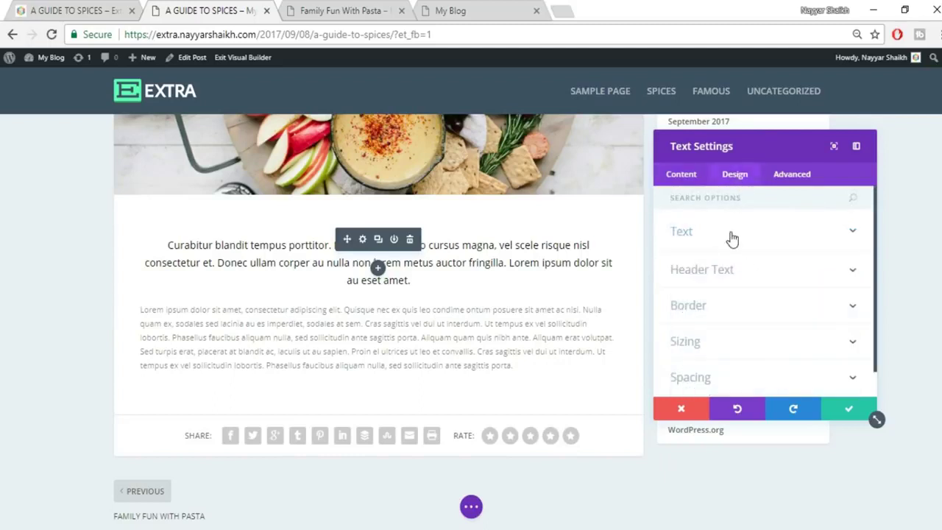
click(736, 319)
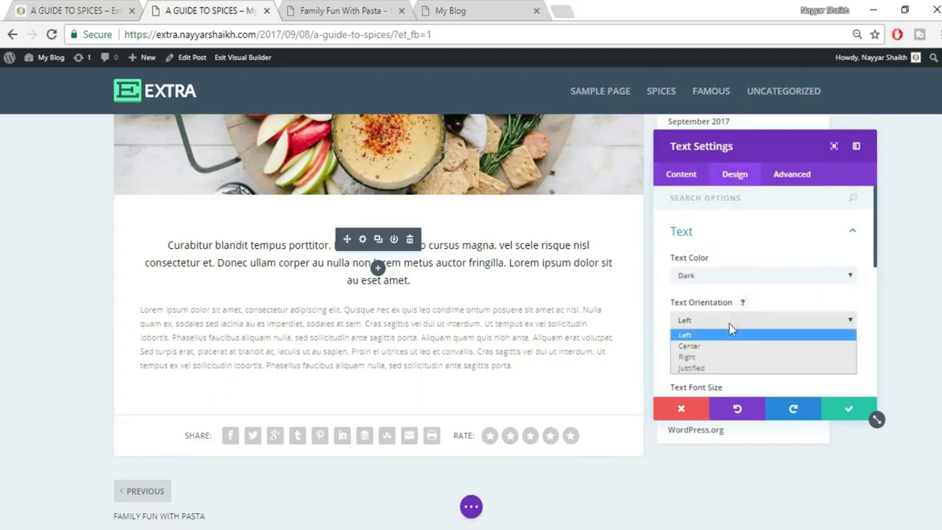
click(710, 364)
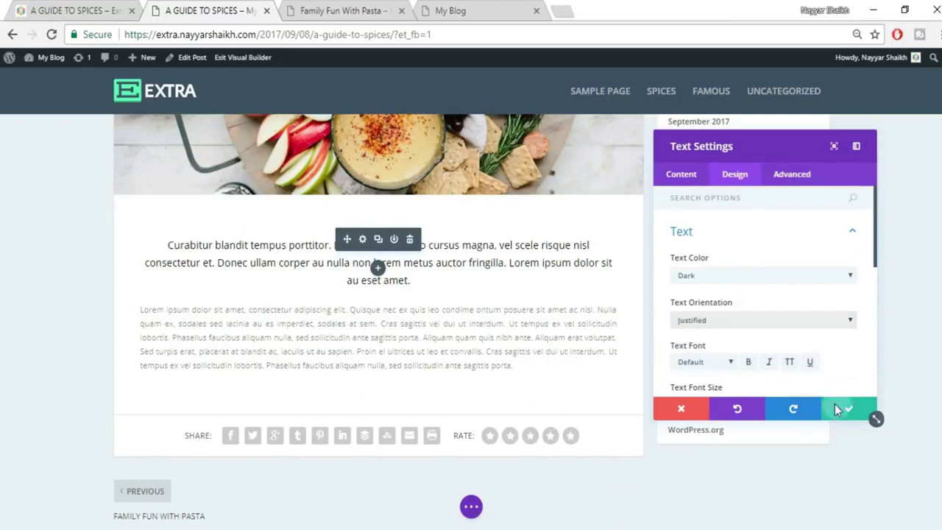
click(839, 408)
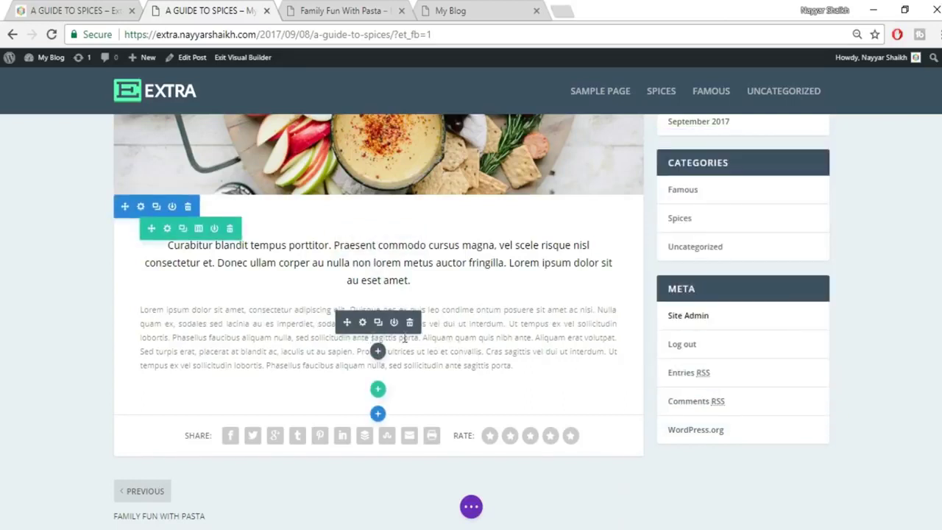
Duplicate the body module and delete the second paragraph from 'Ut tempus' onward.
click(378, 324)
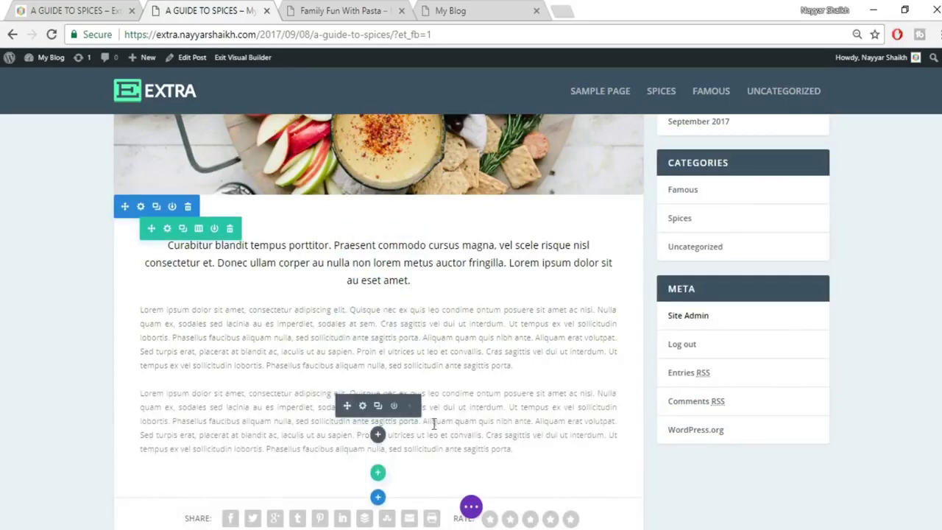
drag(510, 409, 520, 447)
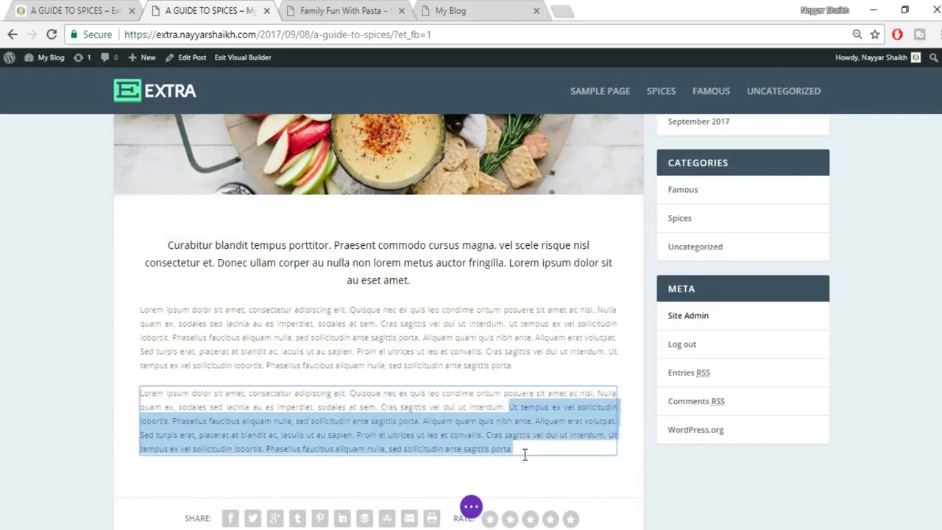
key(Delete)
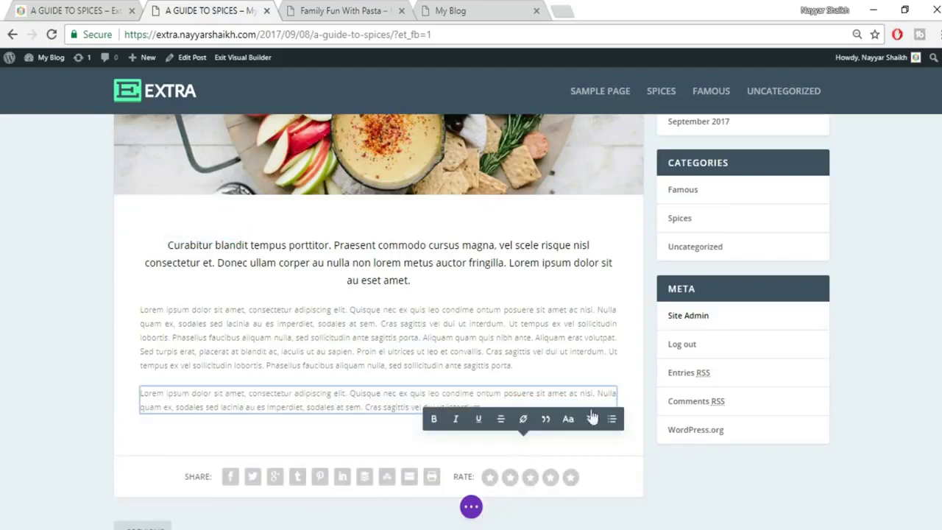
click(58, 10)
click(171, 6)
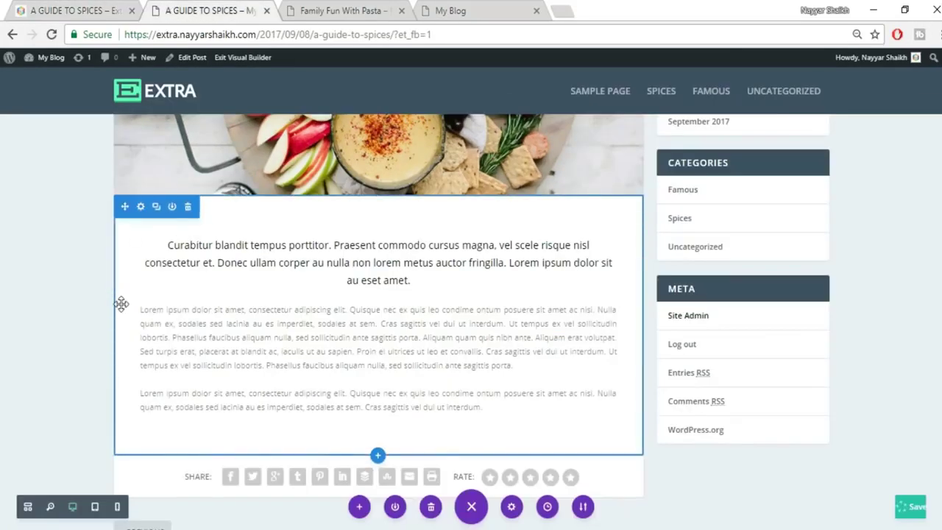
Pad the text block about 100px on the left and 114px on the right.
drag(119, 305, 174, 304)
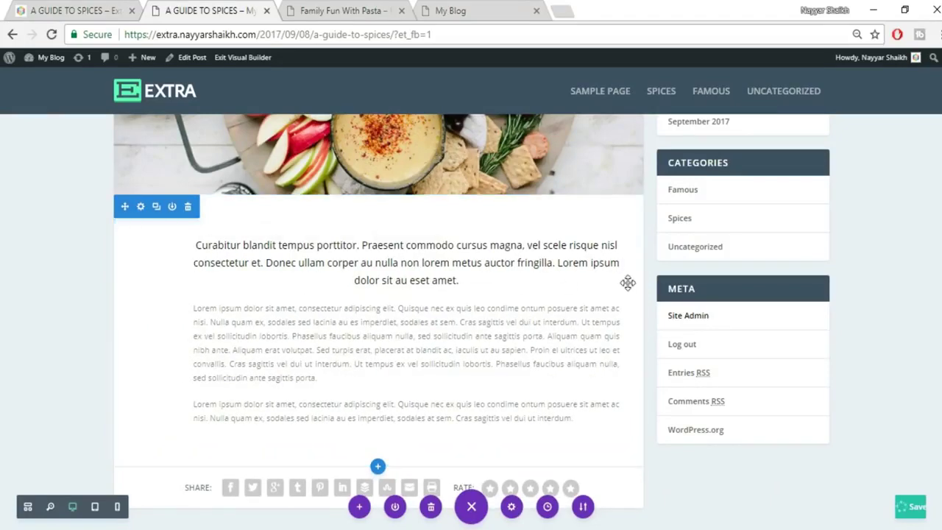
drag(624, 281, 582, 278)
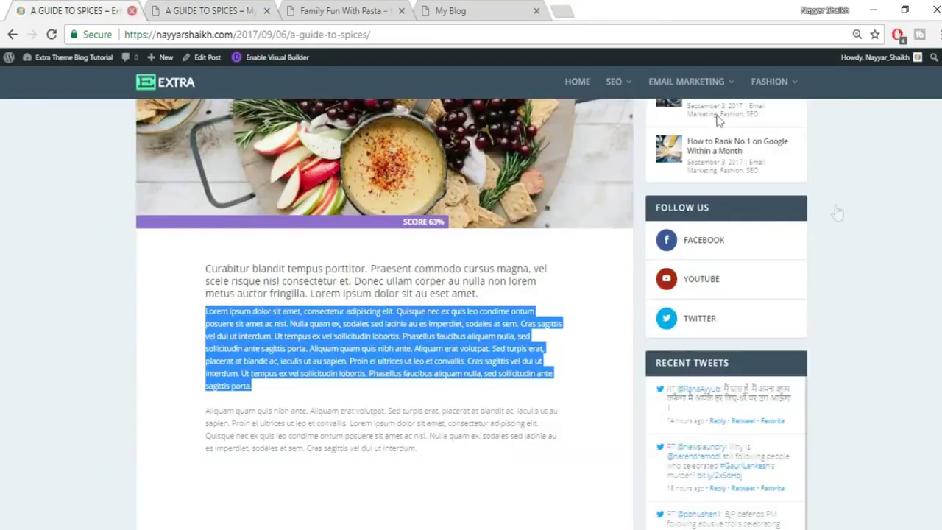
scroll(846, 233, down, 4)
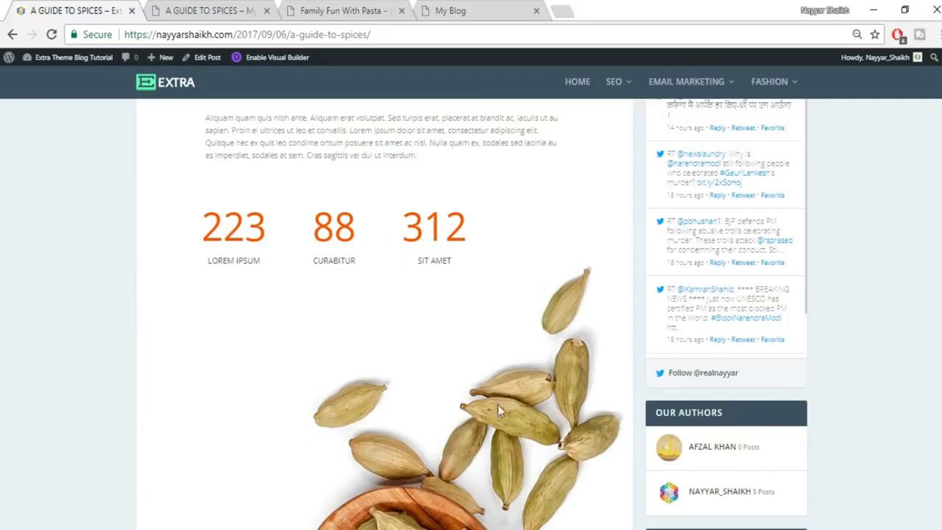
click(214, 9)
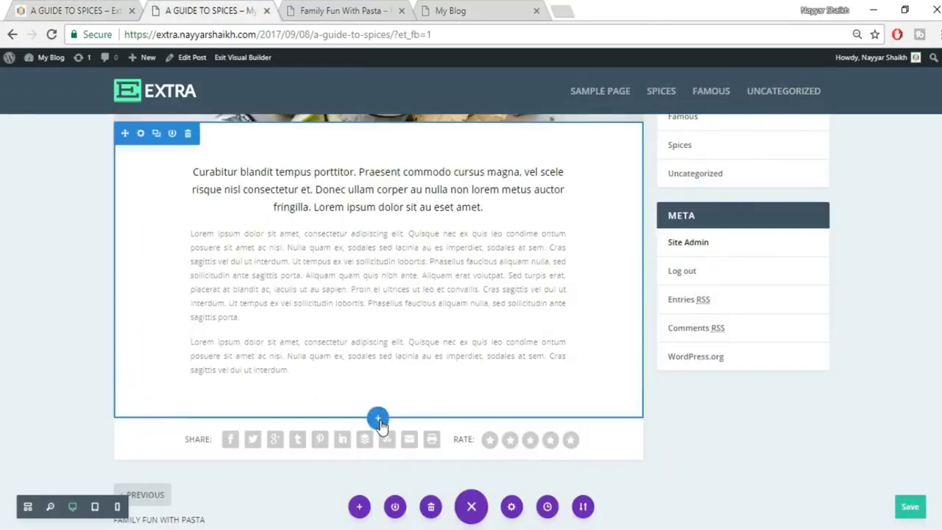
click(378, 418)
click(320, 383)
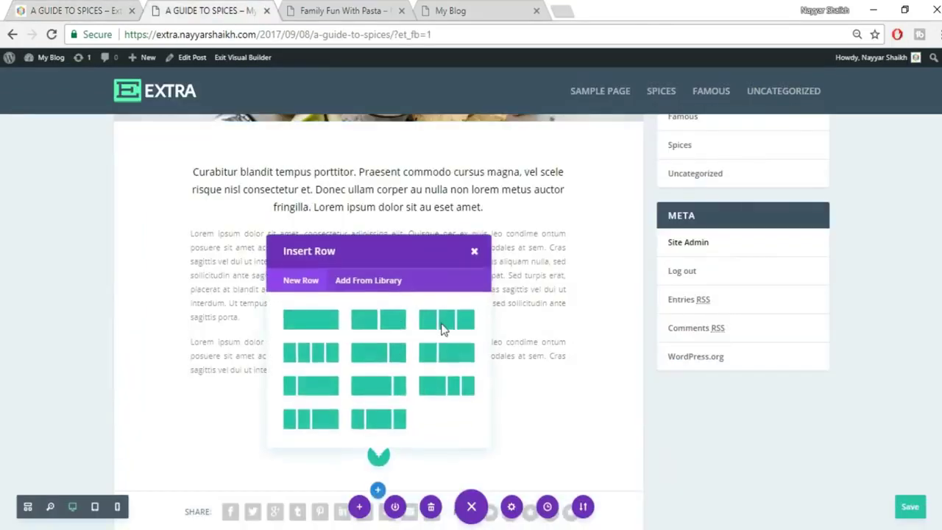
click(311, 356)
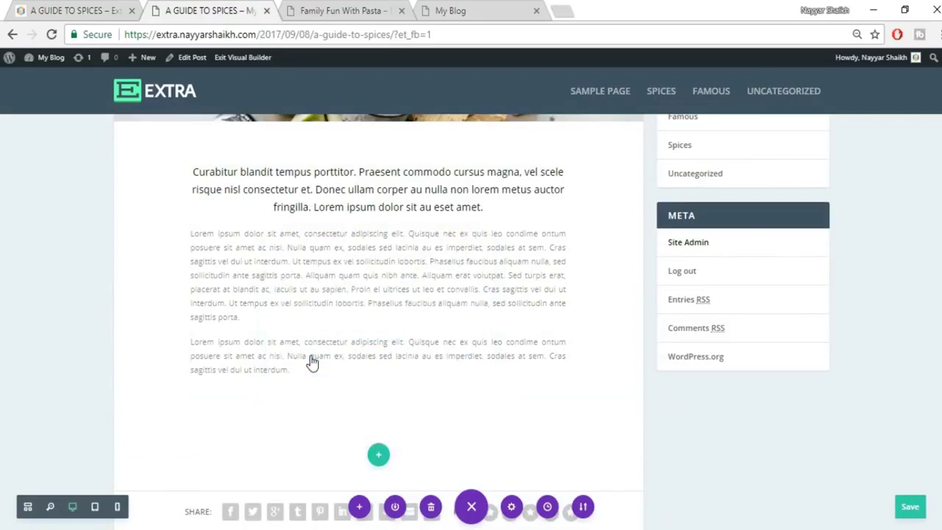
click(260, 322)
text(coun)
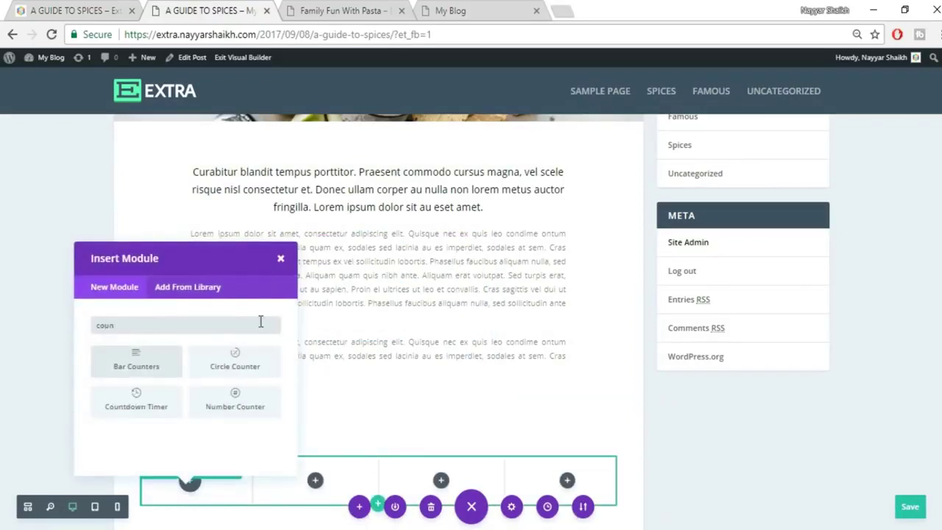
click(72, 8)
click(222, 6)
click(244, 411)
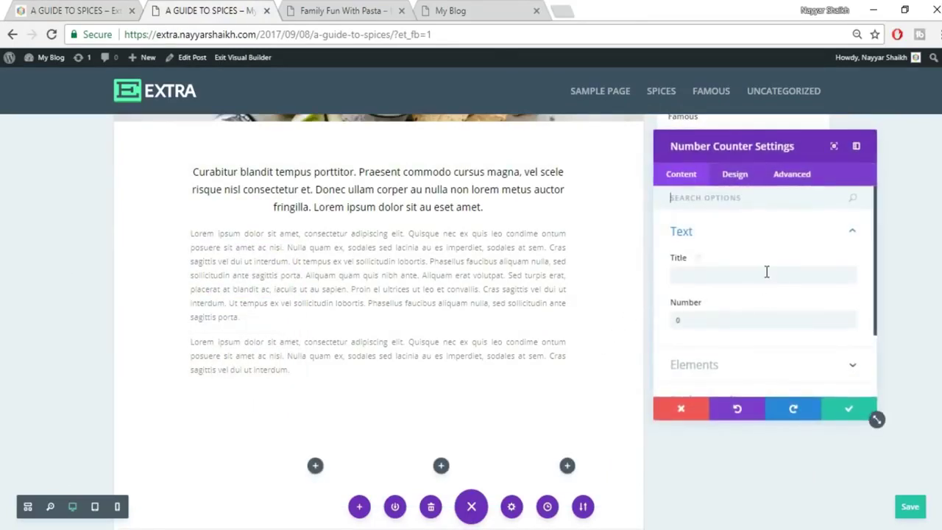
click(68, 6)
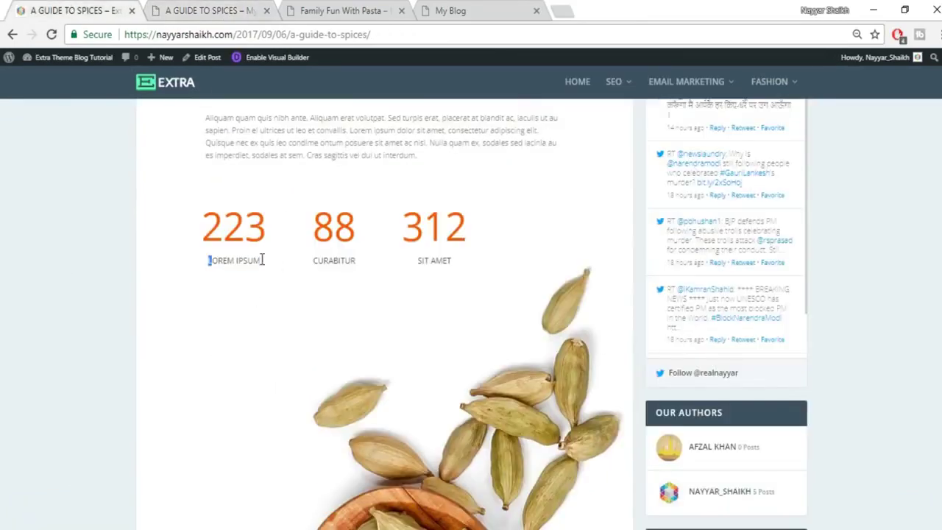
drag(262, 260, 277, 262)
key(ctrl+c)
click(187, 10)
click(726, 277)
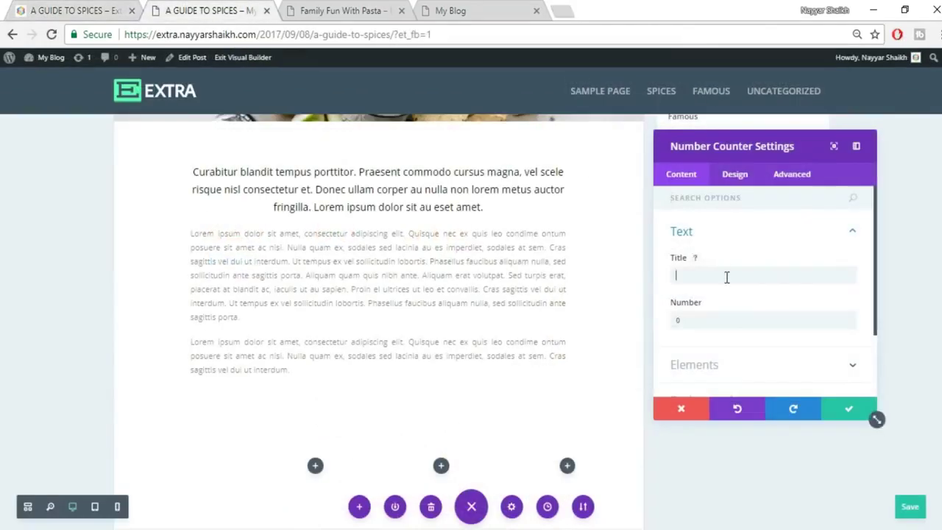
key(ctrl+v)
click(692, 324)
text(223)
scroll(626, 269, down, 3)
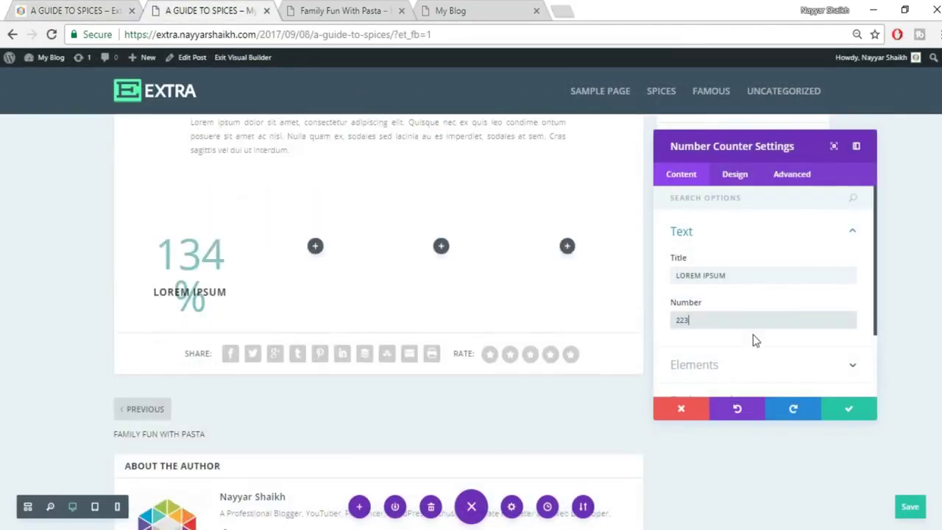
scroll(765, 362, down, 1)
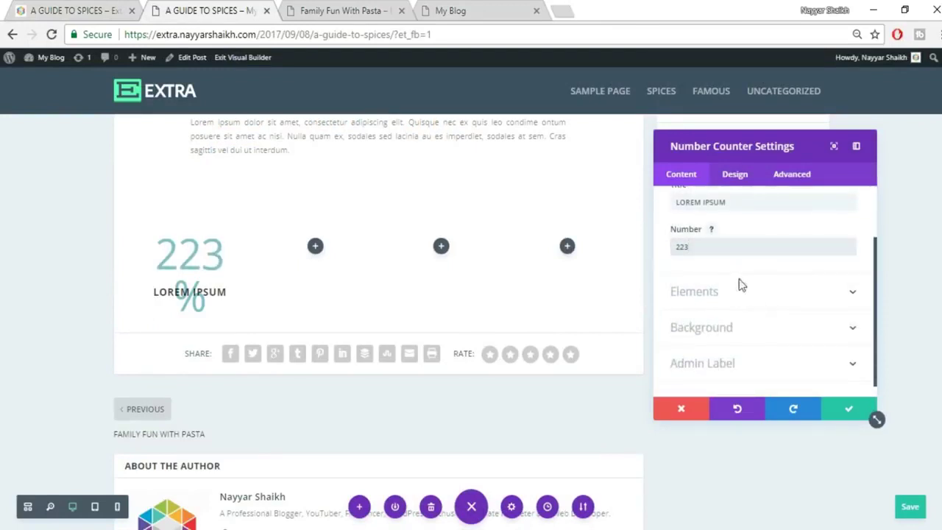
click(740, 285)
click(695, 276)
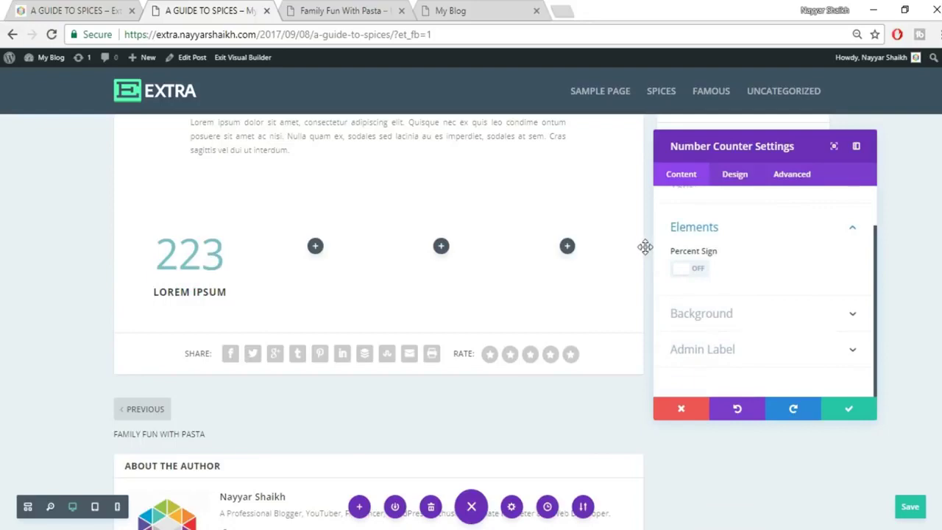
click(22, 8)
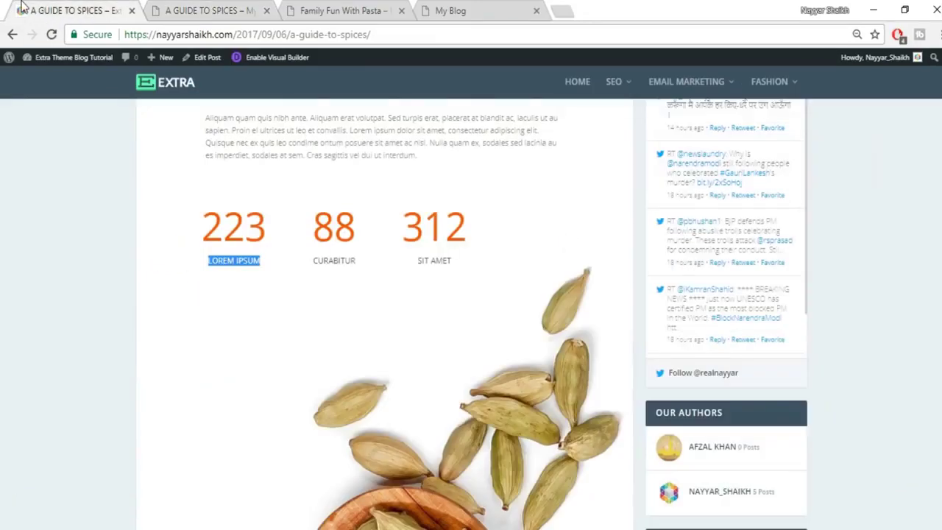
scroll(326, 245, up, 3)
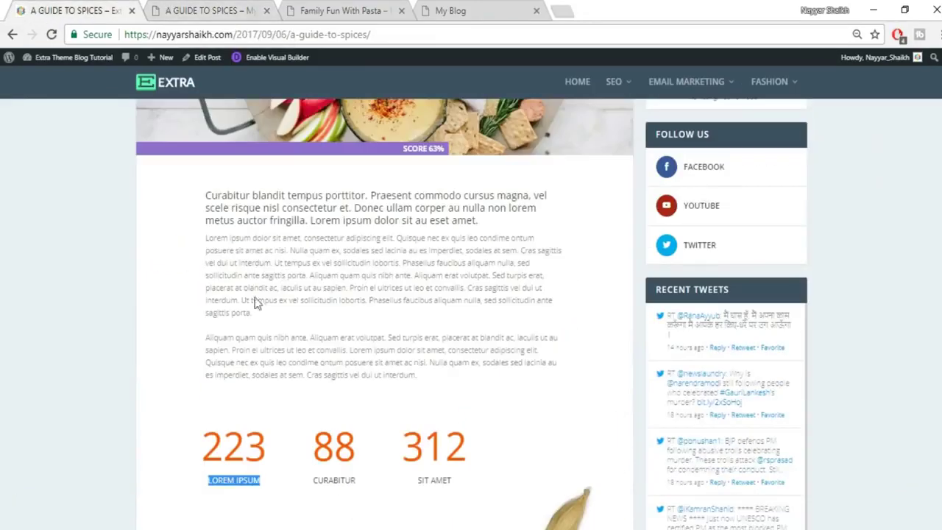
drag(207, 339, 204, 378)
click(207, 444)
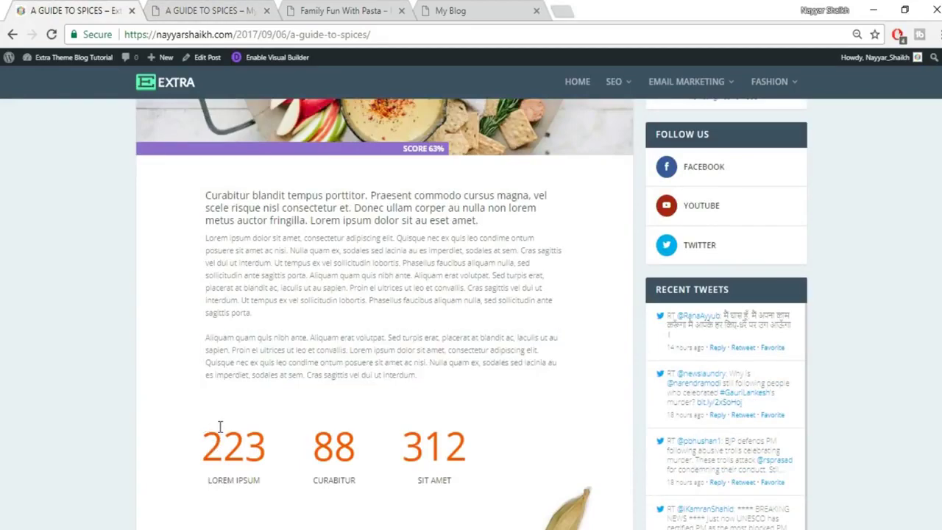
click(208, 10)
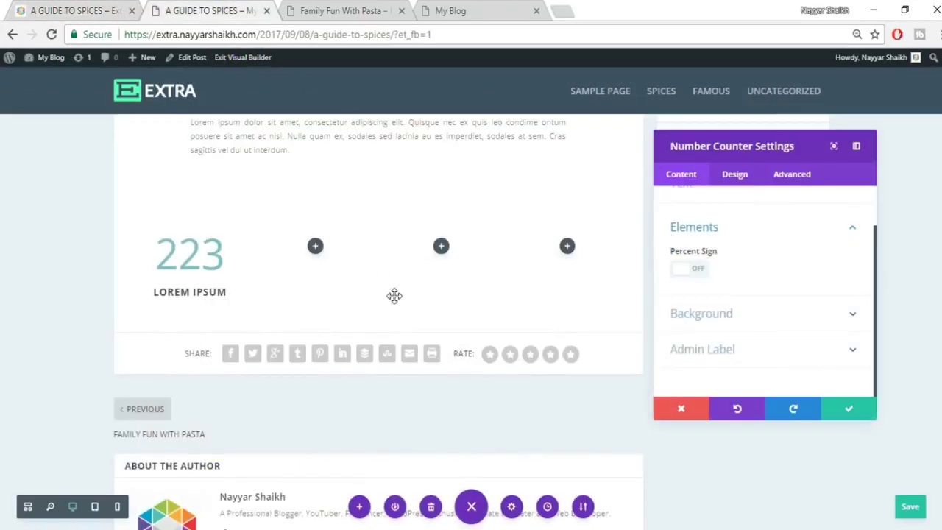
click(843, 416)
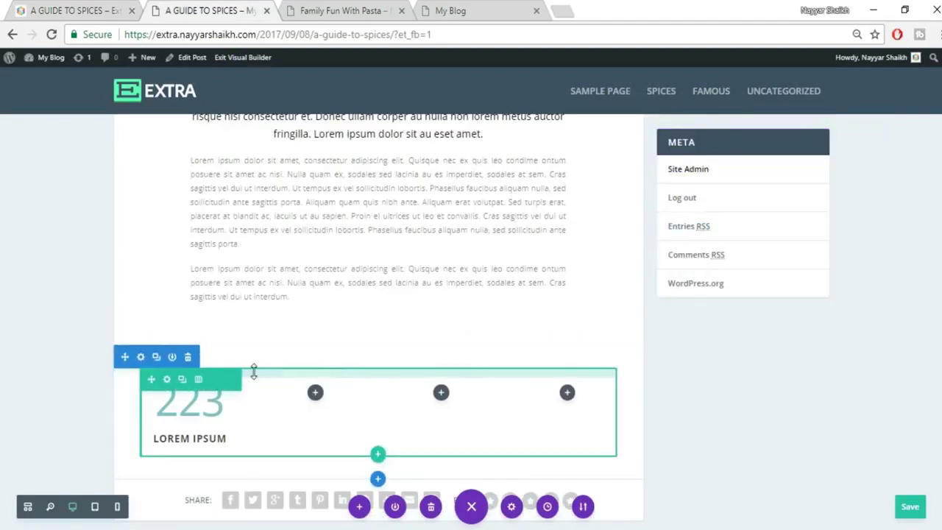
click(188, 357)
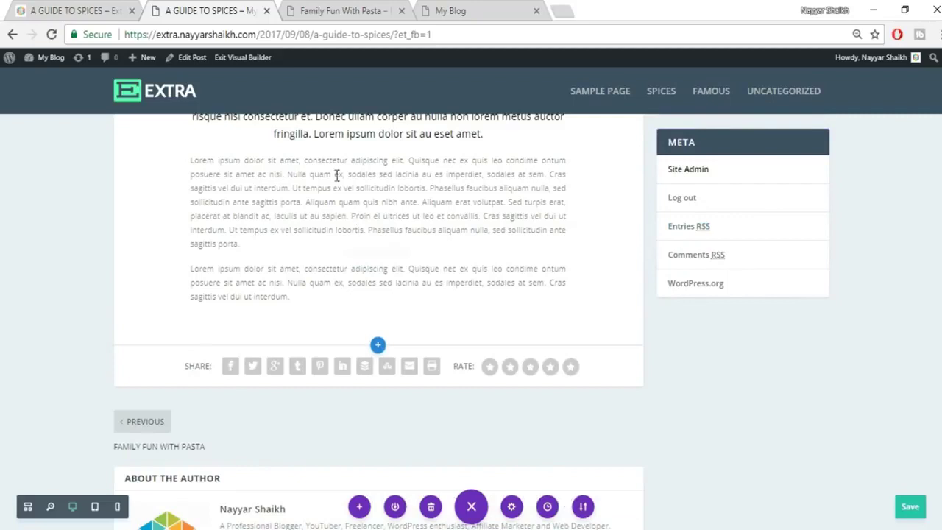
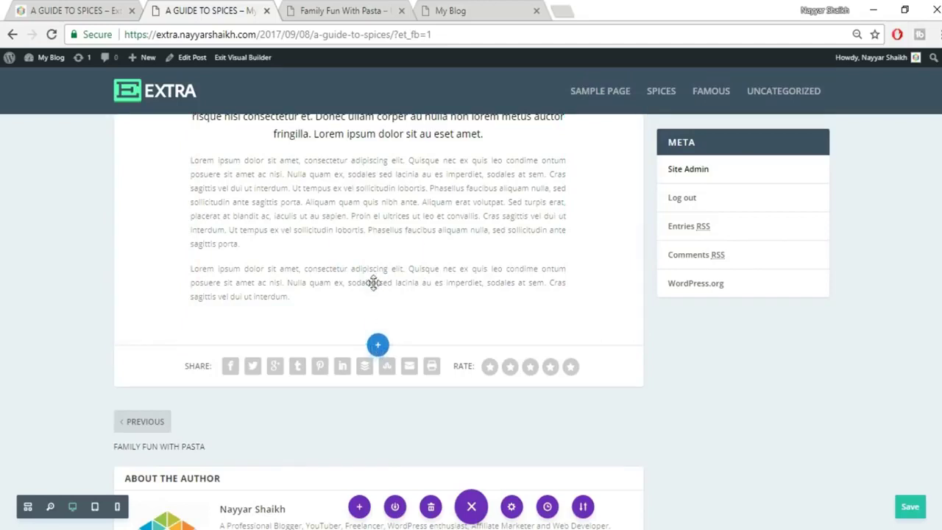
Insert a four-column row below the body text with a Number Counter in the first column.
click(379, 323)
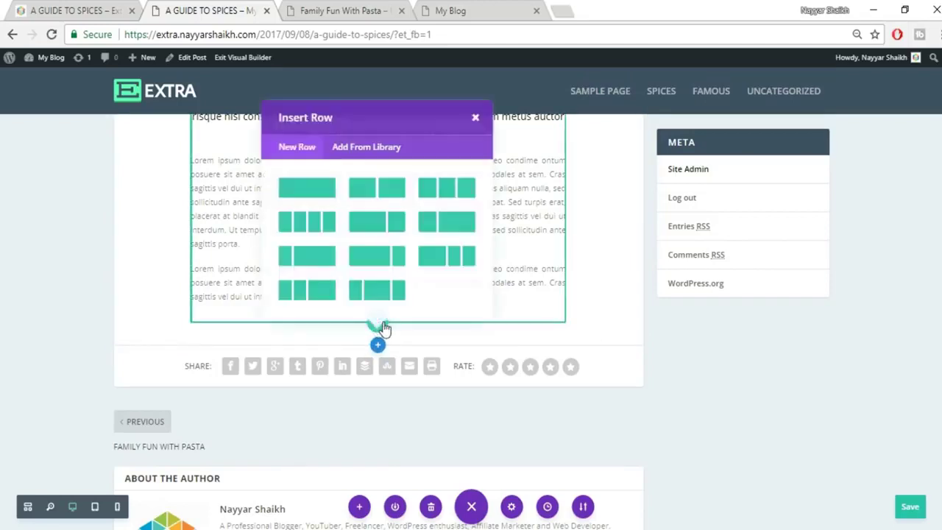
click(319, 219)
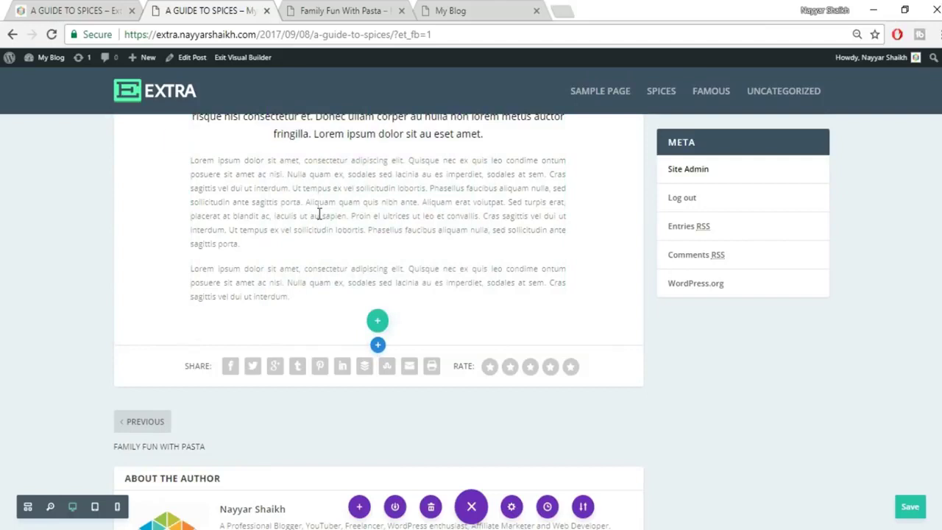
text(coun)
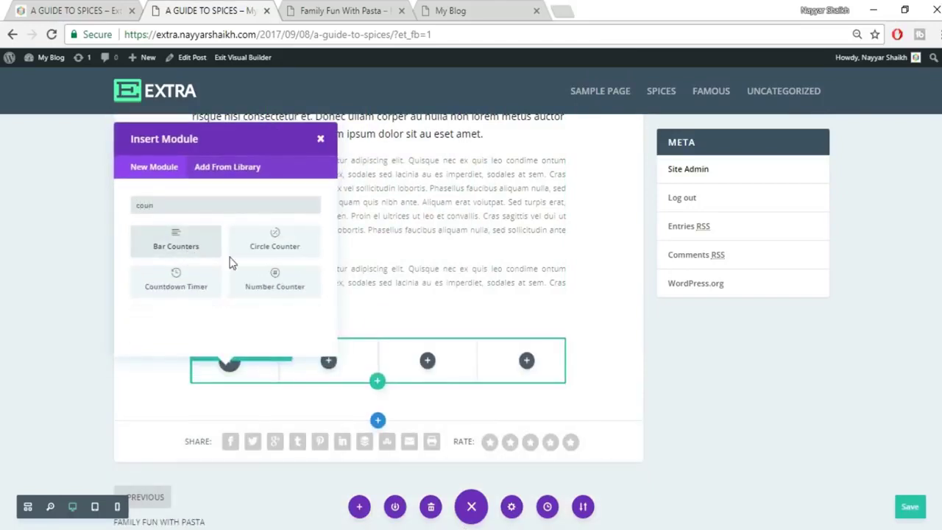
click(272, 279)
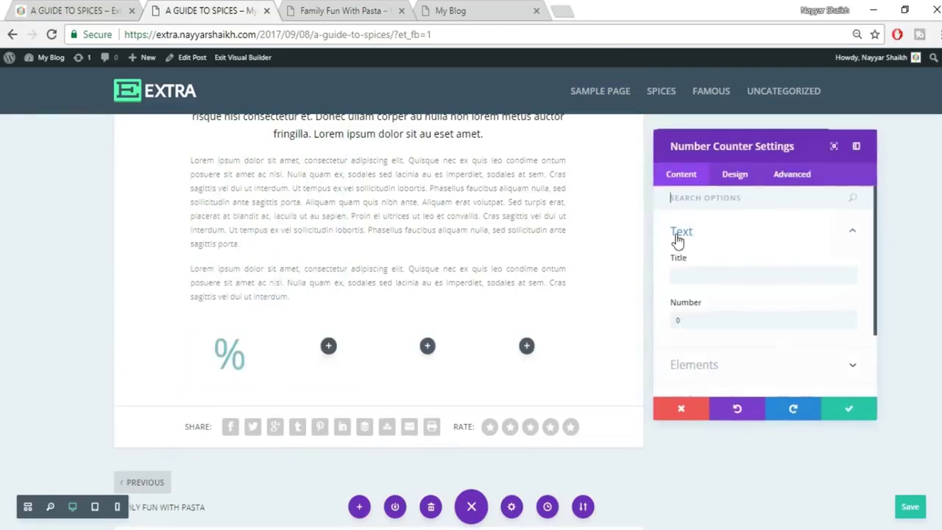
Title the counter LOREM IPSUM, set its number to 223, and turn the percent sign off.
click(678, 274)
text(LOREM IPSUM)
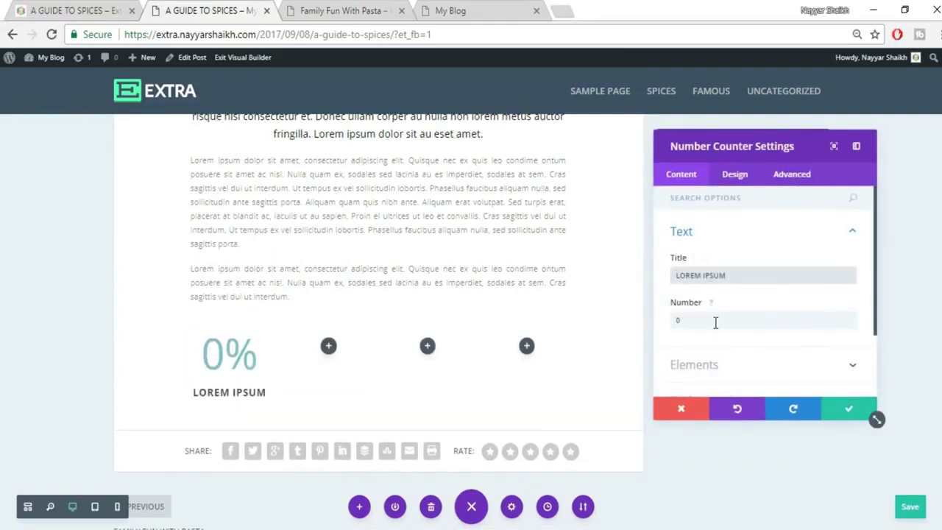
click(715, 322)
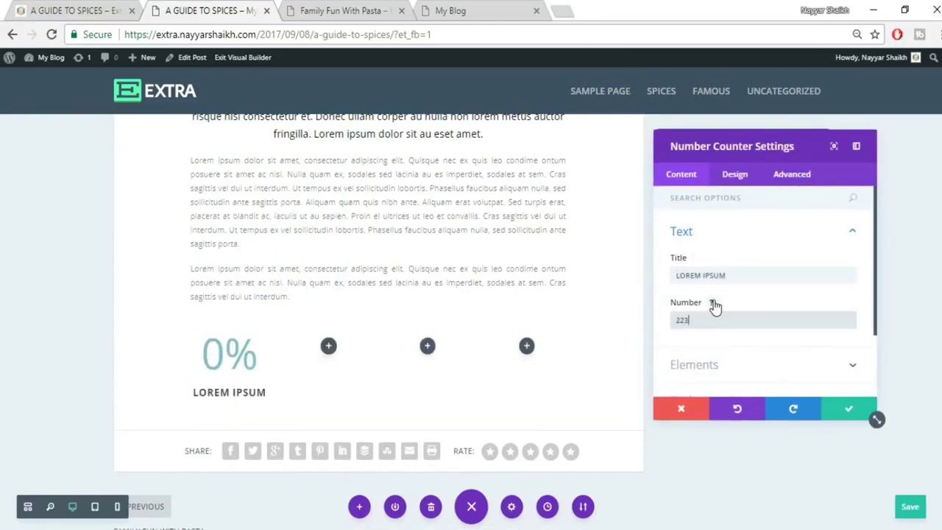
text(223)
scroll(717, 302, down, 2)
click(737, 278)
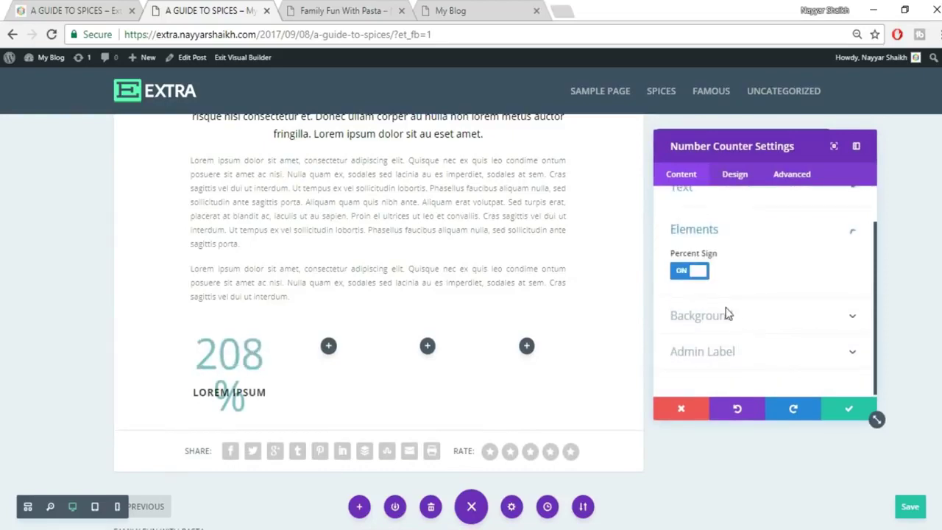
click(686, 272)
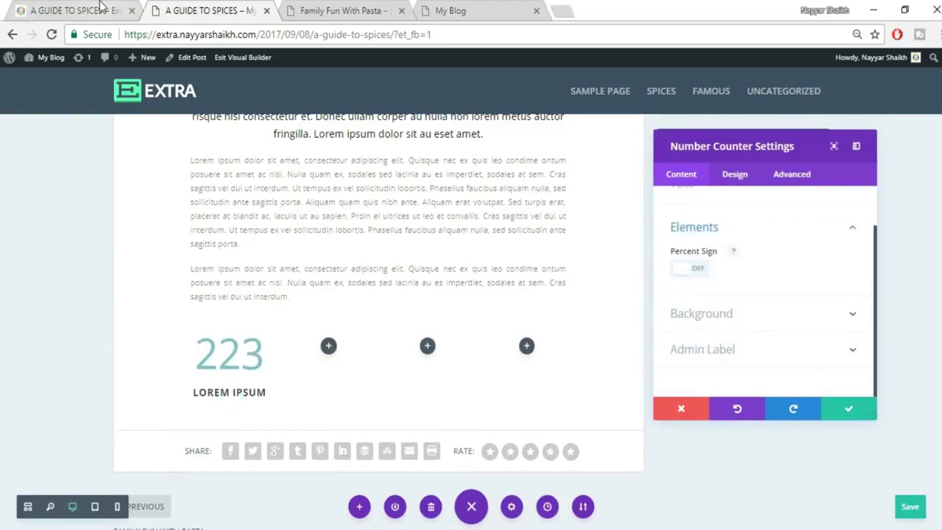
click(104, 9)
click(184, 7)
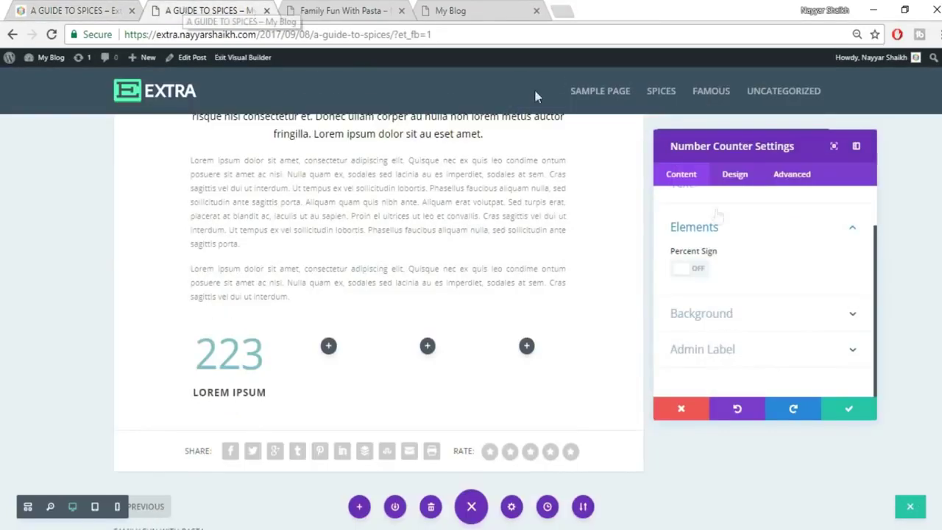
Set the counter title's text colour to black, checking it against the reference post.
click(734, 174)
click(759, 236)
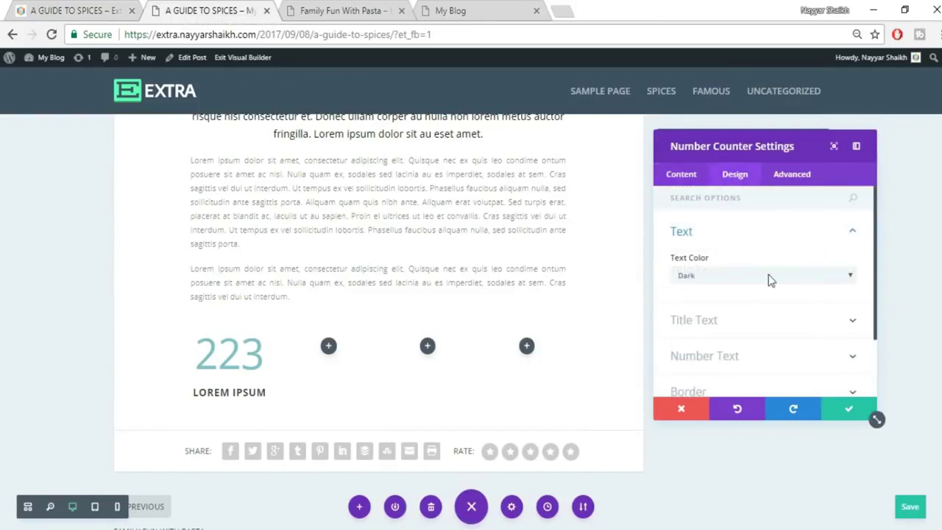
click(750, 320)
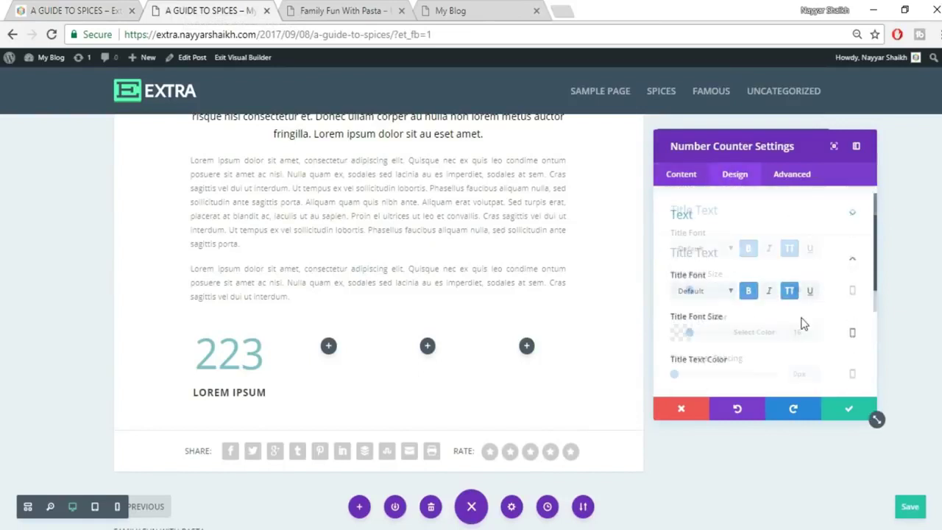
click(741, 331)
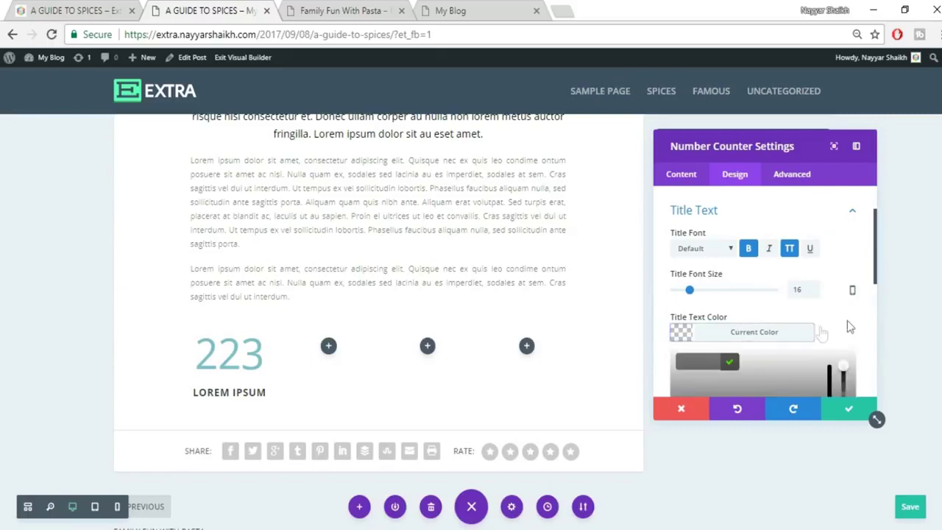
scroll(847, 320, down, 1)
click(730, 387)
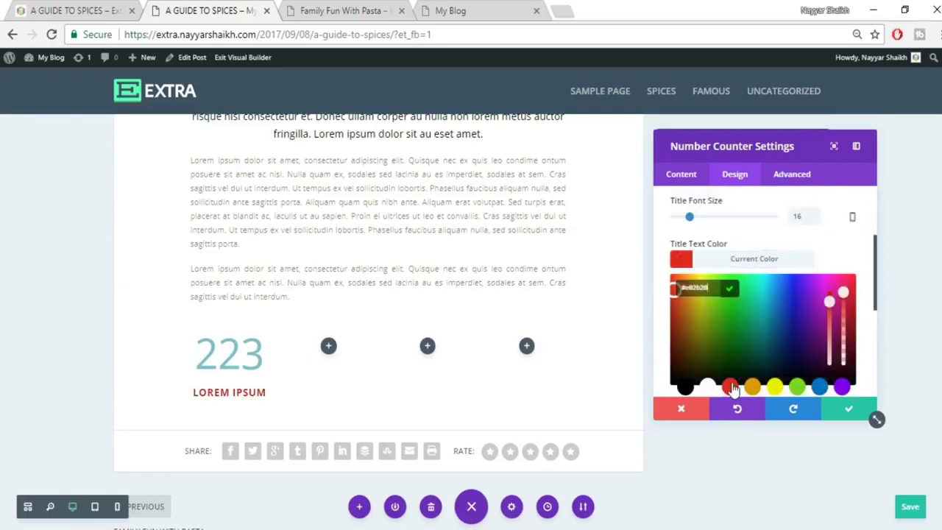
key(ctrl+Page_Up)
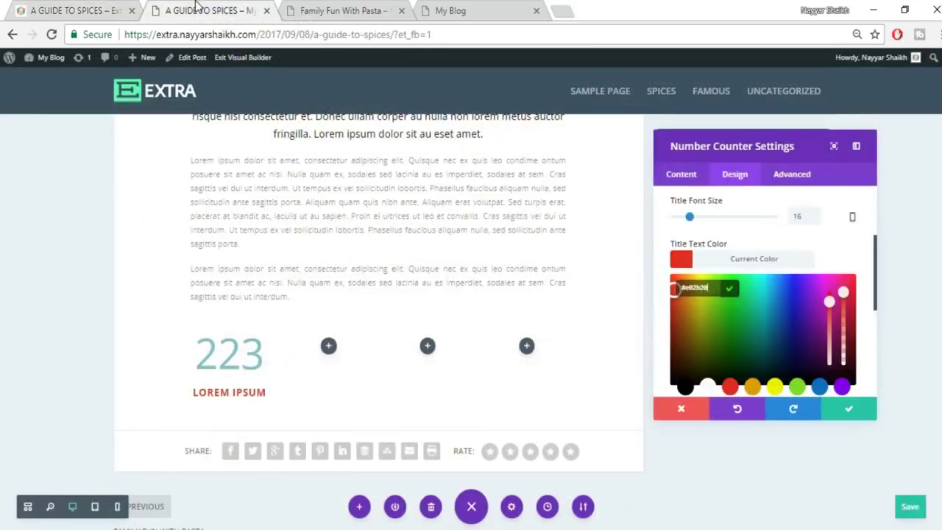
click(204, 10)
click(684, 385)
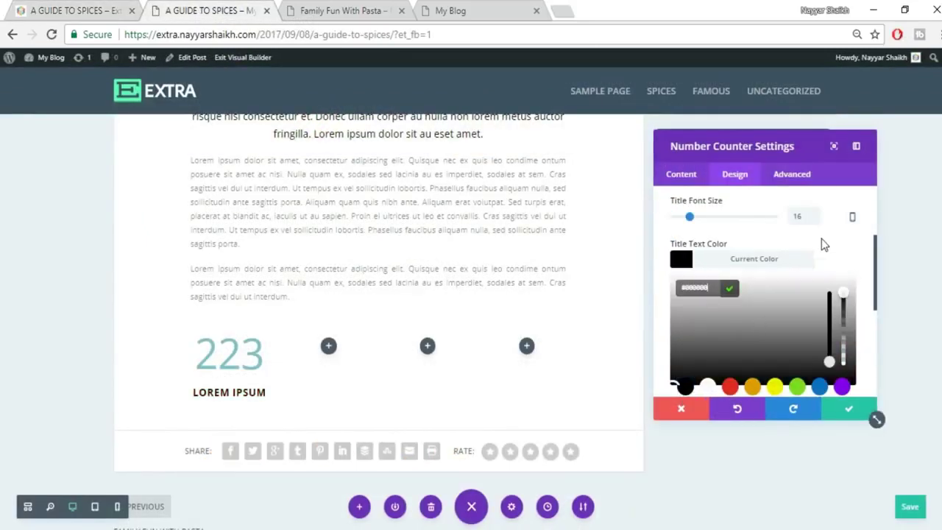
click(77, 10)
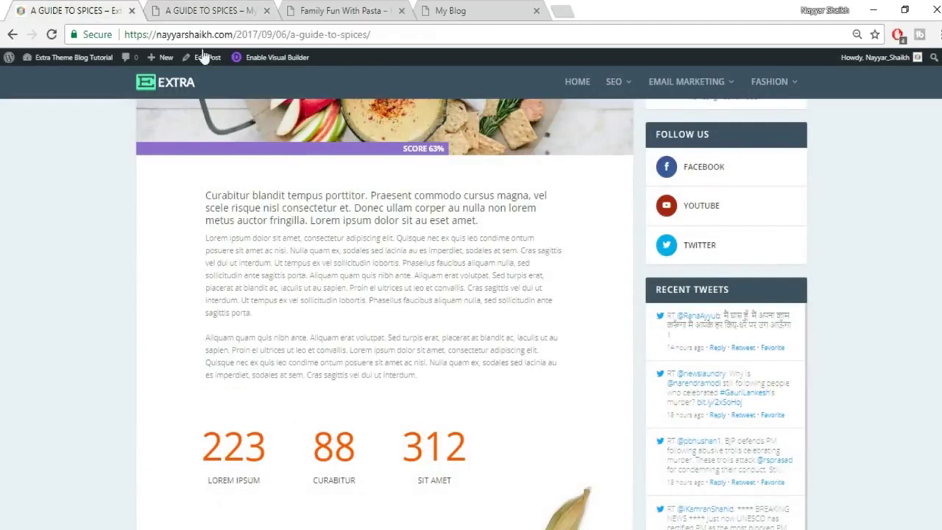
click(151, 13)
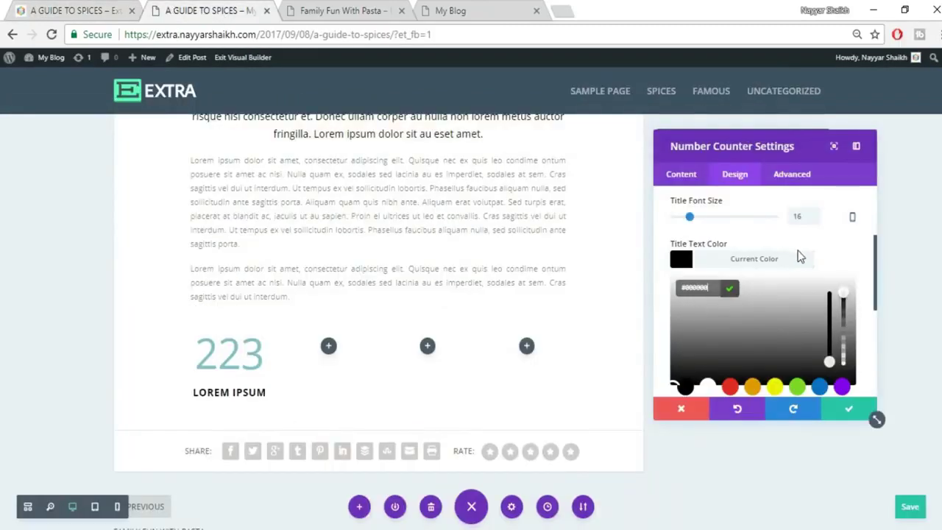
scroll(800, 253, up, 1)
Set the title font to Abel and make its black colour semi-transparent.
click(712, 249)
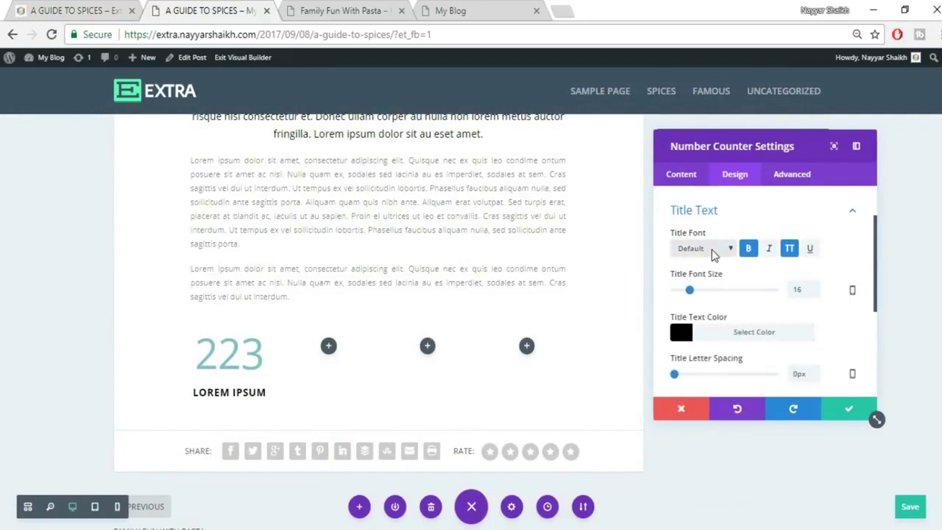
click(712, 250)
click(697, 276)
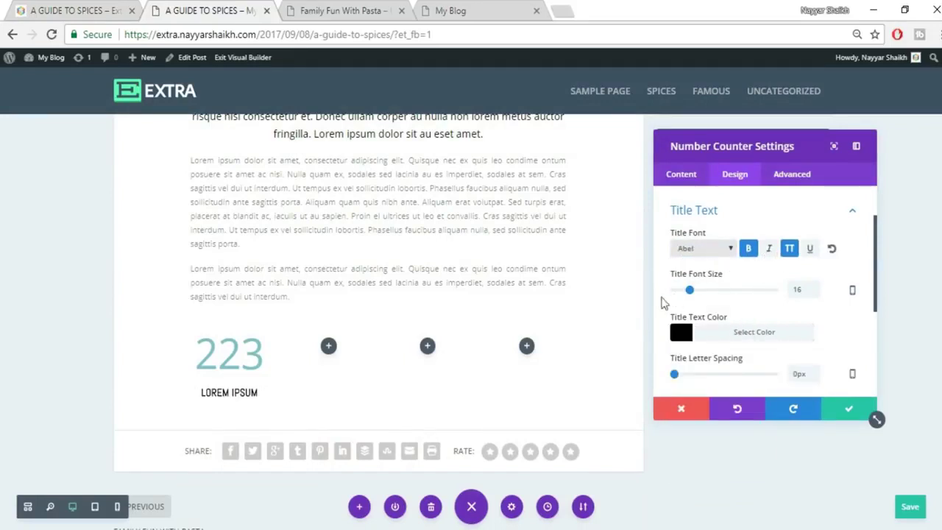
scroll(818, 302, down, 1)
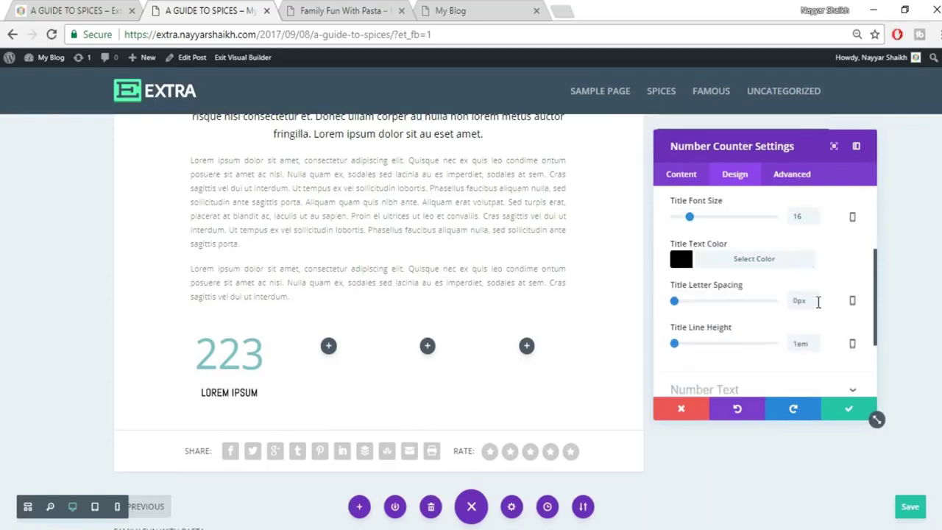
click(755, 265)
drag(842, 290, 845, 320)
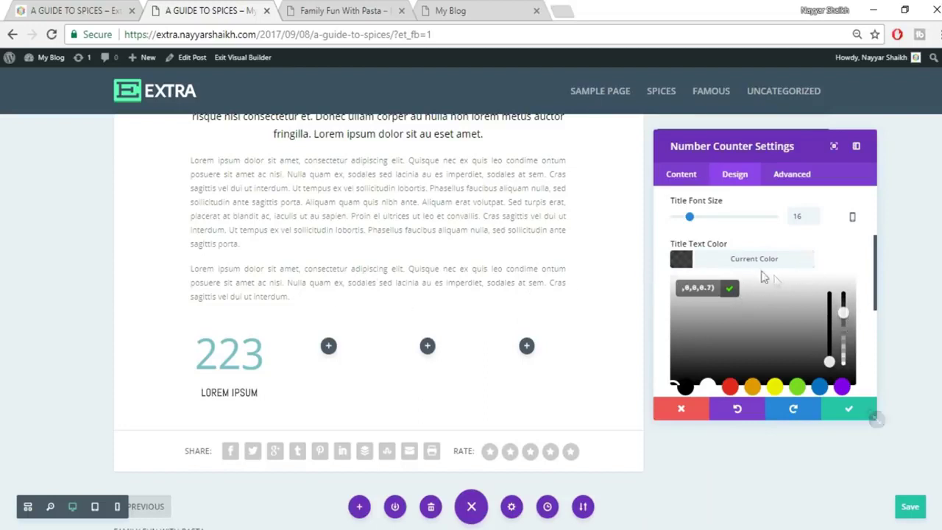
click(839, 244)
scroll(836, 250, up, 3)
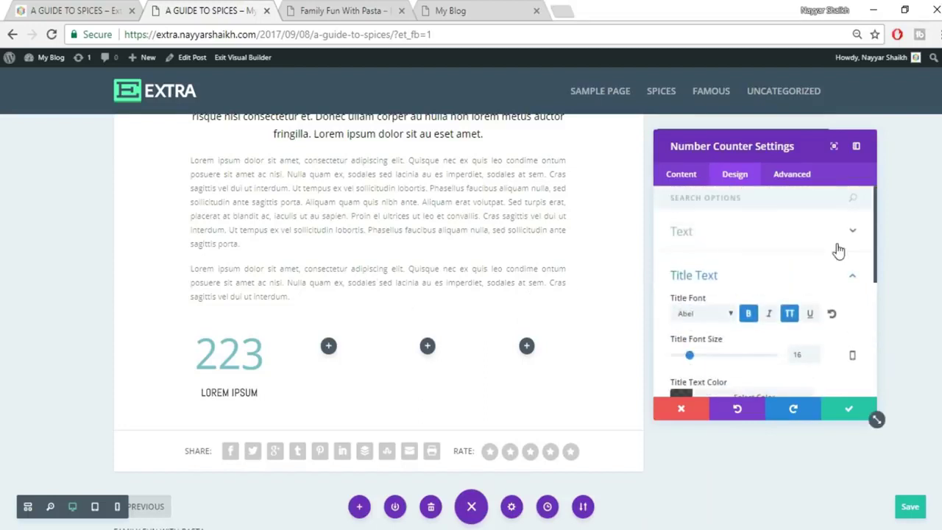
click(831, 273)
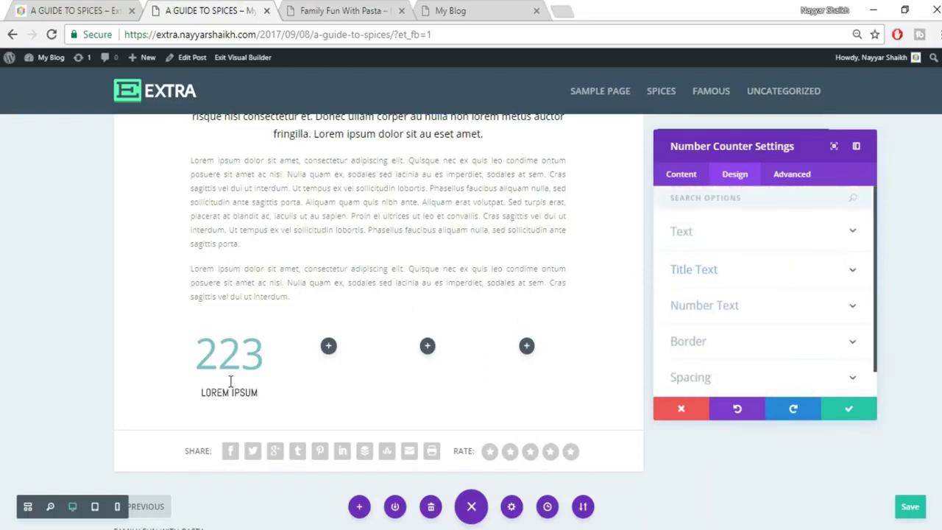
Give the 223 number a 65px font size and a semi-transparent red colour.
click(738, 309)
scroll(741, 288, down, 3)
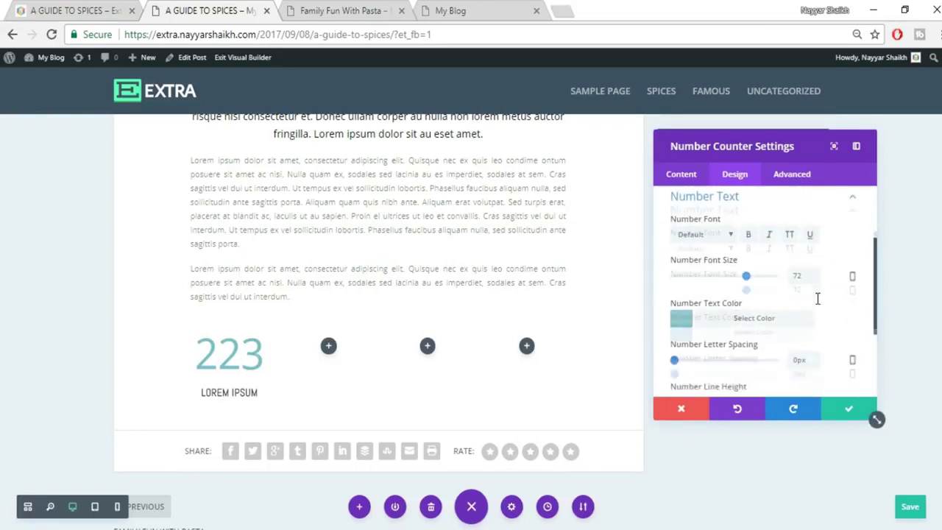
scroll(802, 290, up, 3)
scroll(806, 331, down, 1)
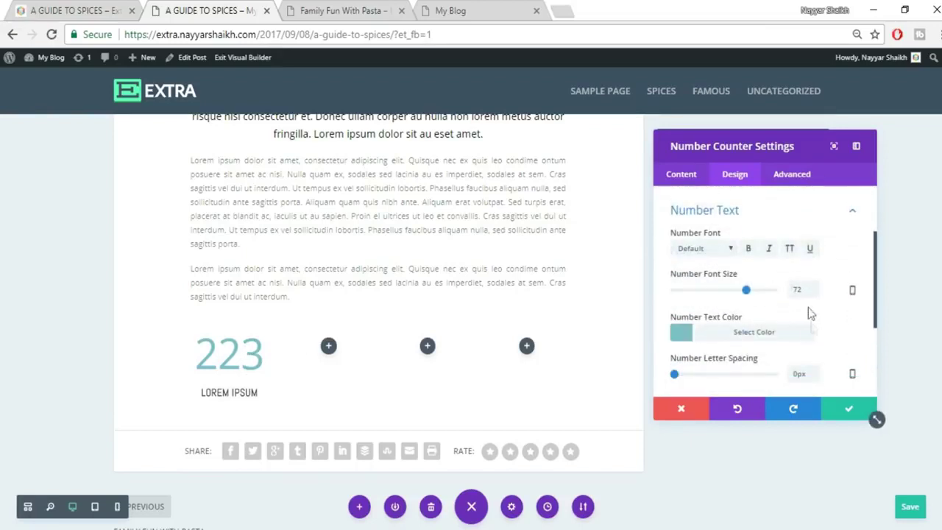
drag(802, 289, 784, 297)
text(65)
click(806, 316)
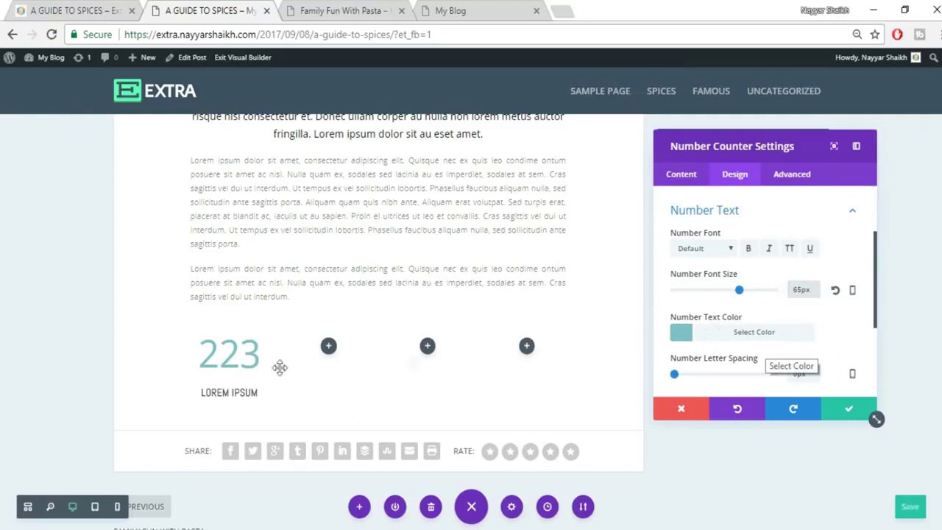
click(743, 331)
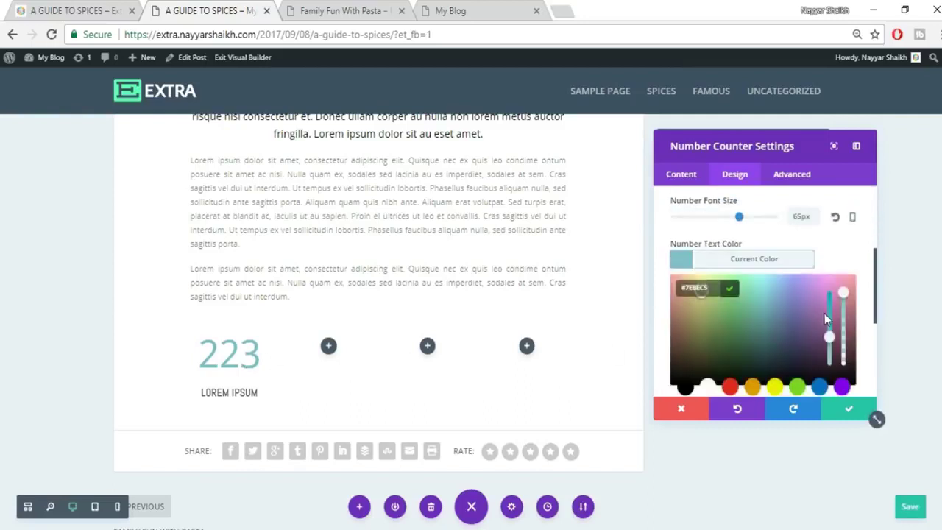
click(729, 388)
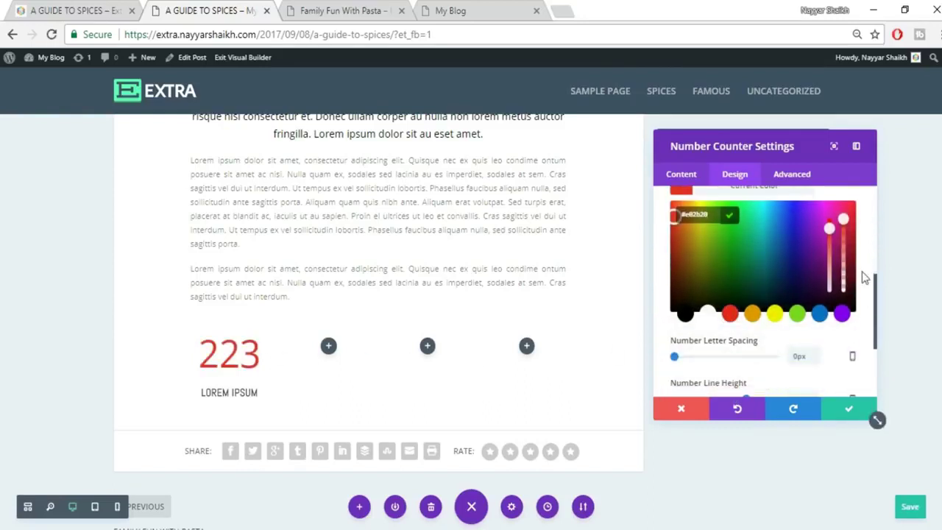
drag(843, 218, 843, 234)
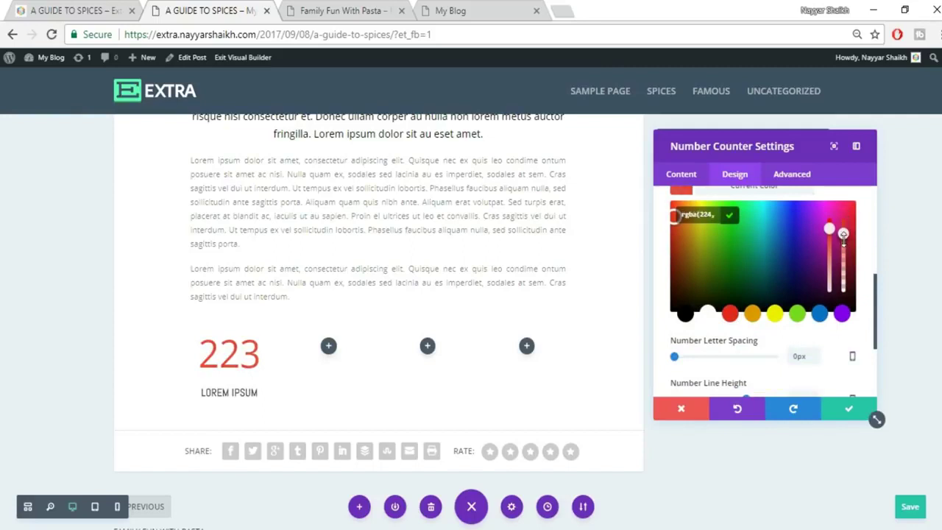
Duplicate the counter and place copies in the second and third columns.
click(849, 412)
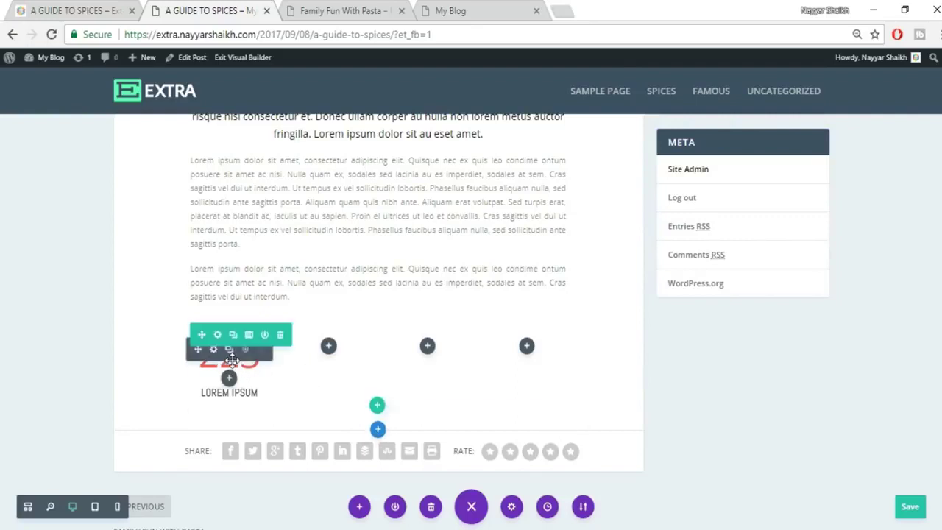
click(229, 350)
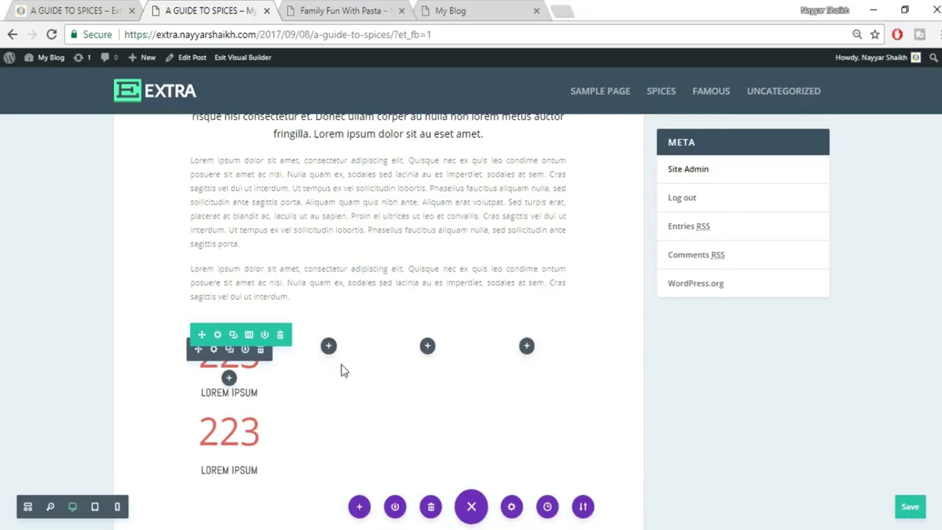
drag(219, 390, 328, 347)
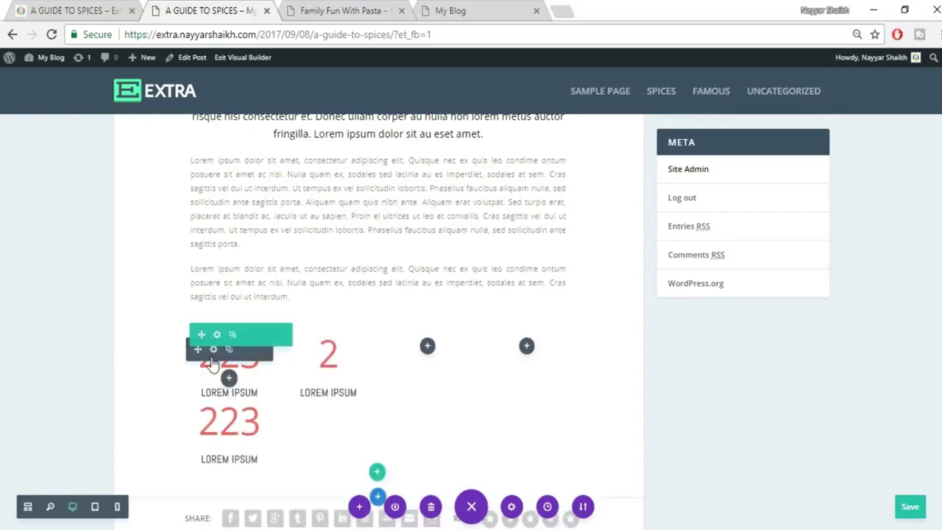
drag(435, 358, 378, 373)
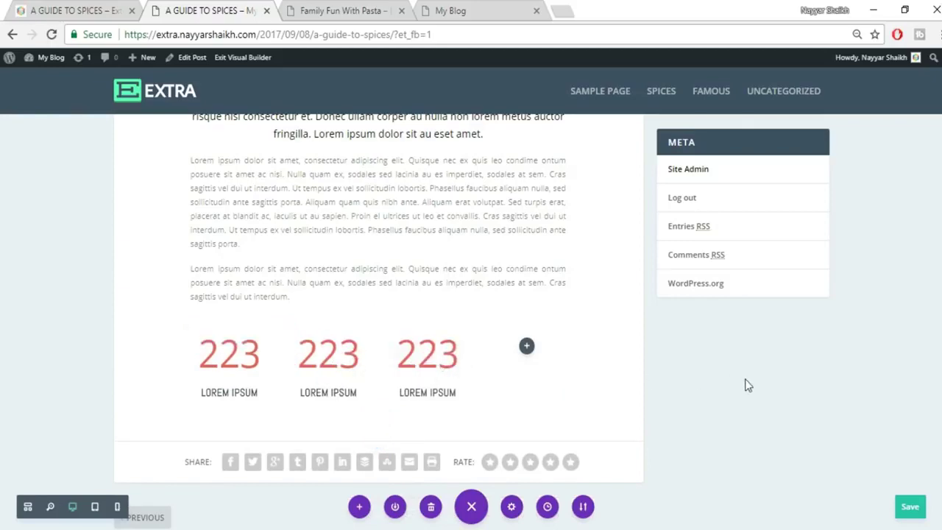
Rename the middle counter's title to CURABITUR, copied from the reference post.
click(105, 9)
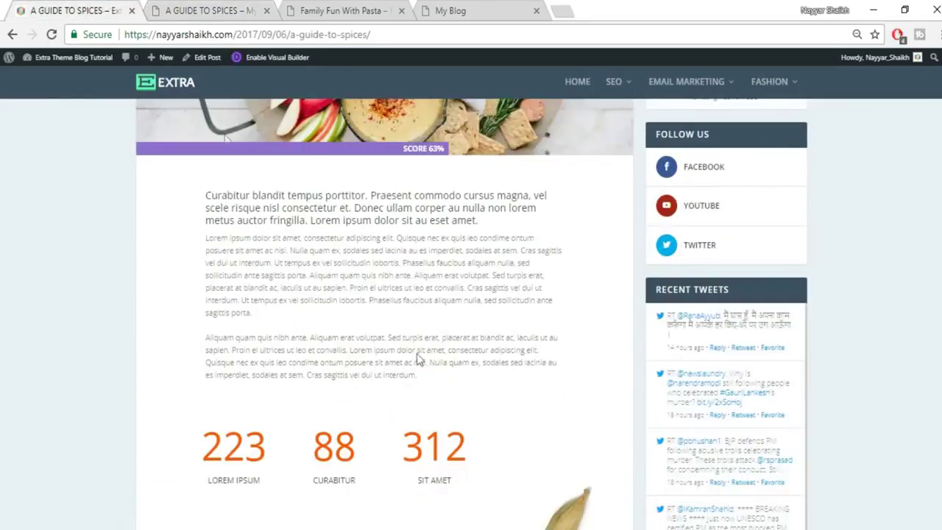
double_click(319, 479)
key(ctrl+c)
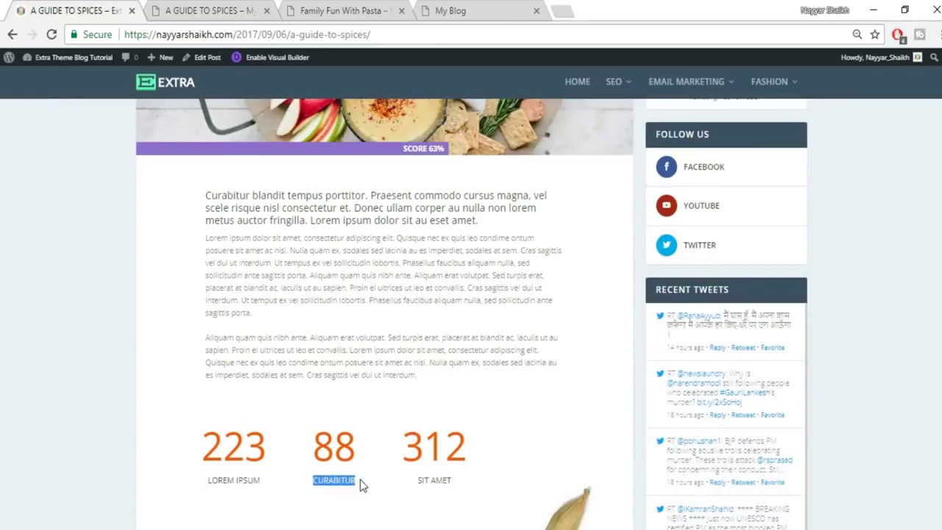
click(235, 10)
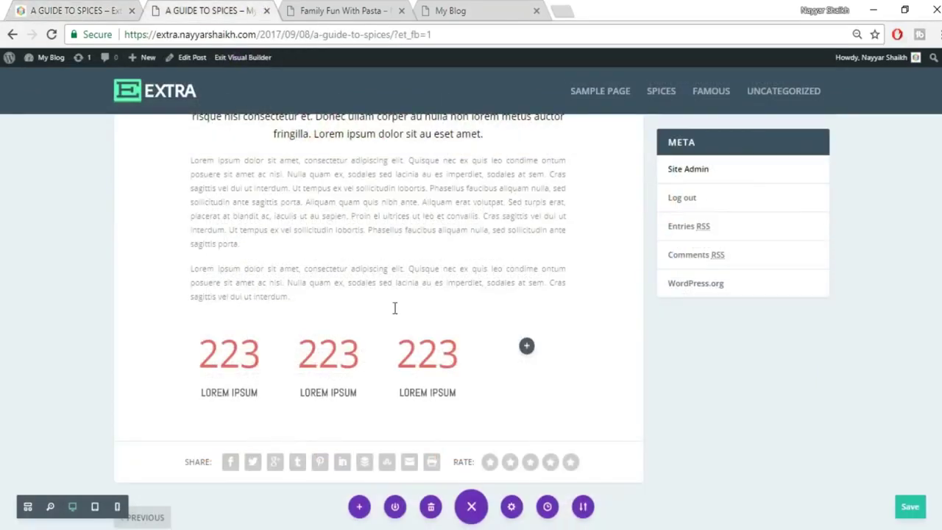
double_click(346, 394)
key(ctrl+v)
click(842, 412)
Rename the third counter's title to SIT AMET, copied from the reference post.
click(104, 9)
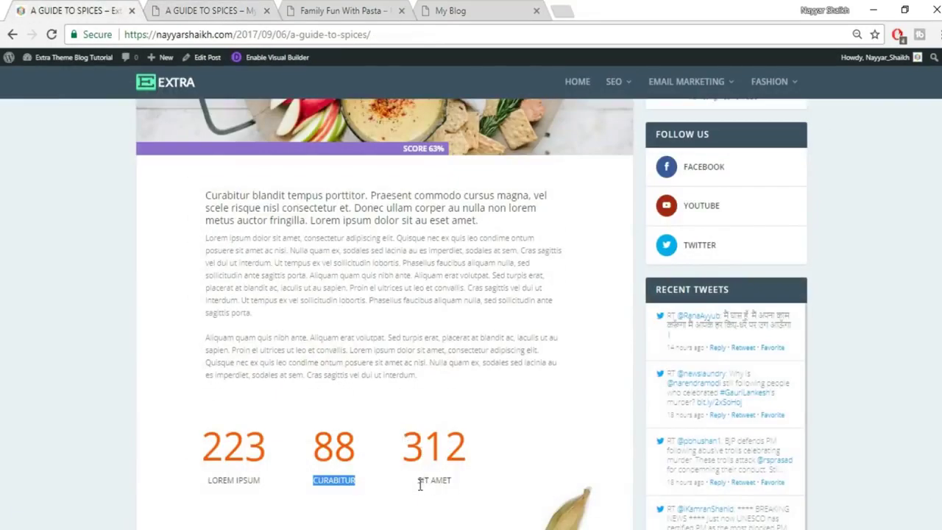
drag(419, 482, 474, 490)
key(ctrl+c)
click(268, 9)
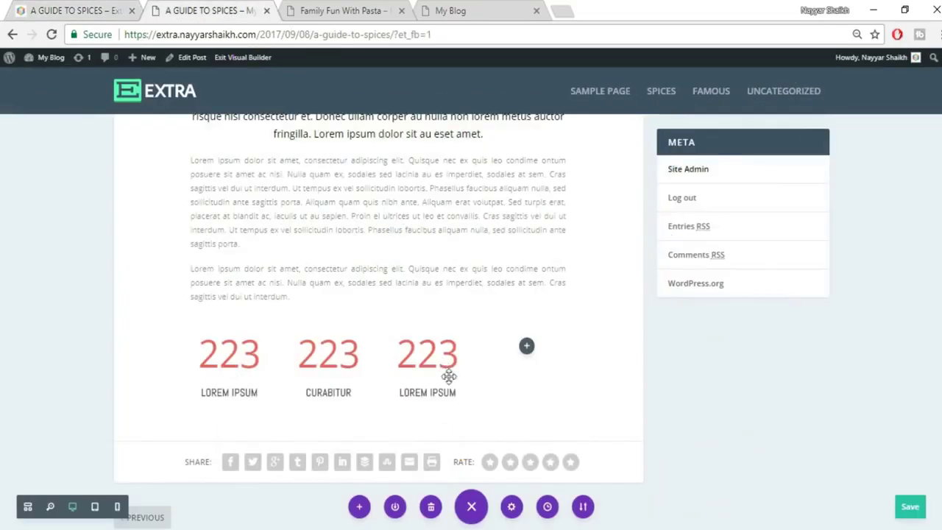
click(452, 393)
drag(400, 393, 399, 393)
key(ctrl+v)
click(682, 416)
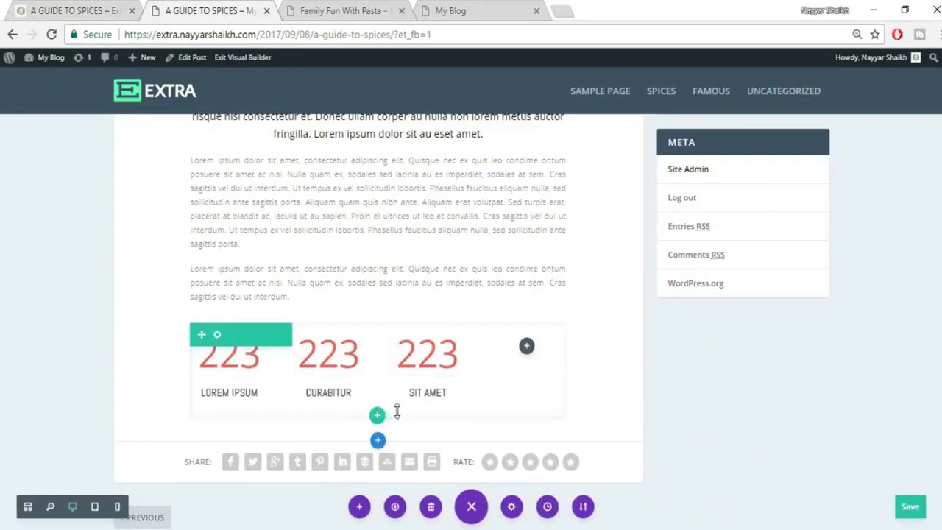
Set the CURABITUR counter to 88 and the SIT AMET counter to 312.
click(77, 10)
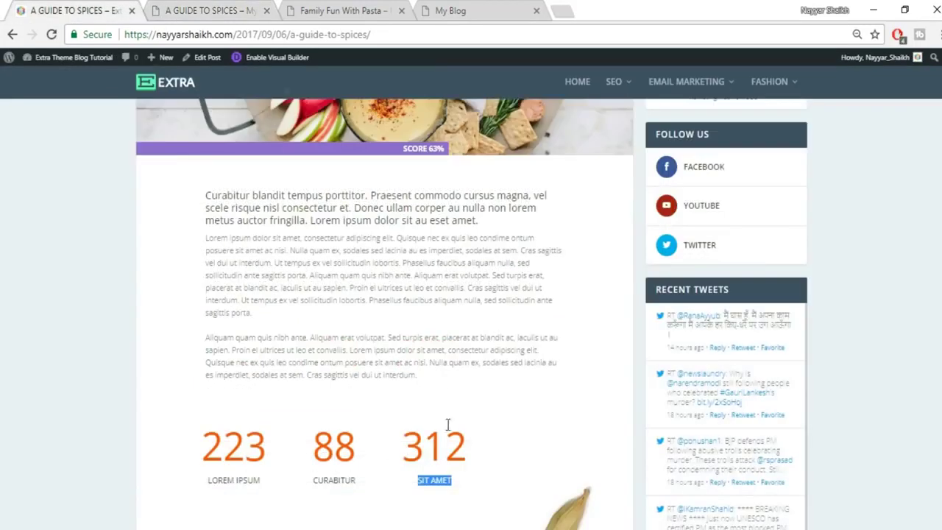
click(236, 9)
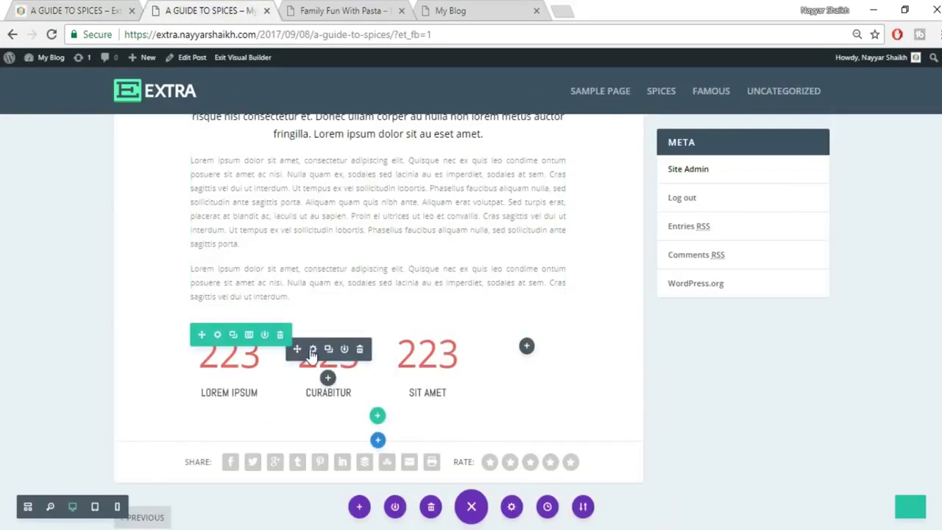
click(312, 350)
double_click(675, 319)
text(88)
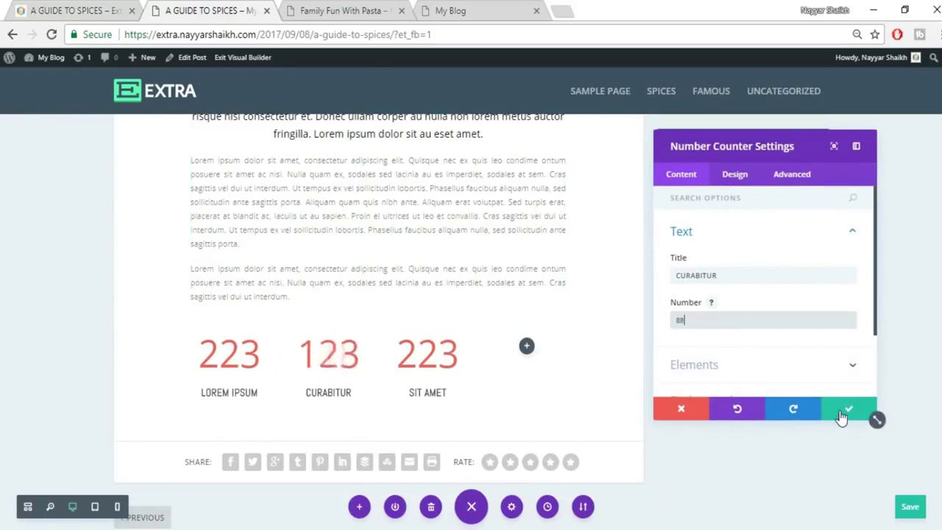
click(842, 412)
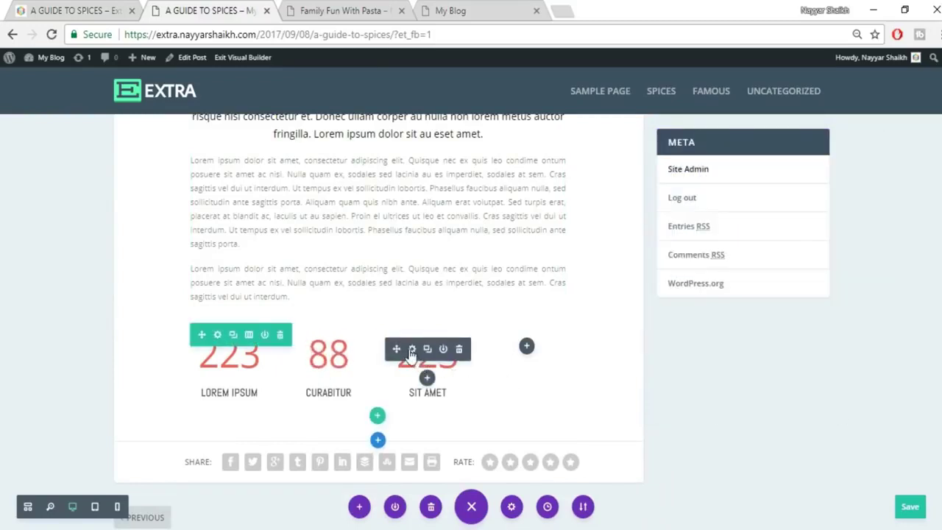
click(411, 349)
drag(707, 319, 621, 319)
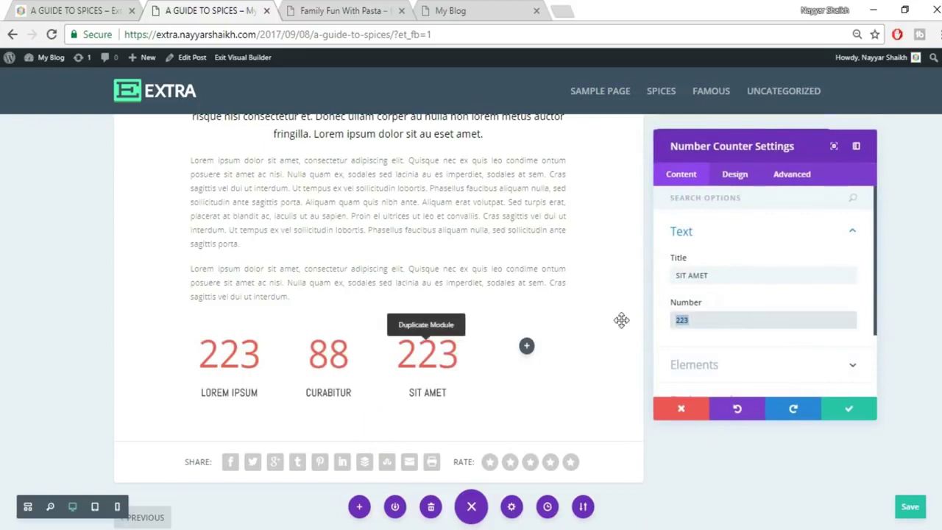
text(312)
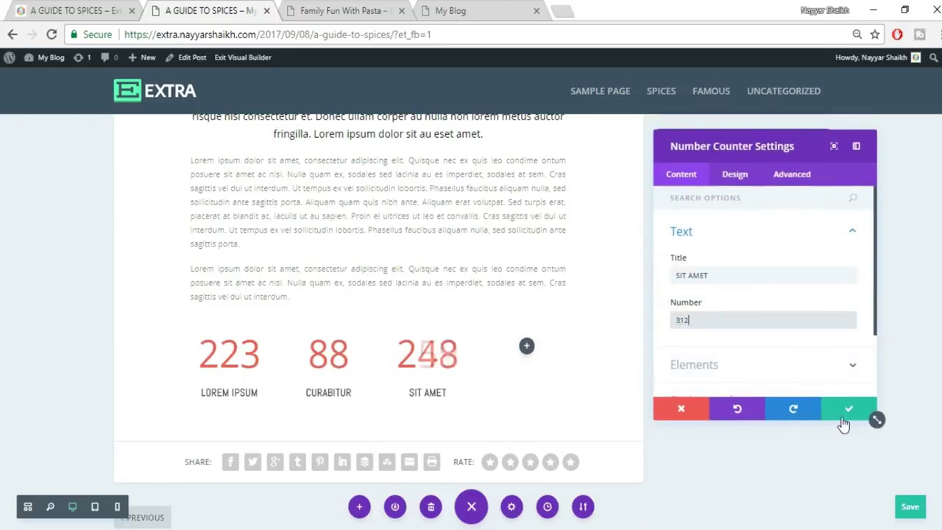
click(843, 408)
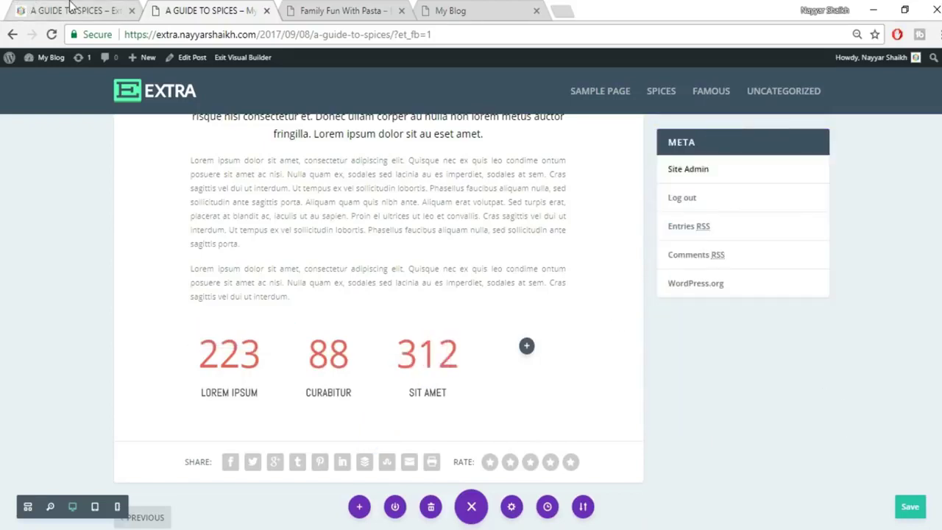
Compare with the reference post and add a new section below the counters.
click(73, 9)
scroll(575, 345, down, 5)
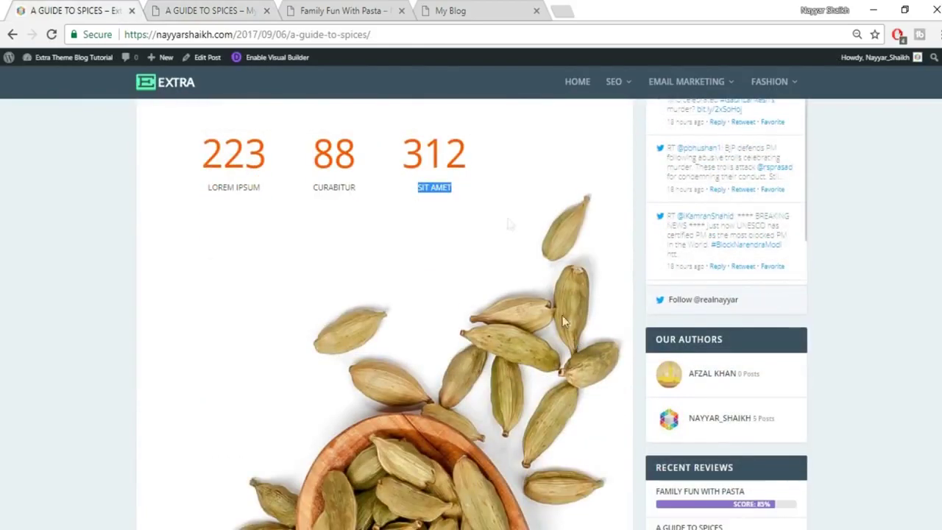
scroll(570, 301, down, 5)
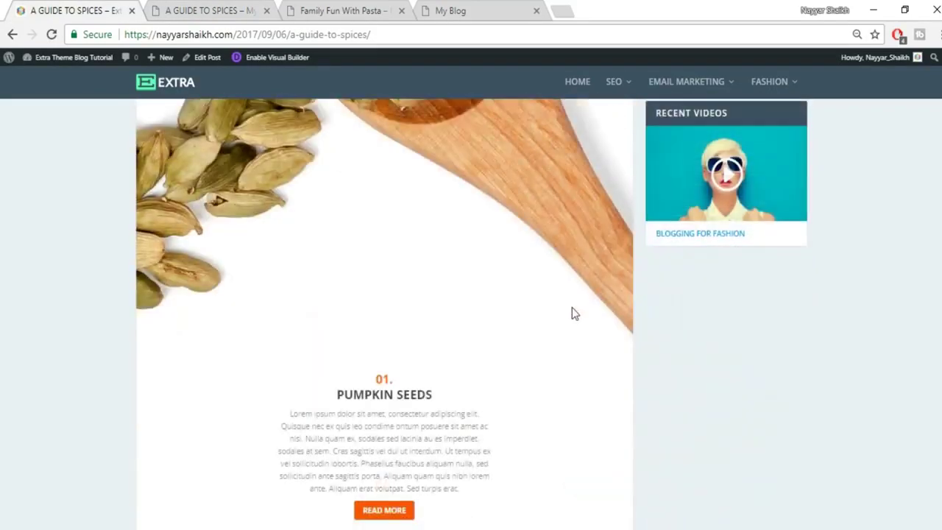
scroll(573, 311, up, 5)
click(190, 6)
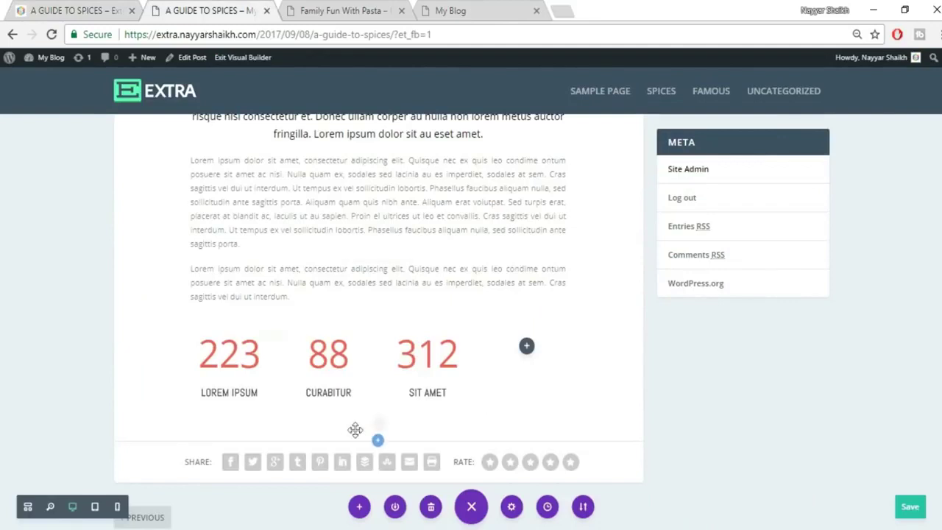
click(377, 442)
Add a Fullwidth Image module in a fullwidth section using the uploaded 084 cardamom image.
click(433, 403)
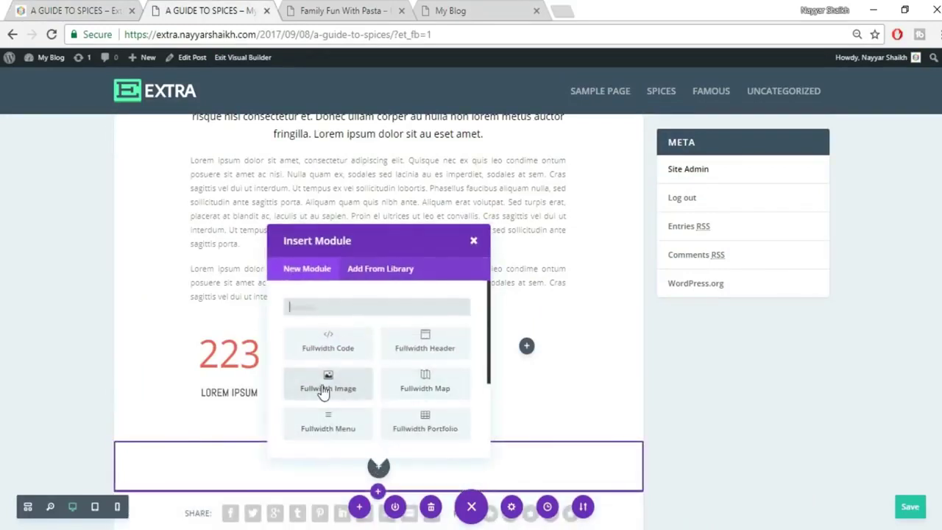
click(302, 387)
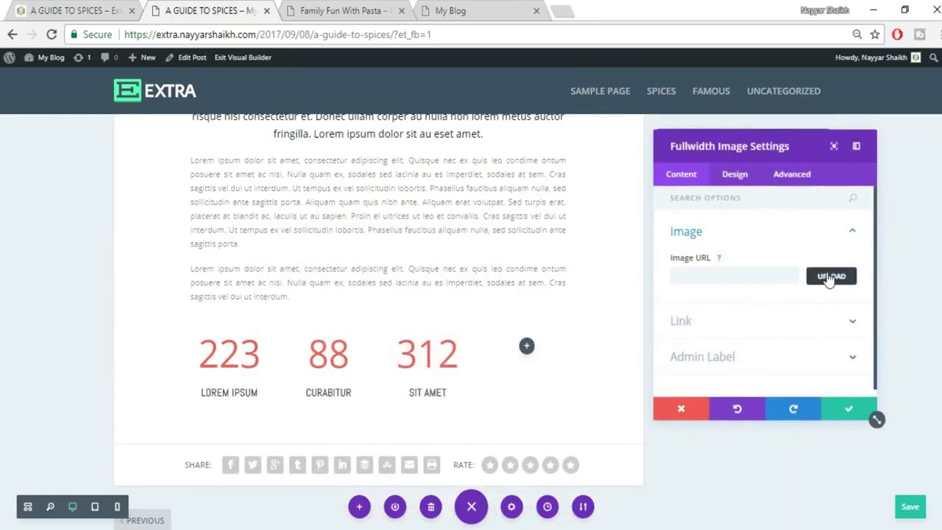
click(831, 275)
click(150, 108)
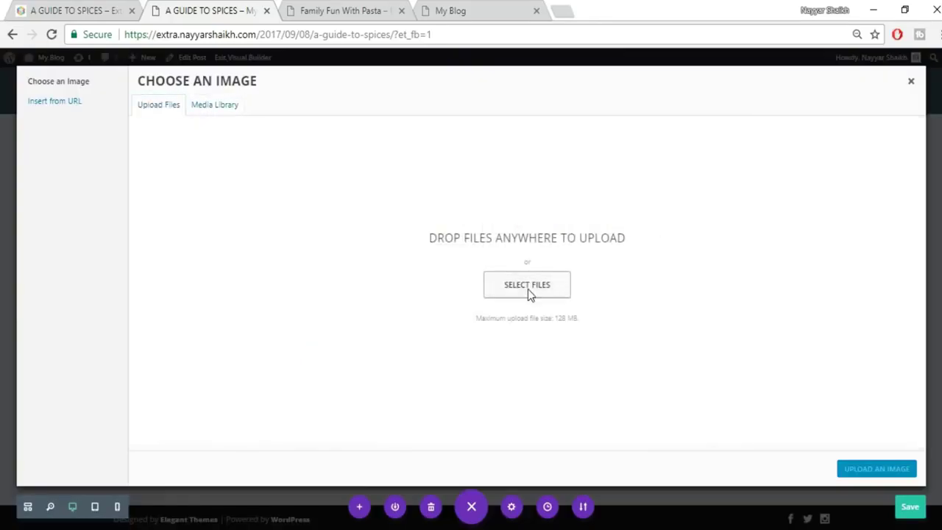
click(529, 293)
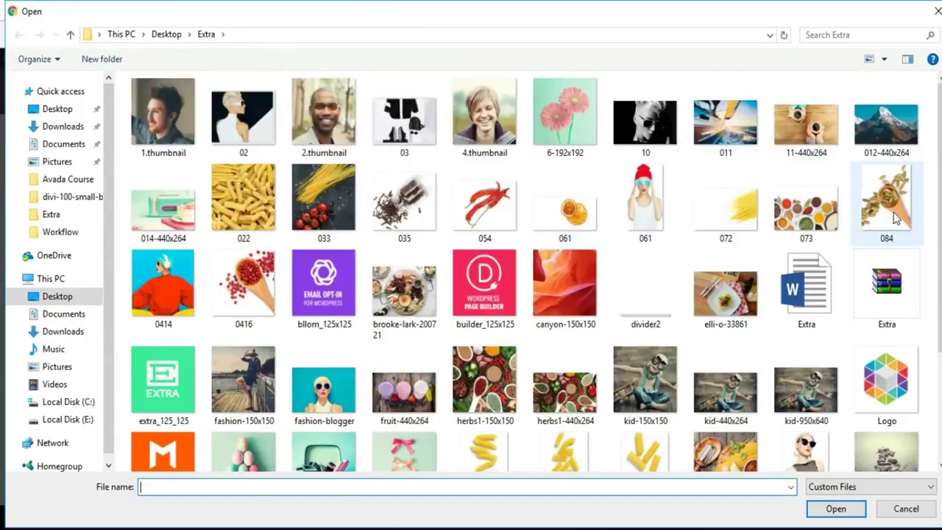
click(895, 219)
click(835, 508)
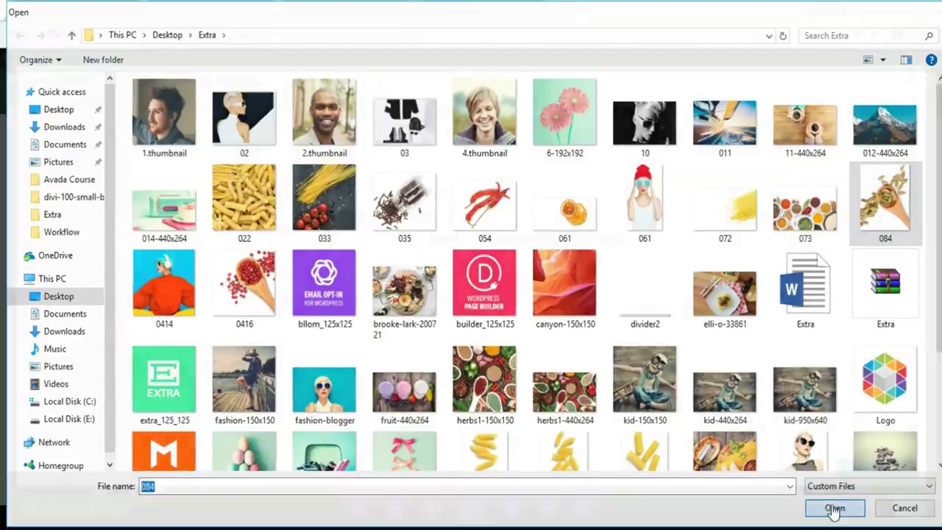
click(872, 468)
Save the fullwidth image settings and check the next part of the reference post.
scroll(485, 400, down, 3)
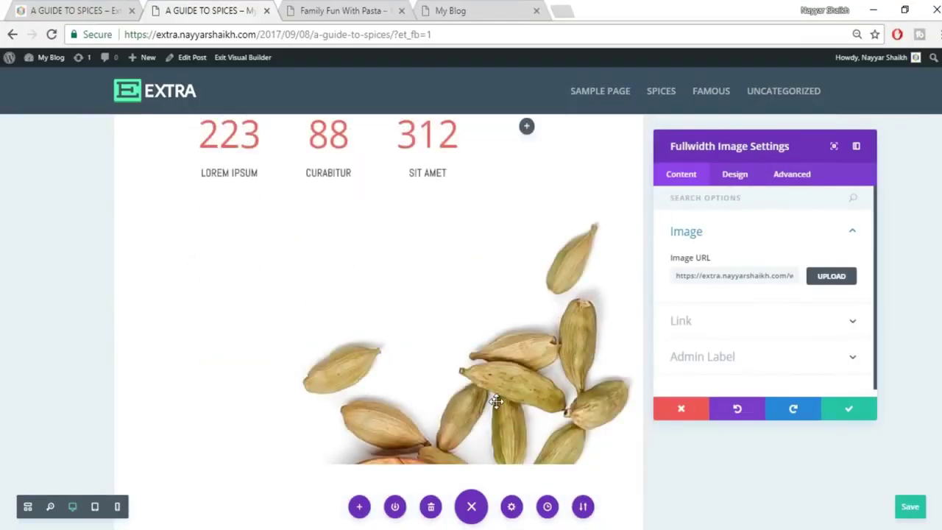
scroll(504, 345, up, 3)
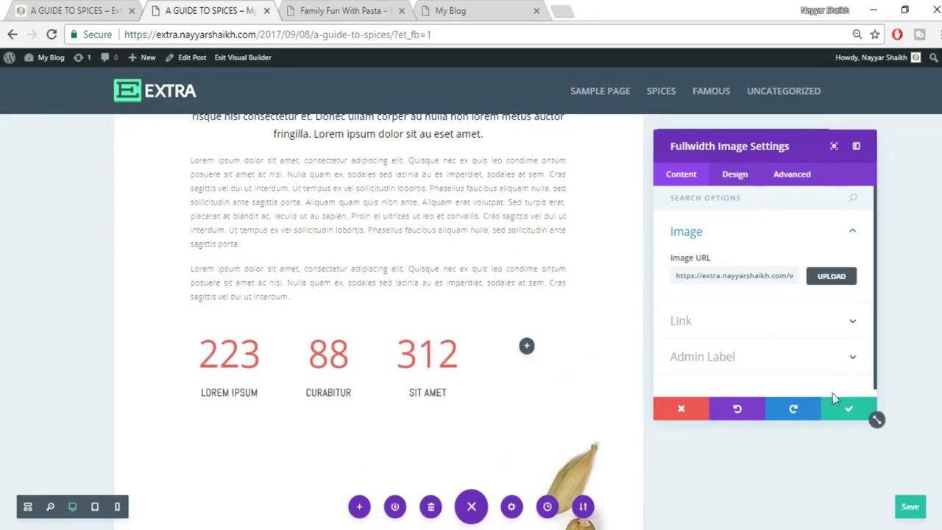
click(844, 414)
scroll(844, 416, down, 8)
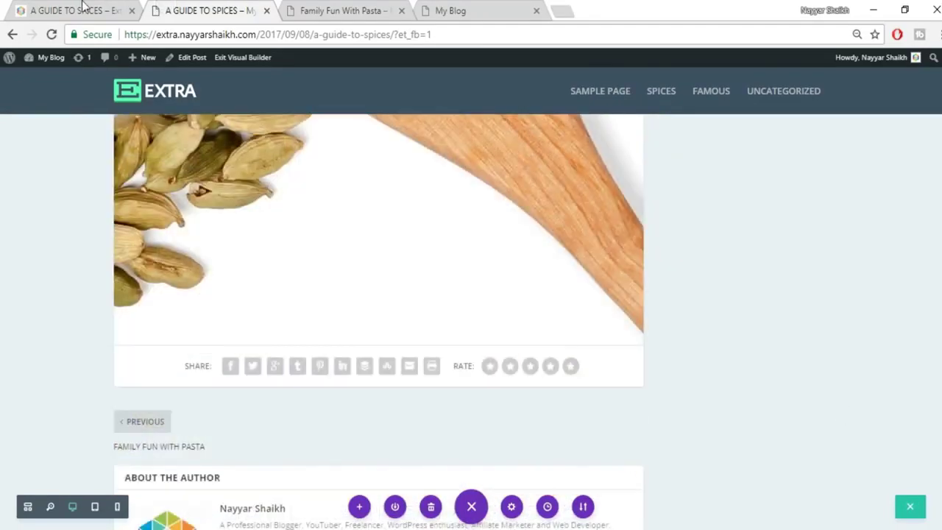
click(74, 11)
scroll(330, 256, down, 5)
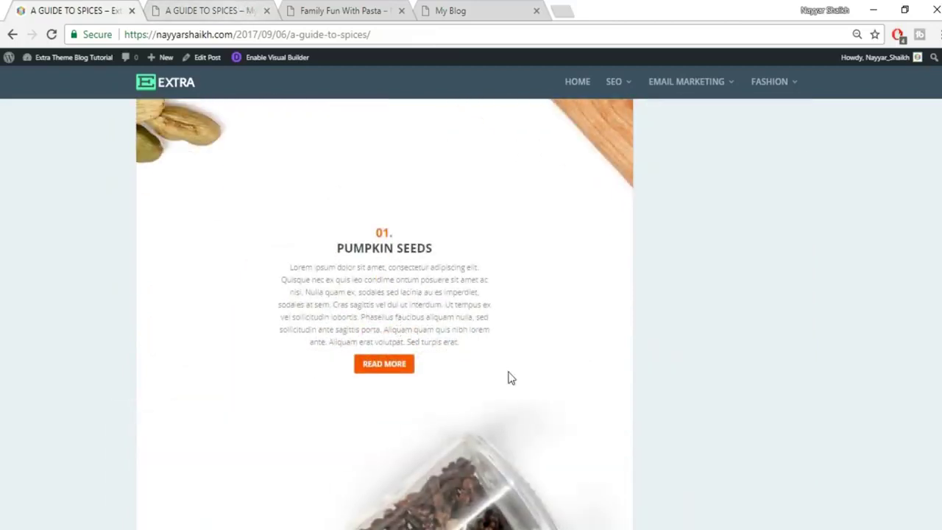
key(ctrl+Tab)
Add a regular section with a single-column row and a Text module below the cardamom image.
click(377, 345)
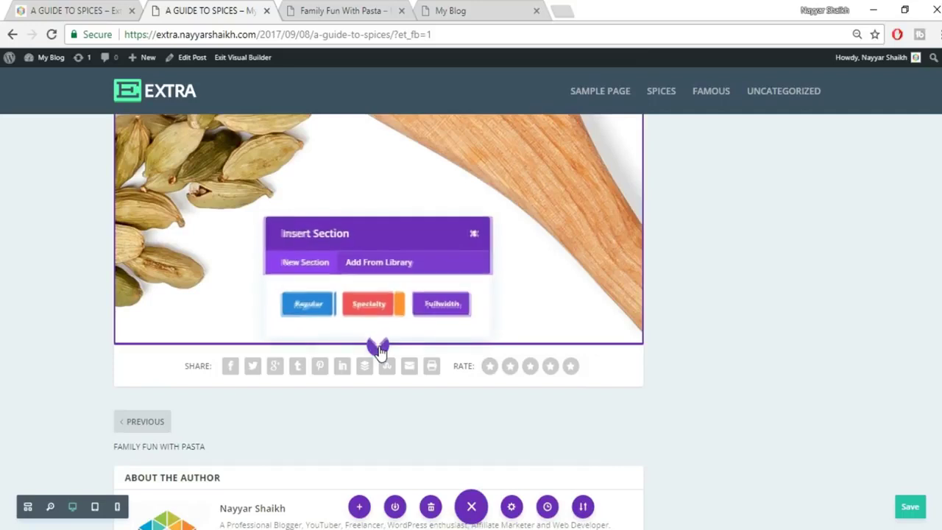
click(315, 312)
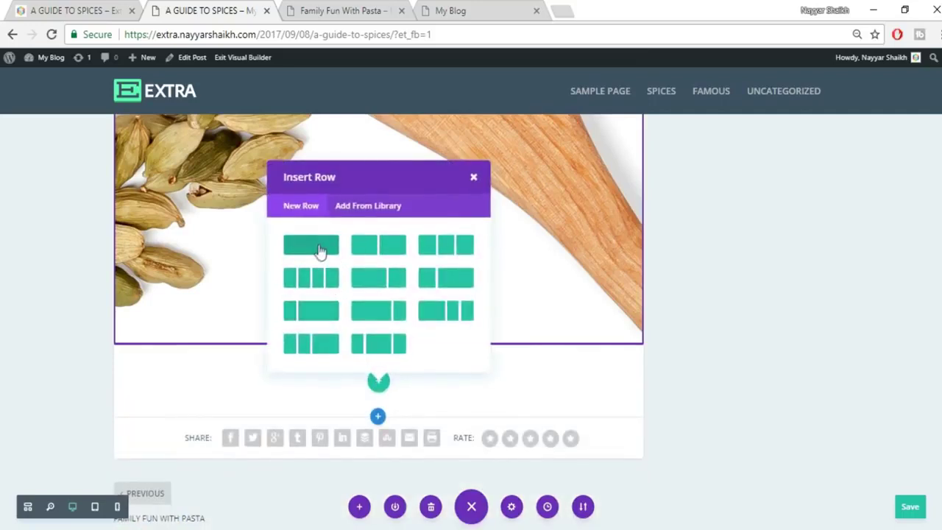
click(317, 248)
text(tex)
click(338, 278)
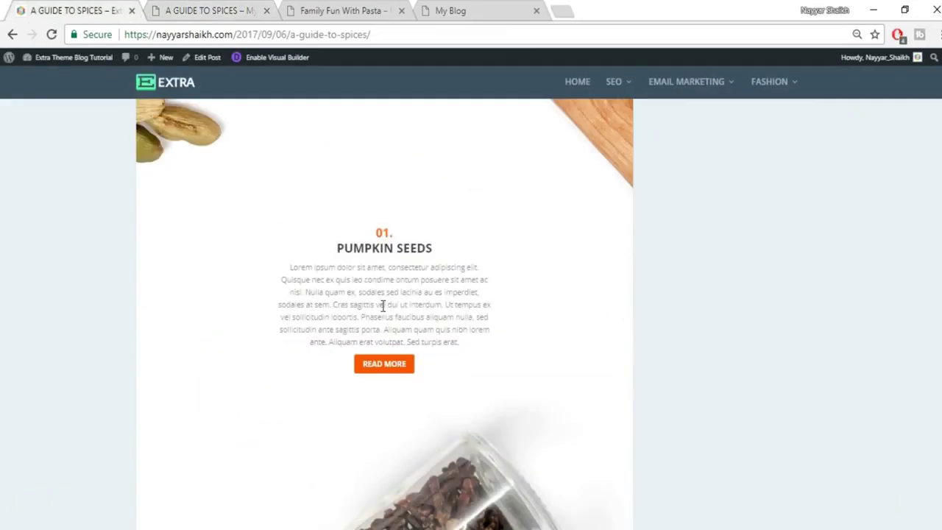
Paste the 01. PUMPKIN SEEDS heading and body text, splitting them onto separate lines.
drag(368, 232, 472, 337)
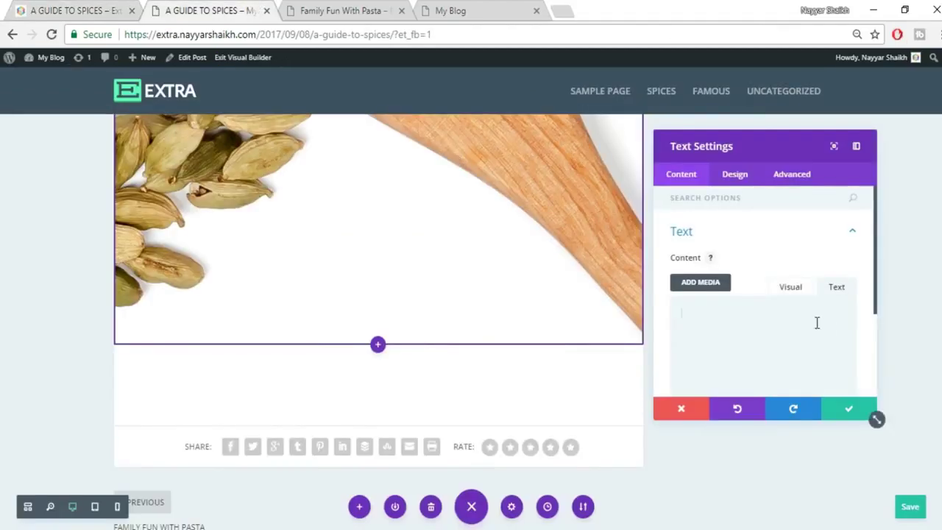
text(01. PUMPKIN SEEDS Lorem ipsum dolor sit amet, consectetur adipiscing elit. Quisque nec ex quis leo condime ontum posuere sit amet ac nisl. Nulla quam ex, sodales sed lacinia au es imperdiet, sodales at sem. Cras sagittis vel dui ut interdum. Ut tempus ex vel sollicitudin lobortis. Phasellus faucibus aliquam nulla, sed sollicitudin ante sagittis porta. Aliquam quam quis nibh lorem ante. Aliquam erat volutpat. Sed turpis erat.)
click(794, 288)
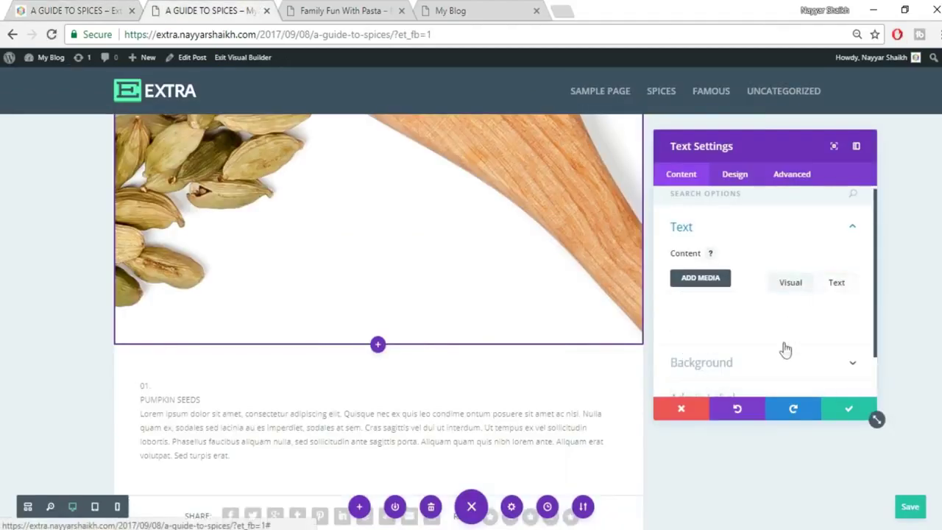
scroll(785, 348, down, 2)
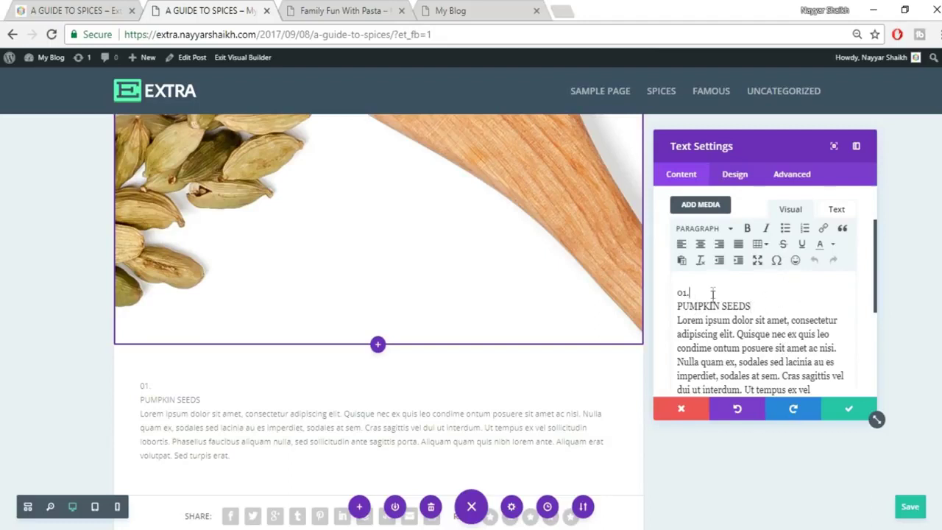
key(Return)
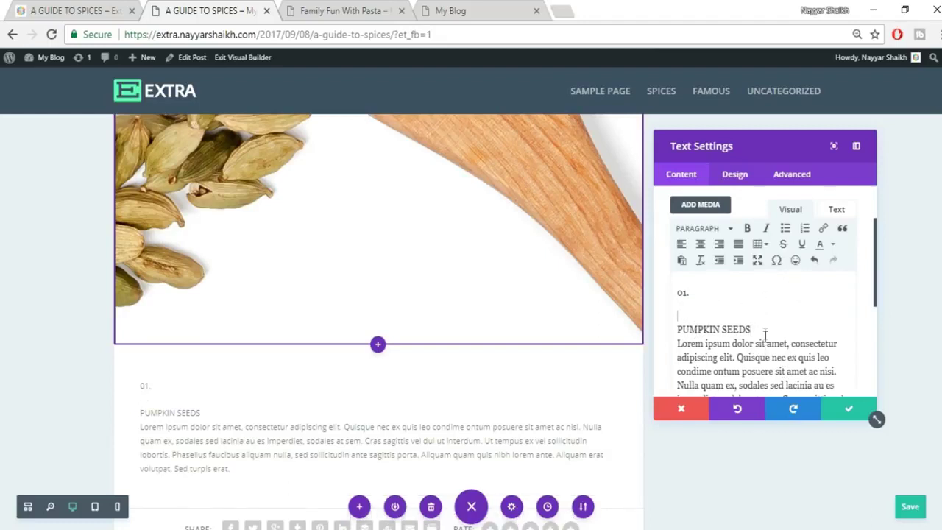
key(Return)
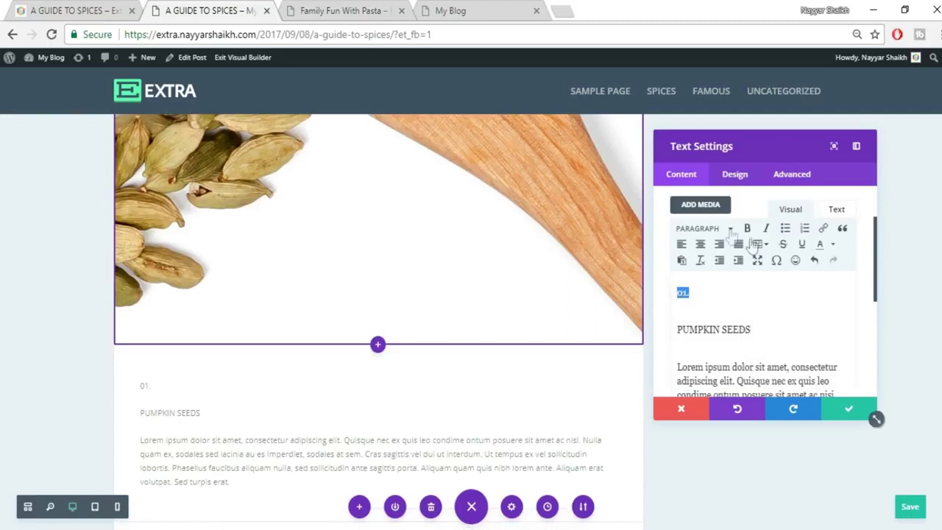
Format 01. as Heading 1 and PUMPKIN SEEDS as Heading 2.
click(699, 228)
click(723, 273)
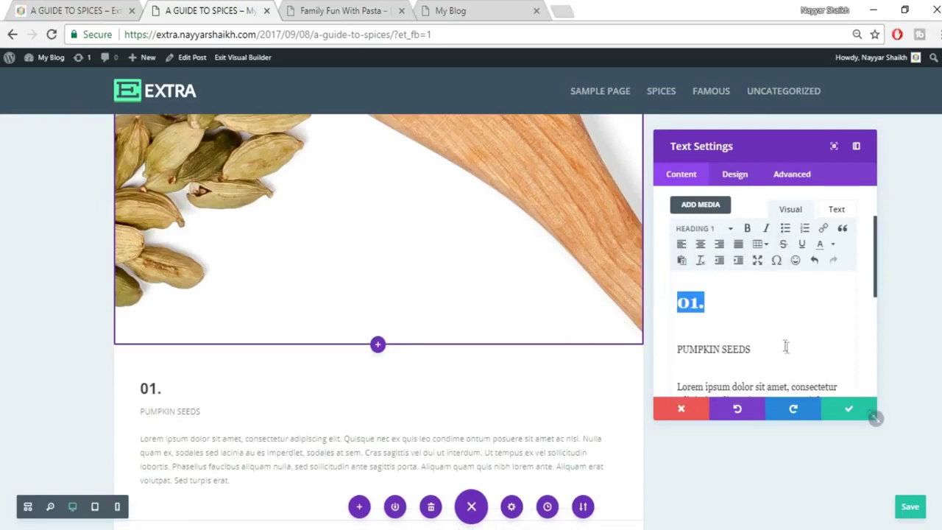
triple_click(711, 345)
drag(767, 354, 692, 355)
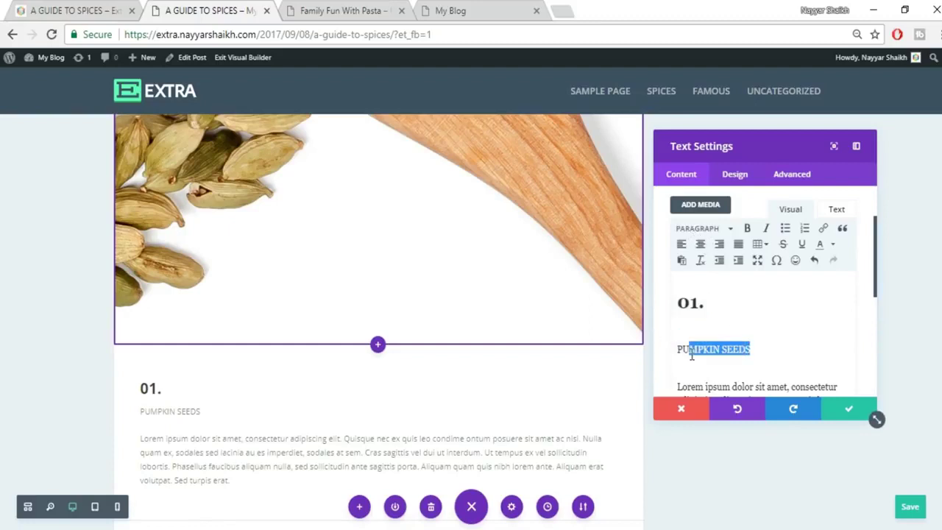
click(710, 228)
click(720, 301)
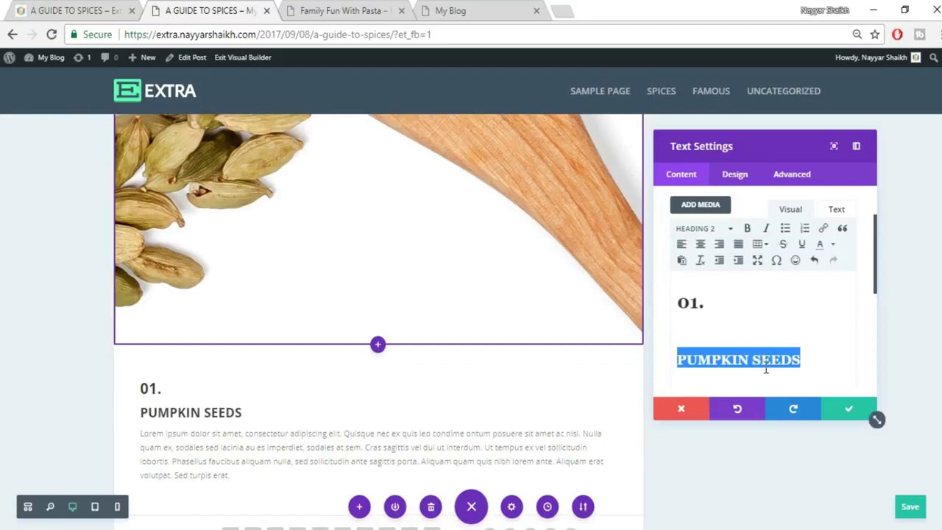
Colour the 01. heading orange.
scroll(733, 309, down, 1)
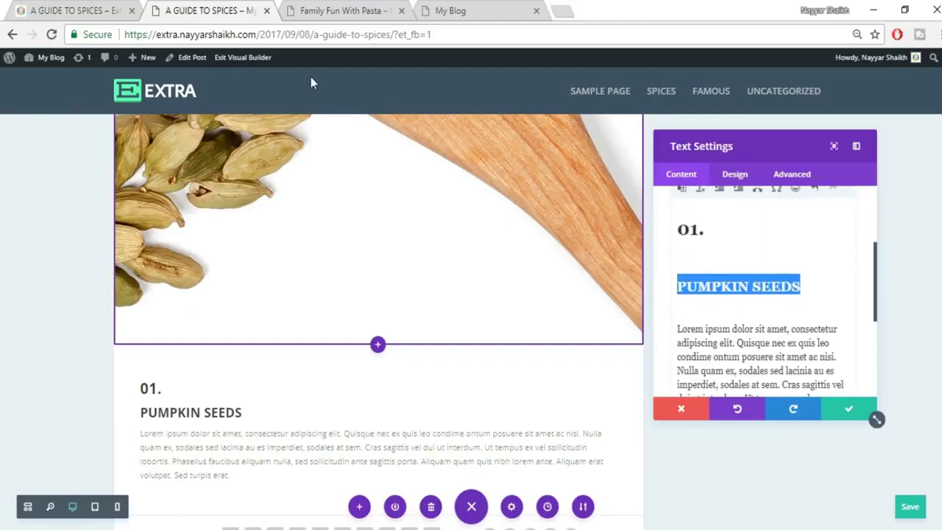
drag(708, 229, 662, 237)
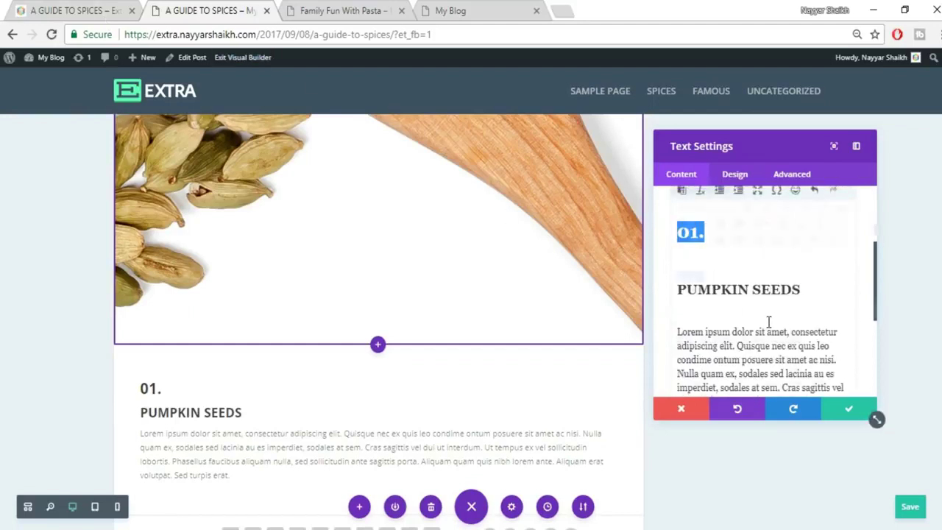
scroll(767, 322, up, 1)
click(831, 246)
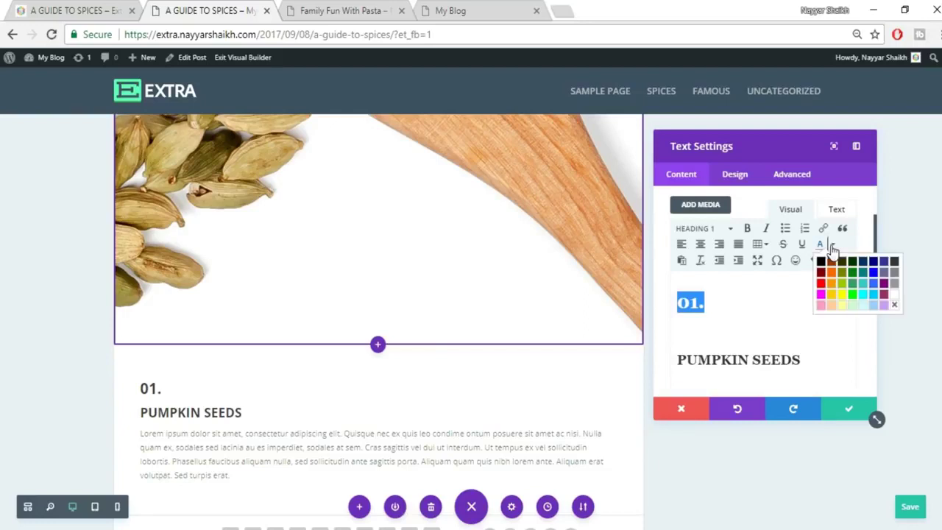
click(832, 275)
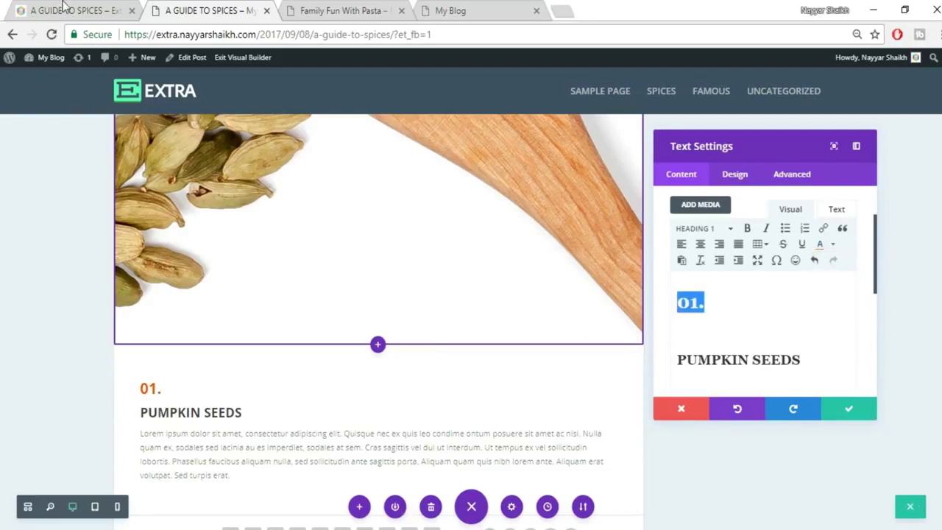
Centre-align all the text, matching the reference, and save the text module.
click(65, 8)
click(402, 296)
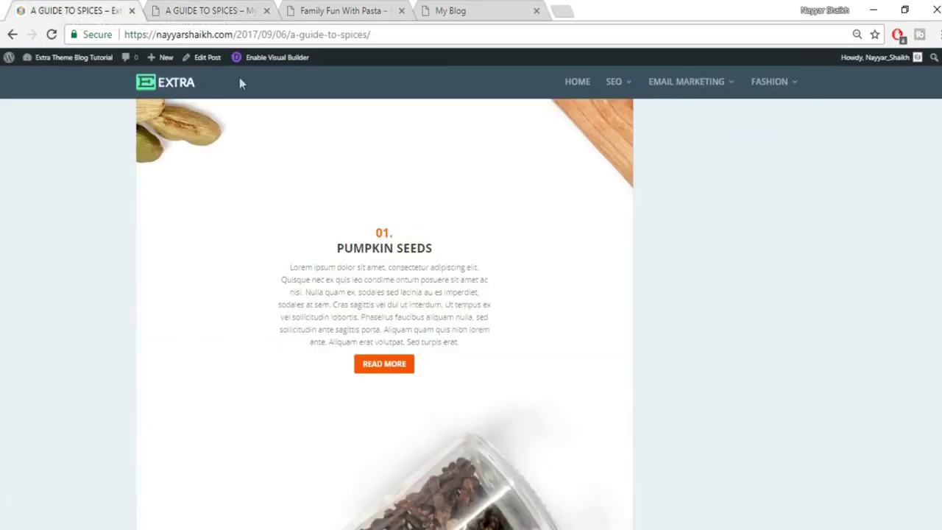
click(226, 9)
key(ctrl+a)
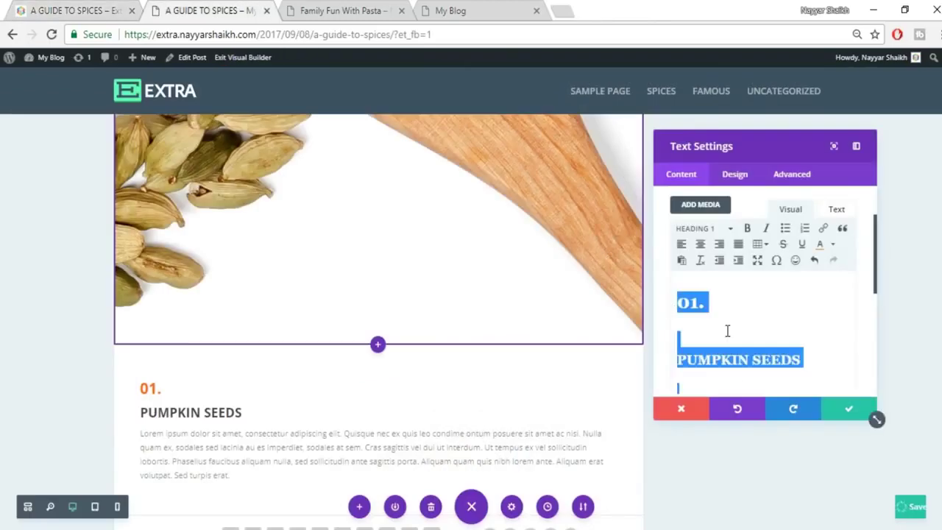
click(702, 249)
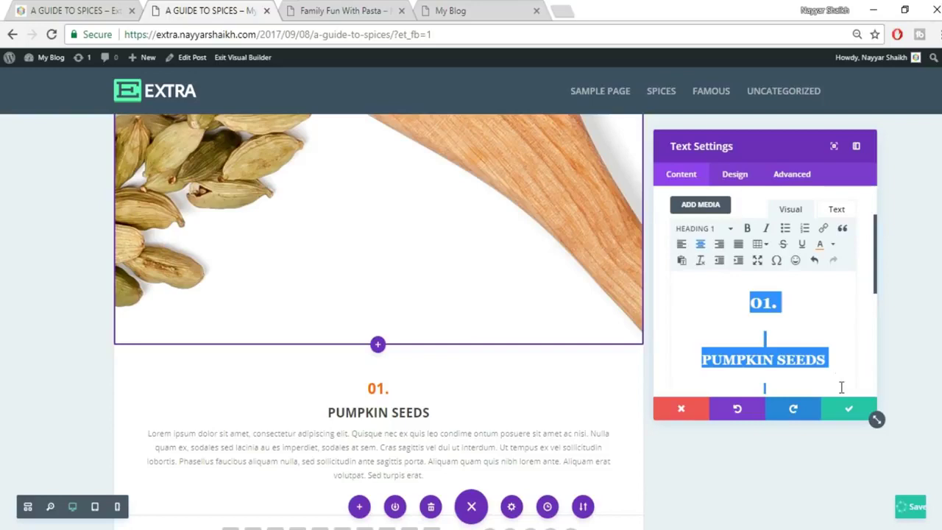
click(44, 10)
click(202, 10)
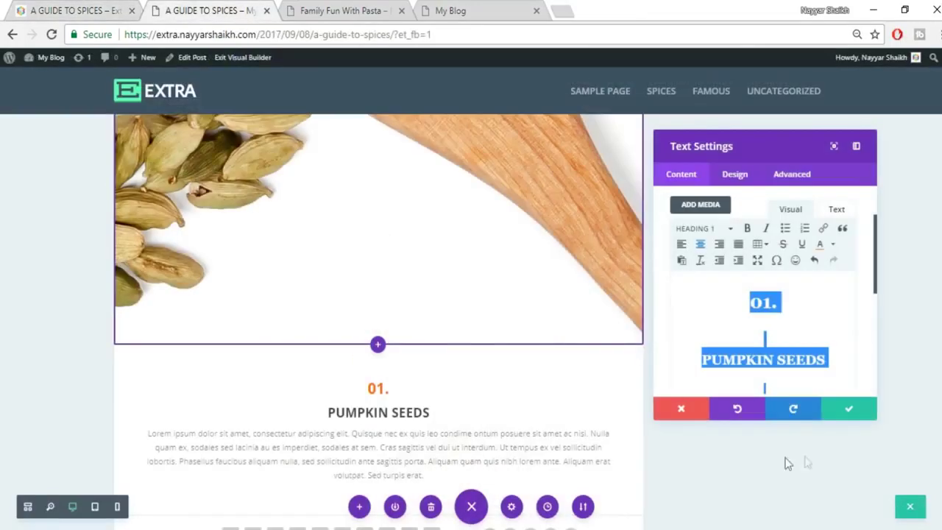
click(846, 412)
click(21, 9)
Add a Button module labelled 'READ MORE' below the Pumpkin Seeds text.
click(202, 8)
scroll(597, 287, down, 2)
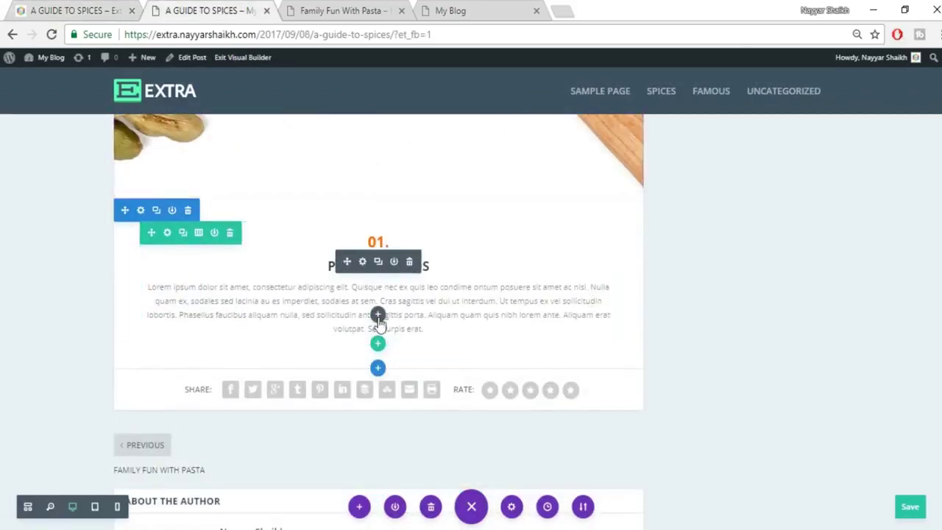
click(377, 317)
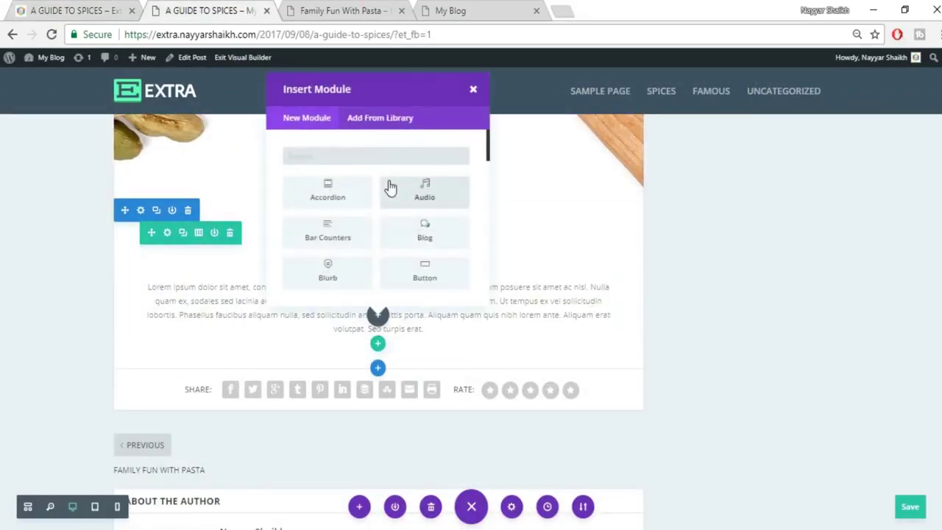
text(butt)
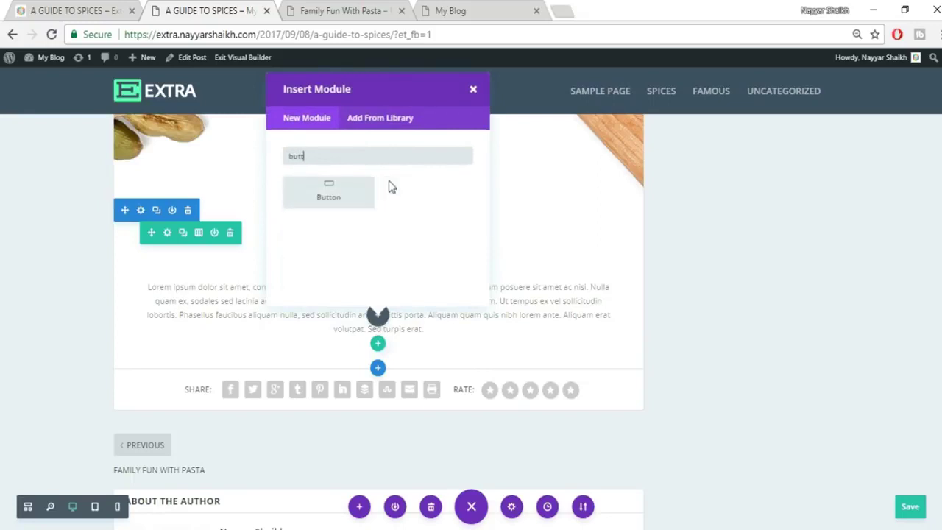
click(353, 190)
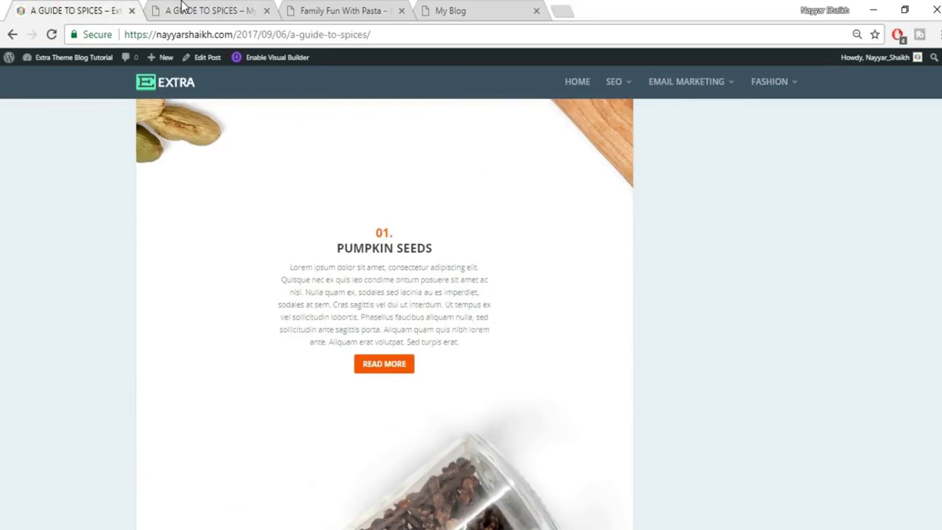
click(184, 8)
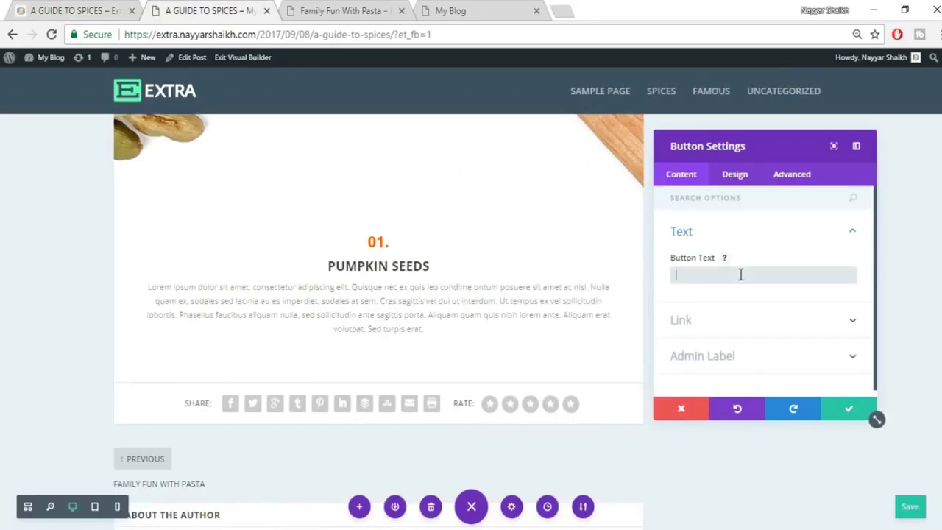
text(READ MORE)
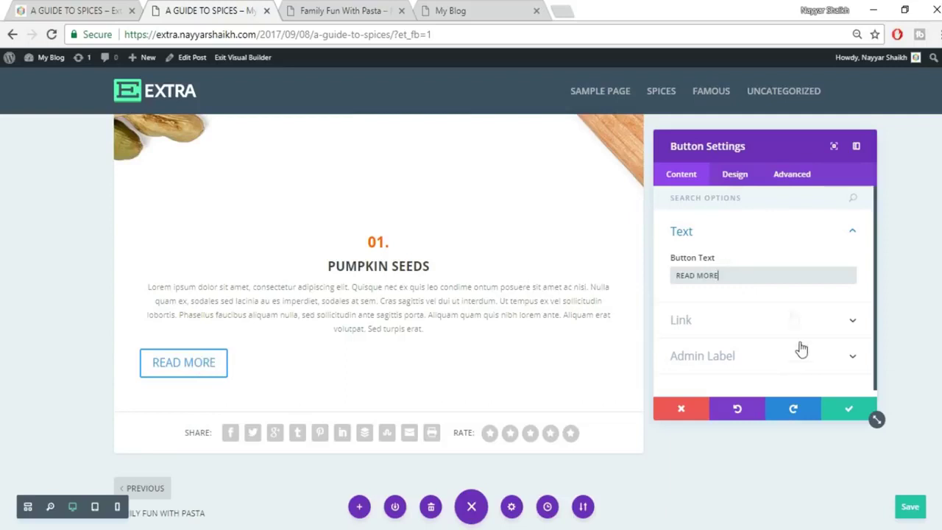
Enable custom button styles and set the button text size to 15px.
click(741, 180)
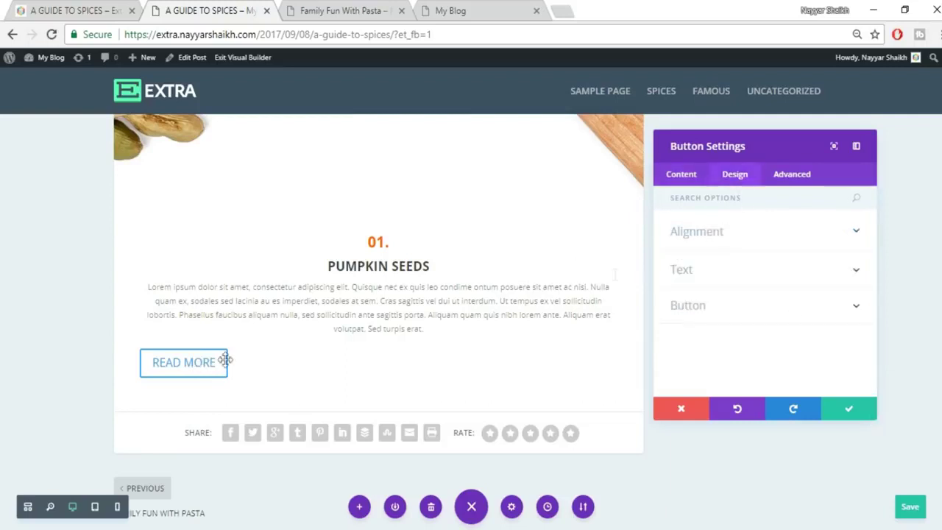
click(744, 315)
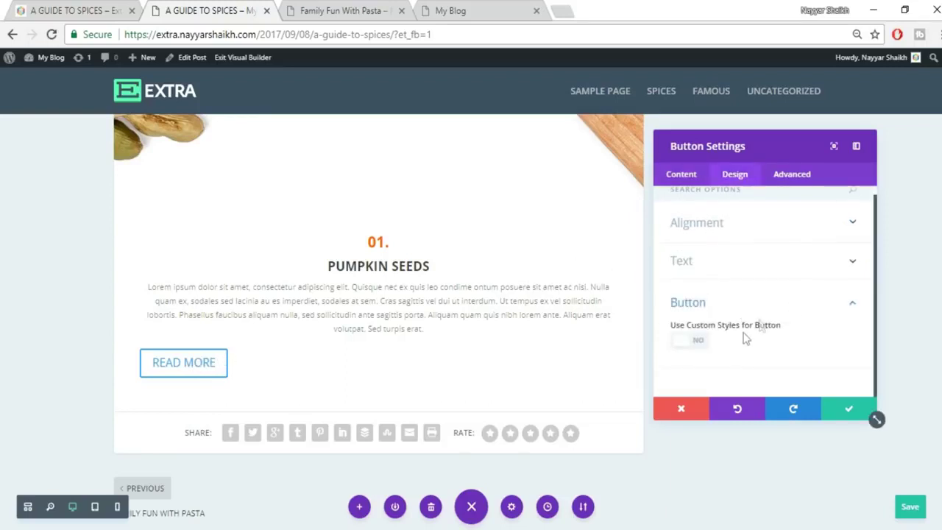
click(696, 344)
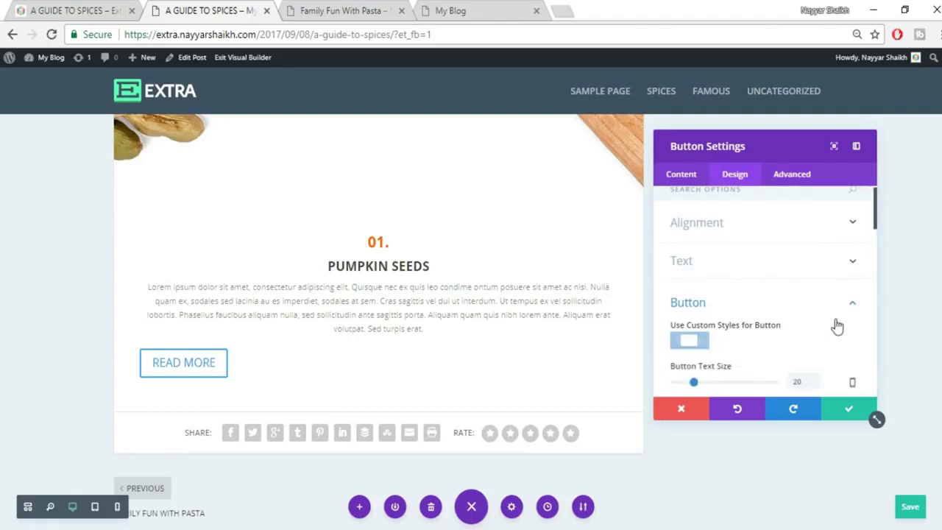
scroll(807, 351, down, 1)
double_click(803, 313)
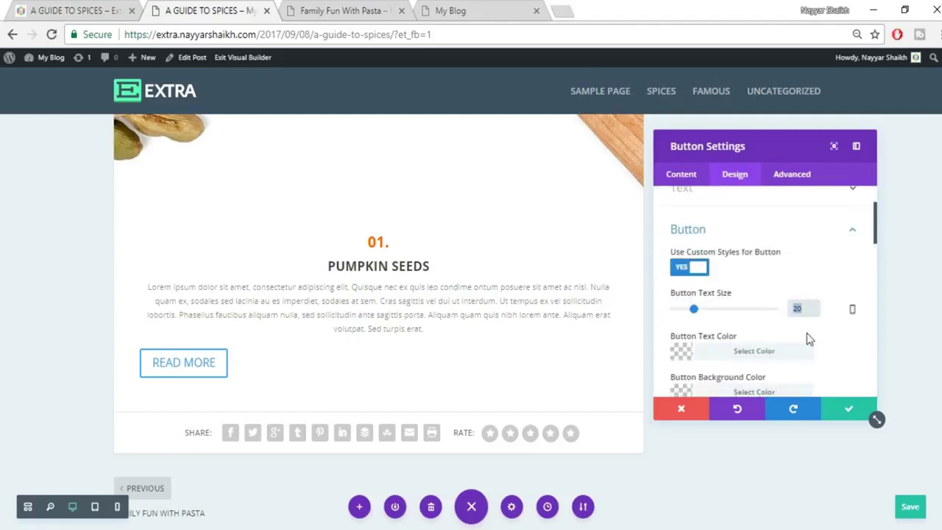
text(15px)
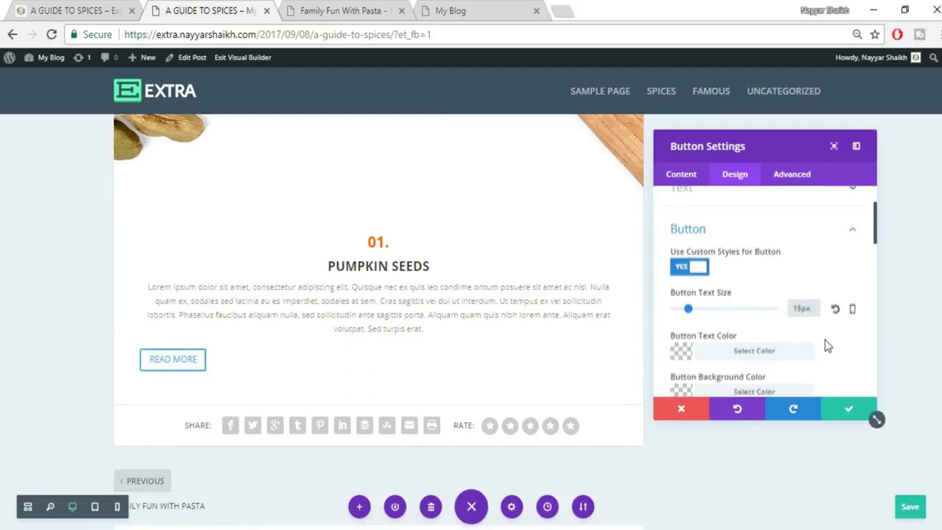
scroll(826, 343, down, 1)
Give the button a red background and white text to match the reference.
click(84, 9)
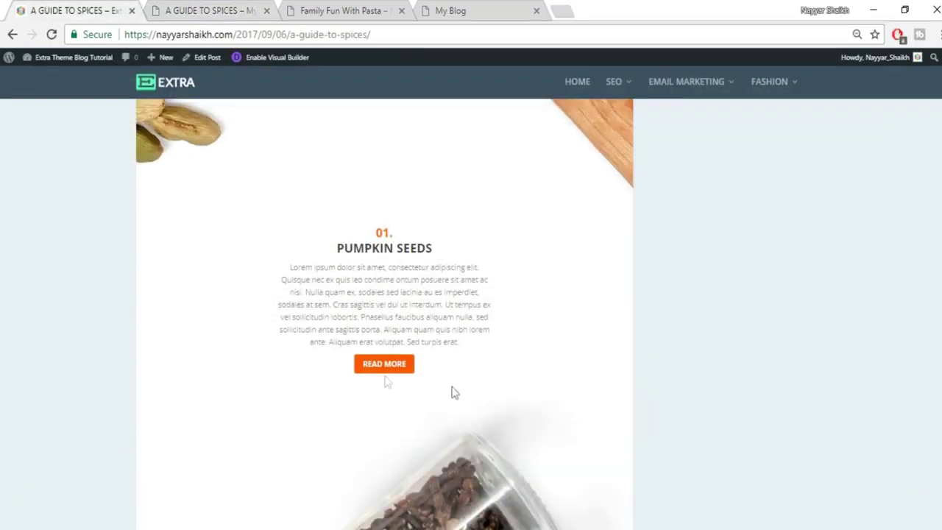
click(237, 9)
click(765, 319)
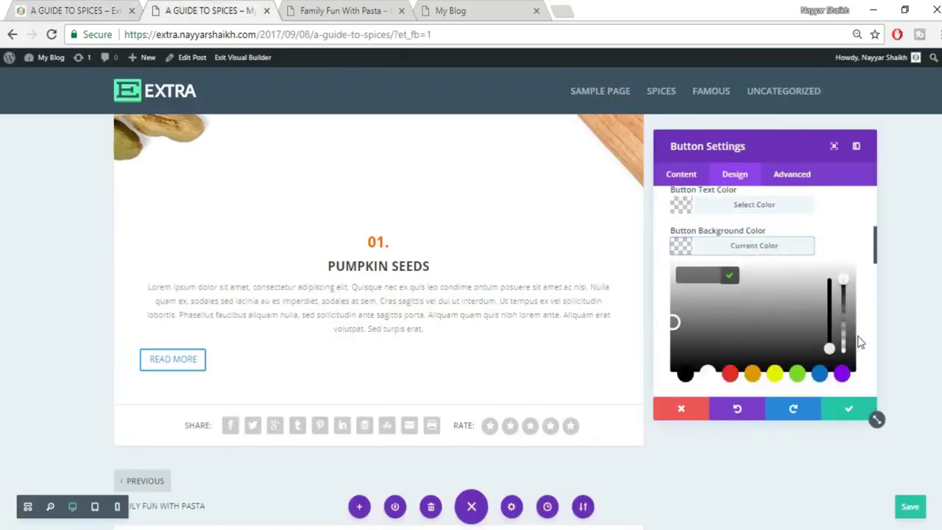
click(730, 301)
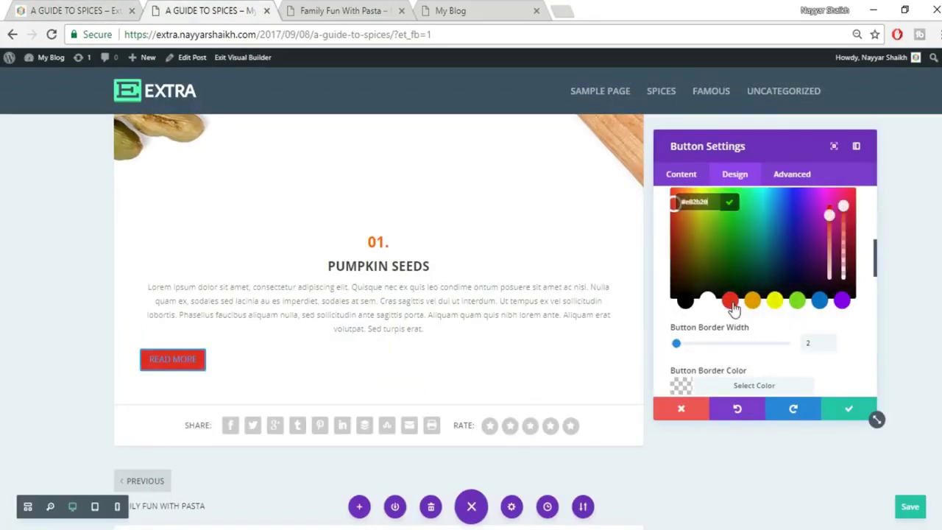
click(871, 272)
scroll(868, 276, up, 4)
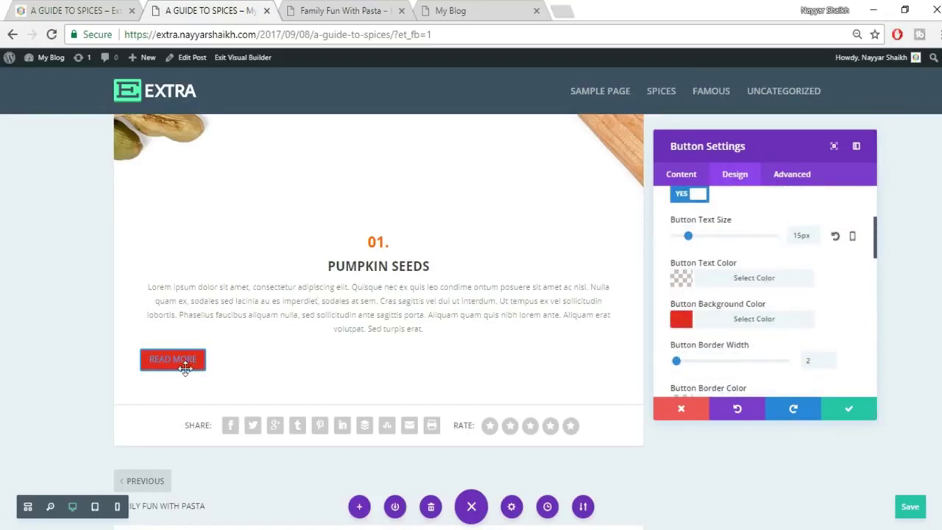
click(776, 280)
scroll(802, 291, down, 2)
click(706, 334)
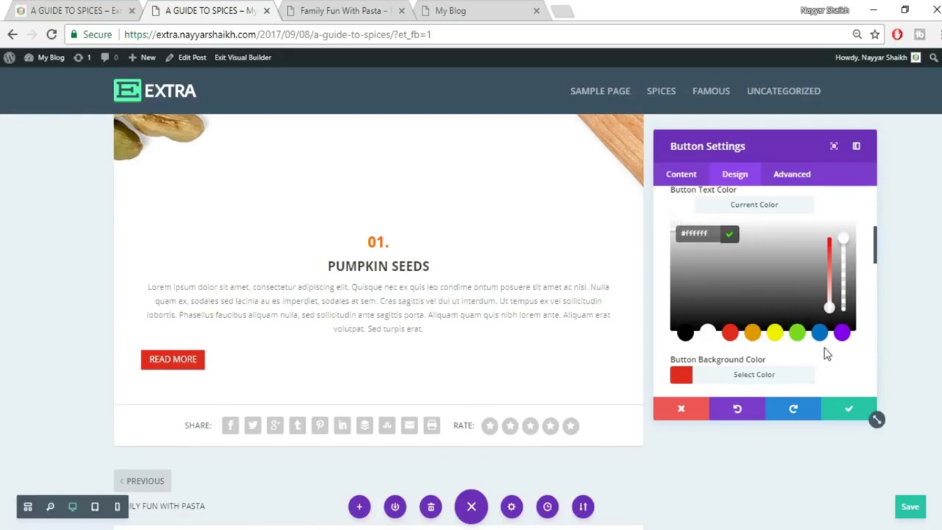
scroll(825, 351, up, 5)
Set the button alignment to Center and save the button settings.
click(762, 243)
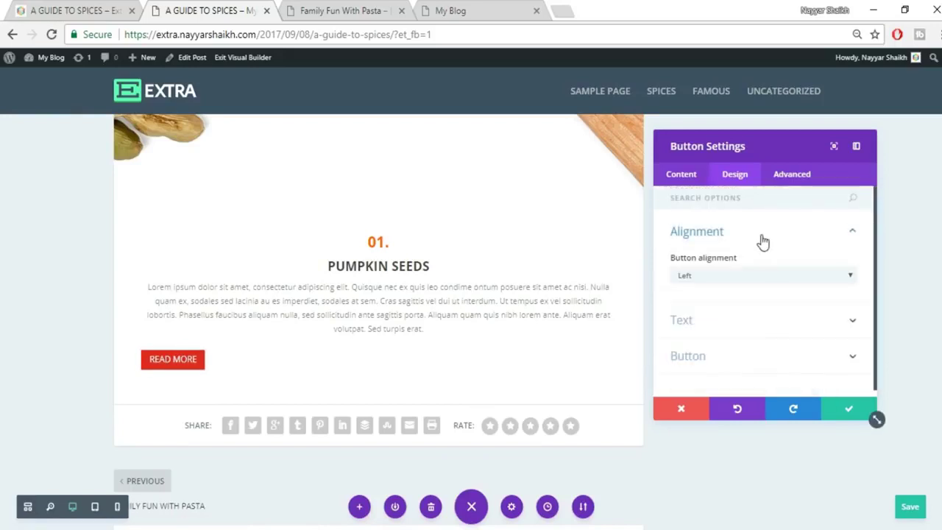
click(723, 275)
click(724, 298)
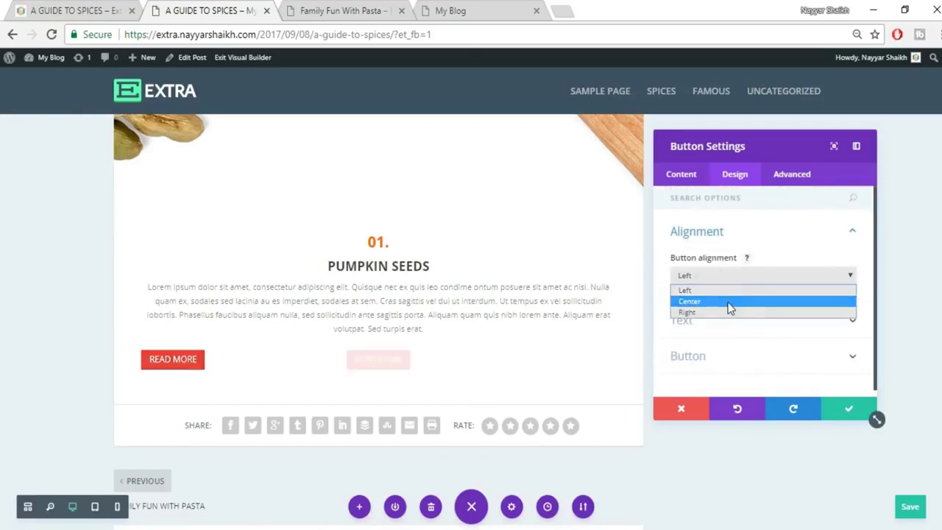
click(846, 409)
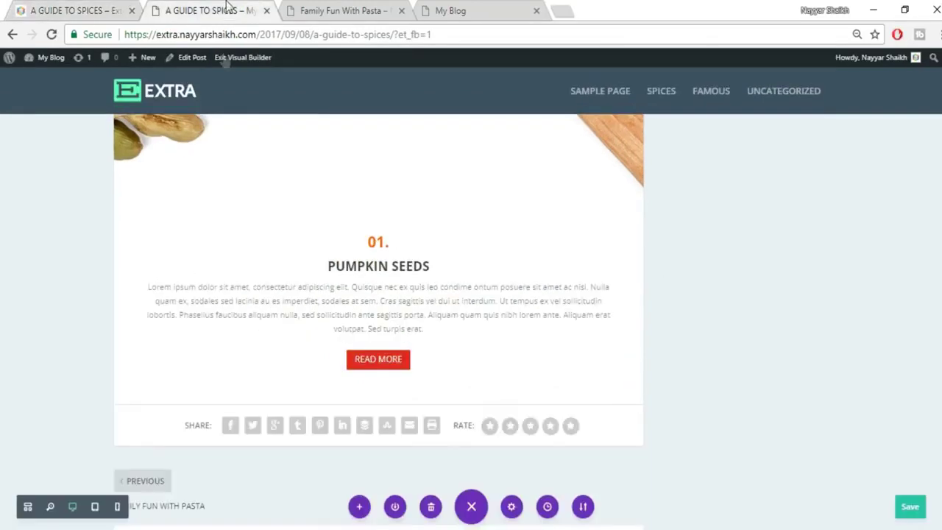
Pad the Pumpkin Seeds row on both sides, giving it 193px of right padding.
mouse_move(117, 300)
drag(118, 299, 229, 319)
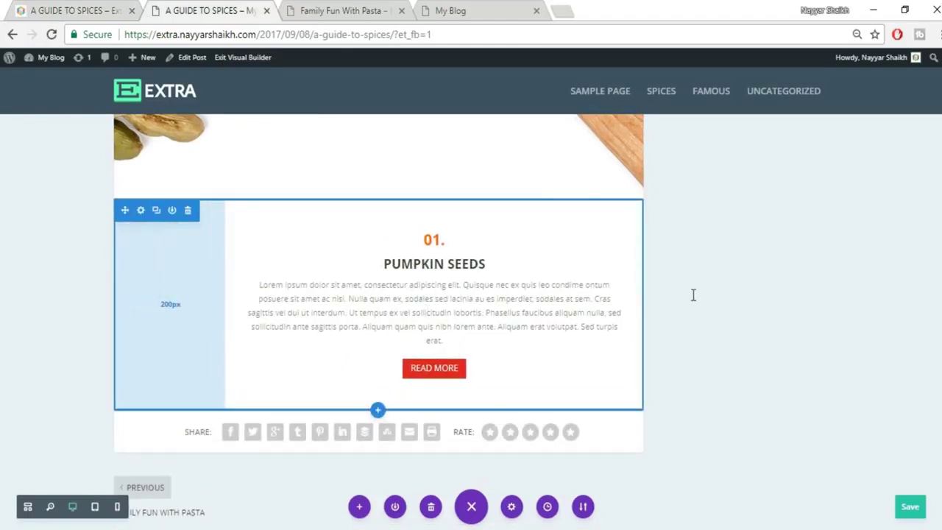
drag(642, 297, 529, 300)
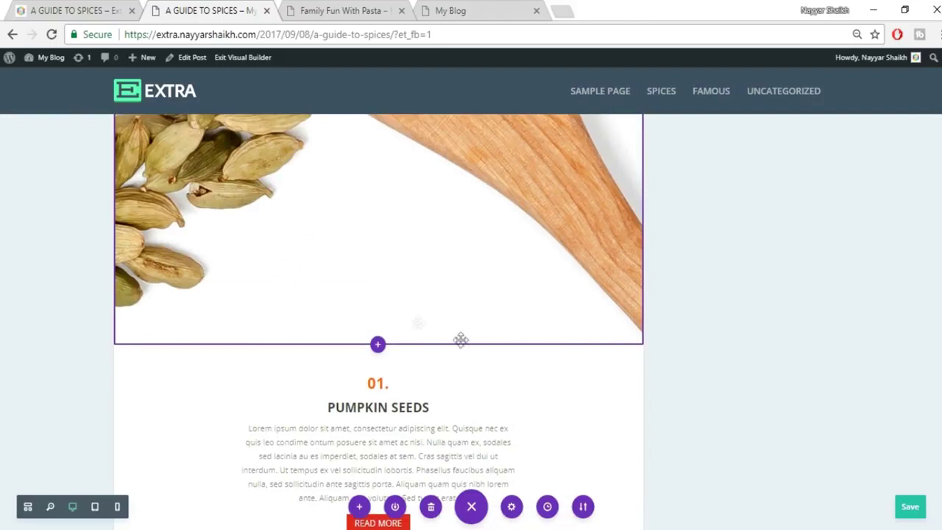
Save the page, then set the Pumpkin Seeds text module's top margin to -150.
key(ctrl+s)
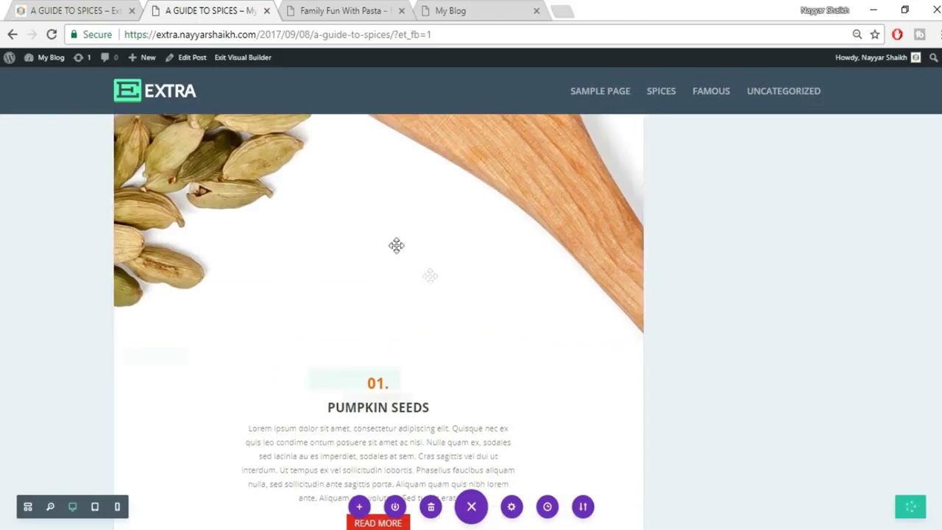
scroll(370, 416, down, 1)
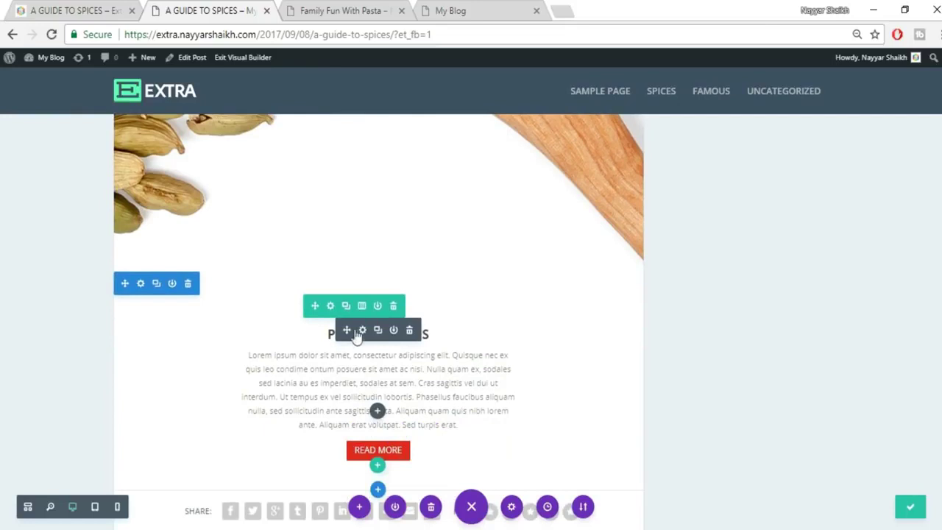
click(362, 332)
click(734, 175)
scroll(780, 317, down, 1)
click(775, 347)
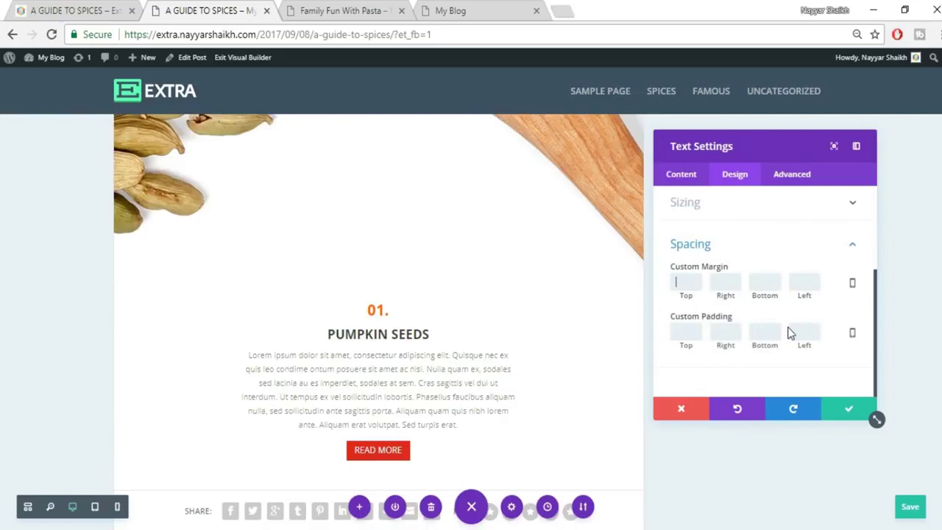
text(-150)
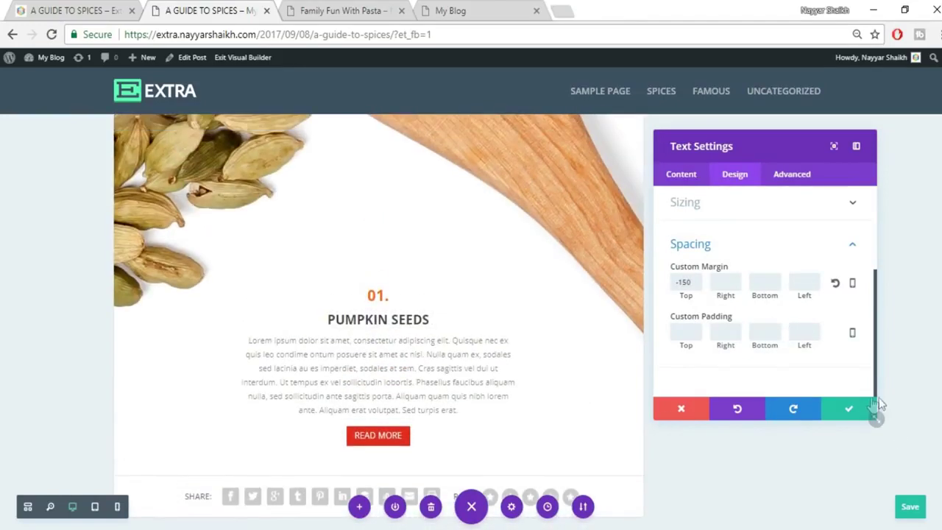
click(849, 411)
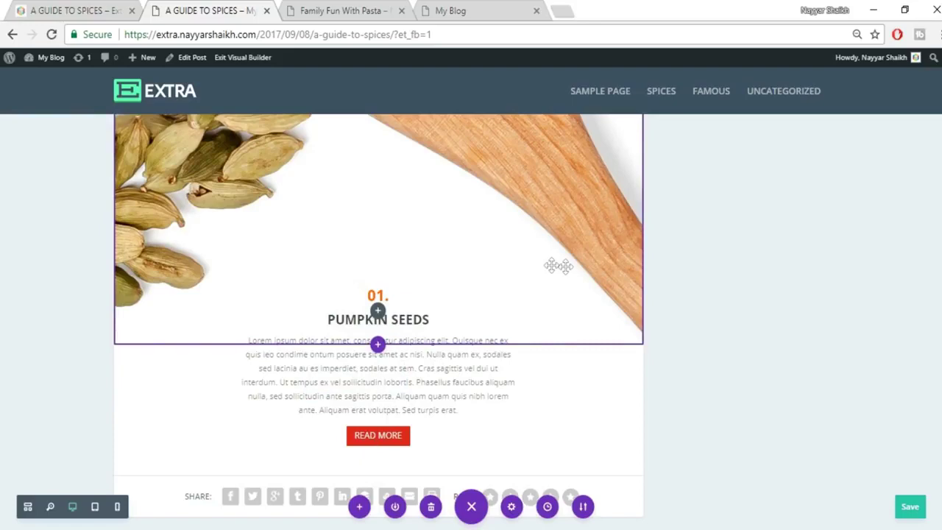
scroll(617, 270, up, 1)
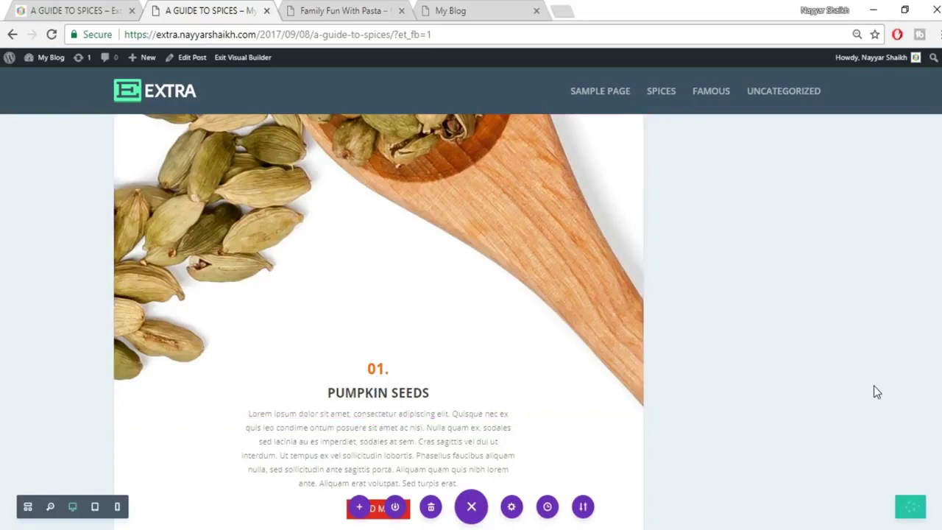
View the reference post's next section, the 02. CLOVES jar image.
scroll(874, 386, down, 2)
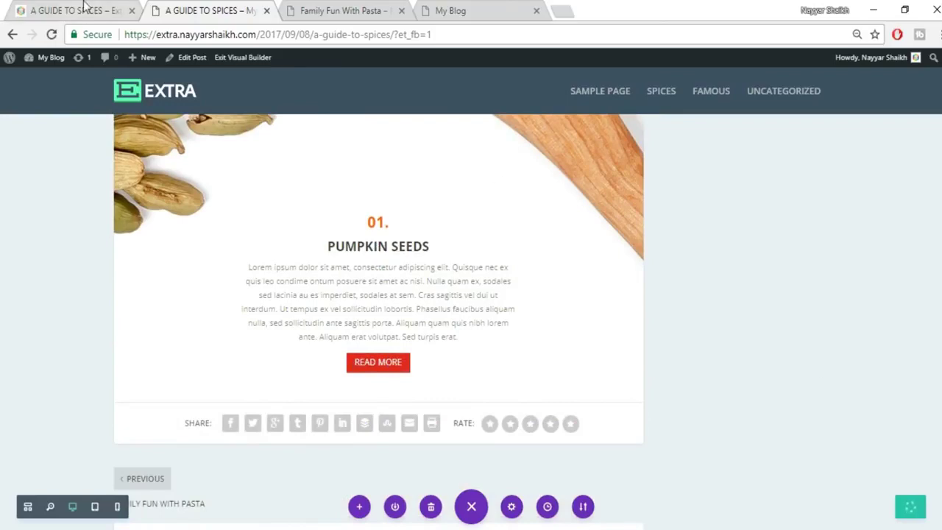
click(83, 9)
scroll(710, 242, down, 5)
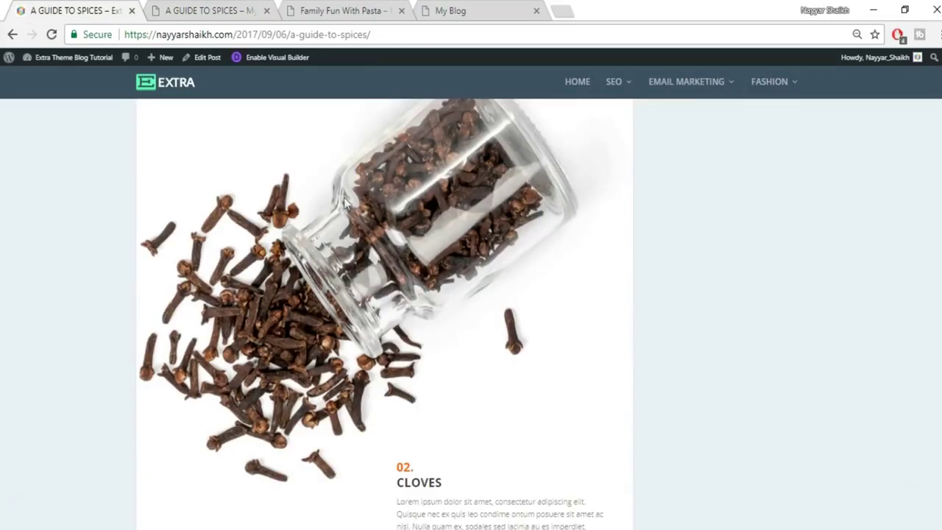
Insert a fullwidth section with a Fullwidth Image module below the Pumpkin Seeds text.
click(261, 9)
scroll(380, 328, down, 1)
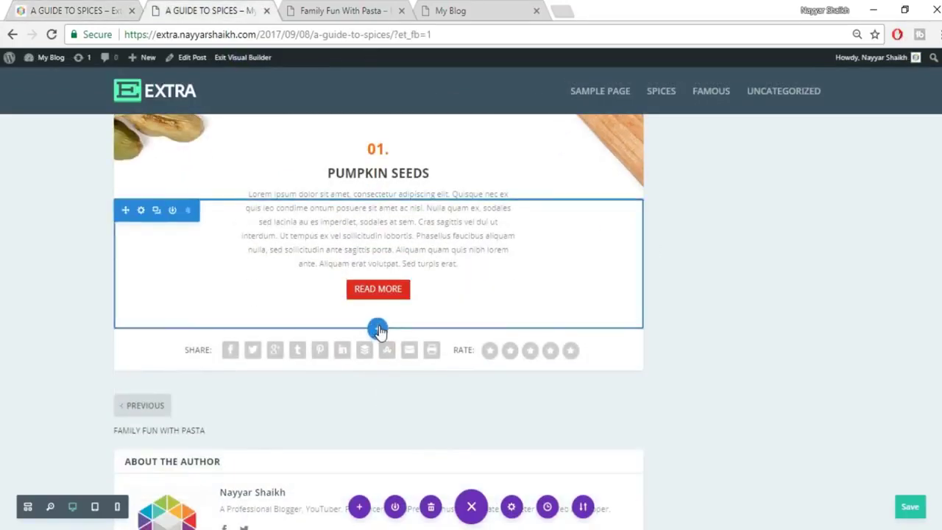
click(377, 330)
click(456, 288)
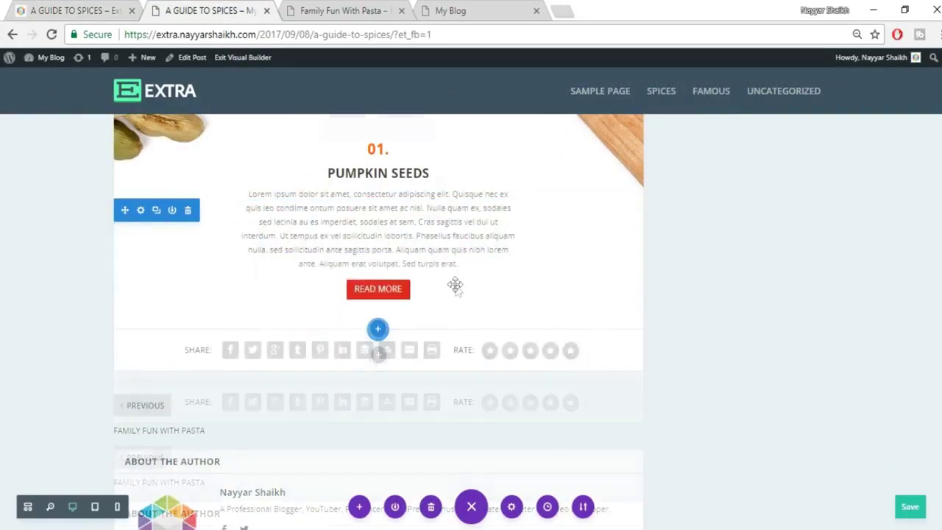
click(374, 281)
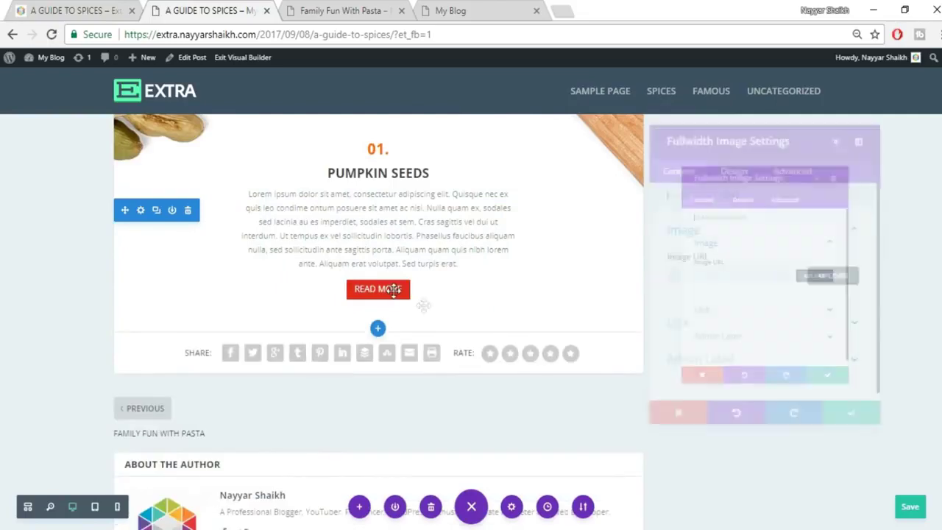
key(ctrl+1)
click(182, 8)
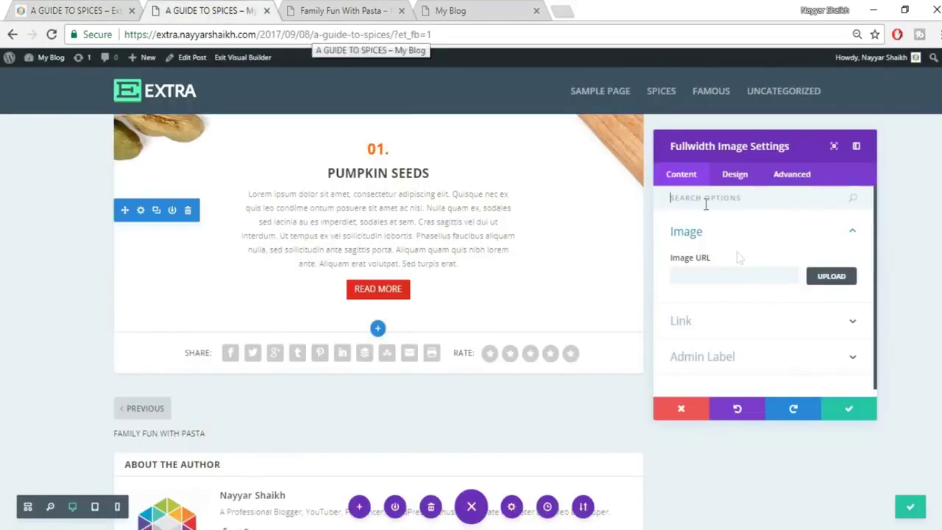
Upload the cloves image 035 into the Fullwidth Image module and save its settings.
click(835, 278)
click(166, 105)
click(557, 293)
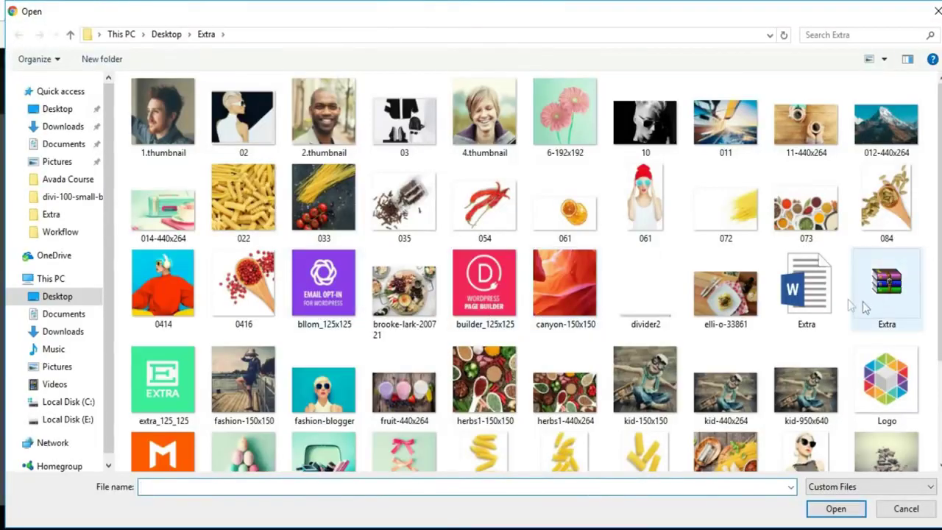
click(406, 214)
click(836, 509)
click(868, 471)
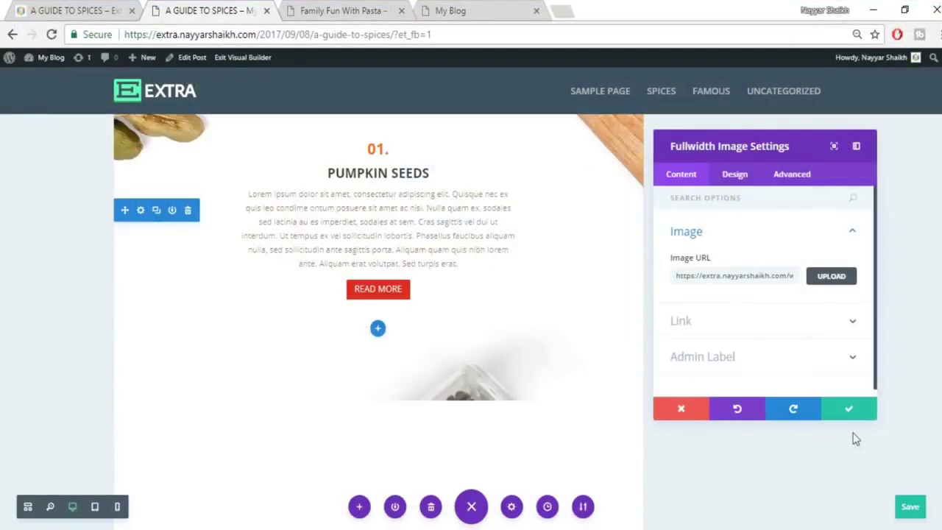
scroll(399, 382, down, 5)
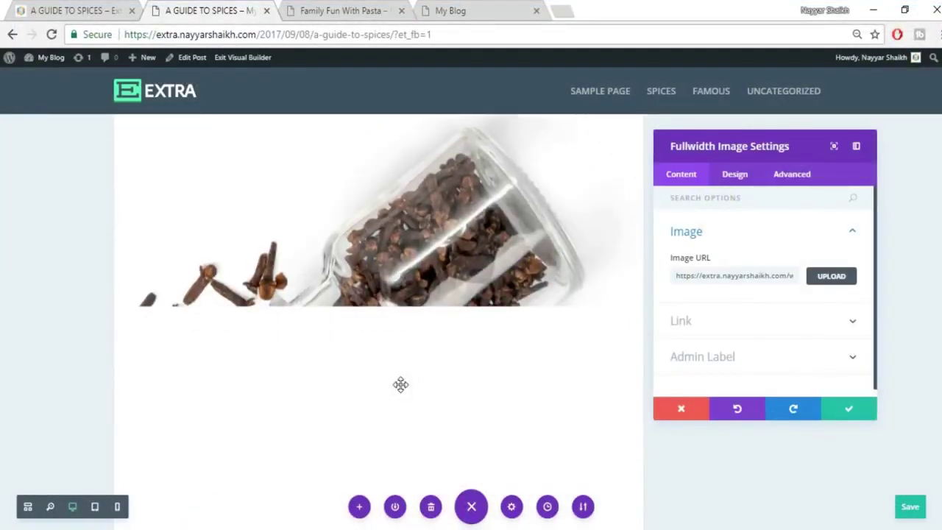
click(42, 6)
scroll(389, 232, down, 4)
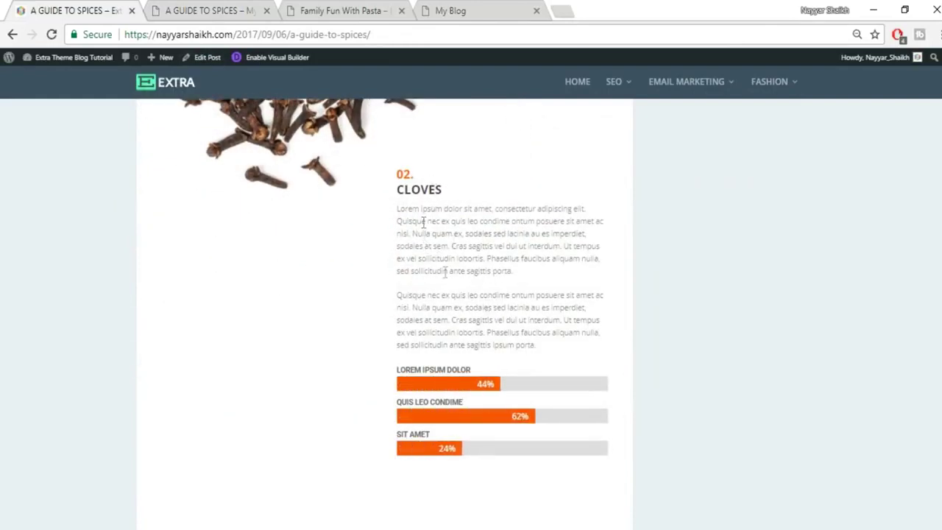
click(221, 11)
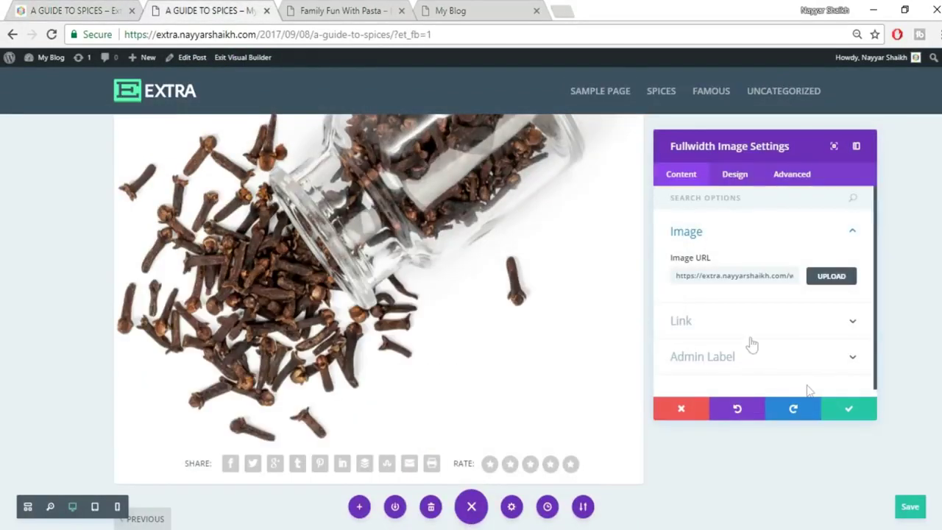
click(847, 411)
scroll(831, 412, down, 1)
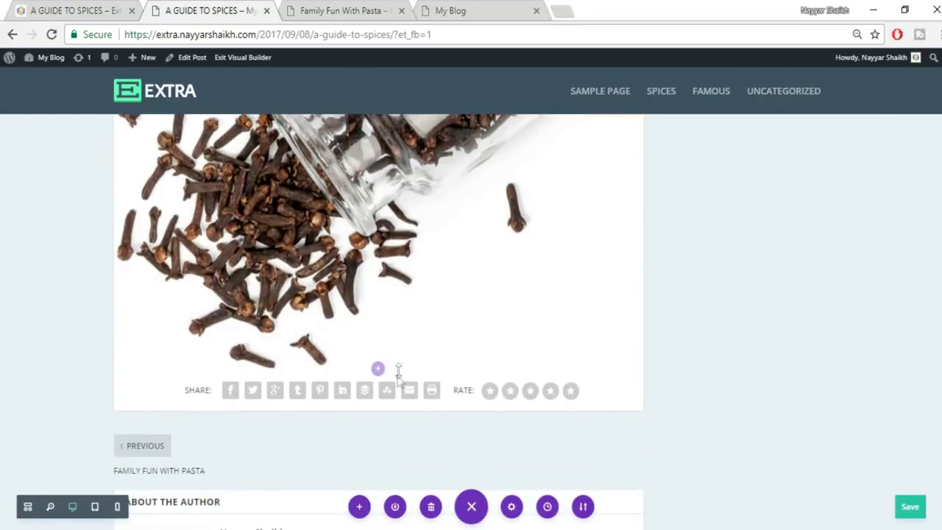
Add a regular section with a 1/2 + 1/2 two-column row under the cloves image.
click(377, 368)
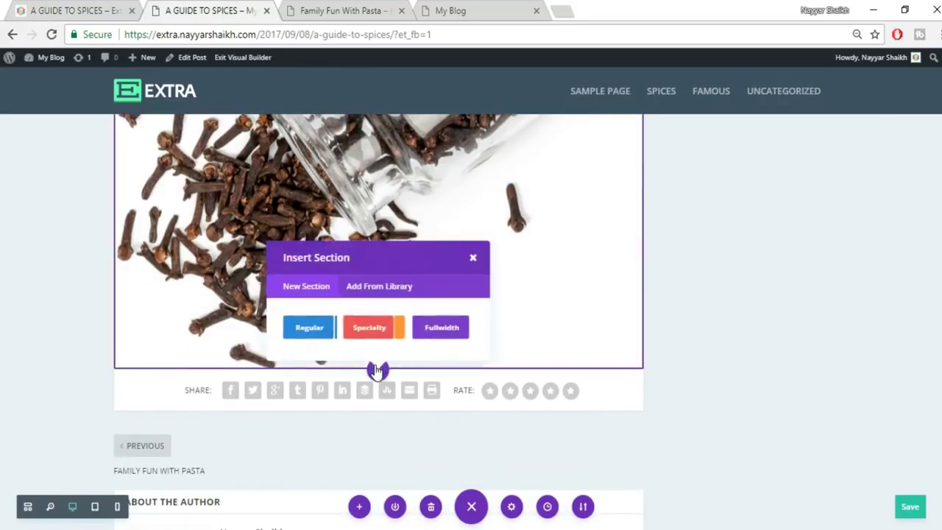
click(302, 331)
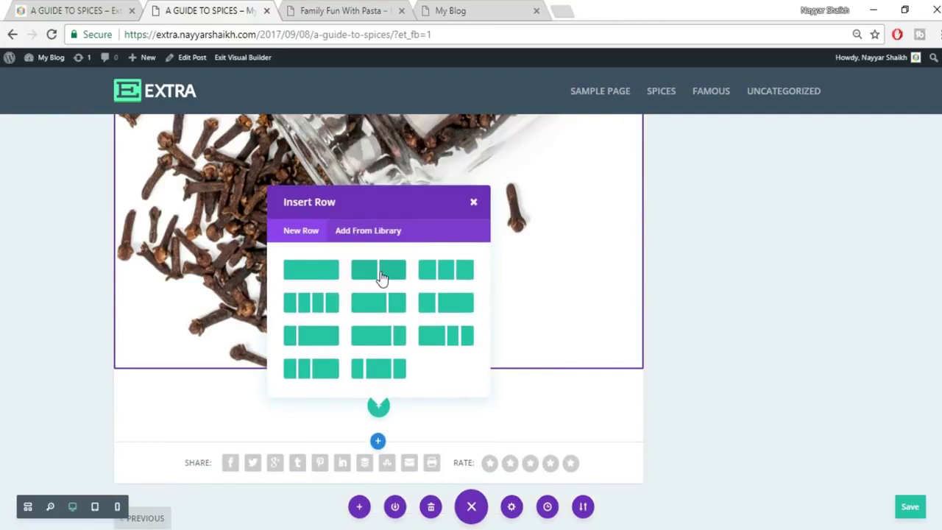
click(324, 269)
click(118, 6)
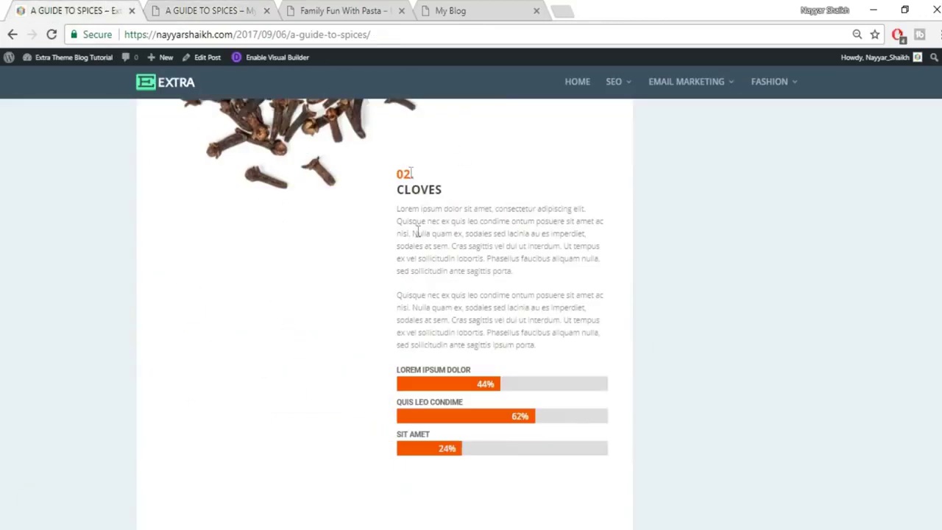
click(187, 7)
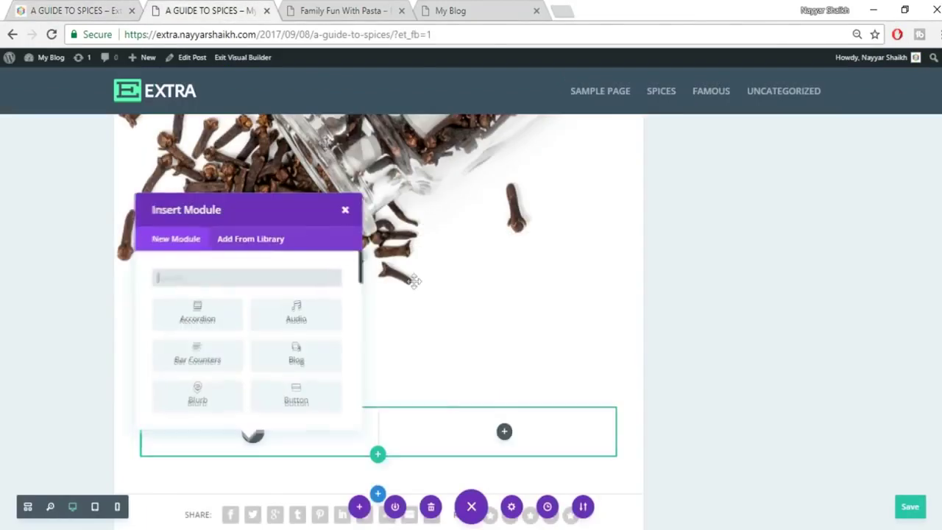
click(344, 211)
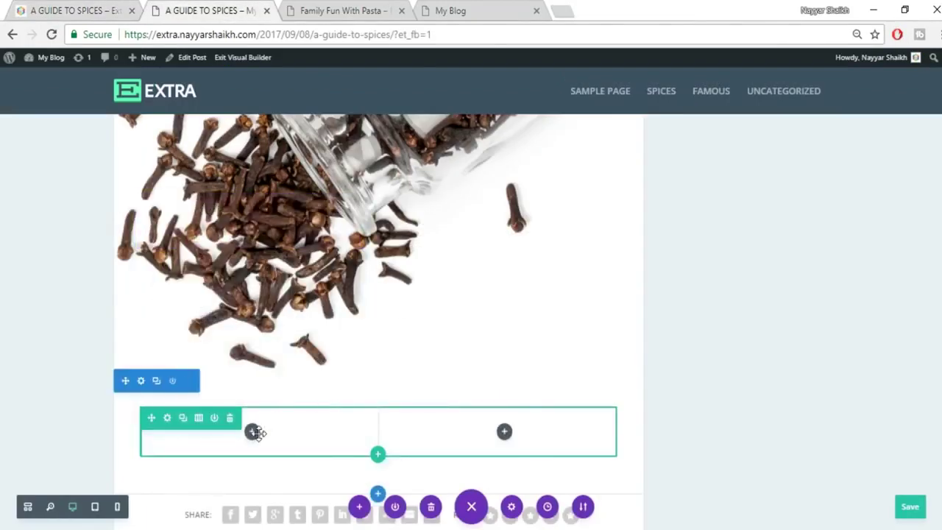
Search the right column's module choices for TEXT.
click(506, 433)
click(5, 3)
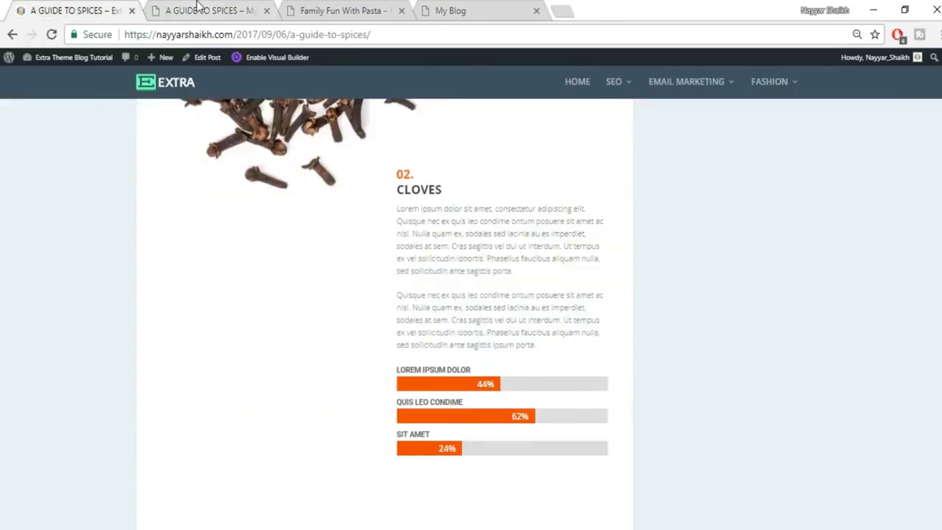
click(197, 5)
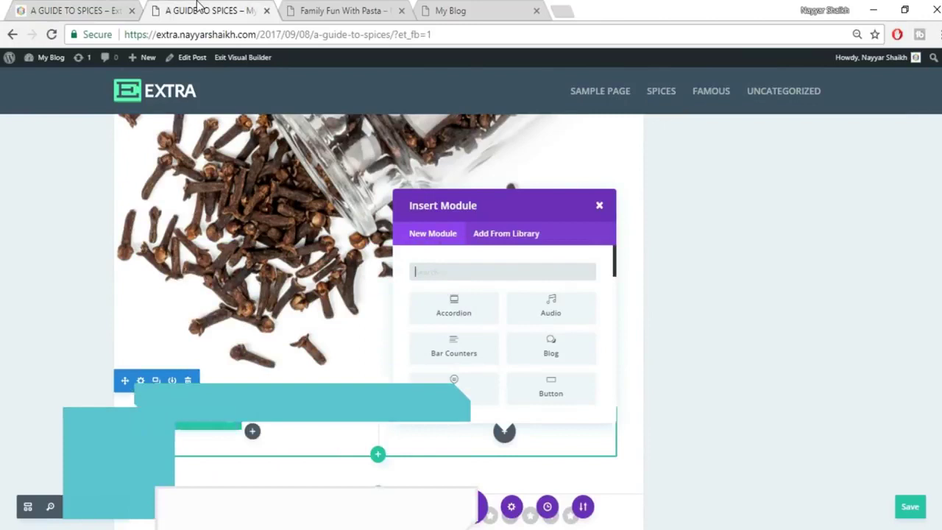
text(TEXT)
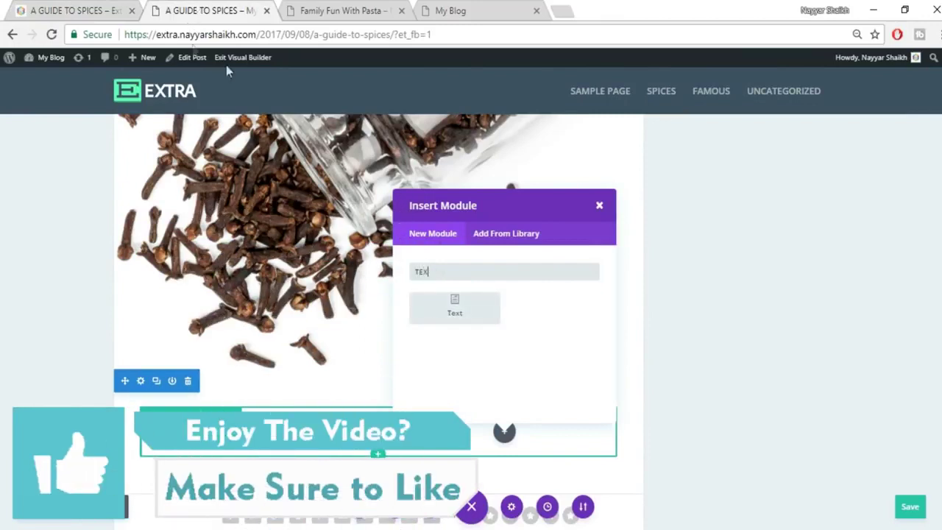
Add a Text module and paste the Cloves heading and paragraphs copied from the reference.
click(420, 311)
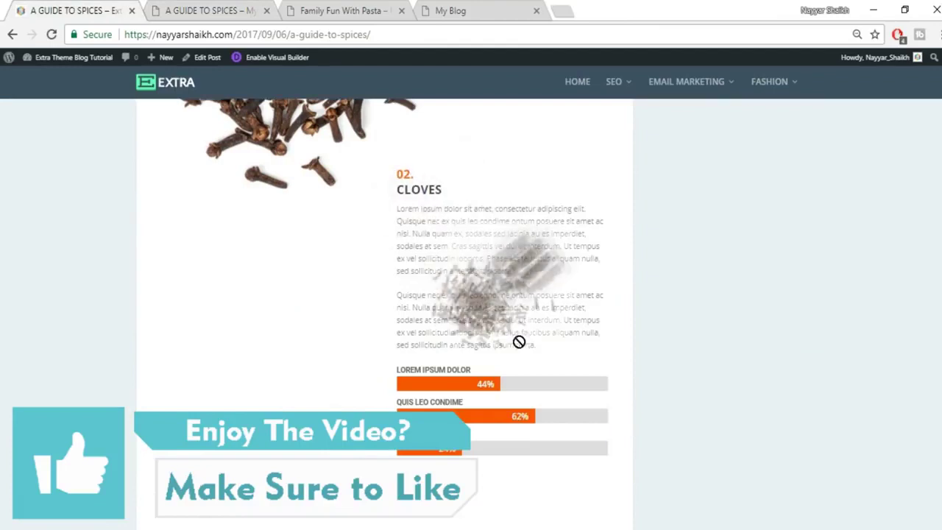
drag(558, 358, 397, 171)
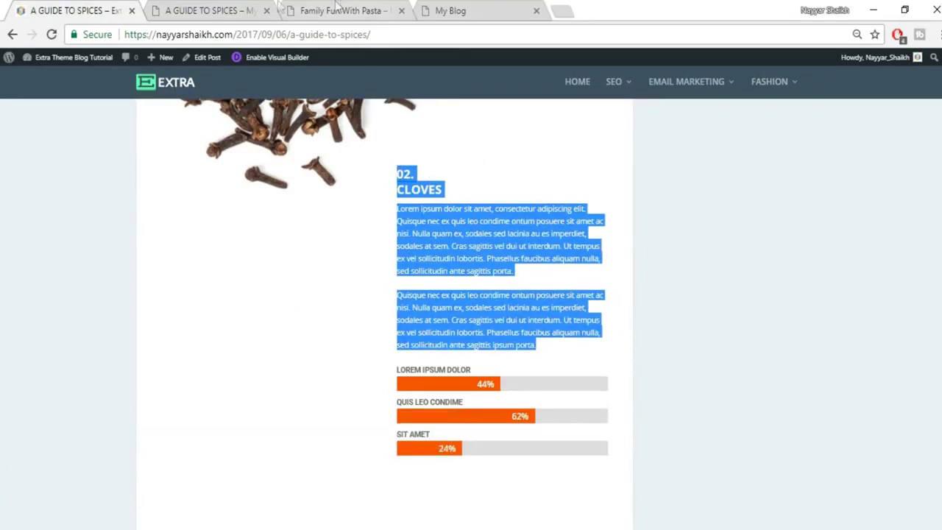
click(195, 6)
click(848, 296)
key(ctrl+v)
click(788, 286)
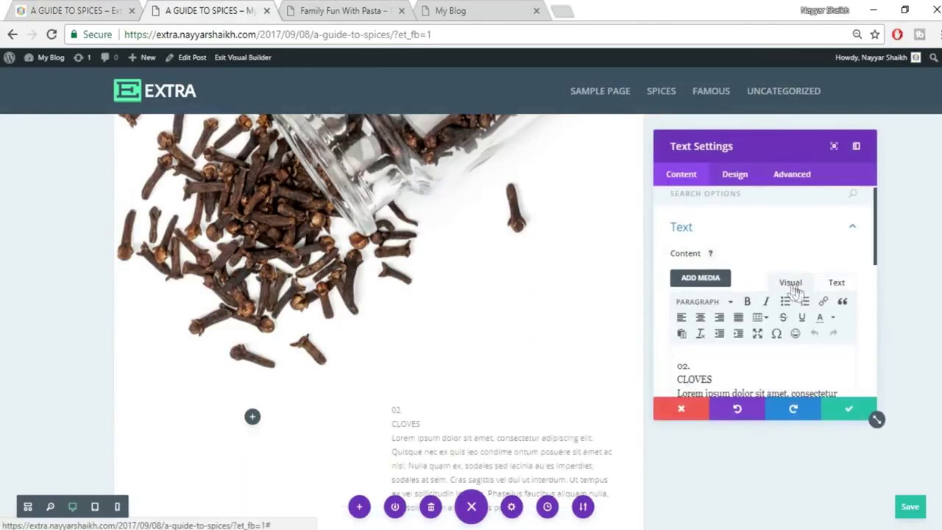
scroll(885, 334, down, 5)
click(51, 10)
click(405, 187)
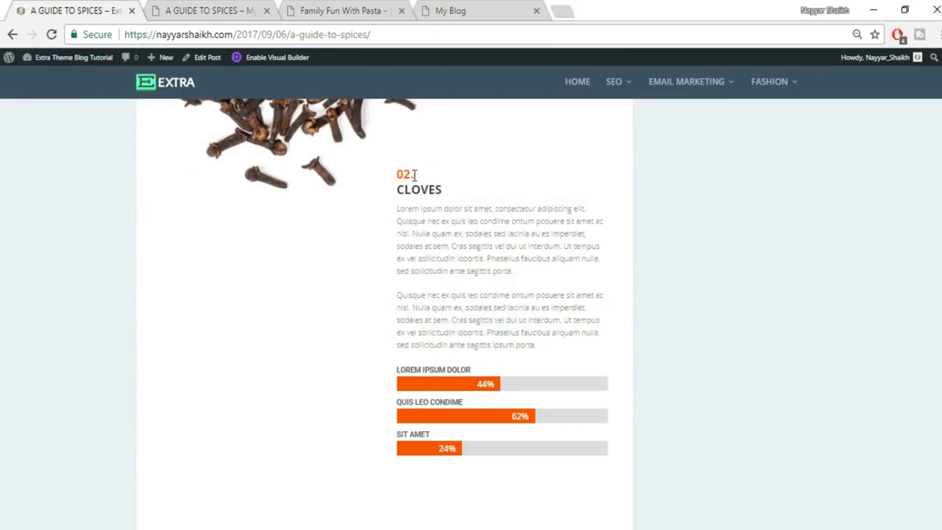
click(212, 10)
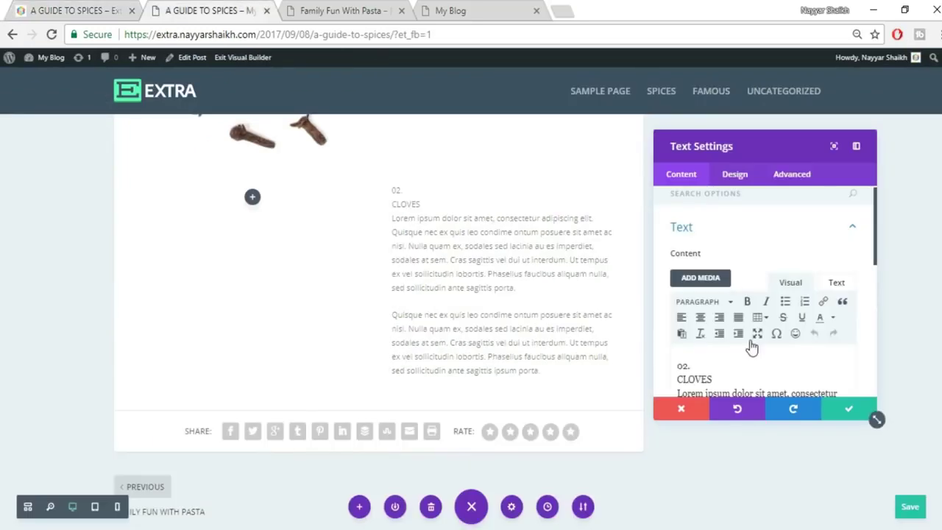
scroll(746, 338, down, 2)
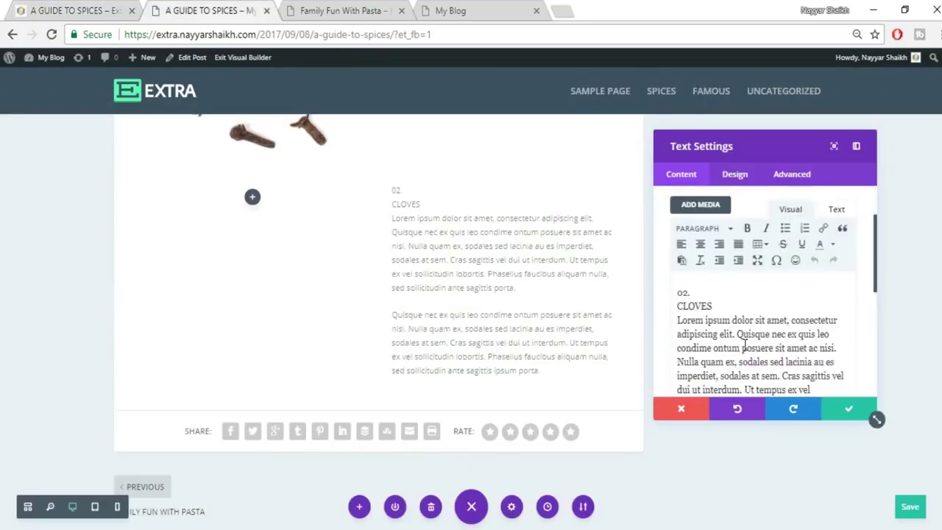
Put '02.' and 'CLOVES' on separate lines as Heading 1 and Heading 2.
click(708, 226)
click(740, 275)
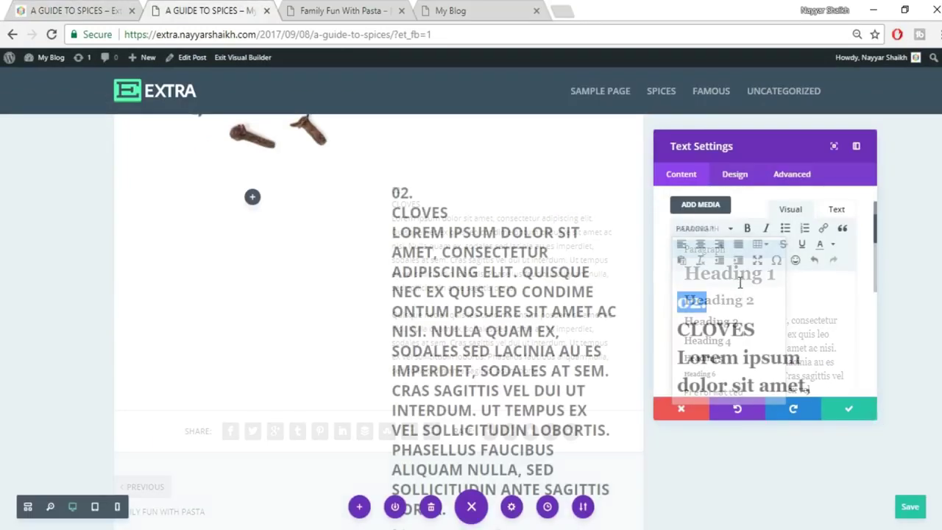
key(ctrl+z)
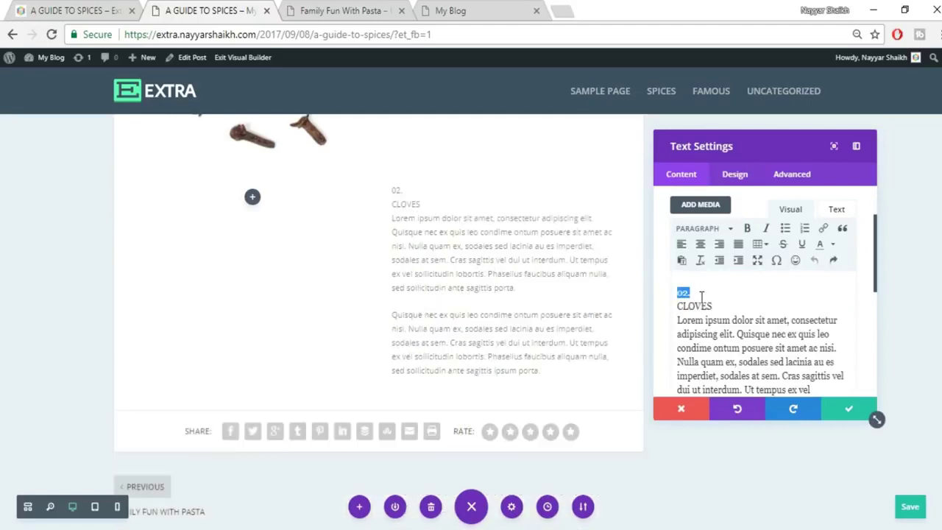
key(Return)
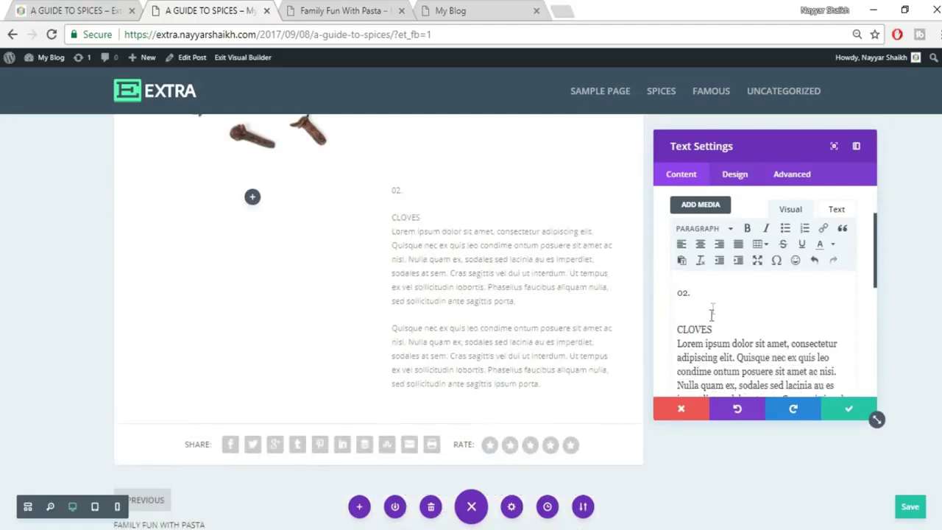
key(Return)
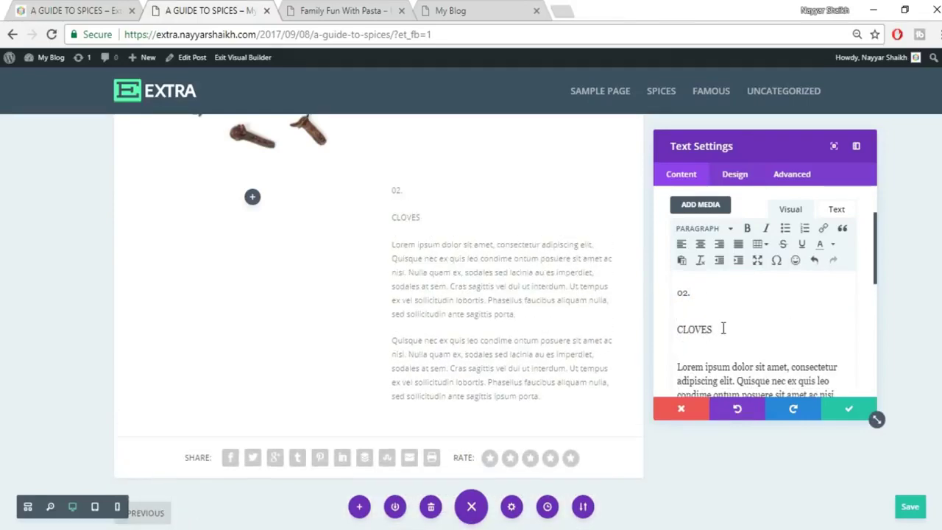
click(698, 228)
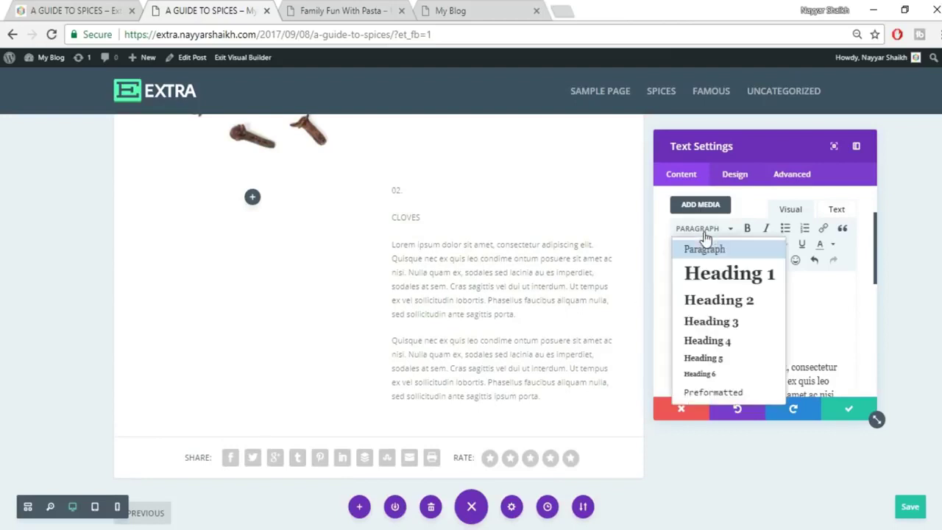
click(713, 278)
drag(711, 349, 677, 348)
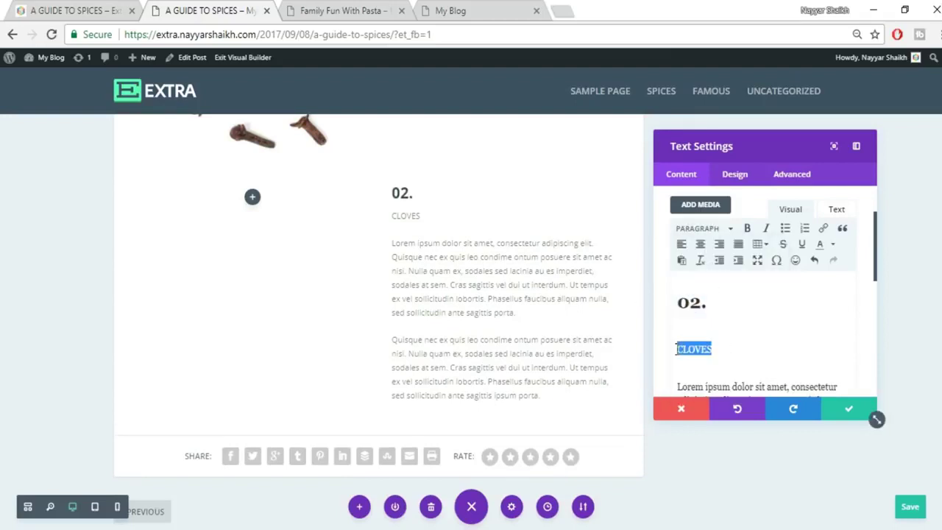
click(699, 230)
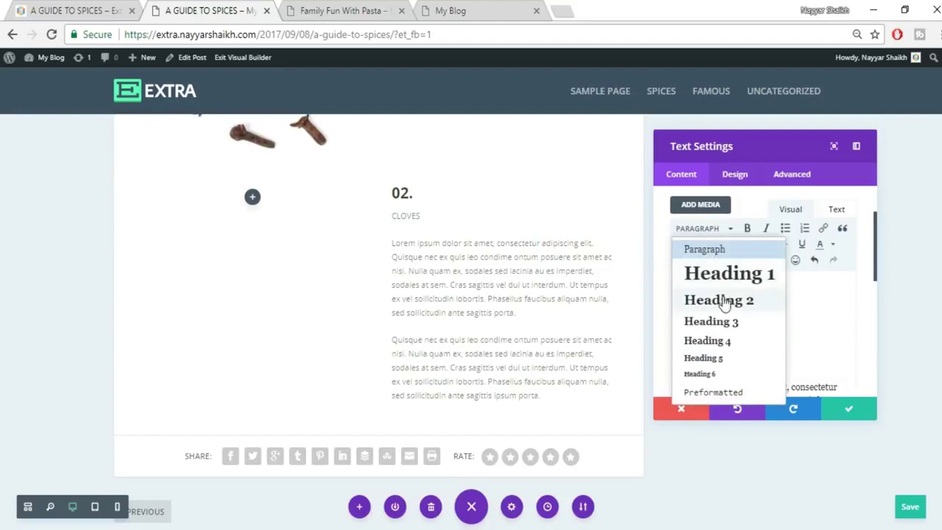
click(721, 298)
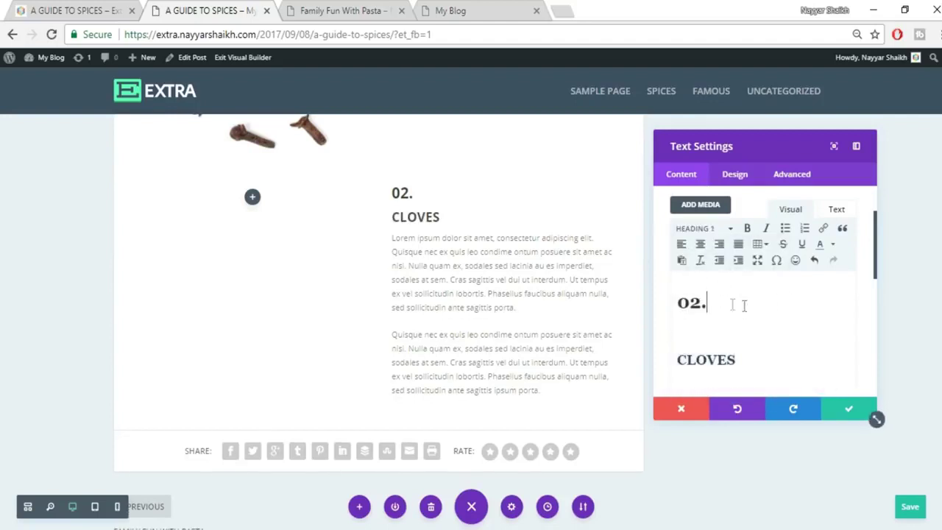
Colour the '02.' heading orange and save the text module.
drag(732, 303, 664, 306)
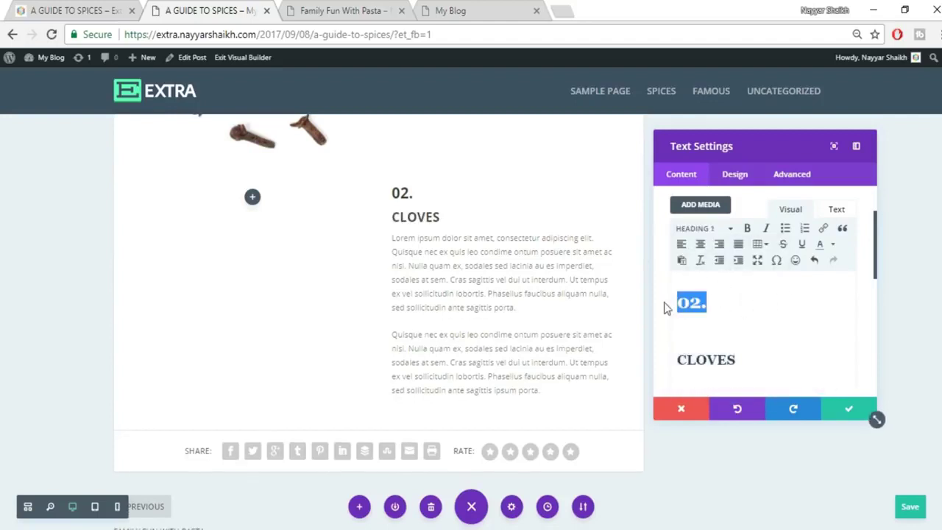
click(833, 245)
click(835, 274)
click(842, 410)
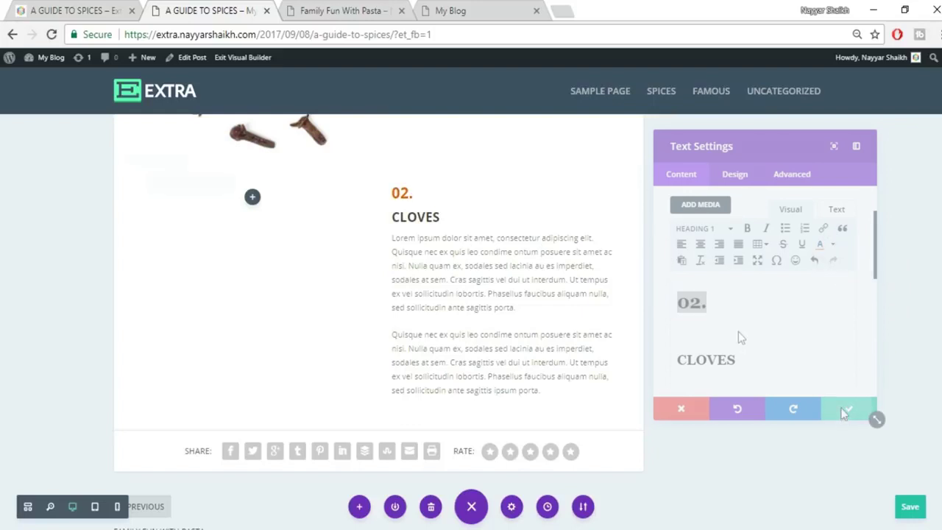
click(106, 7)
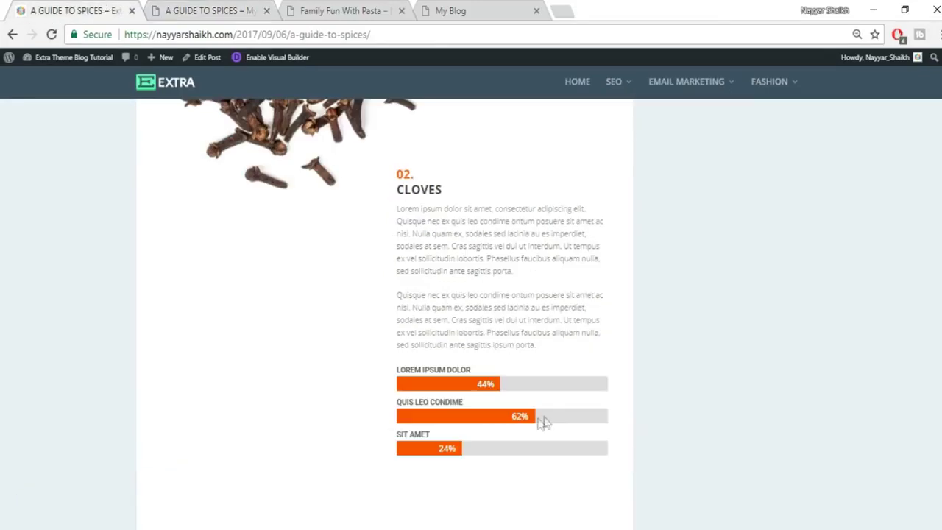
click(201, 9)
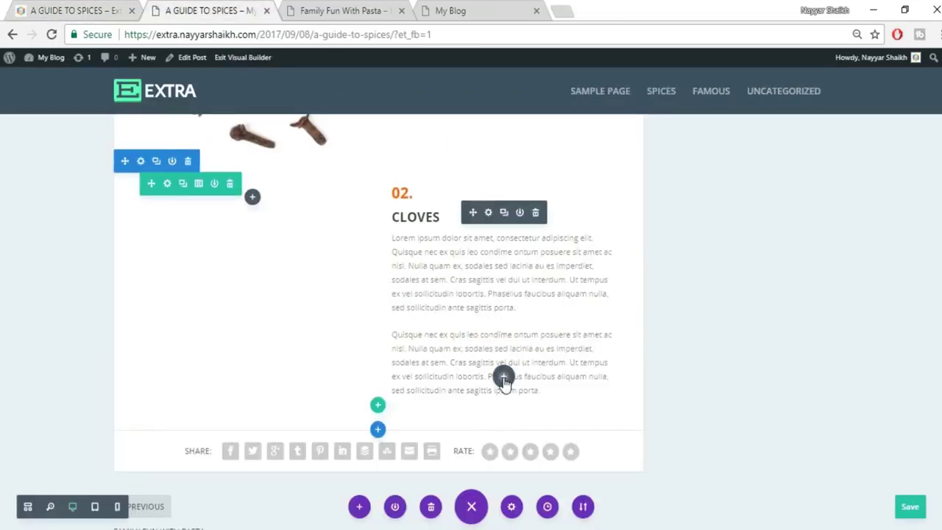
Insert a Bar Counters module below the Cloves text and add its first bar.
click(503, 379)
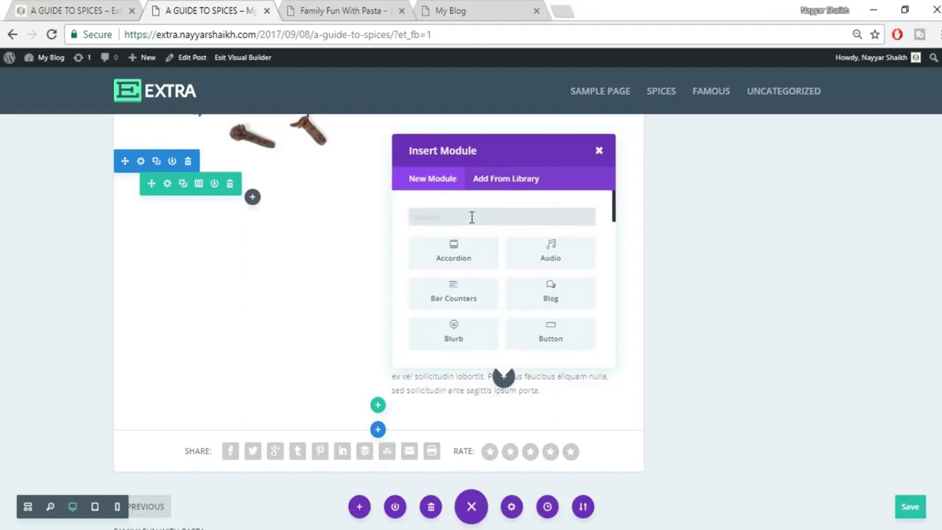
text(BAR)
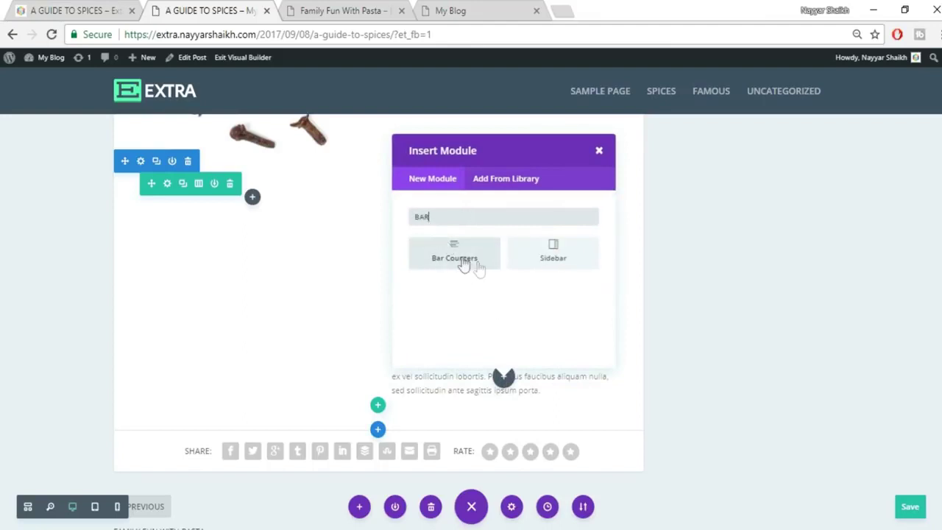
click(462, 261)
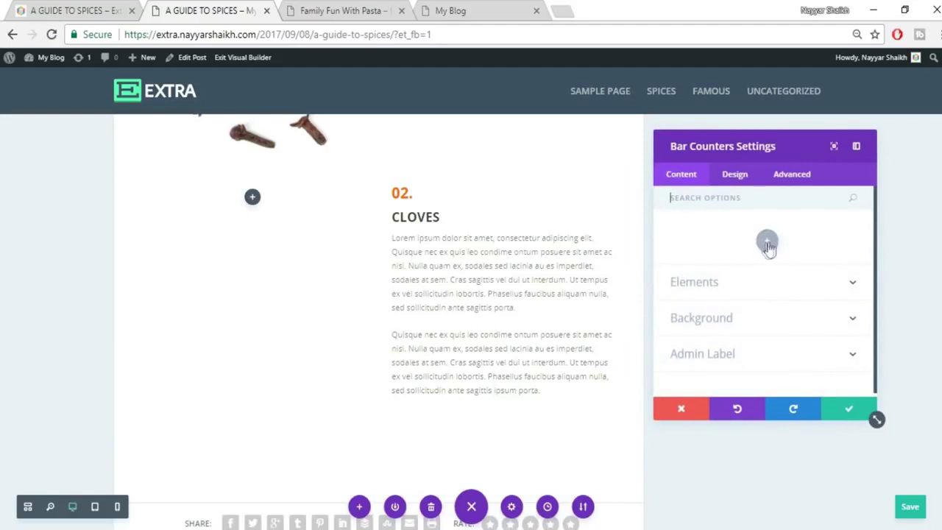
click(768, 244)
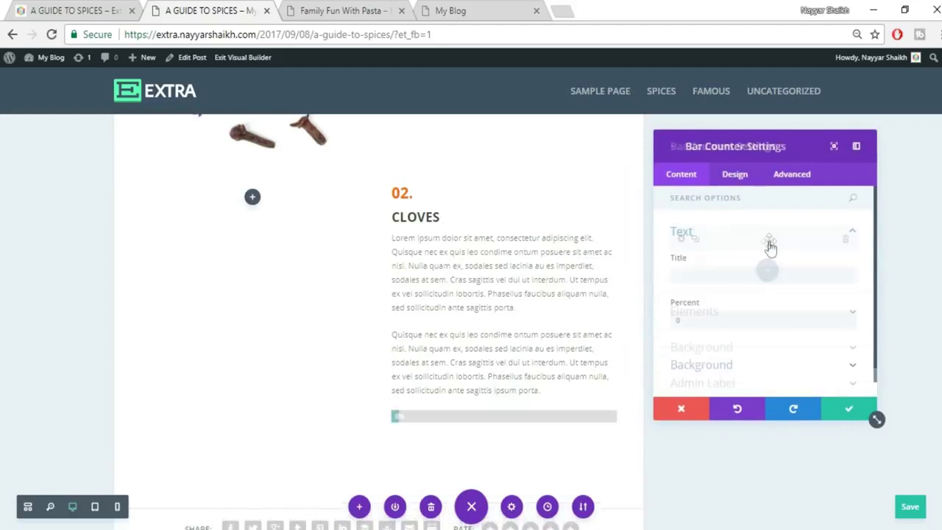
Title the first bar 'LOREM IPSUM DOLOR' and set it to 44%.
click(21, 8)
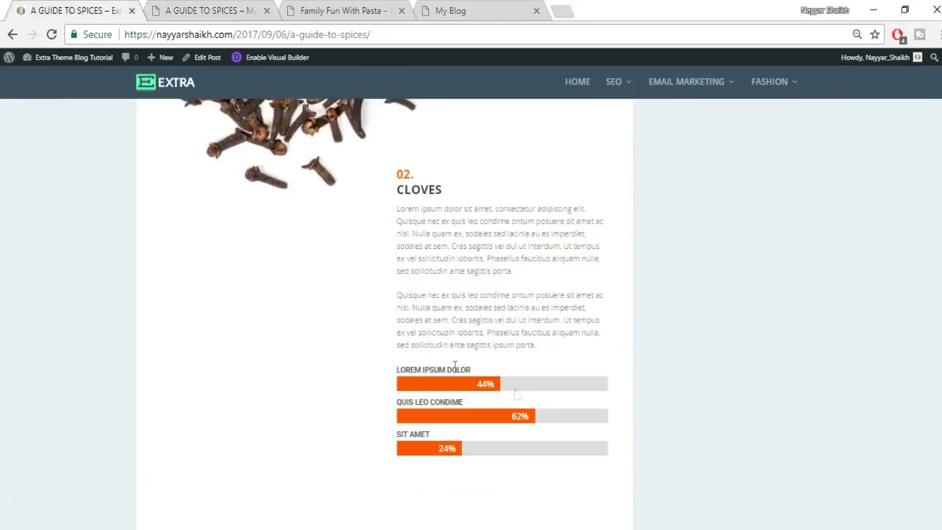
drag(394, 374, 479, 369)
key(ctrl+c)
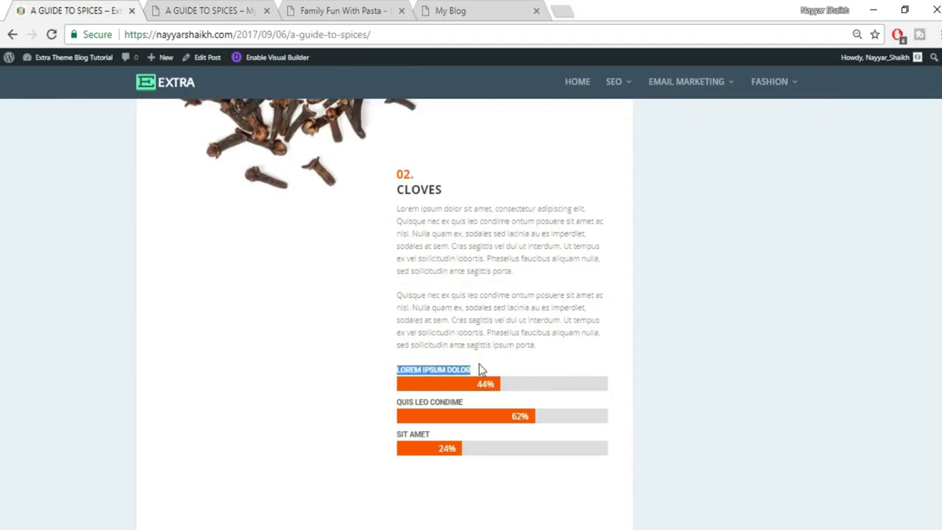
click(193, 6)
click(728, 275)
key(ctrl+v)
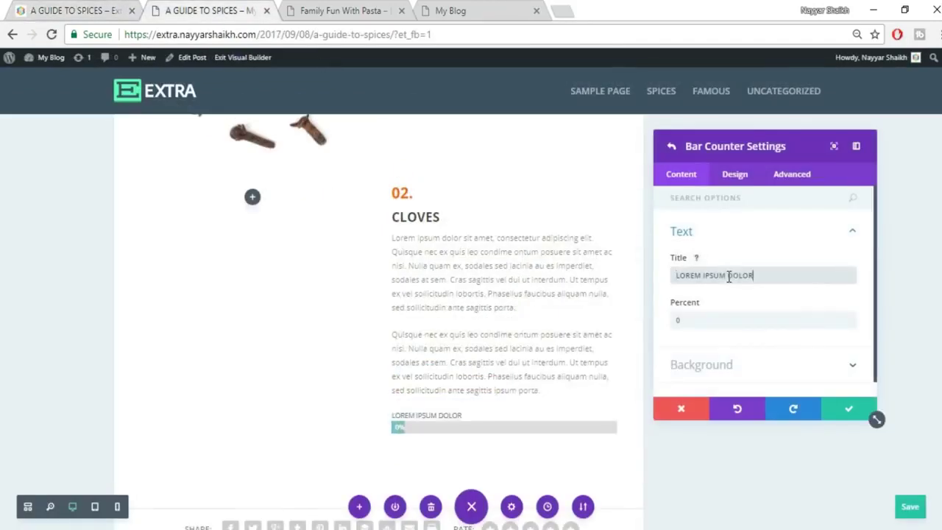
click(13, 10)
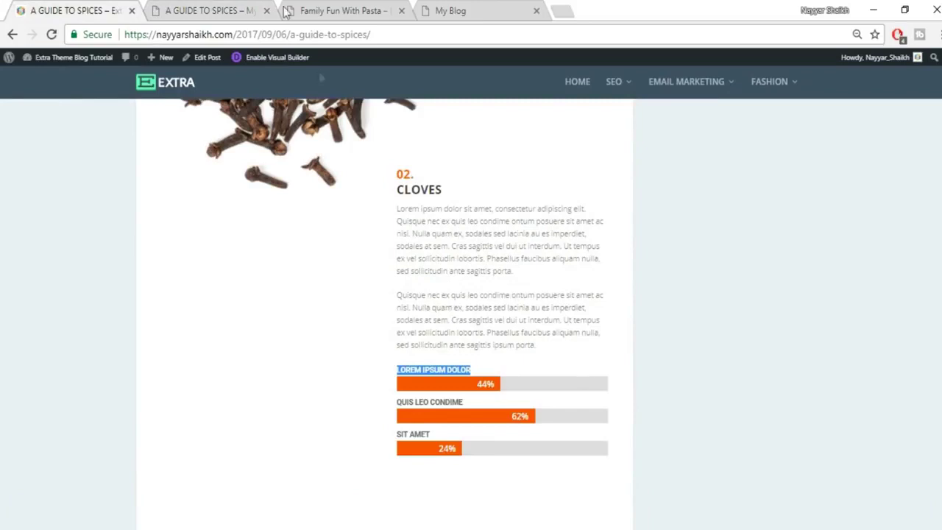
click(246, 7)
key(Tab)
text(44)
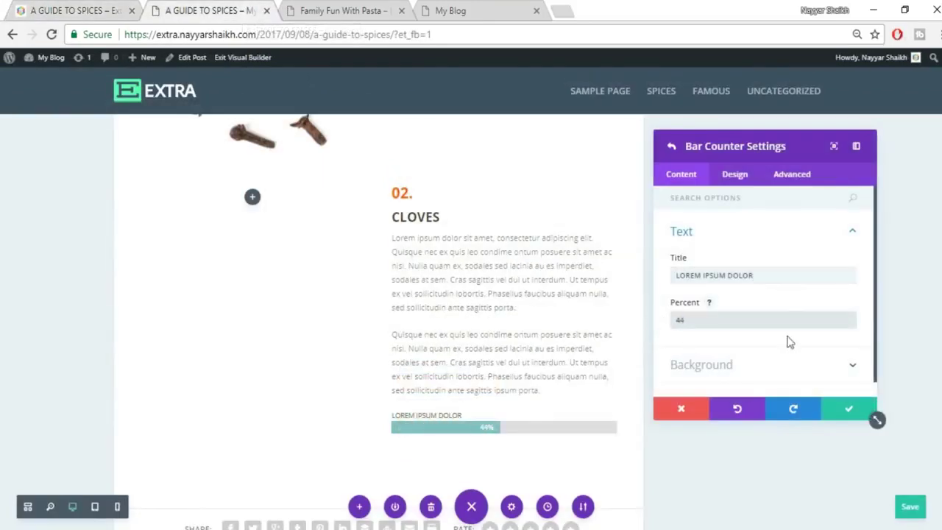
key(Return)
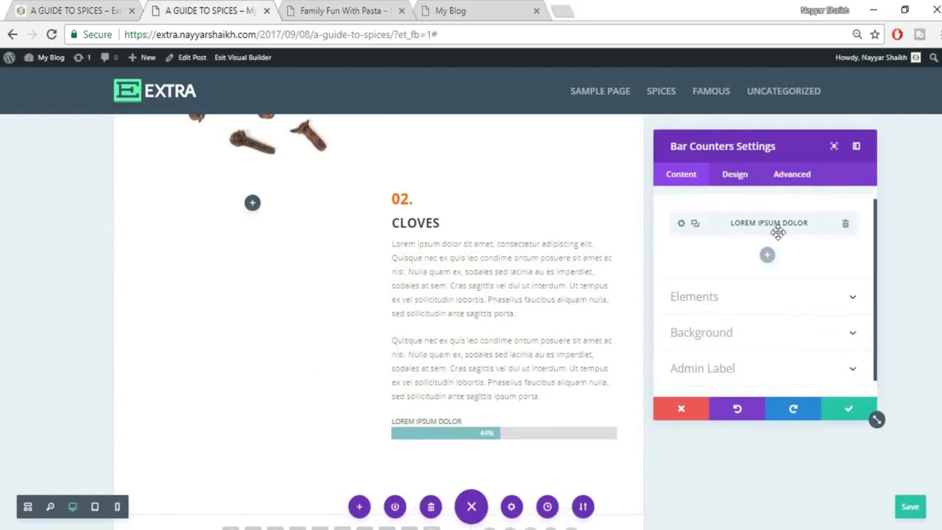
Add a second bar titled 'QUIS LEO CONDIME' at 62%.
click(767, 258)
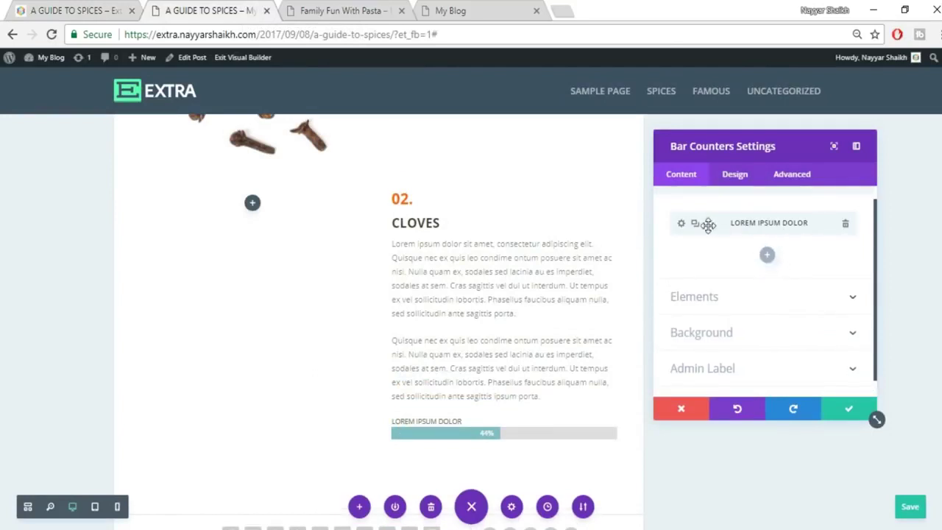
click(766, 258)
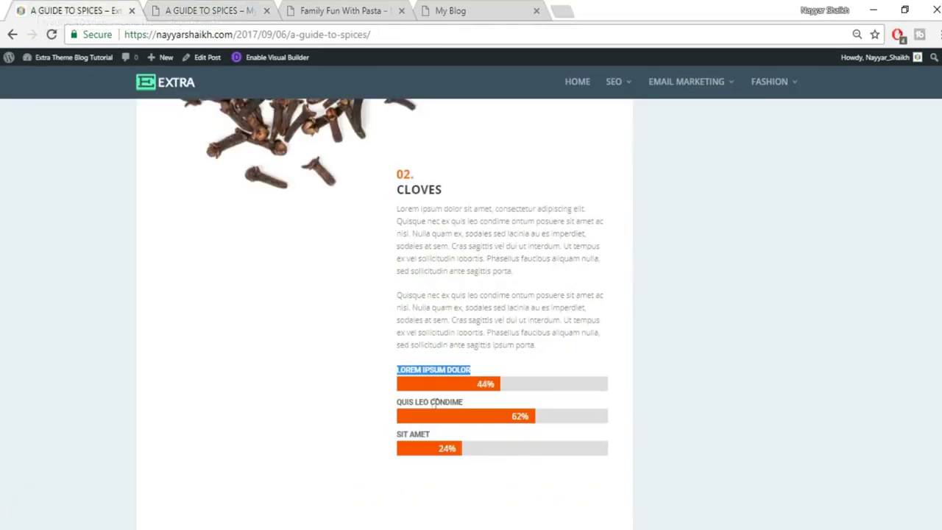
drag(396, 403, 484, 403)
key(ctrl+c)
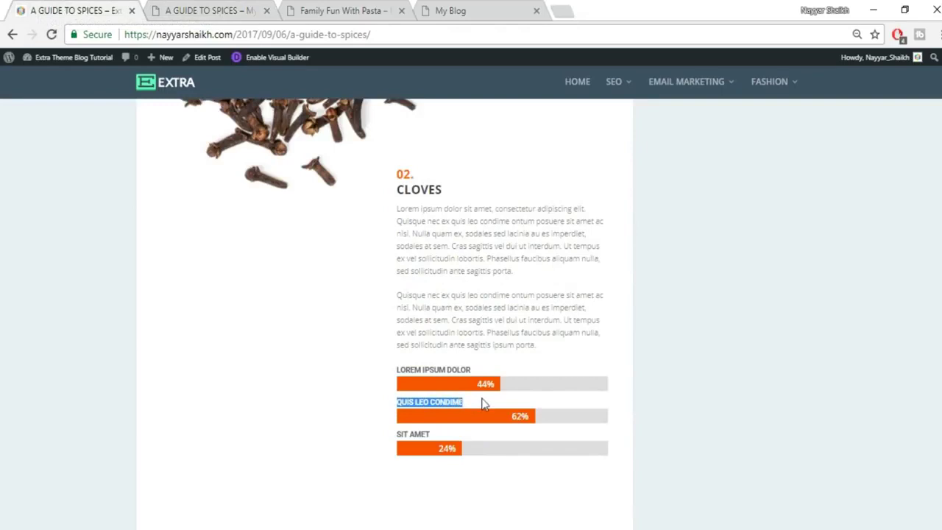
click(247, 11)
click(704, 261)
key(ctrl+v)
click(682, 301)
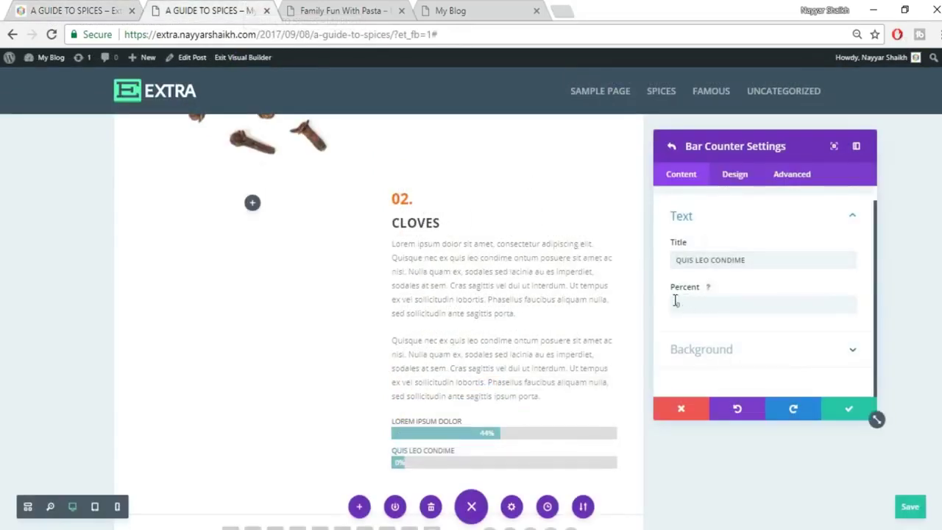
double_click(684, 307)
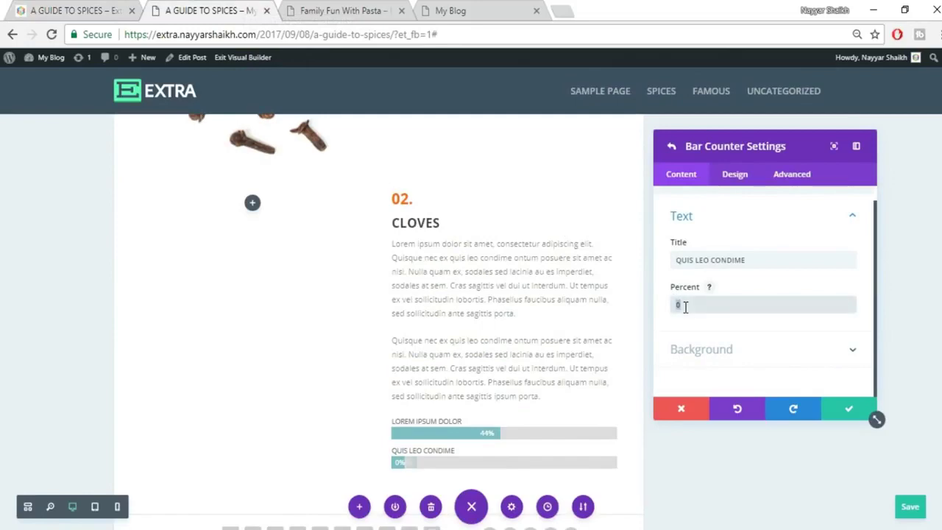
text(62)
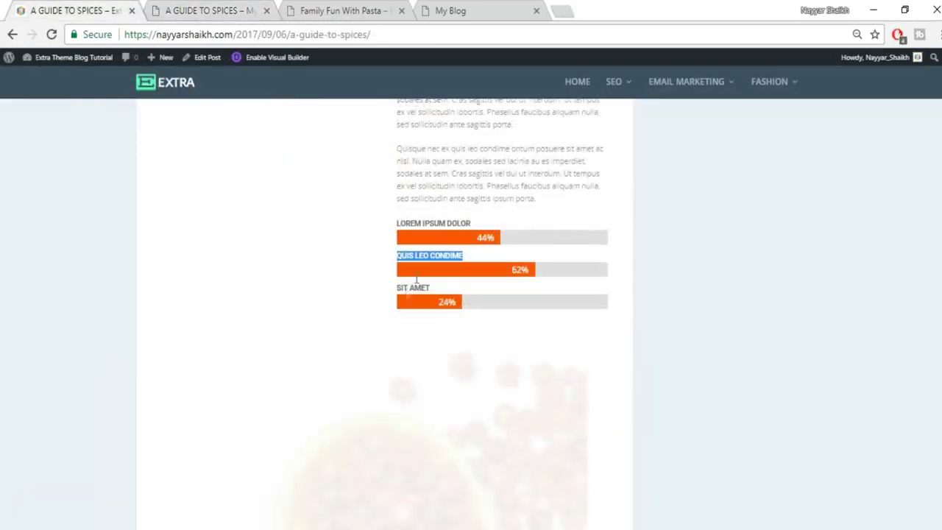
Save that bar, then add a third bar titled 'SIT AMET' at 32% and save.
drag(431, 287, 398, 285)
key(ctrl+c)
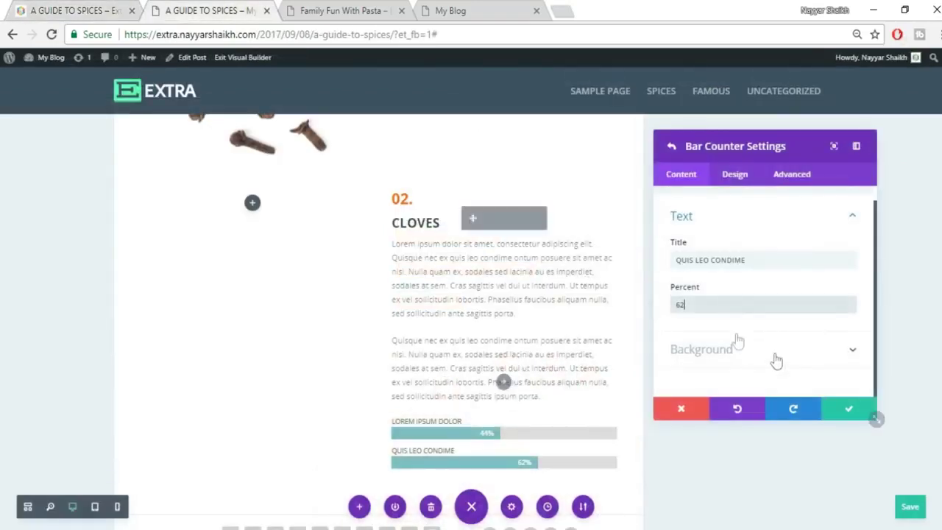
click(849, 410)
click(767, 285)
click(713, 259)
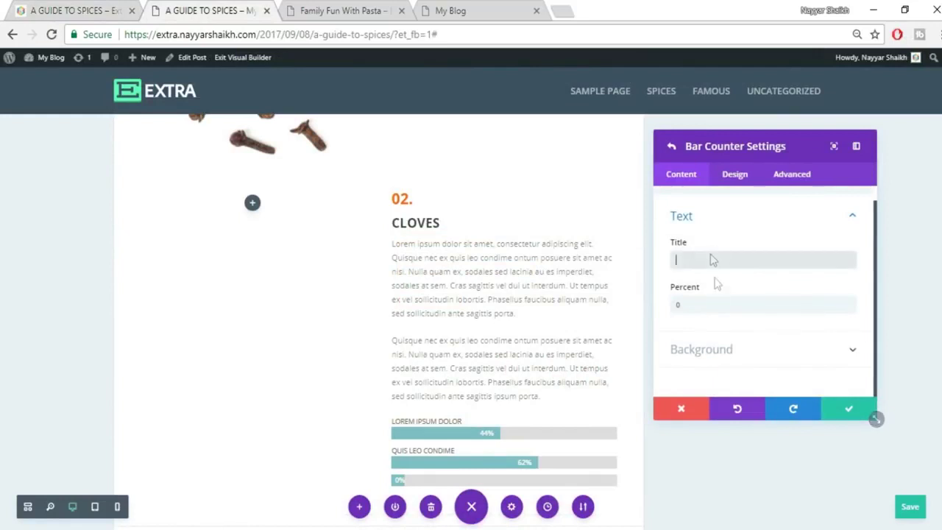
key(ctrl+v)
double_click(717, 302)
text(32)
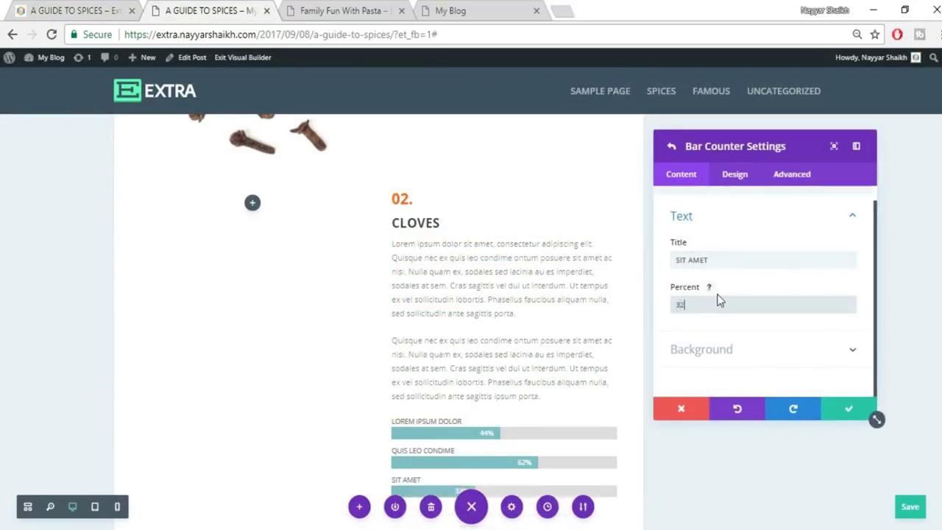
click(870, 416)
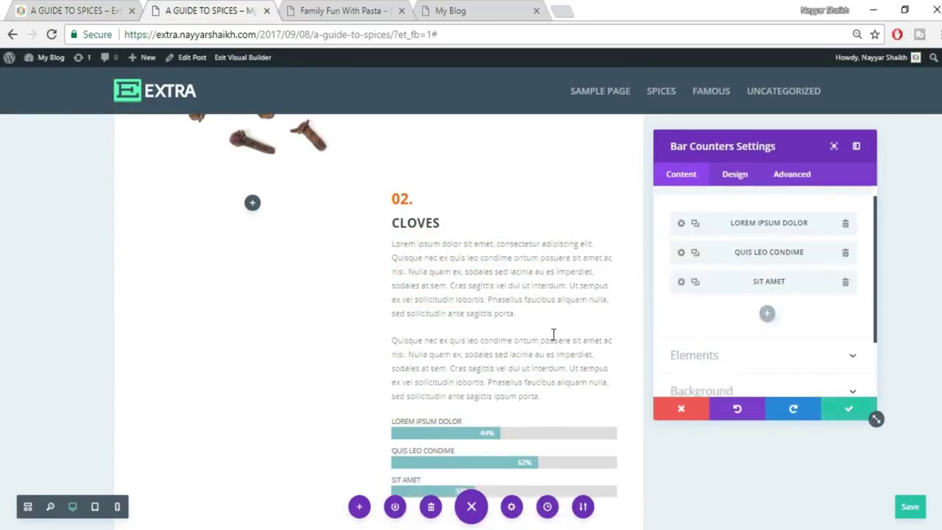
Open the Background options in the Bar Counters settings.
scroll(552, 332, down, 2)
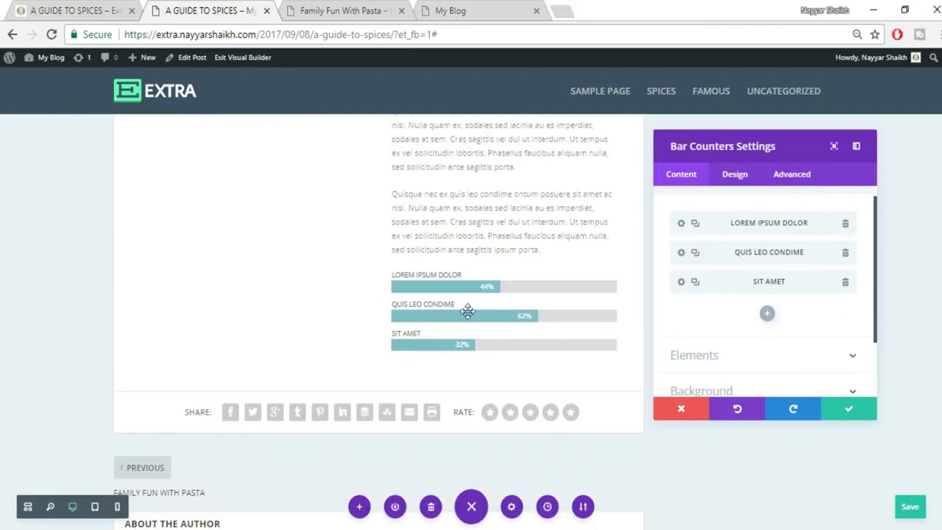
scroll(726, 320, up, 1)
scroll(683, 280, down, 1)
click(683, 280)
scroll(739, 274, up, 1)
scroll(722, 324, down, 2)
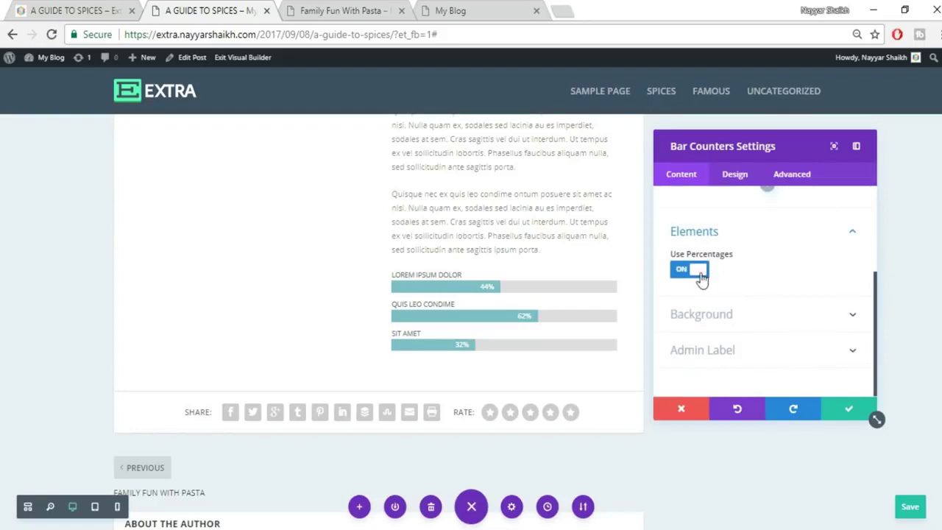
click(801, 323)
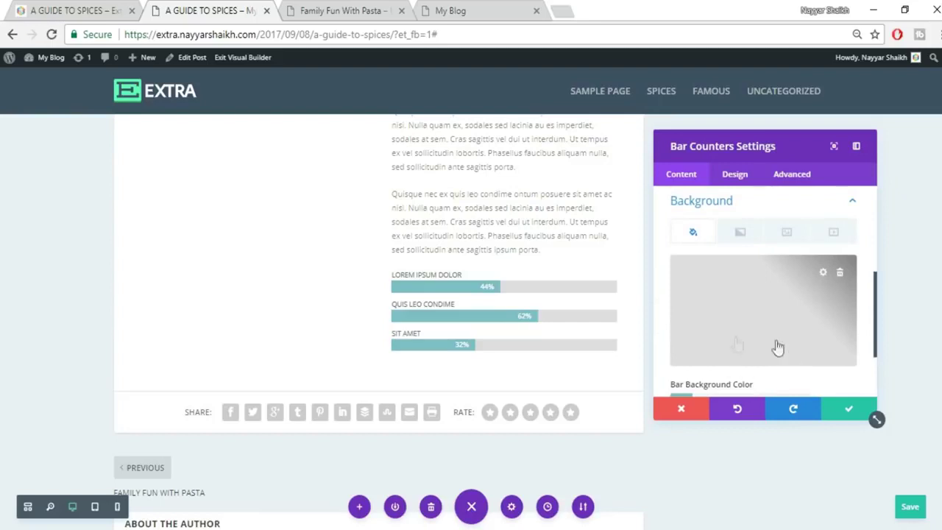
scroll(780, 346, down, 2)
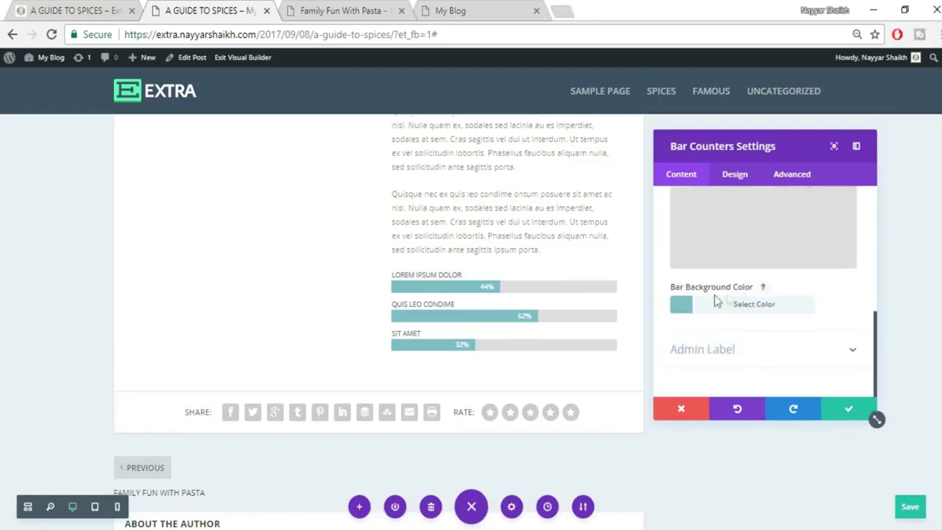
Try darker, brighter and orange shades, then settle on the preset red for the bar background.
click(765, 305)
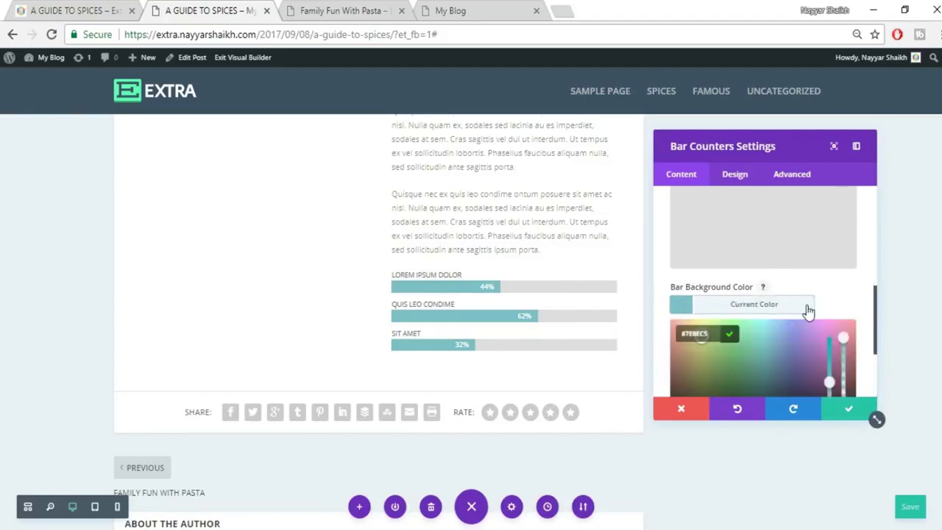
scroll(806, 308, down, 2)
click(729, 360)
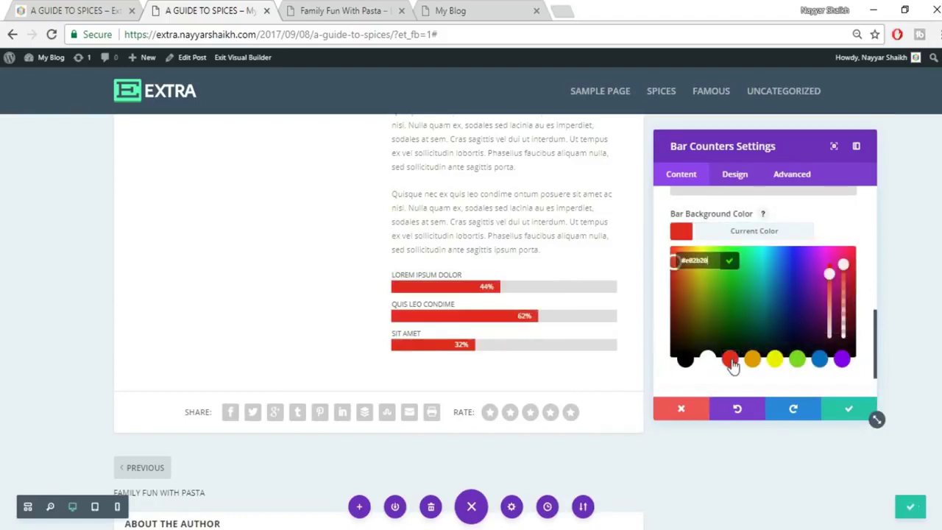
click(676, 284)
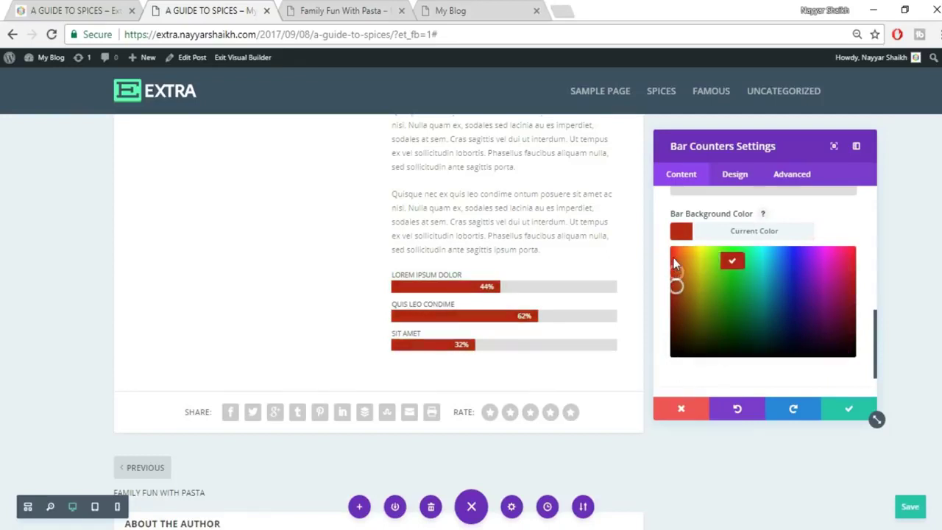
click(673, 257)
click(679, 272)
drag(682, 273, 685, 271)
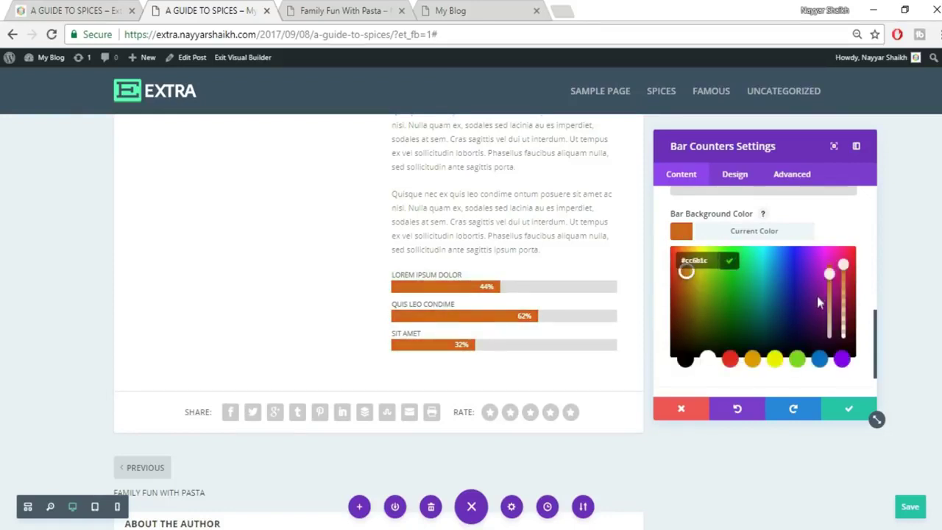
click(730, 360)
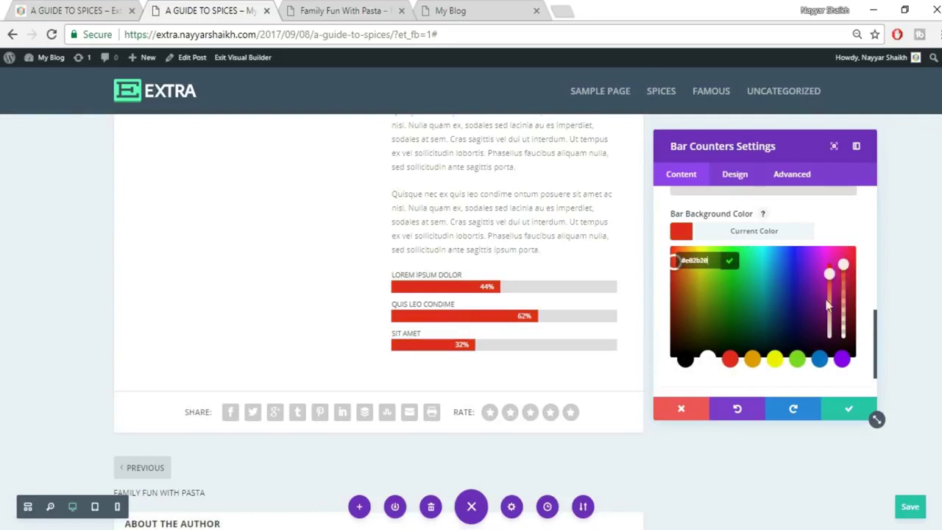
click(768, 231)
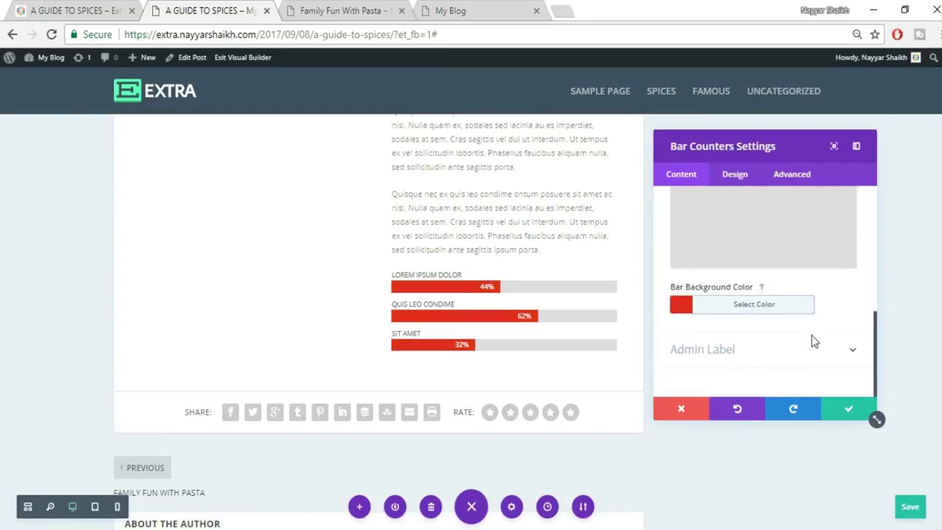
scroll(813, 347, up, 2)
Make the bar counter titles bold with a 14px font size.
click(812, 249)
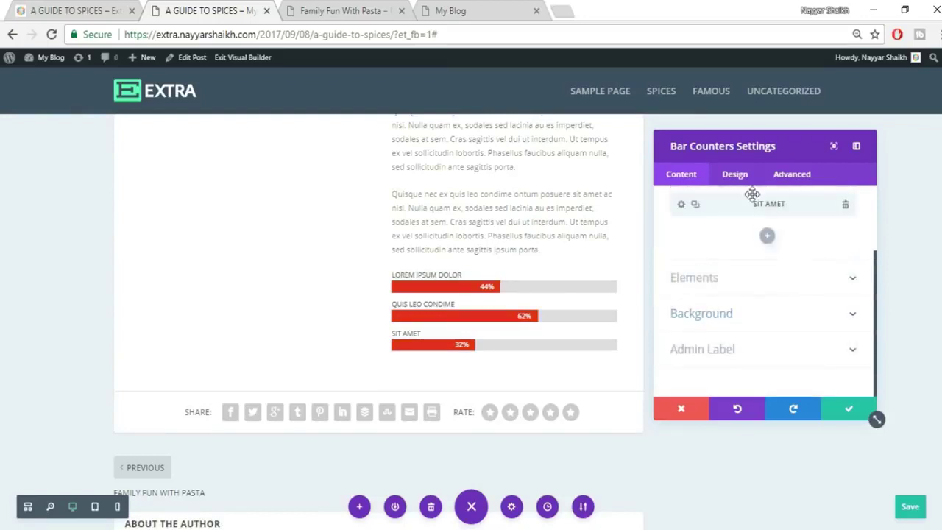
click(740, 182)
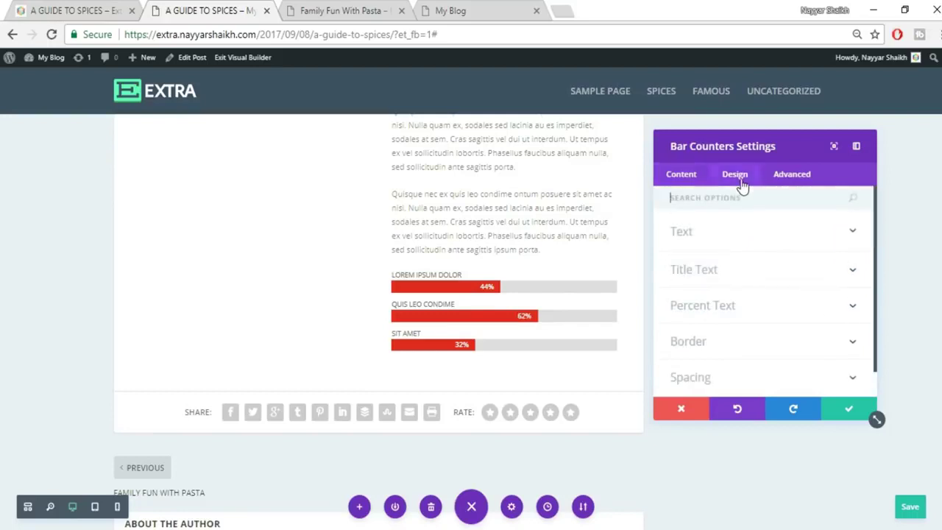
click(747, 237)
click(770, 255)
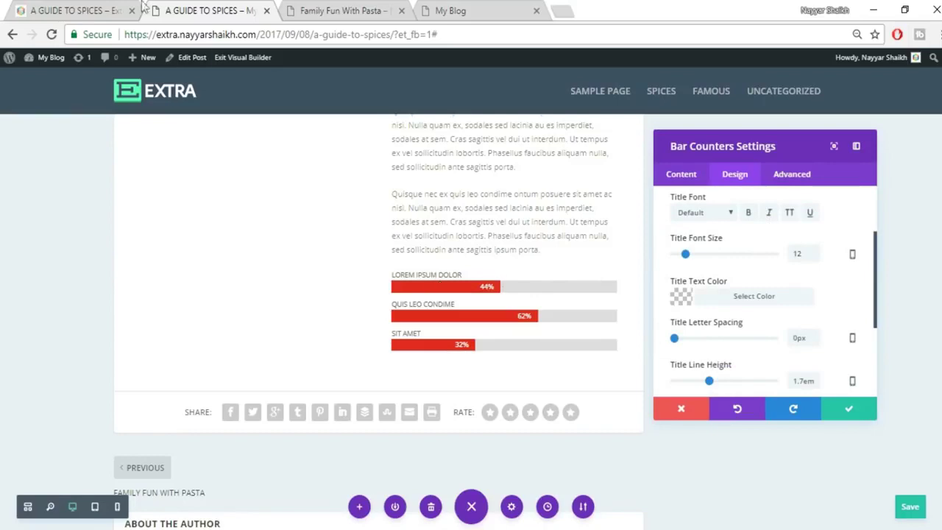
click(53, 8)
click(189, 10)
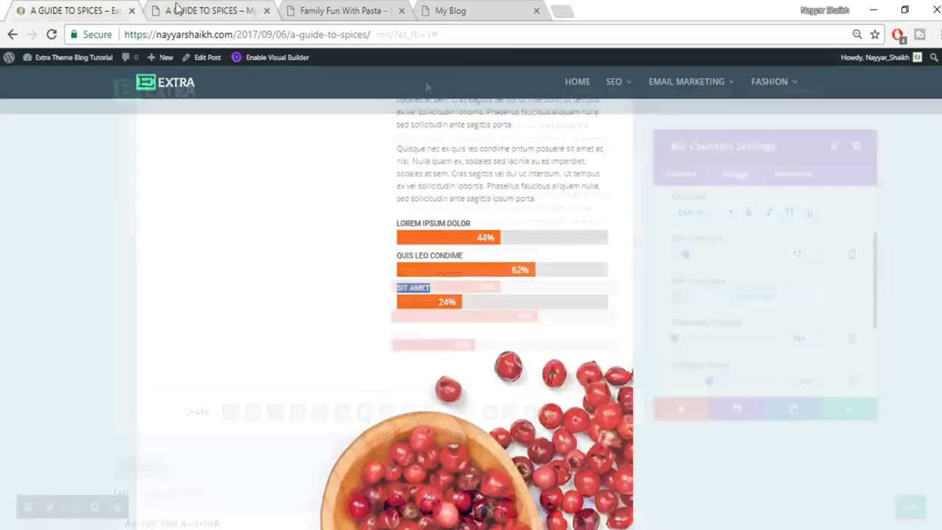
click(749, 214)
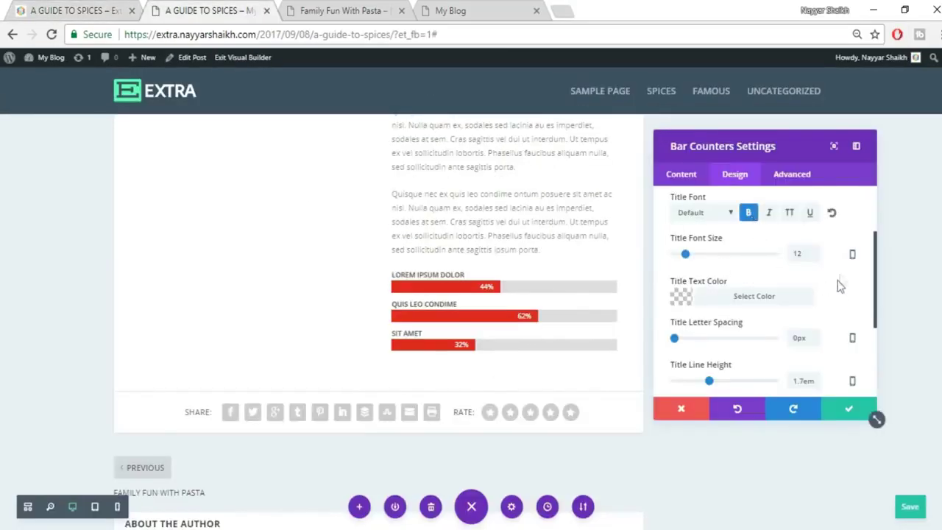
drag(804, 253, 784, 262)
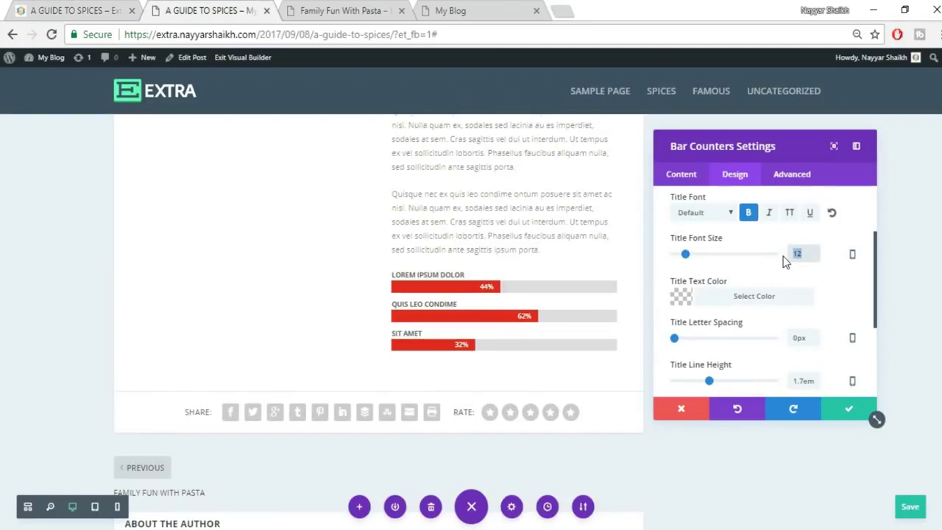
text(15)
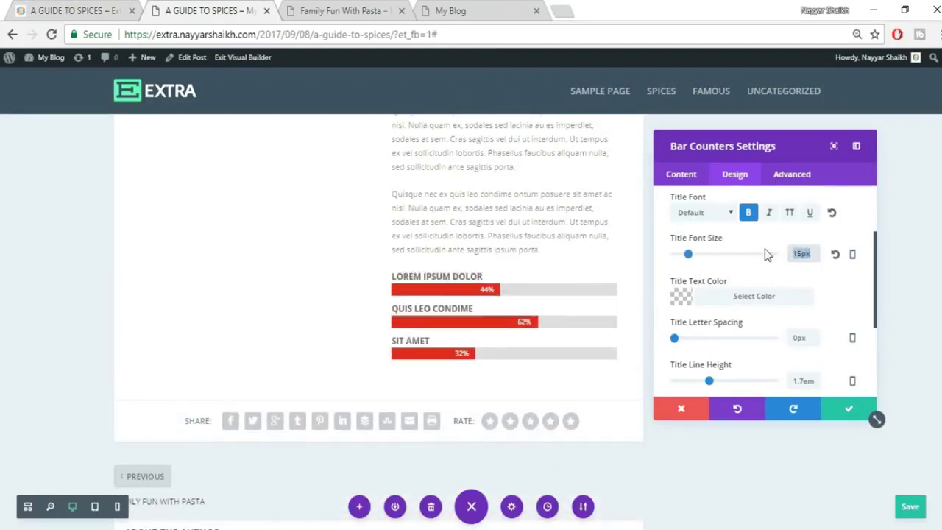
text(14)
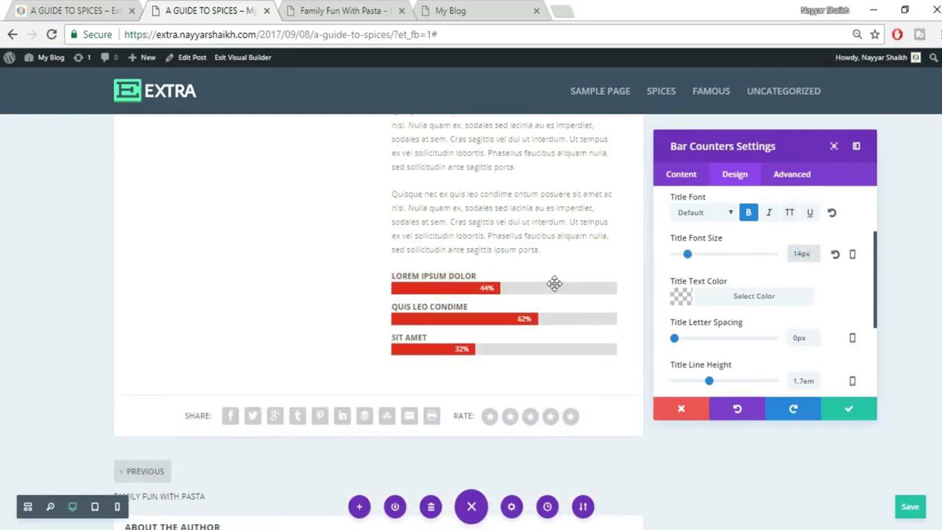
Set the percent text to 18px and save the bar counter settings.
click(110, 9)
click(506, 235)
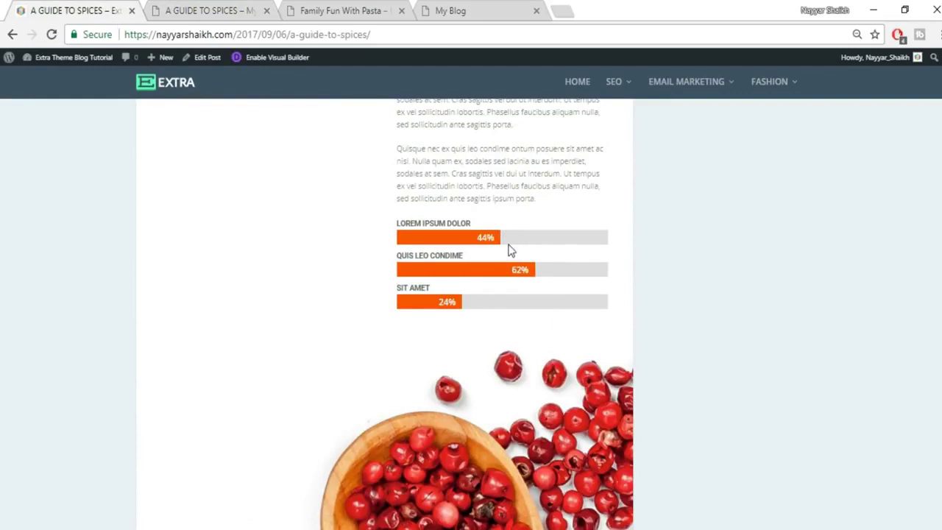
click(169, 9)
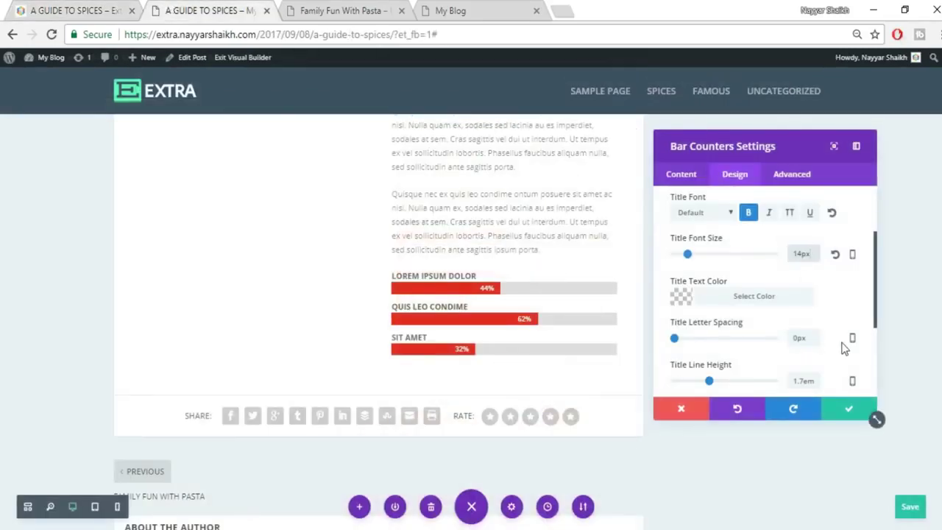
scroll(831, 308, down, 2)
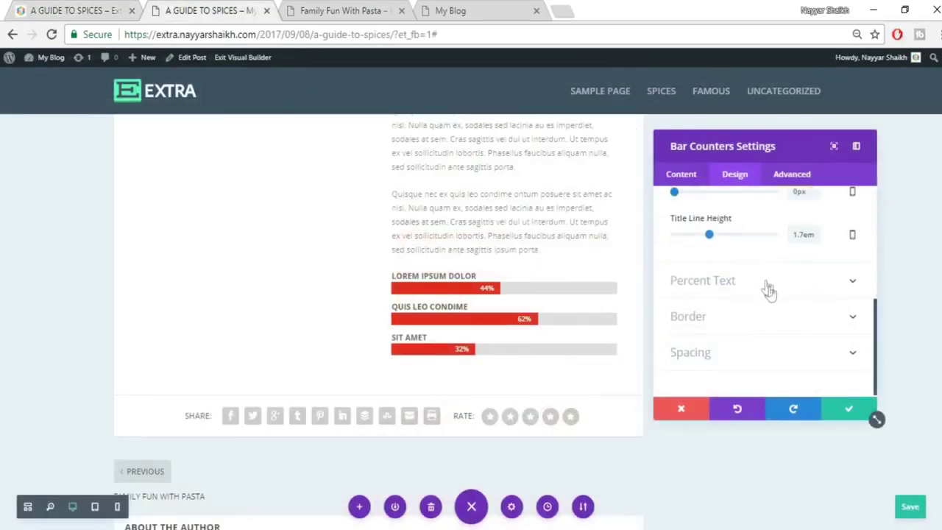
click(733, 289)
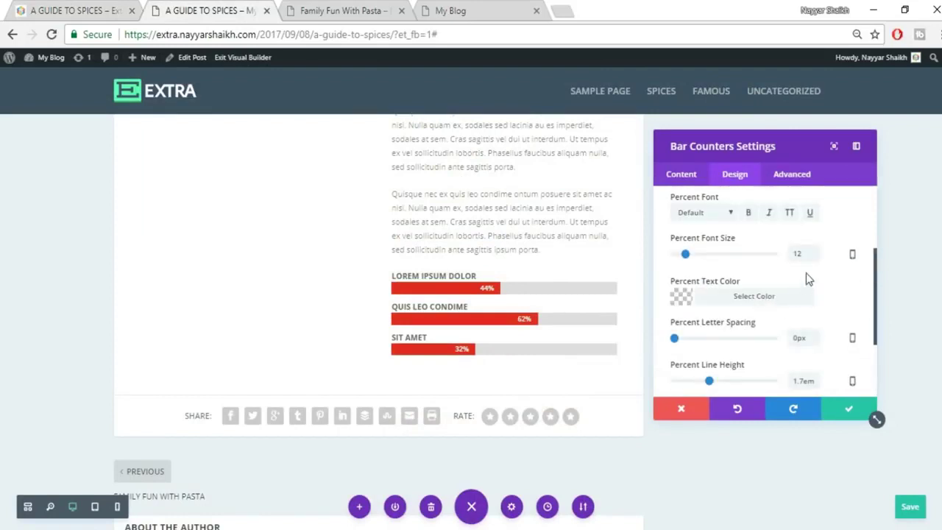
drag(815, 252, 774, 260)
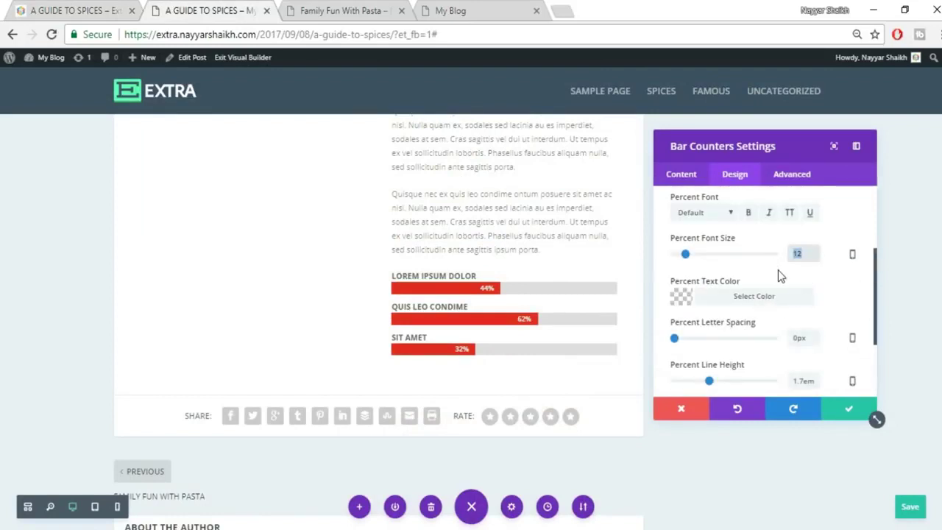
text(15)
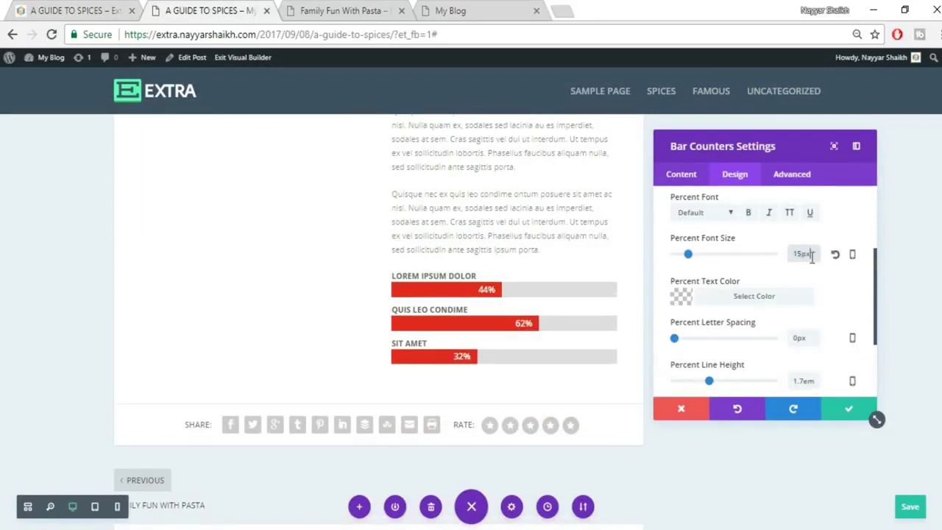
text(18)
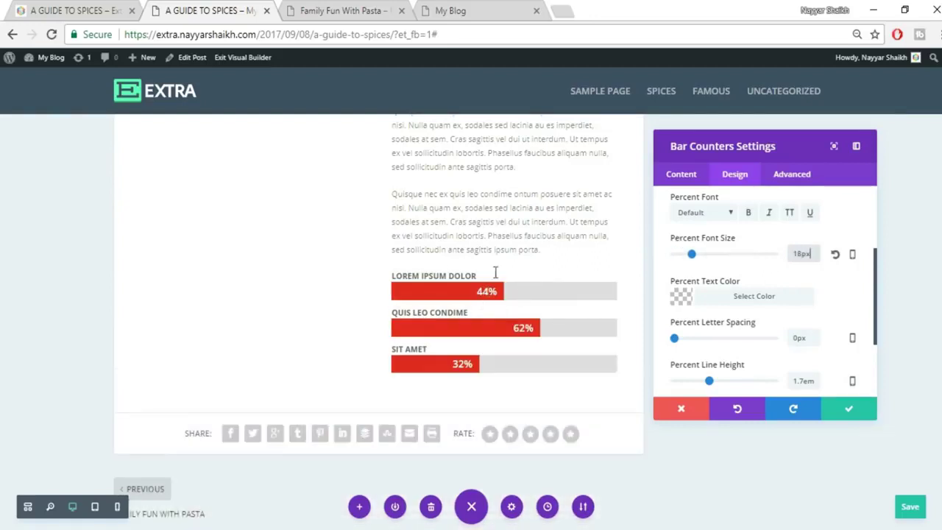
click(848, 410)
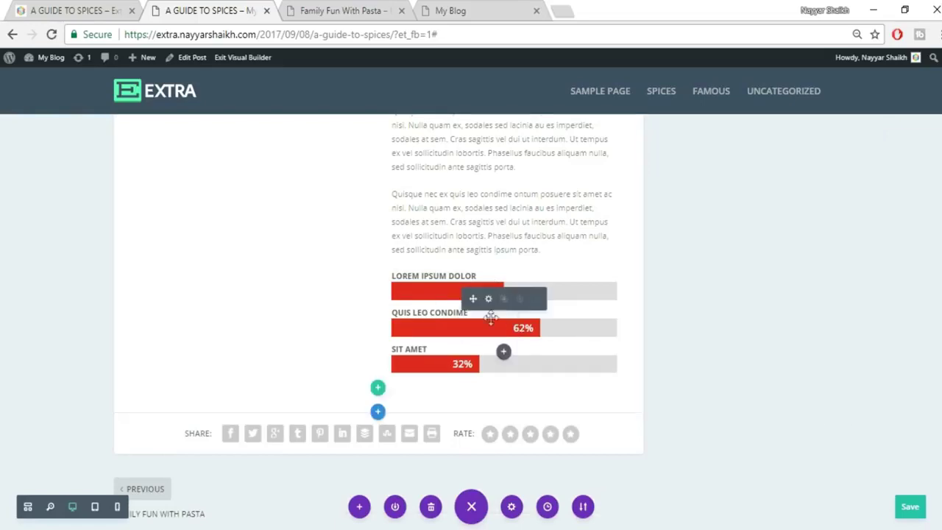
Insert a Fullwidth section with a Fullwidth Image module at the end of the post.
click(30, 8)
scroll(729, 275, down, 3)
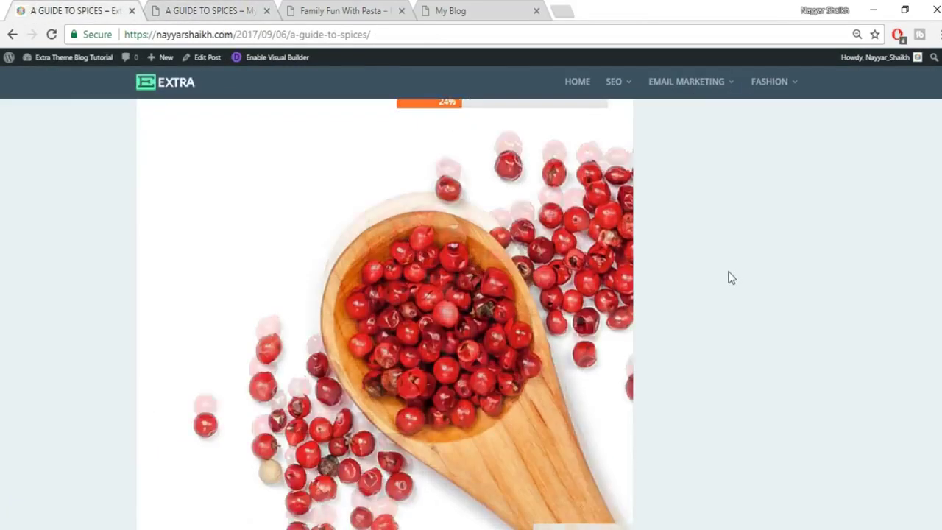
scroll(725, 292, up, 2)
scroll(506, 350, down, 2)
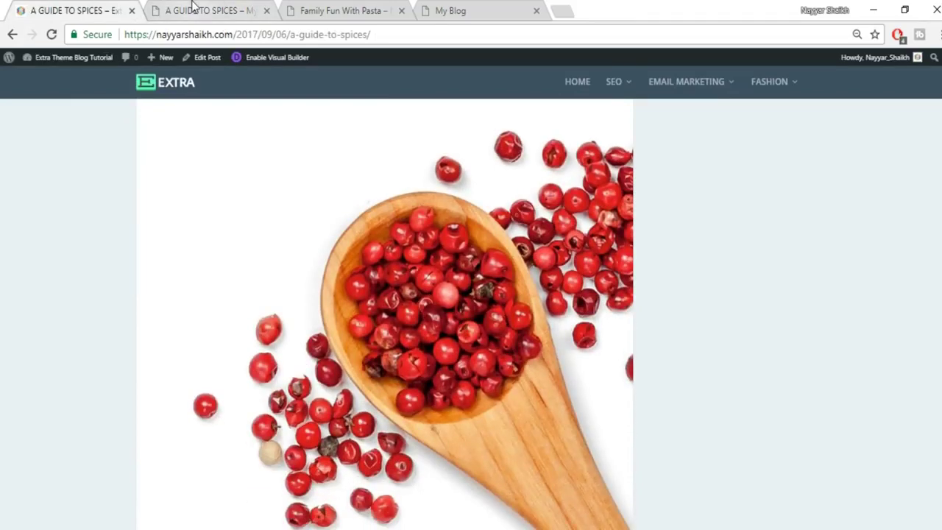
click(194, 11)
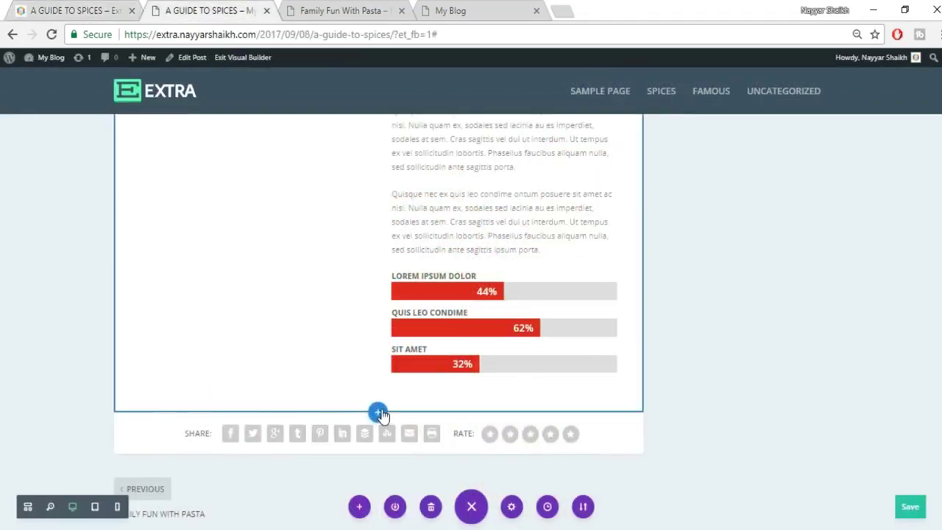
click(378, 412)
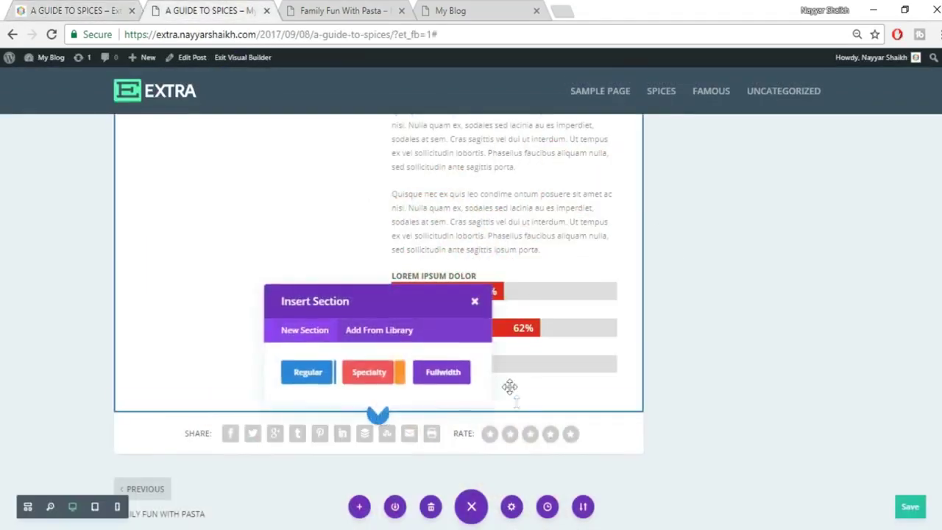
click(441, 372)
click(341, 358)
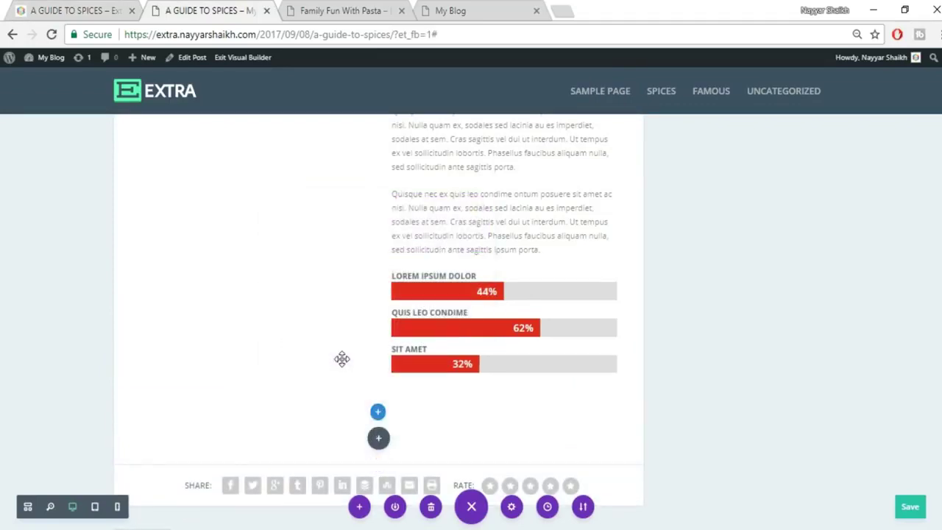
Upload 0416.jpg, use it as the module's image, and save the module.
click(831, 276)
click(158, 106)
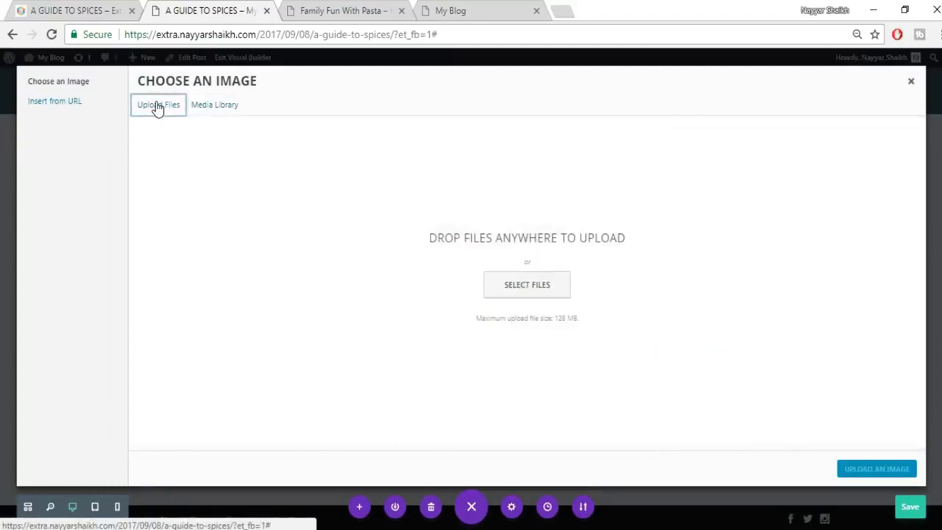
click(521, 288)
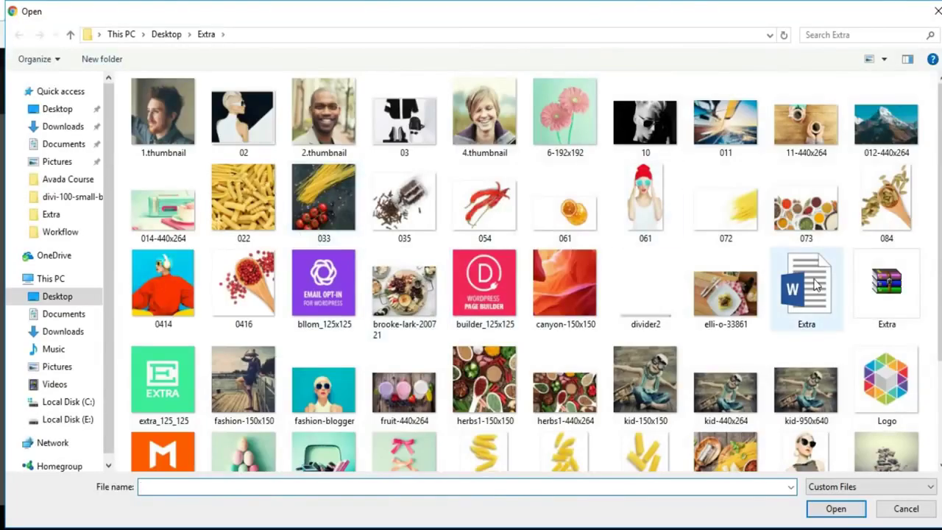
click(265, 289)
click(836, 509)
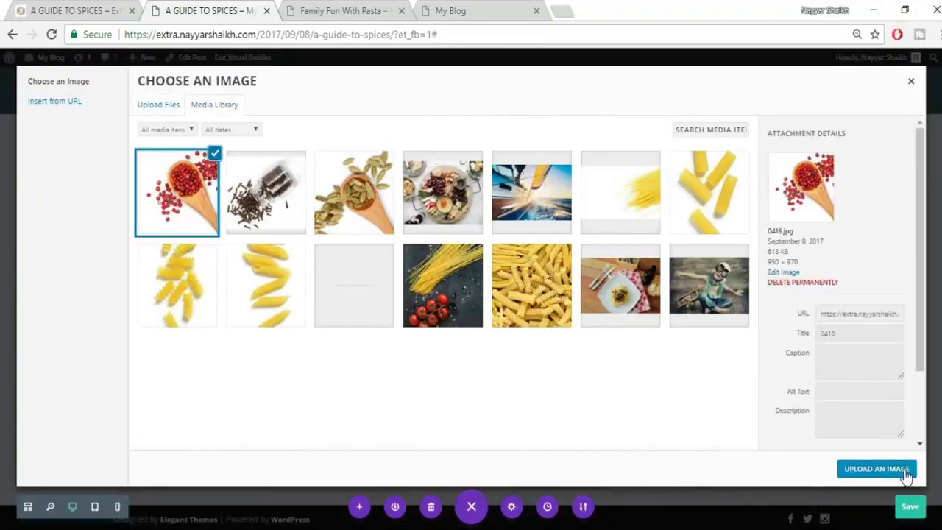
click(905, 471)
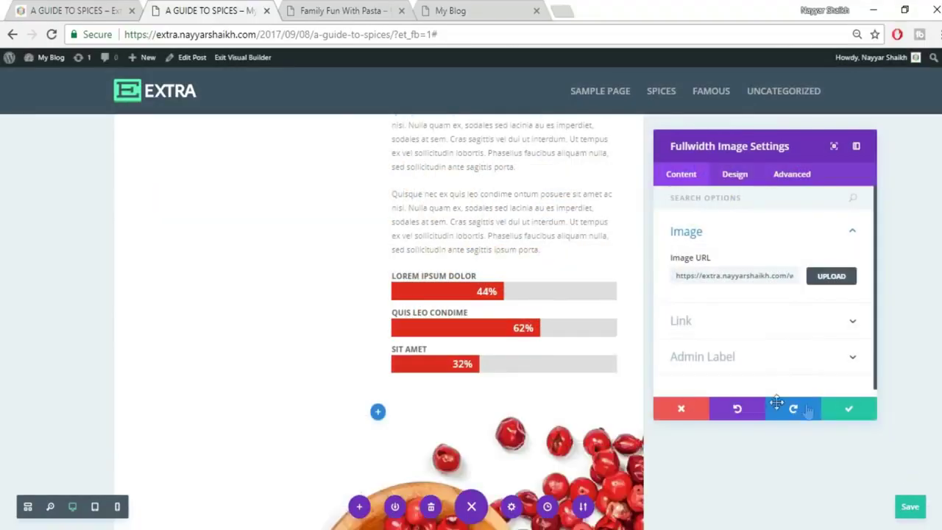
click(841, 414)
scroll(840, 427, up, 4)
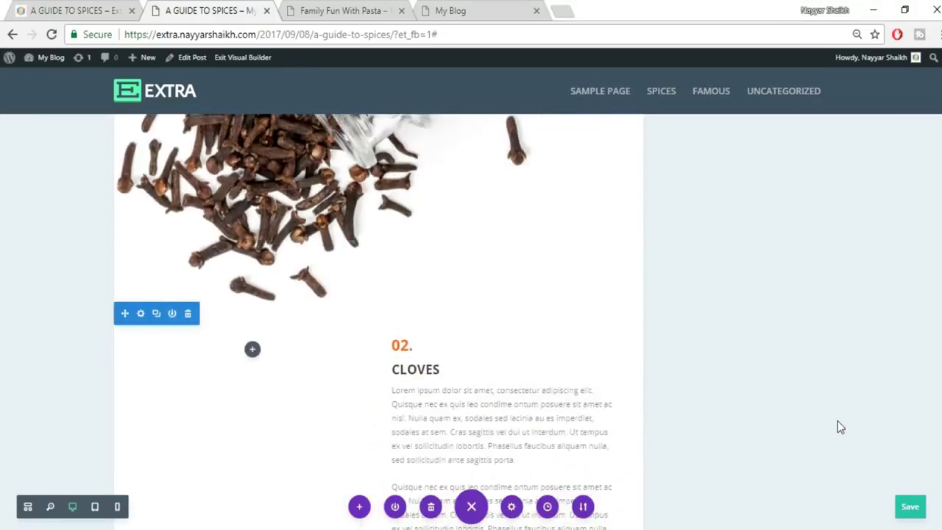
Set the 02. CLOVES text's Custom Margin Top to -100px and save it.
click(77, 12)
scroll(330, 271, down, 8)
scroll(330, 271, up, 3)
scroll(479, 338, down, 1)
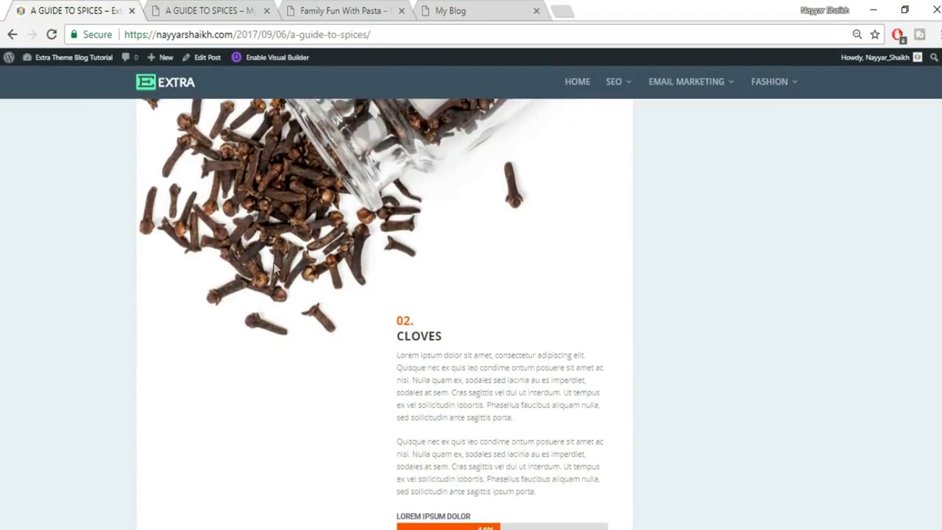
click(184, 9)
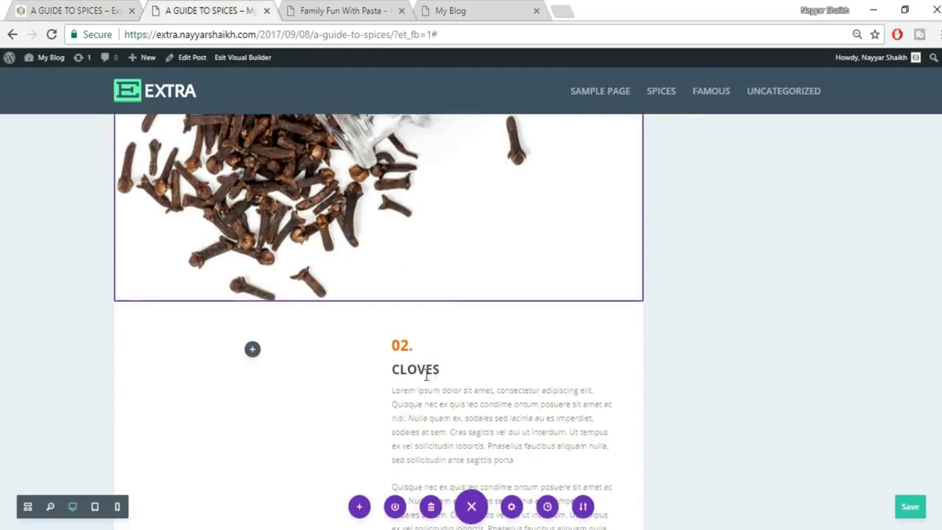
scroll(437, 353, down, 2)
scroll(479, 309, up, 1)
click(488, 292)
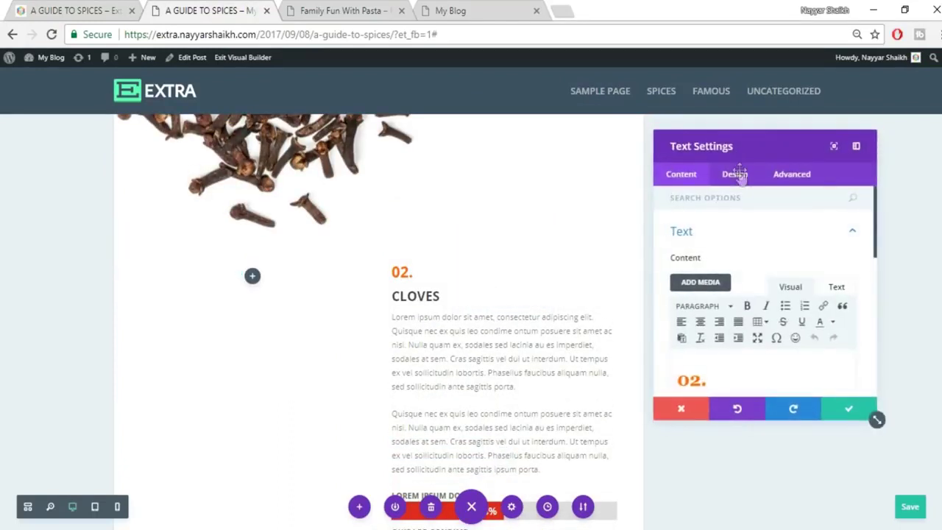
click(736, 174)
scroll(750, 323, down, 1)
click(743, 344)
scroll(742, 336, down, 2)
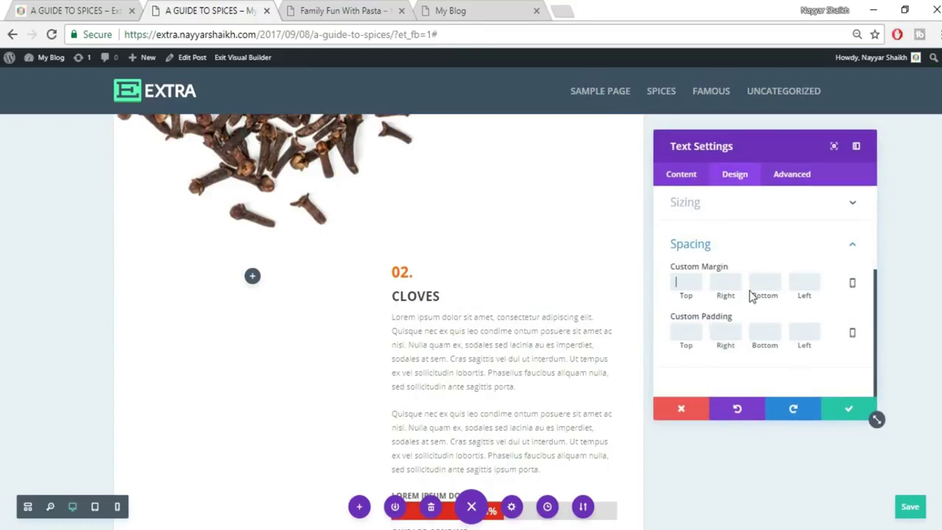
text(00)
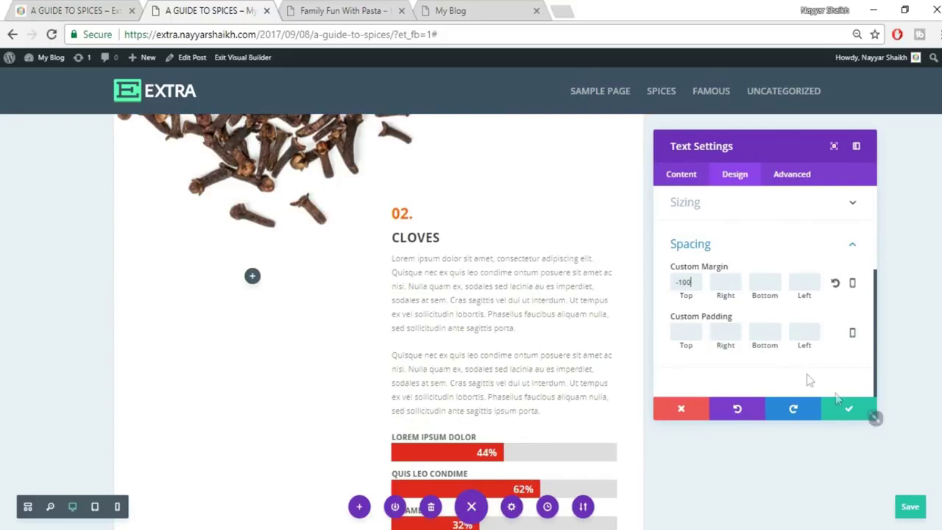
click(850, 409)
Compare the builder's lower sections with the live post's following sections.
scroll(850, 412, down, 5)
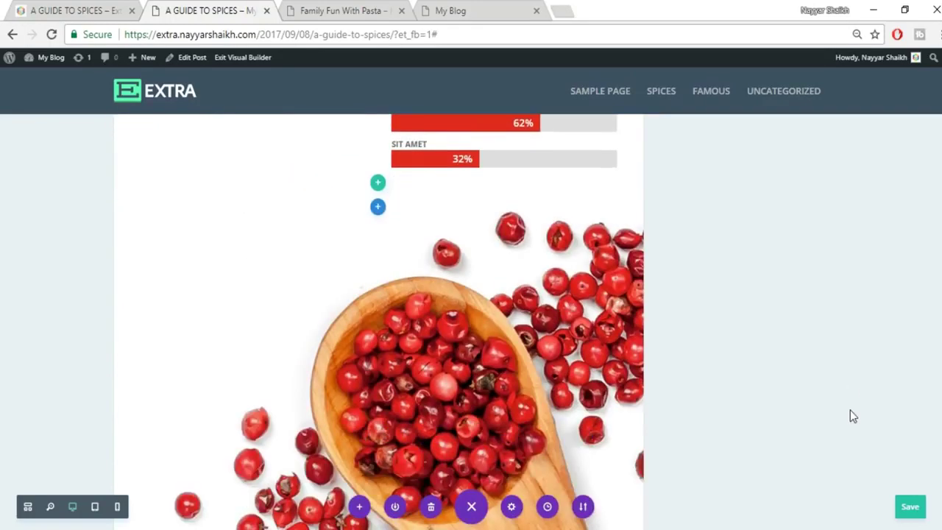
scroll(849, 417, down, 1)
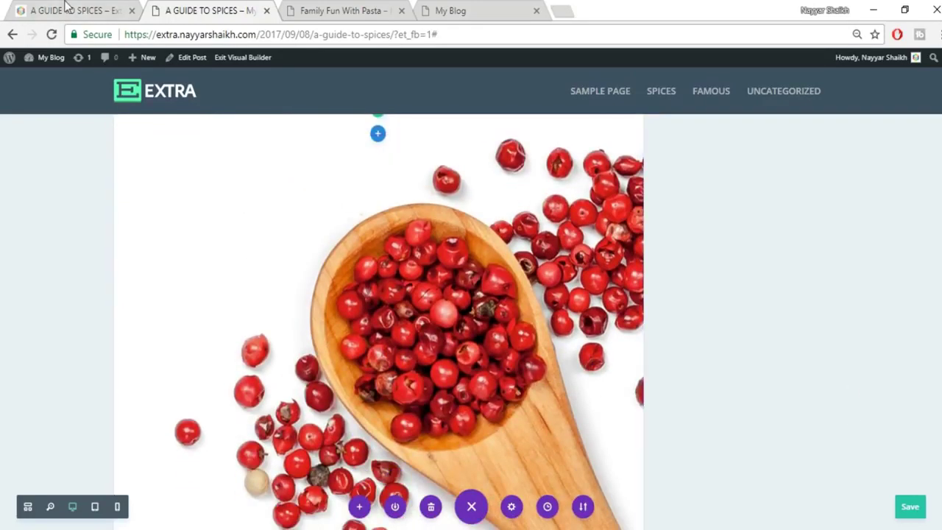
click(65, 9)
scroll(635, 328, down, 10)
scroll(638, 339, up, 1)
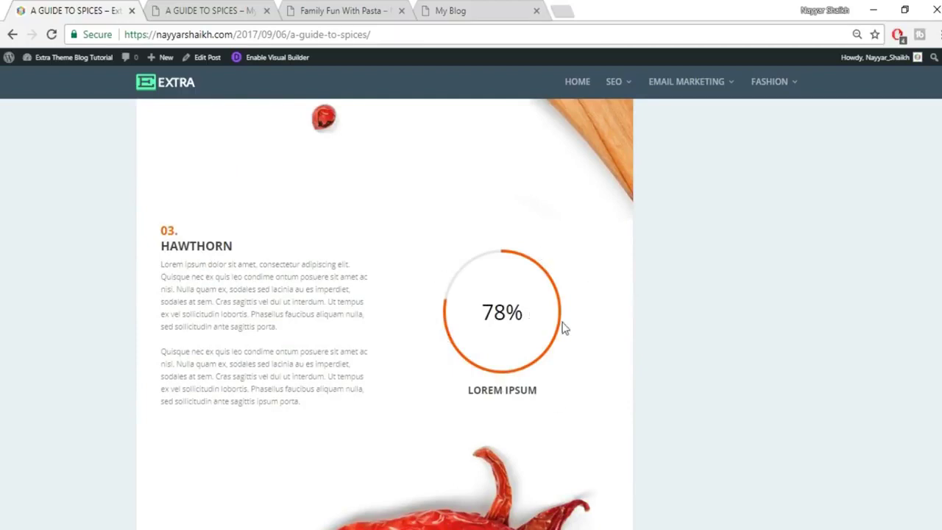
click(212, 12)
scroll(616, 324, down, 5)
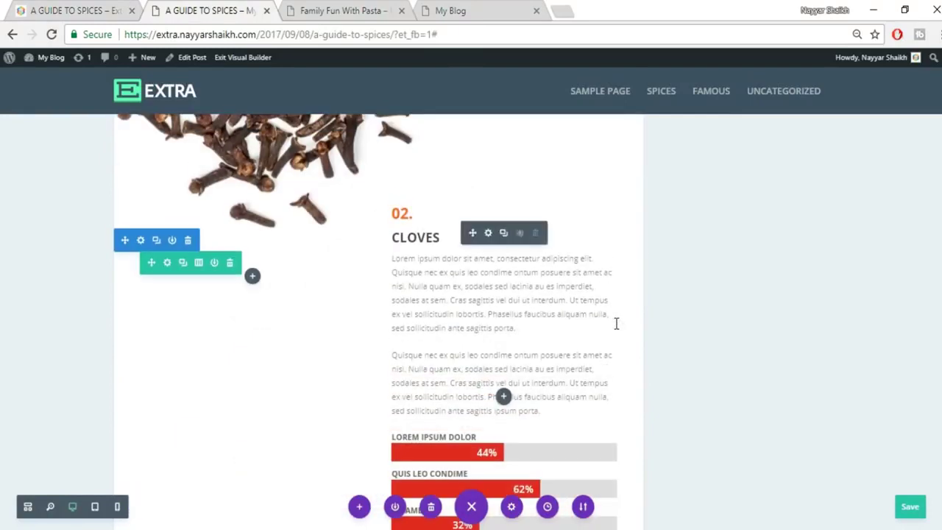
Duplicate the Cloves text module and add a regular two-column section below the peppercorn image.
click(504, 232)
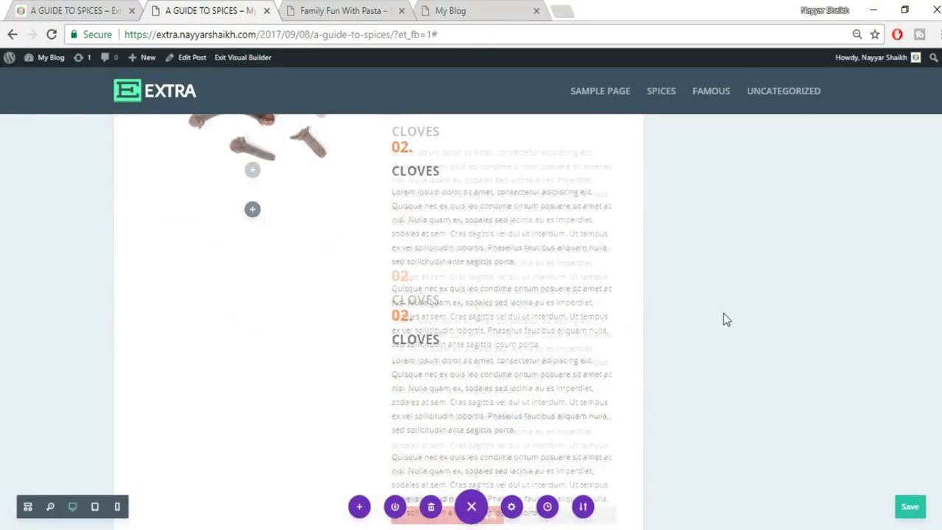
scroll(712, 304, down, 10)
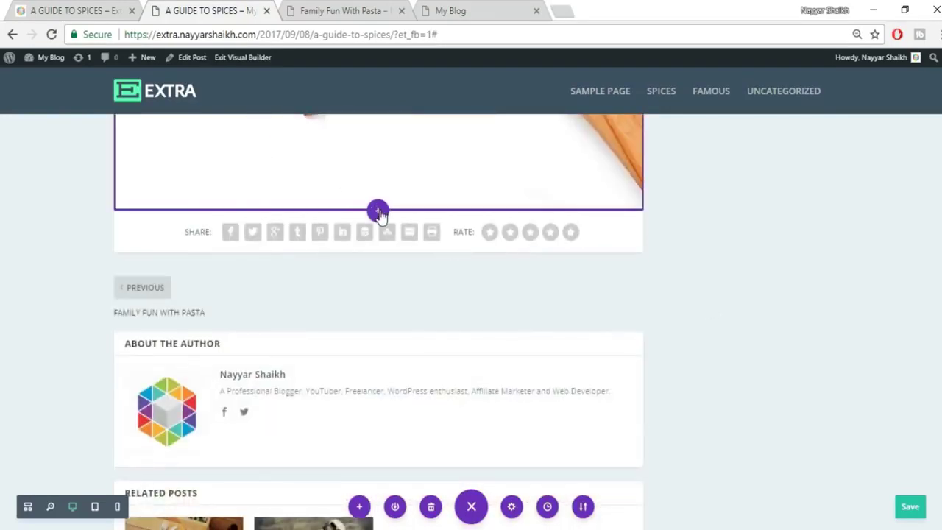
click(377, 212)
click(320, 172)
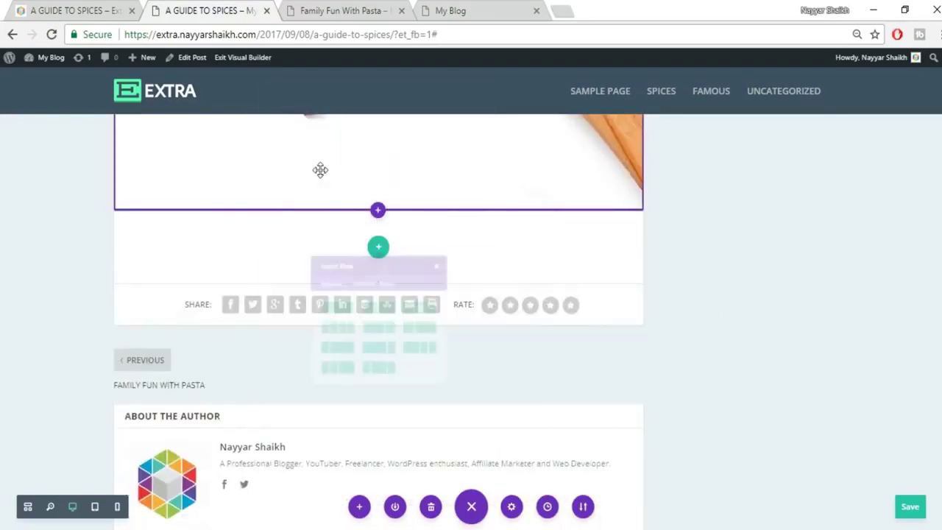
click(374, 340)
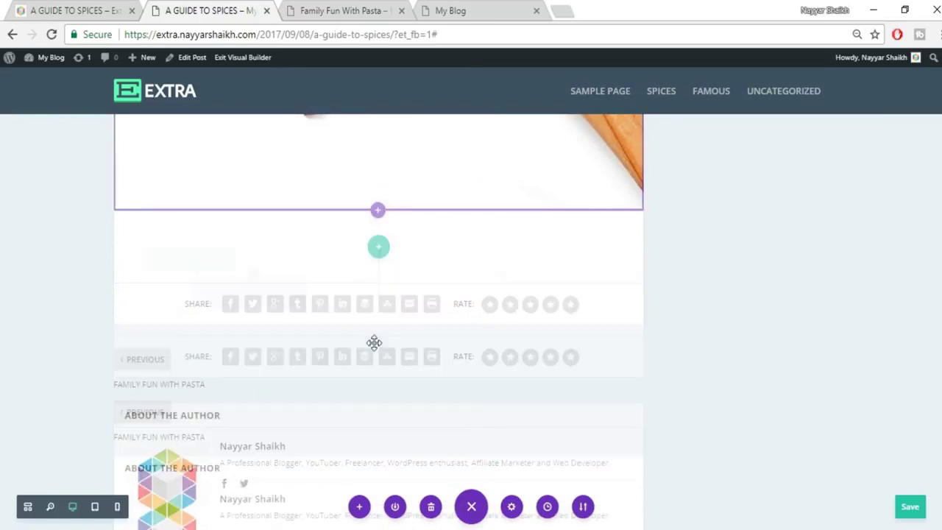
click(343, 294)
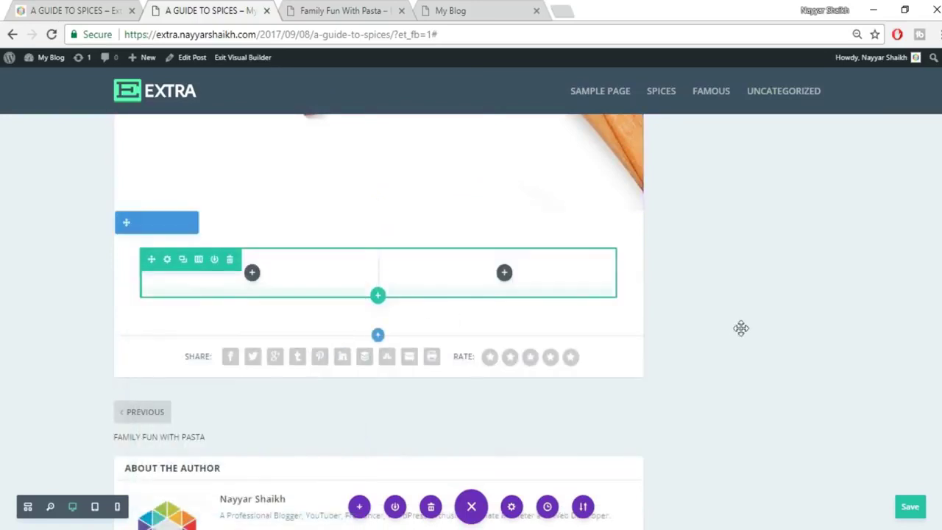
scroll(741, 331, up, 1)
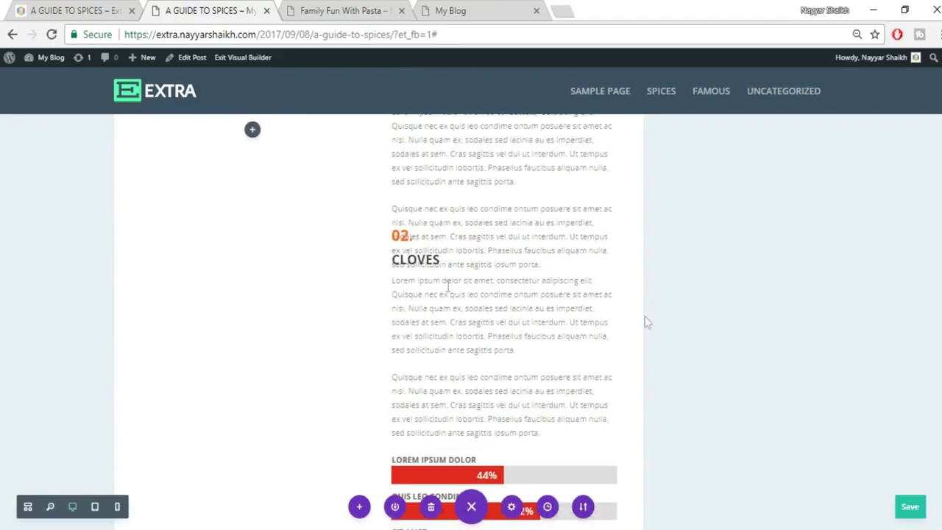
scroll(470, 309, down, 5)
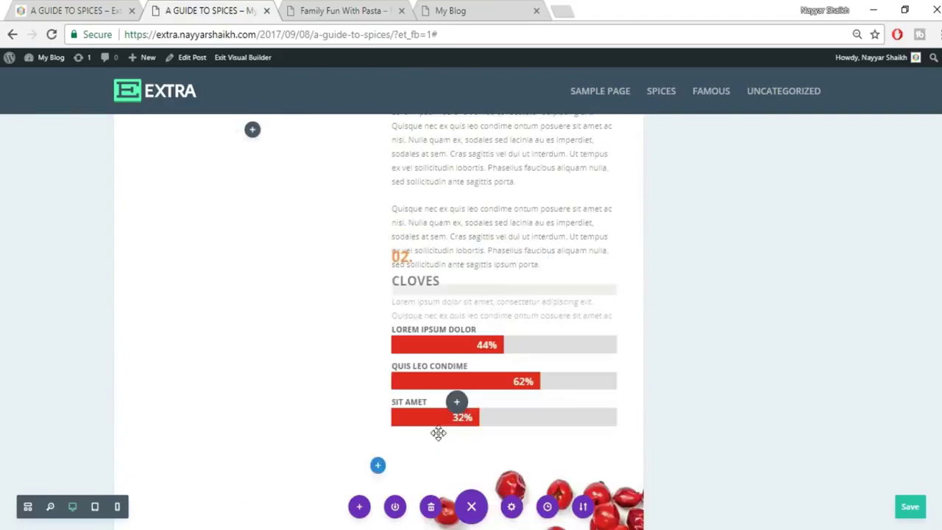
scroll(469, 309, down, 3)
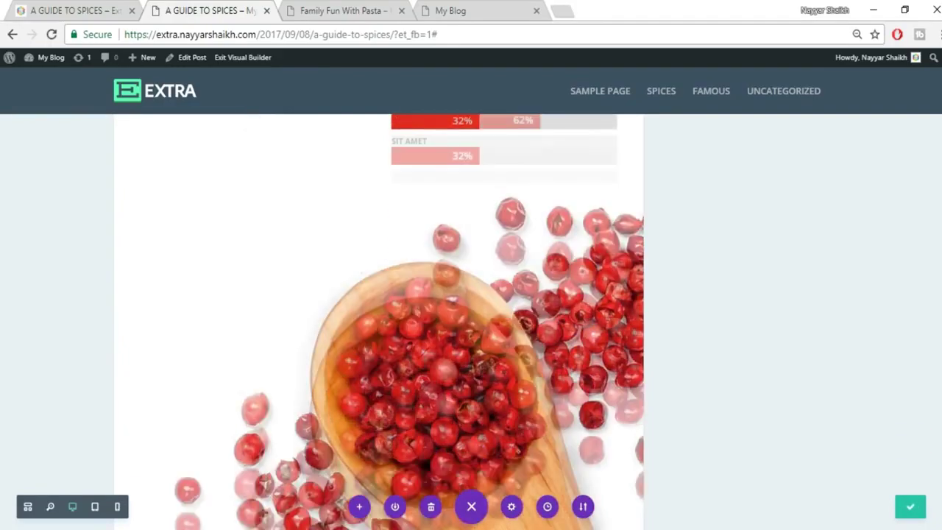
scroll(309, 323, down, 4)
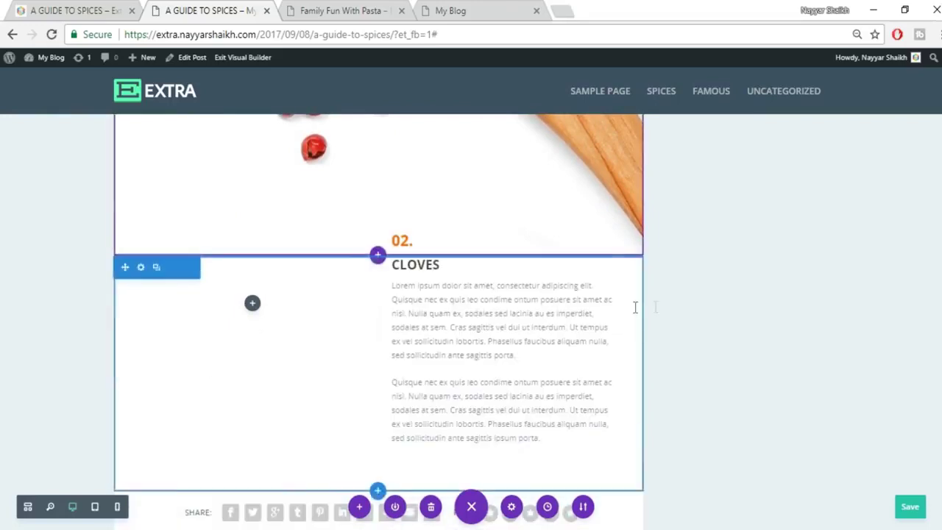
Clear the copied text's -100px top margin and move it into the left column.
mouse_move(452, 273)
click(489, 259)
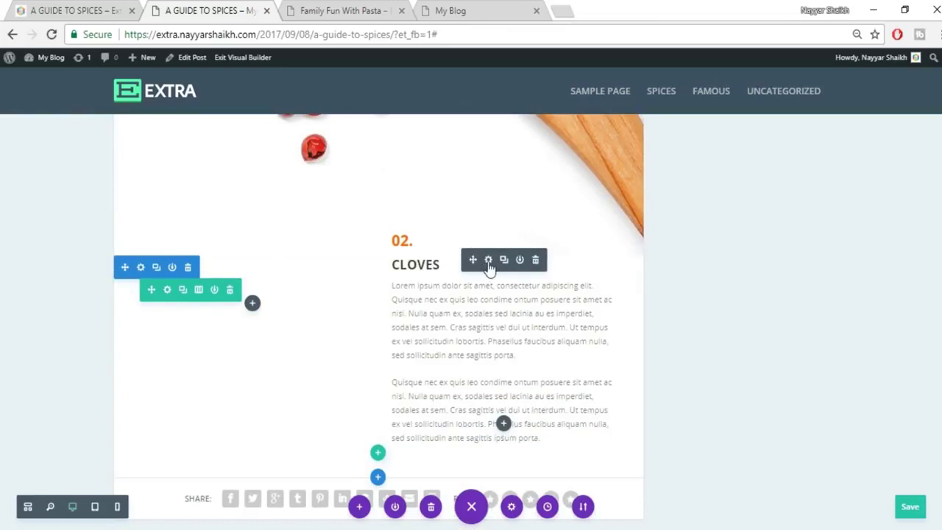
click(488, 260)
click(734, 176)
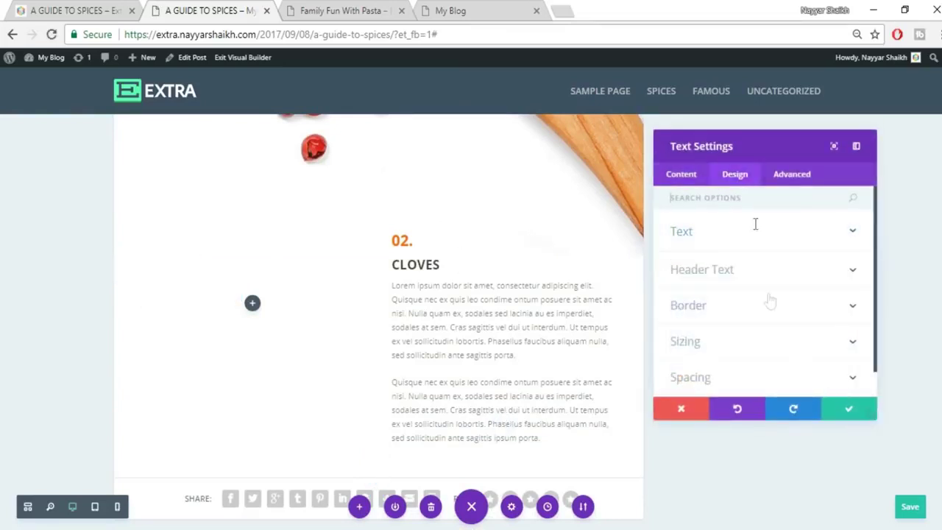
scroll(765, 341, down, 1)
click(717, 351)
drag(699, 281, 659, 288)
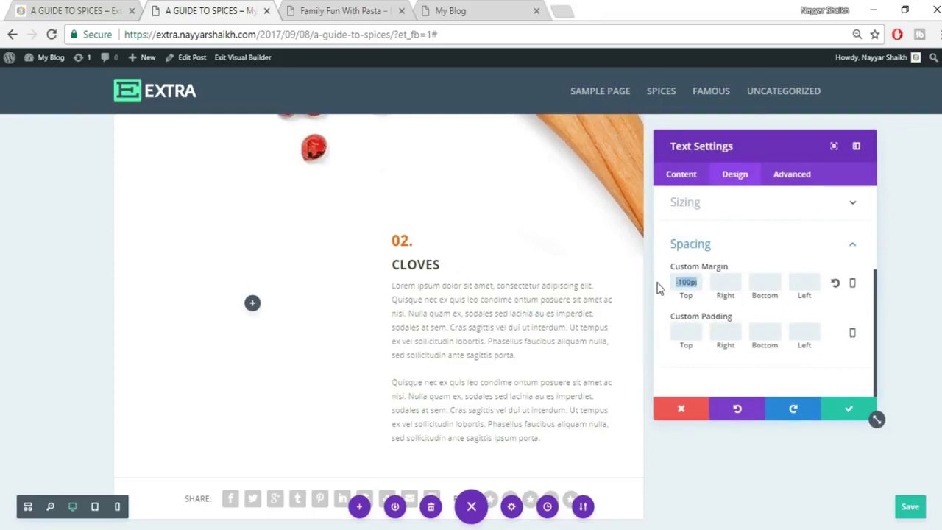
key(BackSpace)
click(846, 410)
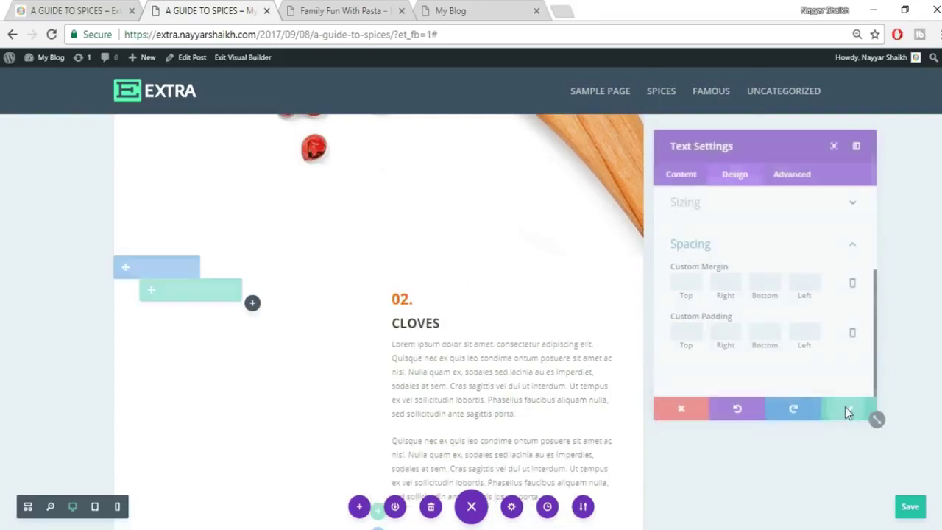
drag(456, 318, 442, 330)
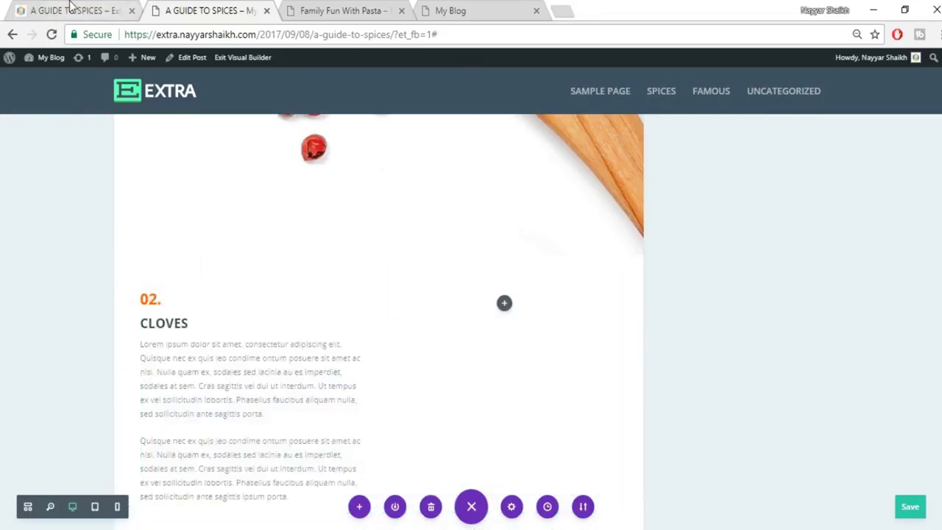
Retitle the copied text 03. HAWTHORN, using the heading copied from the reference post.
click(72, 9)
drag(233, 245, 152, 249)
key(ctrl+c)
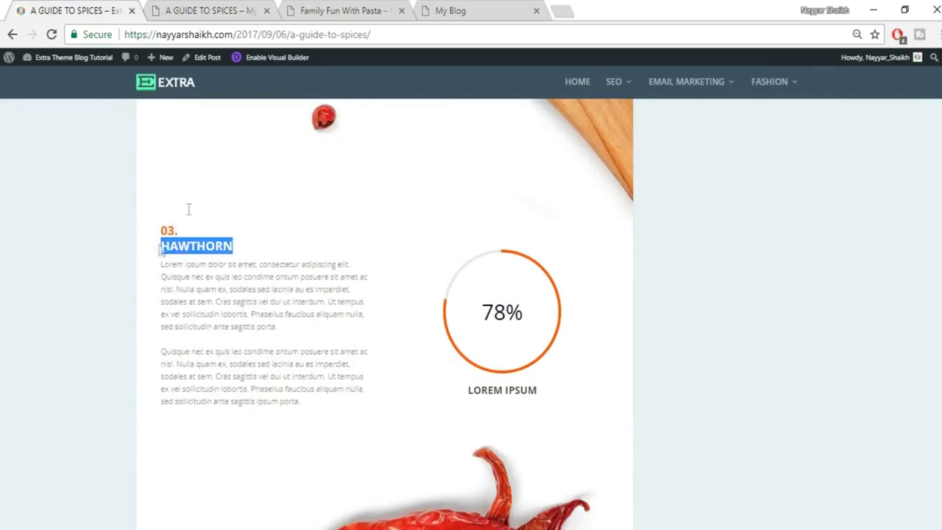
click(149, 8)
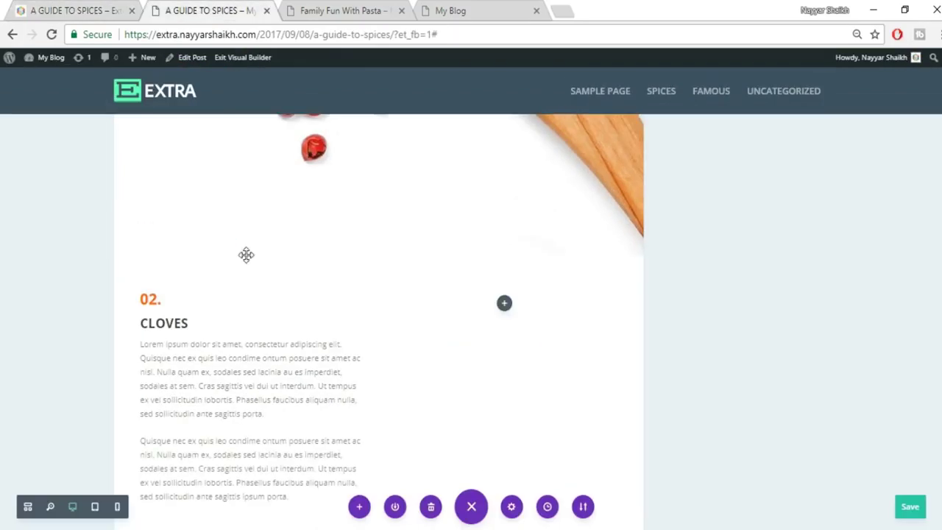
click(151, 302)
double_click(156, 299)
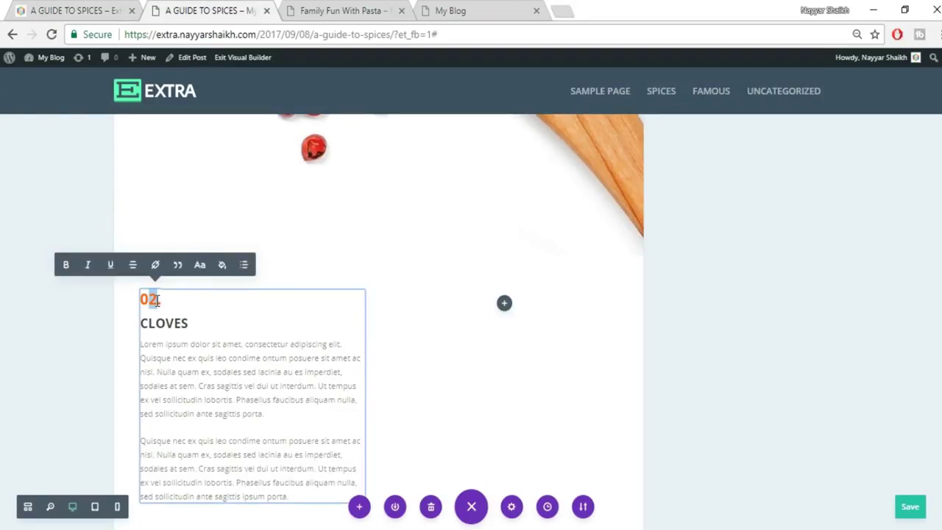
double_click(150, 323)
key(ctrl+v)
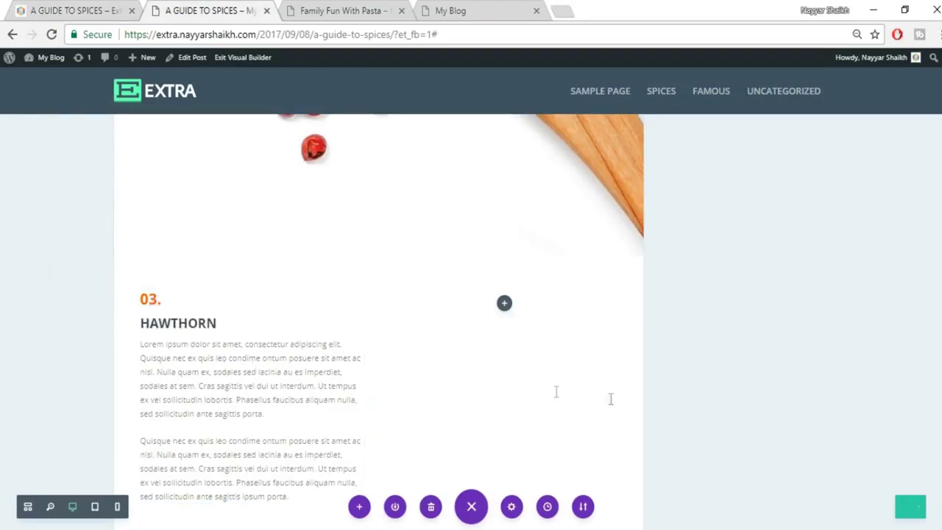
click(83, 9)
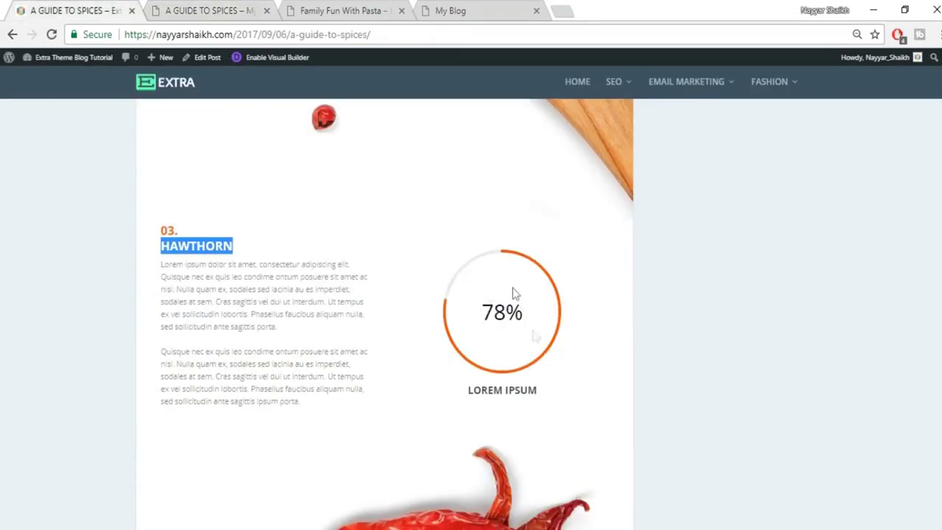
click(195, 9)
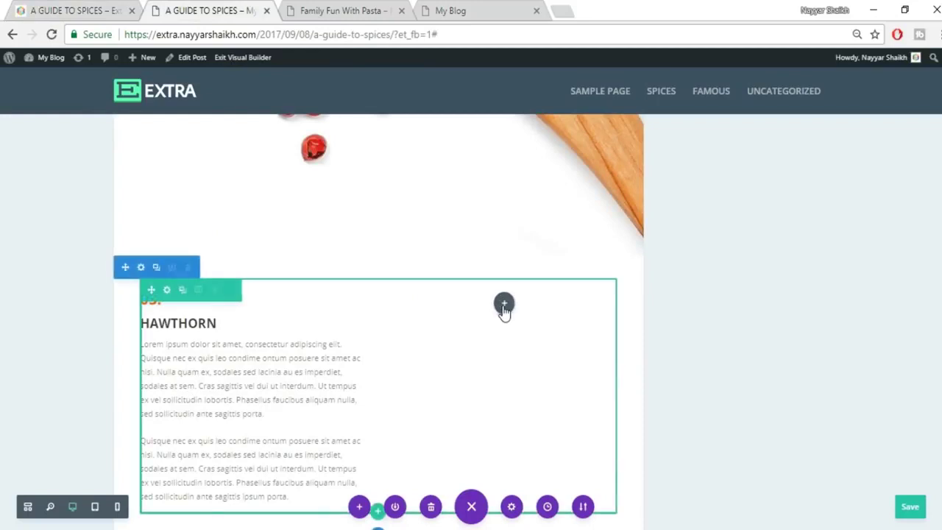
Add a Circle Counter to the right column titled LOREM IPSUM with number 78.
click(504, 304)
text(cir)
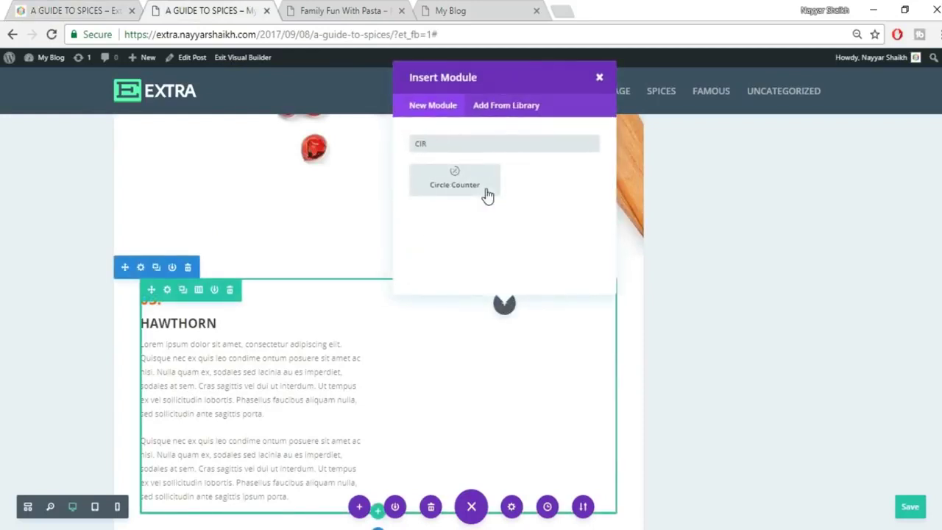
click(487, 193)
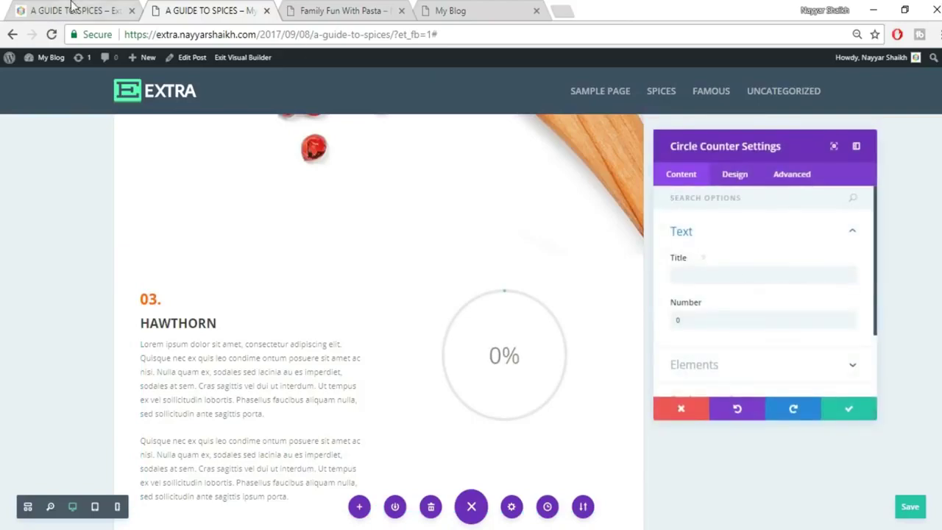
click(71, 9)
drag(466, 395, 570, 397)
key(ctrl+c)
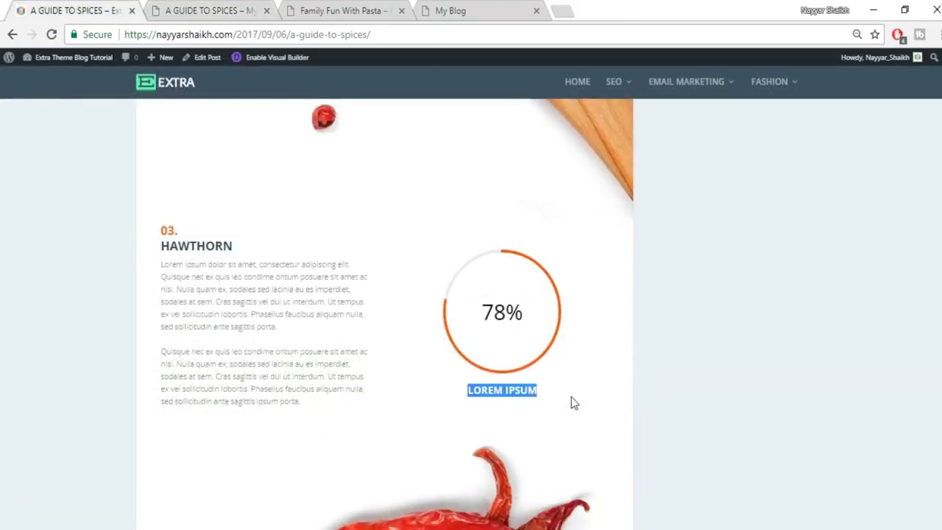
click(184, 9)
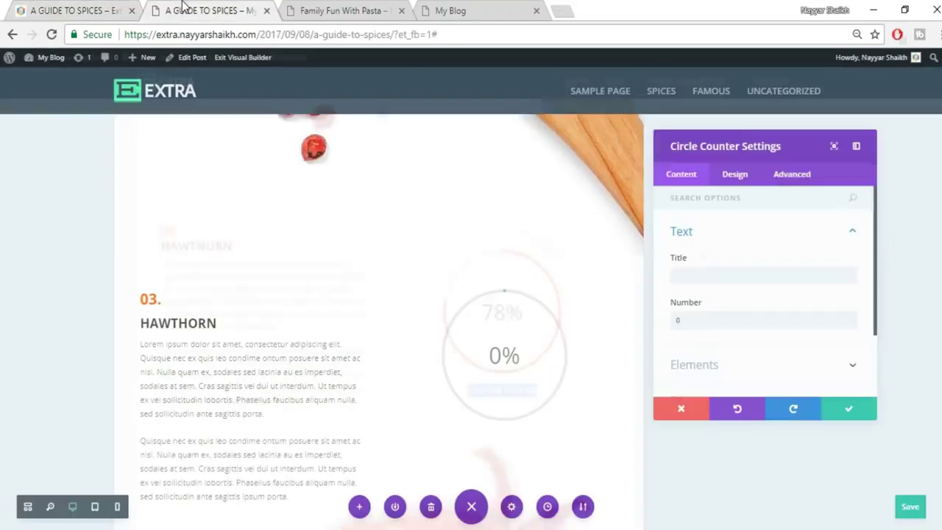
click(729, 275)
key(ctrl+v)
click(729, 320)
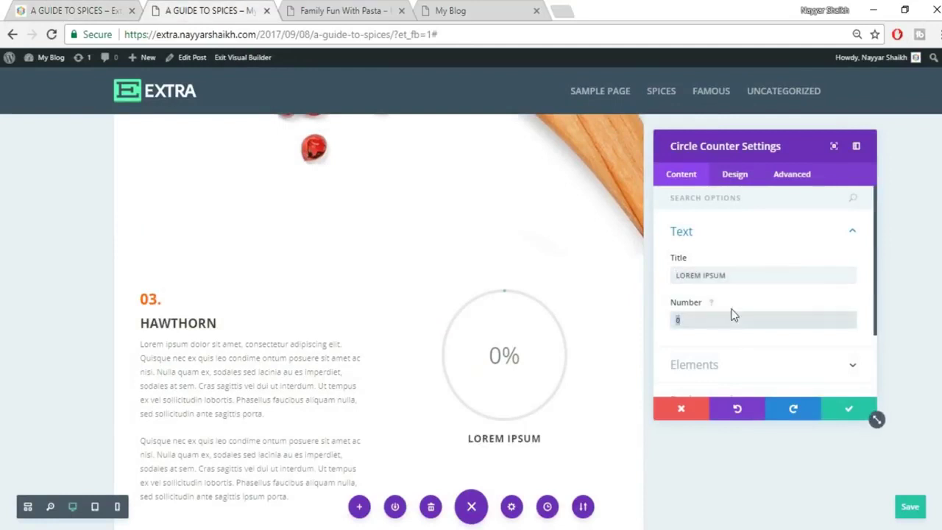
text(78)
Make the circle counter's bar red and save its settings.
scroll(683, 316, down, 3)
click(684, 313)
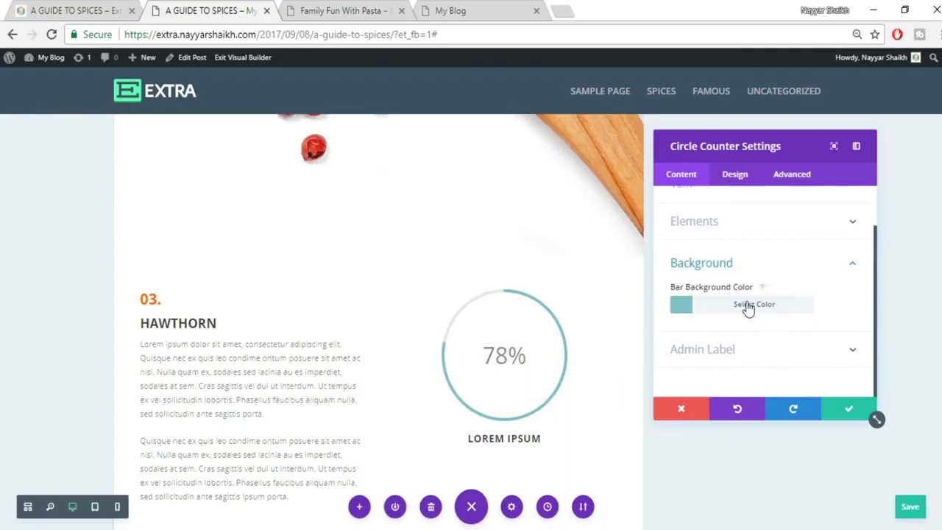
click(747, 305)
scroll(735, 309, down, 2)
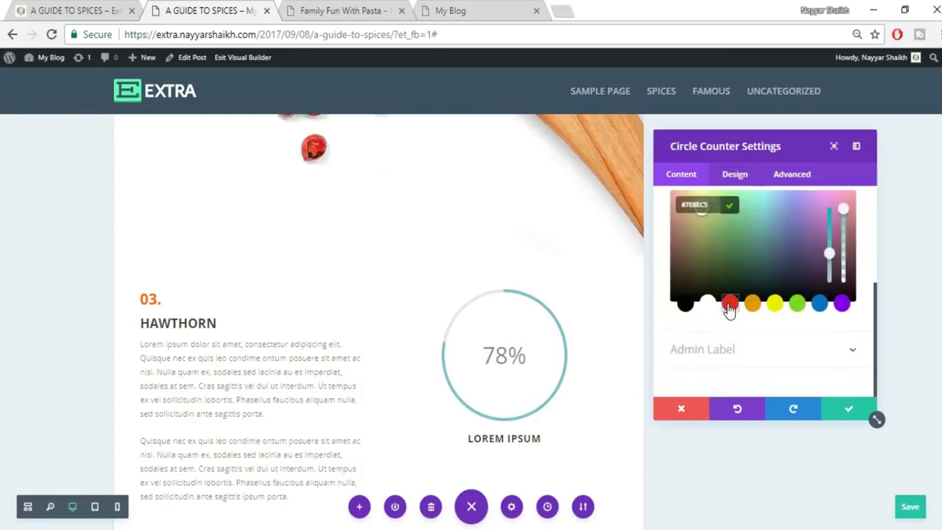
click(729, 305)
click(734, 174)
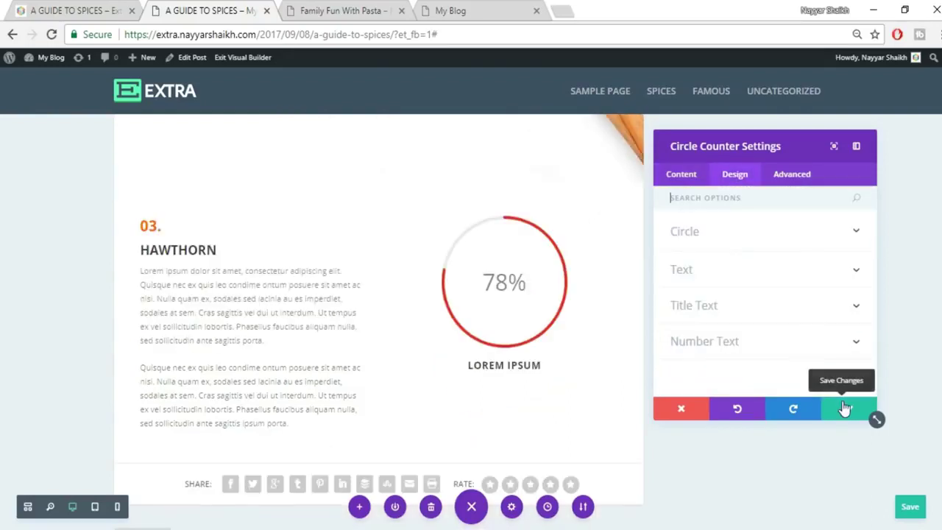
click(845, 409)
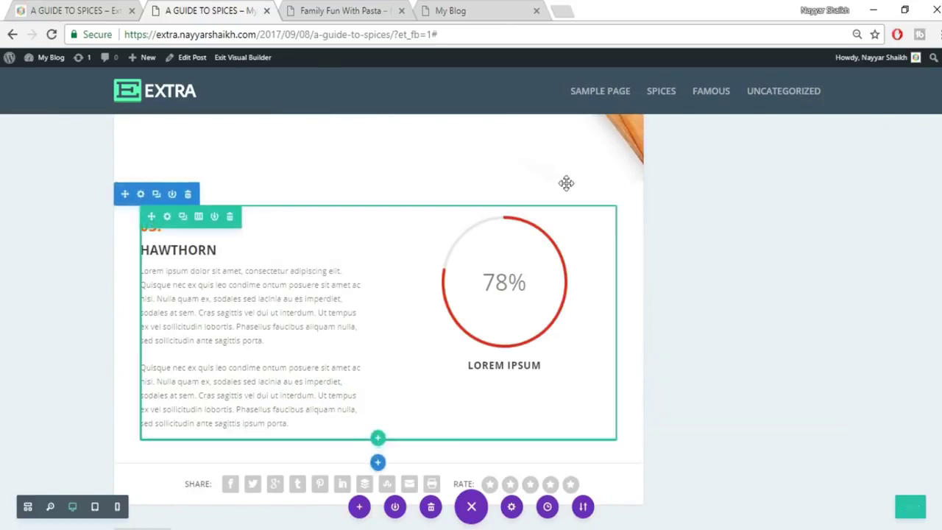
Insert a Fullwidth section with a Fullwidth Image module below the HAWTHORN section.
click(73, 10)
scroll(822, 317, down, 4)
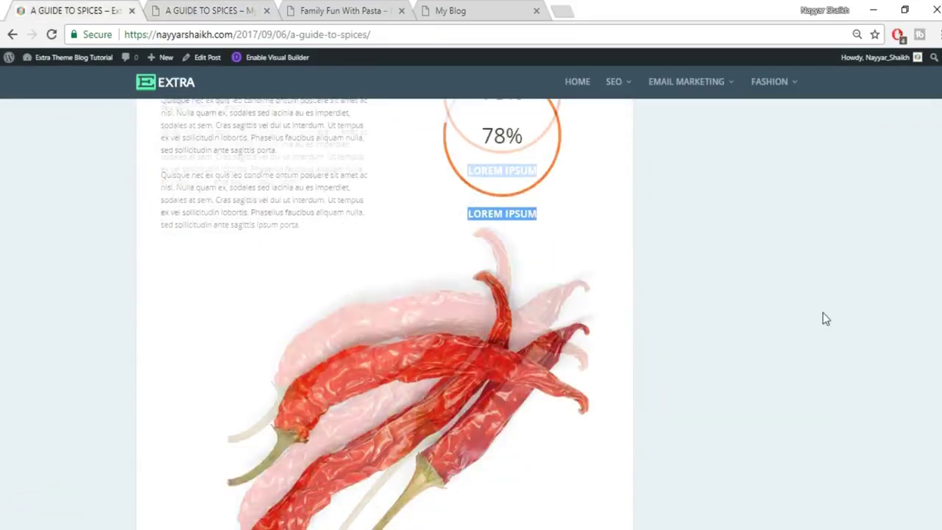
click(212, 9)
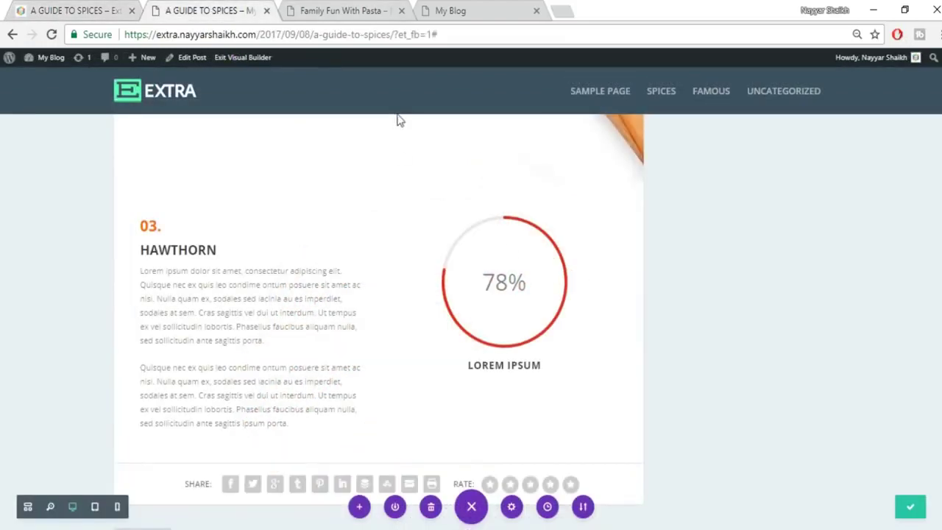
scroll(541, 298, down, 2)
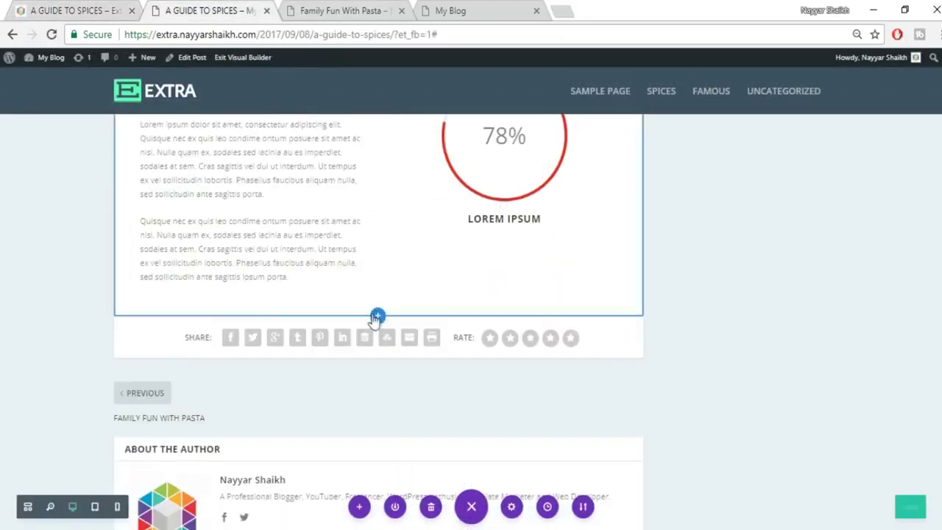
click(377, 317)
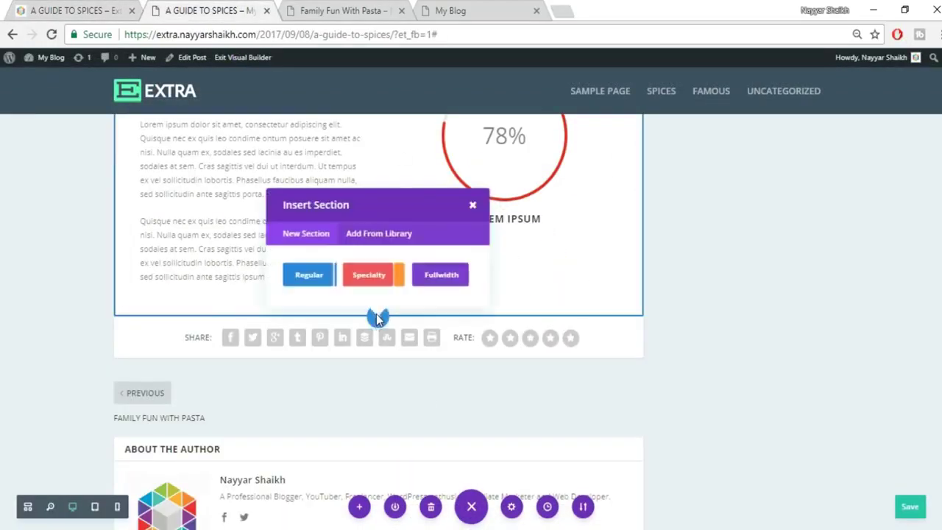
click(427, 276)
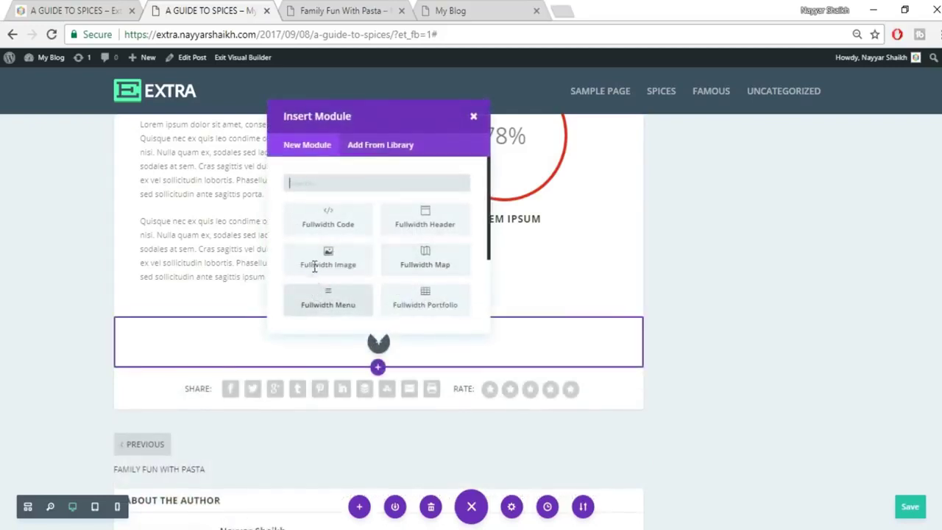
click(314, 267)
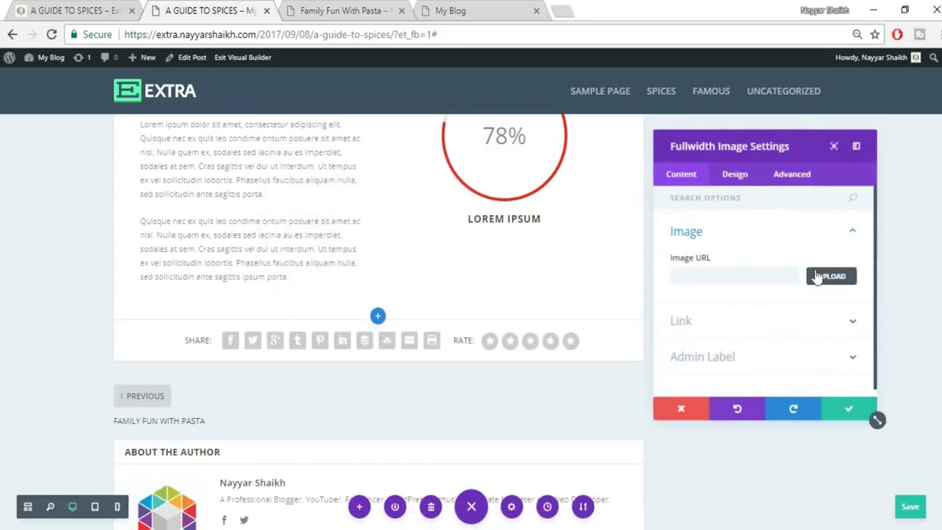
Upload 054.jpg as the module's image and save the module.
click(830, 276)
click(142, 103)
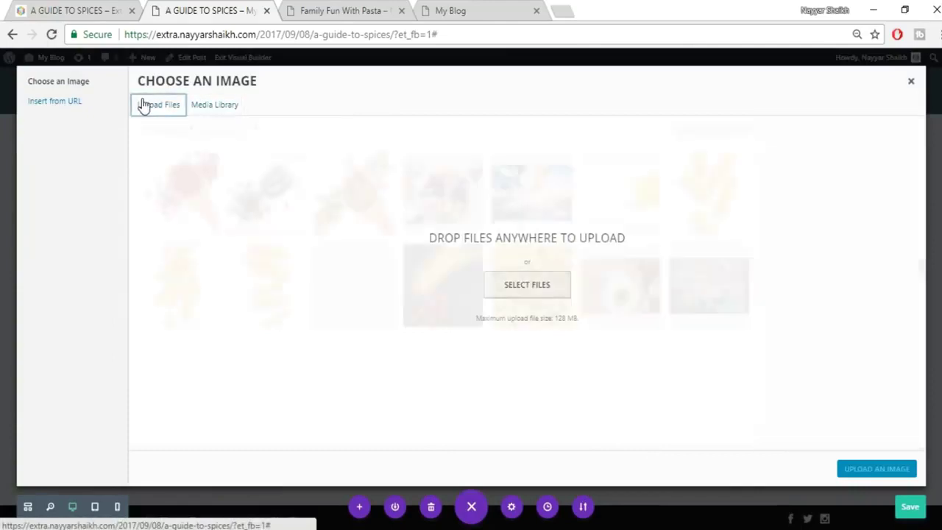
click(527, 287)
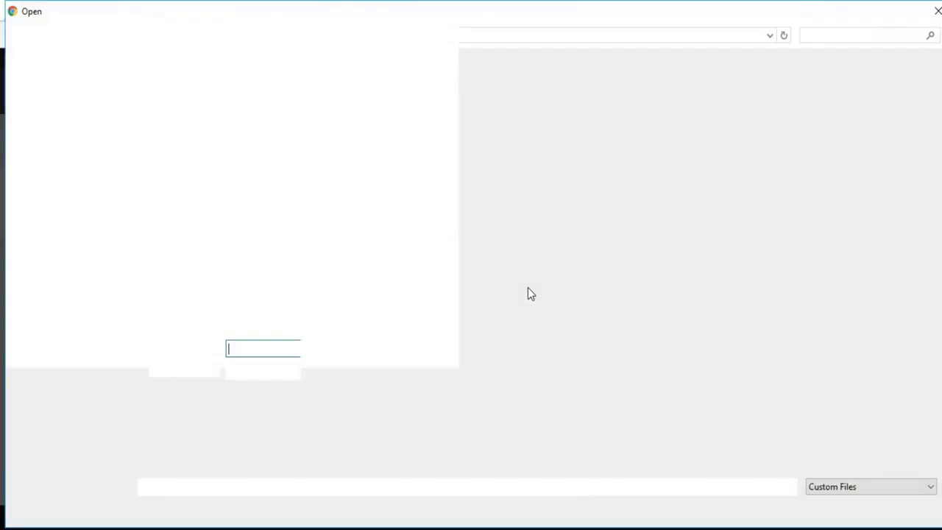
click(508, 210)
click(835, 508)
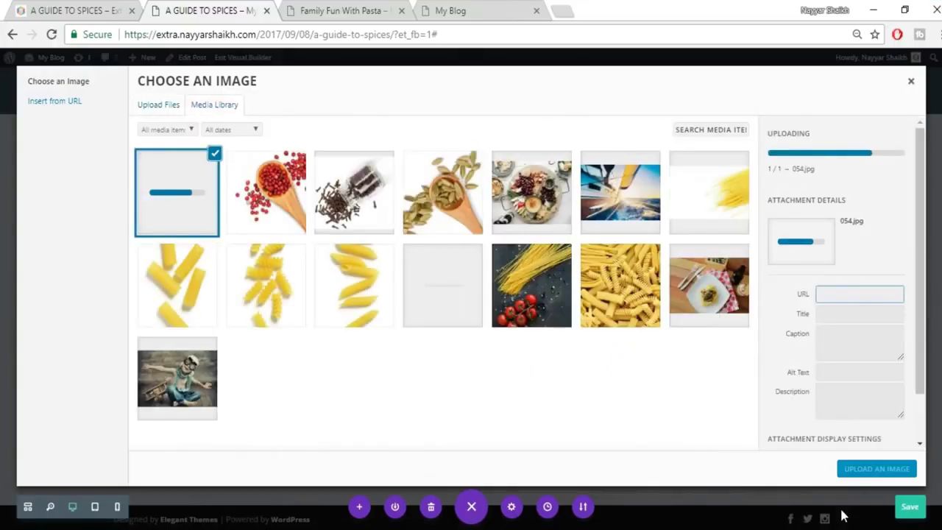
click(867, 469)
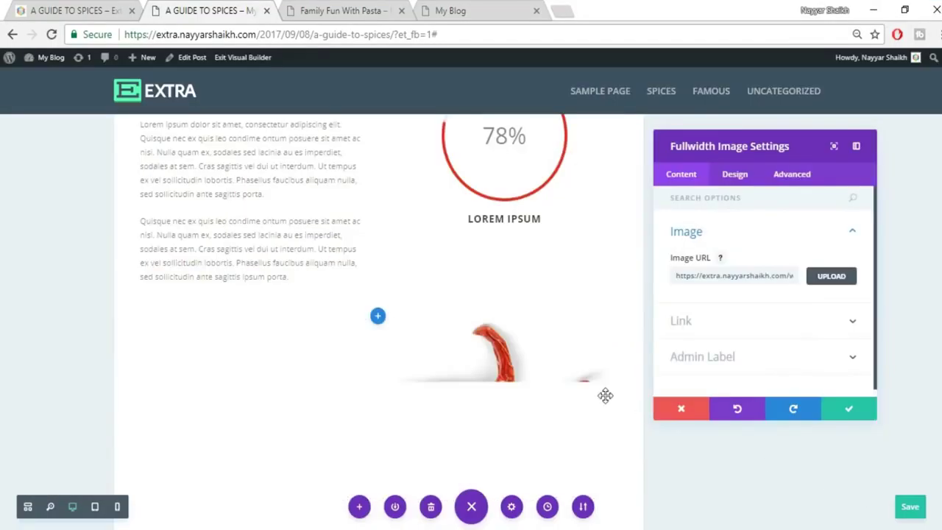
scroll(605, 395, down, 3)
click(850, 412)
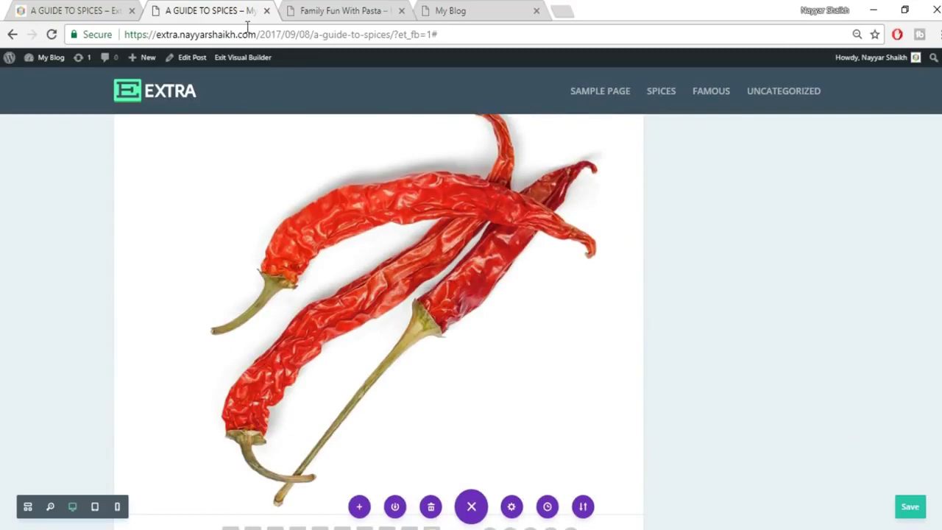
click(73, 11)
scroll(826, 354, down, 4)
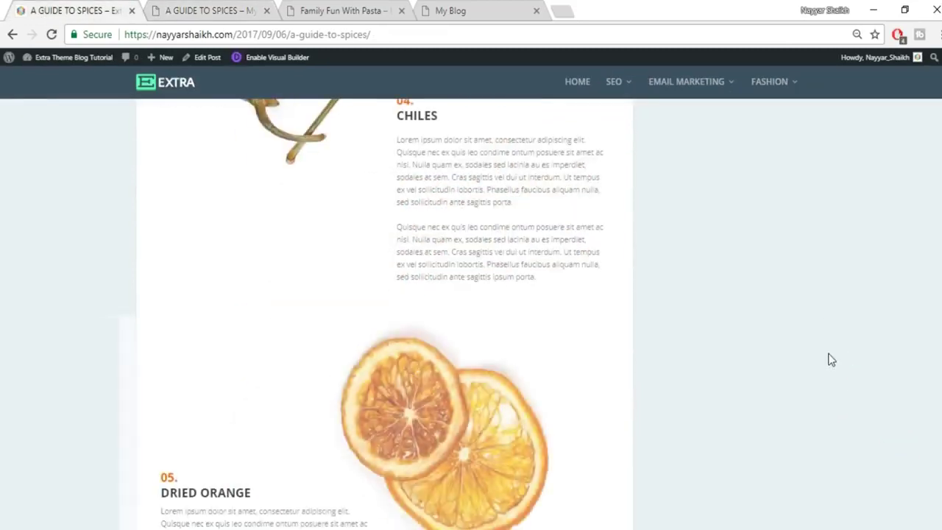
Add a new section with a two-column row beneath the chili image.
scroll(604, 311, up, 1)
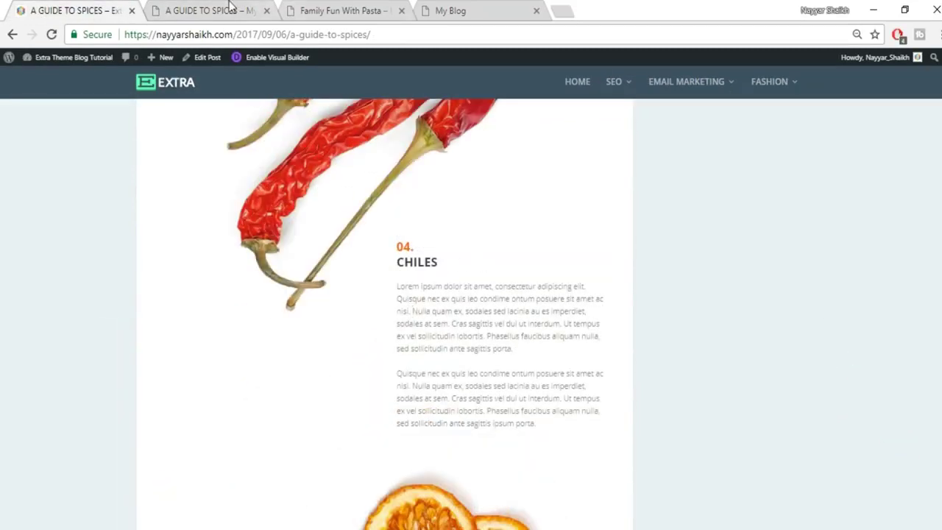
click(231, 6)
scroll(536, 334, up, 5)
mouse_move(195, 256)
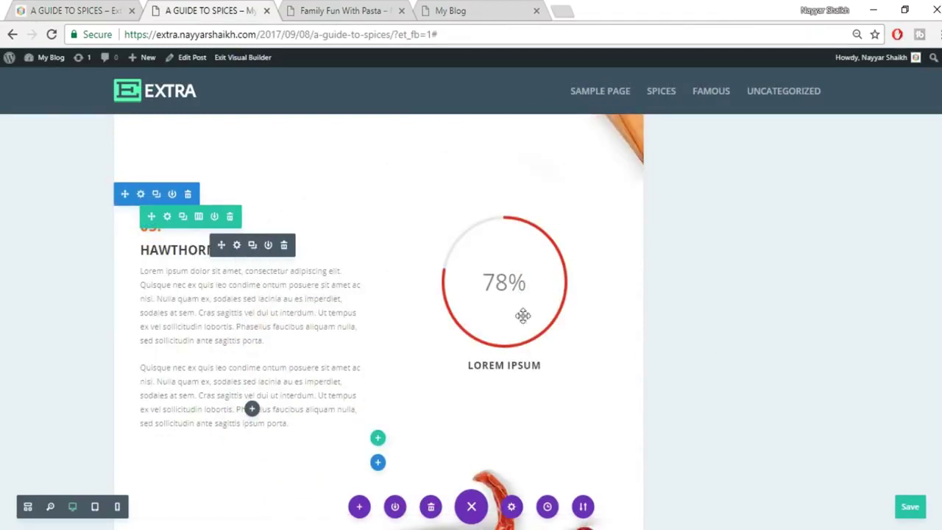
scroll(624, 361, down, 5)
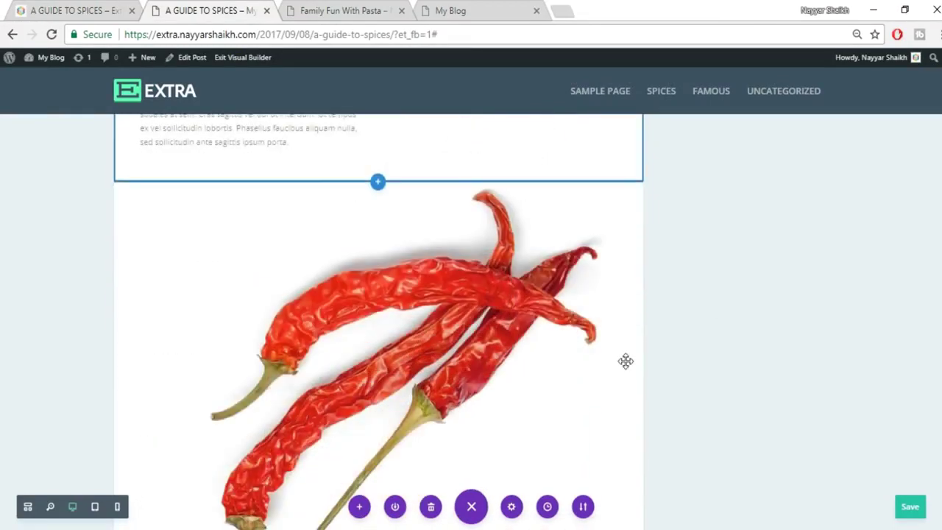
scroll(579, 358, down, 7)
scroll(448, 265, up, 3)
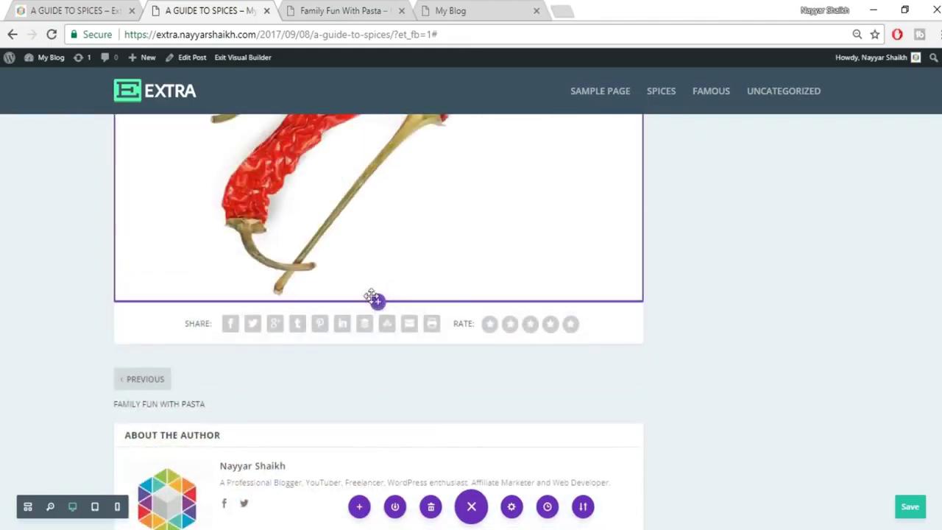
click(377, 301)
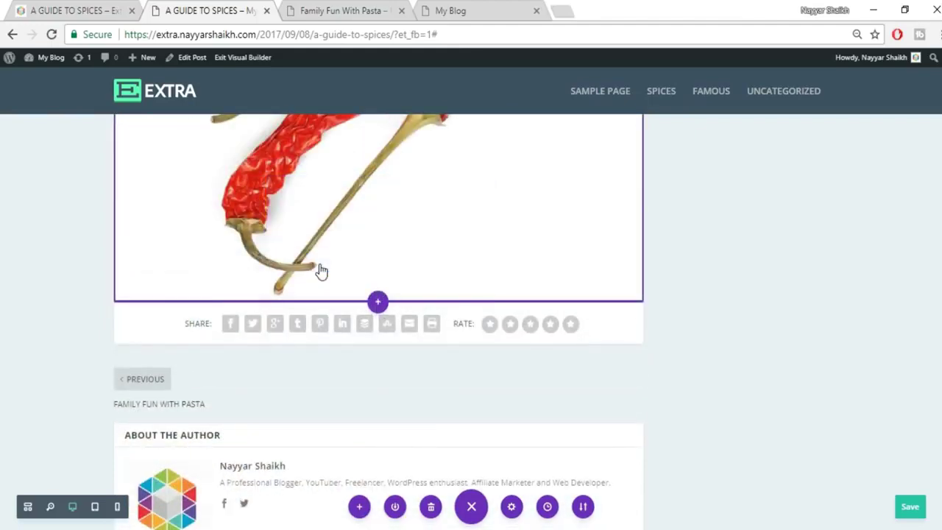
click(374, 204)
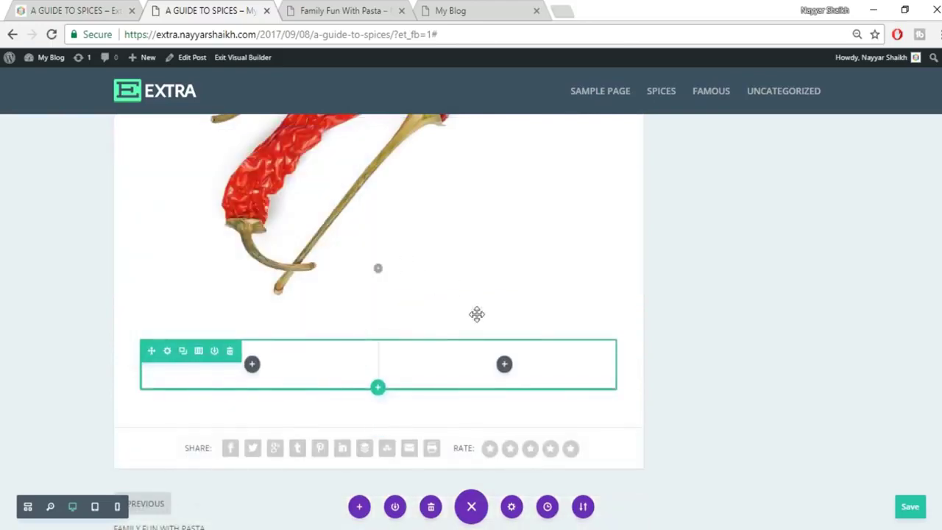
Drag the 03. HAWTHORN text module into the new row's right column.
scroll(476, 314, up, 7)
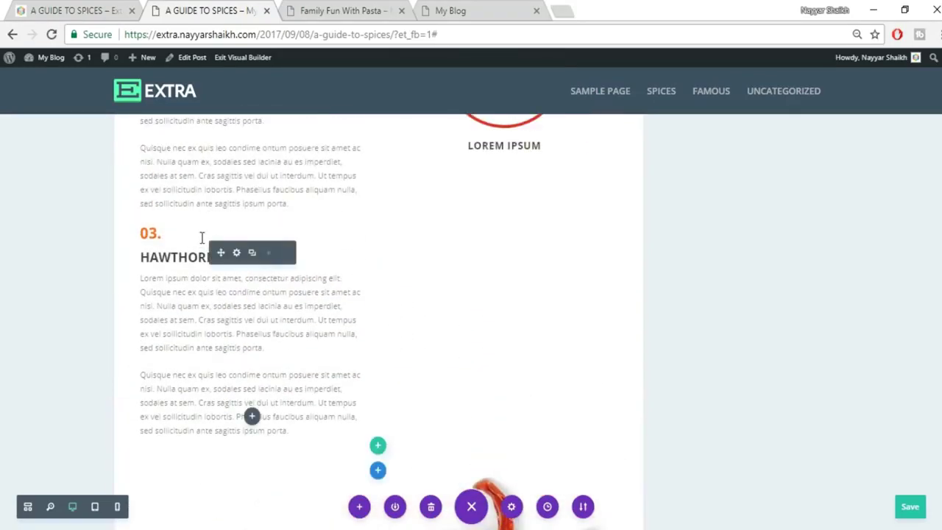
drag(220, 253, 252, 513)
drag(503, 514, 626, 367)
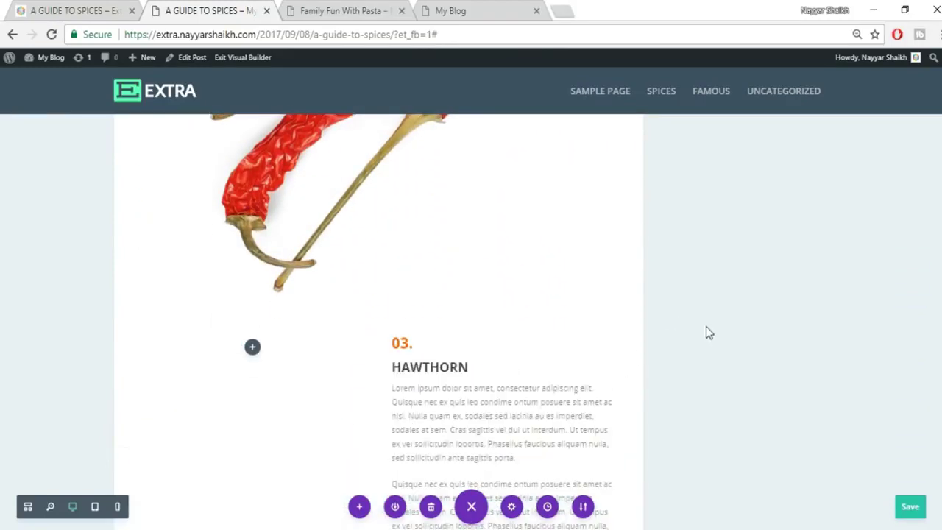
Change the heading number from 03 to 04.
scroll(515, 317, down, 1)
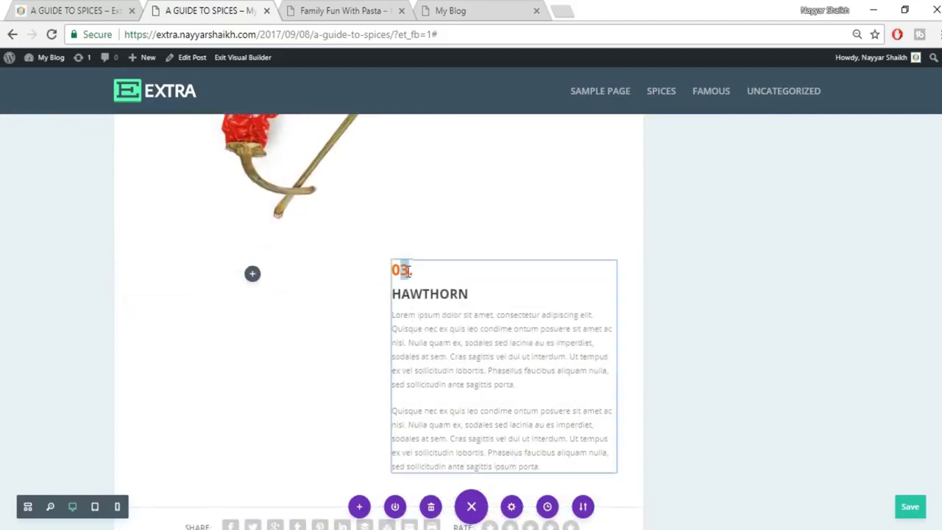
click(409, 258)
text(4)
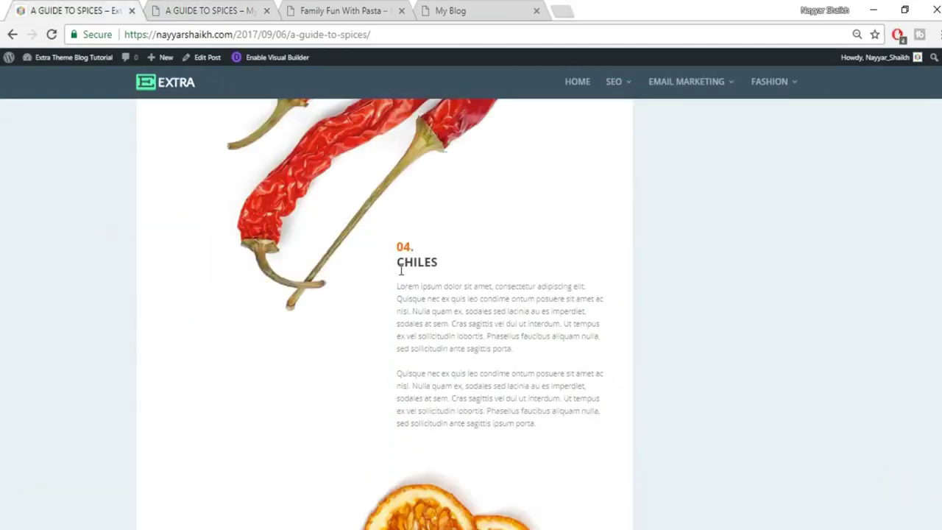
Replace HAWTHORN with CHILES copied from the reference post's heading.
drag(397, 262, 452, 267)
key(ctrl+c)
click(168, 7)
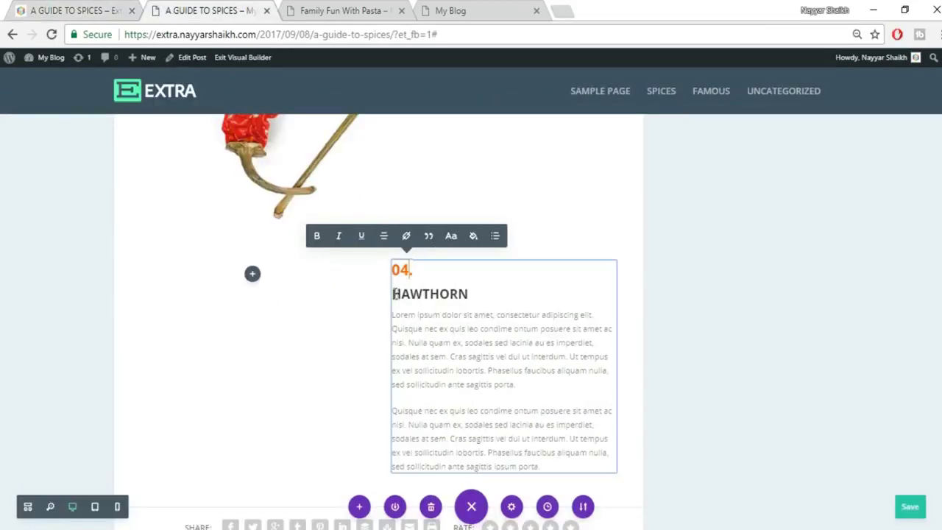
double_click(404, 293)
key(ctrl+v)
click(752, 301)
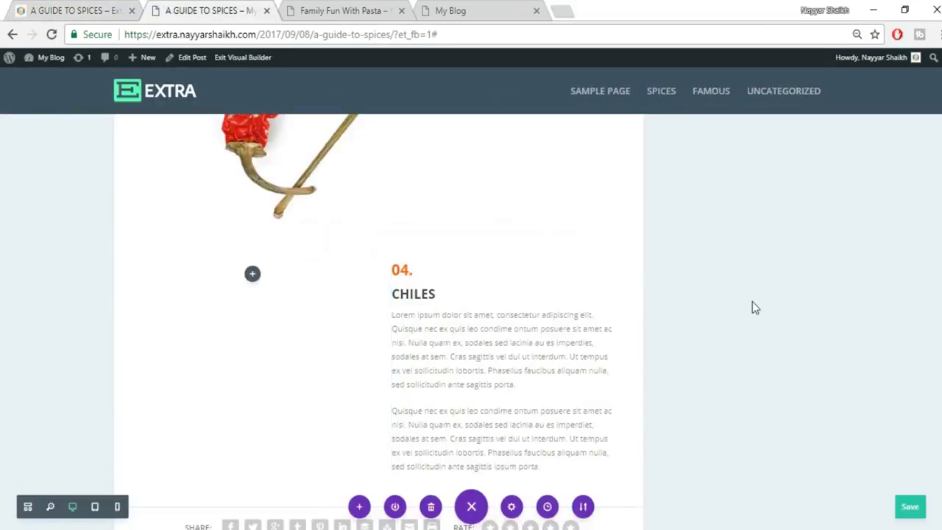
scroll(752, 307, down, 5)
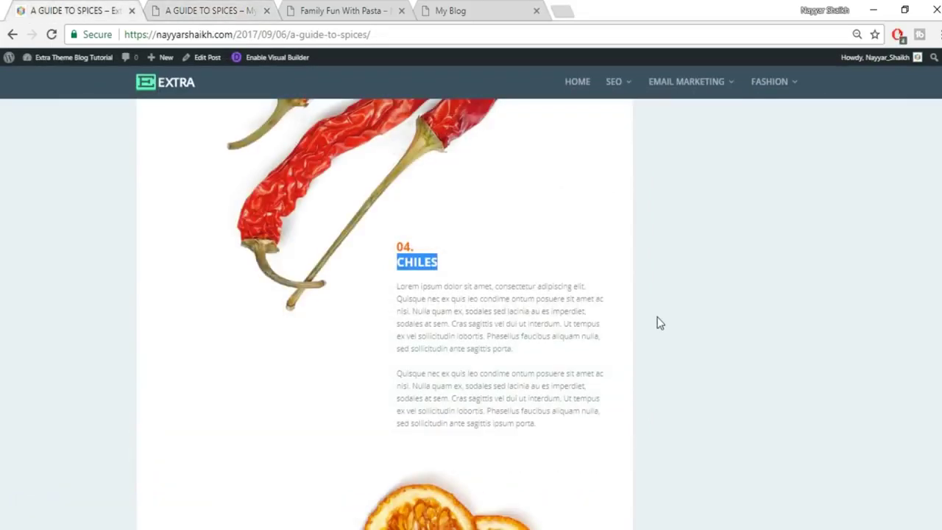
scroll(659, 322, down, 6)
scroll(659, 323, up, 3)
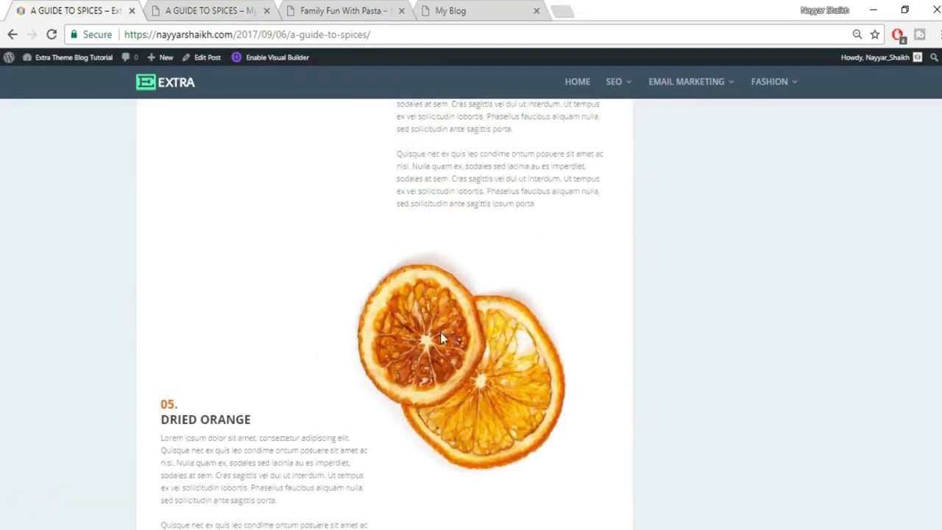
click(173, 9)
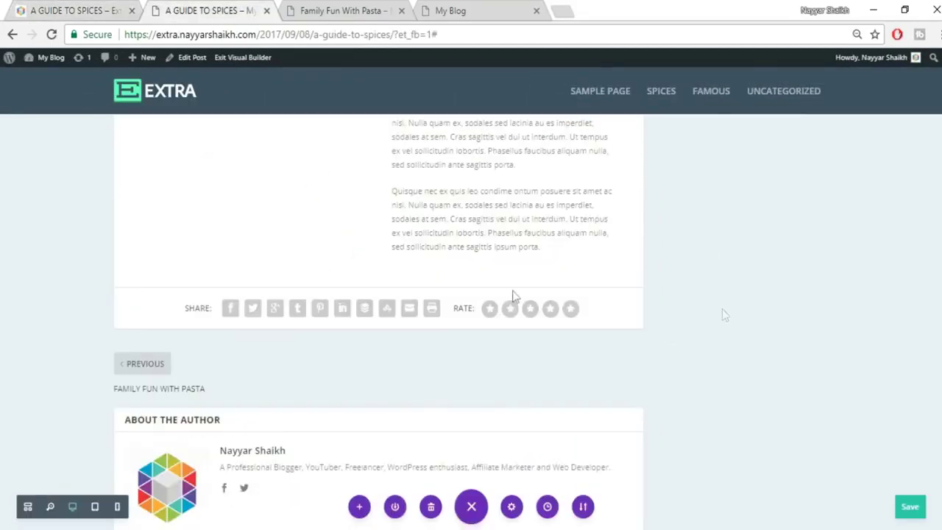
Add a regular section below the chili text, then delete its unwanted empty row.
scroll(390, 221, down, 1)
click(377, 212)
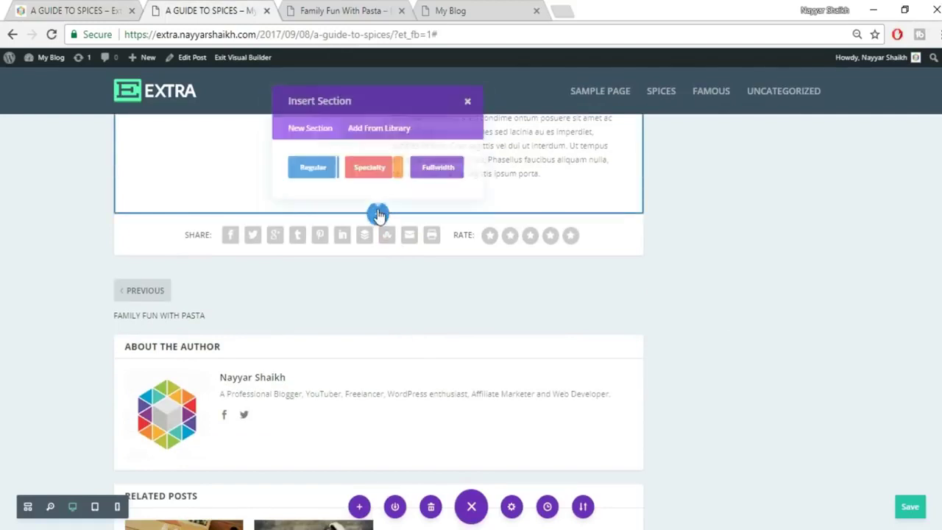
click(309, 172)
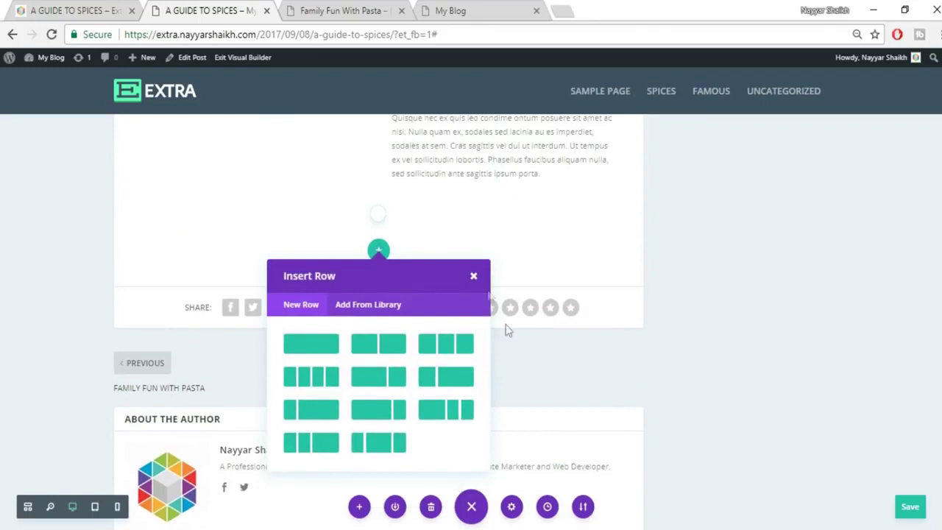
click(474, 277)
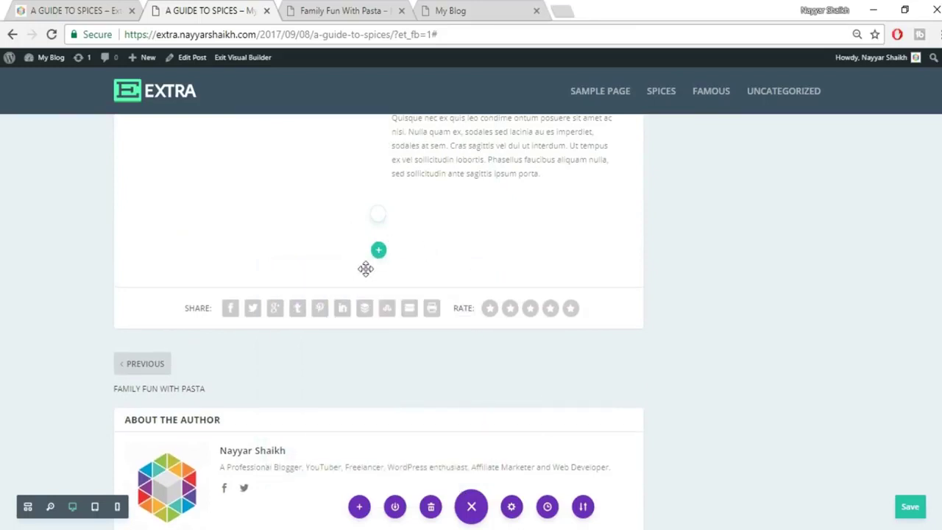
mouse_move(307, 242)
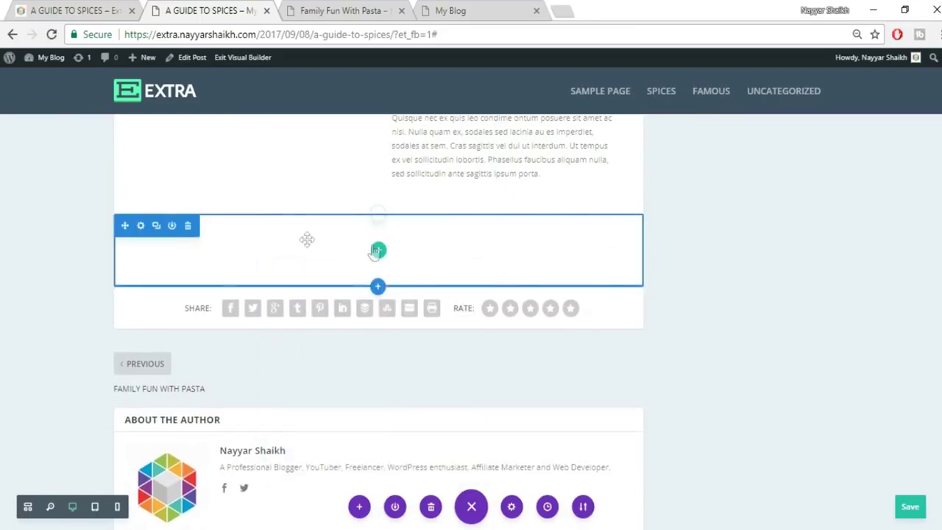
click(187, 225)
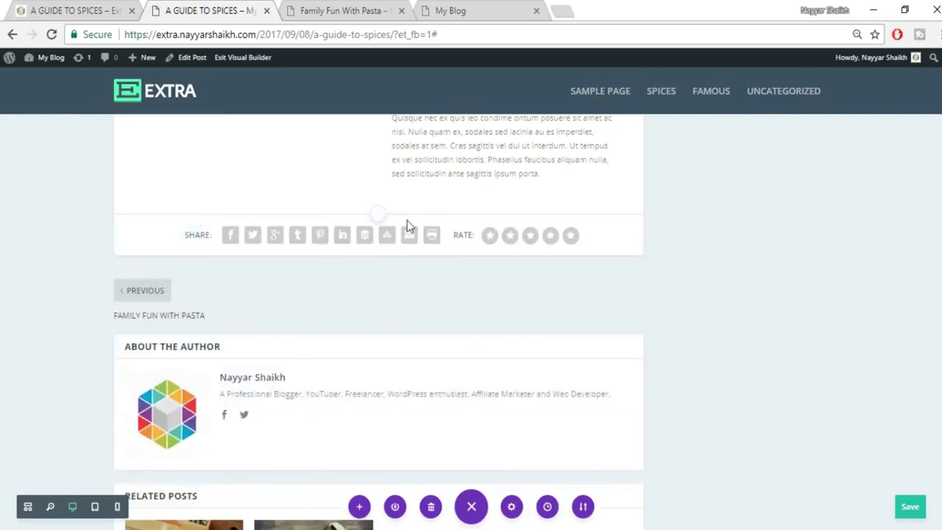
Insert a fullwidth section containing a Fullwidth Image module above the share bar.
click(377, 217)
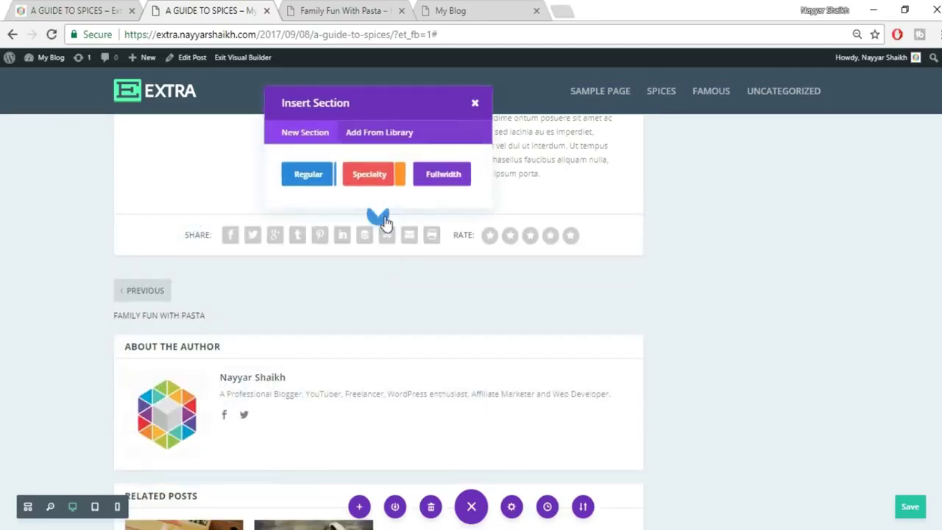
click(434, 174)
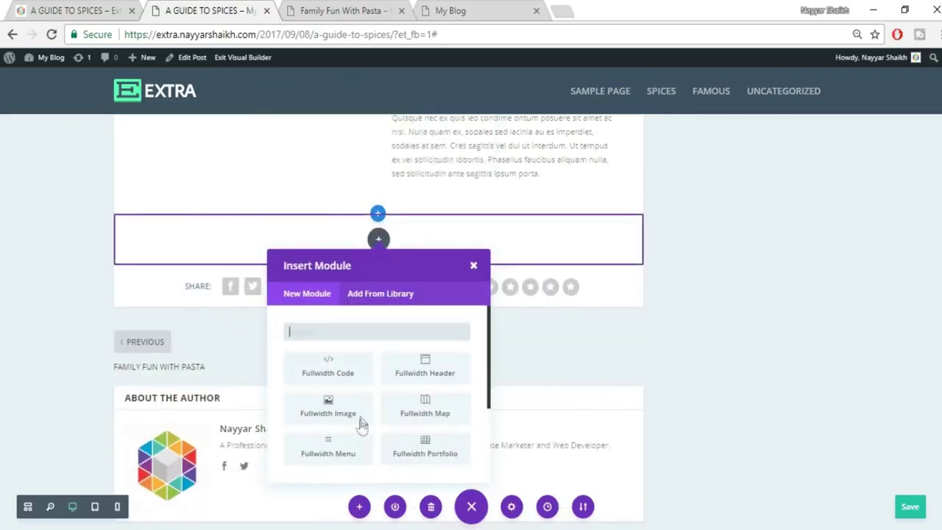
click(349, 420)
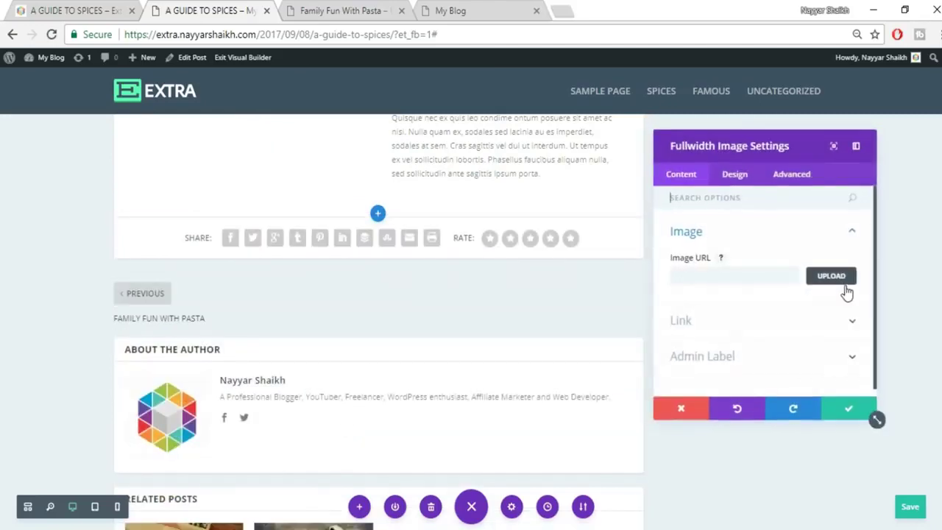
Upload the dried-orange image 061.jpg for the fullwidth image.
click(832, 275)
click(159, 106)
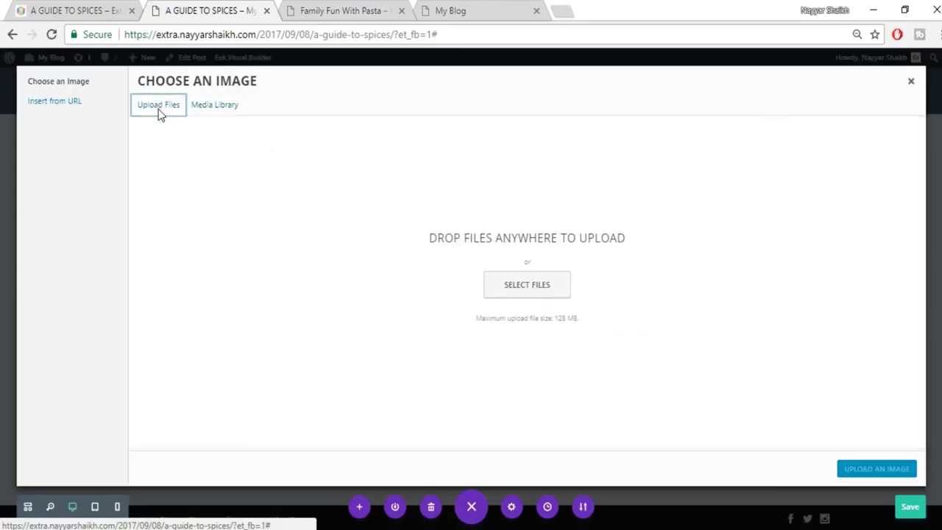
click(528, 290)
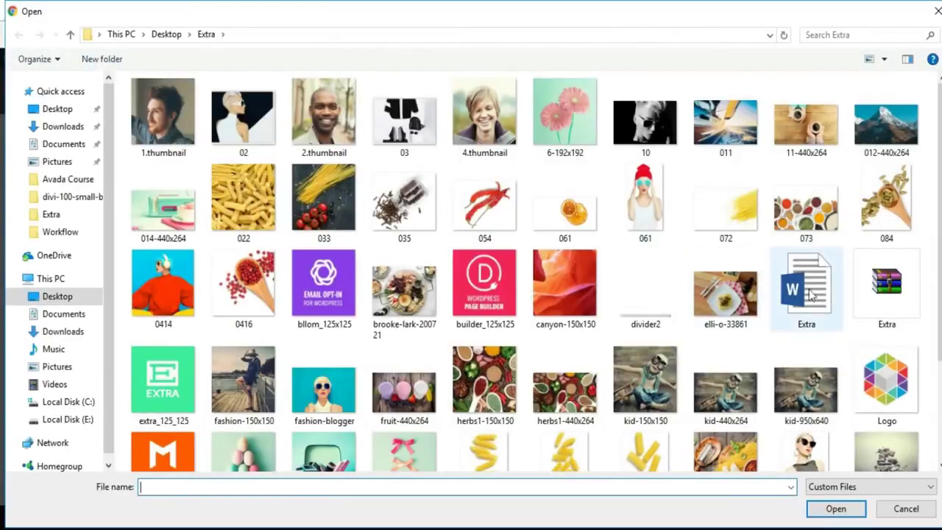
click(581, 227)
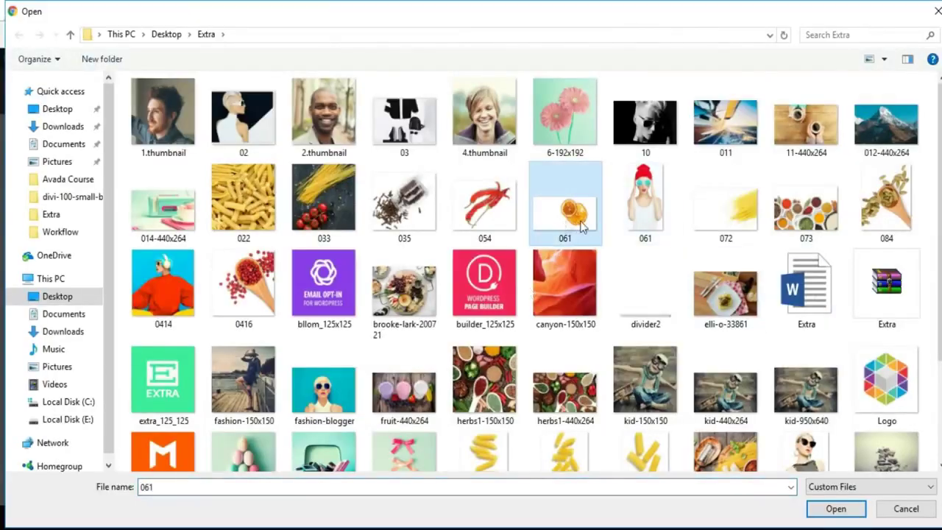
click(833, 513)
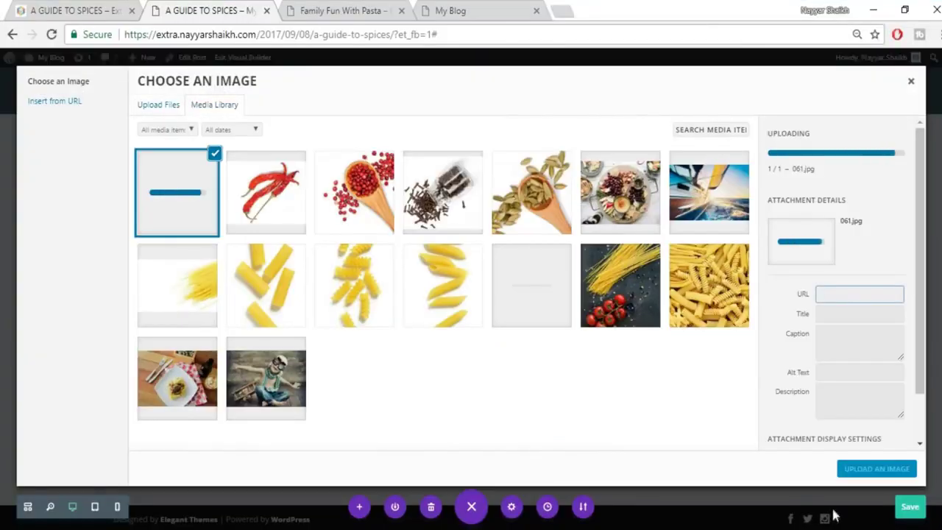
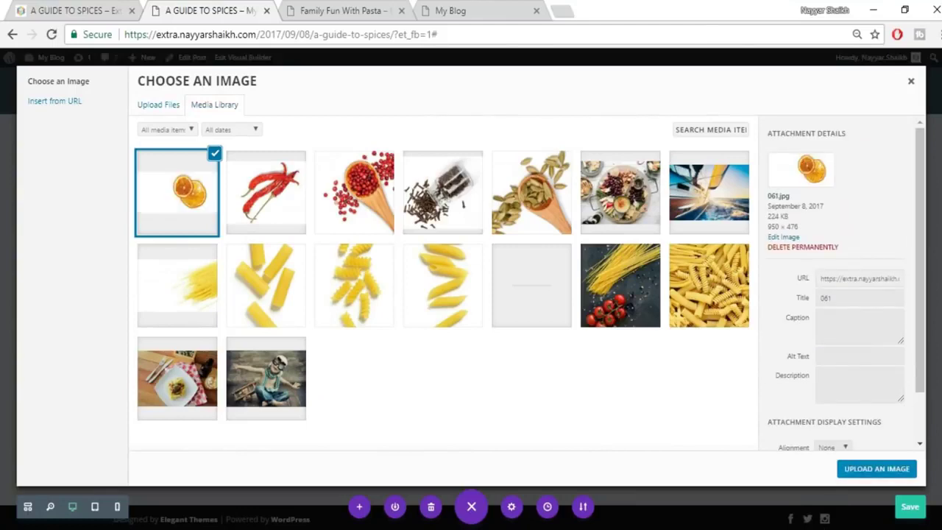
Insert 061.jpg into the fullwidth image module, save it, and compare with the reference spices page.
click(877, 469)
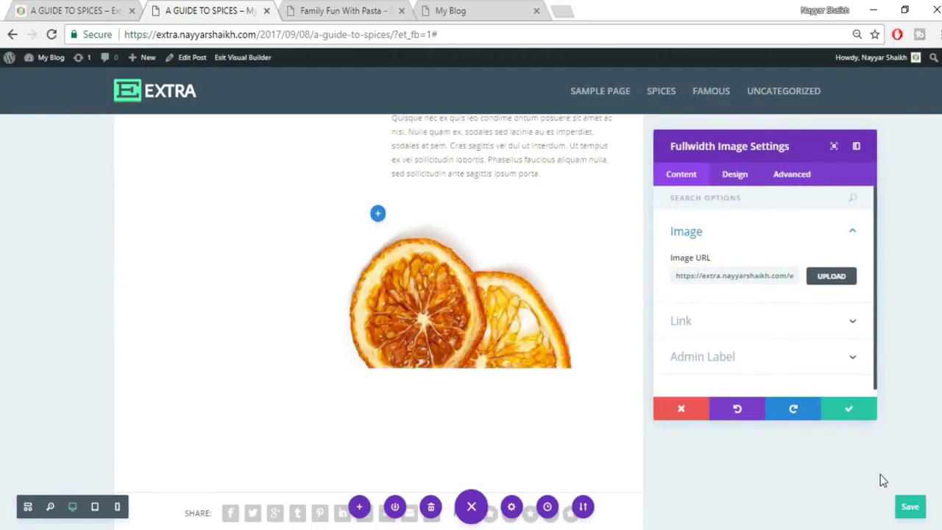
click(853, 409)
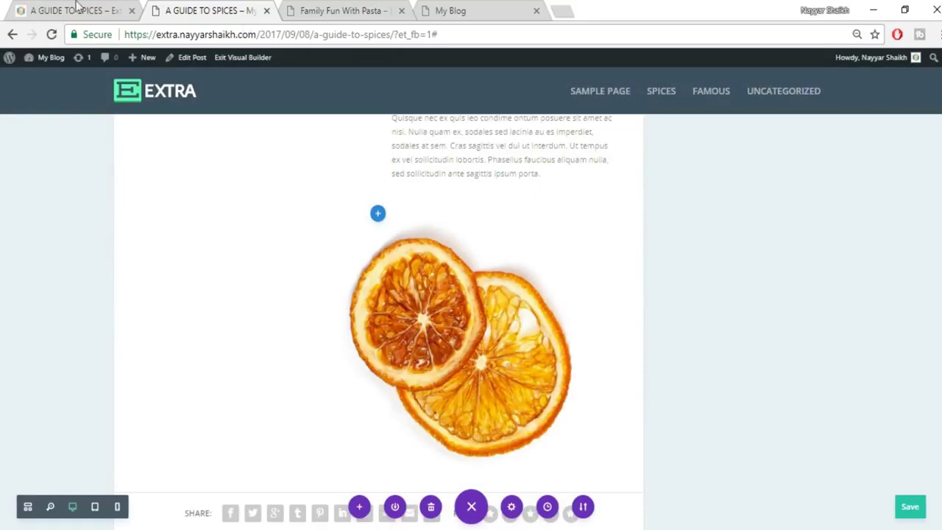
click(50, 8)
scroll(258, 300, down, 2)
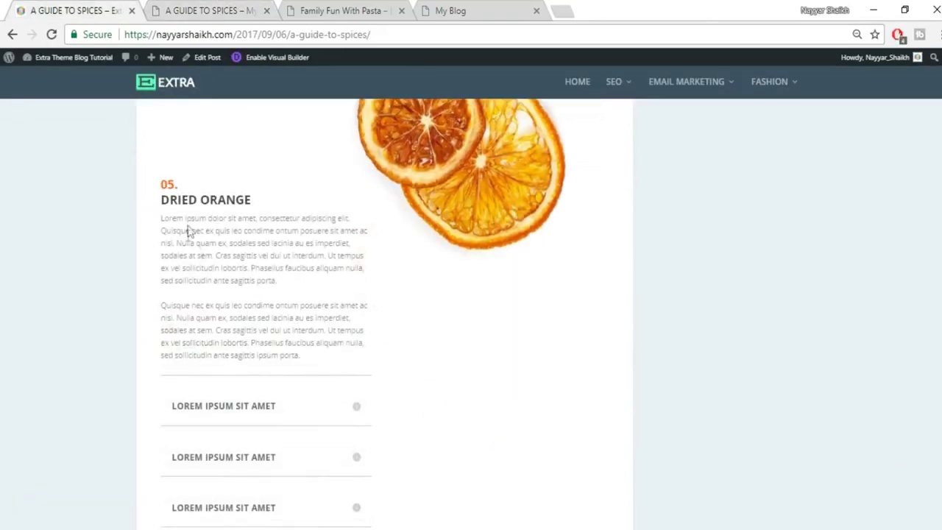
click(212, 7)
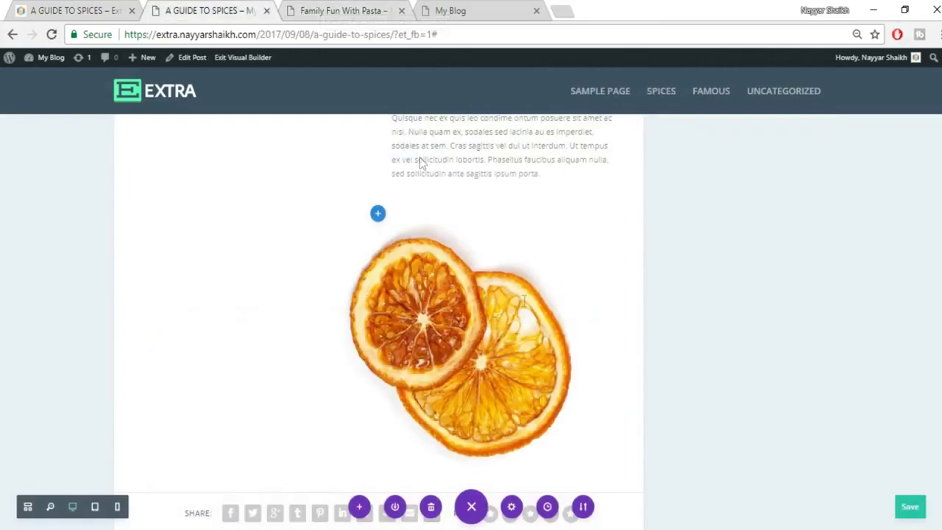
scroll(522, 300, up, 3)
scroll(523, 243, down, 3)
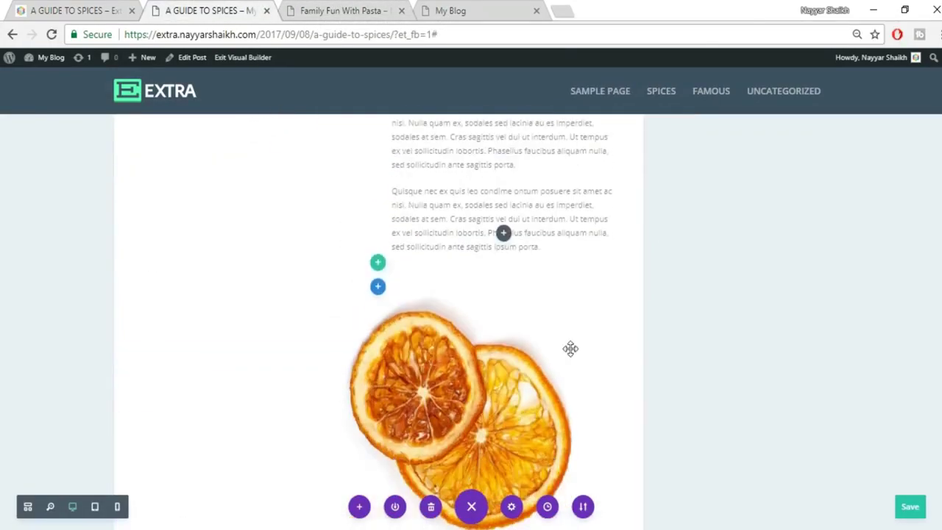
scroll(405, 253, down, 5)
scroll(417, 265, up, 2)
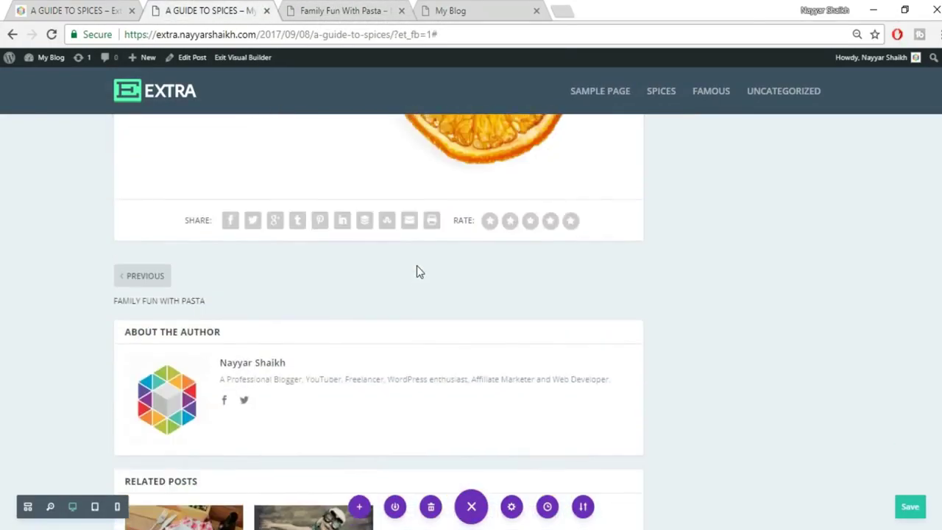
Add a regular section with a two-column row and move the CHILES text block into its left column.
click(377, 273)
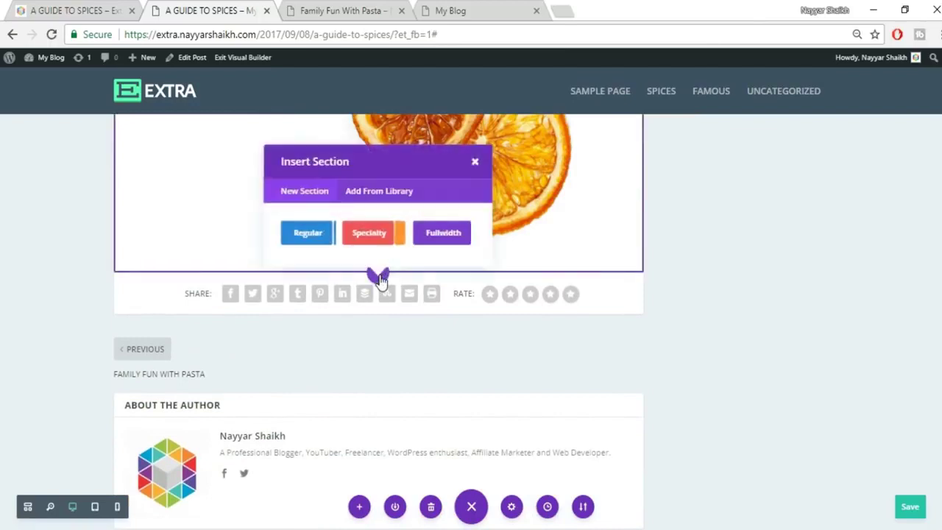
click(309, 233)
click(366, 174)
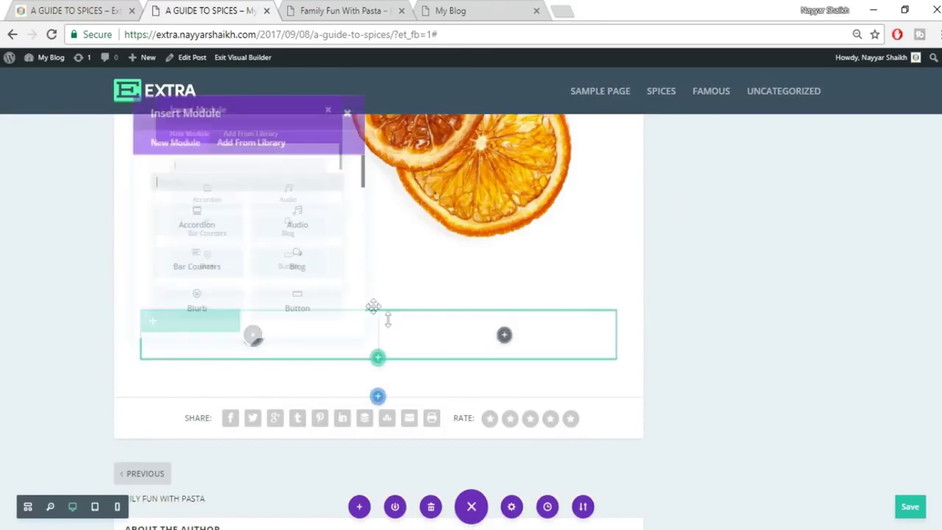
click(343, 113)
scroll(746, 374, up, 5)
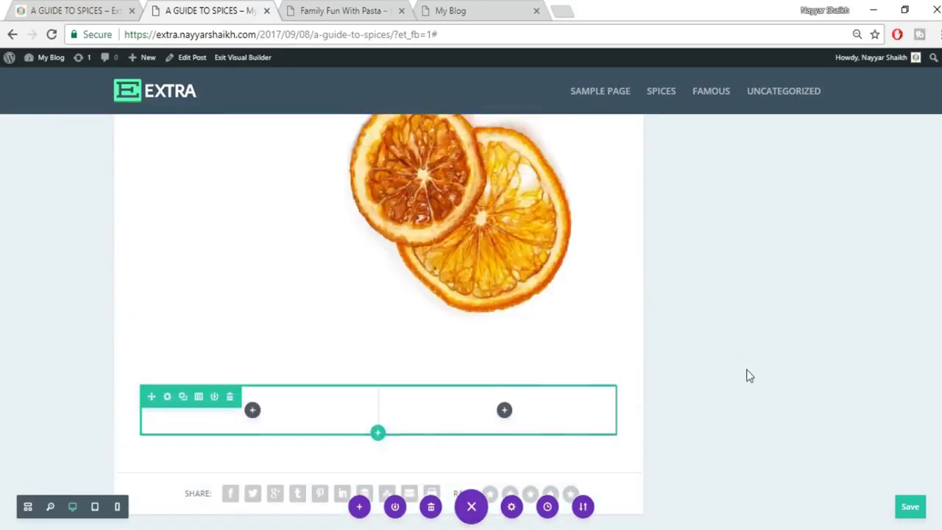
mouse_move(488, 319)
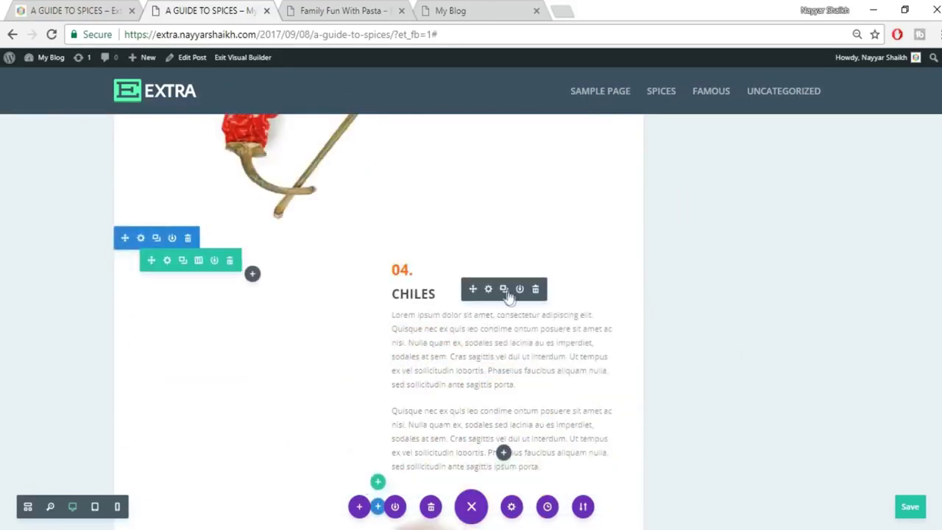
scroll(754, 370, down, 2)
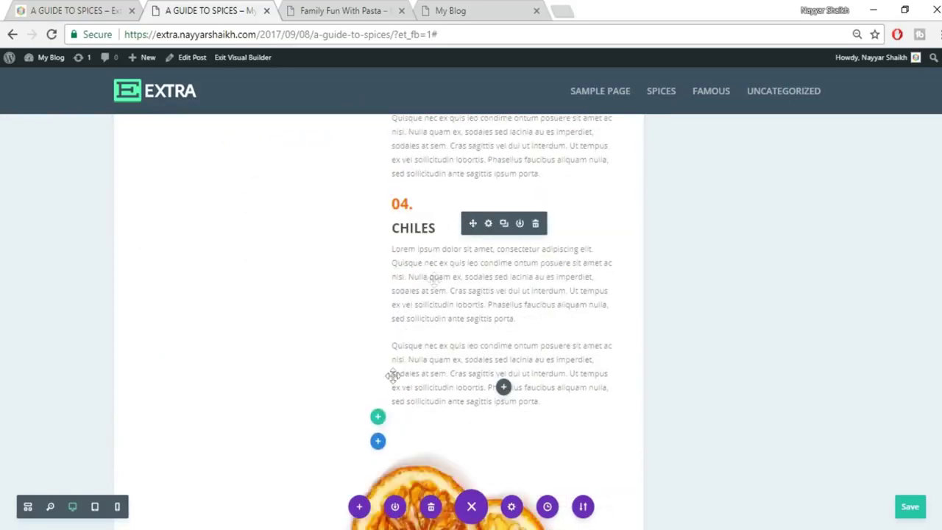
drag(434, 278, 271, 387)
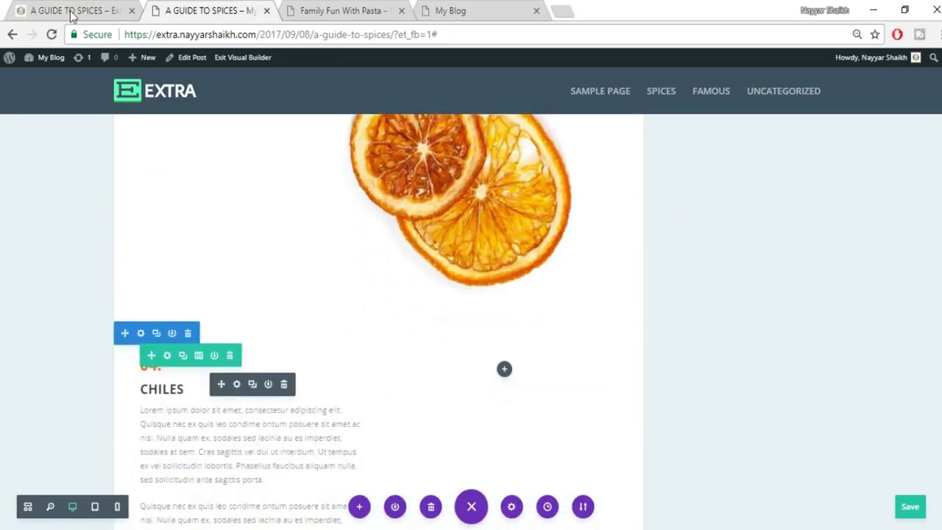
Copy the DRIED ORANGE heading from the reference, change 04 to 05 and paste it over CHILES.
click(50, 8)
mouse_move(266, 210)
mouse_down()
mouse_move(143, 195)
mouse_move(255, 201)
mouse_up()
key(ctrl+c)
click(187, 199)
click(188, 10)
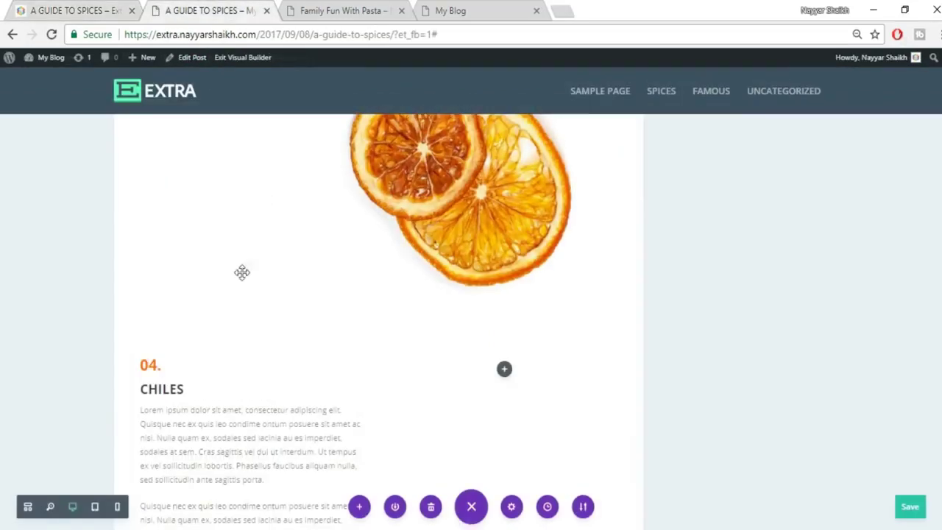
click(158, 367)
key(BackSpace)
text(5)
drag(143, 393, 200, 391)
key(ctrl+v)
scroll(234, 401, down, 2)
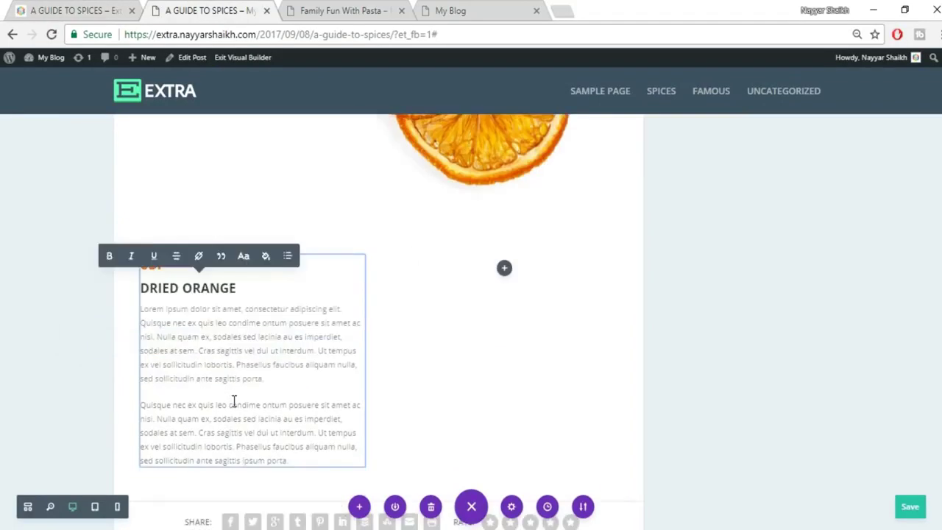
scroll(234, 401, down, 3)
Compare the new DRIED ORANGE block against the reference spices page.
click(118, 10)
scroll(698, 291, down, 2)
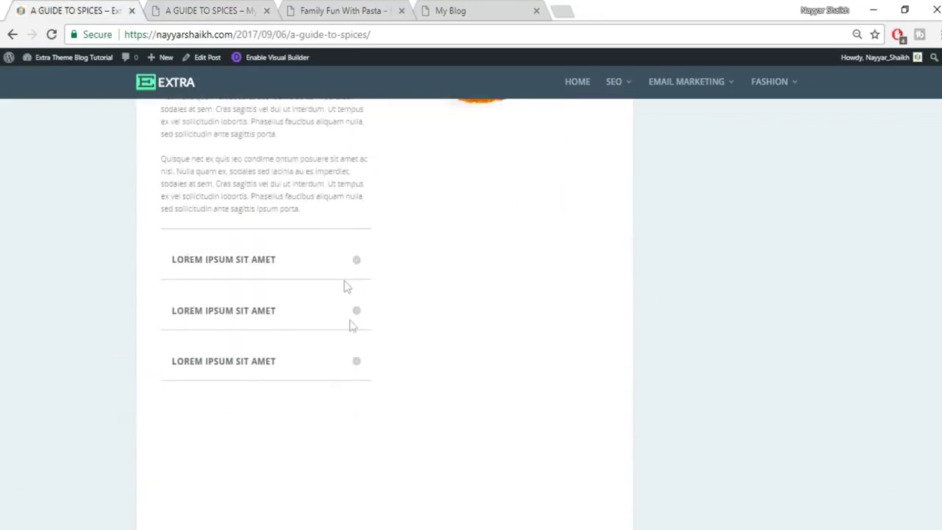
scroll(356, 341, down, 2)
scroll(355, 340, down, 2)
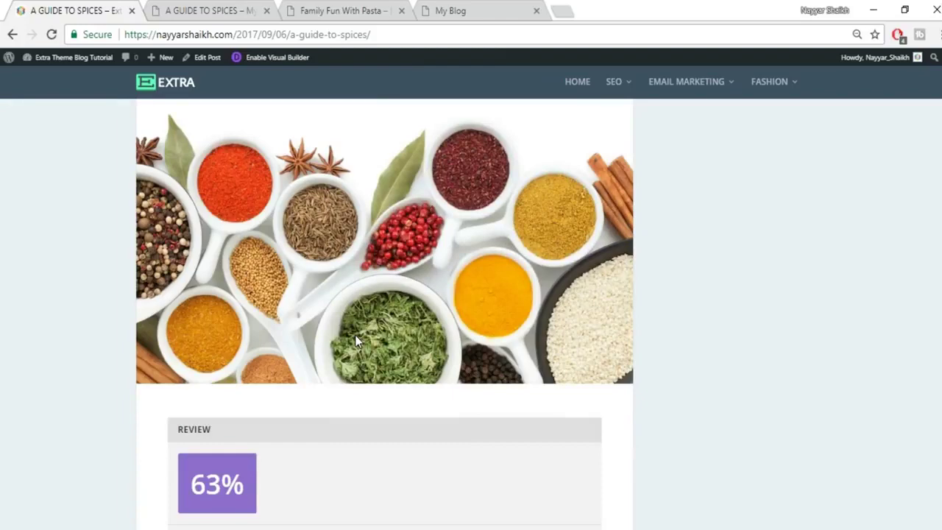
scroll(355, 341, up, 2)
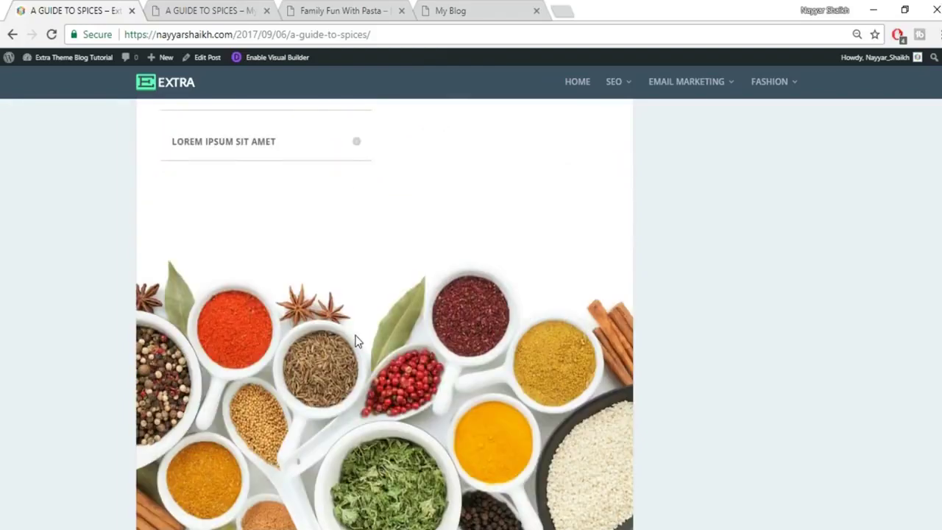
scroll(356, 341, down, 1)
click(220, 13)
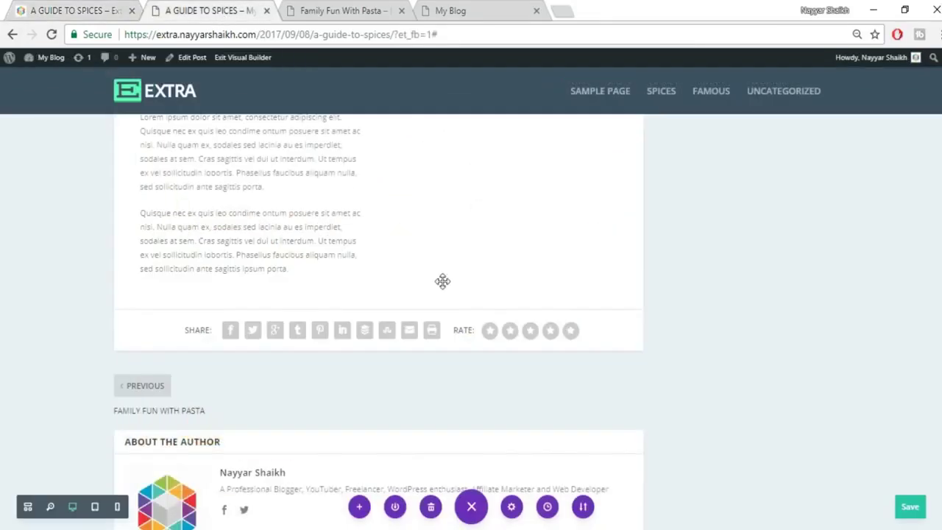
Add a fullwidth section with a Fullwidth Image module below the DRIED ORANGE text.
click(85, 6)
click(178, 9)
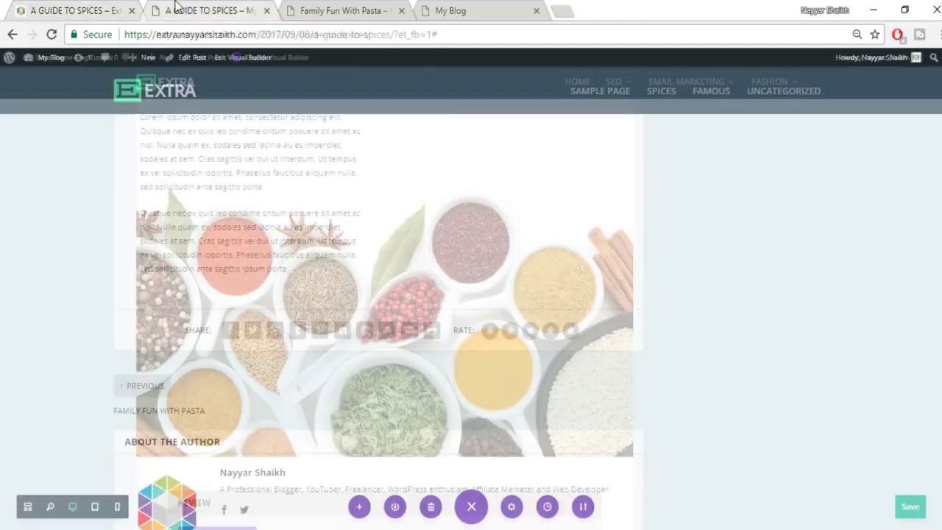
click(377, 310)
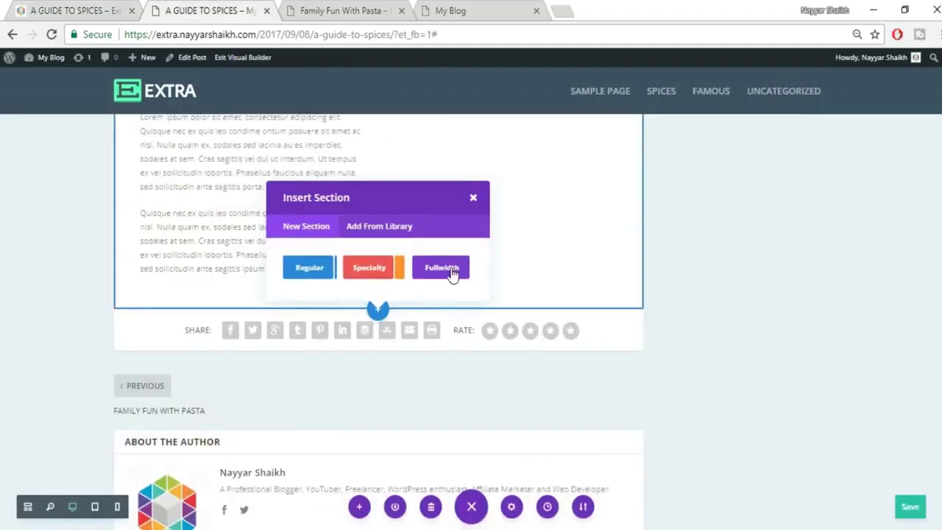
click(450, 271)
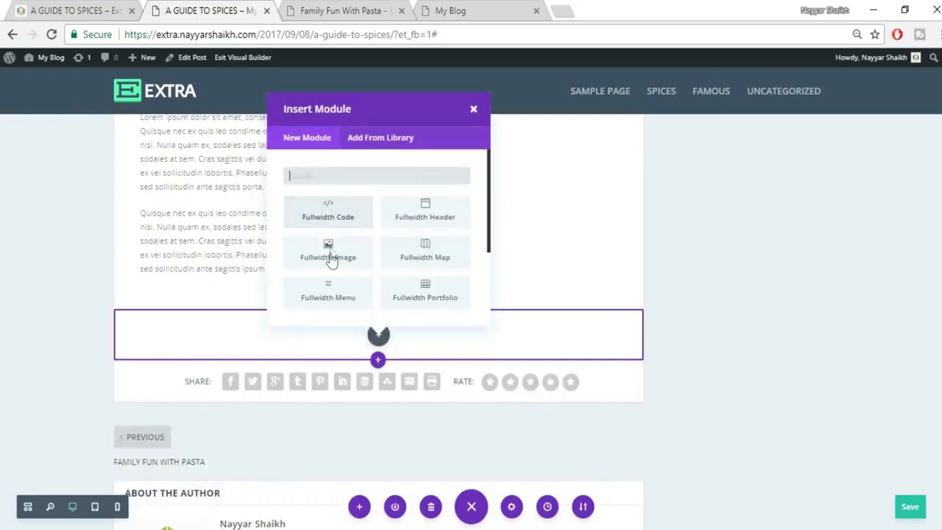
click(328, 254)
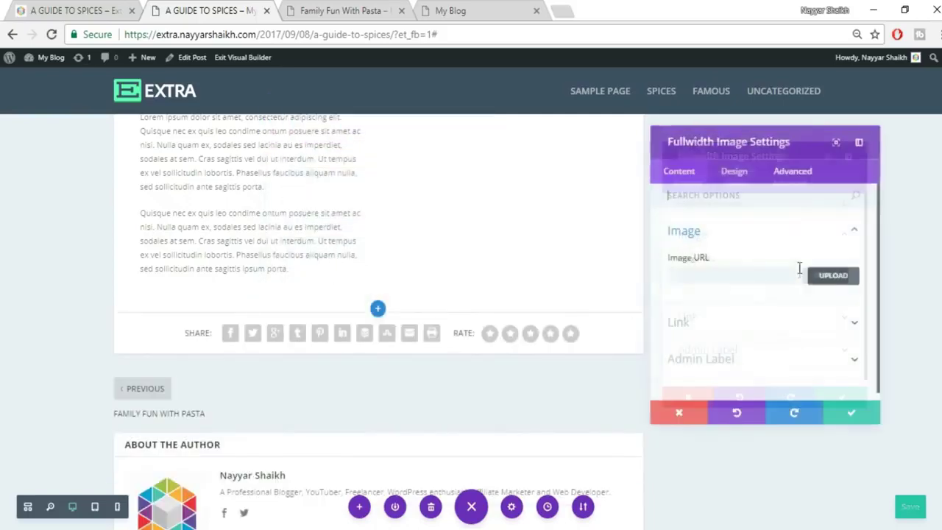
Upload the spices photo 073 into the fullwidth image module.
click(816, 279)
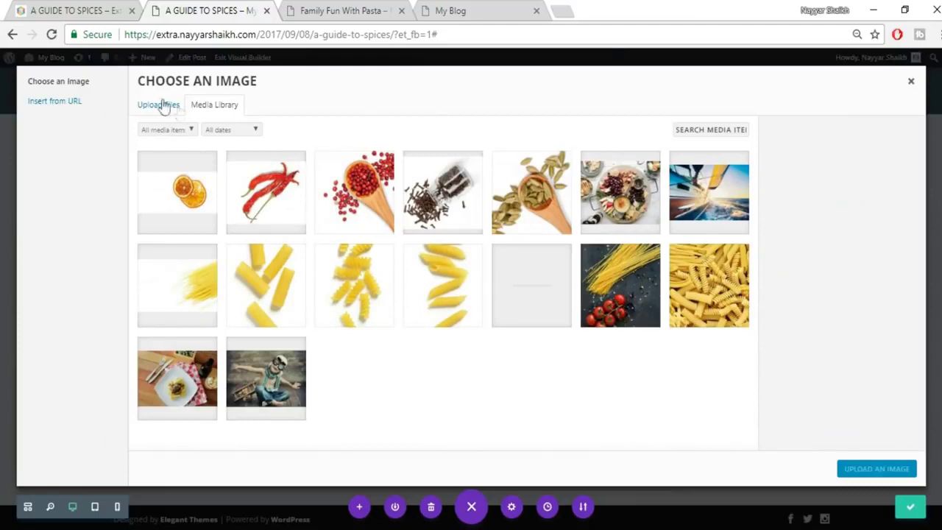
click(176, 108)
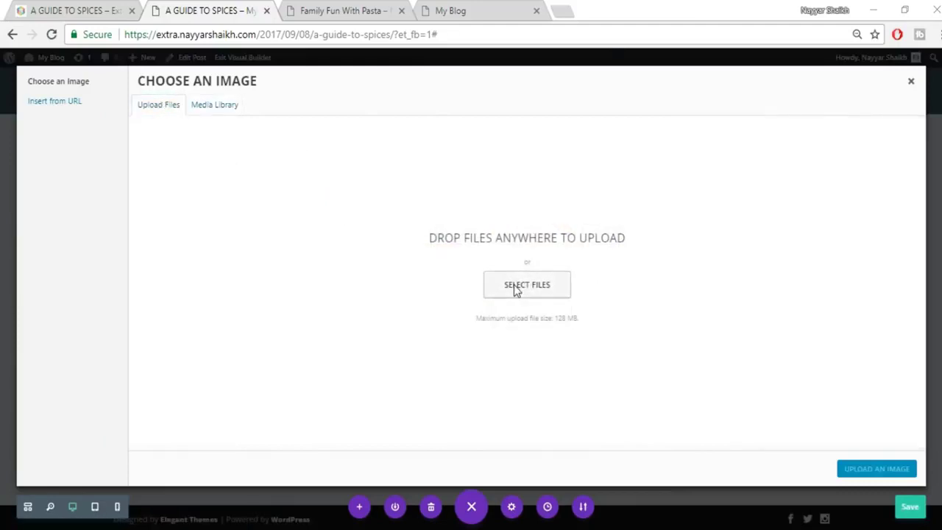
click(515, 289)
scroll(523, 294, down, 2)
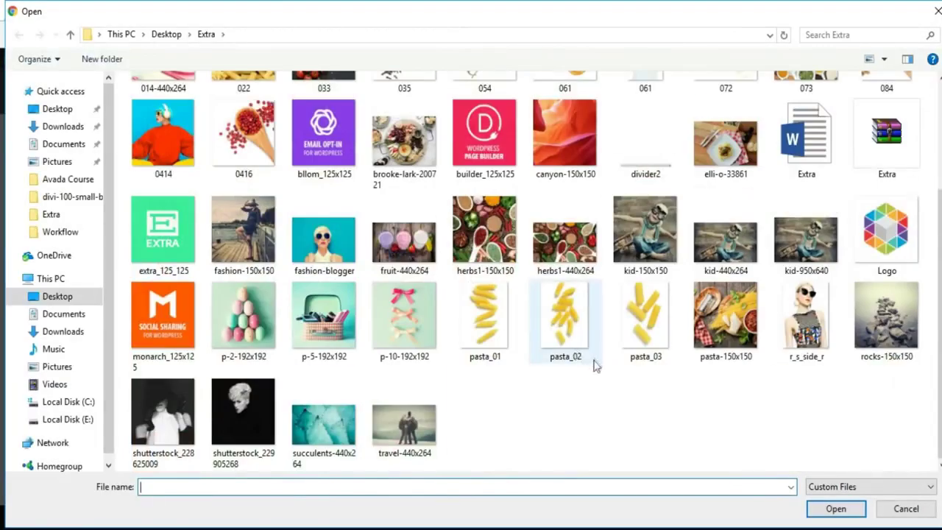
scroll(596, 364, up, 2)
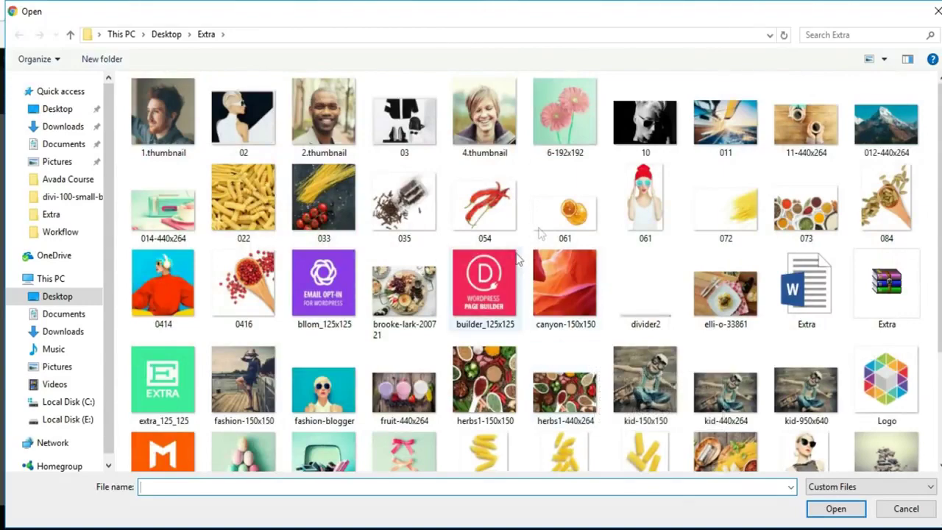
click(835, 217)
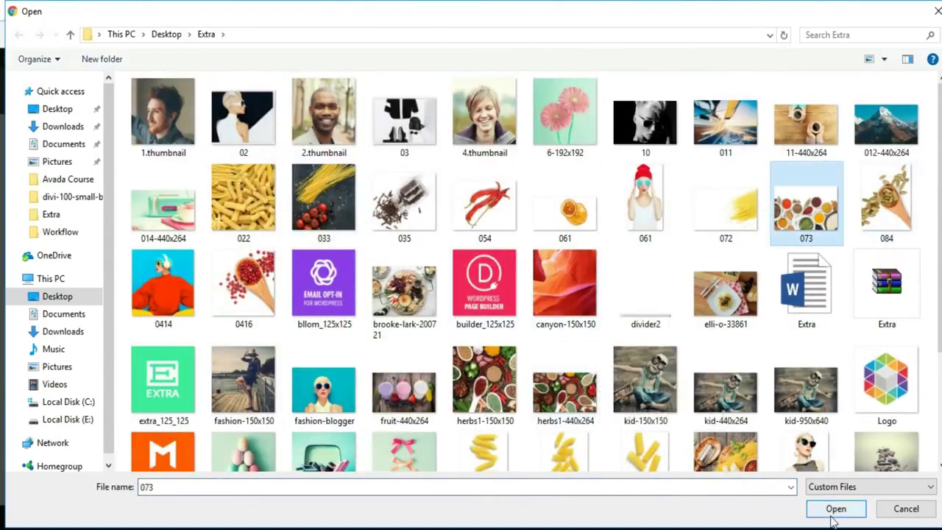
click(836, 508)
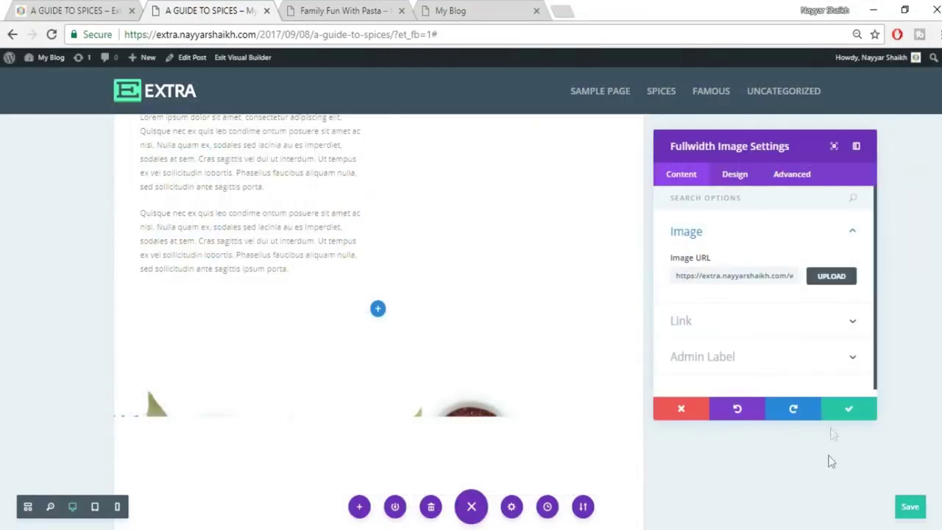
Save the 073 image settings, review the spices post, then bring up Family Fun With Pasta.
click(848, 409)
scroll(379, 309, down, 5)
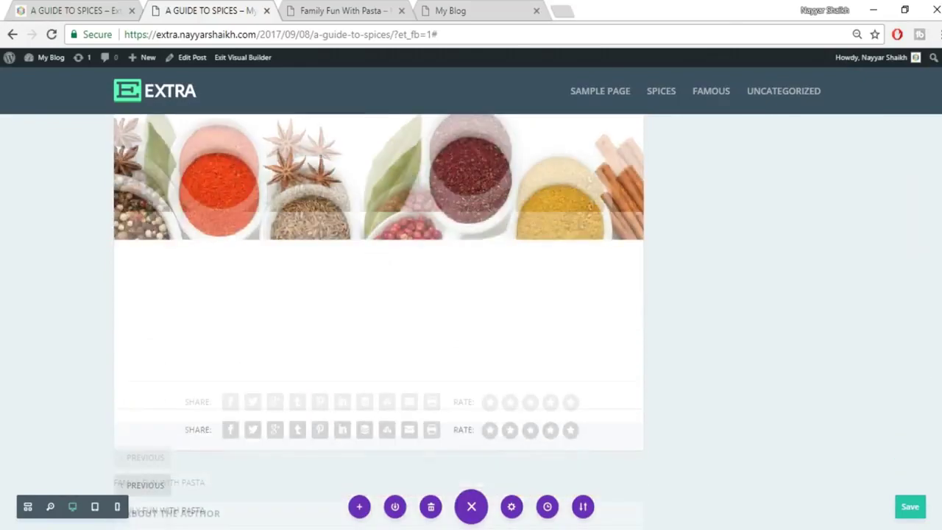
scroll(938, 175, up, 10)
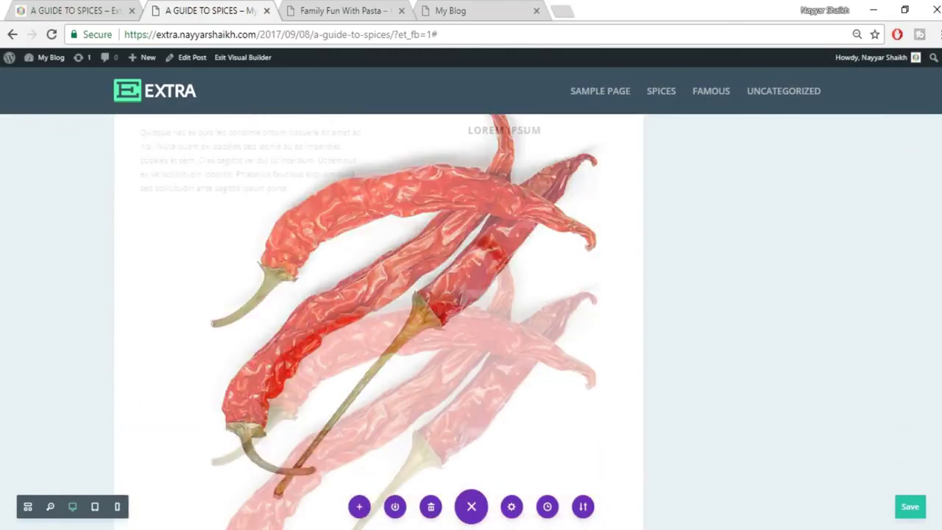
scroll(939, 175, up, 5)
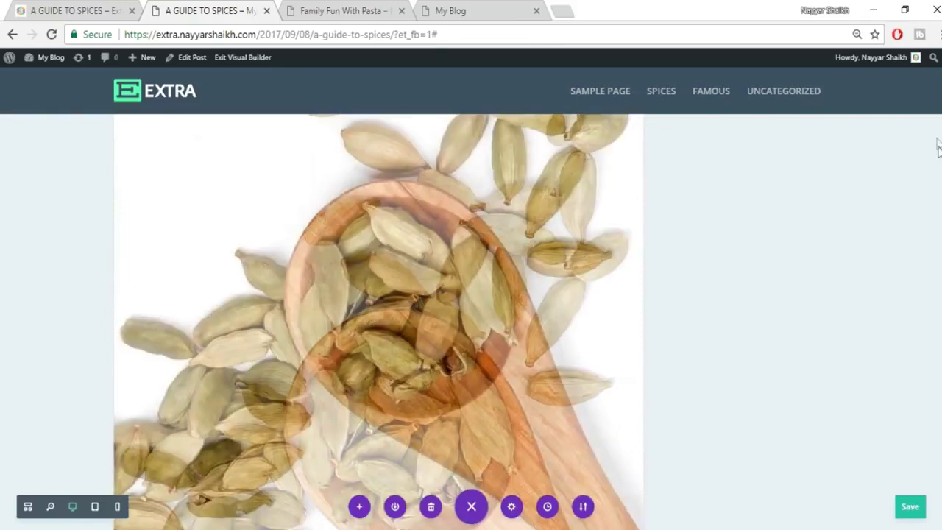
scroll(920, 374, up, 4)
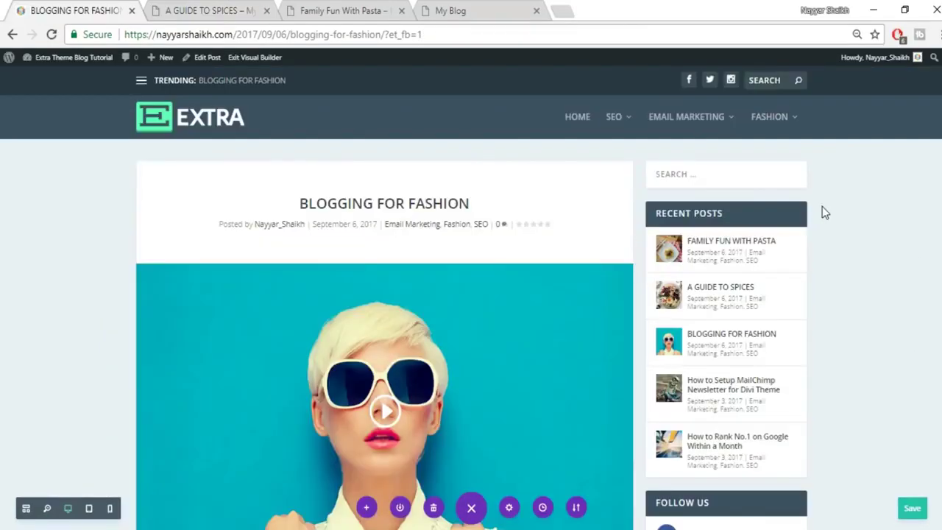
scroll(471, 309, down, 20)
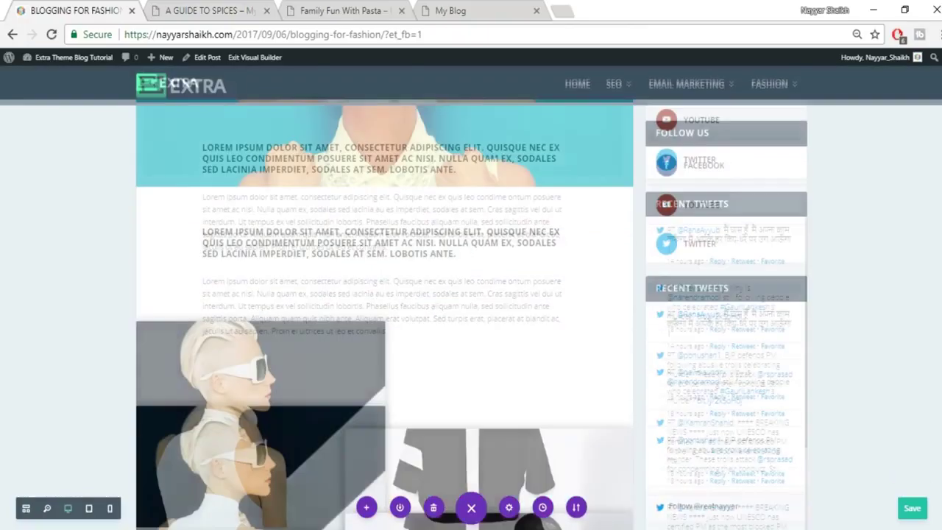
scroll(385, 313, down, 20)
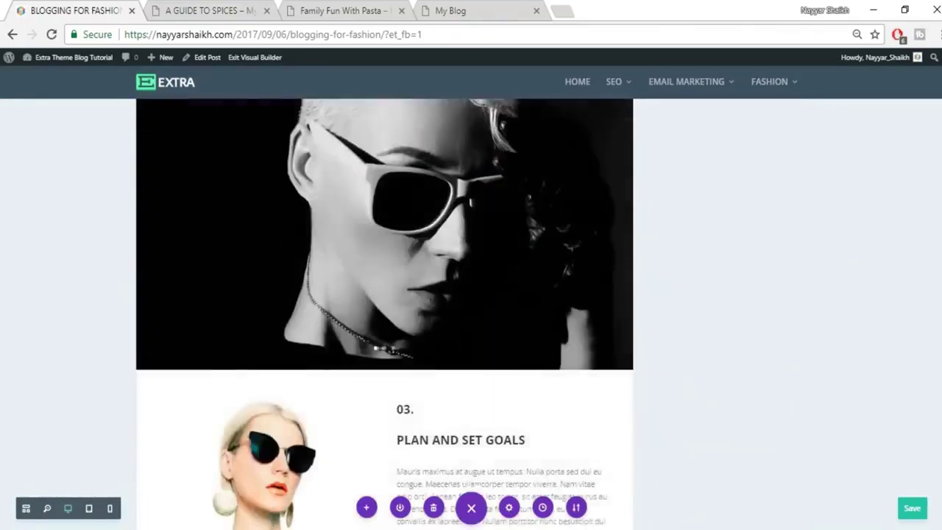
scroll(385, 313, up, 20)
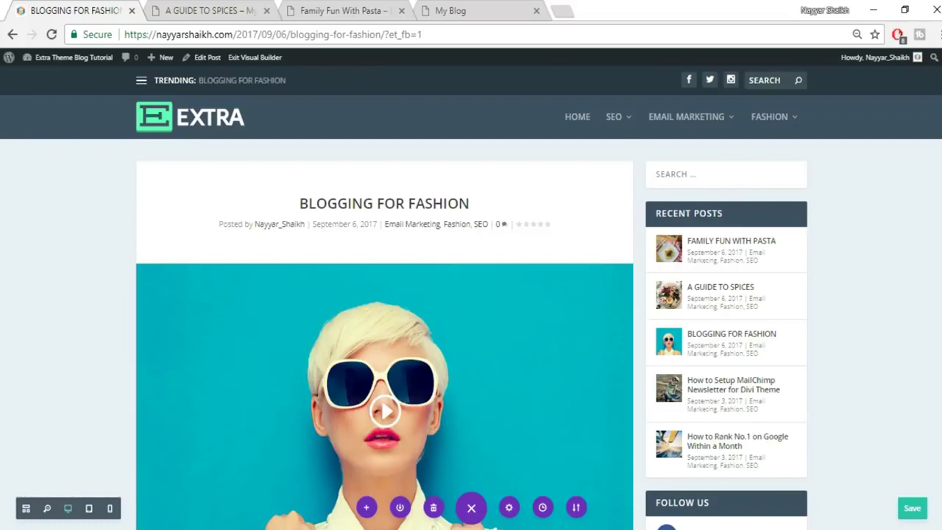
click(342, 11)
scroll(531, 328, up, 10)
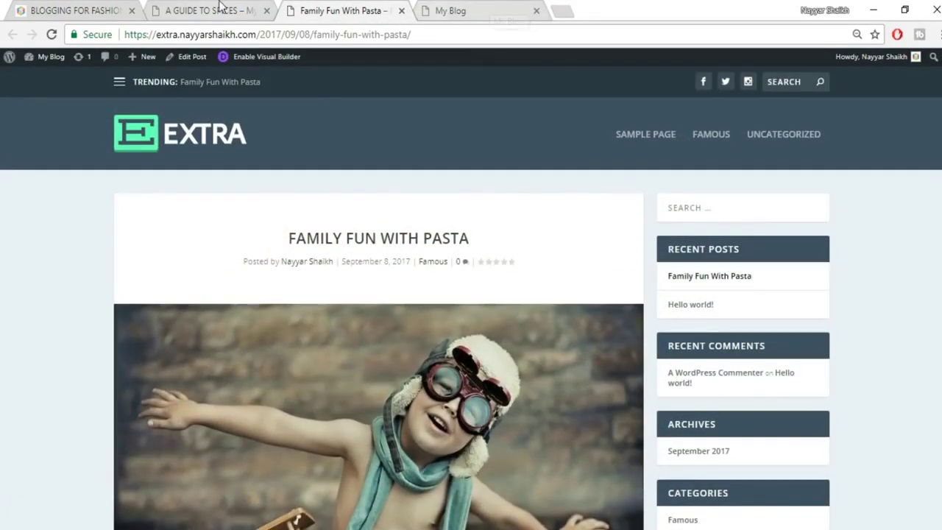
Create a new post and paste BLOGGING FOR FASHION, copied from the reference post, as its title.
click(217, 9)
mouse_move(149, 69)
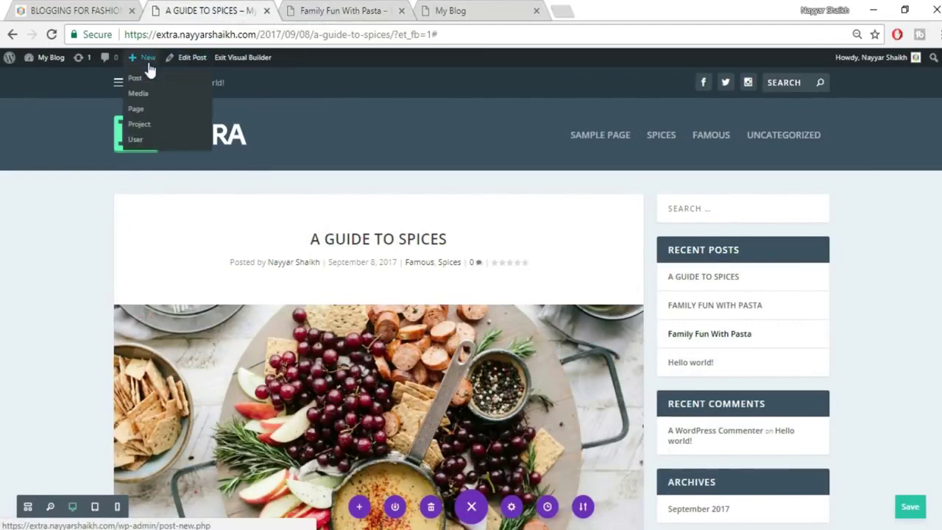
click(147, 78)
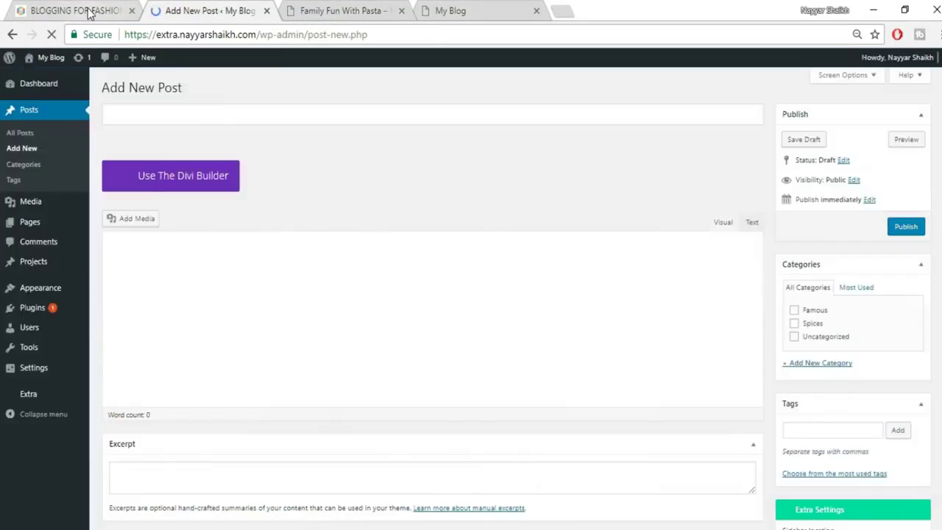
click(88, 11)
drag(298, 203, 515, 202)
key(ctrl+c)
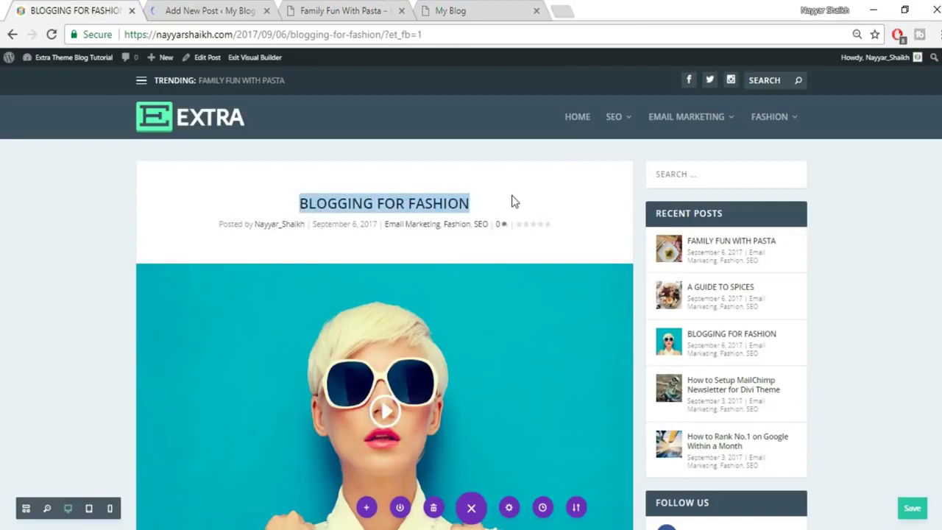
click(252, 13)
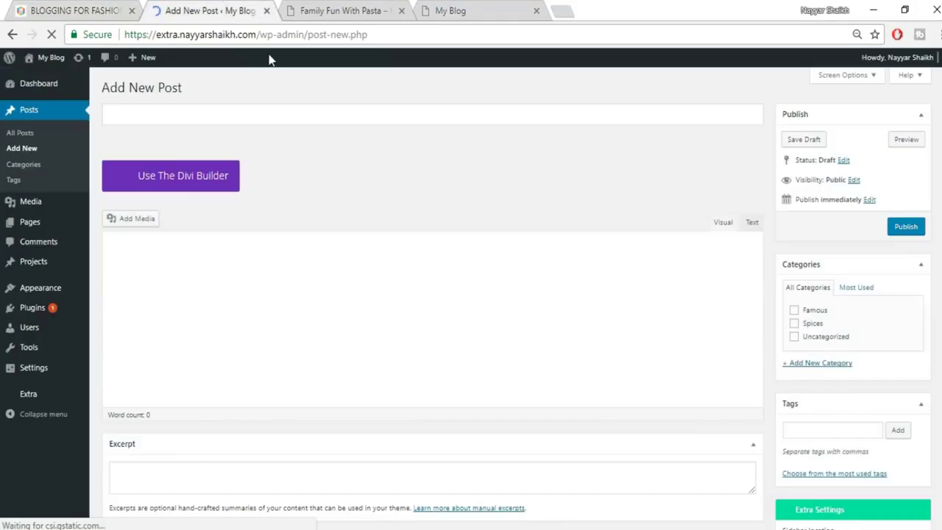
click(280, 121)
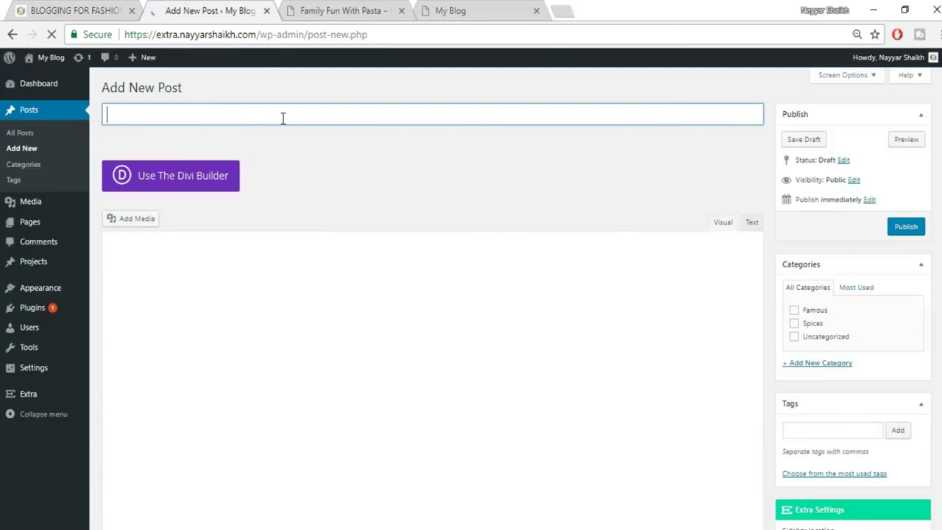
key(ctrl+v)
Add a new Fashion category and also tick Spices for the post.
scroll(791, 240, down, 1)
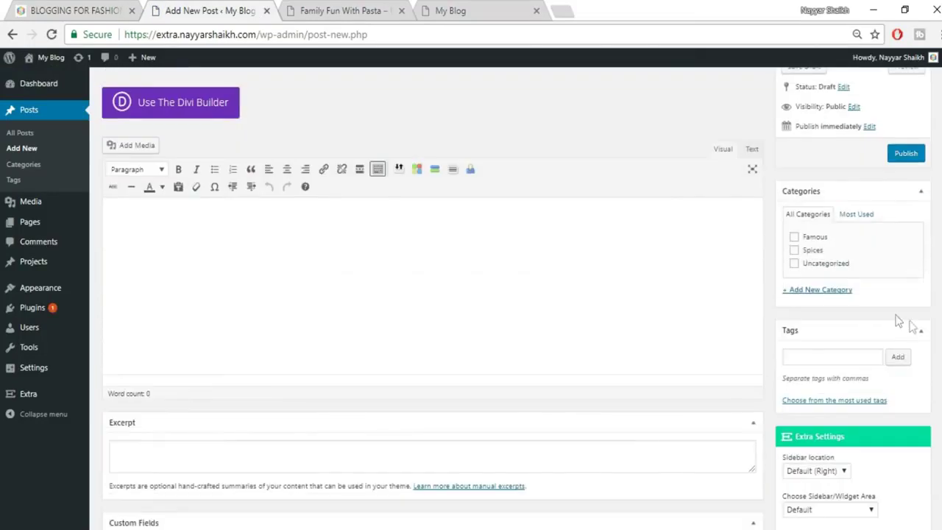
click(822, 290)
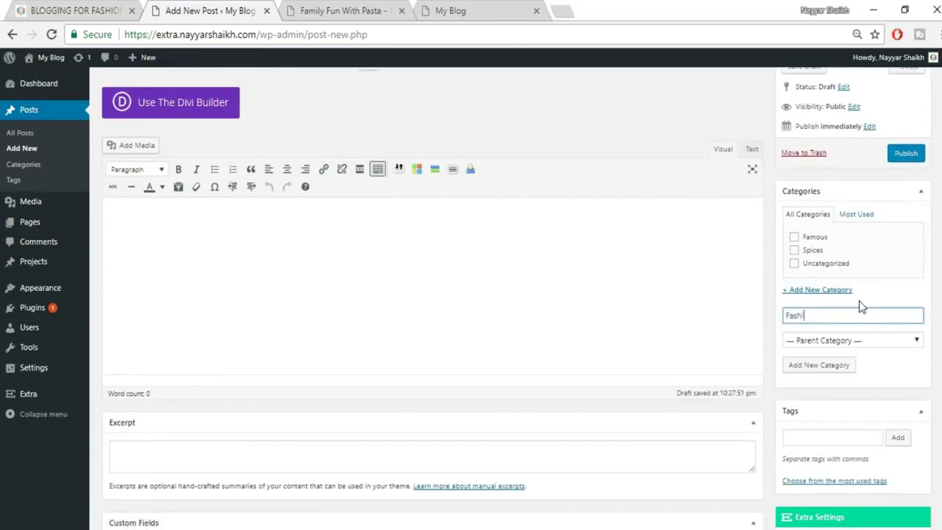
text(Fashion)
click(822, 254)
click(827, 368)
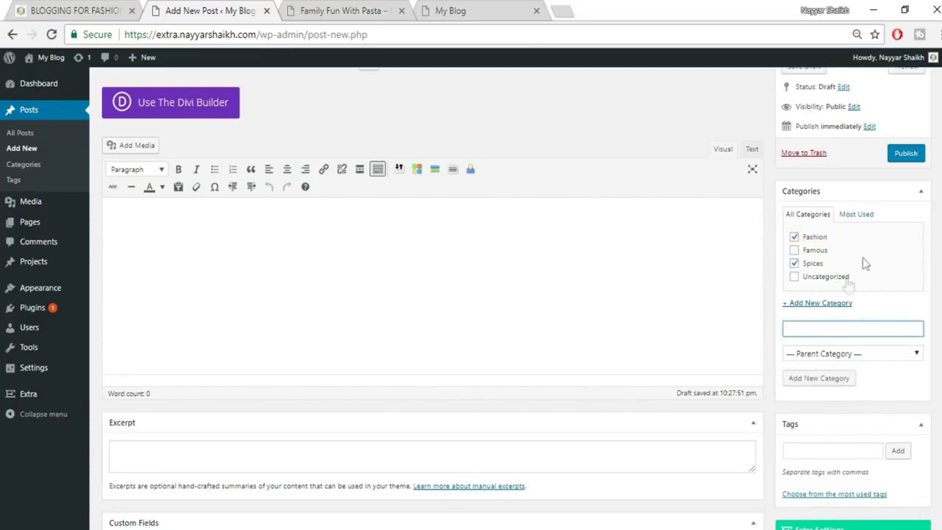
scroll(865, 263, down, 7)
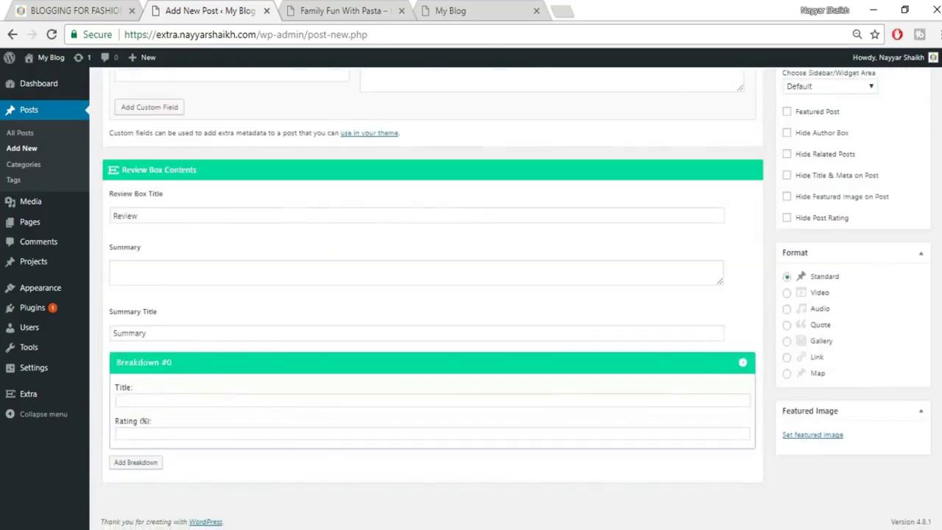
Open the featured image picker and check the reference Blogging for Fashion post's featured image.
click(822, 437)
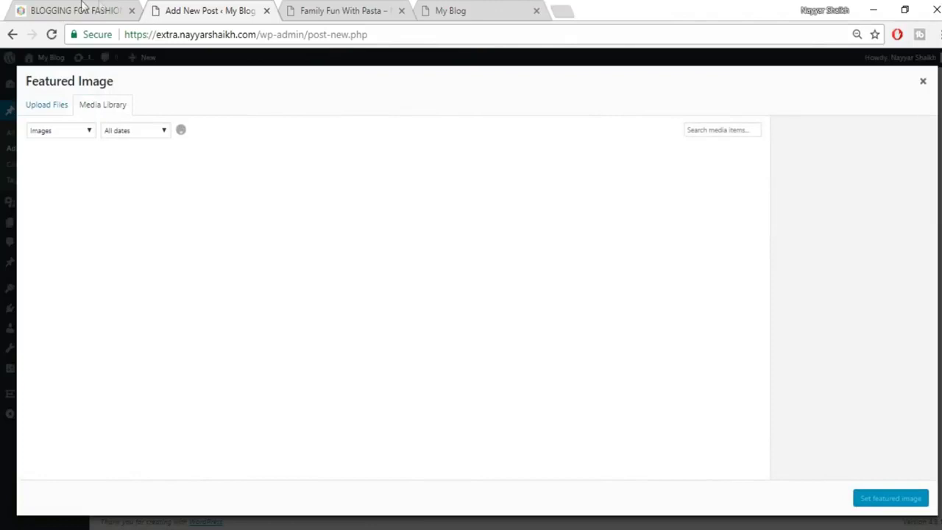
click(83, 8)
scroll(392, 256, down, 3)
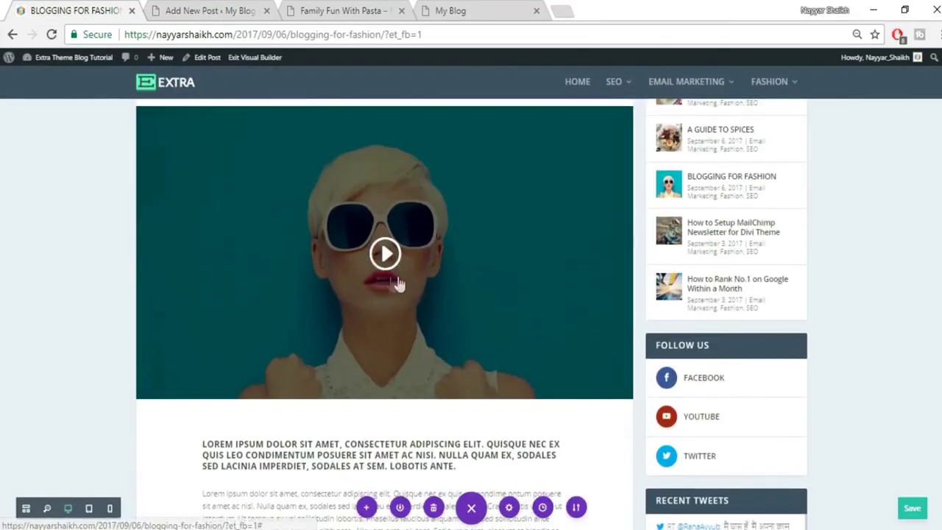
click(164, 17)
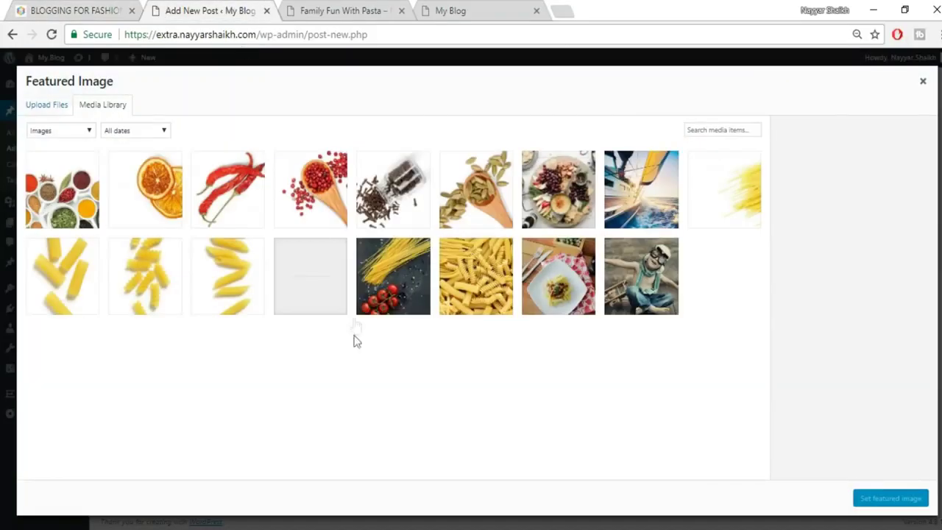
Upload fashion-blogger.jpg and set it as the post's featured image.
click(50, 110)
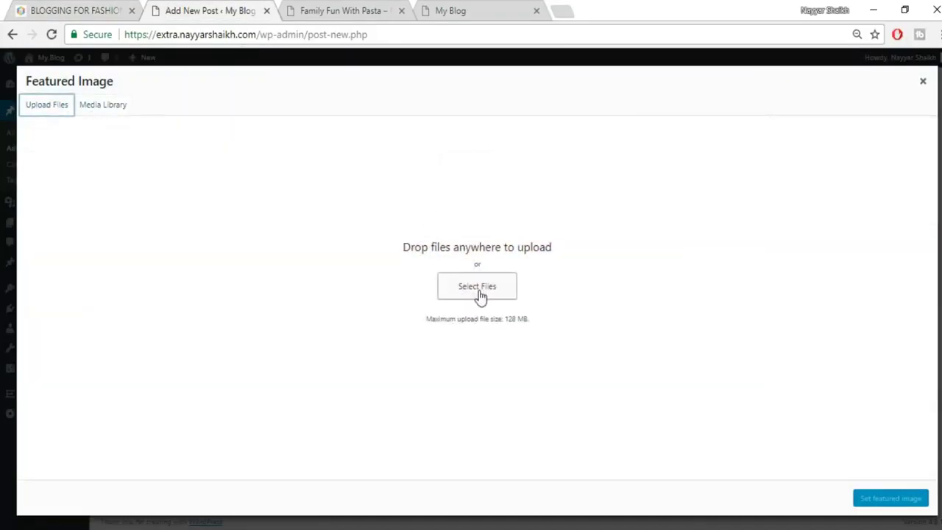
click(478, 288)
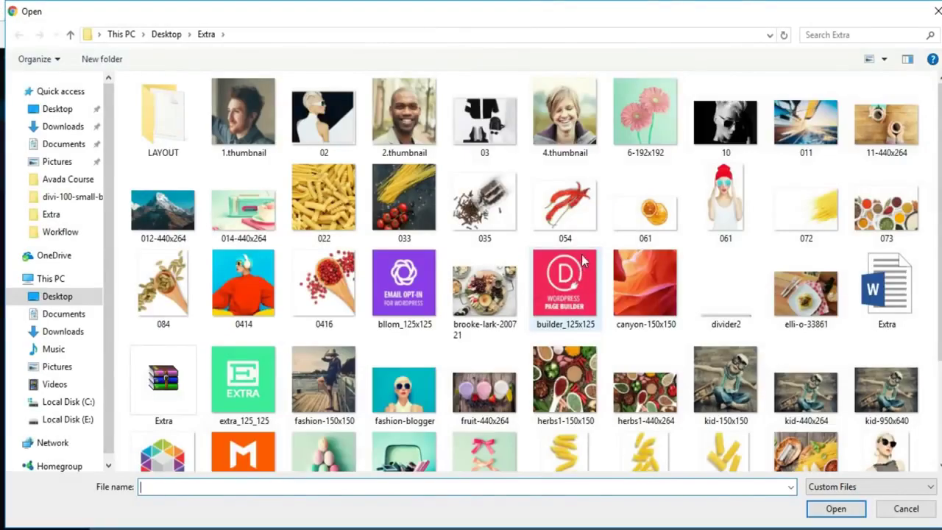
scroll(591, 284, down, 2)
click(404, 239)
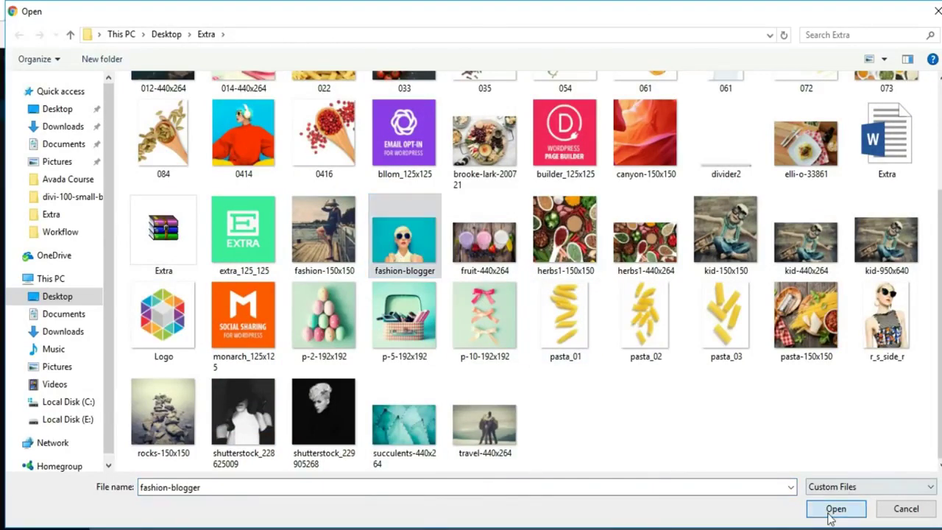
click(831, 509)
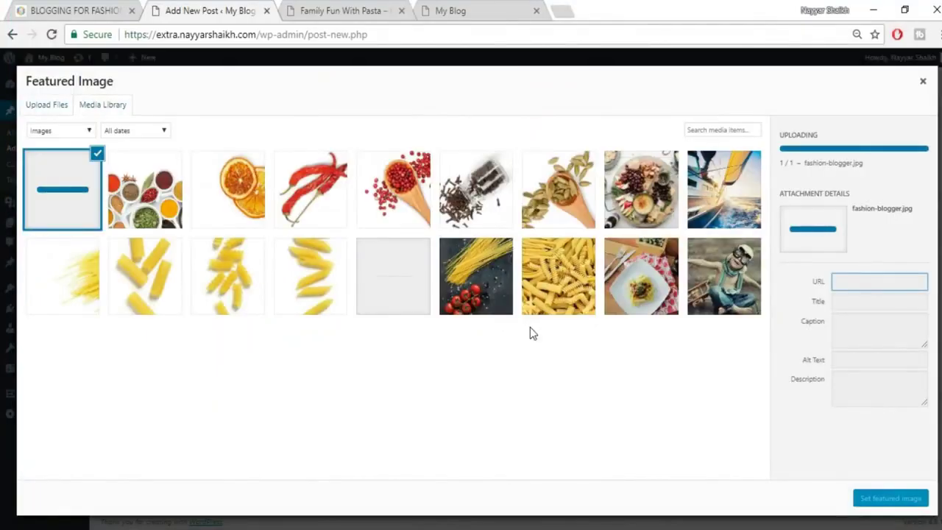
click(873, 504)
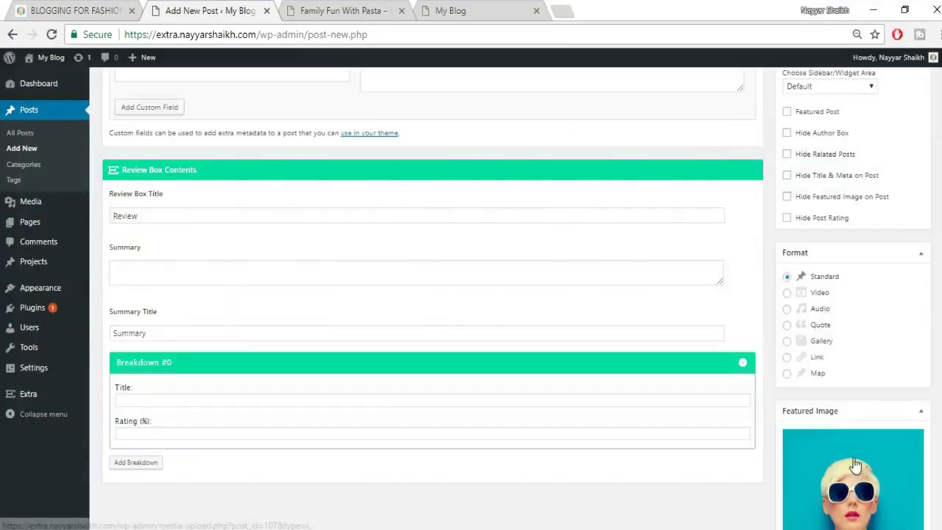
scroll(855, 464, up, 1)
scroll(855, 465, up, 1)
scroll(824, 375, down, 1)
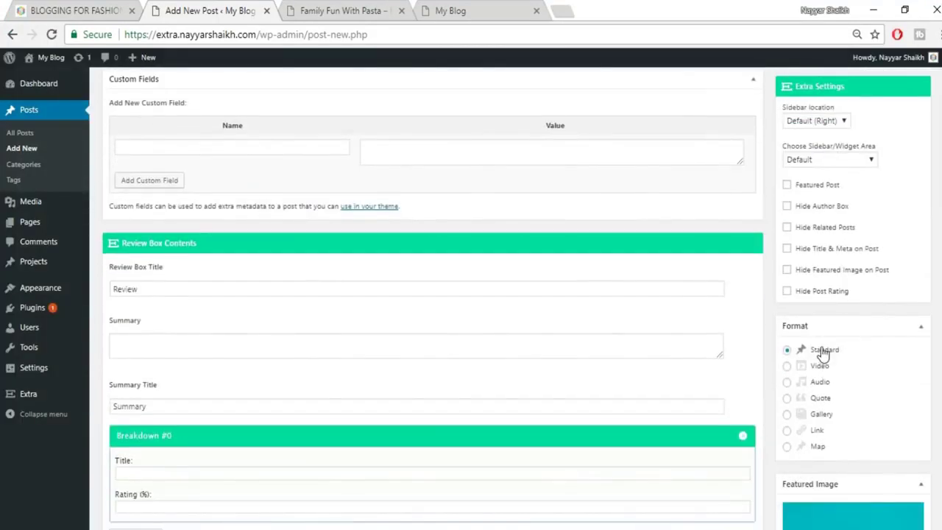
Set the new post's format to Video to expose the Video URL field.
click(801, 367)
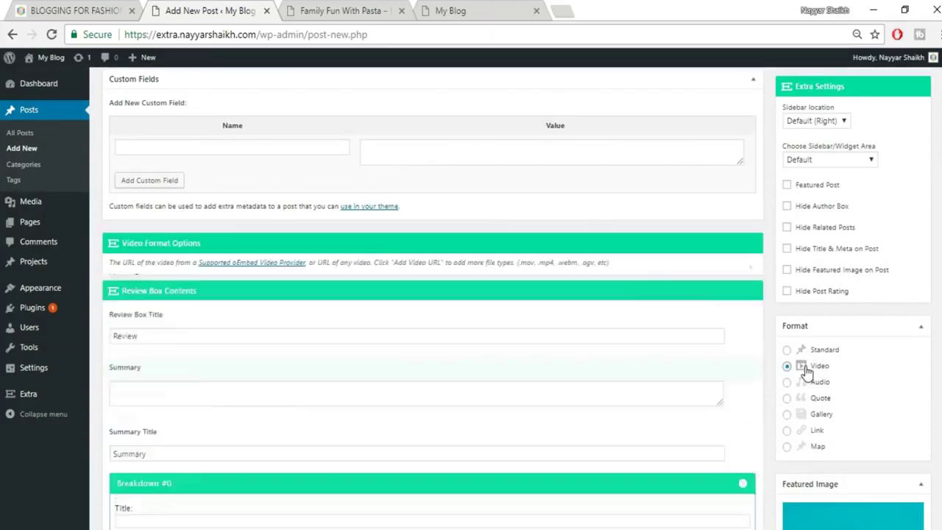
click(250, 300)
click(83, 9)
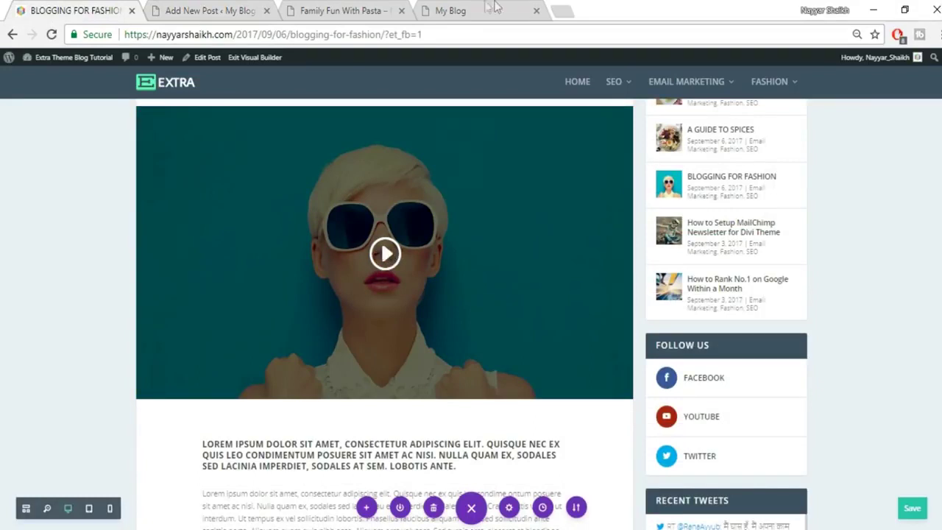
Load the suggested YouTube channel page in a new browser tab.
click(559, 9)
text(y)
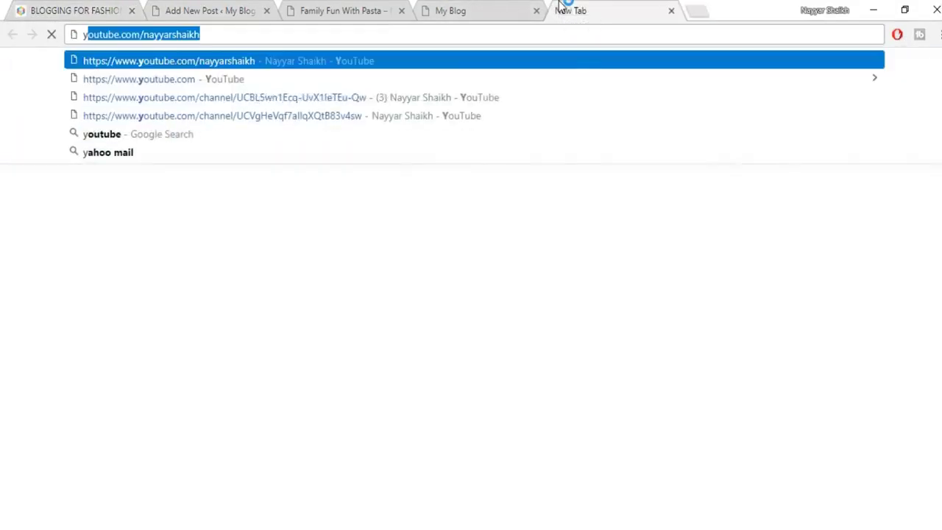
key(Right)
key(Return)
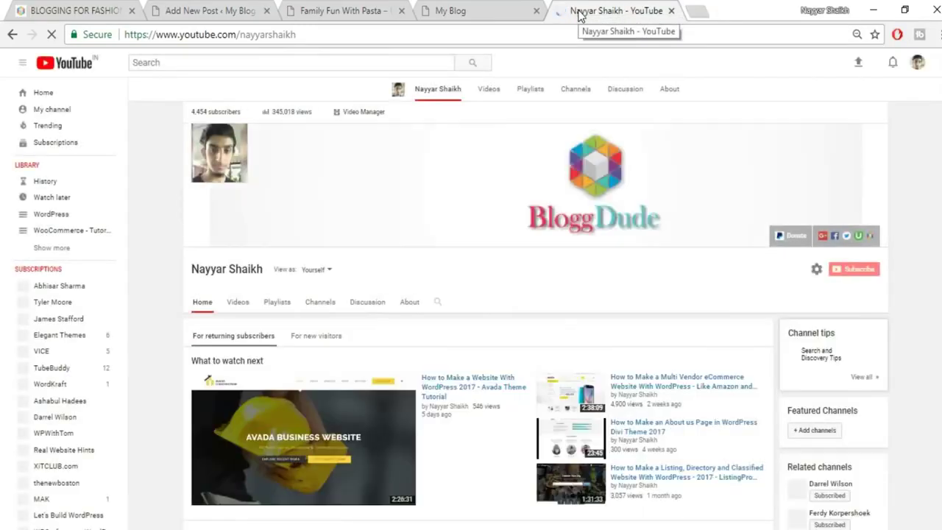
scroll(471, 316, down, 5)
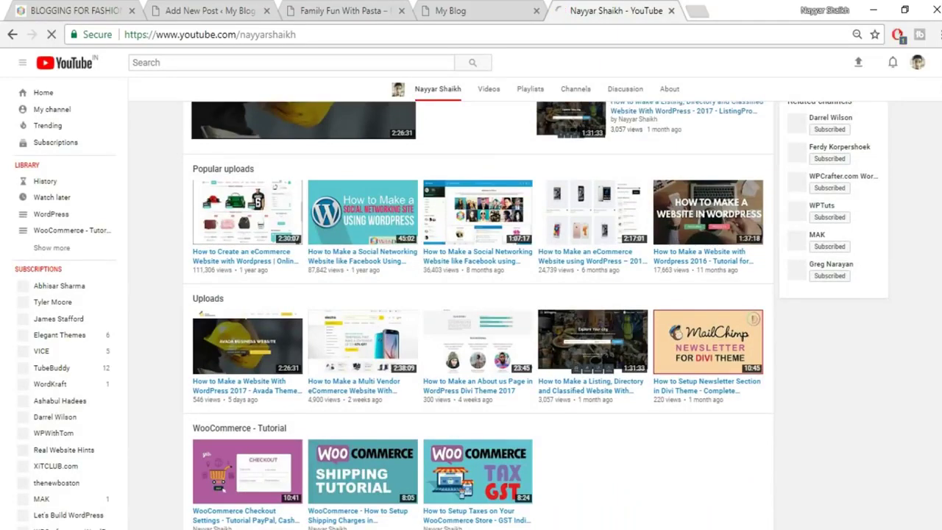
scroll(323, 393, down, 1)
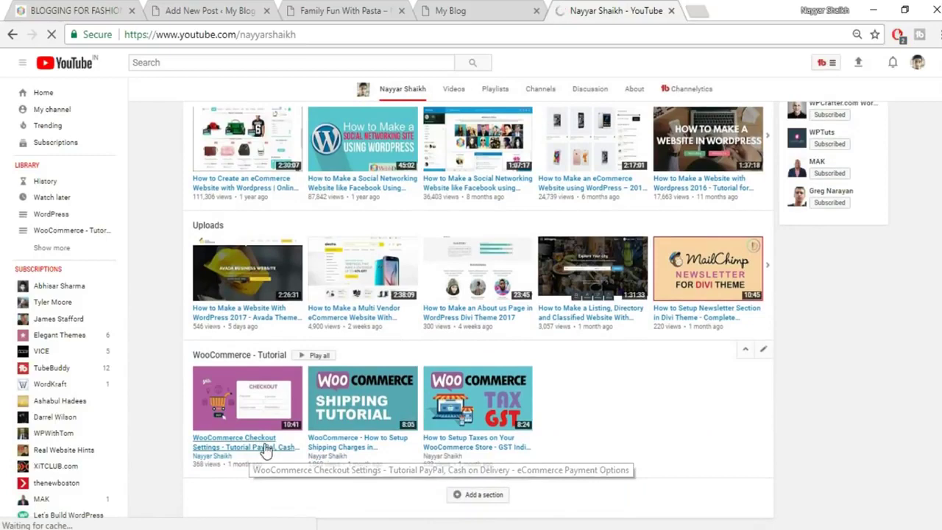
Copy the WooCommerce Checkout Settings video's link and return to the new post editor.
right_click(264, 447)
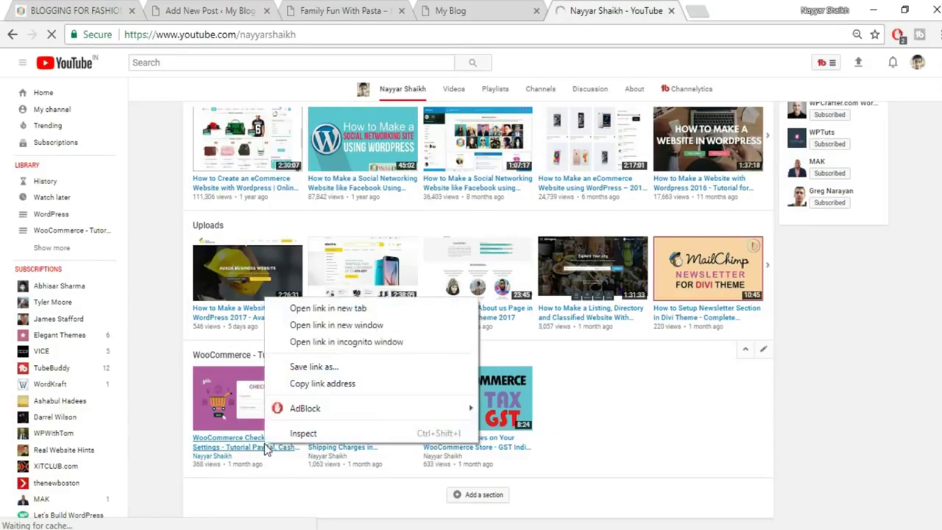
click(306, 389)
click(470, 11)
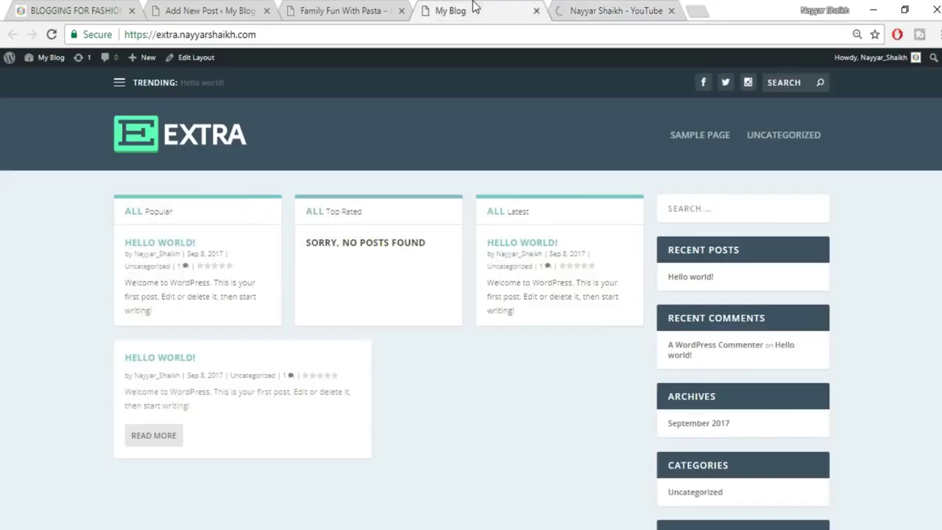
click(335, 10)
click(171, 7)
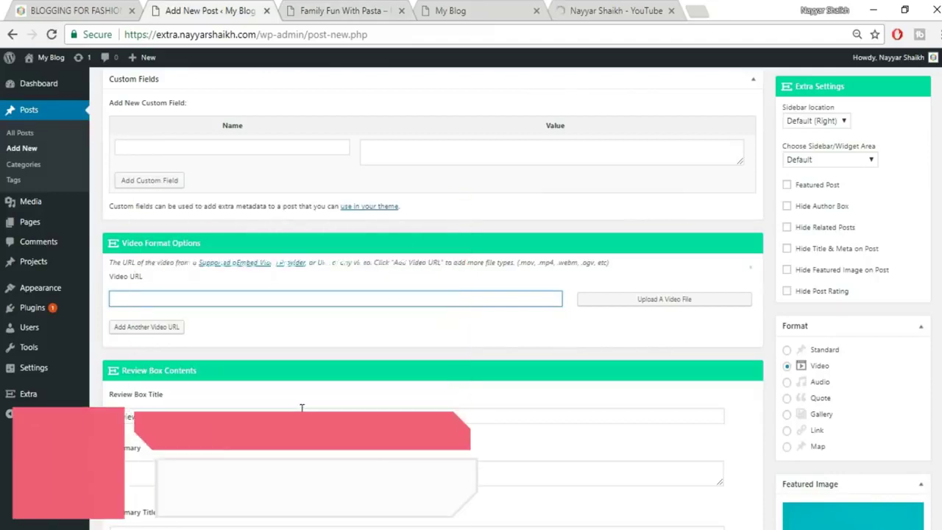
Paste the YouTube link as the Video URL and publish the Blogging for Fashion post.
key(ctrl+v)
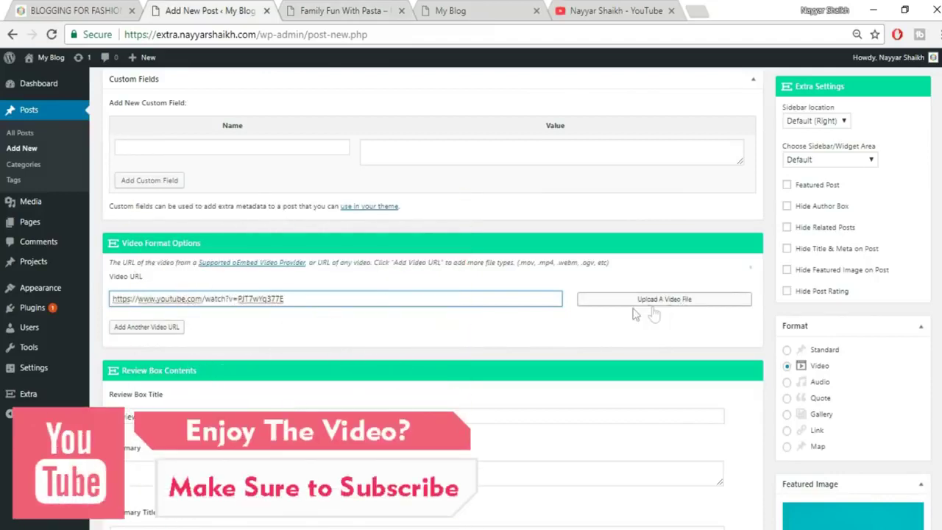
scroll(750, 268, up, 10)
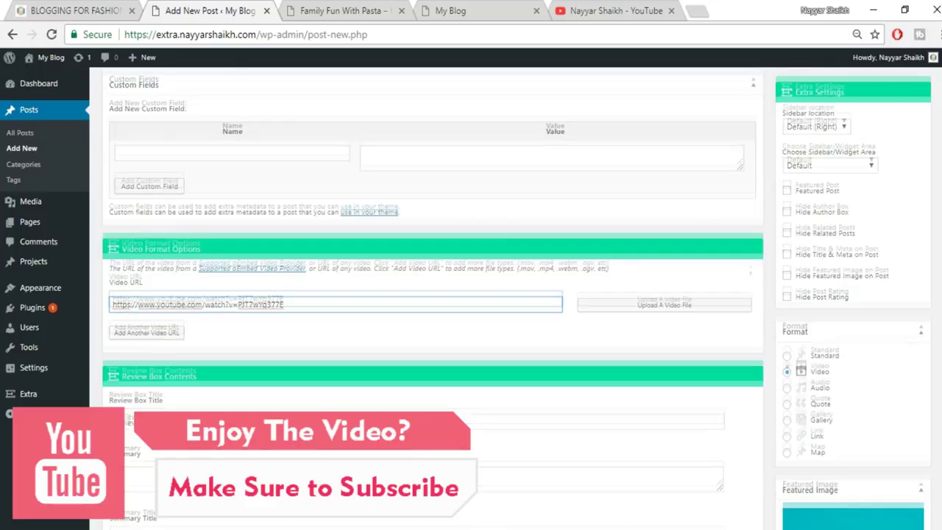
click(905, 219)
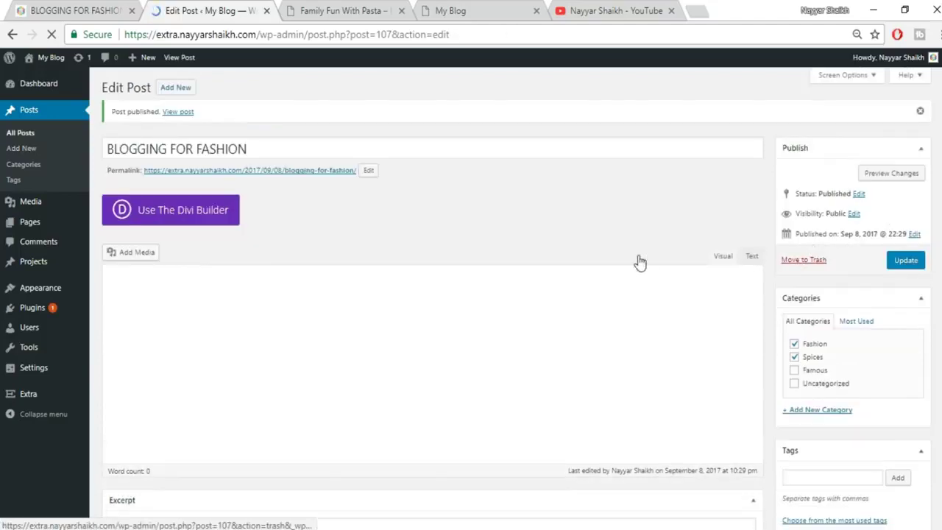
mouse_move(15, 398)
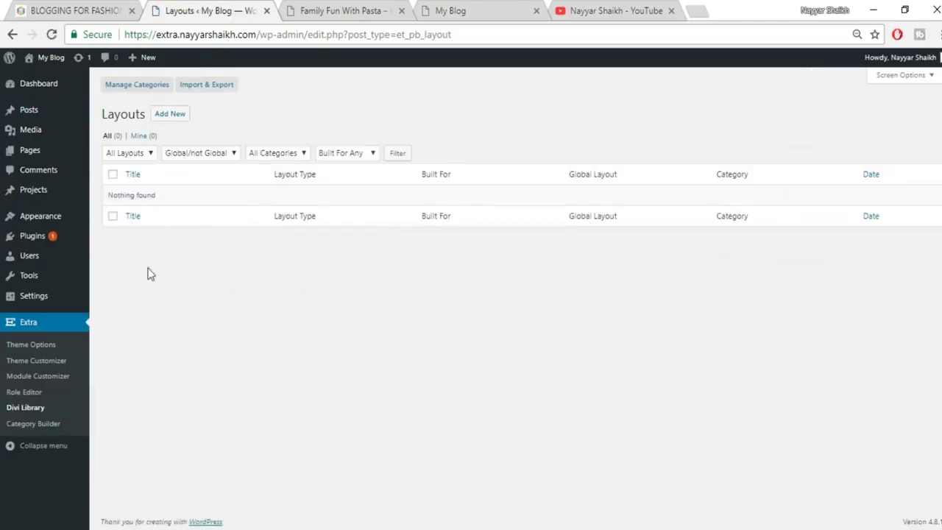
Import the FashionPost.json file from the LAYOUT folder into the Divi Library.
click(217, 90)
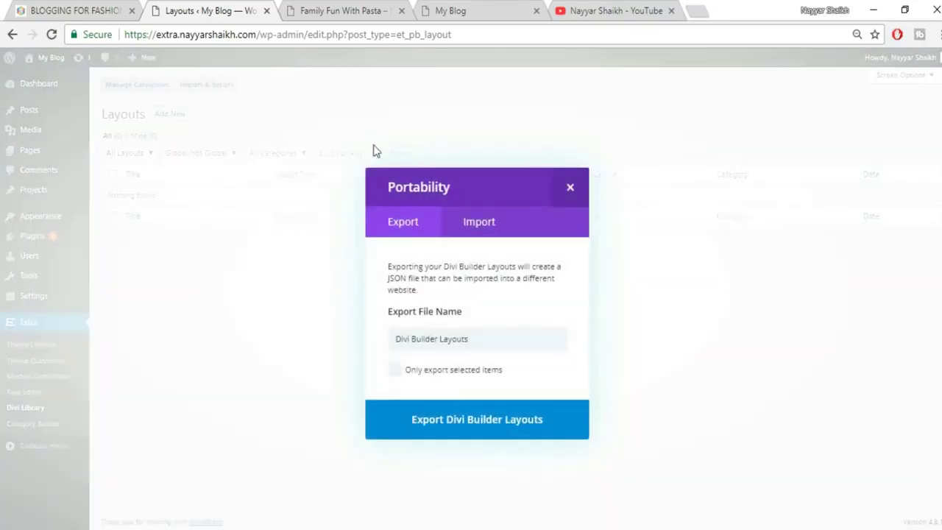
click(489, 229)
click(524, 349)
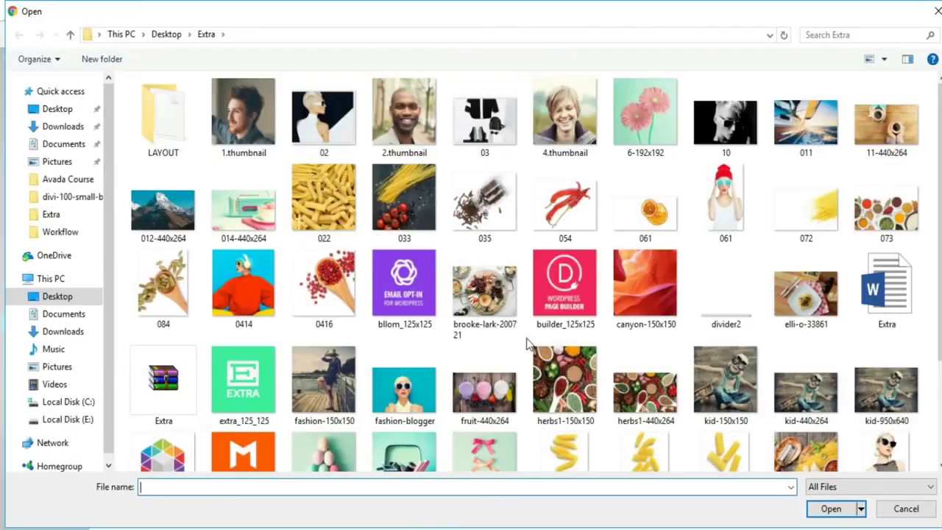
click(179, 154)
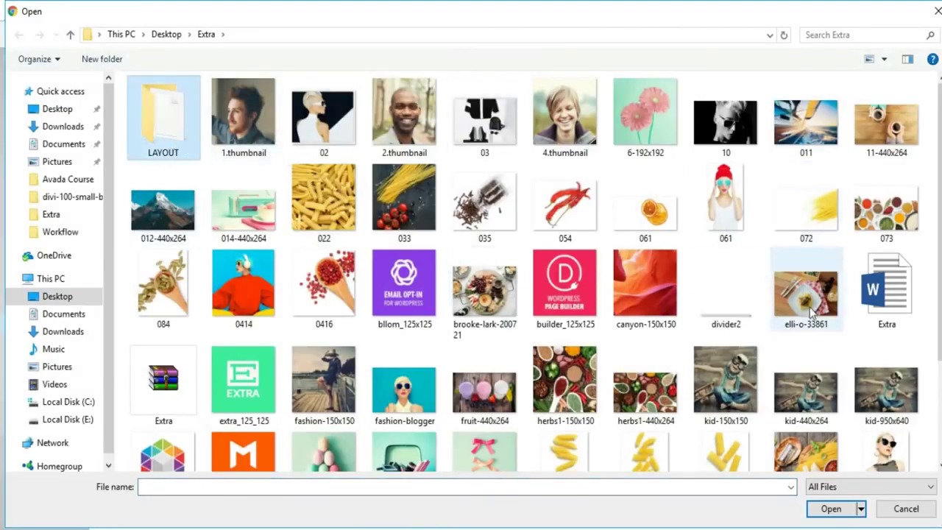
double_click(179, 129)
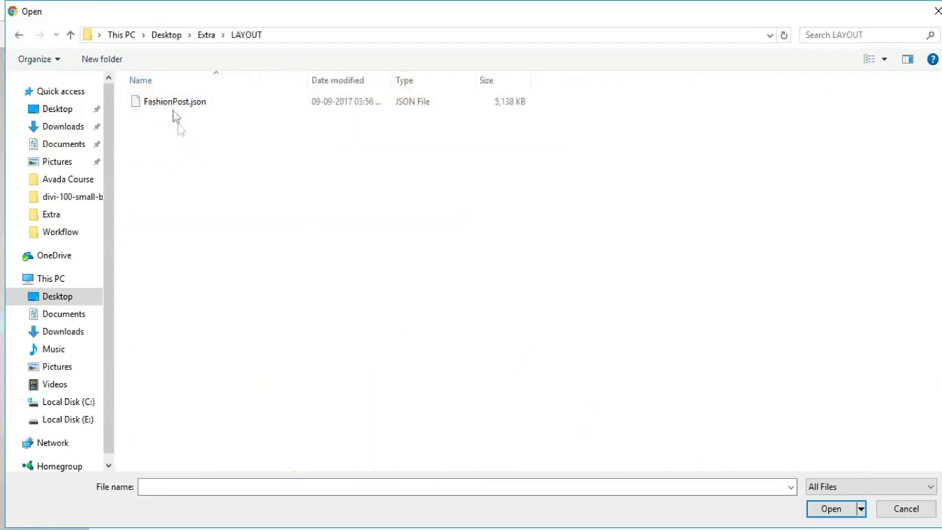
click(176, 107)
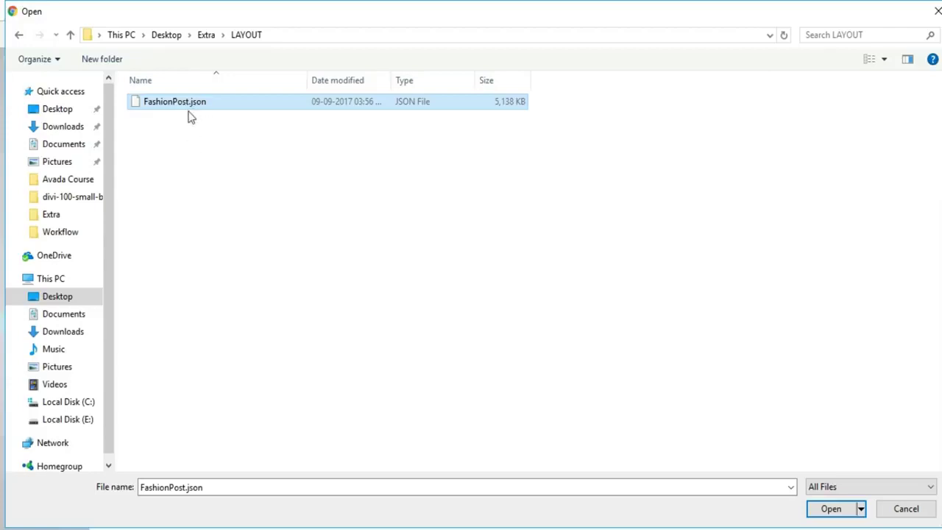
click(833, 509)
click(508, 411)
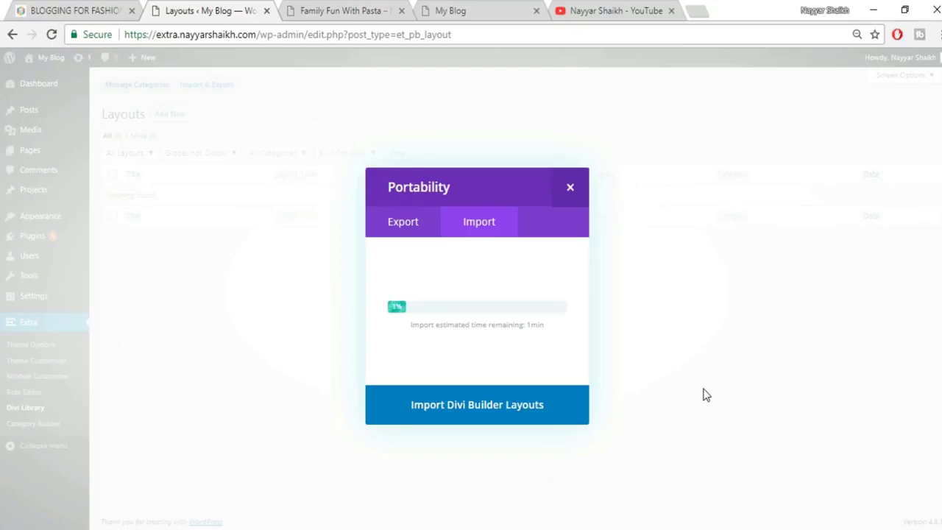
Scroll through the published Blogging for Fashion post, then check the layout import.
click(74, 6)
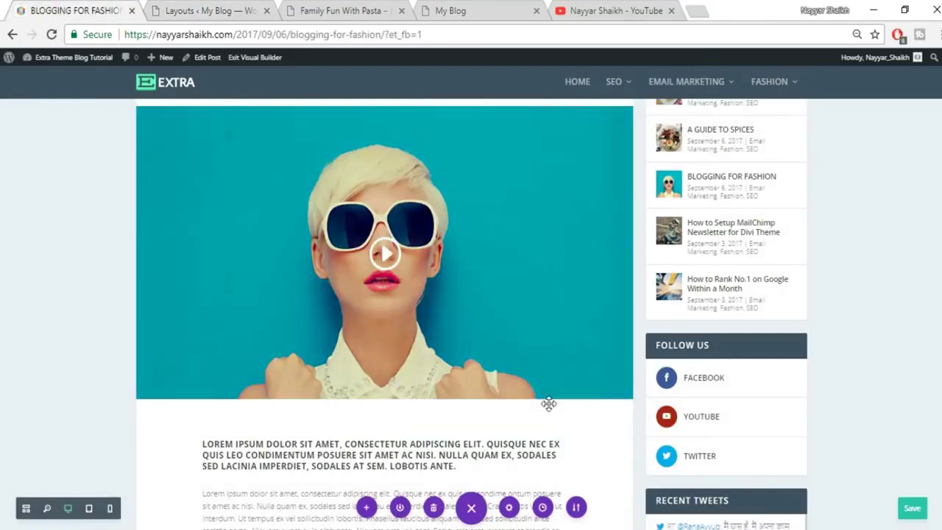
scroll(470, 383, down, 4)
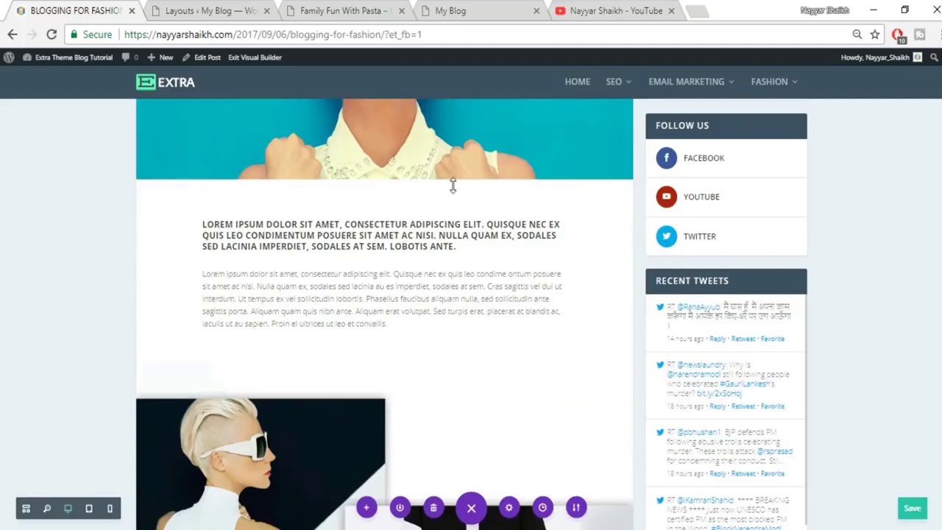
scroll(511, 366, down, 3)
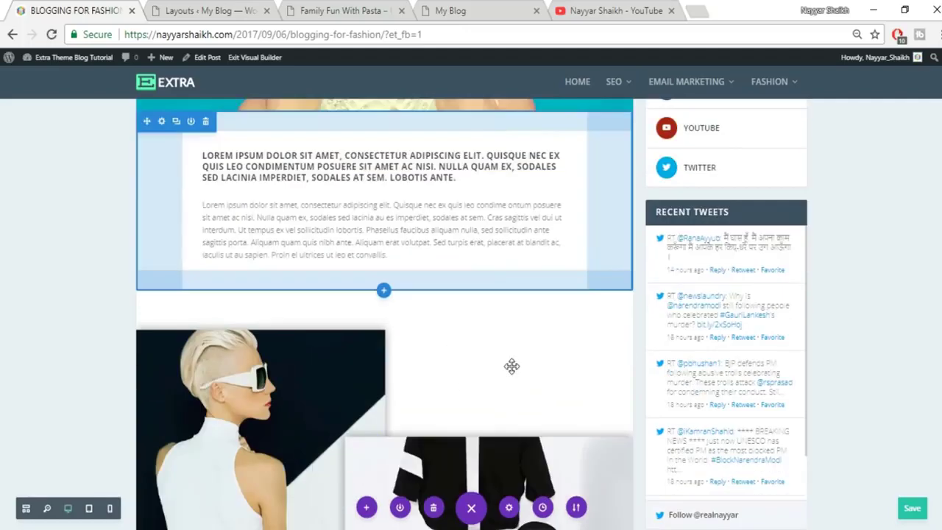
scroll(526, 362, down, 1)
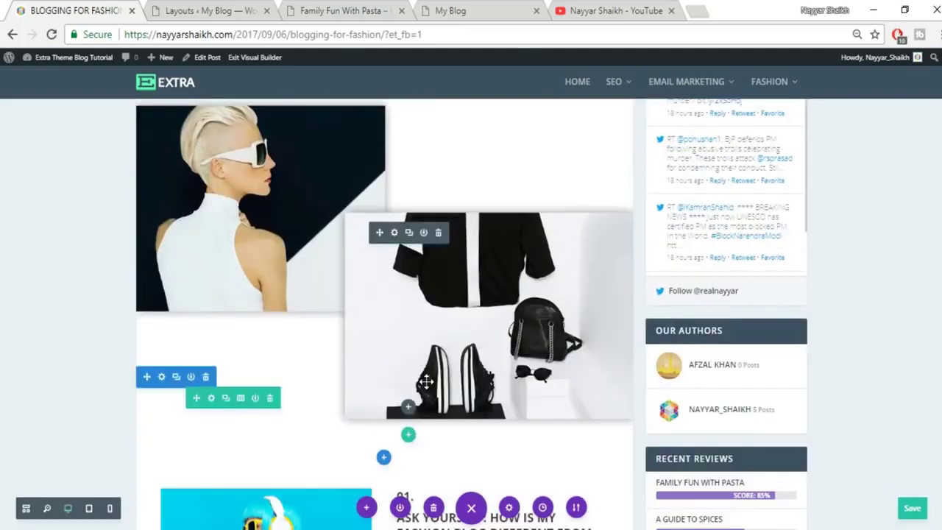
click(220, 16)
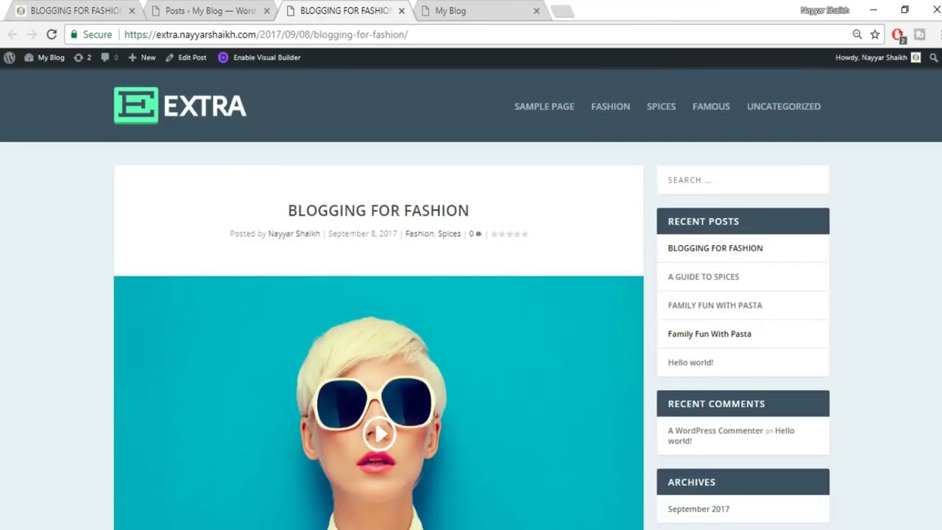
scroll(471, 294, down, 3)
scroll(470, 321, up, 3)
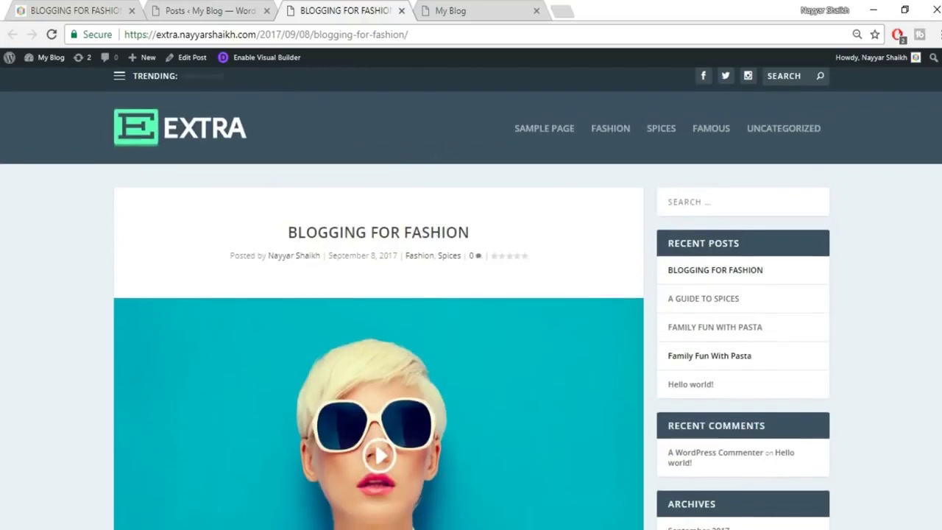
Enable the visual builder on the Blogging for Fashion post and open its Portability options.
scroll(668, 212, down, 5)
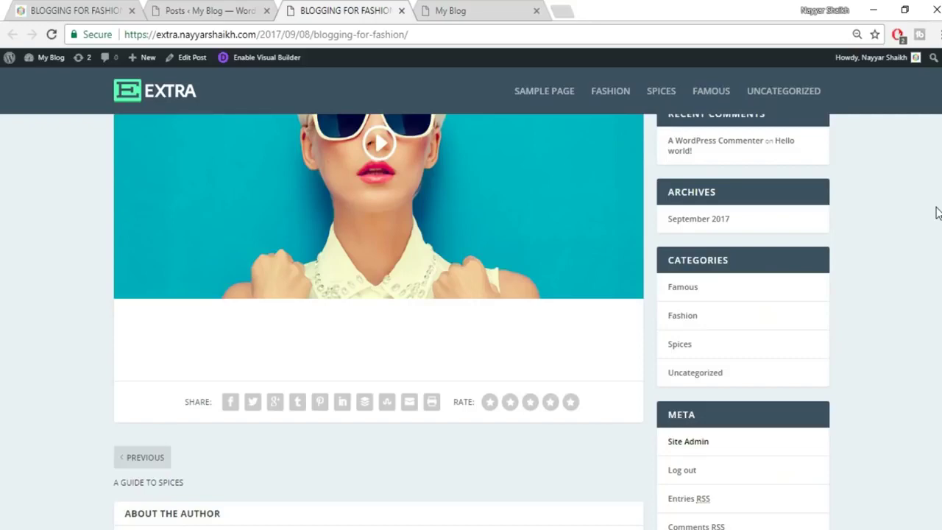
scroll(936, 212, up, 5)
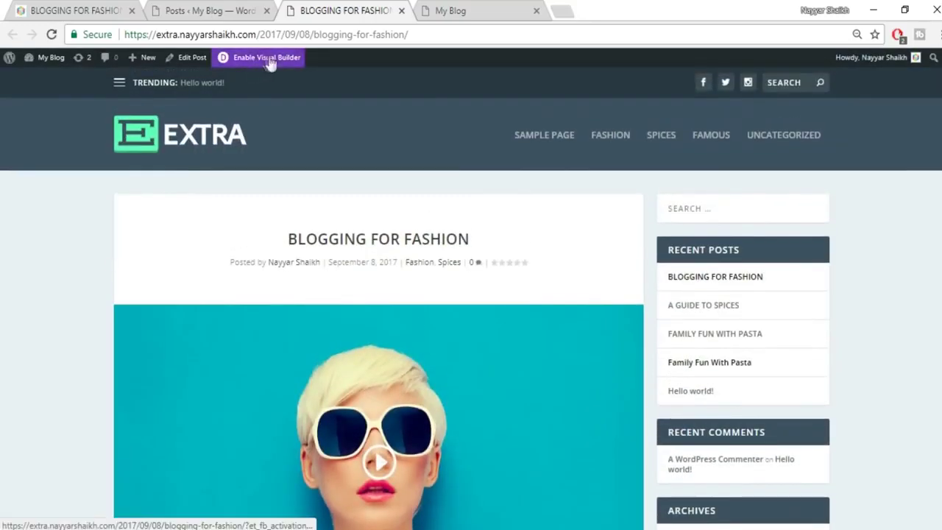
click(271, 65)
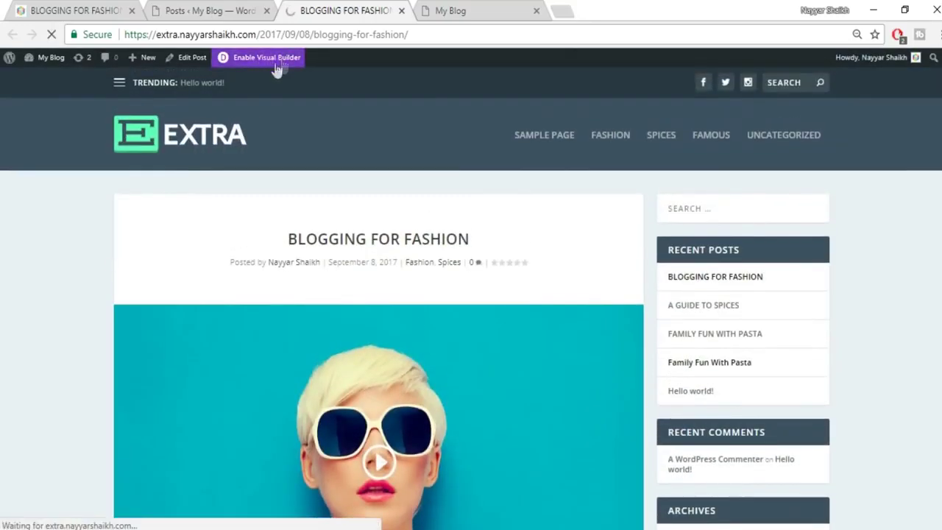
scroll(547, 336, down, 3)
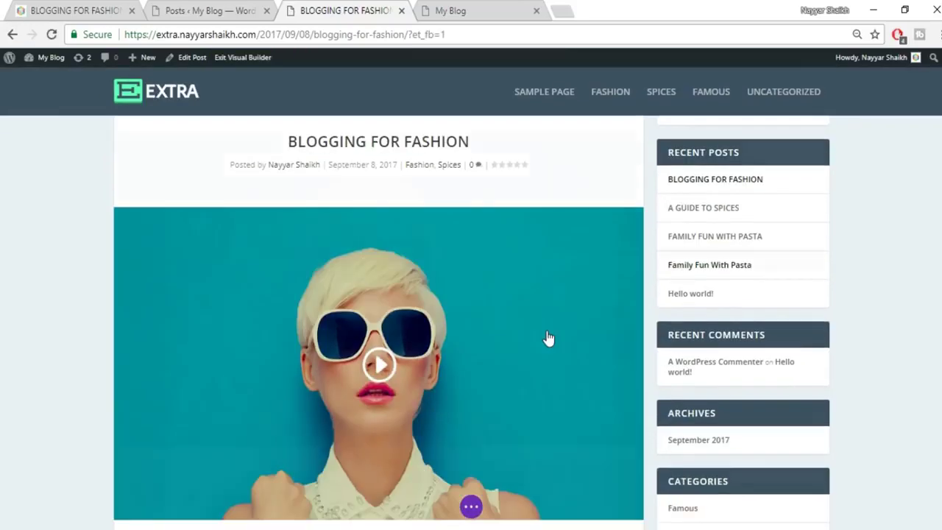
click(473, 508)
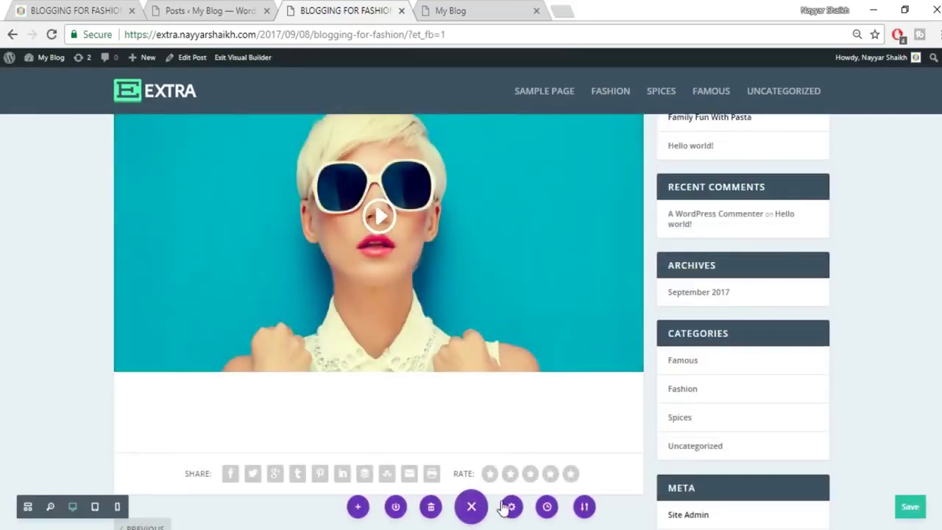
click(582, 507)
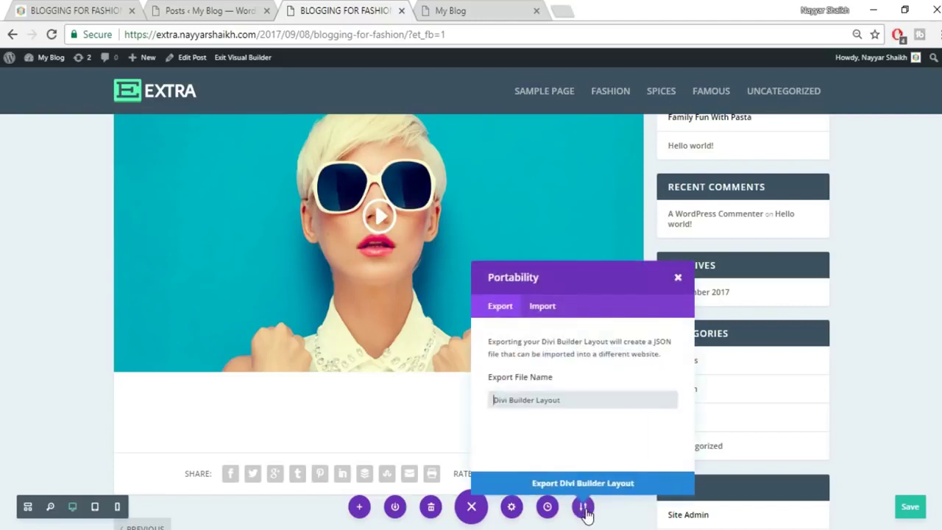
Import FashionPost.json from the LAYOUT folder as the post's layout.
click(544, 312)
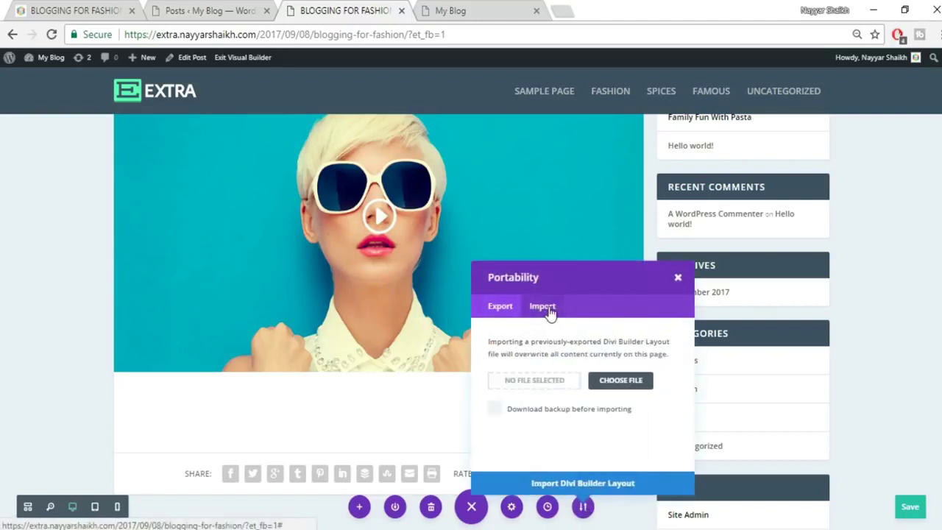
click(603, 383)
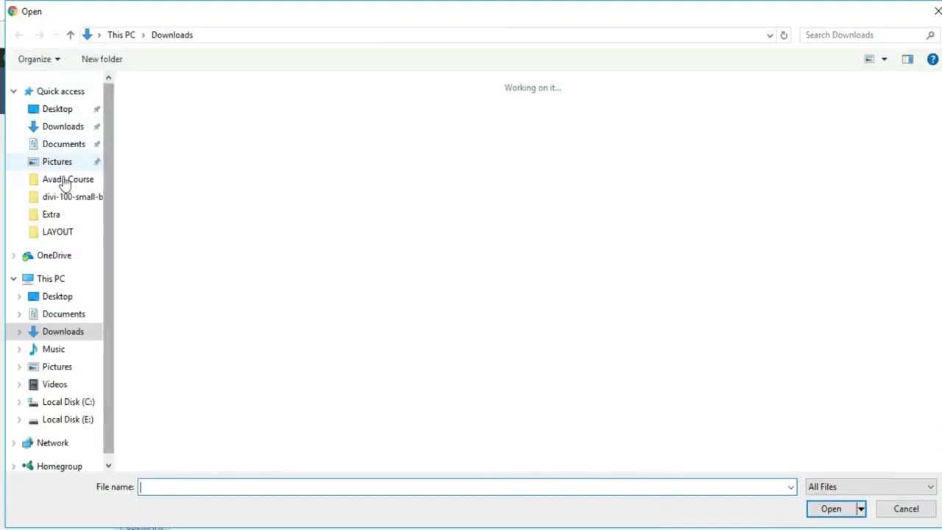
click(67, 216)
click(65, 233)
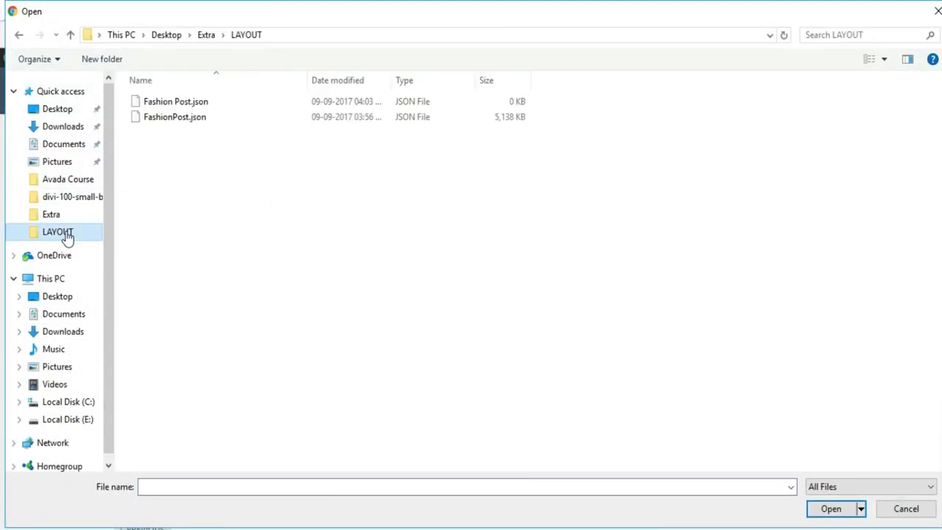
click(198, 127)
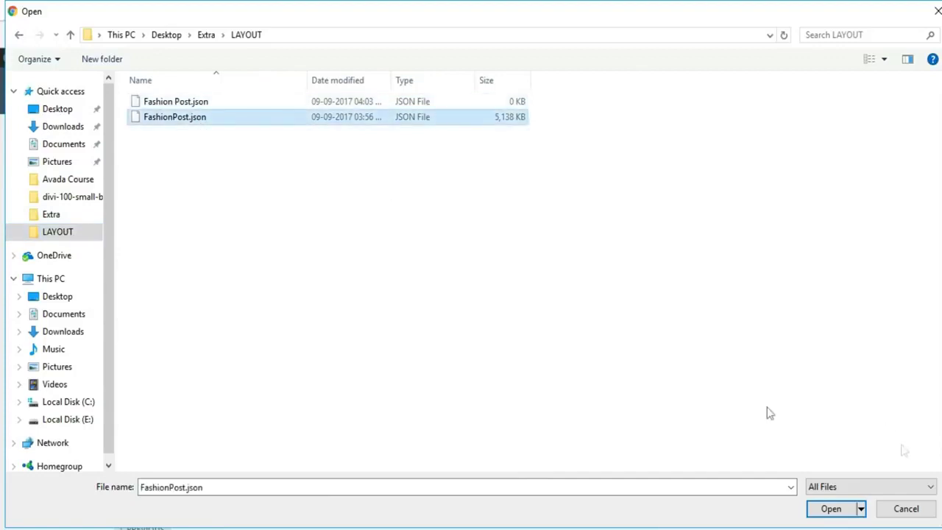
click(824, 508)
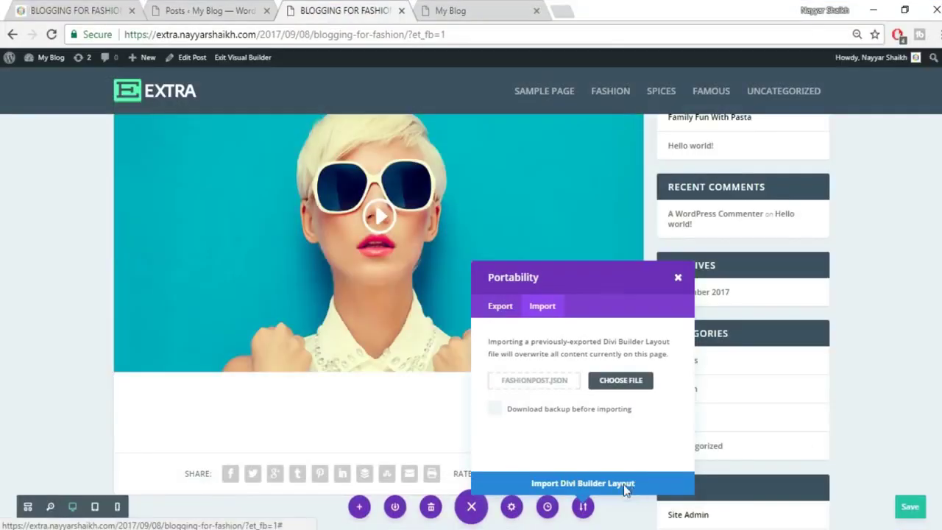
click(626, 484)
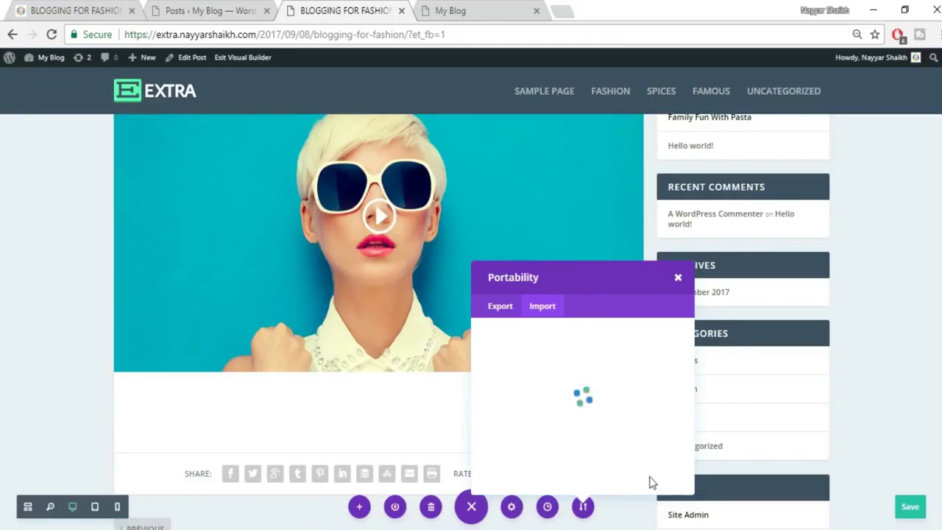
scroll(821, 409, down, 10)
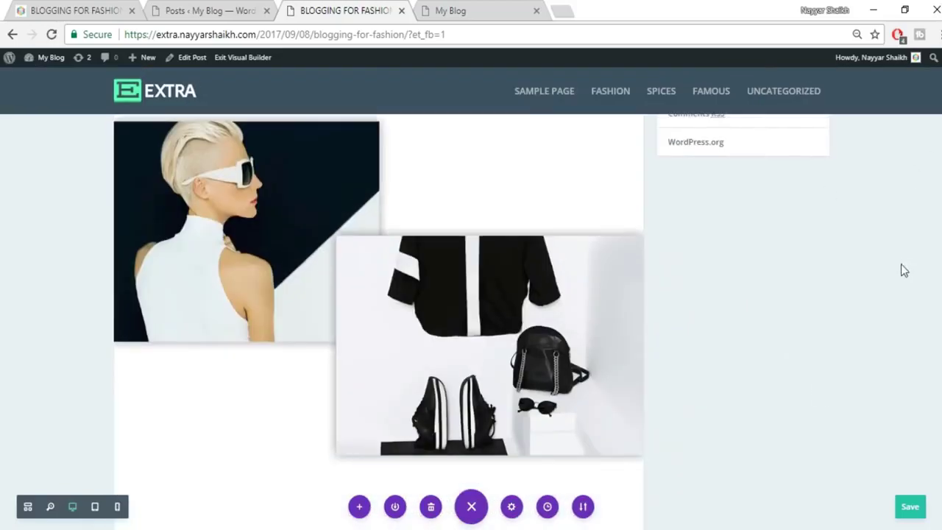
scroll(903, 270, up, 5)
scroll(284, 279, down, 1)
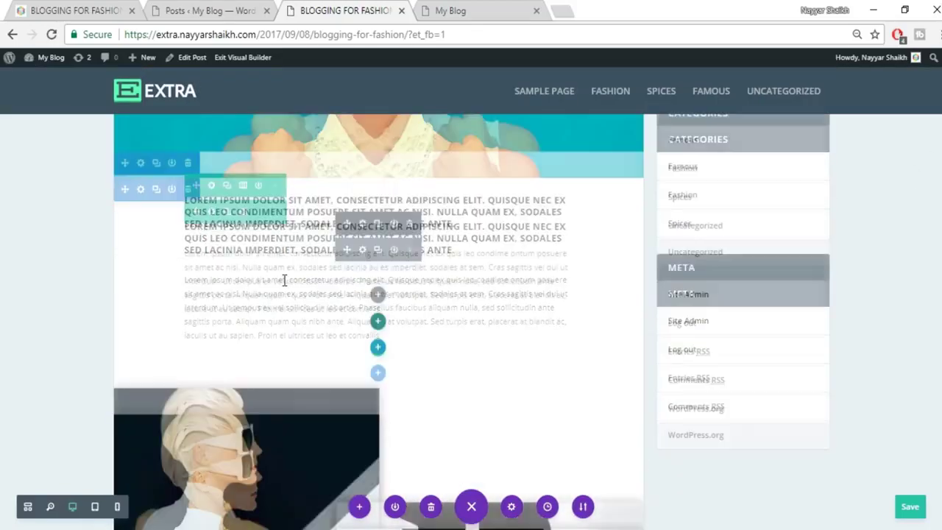
scroll(467, 312, down, 10)
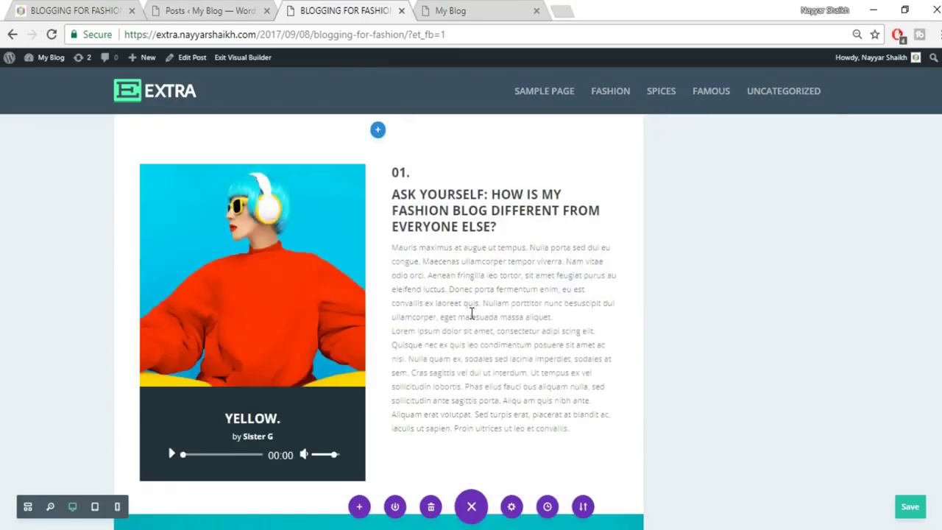
scroll(471, 314, down, 4)
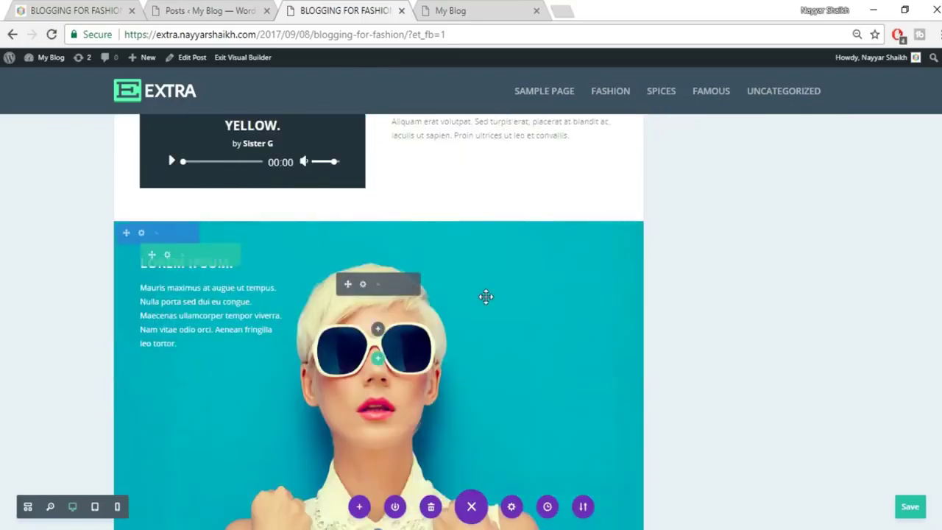
scroll(485, 296, down, 10)
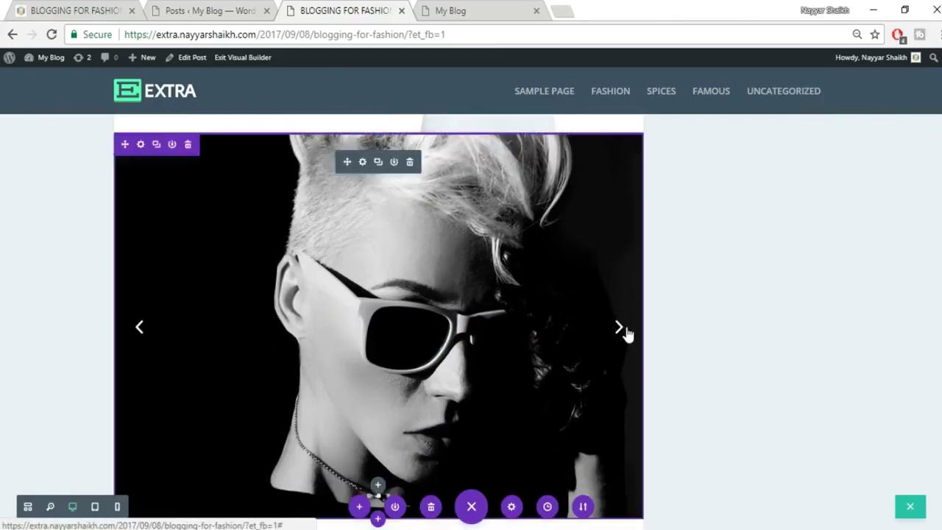
click(618, 328)
scroll(471, 317, down, 10)
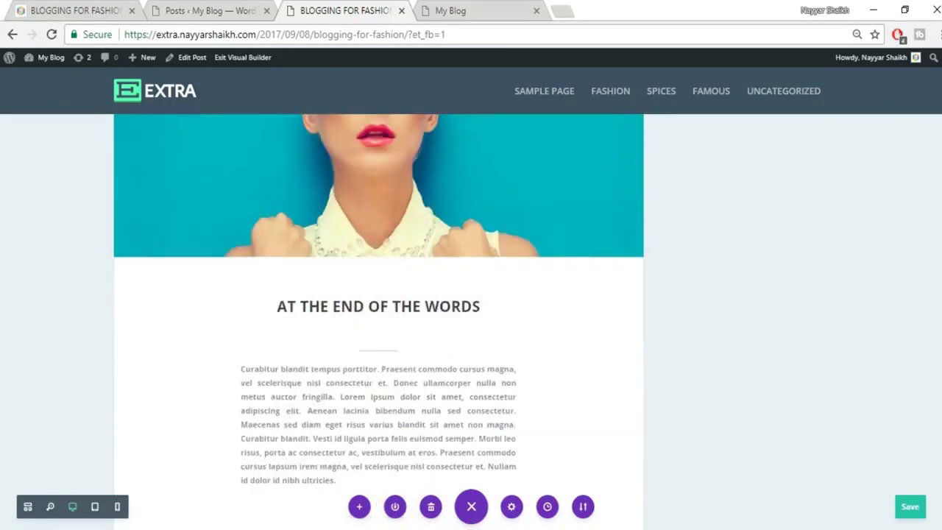
scroll(378, 320, down, 8)
scroll(378, 320, up, 7)
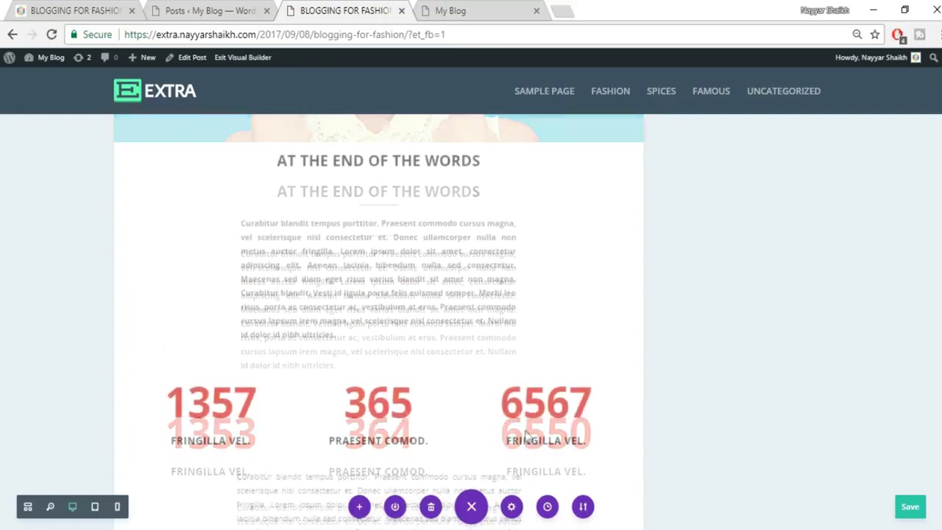
click(362, 398)
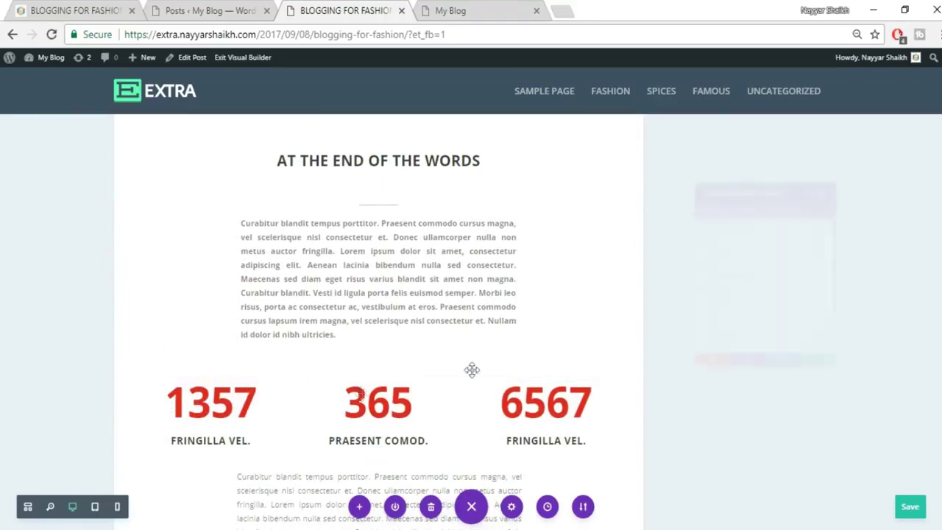
click(840, 416)
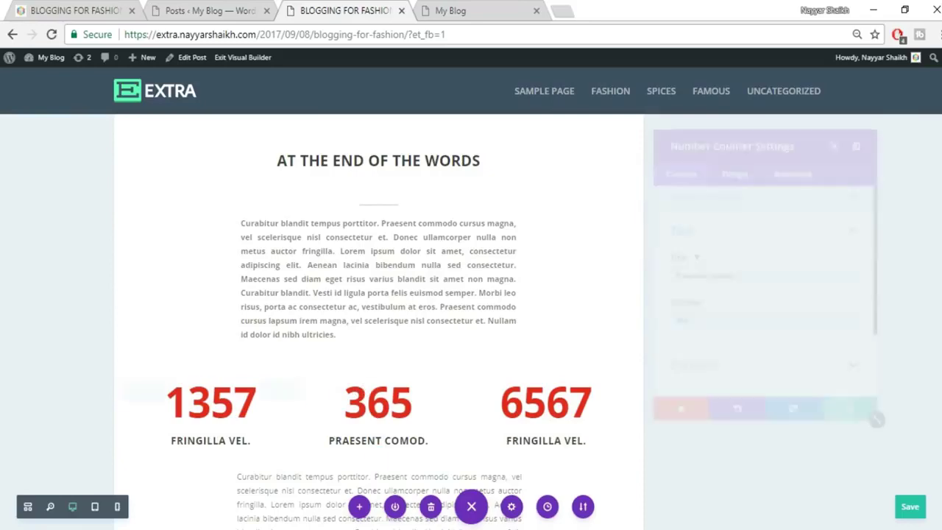
scroll(378, 331, up, 15)
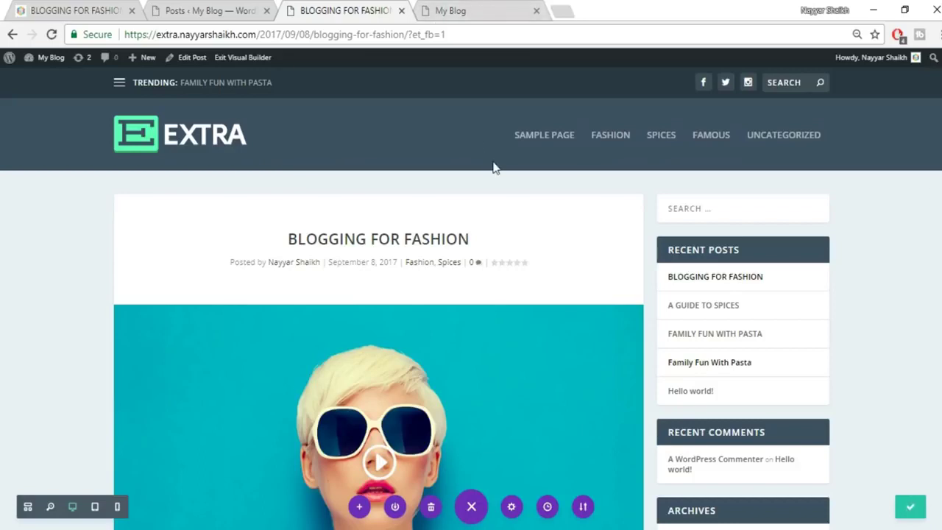
Reload the blog homepage and compare it against the reference Extra homepage.
click(470, 10)
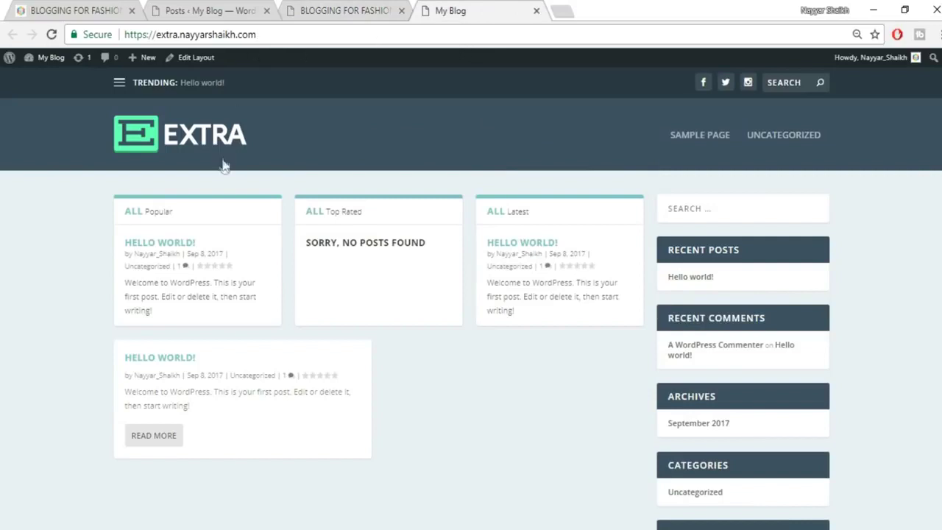
click(193, 138)
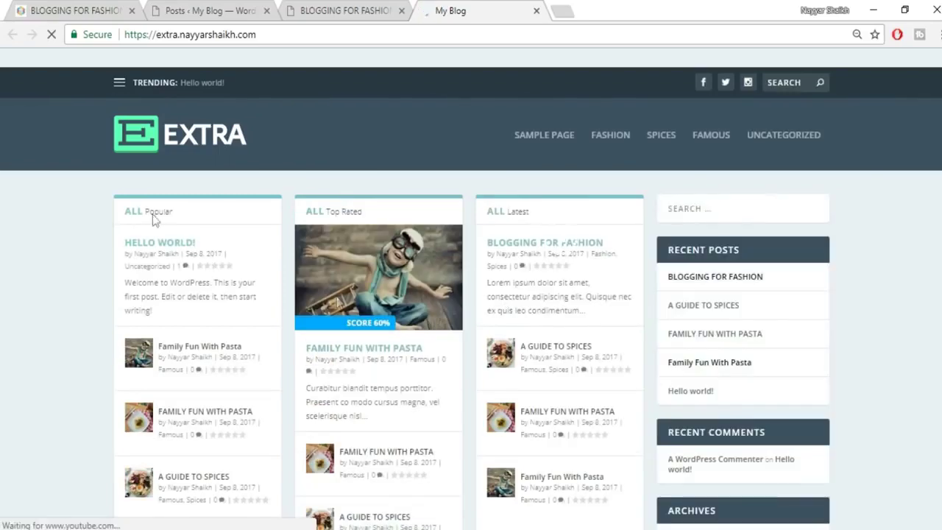
click(106, 8)
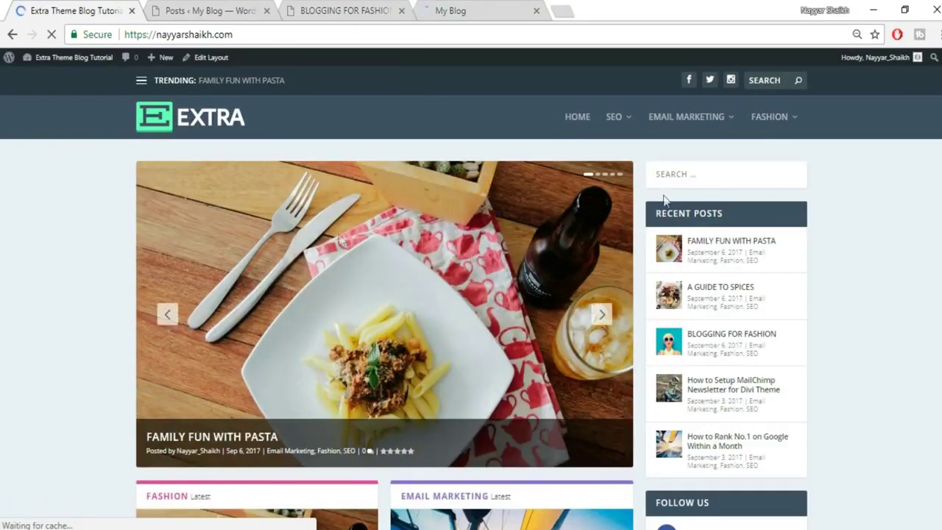
scroll(874, 307, down, 6)
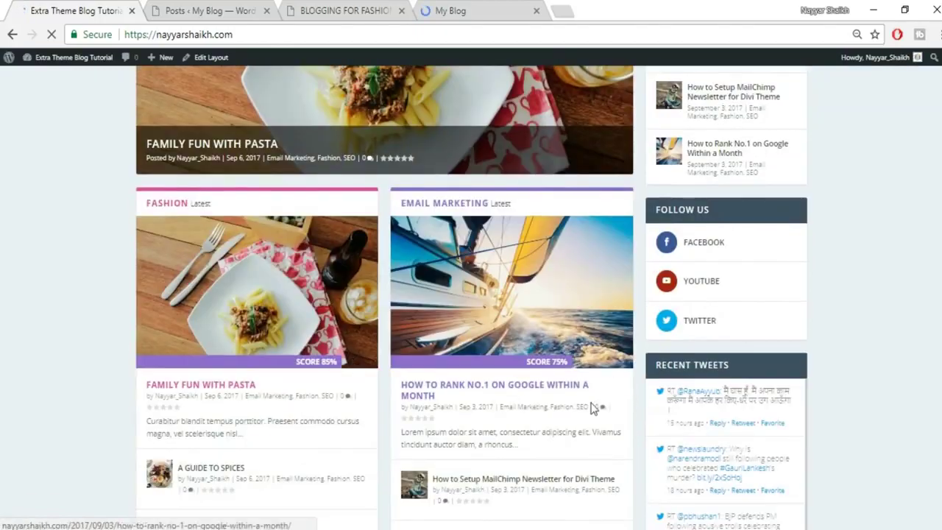
scroll(587, 417, down, 12)
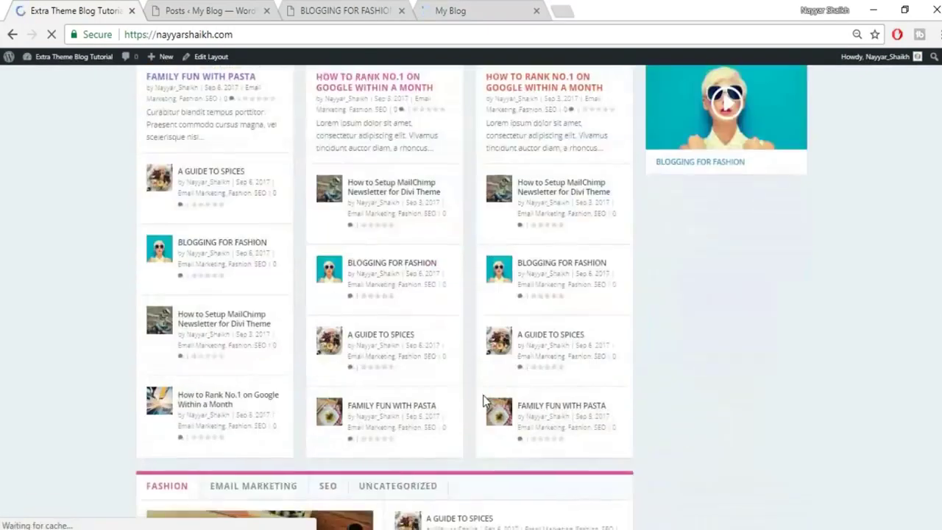
scroll(489, 429, up, 15)
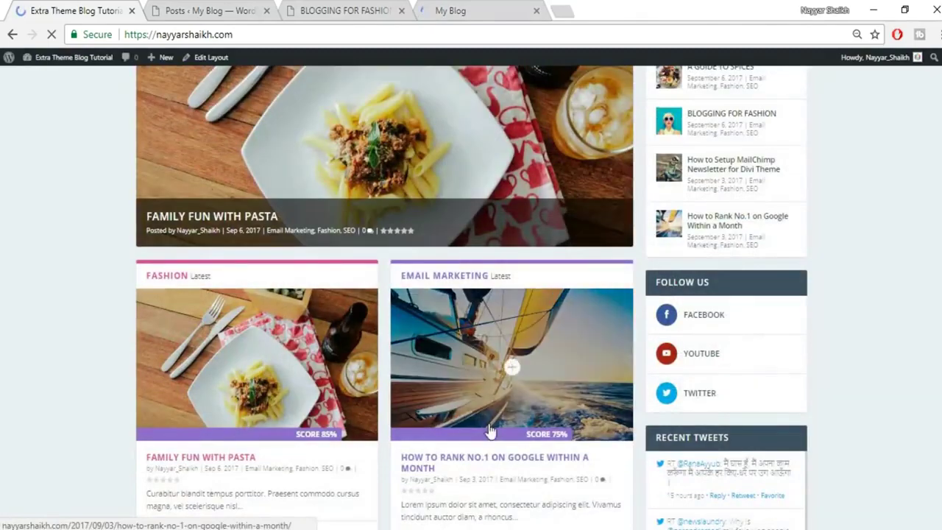
scroll(489, 429, up, 5)
Glance at the fashion post and the admin posts list, then return to the blog homepage.
click(348, 9)
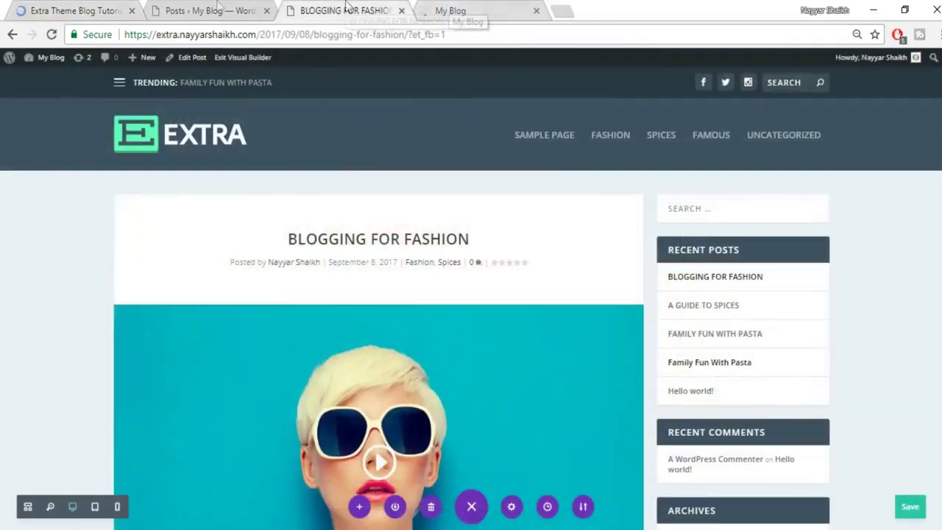
click(218, 8)
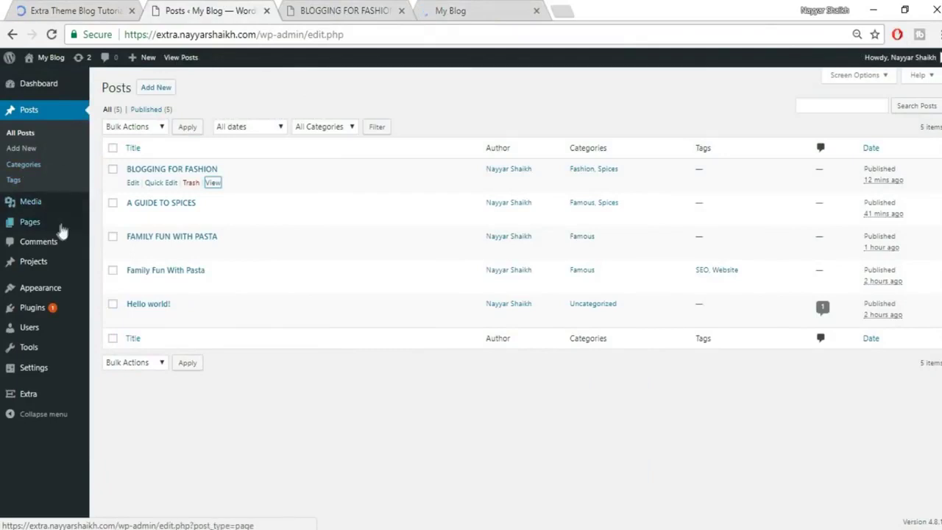
mouse_move(41, 228)
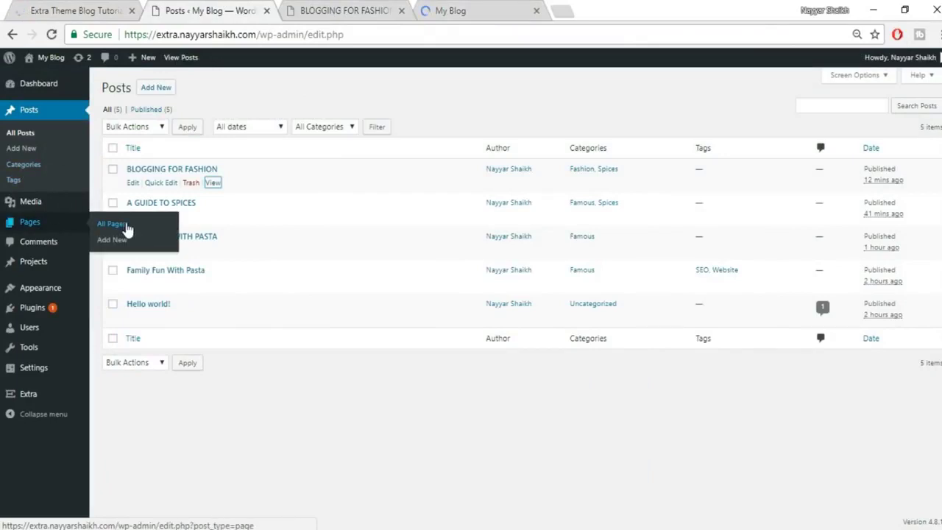
click(332, 7)
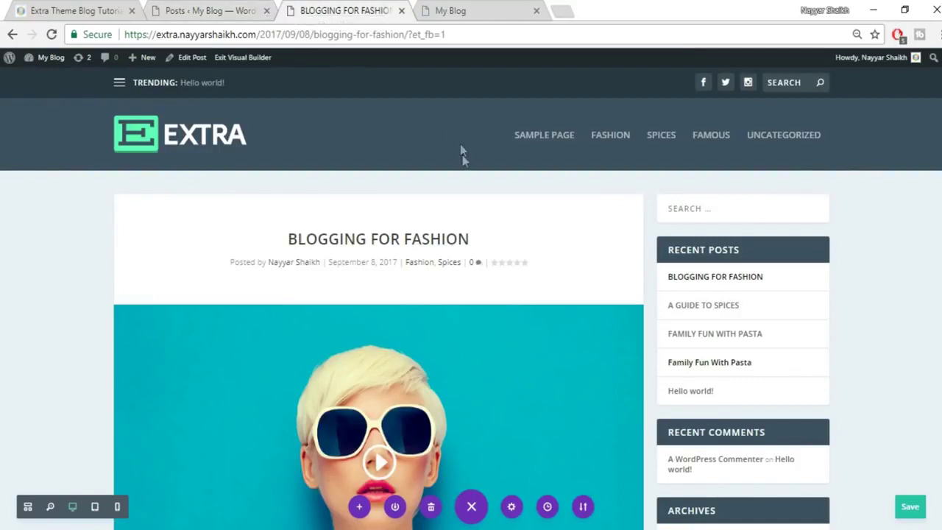
click(427, 9)
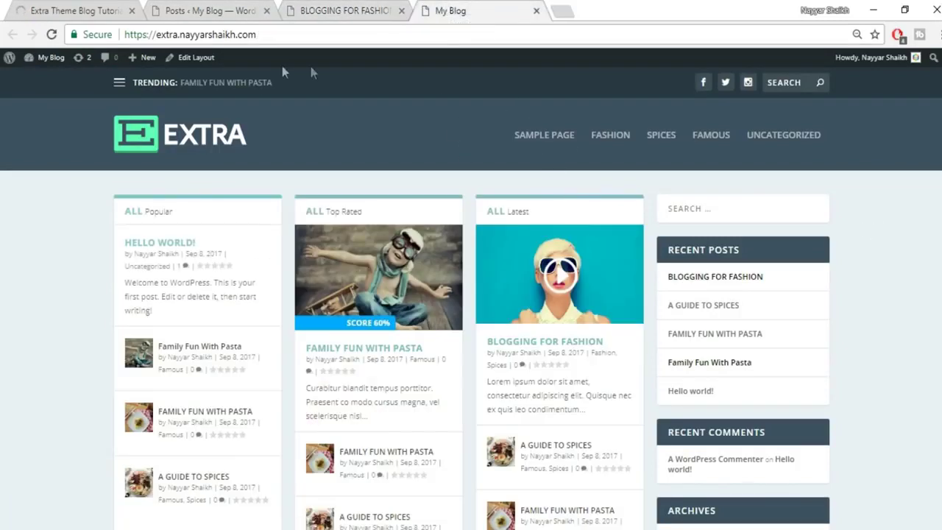
Open the Homepage layout's Edit Layout link in a new tab.
right_click(194, 65)
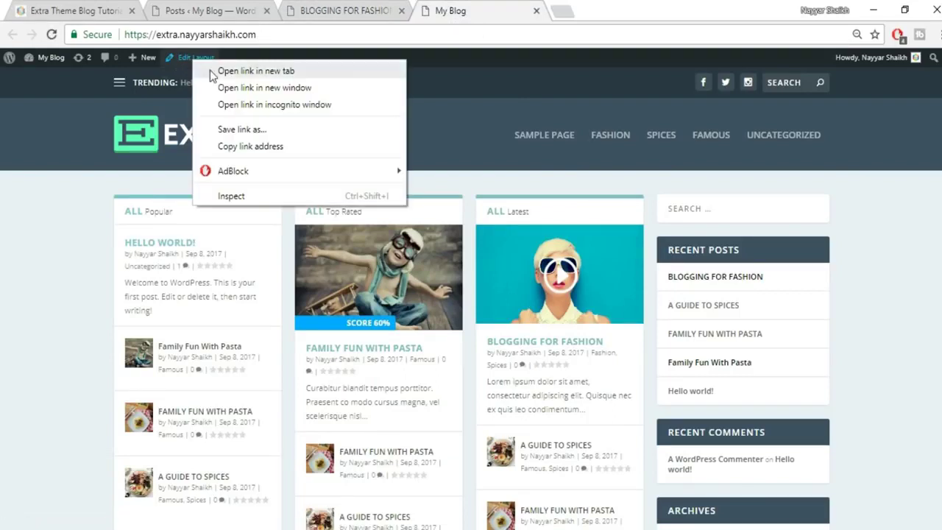
click(210, 69)
click(612, 9)
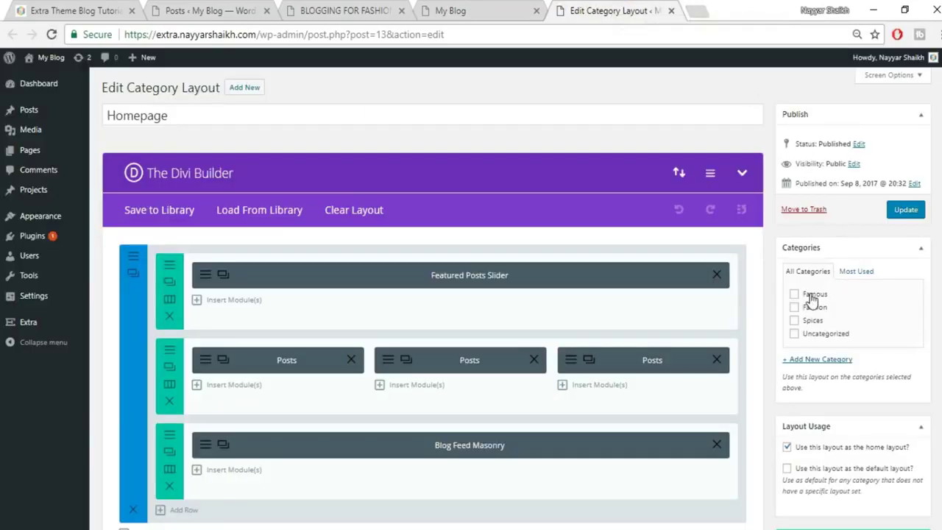
Tick Famous, Fashion, Spices and Uncategorized for the Homepage layout.
click(810, 294)
click(812, 306)
click(812, 321)
click(812, 335)
scroll(939, 322, down, 2)
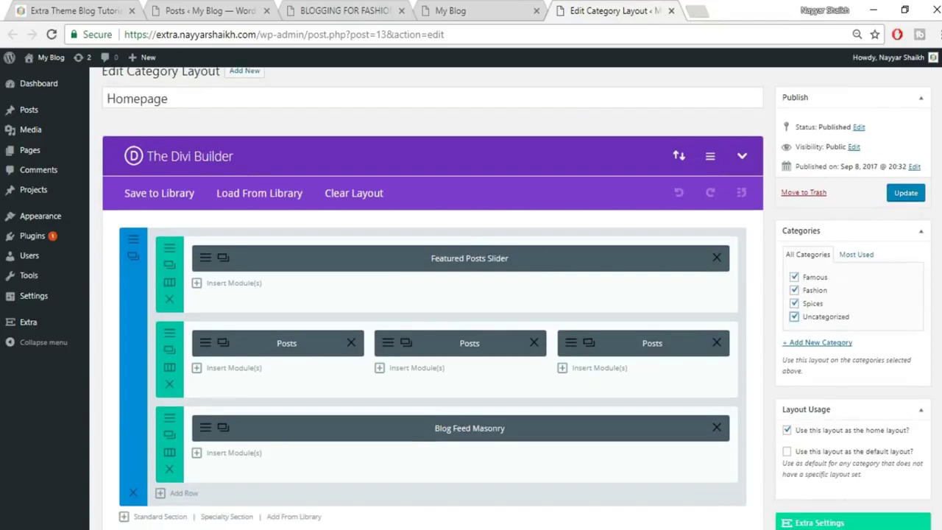
scroll(389, 257, up, 1)
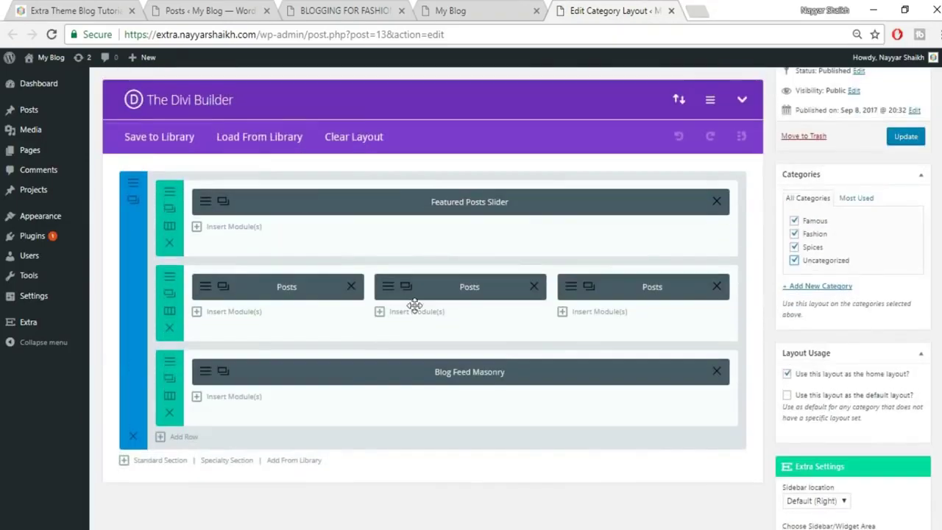
click(434, 11)
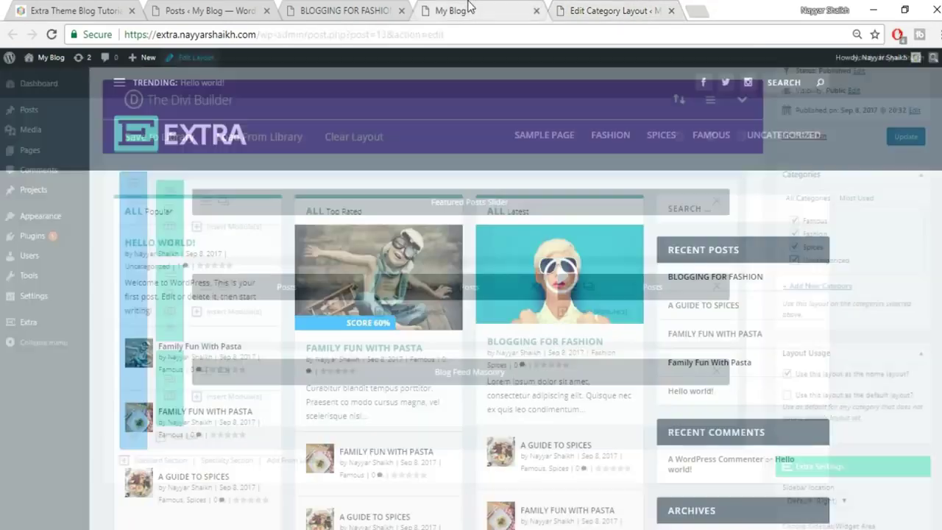
click(618, 10)
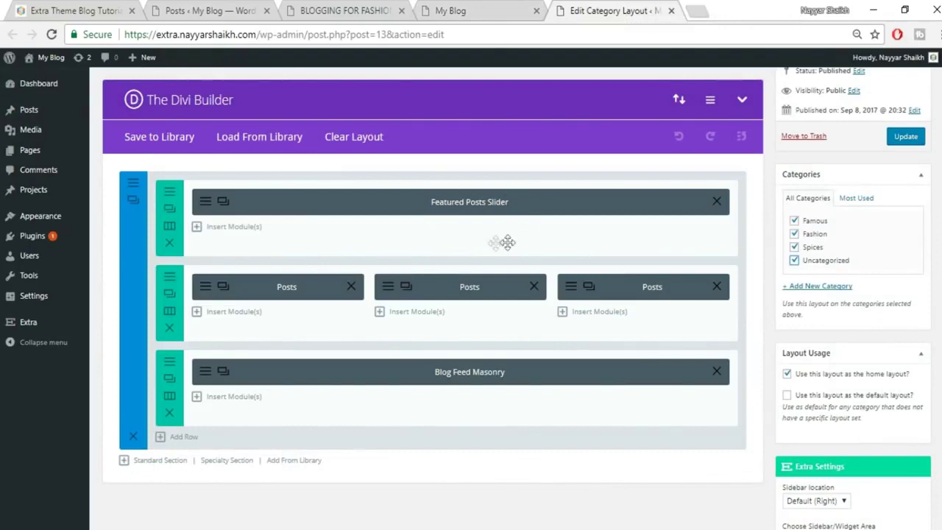
Add a Featured Posts Slider module to the first row, using All categories.
click(227, 228)
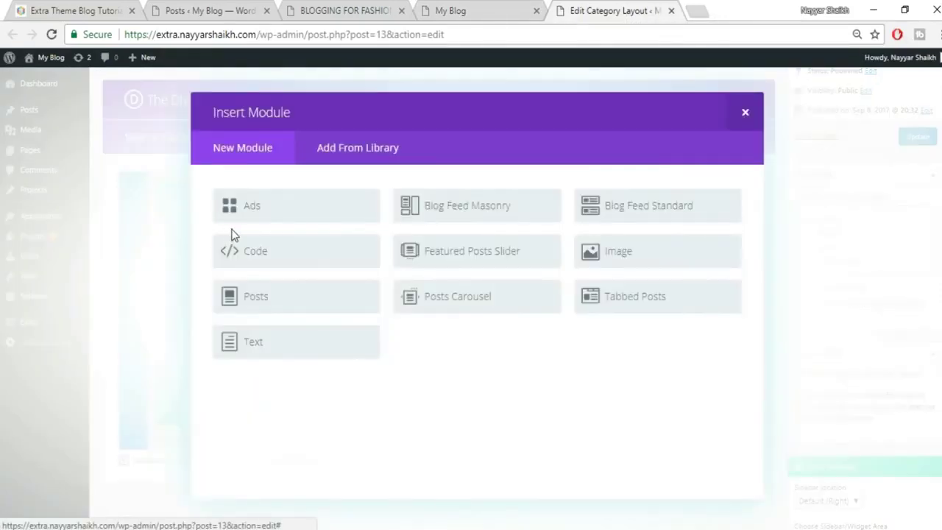
click(473, 253)
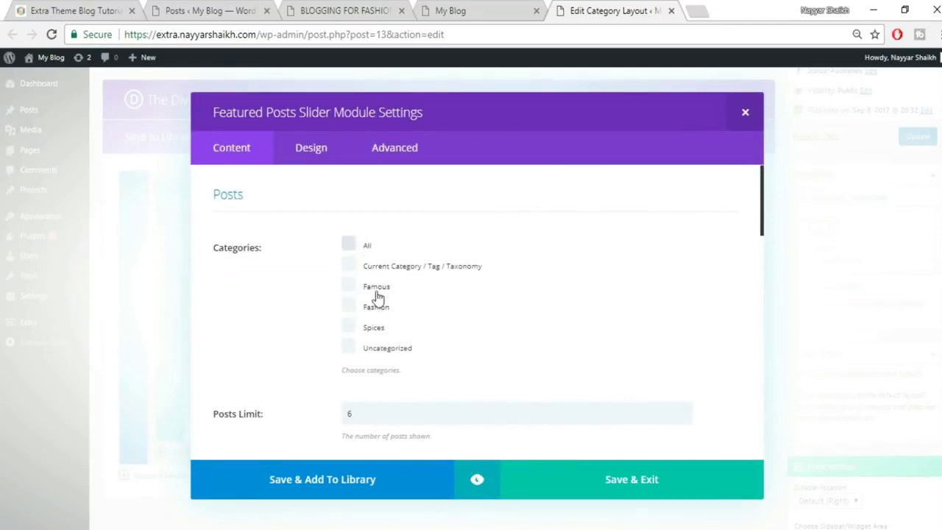
click(352, 245)
scroll(594, 267, down, 2)
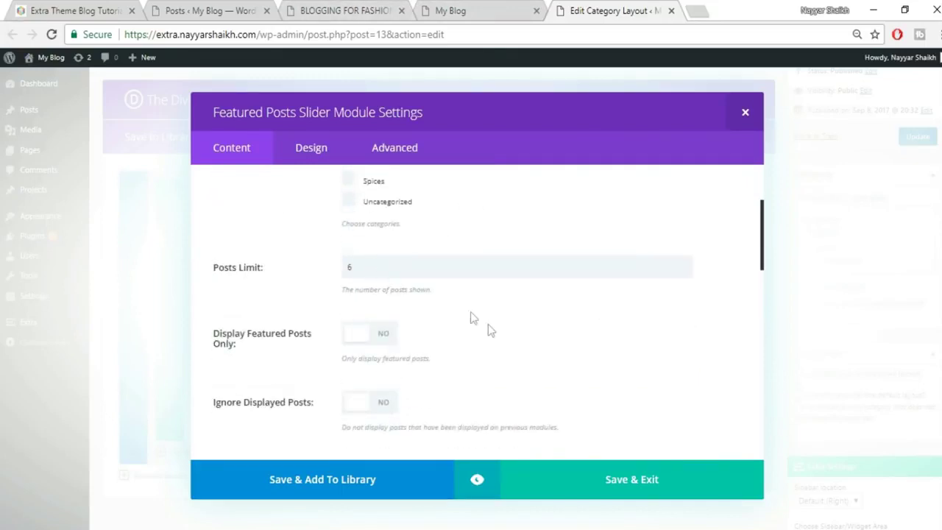
scroll(473, 318, down, 1)
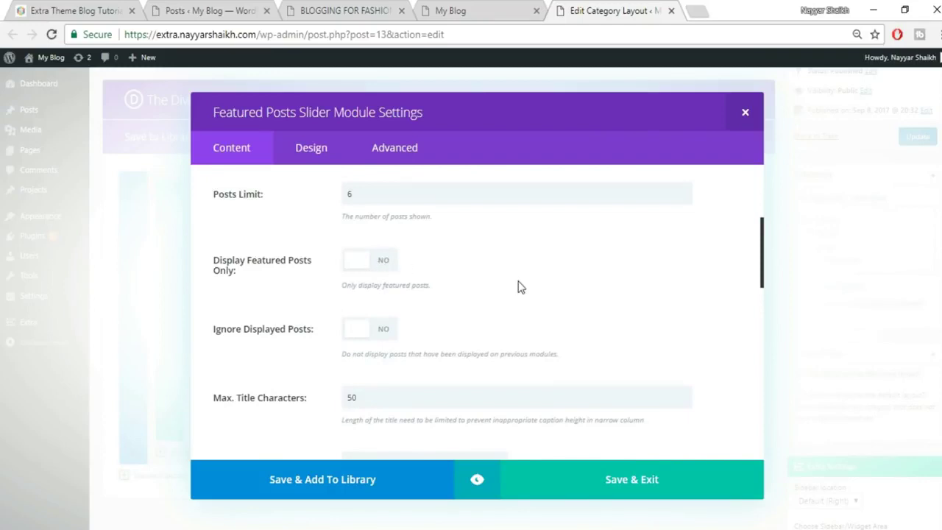
scroll(382, 294, down, 1)
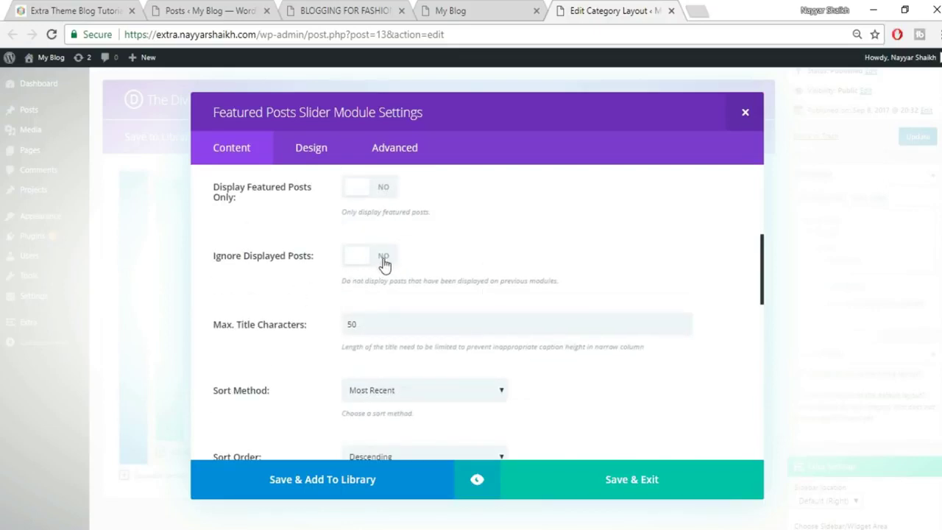
scroll(574, 269, down, 2)
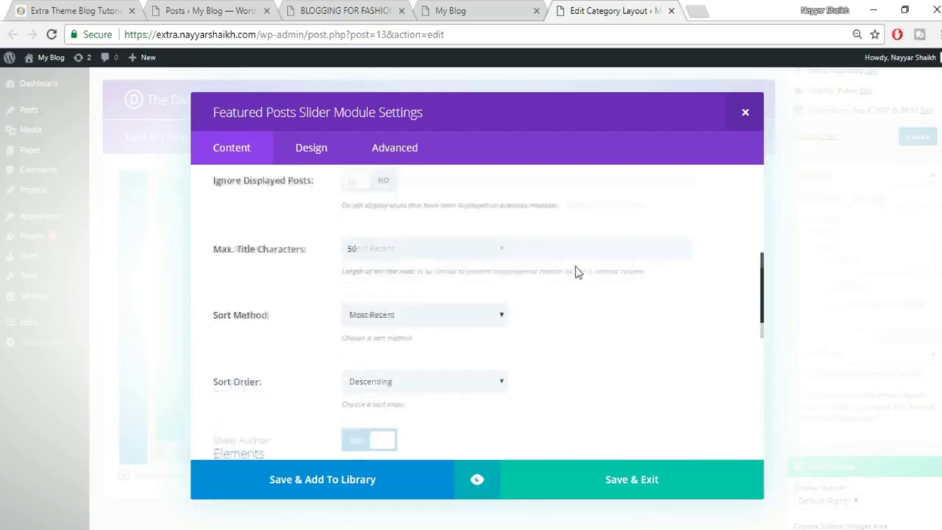
scroll(379, 249, up, 1)
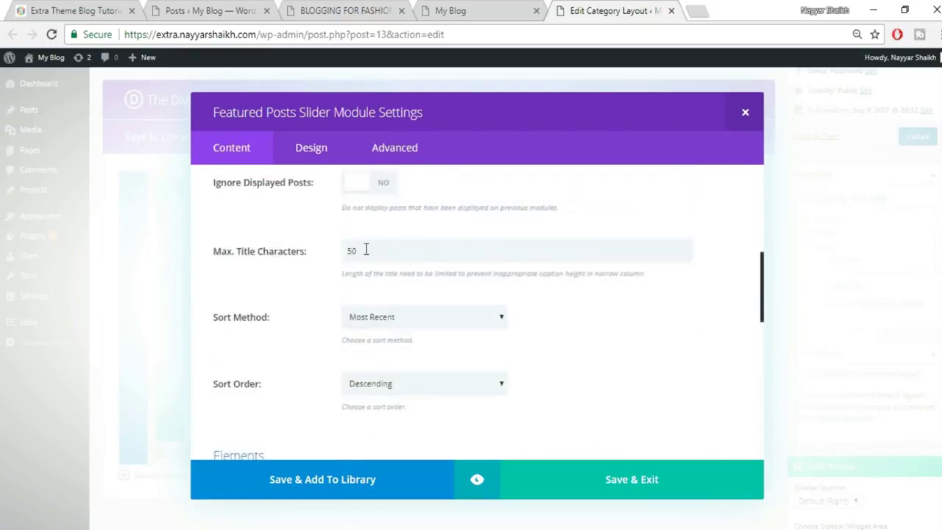
Check the reference homepage and fashion post, then save the slider settings.
click(63, 9)
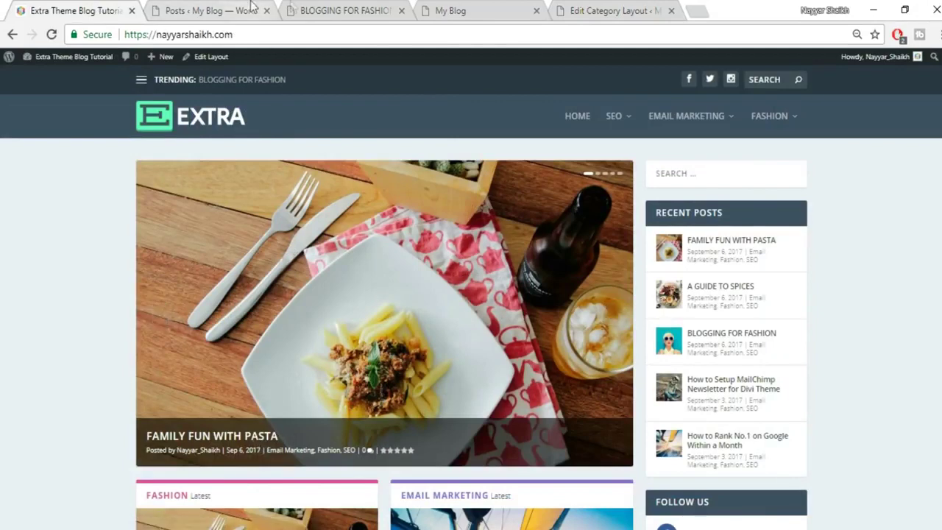
click(317, 7)
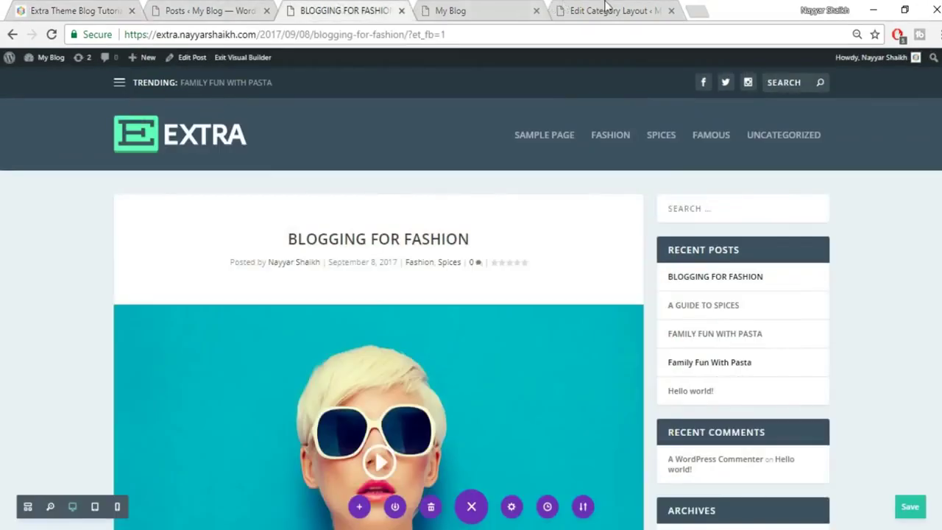
click(563, 8)
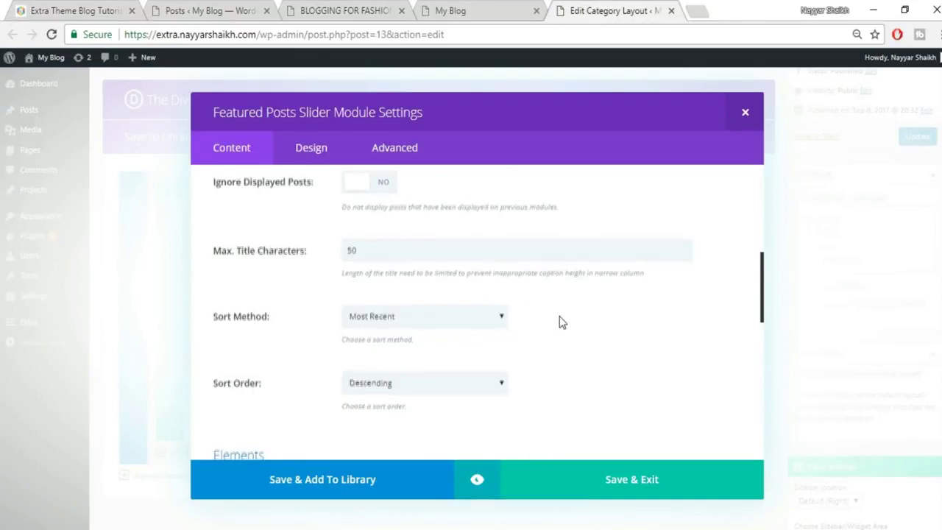
scroll(559, 319, down, 1)
scroll(449, 340, down, 7)
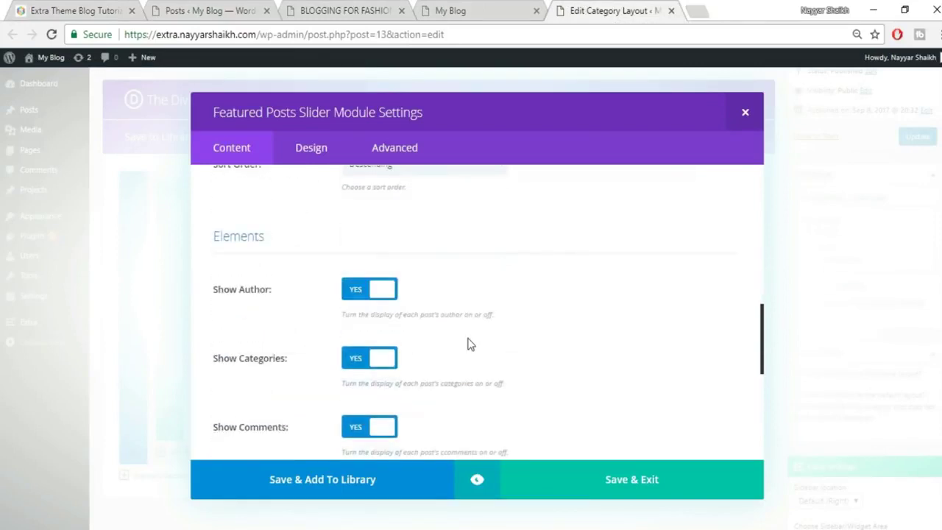
click(610, 479)
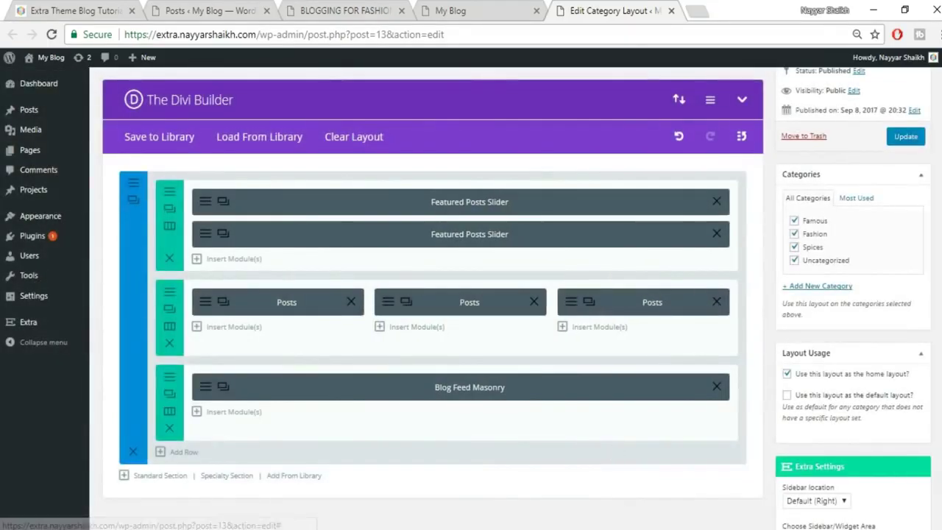
Update the Homepage layout and reload the live blog front page.
click(909, 138)
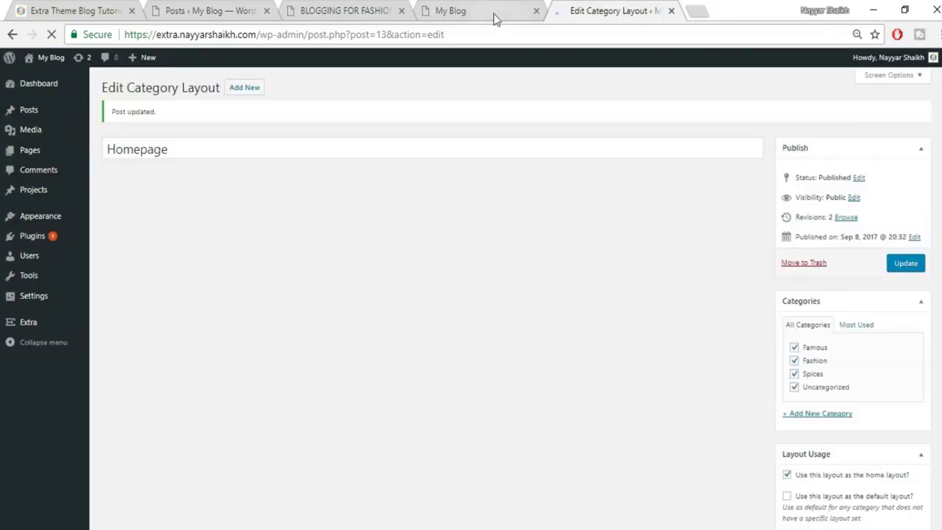
click(494, 13)
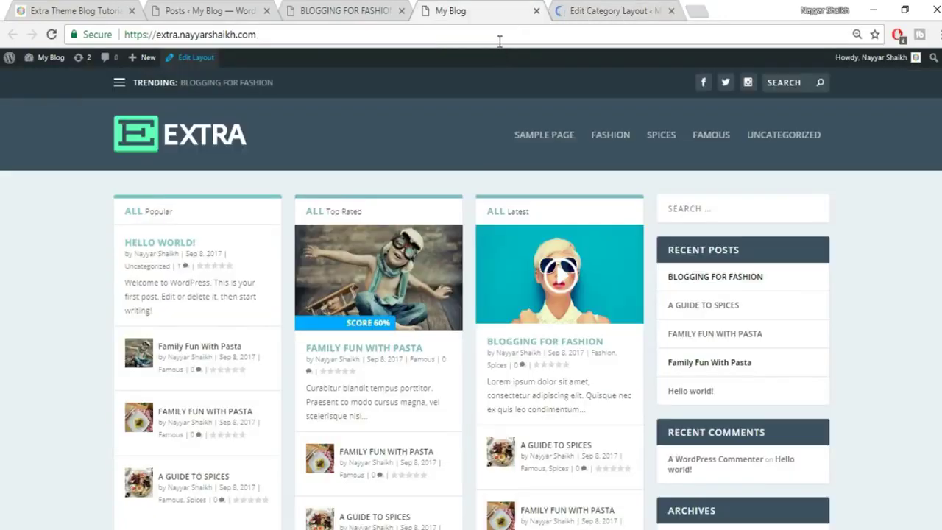
click(499, 41)
key(Return)
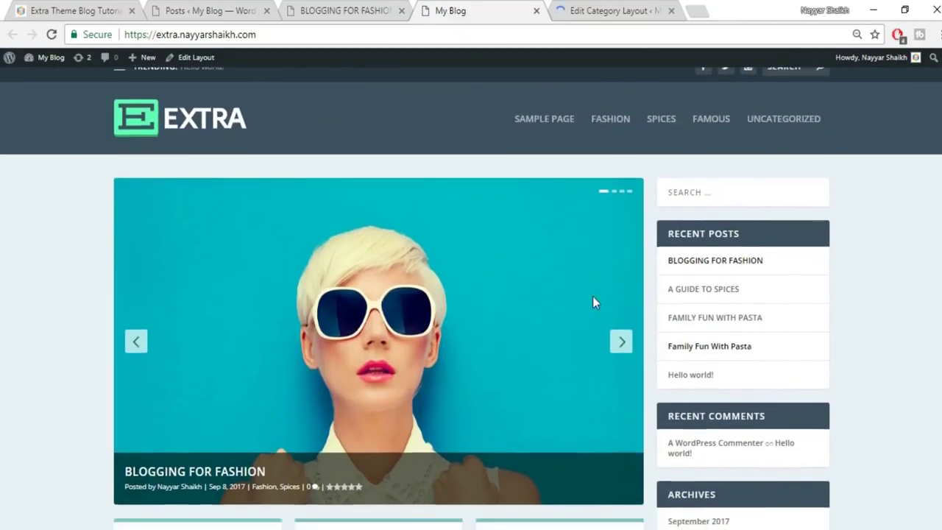
Advance the featured slider through the posts to Family Fun With Pasta.
scroll(601, 279, down, 1)
click(617, 260)
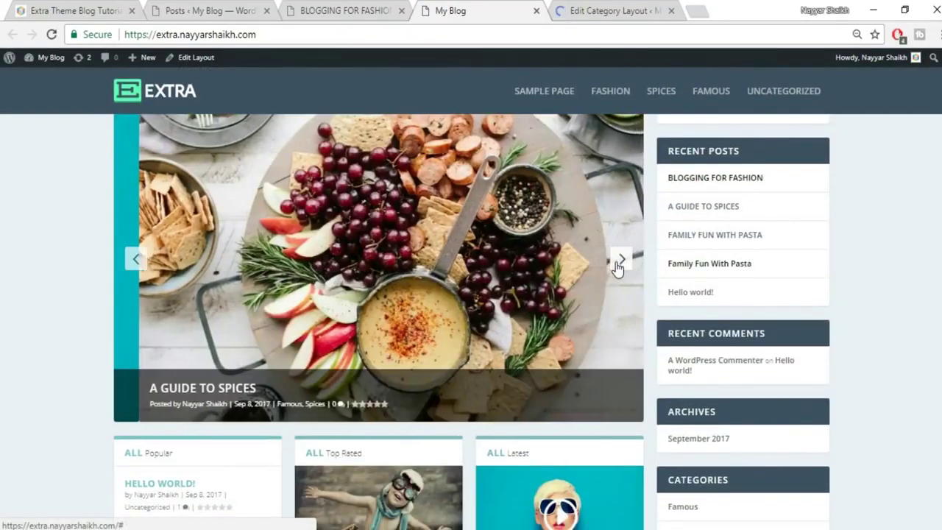
click(616, 266)
scroll(835, 276, up, 2)
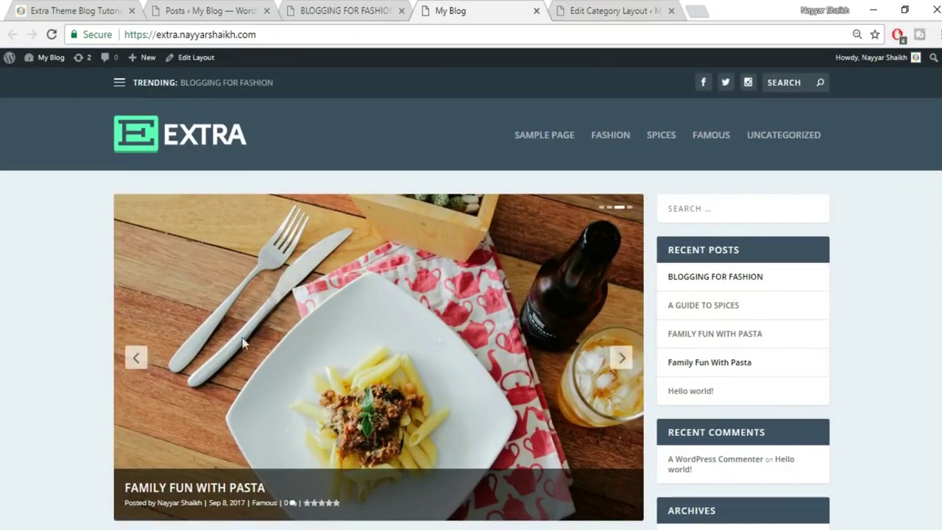
Step the slider back and compare the live homepage with the reference Extra homepage.
click(136, 357)
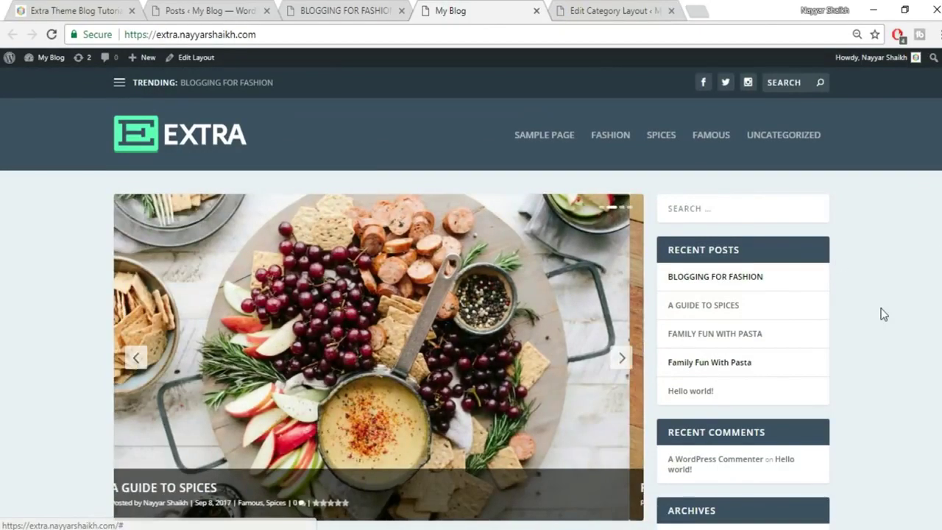
scroll(883, 314, down, 2)
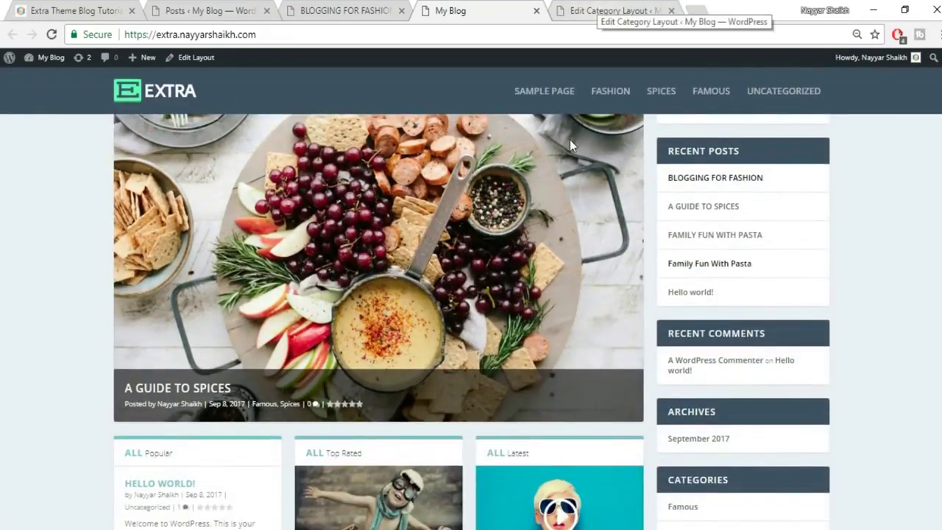
scroll(571, 145, down, 3)
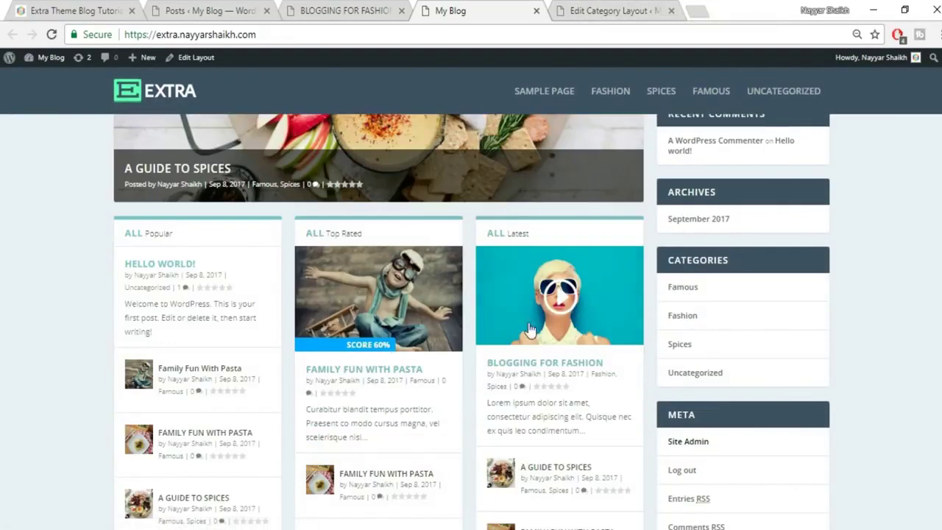
click(84, 10)
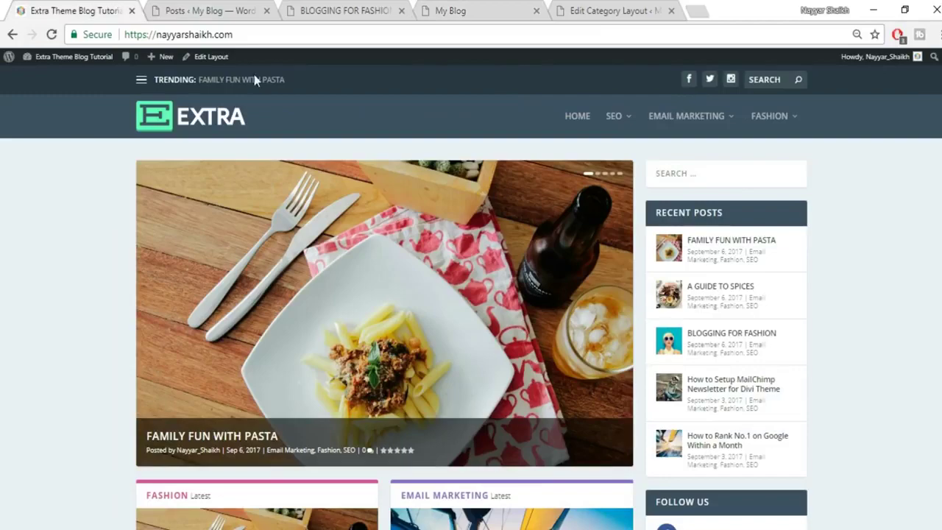
scroll(388, 390, down, 5)
Delete the three-Posts row and the Blog Feed Masonry row from the Homepage layout.
click(642, 8)
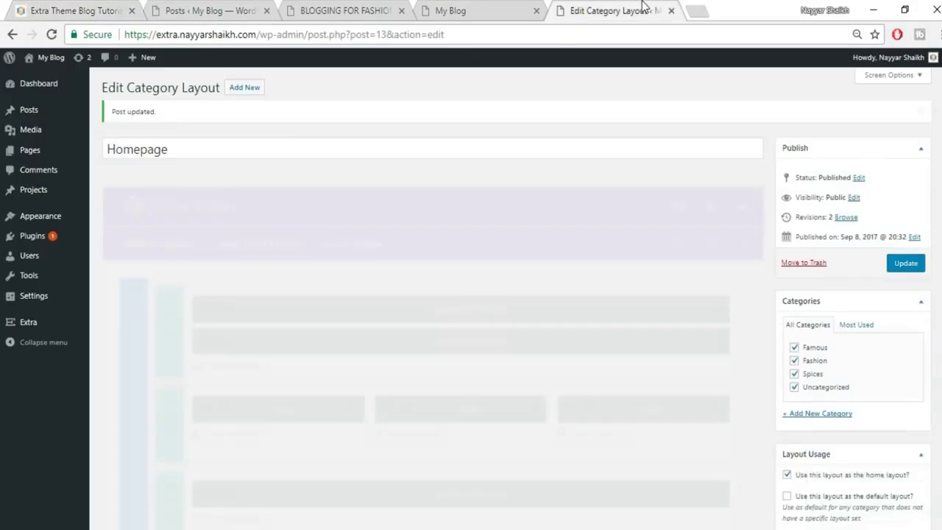
scroll(520, 225, down, 1)
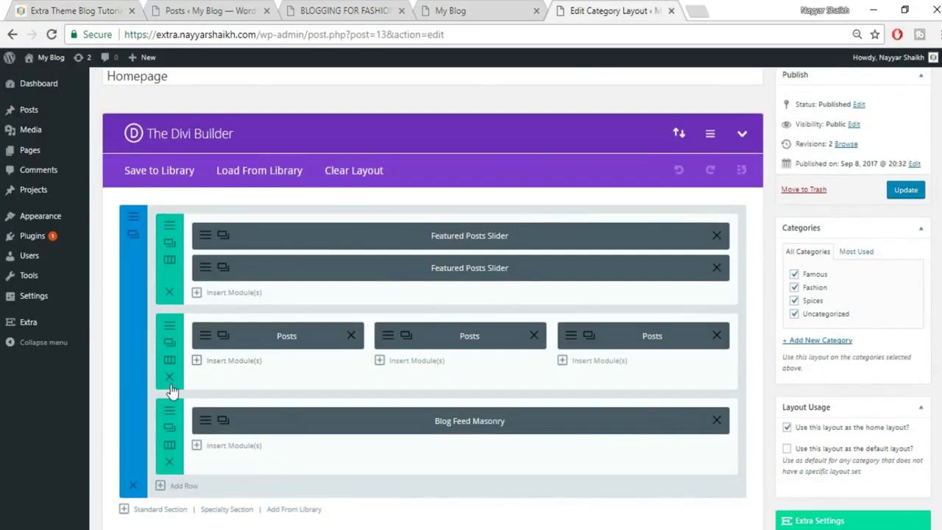
click(168, 378)
click(169, 378)
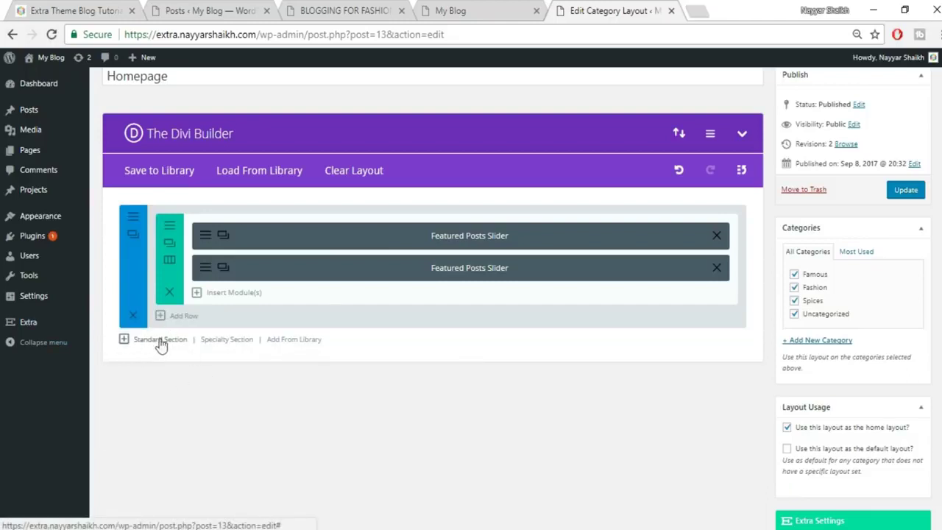
Add a section with a 1/2 + 1/2 row below the slider, starting a module in the left column.
click(160, 341)
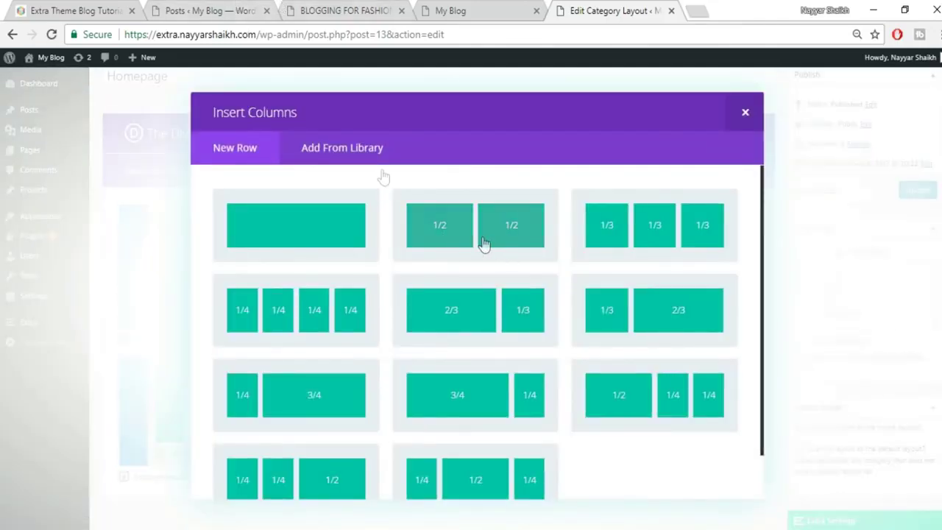
click(59, 10)
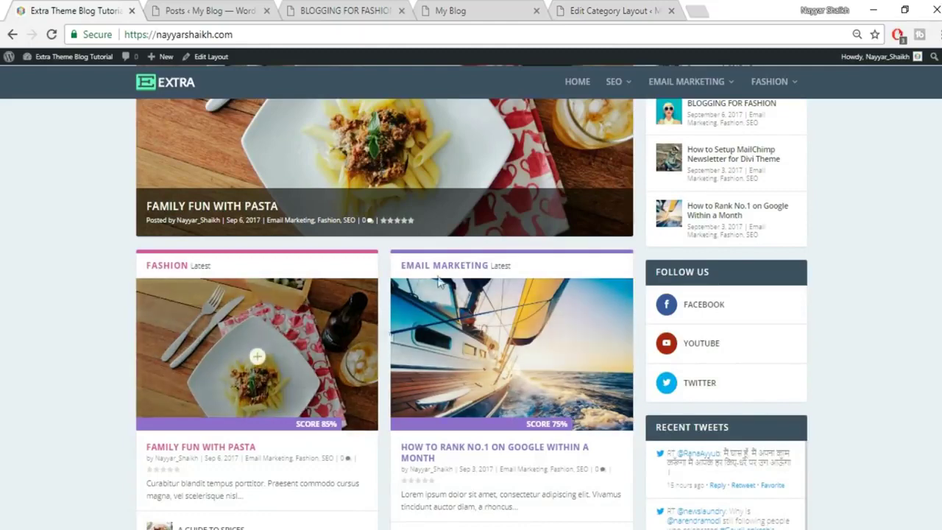
click(594, 10)
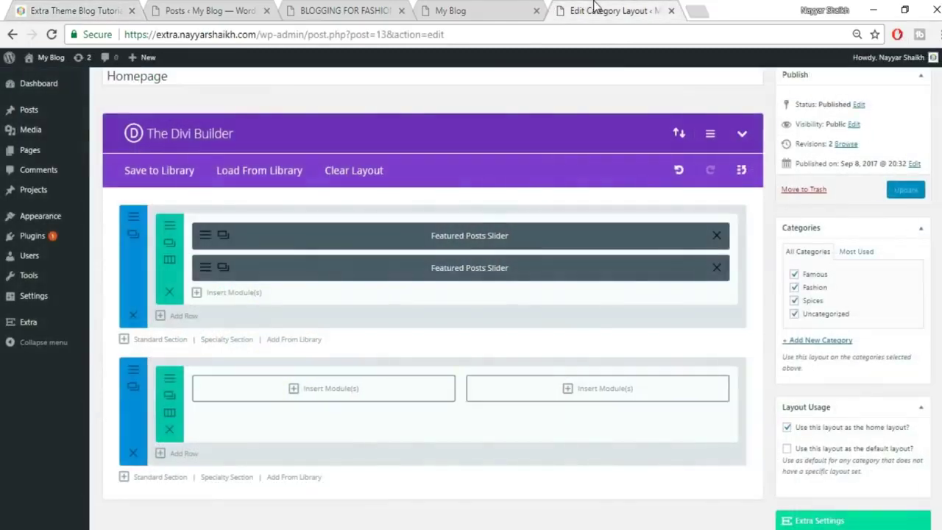
click(338, 390)
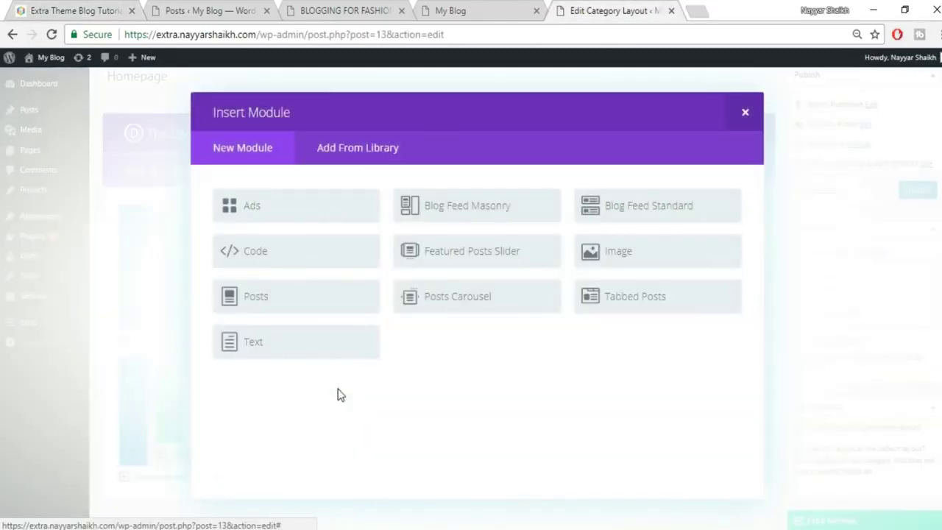
Insert a Posts module in the left column with Posts Limit 4 and save it.
click(307, 307)
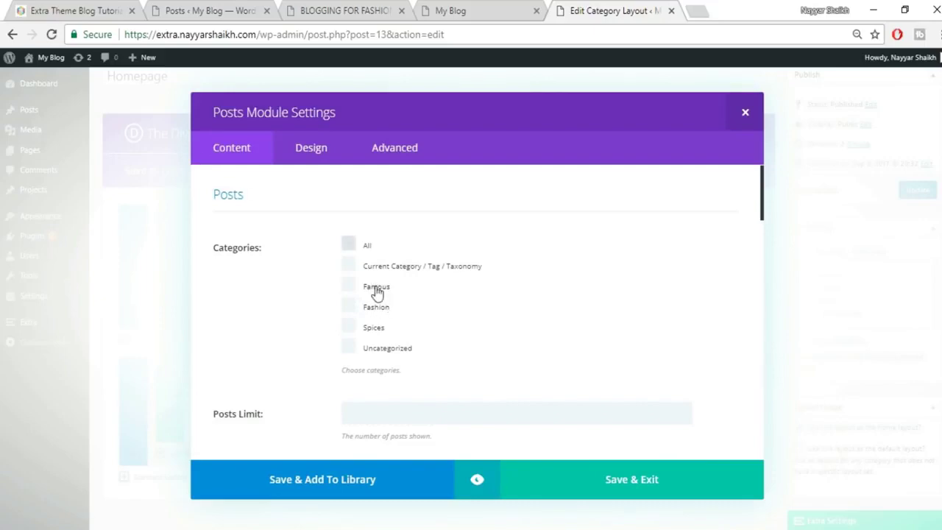
click(474, 8)
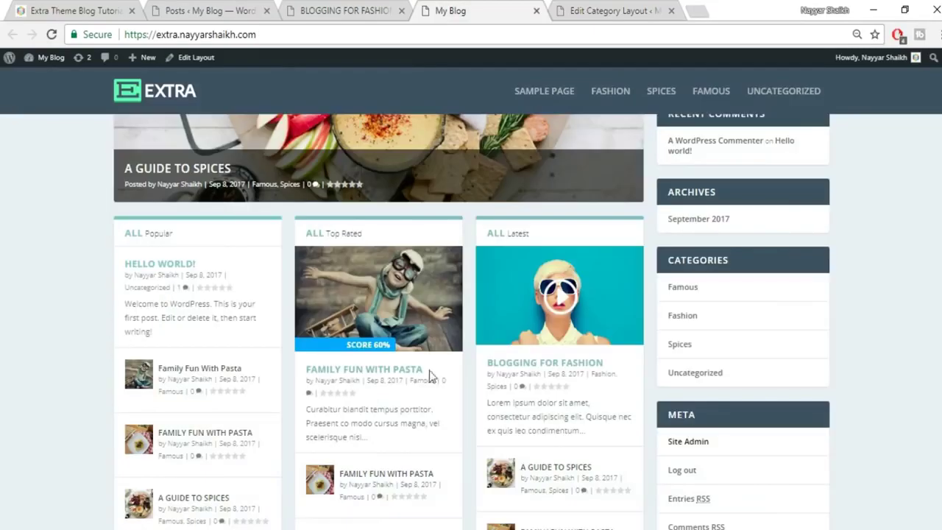
key(ctrl+Tab)
scroll(651, 248, down, 3)
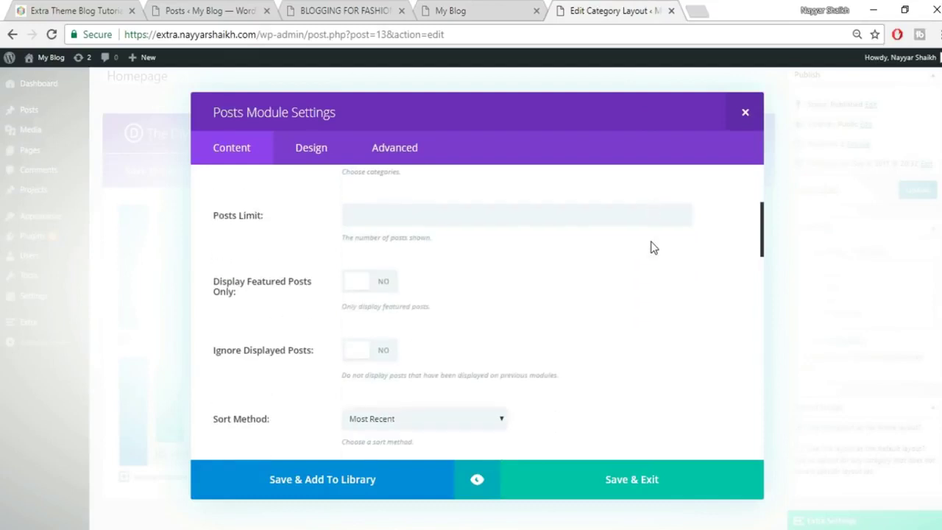
click(453, 194)
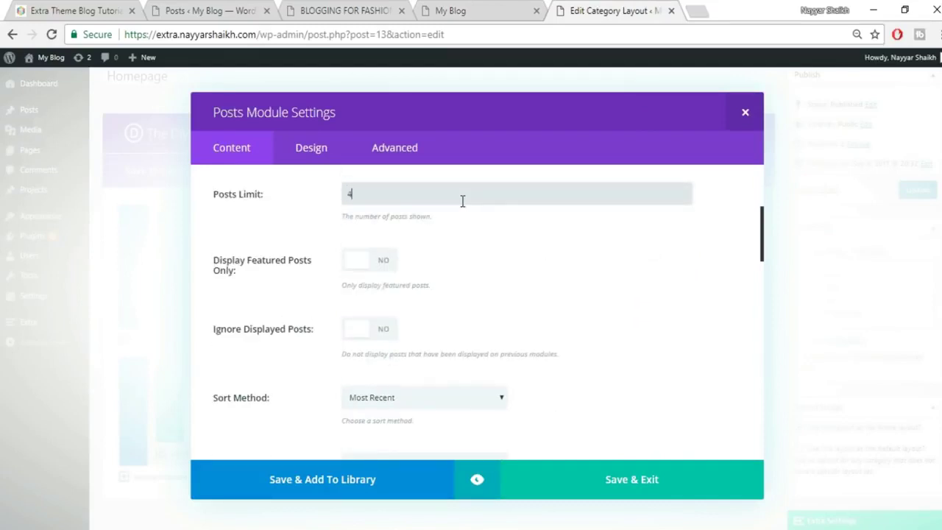
scroll(485, 268, down, 1)
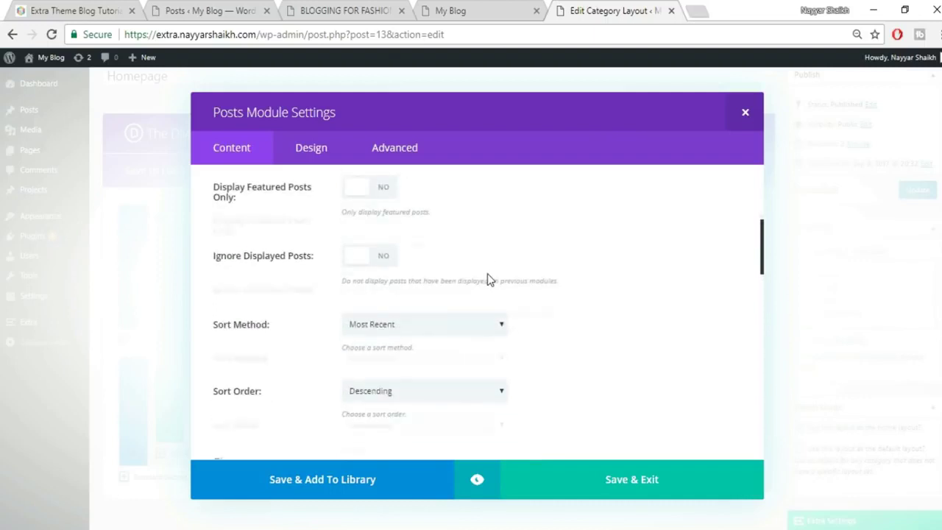
scroll(326, 292, up, 1)
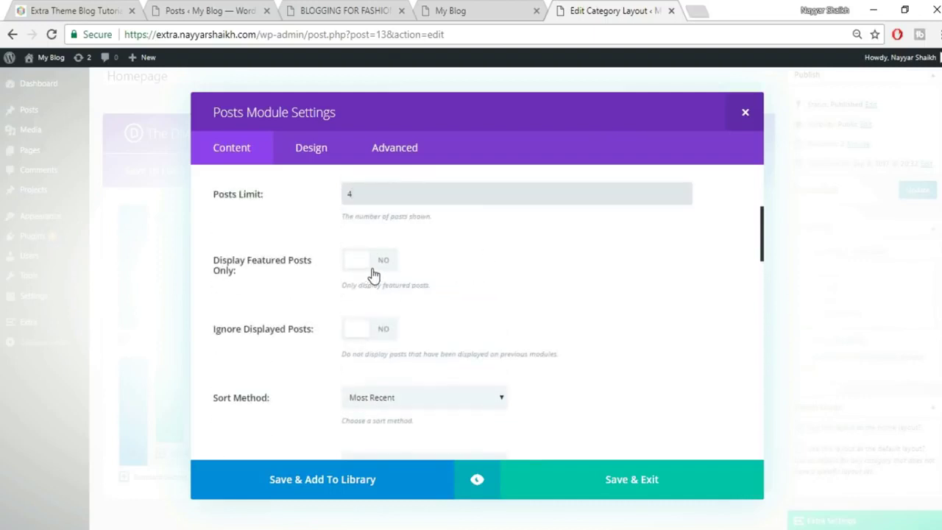
scroll(498, 243, down, 1)
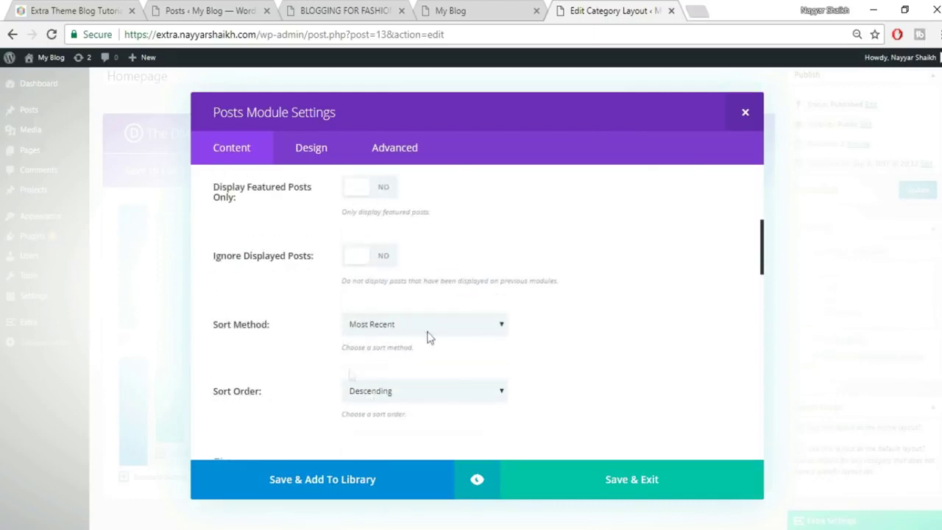
scroll(406, 394, down, 2)
scroll(414, 370, down, 5)
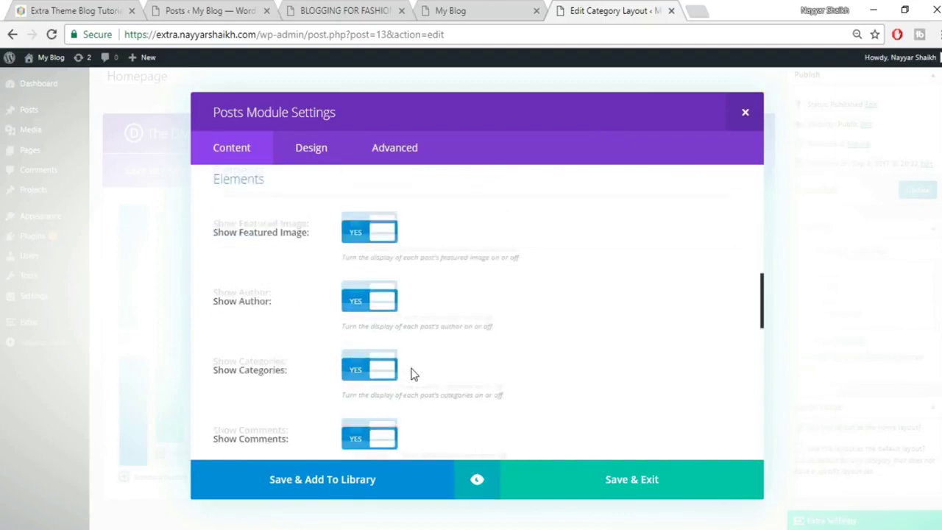
scroll(412, 374, down, 5)
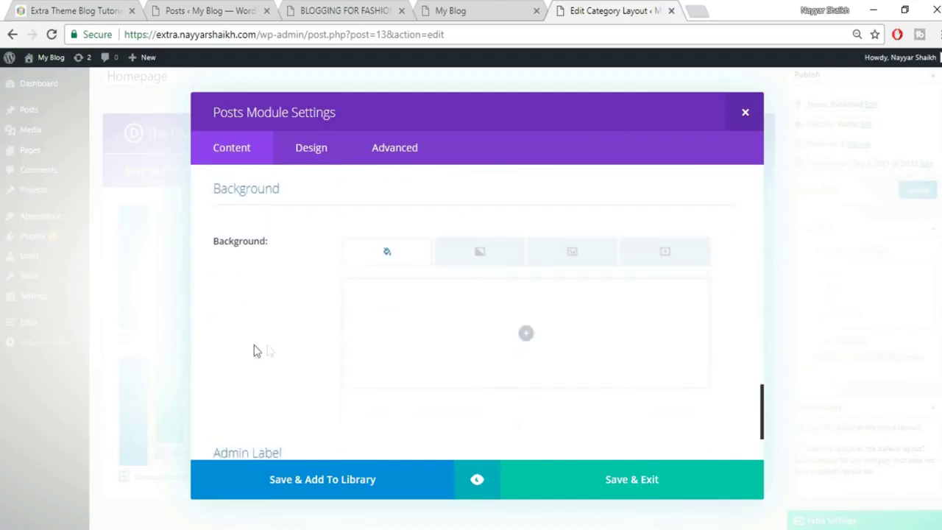
click(645, 479)
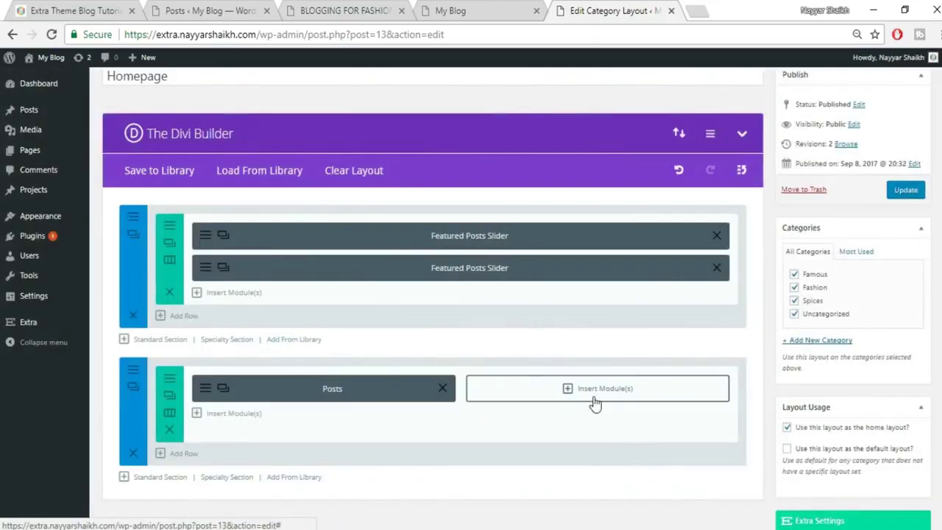
Add a right-column Posts module for Spices, sorted Most Recent in Ascending order.
click(596, 395)
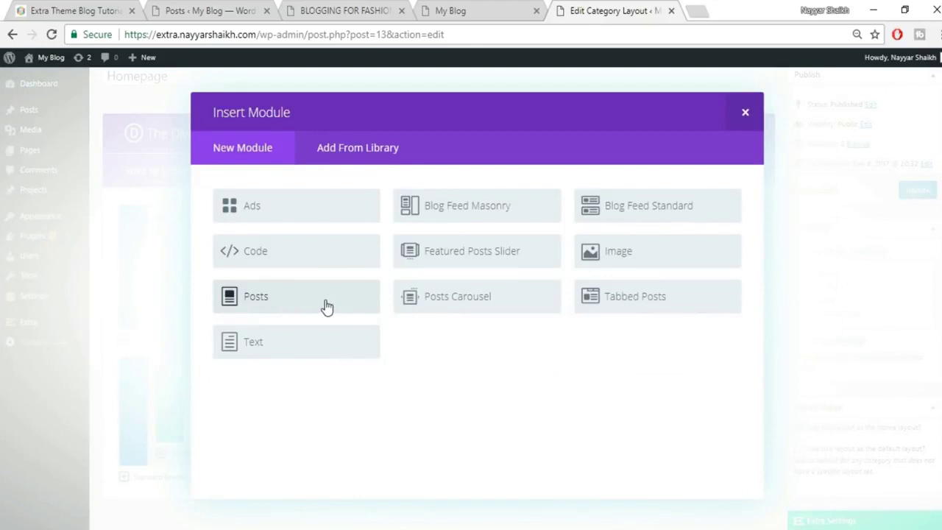
click(259, 301)
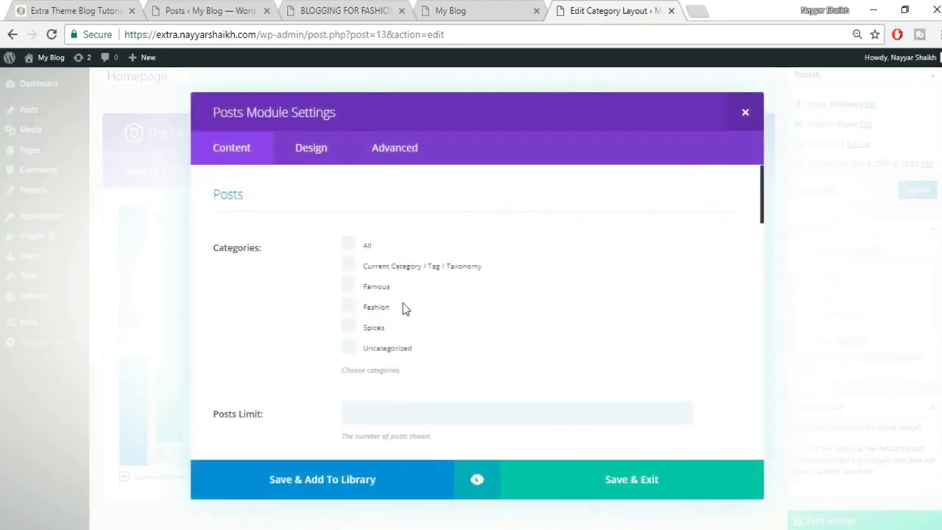
click(368, 333)
scroll(548, 340, down, 6)
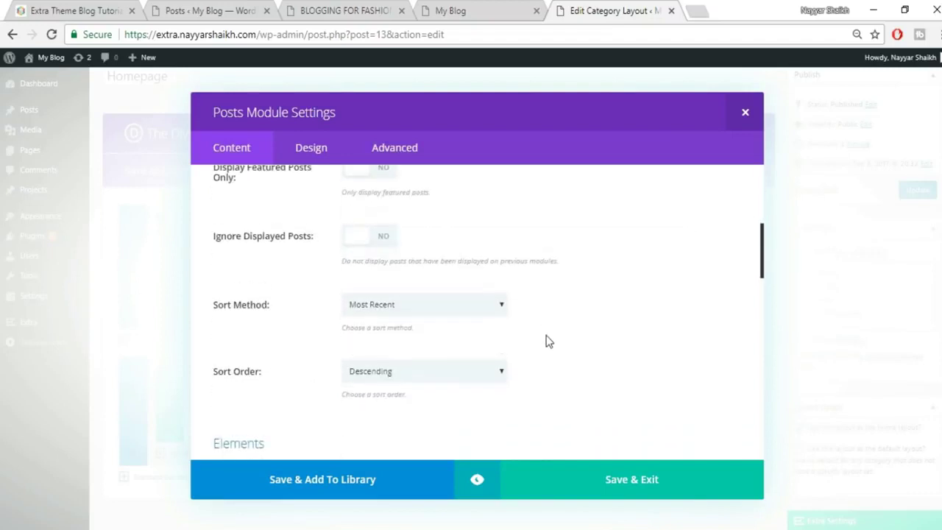
scroll(548, 340, up, 2)
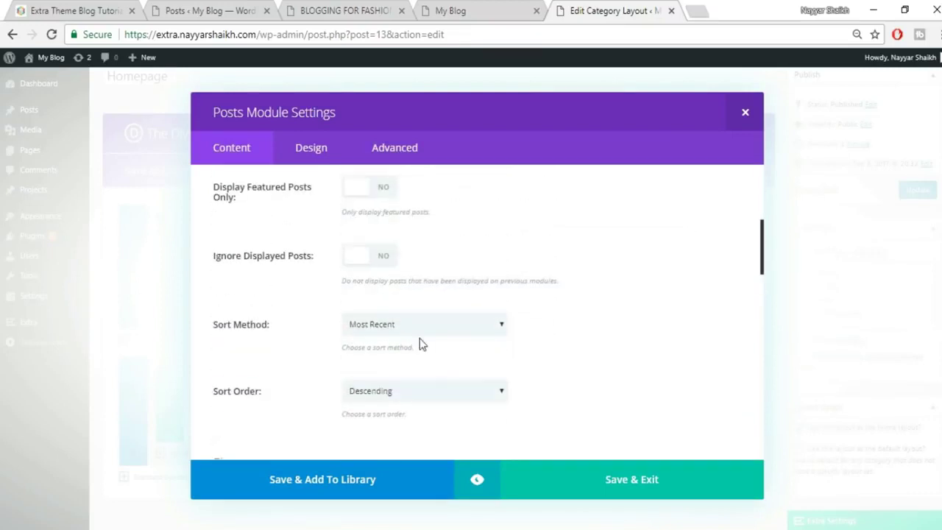
click(412, 327)
click(559, 357)
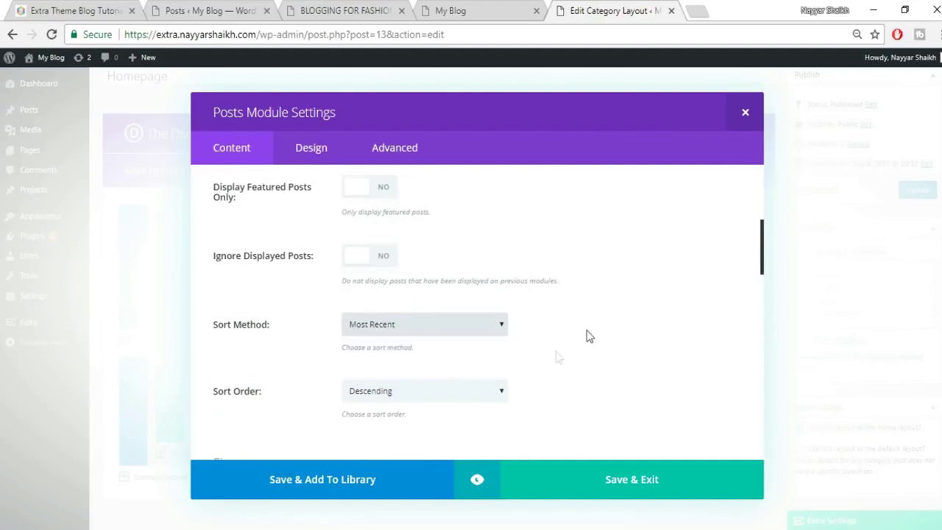
click(390, 401)
click(377, 421)
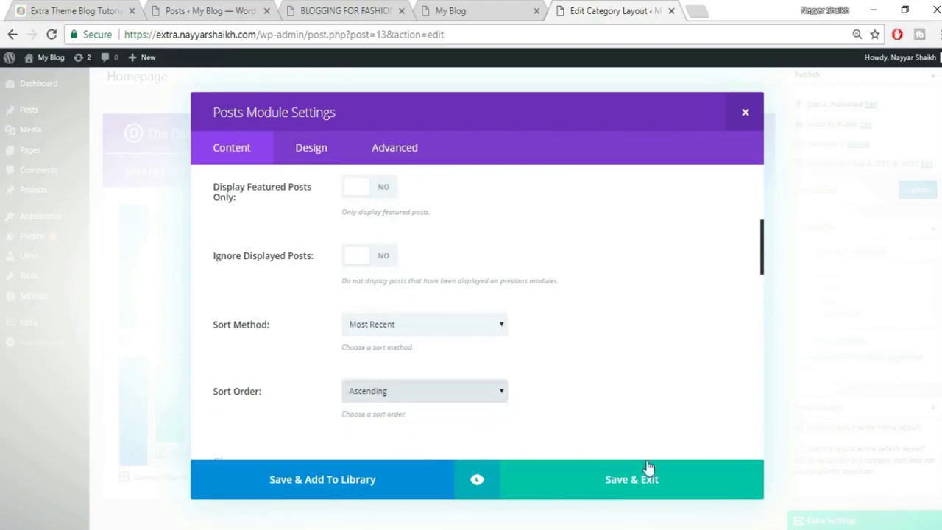
click(644, 489)
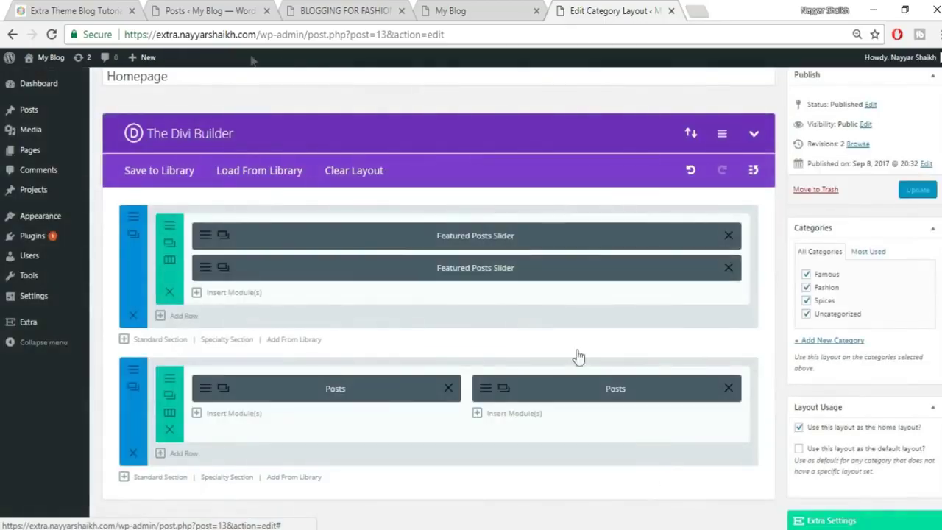
Preview the homepage on the live site.
click(103, 10)
scroll(577, 354, down, 7)
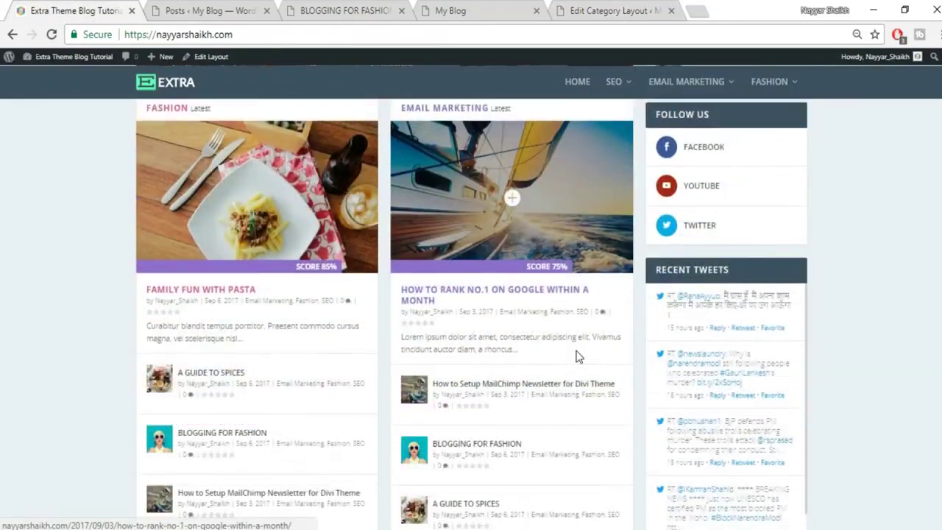
scroll(578, 357, down, 1)
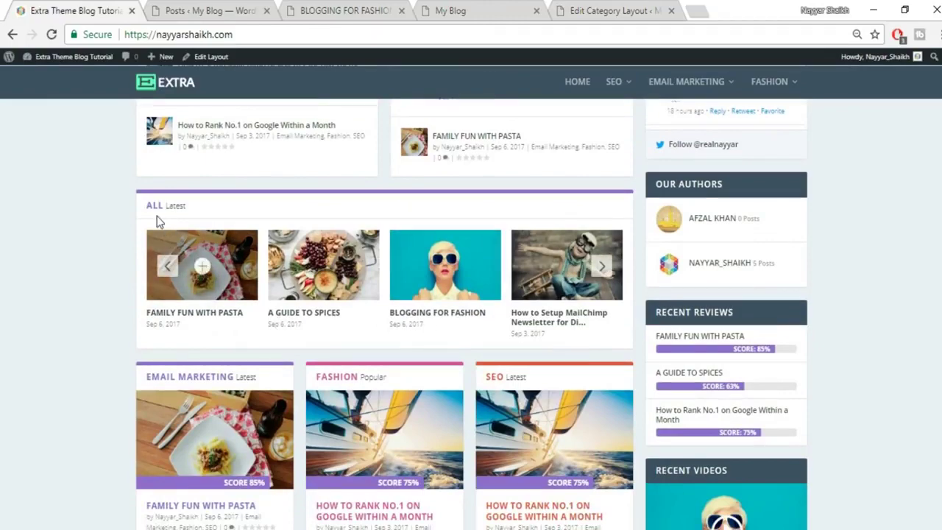
Add a new standard section with one full-width row.
click(607, 9)
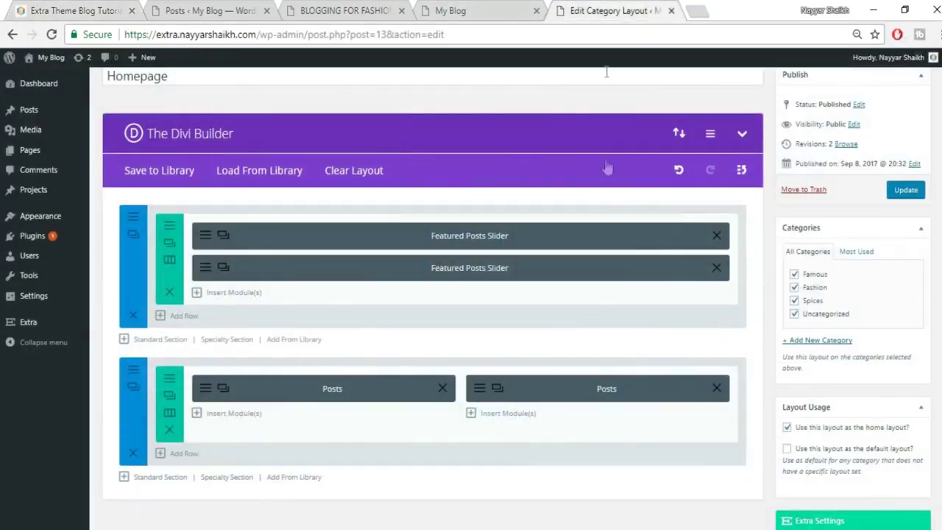
scroll(173, 456, down, 1)
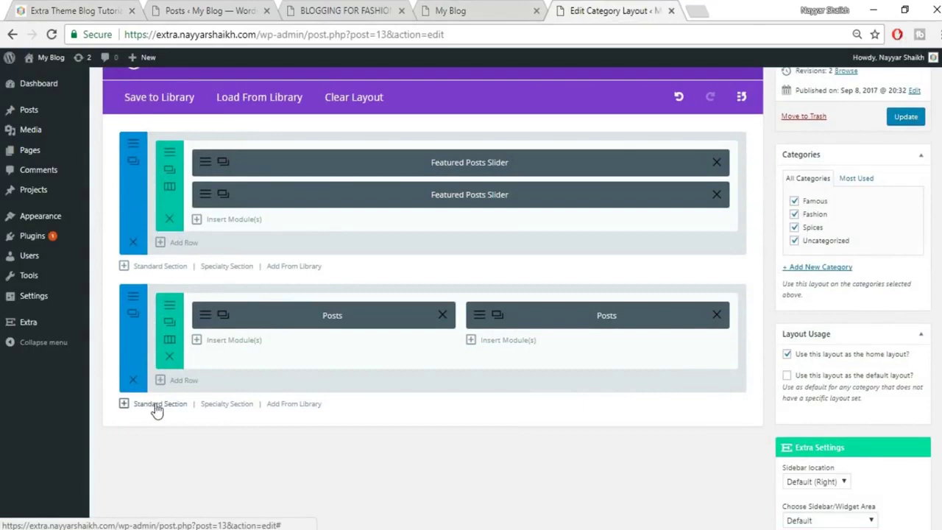
click(155, 405)
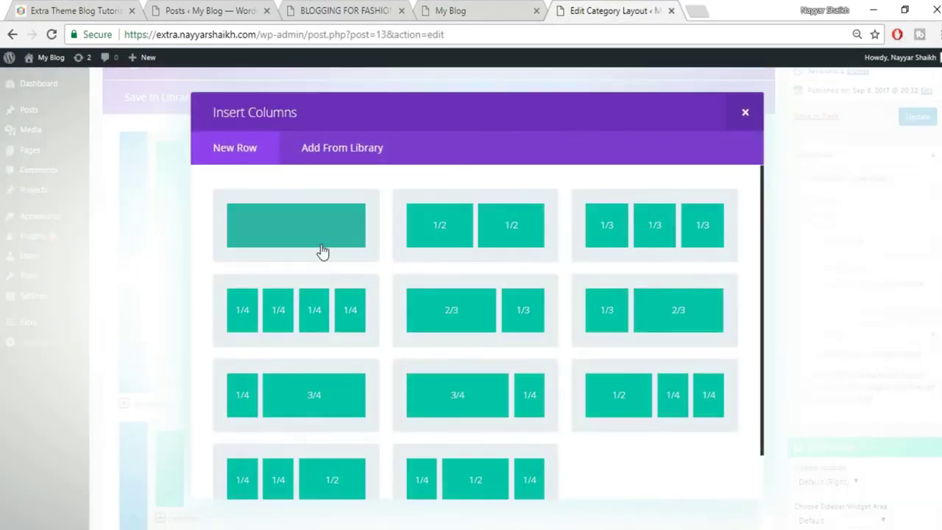
click(322, 251)
scroll(551, 366, down, 1)
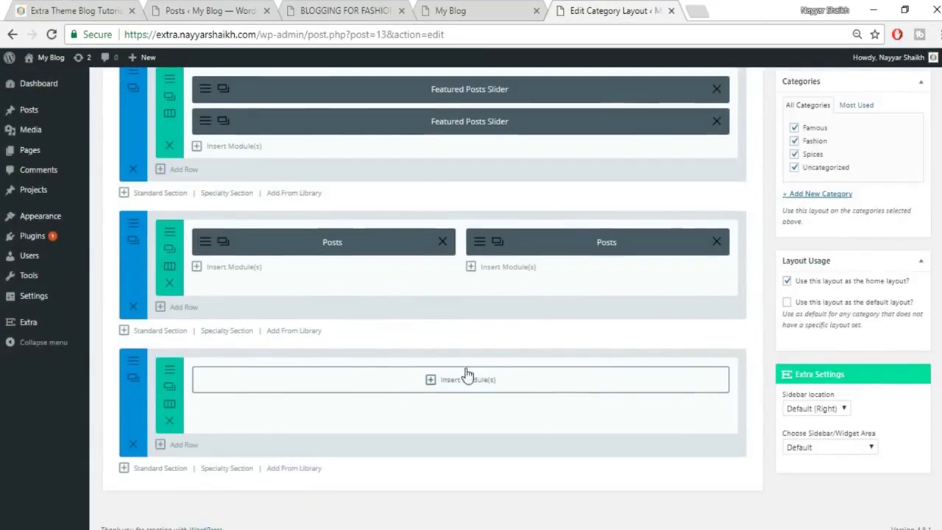
Insert a Posts Carousel showing 8 posts from All categories and save it.
click(446, 381)
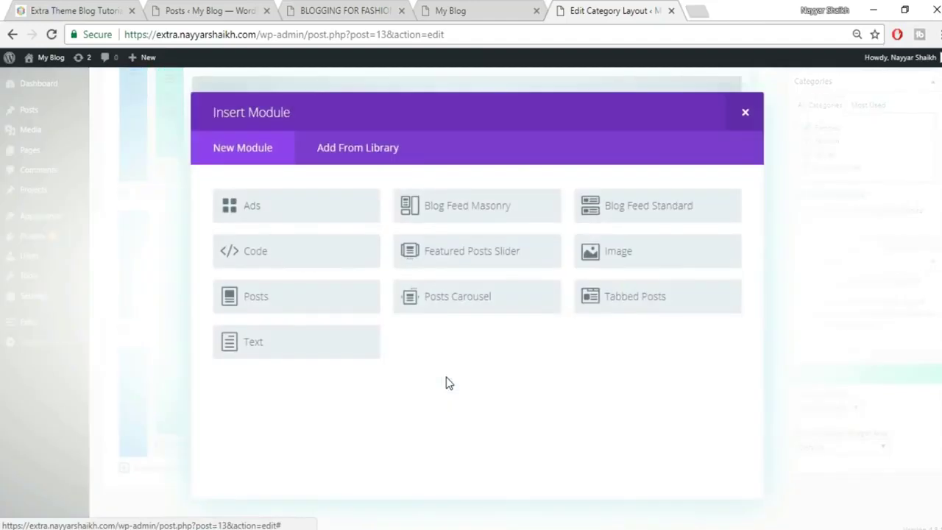
click(458, 300)
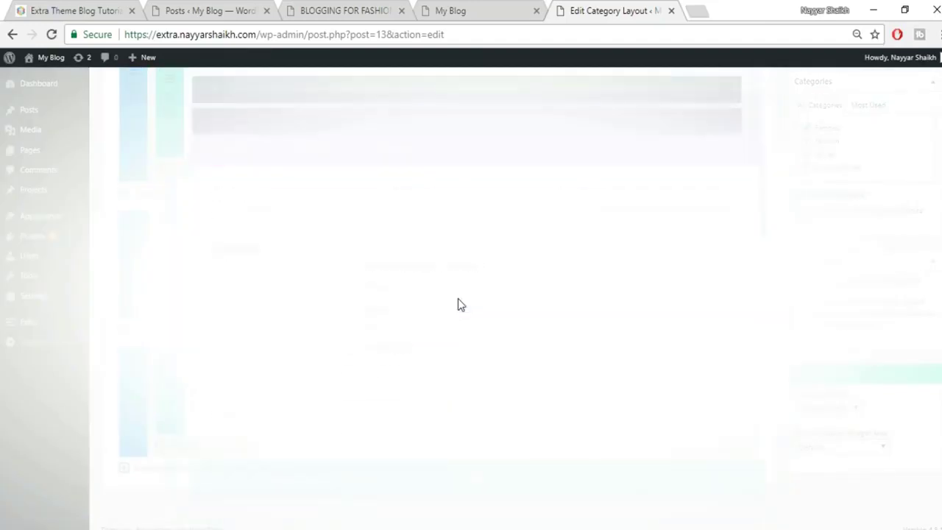
click(359, 246)
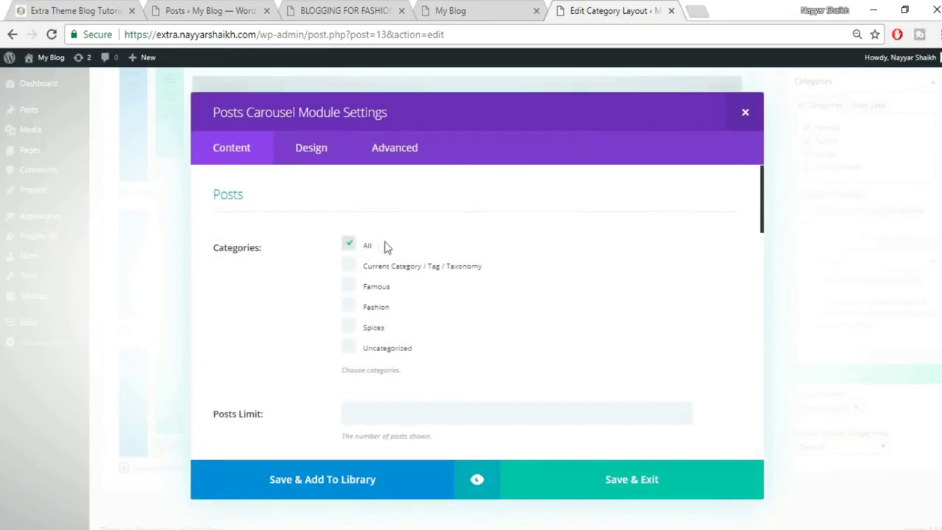
scroll(581, 292, down, 3)
click(419, 266)
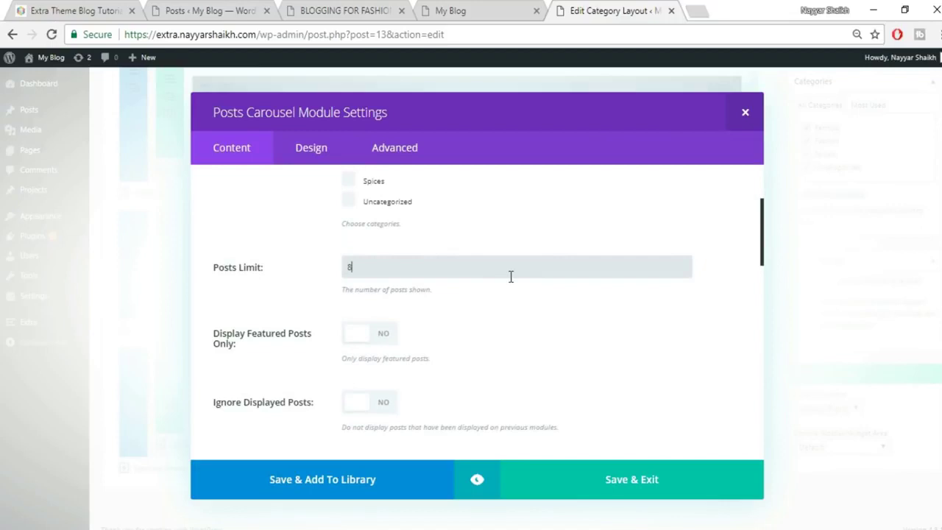
scroll(515, 294, down, 5)
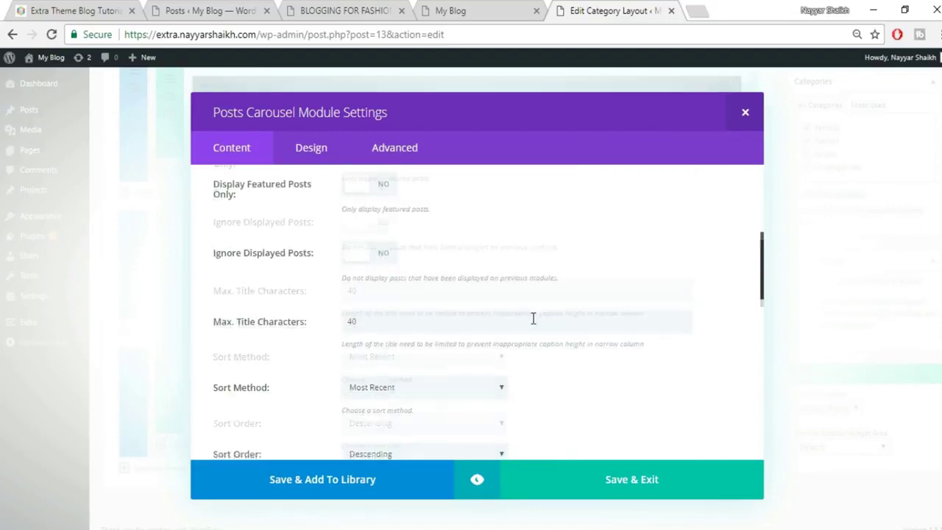
scroll(479, 336, down, 6)
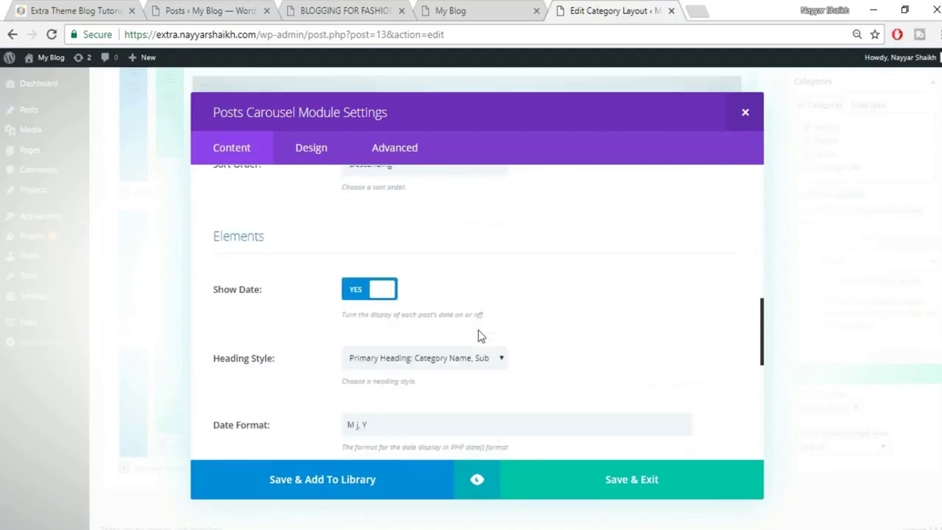
scroll(478, 336, down, 7)
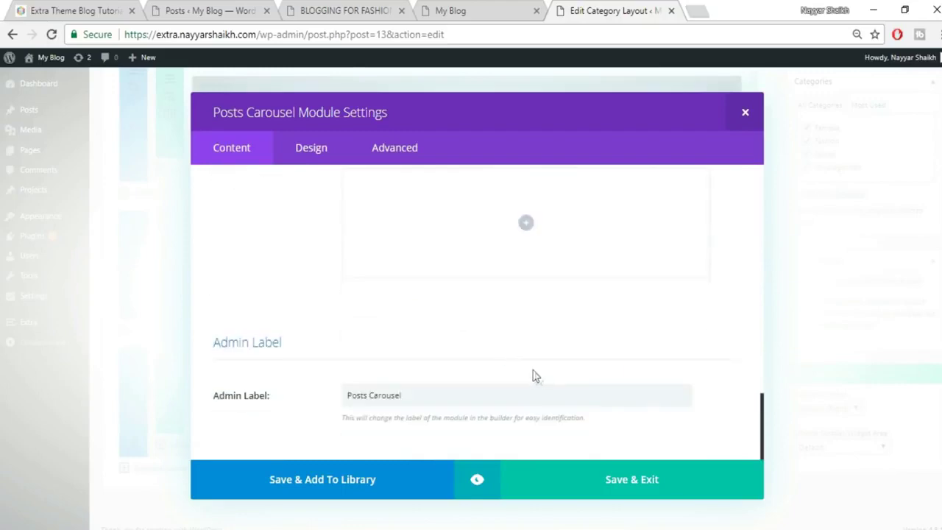
click(662, 492)
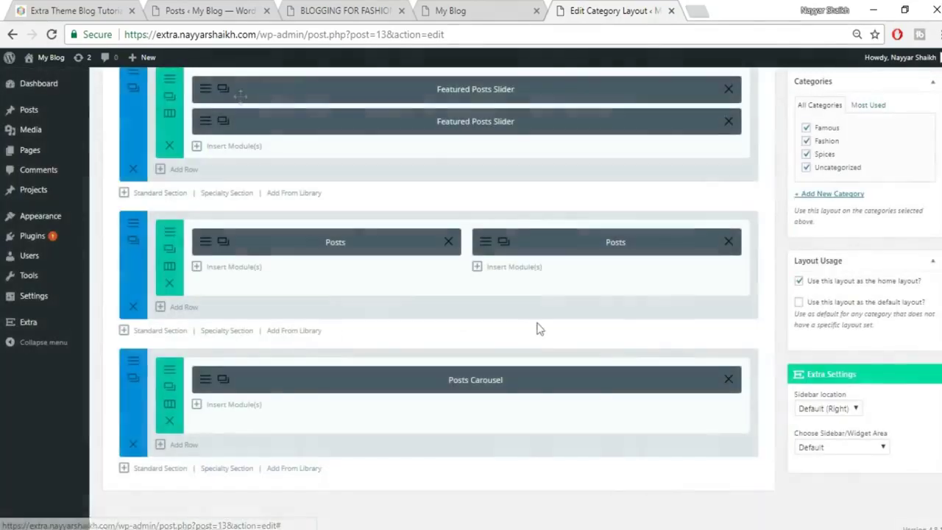
Preview the carousel live, then add a bottom section with three 1/3 columns.
click(55, 7)
scroll(448, 261, down, 2)
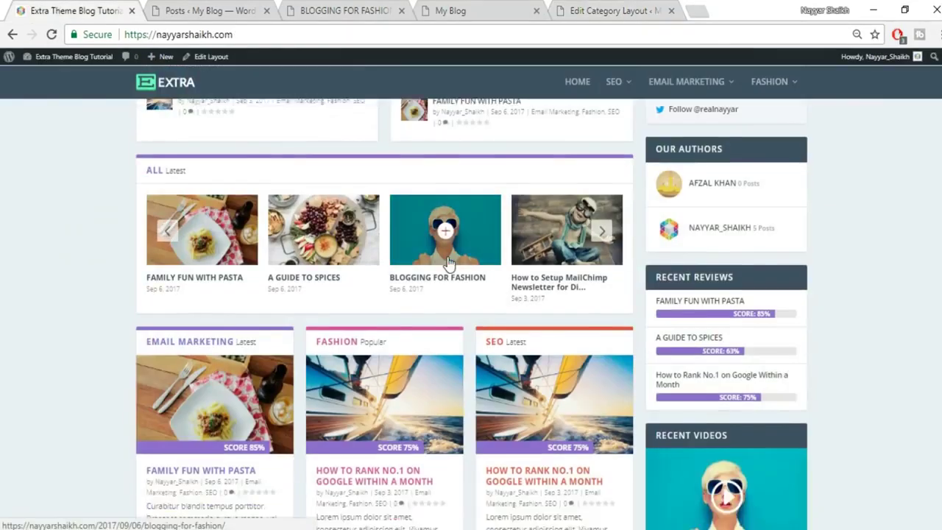
scroll(557, 398, down, 1)
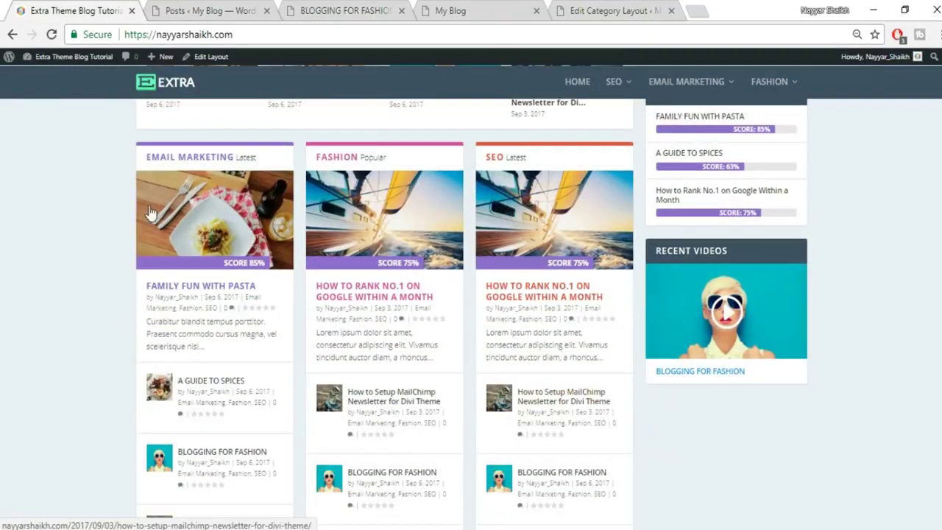
click(601, 9)
scroll(265, 470, down, 1)
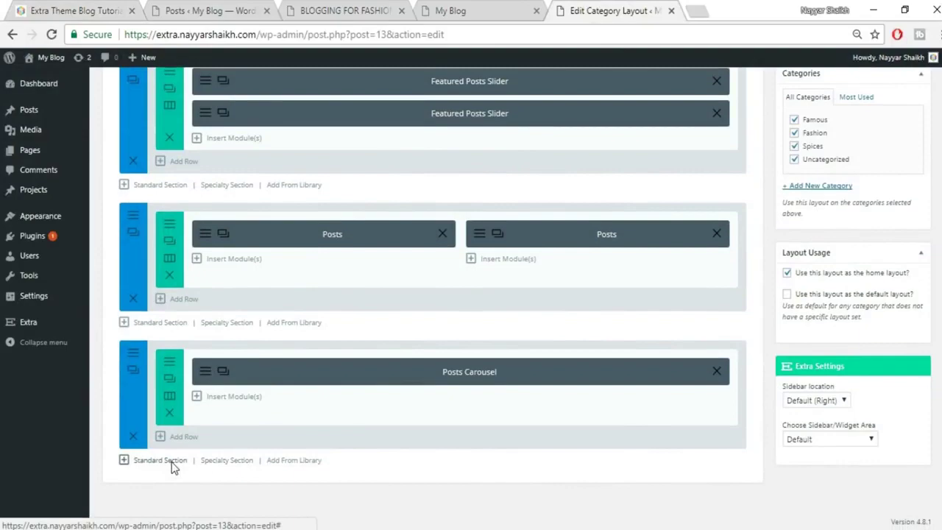
click(159, 460)
click(652, 227)
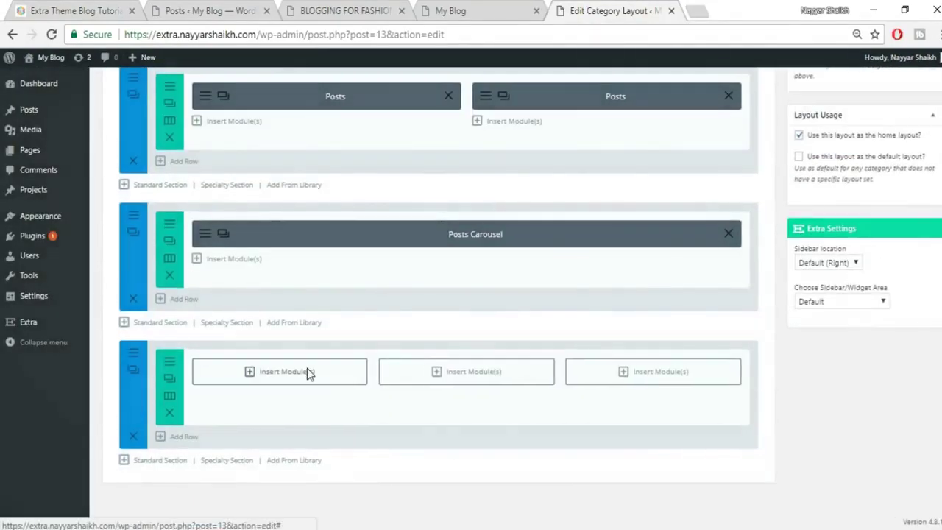
Fill the three columns with Posts modules for Famous, Spices and Fashion.
click(307, 372)
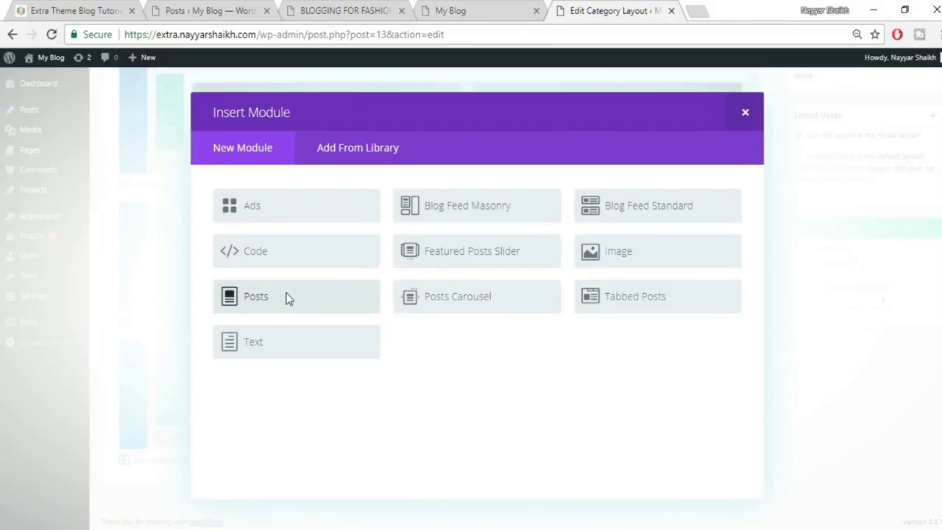
click(287, 297)
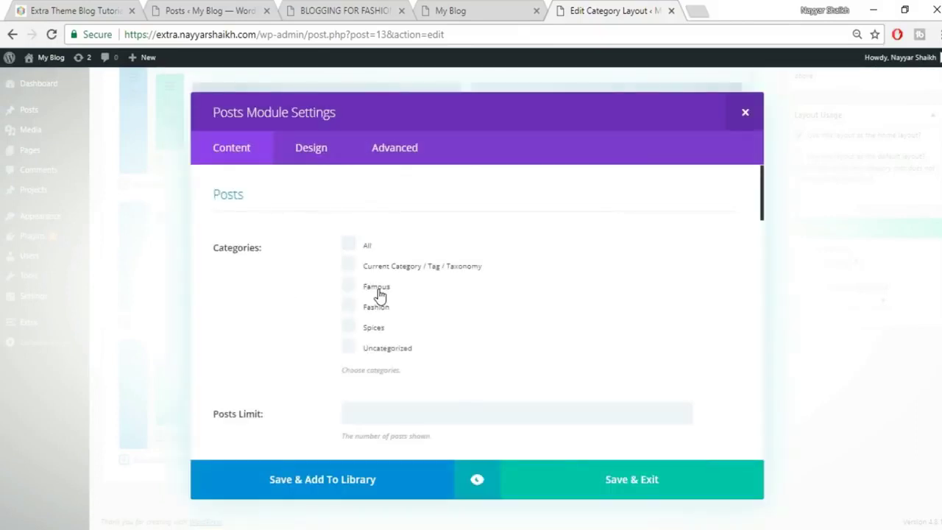
click(618, 489)
click(449, 374)
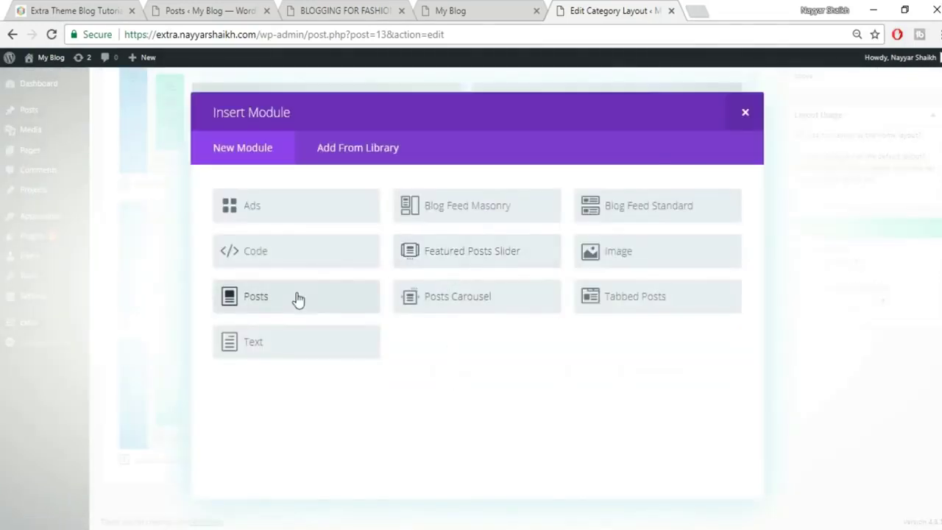
click(298, 298)
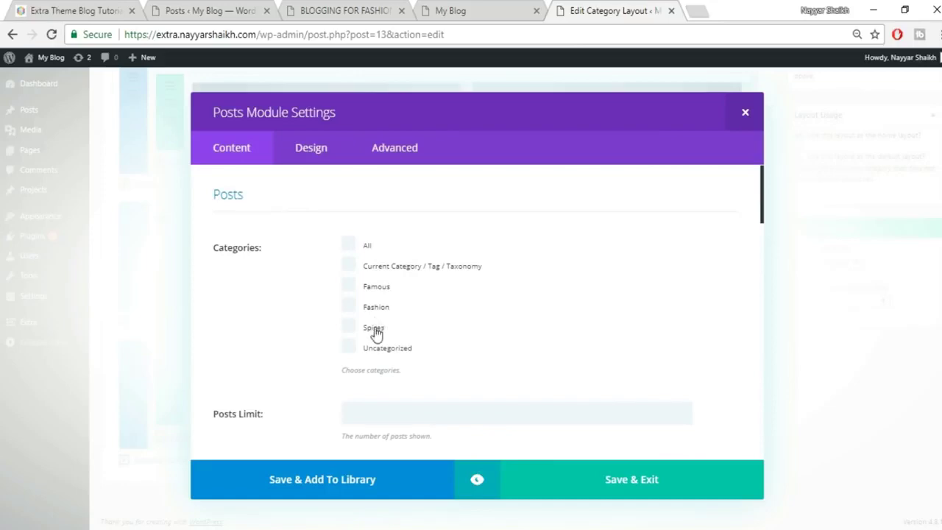
click(374, 331)
click(602, 496)
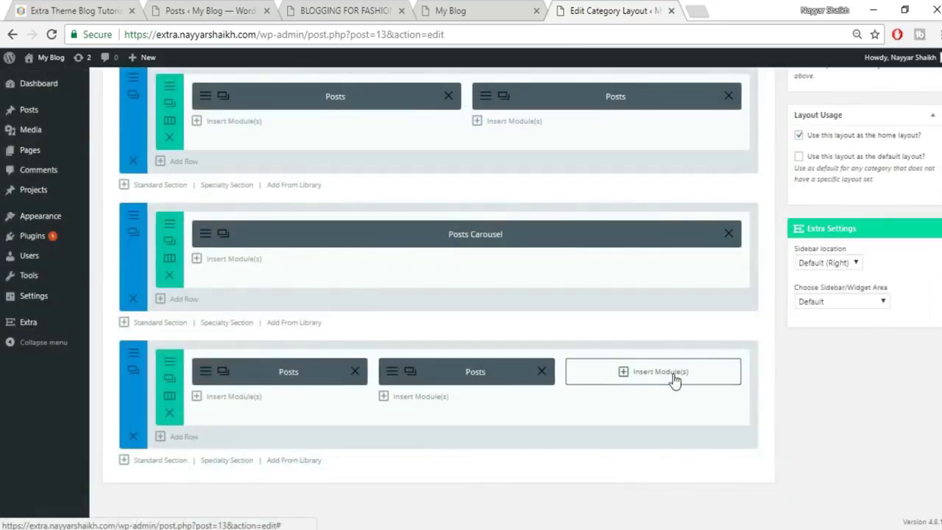
click(674, 379)
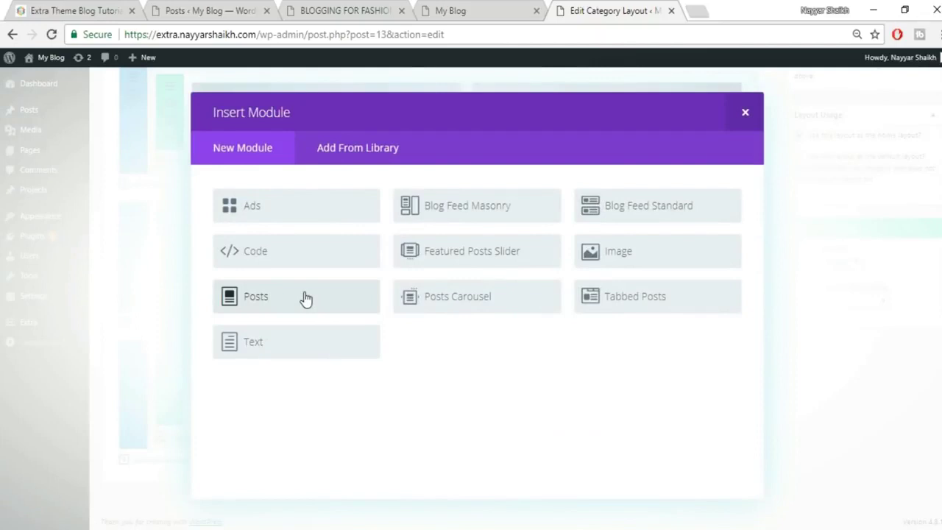
click(306, 298)
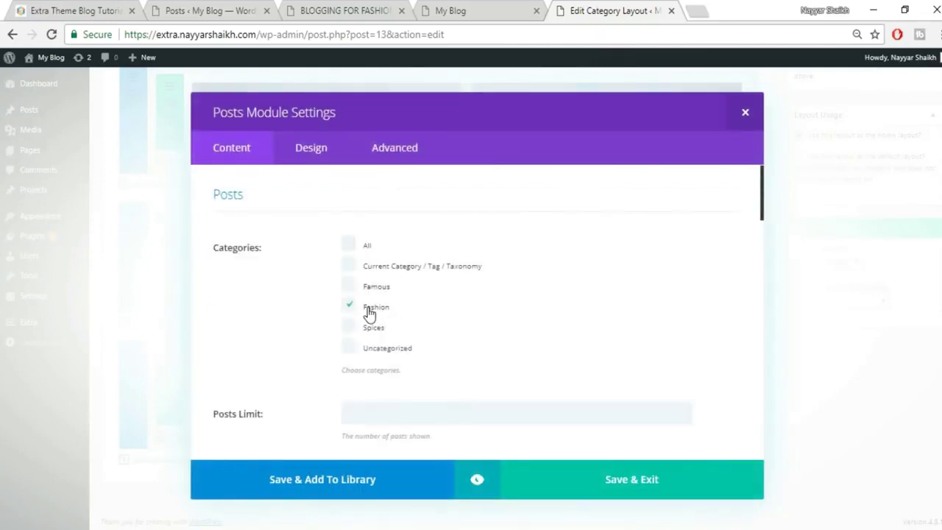
click(635, 489)
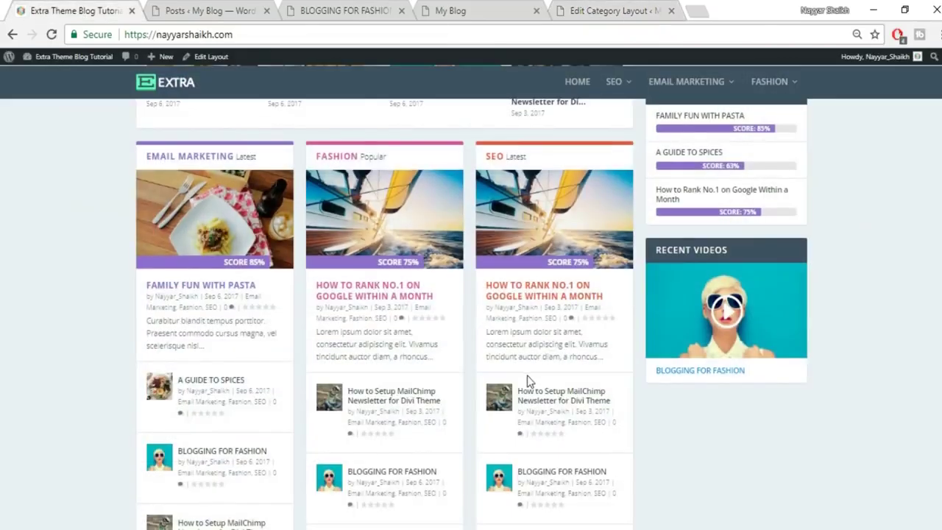
scroll(527, 375, down, 6)
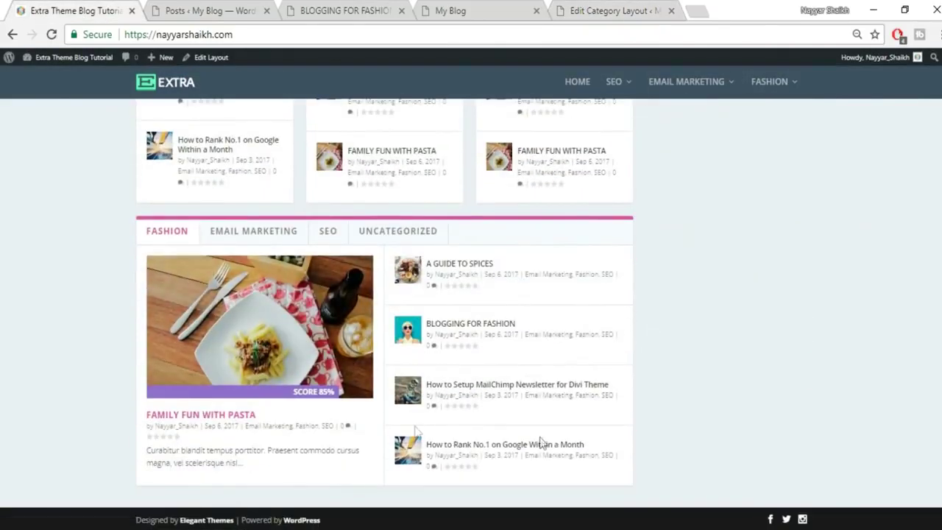
Add a standard section with a one-column row holding a Tabbed Posts module.
click(613, 9)
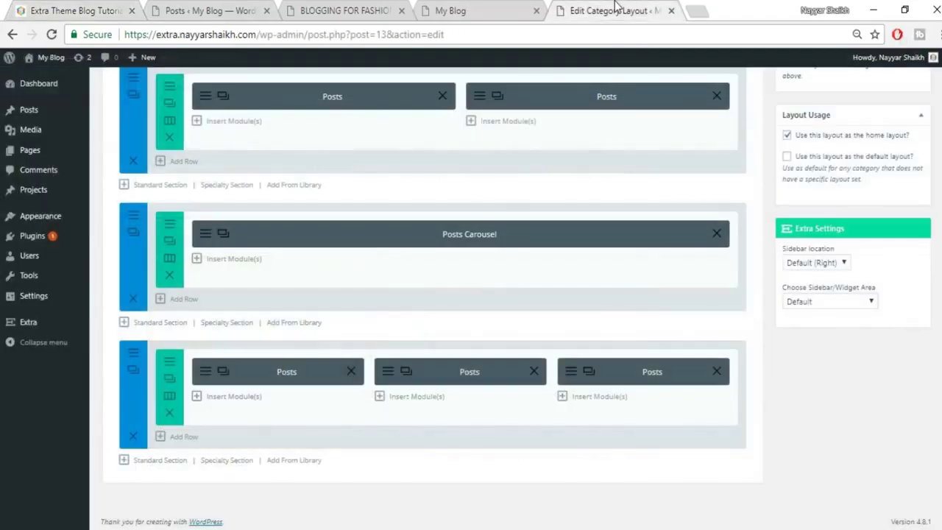
click(161, 462)
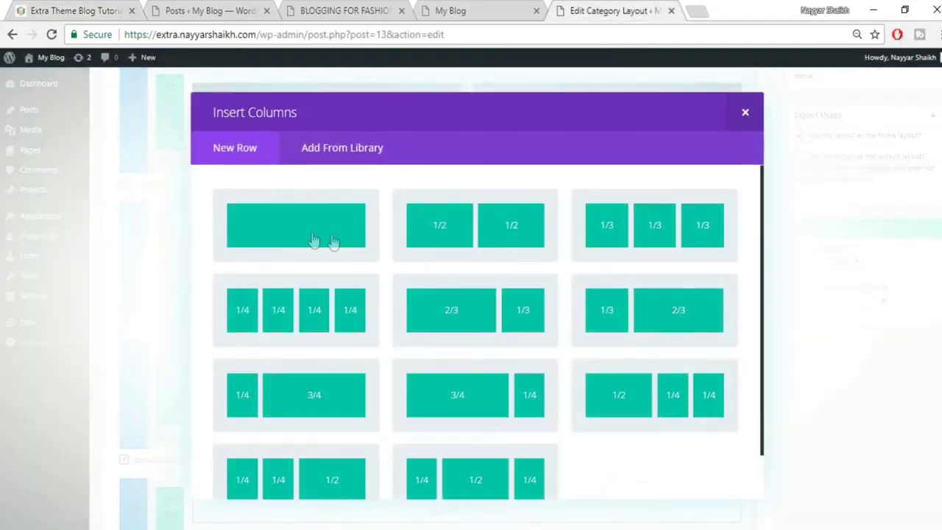
click(312, 232)
scroll(780, 323, down, 1)
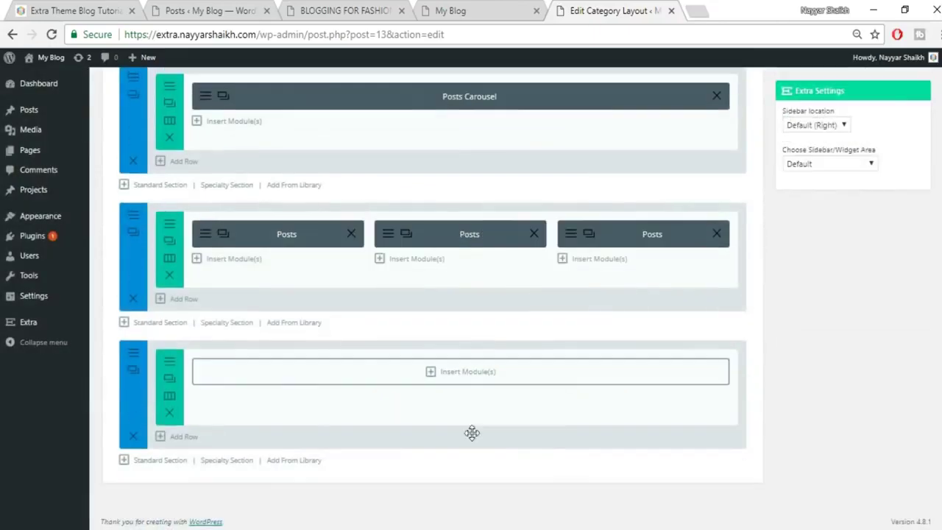
click(468, 374)
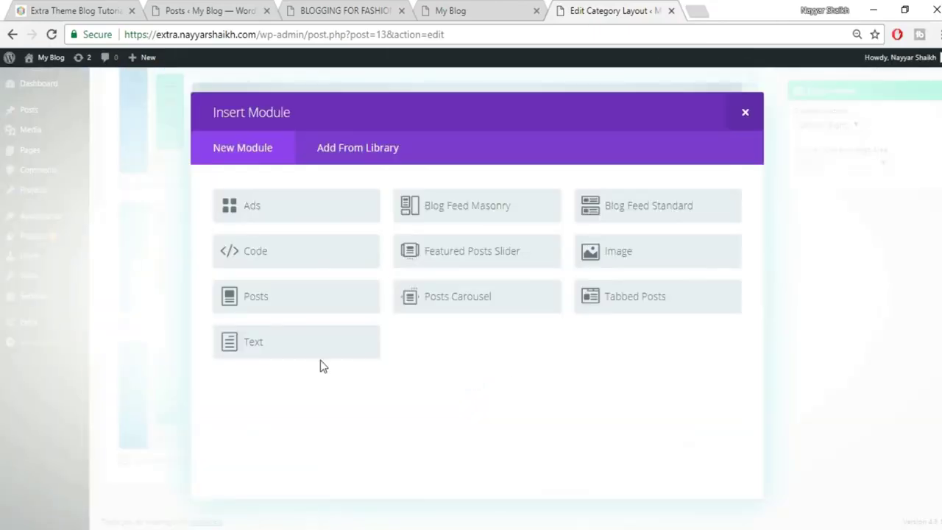
click(663, 309)
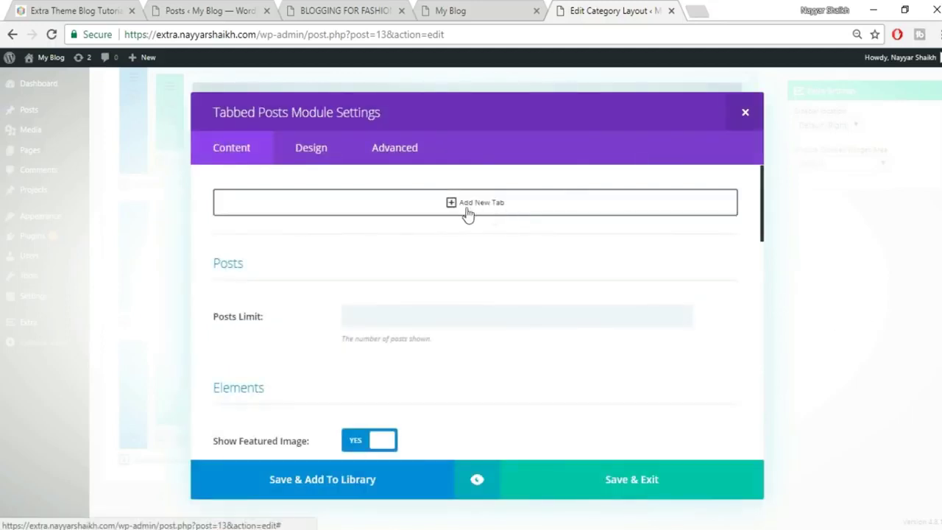
click(61, 6)
Add three tabs for the Famous, Spices and Fashion categories.
click(473, 205)
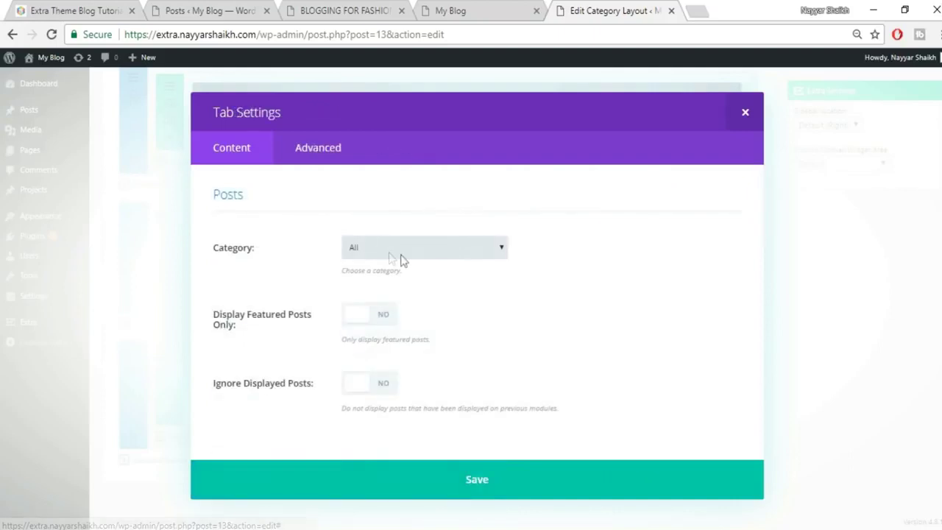
click(415, 251)
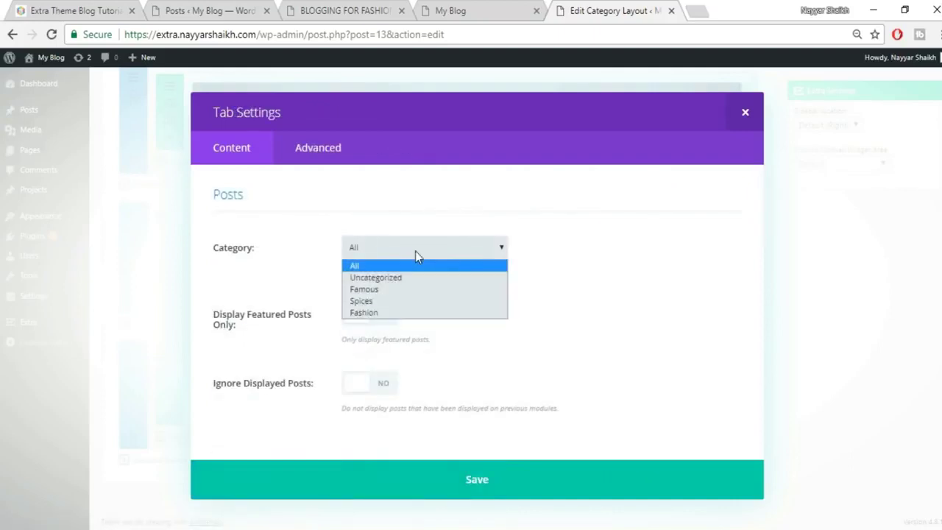
click(401, 290)
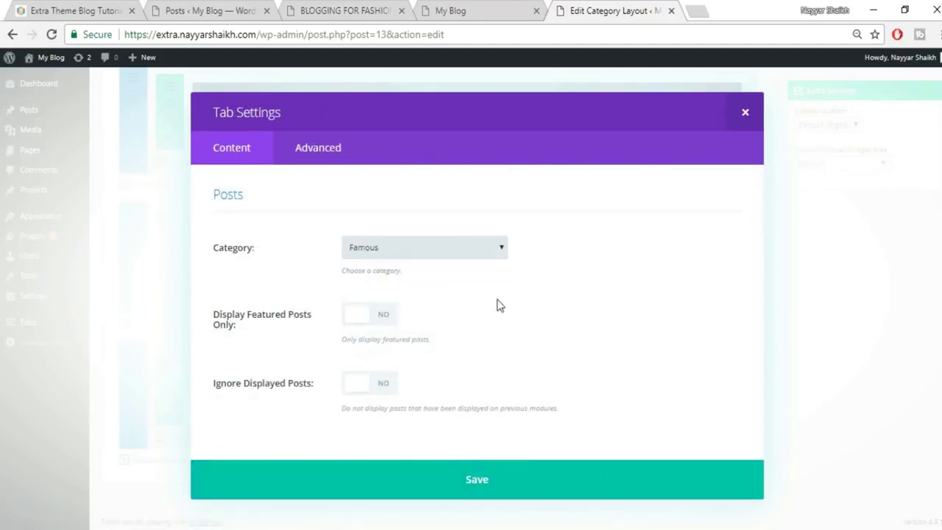
click(530, 494)
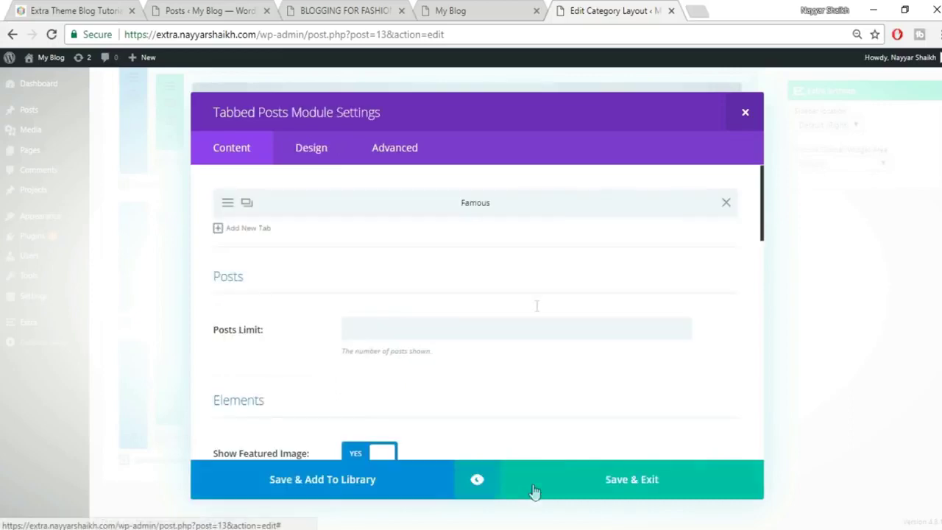
click(232, 233)
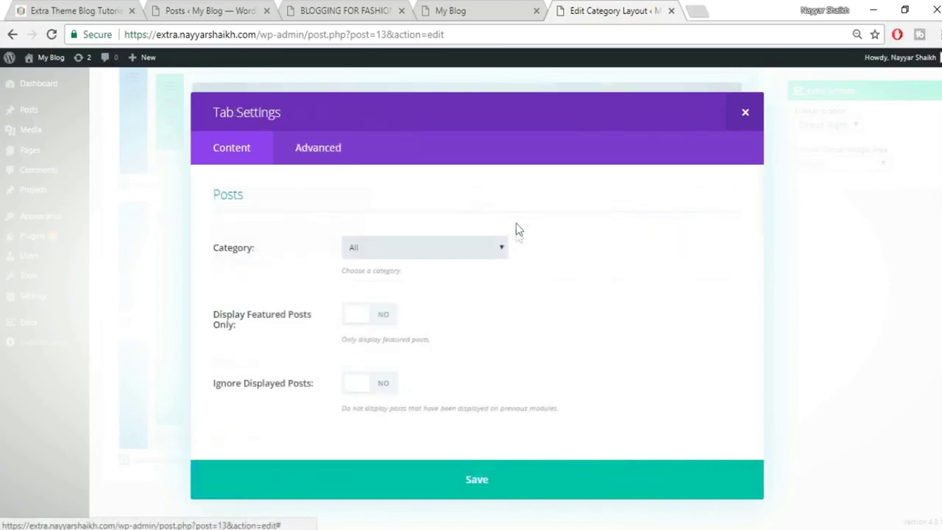
click(415, 251)
click(395, 301)
click(561, 494)
click(218, 258)
click(415, 252)
click(393, 321)
click(519, 480)
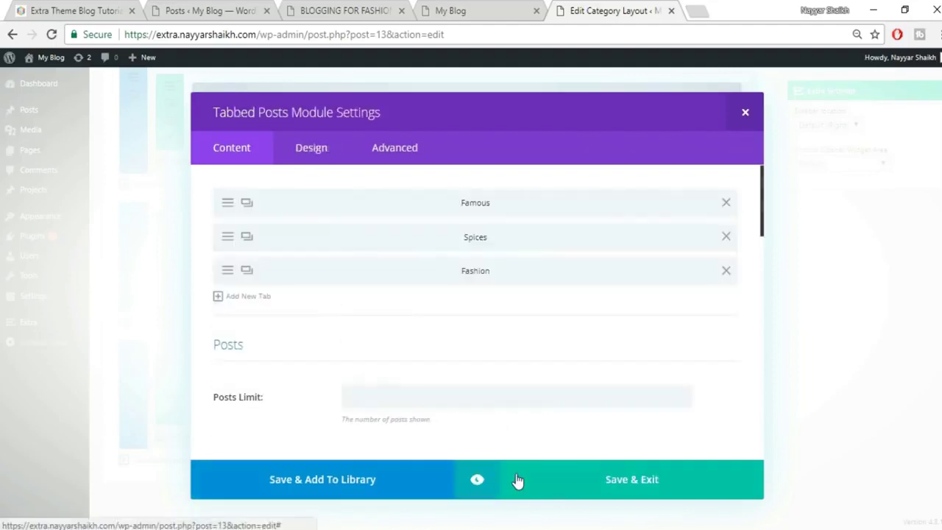
Save the Tabbed Posts module into the homepage layout.
scroll(547, 423, down, 3)
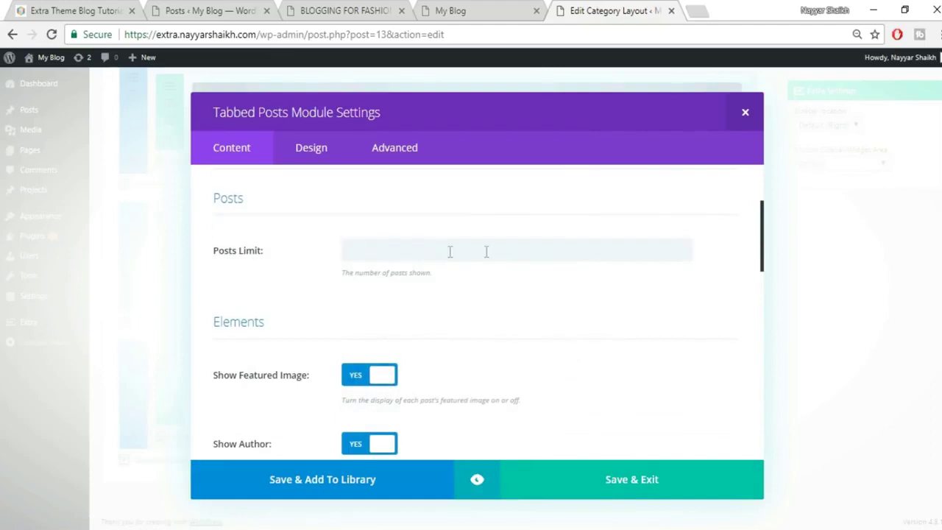
scroll(374, 251, down, 6)
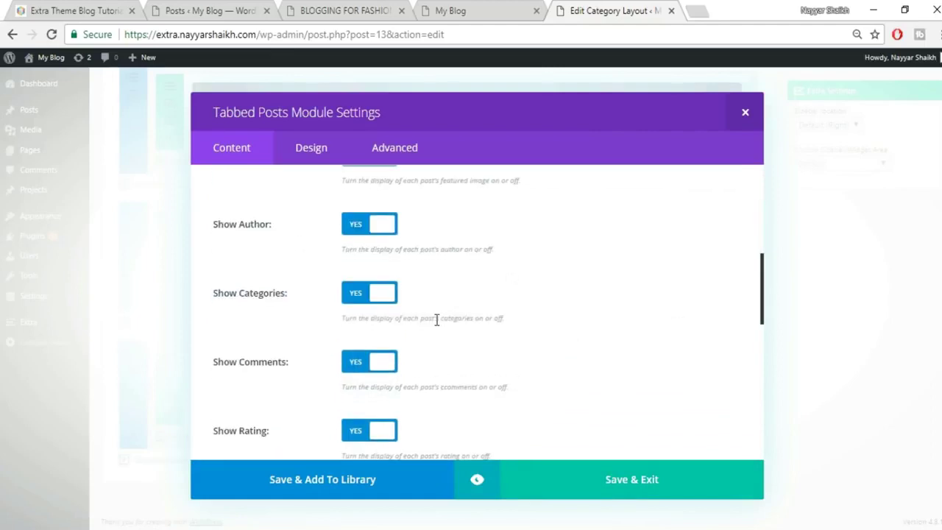
scroll(370, 356, down, 5)
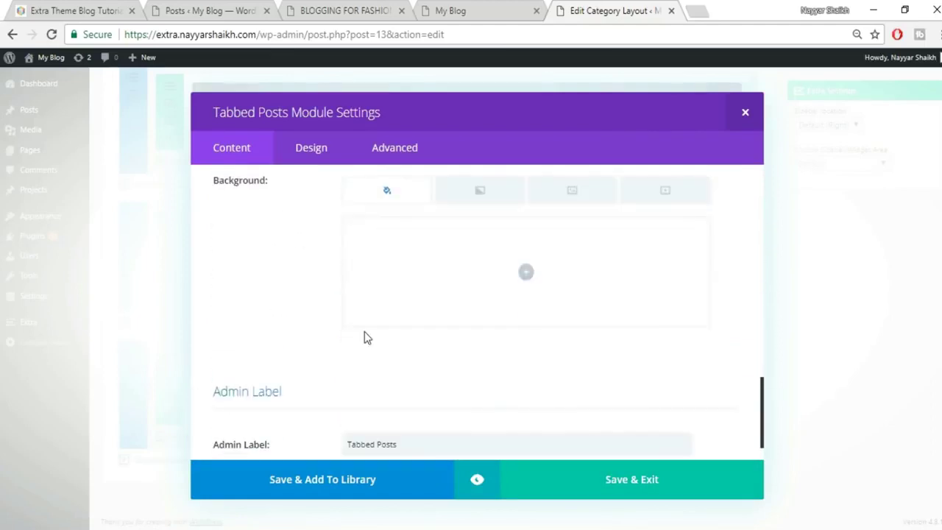
click(655, 483)
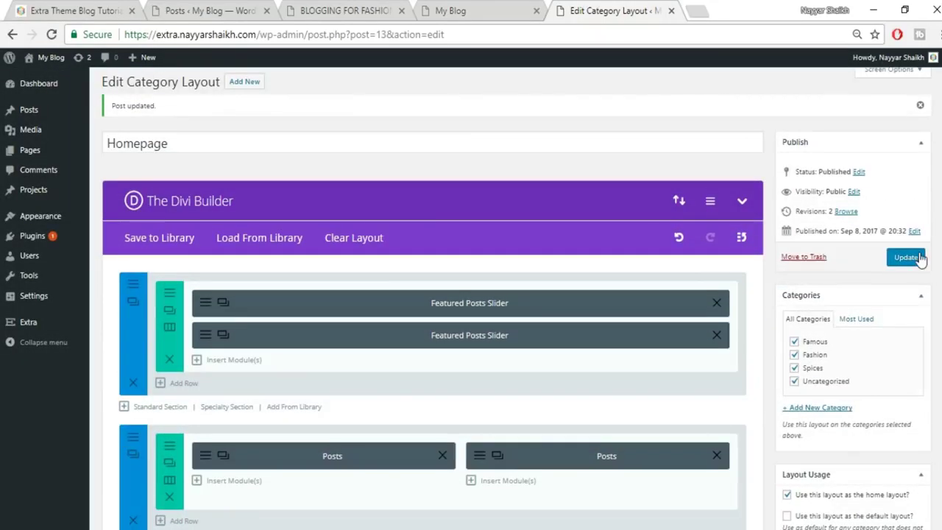
Publish the homepage layout and reload the live homepage.
click(919, 257)
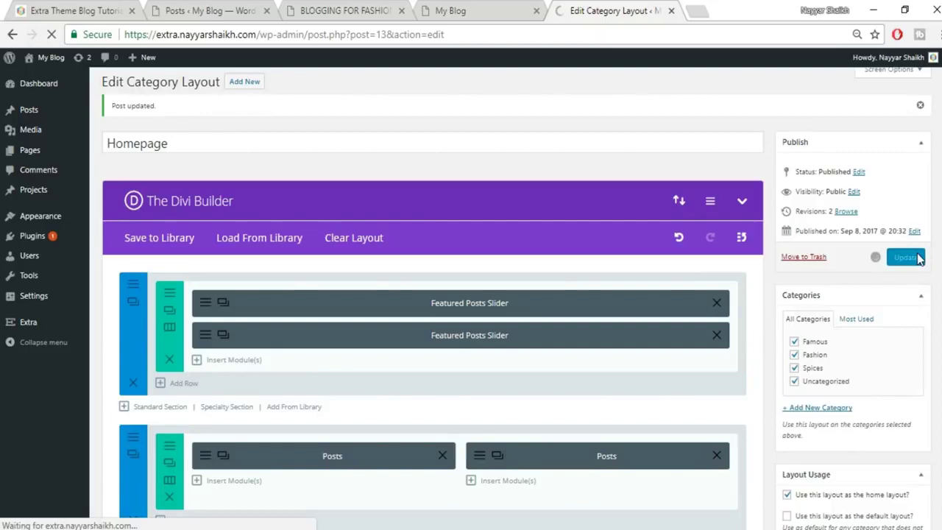
click(499, 8)
click(497, 35)
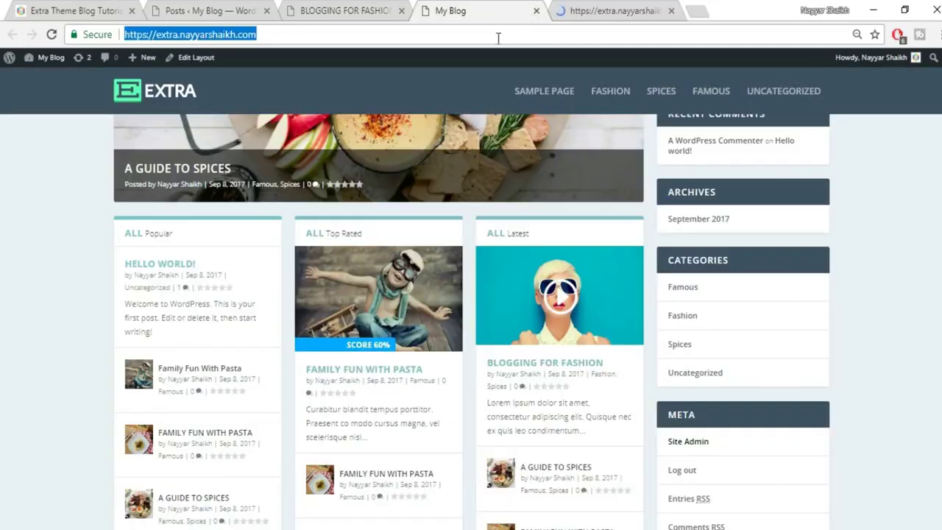
key(Return)
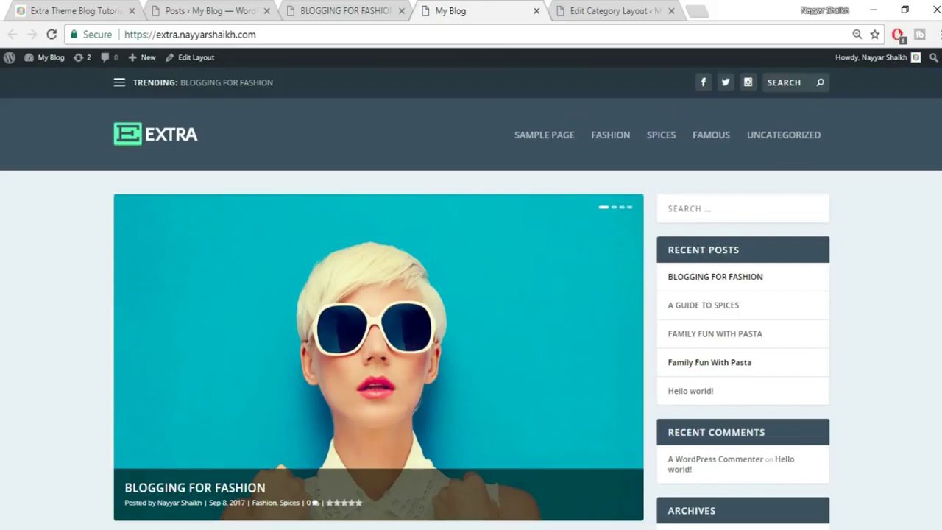
Review the new homepage sections against the reference, then return to the category layout editor.
scroll(471, 309, down, 5)
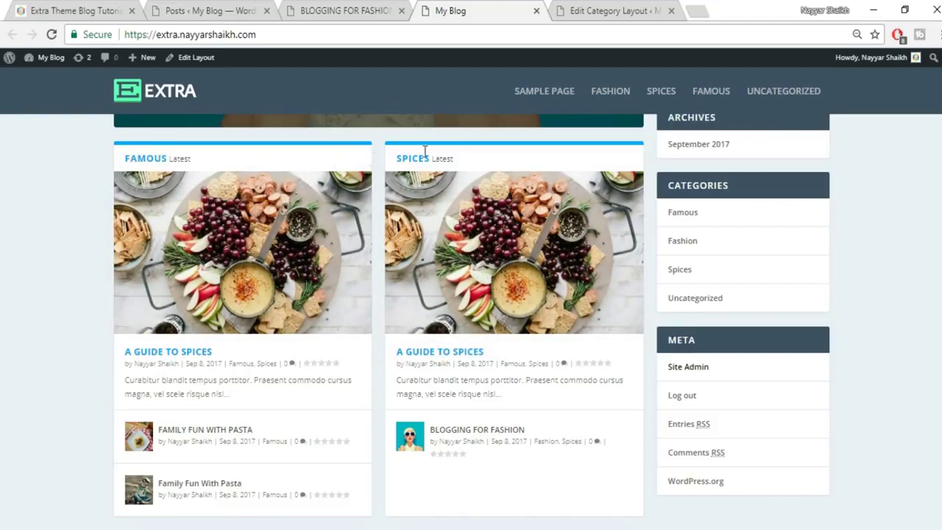
scroll(512, 301, down, 5)
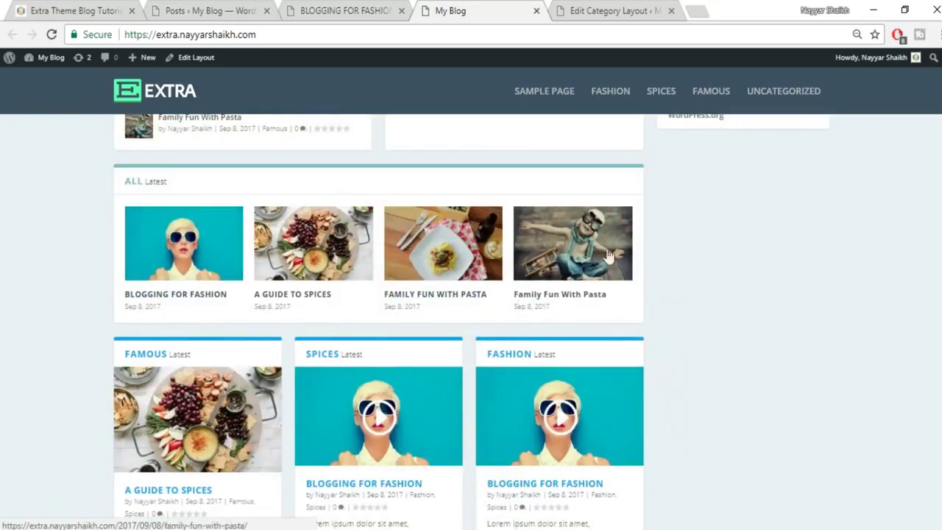
scroll(731, 301, down, 2)
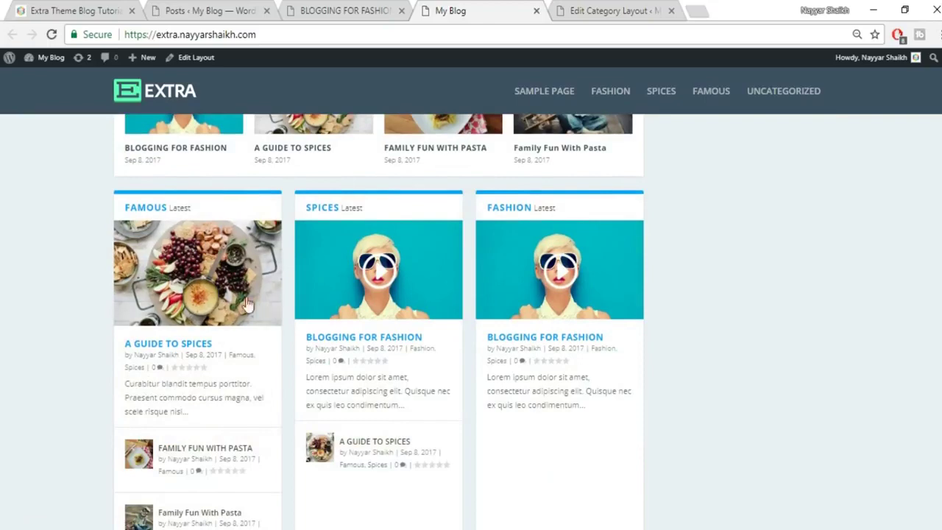
scroll(598, 374, down, 5)
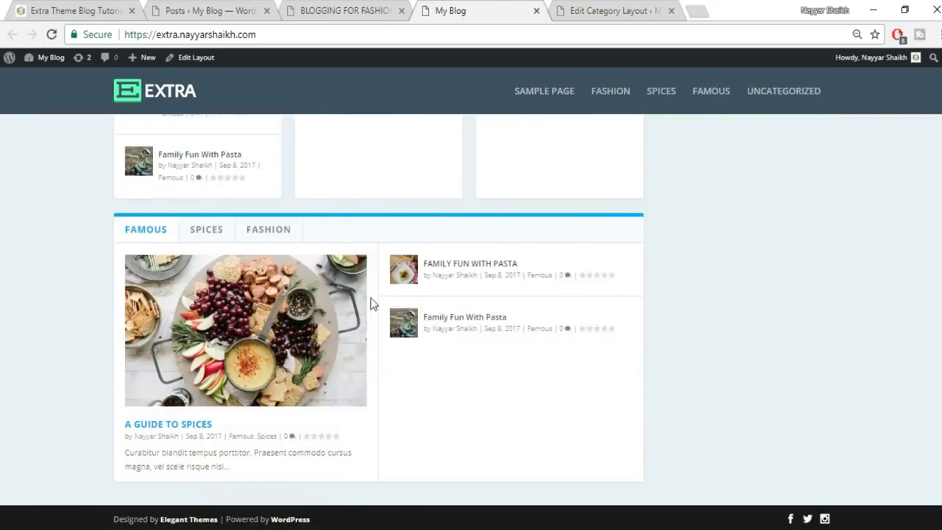
scroll(632, 316, up, 2)
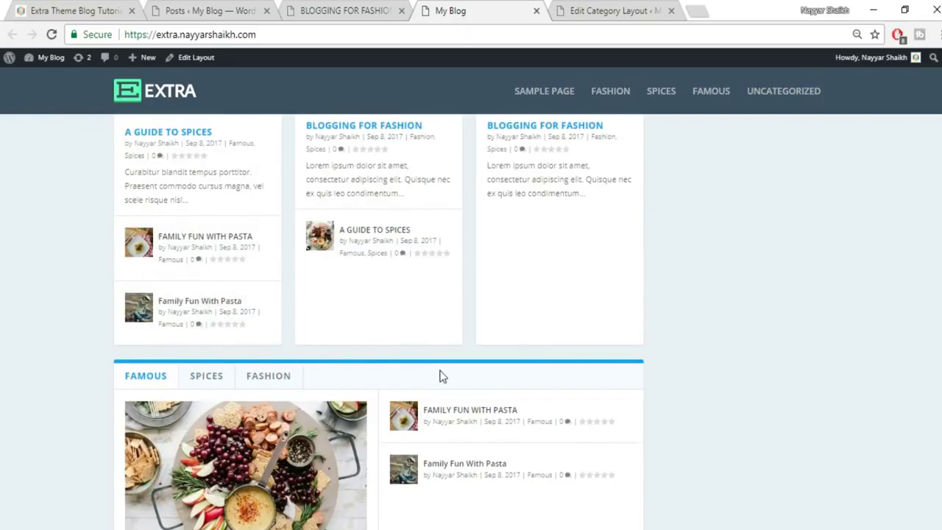
scroll(442, 376, up, 2)
scroll(706, 259, up, 4)
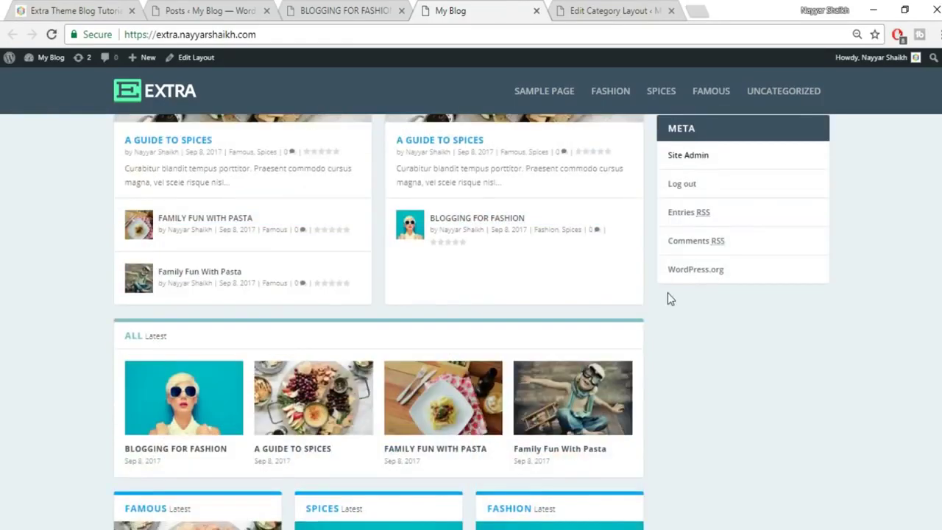
scroll(667, 292, up, 6)
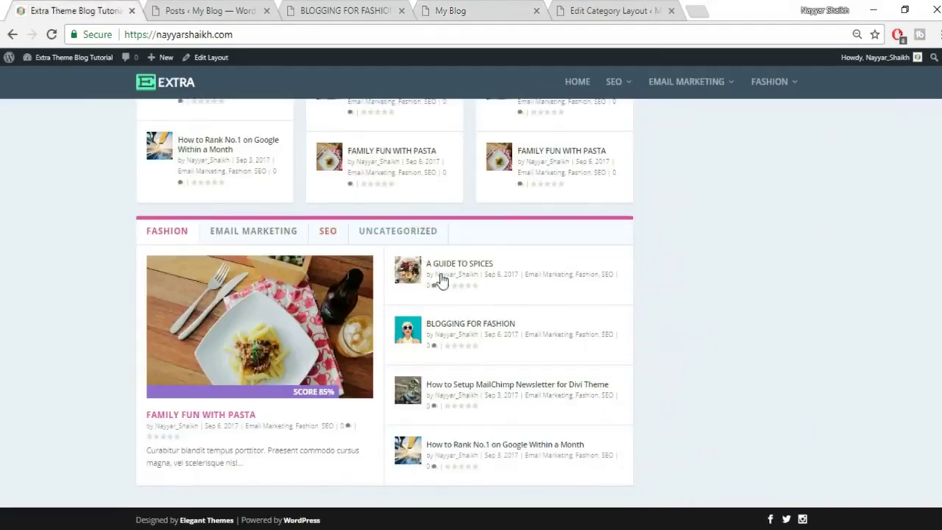
scroll(499, 323, up, 15)
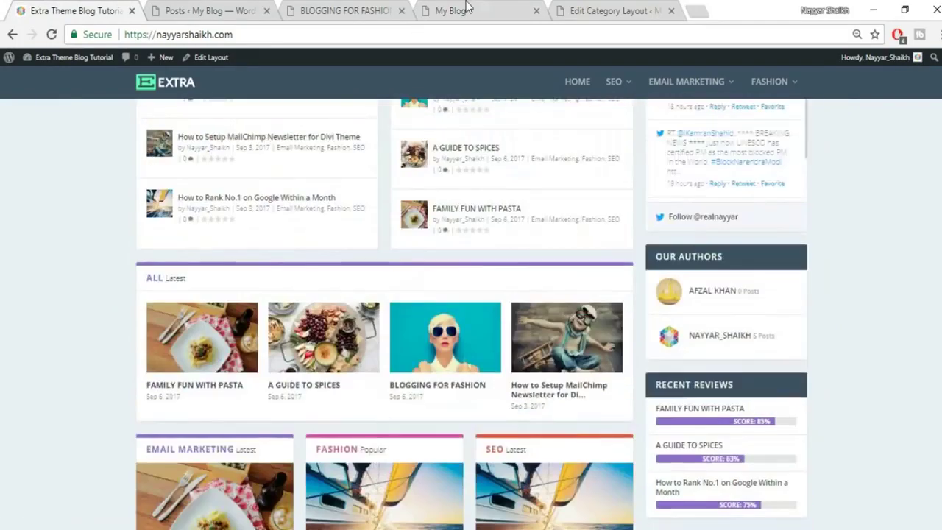
click(456, 10)
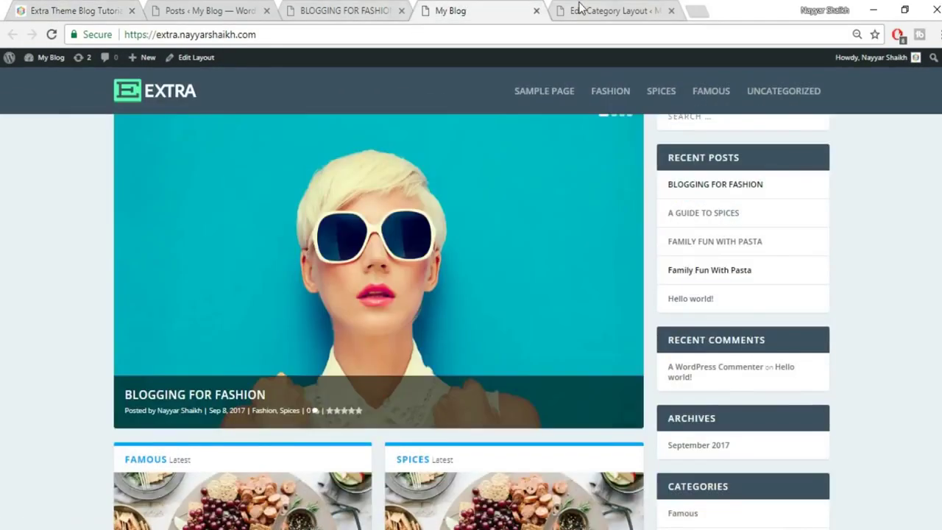
click(579, 9)
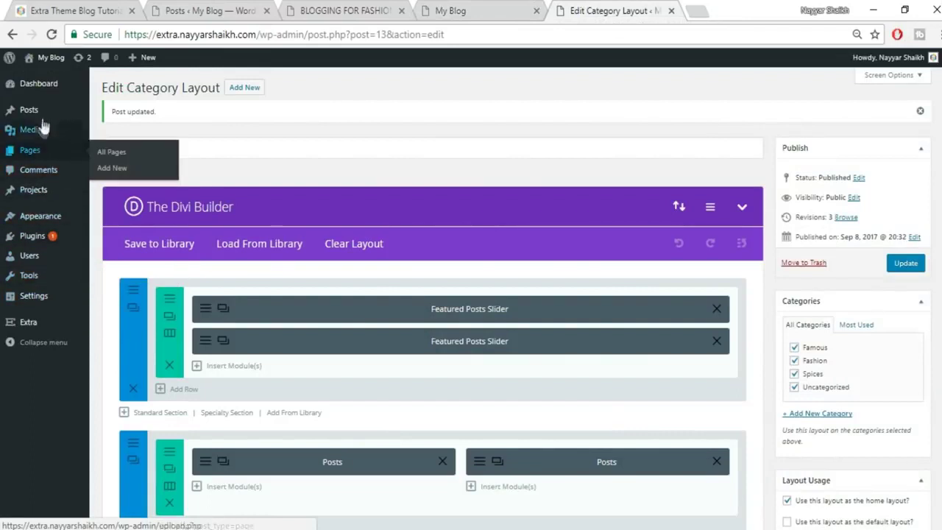
Give the Famous category a purple colour under Posts > Categories.
mouse_move(36, 118)
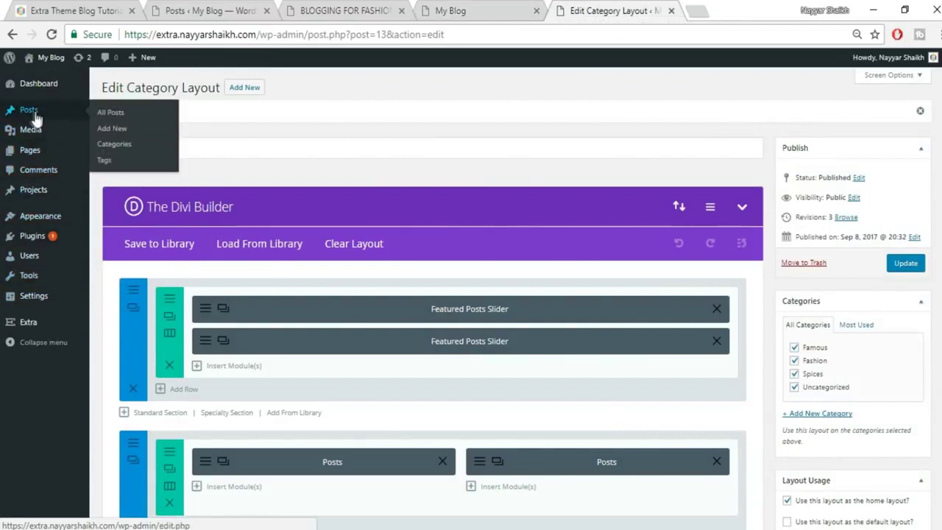
click(116, 147)
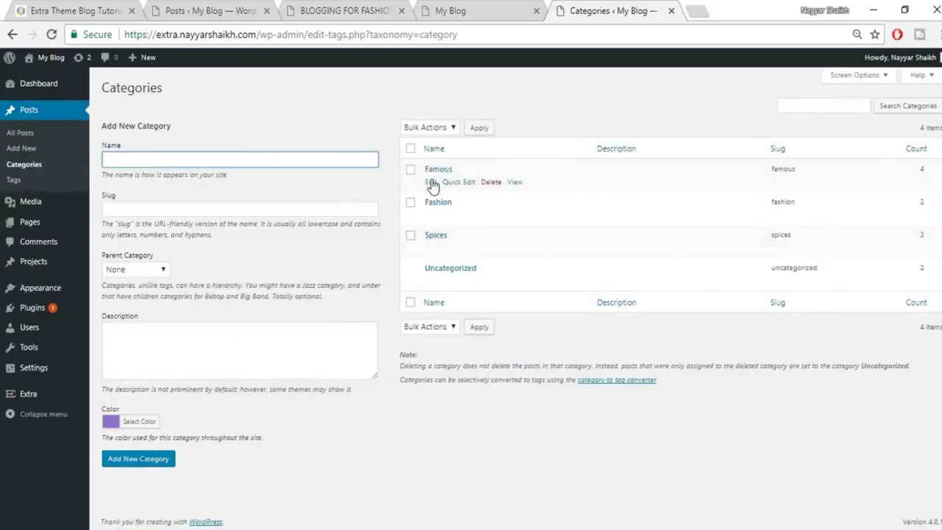
click(431, 183)
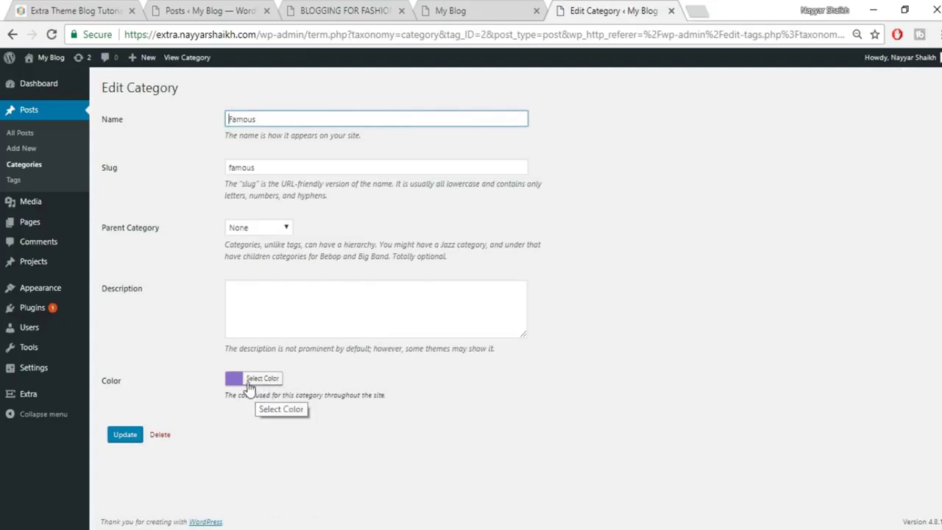
click(121, 439)
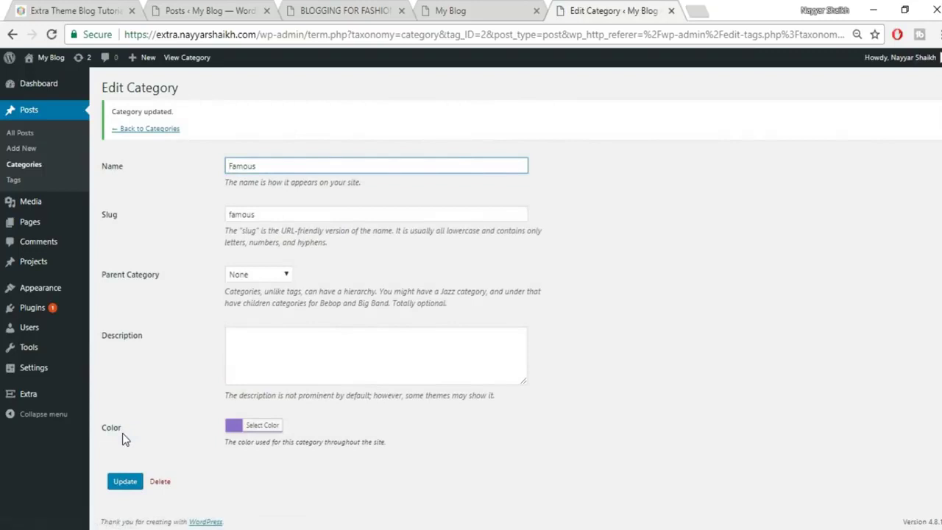
click(149, 129)
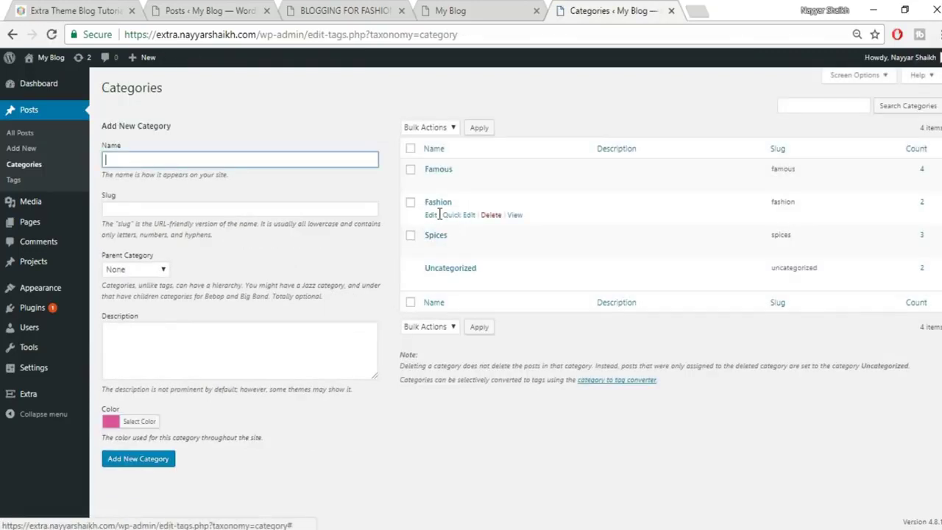
Give Fashion a pink colour and Spices the red #e6533b.
click(431, 215)
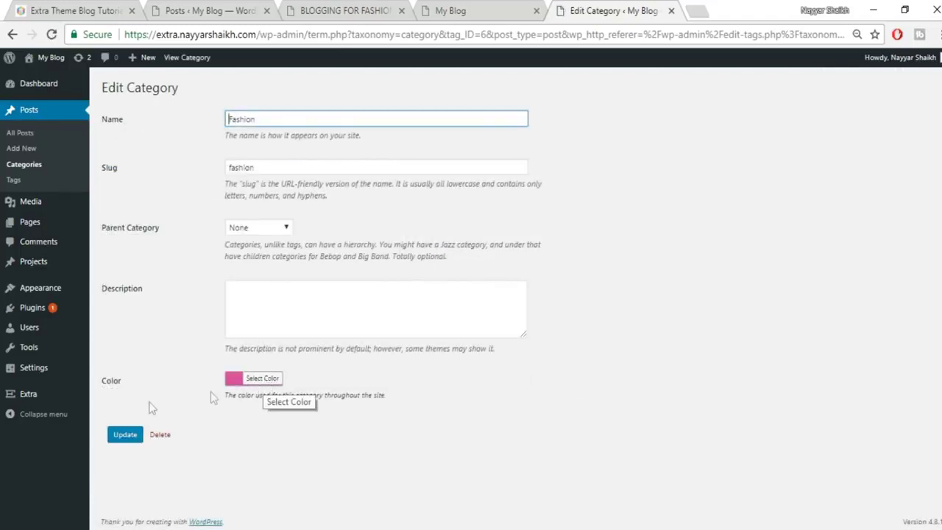
click(121, 435)
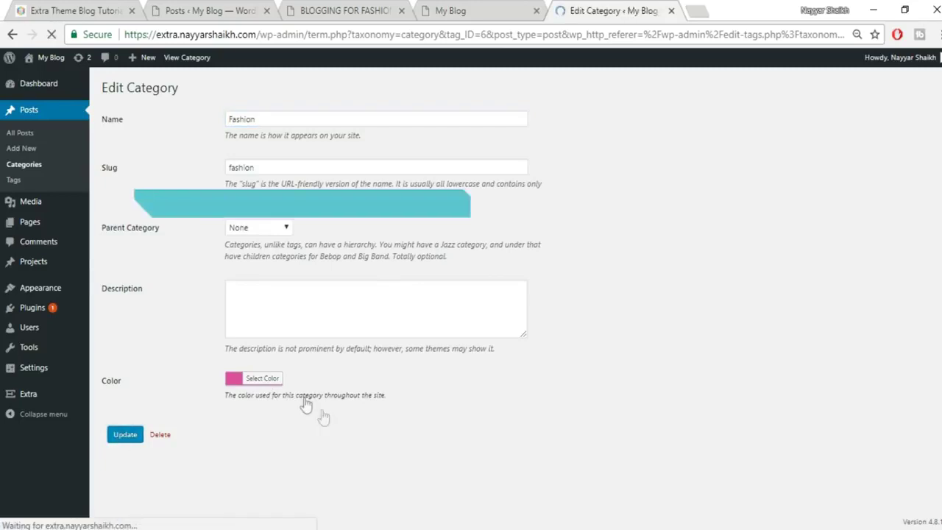
click(156, 128)
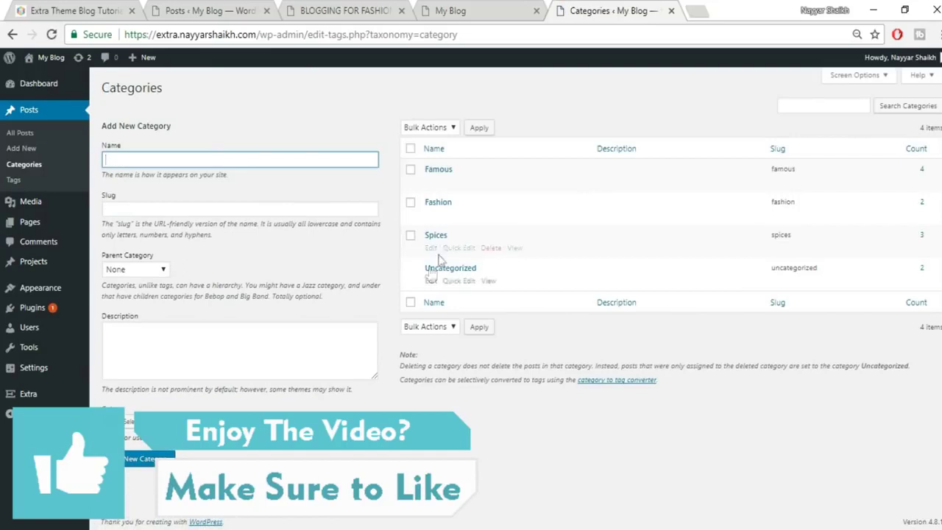
click(431, 247)
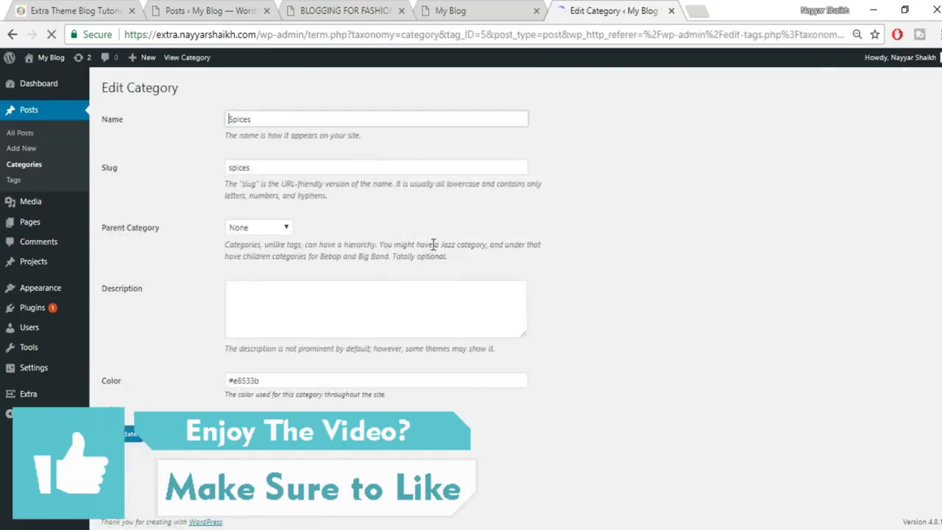
click(126, 436)
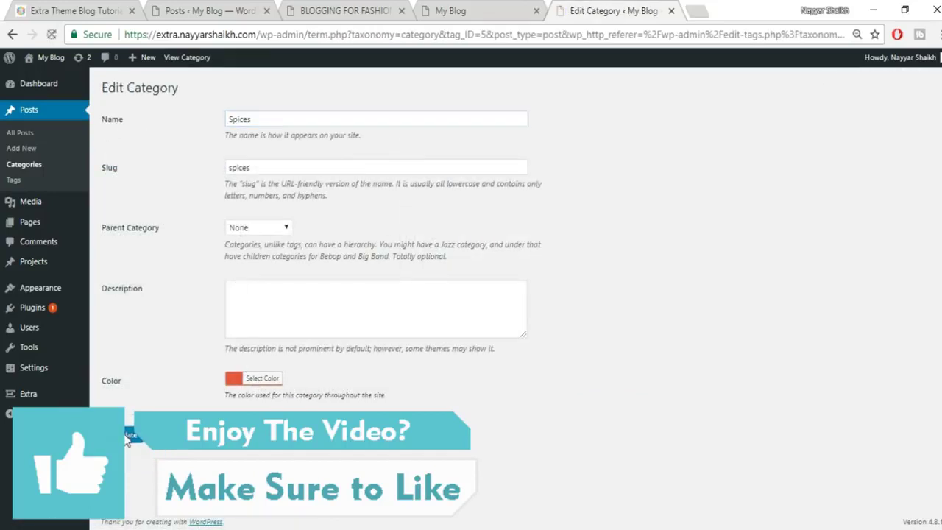
Reload the homepage and show the SPICES tab to confirm purple Famous and red Spices.
click(447, 12)
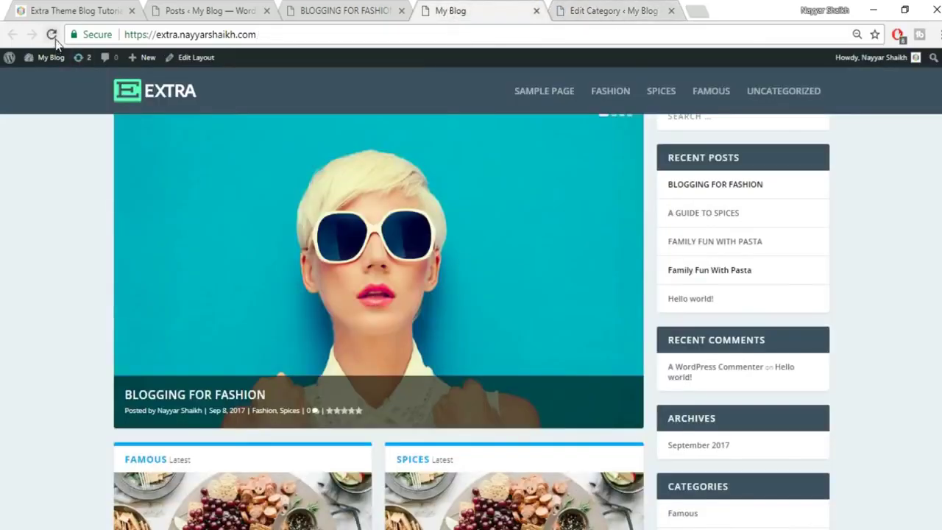
click(52, 35)
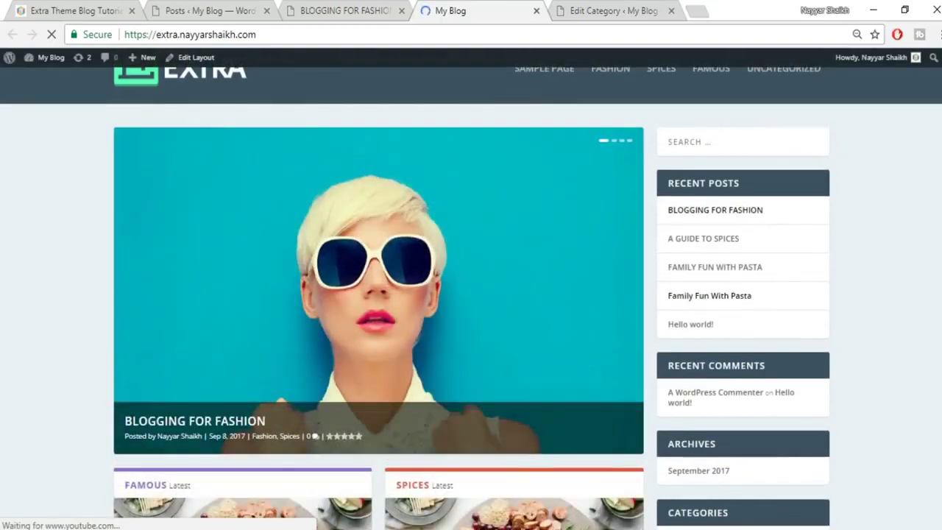
scroll(471, 294, down, 1)
scroll(391, 375, down, 3)
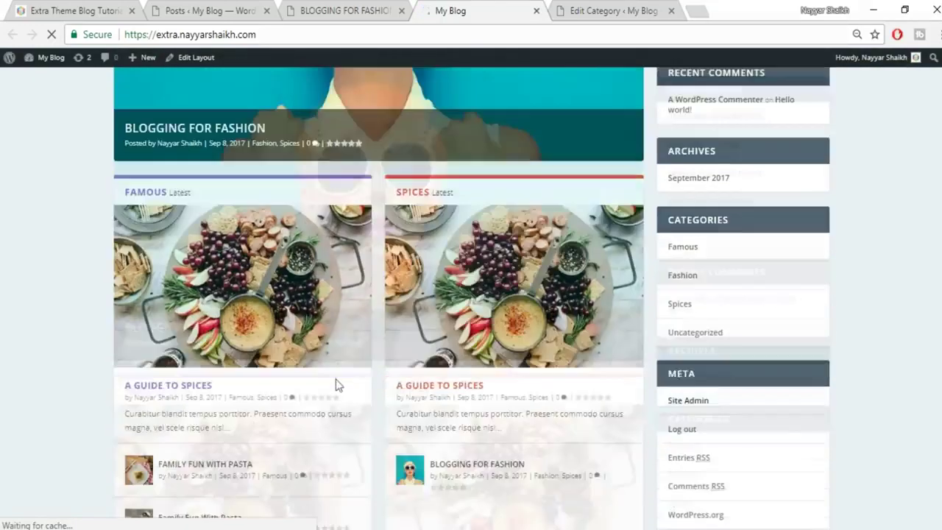
scroll(507, 212, down, 4)
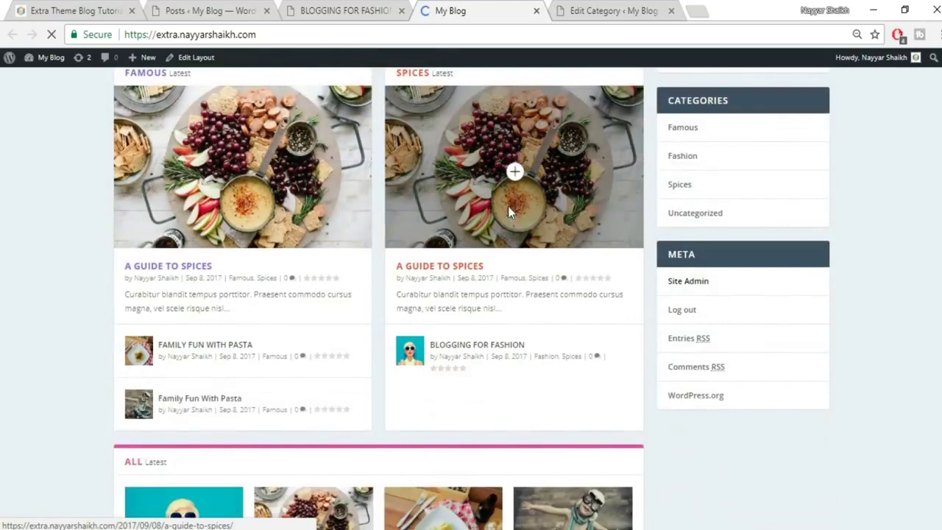
scroll(662, 308, down, 7)
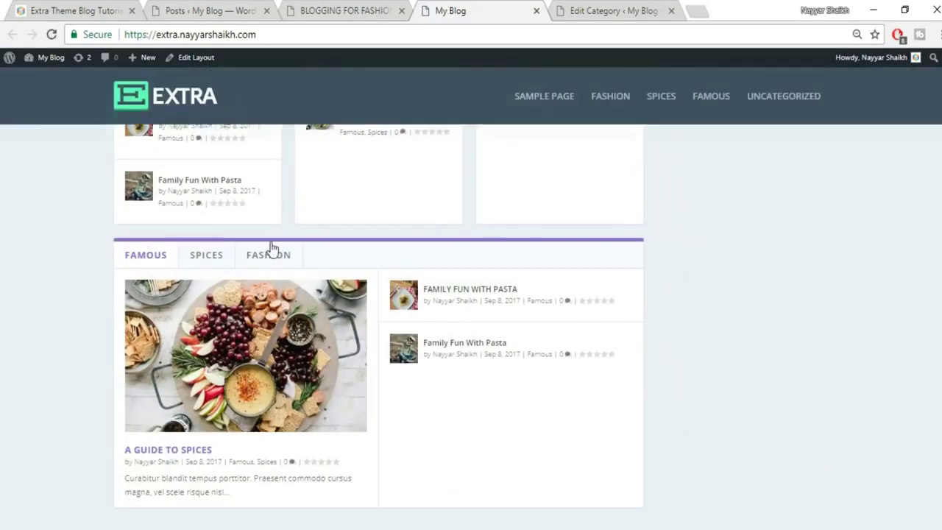
click(205, 256)
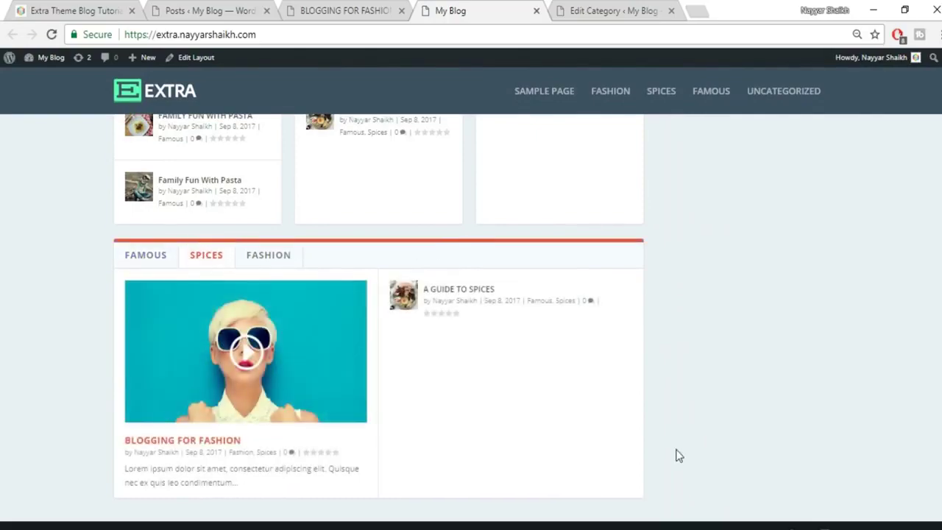
scroll(669, 449, up, 10)
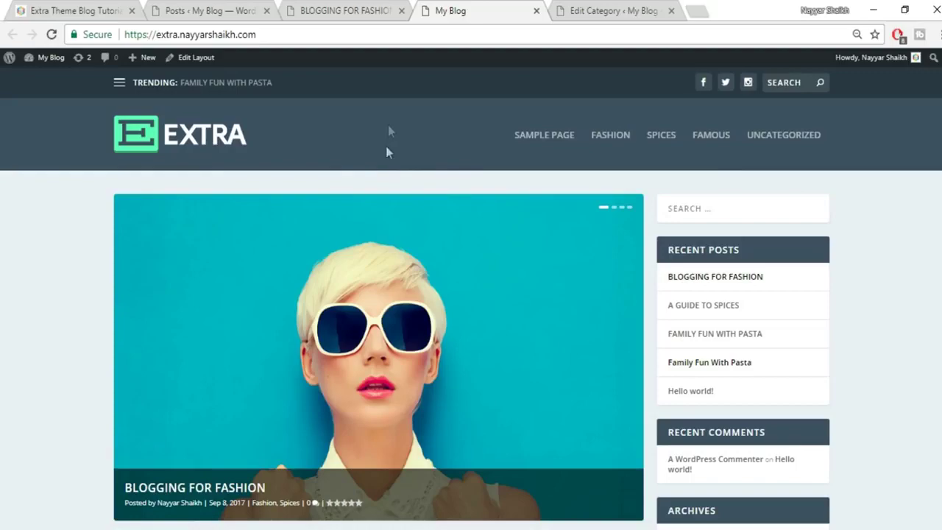
View the reference site's Fashion mega menu with its pasta, spices and fashion posts.
click(334, 9)
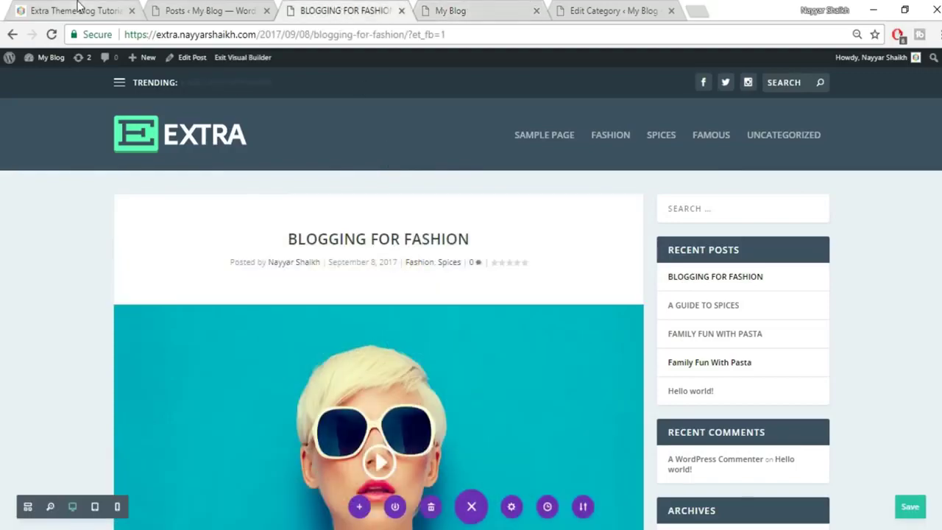
click(77, 8)
scroll(557, 245, up, 10)
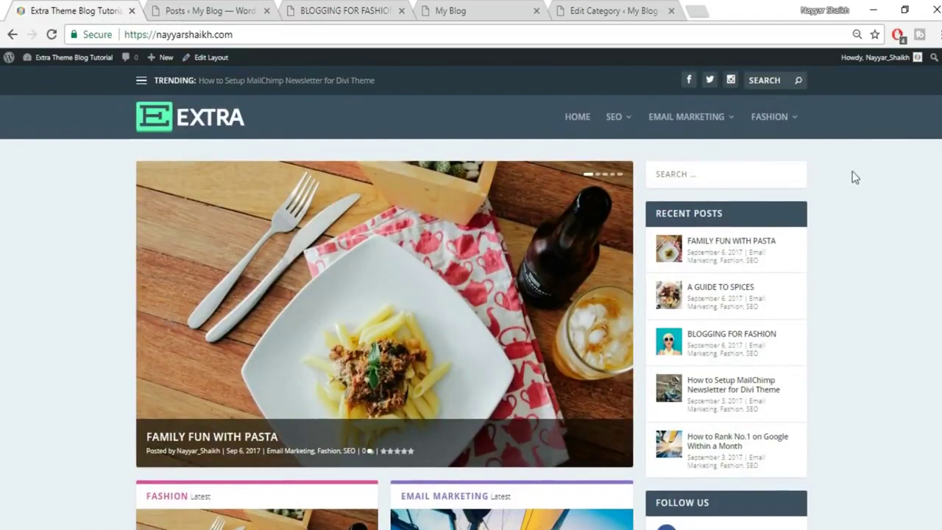
click(498, 8)
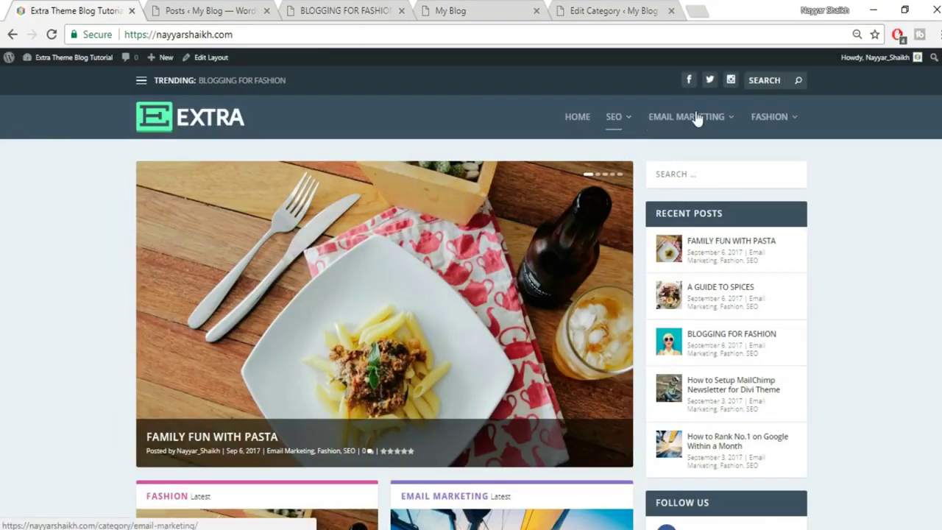
mouse_move(780, 130)
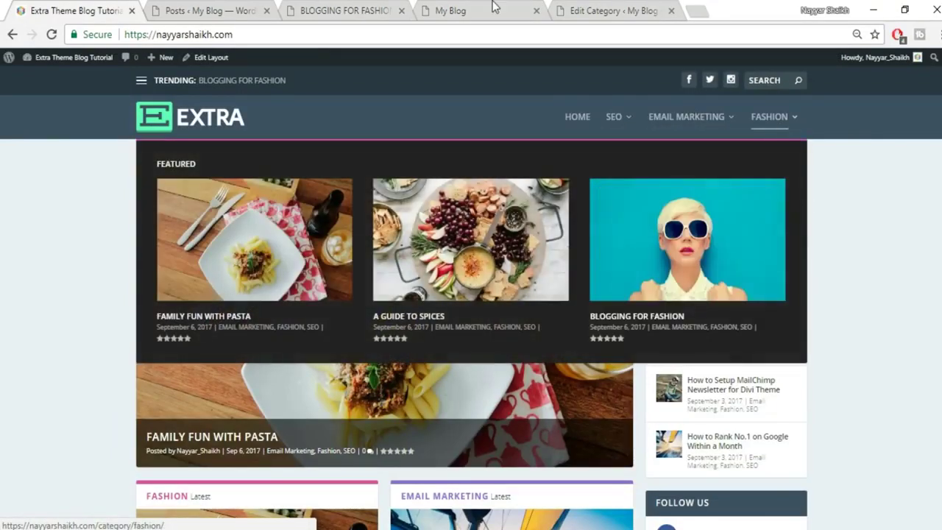
Create a new menu named 'Main' in Appearance > Menus.
click(602, 11)
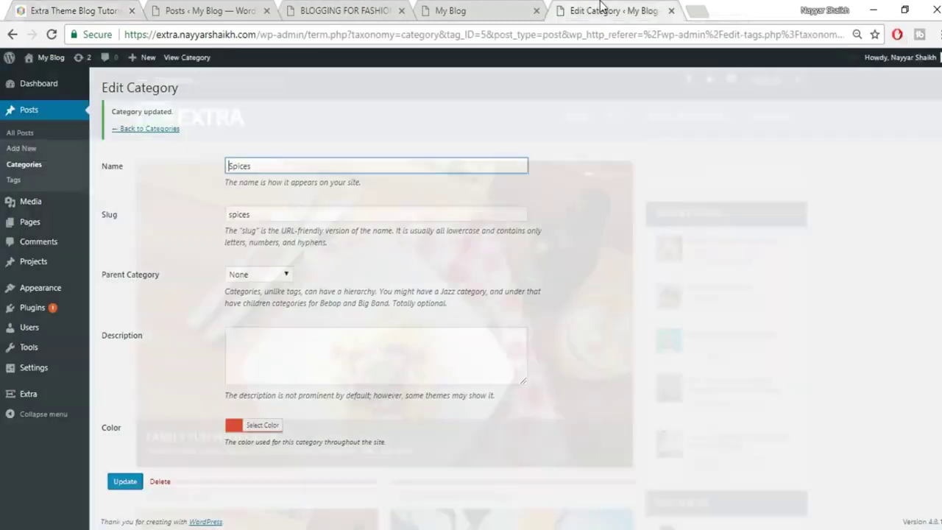
mouse_move(39, 302)
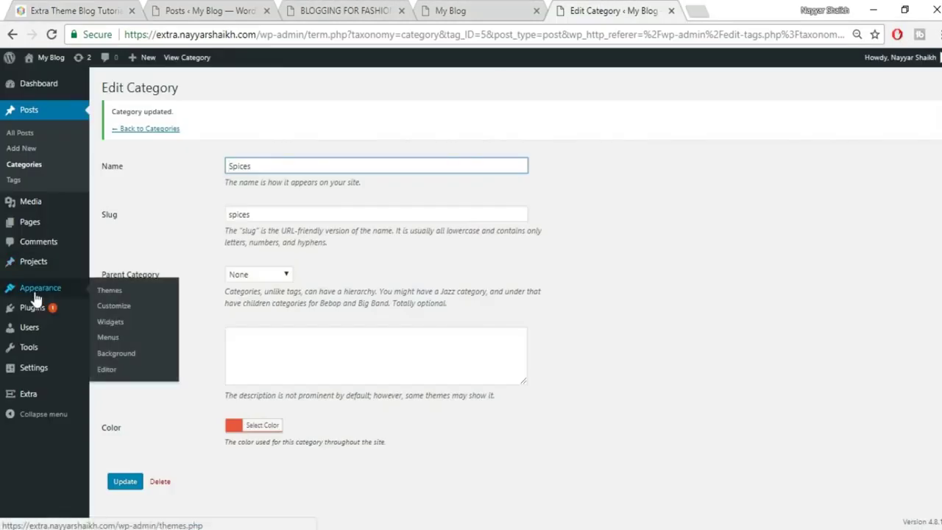
click(115, 345)
click(373, 185)
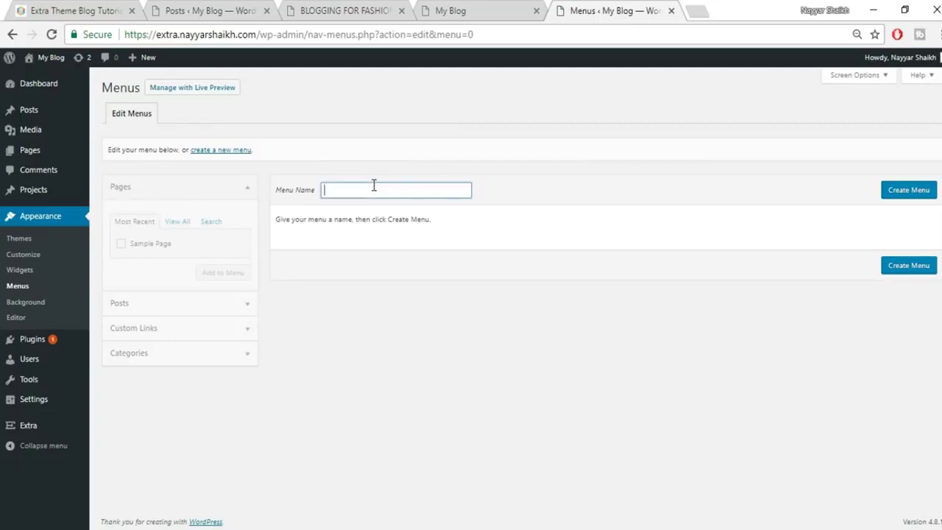
text(Main)
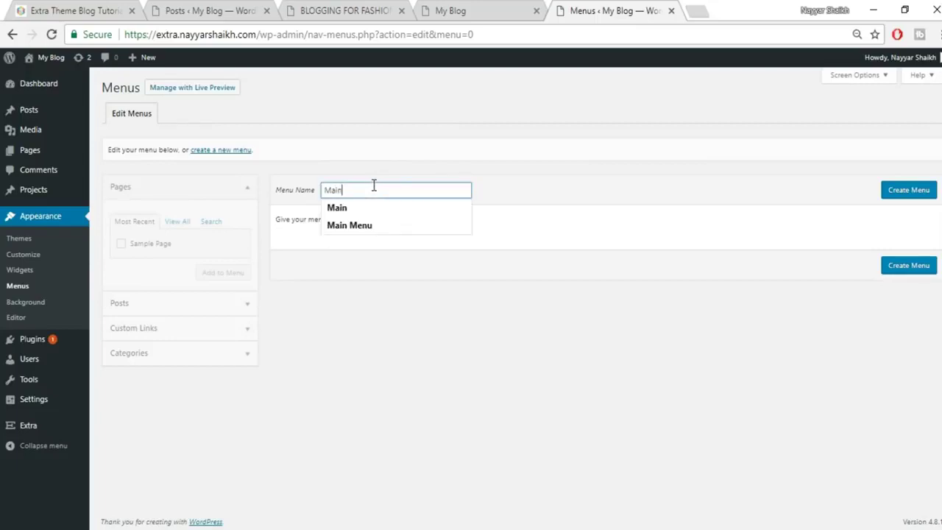
click(909, 192)
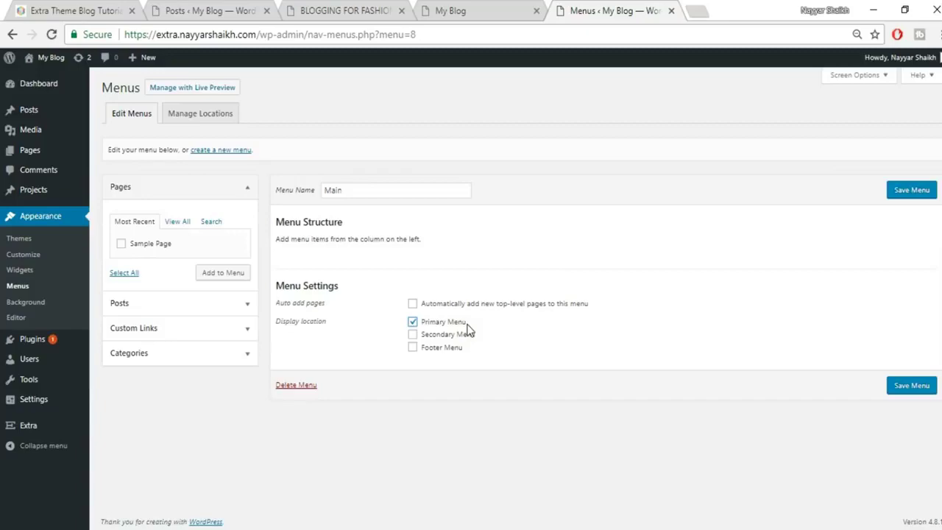
Add a custom link pointing to the site's front-page address to the Main menu.
click(468, 11)
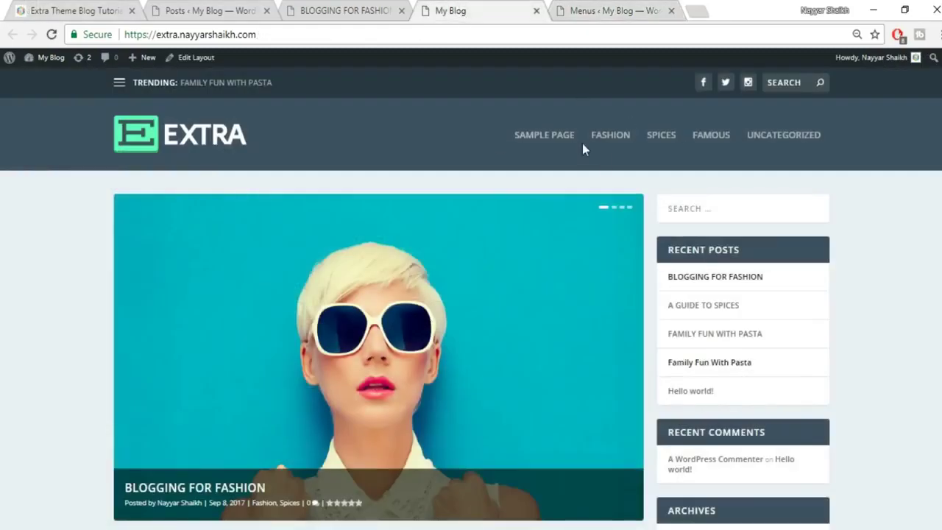
click(615, 8)
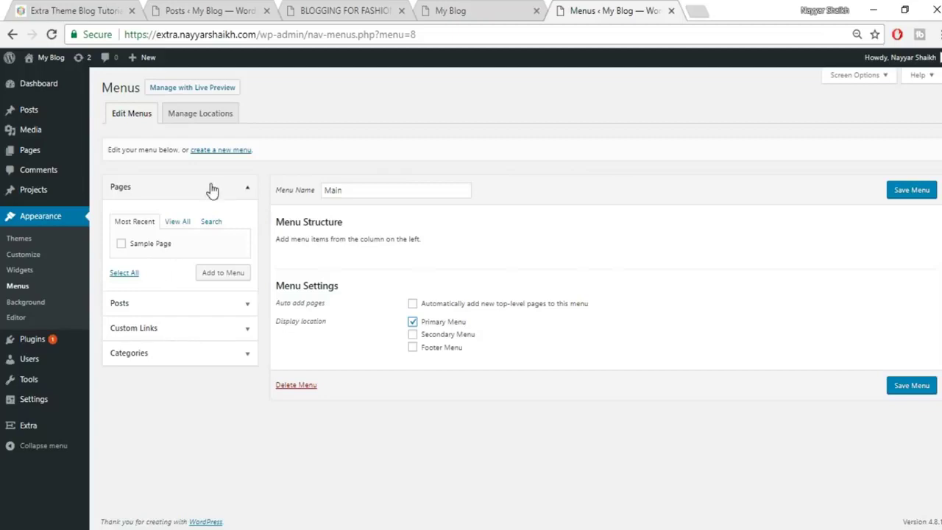
click(242, 191)
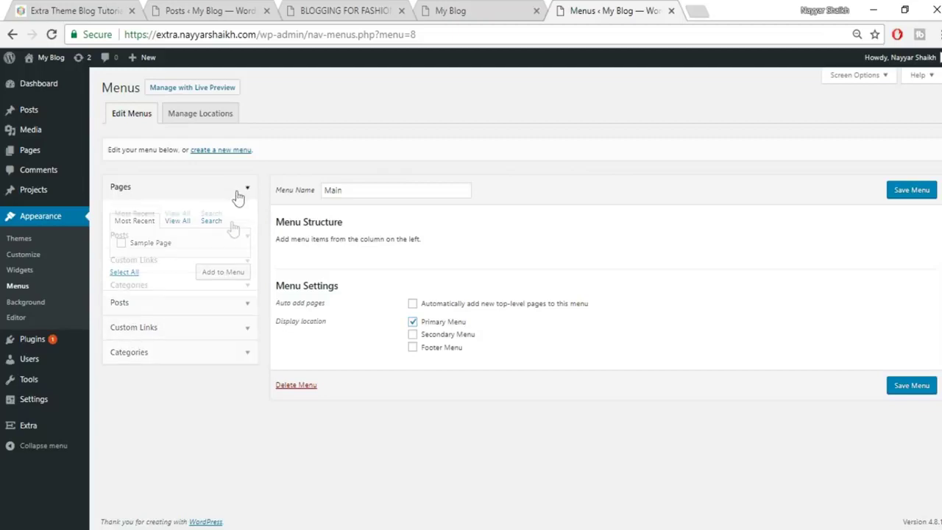
click(170, 239)
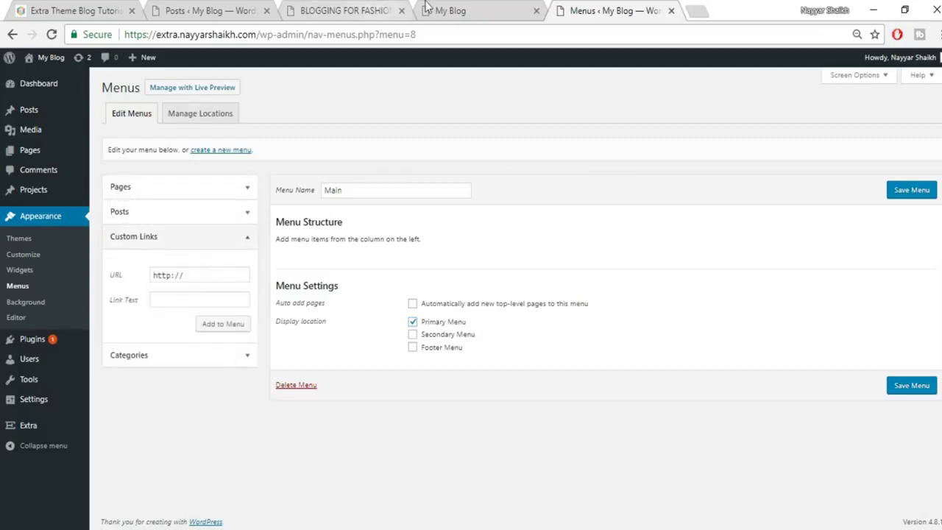
click(453, 9)
click(280, 35)
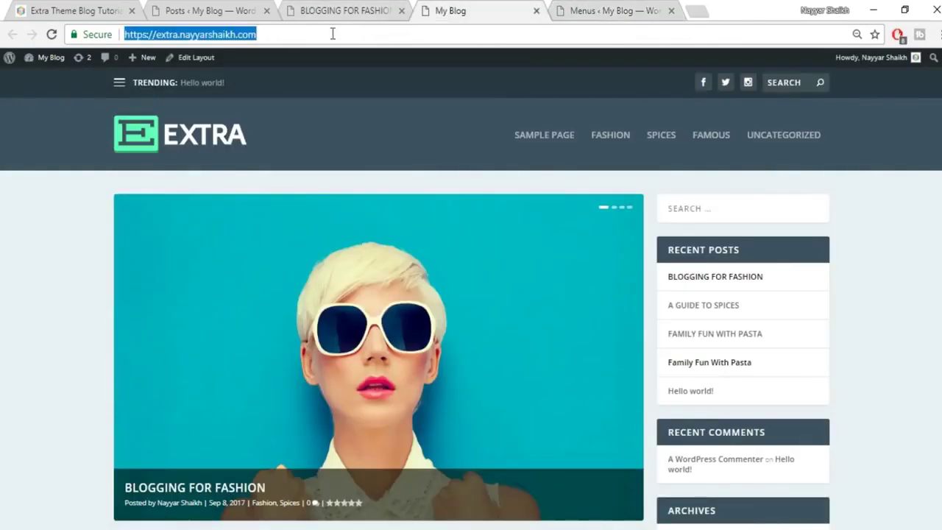
click(601, 9)
triple_click(224, 270)
key(ctrl+v)
click(188, 297)
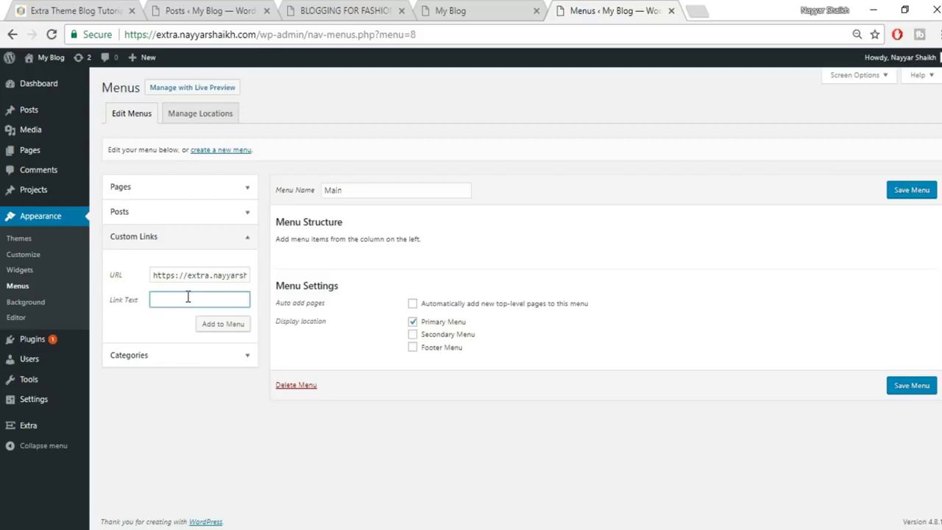
click(228, 327)
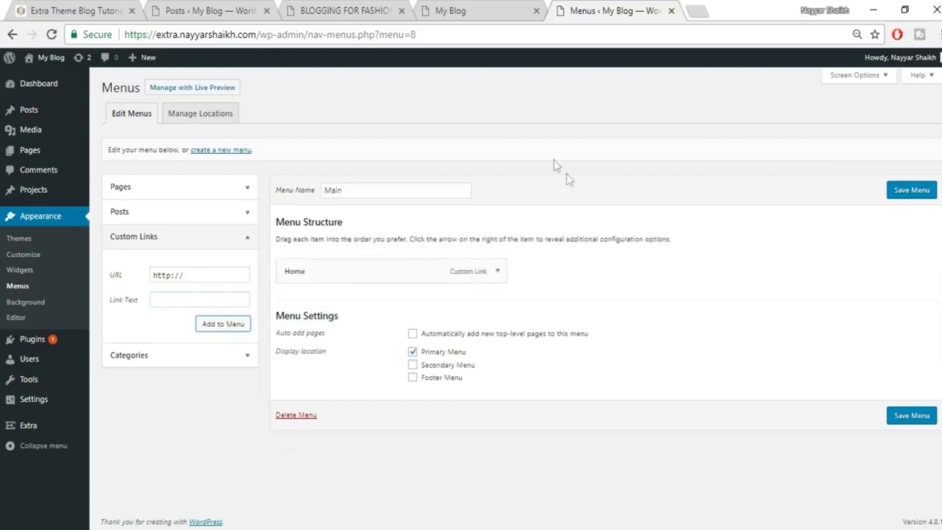
Label the custom link item HOME.
click(433, 9)
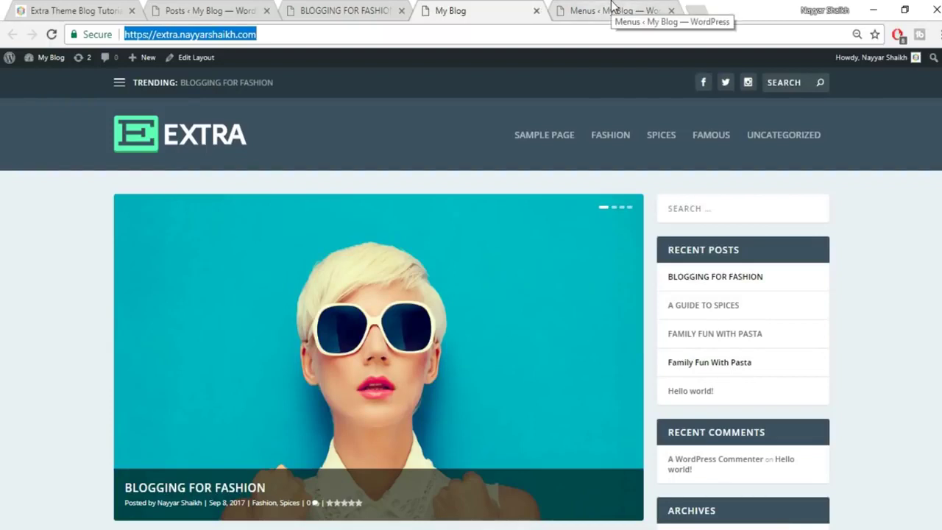
click(611, 10)
click(498, 272)
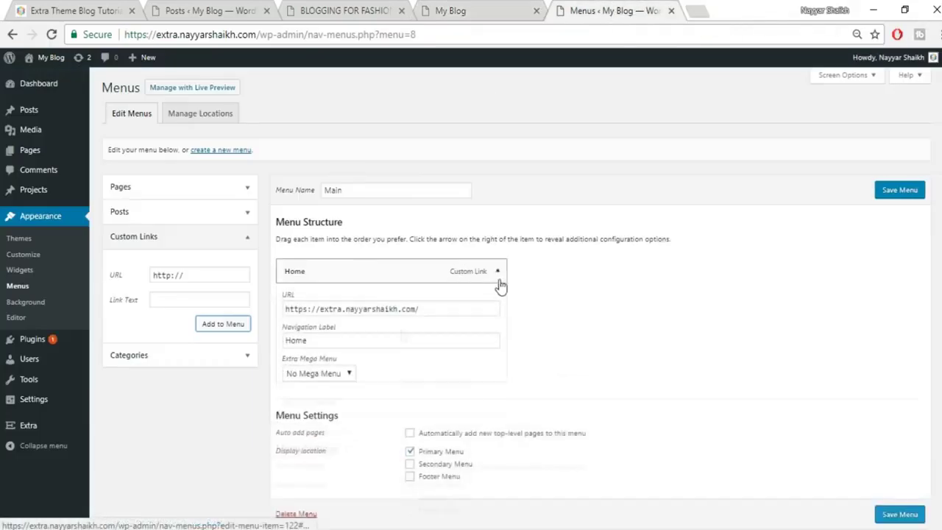
double_click(390, 343)
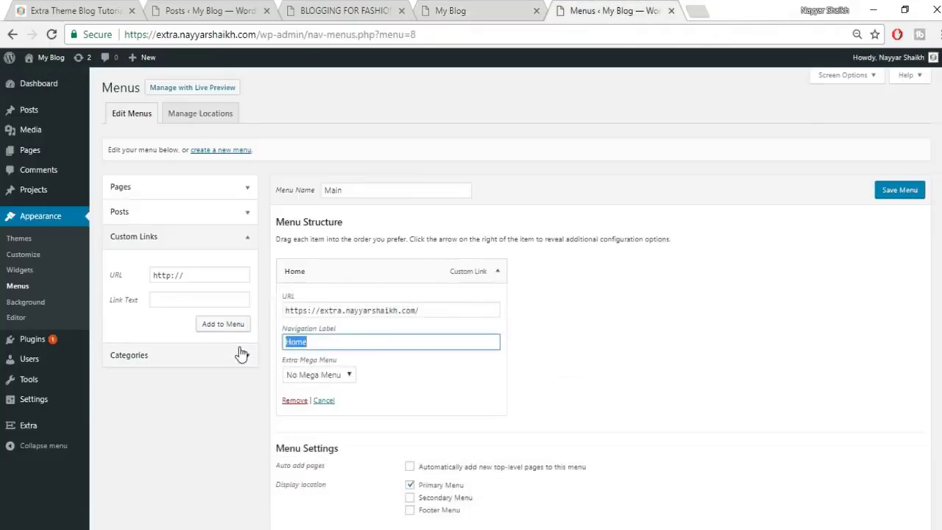
scroll(577, 366, down, 1)
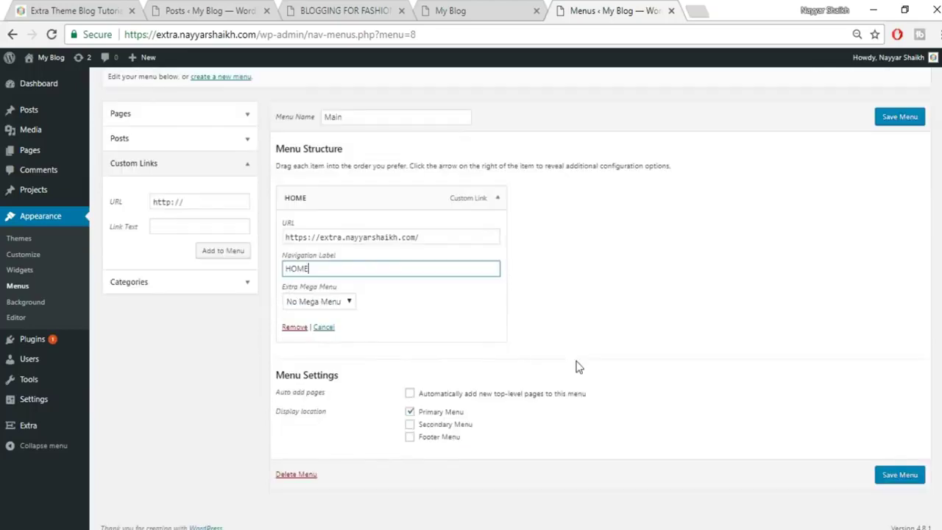
click(497, 197)
Add the Famous, Spices and Fashion categories to the menu.
click(234, 359)
click(140, 333)
click(145, 360)
click(219, 386)
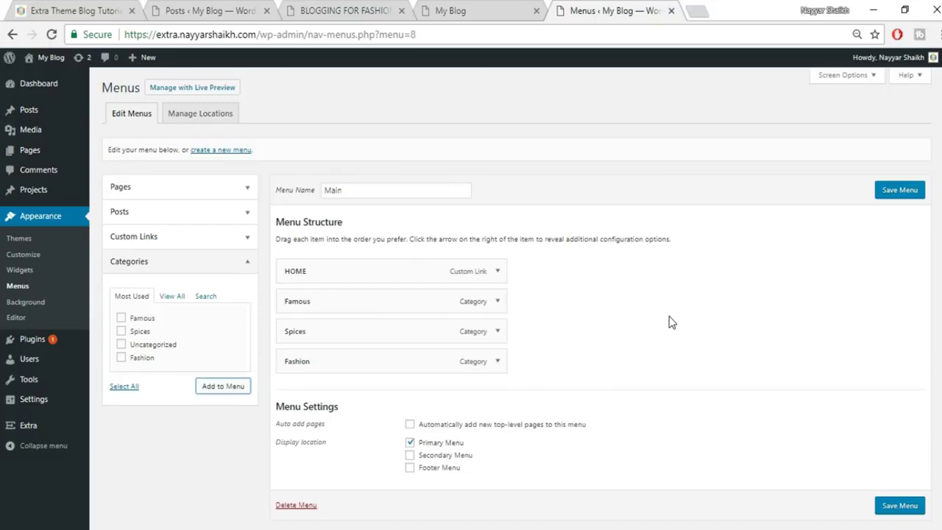
Set the Famous item's Extra mega menu to 'Mega Menu 3 Featured'.
click(496, 305)
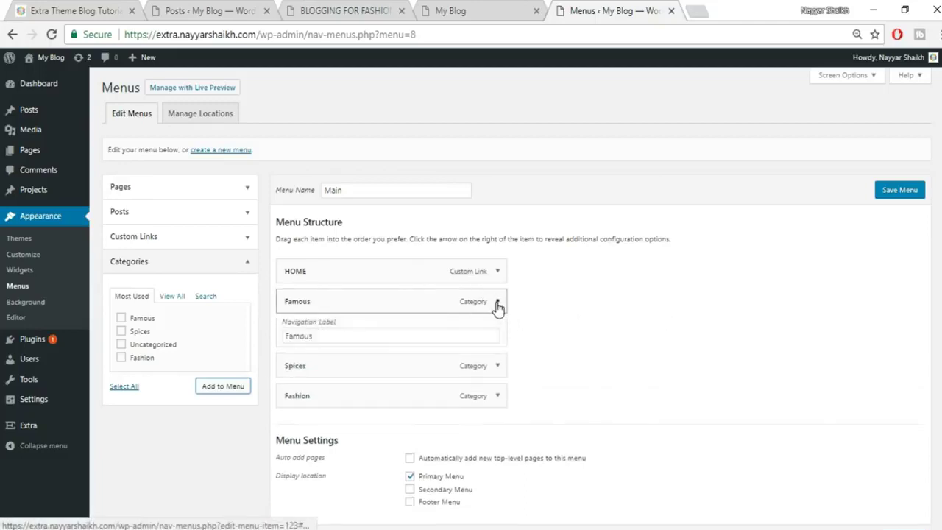
scroll(637, 306, down, 1)
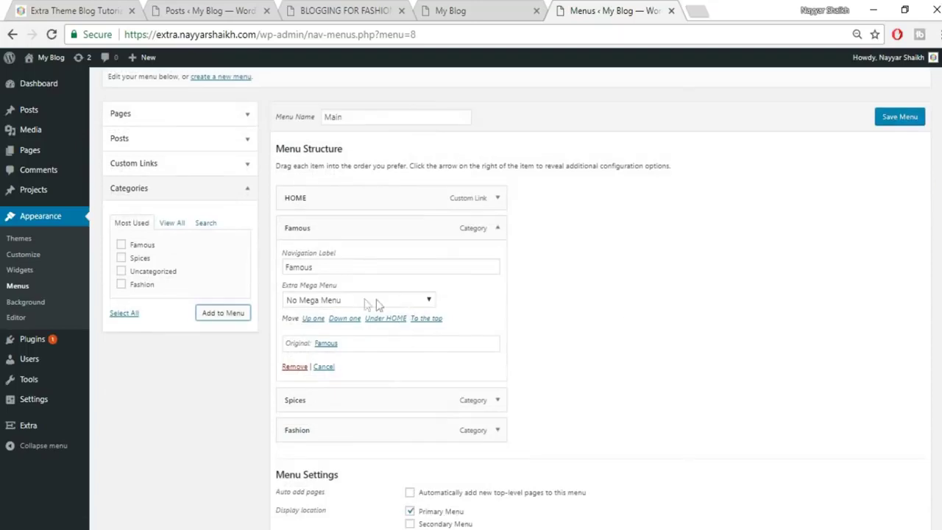
click(351, 304)
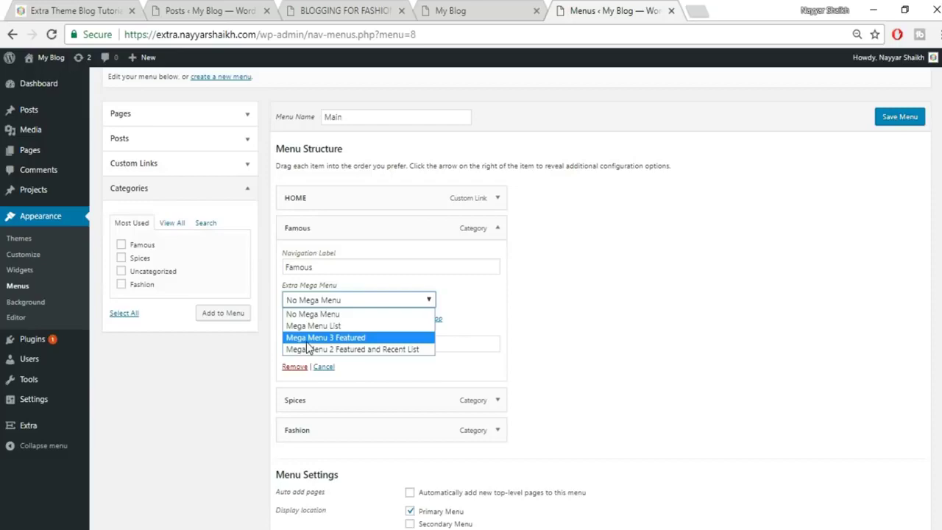
click(350, 338)
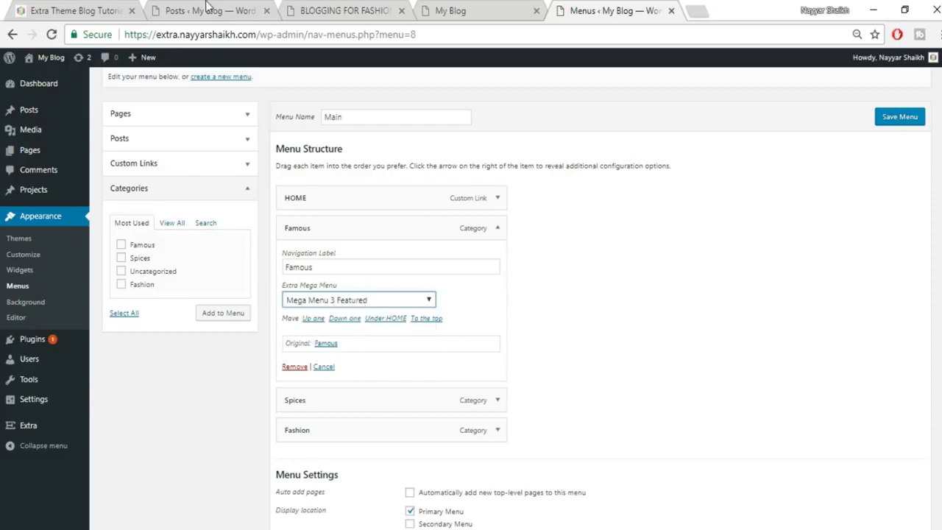
click(74, 11)
mouse_move(784, 131)
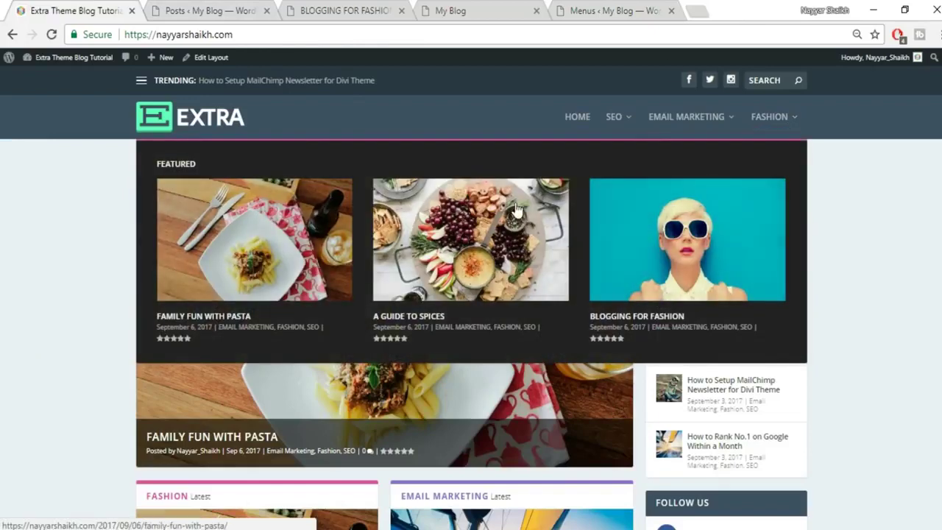
click(614, 10)
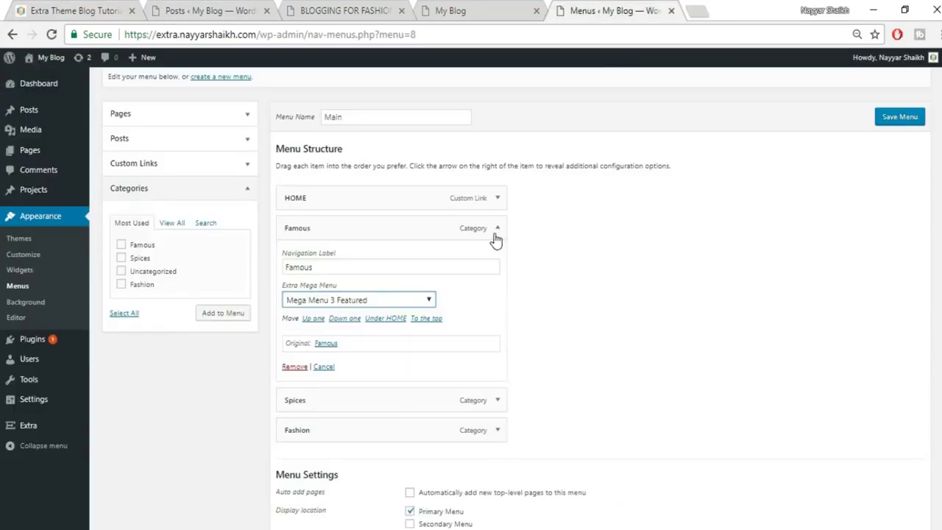
click(495, 234)
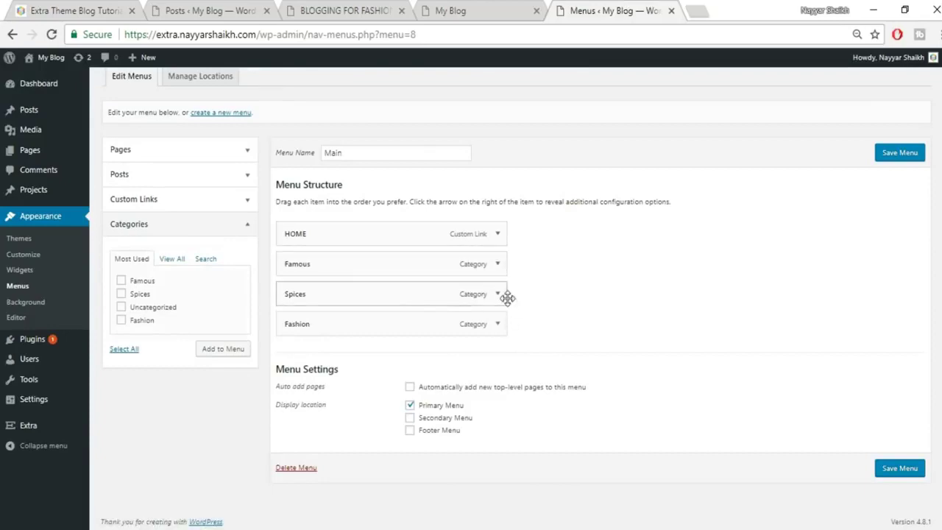
Set Spices to 'Mega Menu 2 Featured and Recent List' and save the Main menu.
click(500, 295)
scroll(616, 301, down, 3)
click(410, 255)
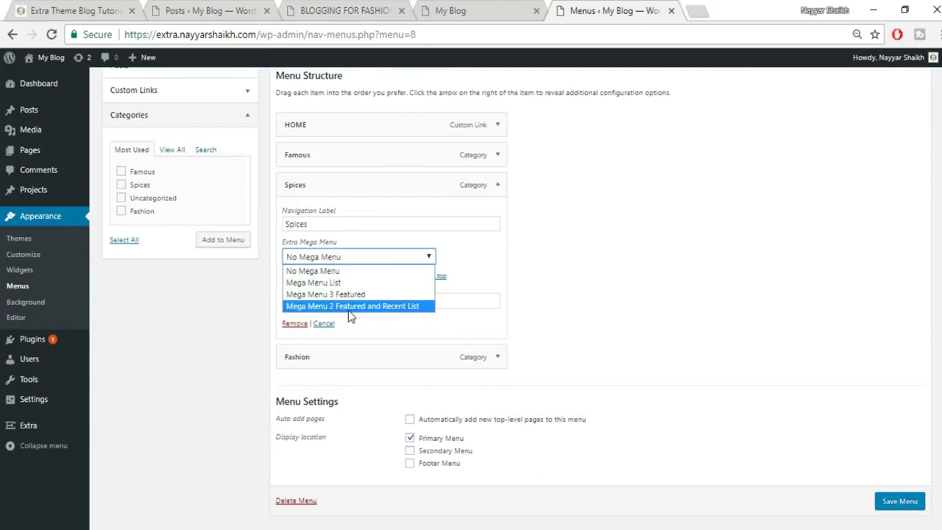
click(357, 306)
click(46, 6)
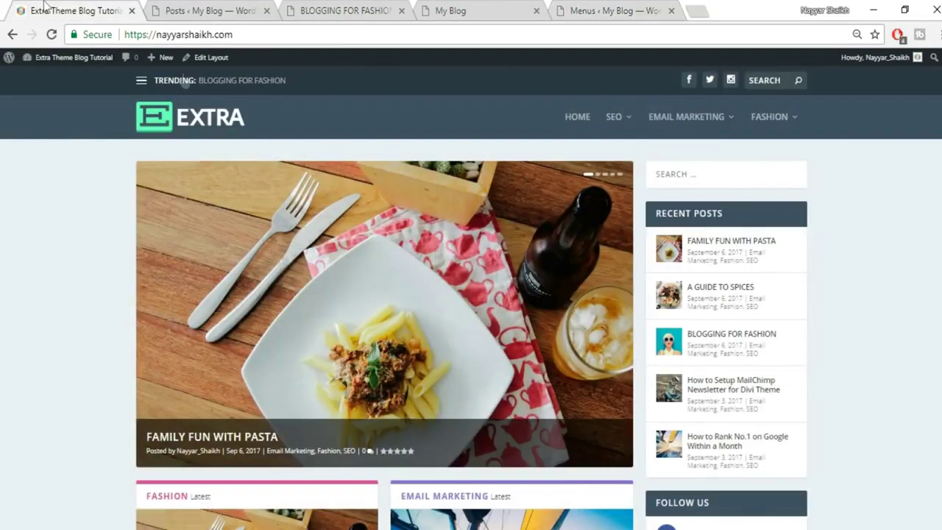
mouse_move(679, 118)
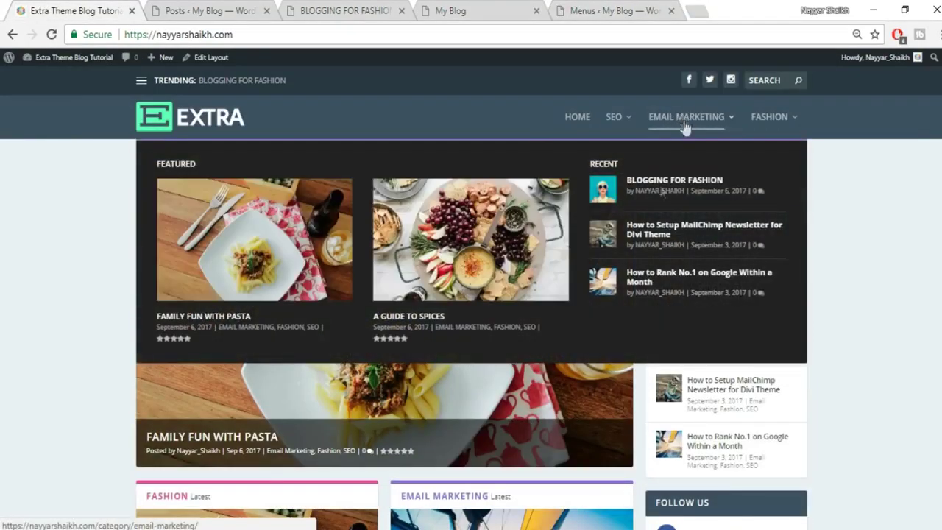
click(610, 10)
click(899, 503)
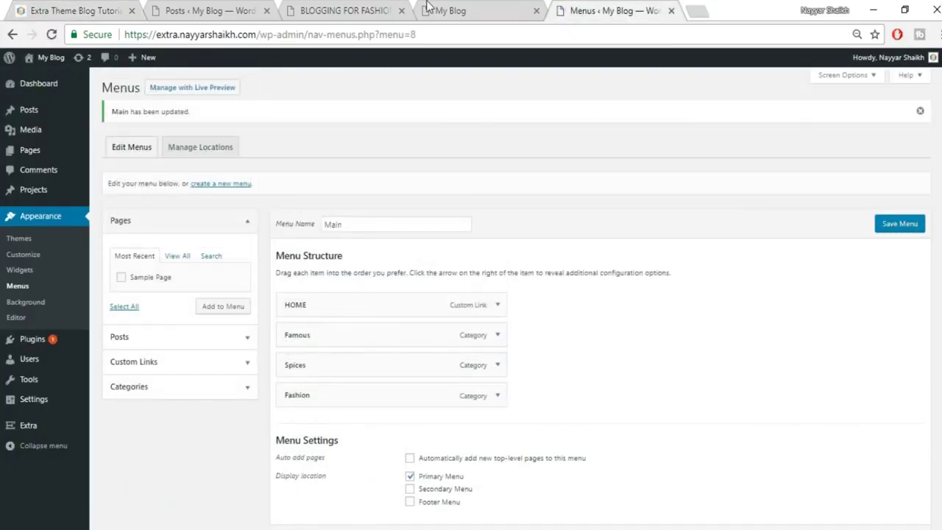
Reload the front page and preview the FAMOUS and SPICES mega menus in the header.
click(430, 8)
click(479, 33)
click(482, 36)
key(Return)
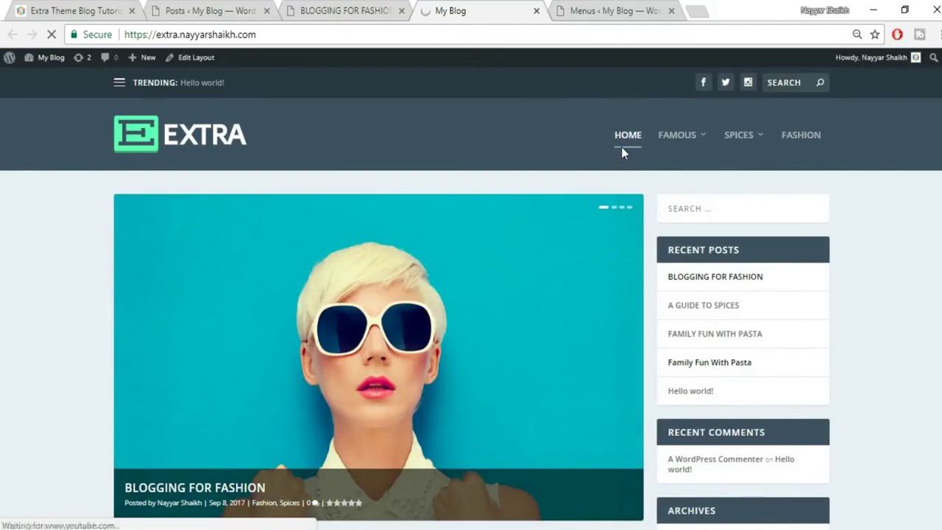
mouse_move(700, 140)
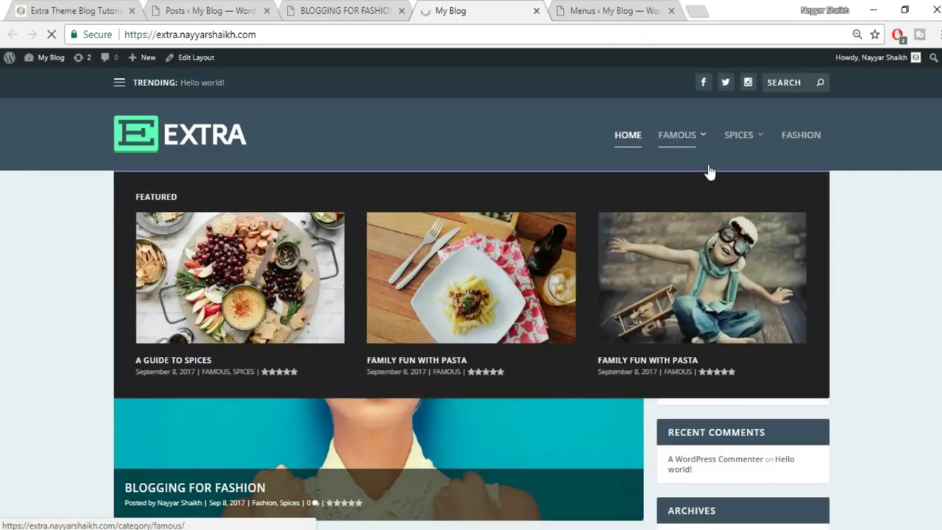
mouse_move(733, 139)
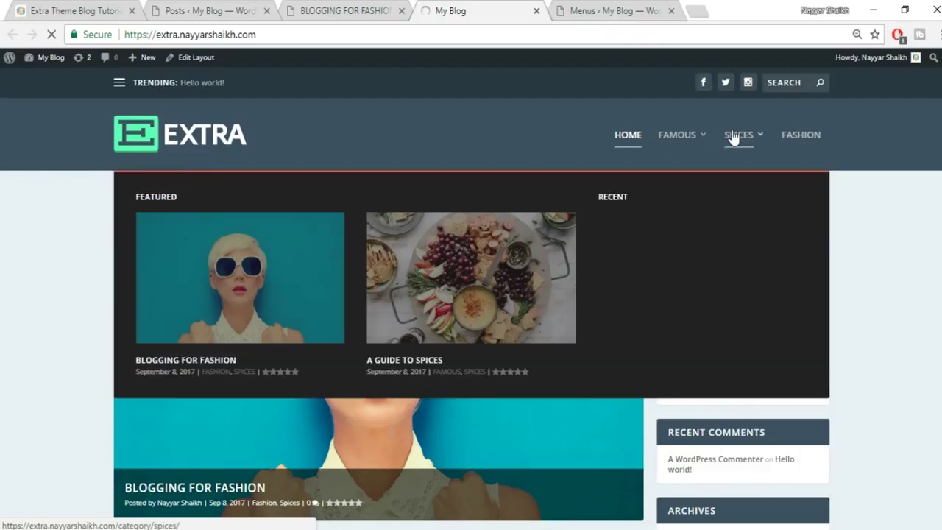
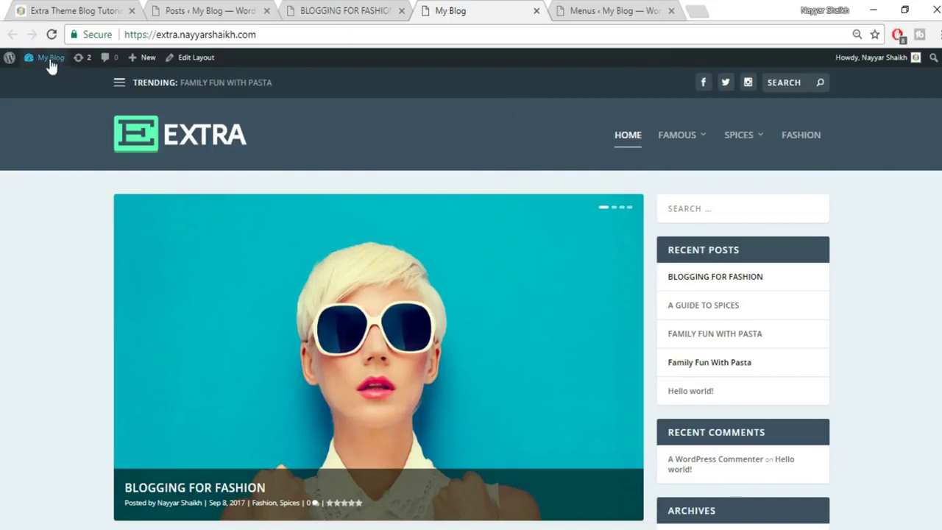
Change the site title from My Blog to 'BloggDude' in Site Identity.
mouse_move(50, 66)
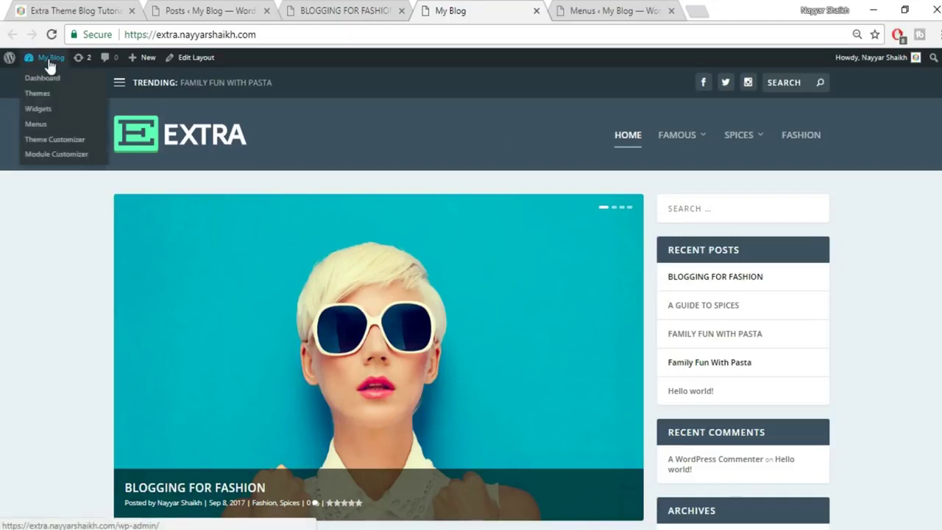
click(56, 145)
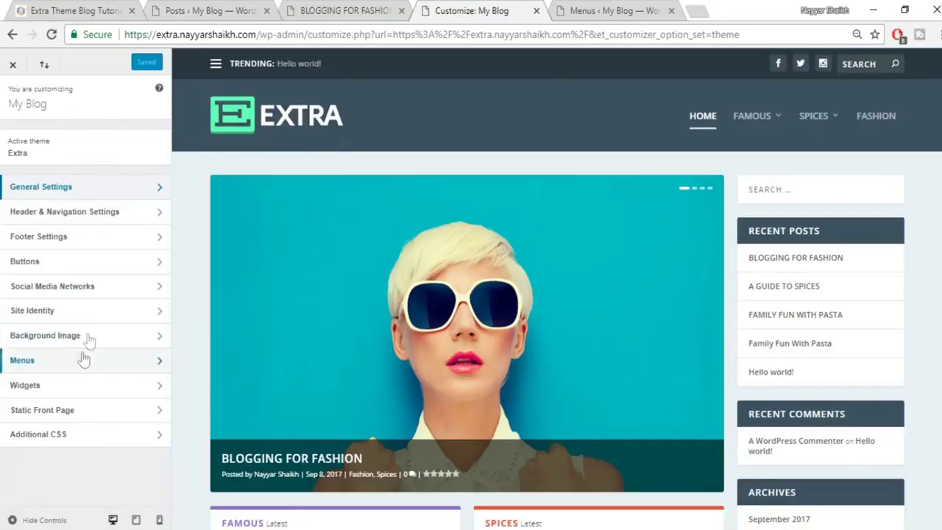
click(88, 312)
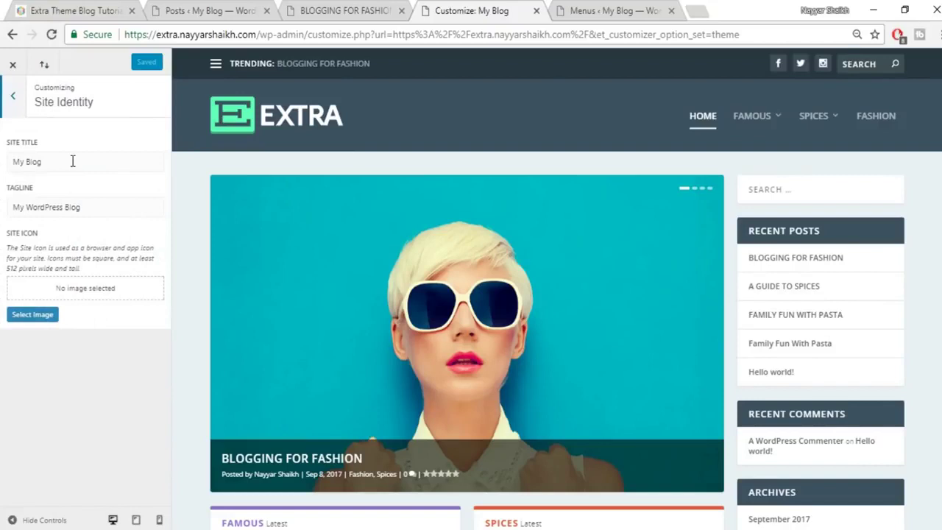
drag(72, 161, 2, 161)
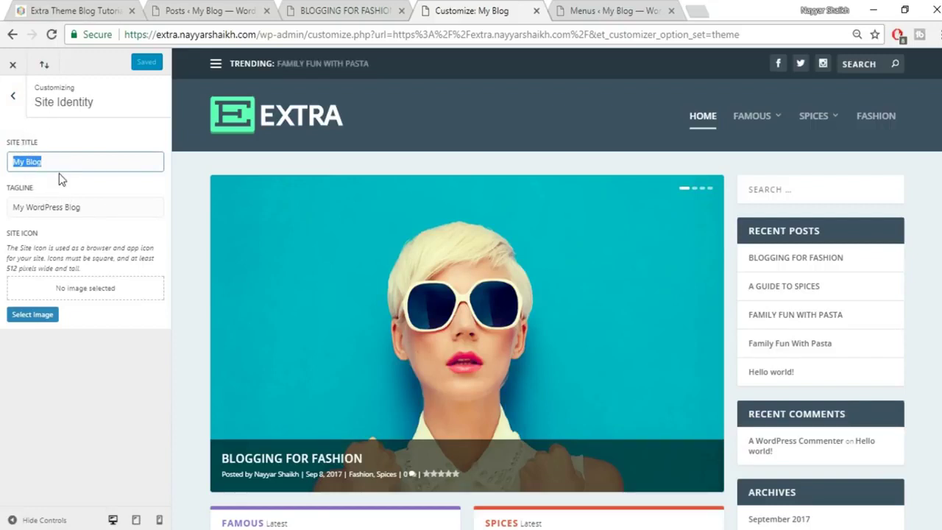
text(bL)
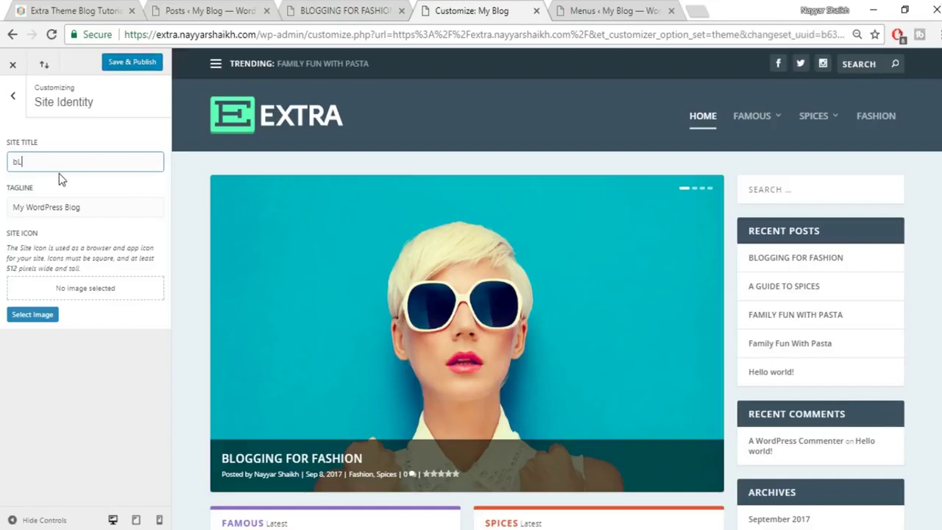
text(OGGdUDE)
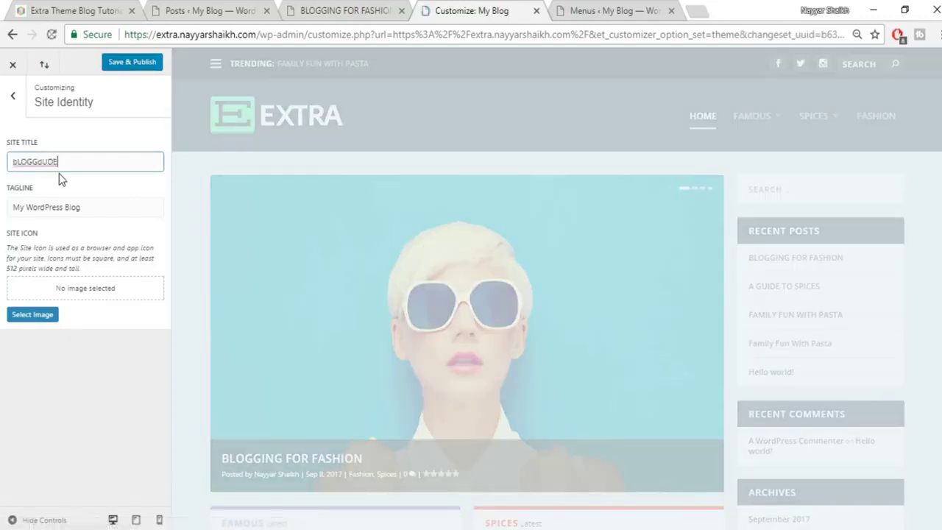
drag(12, 162, 55, 171)
text(BloggDude)
Set the tagline to 'Best Place for Bloggers' and compare with the reference site.
key(Tab)
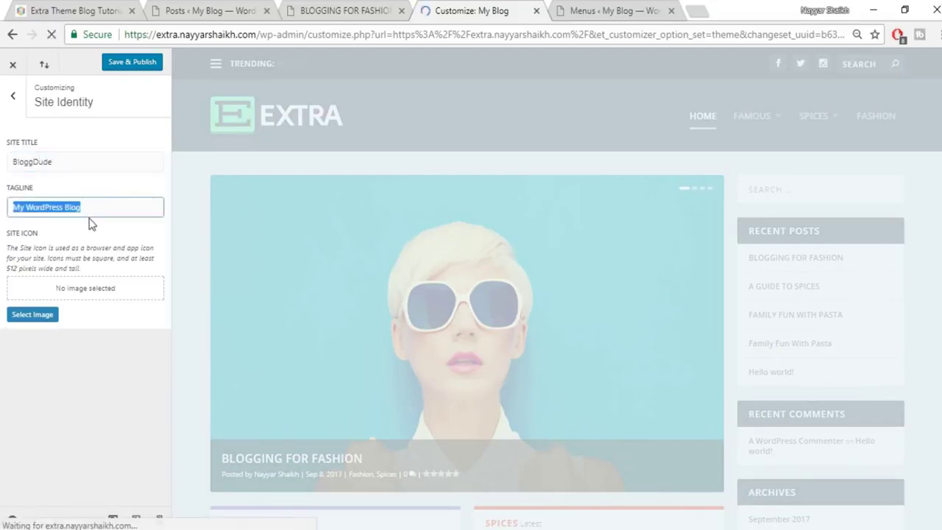
text(Bes)
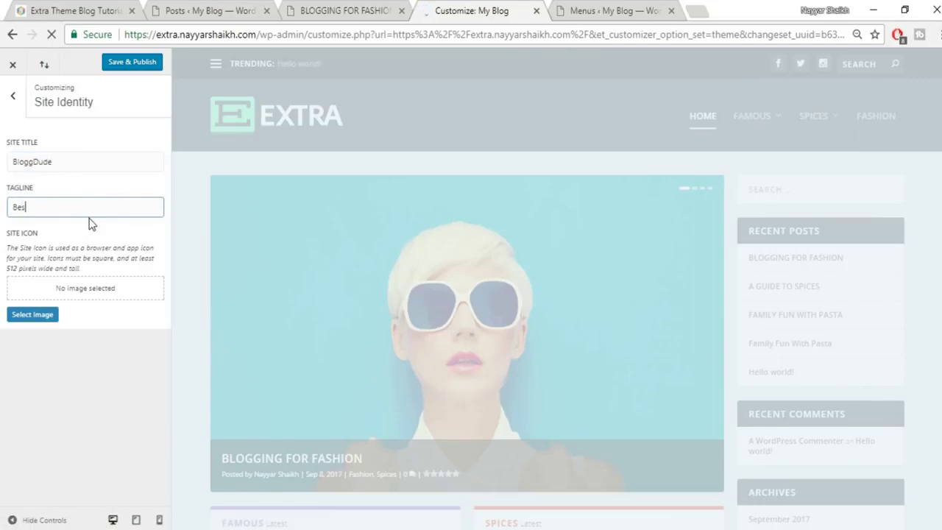
text(t Place for )
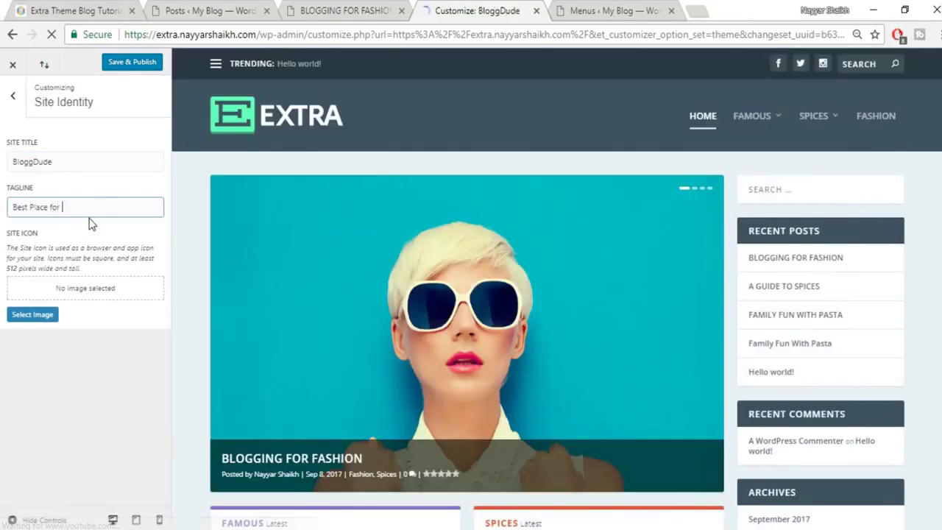
text(B)
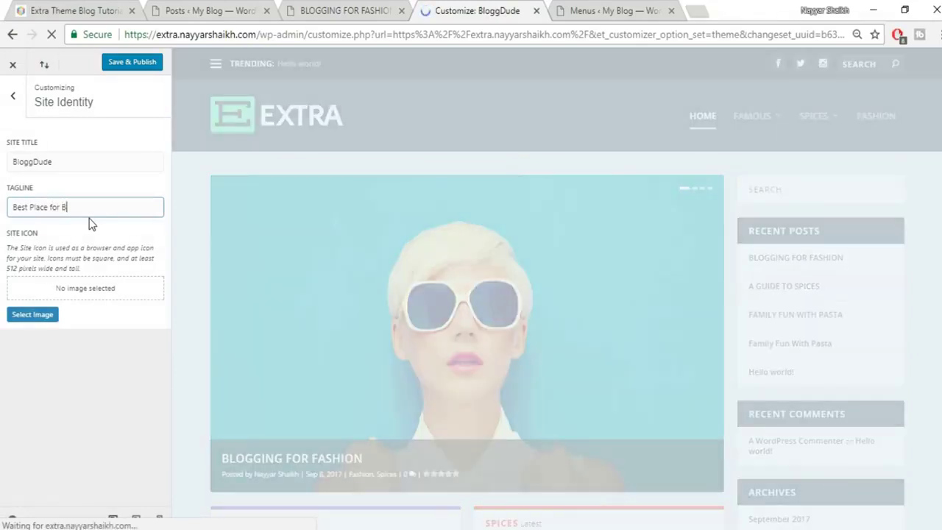
text(loggers)
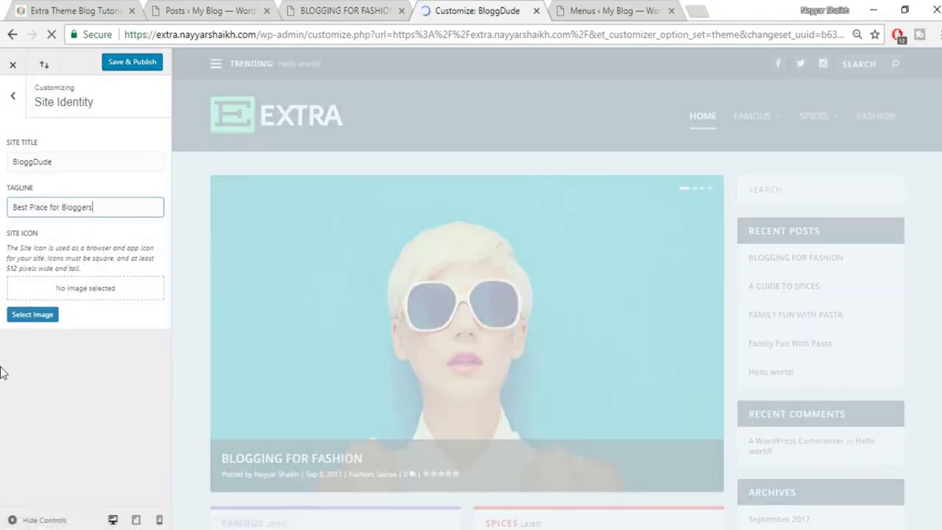
click(48, 12)
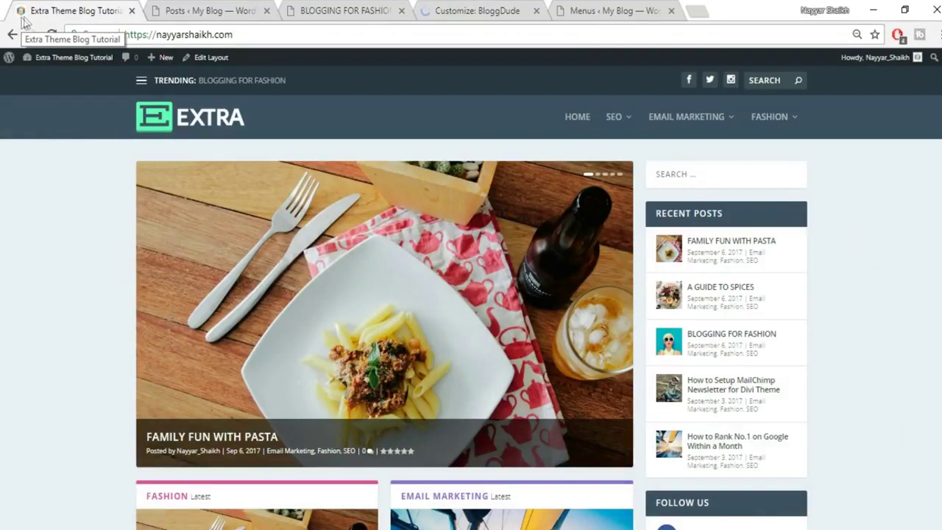
click(462, 6)
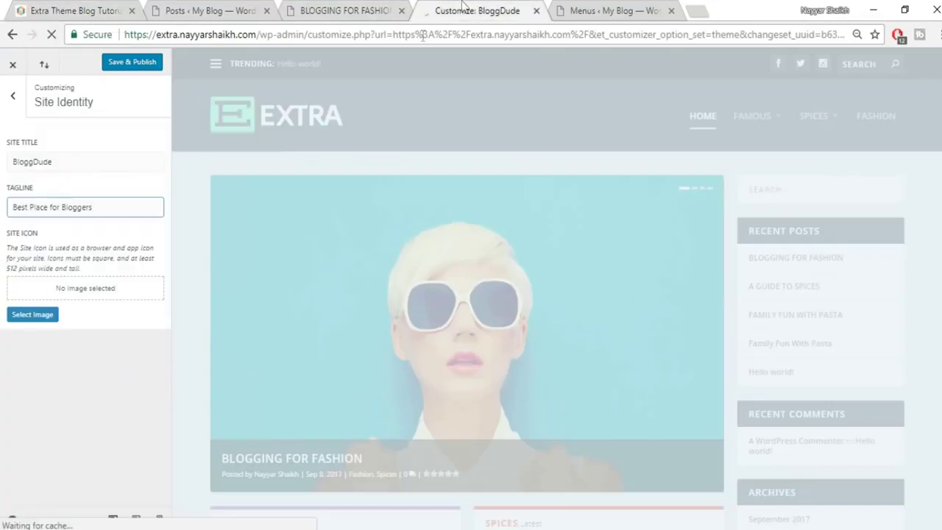
Upload Logo.jpg from the Extra folder and crop it as the Site Icon.
click(42, 314)
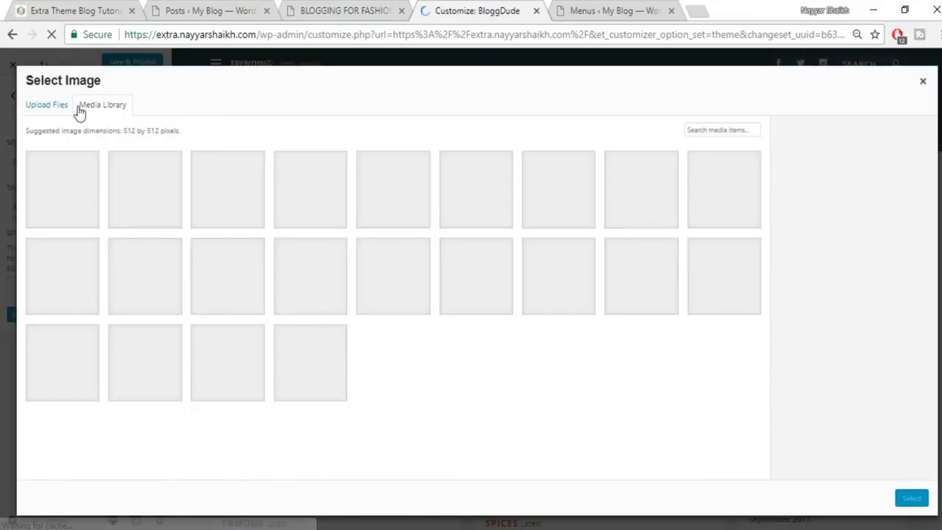
click(53, 107)
click(477, 287)
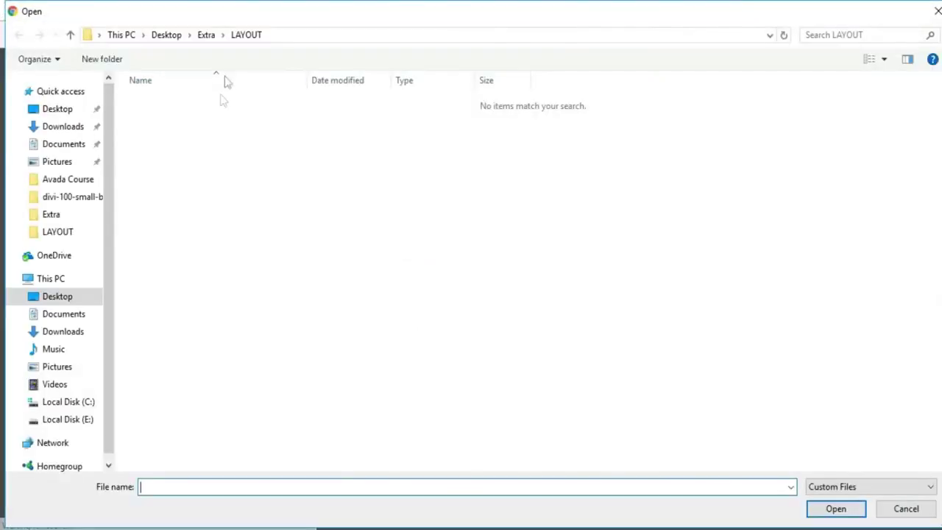
click(206, 37)
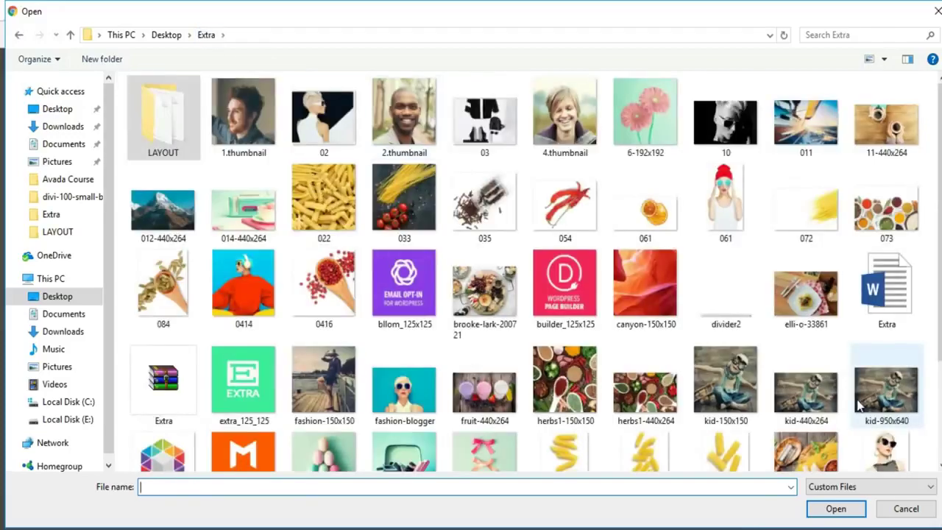
scroll(733, 416, down, 2)
click(181, 335)
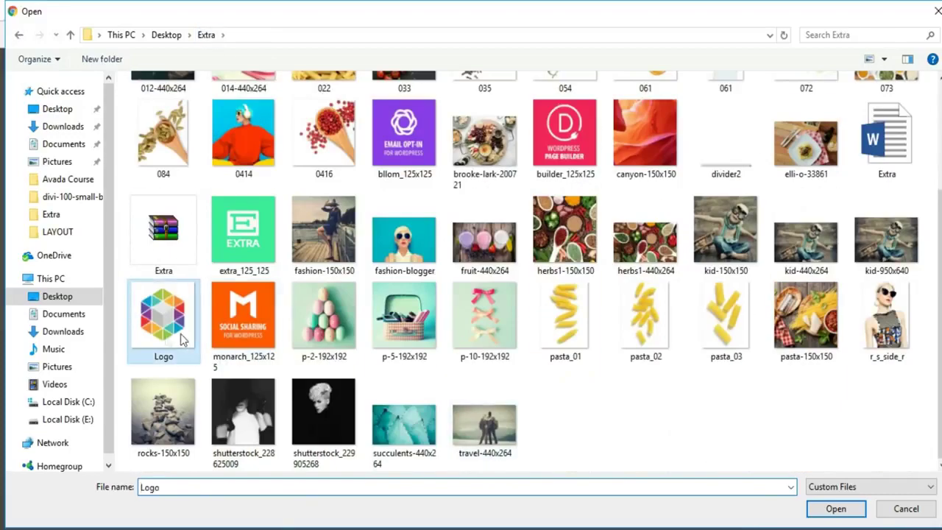
click(836, 508)
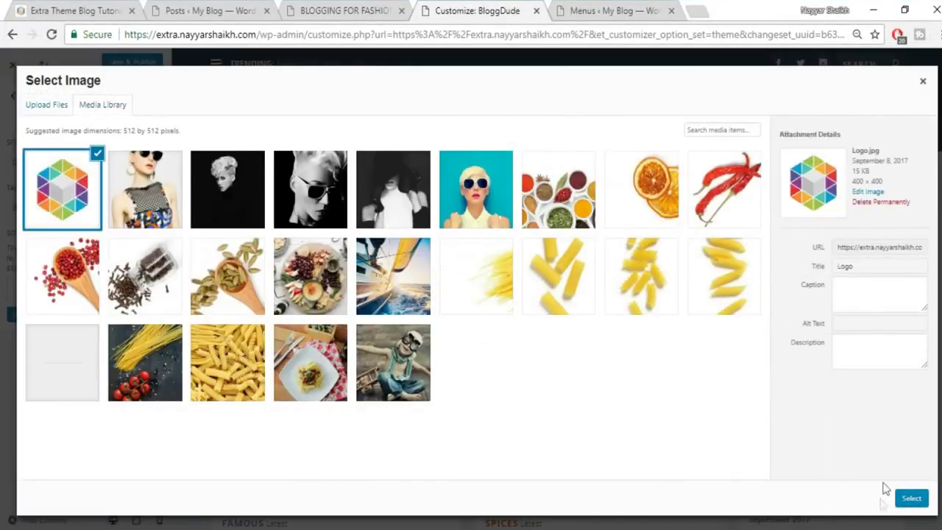
click(906, 501)
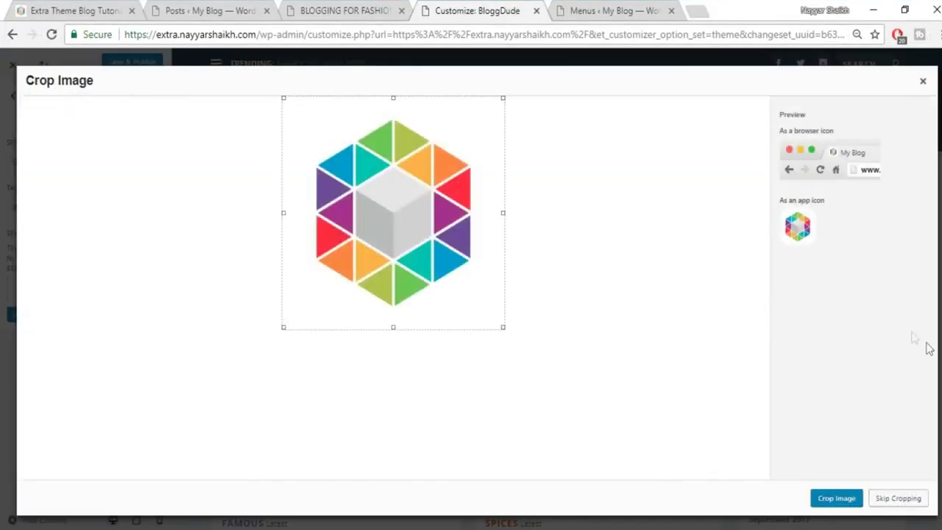
click(851, 500)
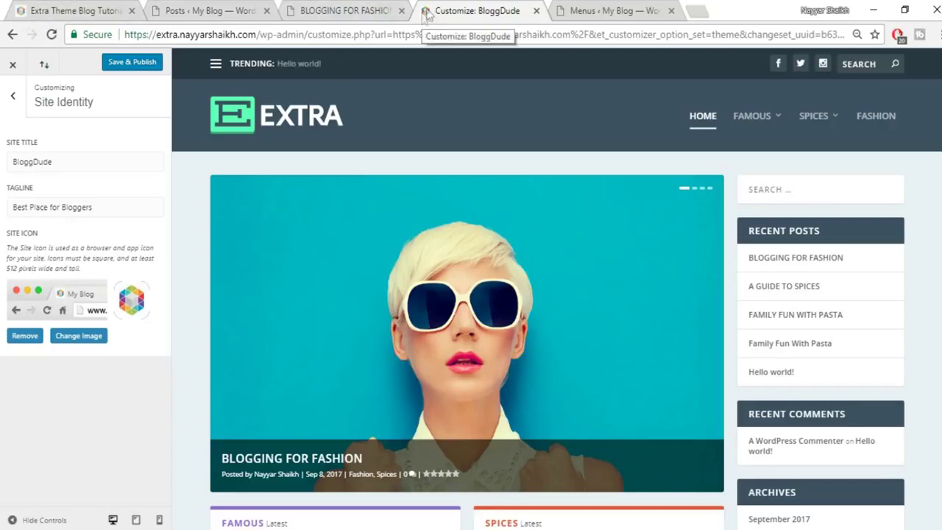
Publish the new site title, tagline and icon.
click(73, 338)
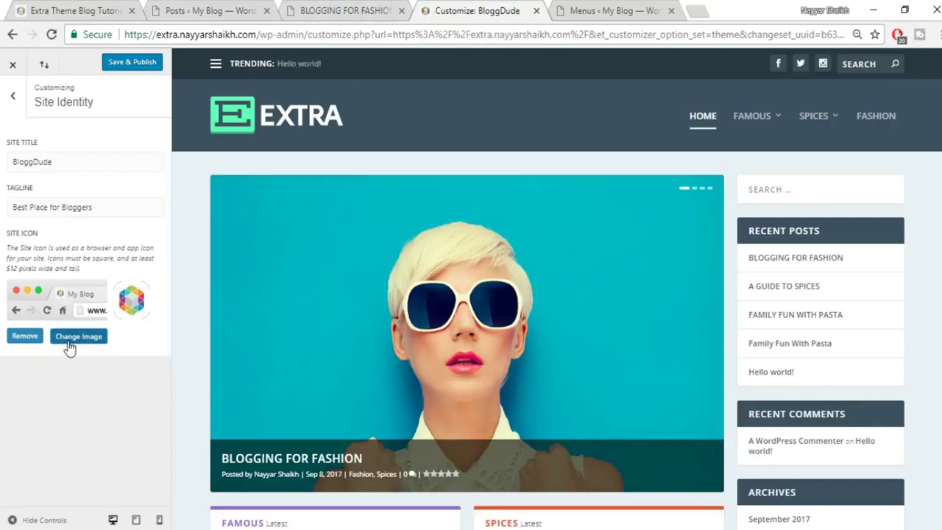
click(923, 80)
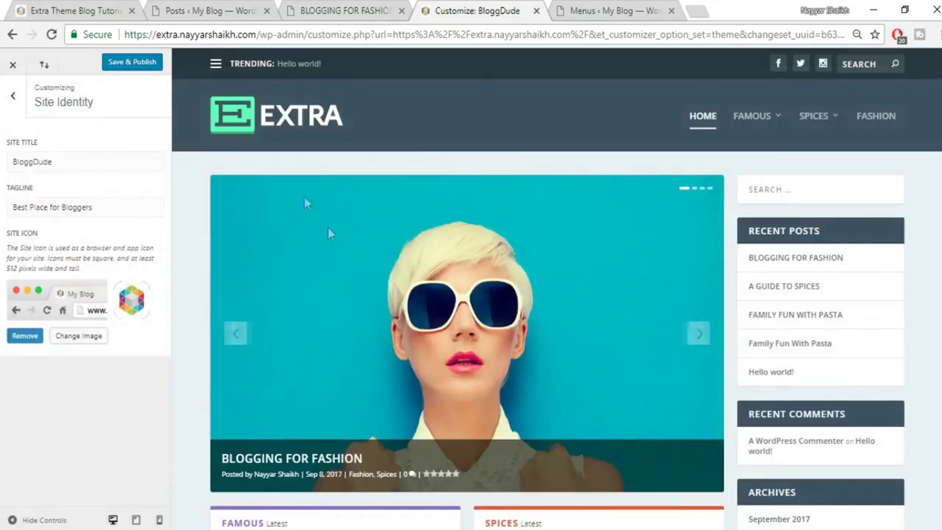
click(126, 62)
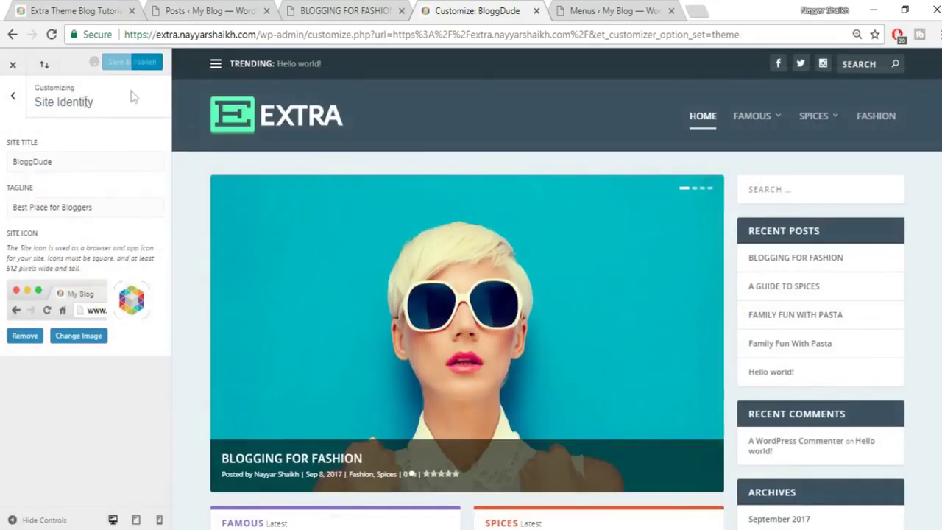
click(10, 99)
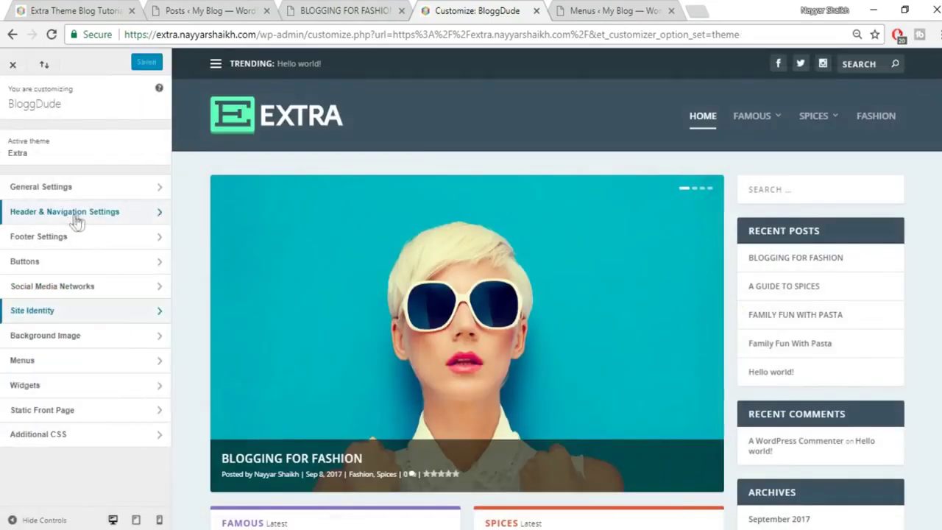
Try the Centered header format, then revert to the Left/Right layout.
click(98, 218)
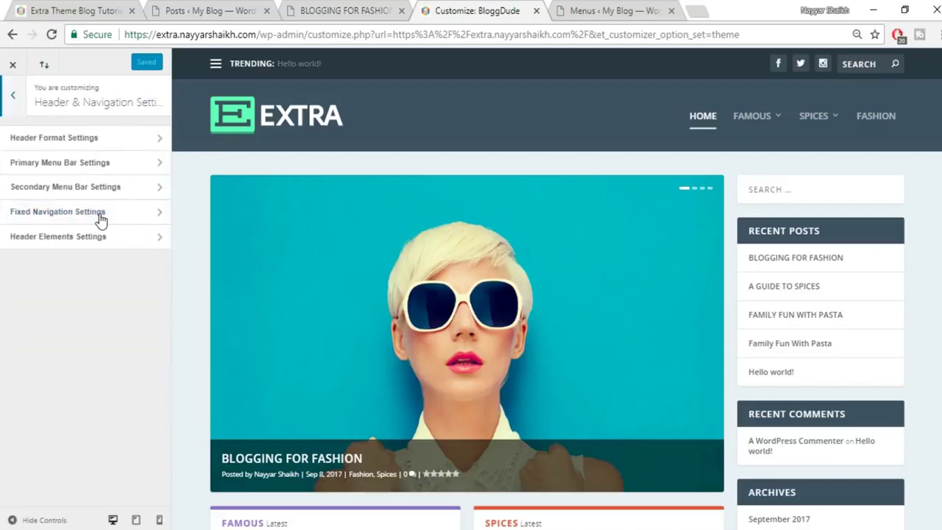
click(119, 141)
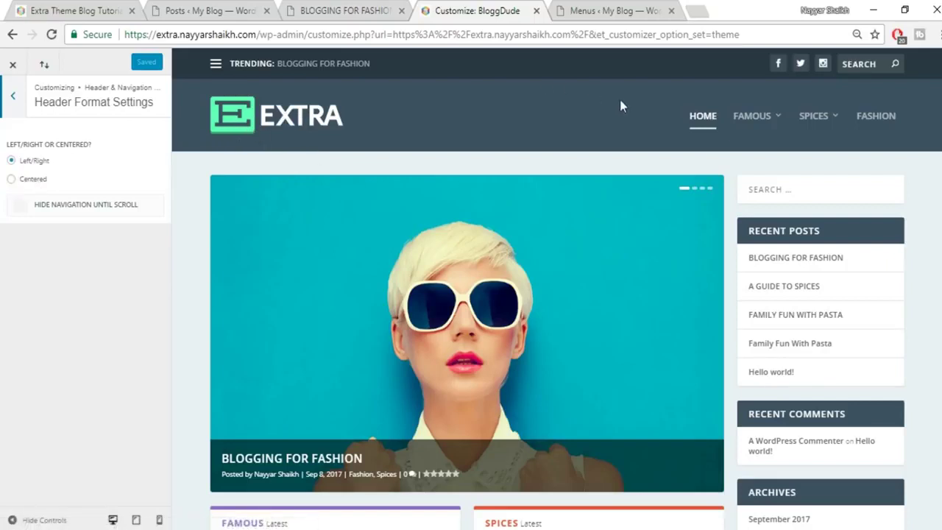
click(34, 180)
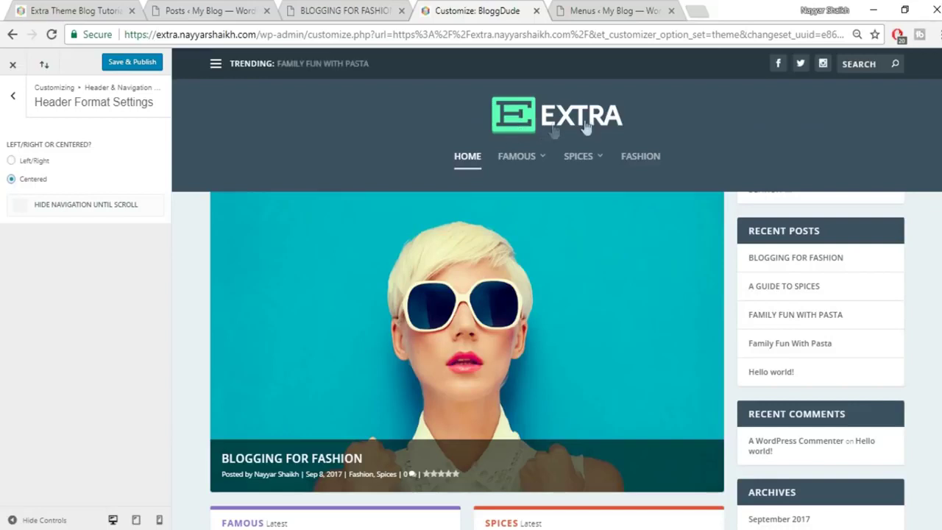
click(50, 162)
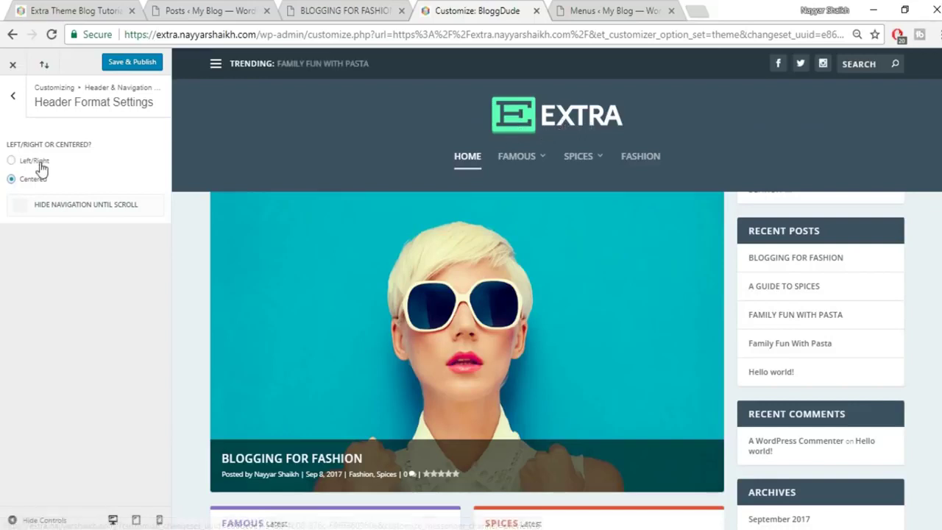
click(12, 97)
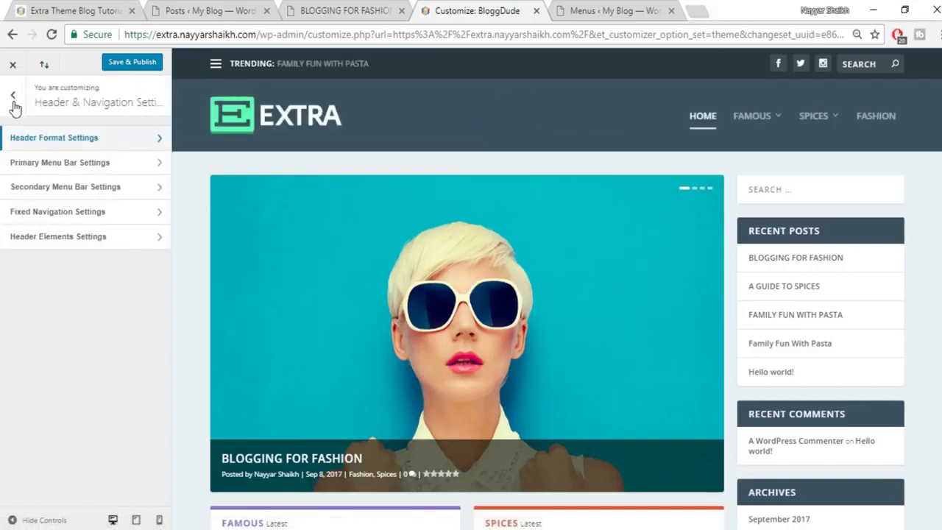
click(93, 163)
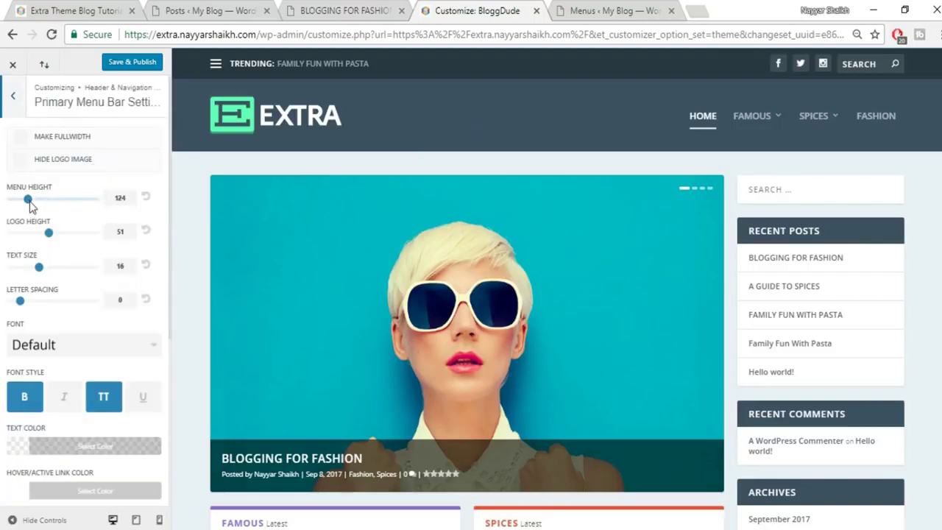
Set primary menu height to 80, reduce logo height, and raise text size to 19.
drag(30, 204, 7, 204)
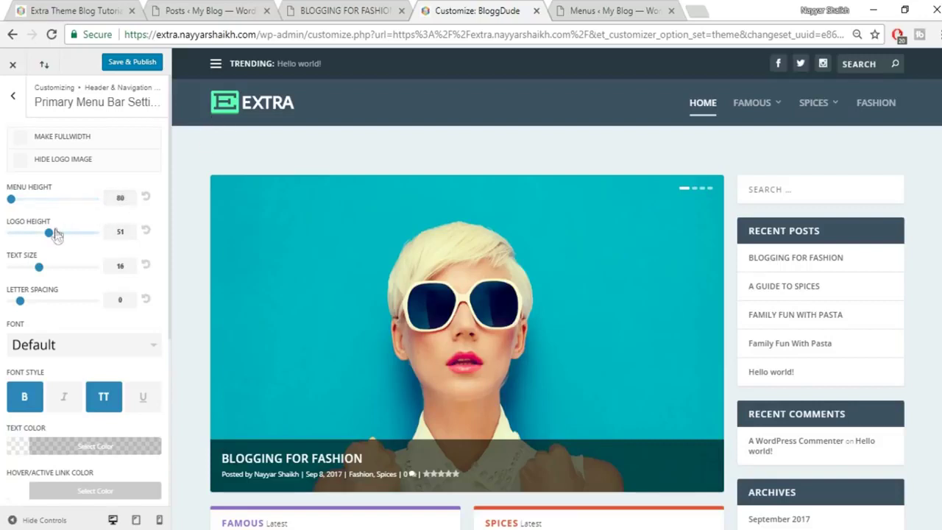
mouse_move(50, 234)
mouse_down()
mouse_move(22, 235)
mouse_move(48, 236)
mouse_up()
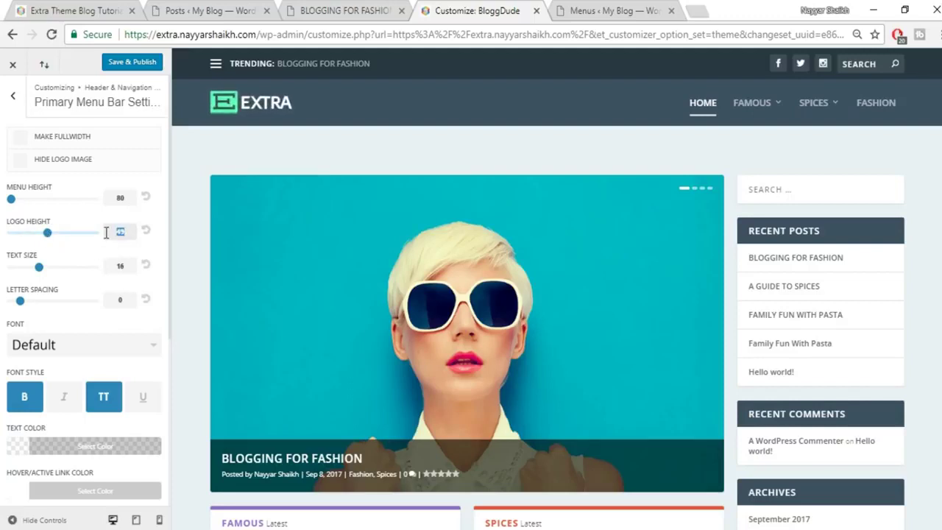
drag(40, 267, 60, 271)
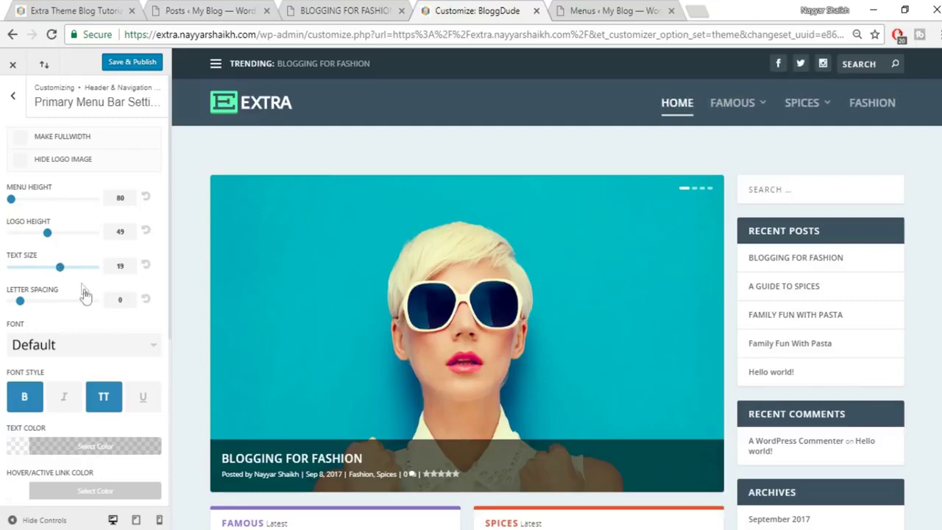
scroll(83, 291, down, 1)
scroll(67, 258, down, 3)
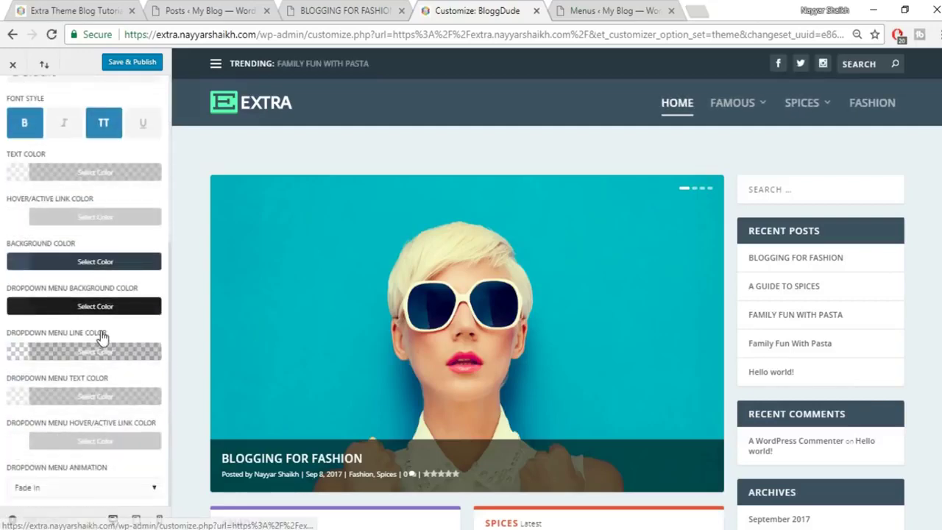
scroll(102, 335, up, 4)
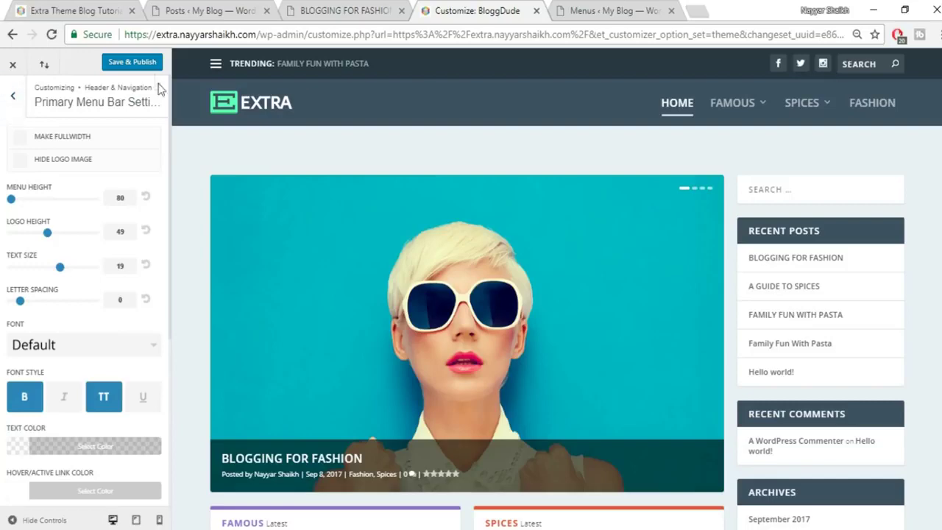
Publish the primary menu bar changes and return to Header & Navigation Settings.
click(144, 65)
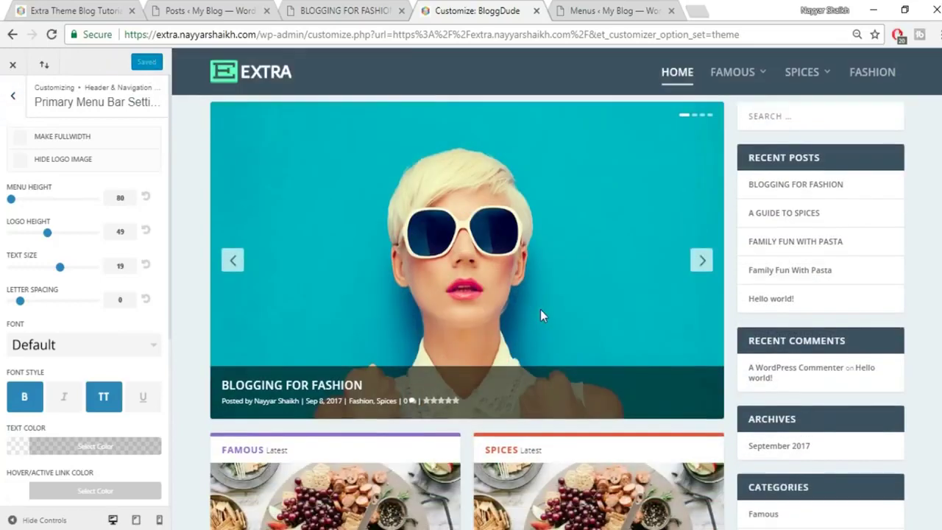
scroll(540, 309, down, 3)
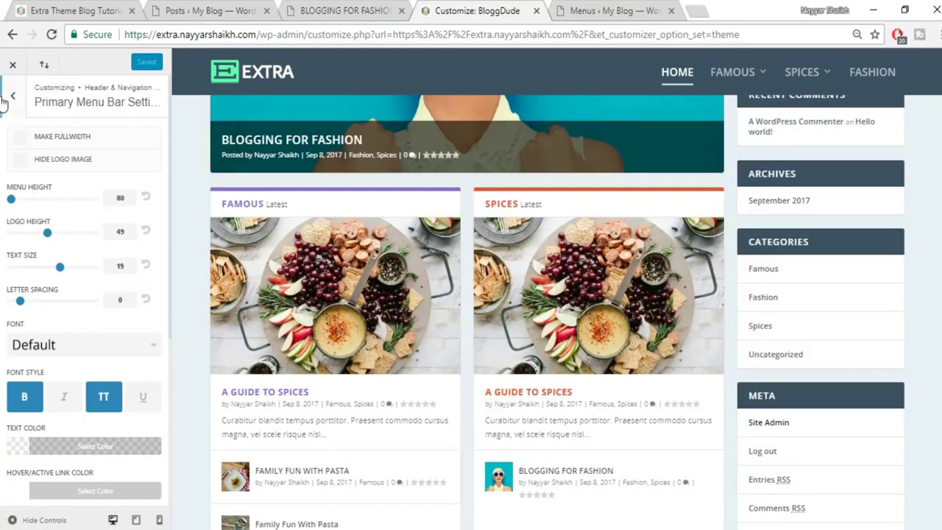
click(13, 95)
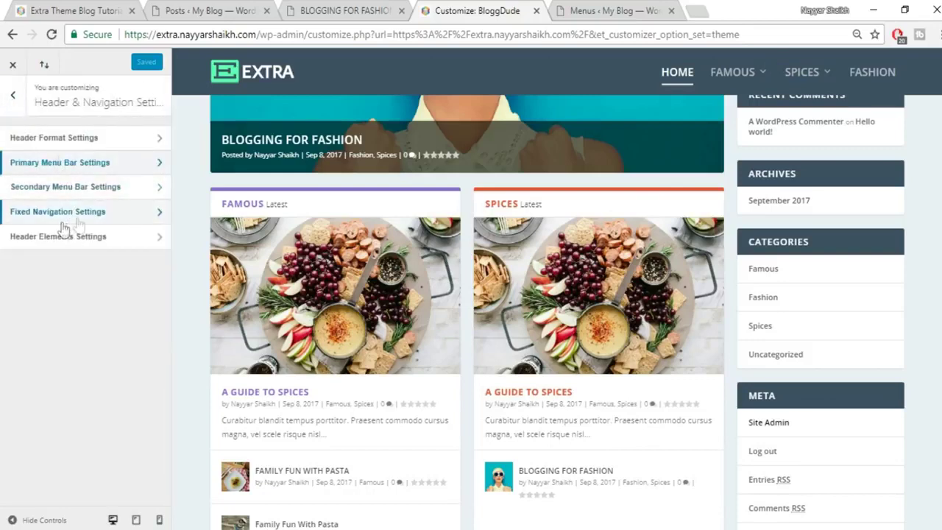
Set the Fixed Navigation menu height to 60 and text size to 15, then publish.
click(98, 212)
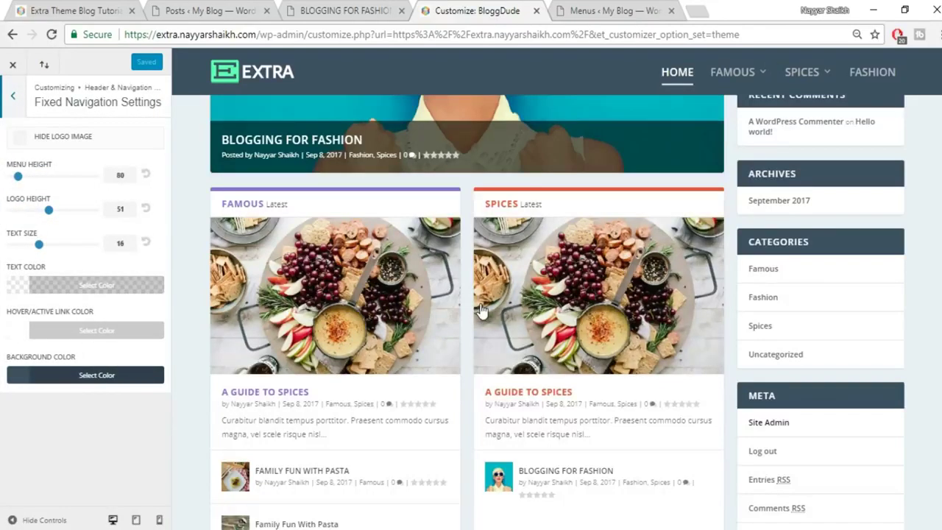
scroll(480, 310, up, 5)
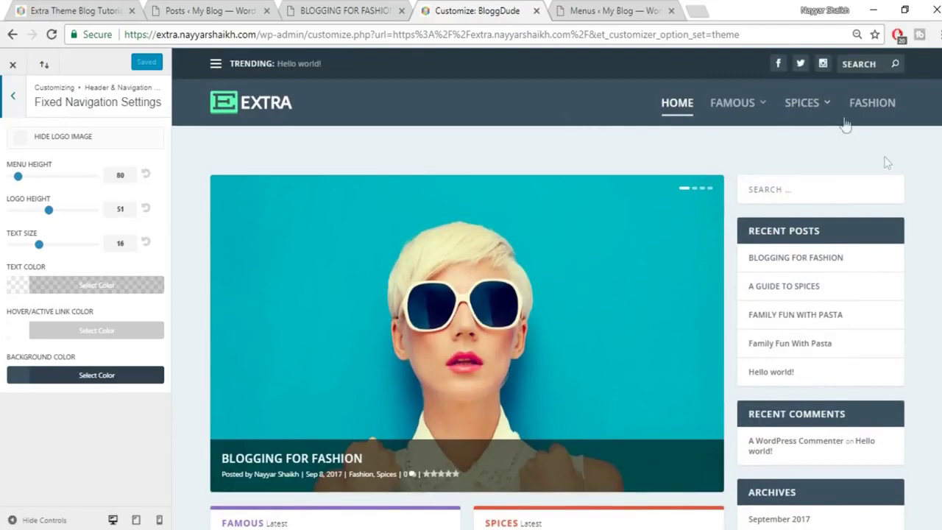
scroll(910, 188, down, 6)
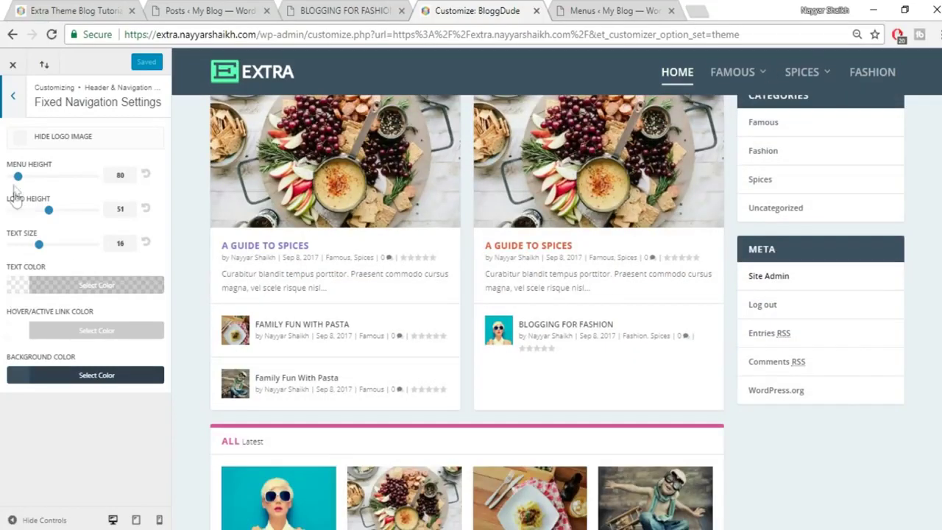
drag(18, 182, 3, 184)
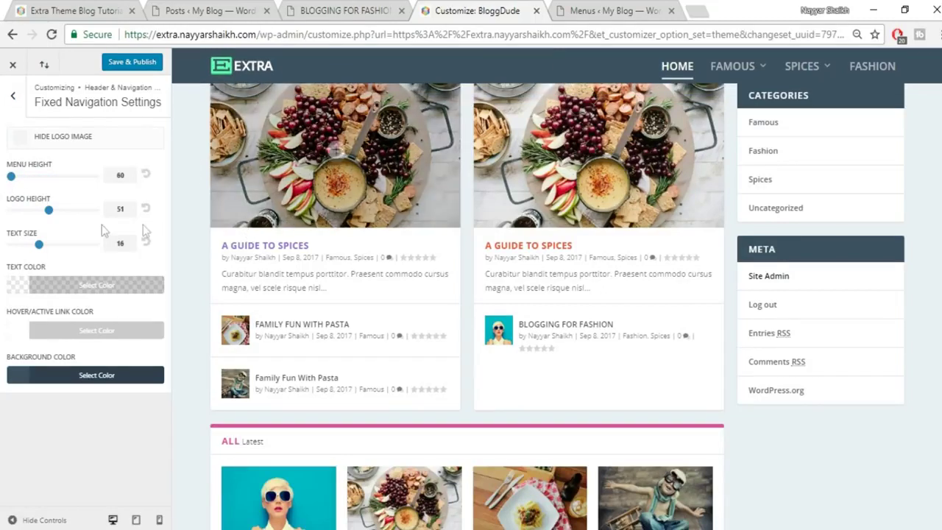
drag(39, 244, 31, 247)
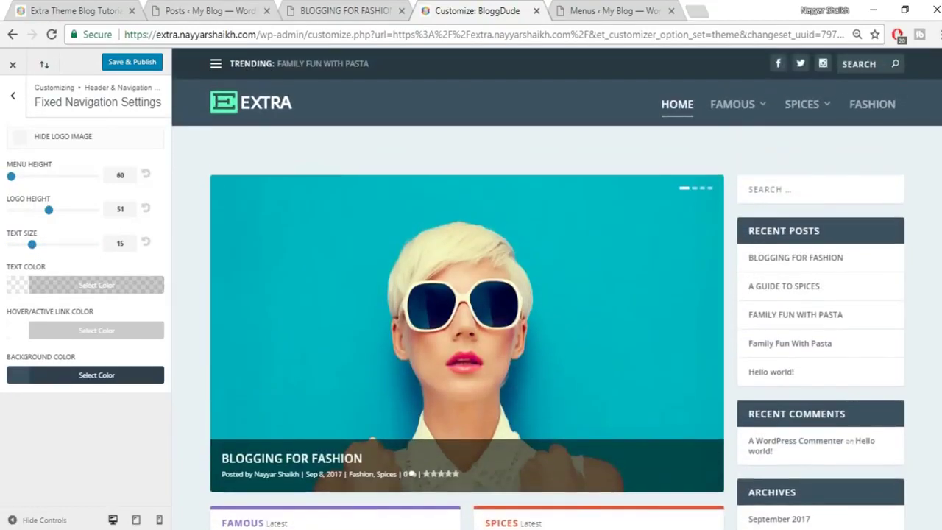
scroll(690, 122, down, 10)
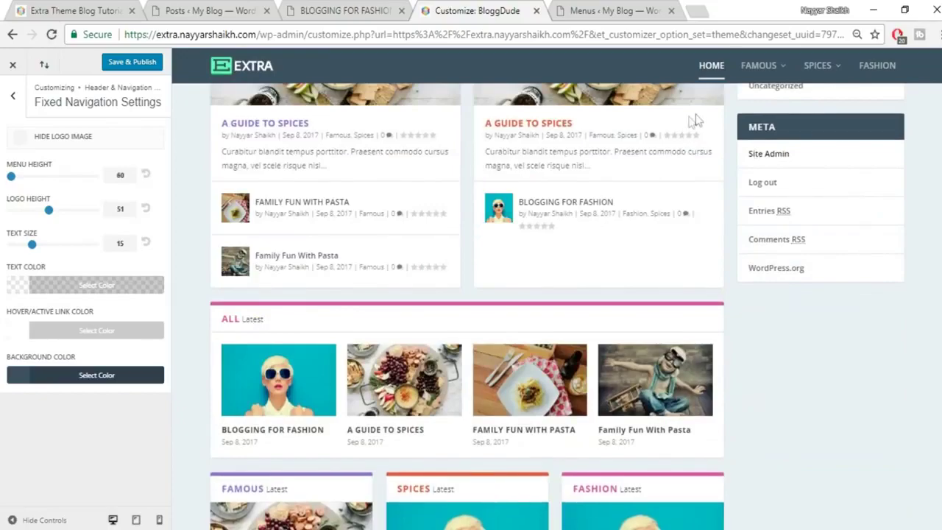
scroll(557, 306, down, 1)
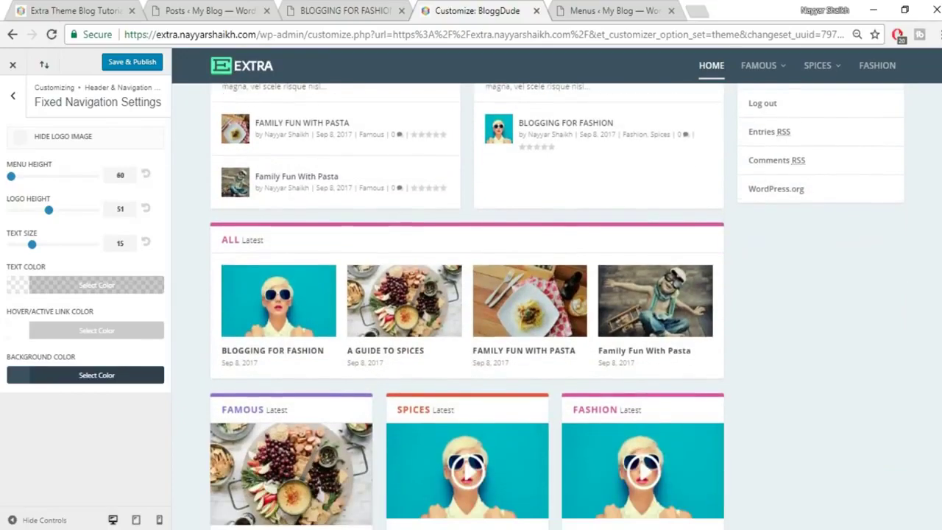
scroll(557, 306, up, 3)
scroll(450, 81, down, 2)
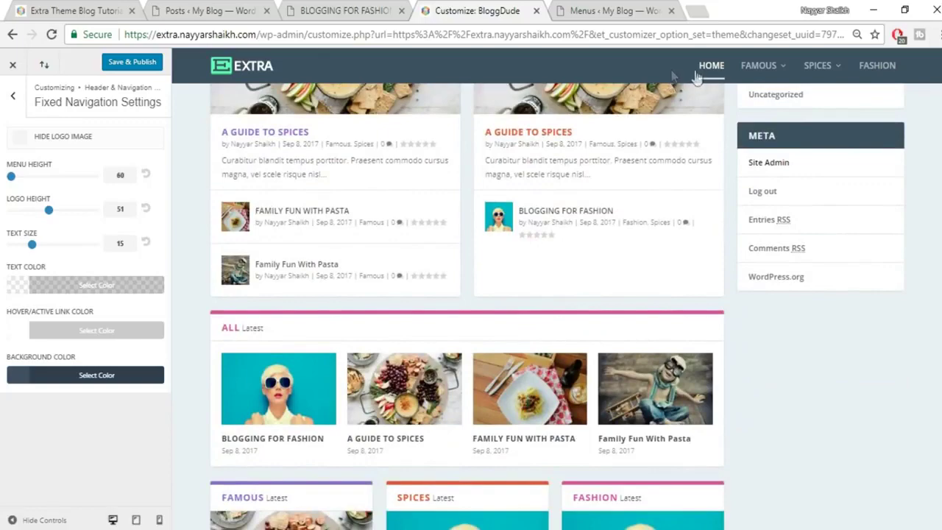
scroll(823, 70, up, 10)
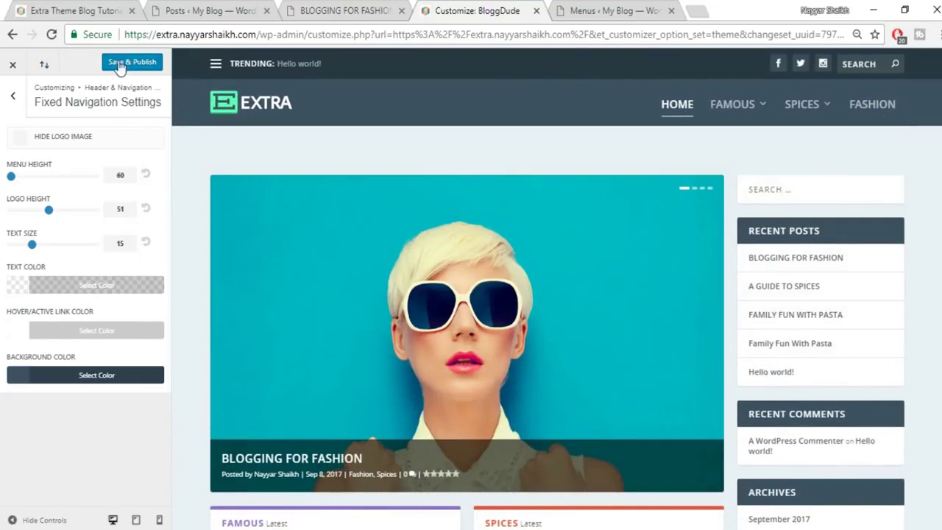
click(121, 64)
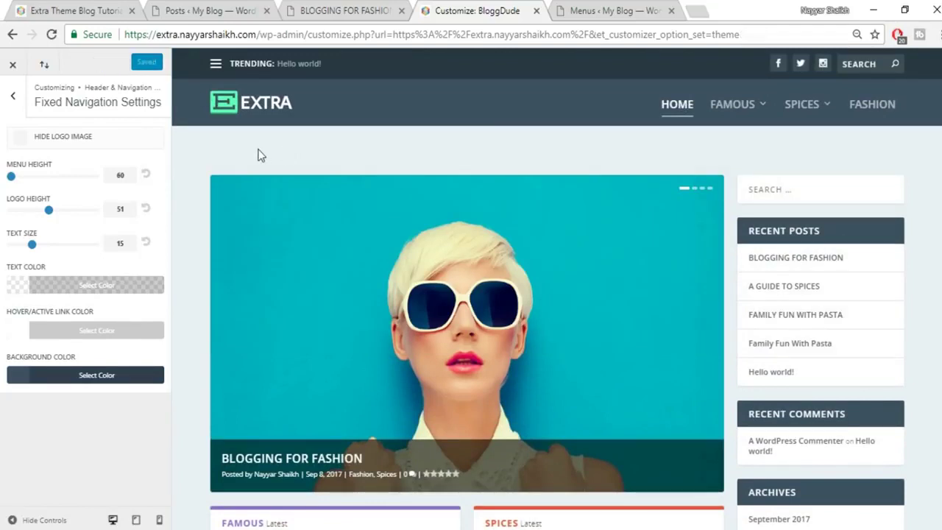
Close the customizer and scroll through the live BloggDude site.
click(14, 66)
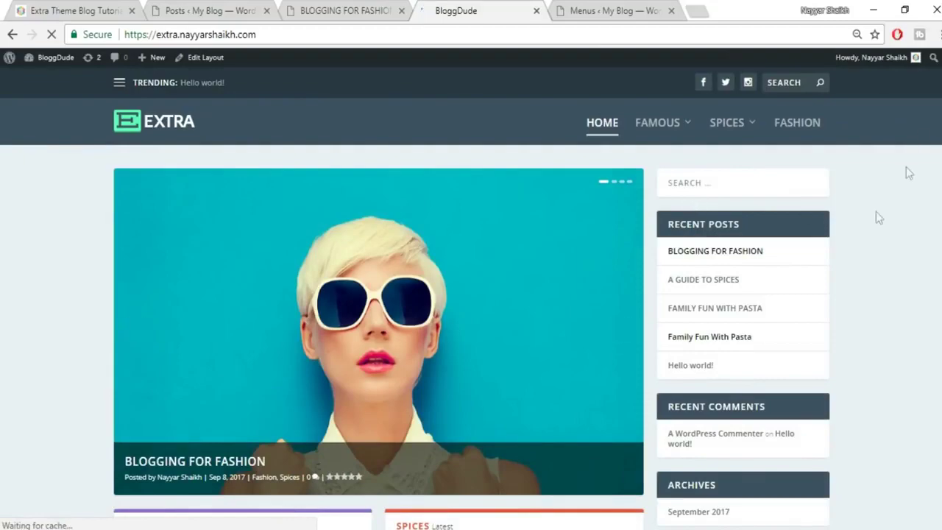
scroll(894, 246, down, 1)
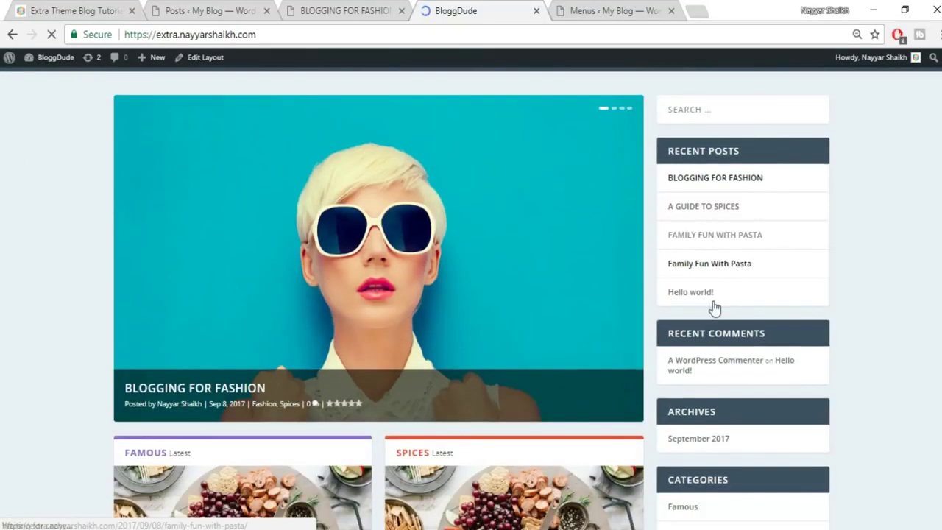
scroll(715, 308, down, 1)
scroll(715, 307, down, 3)
Review the reference Extra Theme Blog Tutorial site's sidebar widgets.
key(ctrl+1)
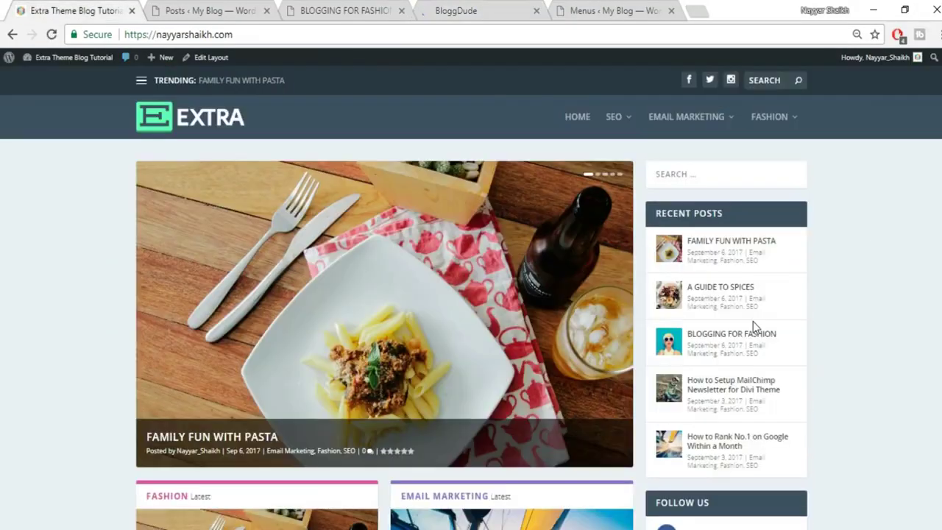
scroll(875, 280, down, 2)
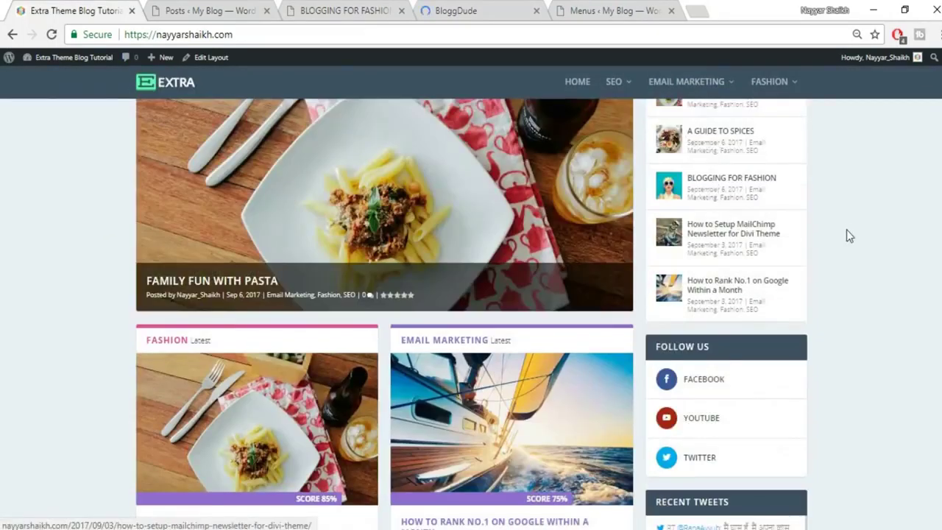
scroll(839, 230, up, 1)
scroll(832, 230, up, 2)
scroll(688, 338, down, 3)
scroll(695, 324, down, 1)
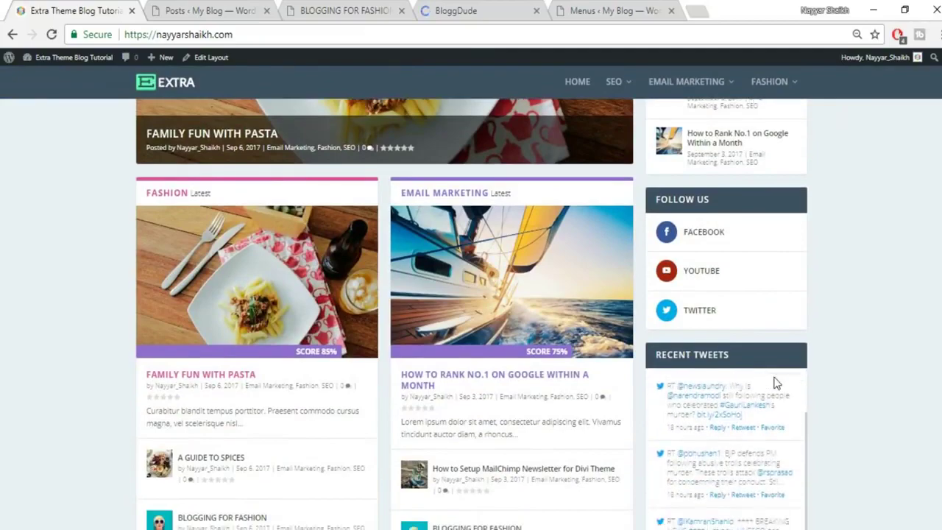
scroll(776, 382, down, 6)
scroll(865, 364, up, 10)
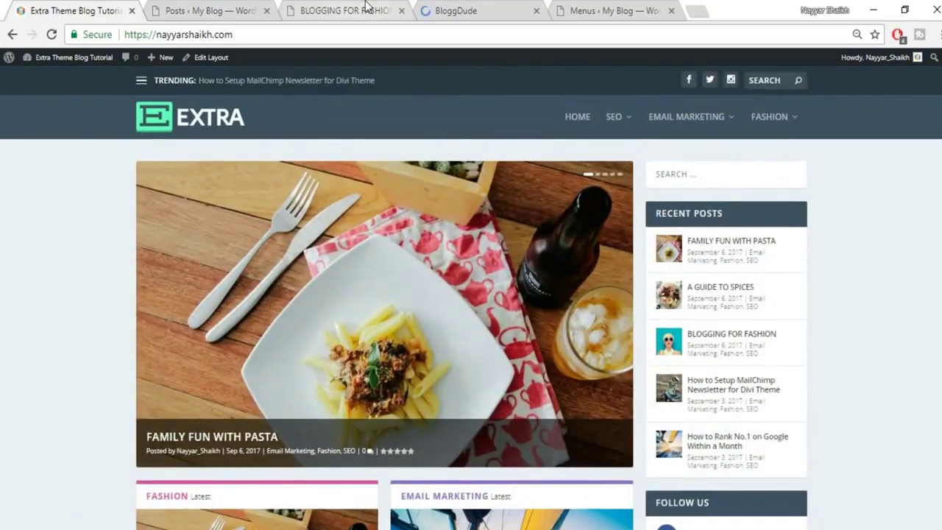
click(611, 11)
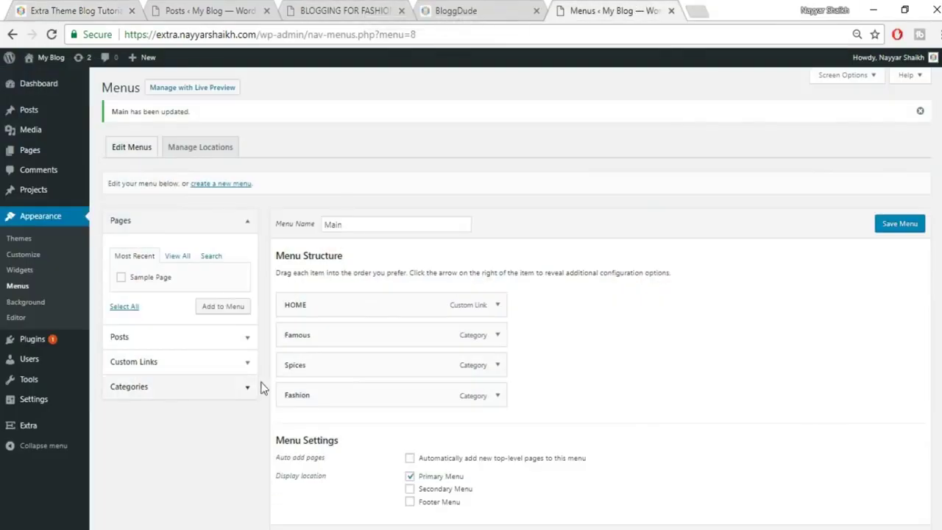
Delete the Recent Posts widget from the Main Sidebar and check the live homepage.
click(29, 274)
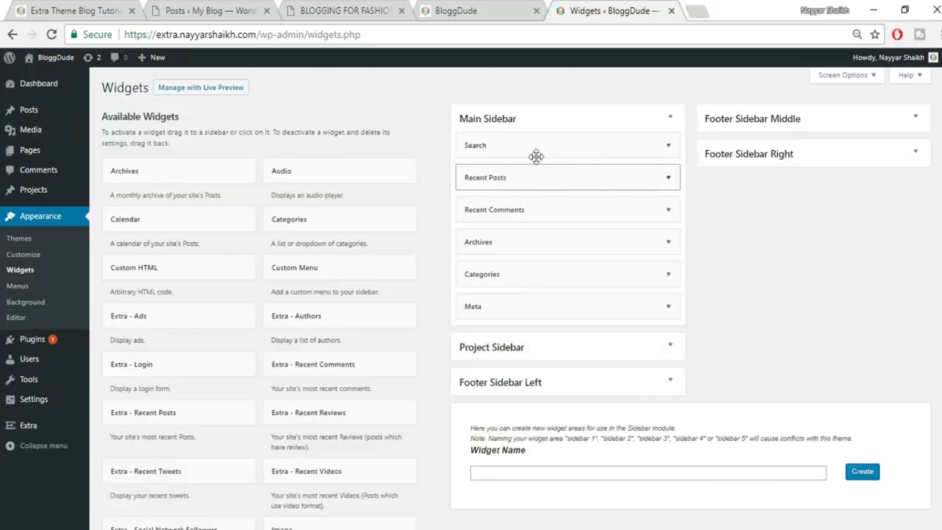
click(666, 178)
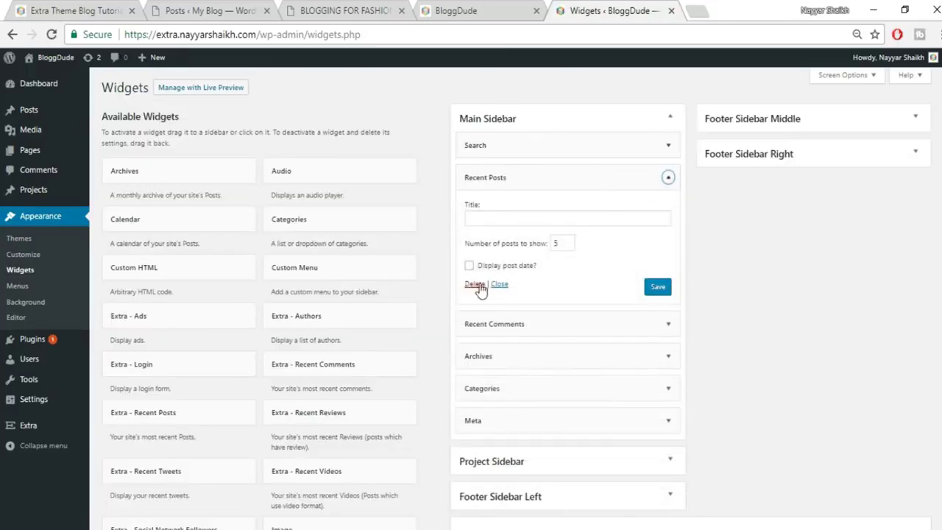
click(456, 10)
key(F5)
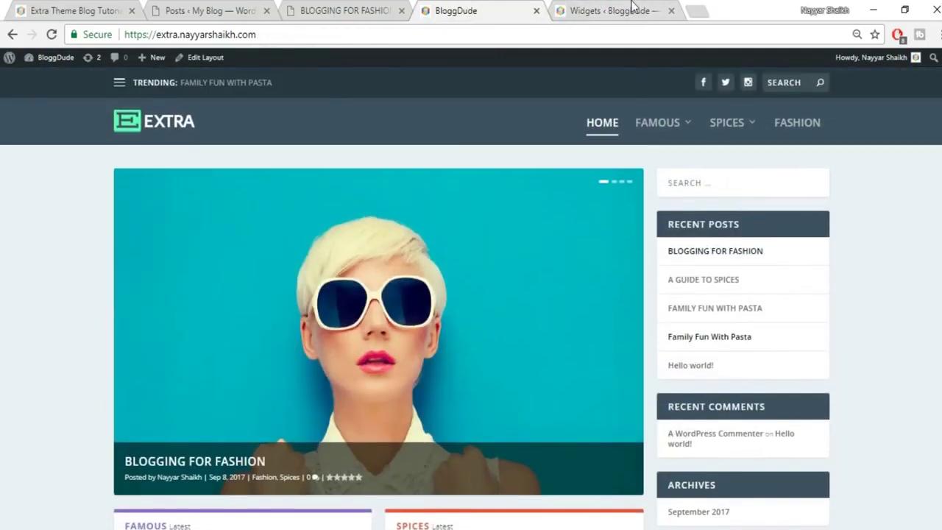
click(632, 9)
Delete the Recent Comments, Archives, Categories and Meta widgets, leaving only Search.
click(641, 177)
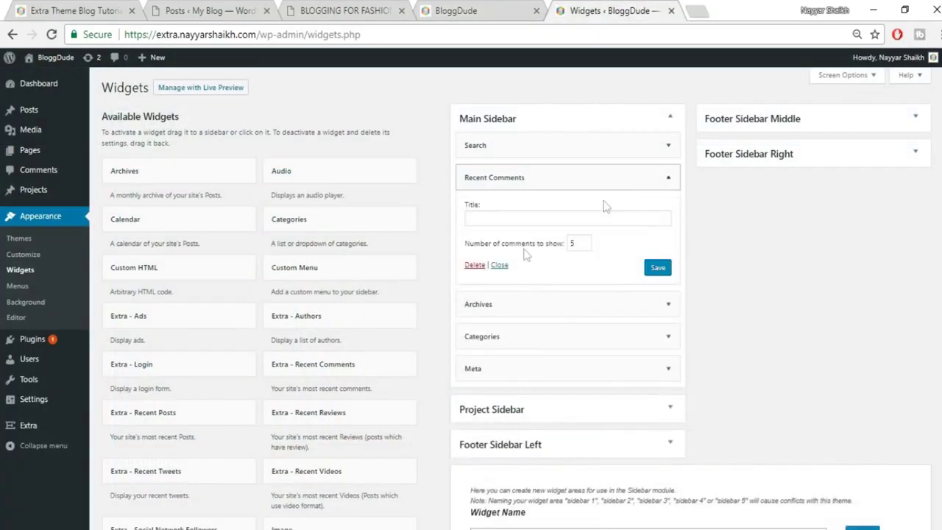
click(474, 265)
click(668, 177)
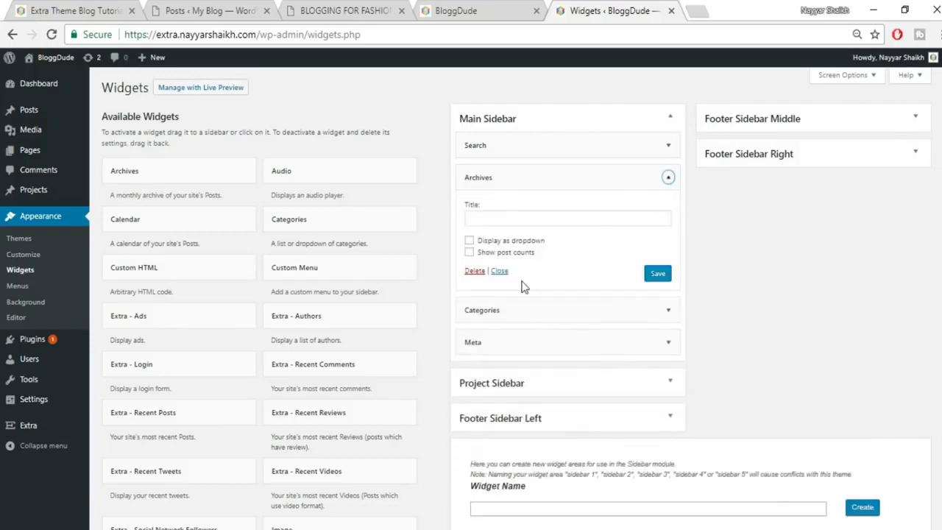
click(475, 270)
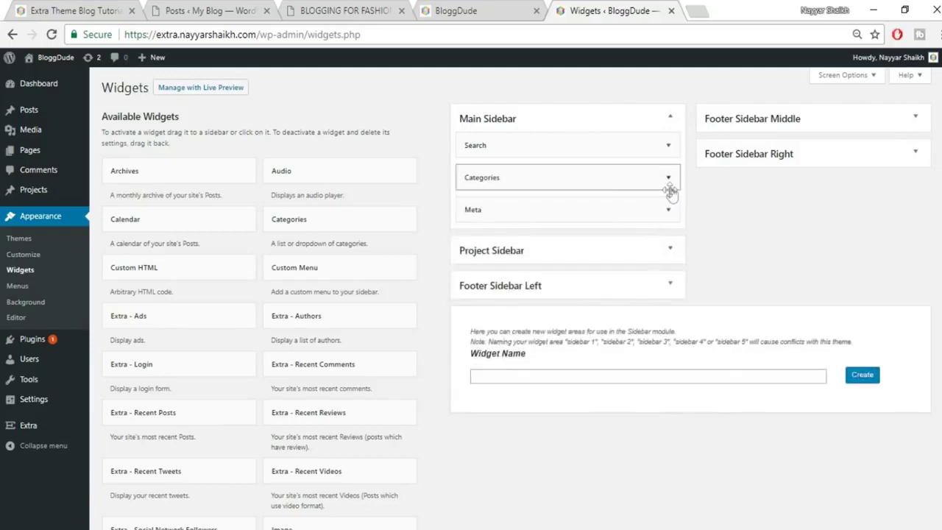
click(668, 178)
click(475, 281)
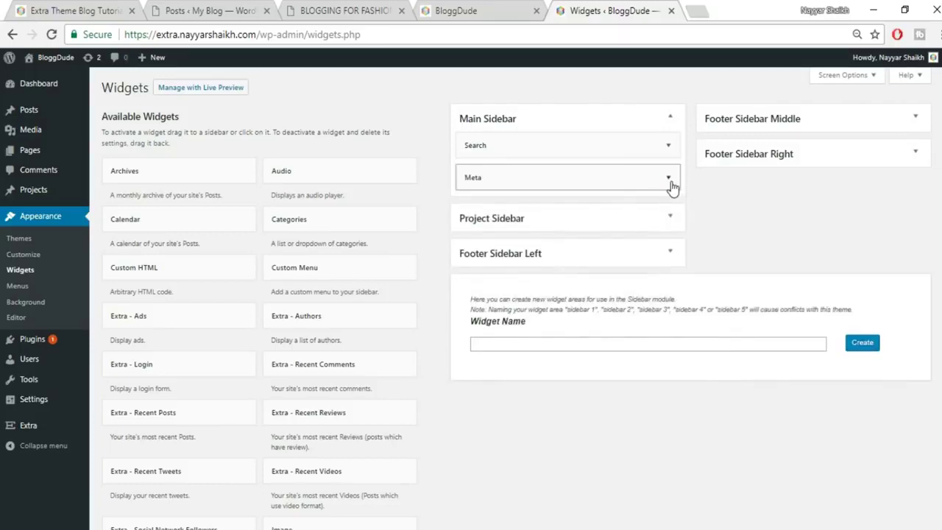
click(670, 180)
click(469, 239)
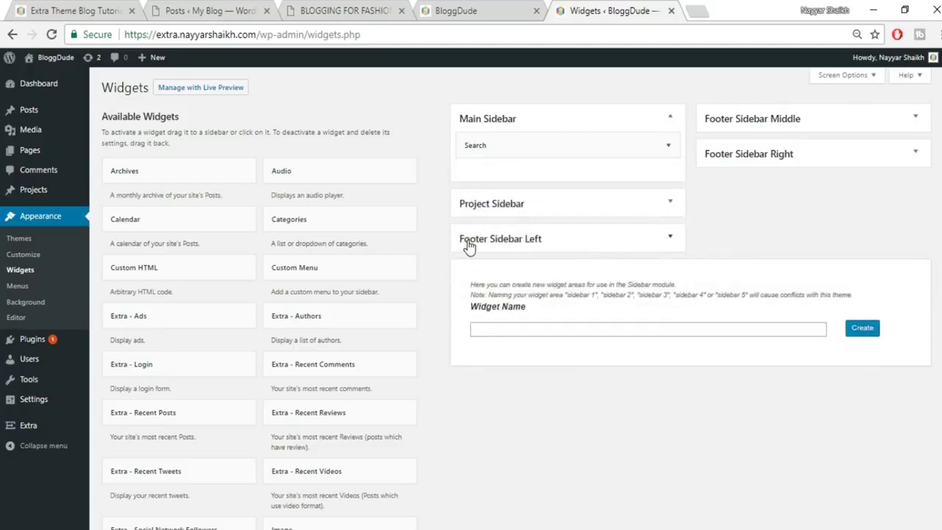
click(101, 11)
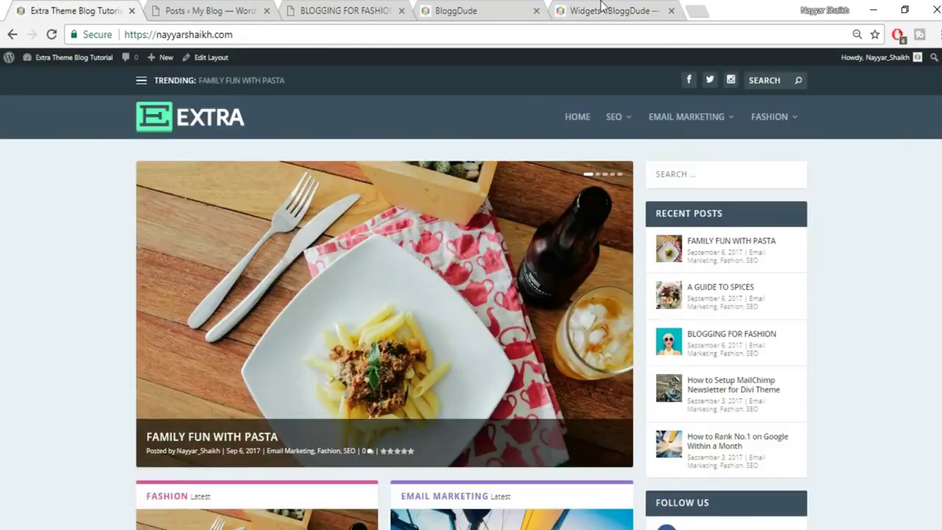
click(602, 8)
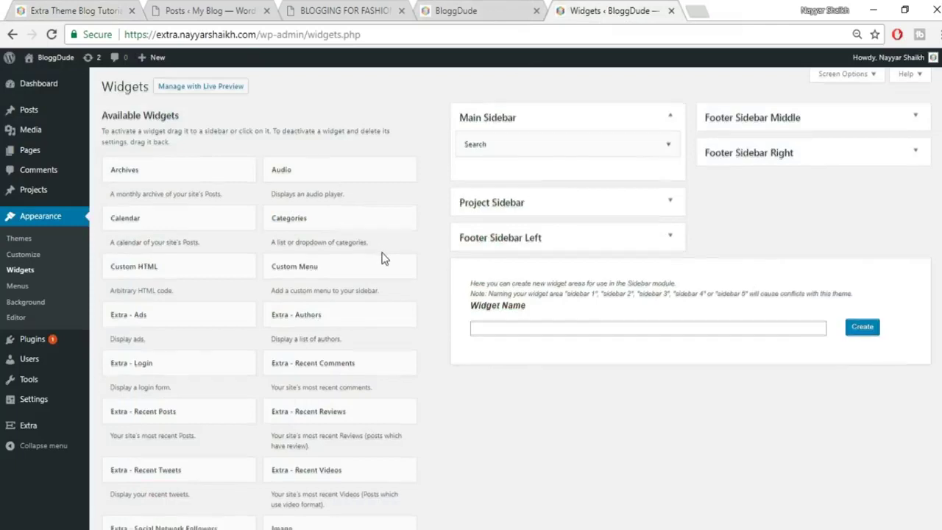
Add an Extra - Recent Posts widget to the Main Sidebar.
scroll(381, 258, down, 1)
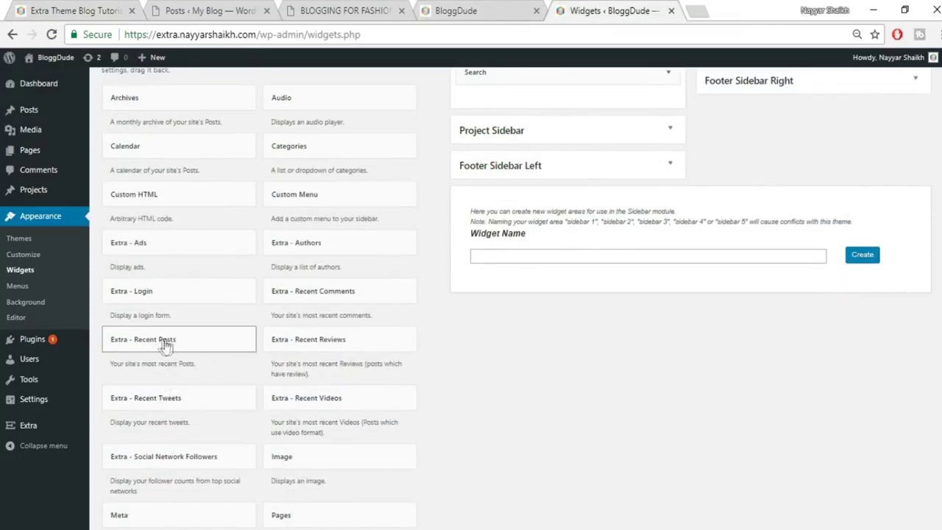
click(197, 343)
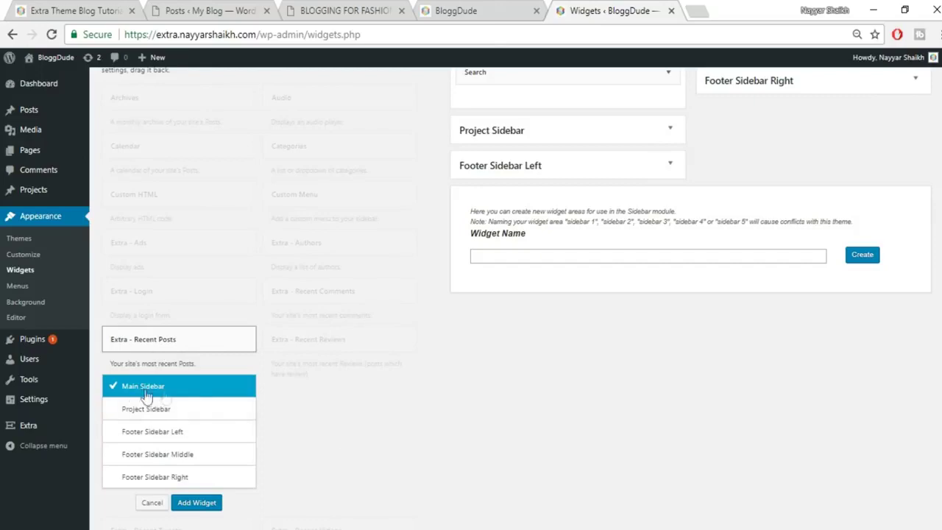
click(200, 503)
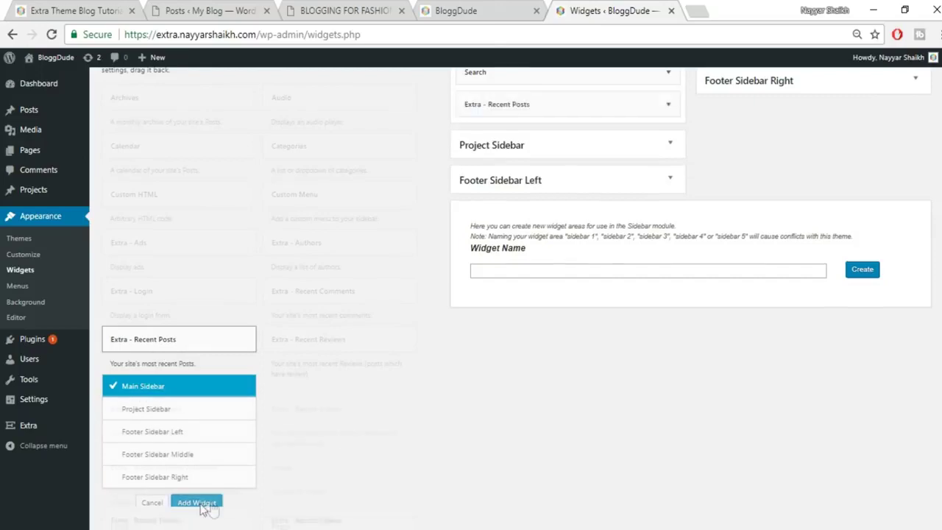
scroll(626, 235, up, 1)
Title the widget 'RECENT POSTS', copied from the reference site, keep 5 posts, and save.
click(607, 218)
key(ctrl+Tab)
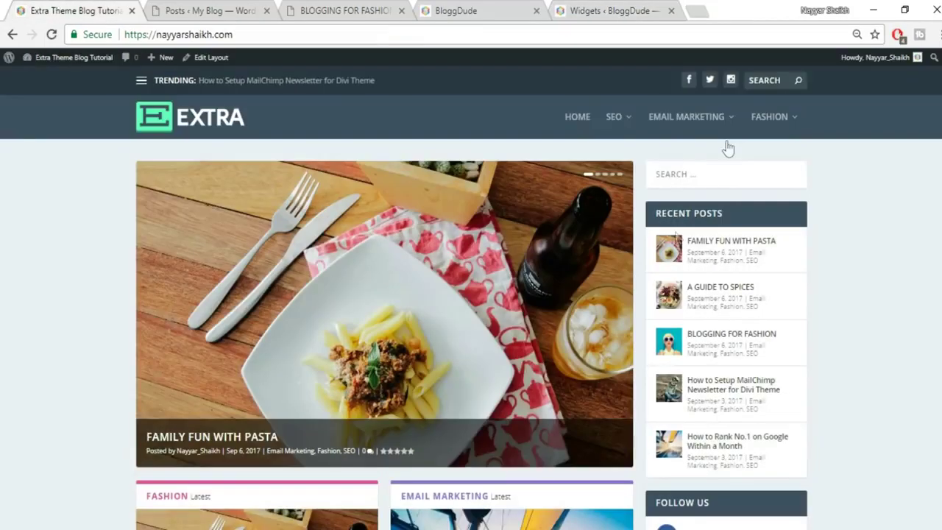
drag(740, 215, 644, 218)
key(ctrl+c)
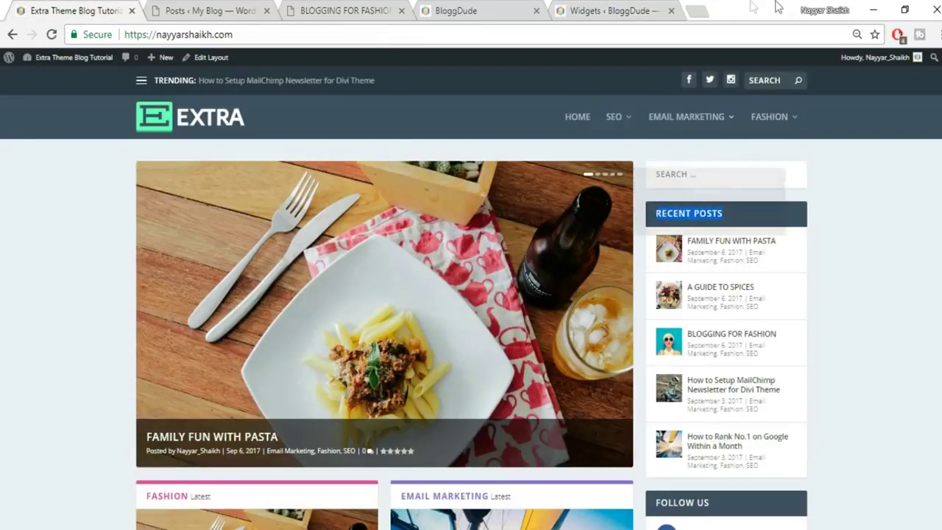
click(588, 10)
key(ctrl+v)
click(581, 291)
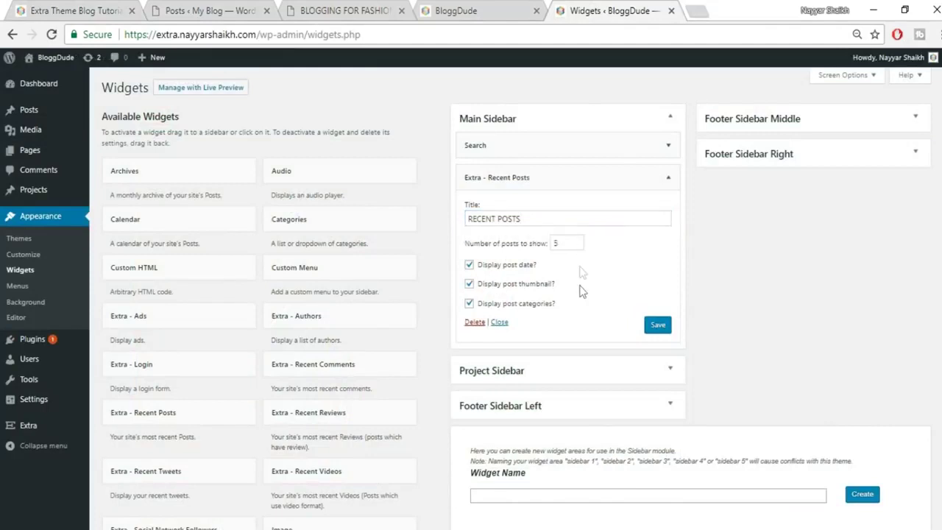
drag(576, 242, 549, 243)
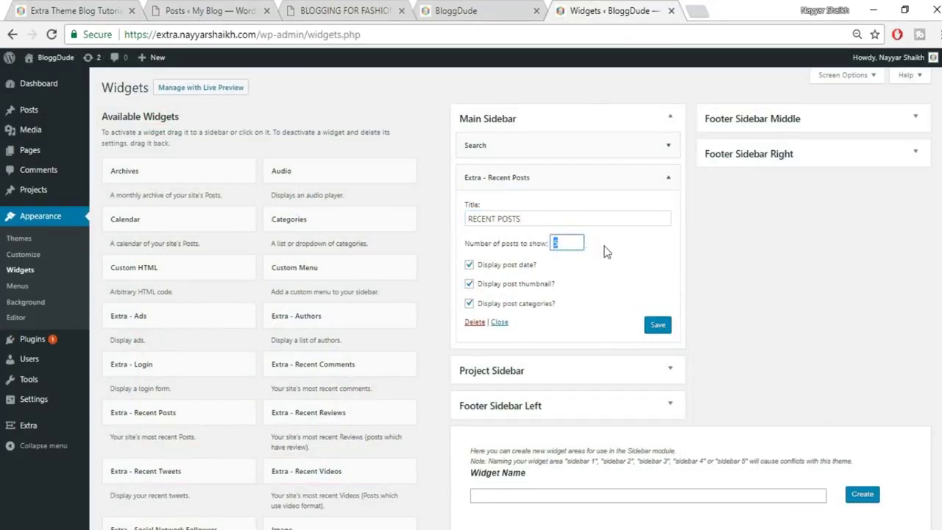
click(666, 330)
Check the updated sidebar on the front page, then return to Widgets.
click(668, 178)
click(107, 9)
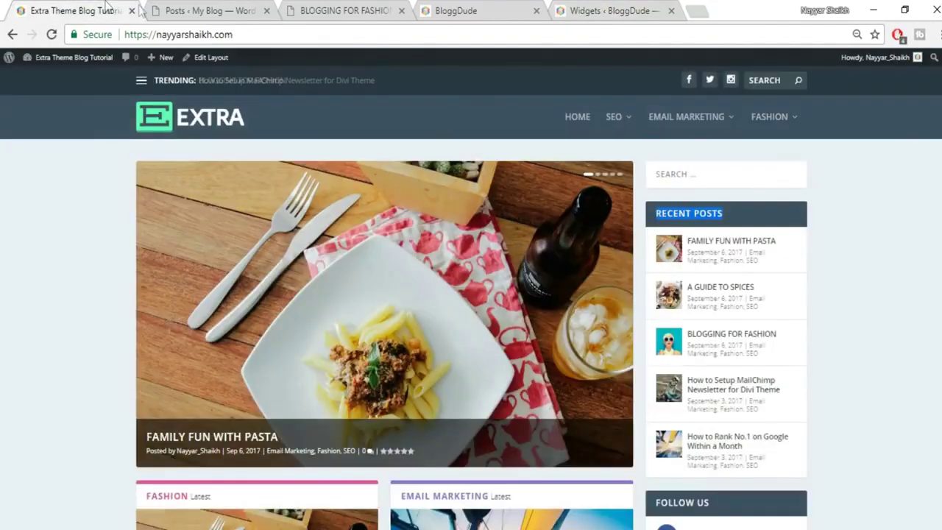
scroll(813, 381, down, 3)
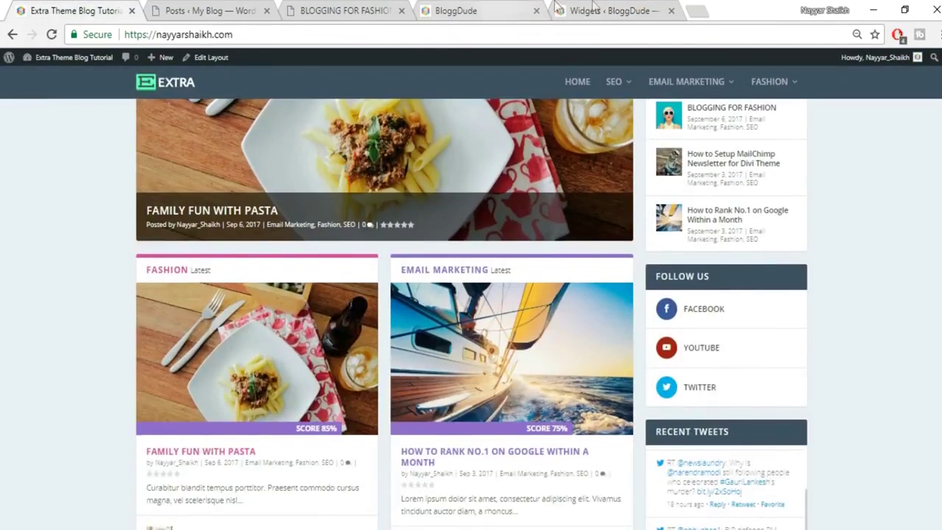
click(593, 9)
scroll(469, 198, down, 2)
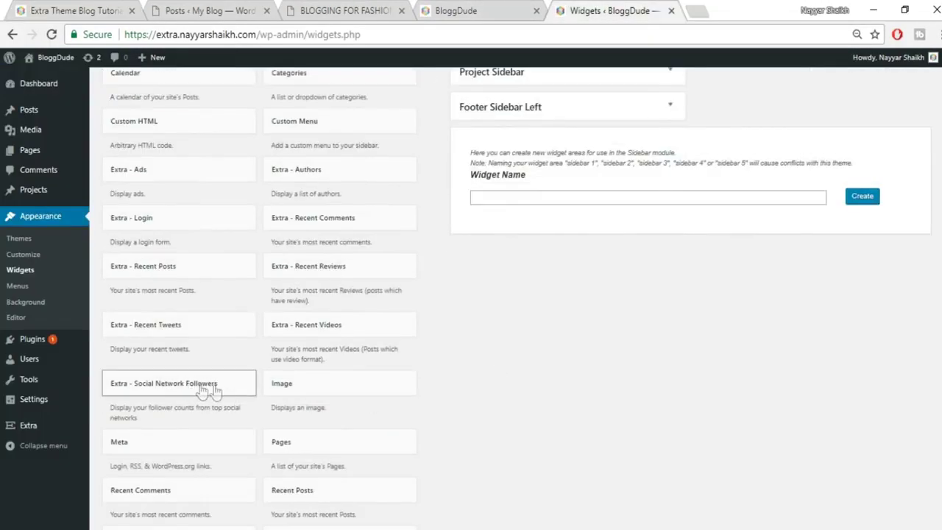
Add the Extra - Social Network Followers widget to the Main Sidebar.
scroll(214, 383, down, 1)
click(226, 310)
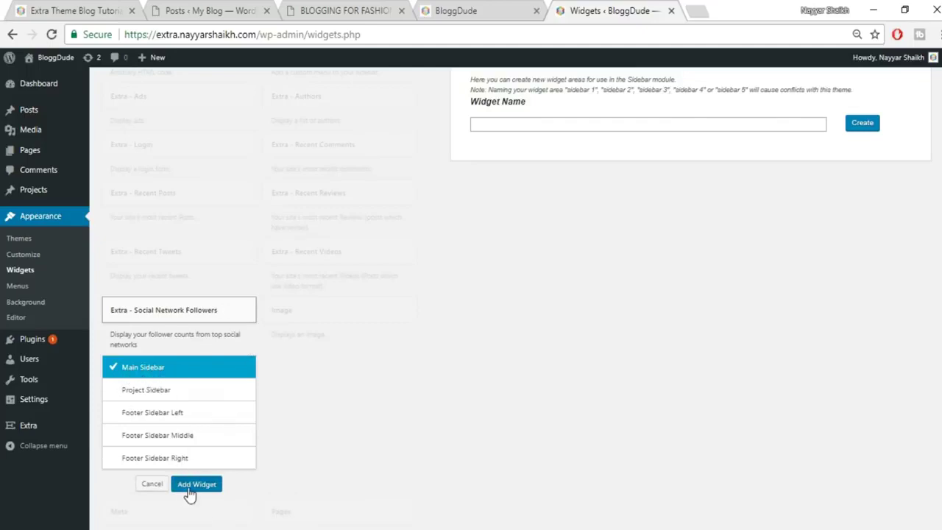
click(193, 485)
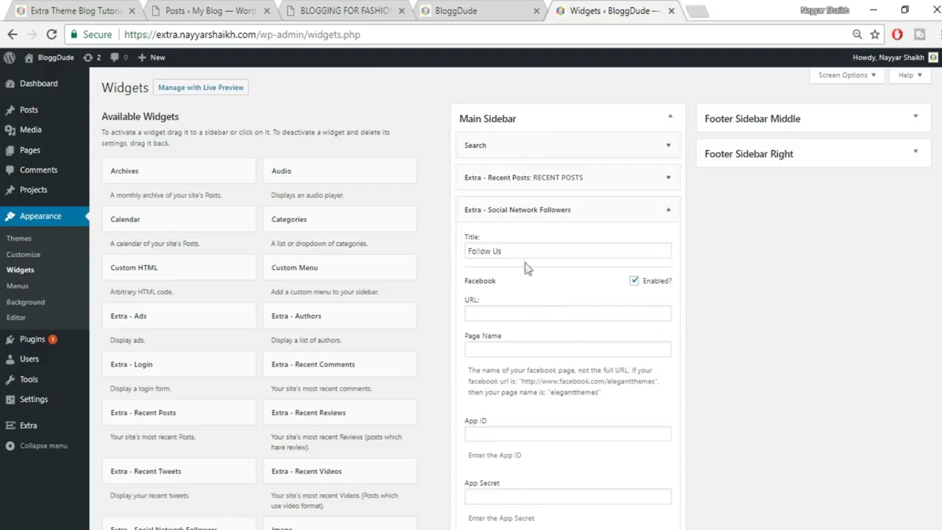
Fill the widget's Facebook URL with the saved Facebook profile address.
click(512, 312)
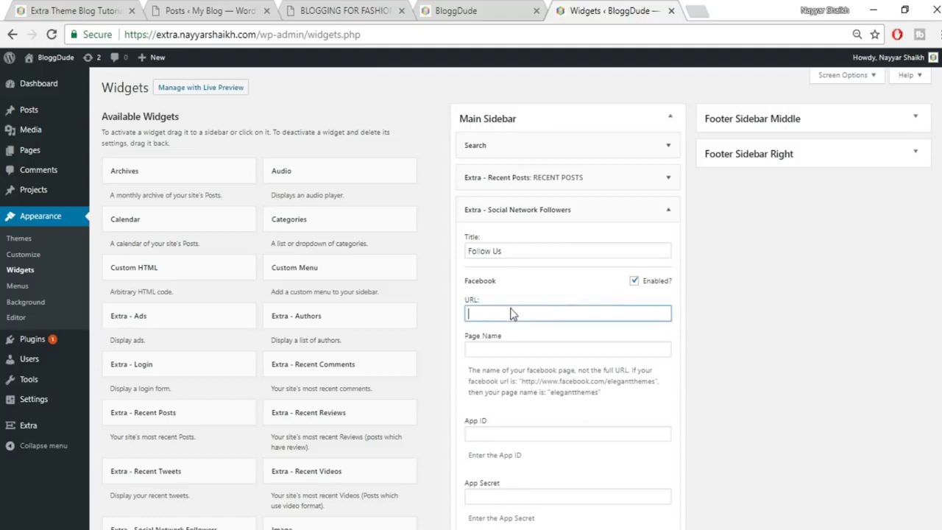
click(703, 8)
text(facebook.com)
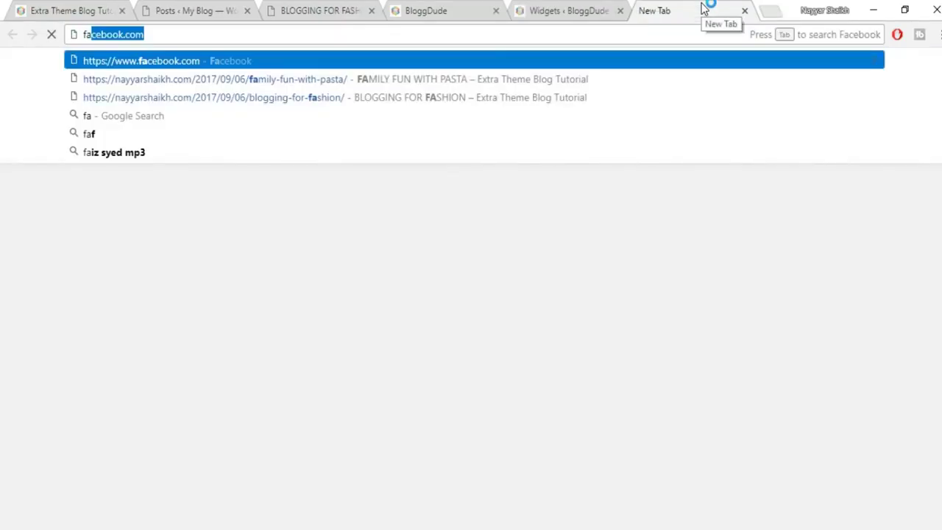
key(Right)
key(Down)
key(Down)
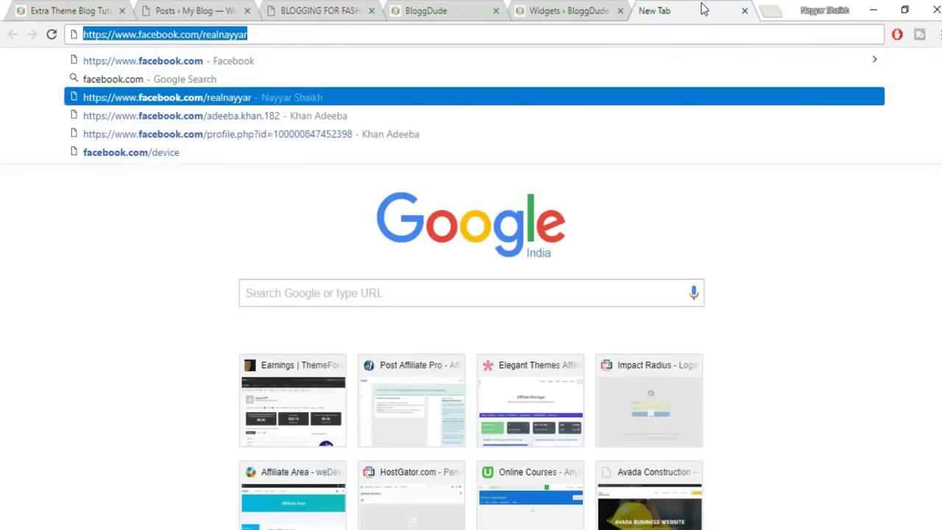
click(595, 9)
key(ctrl+v)
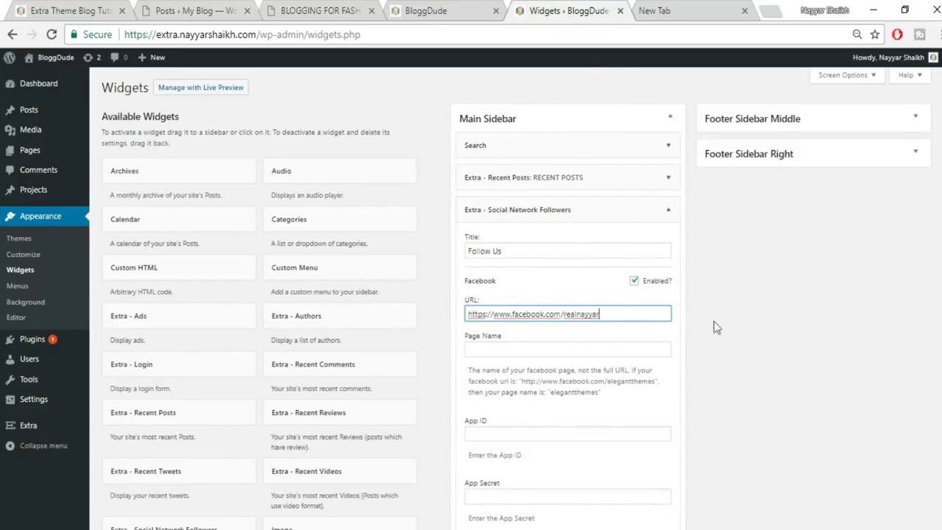
Paste the suggested YouTube channel address into the Youtube URL field.
scroll(630, 298, down, 1)
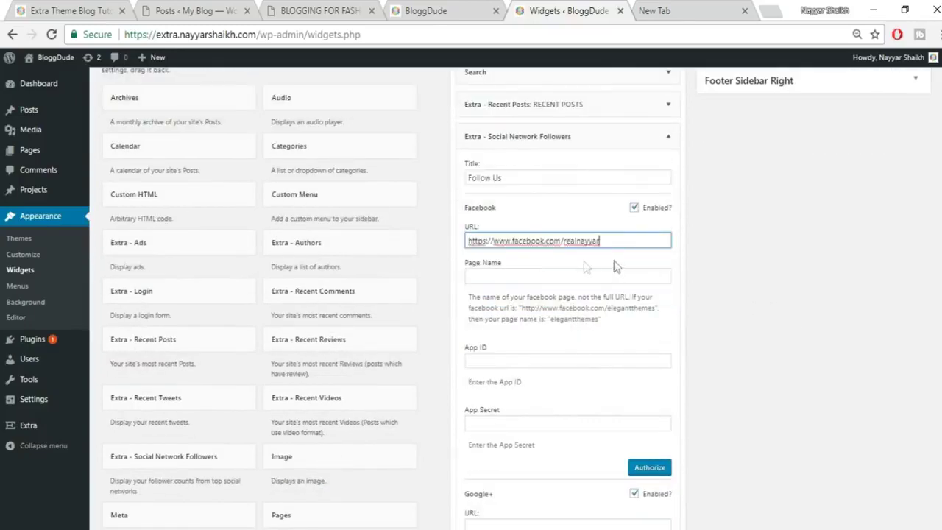
scroll(711, 371, down, 5)
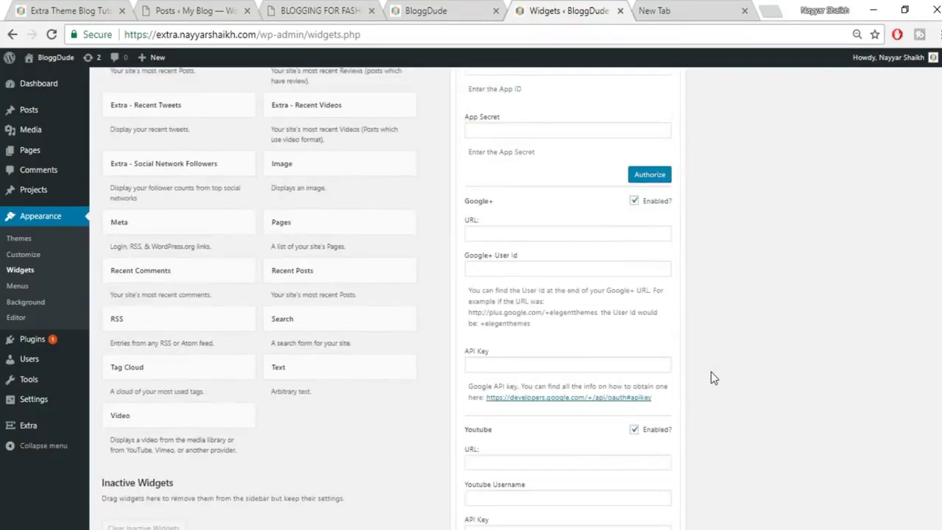
scroll(635, 331, up, 2)
scroll(673, 336, down, 2)
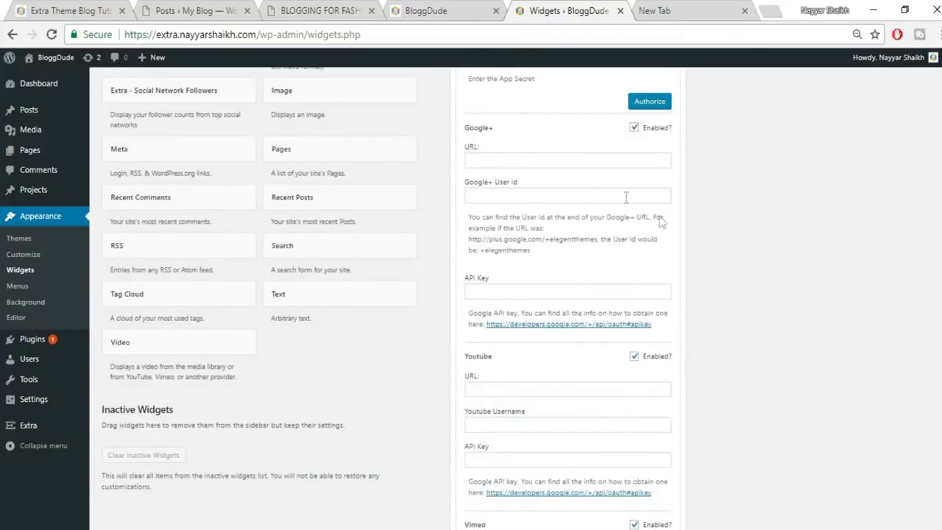
scroll(765, 253, down, 3)
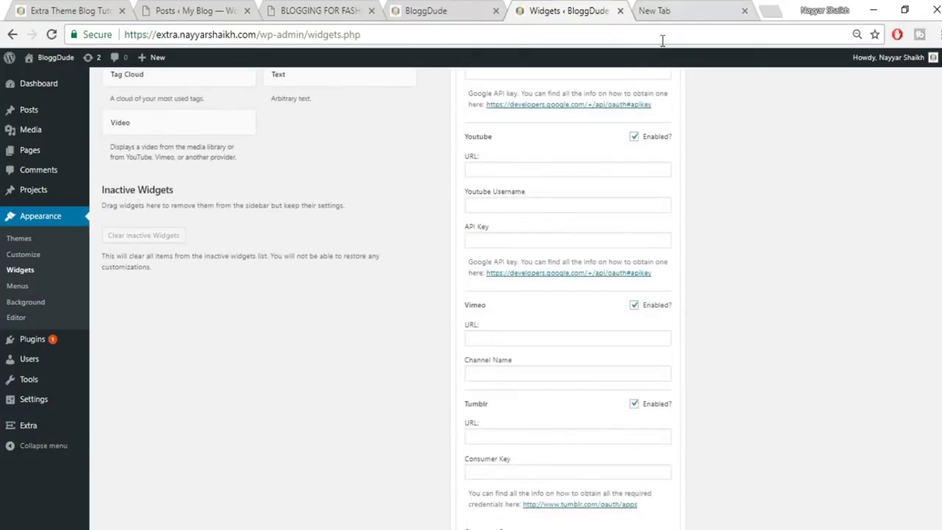
click(654, 10)
text(y)
key(Right)
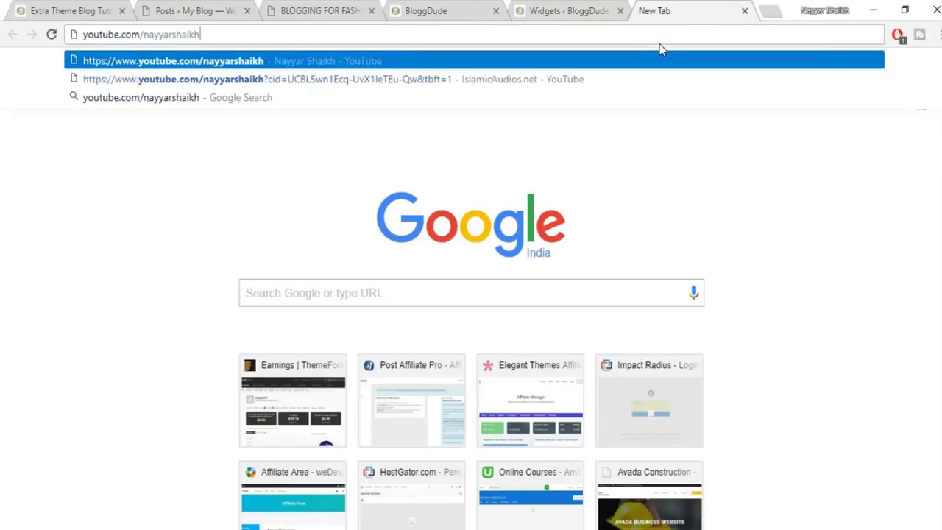
key(ctrl+a)
key(ctrl+c)
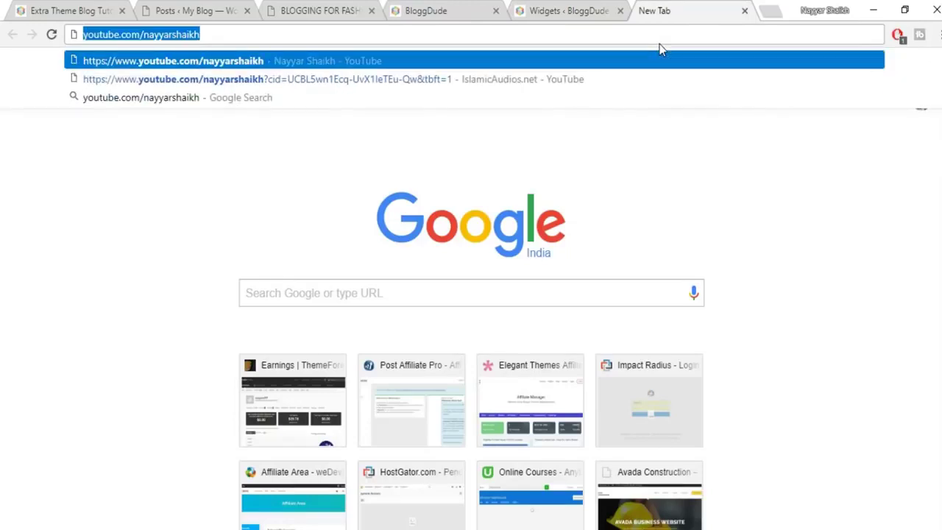
click(573, 5)
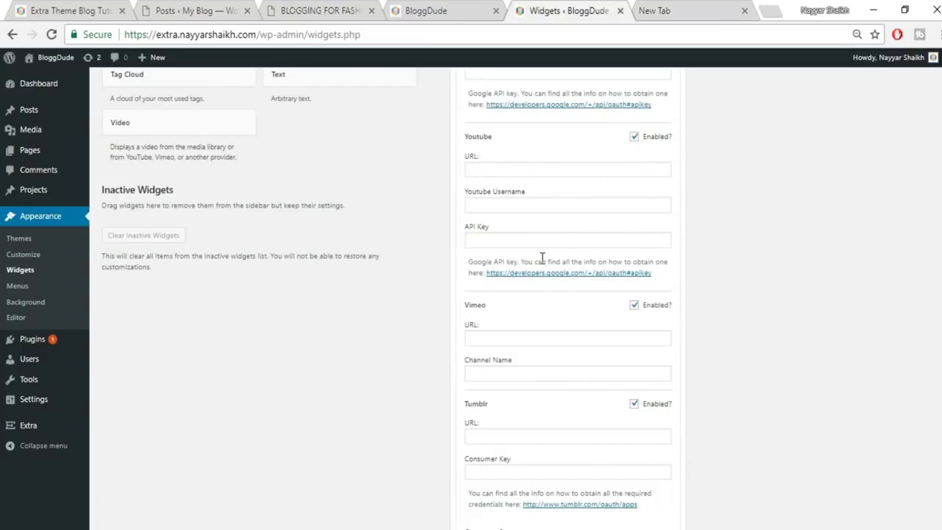
click(541, 170)
key(ctrl+v)
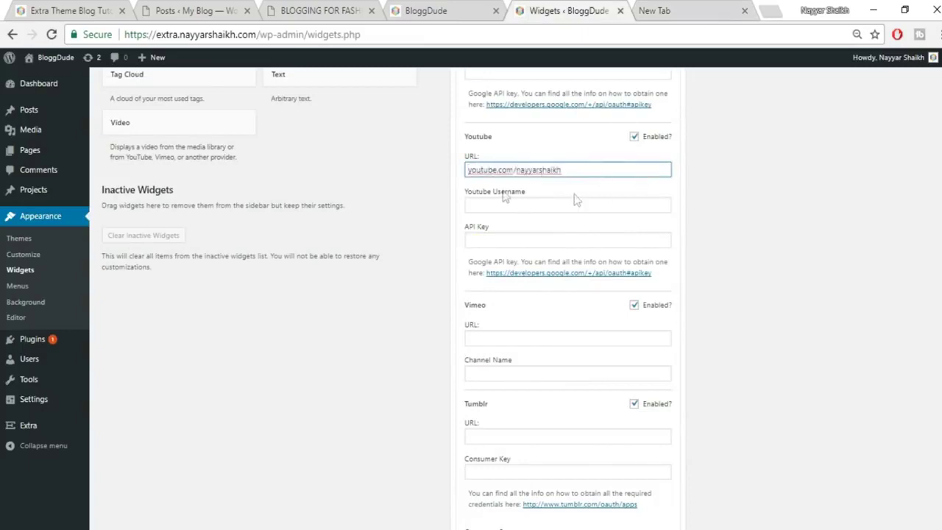
Replace the short YouTube address with the full loaded channel URL.
click(664, 9)
key(Return)
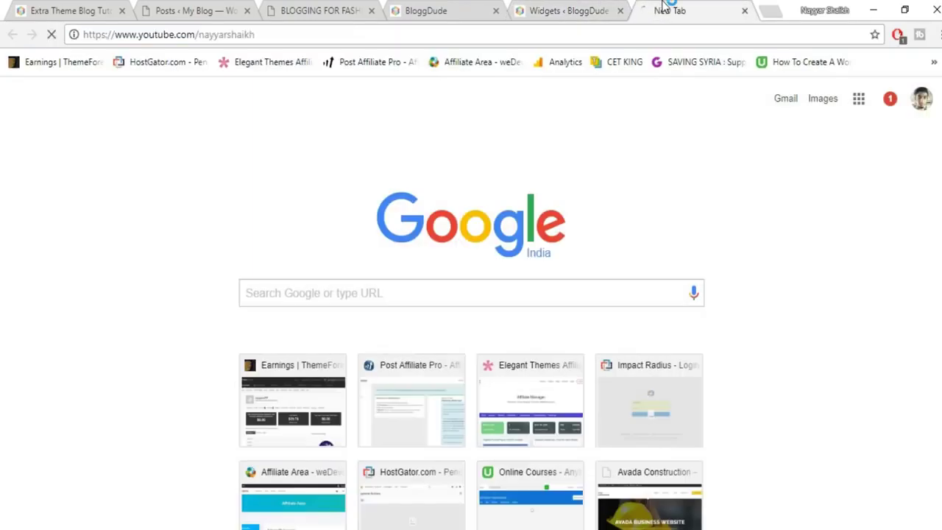
click(646, 37)
key(ctrl+c)
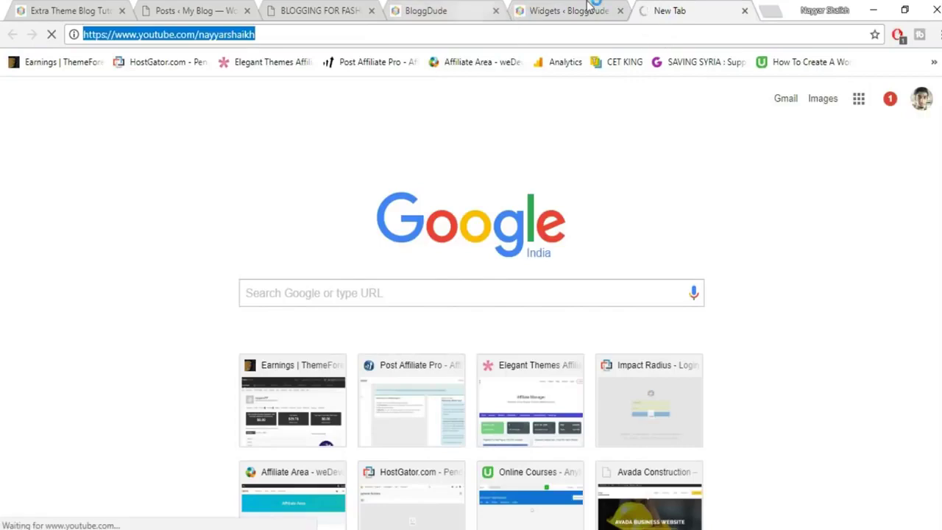
click(589, 16)
triple_click(579, 170)
key(ctrl+v)
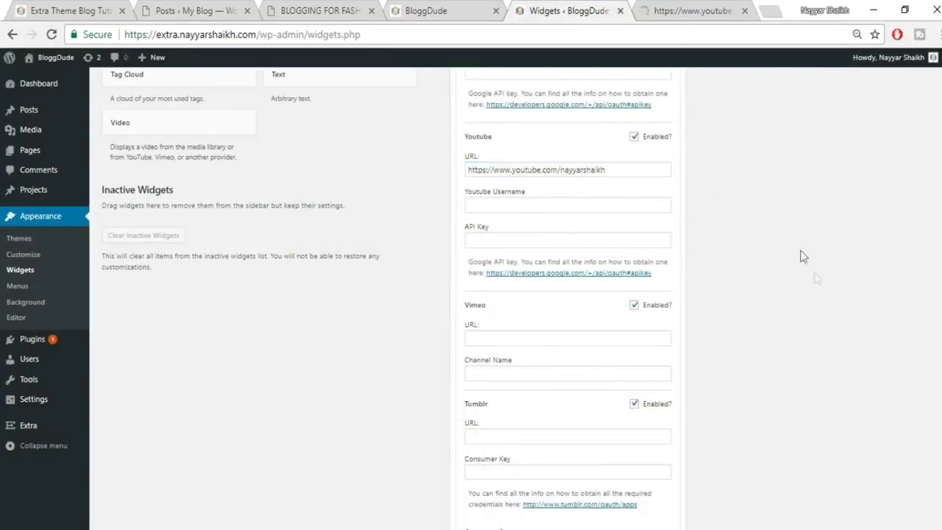
Paste the Twitter profile address into the widget's Twitter URL field.
scroll(816, 280, down, 1)
scroll(816, 280, down, 2)
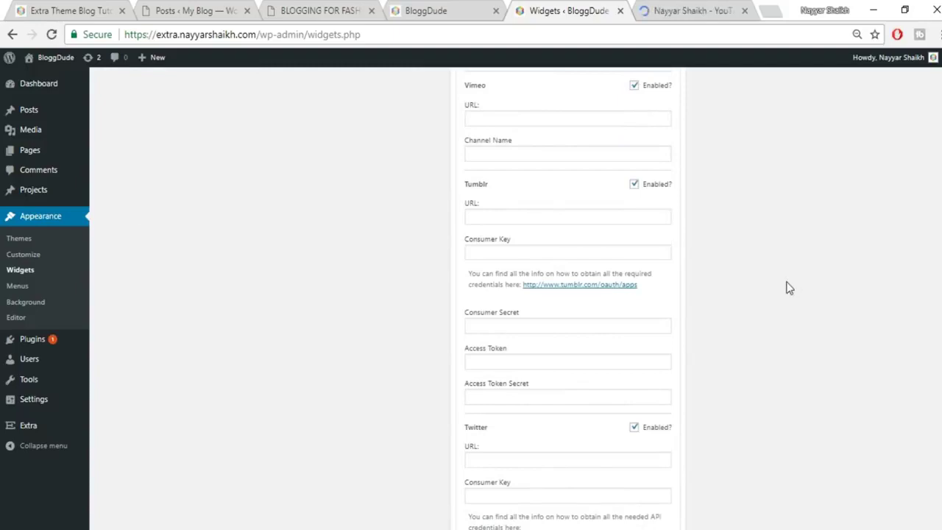
scroll(787, 287, down, 3)
click(669, 9)
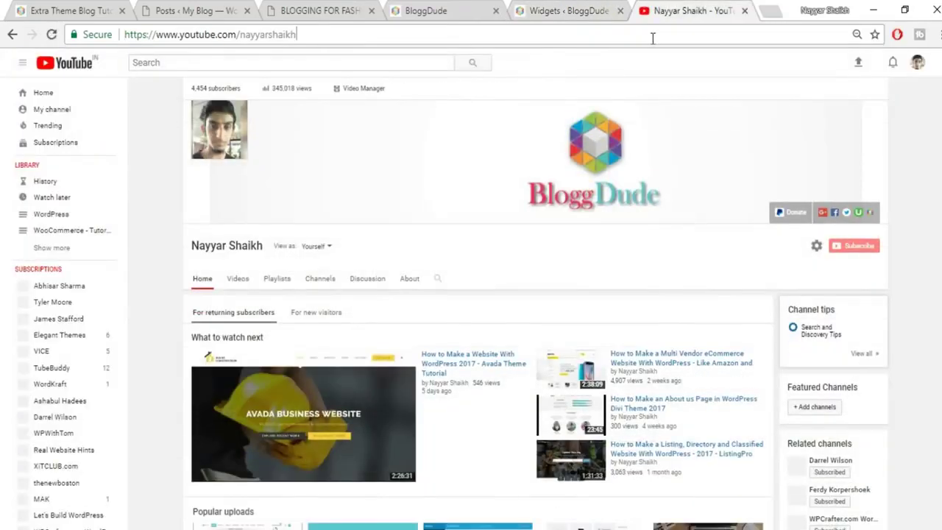
click(652, 38)
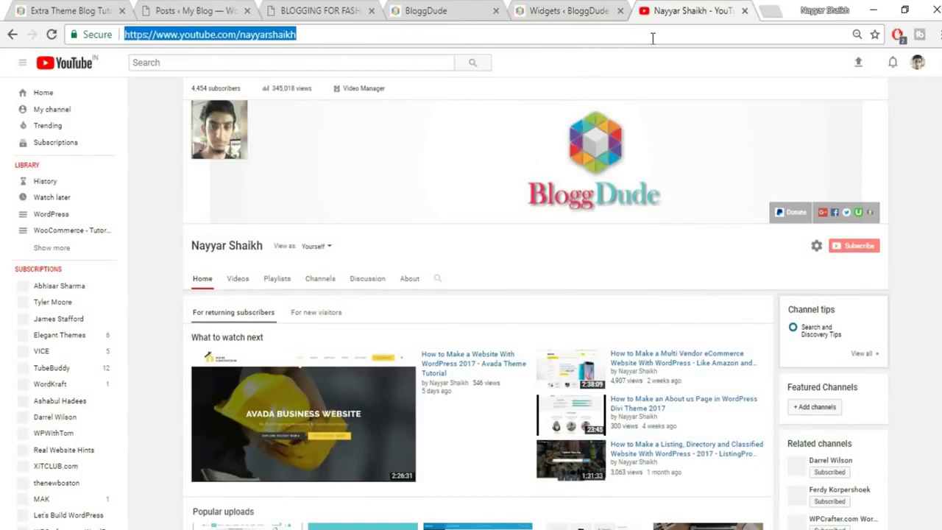
text(twitter.com)
key(Down)
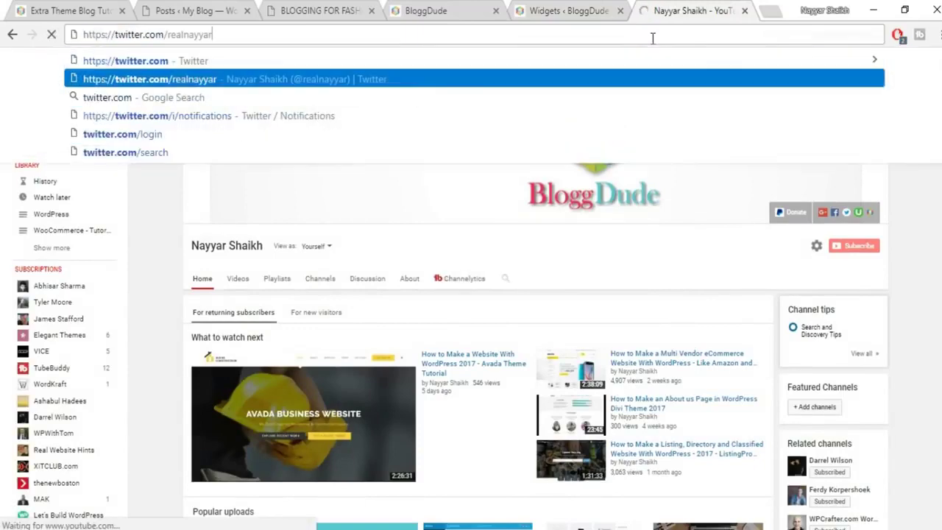
click(563, 10)
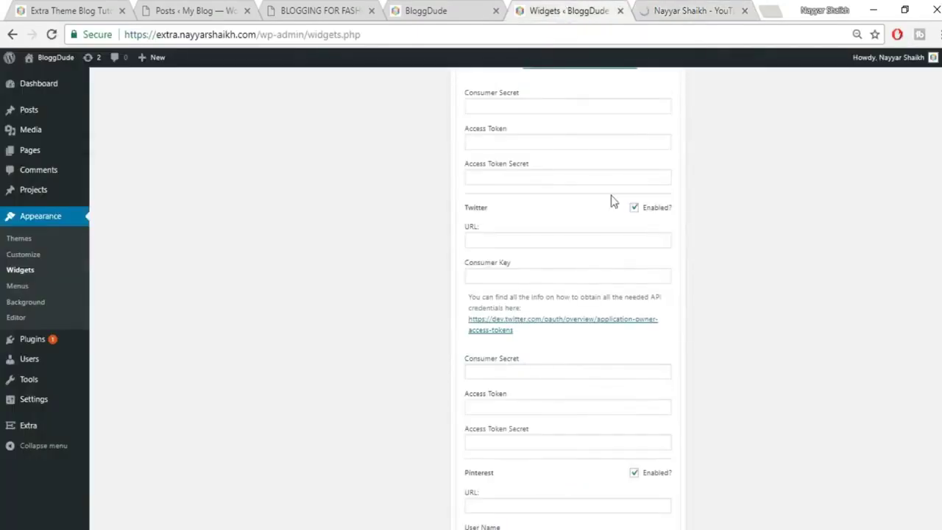
click(537, 245)
text(https://twitter.com/realnayyar)
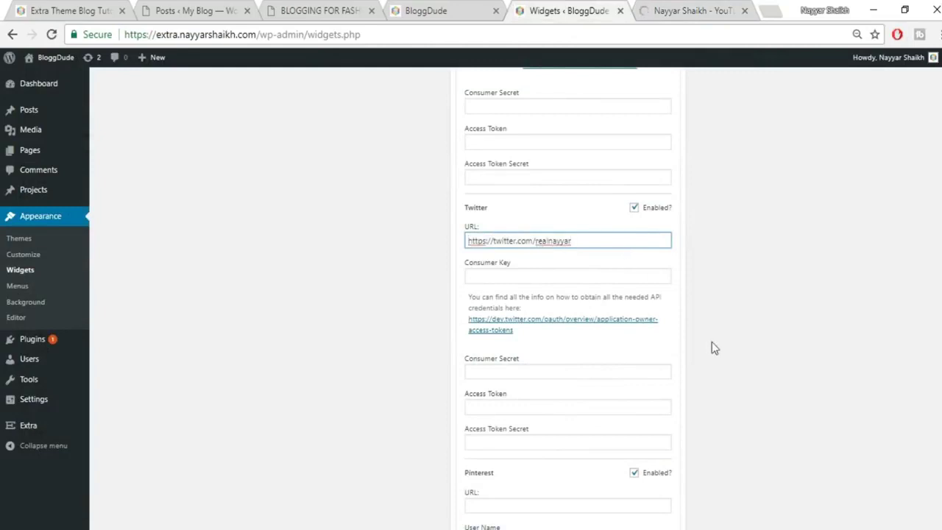
Save the Follow Us widget and check it in the live blog's sidebar.
scroll(711, 341, down, 7)
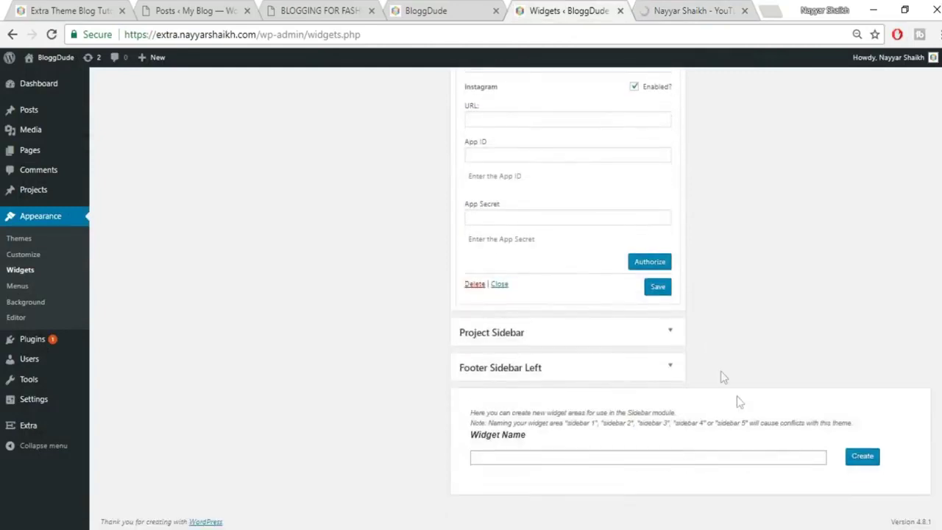
click(657, 288)
click(20, 9)
scroll(922, 327, down, 3)
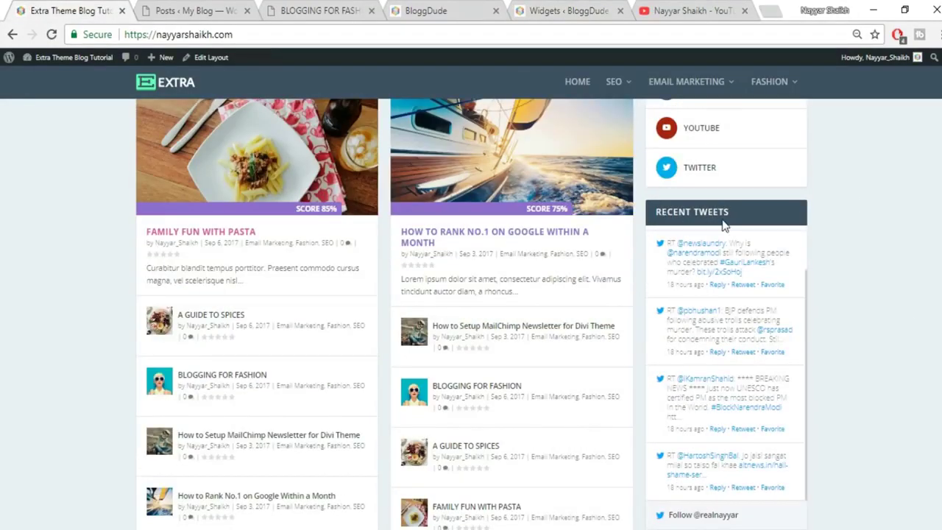
click(567, 11)
scroll(765, 298, up, 1)
scroll(765, 298, up, 10)
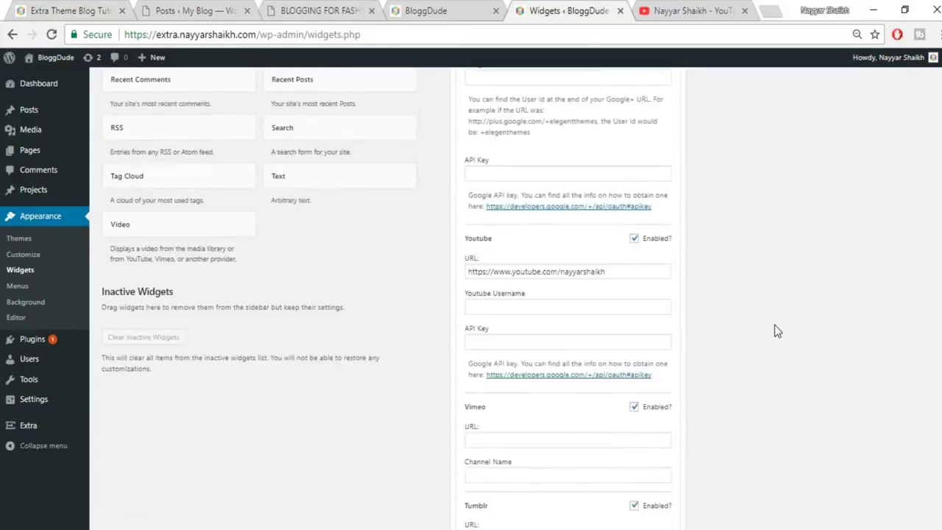
scroll(748, 303, up, 5)
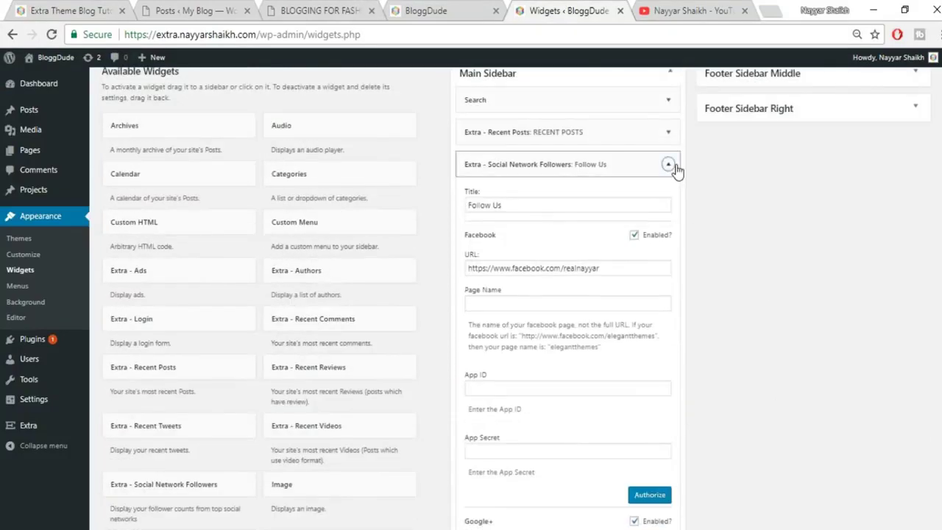
Collapse Follow Us and add Extra - Recent Tweets to the Main Sidebar.
click(668, 165)
scroll(501, 435, down, 1)
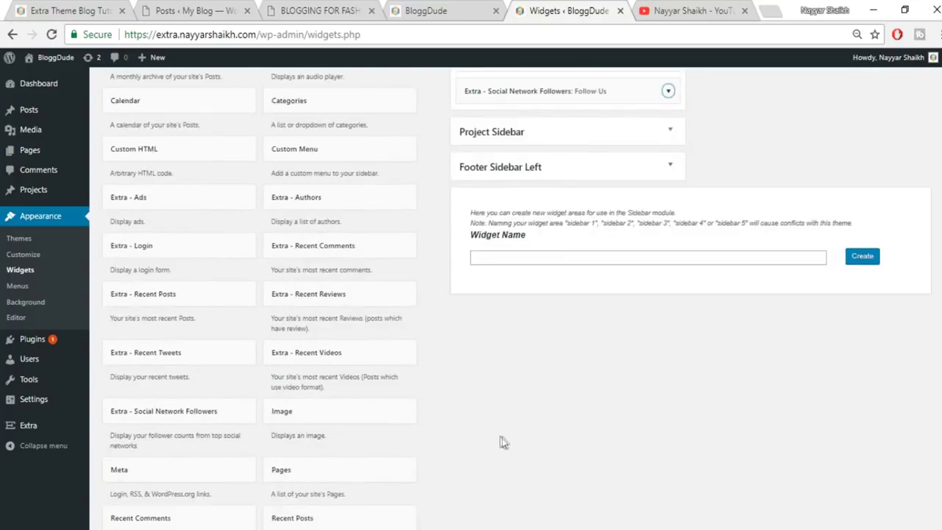
click(184, 364)
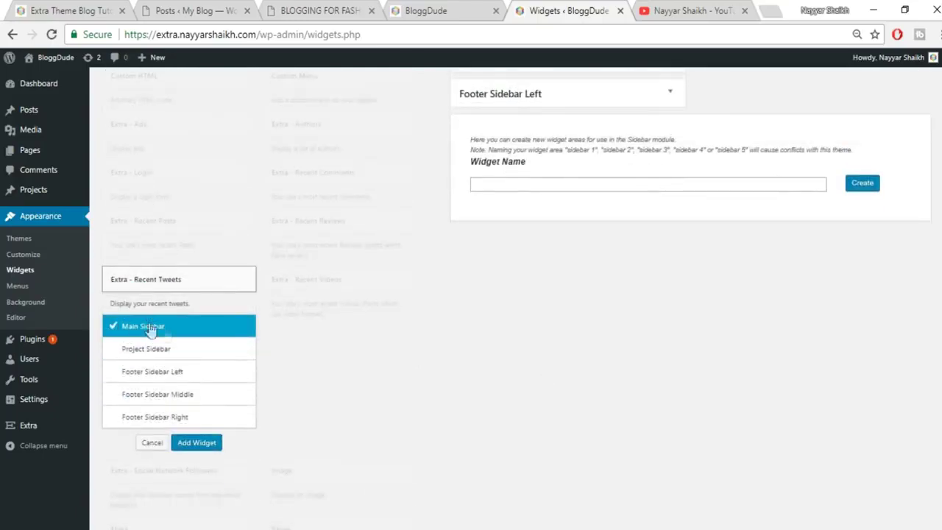
click(195, 445)
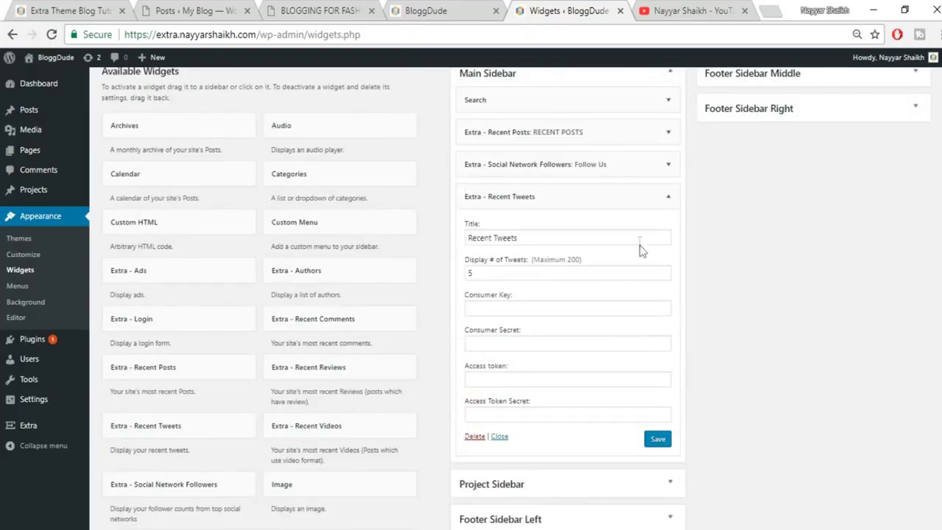
Reopen the Follow Us widget settings and scroll through the sidebar widgets.
click(666, 167)
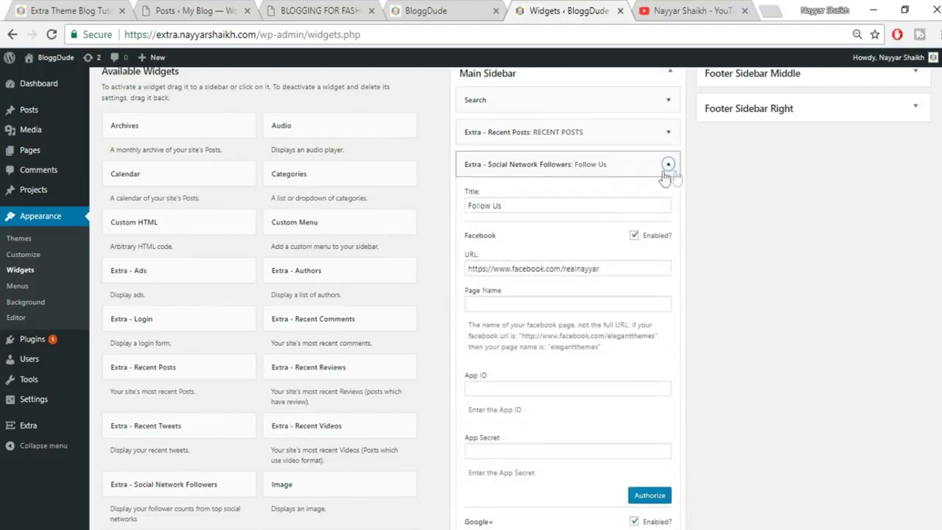
scroll(650, 289, down, 5)
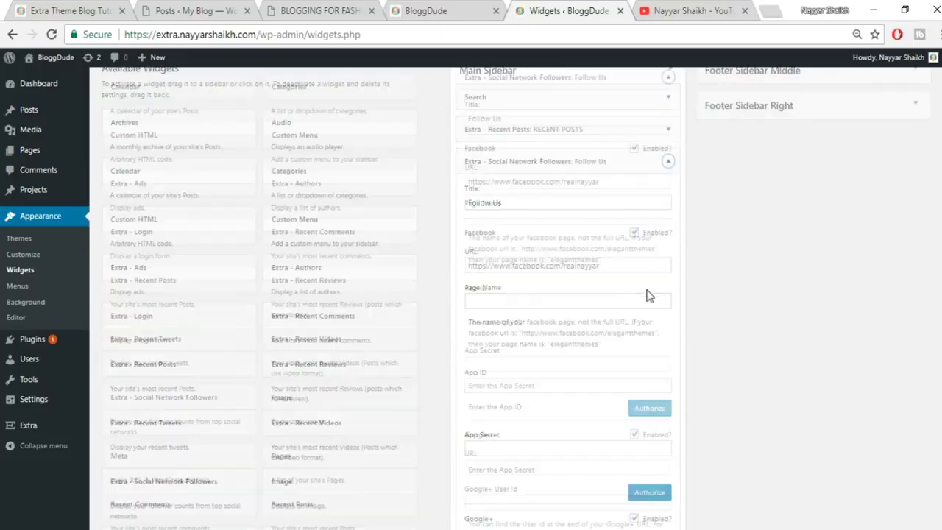
scroll(621, 299, down, 10)
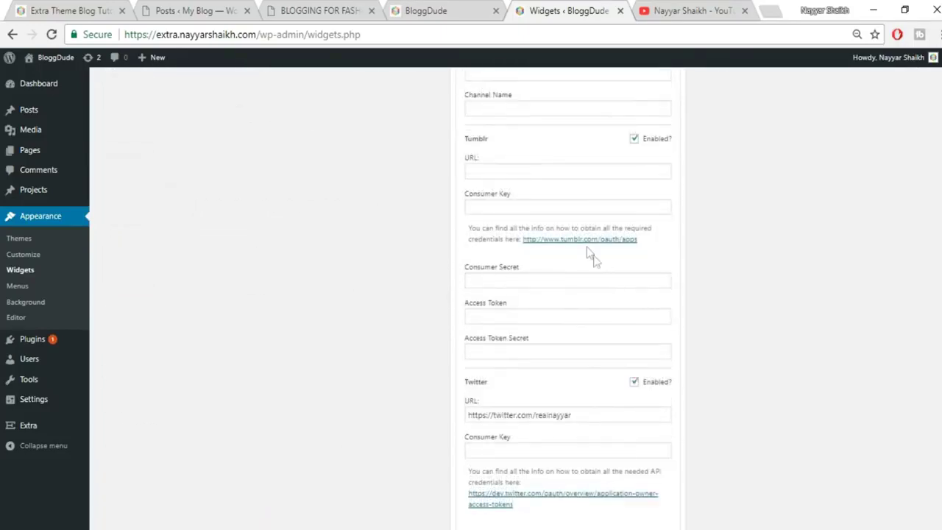
scroll(615, 331, down, 3)
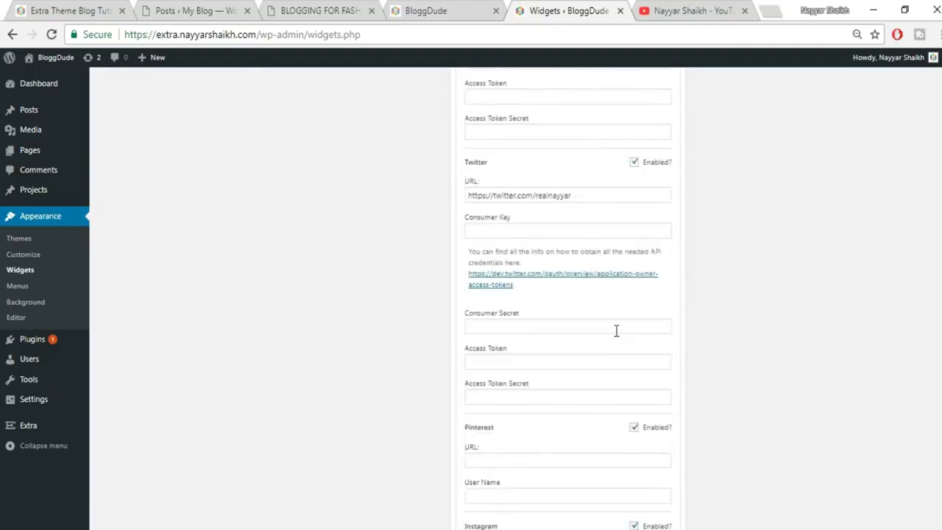
Go from the access-token guide to apps.twitter.com in a new tab and start Create New App.
click(559, 283)
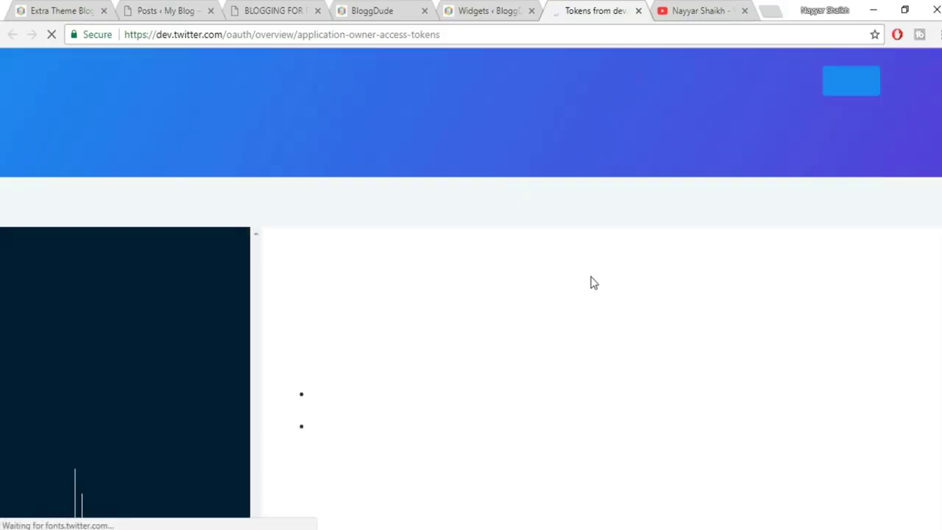
scroll(726, 356, down, 4)
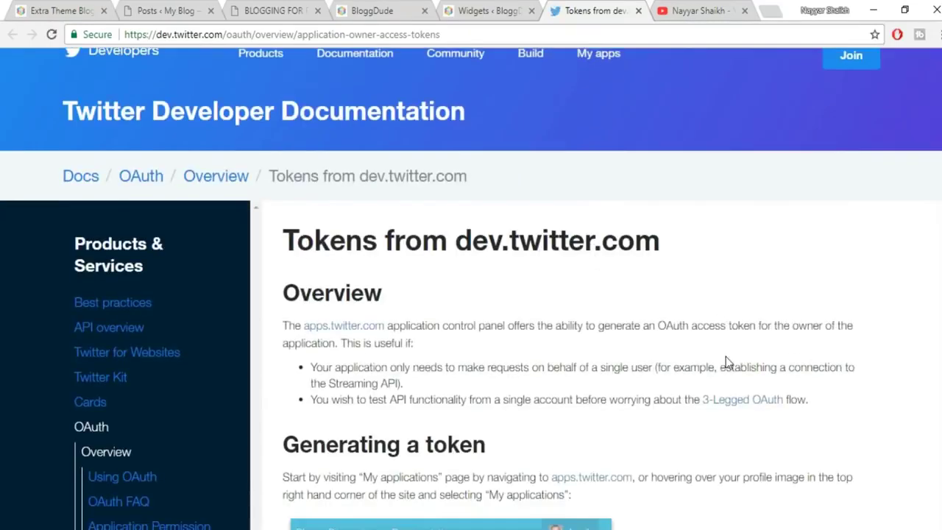
scroll(726, 356, up, 2)
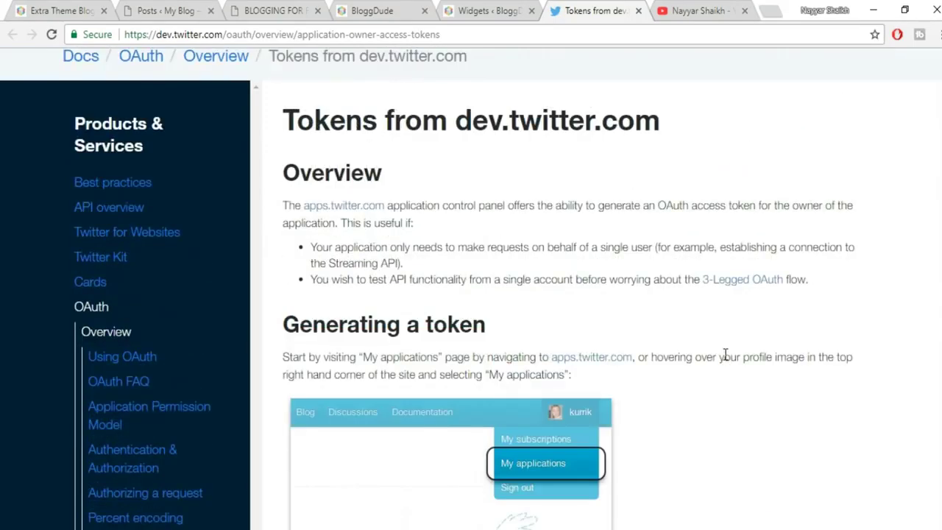
right_click(360, 213)
click(397, 219)
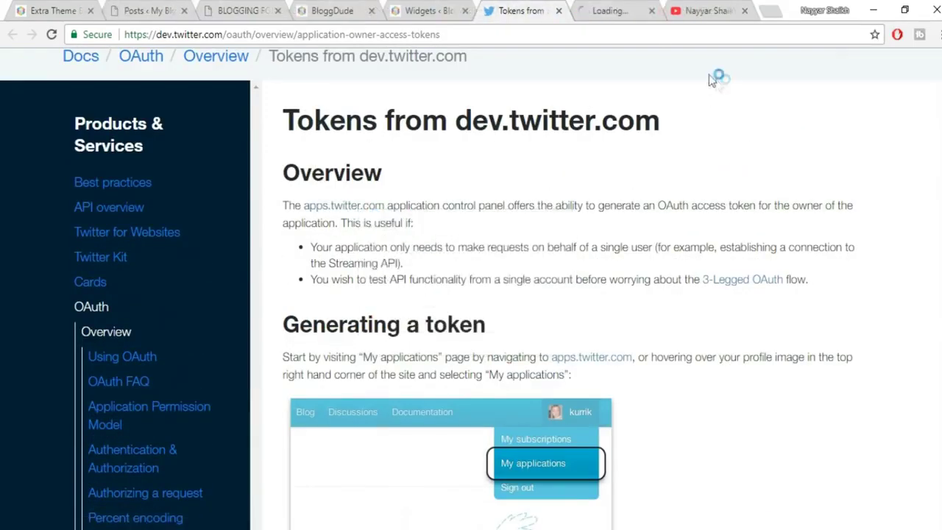
click(628, 15)
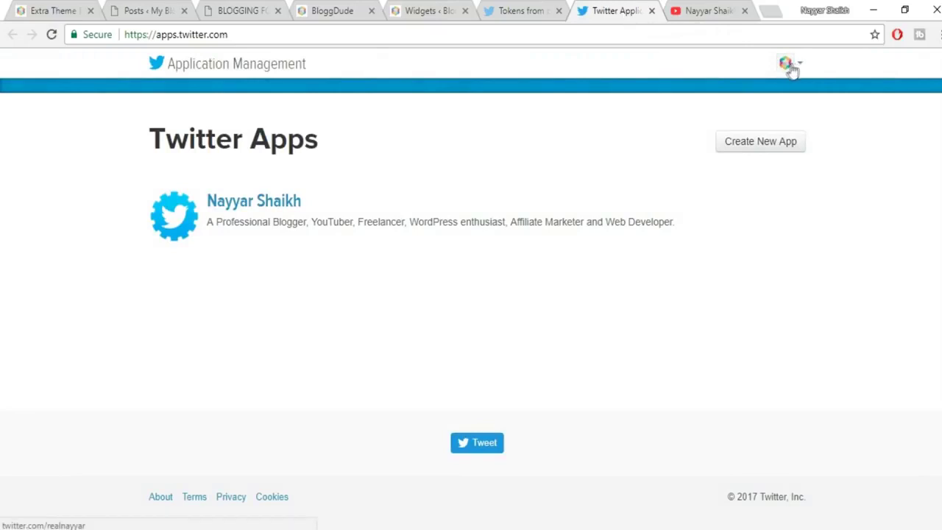
click(766, 145)
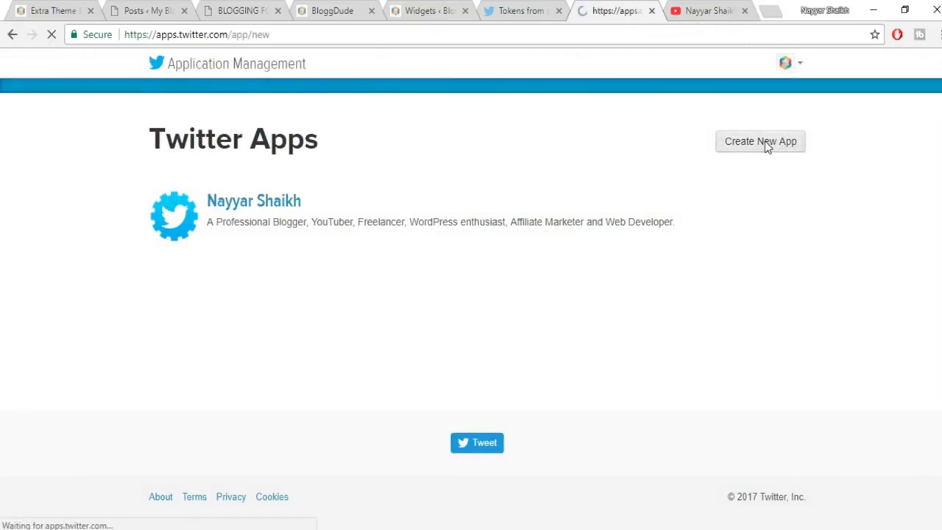
Enter BloggDude as the new app's name.
click(257, 257)
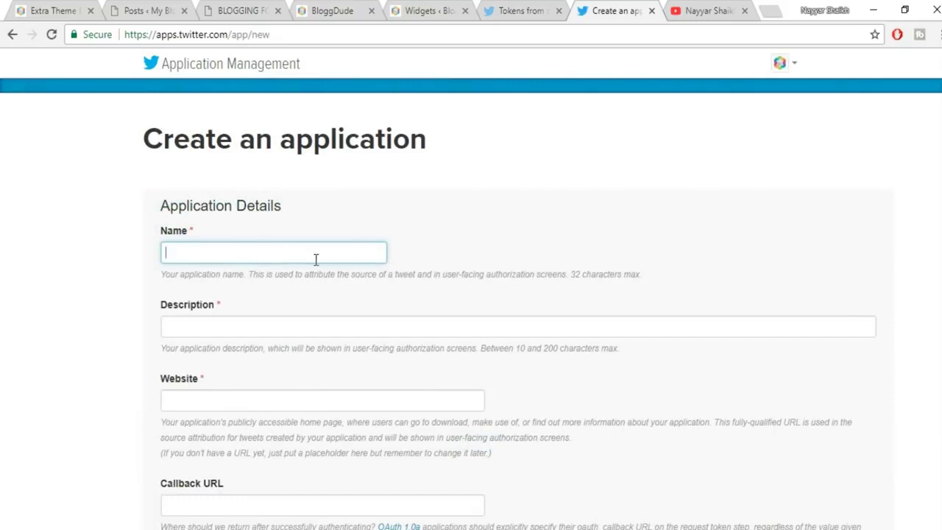
text(BloggD)
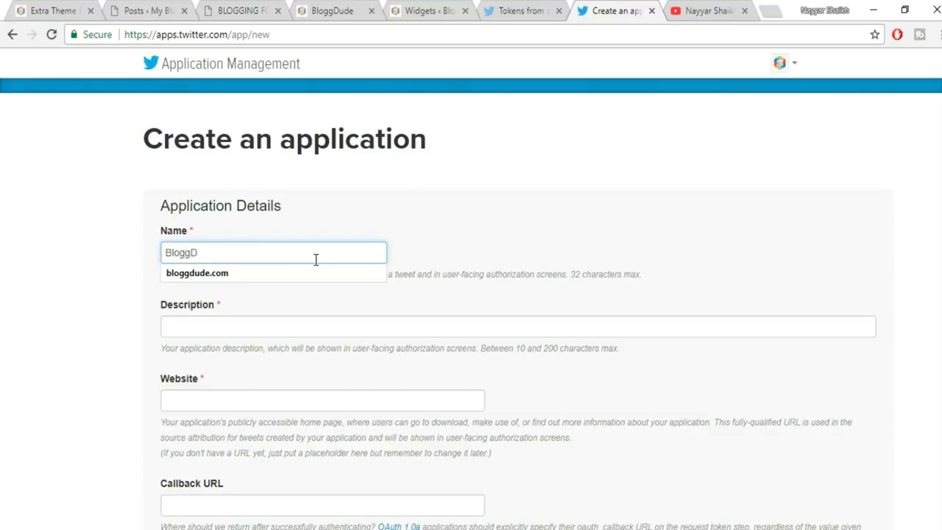
key(Tab)
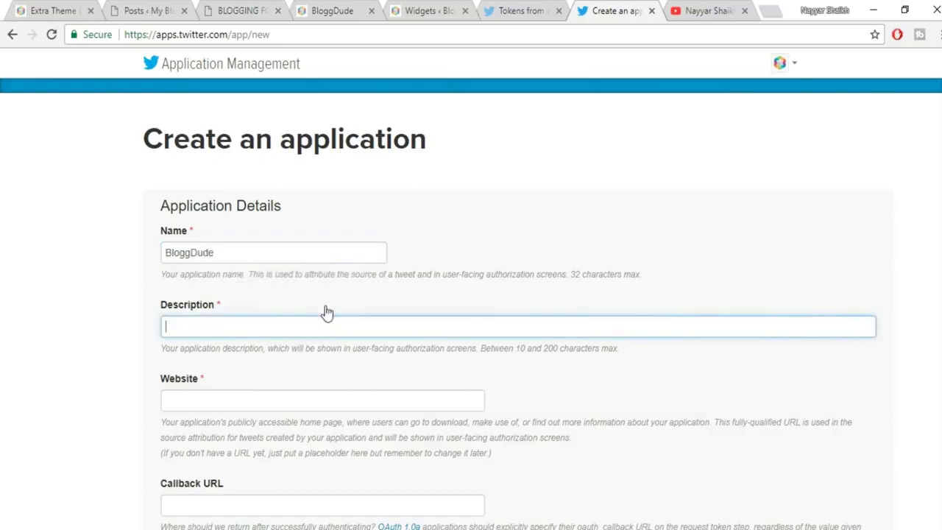
Look over the BloggDude blog's homepage sidebar in its browser tab.
click(61, 9)
scroll(819, 300, up, 6)
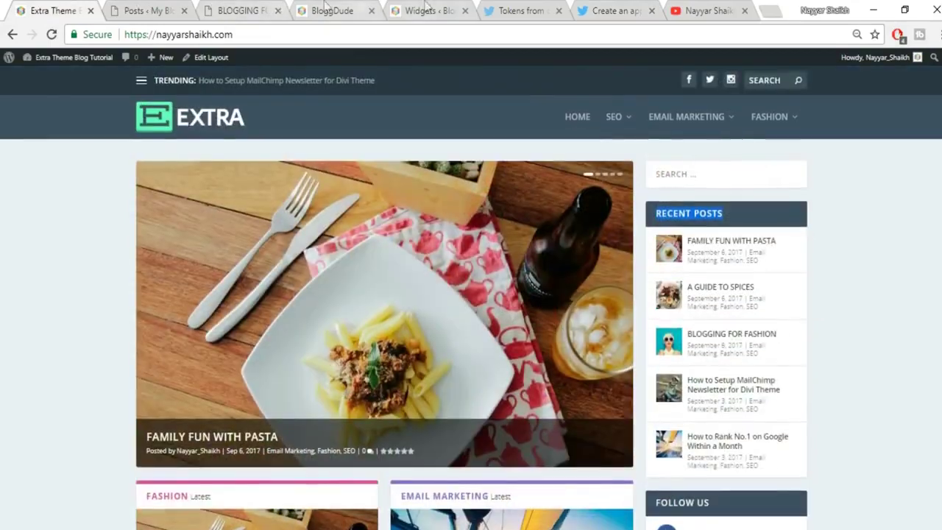
click(158, 10)
right_click(6, 16)
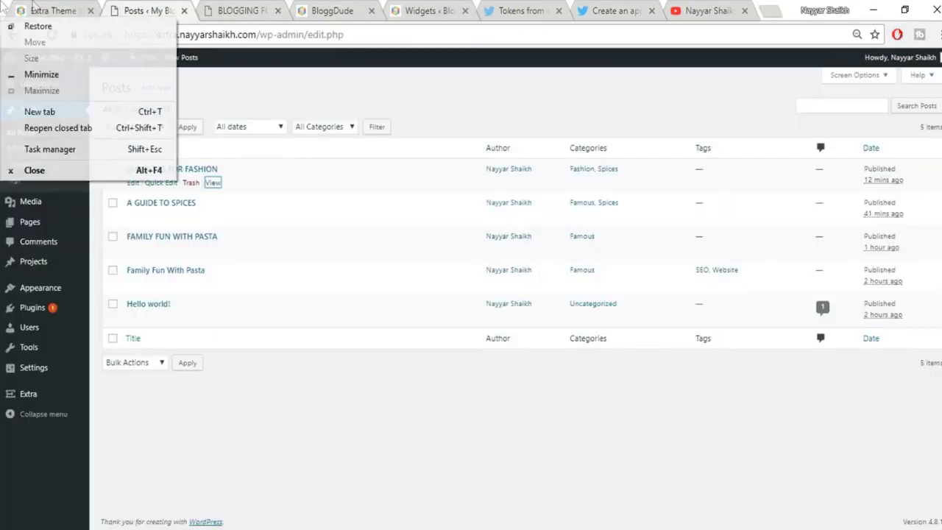
click(53, 10)
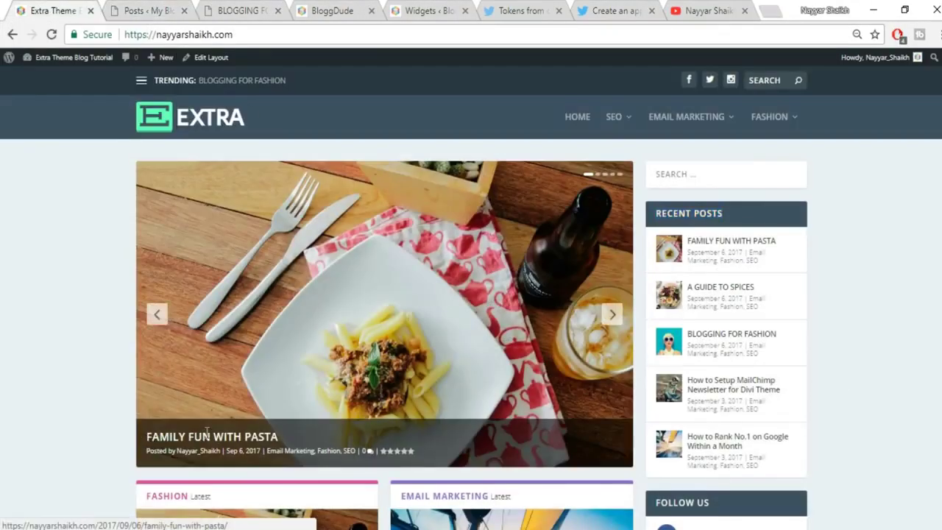
scroll(897, 314, down, 4)
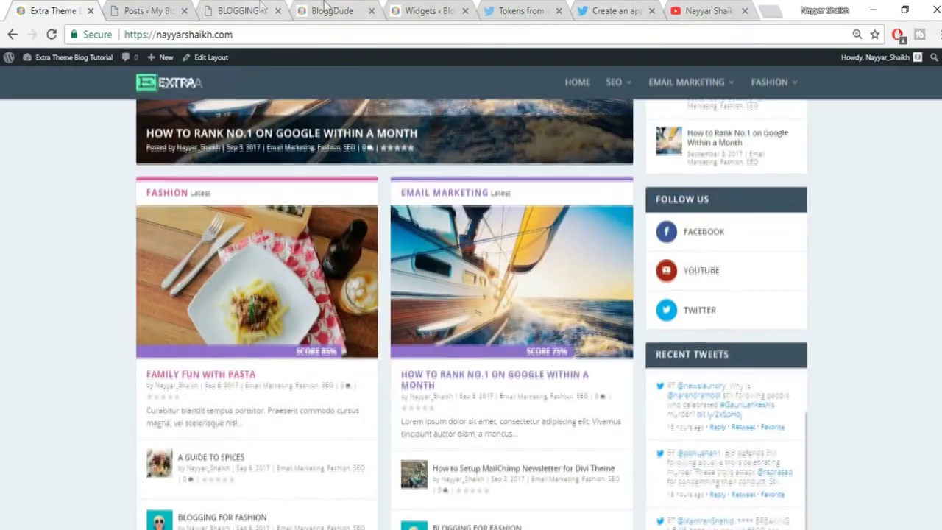
click(327, 9)
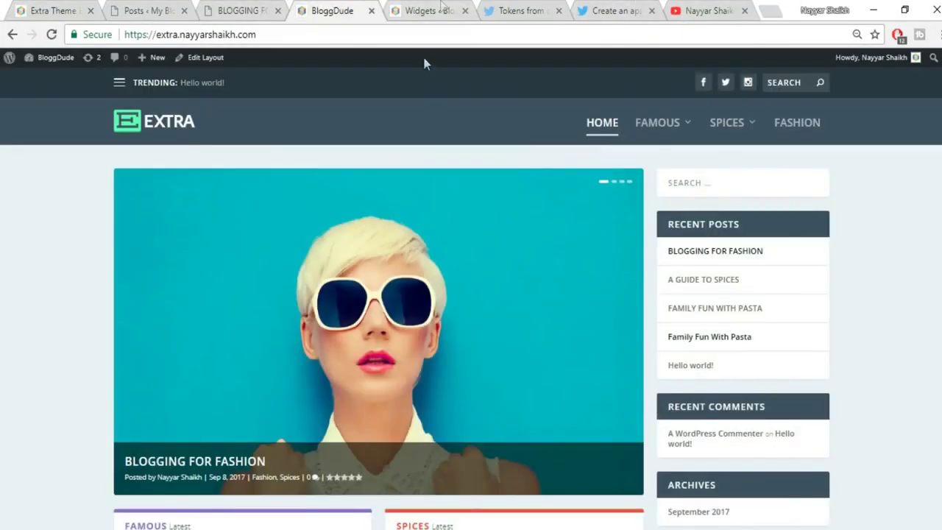
click(431, 11)
Use the guide's Overview paragraph as the app description.
click(515, 10)
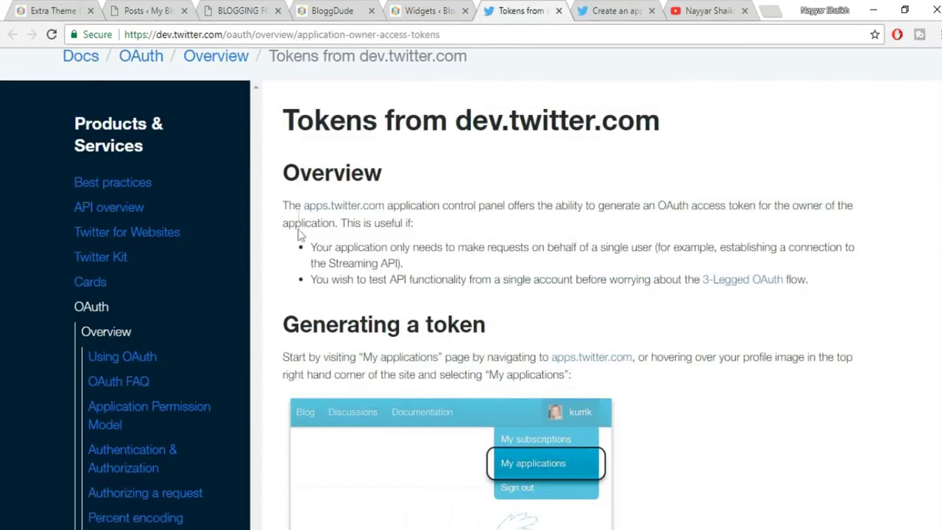
drag(280, 212, 466, 229)
key(ctrl+c)
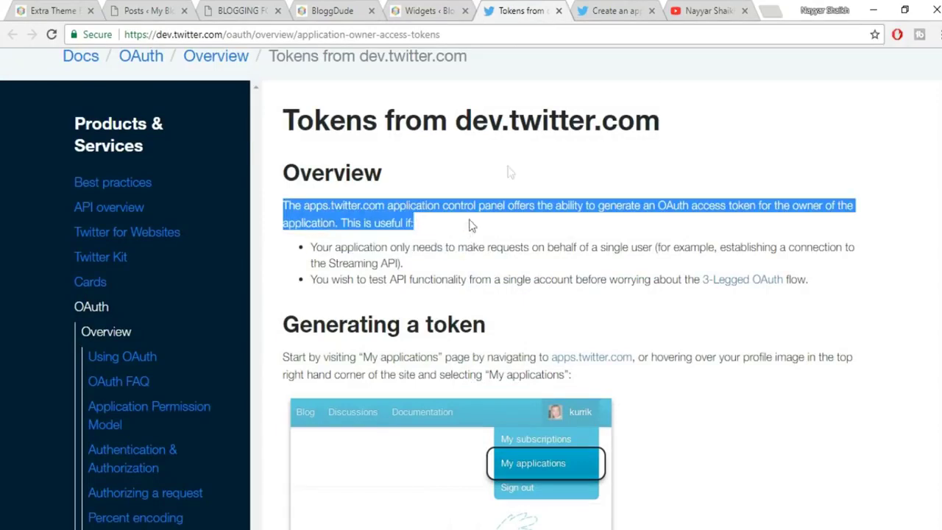
click(624, 7)
key(ctrl+v)
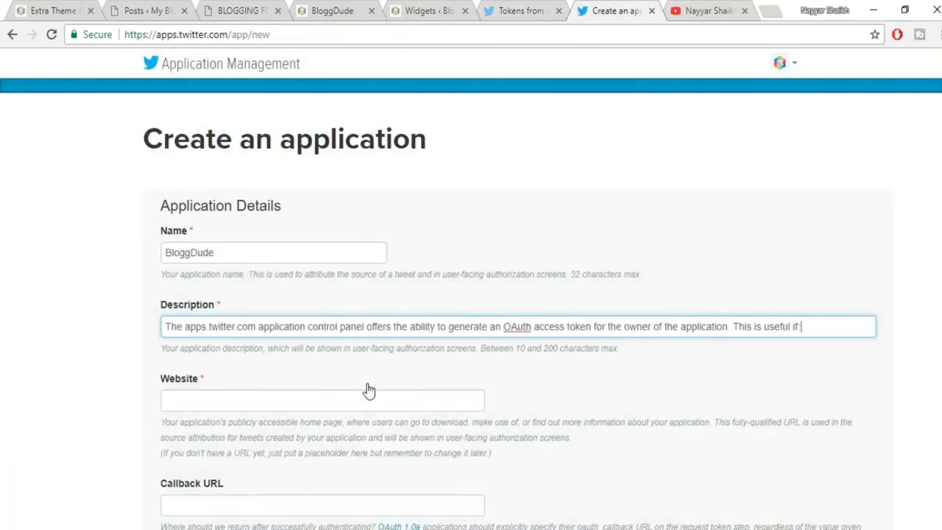
Set the app's Website field to the blog's copied web address.
scroll(423, 384, down, 1)
click(266, 253)
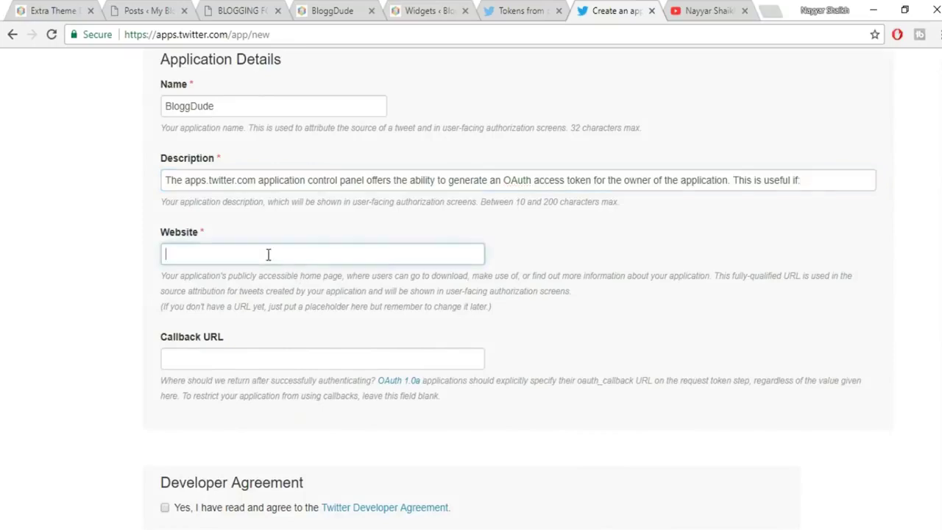
click(274, 275)
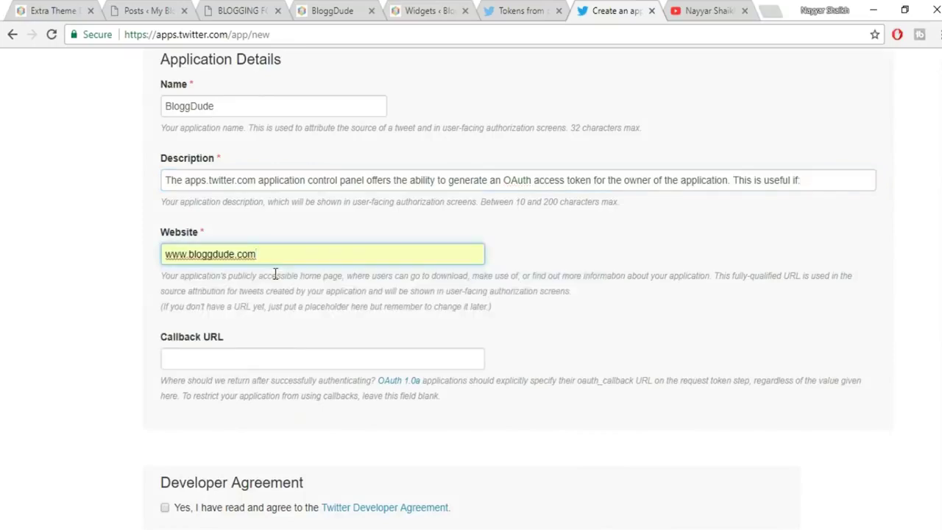
click(77, 7)
click(223, 37)
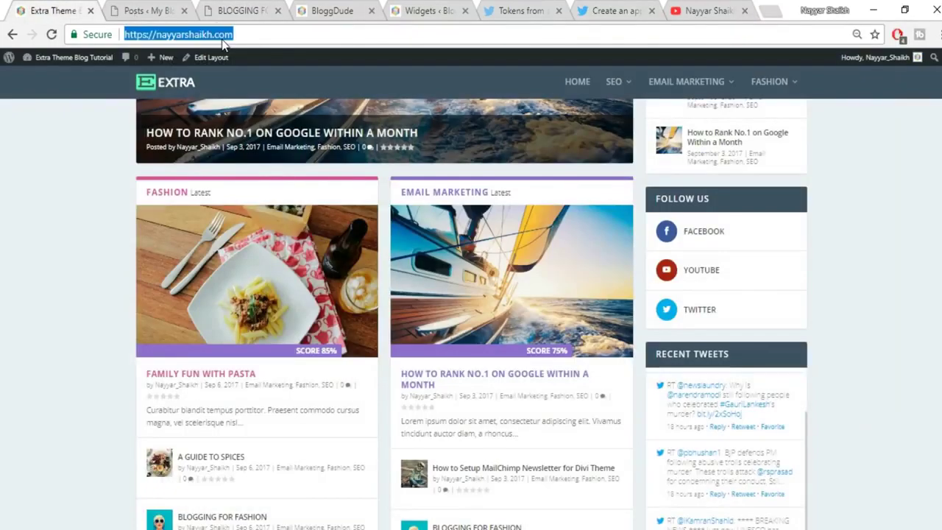
key(ctrl+c)
click(612, 10)
key(ctrl+a)
key(ctrl+v)
click(622, 303)
Accept the Developer Agreement and create the Twitter application.
scroll(622, 309, down, 2)
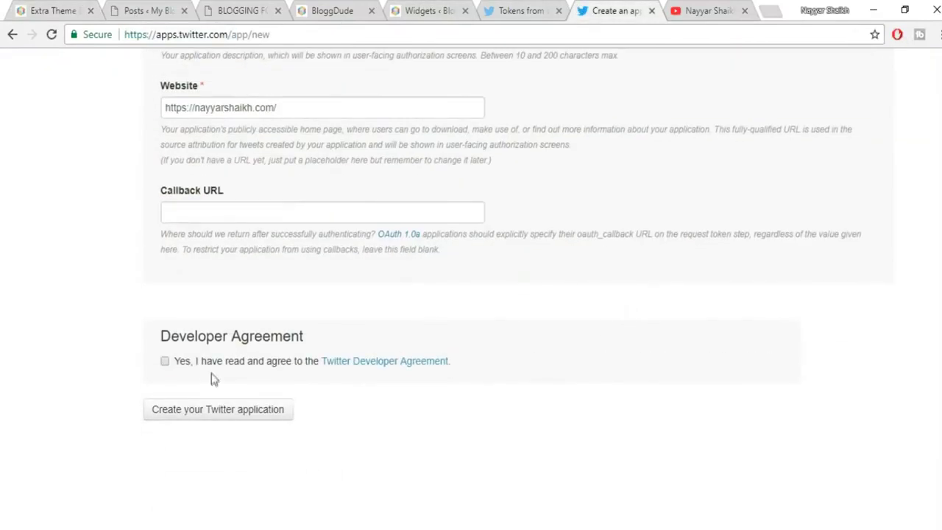
click(165, 362)
click(187, 414)
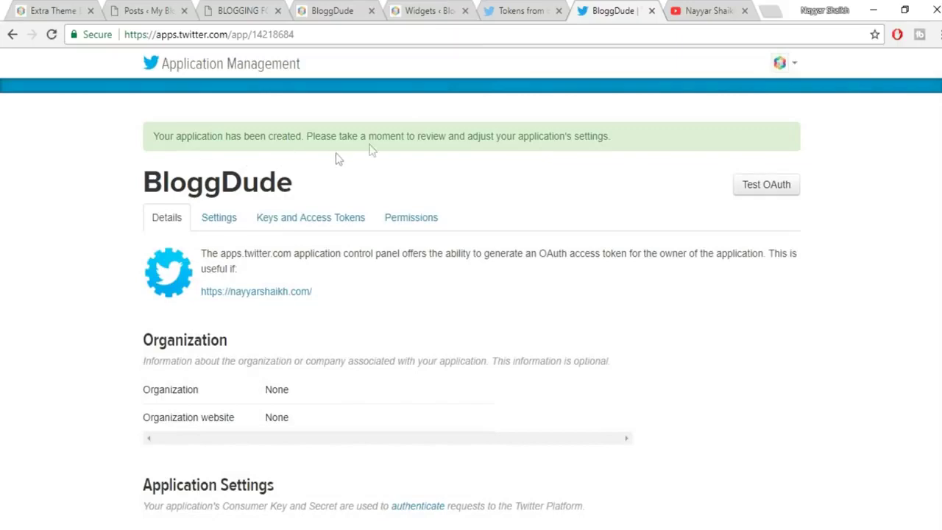
Regenerate the BloggDude app's consumer key and secret and confirm the prompt.
scroll(557, 264, down, 3)
scroll(557, 264, up, 3)
scroll(869, 239, down, 5)
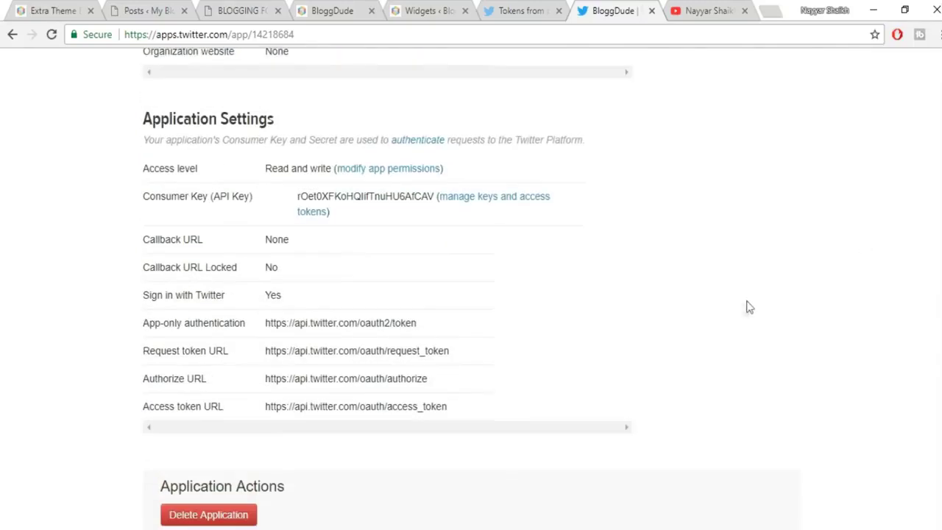
scroll(742, 316, down, 2)
scroll(742, 328, up, 6)
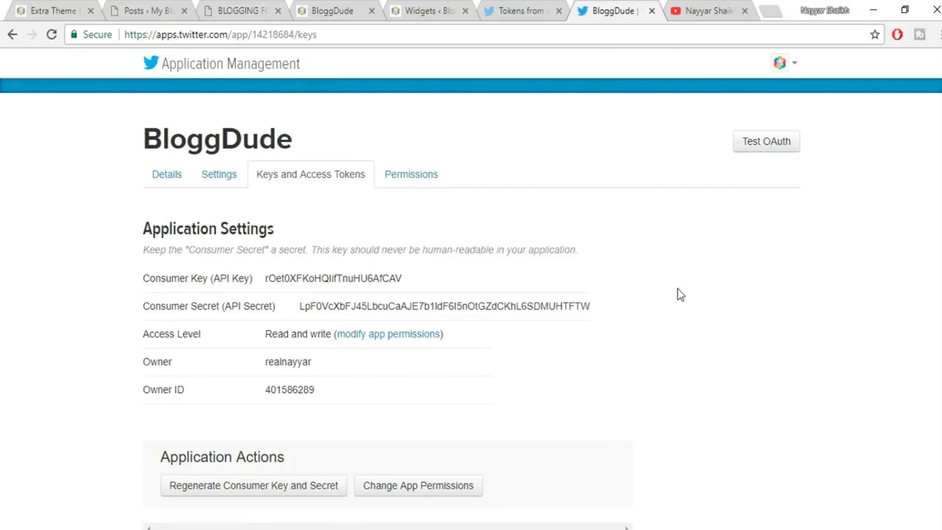
scroll(677, 294, down, 1)
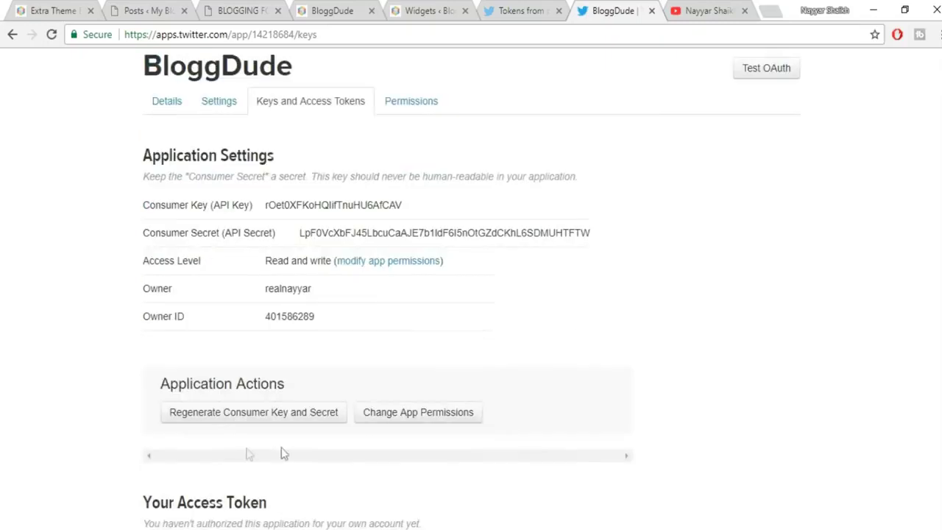
click(253, 419)
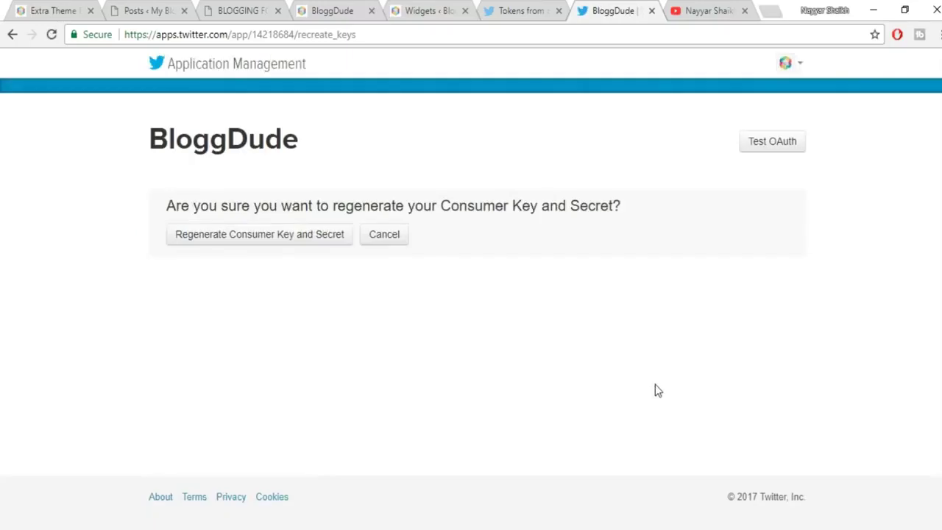
click(264, 245)
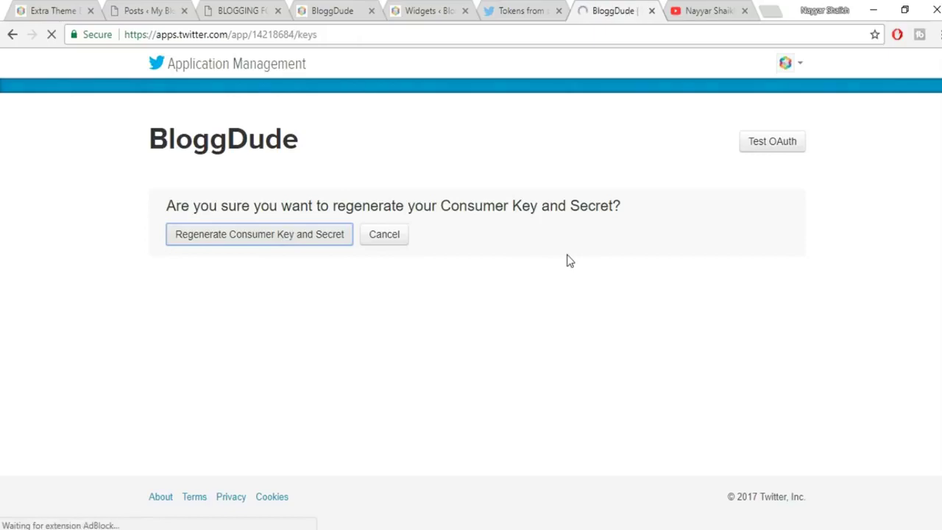
scroll(566, 262, down, 3)
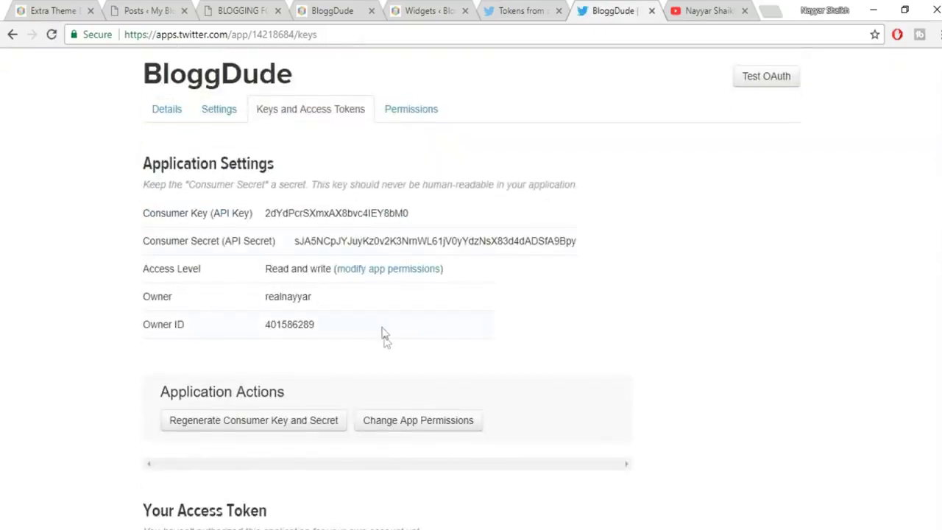
Place the Widgets tab beside the Twitter app and collapse Follow Us to expose Recent Tweets' credential fields.
click(514, 8)
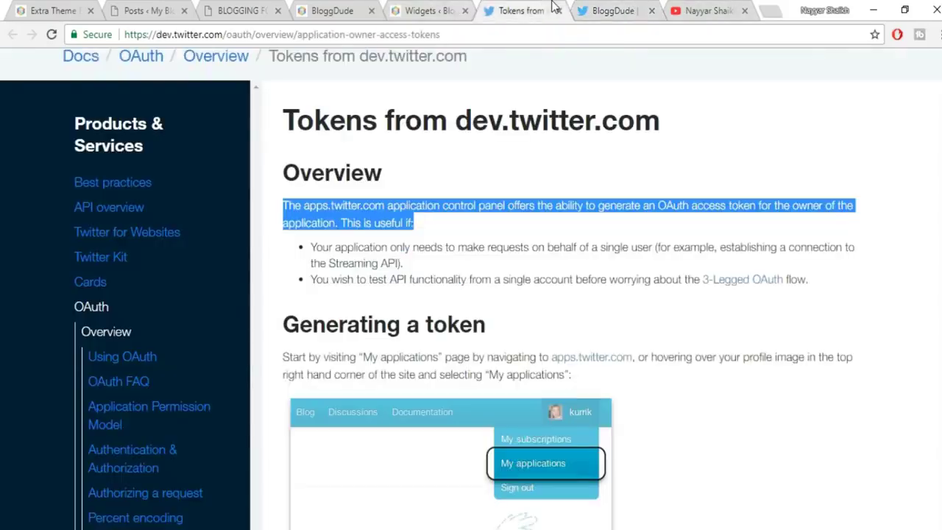
drag(430, 9, 507, 10)
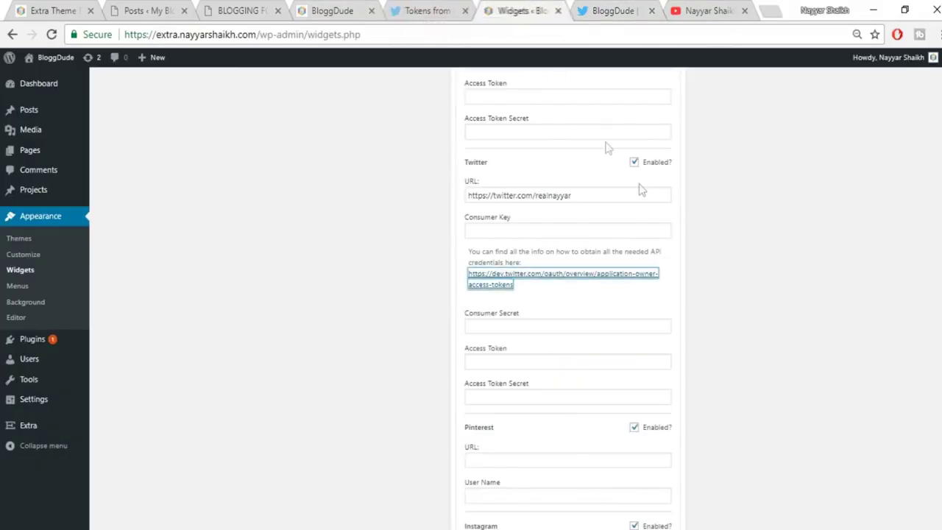
scroll(733, 303, up, 10)
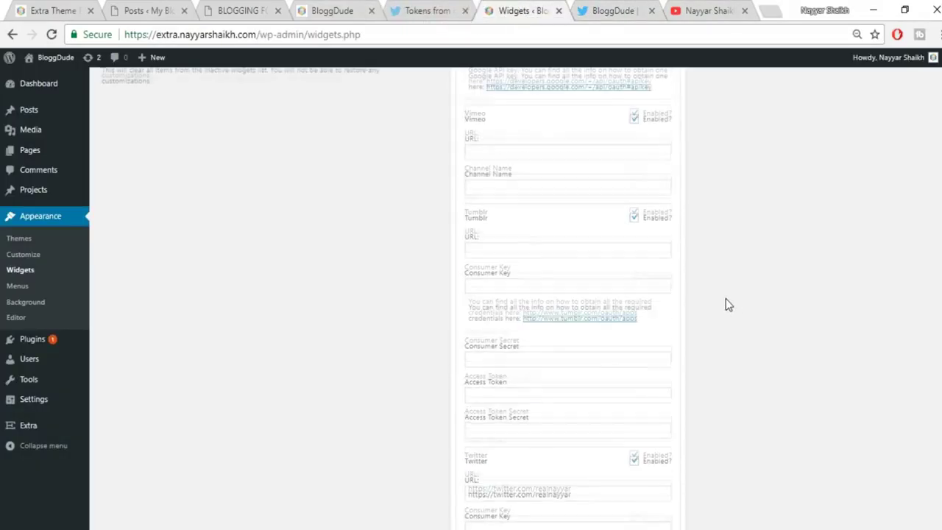
scroll(725, 303, up, 5)
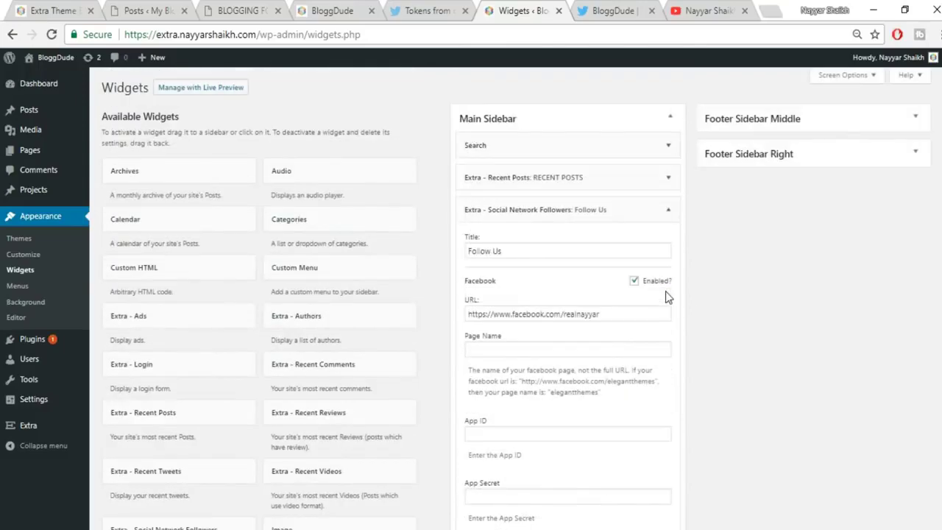
click(667, 210)
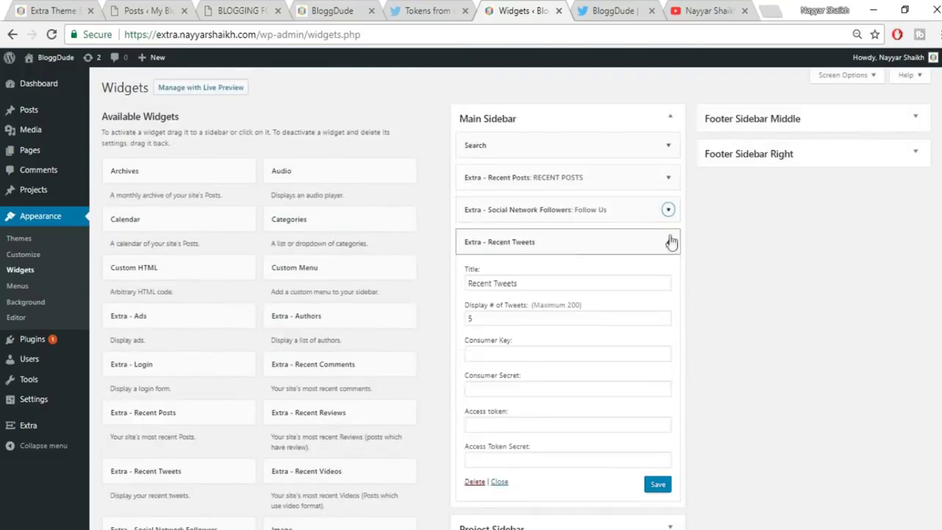
scroll(694, 287, down, 1)
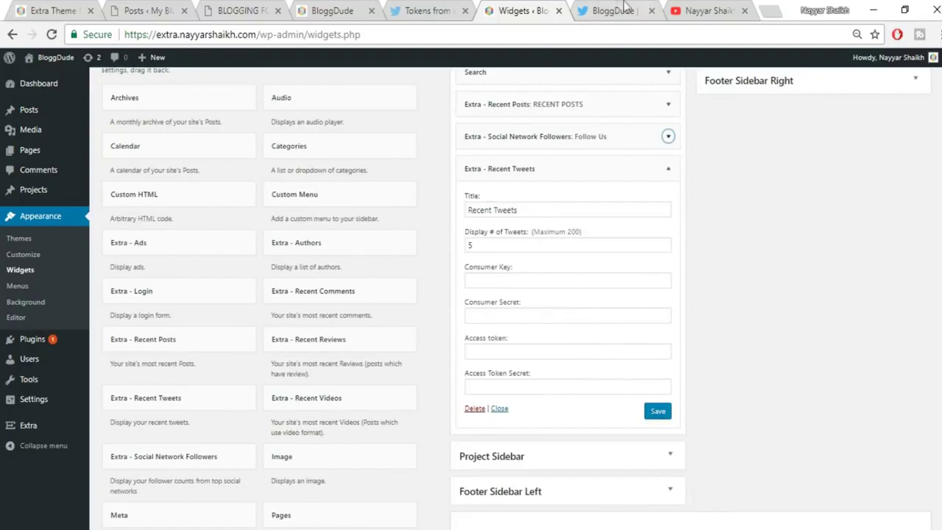
click(621, 9)
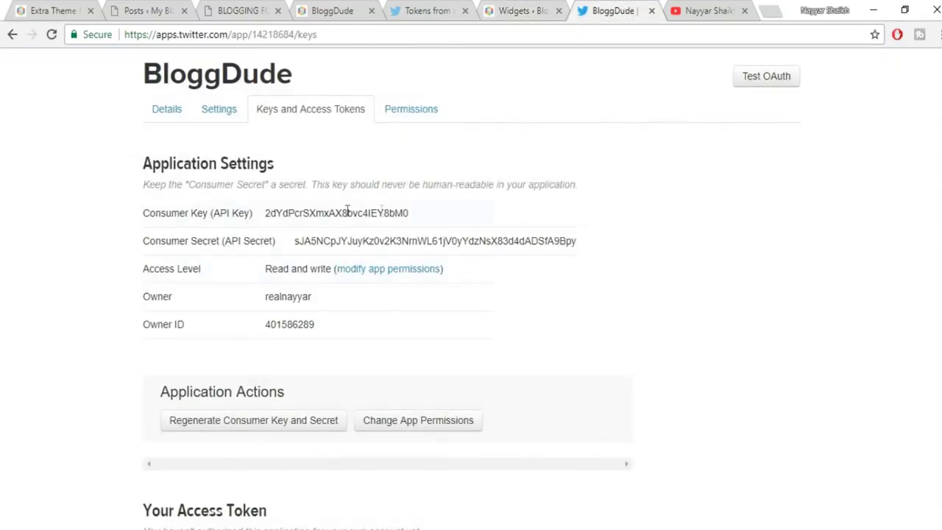
Copy the app's Consumer Key and Consumer Secret into the Recent Tweets widget.
drag(414, 215, 266, 213)
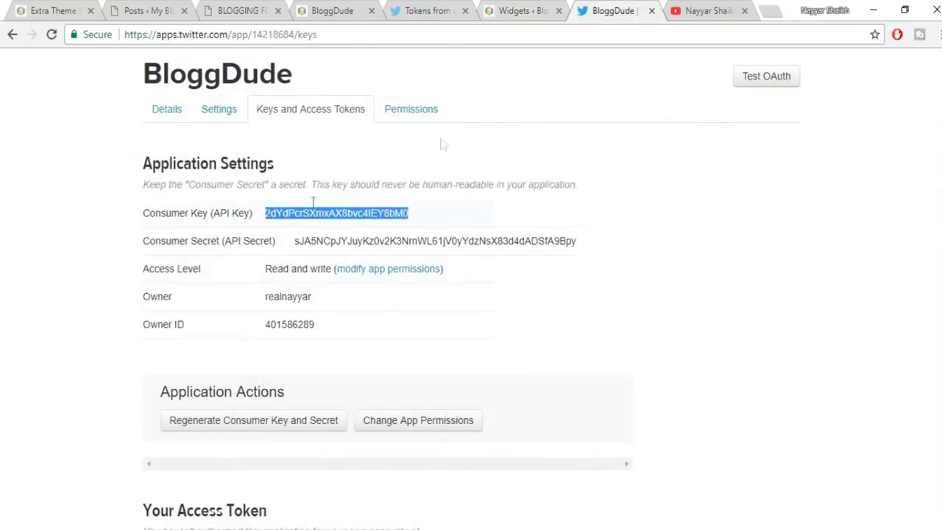
click(506, 10)
click(542, 279)
key(ctrl+v)
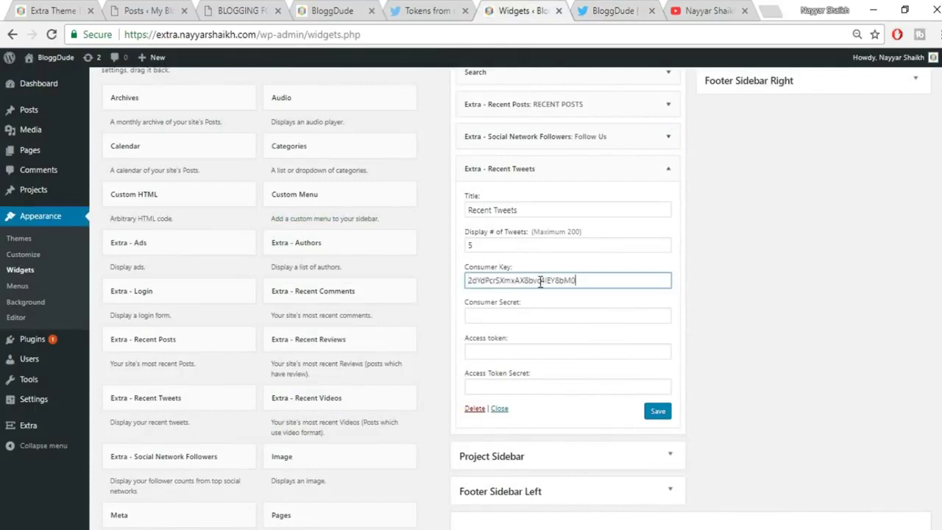
click(597, 11)
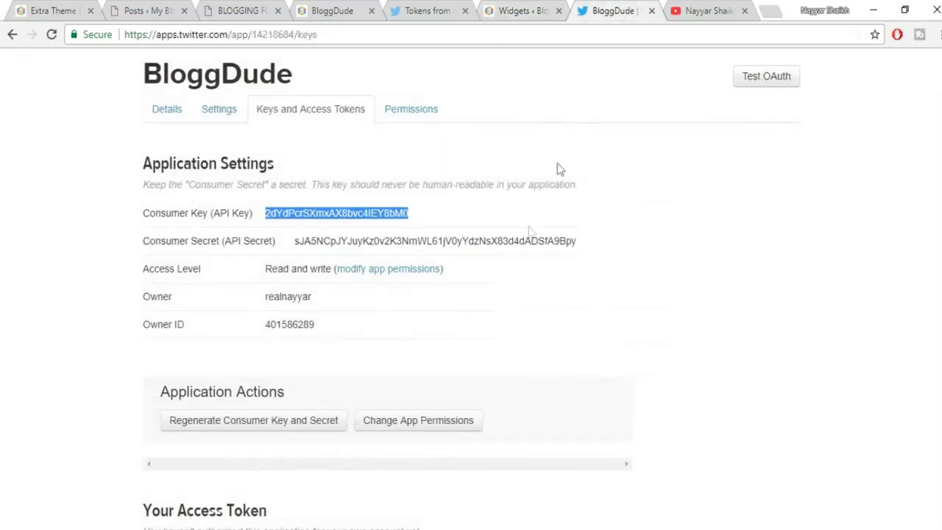
drag(591, 242, 294, 245)
key(ctrl+c)
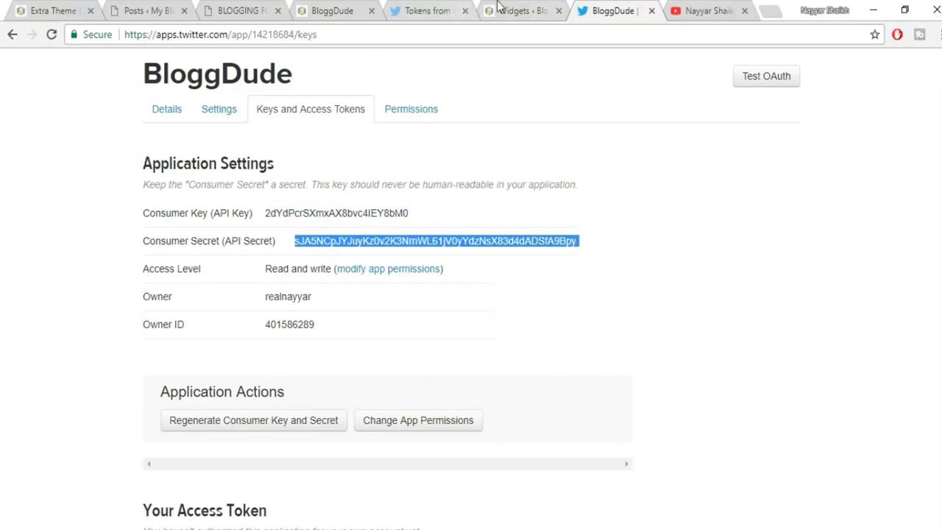
click(497, 5)
click(540, 317)
key(ctrl+v)
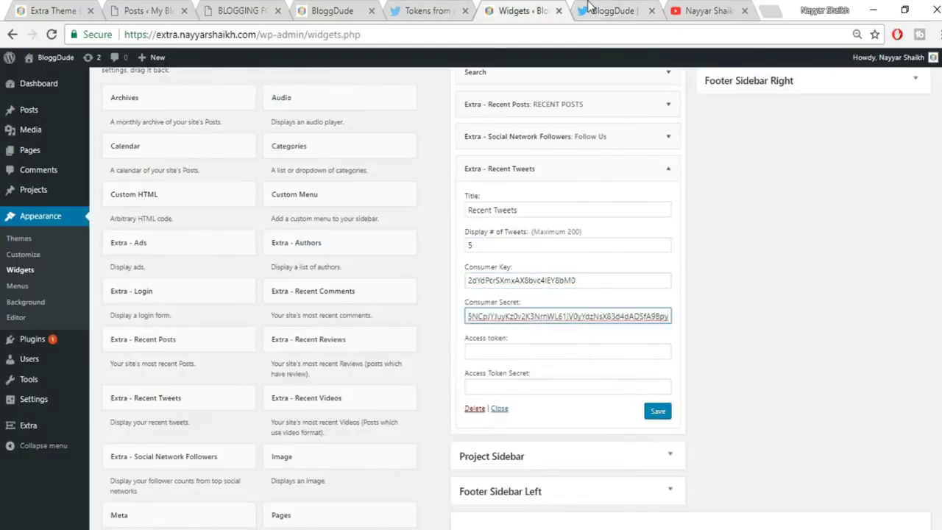
Generate an access token for the BloggDude app.
click(589, 8)
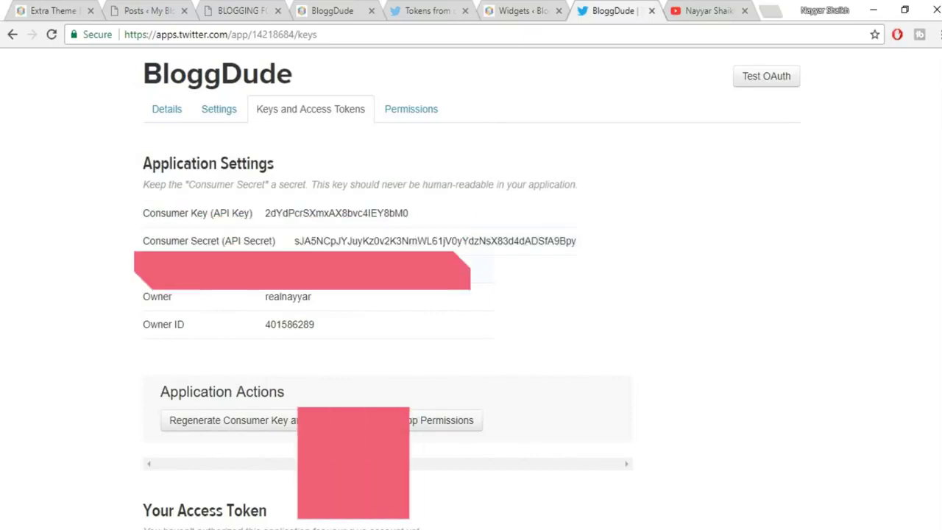
scroll(343, 353, down, 3)
scroll(341, 379, down, 1)
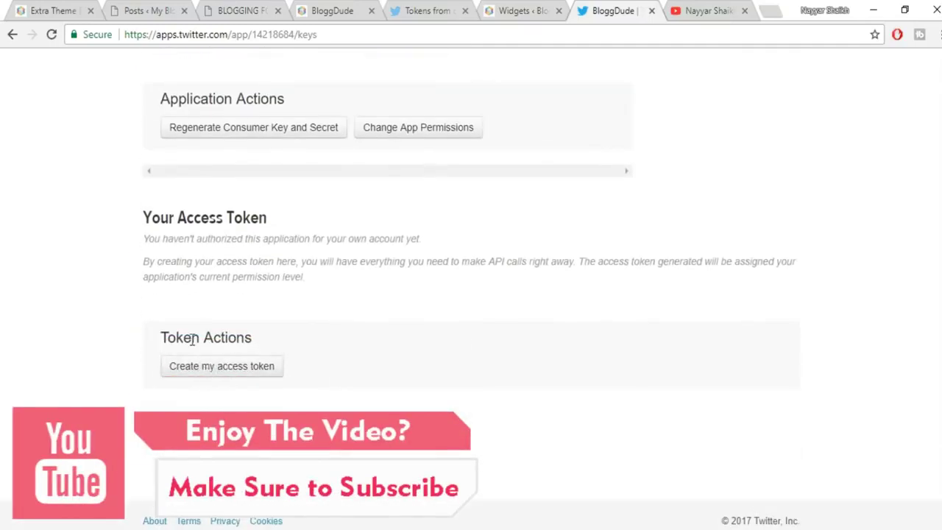
click(214, 369)
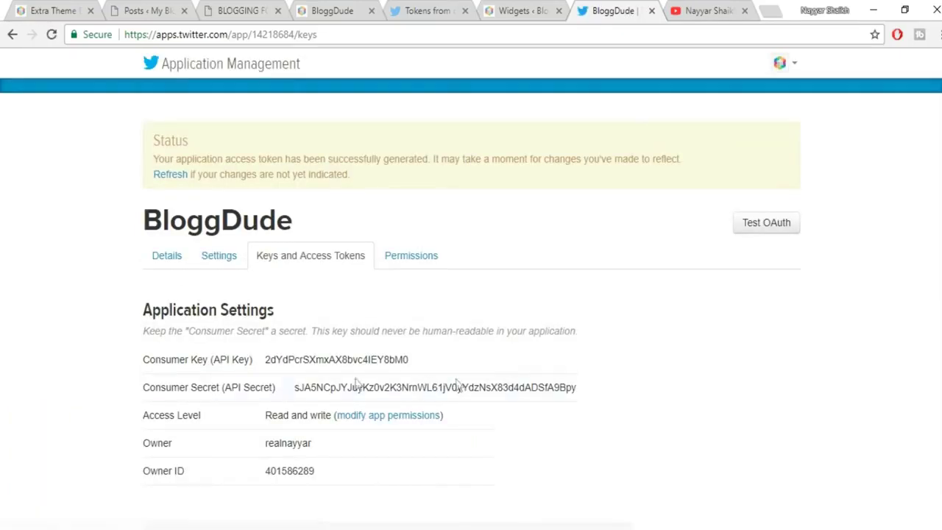
Paste the Access Token and Access Token Secret into Recent Tweets and save it.
scroll(341, 383, down, 5)
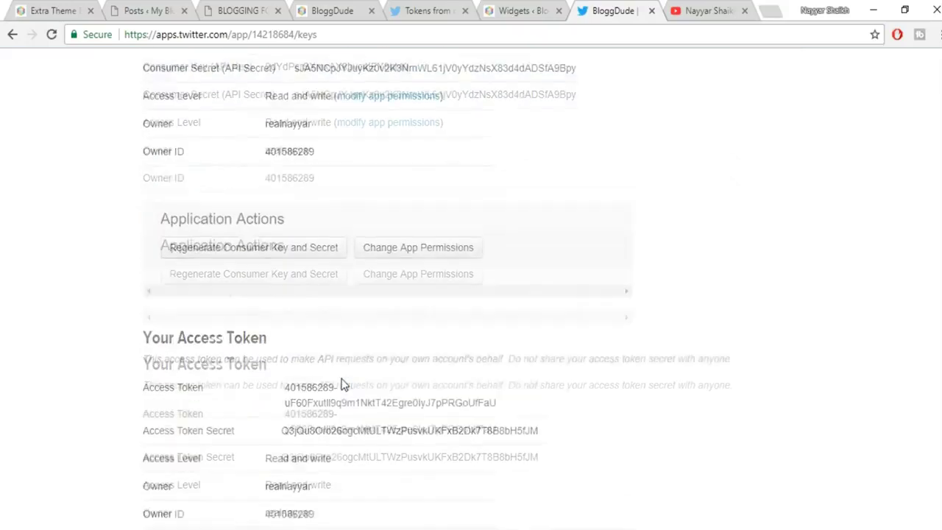
drag(285, 344, 510, 358)
key(ctrl+c)
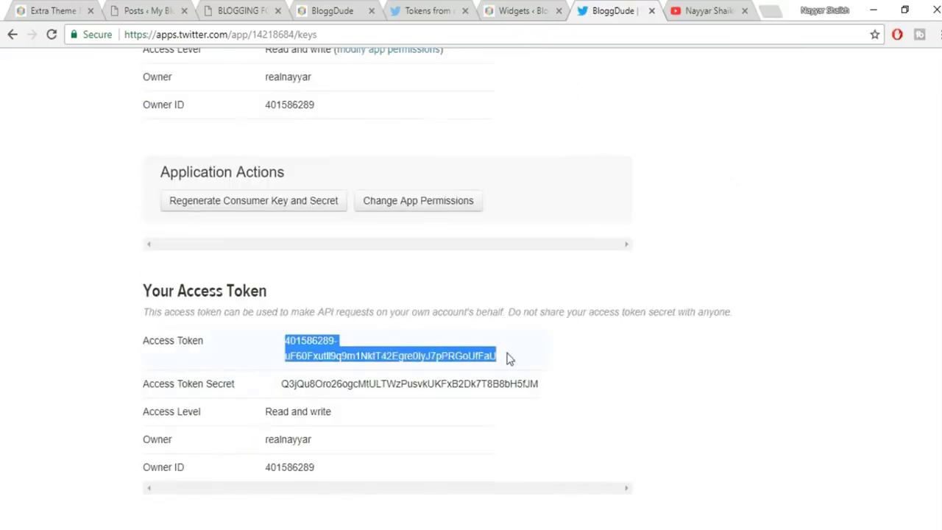
click(539, 13)
click(537, 353)
key(ctrl+v)
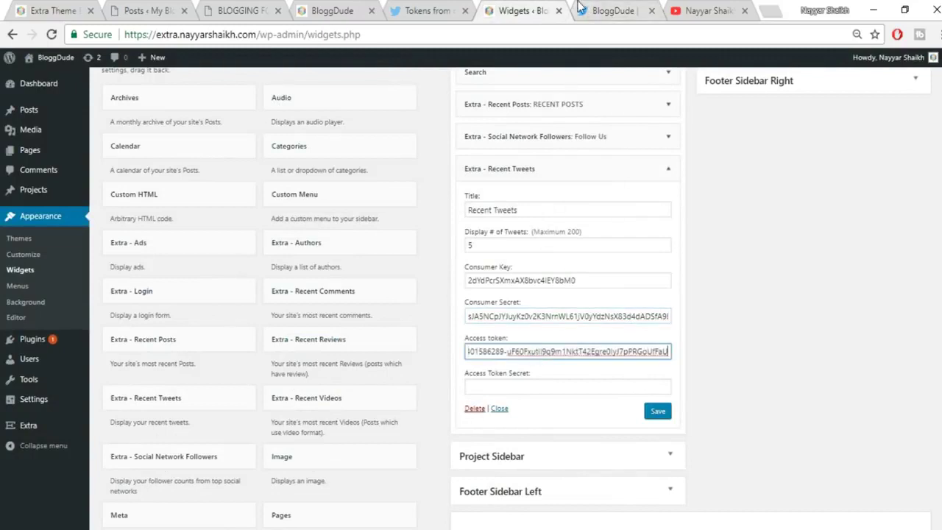
click(581, 10)
drag(283, 383, 559, 392)
key(ctrl+c)
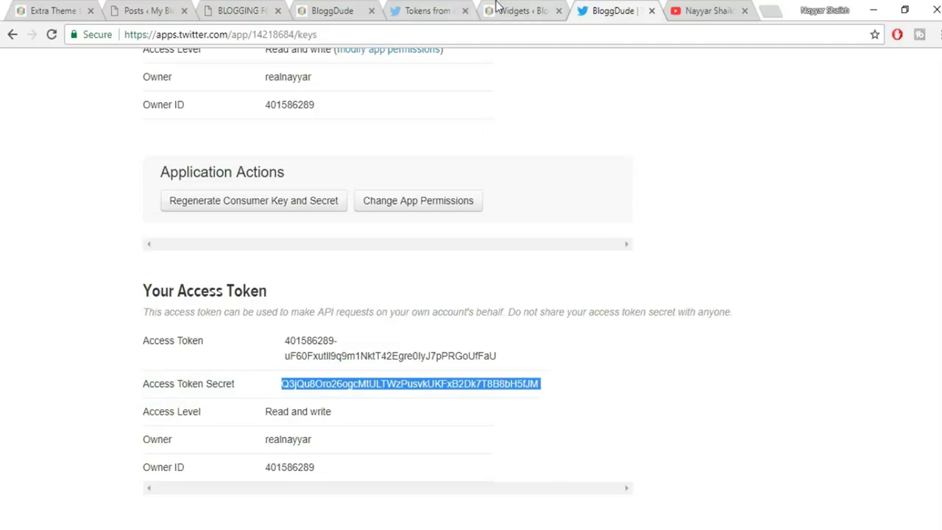
click(500, 10)
click(501, 382)
key(ctrl+v)
click(665, 415)
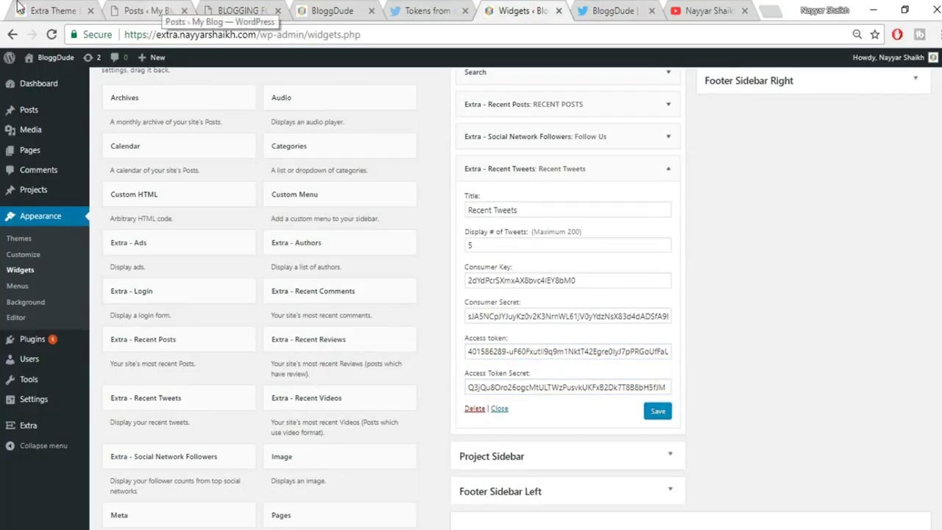
Check the blog's front page, then close the BloggDude app and Twitter profile tabs.
click(53, 10)
scroll(868, 353, down, 5)
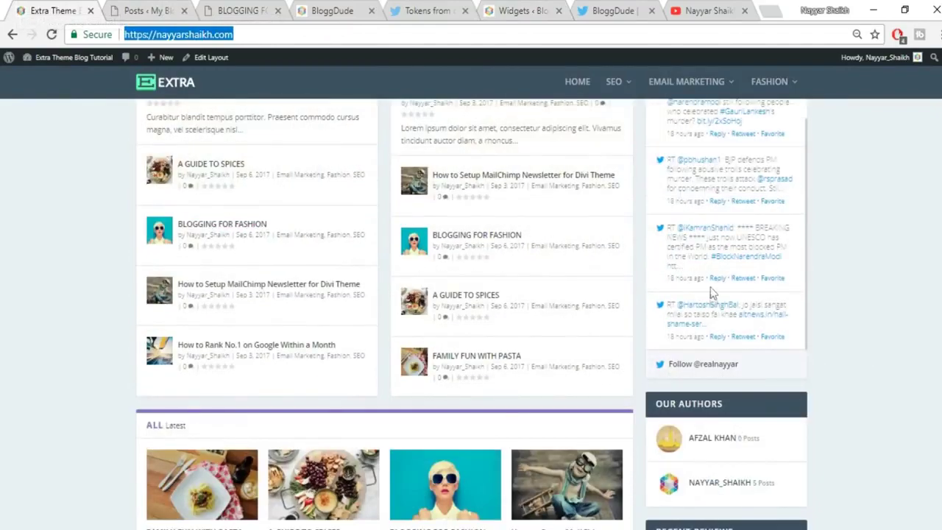
scroll(887, 400, down, 1)
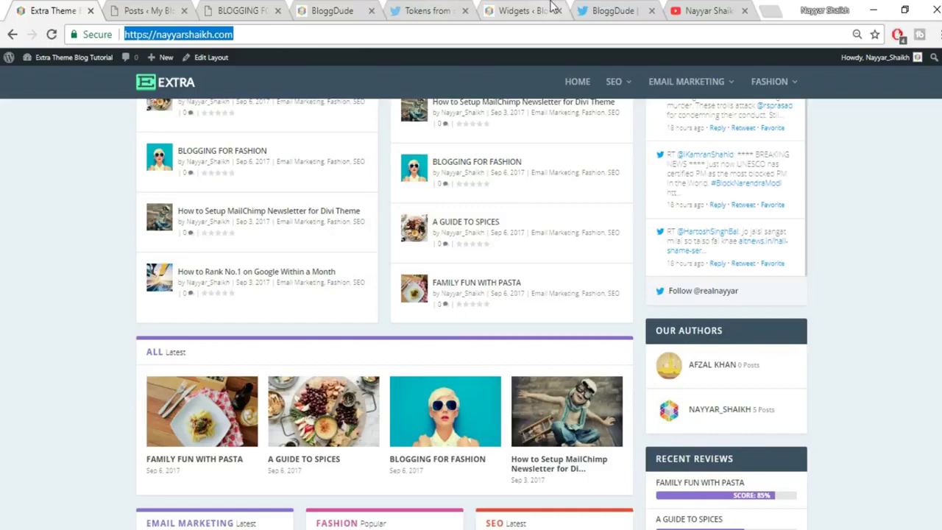
click(515, 10)
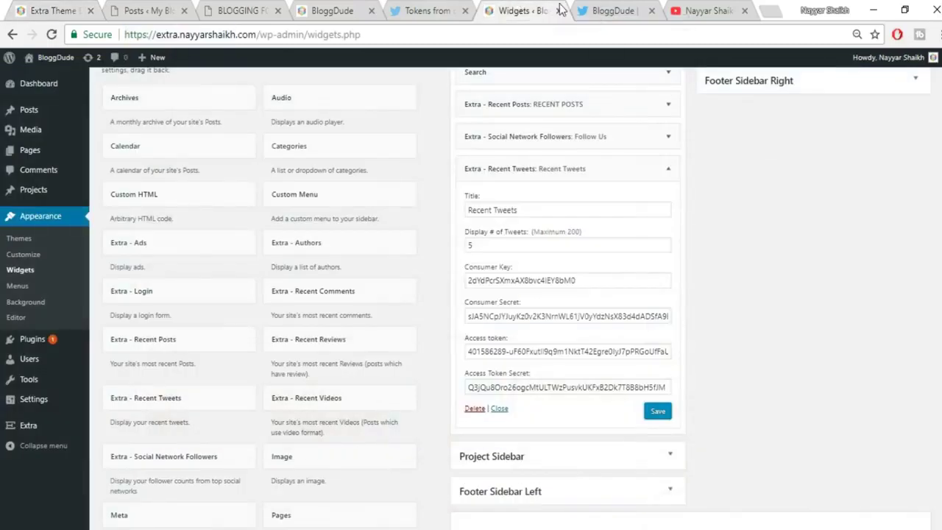
click(651, 10)
click(652, 11)
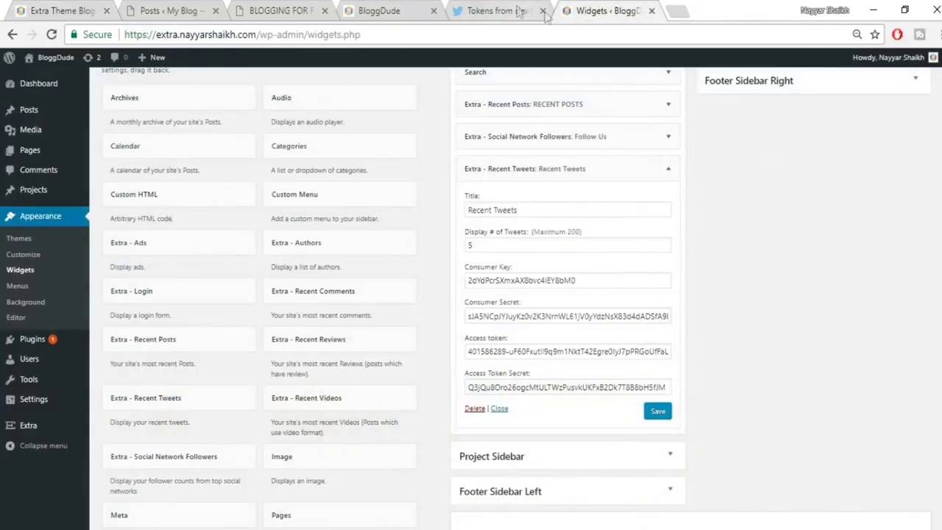
Close the Twitter tokens tab and collapse the Recent Tweets widget settings.
click(546, 11)
scroll(654, 243, up, 1)
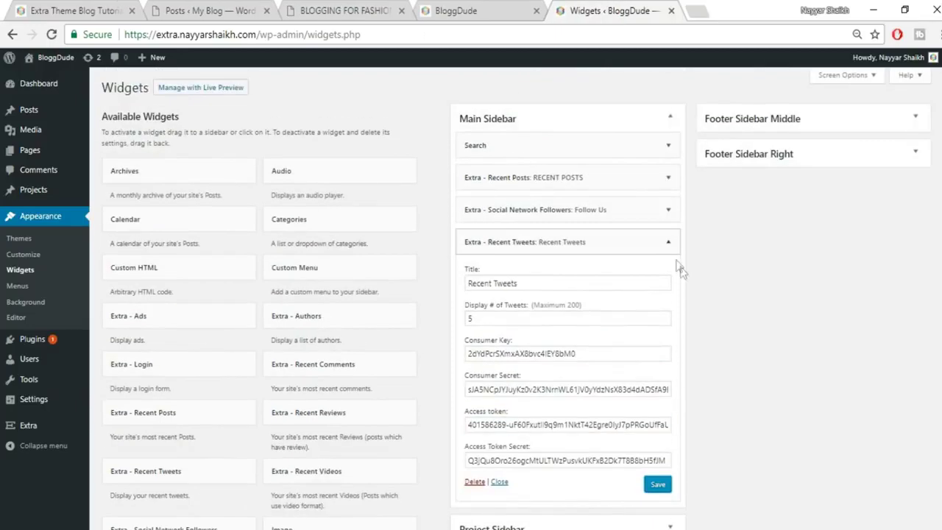
click(668, 241)
scroll(224, 338, down, 2)
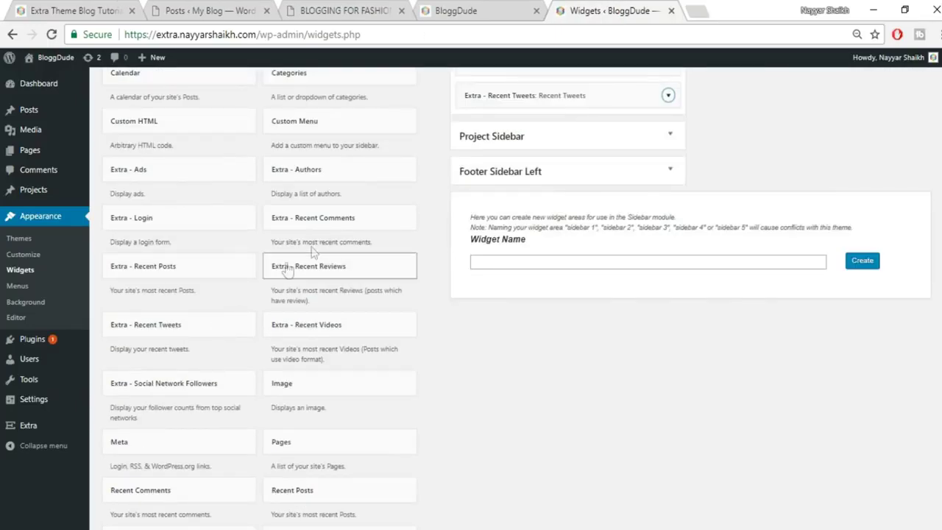
Add the Extra - Authors widget to the Main Sidebar and save it titled Our Authors.
click(340, 179)
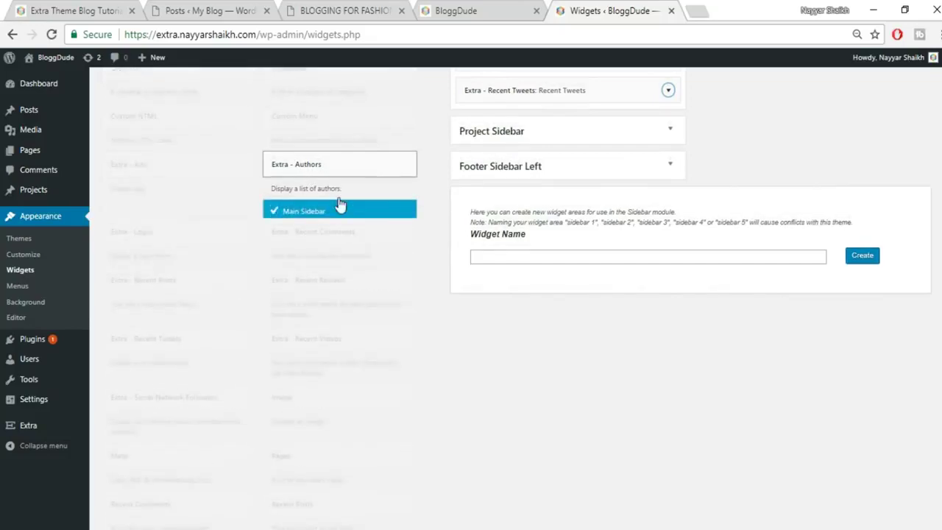
click(357, 259)
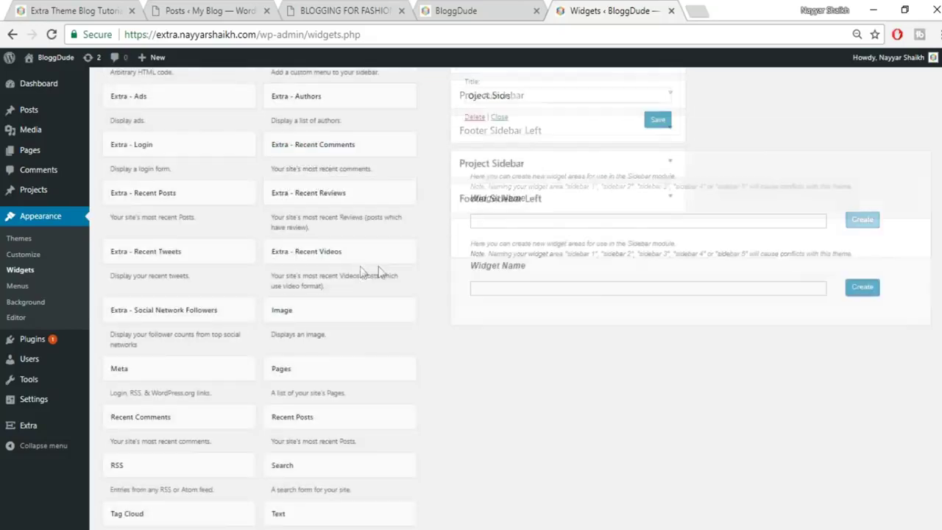
scroll(630, 275, up, 2)
click(657, 266)
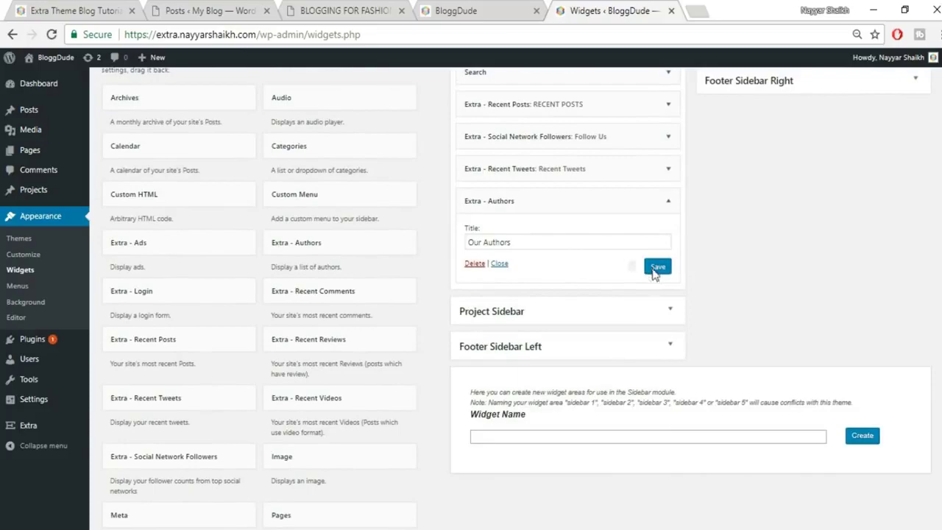
Check the authors on the live site, then collapse the Our Authors widget settings.
right_click(6, 7)
click(74, 10)
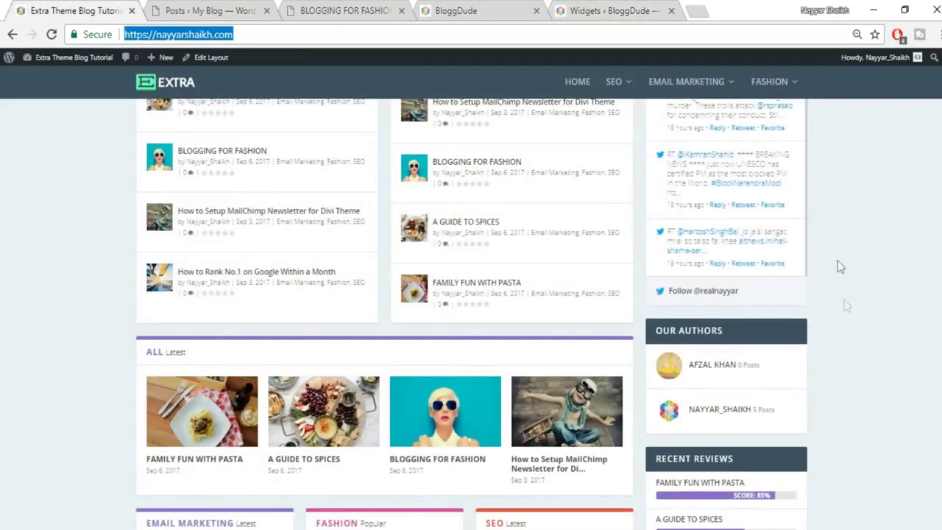
scroll(847, 323, down, 3)
click(608, 8)
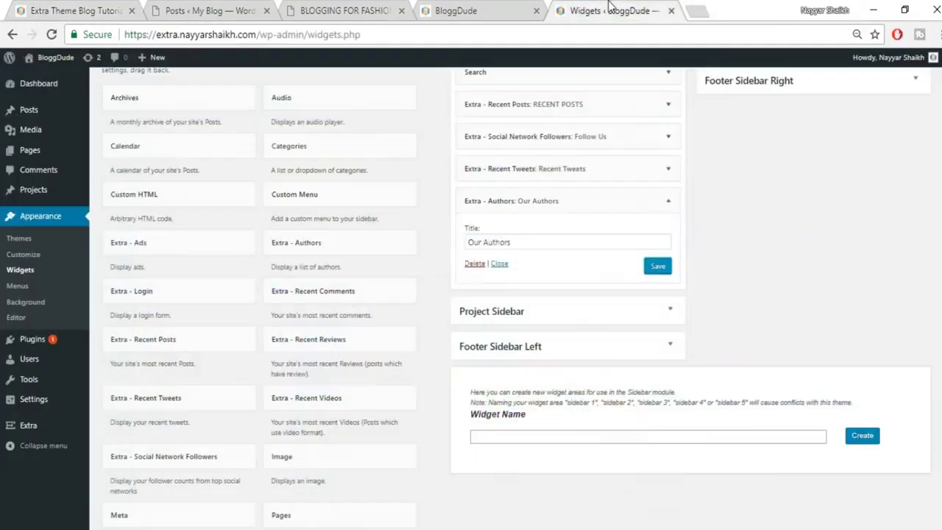
click(667, 200)
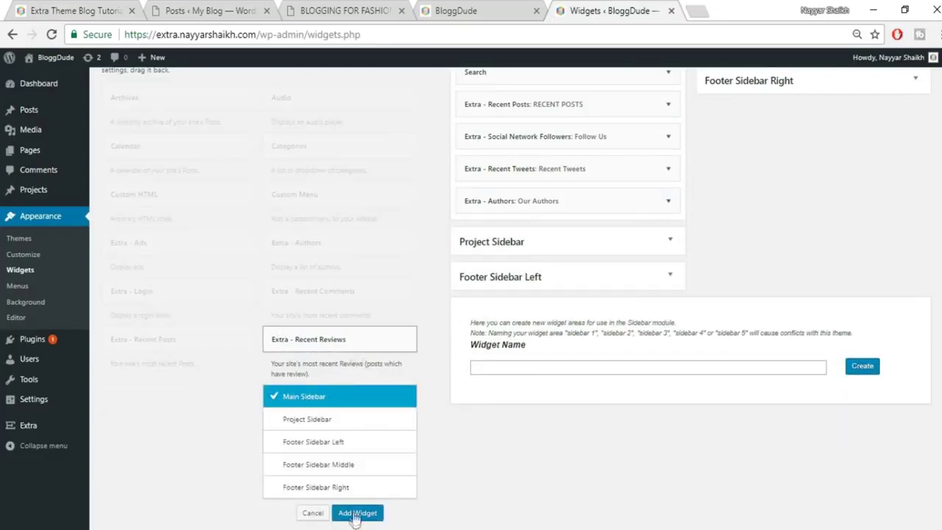
Add Extra - Recent Reviews to the Main Sidebar titled RECENT REVIEWS and save it.
click(353, 512)
click(564, 267)
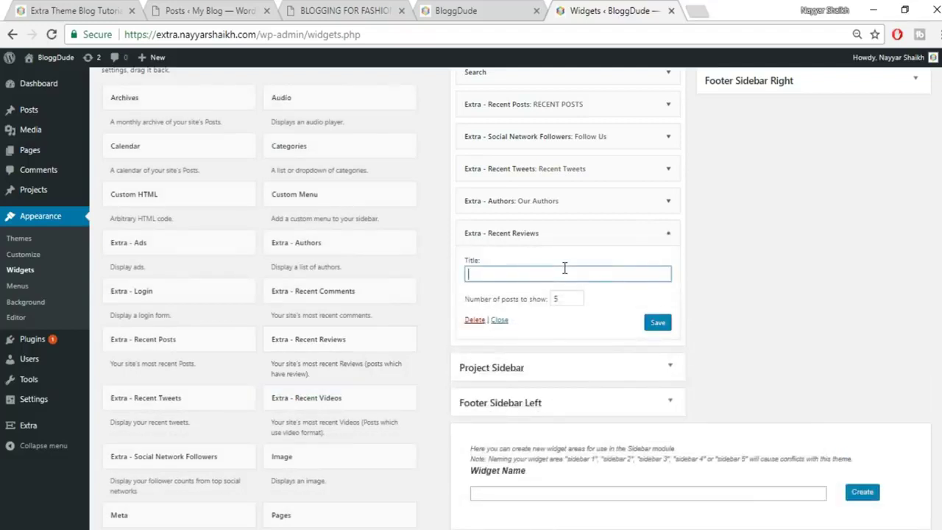
key(Tab)
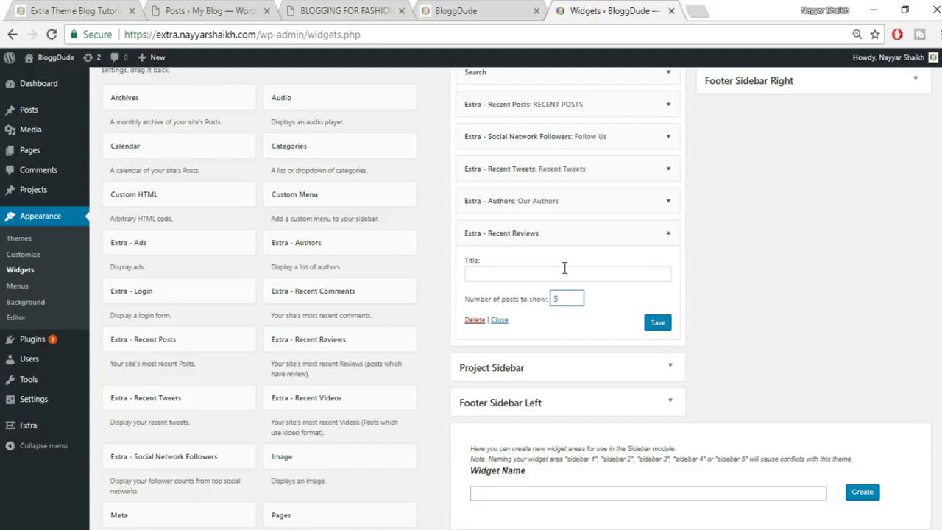
click(565, 270)
text(RECENT RE)
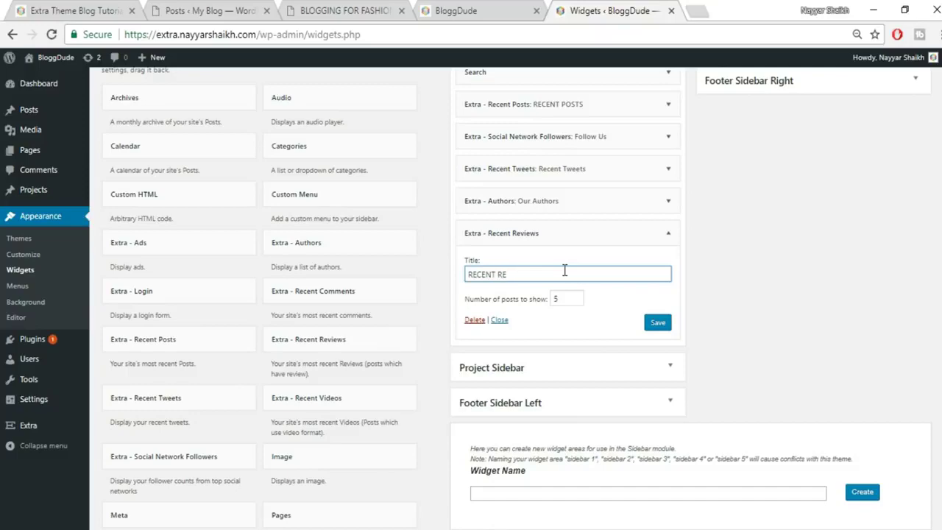
text(VIEWS)
click(657, 322)
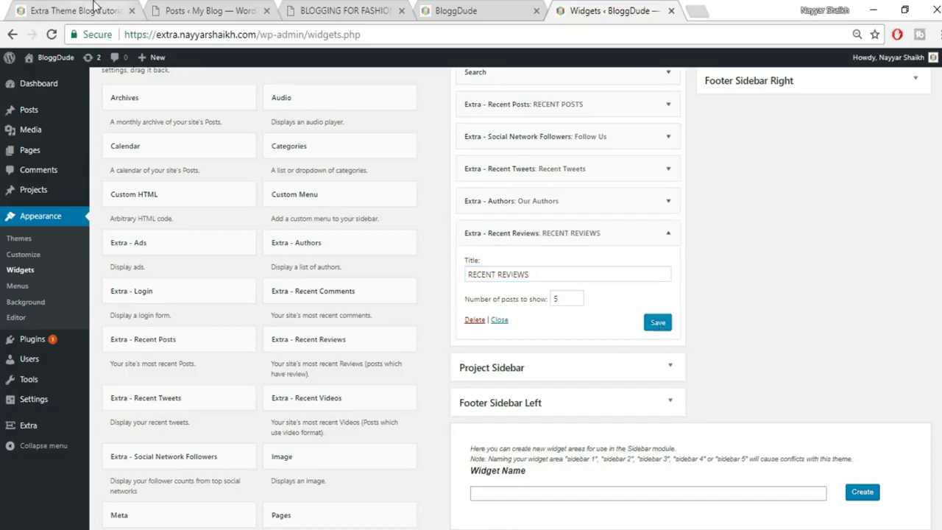
Preview the live site, then return to the widgets admin page.
click(74, 10)
scroll(725, 358, down, 3)
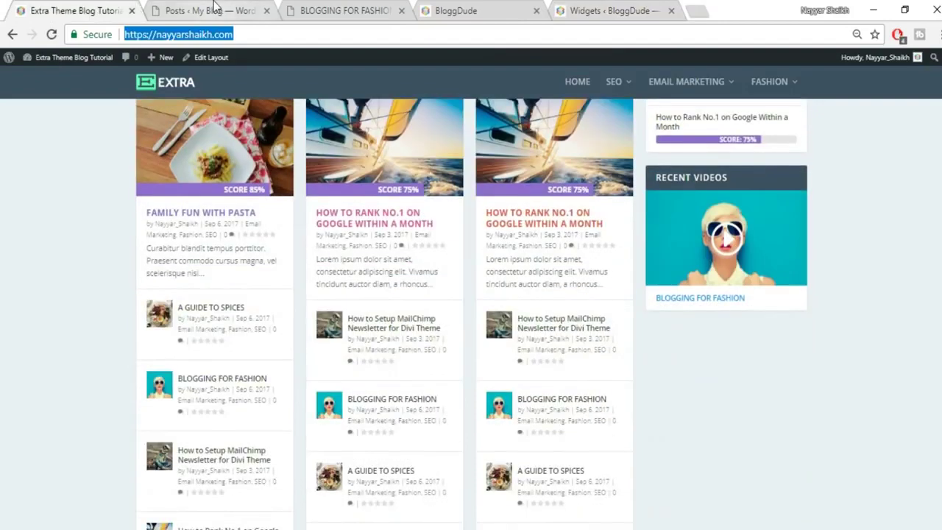
click(217, 10)
click(622, 10)
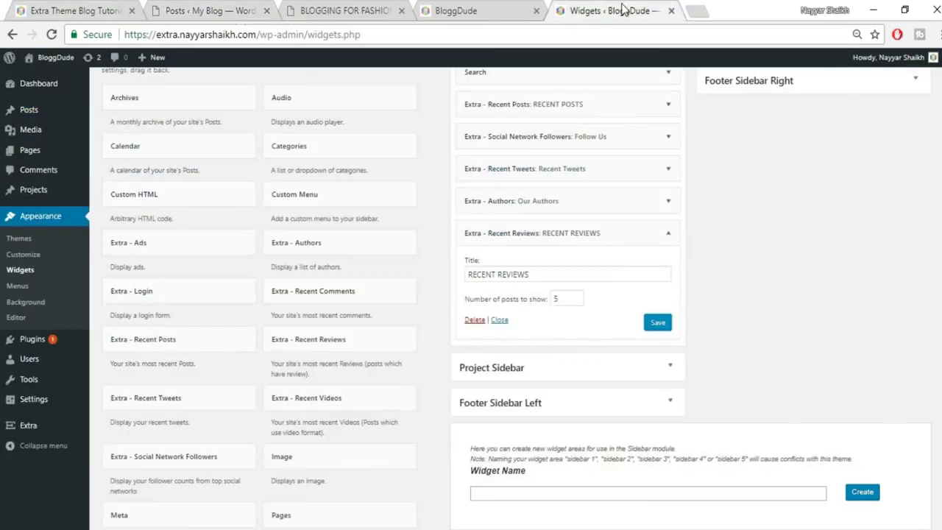
Add Extra - Recent Videos to the Main Sidebar titled RECENT VIDEO showing 1 video, and save it.
click(390, 394)
scroll(394, 441, down, 2)
click(367, 425)
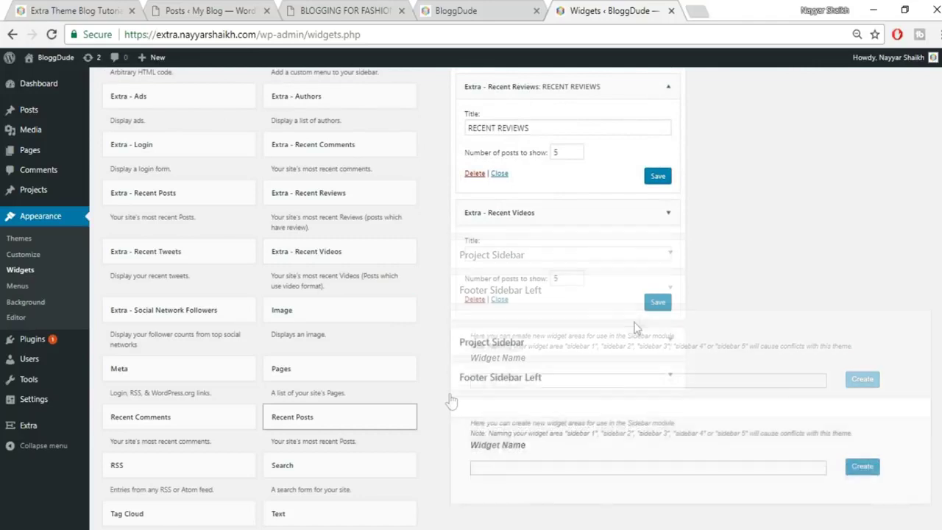
double_click(570, 277)
text(1)
click(535, 255)
text(R)
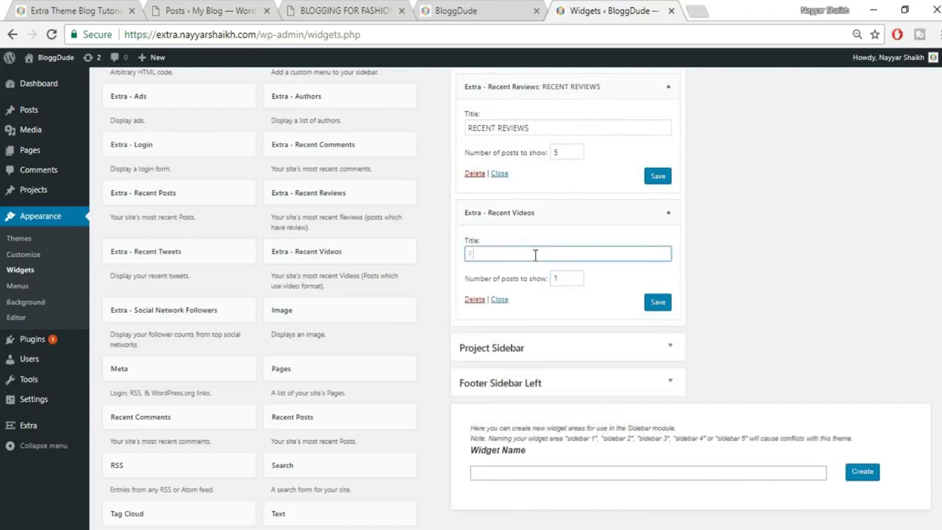
text(ECENT VID)
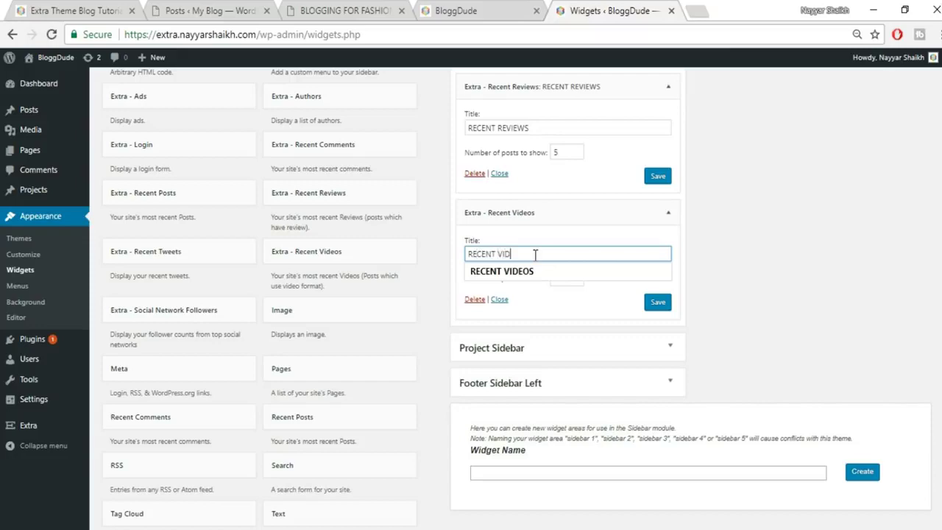
text(EO)
click(658, 302)
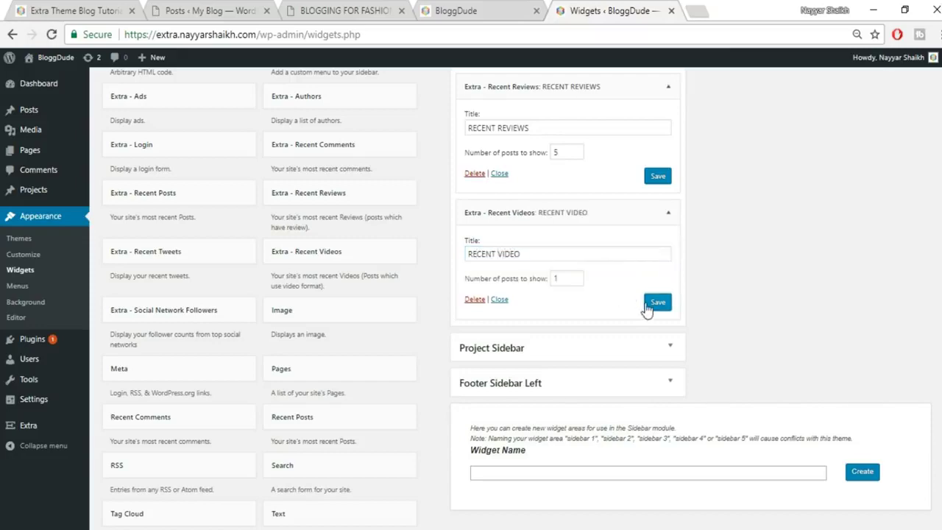
click(508, 11)
click(511, 34)
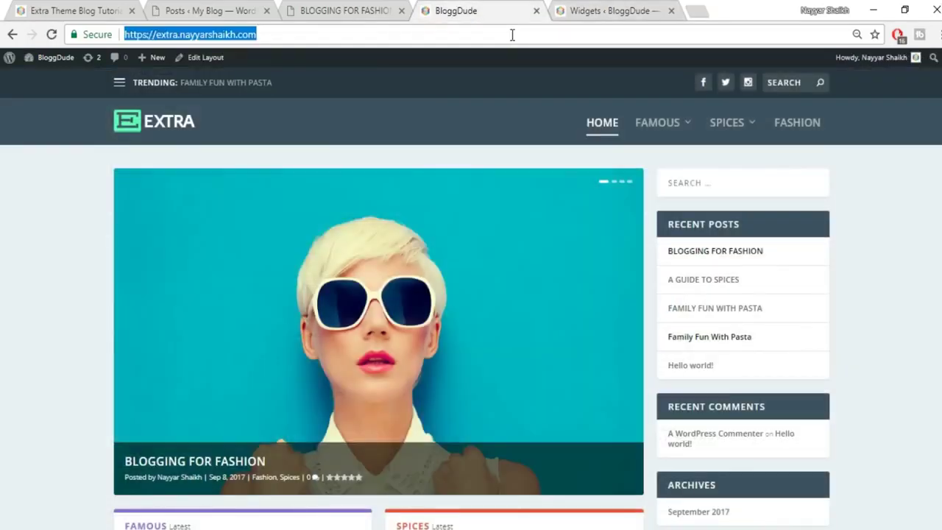
Reload the BloggDude homepage and scroll through its sidebar to check the new widgets.
key(Return)
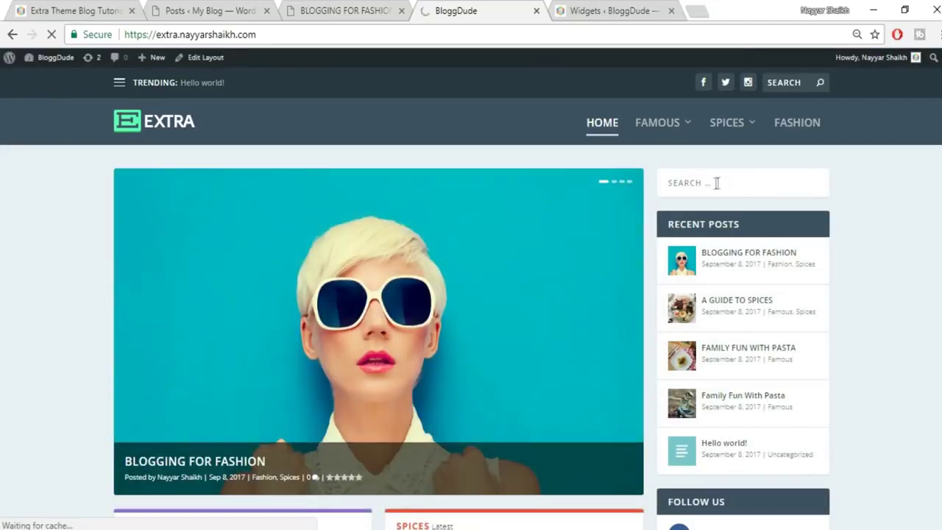
scroll(770, 353, down, 2)
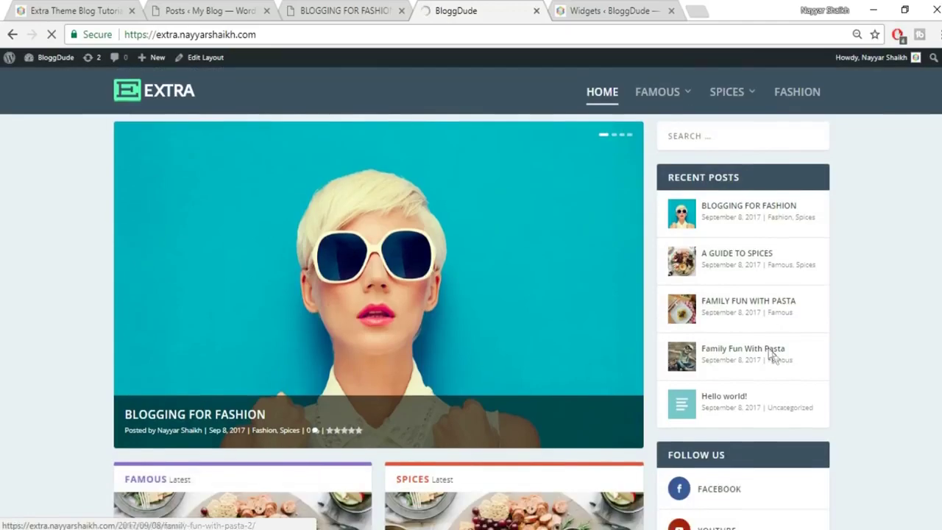
scroll(778, 361, down, 3)
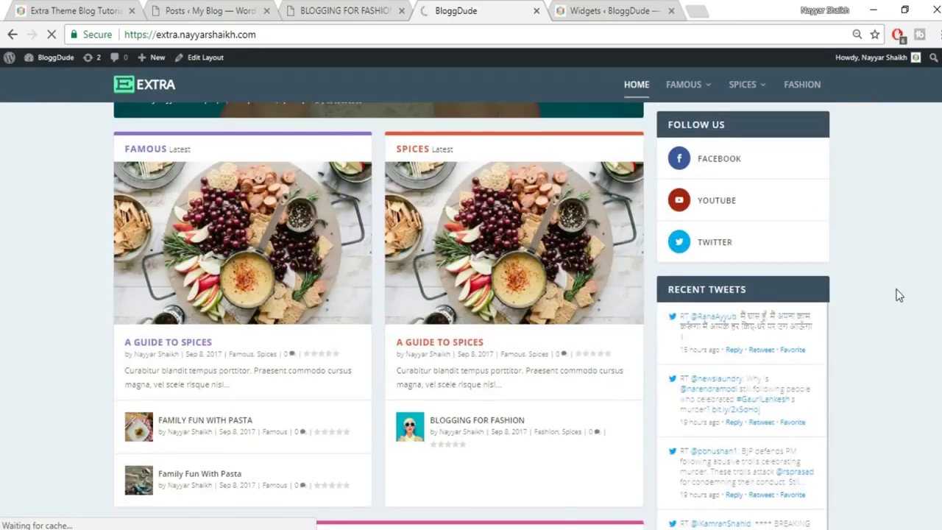
scroll(882, 290, down, 2)
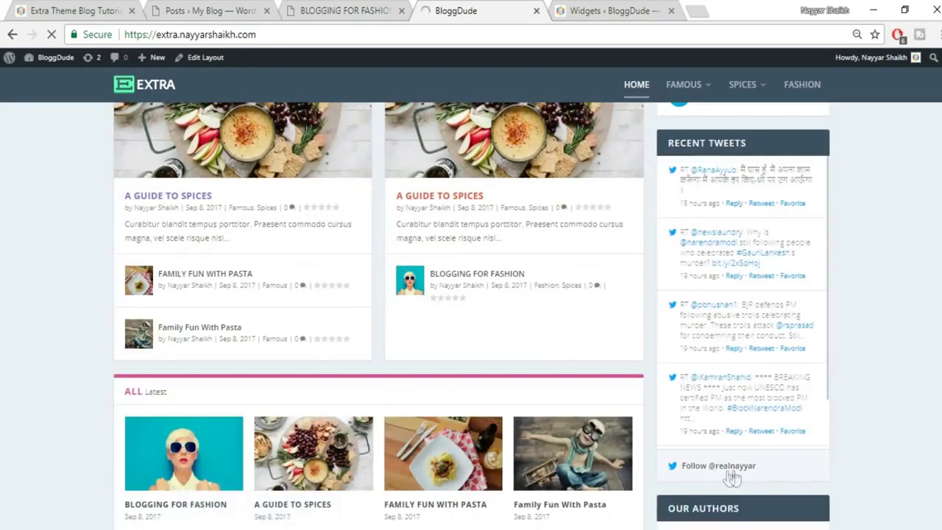
scroll(743, 346, down, 1)
scroll(926, 351, down, 3)
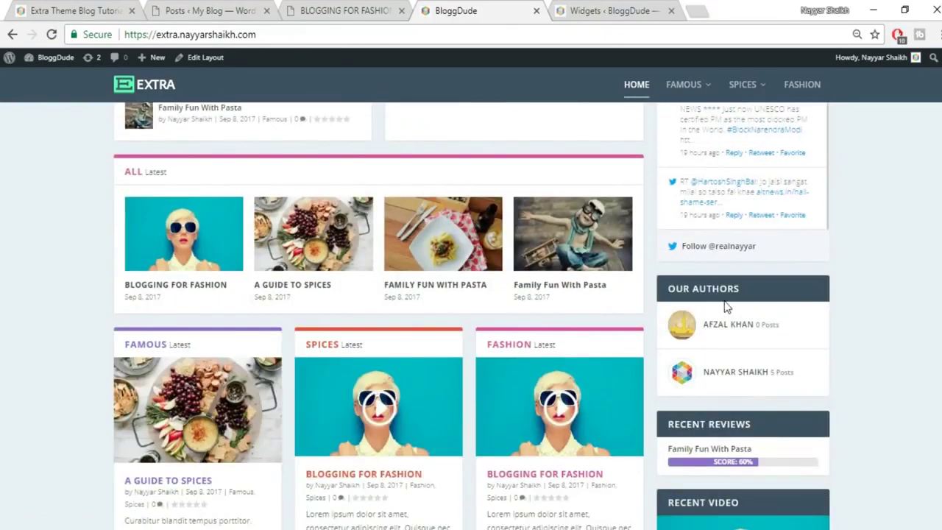
scroll(780, 374, down, 2)
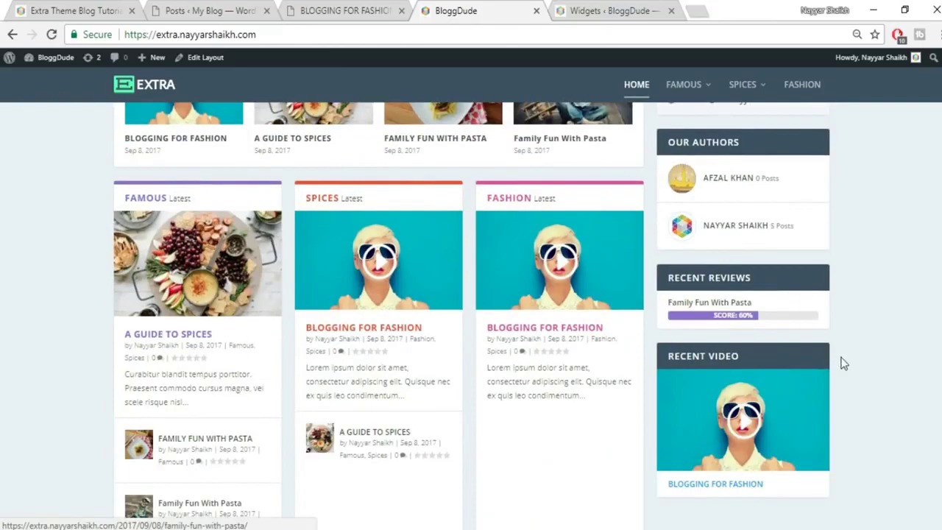
scroll(789, 373, down, 1)
scroll(789, 373, up, 7)
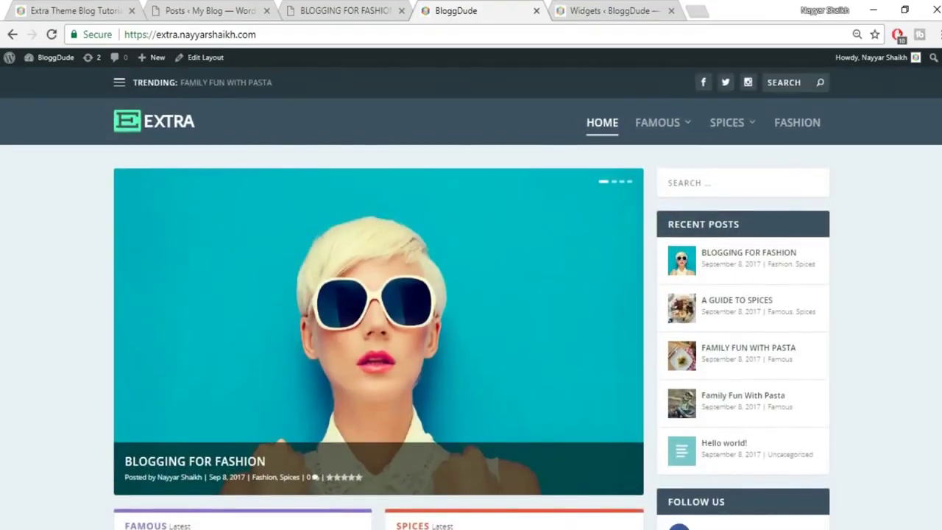
scroll(789, 373, down, 15)
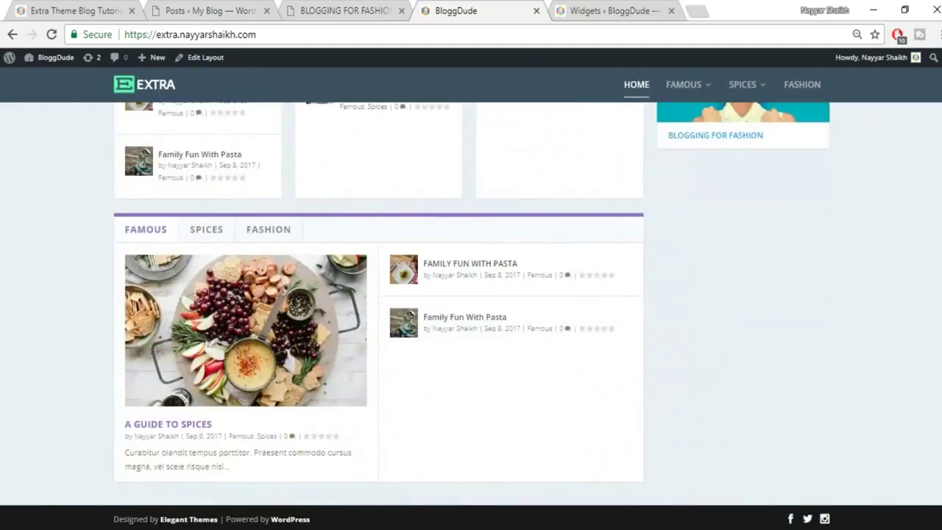
scroll(790, 373, up, 15)
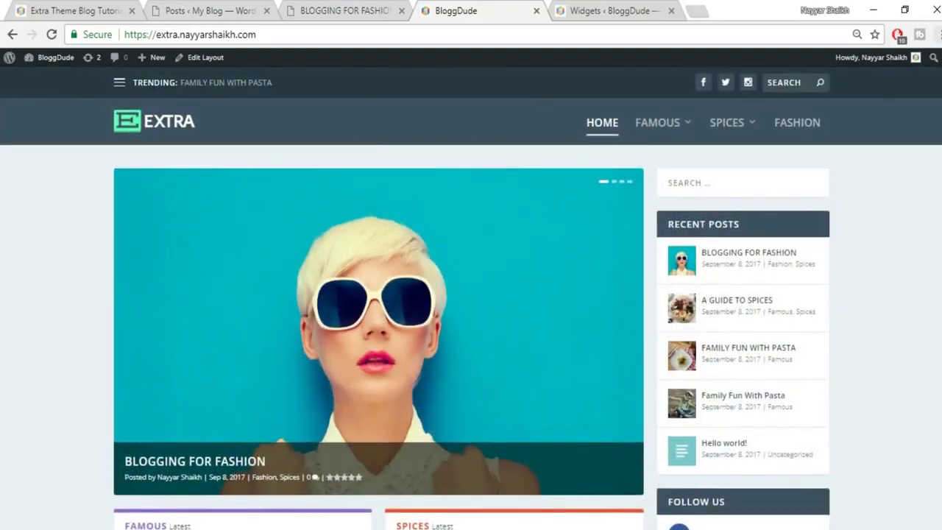